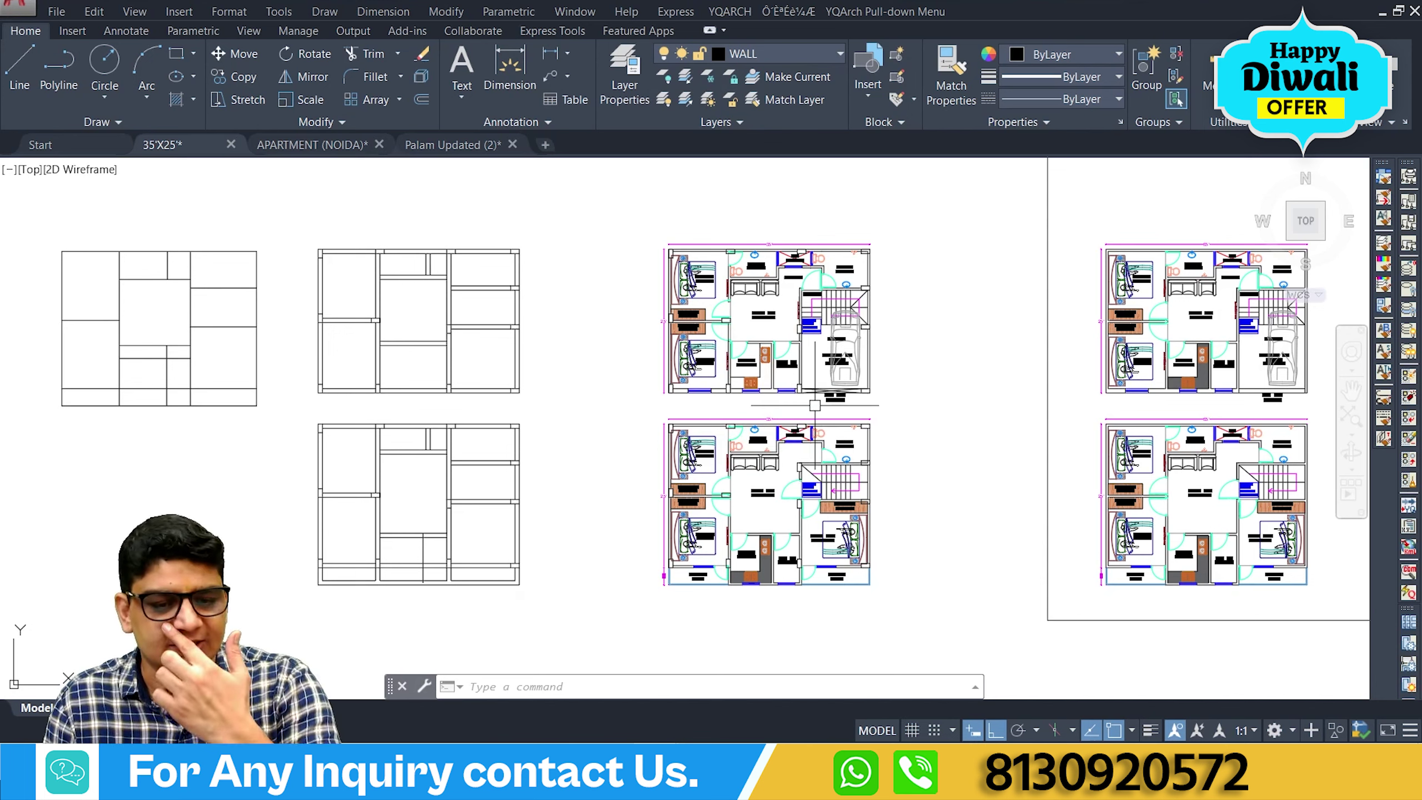
# Examine the overall width and depth dimensions of the upper furnished floor plan.
pyautogui.scroll(3, 784, 302)
pyautogui.moveTo(783, 303); pyautogui.dragTo(701, 387, button='middle')
pyautogui.scroll(4, 697, 212)
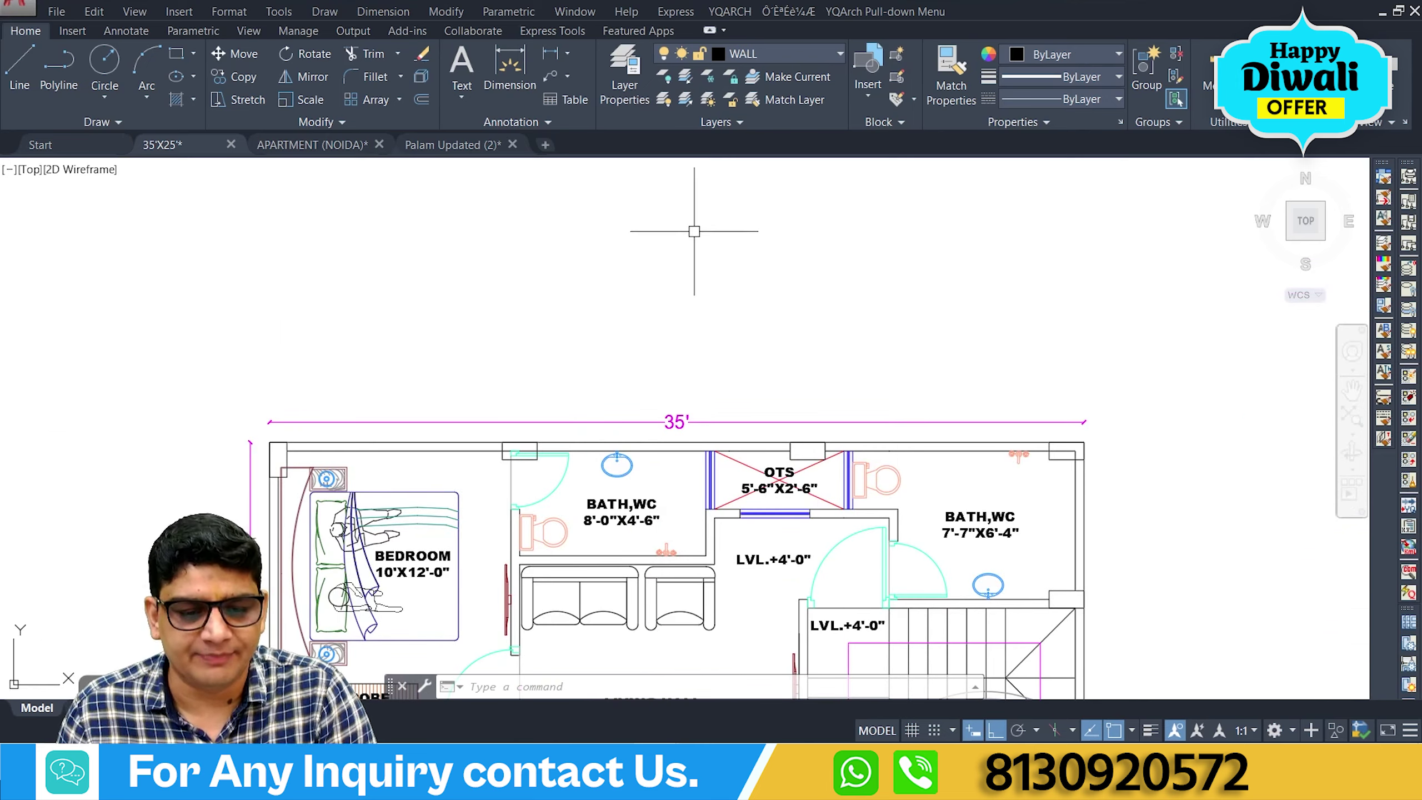
pyautogui.scroll(-5, 680, 331)
pyautogui.scroll(5, 545, 427)
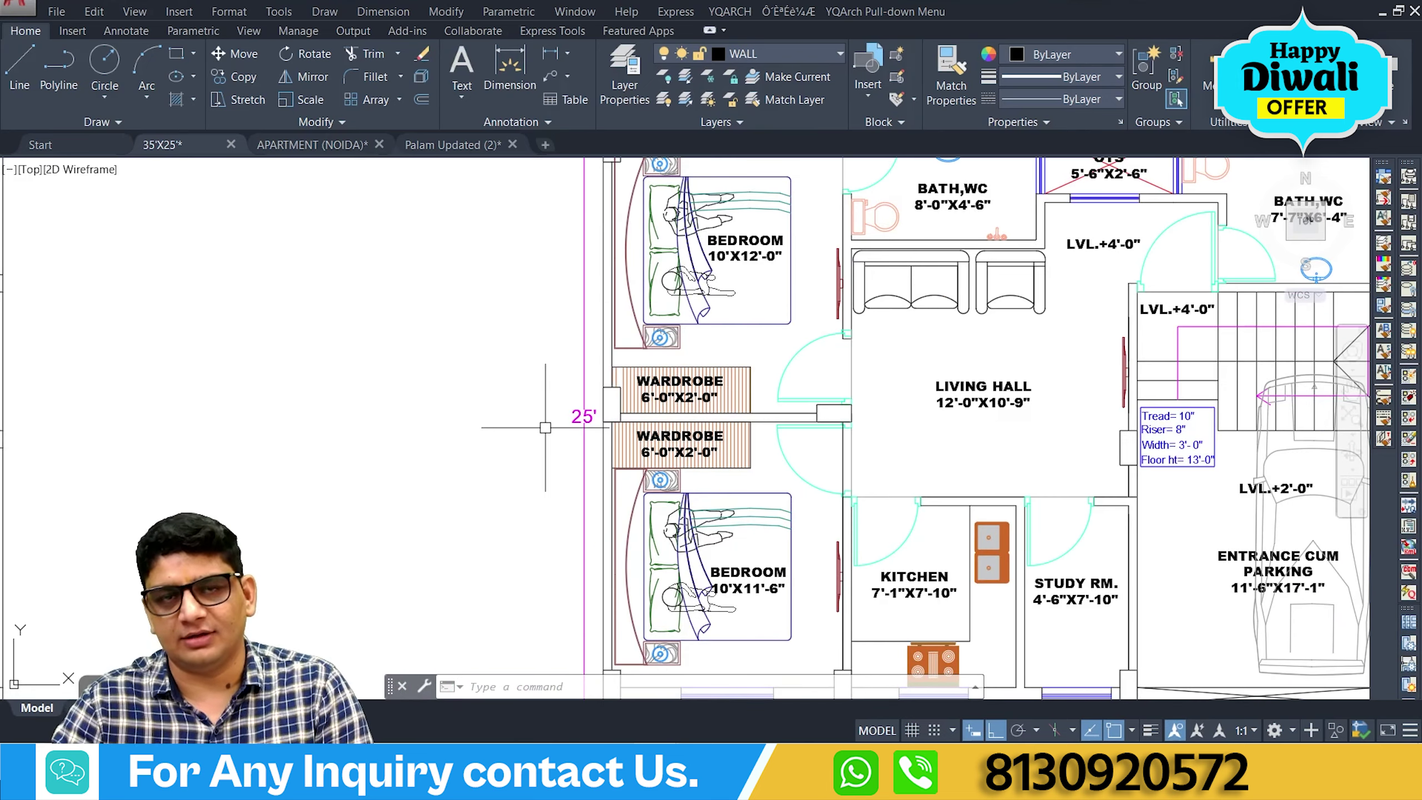
pyautogui.scroll(-5, 545, 427)
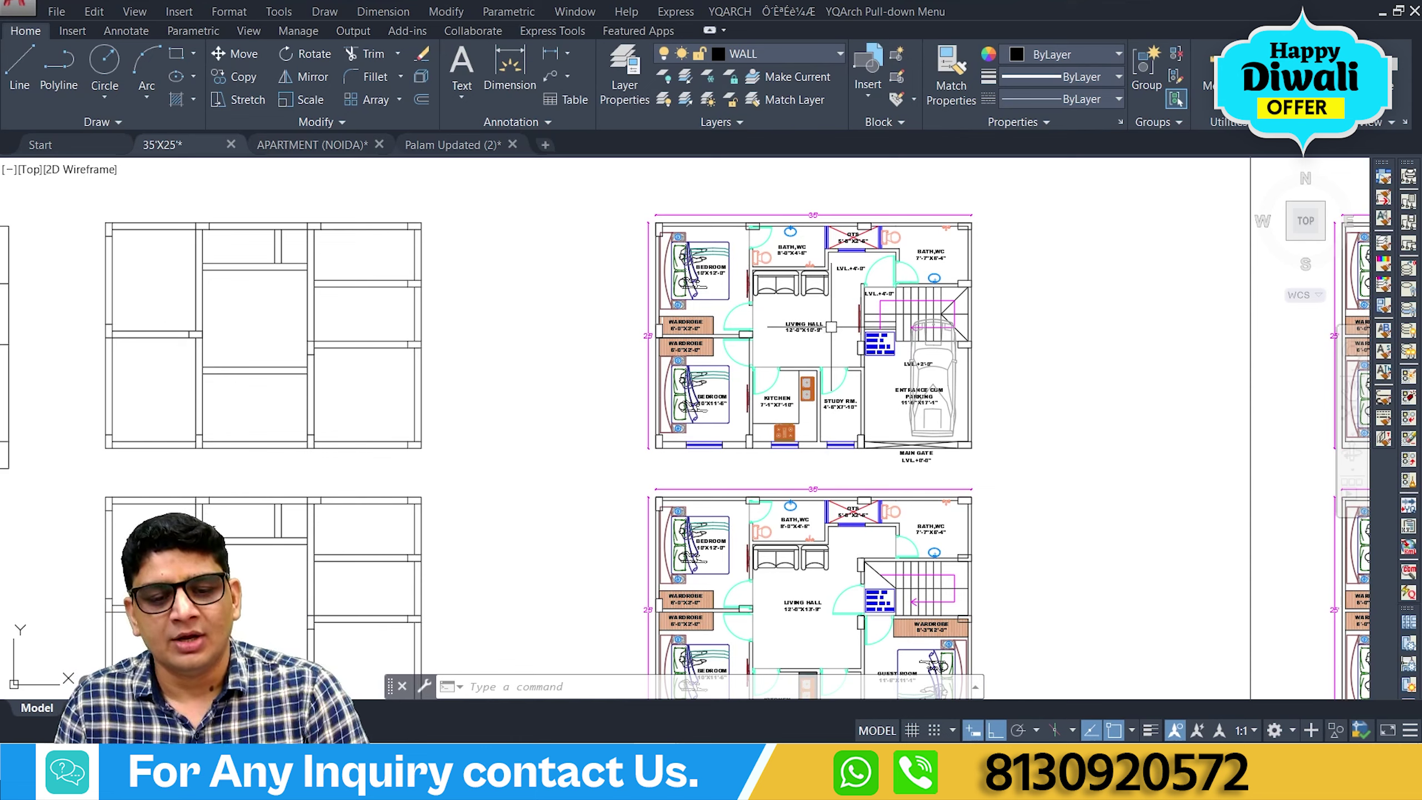
# Highlight the upper furnished floor plan and the lower one in turn, leaving nothing selected, and dismiss the hatch grips tip.
pyautogui.click(609, 188)
pyautogui.click(1015, 471)
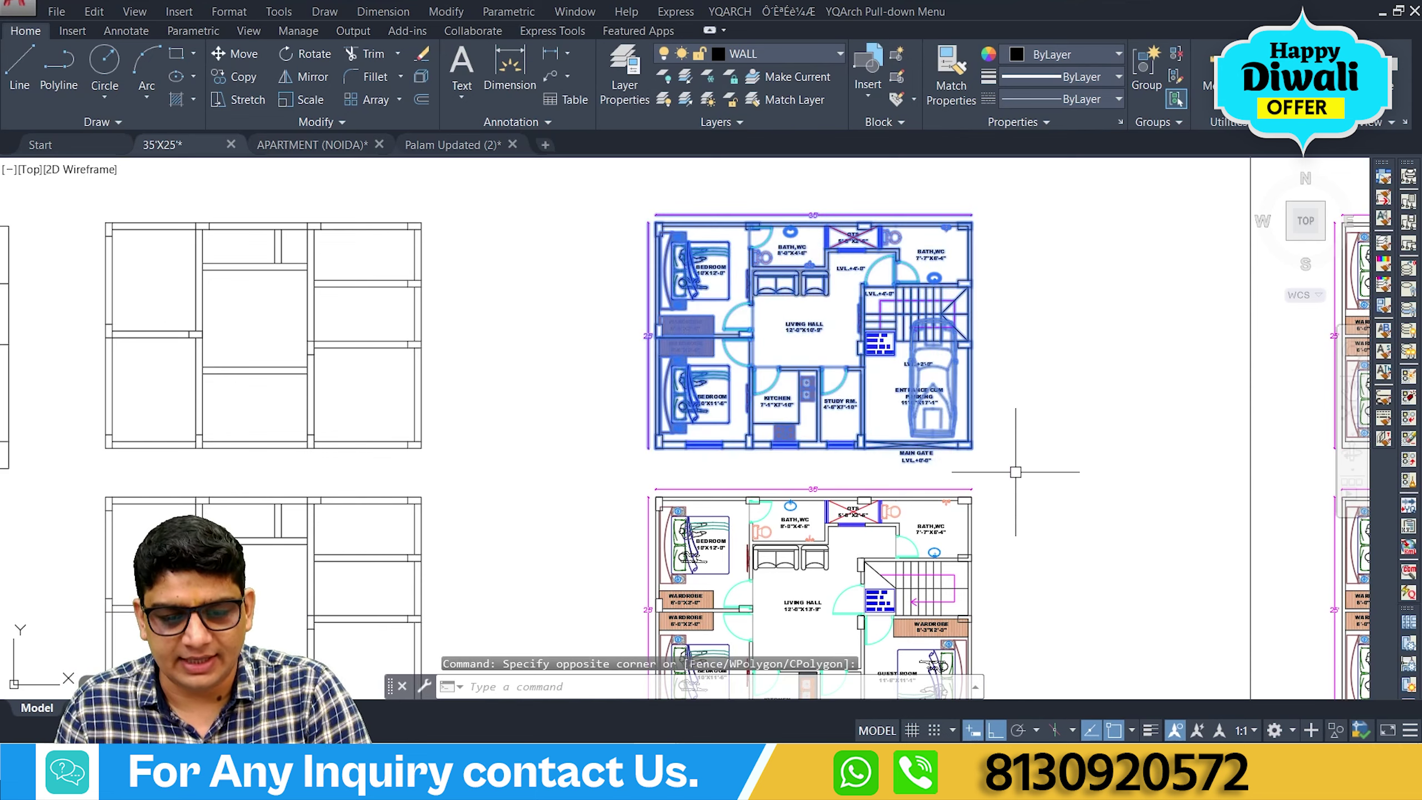
pyautogui.press('Escape')
pyautogui.moveTo(1015, 471); pyautogui.dragTo(1018, 318, button='middle')
pyautogui.click(616, 322)
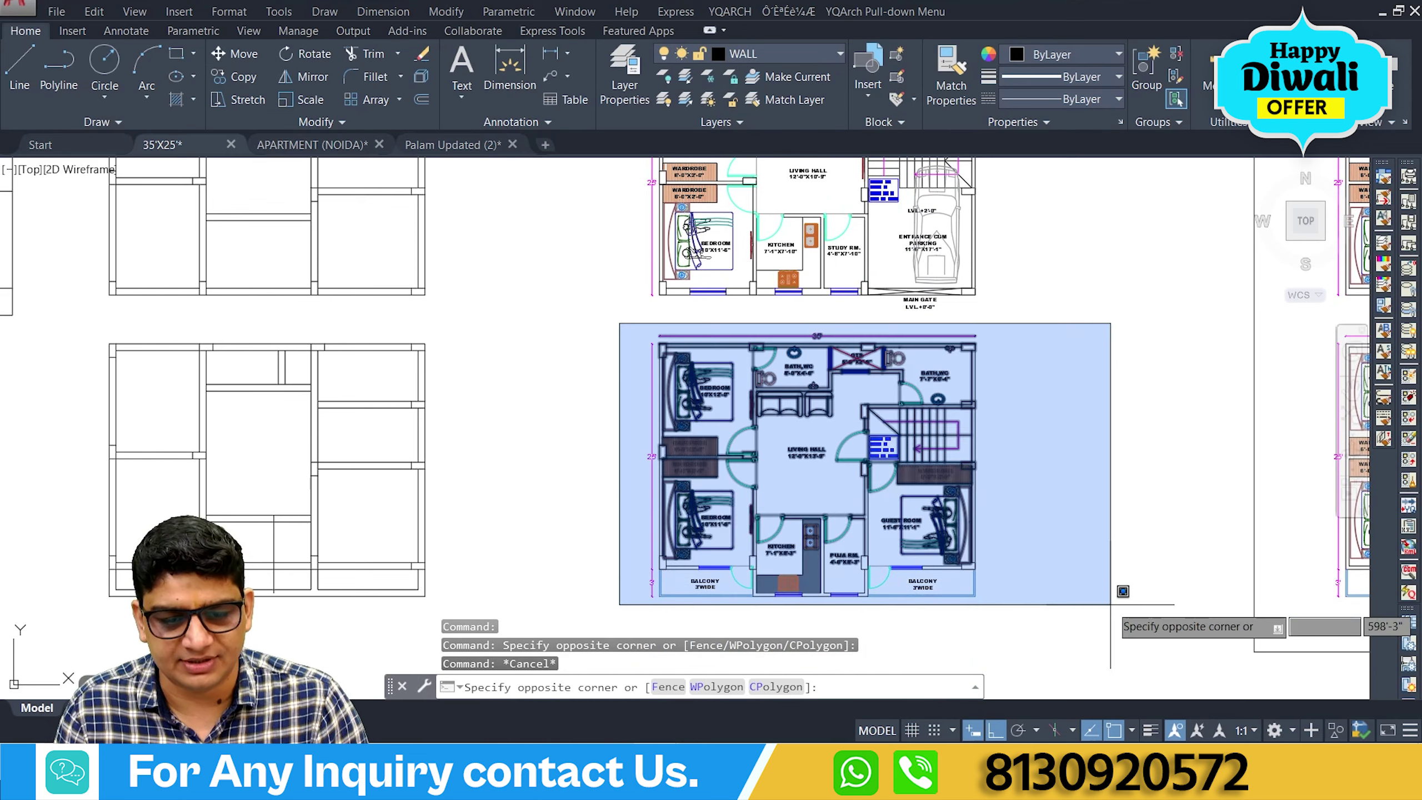
pyautogui.click(1051, 636)
pyautogui.press('Escape')
pyautogui.moveTo(1053, 484)
pyautogui.mouseDown(button='middle')
pyautogui.moveTo(1043, 549)
pyautogui.moveTo(1018, 553)
pyautogui.moveTo(1024, 603)
pyautogui.mouseUp(button='middle')
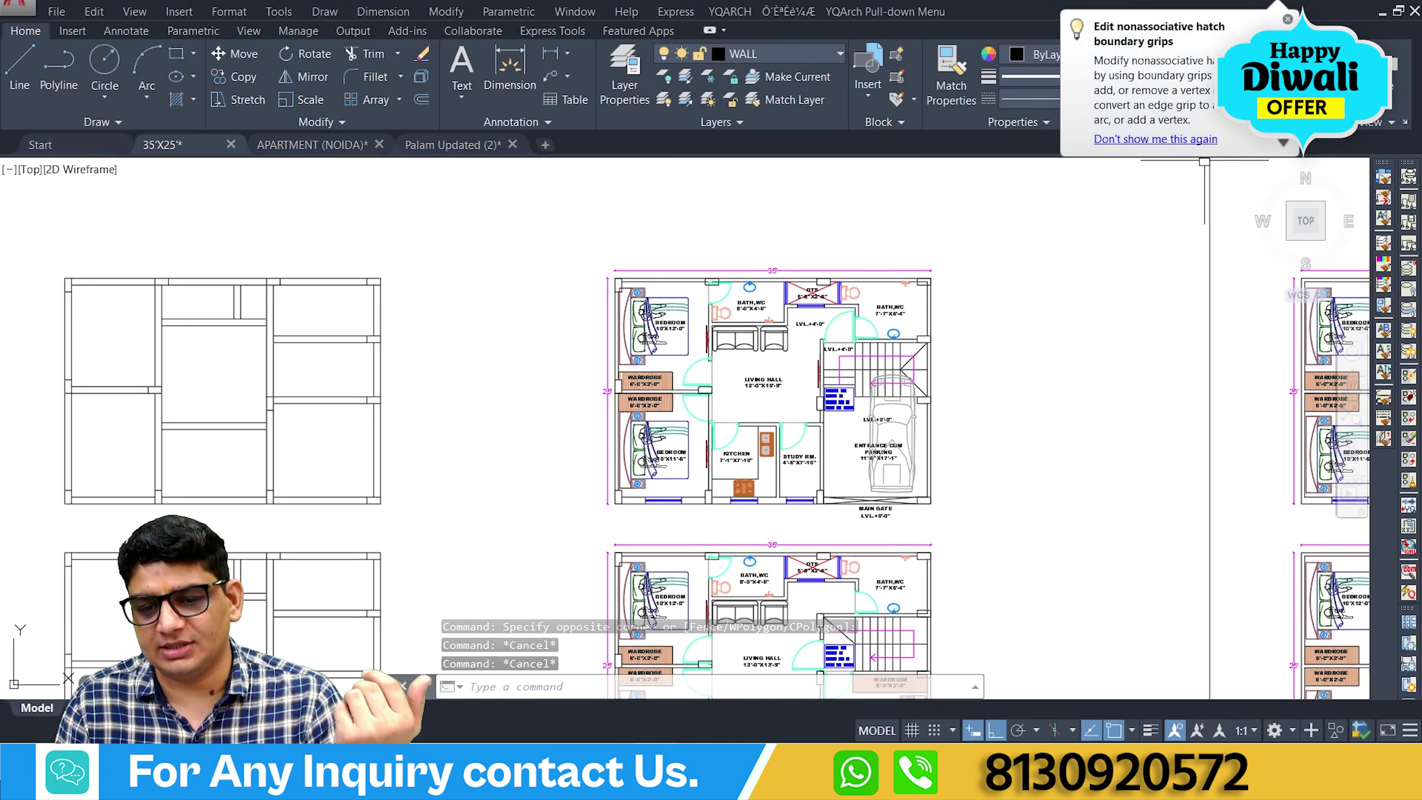
pyautogui.click(1287, 20)
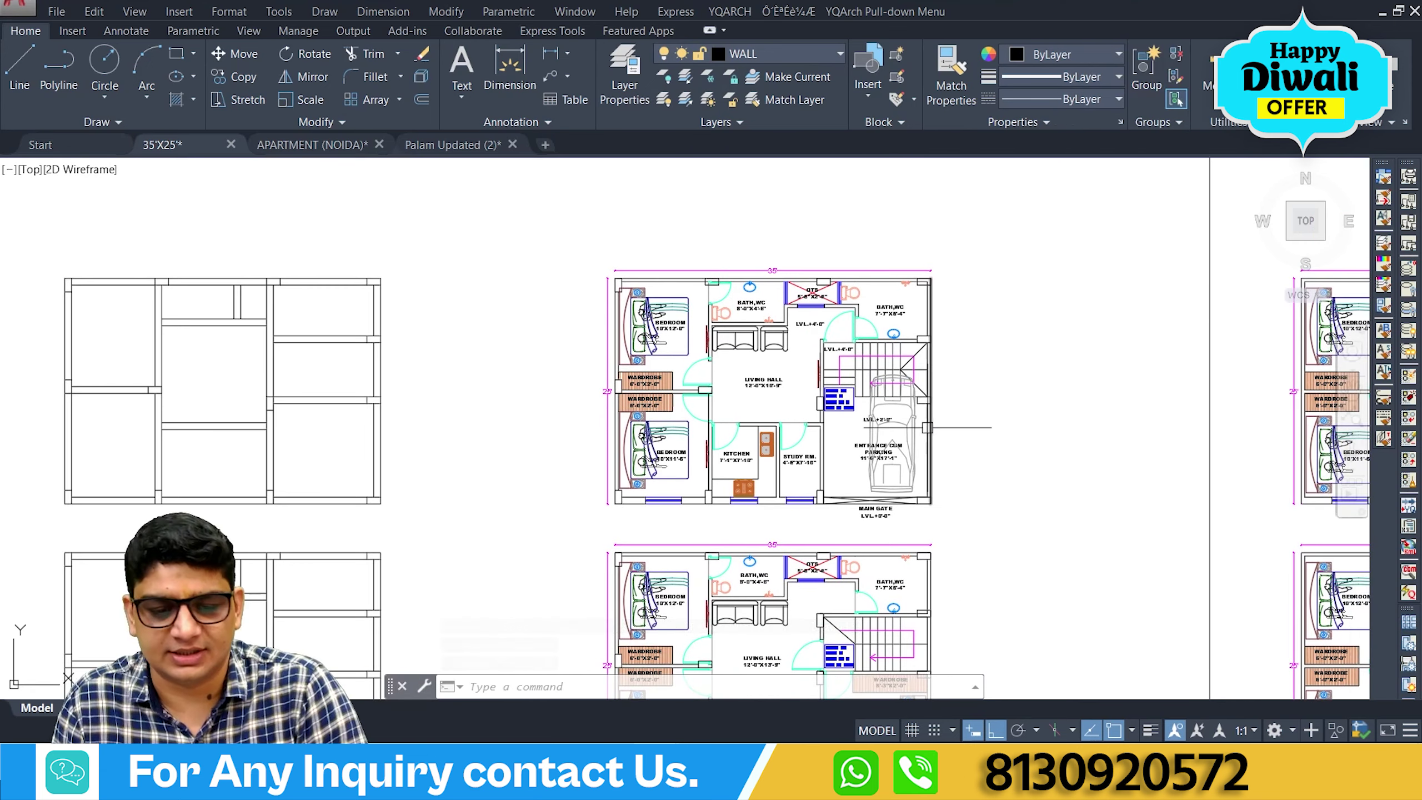
# Examine the entrance cum parking area and the main gate, including their level marks, on the upper furnished plan.
pyautogui.scroll(2, 957, 502)
pyautogui.scroll(2, 957, 502)
pyautogui.moveTo(961, 584); pyautogui.dragTo(994, 619, button='middle')
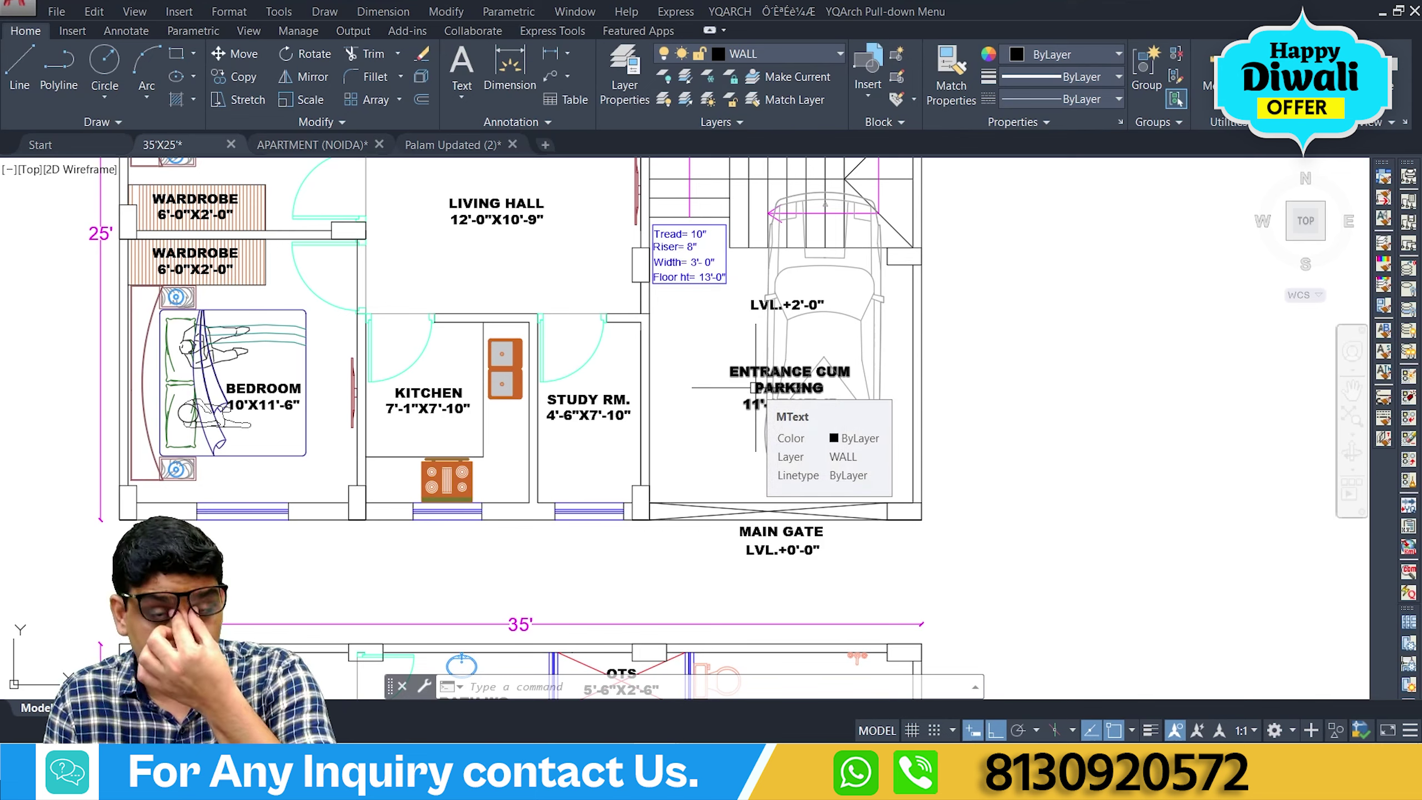
pyautogui.moveTo(755, 387); pyautogui.dragTo(758, 465, button='middle')
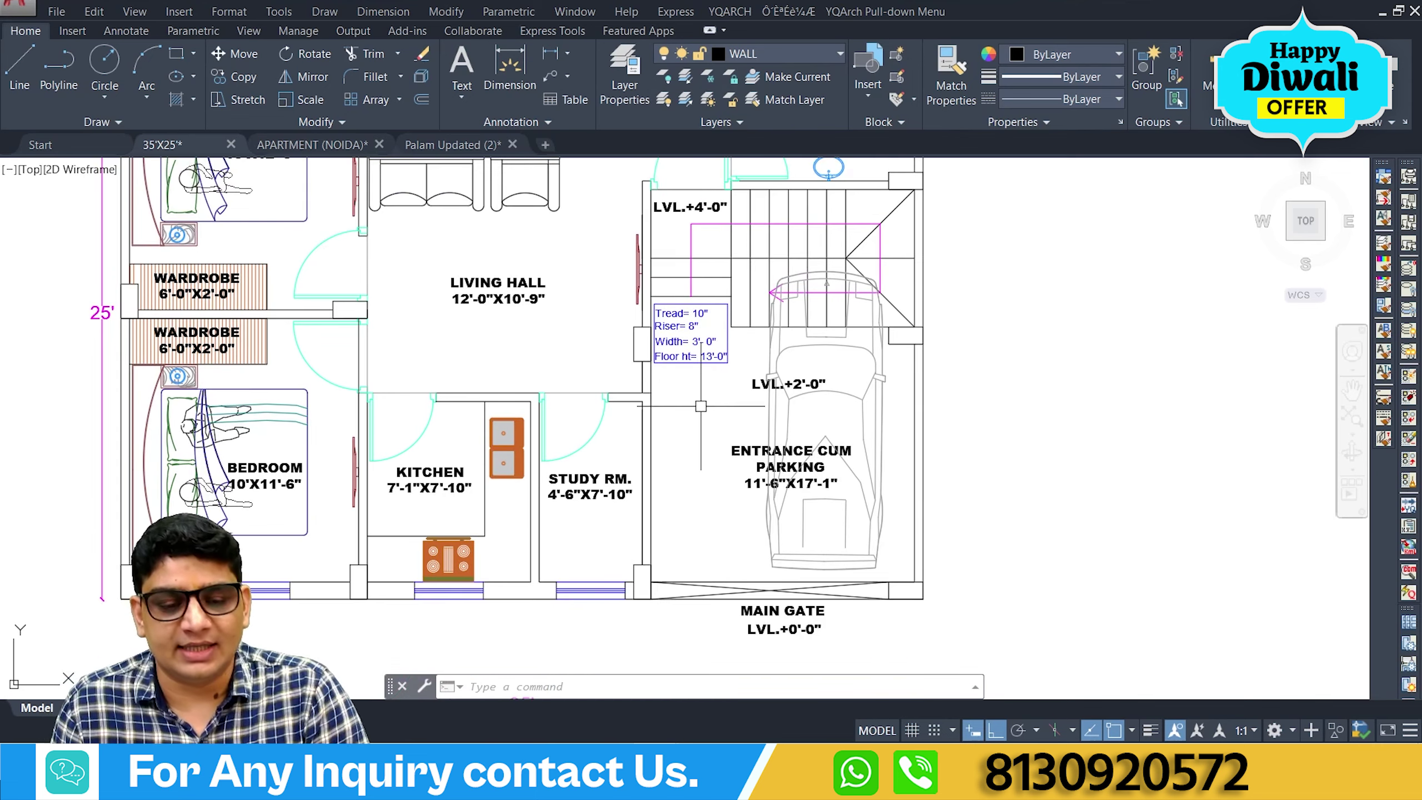
pyautogui.moveTo(789, 247); pyautogui.dragTo(768, 325, button='middle')
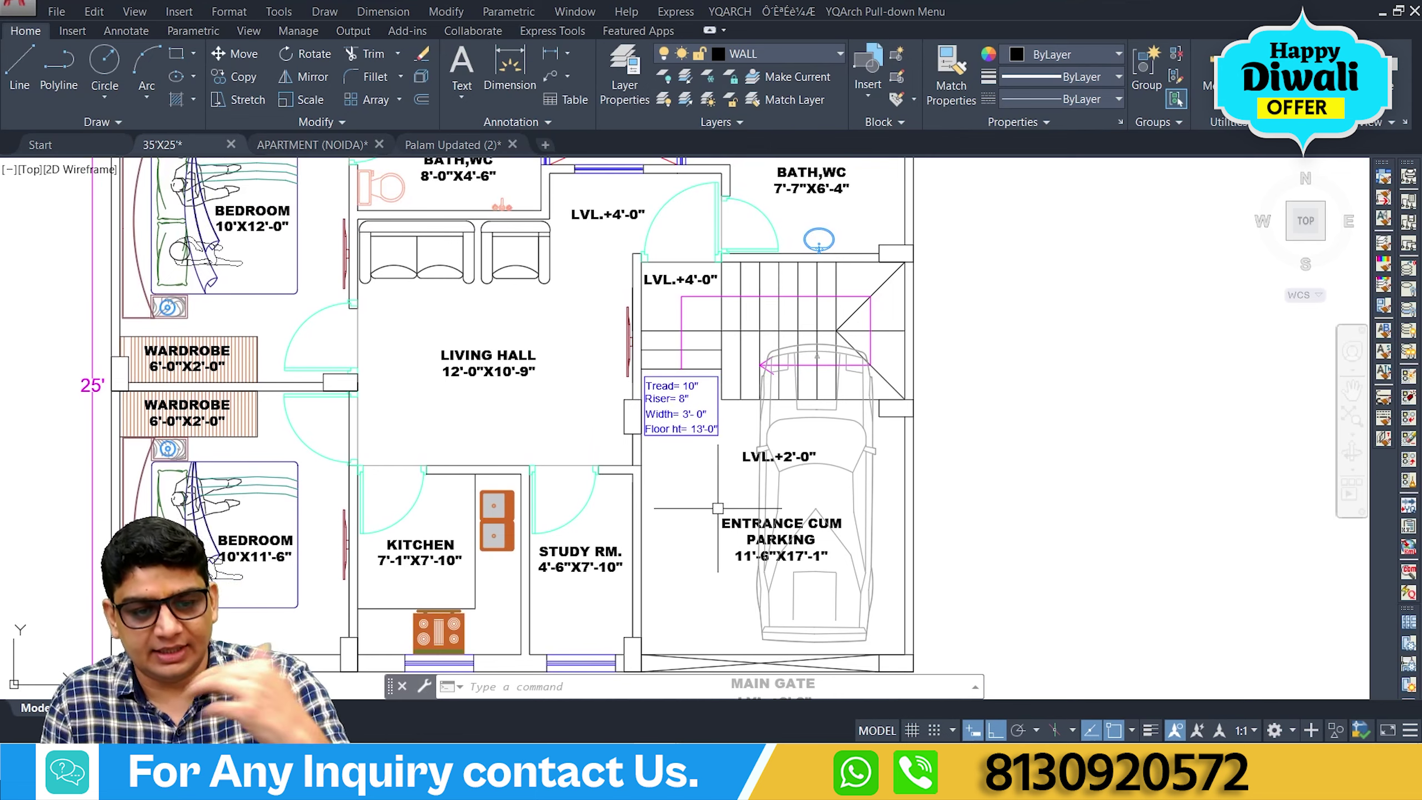
pyautogui.moveTo(718, 508); pyautogui.dragTo(695, 525, button='middle')
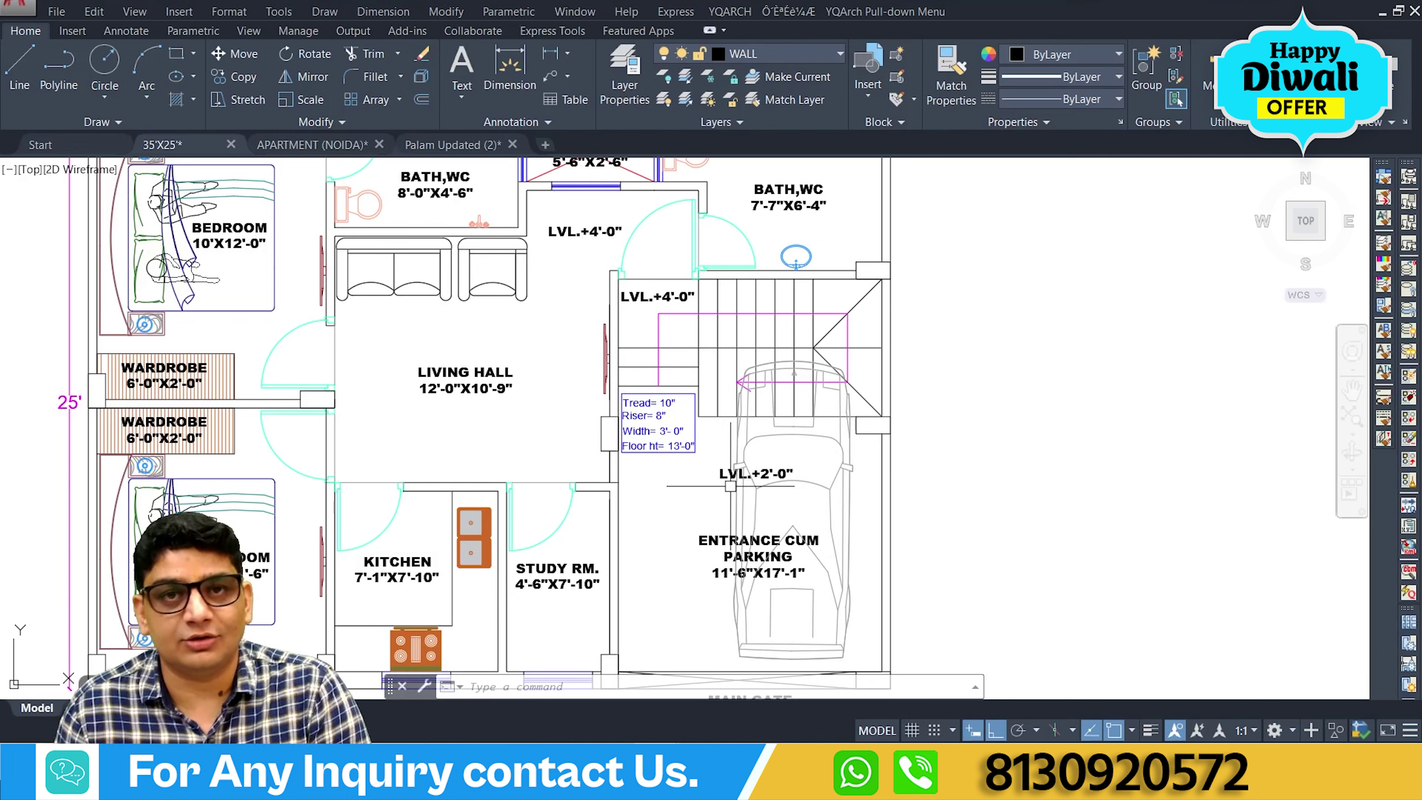
pyautogui.scroll(-3, 730, 485)
pyautogui.moveTo(730, 486); pyautogui.dragTo(784, 358, button='middle')
pyautogui.scroll(5, 844, 495)
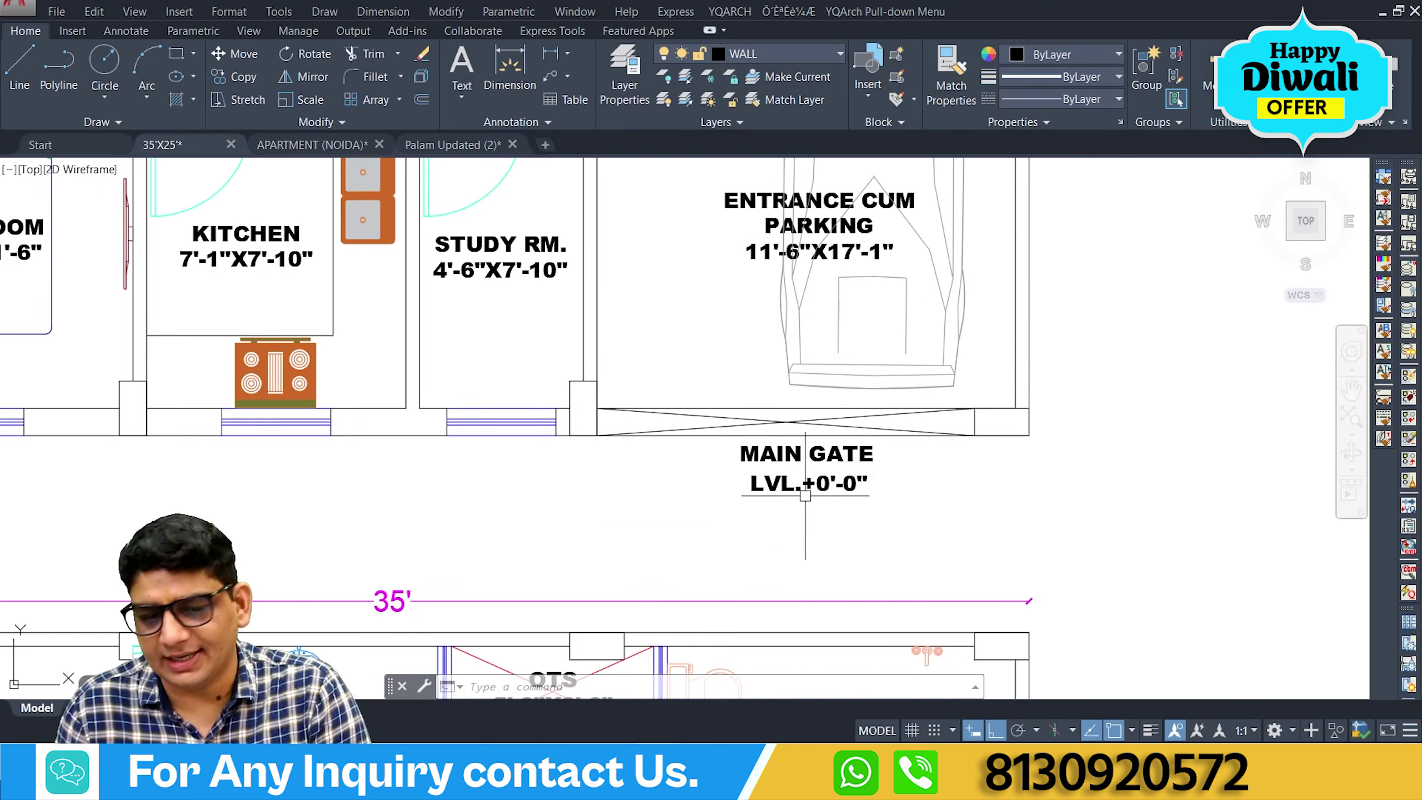
# Examine the staircase, its landing level, the OTS shaft and both bathrooms on the plan with parking.
pyautogui.moveTo(733, 168)
pyautogui.mouseDown(button='middle')
pyautogui.moveTo(721, 353)
pyautogui.moveTo(759, 648)
pyautogui.mouseUp(button='middle')
pyautogui.moveTo(565, 330)
pyautogui.mouseDown(button='middle')
pyautogui.moveTo(566, 421)
pyautogui.moveTo(556, 352)
pyautogui.mouseUp(button='middle')
pyautogui.moveTo(739, 413); pyautogui.dragTo(729, 517, button='middle')
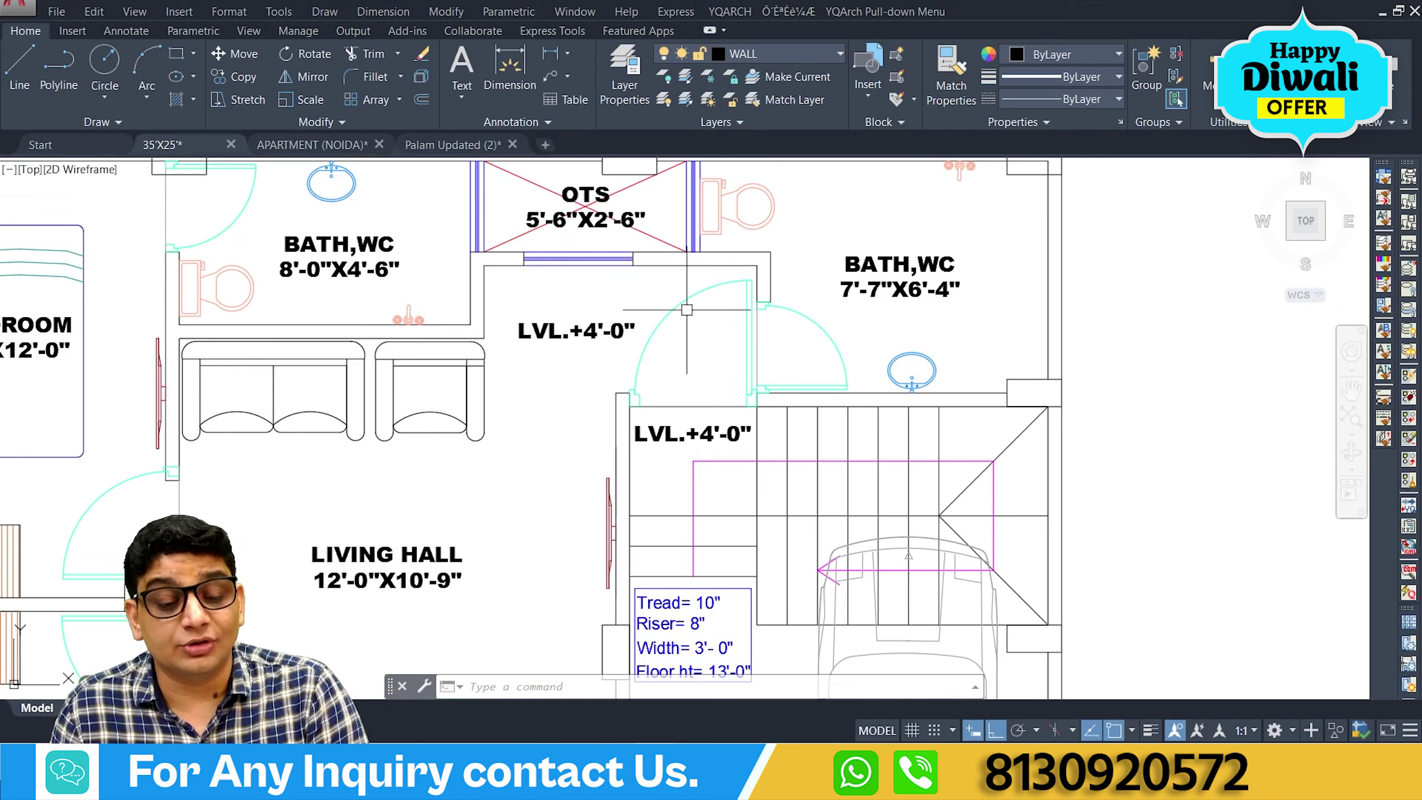
pyautogui.scroll(-3, 686, 311)
pyautogui.scroll(3, 687, 311)
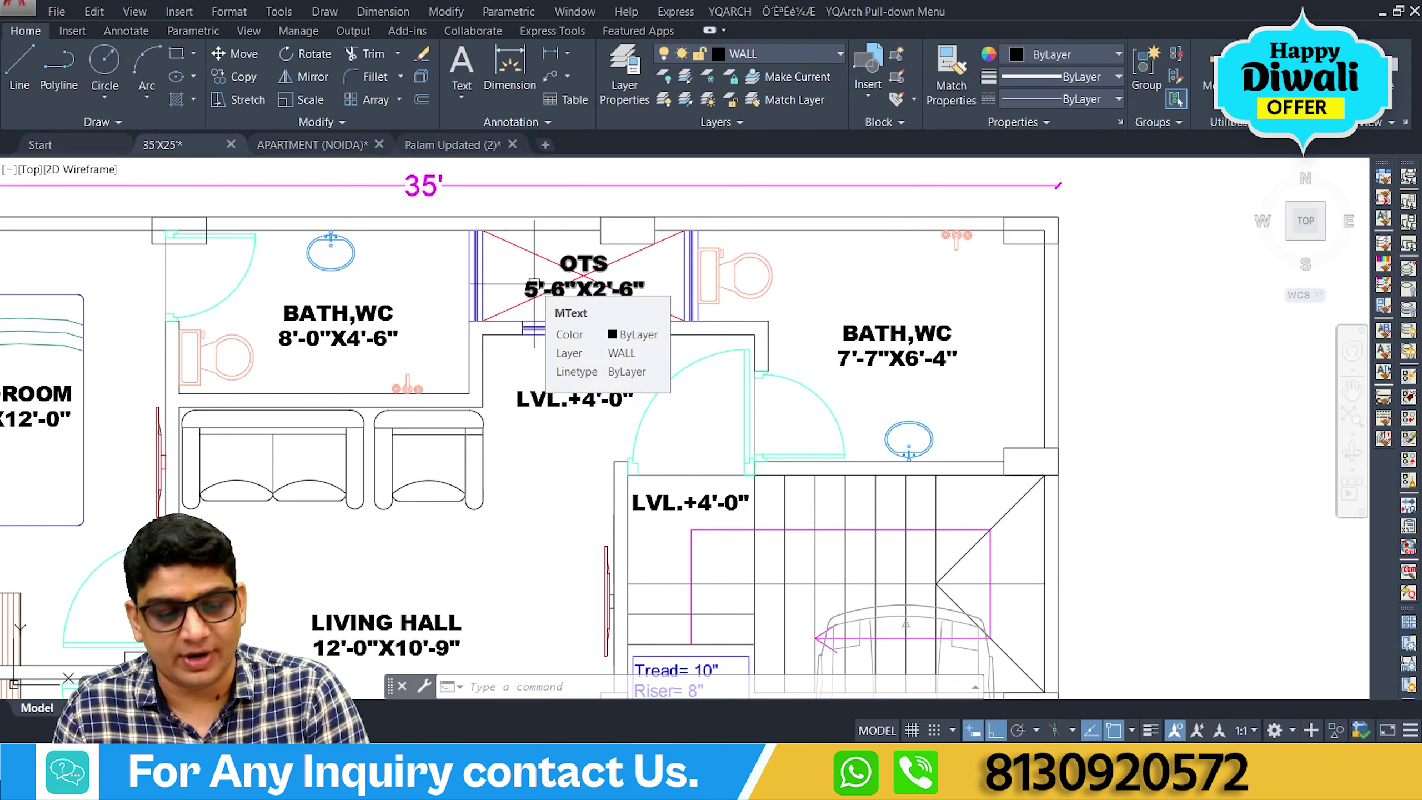
pyautogui.moveTo(514, 398)
pyautogui.mouseDown(button='middle')
pyautogui.moveTo(524, 300)
pyautogui.moveTo(529, 387)
pyautogui.moveTo(464, 384)
pyautogui.mouseUp(button='middle')
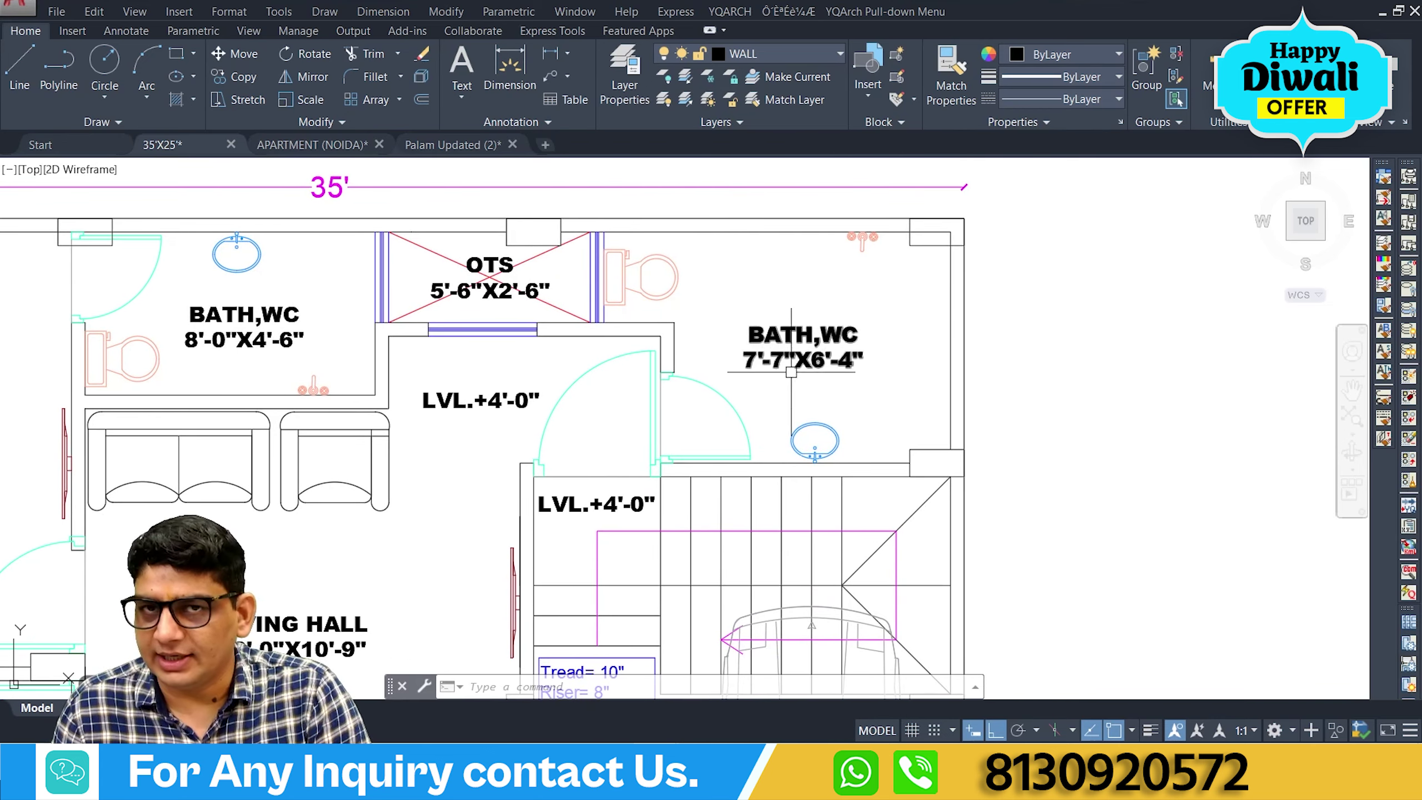
pyautogui.moveTo(773, 330); pyautogui.dragTo(832, 335, button='middle')
pyautogui.moveTo(261, 358); pyautogui.dragTo(475, 301, button='middle')
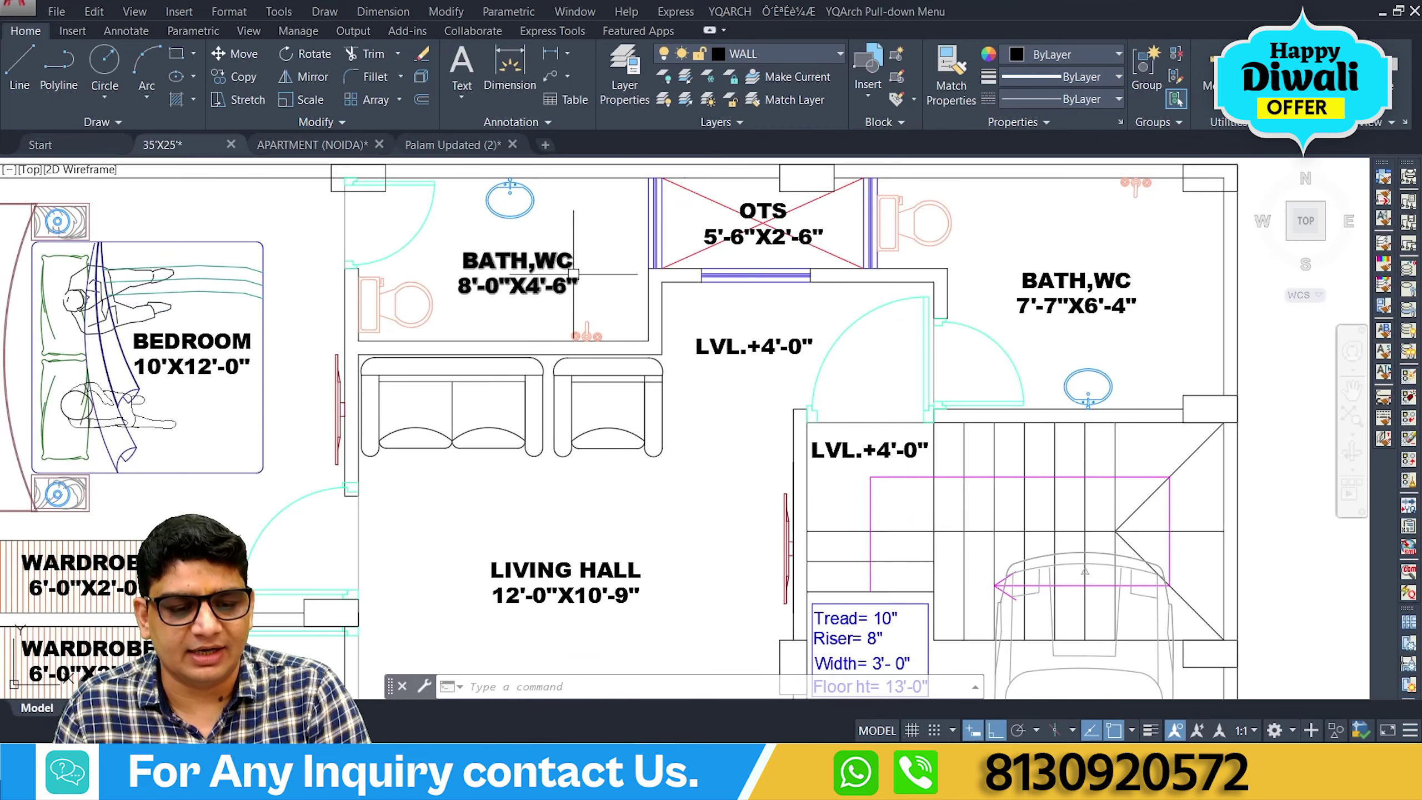
# Examine the two bedrooms, kitchen and study room on the plan with parking.
pyautogui.scroll(-2, 565, 272)
pyautogui.moveTo(355, 399); pyautogui.dragTo(361, 320, button='middle')
pyautogui.scroll(-2, 375, 347)
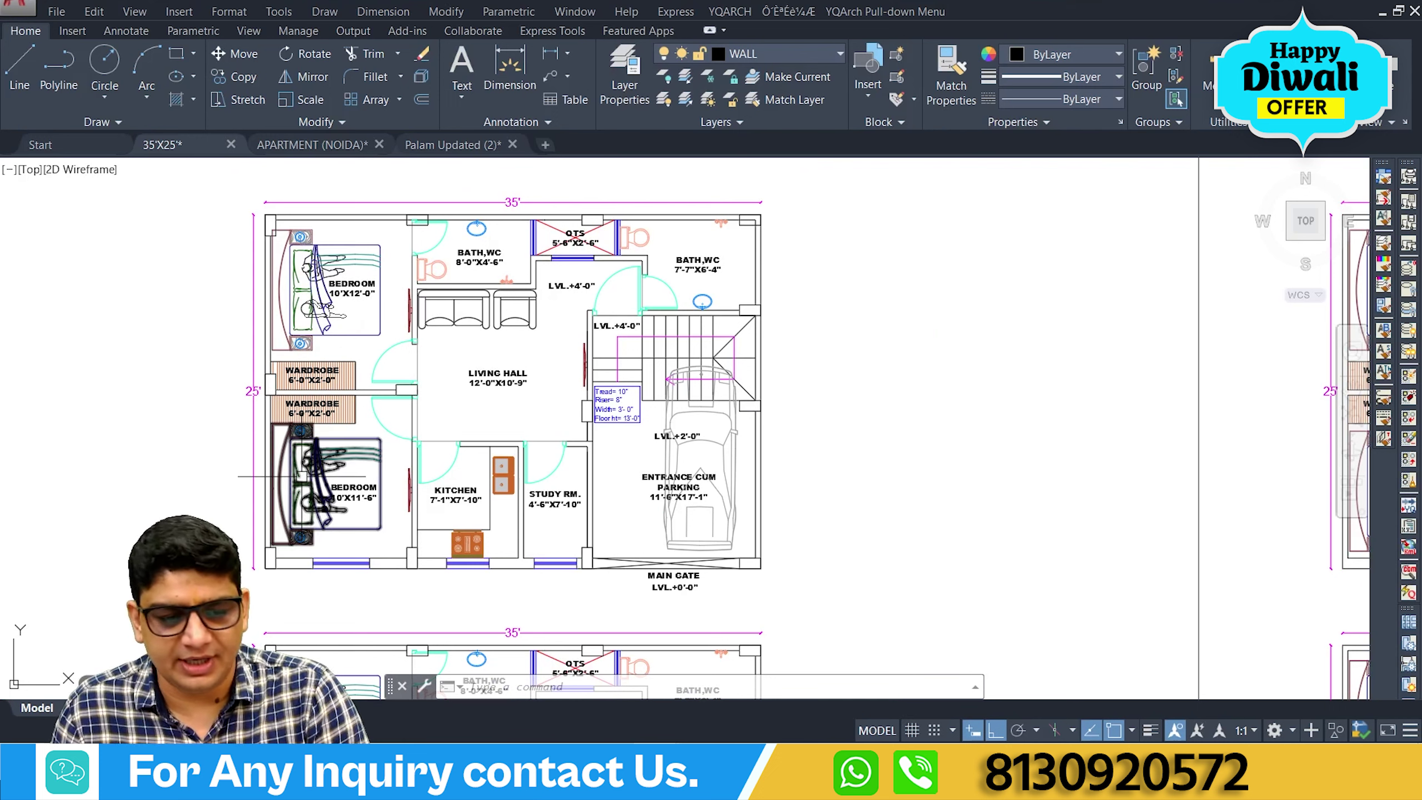
pyautogui.moveTo(303, 476); pyautogui.dragTo(309, 494, button='middle')
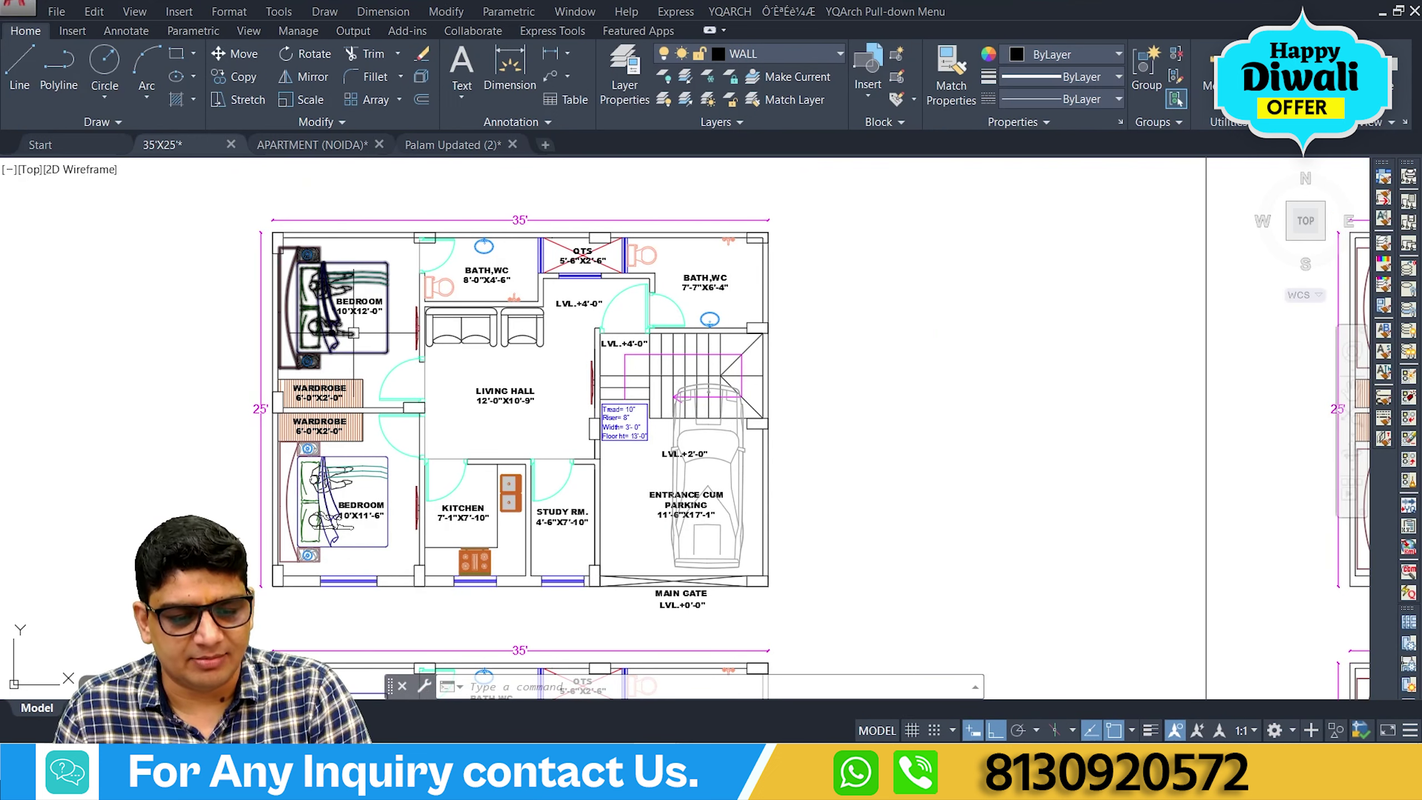
pyautogui.scroll(2, 475, 513)
pyautogui.moveTo(476, 512); pyautogui.dragTo(486, 449, button='middle')
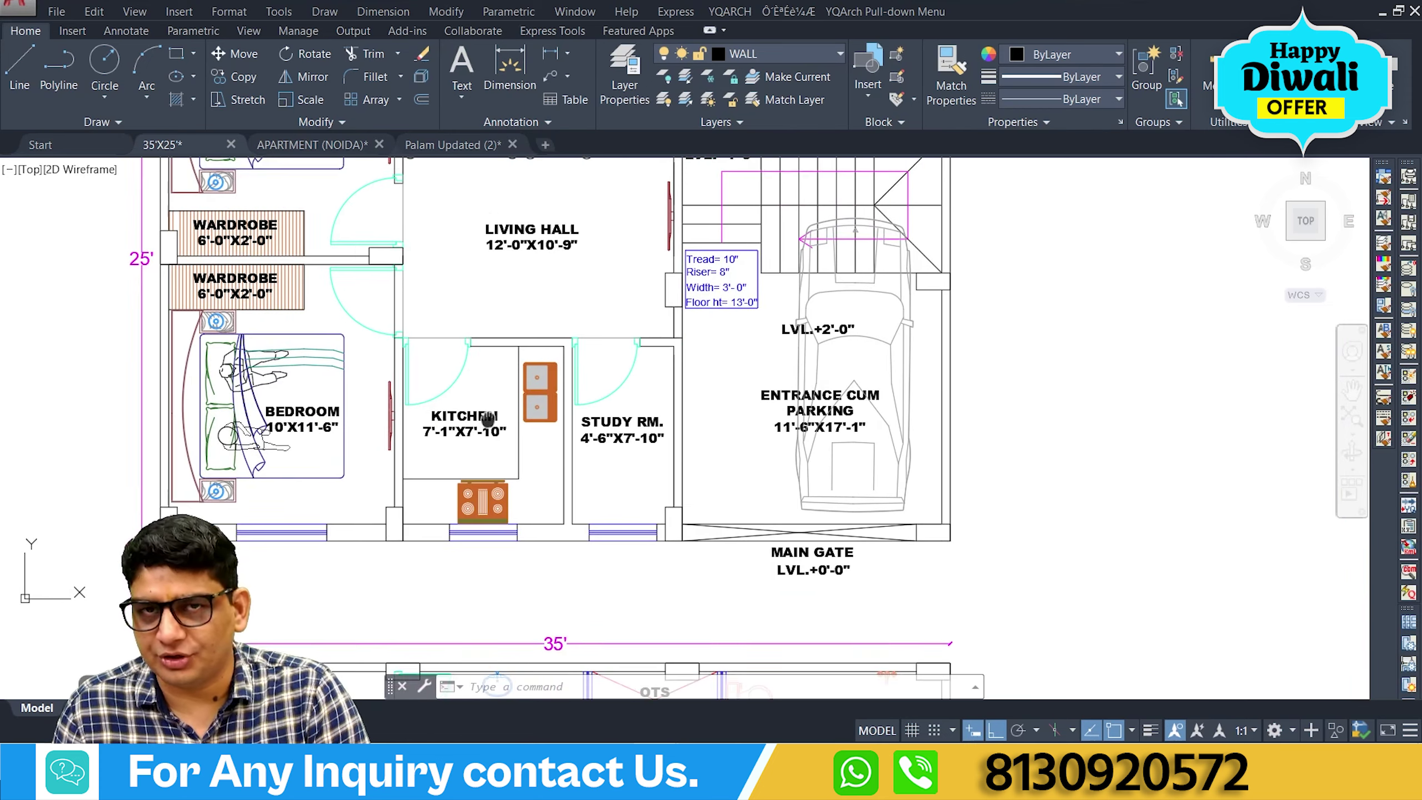
pyautogui.scroll(2, 486, 448)
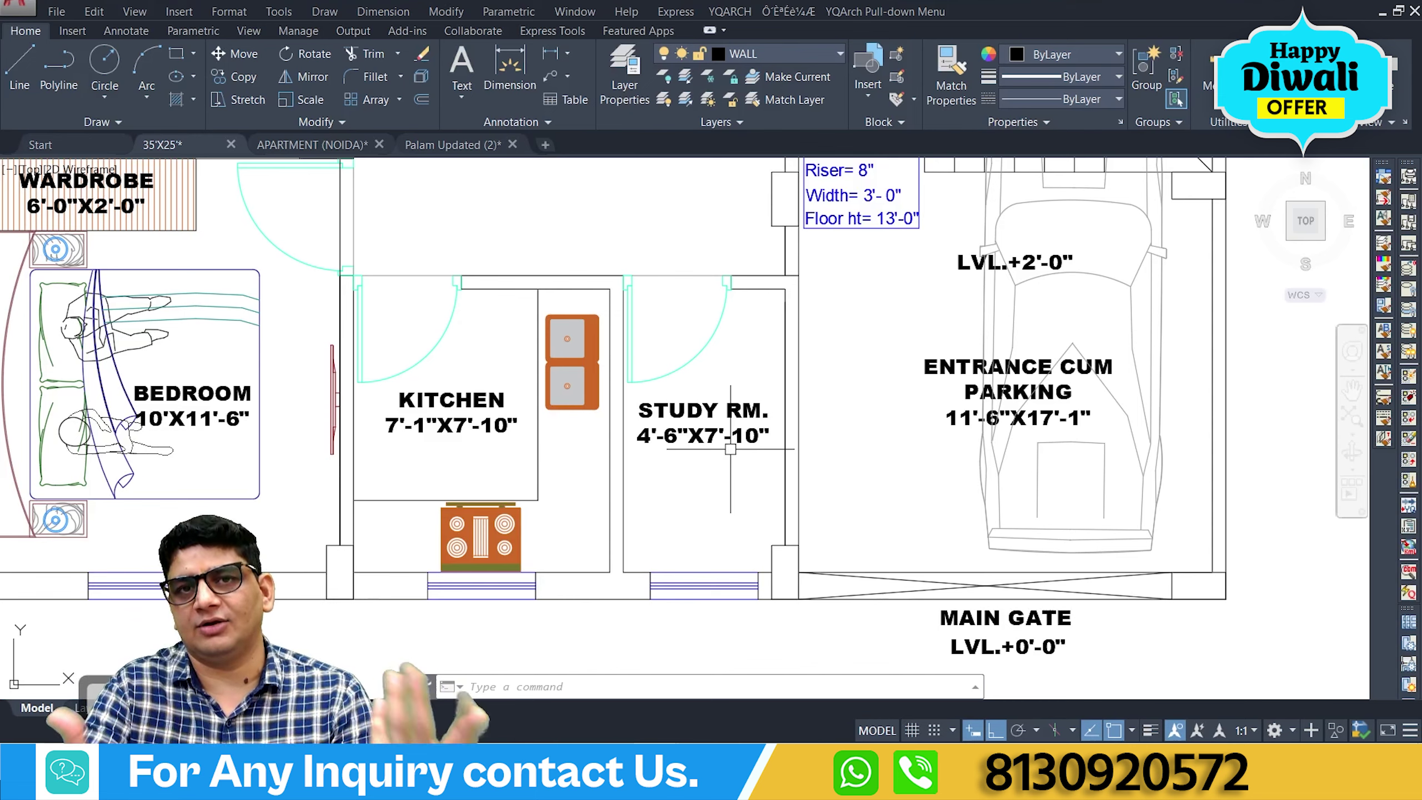
pyautogui.scroll(-4, 730, 448)
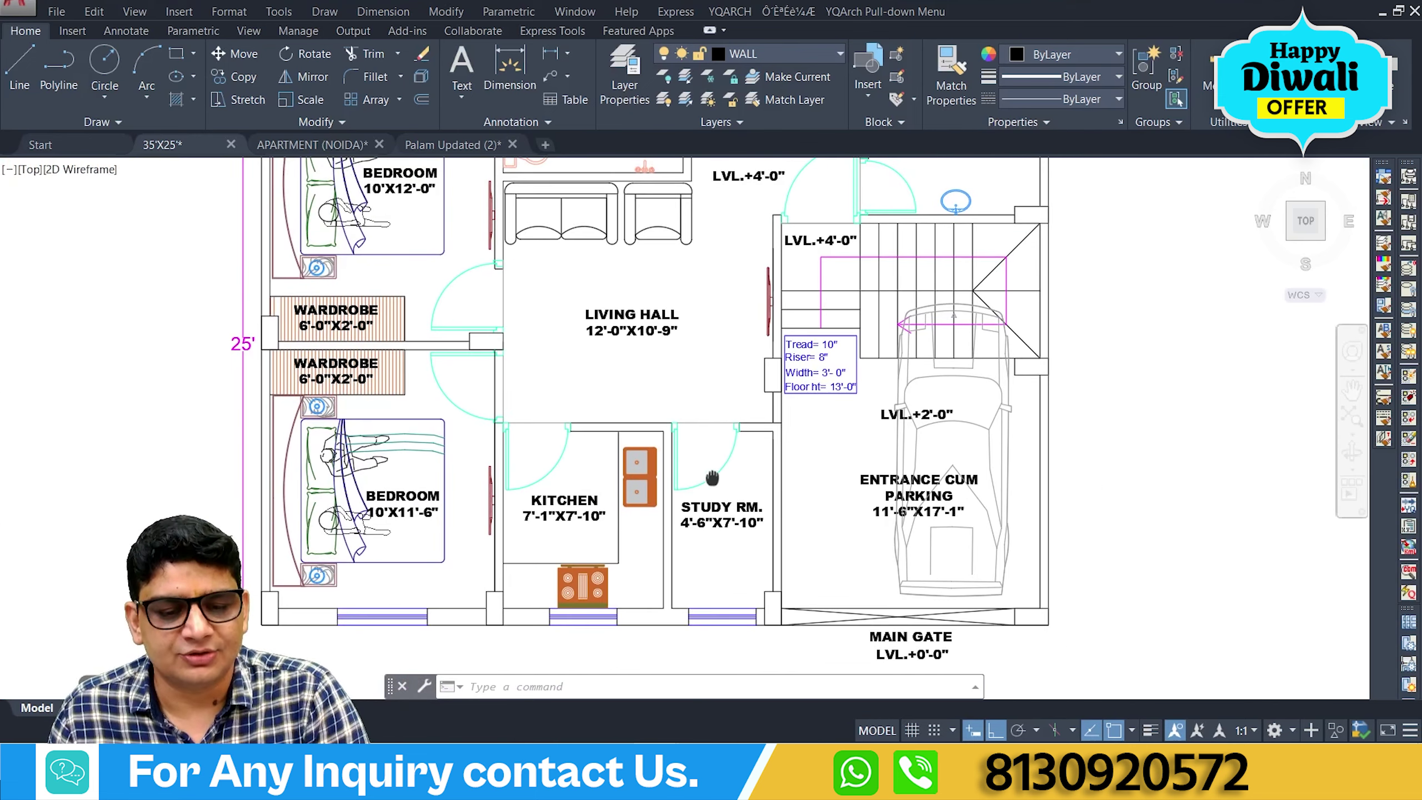
# Examine the lower furnished plan's living hall, staircase, puja room and guest room layout.
pyautogui.moveTo(662, 392); pyautogui.dragTo(694, 225, button='middle')
pyautogui.scroll(-3, 673, 366)
pyautogui.scroll(2, 724, 425)
pyautogui.moveTo(724, 426); pyautogui.dragTo(699, 216, button='middle')
pyautogui.scroll(-3, 699, 216)
pyautogui.moveTo(670, 421)
pyautogui.mouseDown(button='middle')
pyautogui.moveTo(668, 290)
pyautogui.moveTo(665, 333)
pyautogui.mouseUp(button='middle')
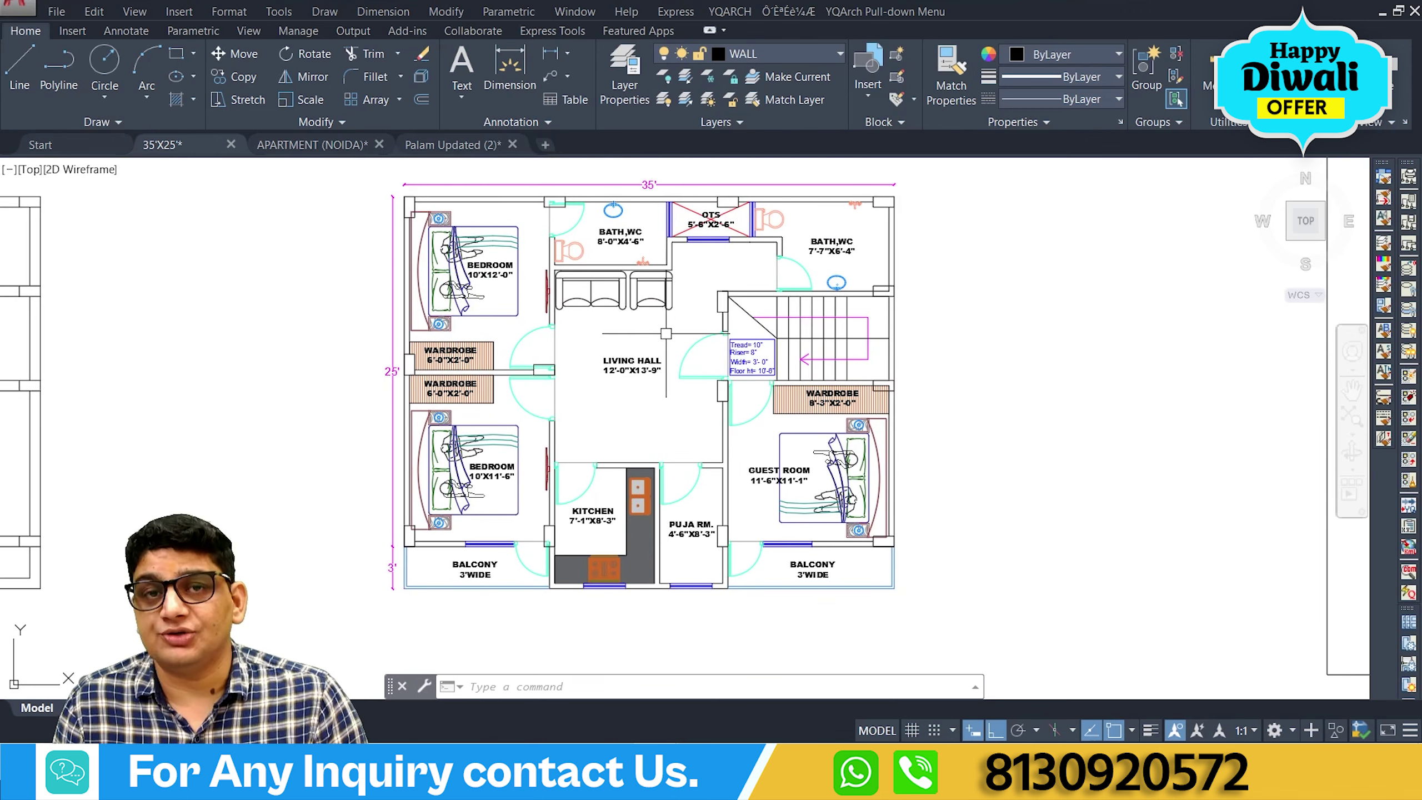
pyautogui.moveTo(862, 420); pyautogui.dragTo(830, 389, button='middle')
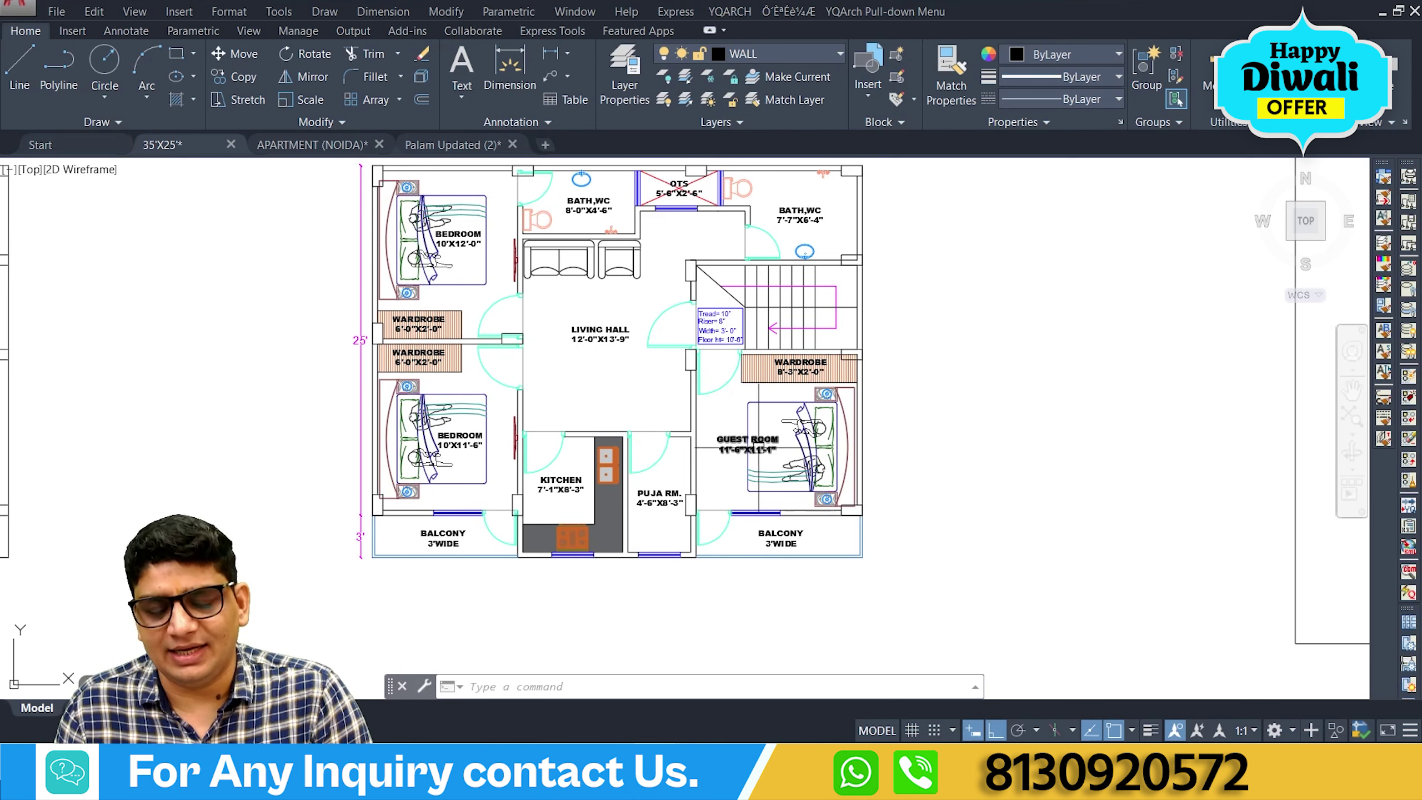
pyautogui.scroll(2, 760, 447)
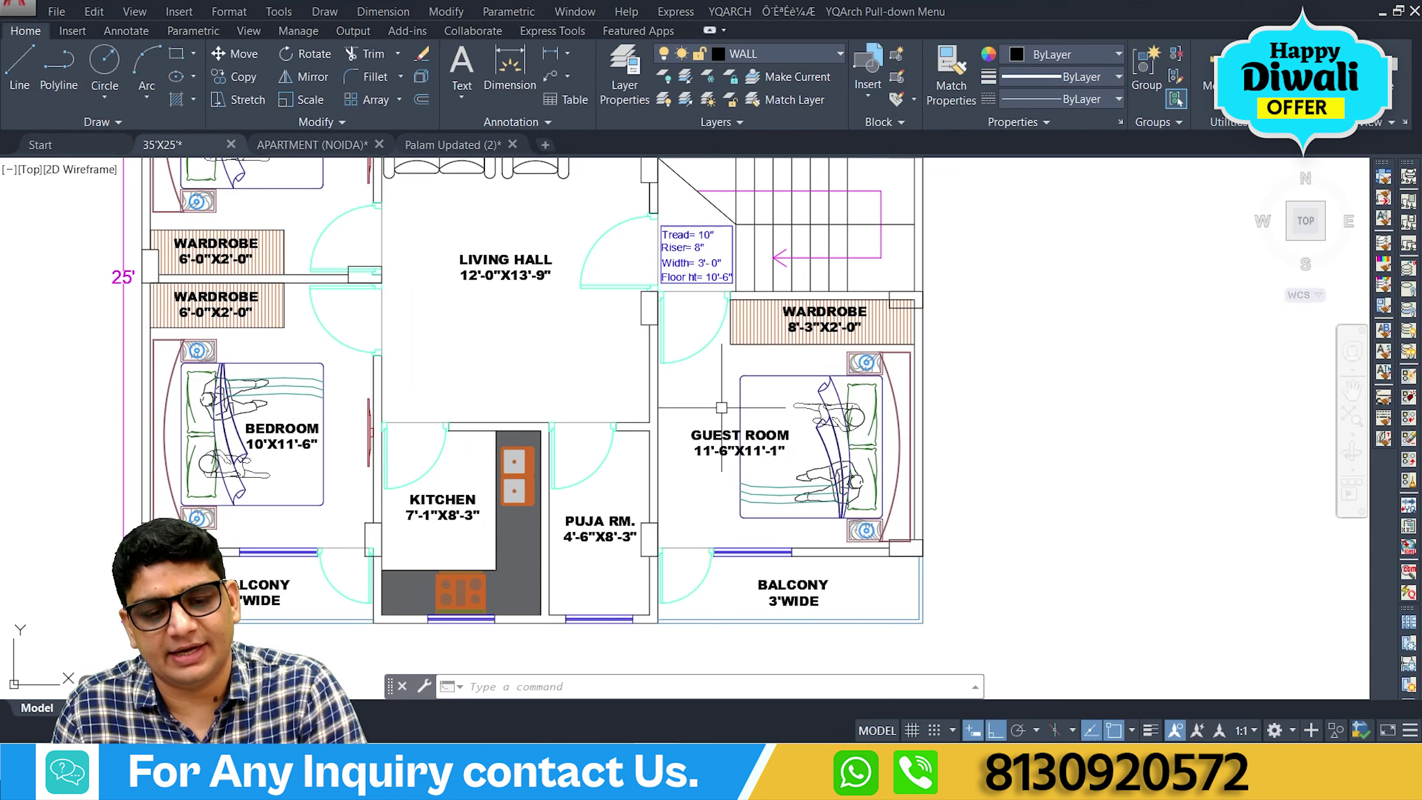
pyautogui.scroll(-2, 721, 407)
pyautogui.moveTo(721, 407); pyautogui.dragTo(775, 409, button='middle')
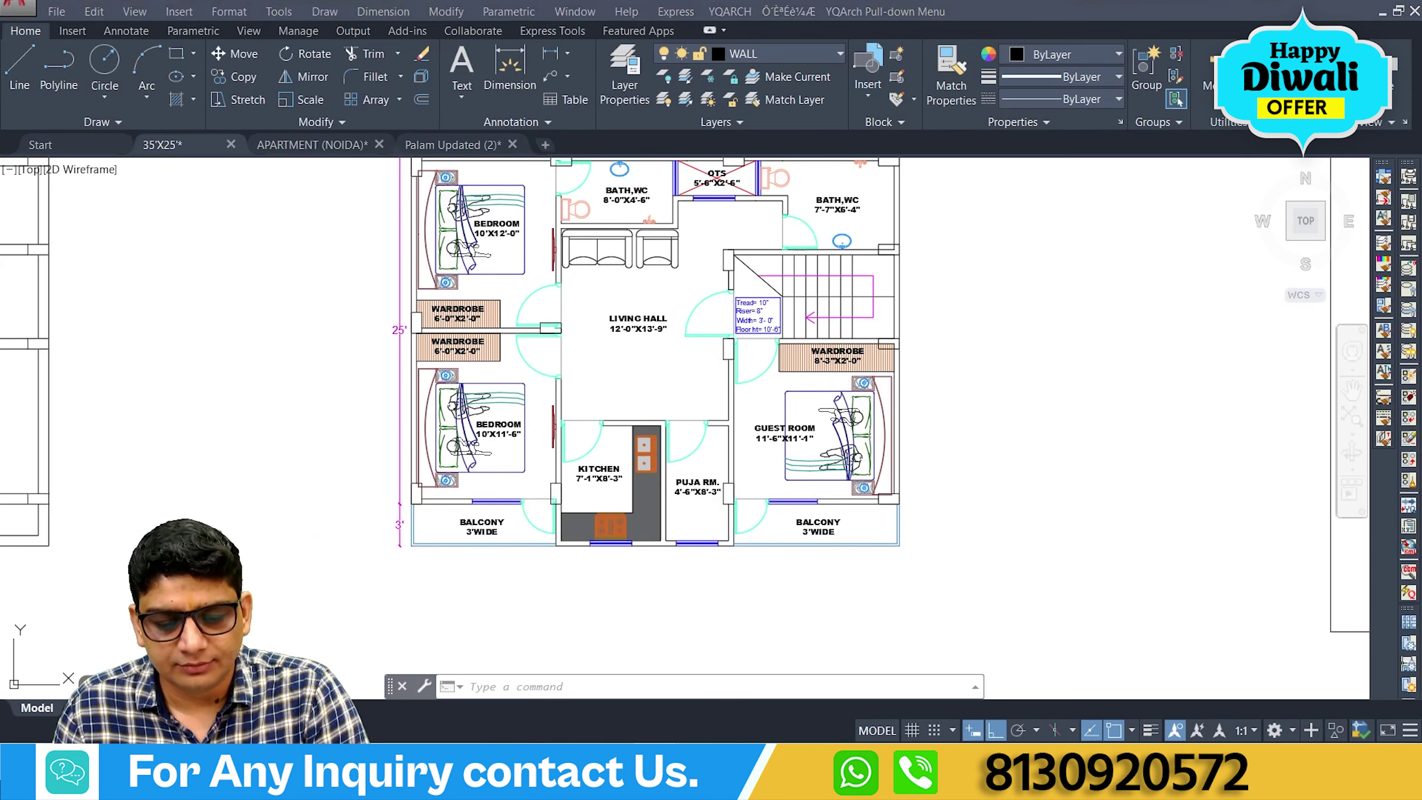
pyautogui.hotkey('alt', 'Tab')
pyautogui.hotkey('alt', 'Tab')
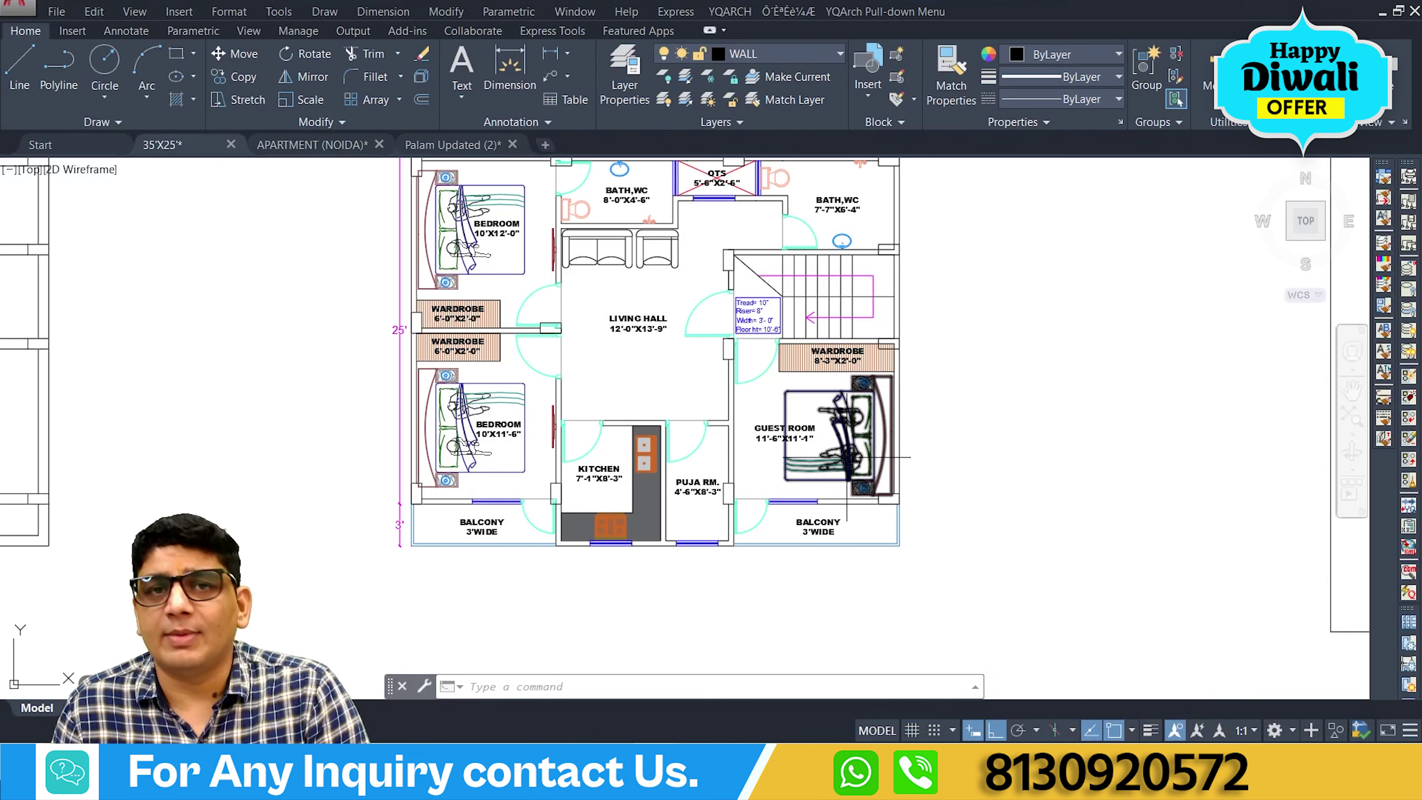
# Examine the guest room and the two 3' wide balconies on the lower furnished plan.
pyautogui.scroll(2, 756, 431)
pyautogui.scroll(-2, 753, 434)
pyautogui.scroll(1, 753, 432)
pyautogui.scroll(-1, 783, 476)
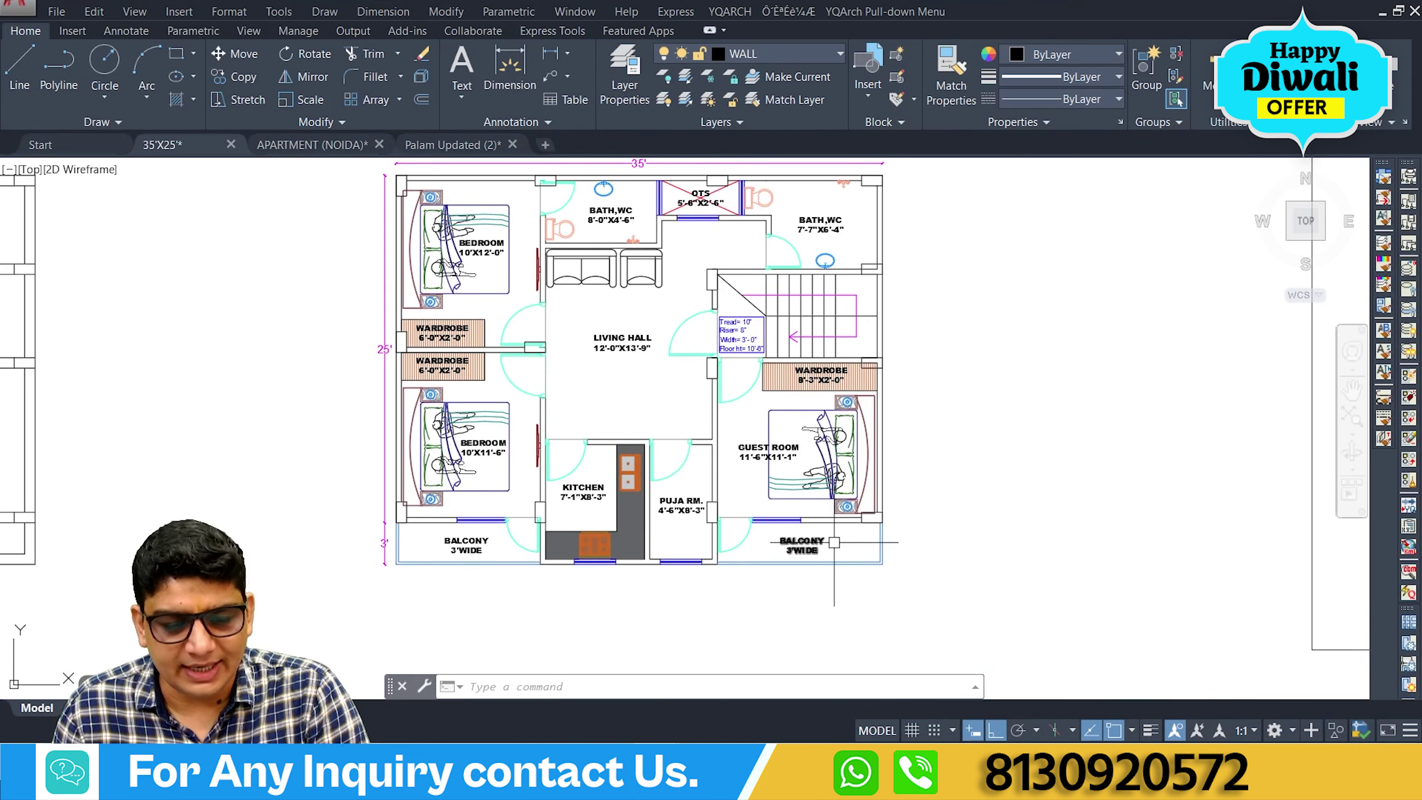
pyautogui.scroll(4, 835, 541)
pyautogui.moveTo(1038, 555); pyautogui.dragTo(1161, 546, button='middle')
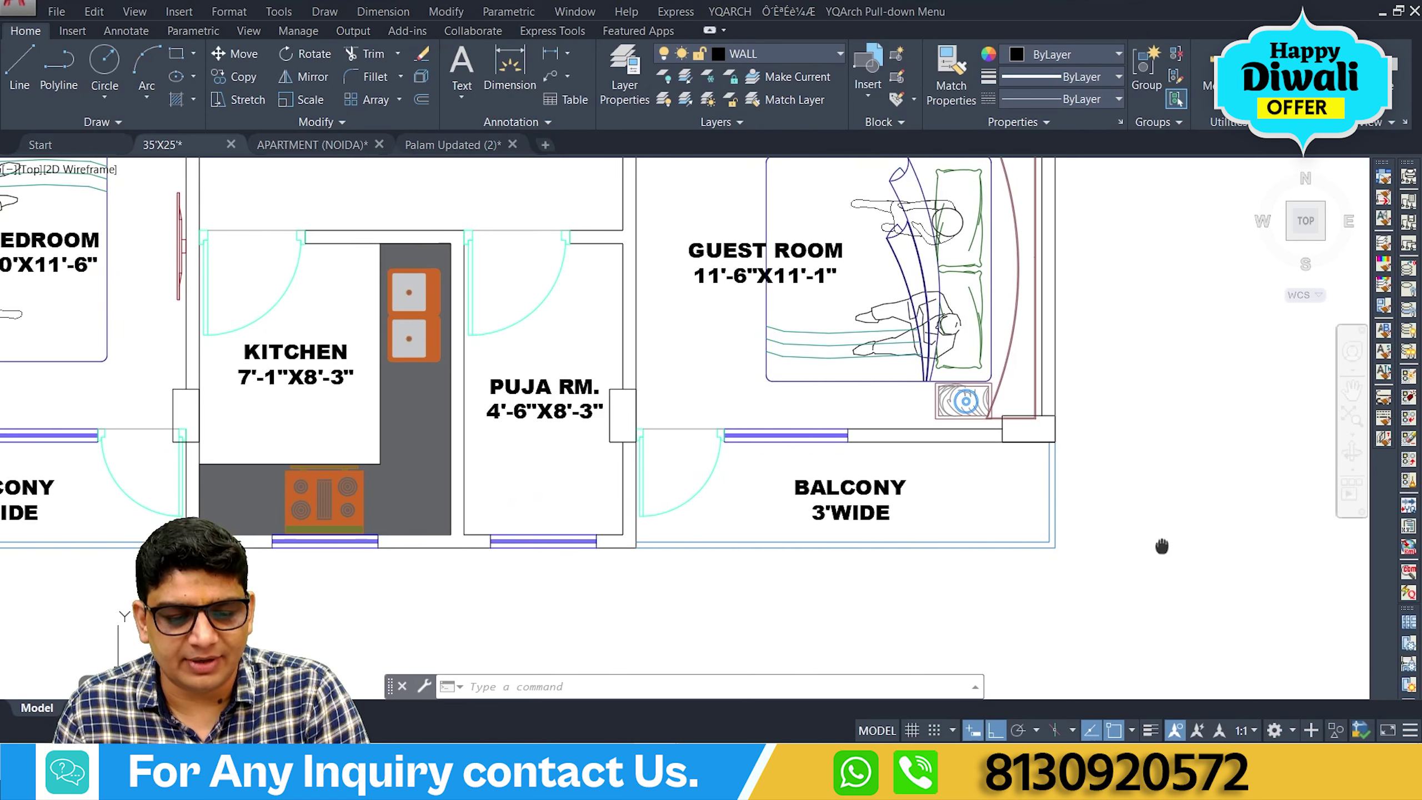
pyautogui.scroll(-2, 577, 543)
pyautogui.moveTo(378, 518); pyautogui.dragTo(541, 532, button='middle')
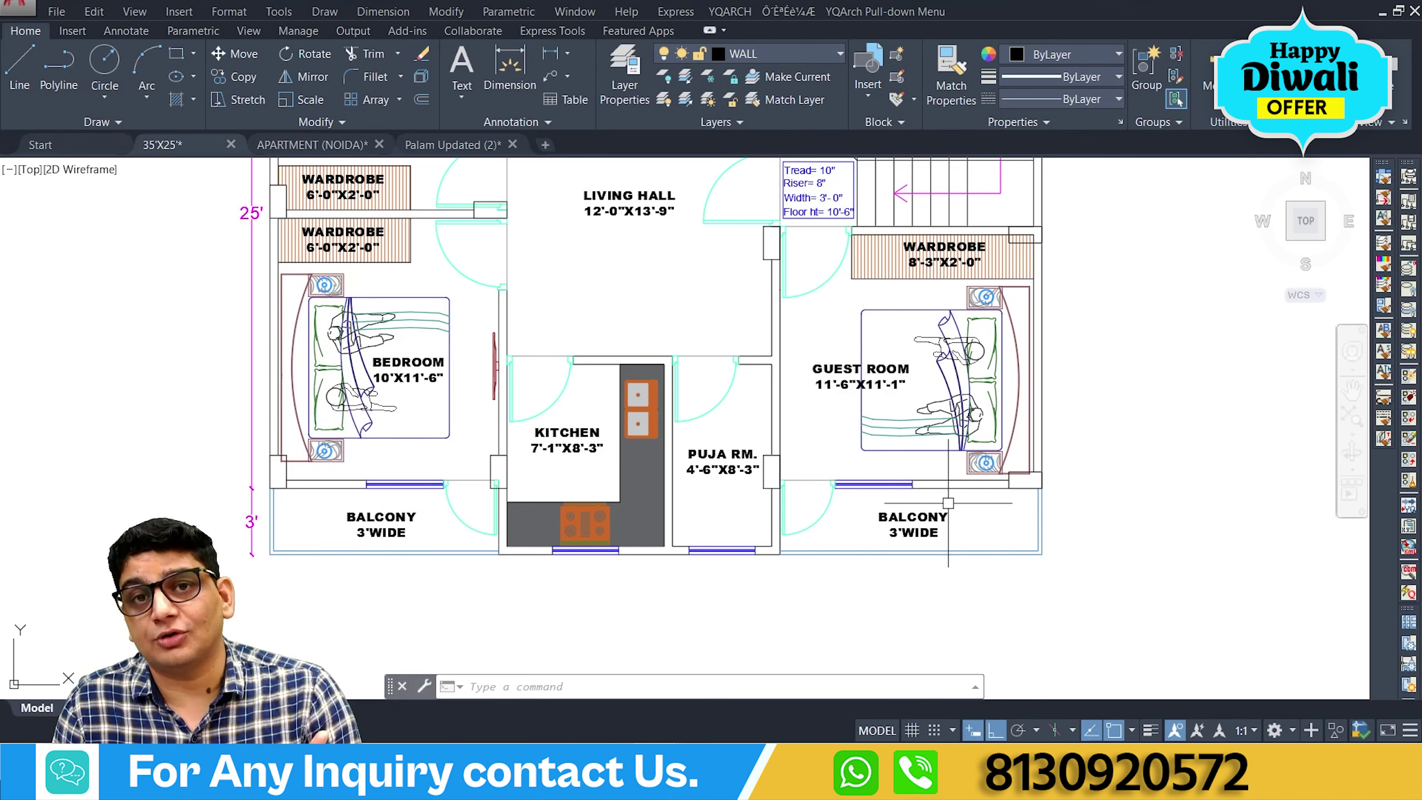
pyautogui.scroll(-1, 947, 503)
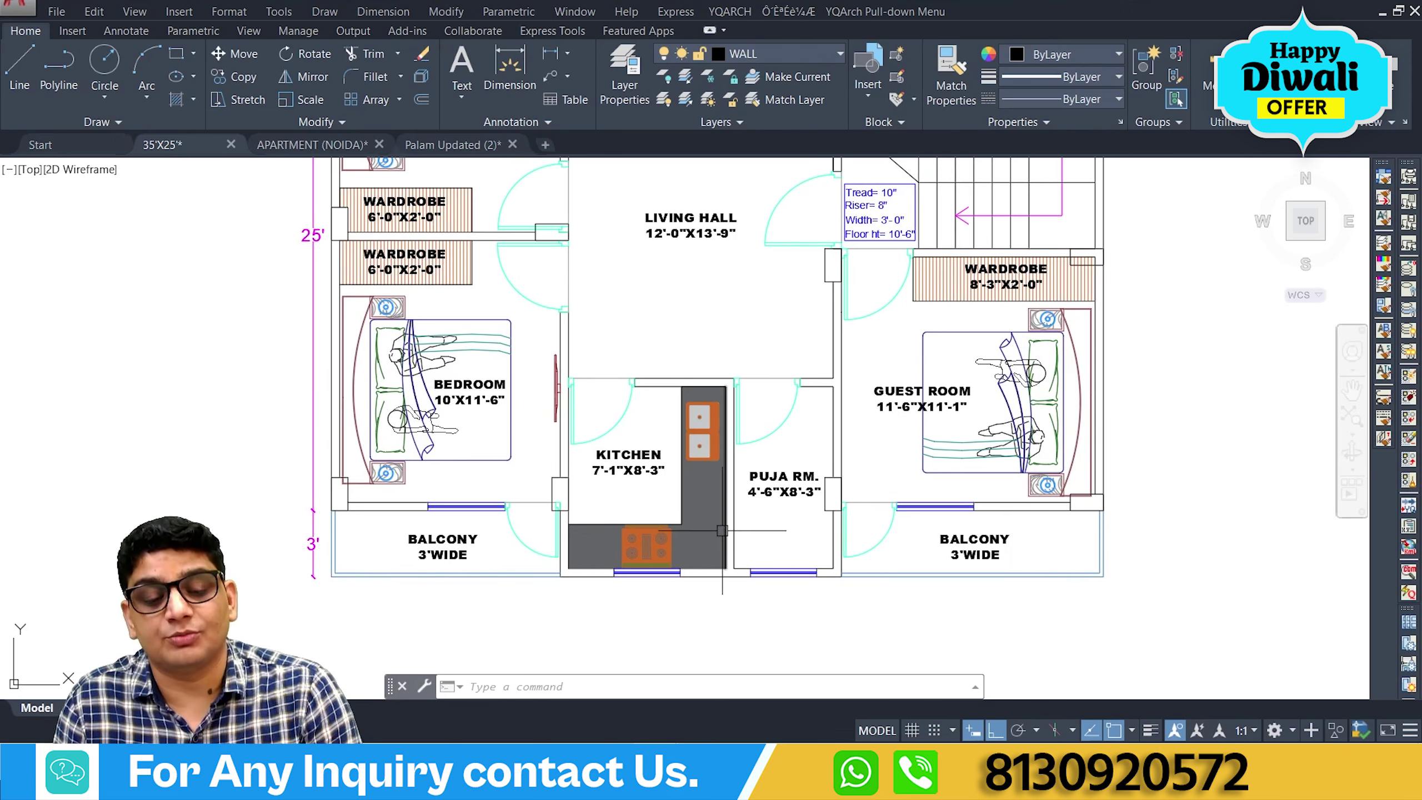
# Compare the kitchen on the plan with parking against the kitchen on the plan with balconies.
pyautogui.scroll(-4, 718, 454)
pyautogui.scroll(-1, 718, 455)
pyautogui.scroll(6, 706, 314)
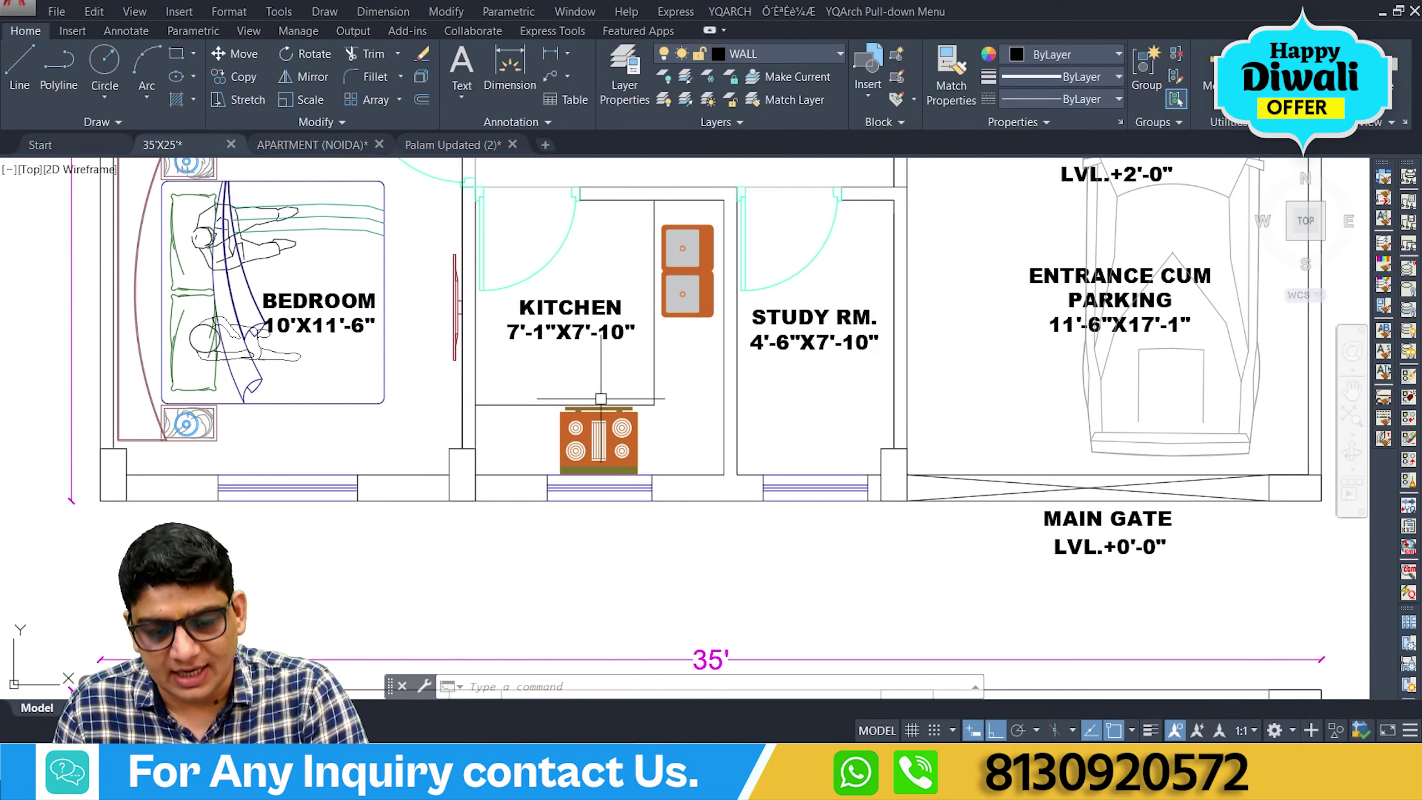
pyautogui.scroll(-5, 665, 510)
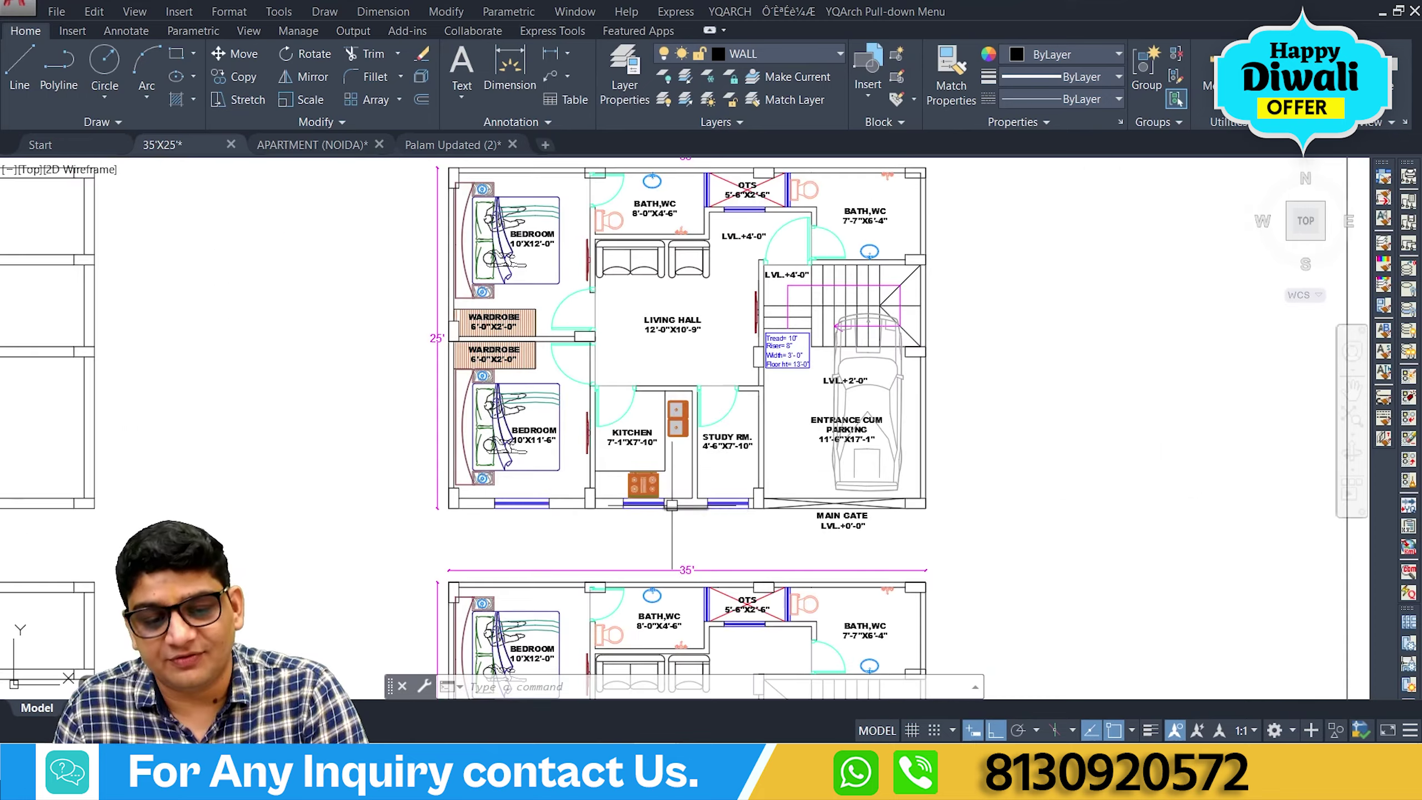
pyautogui.moveTo(666, 510)
pyautogui.mouseDown(button='middle')
pyautogui.moveTo(671, 632)
pyautogui.moveTo(694, 455)
pyautogui.moveTo(707, 522)
pyautogui.mouseUp(button='middle')
pyautogui.scroll(4, 694, 455)
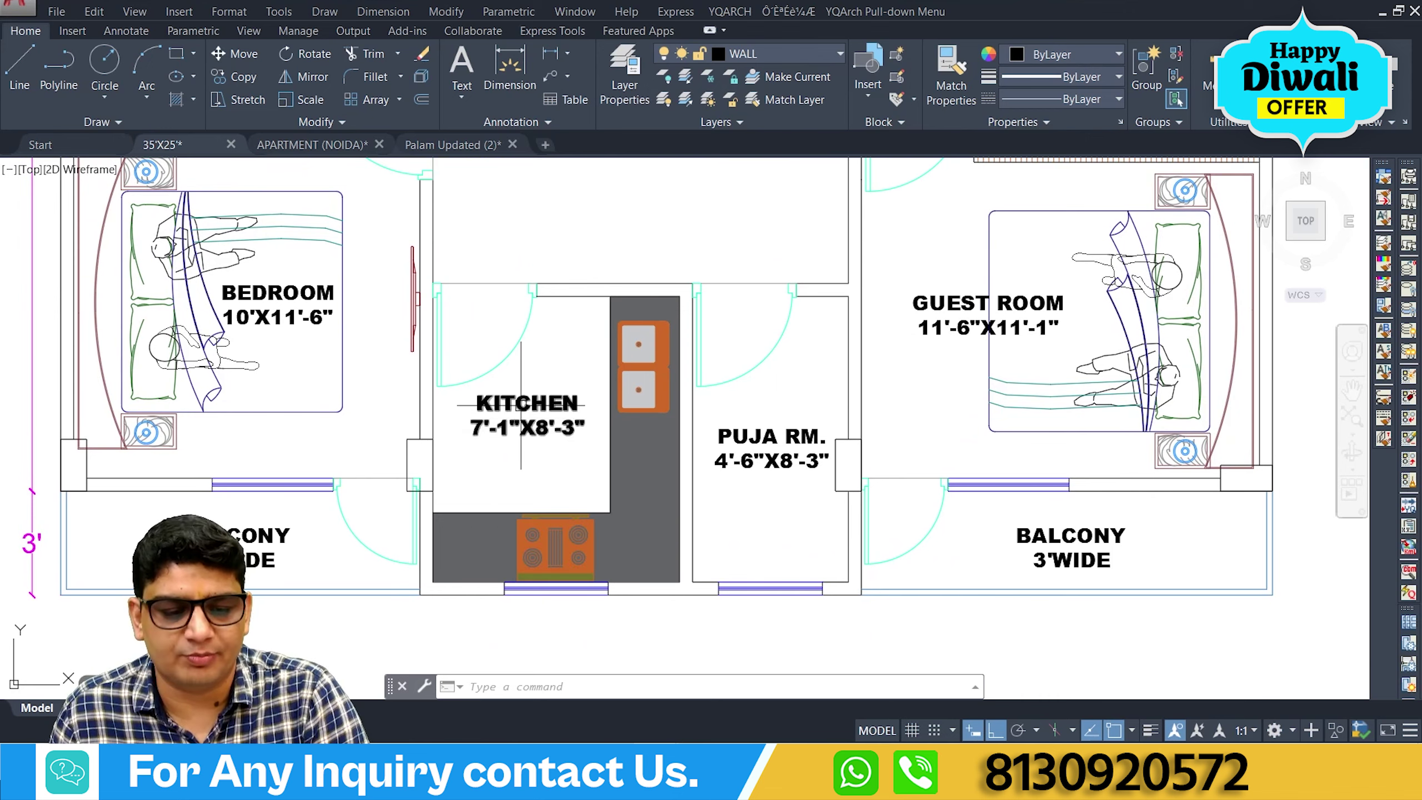
pyautogui.scroll(-4, 522, 408)
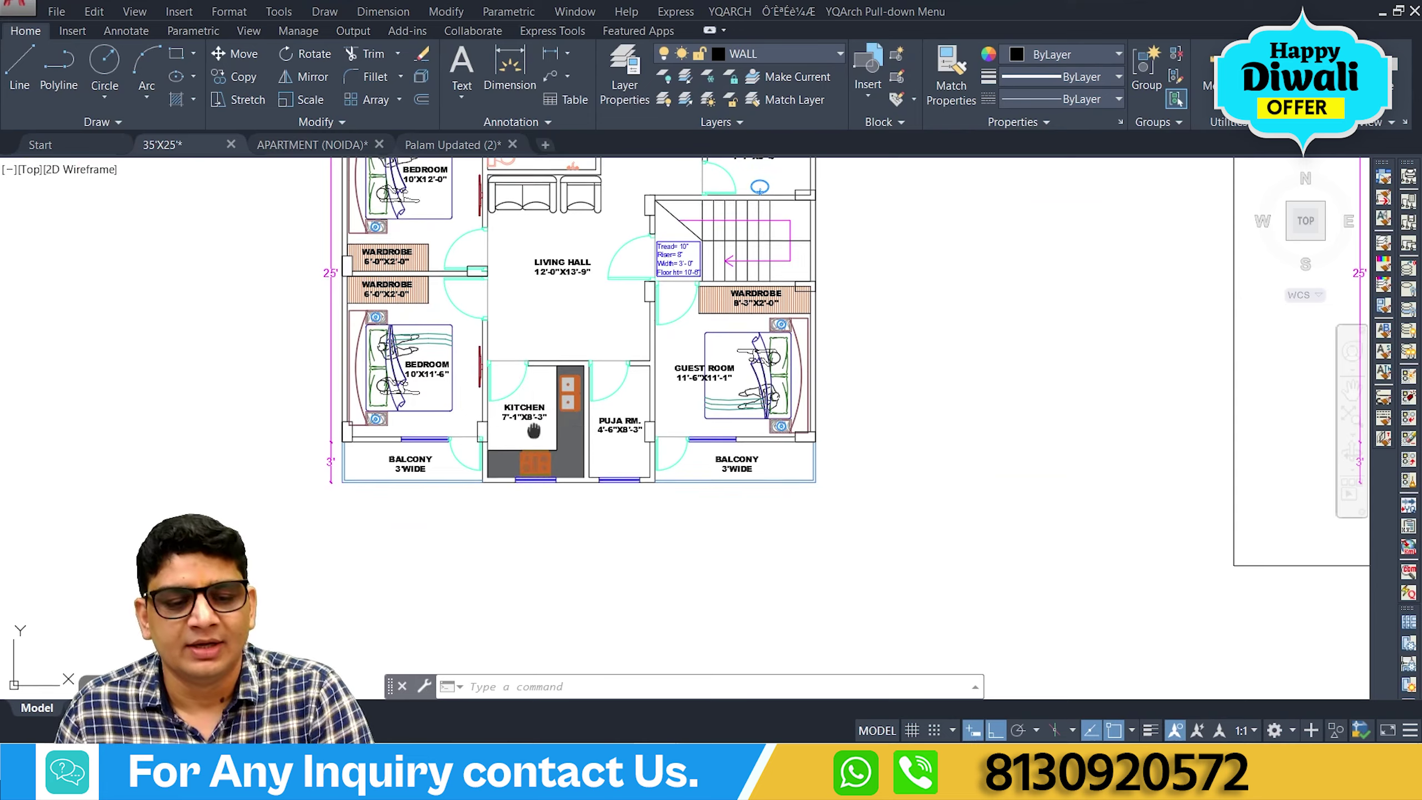
pyautogui.moveTo(547, 244); pyautogui.dragTo(614, 382, button='middle')
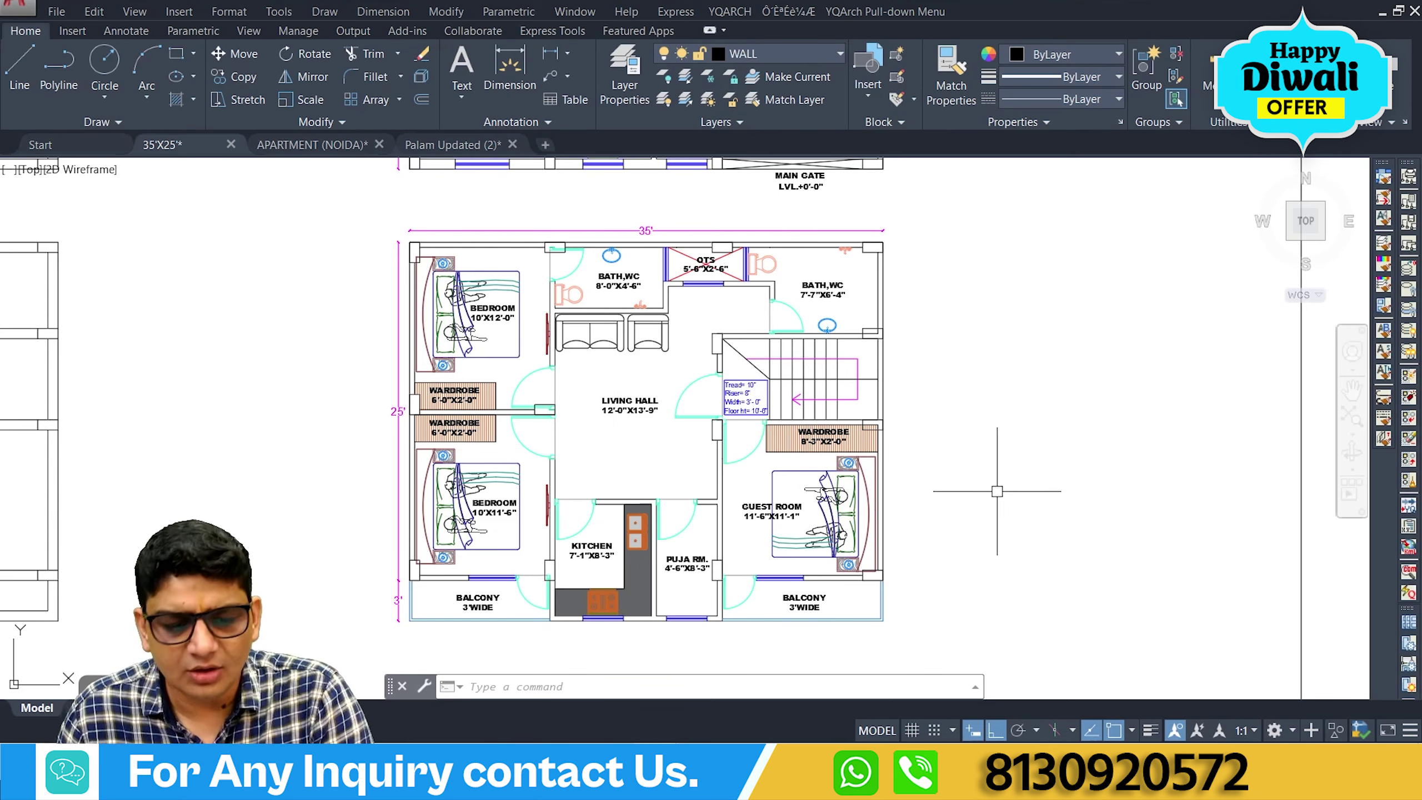
# Examine the overall layout and column positions of the lower furnished plan with balconies.
pyautogui.moveTo(974, 484); pyautogui.dragTo(932, 460, button='middle')
pyautogui.scroll(-5, 924, 452)
pyautogui.scroll(6, 920, 425)
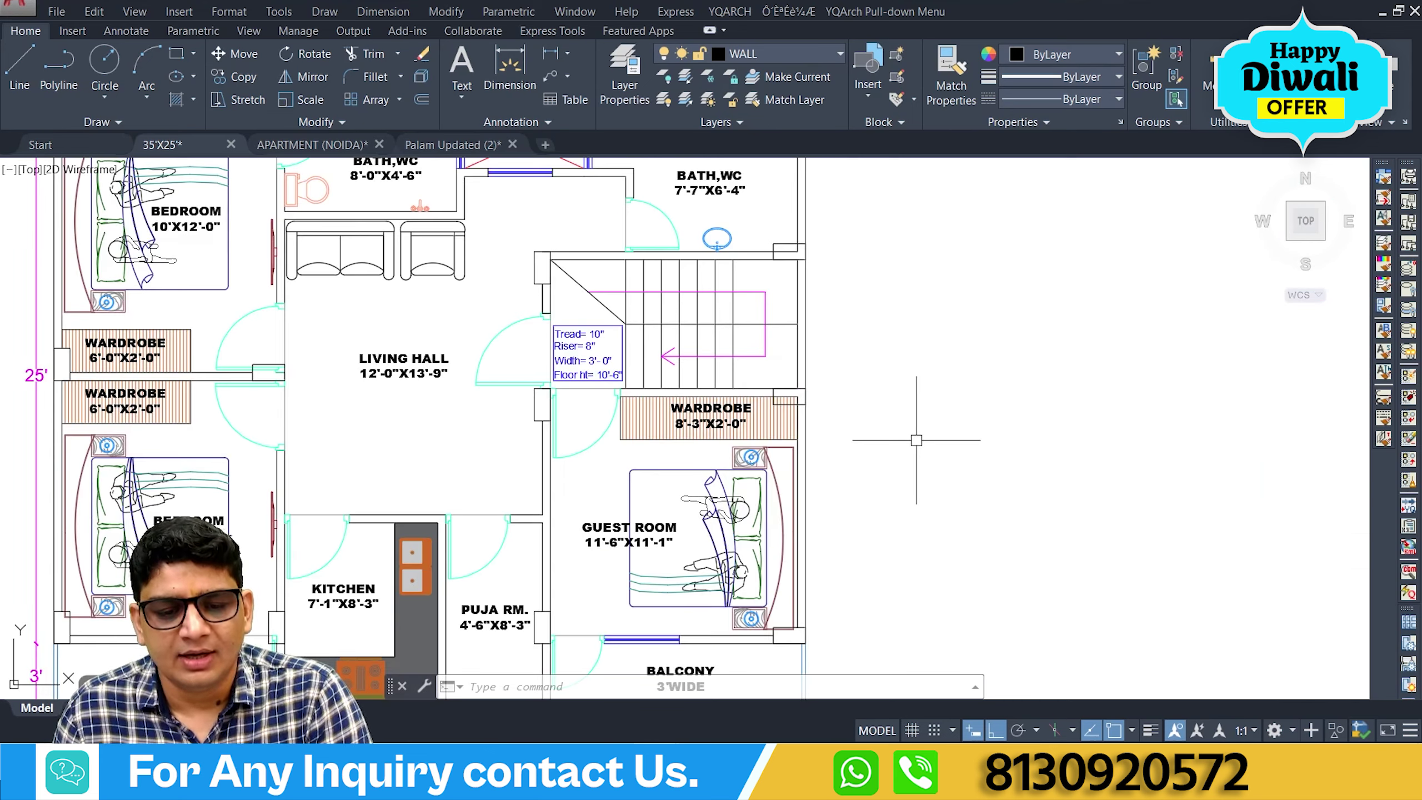
pyautogui.scroll(-6, 915, 440)
pyautogui.scroll(2, 919, 442)
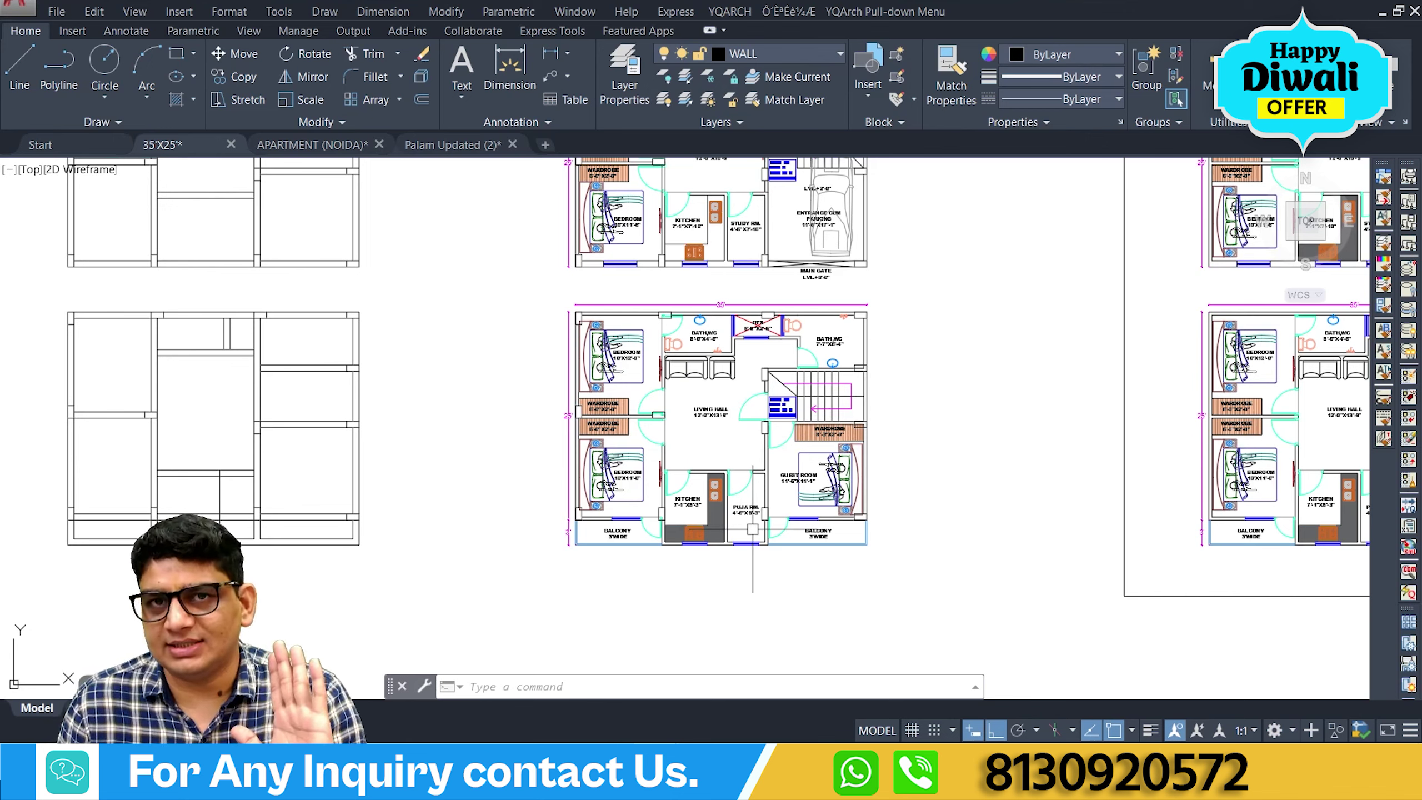
pyautogui.scroll(2, 753, 528)
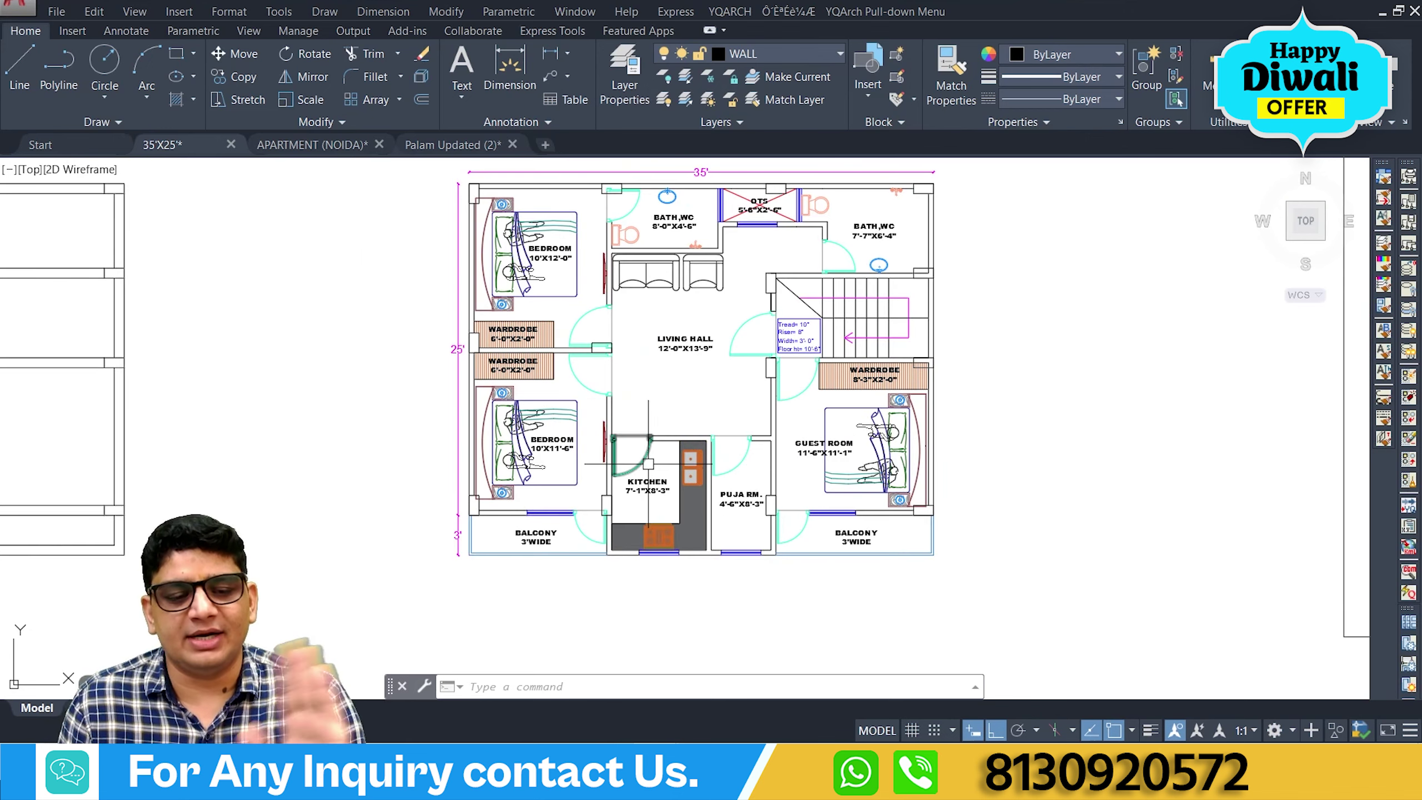
pyautogui.moveTo(698, 392); pyautogui.dragTo(628, 418, button='middle')
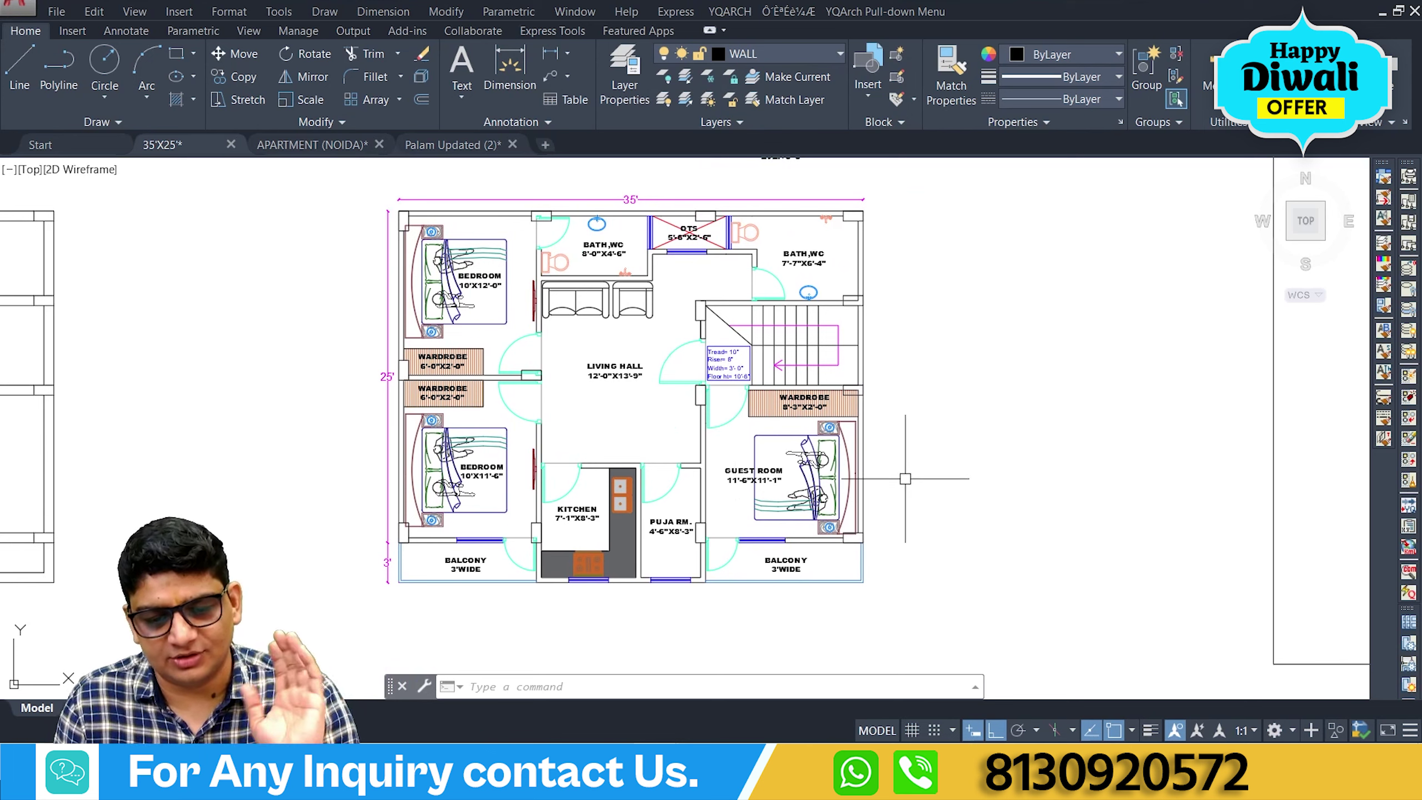
# Draw vertical construction lines through the guest room's outer column and the column between the puja room and guest room.
pyautogui.write('XL')
pyautogui.press('Return')
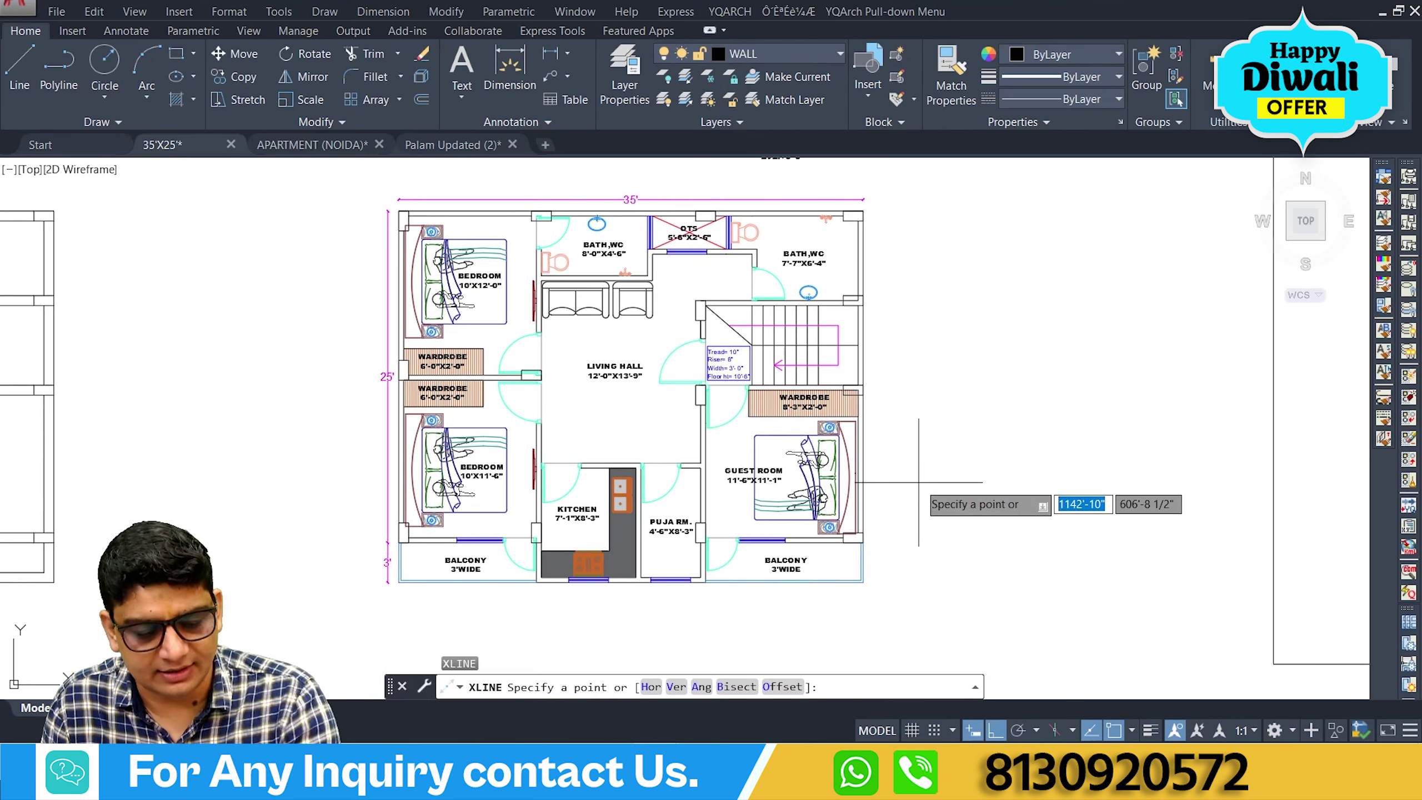
pyautogui.write('v')
pyautogui.press('Return')
pyautogui.scroll(6, 838, 581)
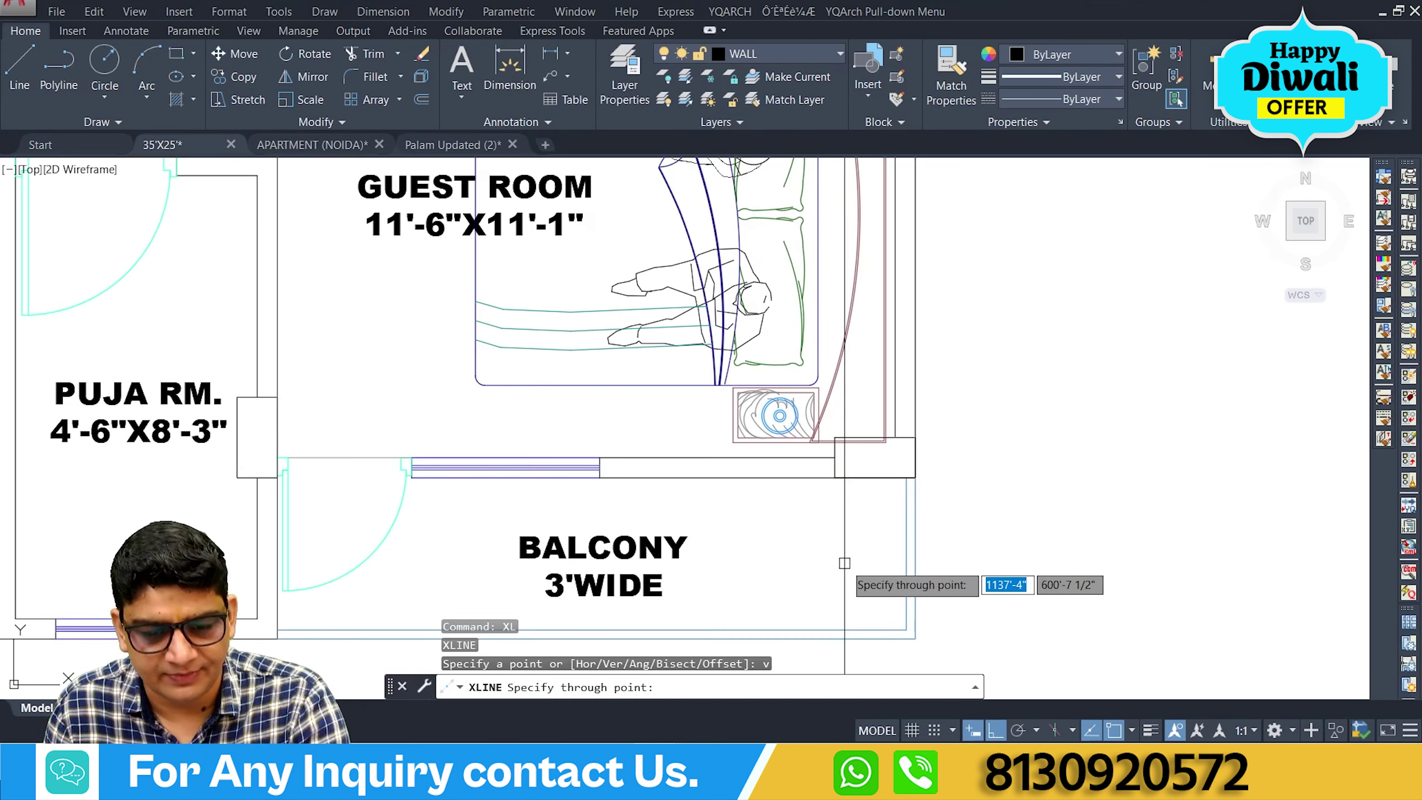
pyautogui.click(868, 468)
pyautogui.scroll(-6, 902, 633)
pyautogui.moveTo(1022, 434); pyautogui.dragTo(1015, 336, button='middle')
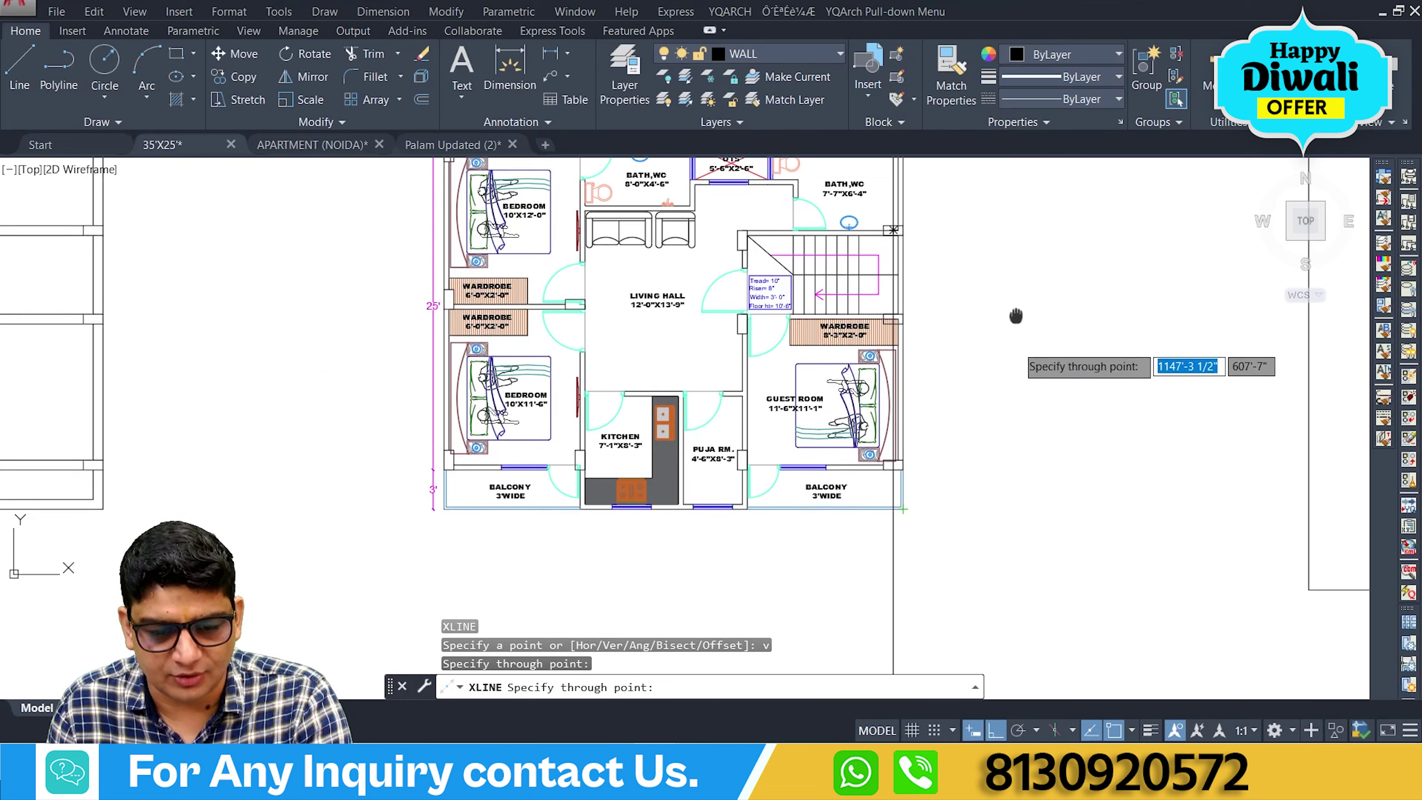
pyautogui.scroll(5, 794, 414)
pyautogui.click(680, 472)
pyautogui.scroll(-5, 679, 472)
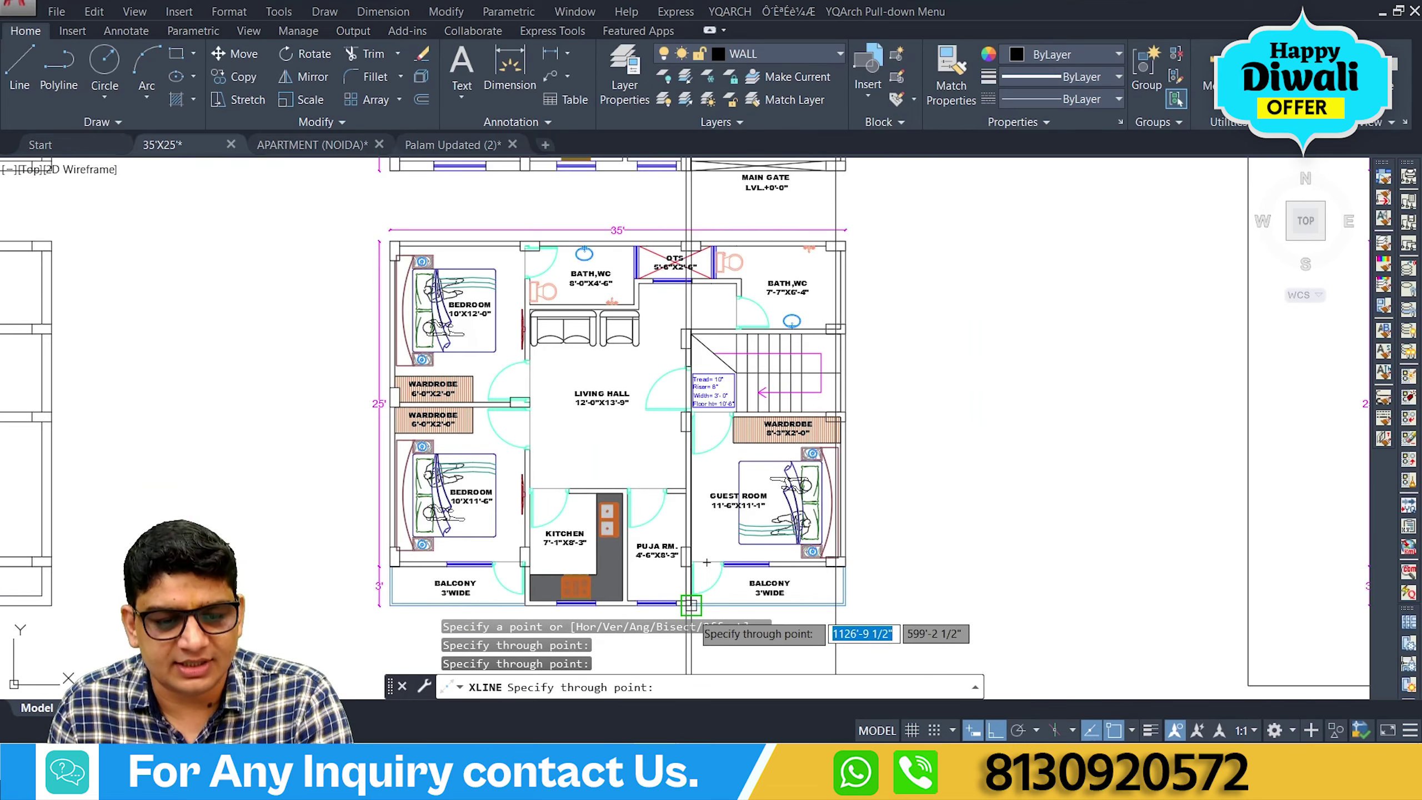
# Add vertical construction lines through the column between bedroom and kitchen and the bedroom's outer corner column.
pyautogui.scroll(6, 562, 472)
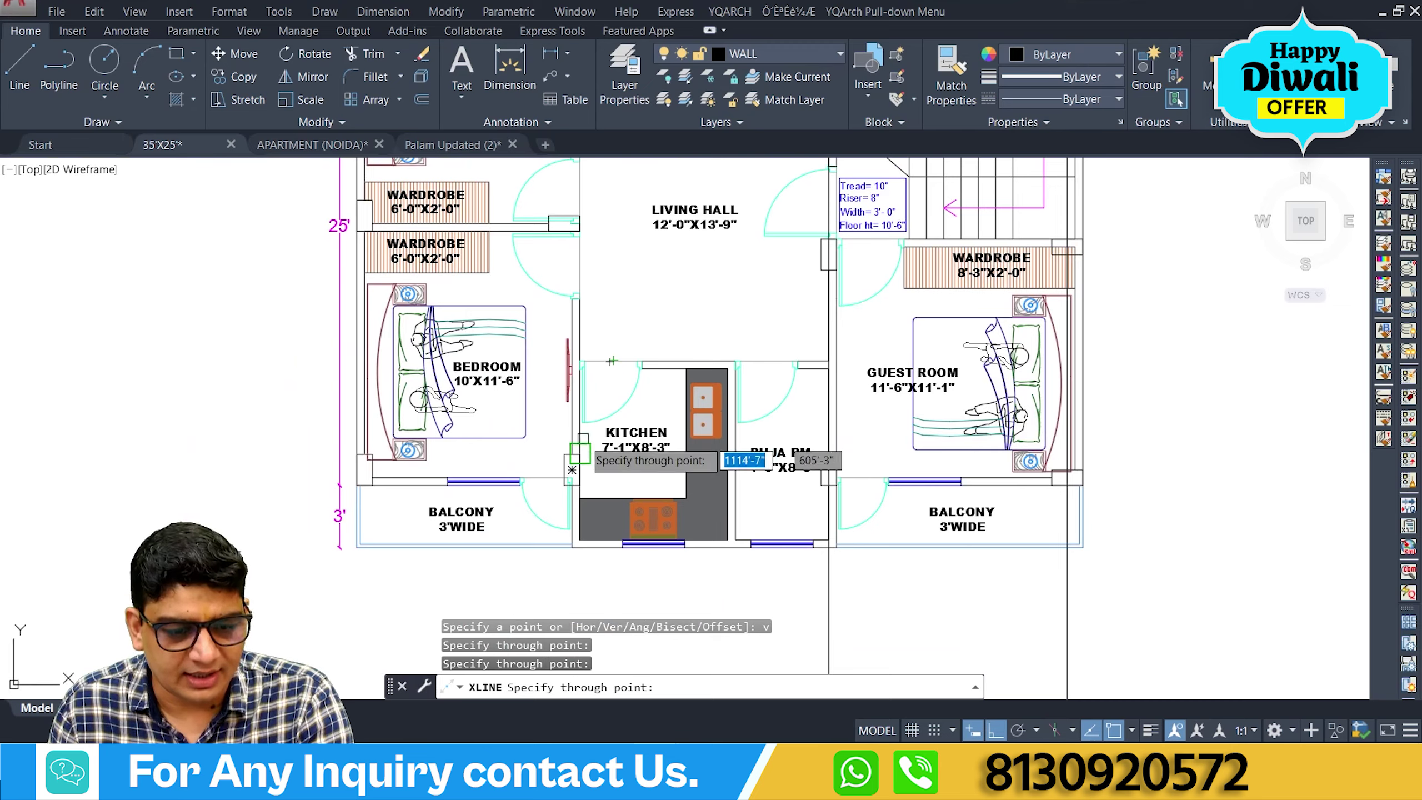
pyautogui.click(562, 487)
pyautogui.scroll(-5, 562, 487)
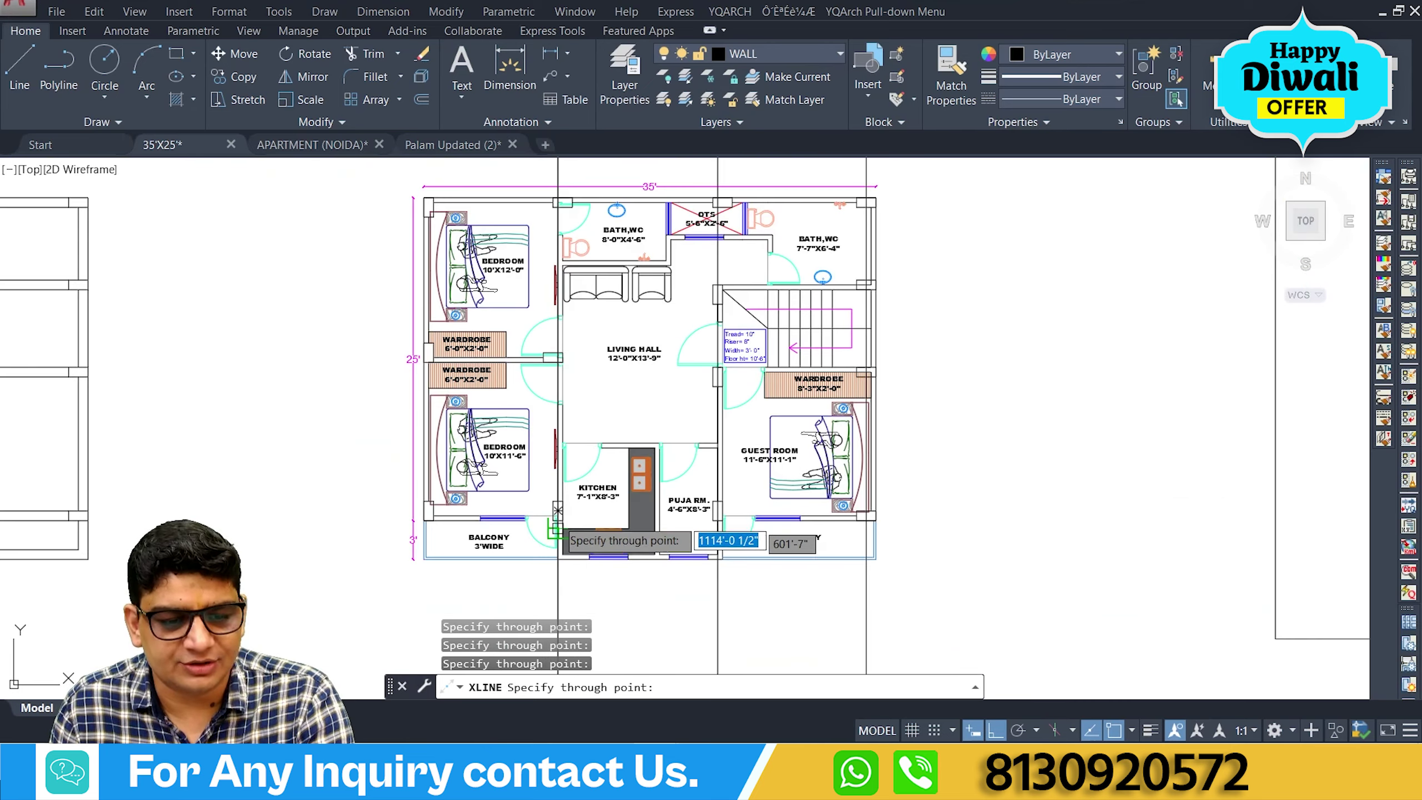
pyautogui.scroll(2, 660, 358)
pyautogui.scroll(5, 542, 452)
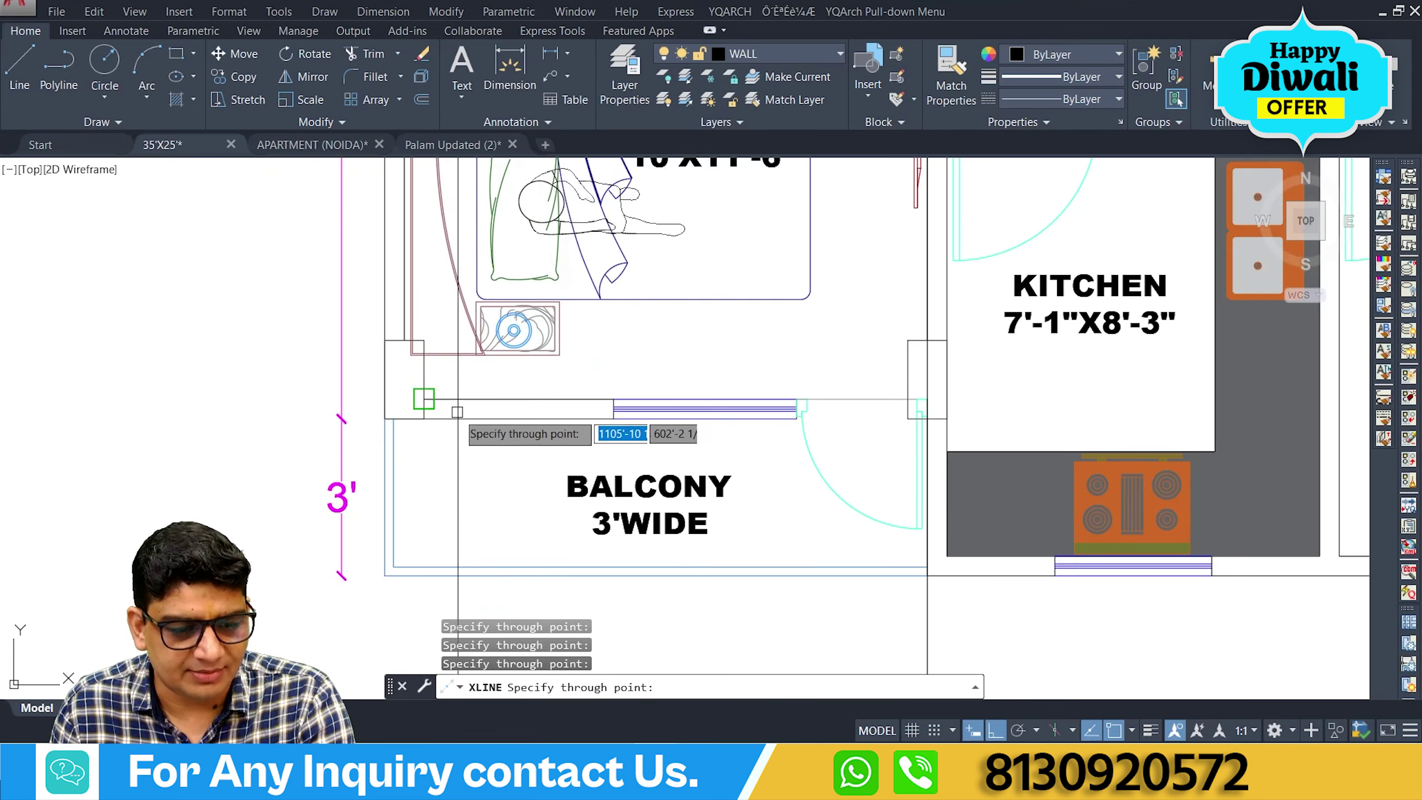
pyautogui.scroll(-5, 412, 480)
pyautogui.press('Escape')
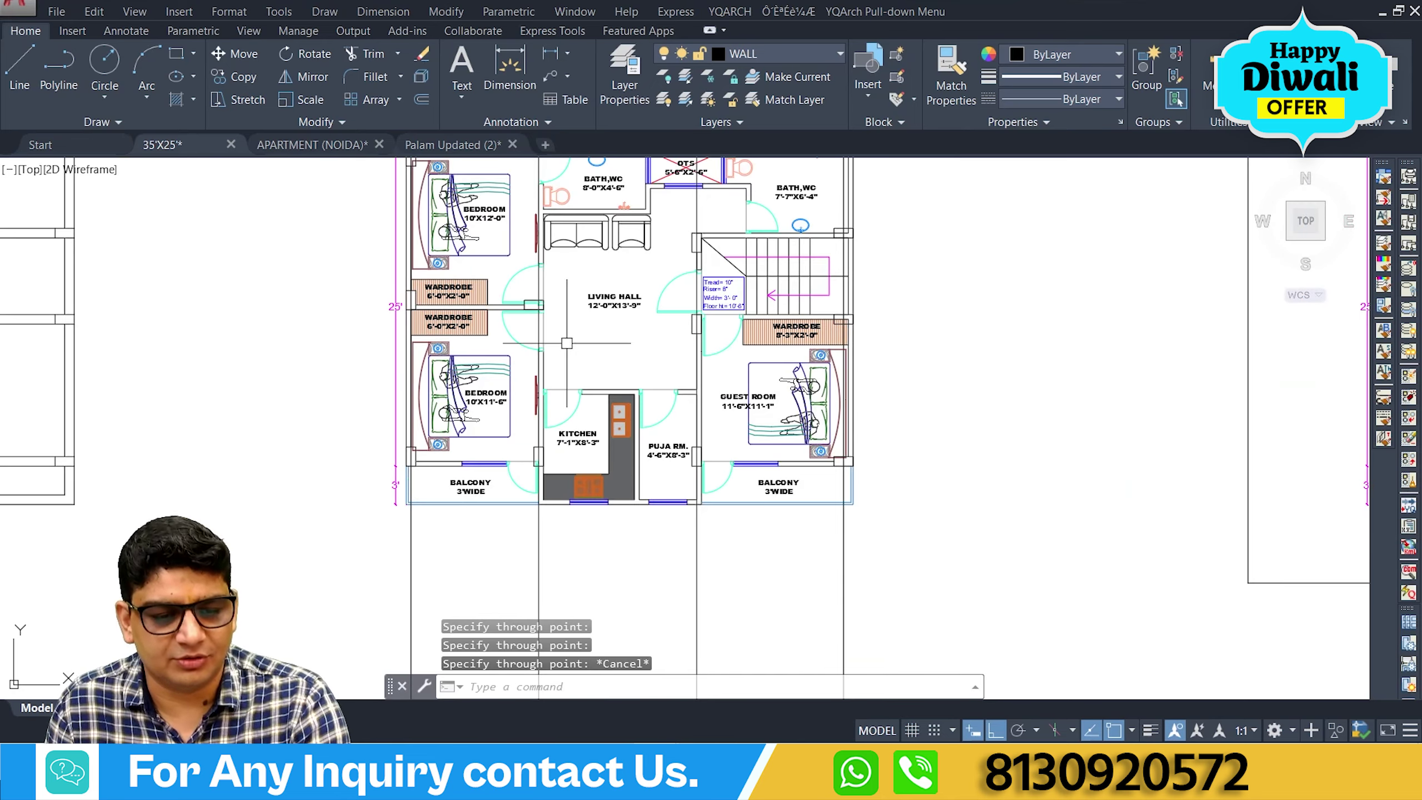
pyautogui.scroll(2, 652, 427)
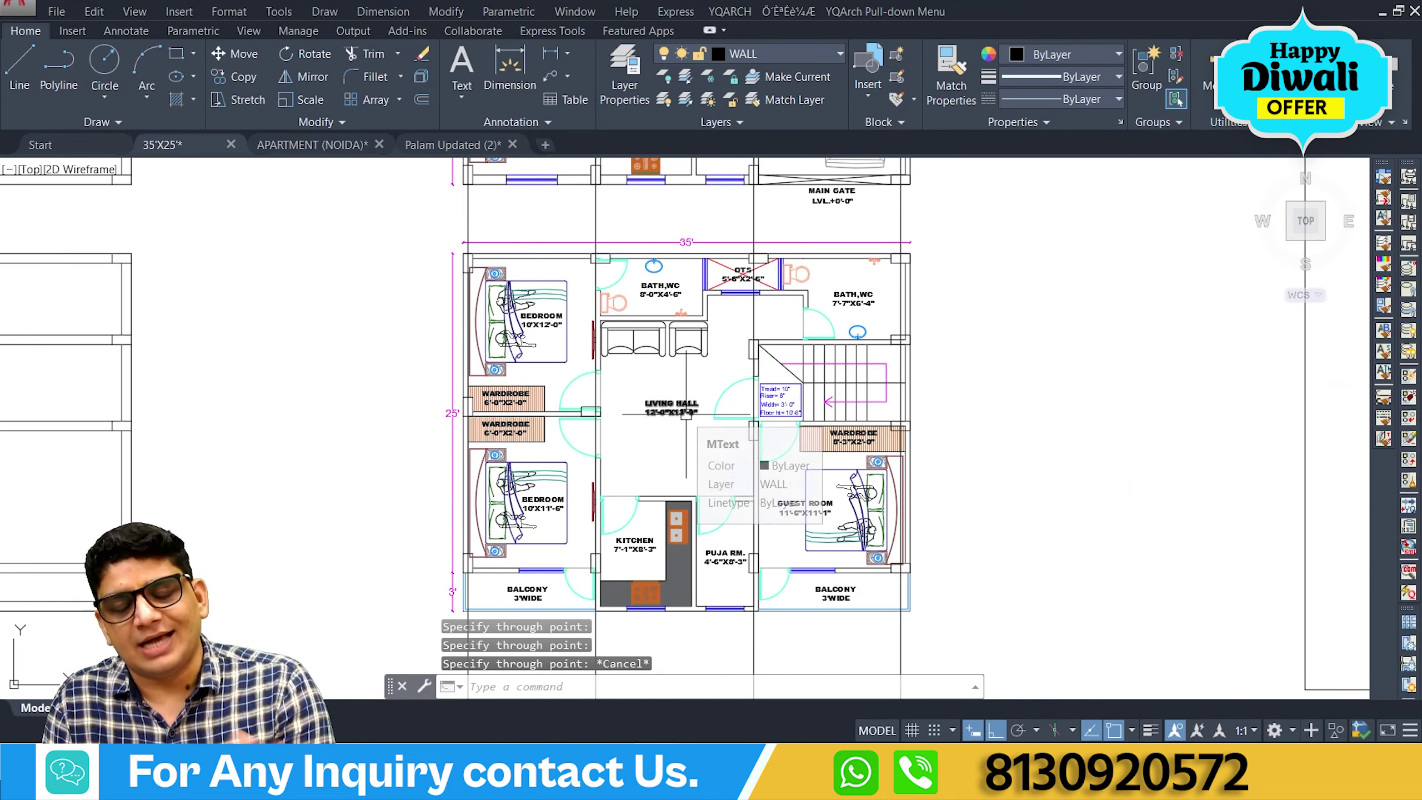
pyautogui.moveTo(677, 437); pyautogui.dragTo(650, 425, button='middle')
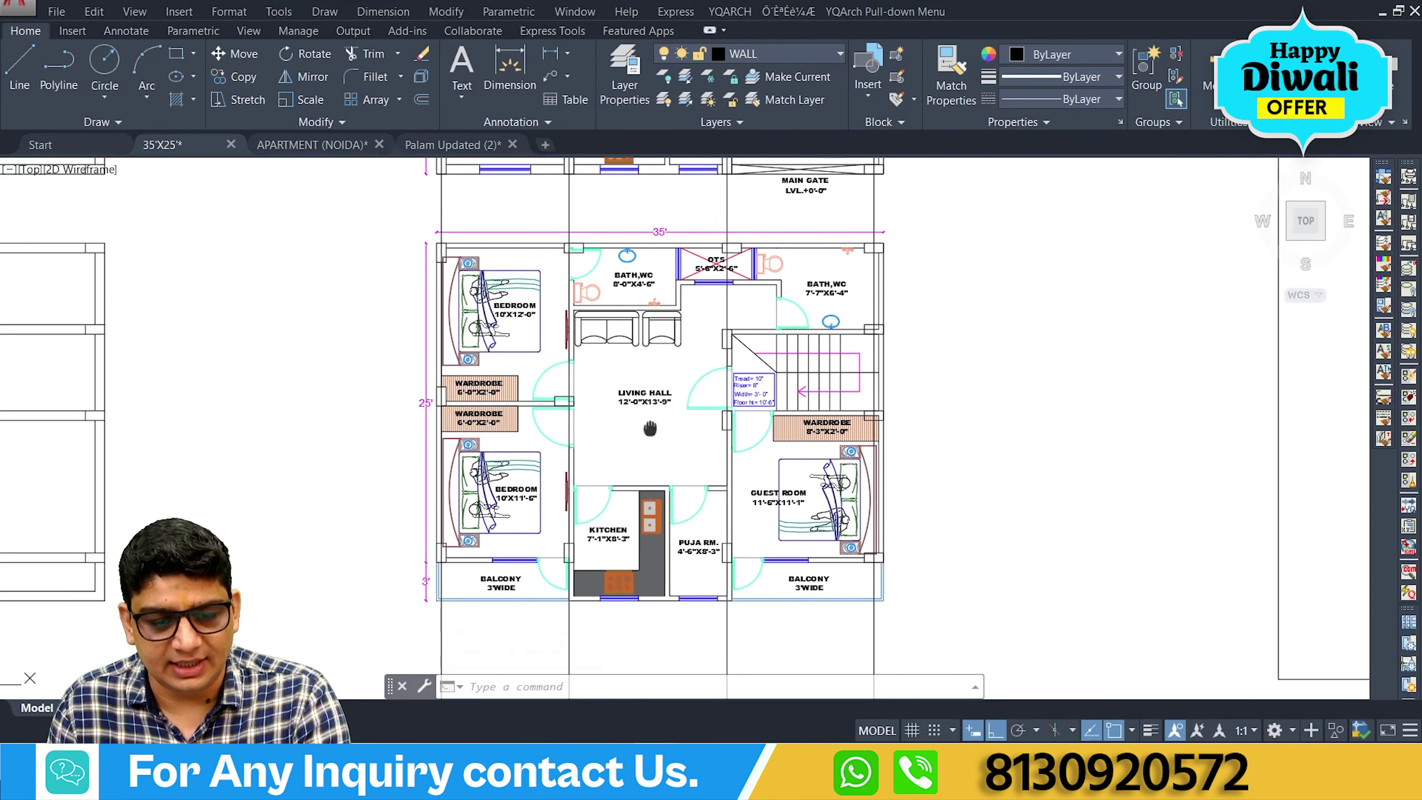
pyautogui.write('xl')
pyautogui.press('Return')
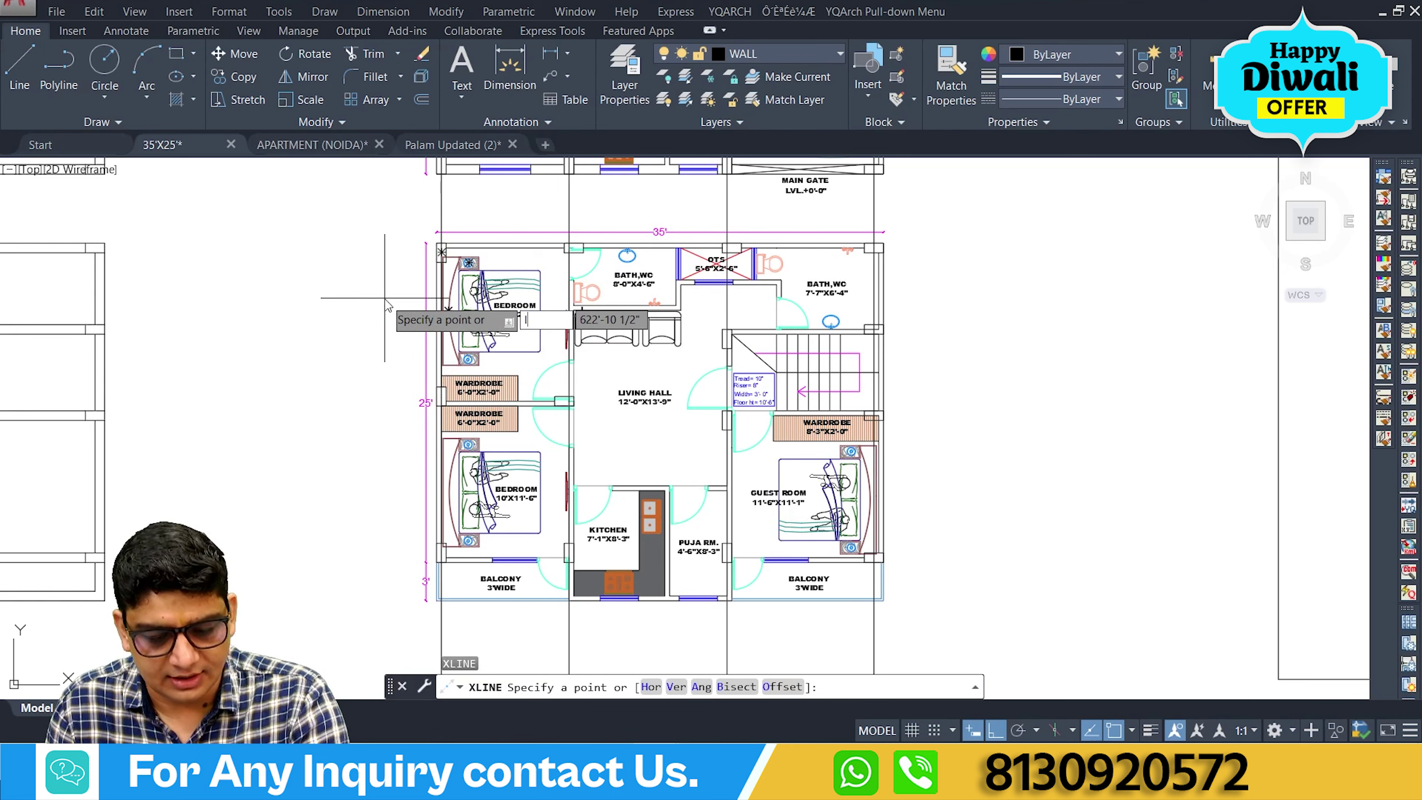
pyautogui.press('Escape')
pyautogui.press('Escape')
pyautogui.press('Escape')
# Draw horizontal construction lines through the upper bedroom's outer corner column and the lower bedroom's column at the balcony wall.
pyautogui.write('xl')
pyautogui.press('Return')
pyautogui.write('h')
pyautogui.press('Return')
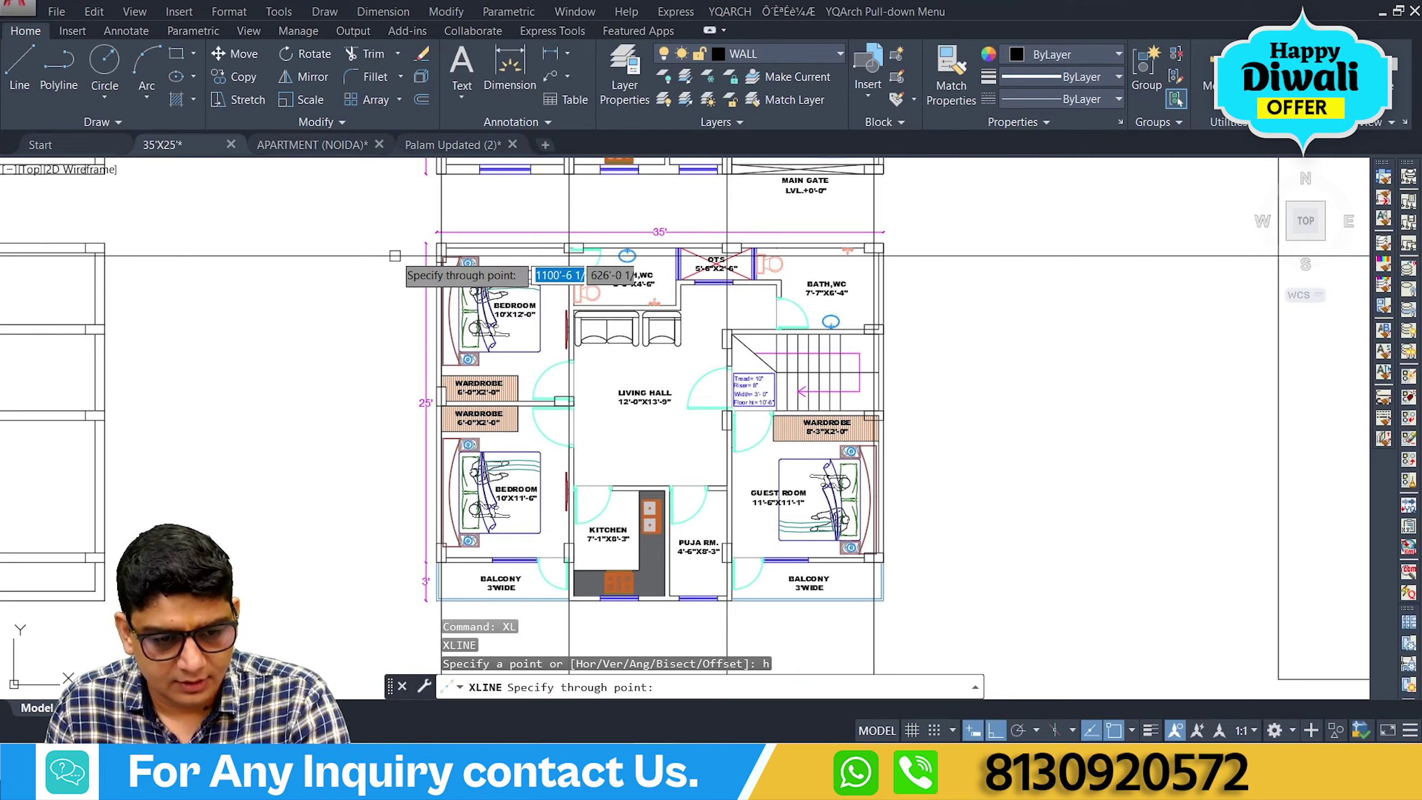
pyautogui.scroll(5, 395, 246)
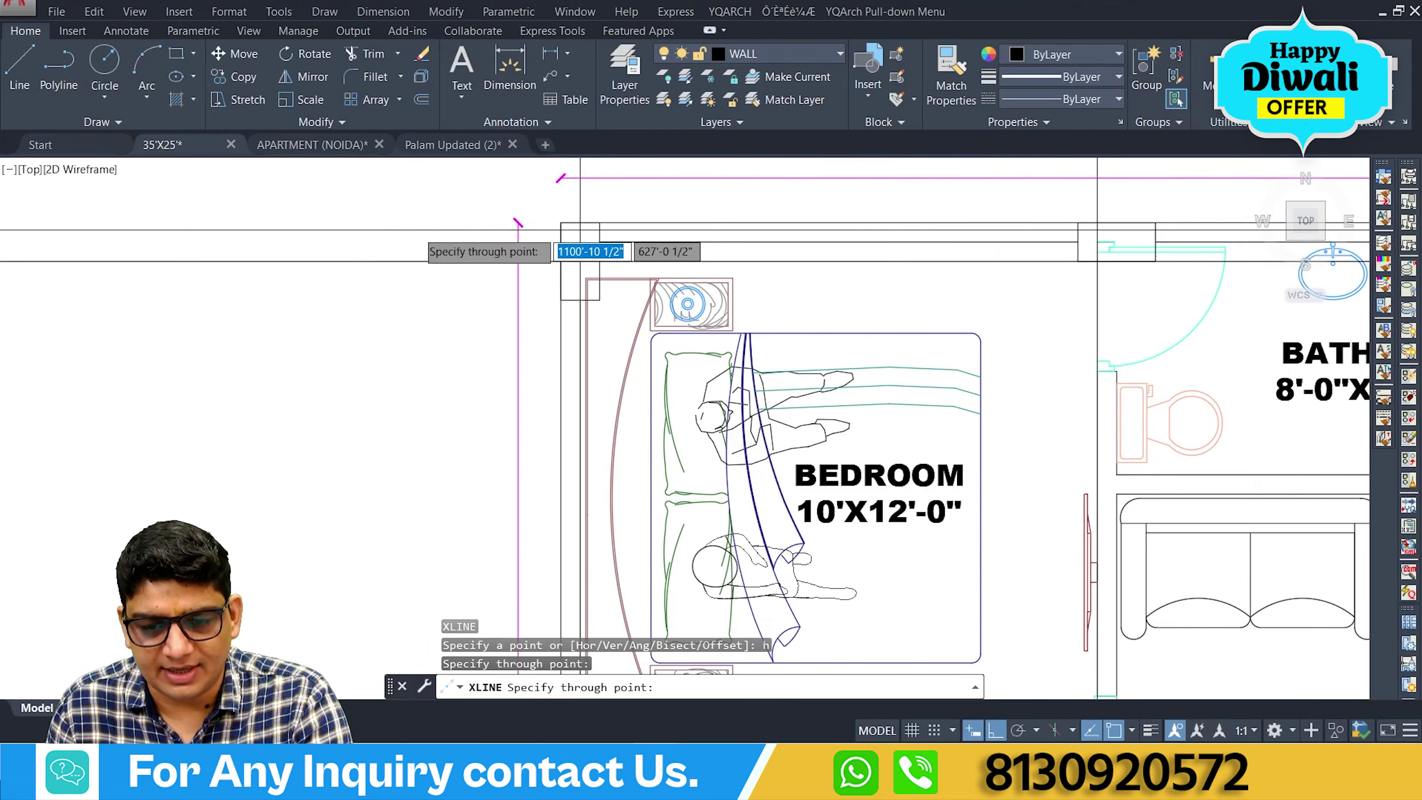
pyautogui.scroll(-5, 358, 437)
pyautogui.scroll(4, 425, 392)
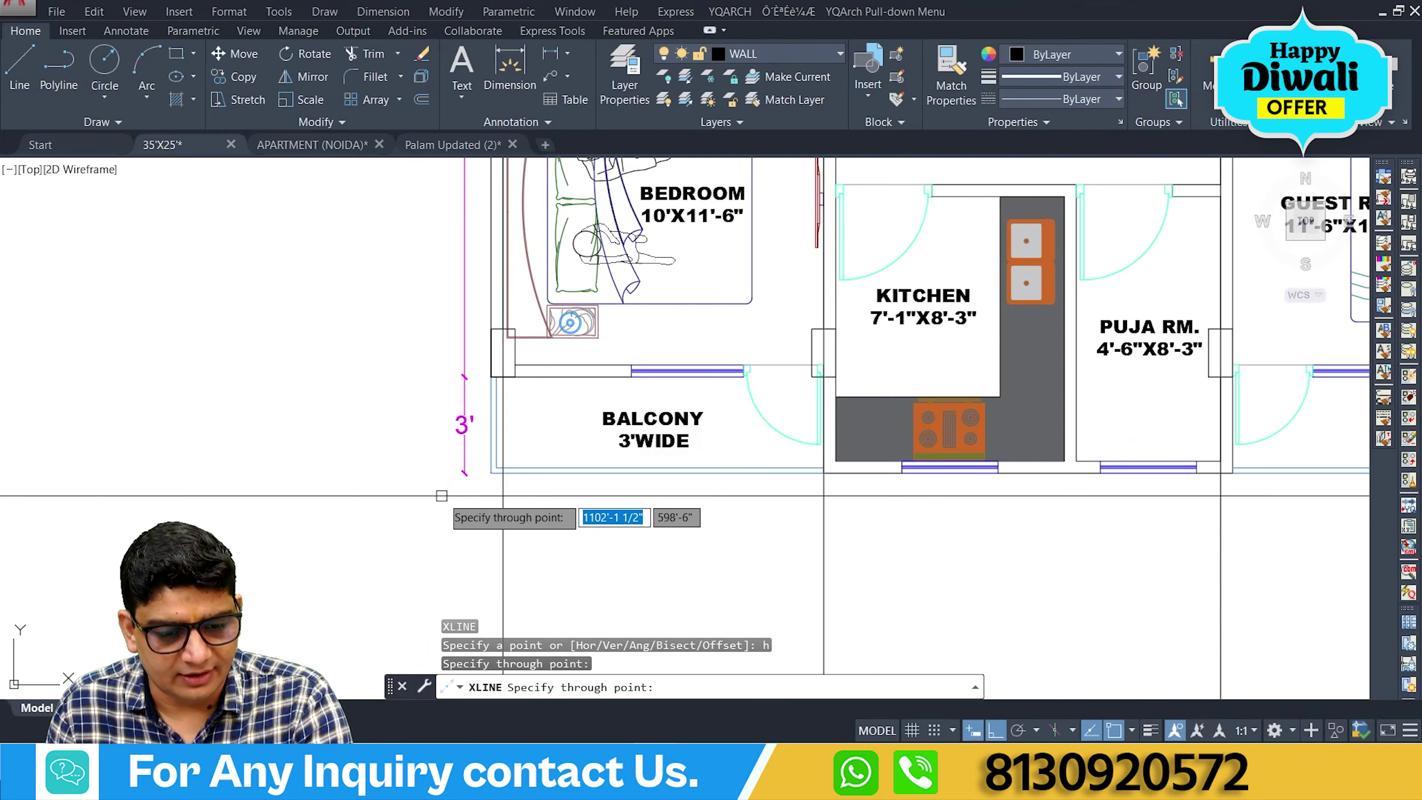
pyautogui.click(496, 371)
pyautogui.scroll(-3, 465, 492)
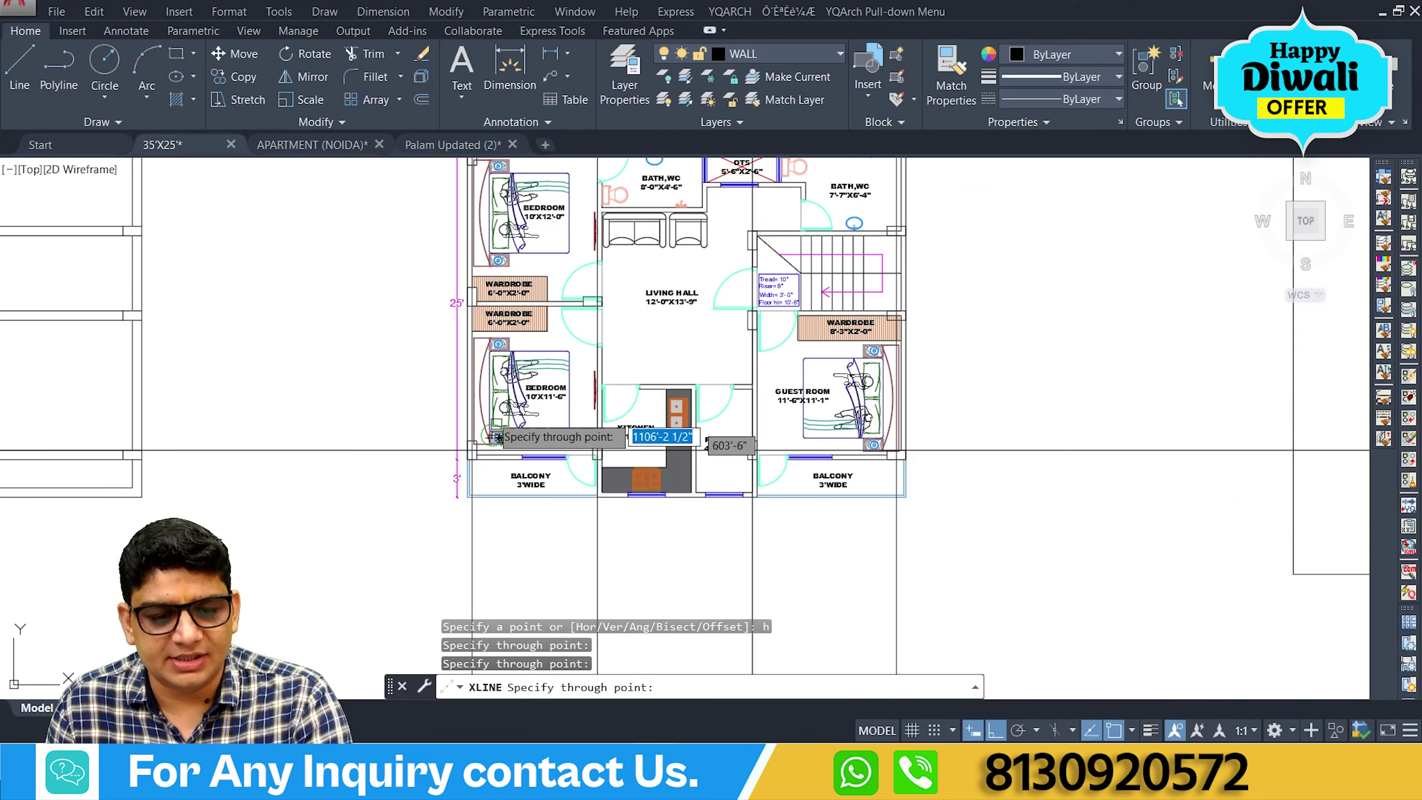
# Add horizontal construction lines through the two columns beside the staircase and along the wall between the bedrooms.
pyautogui.moveTo(385, 357); pyautogui.dragTo(386, 413, button='middle')
pyautogui.scroll(2, 750, 314)
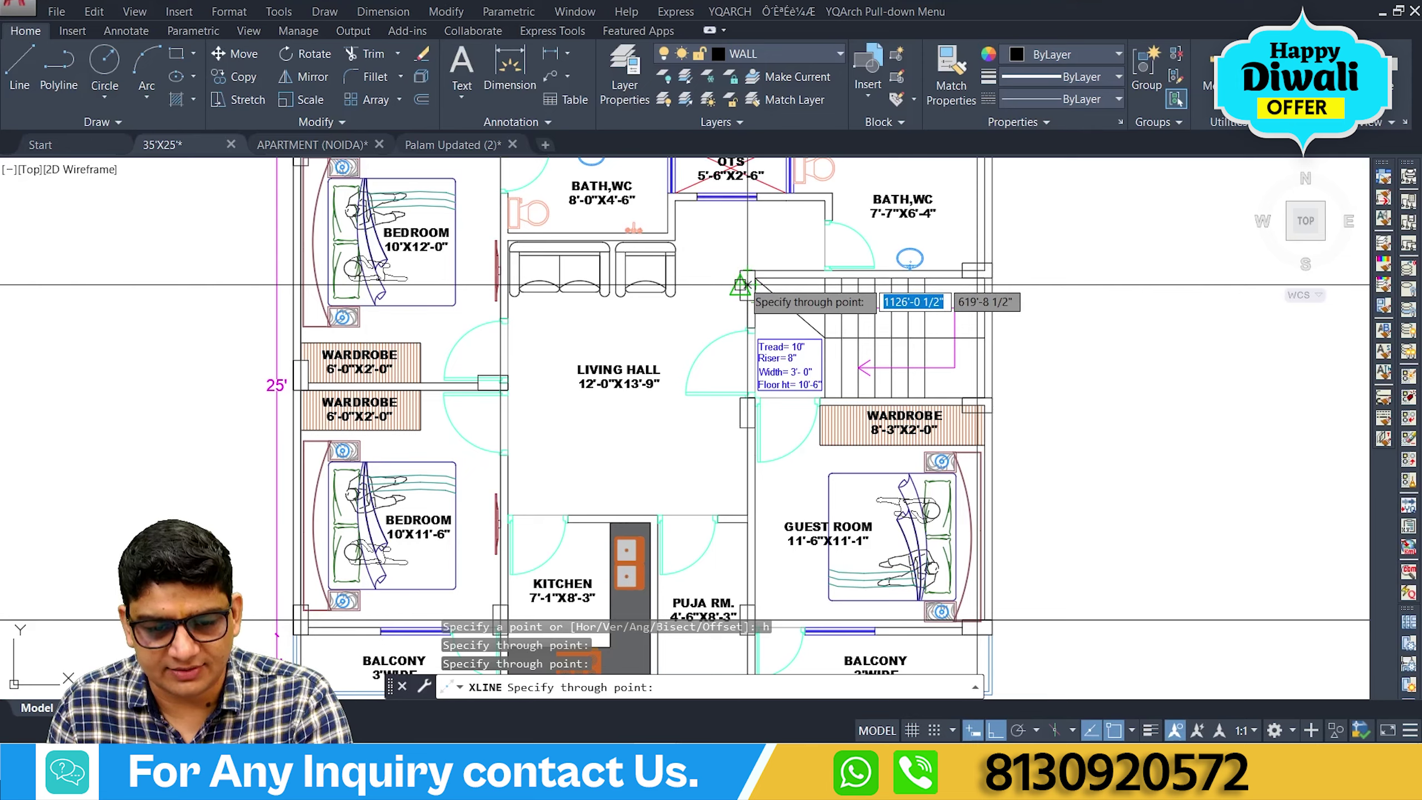
pyautogui.click(748, 285)
pyautogui.click(744, 413)
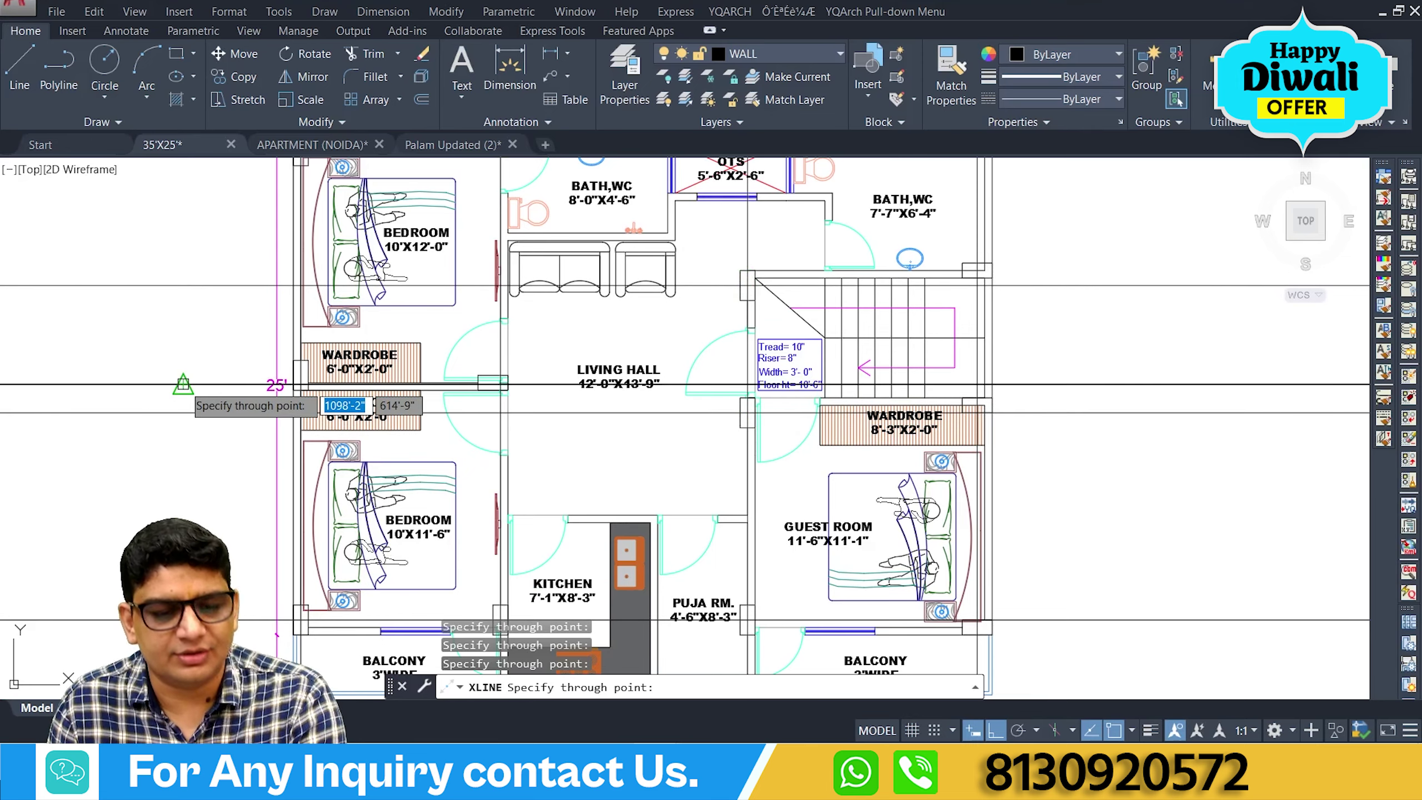
pyautogui.press('Escape')
# Erase all the horizontal and vertical construction lines across the lower furnished plan.
pyautogui.scroll(-4, 184, 384)
pyautogui.moveTo(638, 447); pyautogui.dragTo(797, 448, button='middle')
pyautogui.click(829, 577)
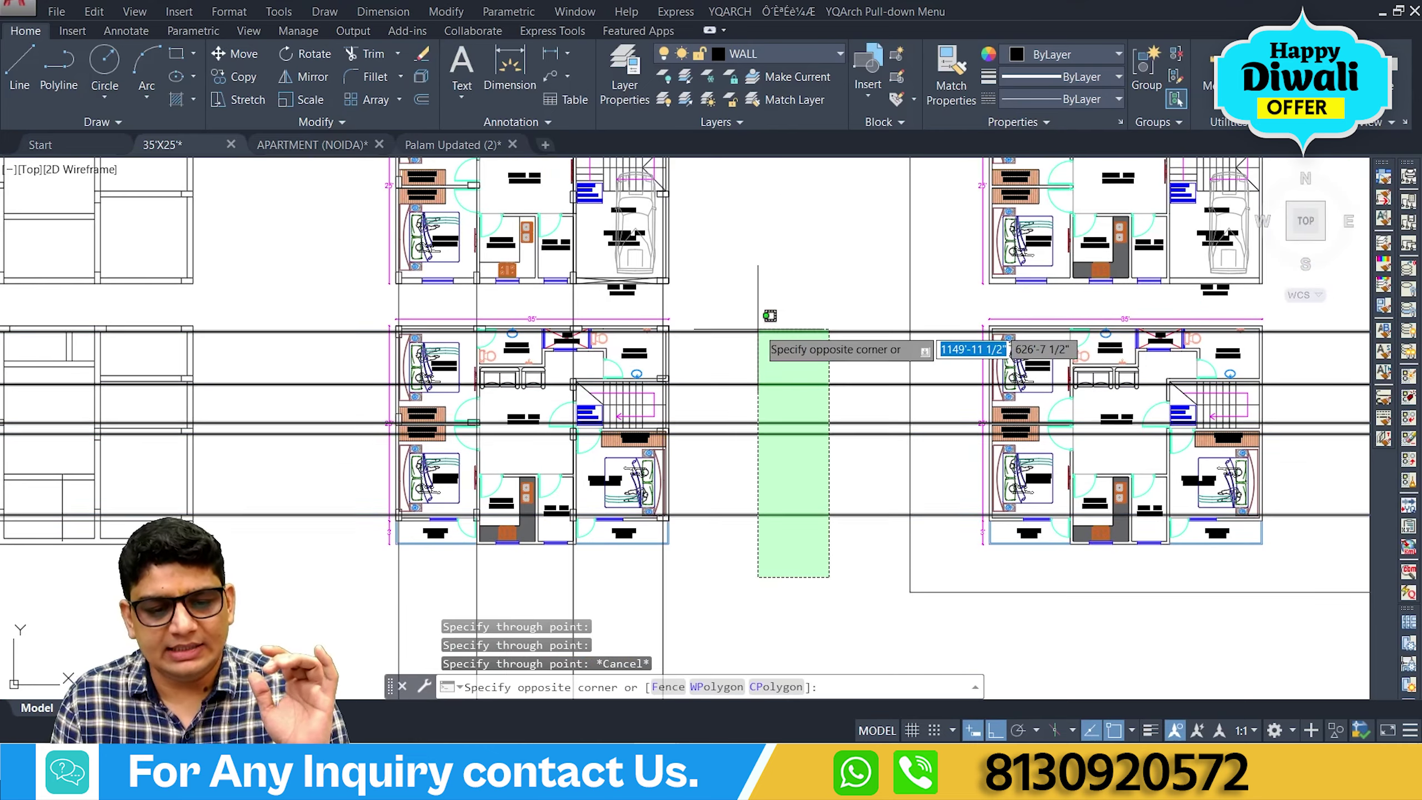
pyautogui.click(759, 307)
pyautogui.press('Delete')
pyautogui.click(699, 307)
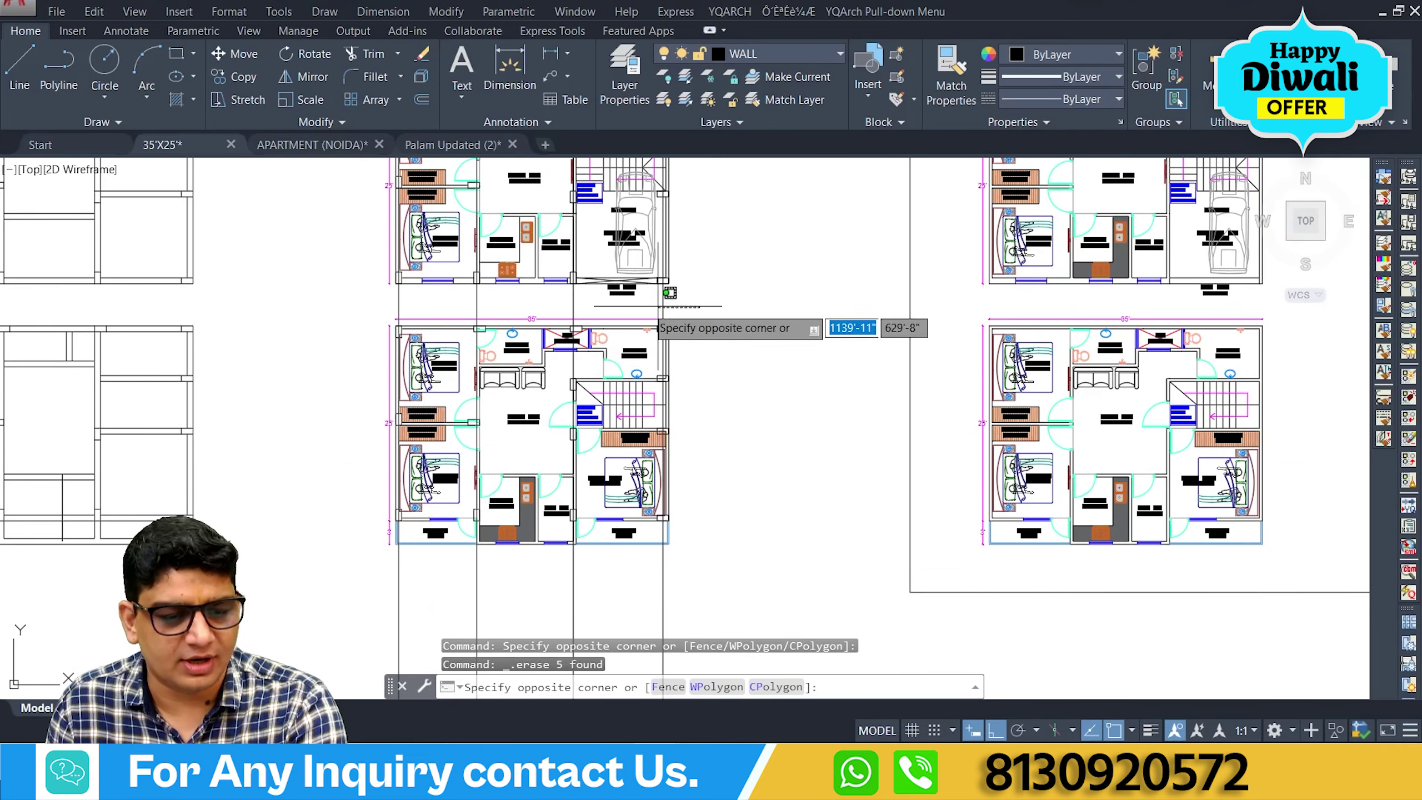
pyautogui.click(382, 296)
pyautogui.press('Delete')
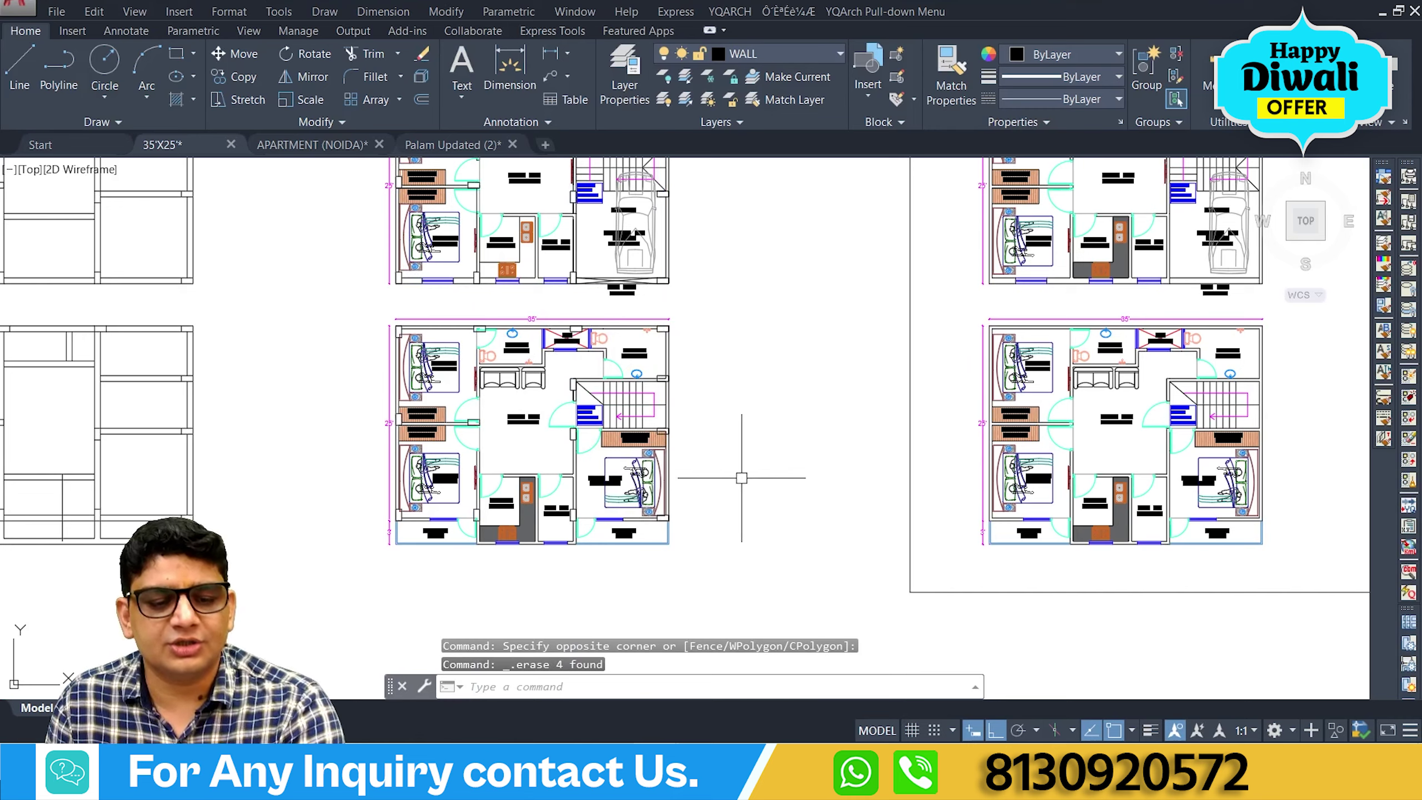
# Switch to the Palam Updated (2) drawing and examine the columns and footing sizes on its footing plan.
pyautogui.moveTo(739, 476); pyautogui.dragTo(772, 470, button='middle')
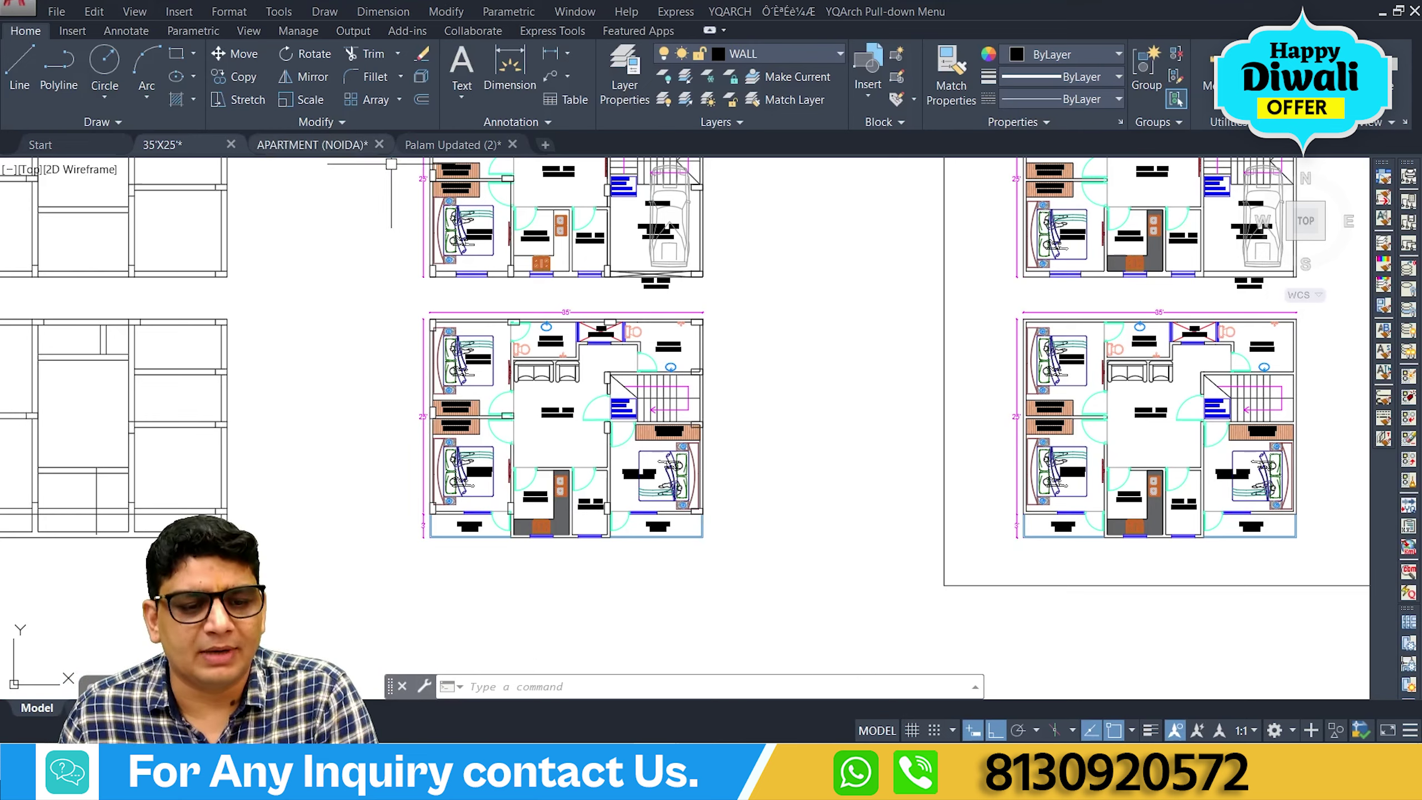
pyautogui.click(440, 144)
pyautogui.scroll(-2, 617, 442)
pyautogui.moveTo(616, 442)
pyautogui.mouseDown(button='middle')
pyautogui.moveTo(652, 509)
pyautogui.moveTo(796, 581)
pyautogui.mouseUp(button='middle')
pyautogui.moveTo(321, 399); pyautogui.dragTo(34, 386, button='middle')
pyautogui.scroll(5, 730, 222)
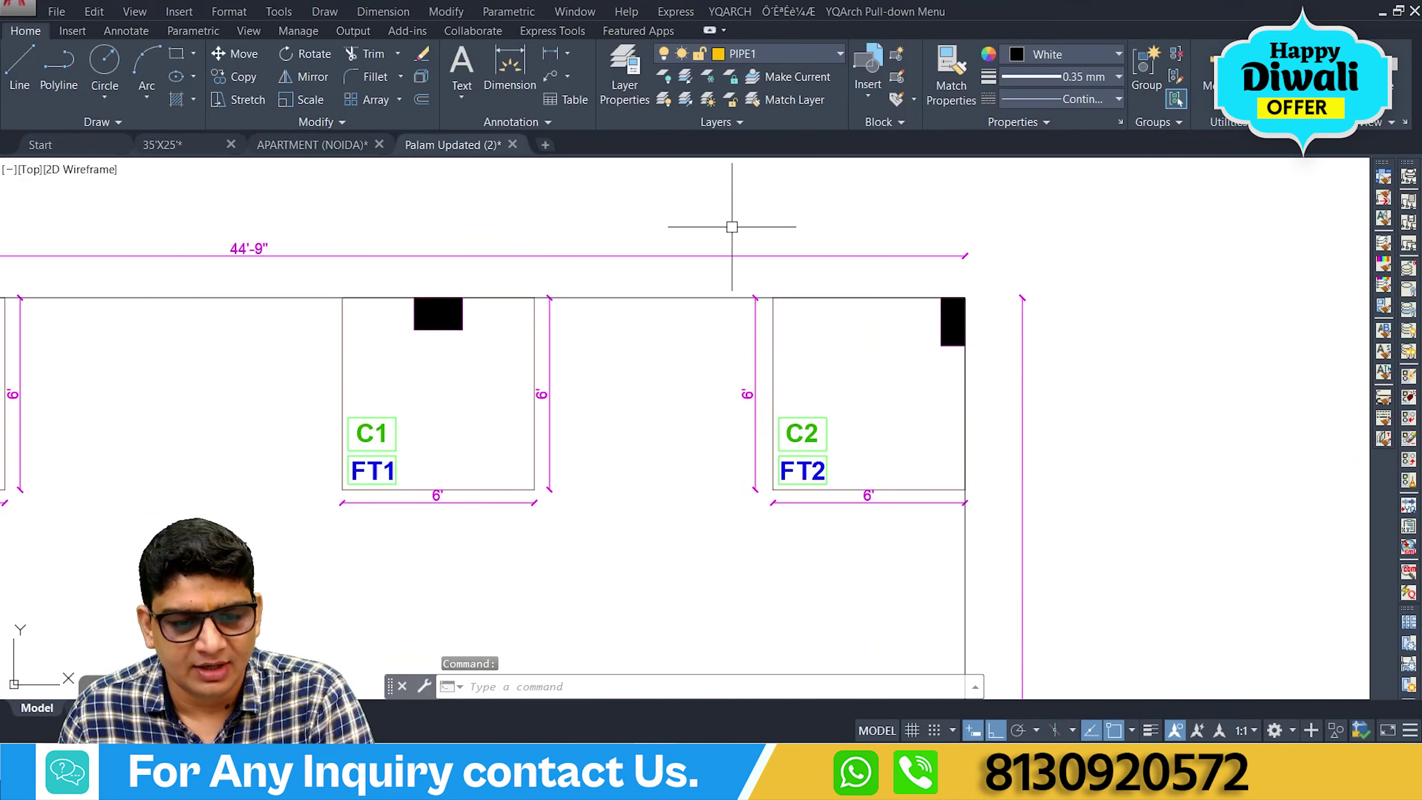
pyautogui.scroll(-3, 306, 269)
pyautogui.moveTo(308, 317); pyautogui.dragTo(685, 185, button='middle')
pyautogui.moveTo(454, 470); pyautogui.dragTo(671, 175, button='middle')
pyautogui.scroll(-2, 939, 407)
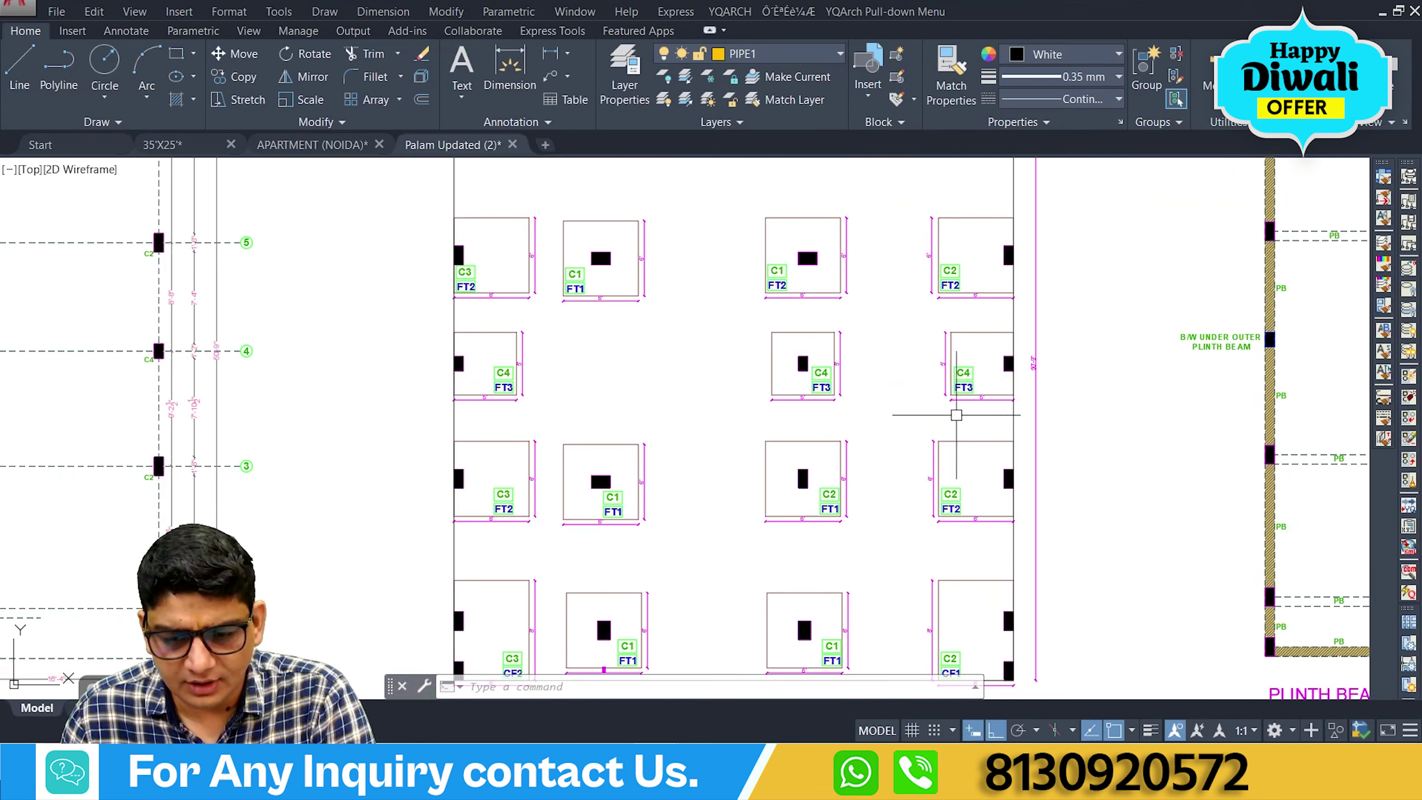
pyautogui.scroll(5, 1047, 381)
pyautogui.scroll(-5, 1022, 342)
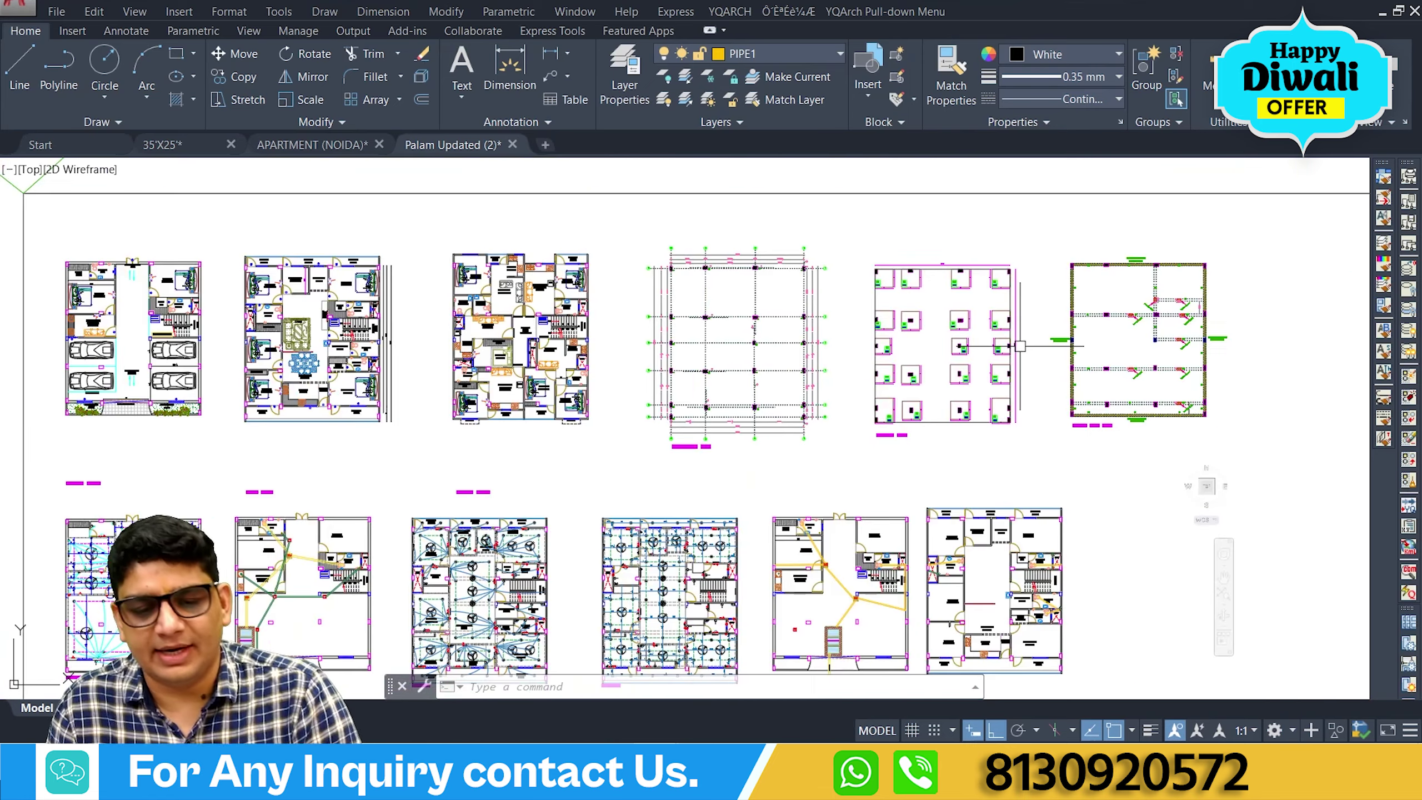
# Examine the centerline plan's grid and columns alongside the neighbouring apartment floor plan.
pyautogui.scroll(1, 903, 424)
pyautogui.scroll(3, 588, 291)
pyautogui.scroll(2, 641, 375)
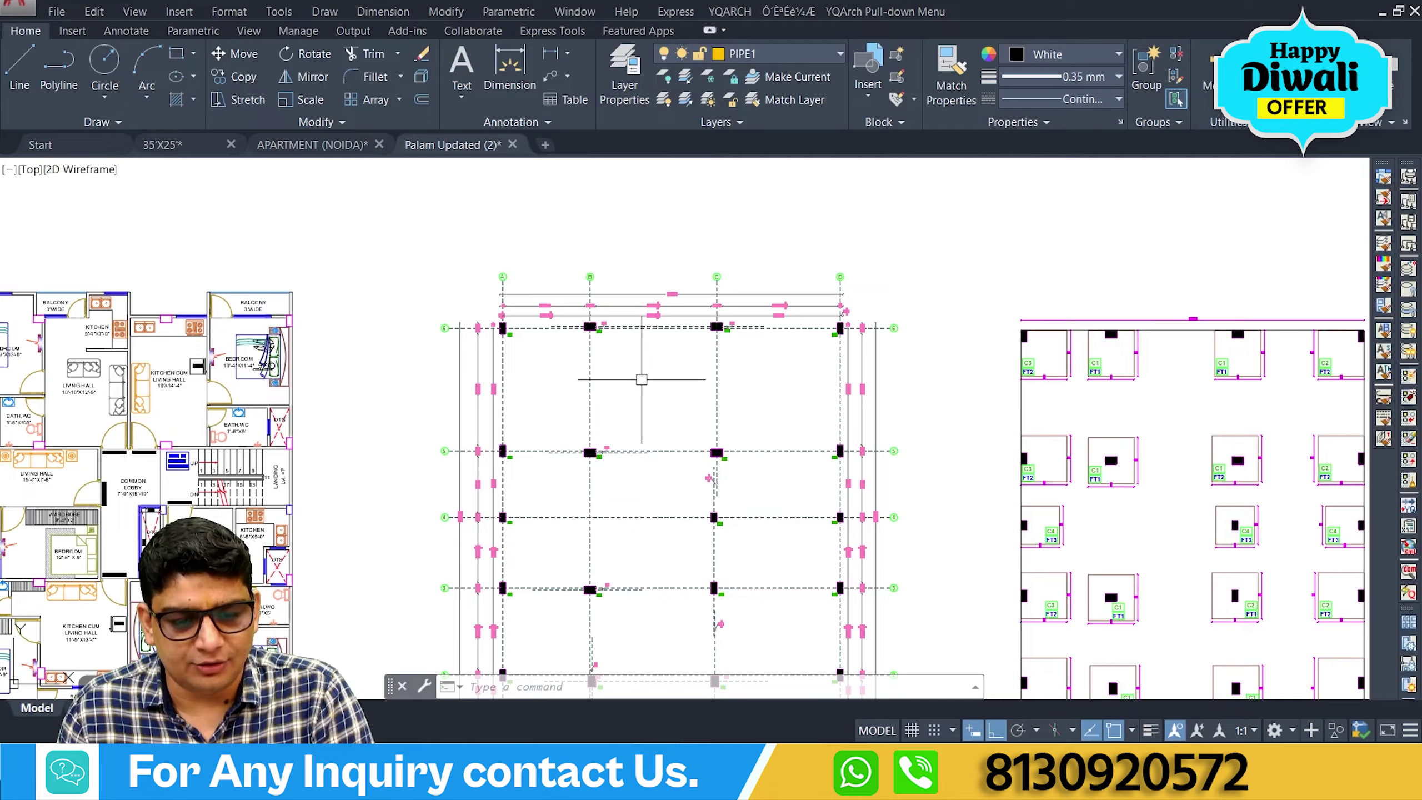
pyautogui.scroll(2, 777, 294)
pyautogui.scroll(2, 773, 307)
pyautogui.scroll(-2, 776, 293)
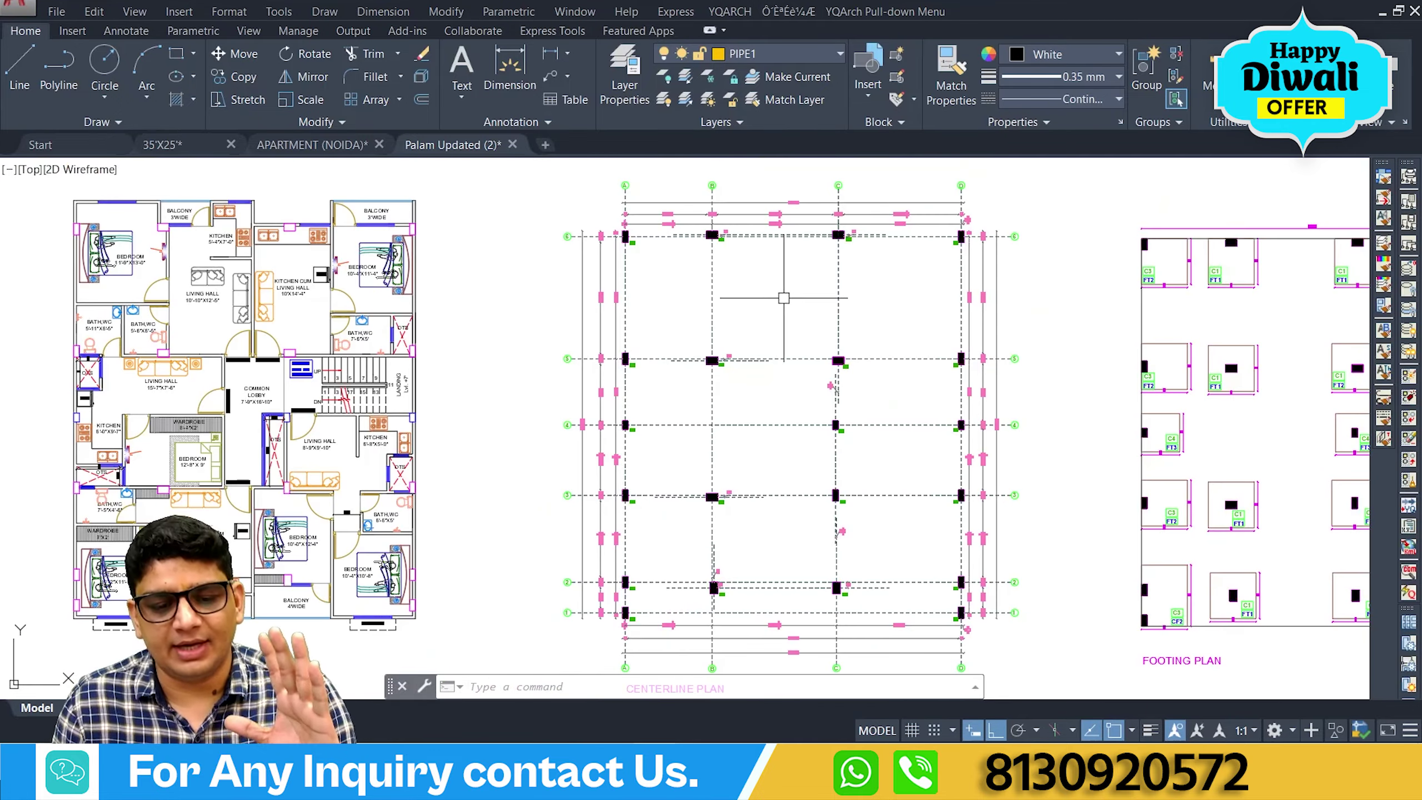
pyautogui.moveTo(776, 436); pyautogui.dragTo(718, 451, button='middle')
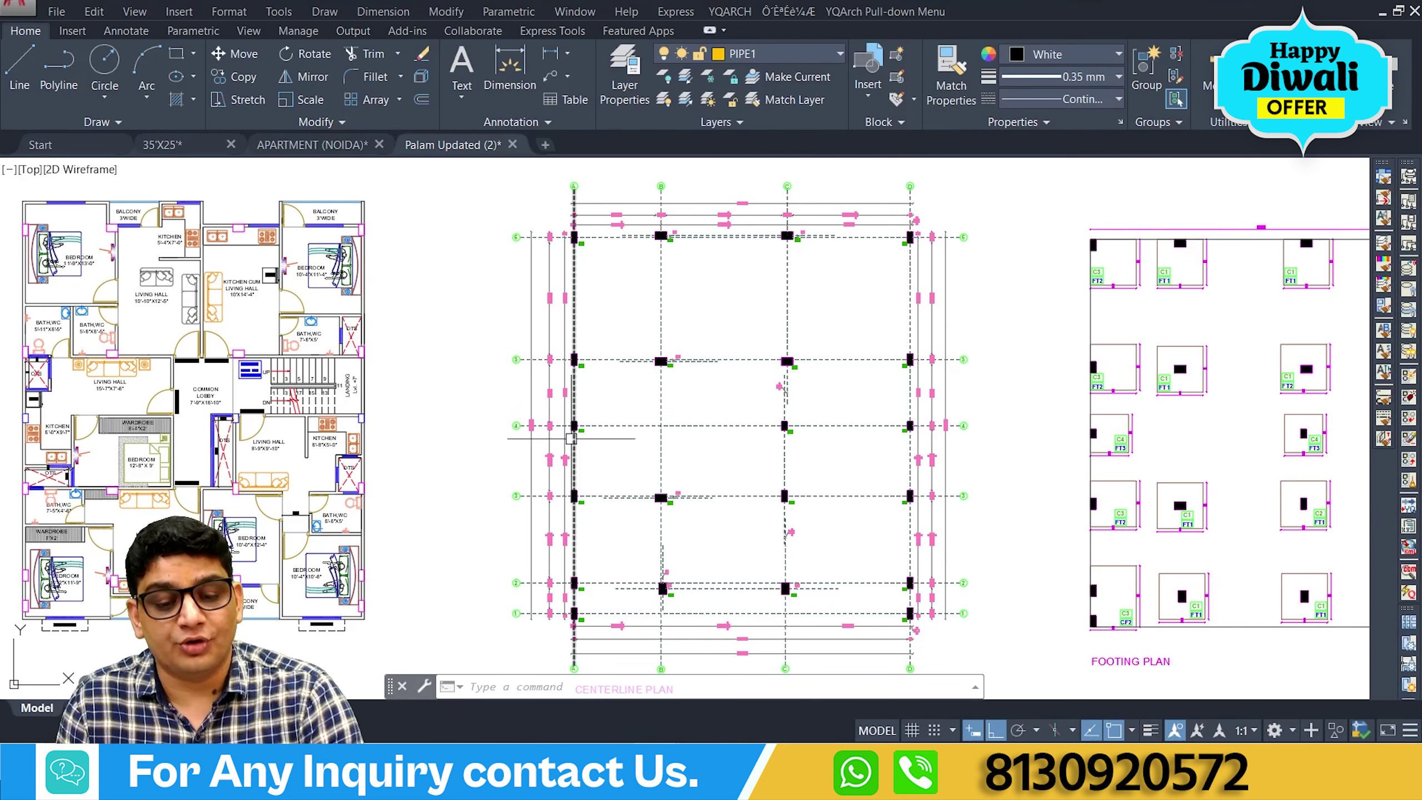
pyautogui.moveTo(571, 438)
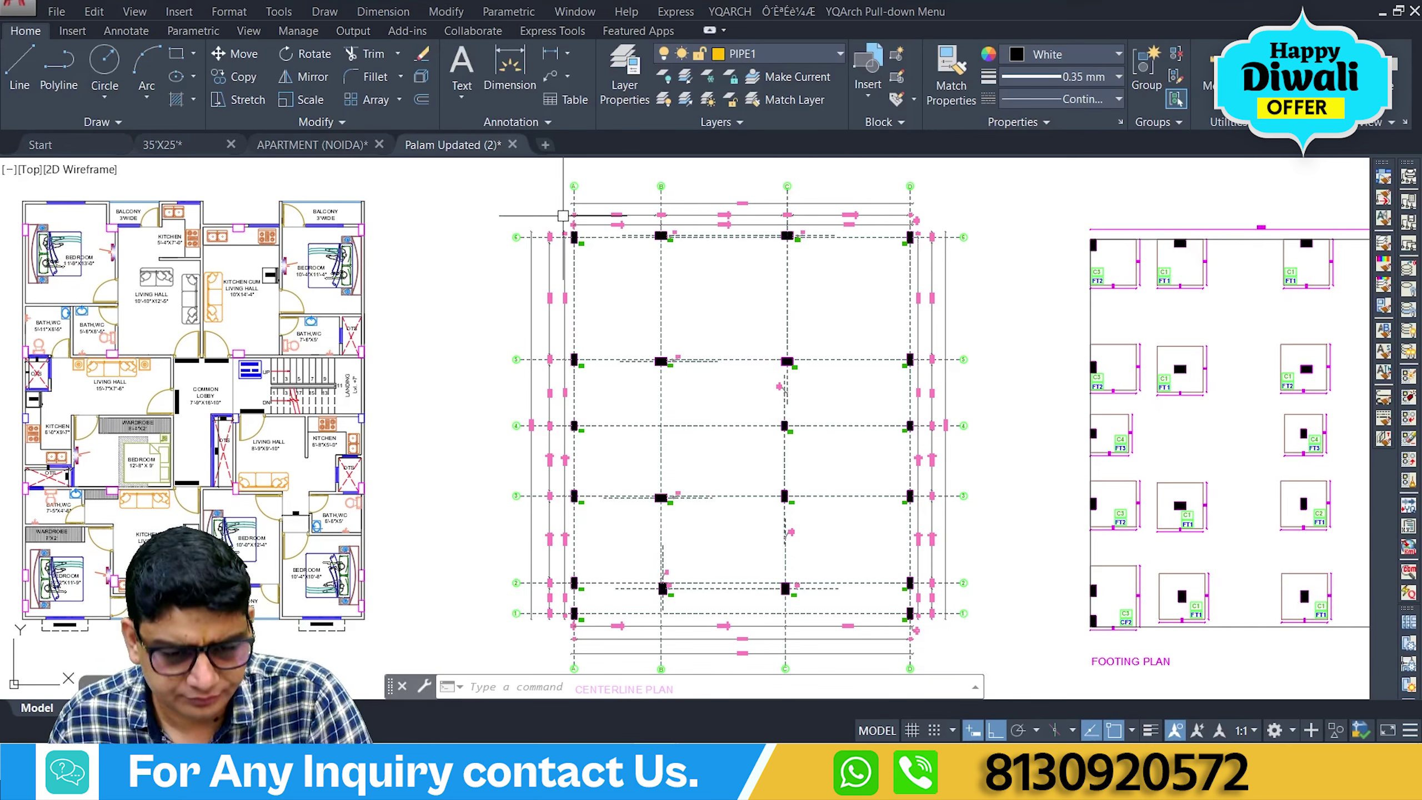
# Inspect the column labels and spacing along grid lines 3 to 6 of the centerline plan, and survey the full drawing set.
pyautogui.scroll(-3, 643, 392)
pyautogui.scroll(5, 711, 327)
pyautogui.moveTo(711, 327); pyautogui.dragTo(751, 357, button='middle')
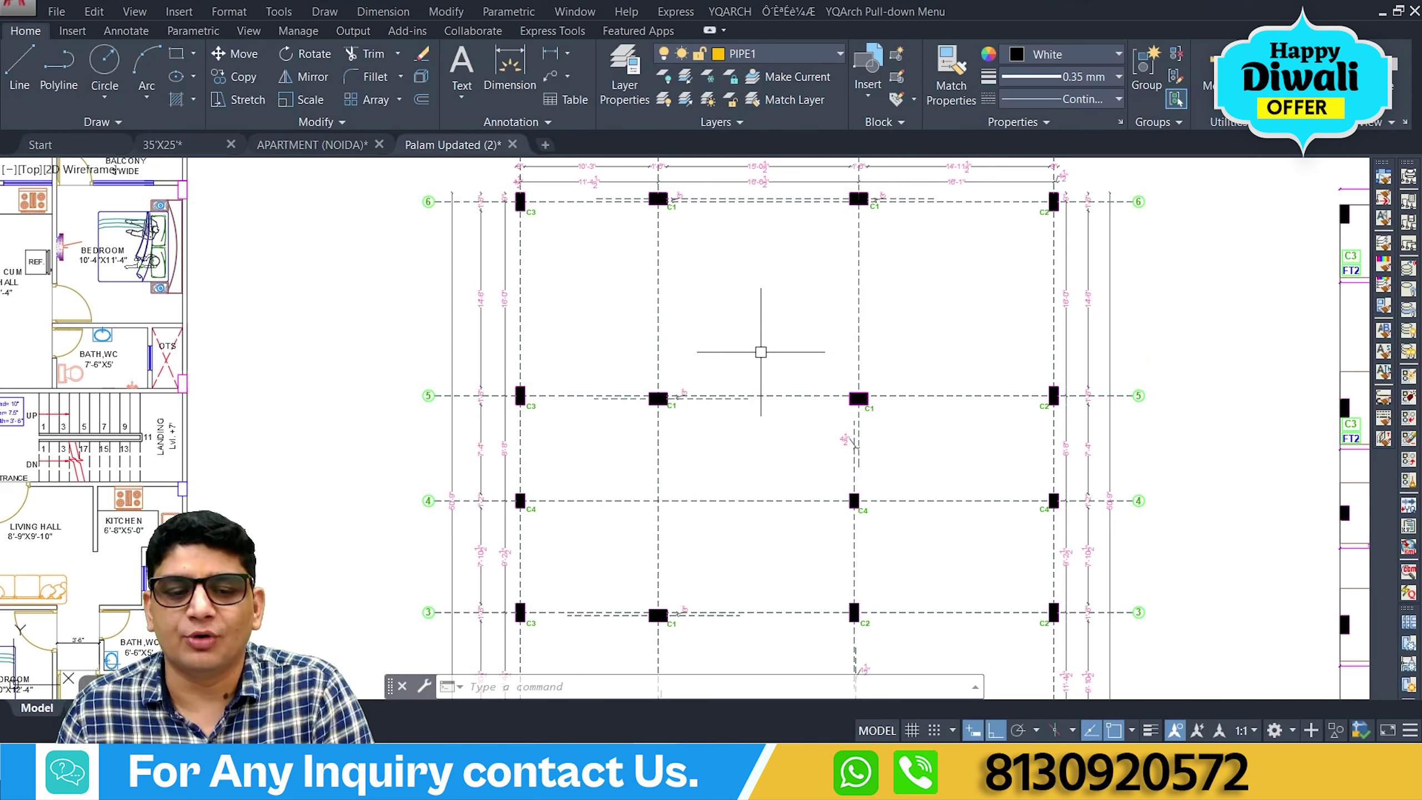
pyautogui.scroll(-2, 748, 323)
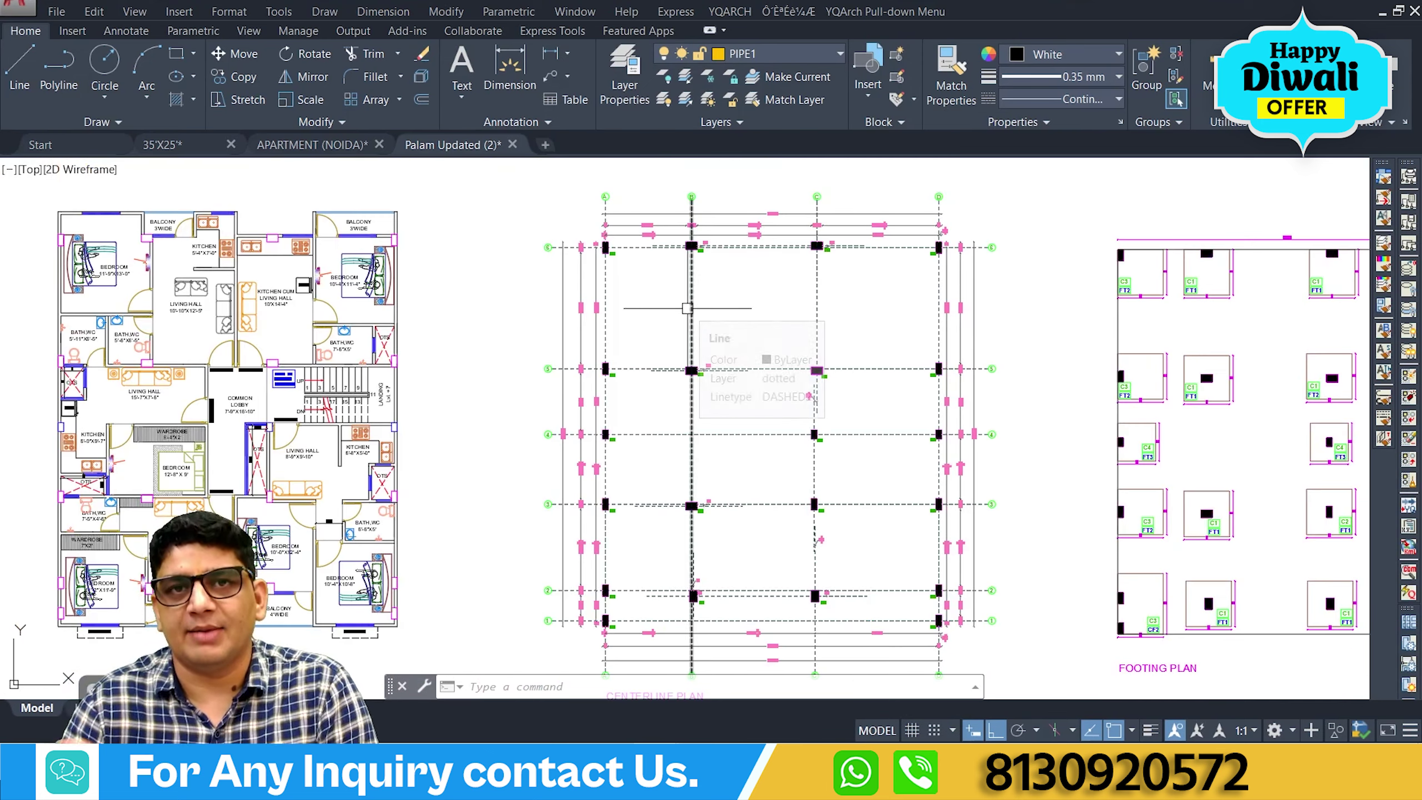
pyautogui.scroll(-3, 650, 293)
pyautogui.moveTo(585, 422); pyautogui.dragTo(872, 484, button='middle')
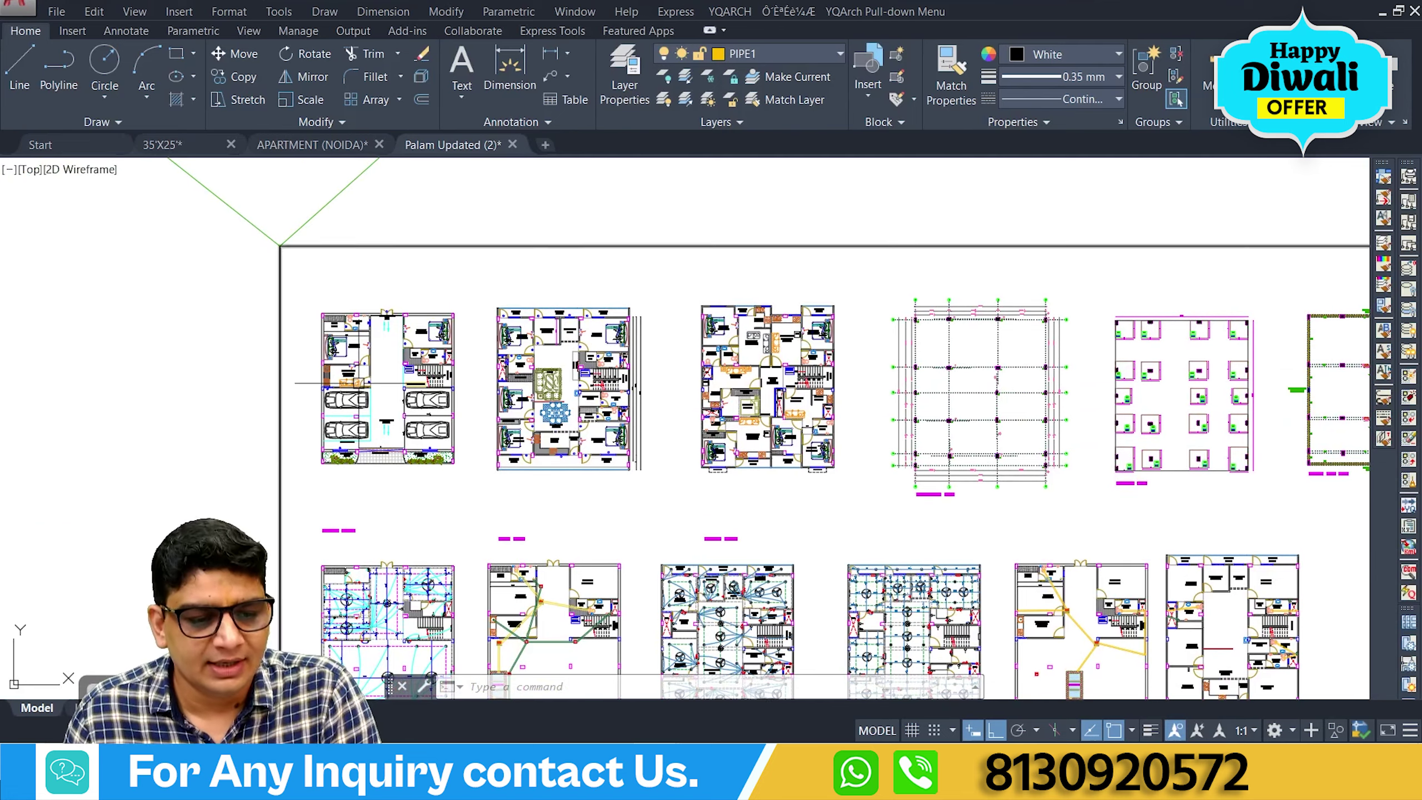
# Examine the ground floor plan's car parking, buffer zone, bedrooms and staircase together with the column positions around them.
pyautogui.scroll(5, 566, 386)
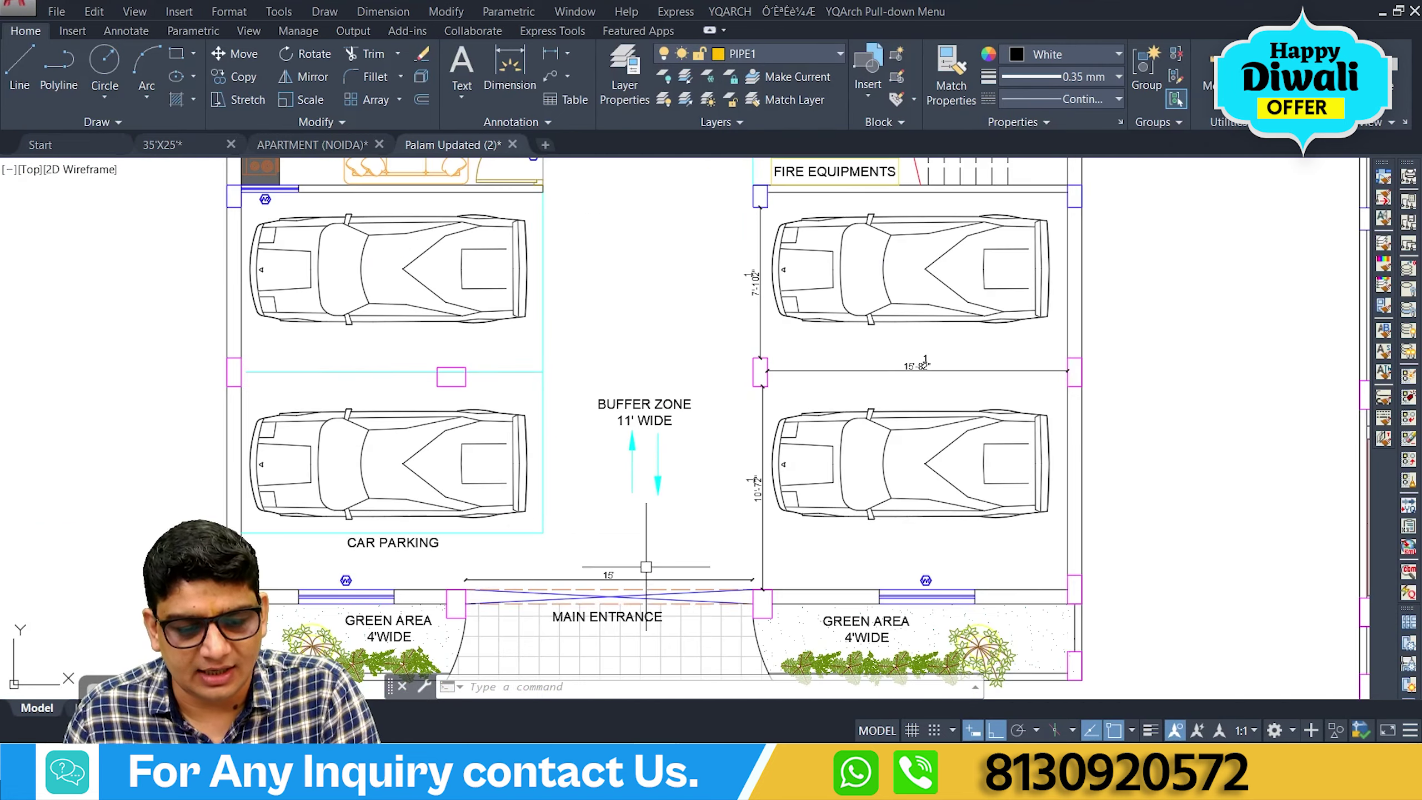
pyautogui.scroll(-1, 626, 570)
pyautogui.scroll(1, 704, 448)
pyautogui.scroll(-3, 704, 448)
pyautogui.moveTo(648, 324); pyautogui.dragTo(650, 565, button='middle')
pyautogui.scroll(3, 650, 565)
pyautogui.moveTo(1083, 542)
pyautogui.mouseDown(button='middle')
pyautogui.moveTo(988, 533)
pyautogui.moveTo(863, 623)
pyautogui.mouseUp(button='middle')
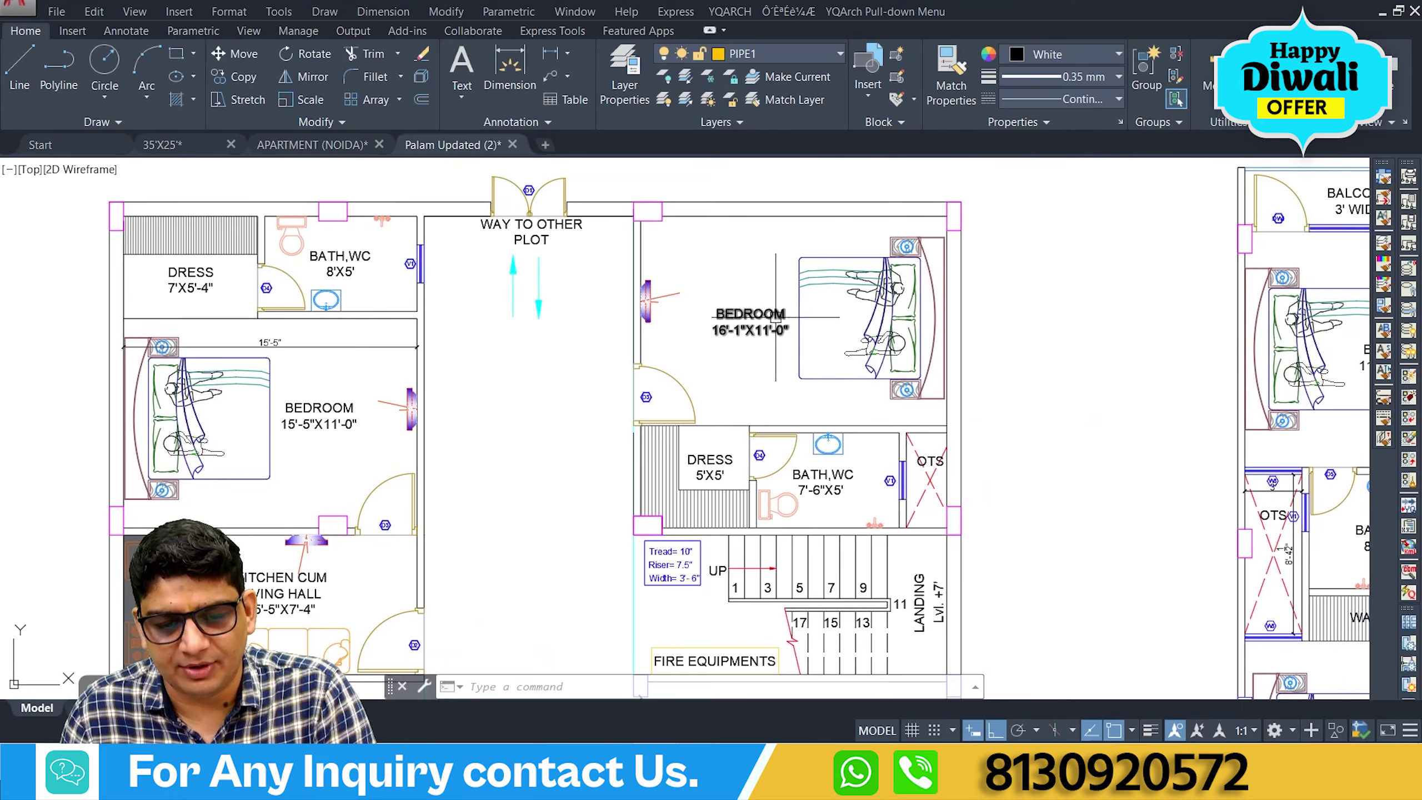
pyautogui.scroll(-3, 864, 623)
pyautogui.moveTo(627, 382); pyautogui.dragTo(431, 364, button='middle')
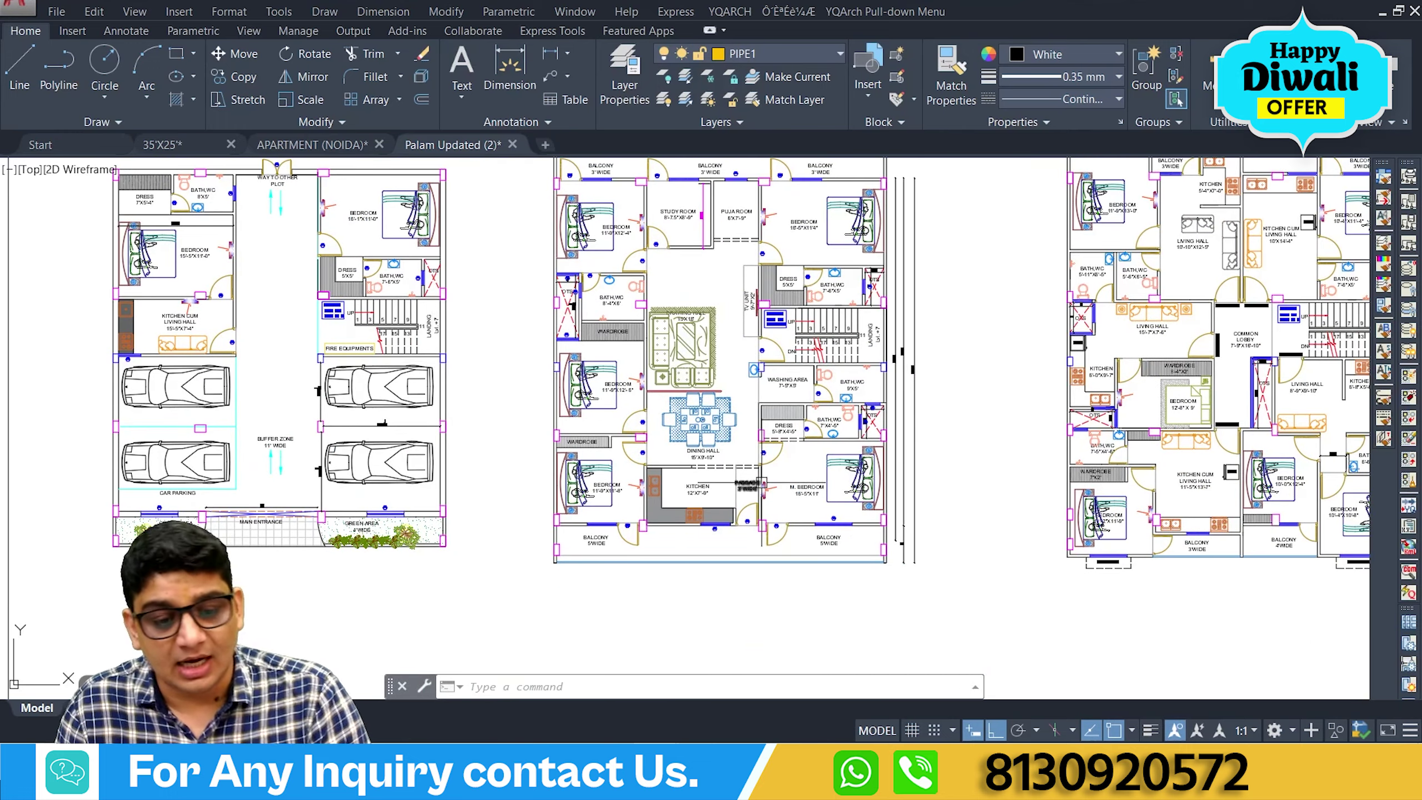
# Examine the column positions around the first floor plan's balconies, study room, puja room, bedrooms and staircase.
pyautogui.scroll(4, 753, 484)
pyautogui.moveTo(753, 484); pyautogui.dragTo(722, 694, button='middle')
pyautogui.scroll(-3, 801, 465)
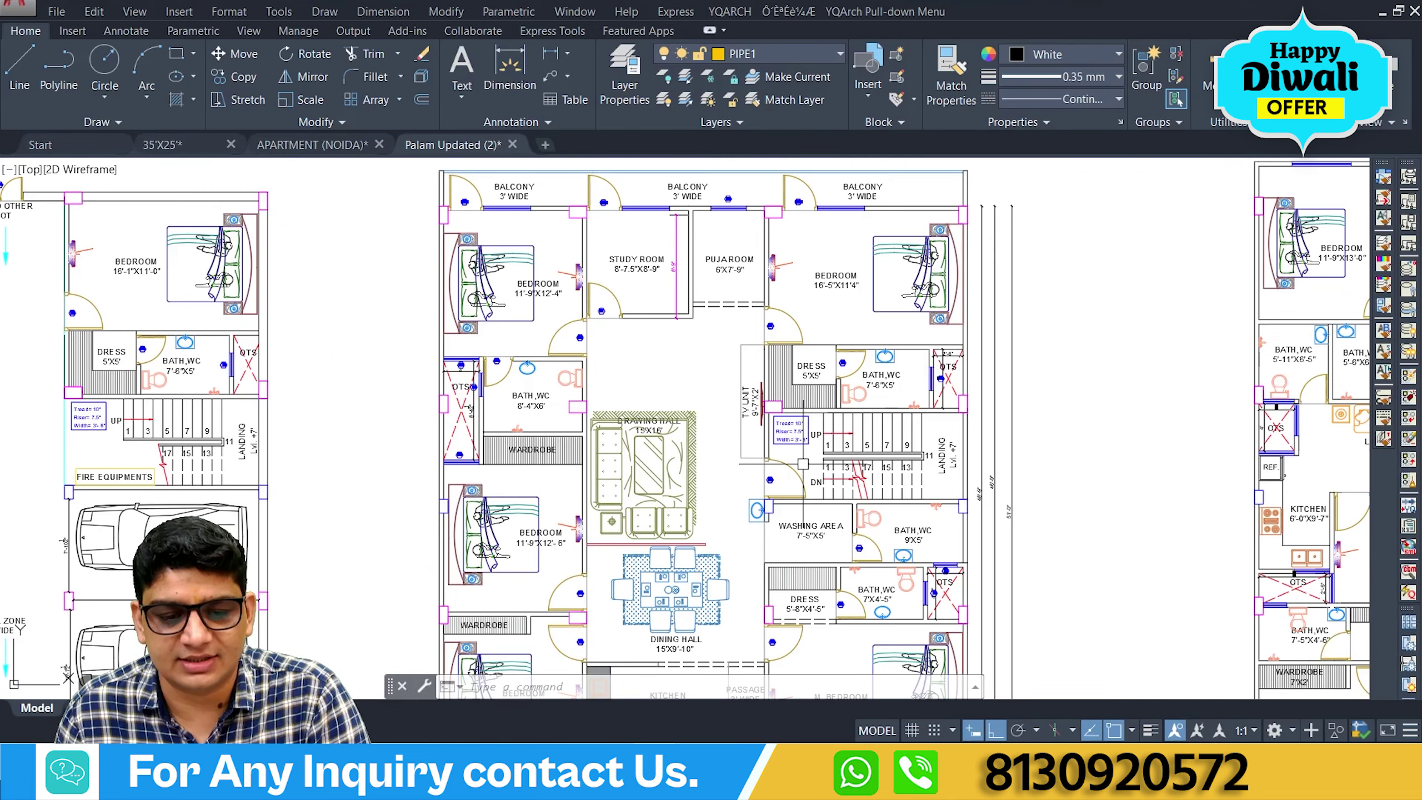
pyautogui.moveTo(723, 332); pyautogui.dragTo(621, 310, button='middle')
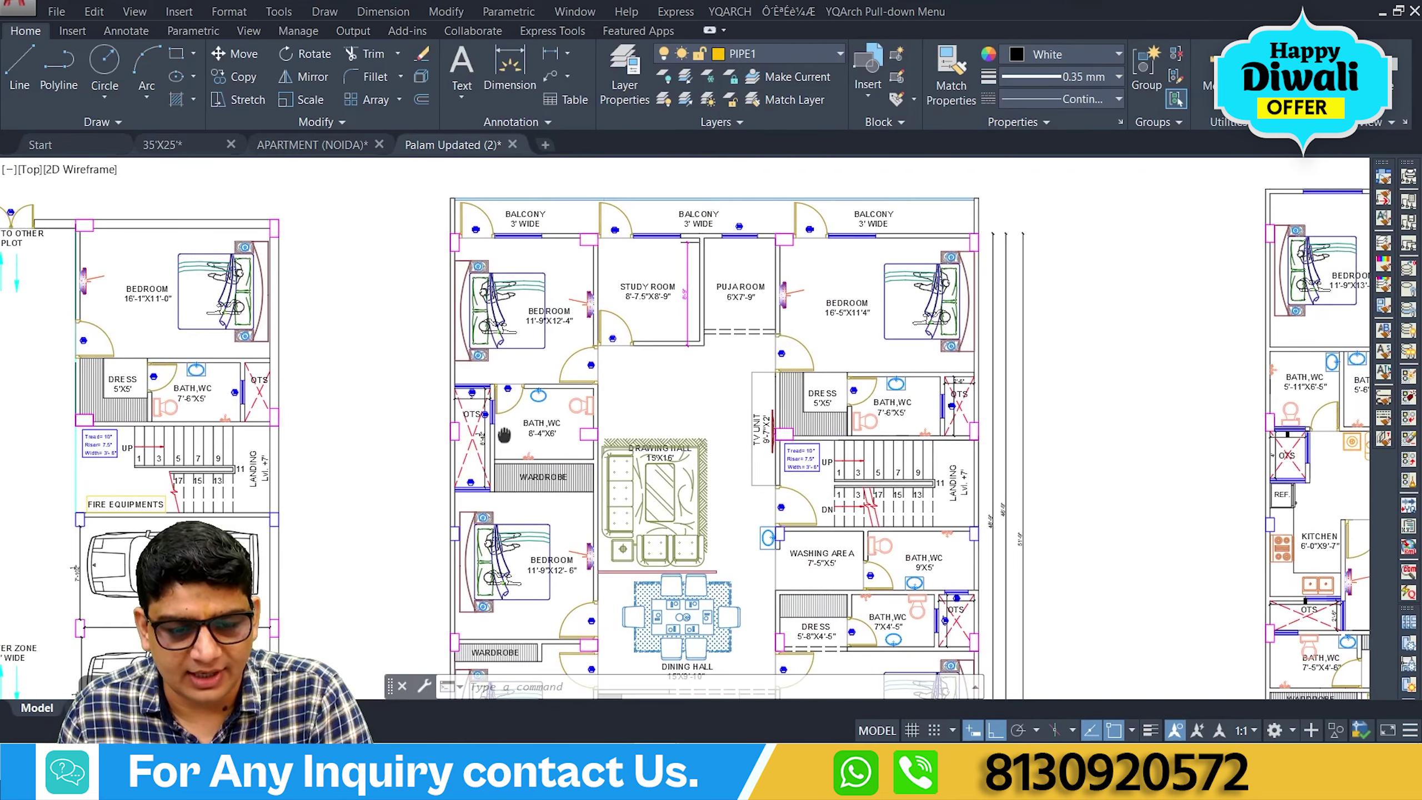
pyautogui.scroll(2, 621, 310)
pyautogui.moveTo(771, 283); pyautogui.dragTo(587, 255, button='middle')
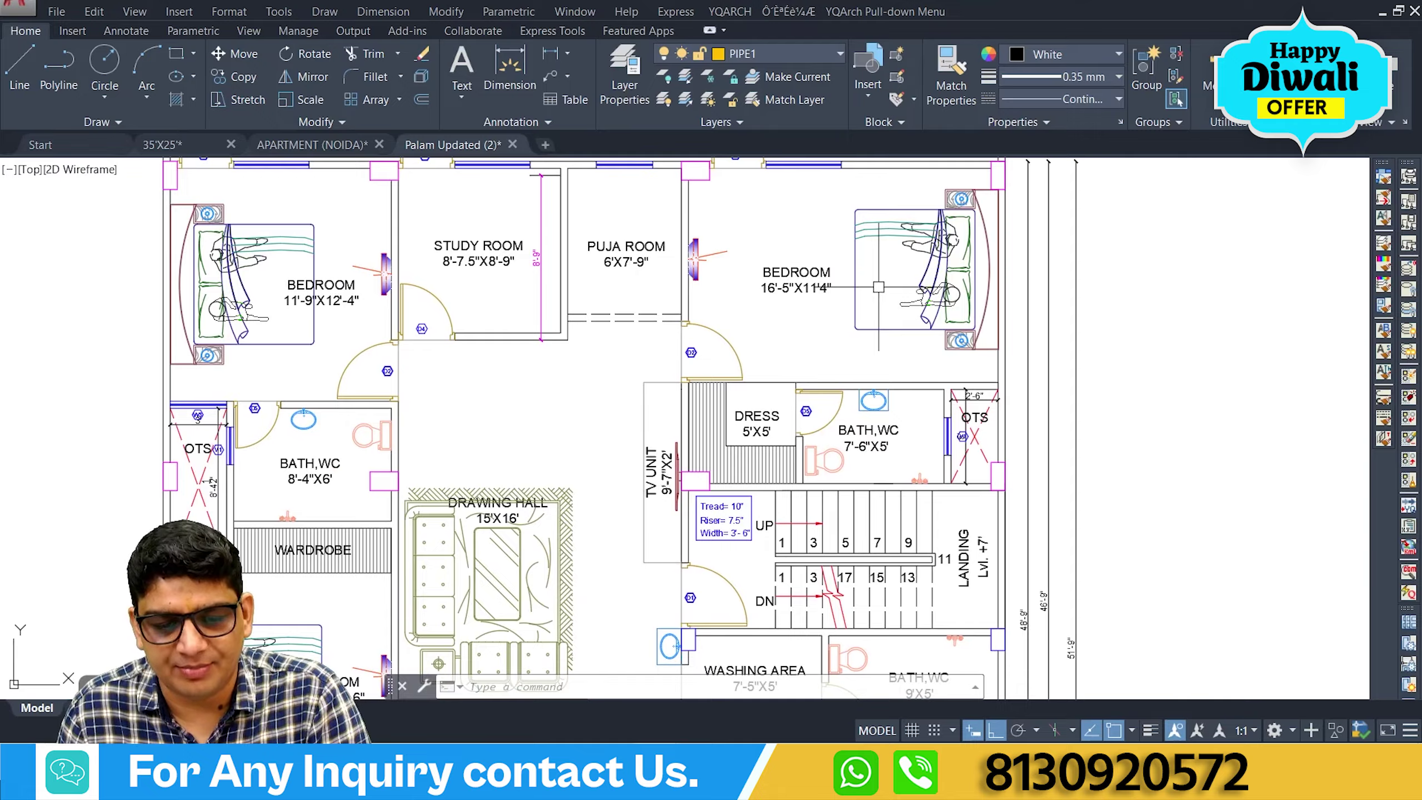
pyautogui.scroll(-2, 873, 300)
pyautogui.moveTo(724, 437); pyautogui.dragTo(823, 513, button='middle')
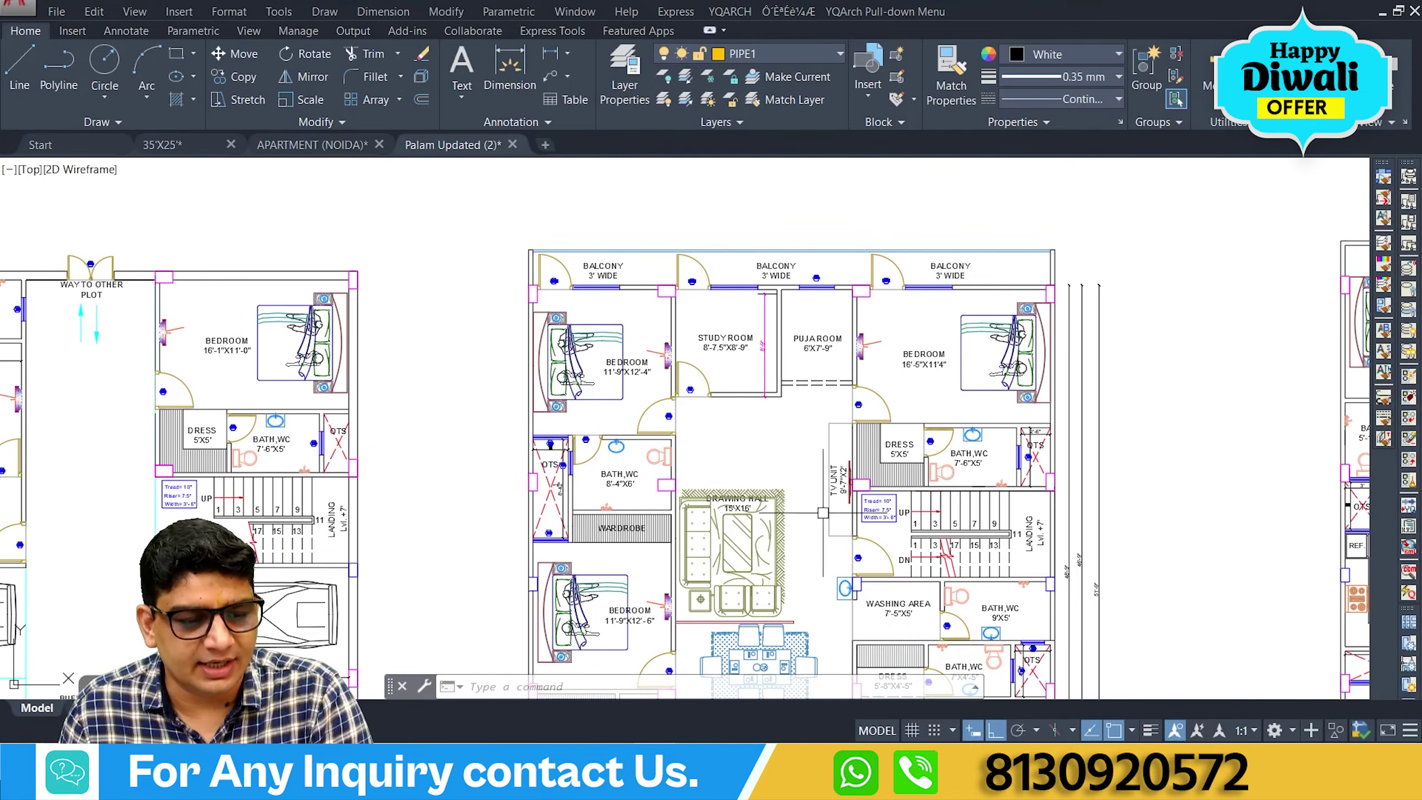
# Inspect the first floor plan's drawing hall, dining hall, kitchen and lower bedrooms for their column positions.
pyautogui.click(122, 251)
pyautogui.press('Escape')
pyautogui.moveTo(492, 426); pyautogui.dragTo(459, 274, button='middle')
pyautogui.moveTo(571, 354); pyautogui.dragTo(532, 256, button='middle')
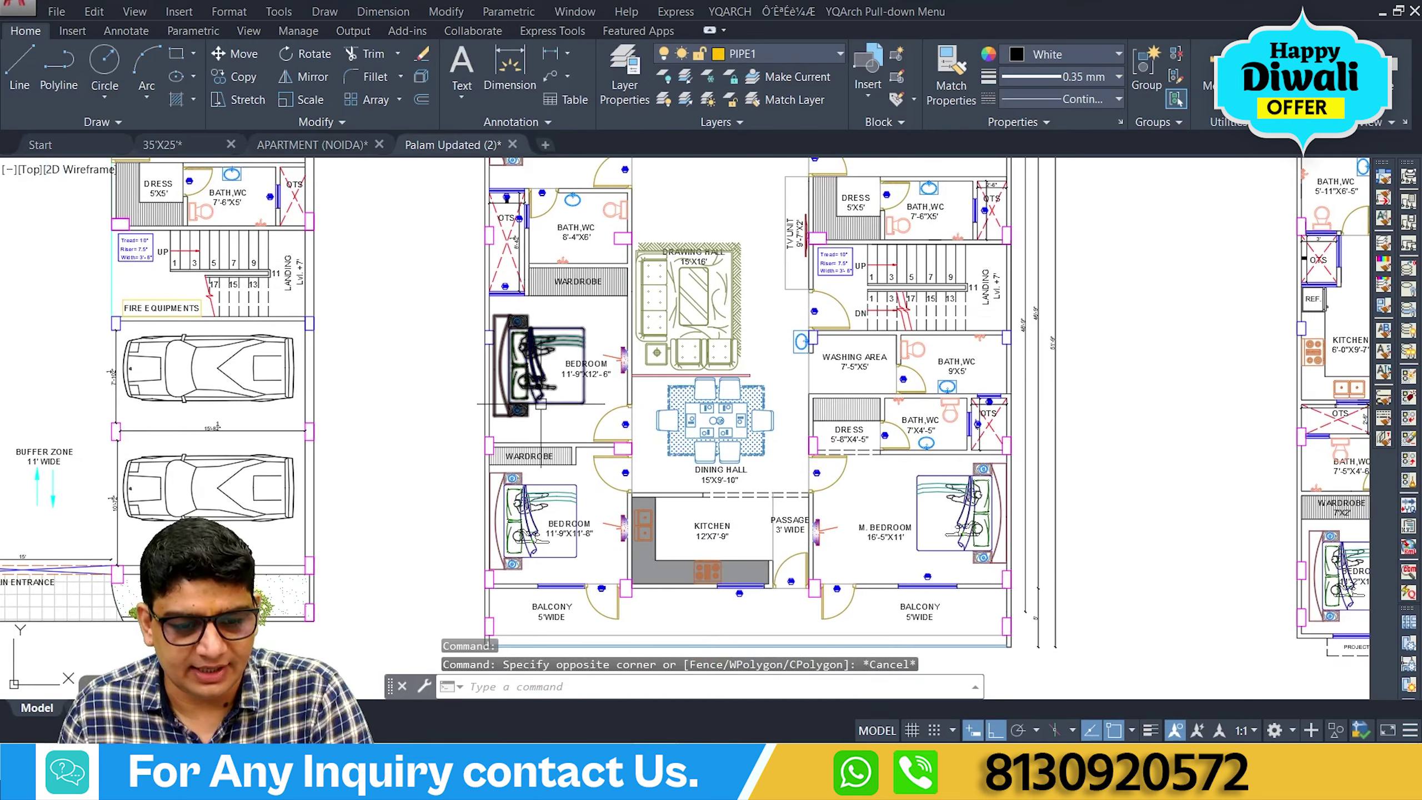
pyautogui.moveTo(652, 374); pyautogui.dragTo(646, 324, button='middle')
pyautogui.hotkey('ctrl', 'z')
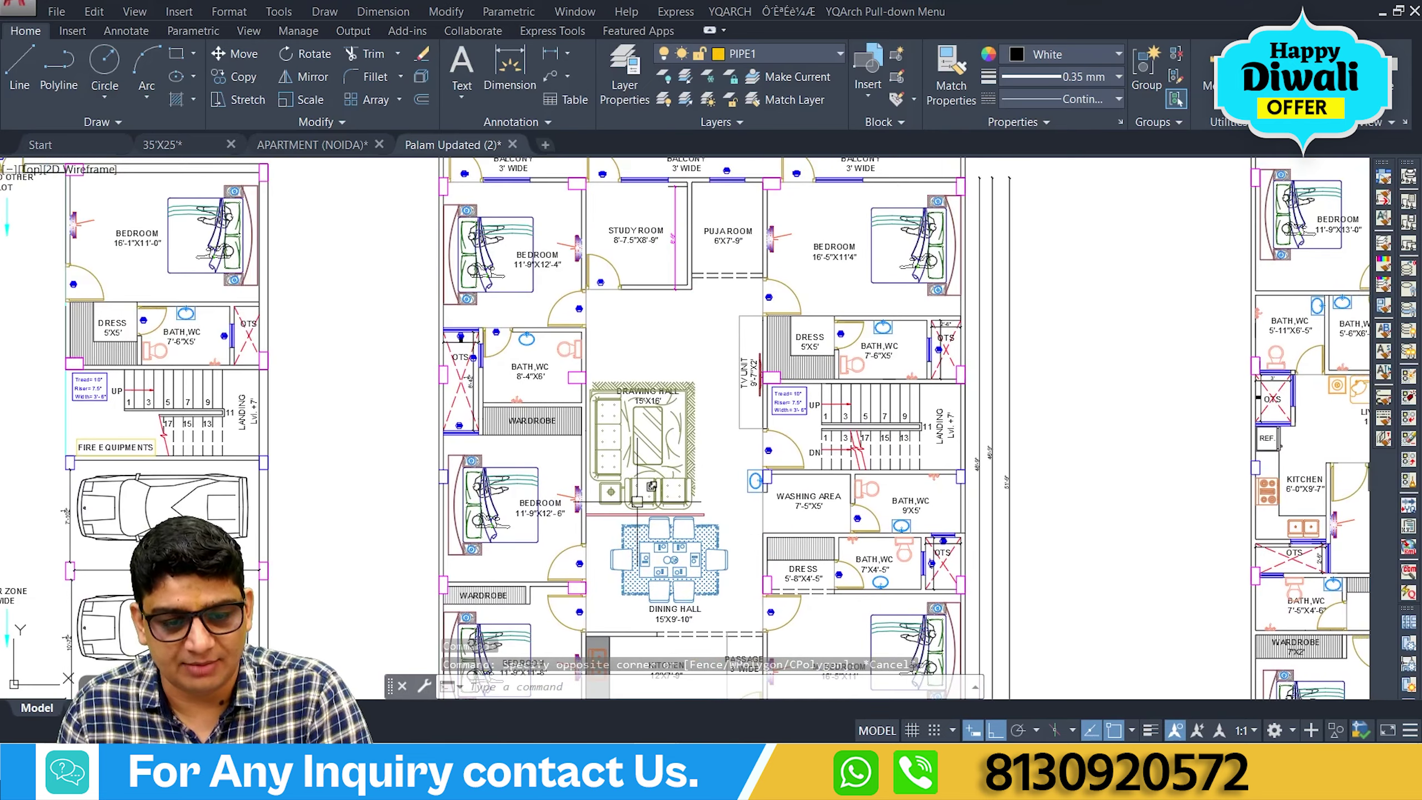
pyautogui.click(598, 306)
pyautogui.press('Escape')
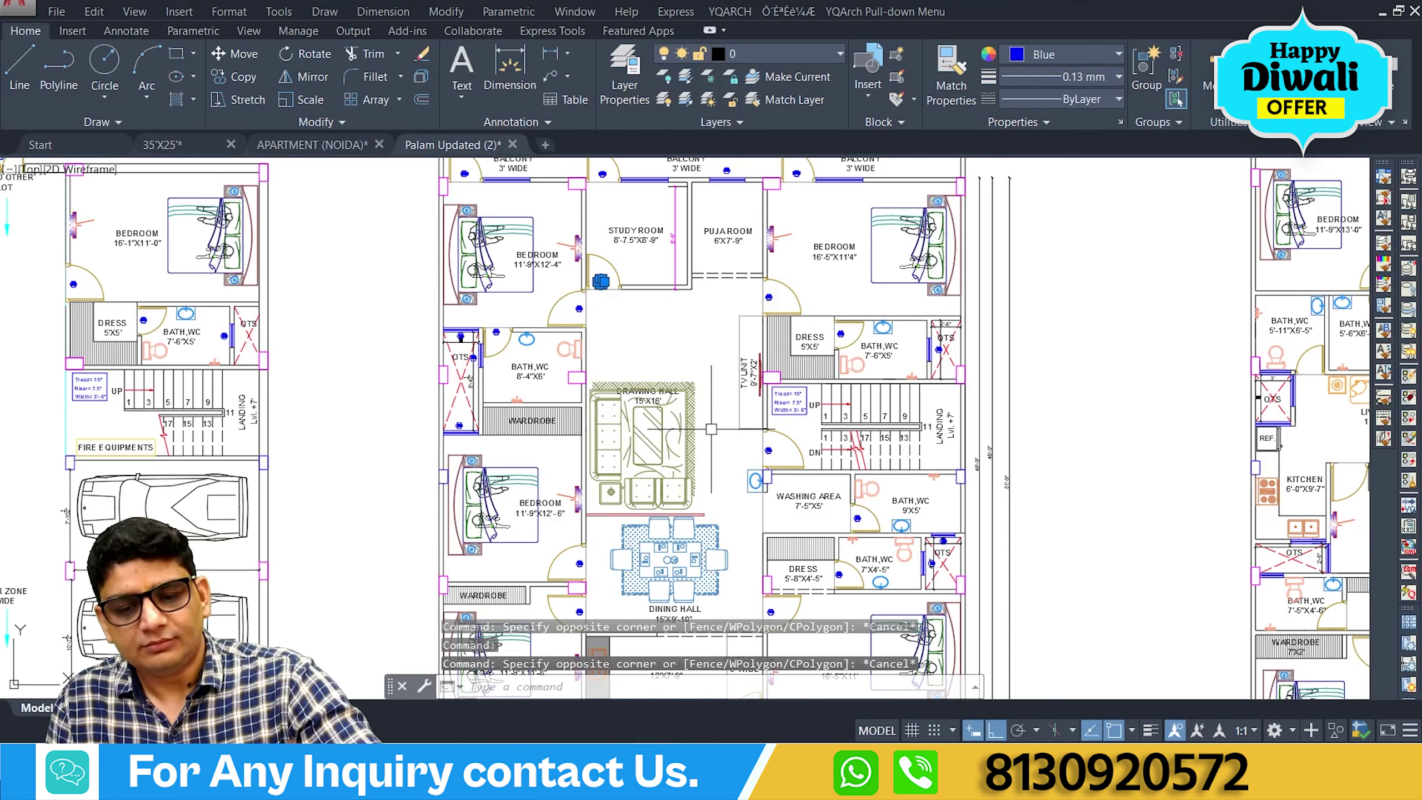
# Examine the columns around the living halls, entrances and common lobby on the upper half of the second floor plan.
pyautogui.scroll(-4, 705, 428)
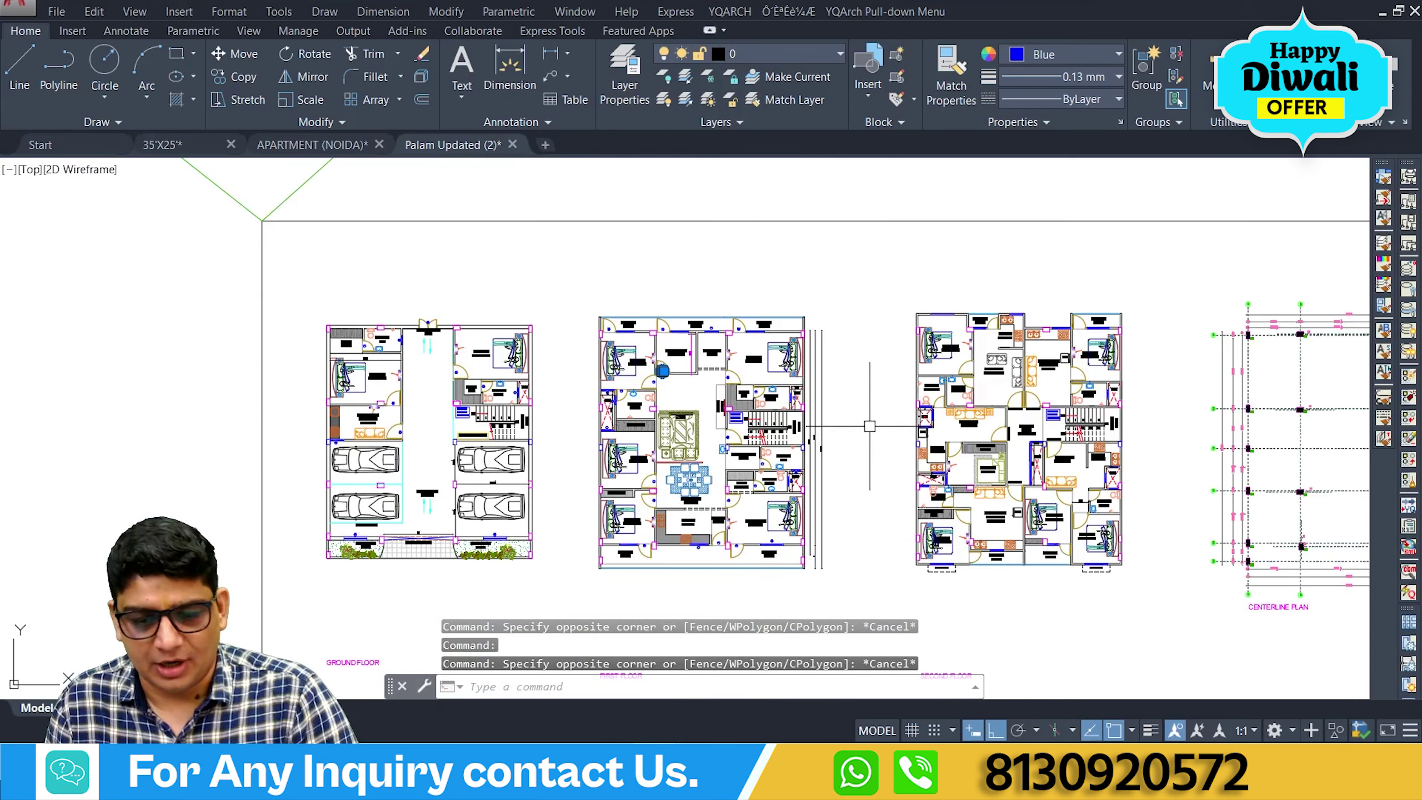
pyautogui.moveTo(974, 484); pyautogui.dragTo(674, 417, button='middle')
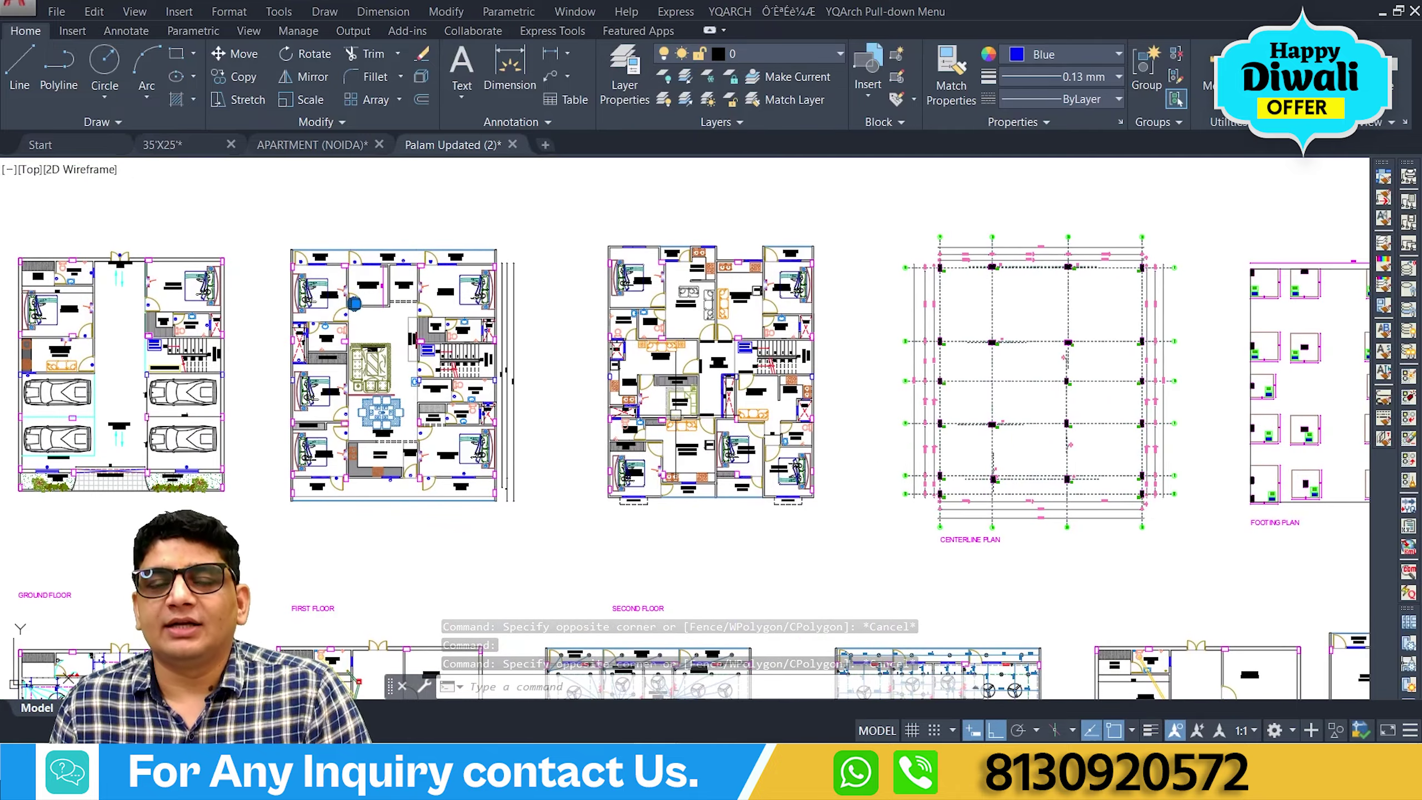
pyautogui.scroll(4, 713, 299)
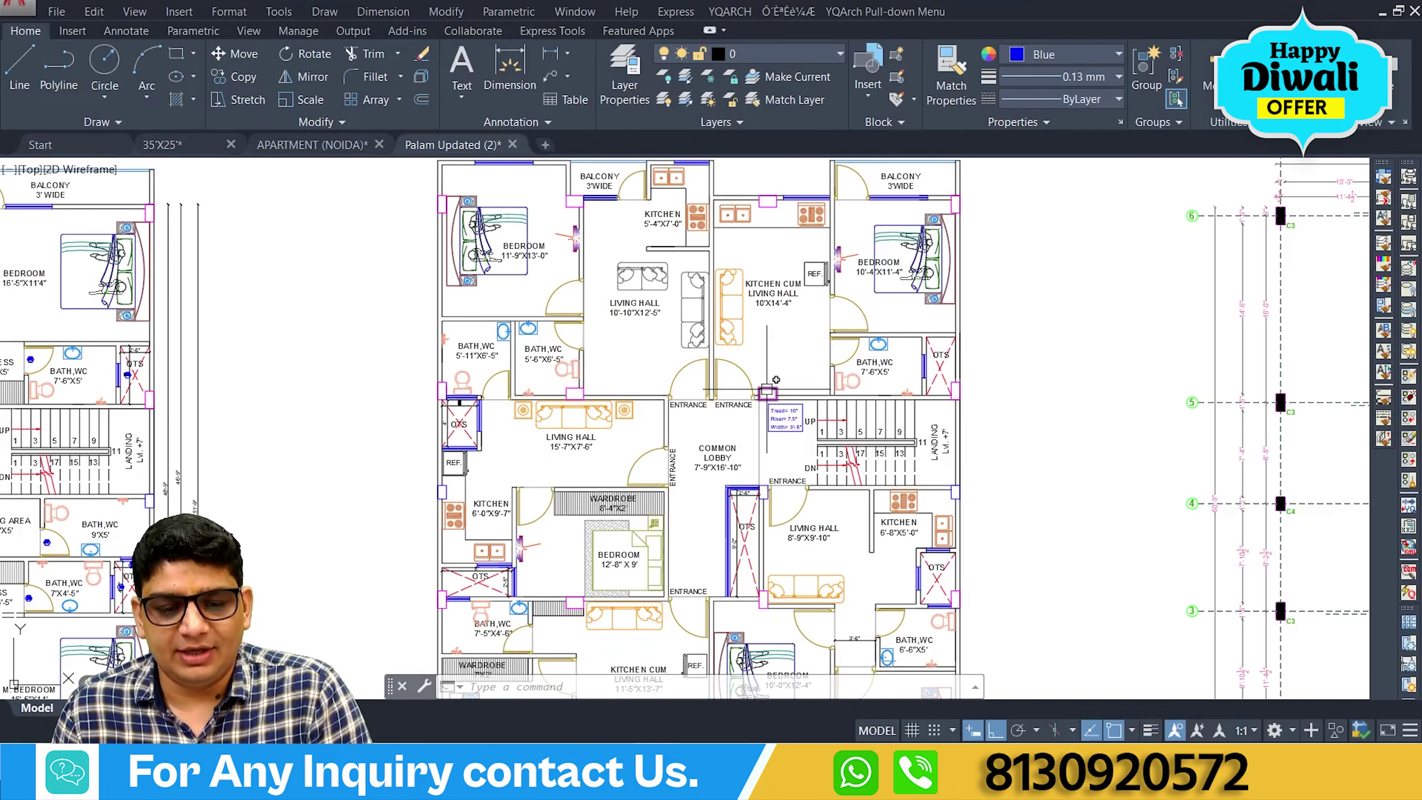
pyautogui.moveTo(680, 435)
pyautogui.mouseDown(button='middle')
pyautogui.moveTo(629, 354)
pyautogui.moveTo(639, 504)
pyautogui.mouseUp(button='middle')
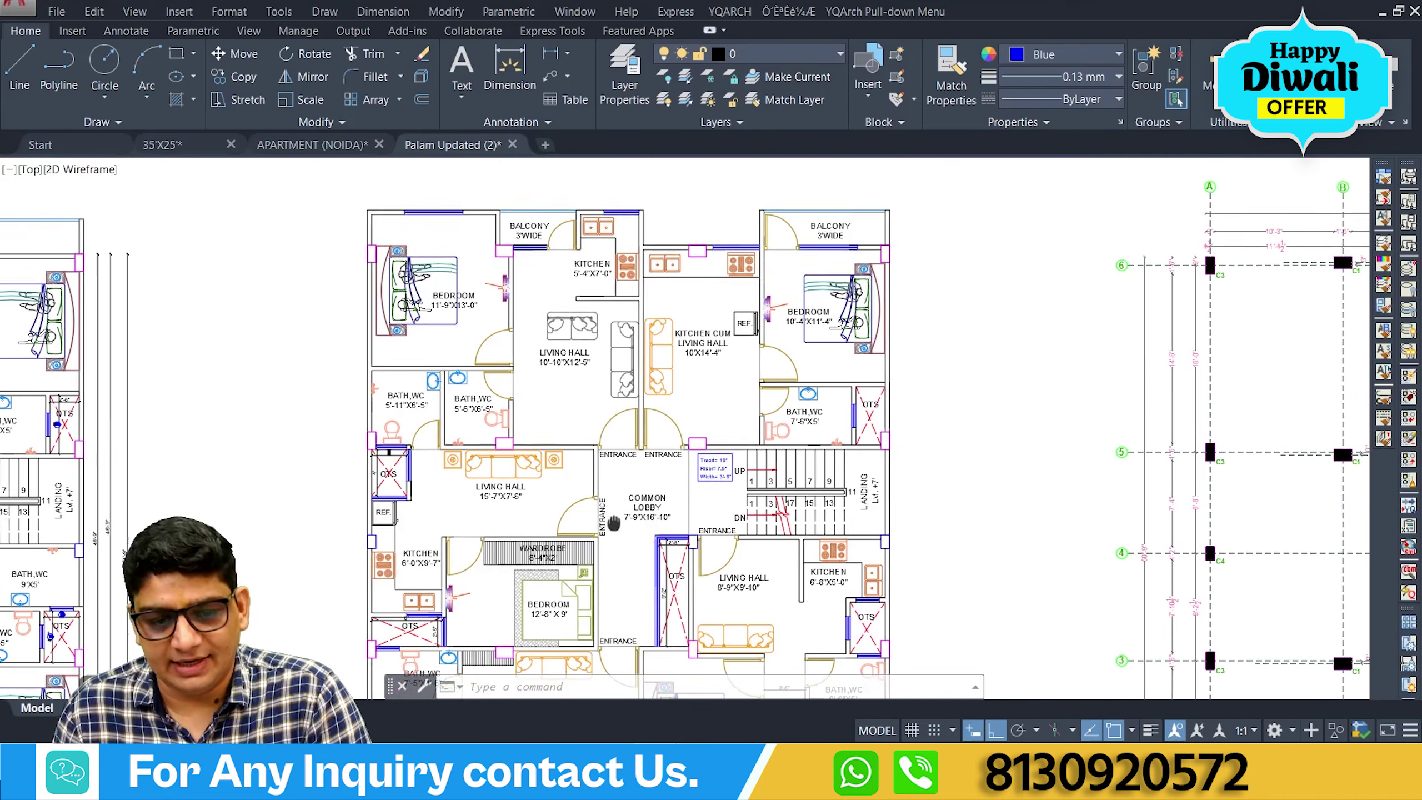
pyautogui.scroll(2, 700, 412)
pyautogui.click(700, 413)
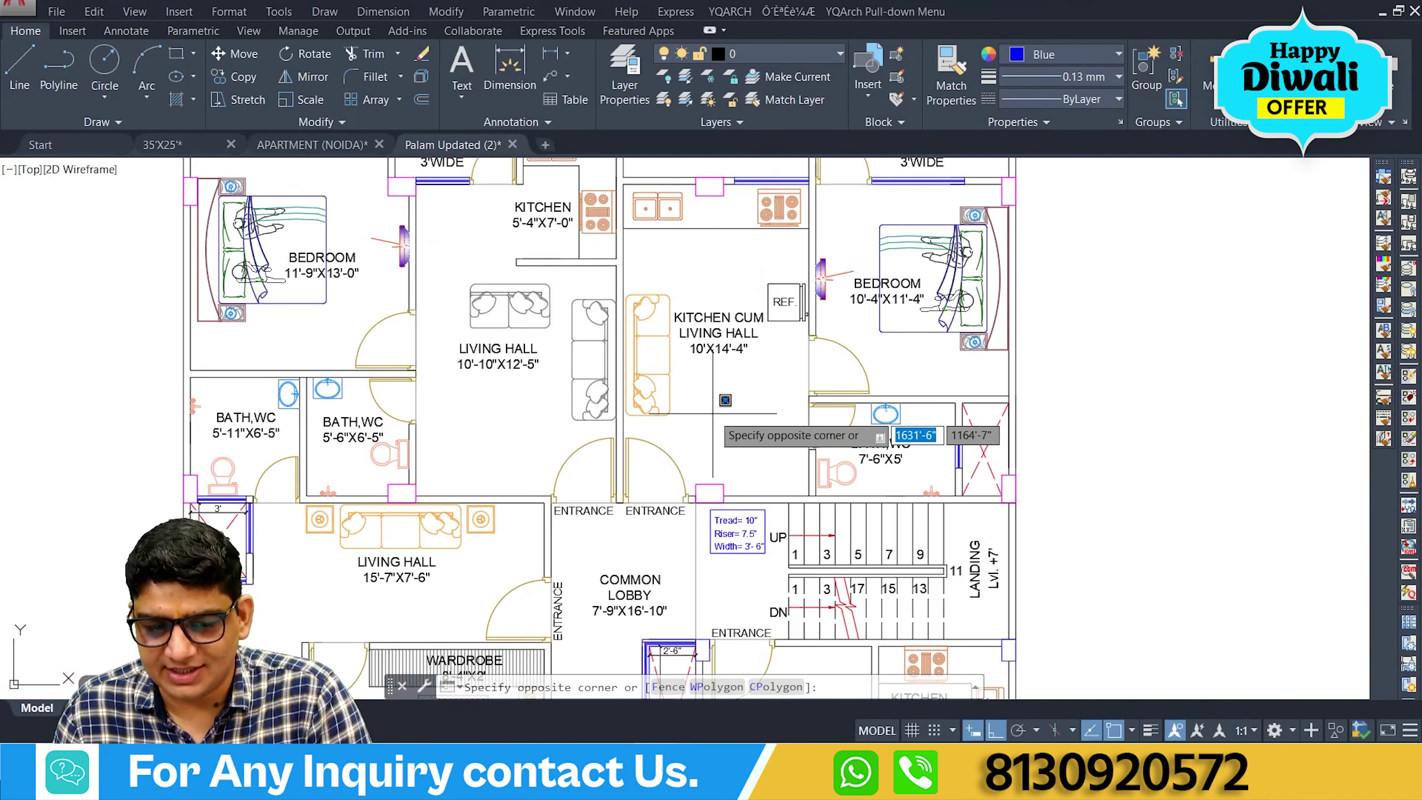
pyautogui.moveTo(700, 414); pyautogui.dragTo(771, 412, button='middle')
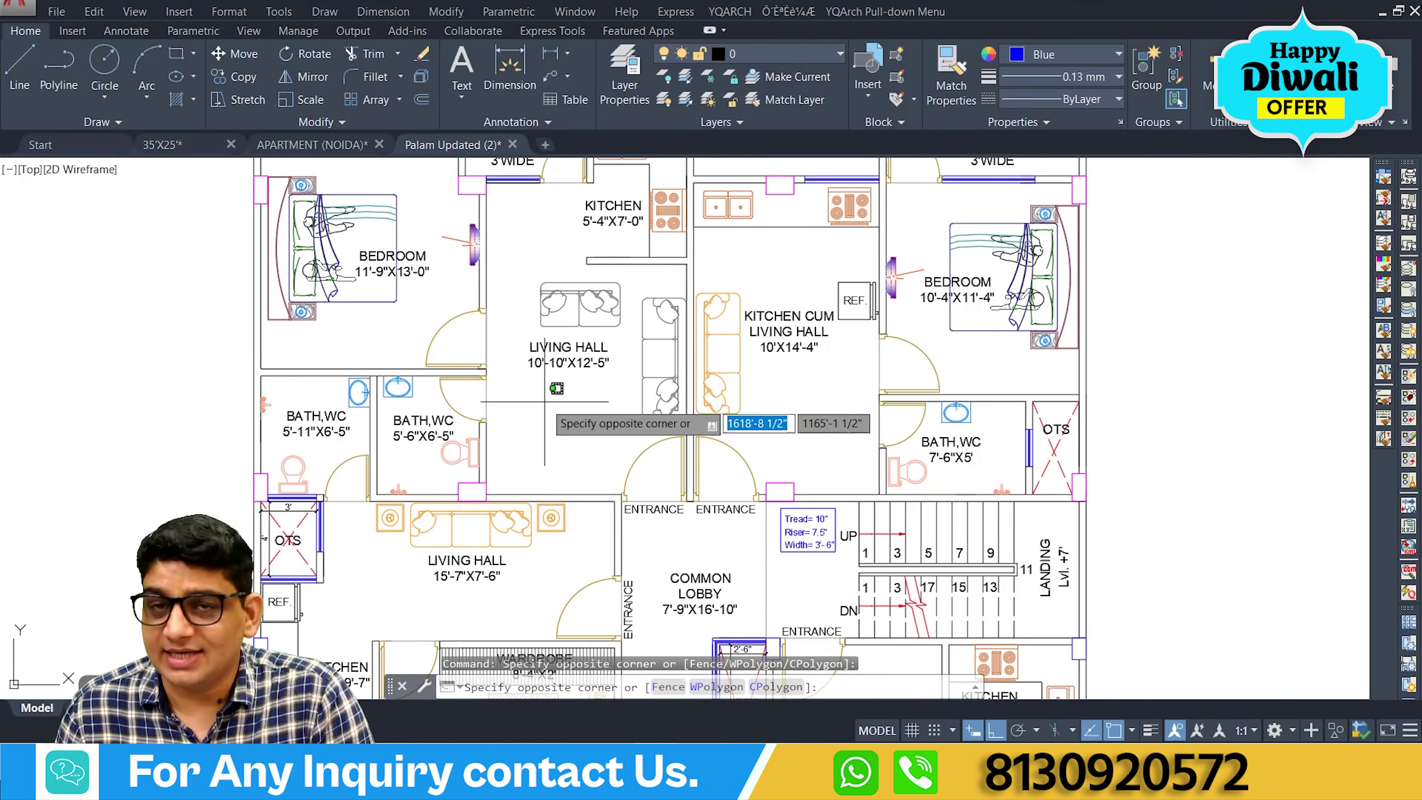
pyautogui.click(544, 402)
# Inspect the second floor plan's lower flats, checking columns around the bedrooms, kitchens, OTS shafts and balconies.
pyautogui.scroll(-3, 544, 401)
pyautogui.scroll(3, 510, 374)
pyautogui.moveTo(480, 389); pyautogui.dragTo(435, 291, button='middle')
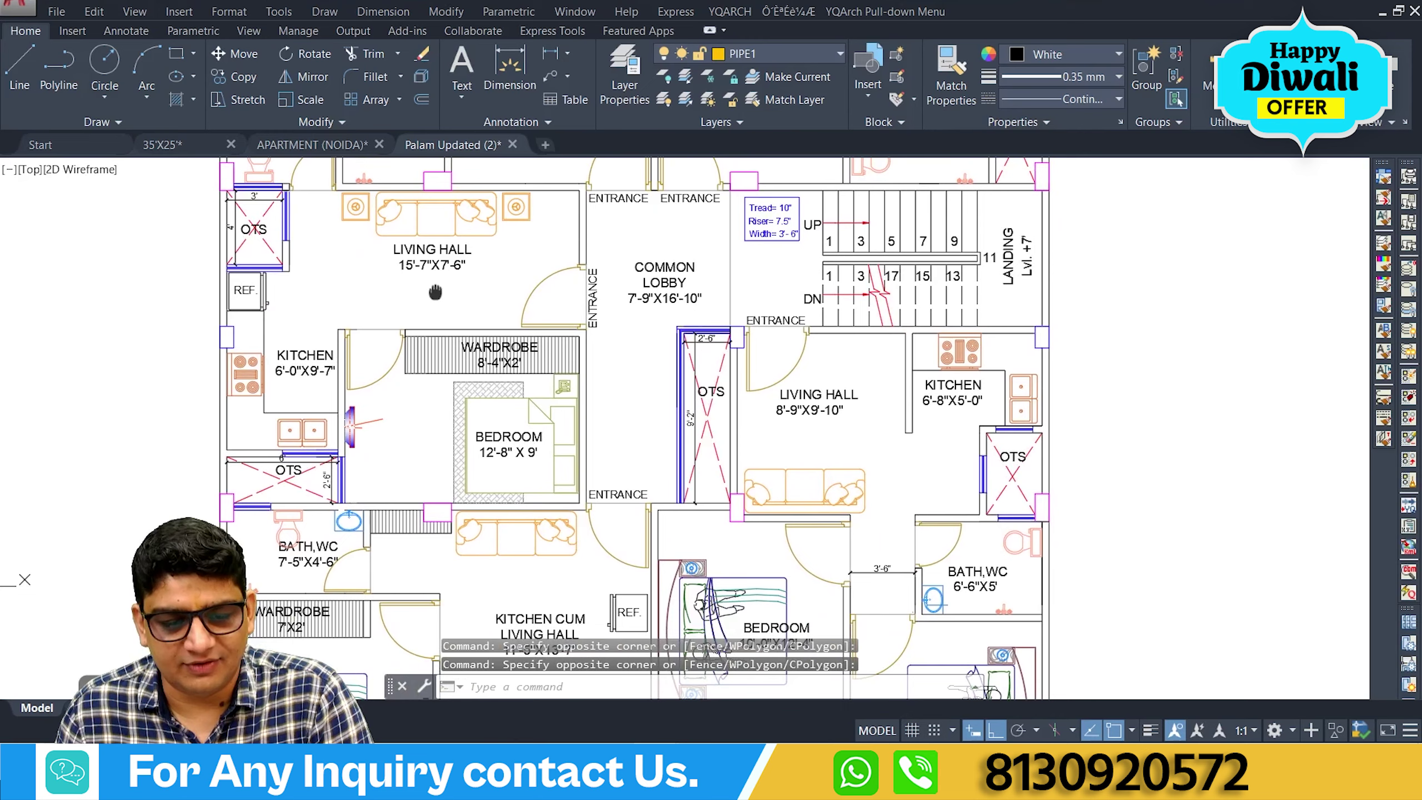
pyautogui.moveTo(476, 459); pyautogui.dragTo(431, 263, button='middle')
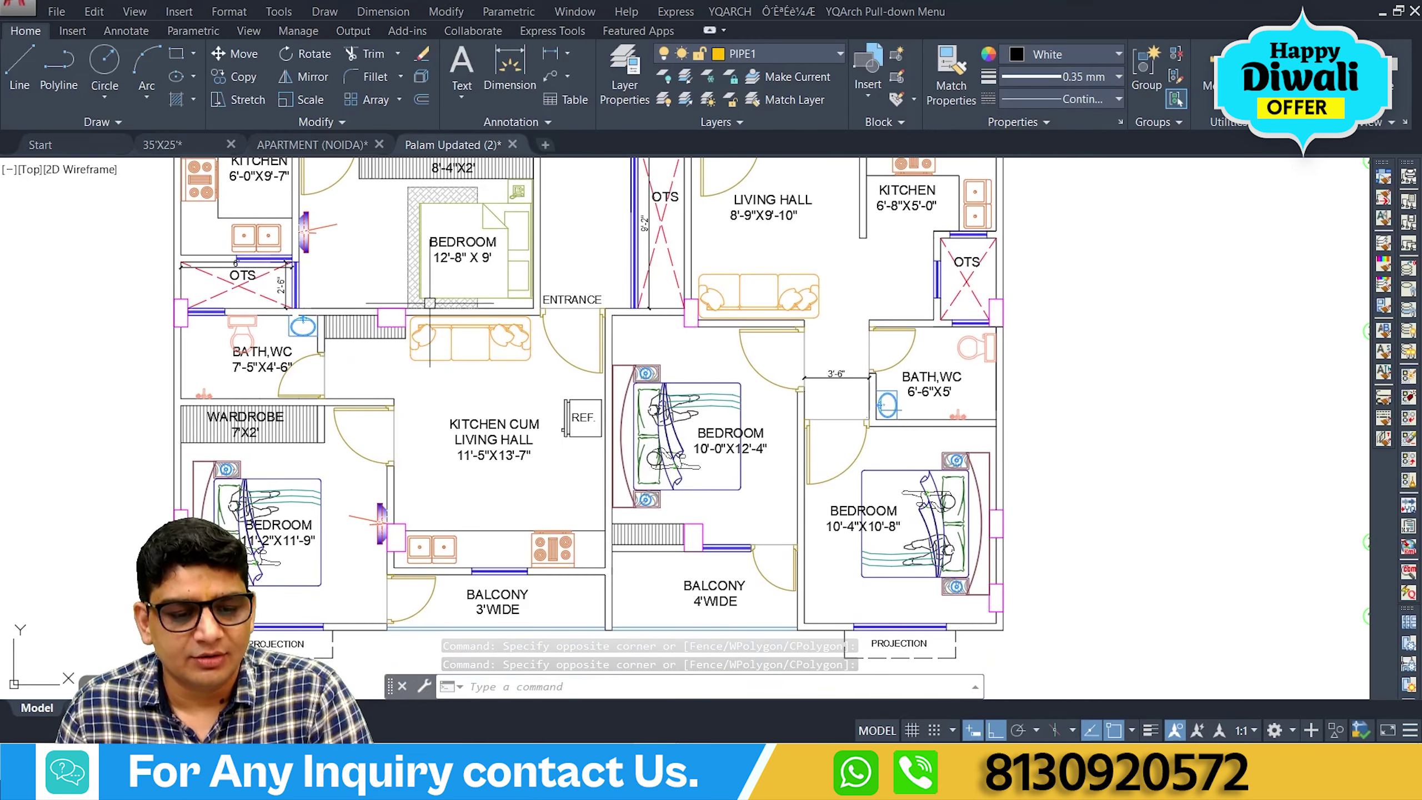
pyautogui.moveTo(505, 396); pyautogui.dragTo(411, 503, button='middle')
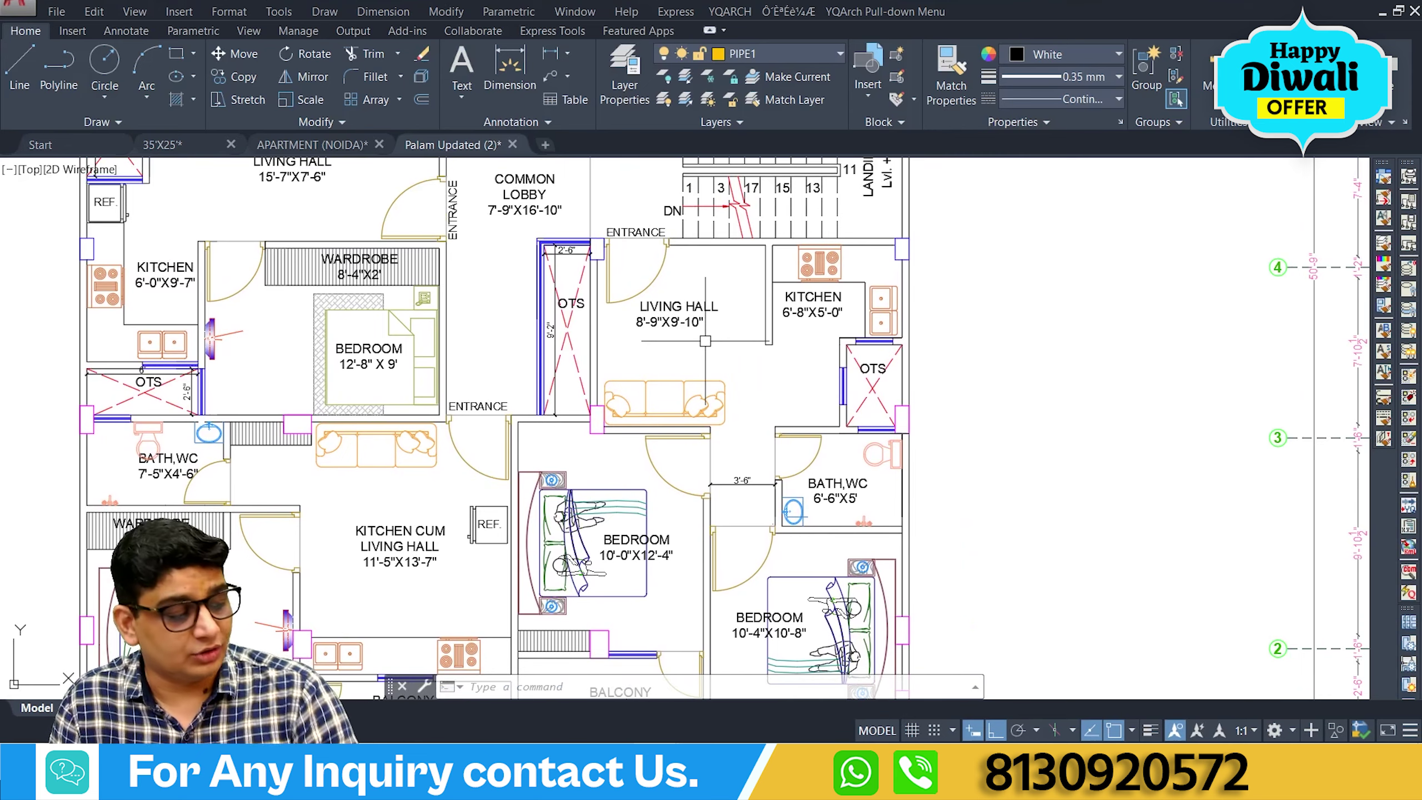
pyautogui.scroll(-2, 708, 343)
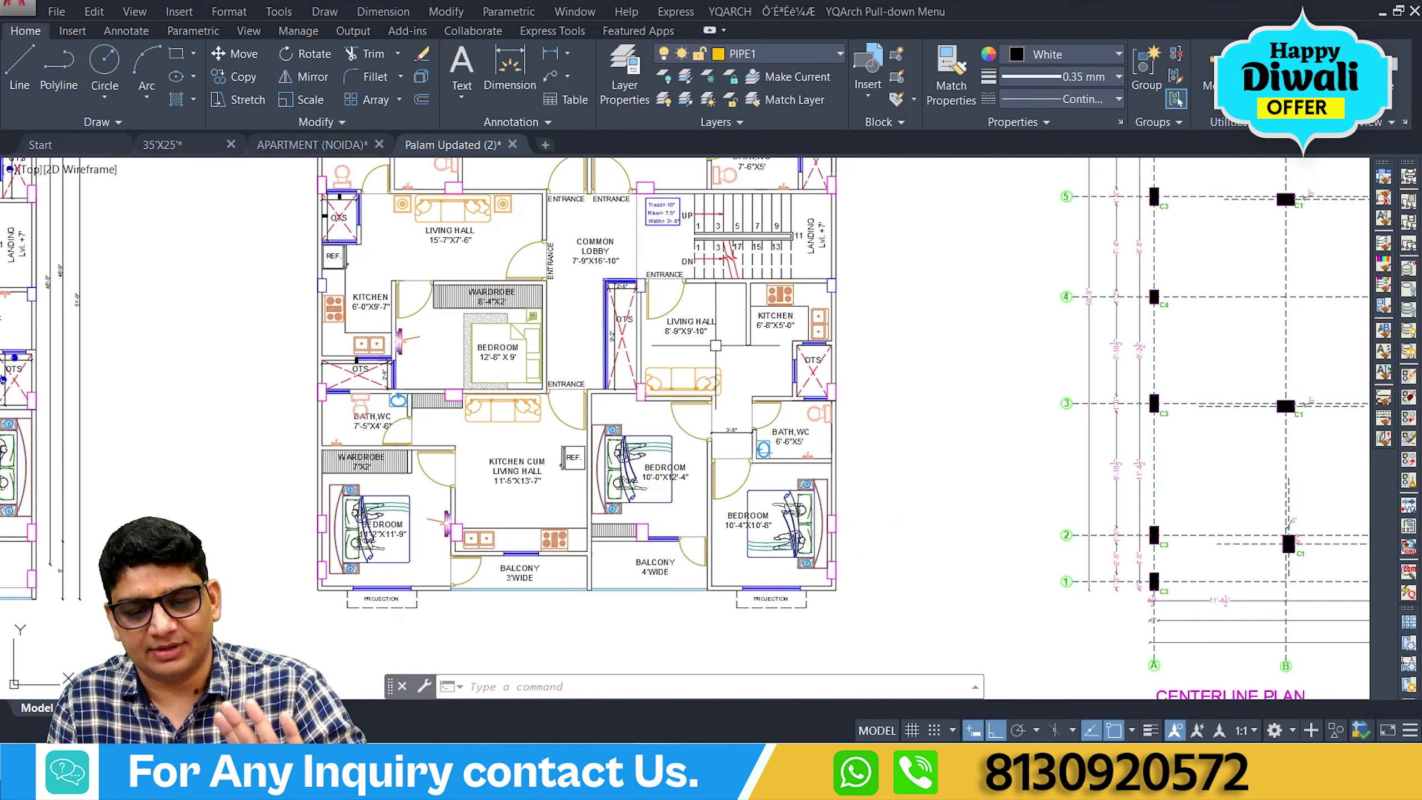
pyautogui.scroll(2, 714, 351)
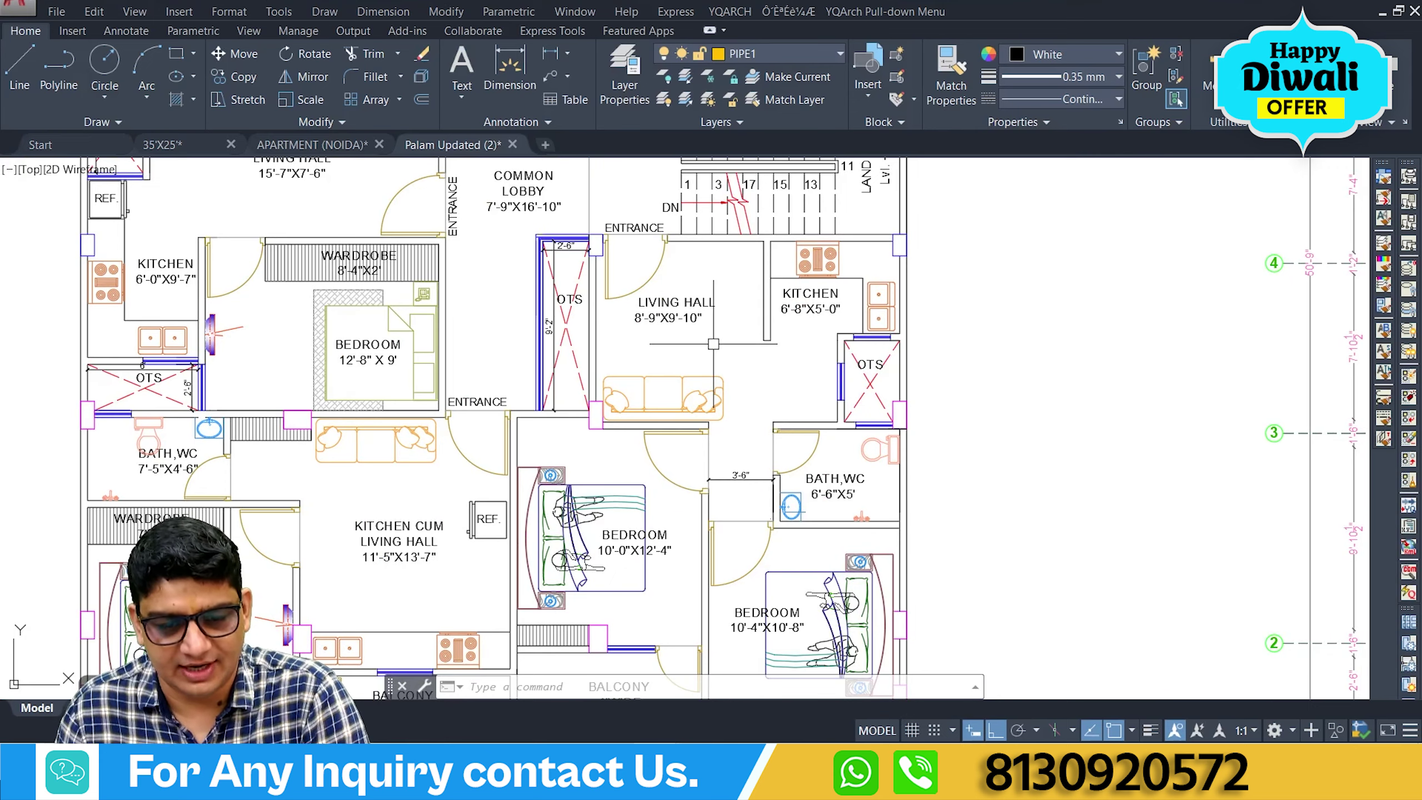
# Compare the first floor layout with the second floor layout, focusing on the columns beside the second floor's lower bedrooms.
pyautogui.scroll(-2, 713, 343)
pyautogui.scroll(-3, 1279, 387)
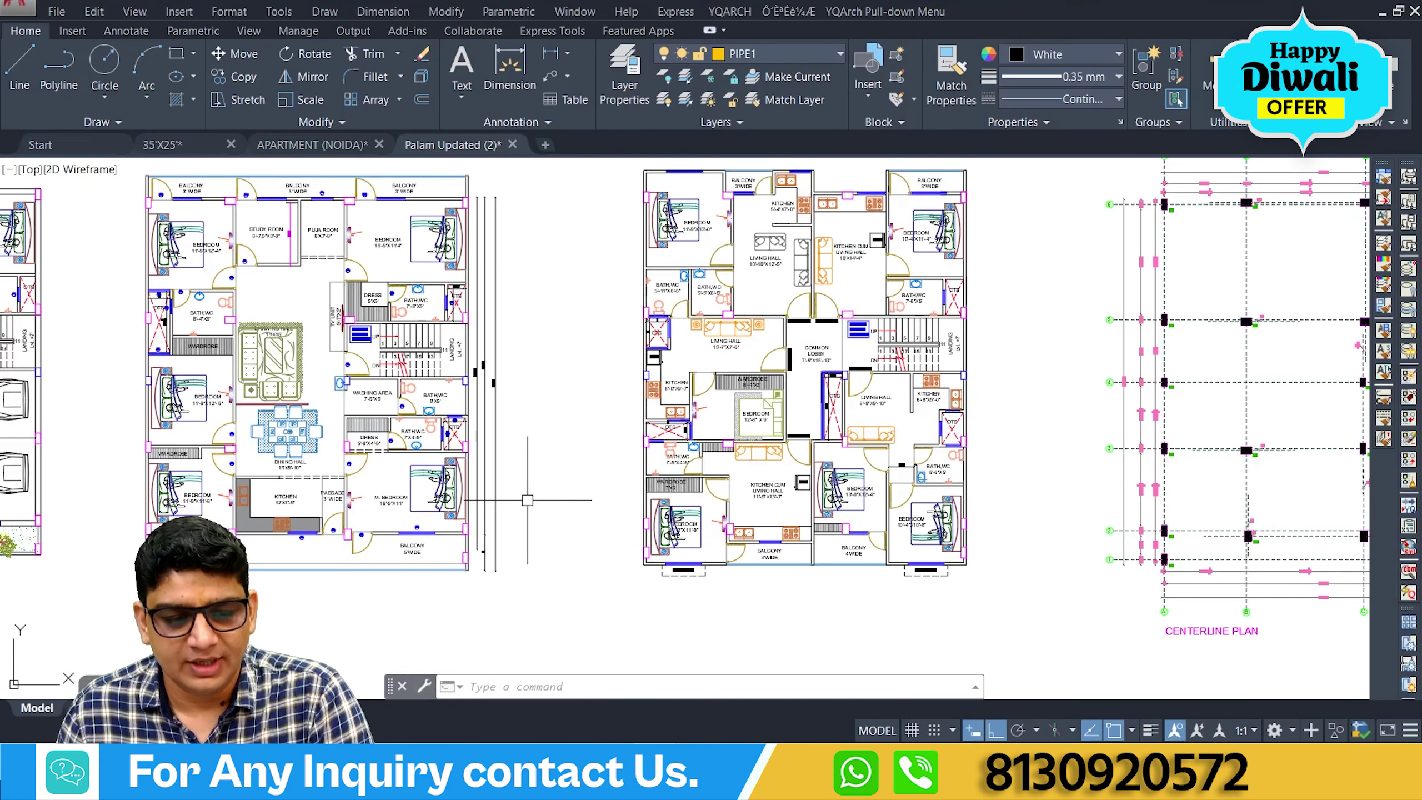
pyautogui.moveTo(527, 500); pyautogui.dragTo(726, 505, button='middle')
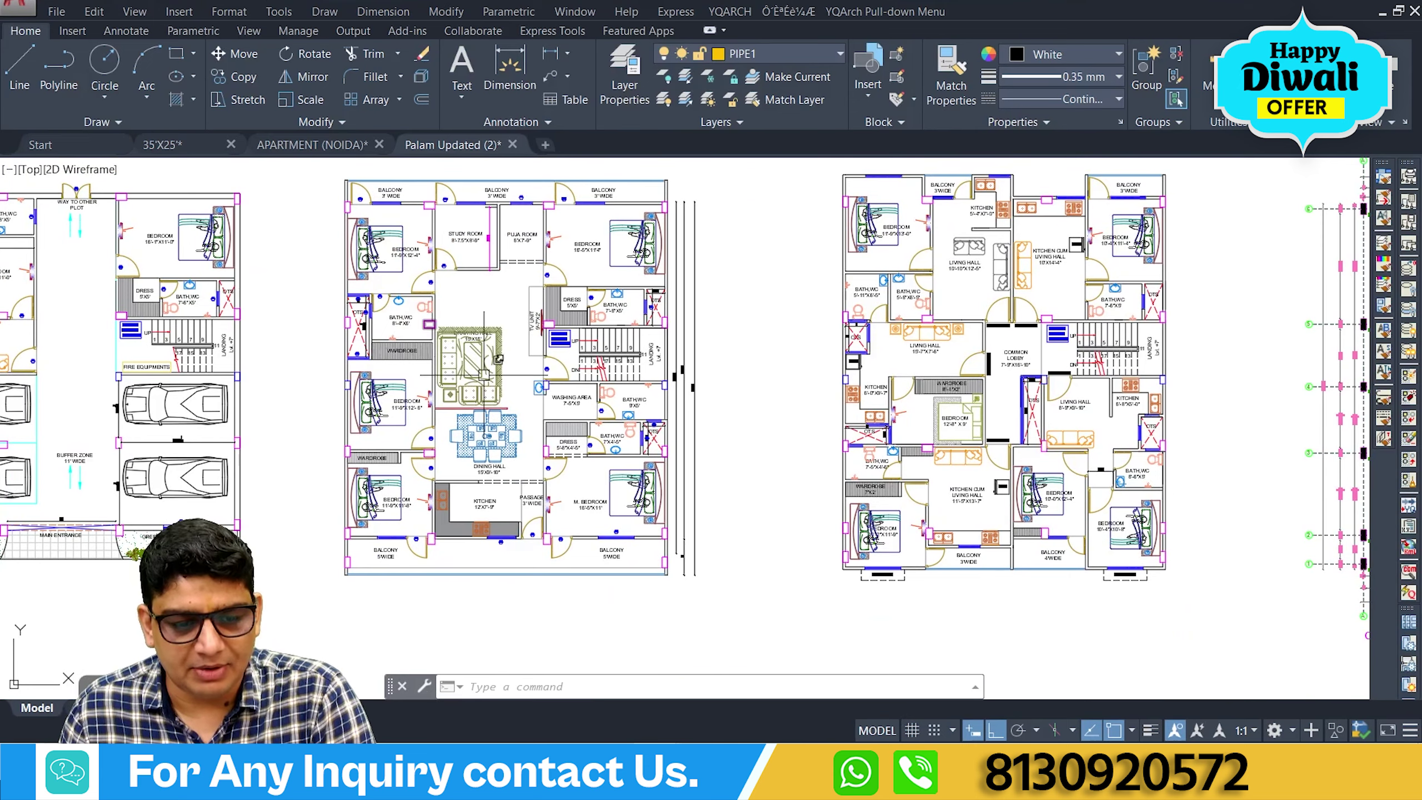
pyautogui.moveTo(778, 448); pyautogui.dragTo(534, 415, button='middle')
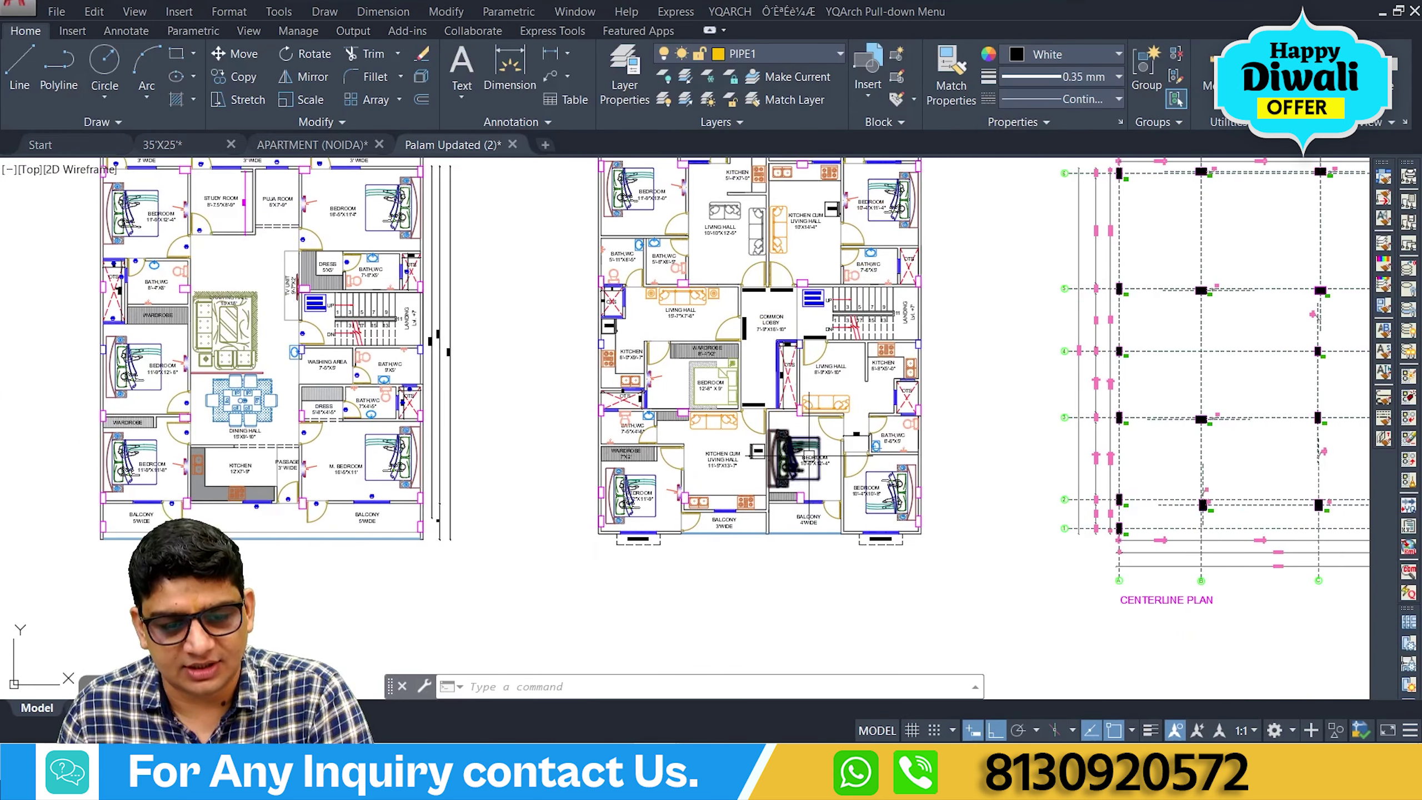
pyautogui.scroll(4, 801, 441)
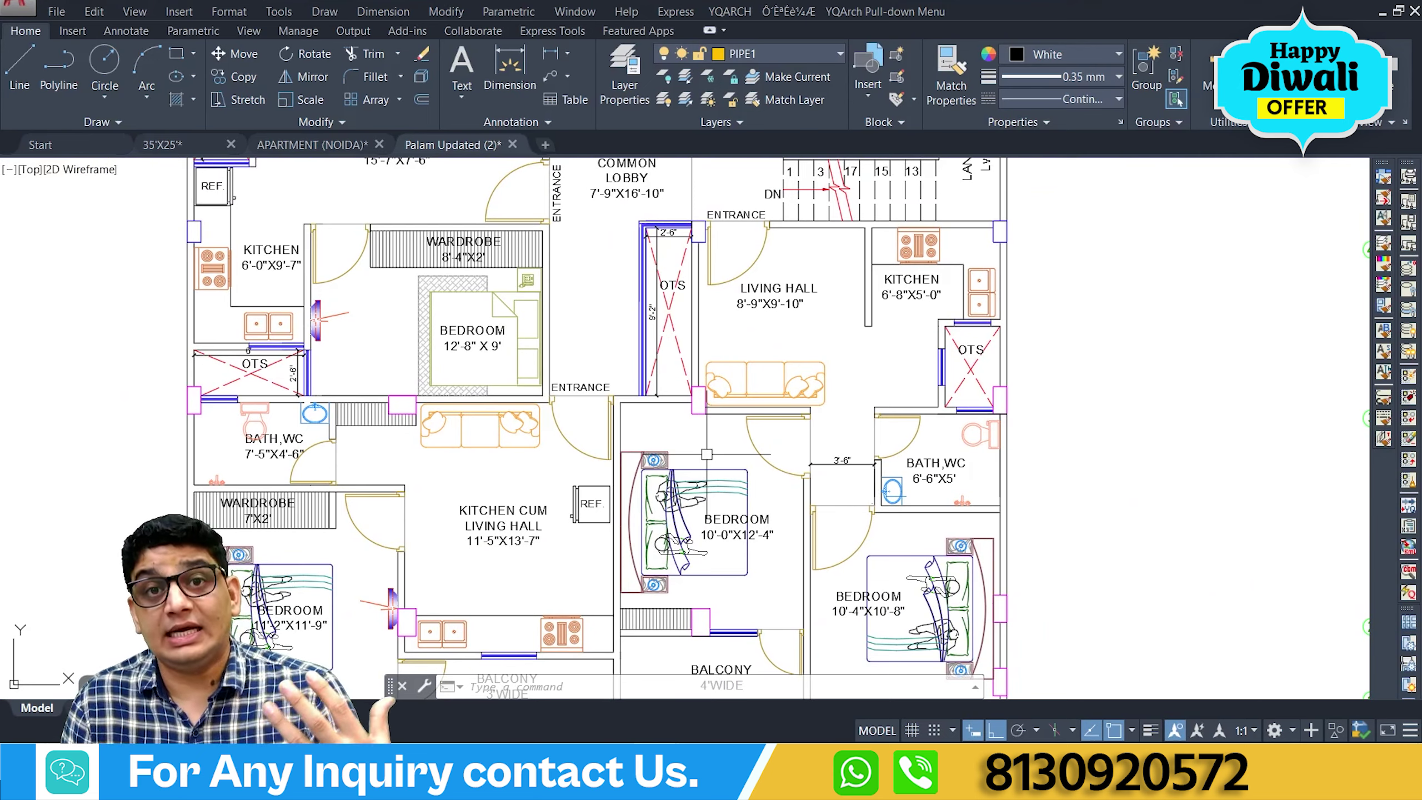
# Compare room layouts and column positions across the ground, first and second floor plans in turn.
pyautogui.scroll(-6, 706, 454)
pyautogui.moveTo(538, 437)
pyautogui.mouseDown(button='middle')
pyautogui.moveTo(838, 429)
pyautogui.moveTo(1133, 514)
pyautogui.mouseUp(button='middle')
pyautogui.scroll(8, 483, 385)
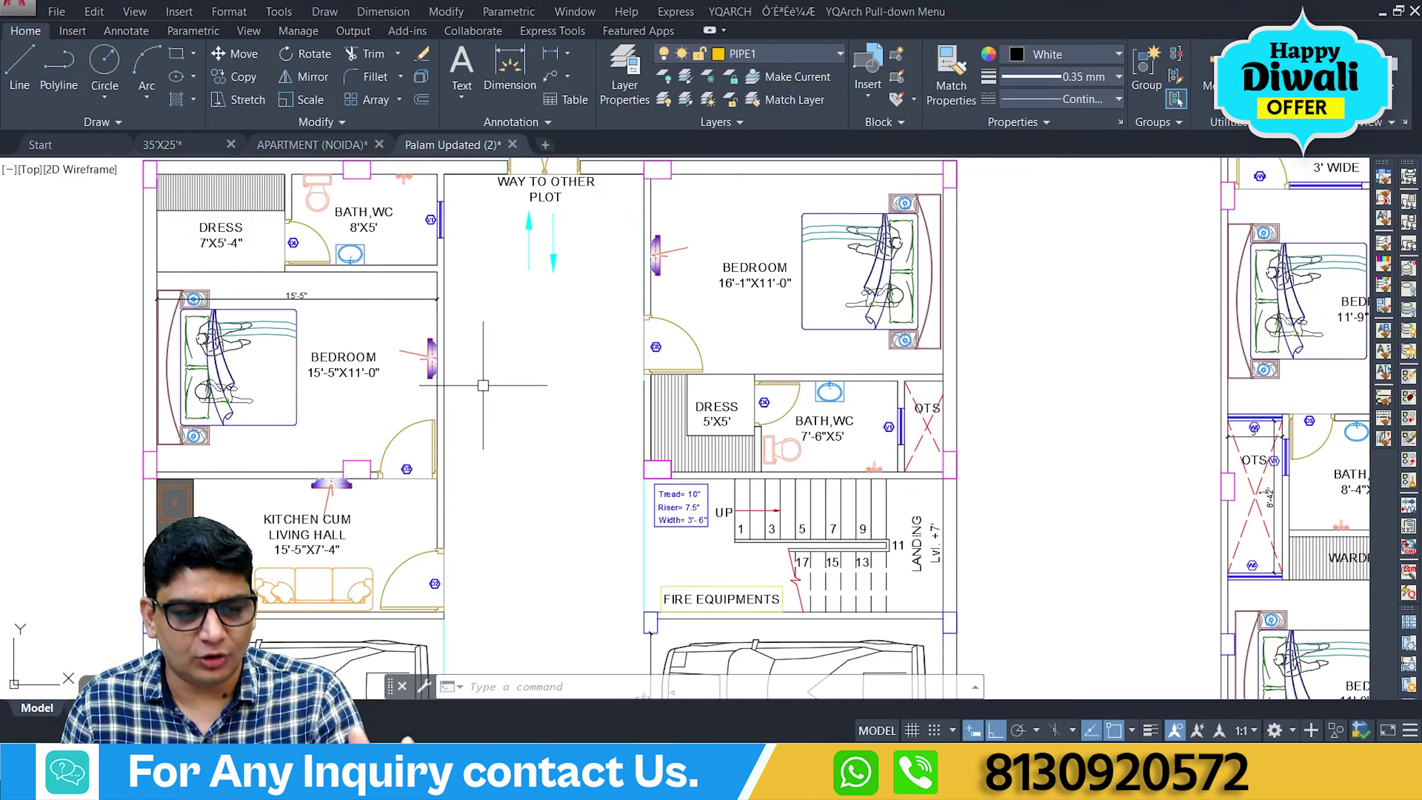
pyautogui.scroll(-4, 527, 376)
pyautogui.moveTo(527, 376); pyautogui.dragTo(112, 308, button='middle')
pyautogui.scroll(2, 112, 308)
pyautogui.moveTo(662, 382); pyautogui.dragTo(555, 432, button='middle')
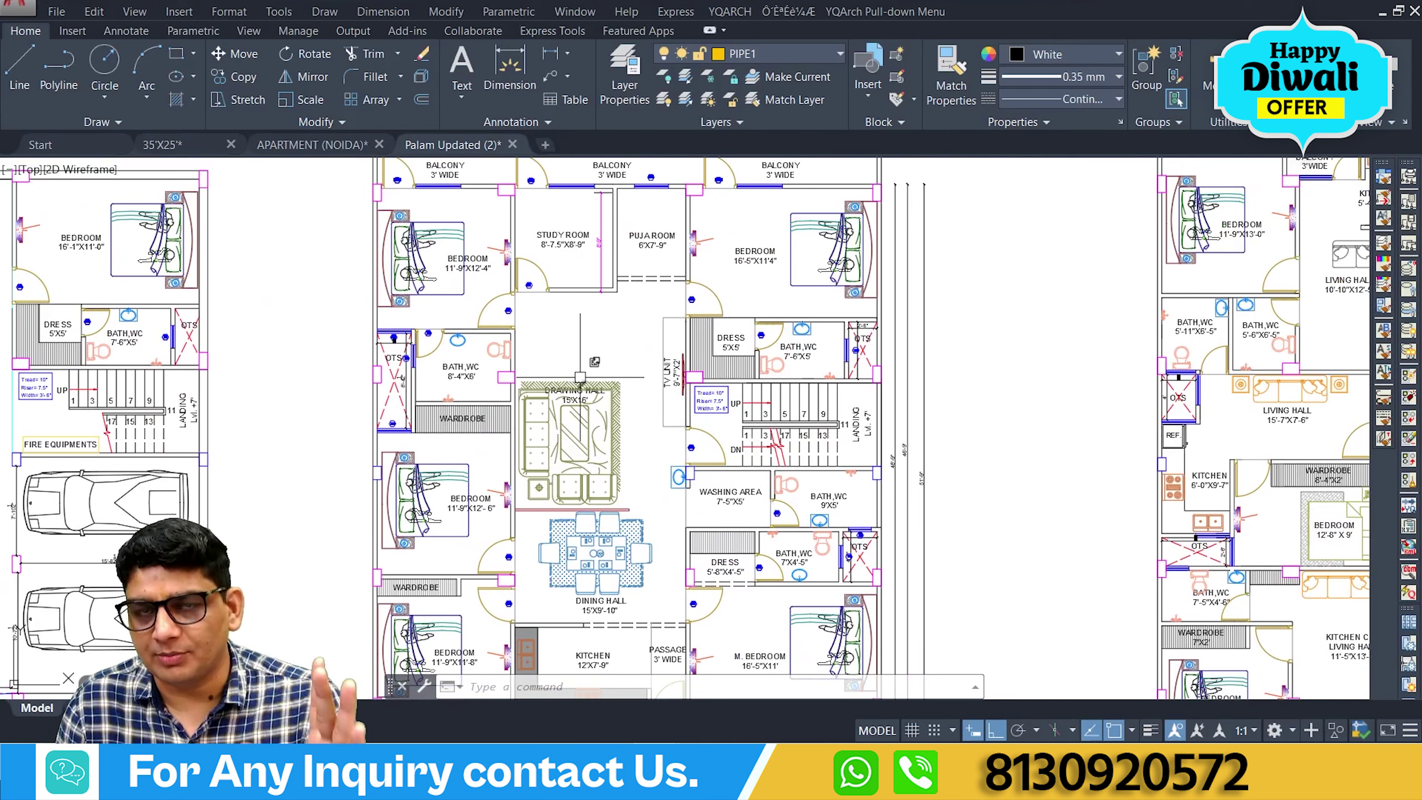
pyautogui.scroll(-3, 582, 377)
pyautogui.moveTo(582, 377); pyautogui.dragTo(340, 339, button='middle')
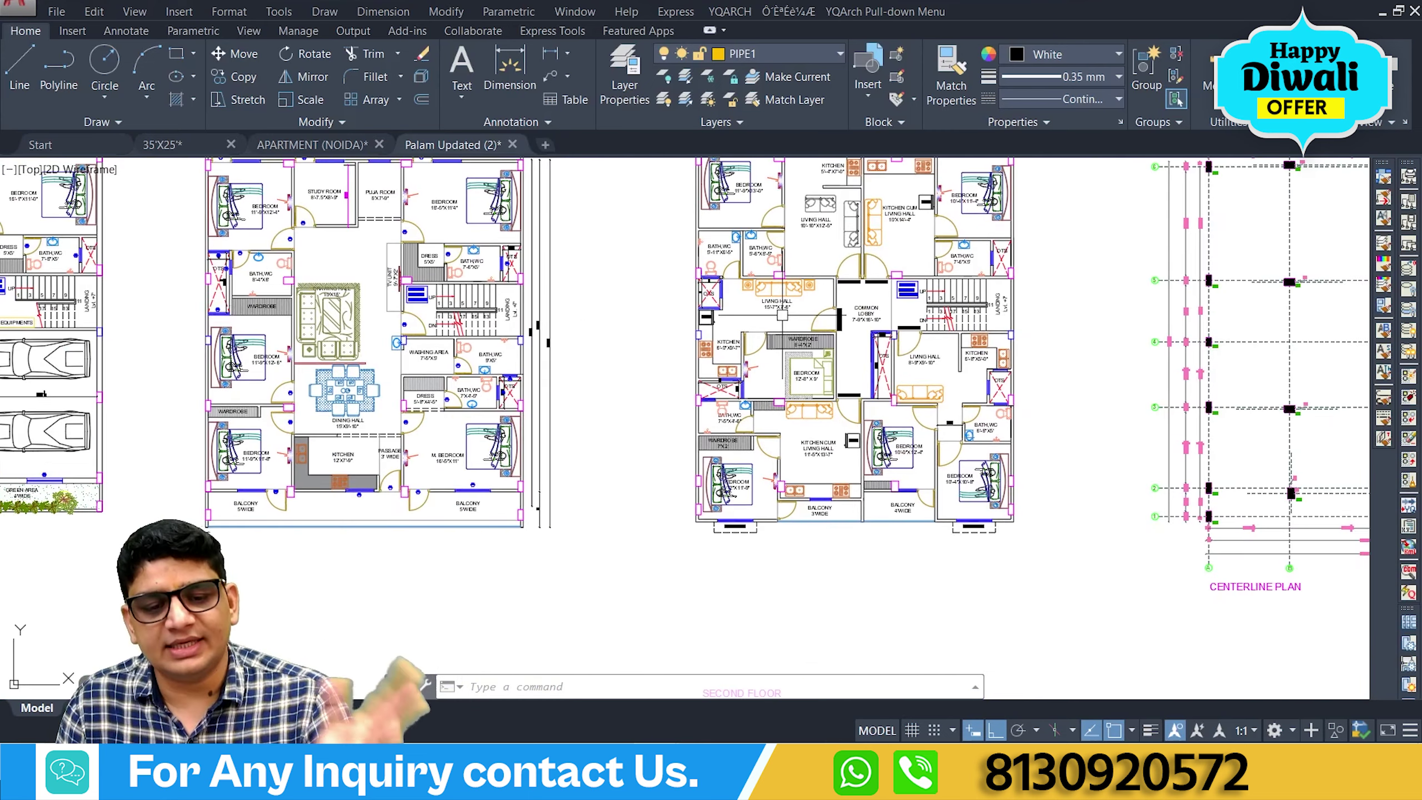
pyautogui.scroll(2, 782, 315)
pyautogui.moveTo(781, 315); pyautogui.dragTo(724, 375, button='middle')
pyautogui.scroll(2, 633, 430)
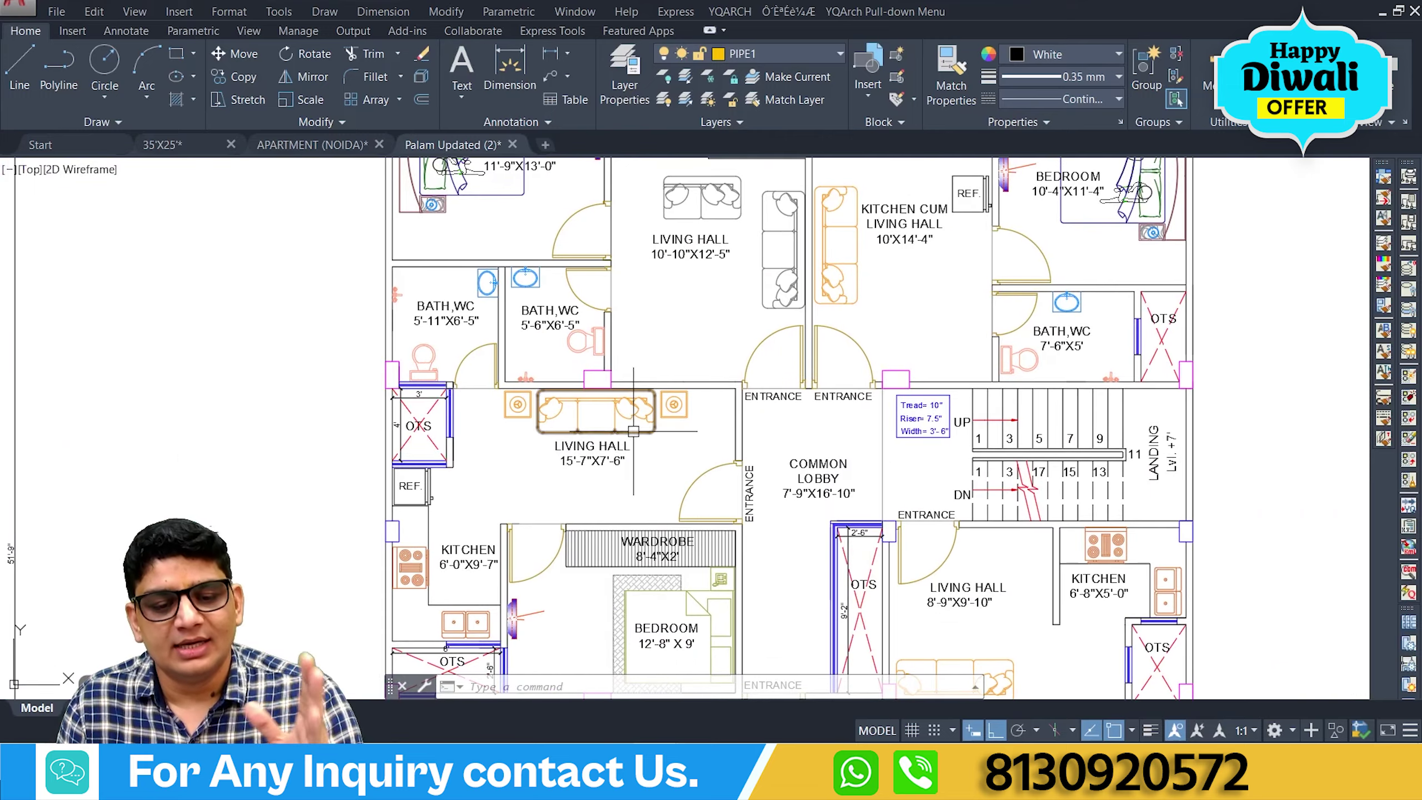
# Review the second floor plan against the centerline plan, and survey the footing and plinth beam plans beside it.
pyautogui.scroll(-6, 633, 430)
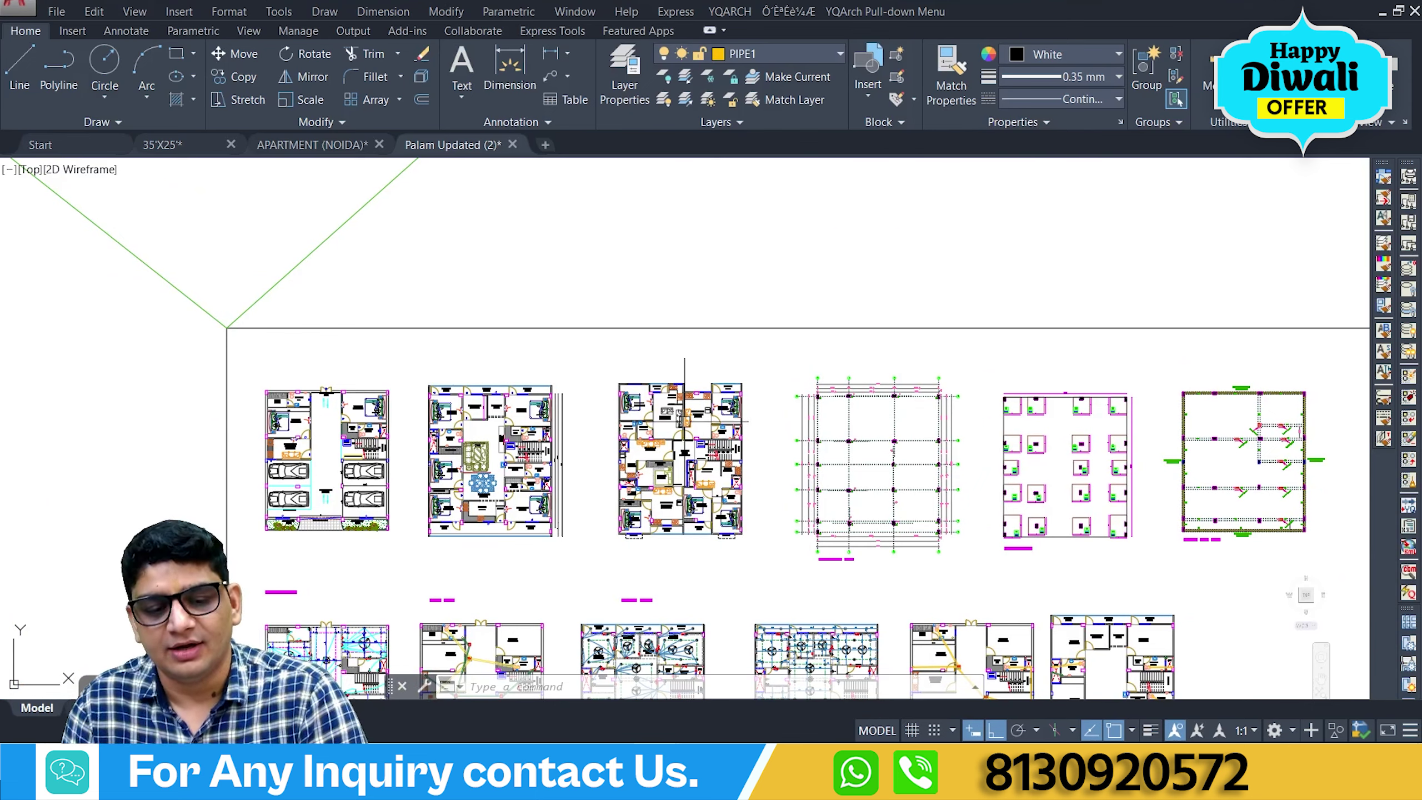
pyautogui.scroll(4, 684, 473)
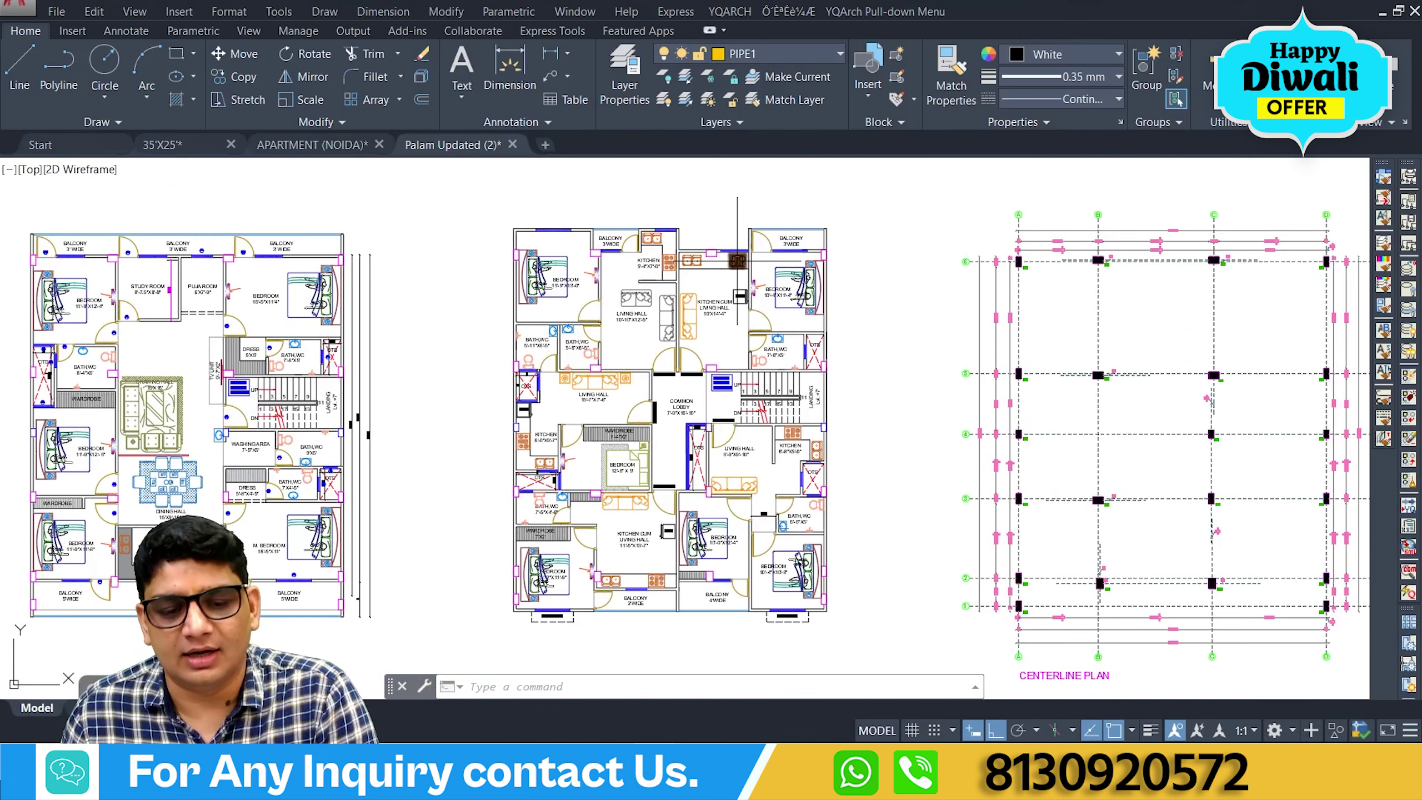
pyautogui.scroll(2, 684, 305)
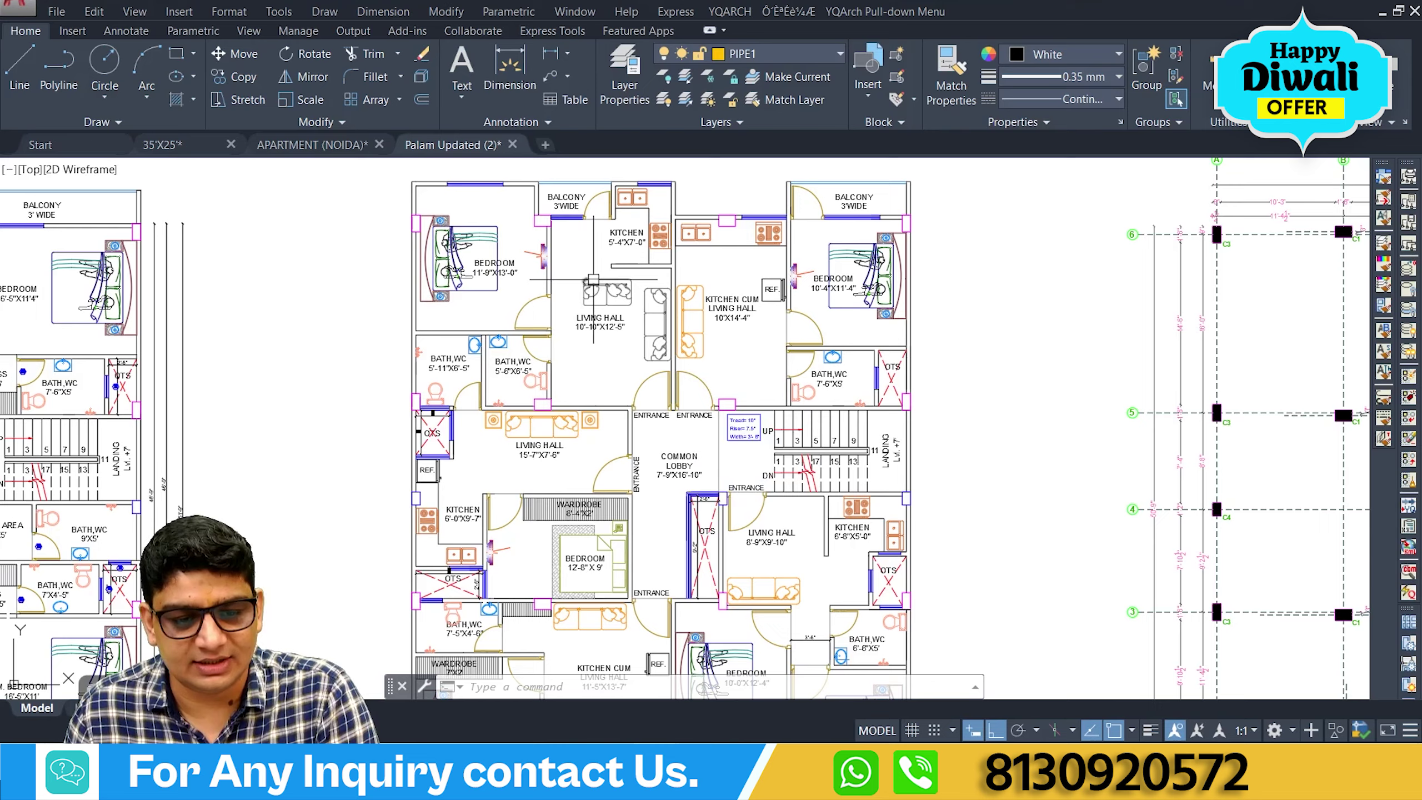
pyautogui.scroll(-4, 718, 319)
pyautogui.moveTo(1365, 367); pyautogui.dragTo(1047, 333, button='middle')
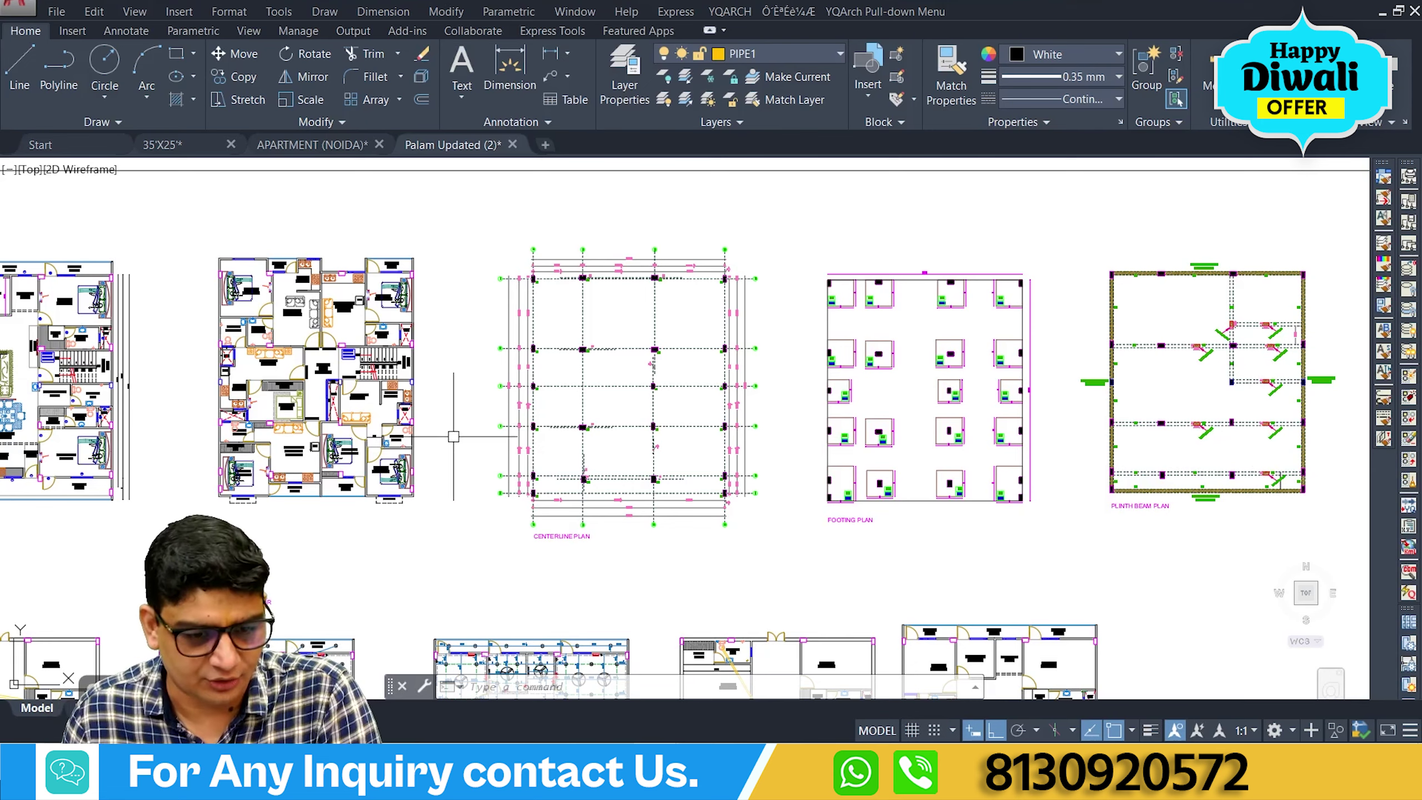
pyautogui.moveTo(459, 440); pyautogui.dragTo(614, 448, button='middle')
# Switch to the APARTMENT (NOIDA) drawing and survey its floor, parking, grid and footing sheets.
pyautogui.moveTo(383, 277)
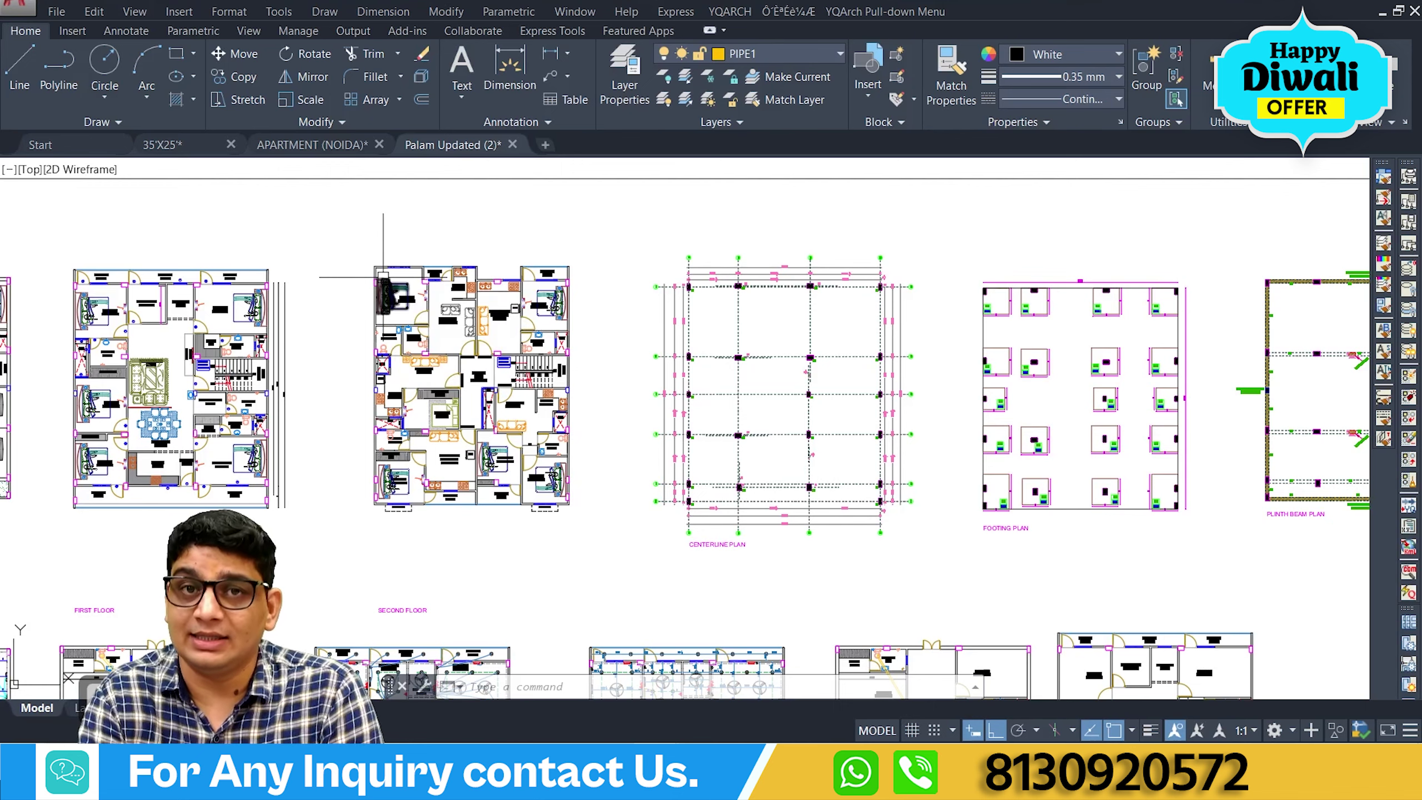
pyautogui.click(302, 144)
pyautogui.scroll(-3, 750, 425)
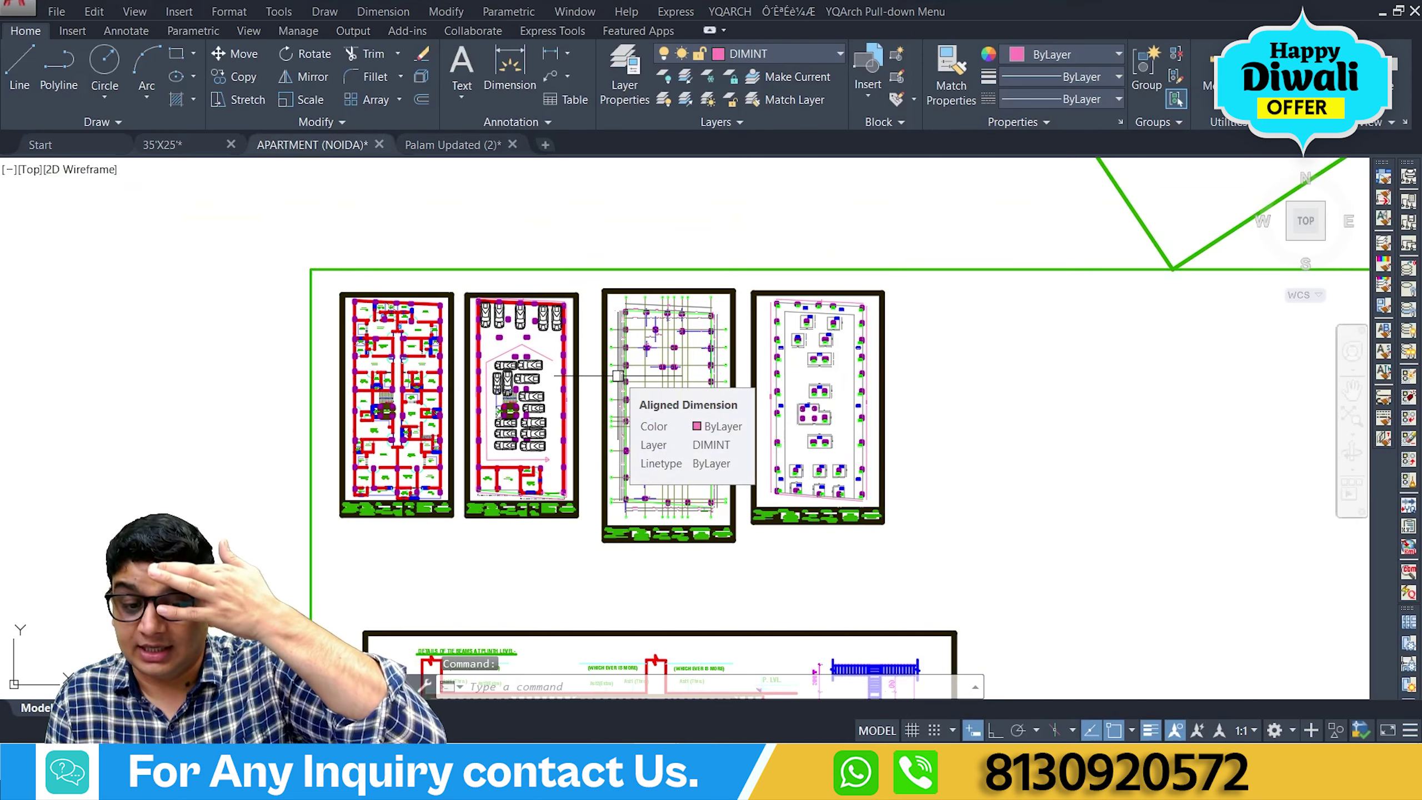
# Turn off the lineweight display for the Noida apartment plans.
pyautogui.scroll(-3, 601, 398)
pyautogui.scroll(5, 540, 439)
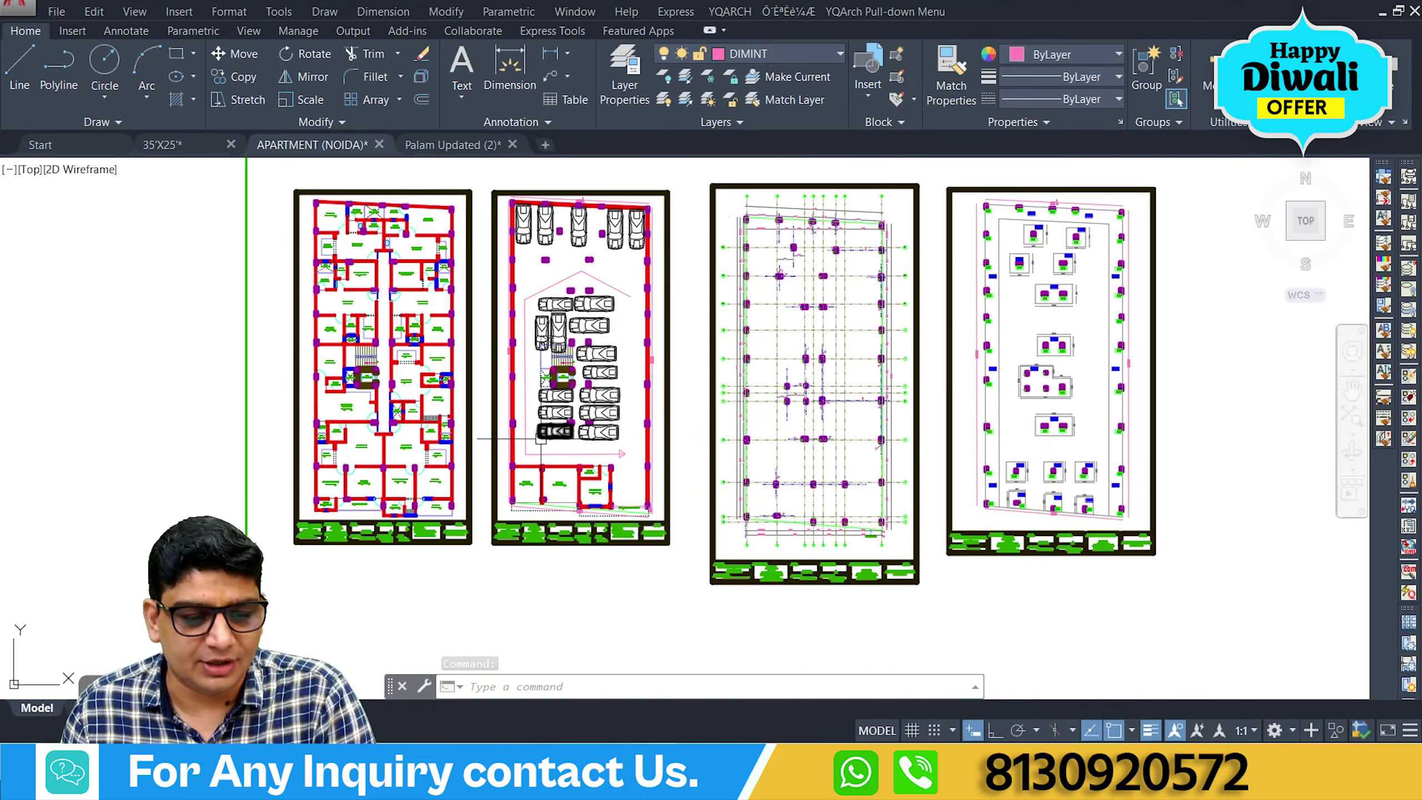
pyautogui.moveTo(540, 439); pyautogui.dragTo(613, 465, button='middle')
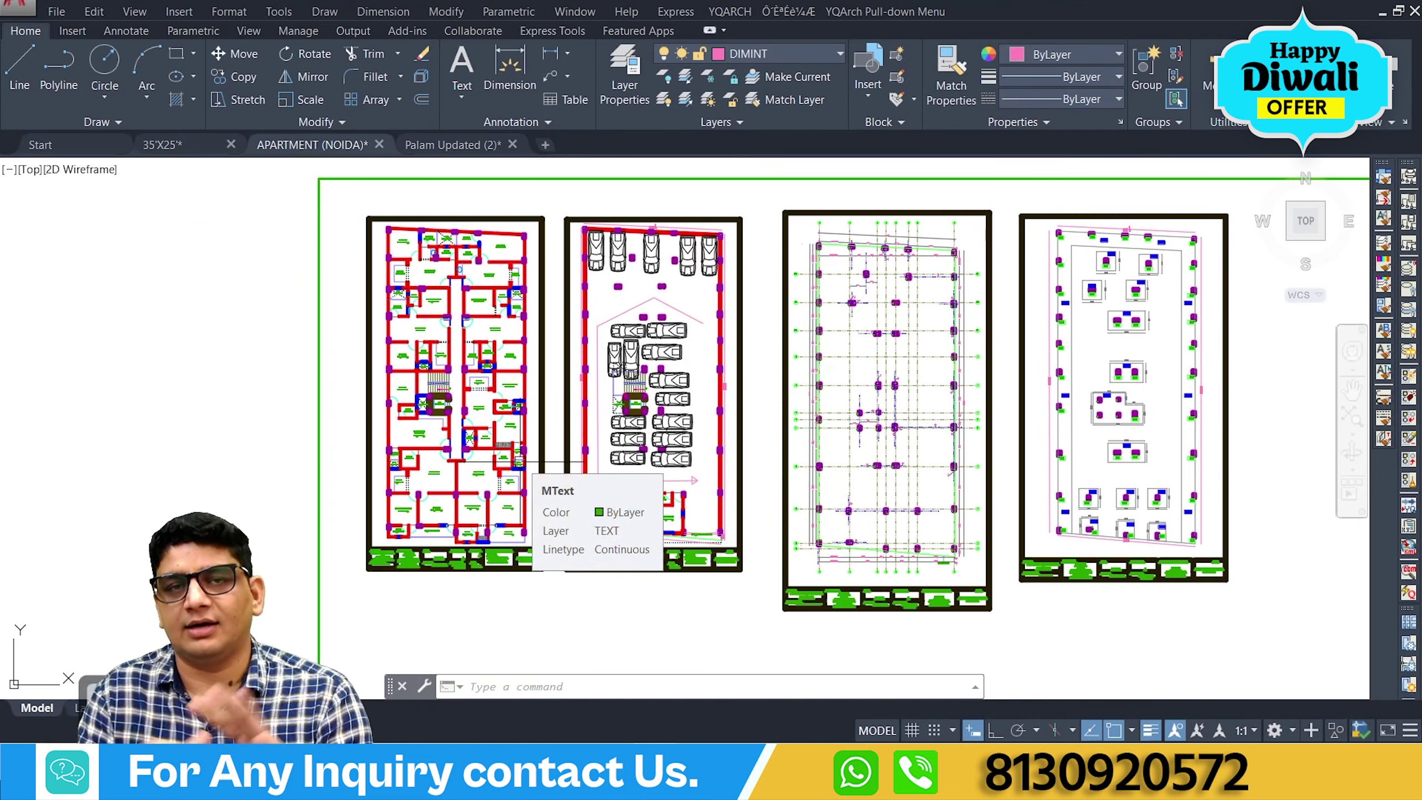
pyautogui.scroll(3, 392, 359)
pyautogui.moveTo(392, 359)
pyautogui.mouseDown(button='middle')
pyautogui.moveTo(423, 402)
pyautogui.moveTo(520, 431)
pyautogui.mouseUp(button='middle')
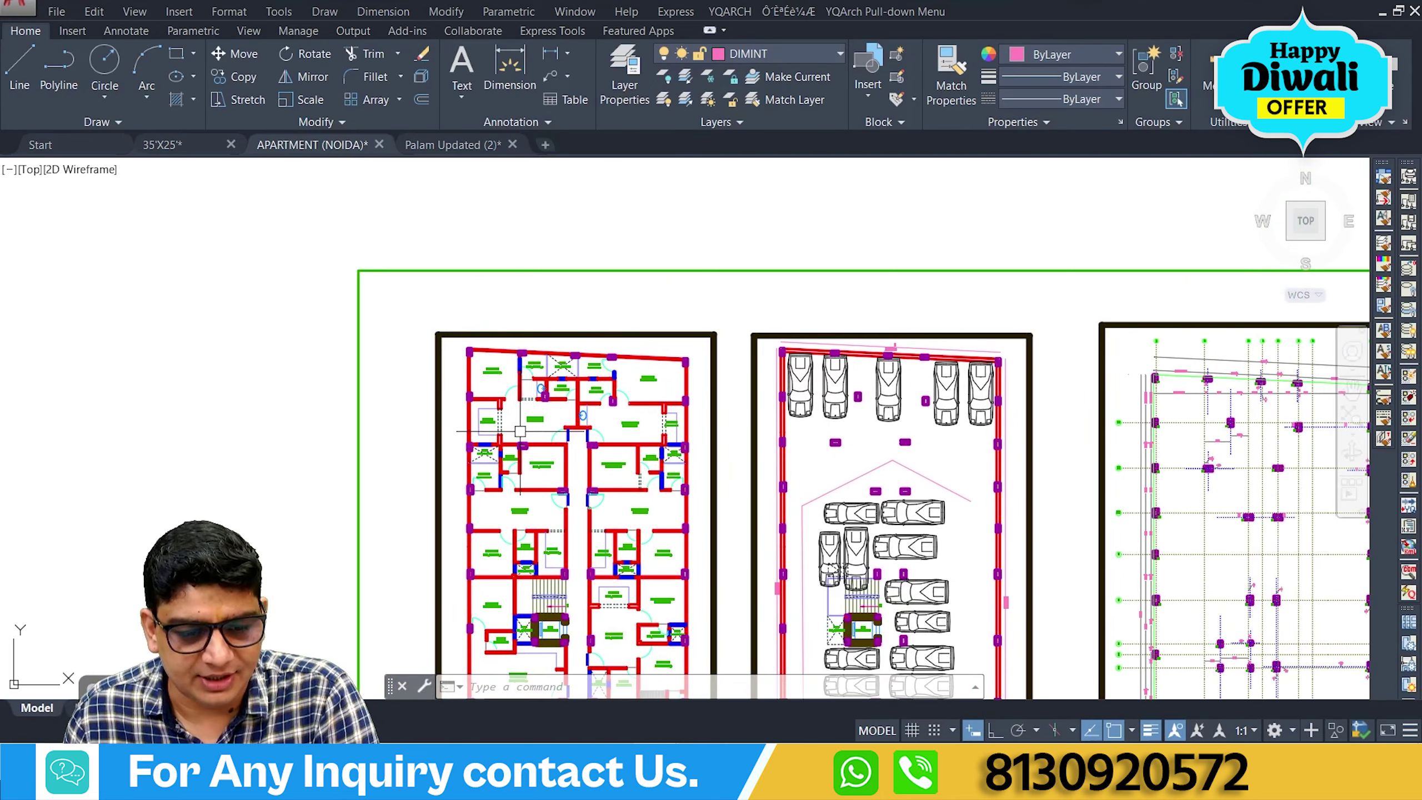
pyautogui.click(1152, 737)
pyautogui.moveTo(751, 506)
pyautogui.mouseDown(button='middle')
pyautogui.moveTo(771, 308)
pyautogui.moveTo(689, 276)
pyautogui.mouseUp(button='middle')
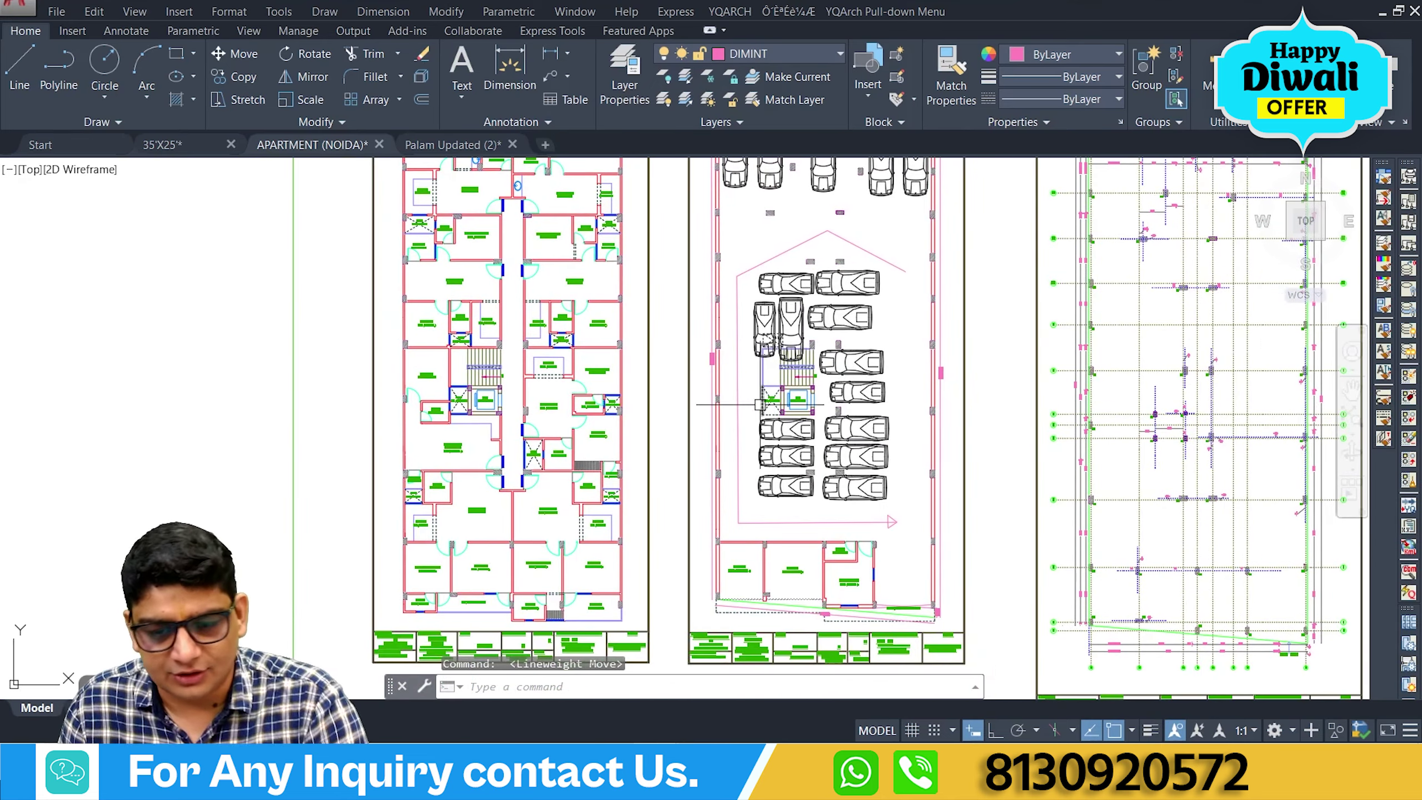
# Examine the parking floor's columns around the staircase and lift, the shops, the guard room and the entrance gate.
pyautogui.moveTo(758, 405)
pyautogui.mouseDown(button='middle')
pyautogui.moveTo(717, 406)
pyautogui.moveTo(695, 381)
pyautogui.mouseUp(button='middle')
pyautogui.scroll(5, 695, 381)
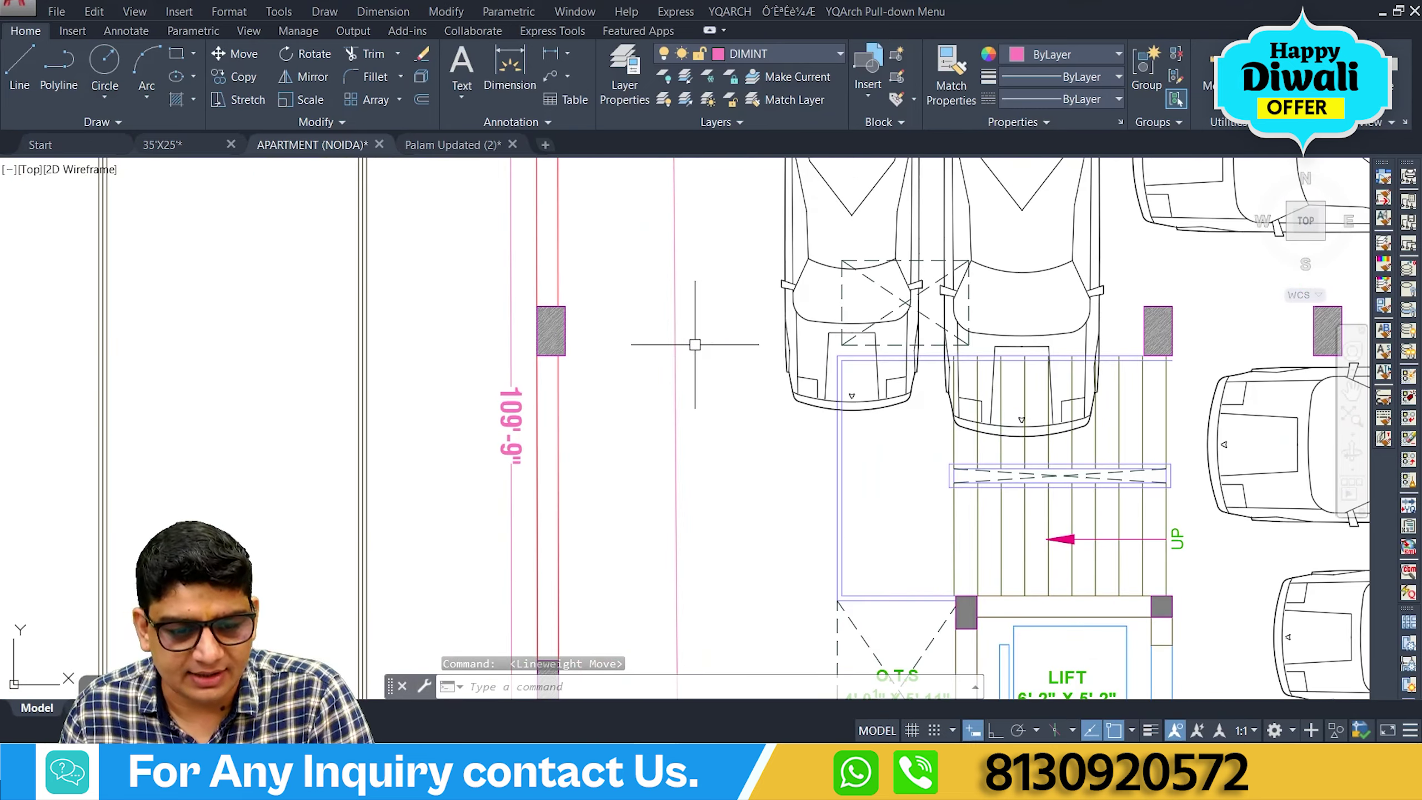
pyautogui.scroll(-6, 460, 381)
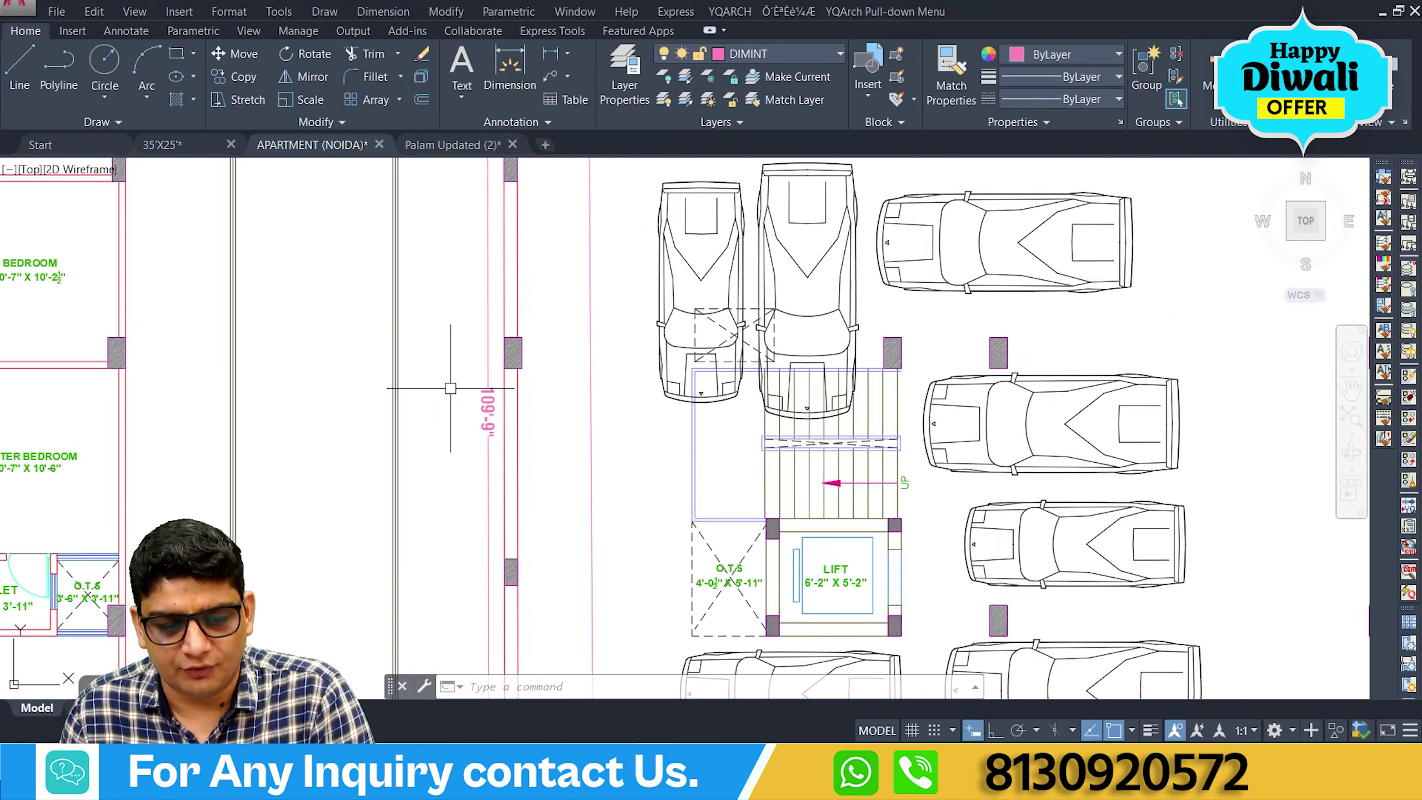
pyautogui.moveTo(527, 492); pyautogui.dragTo(582, 443, button='middle')
pyautogui.scroll(6, 628, 613)
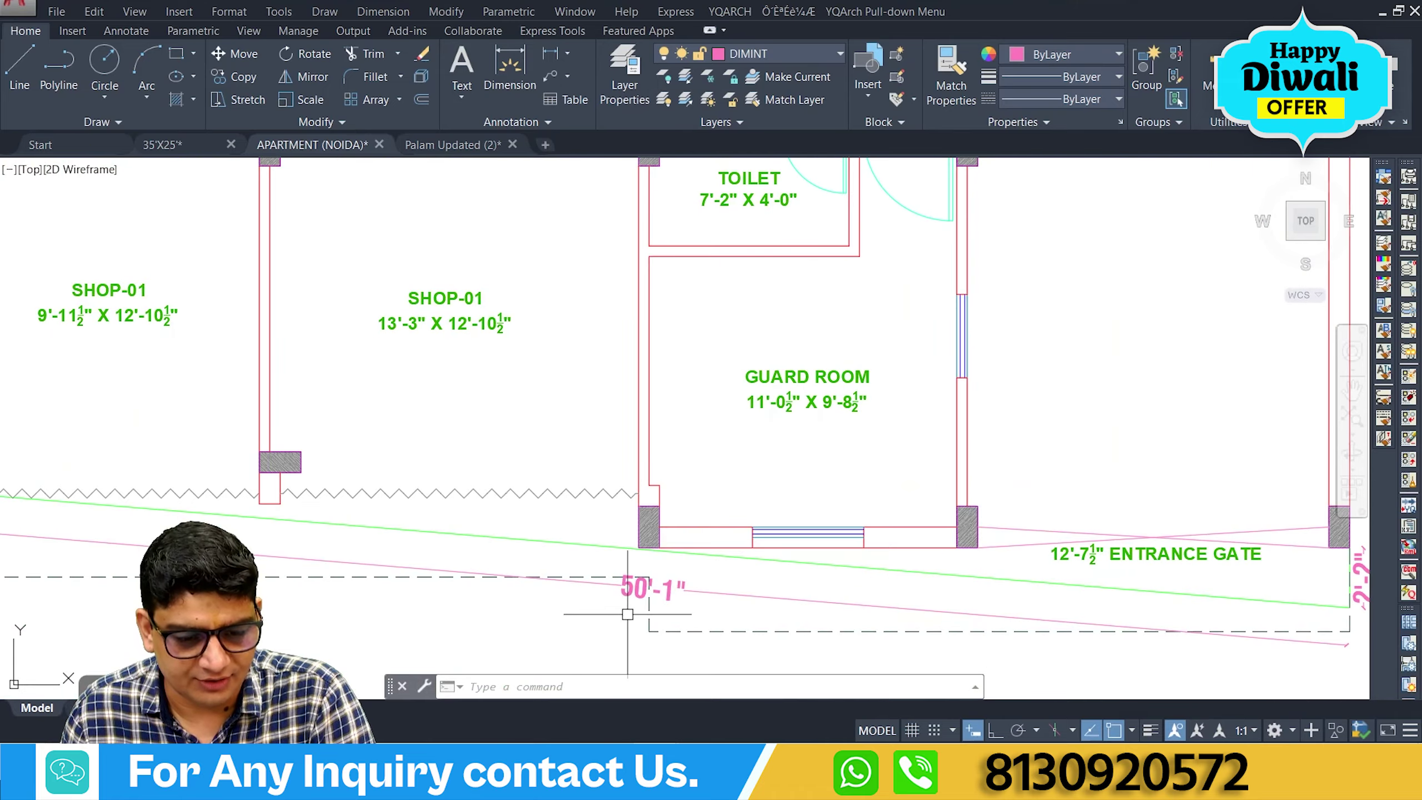
pyautogui.scroll(-6, 636, 616)
pyautogui.scroll(3, 655, 532)
pyautogui.moveTo(655, 531); pyautogui.dragTo(640, 605, button='middle')
pyautogui.scroll(4, 857, 450)
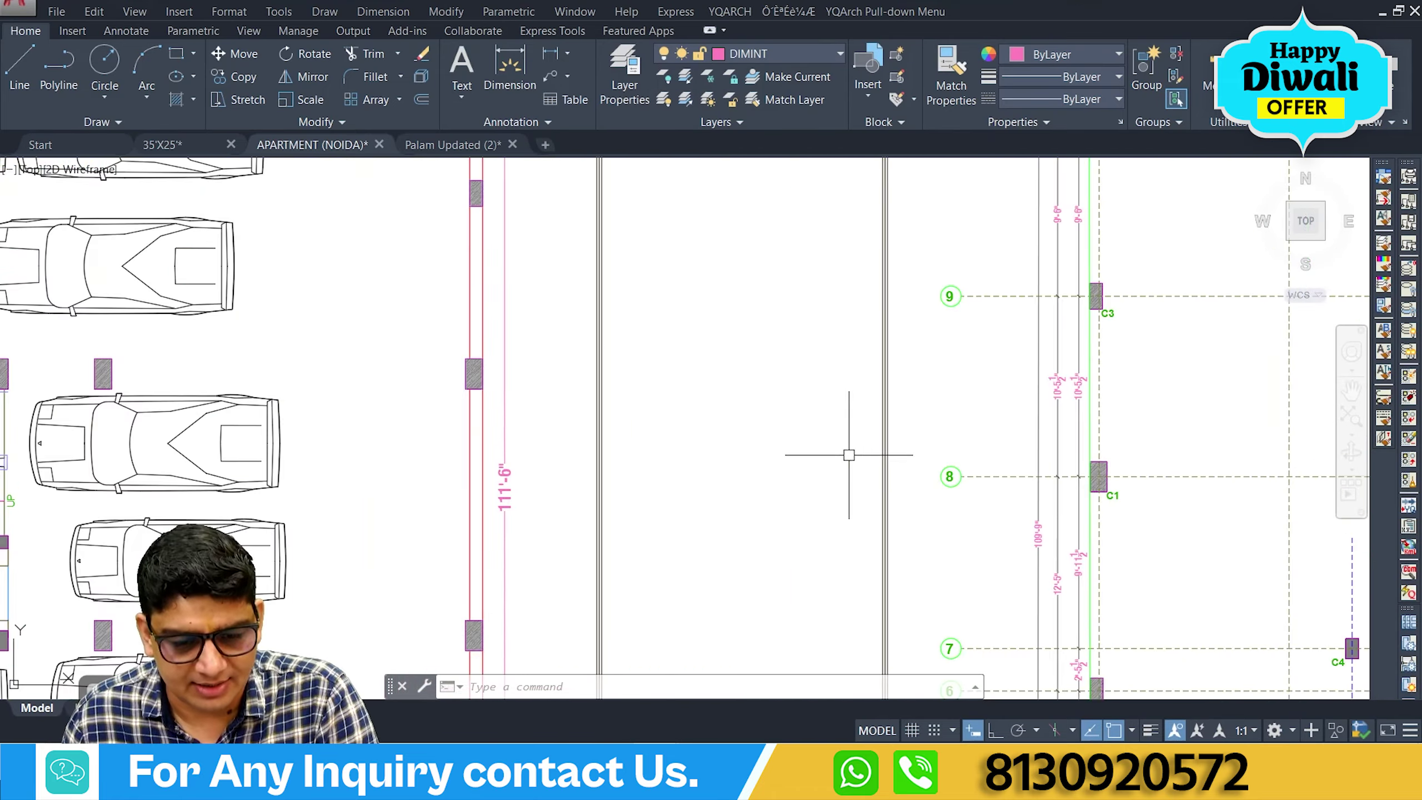
# Compare the columns behind the rear parking row with those around the bedrooms and balconies of the upper floor plan.
pyautogui.scroll(-6, 521, 507)
pyautogui.scroll(6, 530, 386)
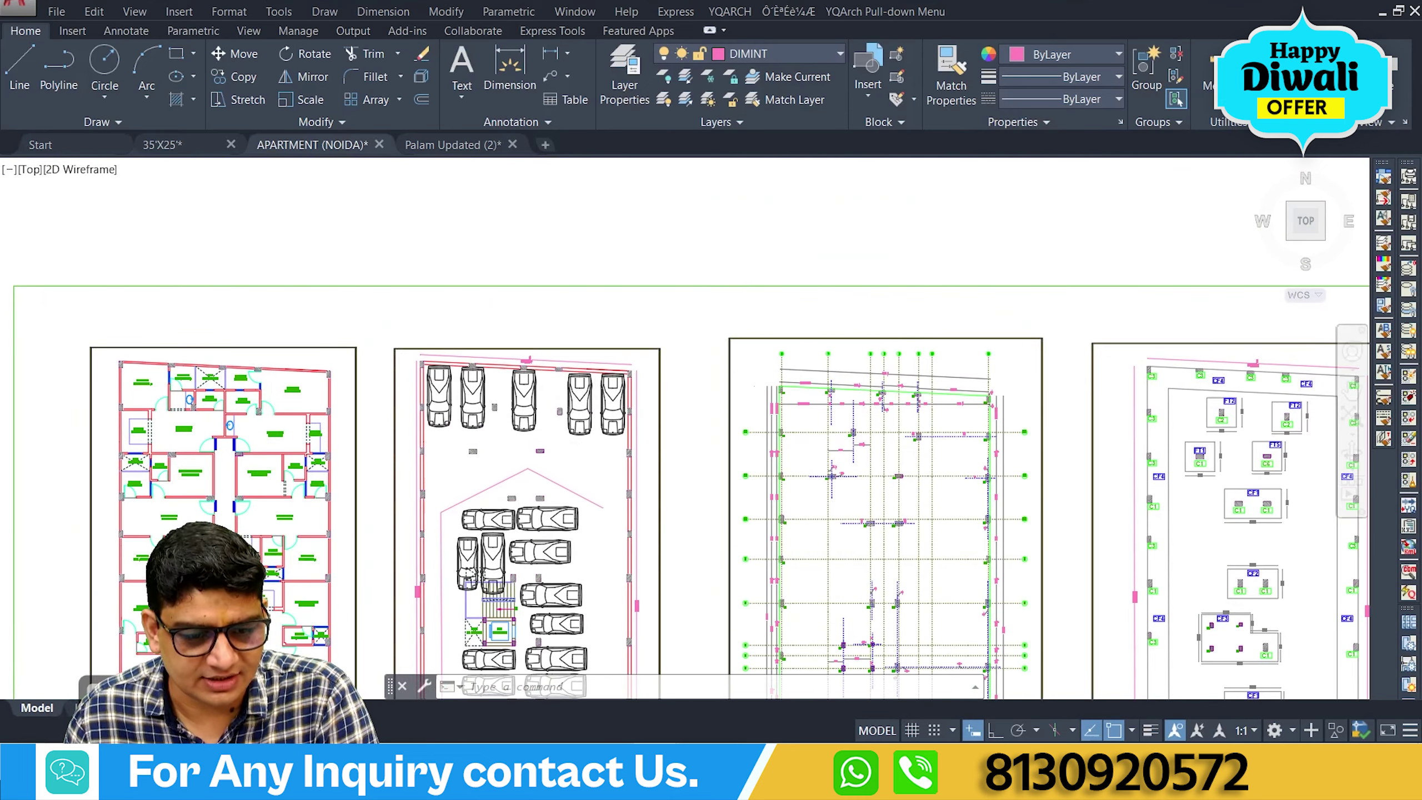
pyautogui.scroll(-5, 529, 379)
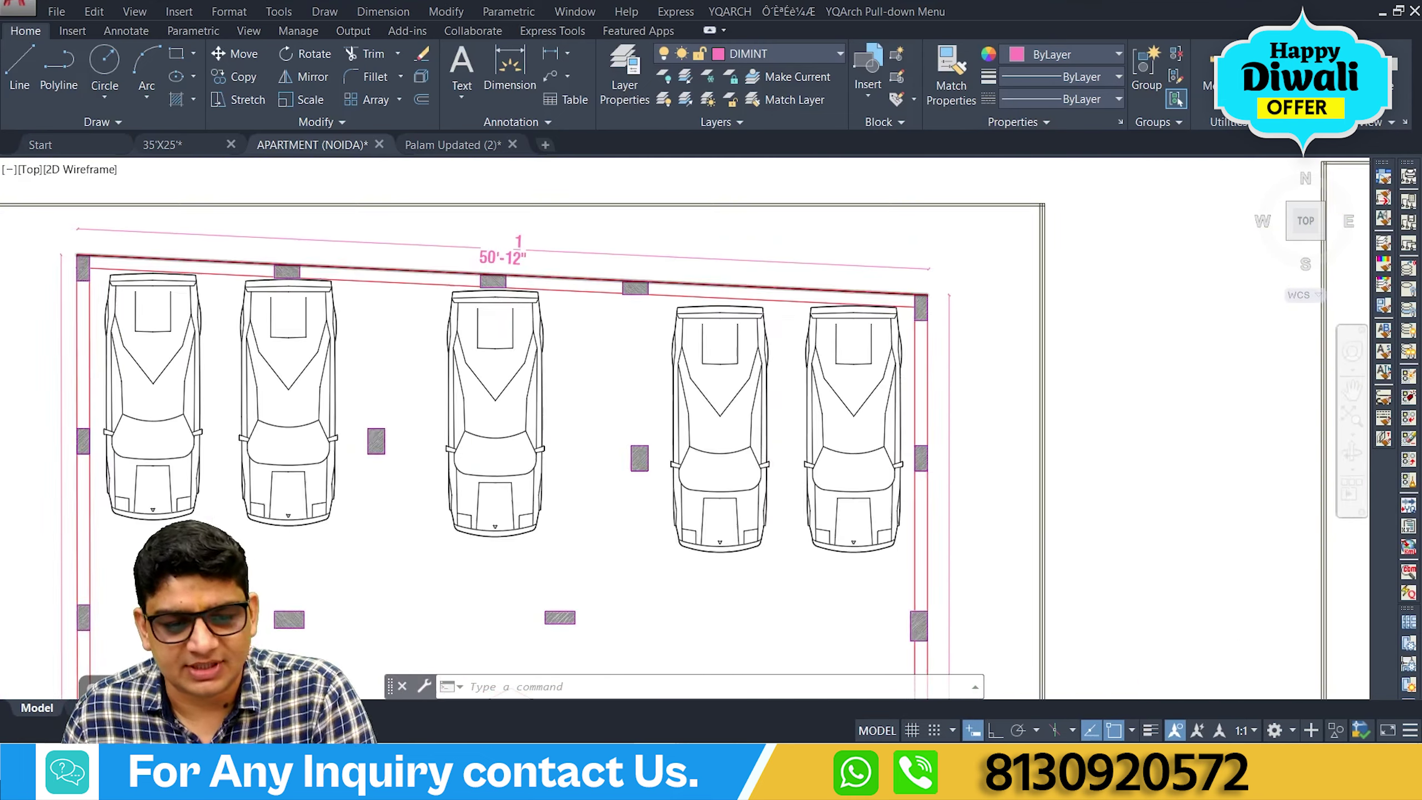
pyautogui.moveTo(294, 402); pyautogui.dragTo(421, 326, button='middle')
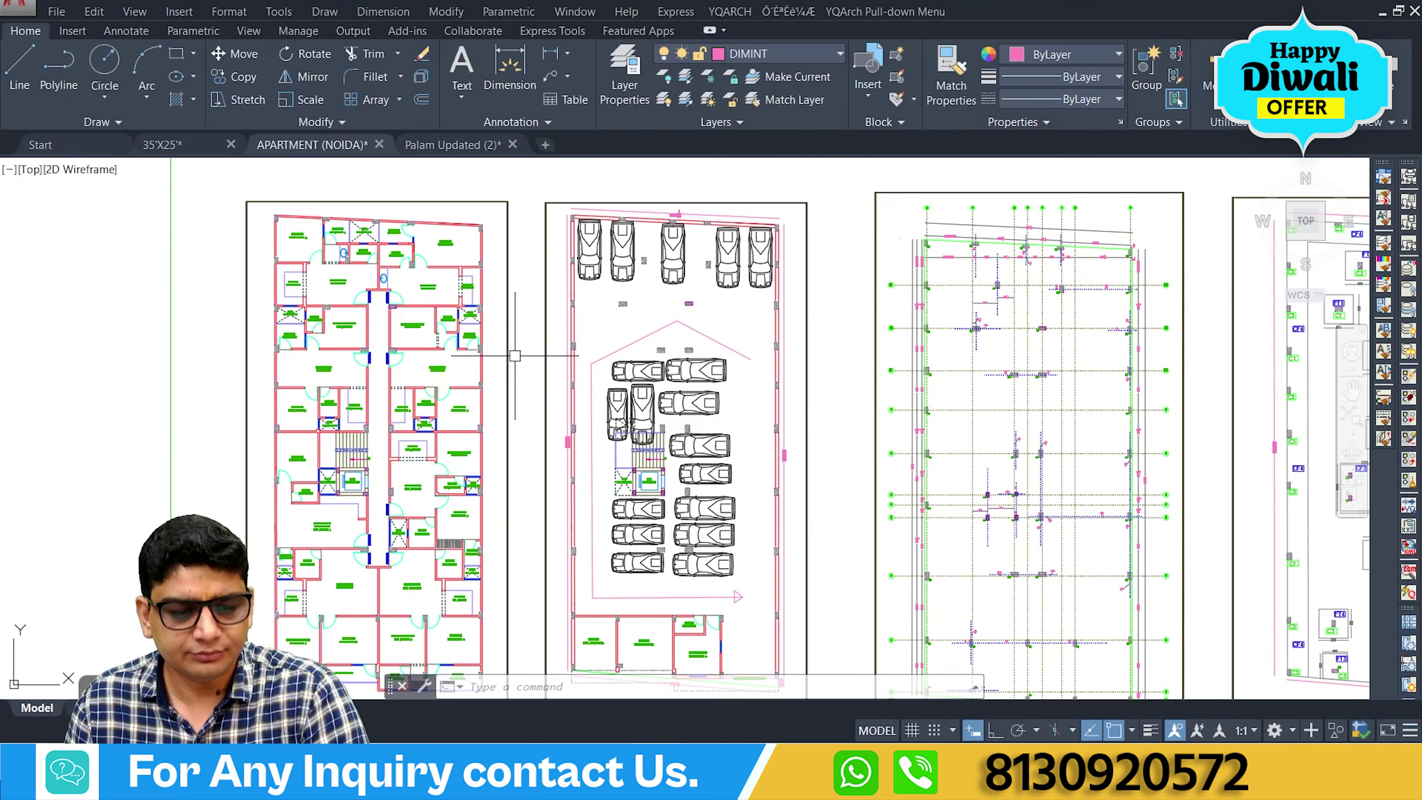
pyautogui.scroll(6, 364, 230)
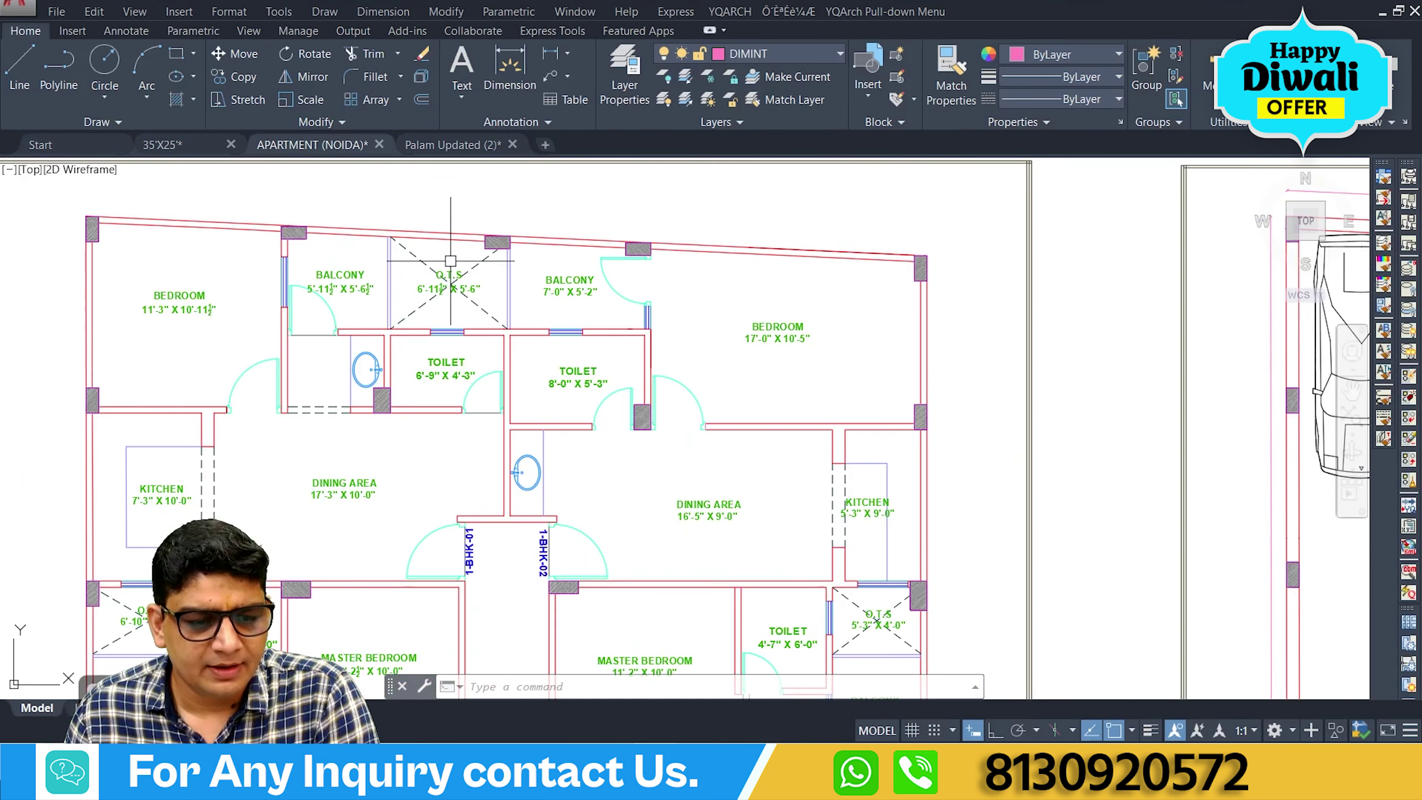
pyautogui.scroll(-10, 458, 268)
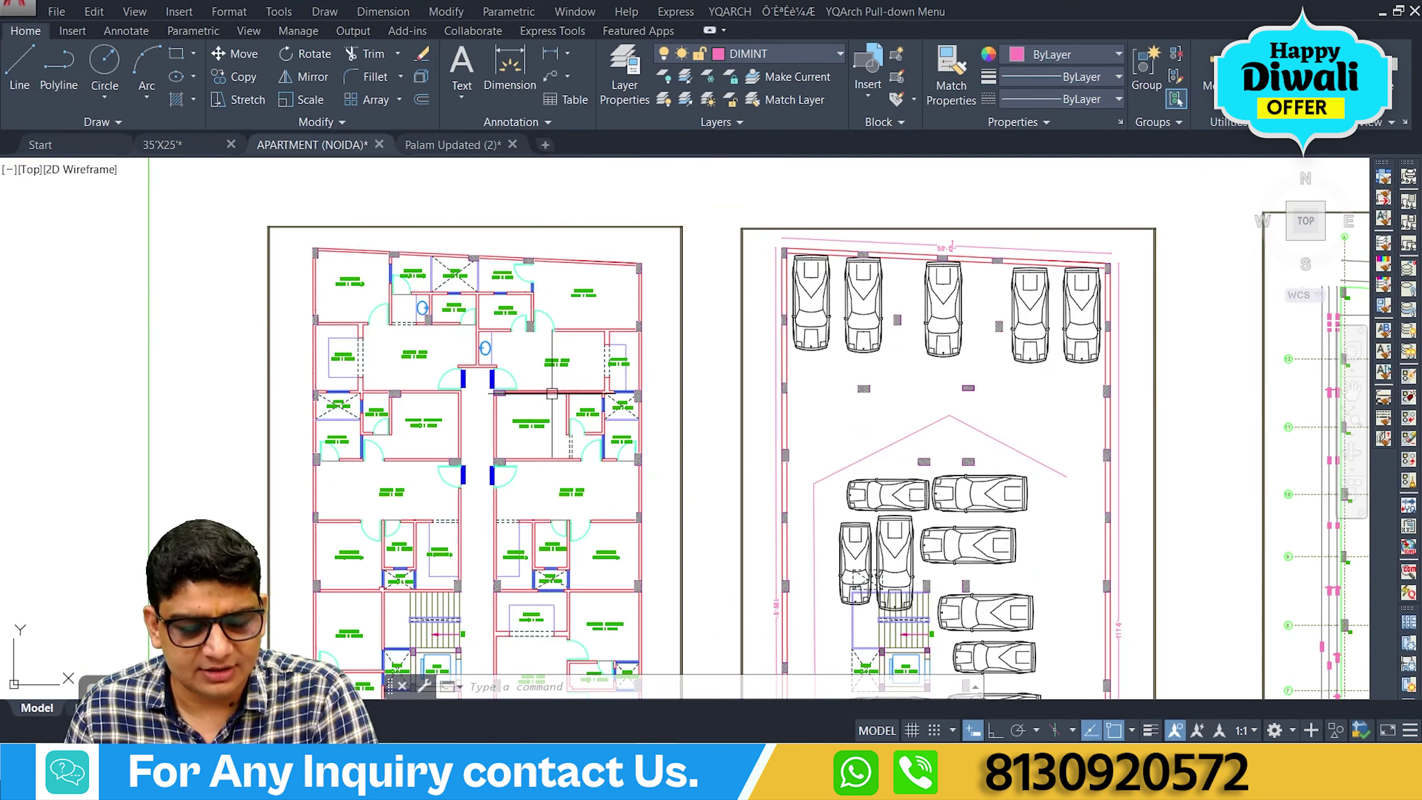
pyautogui.scroll(4, 561, 337)
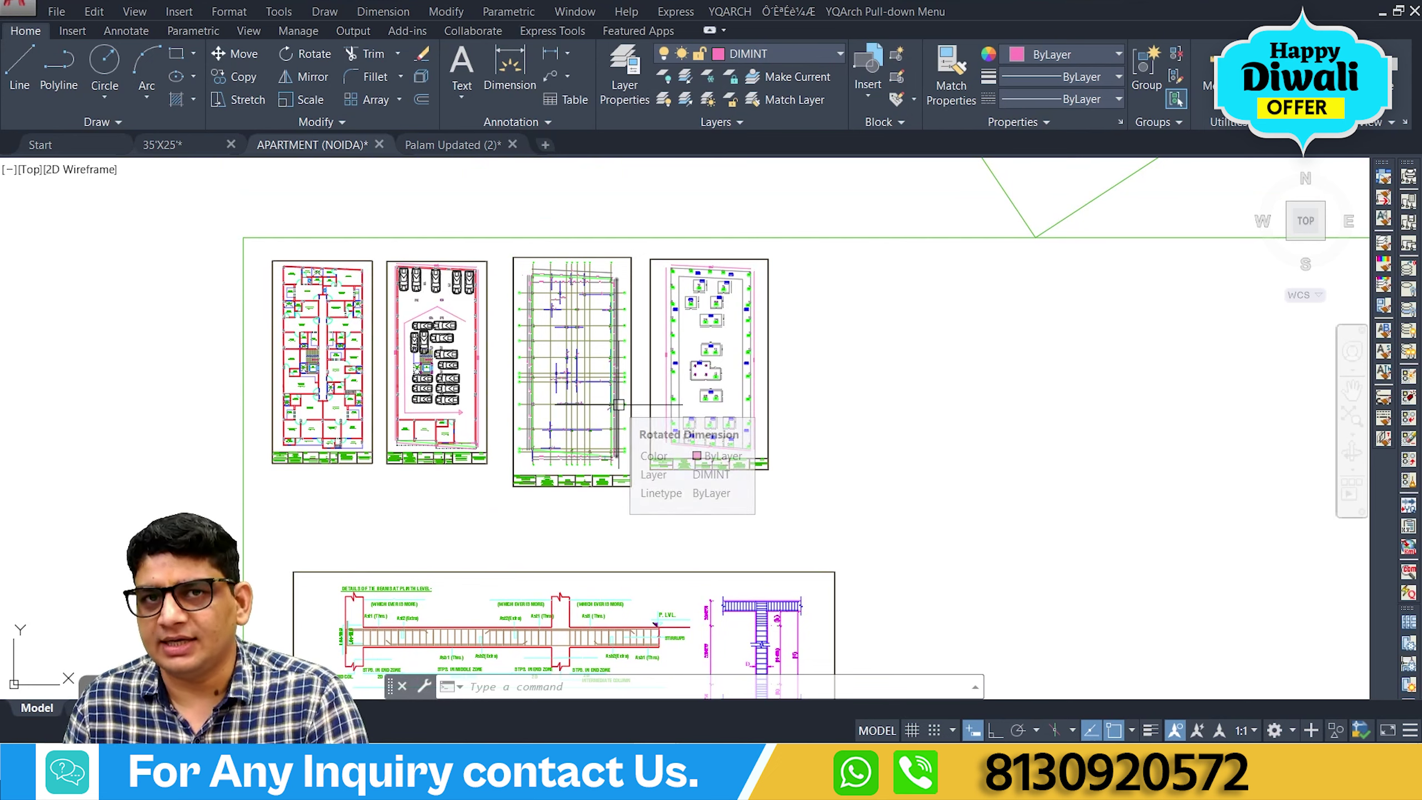
pyautogui.moveTo(418, 295); pyautogui.dragTo(465, 312, button='middle')
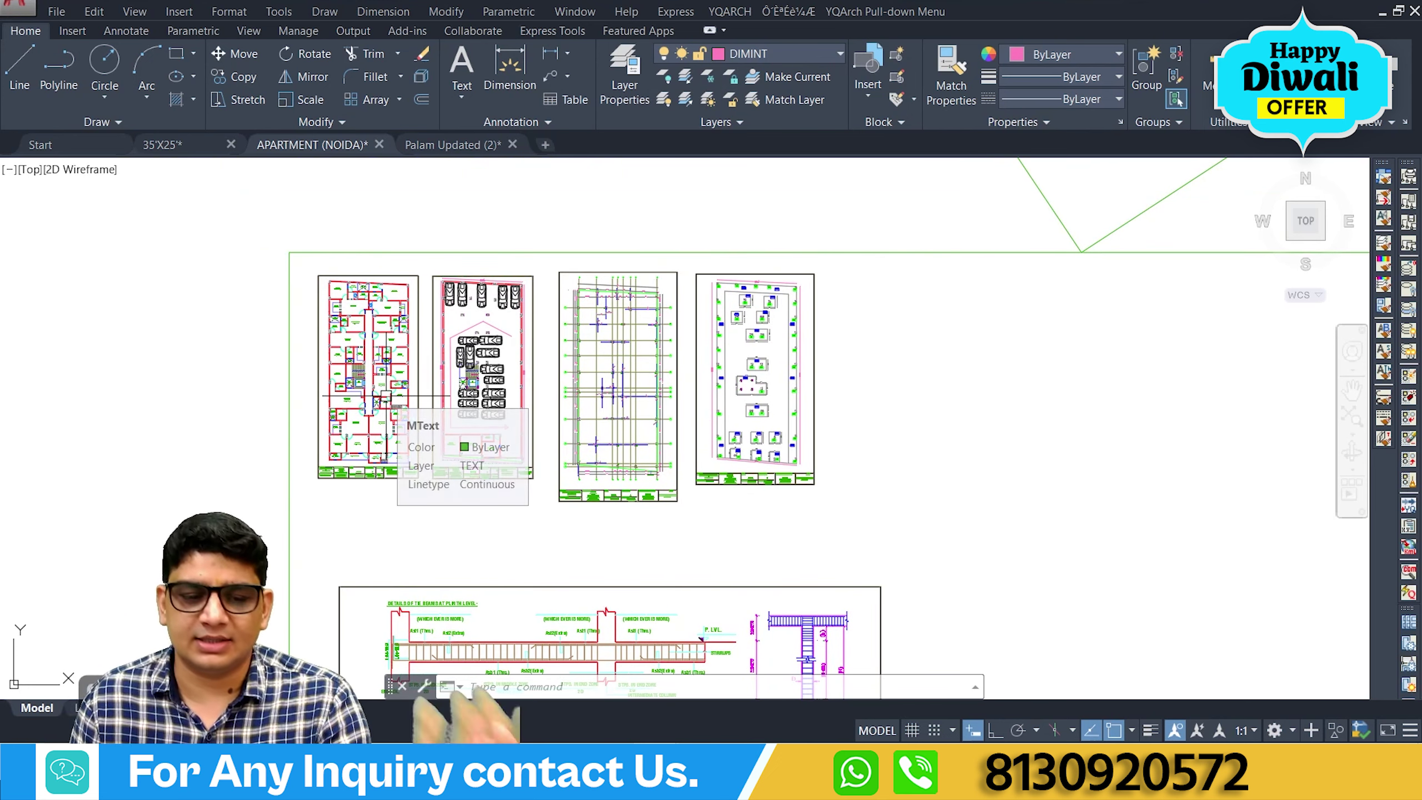
pyautogui.scroll(6, 643, 392)
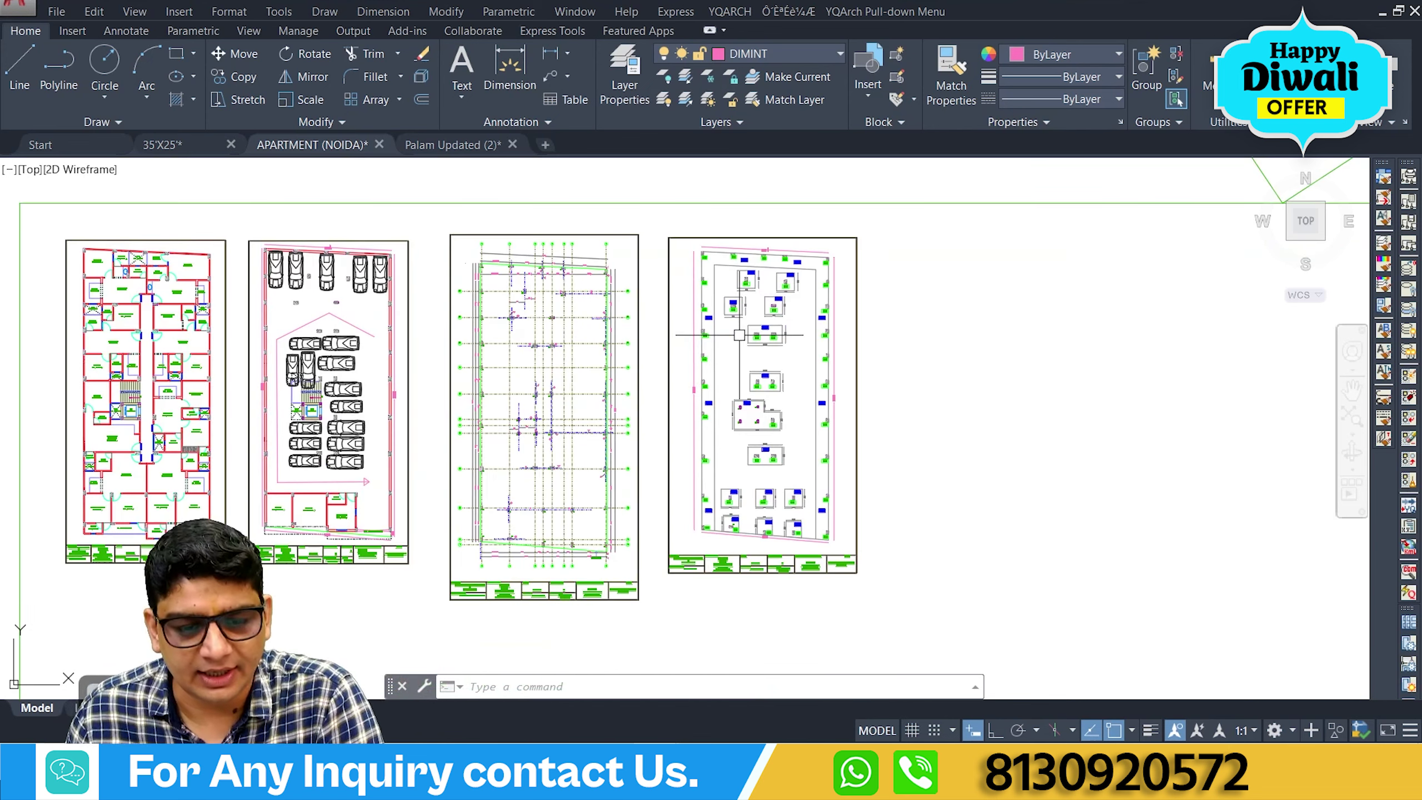
# Examine the columns and gridlines of the centerline plan down to gridlines 1 to 3 at the plot line.
pyautogui.moveTo(591, 447); pyautogui.dragTo(806, 569, button='middle')
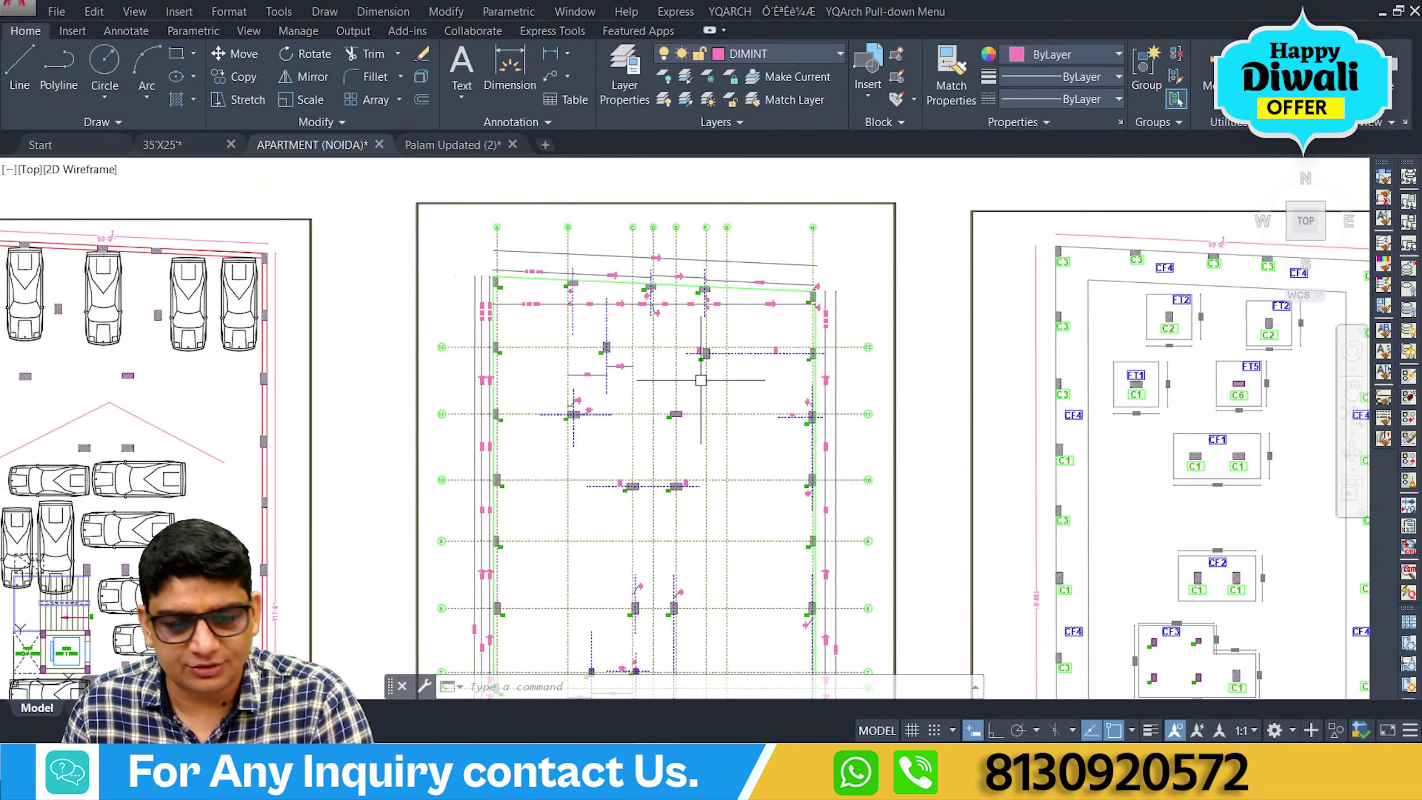
pyautogui.scroll(-5, 663, 351)
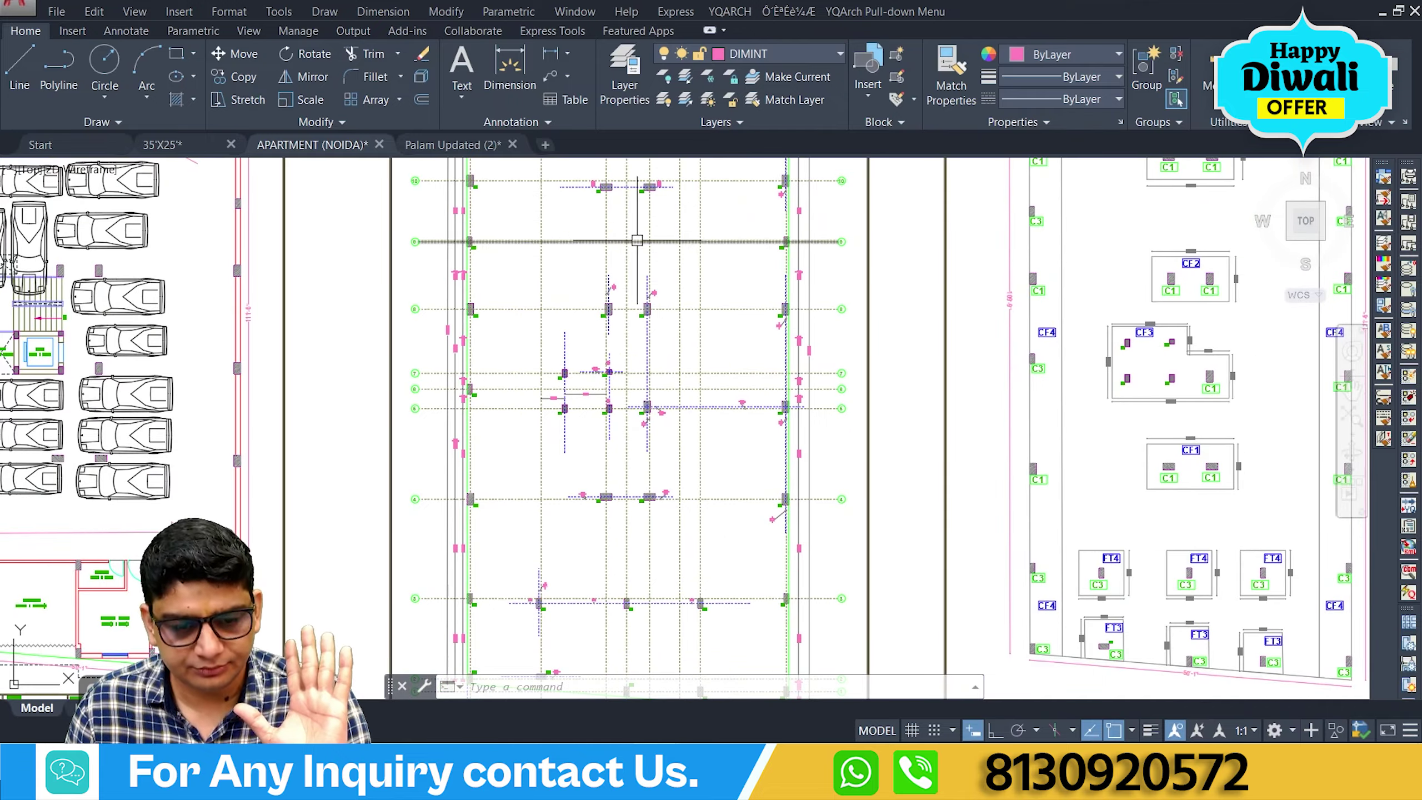
pyautogui.scroll(8, 678, 500)
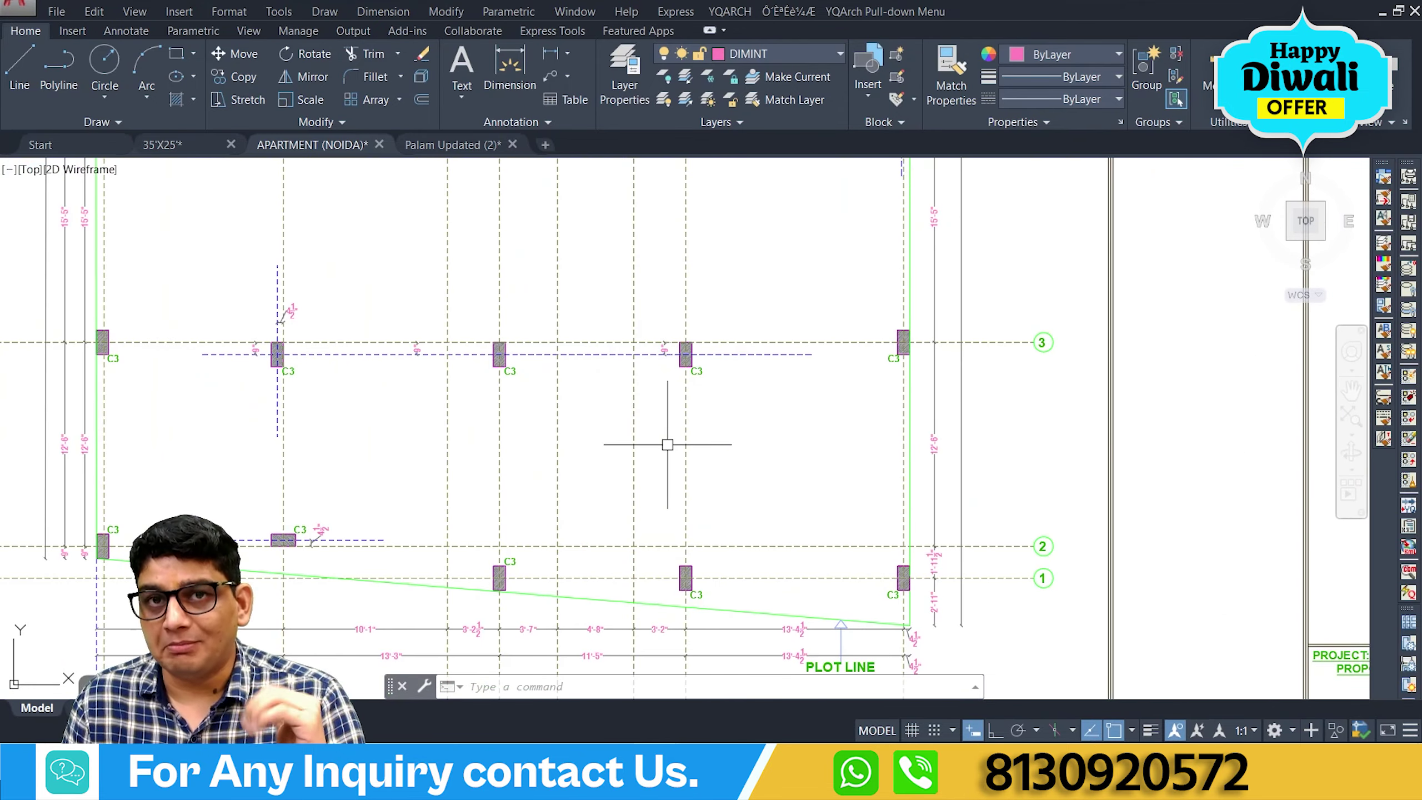
pyautogui.scroll(-1, 678, 496)
pyautogui.scroll(-2, 641, 388)
pyautogui.scroll(-3, 637, 345)
pyautogui.scroll(-2, 649, 330)
# Examine the column offsets around gridlines 9 to 12 in the centerline plan.
pyautogui.moveTo(670, 312); pyautogui.dragTo(669, 342, button='middle')
pyautogui.scroll(5, 669, 343)
pyautogui.scroll(2, 676, 400)
pyautogui.moveTo(677, 400); pyautogui.dragTo(679, 518, button='middle')
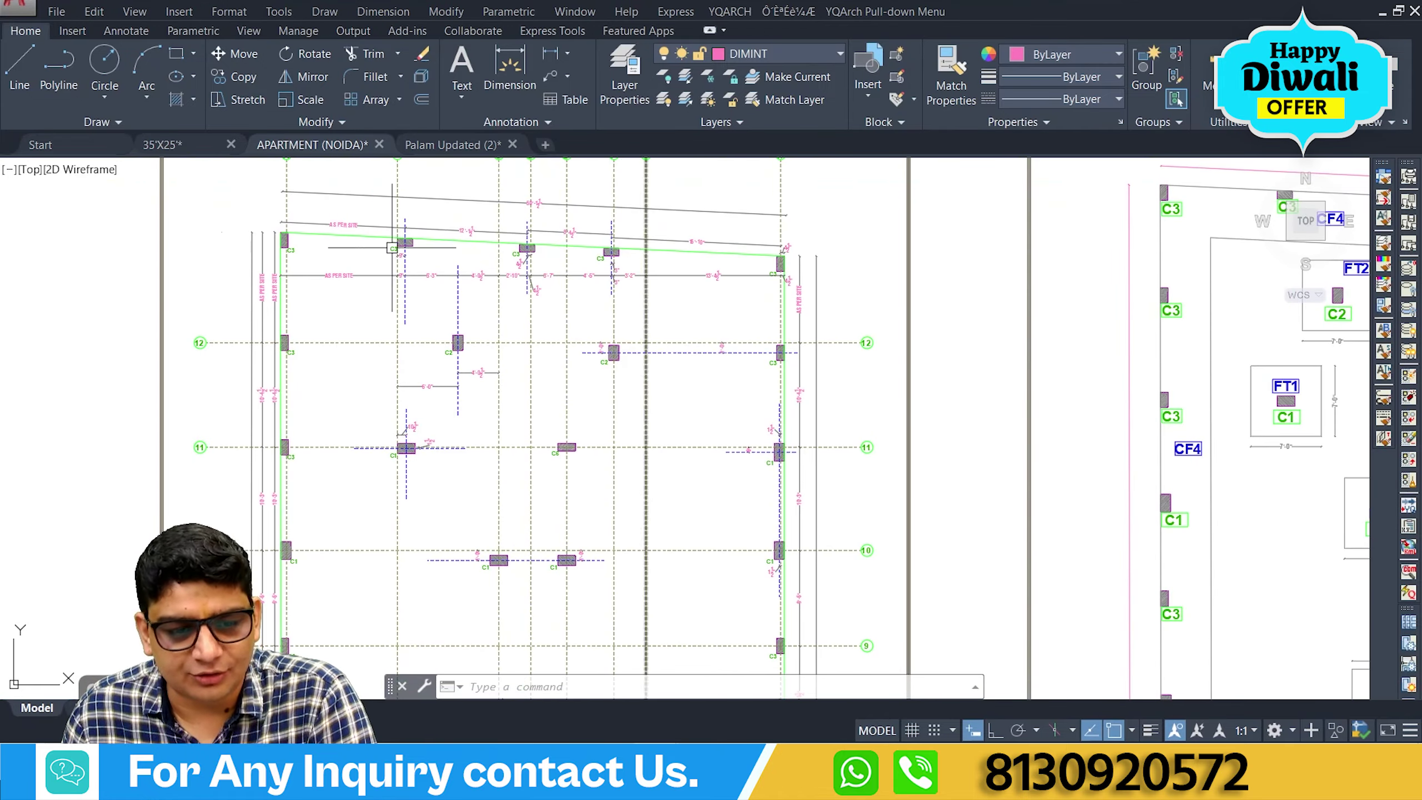
pyautogui.scroll(-3, 448, 294)
pyautogui.scroll(2, 576, 244)
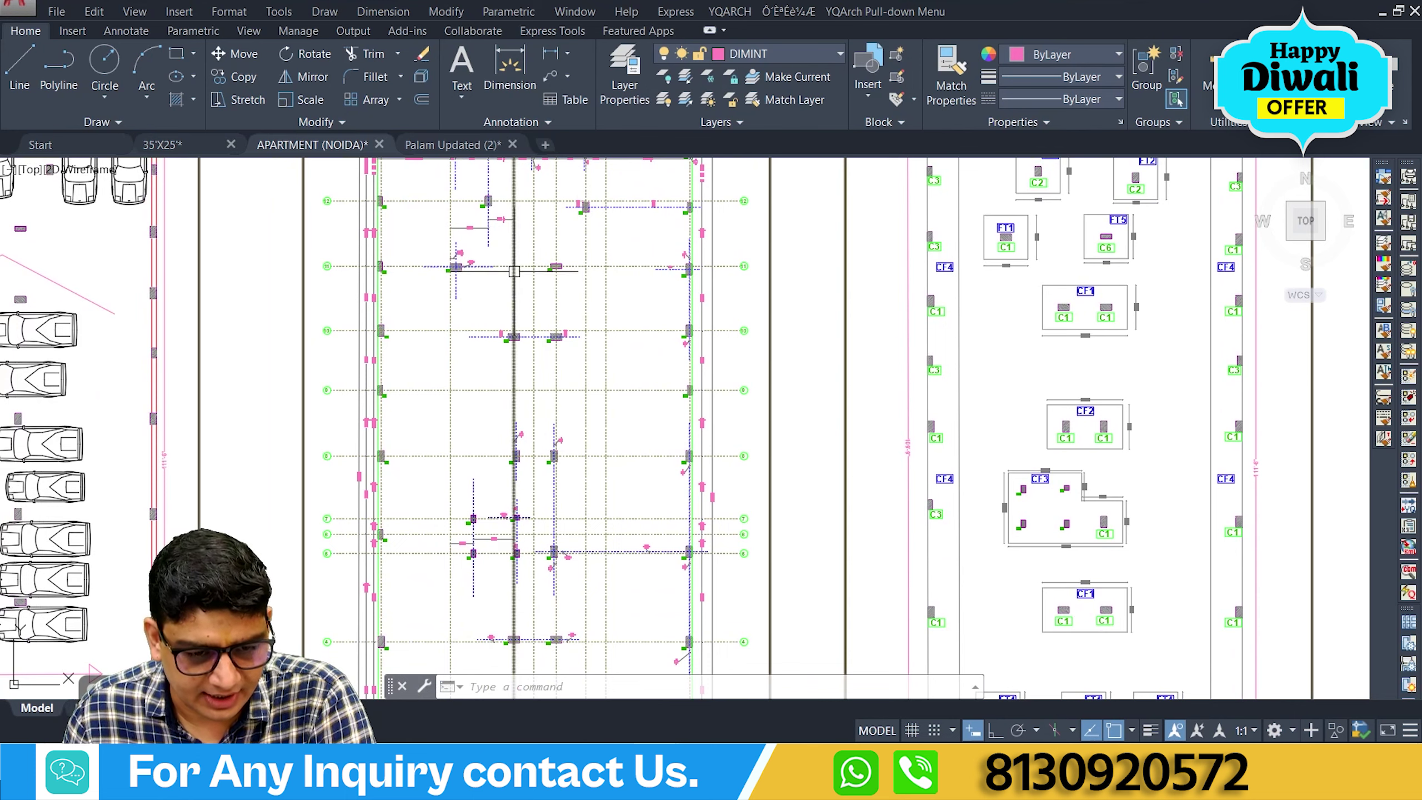
# Compare the column rows of the centerline plan with the footings in the adjacent footing plan, down to the plot line.
pyautogui.moveTo(495, 262); pyautogui.dragTo(366, 407, button='middle')
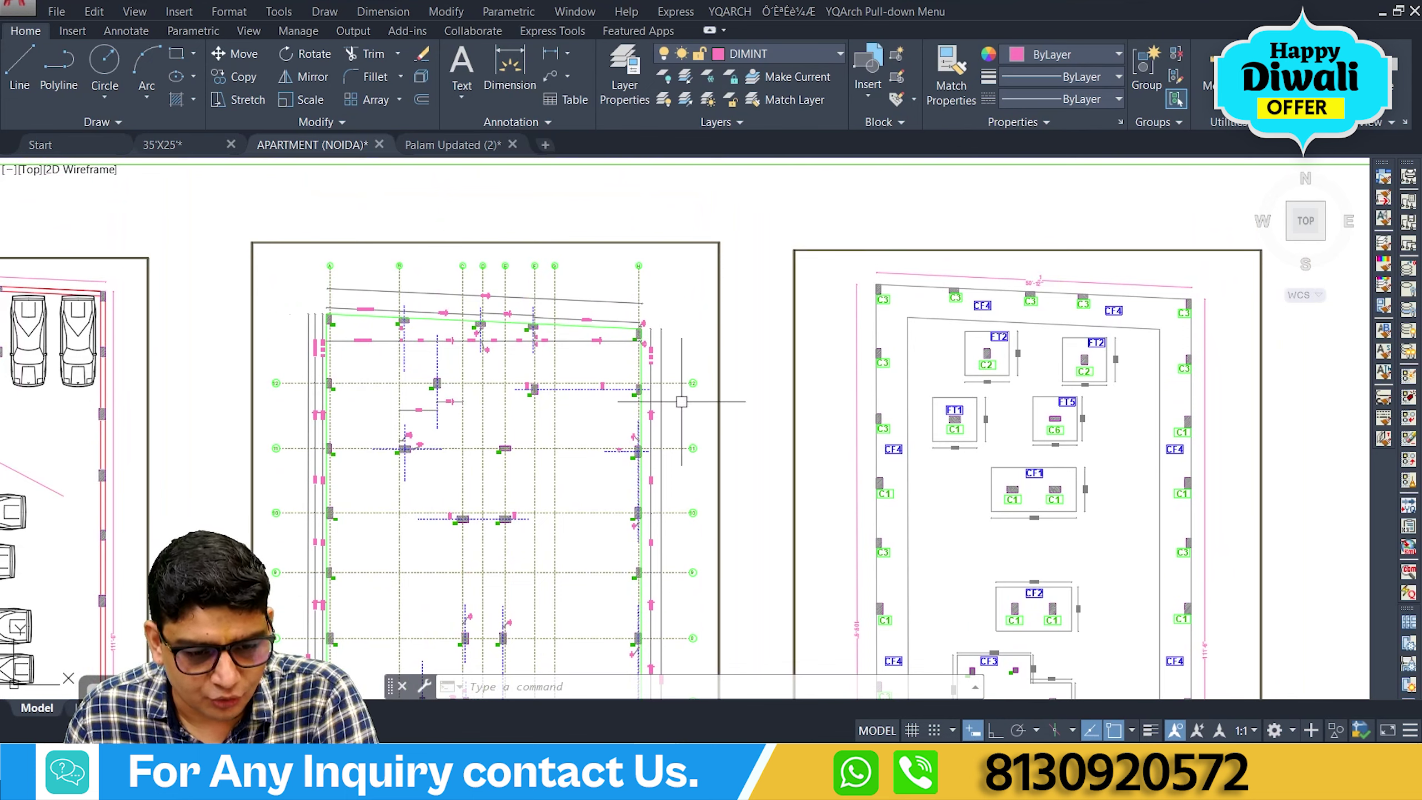
pyautogui.moveTo(568, 477); pyautogui.dragTo(579, 361, button='middle')
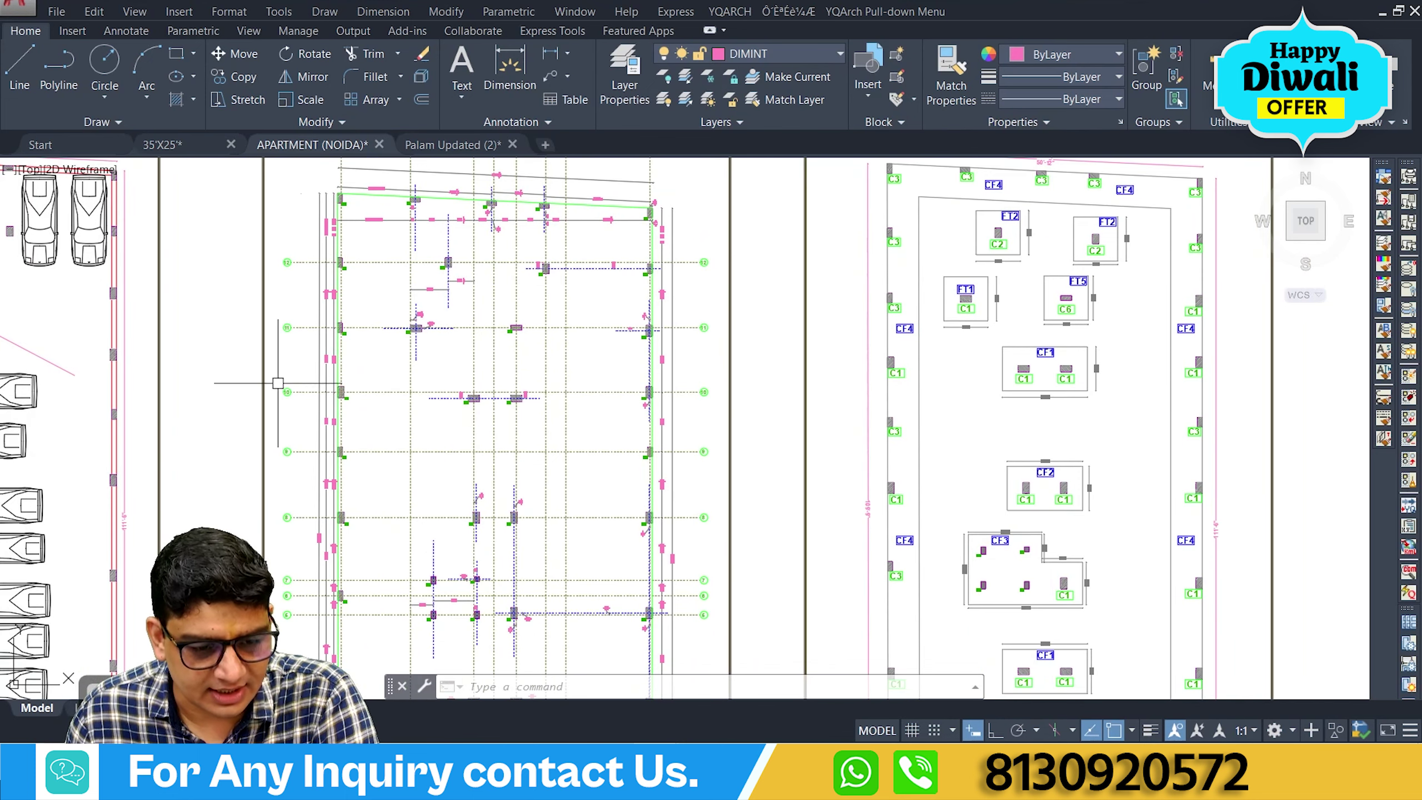
pyautogui.moveTo(573, 417); pyautogui.dragTo(581, 302, button='middle')
pyautogui.moveTo(593, 448); pyautogui.dragTo(650, 315, button='middle')
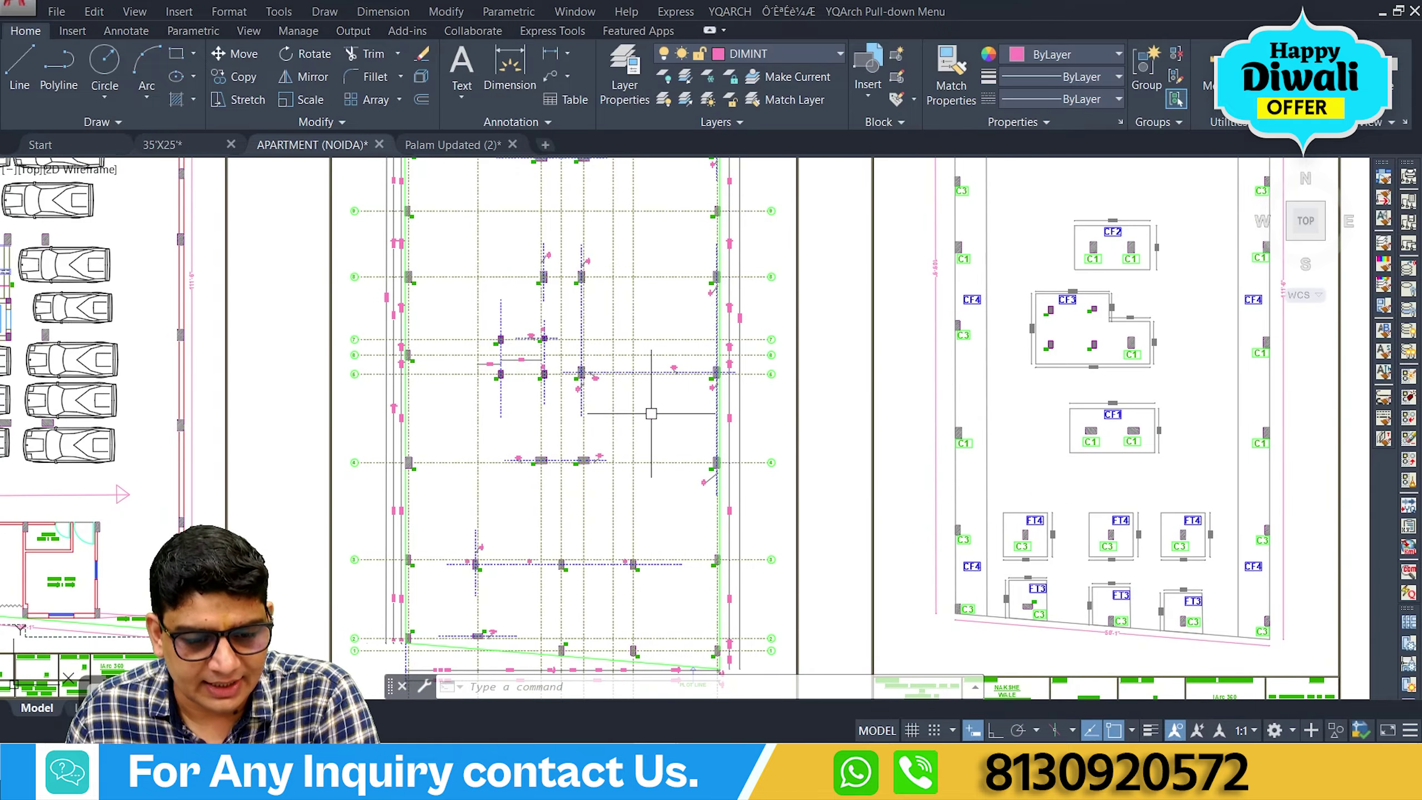
pyautogui.moveTo(345, 504); pyautogui.dragTo(359, 431, button='middle')
pyautogui.moveTo(693, 477); pyautogui.dragTo(685, 404, button='middle')
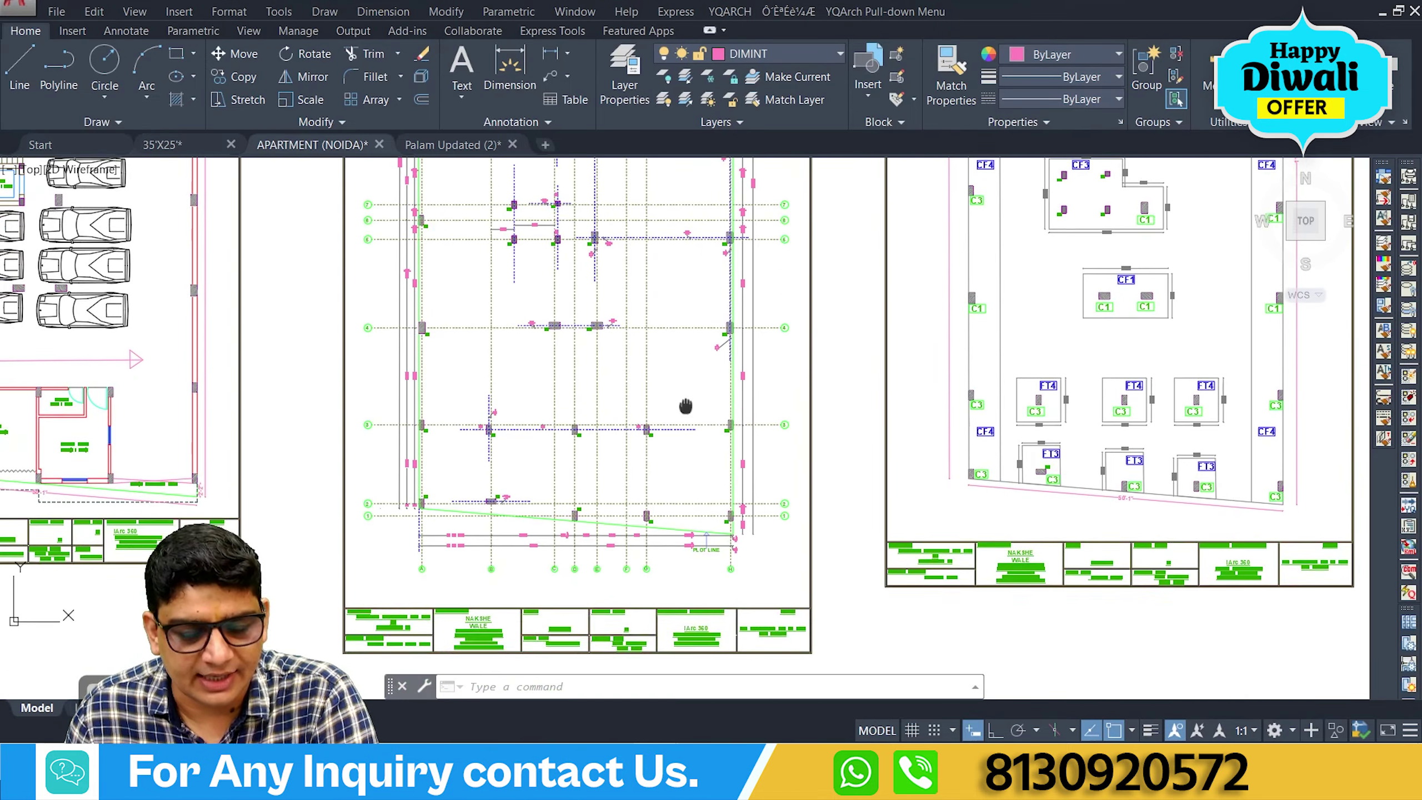
pyautogui.scroll(2, 671, 424)
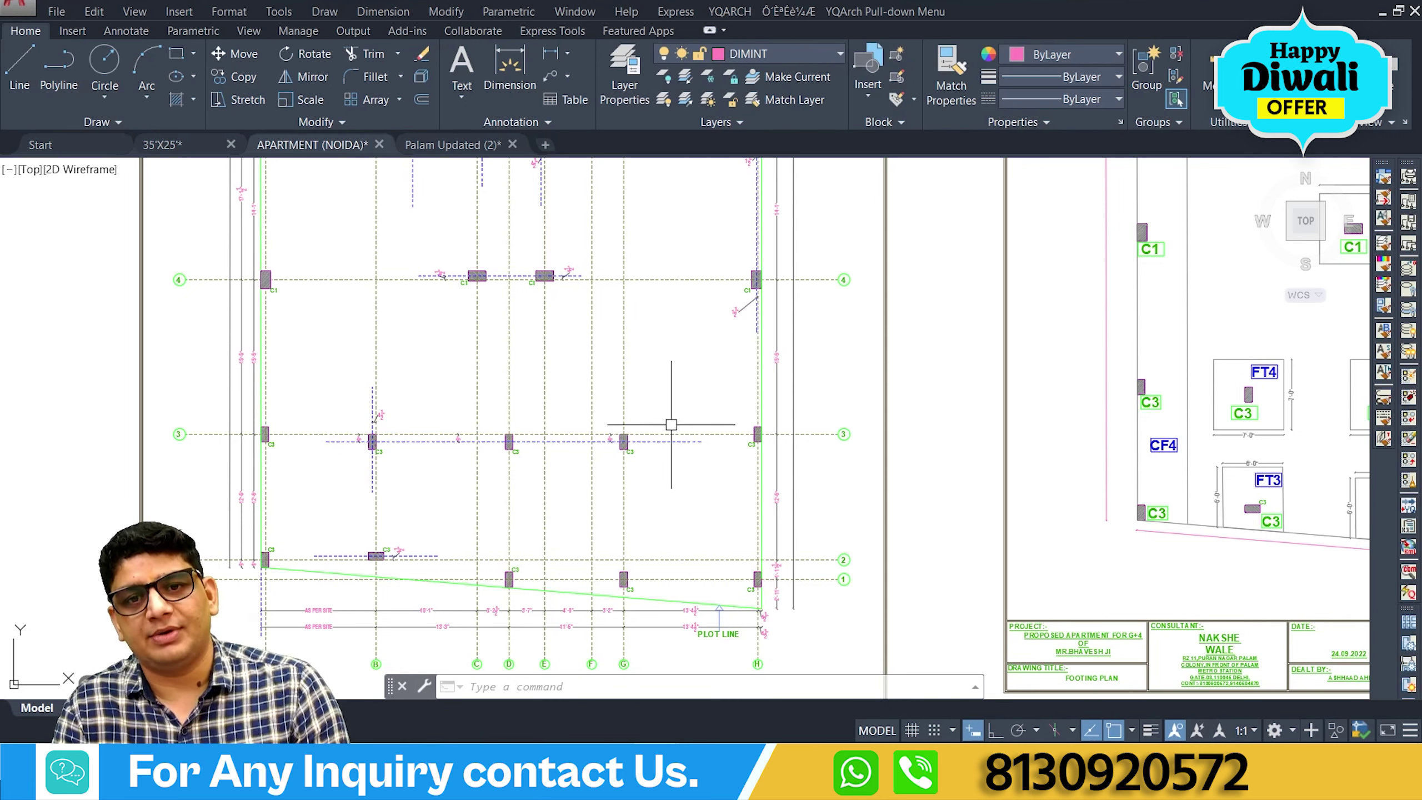
# Examine the C1 and C3 columns along gridlines 8, 9 and 10 of the centerline plan.
pyautogui.moveTo(448, 438); pyautogui.dragTo(501, 452, button='middle')
pyautogui.scroll(3, 485, 289)
pyautogui.moveTo(486, 289); pyautogui.dragTo(517, 612, button='middle')
pyautogui.scroll(-3, 498, 514)
pyautogui.moveTo(498, 514)
pyautogui.mouseDown(button='middle')
pyautogui.moveTo(597, 491)
pyautogui.moveTo(507, 384)
pyautogui.moveTo(596, 422)
pyautogui.mouseUp(button='middle')
pyautogui.scroll(2, 564, 470)
pyautogui.click(293, 225)
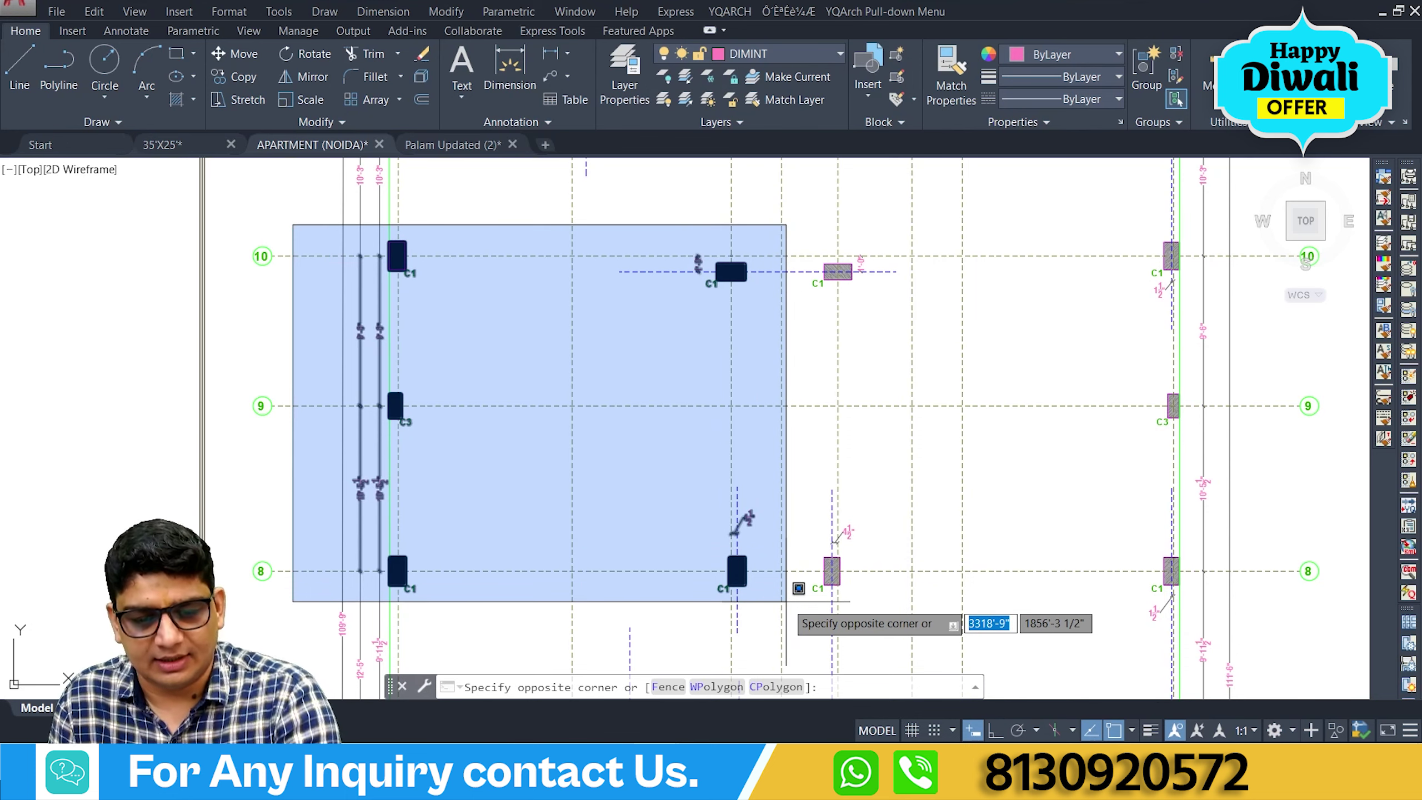
pyautogui.press('Escape')
pyautogui.moveTo(898, 387); pyautogui.dragTo(768, 381, button='middle')
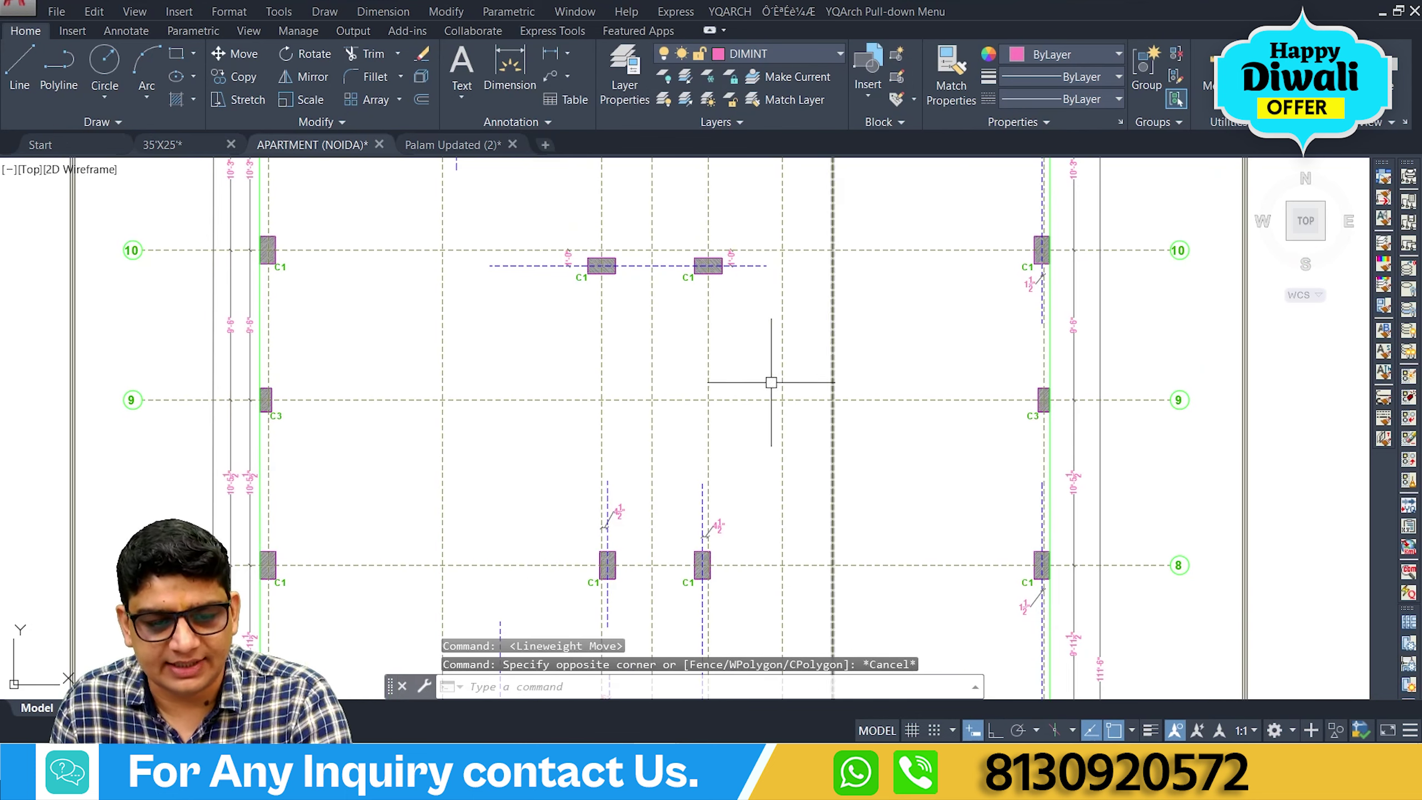
# Highlight the vertical centerline running between the two middle C1 columns on gridline 10.
pyautogui.click(652, 237)
pyautogui.click(674, 218)
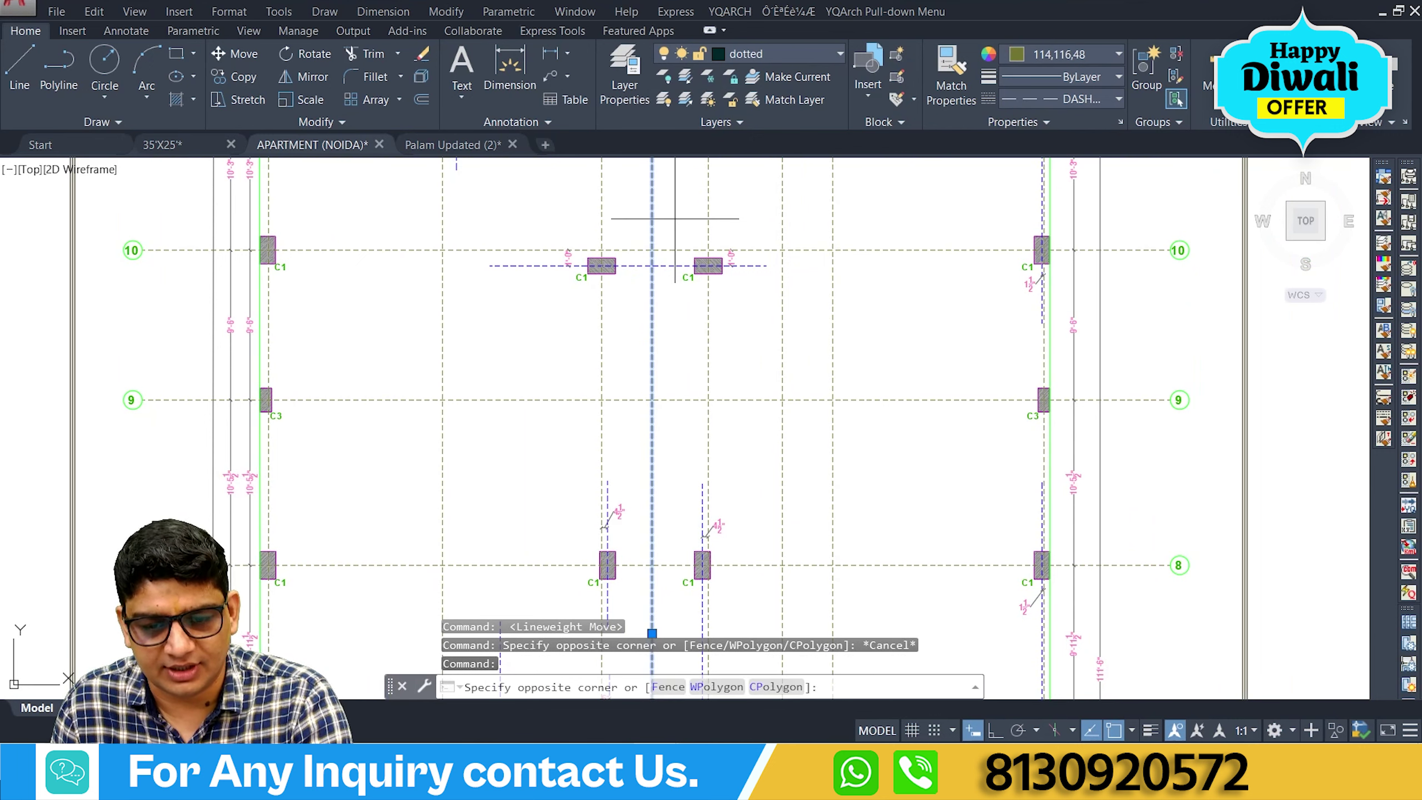
pyautogui.press('Escape')
pyautogui.moveTo(822, 463); pyautogui.dragTo(871, 477, button='middle')
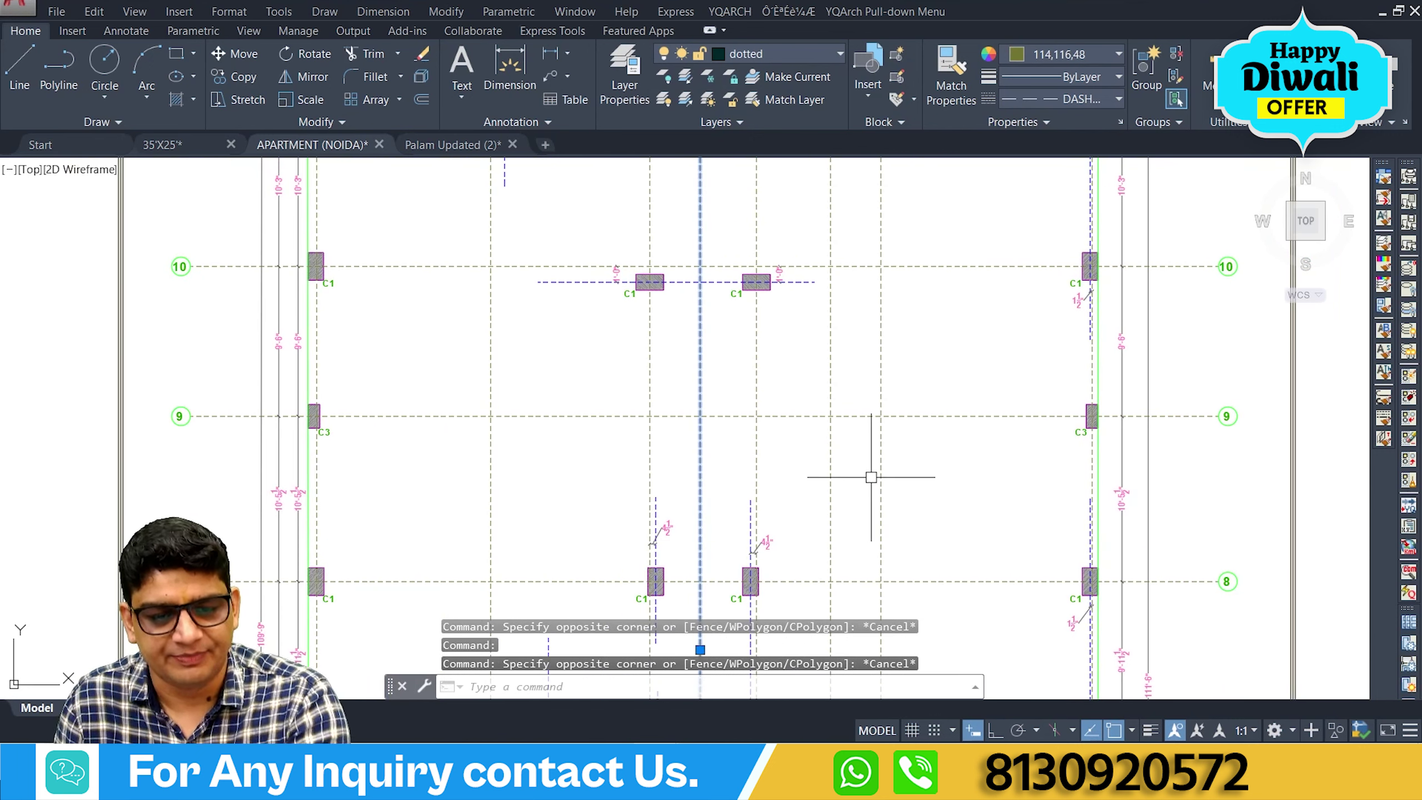
pyautogui.write('l')
pyautogui.press('Return')
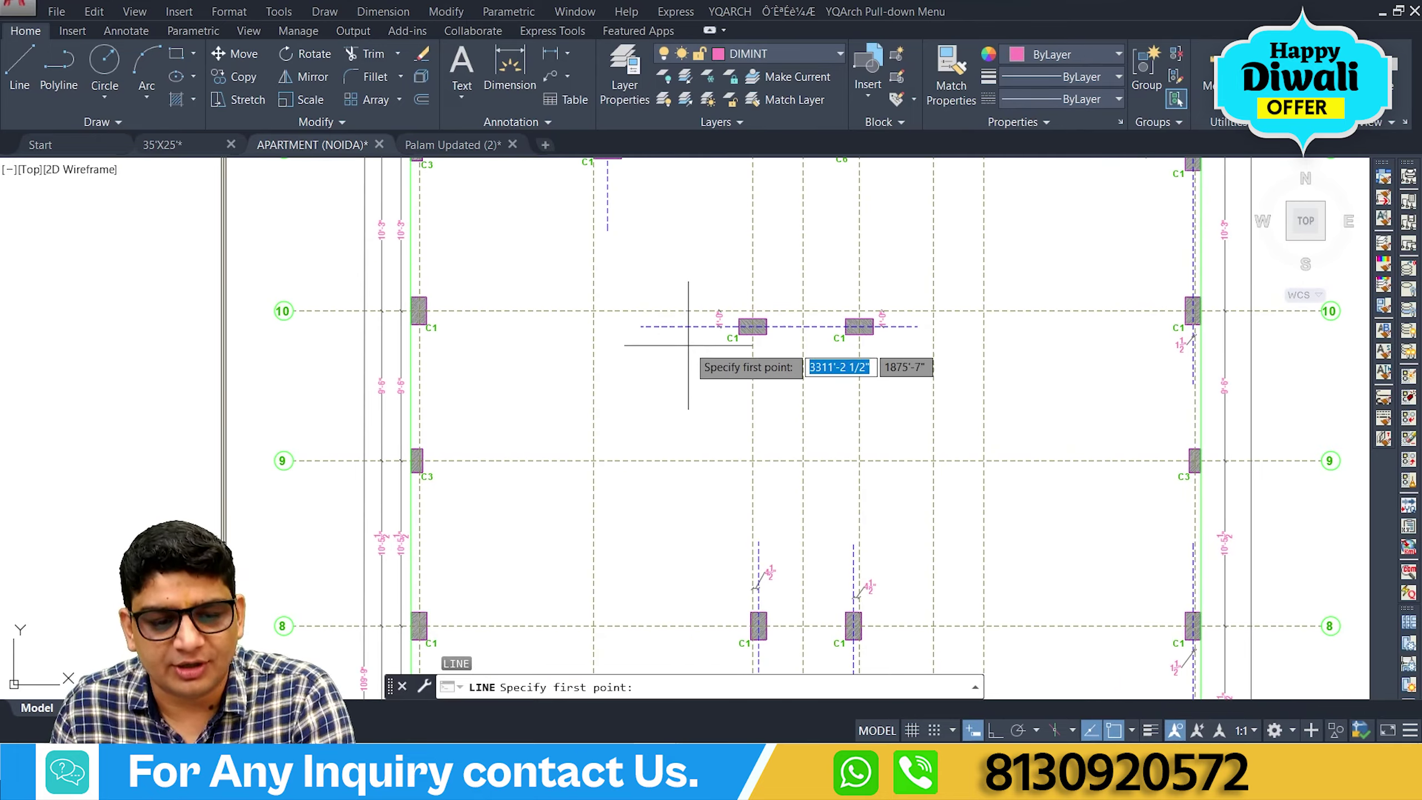
pyautogui.scroll(2, 689, 318)
pyautogui.scroll(3, 753, 337)
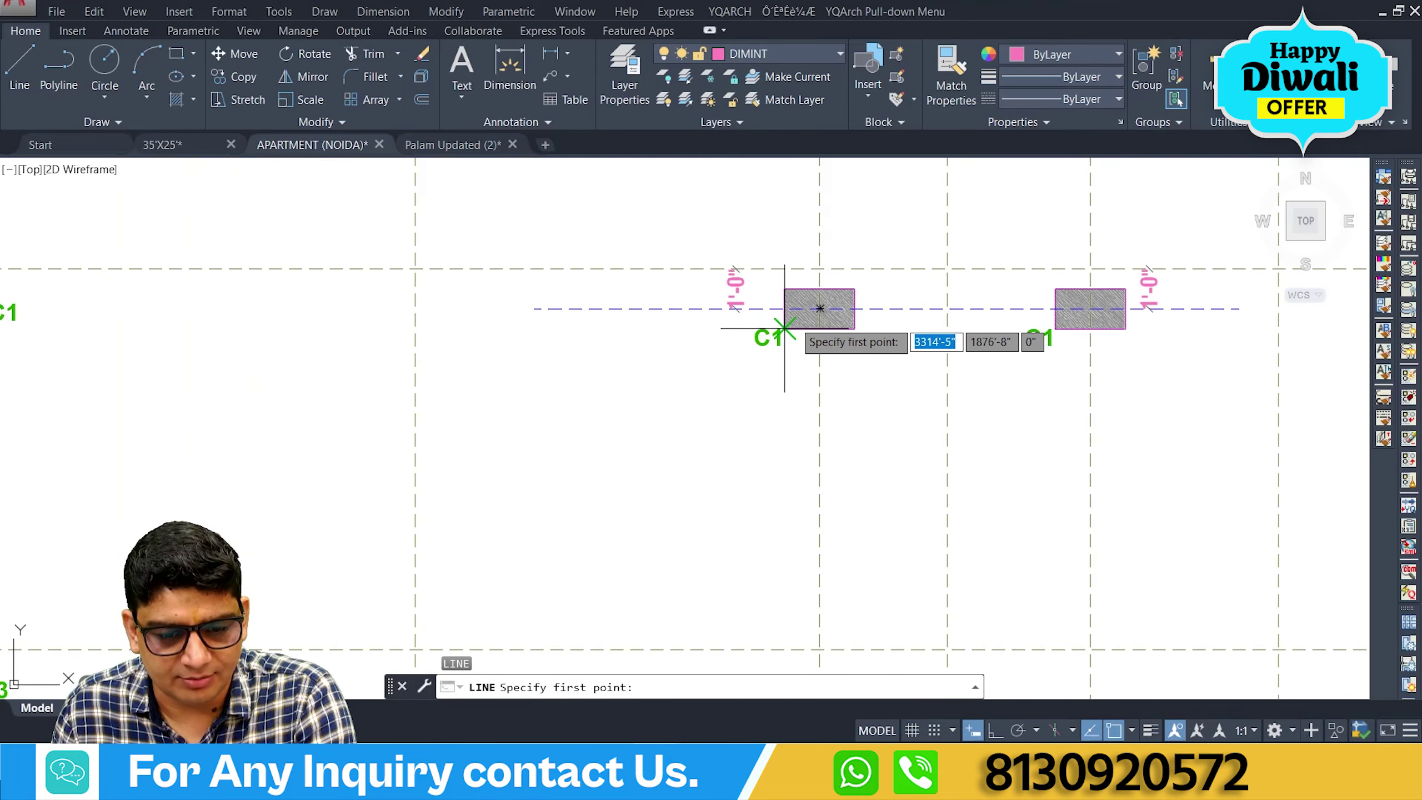
pyautogui.click(797, 320)
pyautogui.scroll(-5, 797, 320)
pyautogui.moveTo(571, 398); pyautogui.dragTo(749, 392, button='middle')
pyautogui.scroll(4, 550, 418)
pyautogui.moveTo(518, 375); pyautogui.dragTo(394, 445, button='middle')
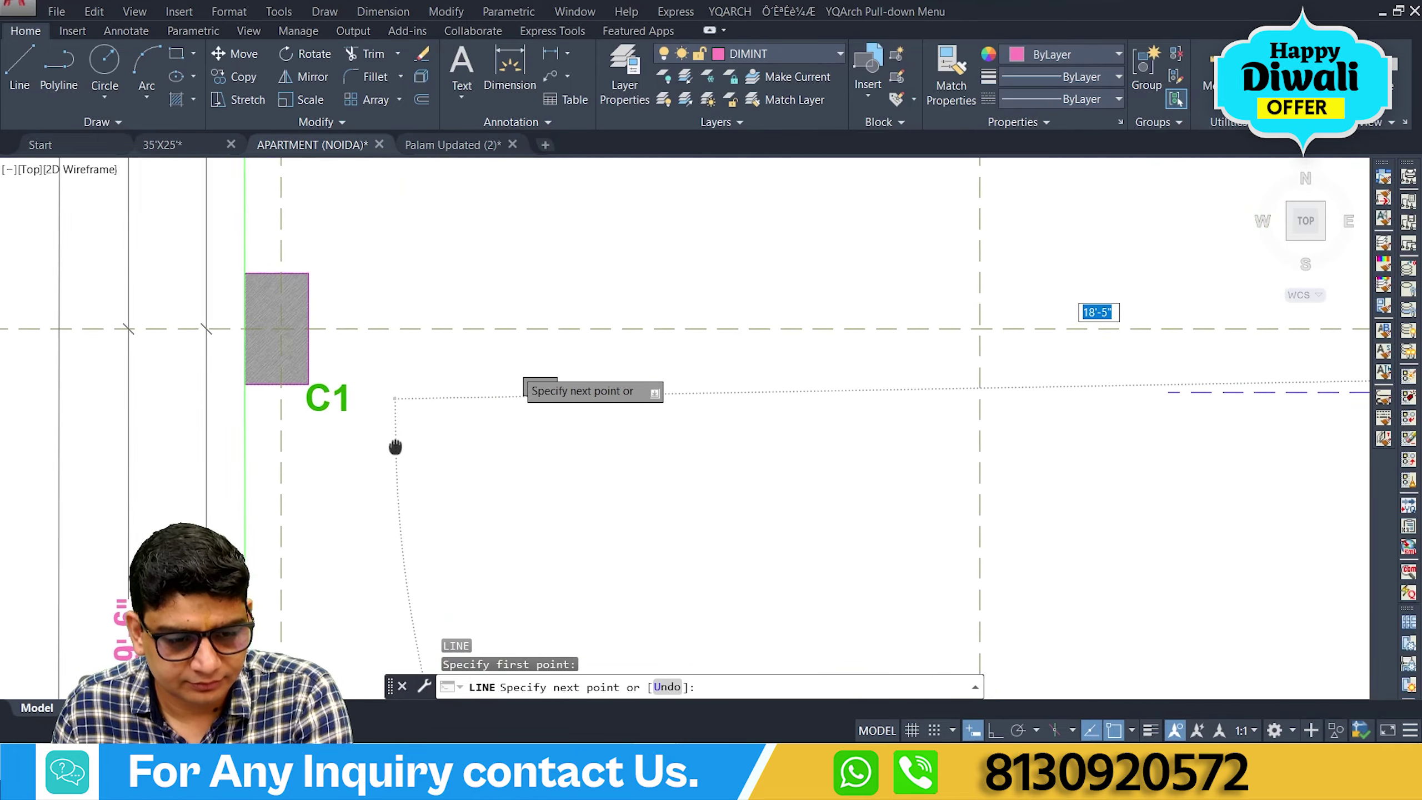
pyautogui.press('Escape')
# Draw horizontal construction lines along the top and bottom edges of the two middle C1 columns at gridline 10.
pyautogui.scroll(-2, 419, 445)
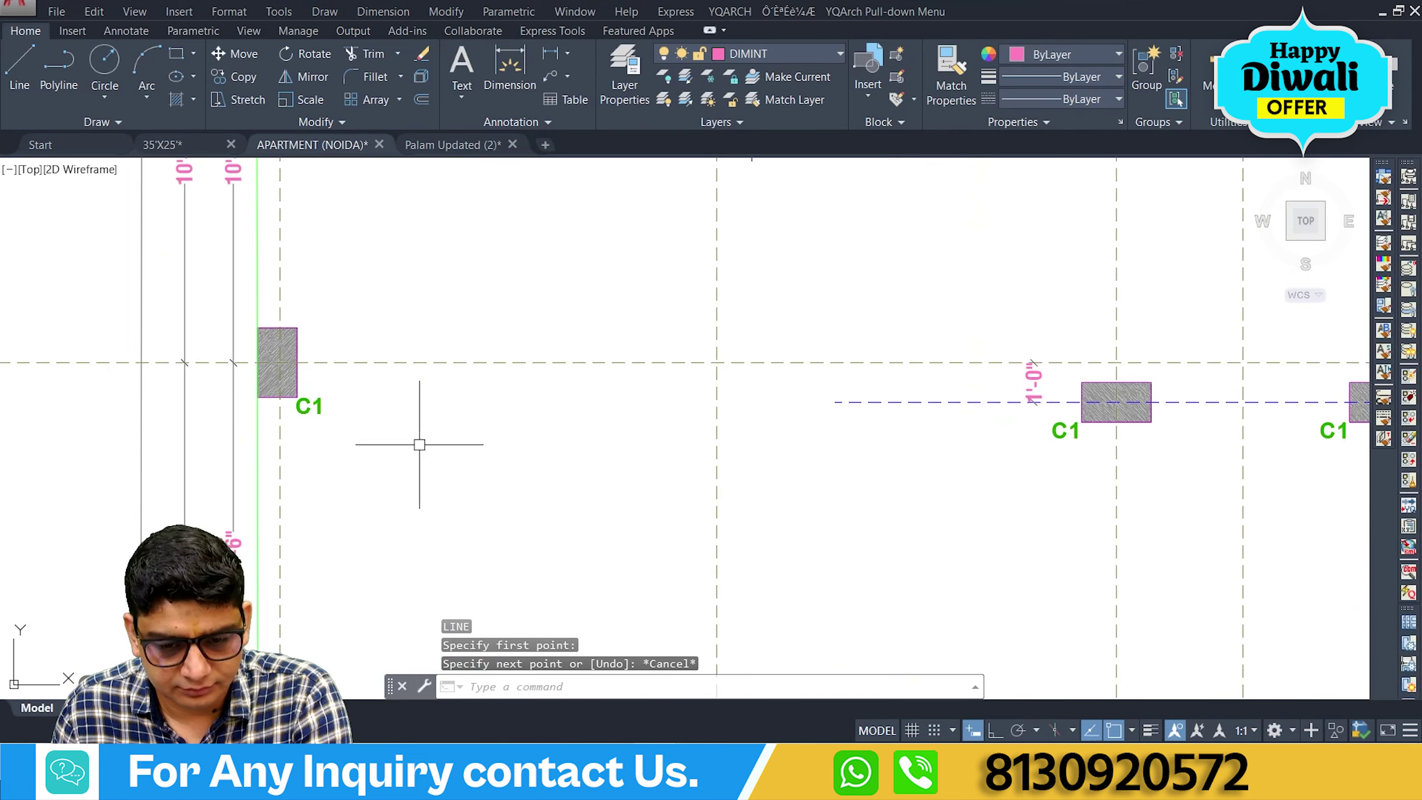
pyautogui.moveTo(418, 445); pyautogui.dragTo(355, 492, button='middle')
pyautogui.write('xl')
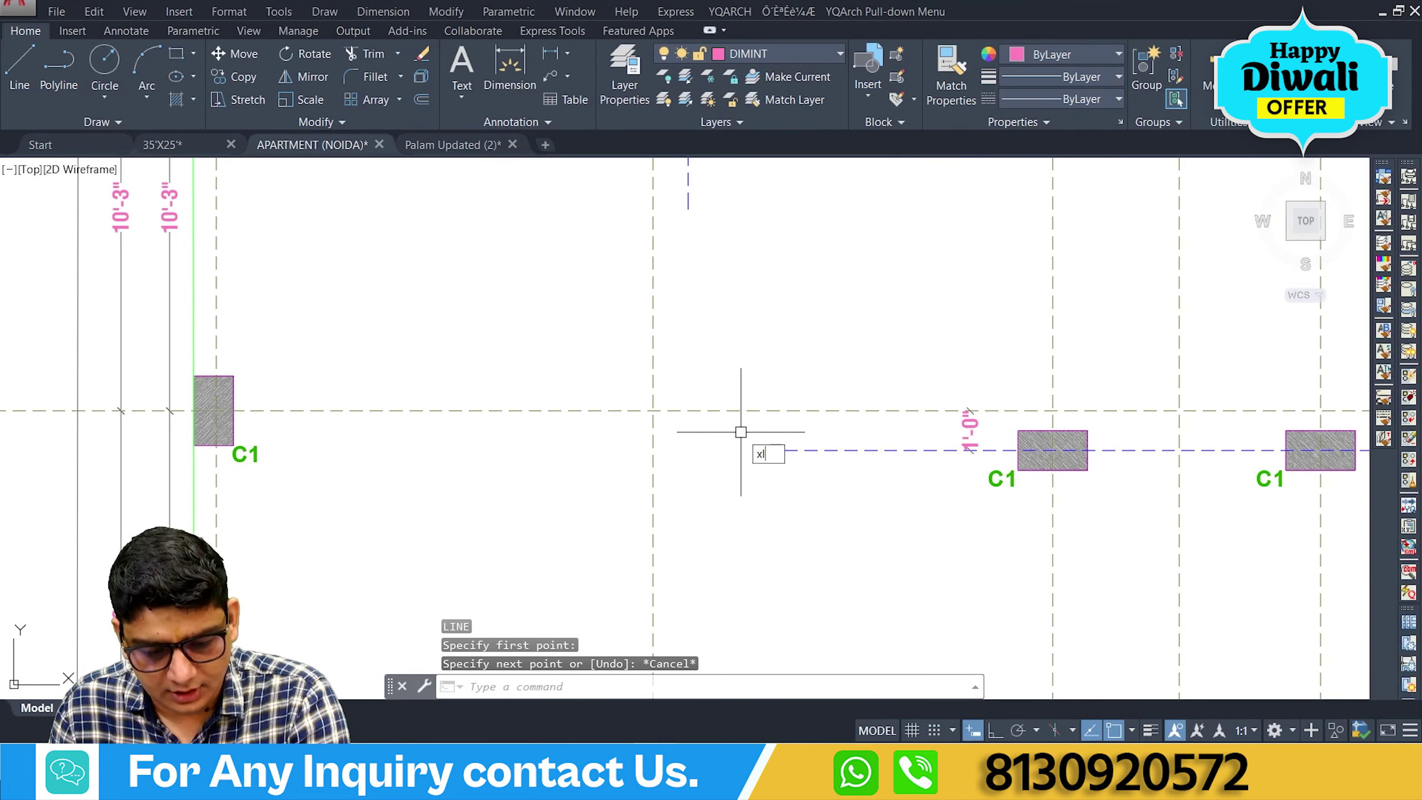
pyautogui.press('Return')
pyautogui.write('h')
pyautogui.press('Return')
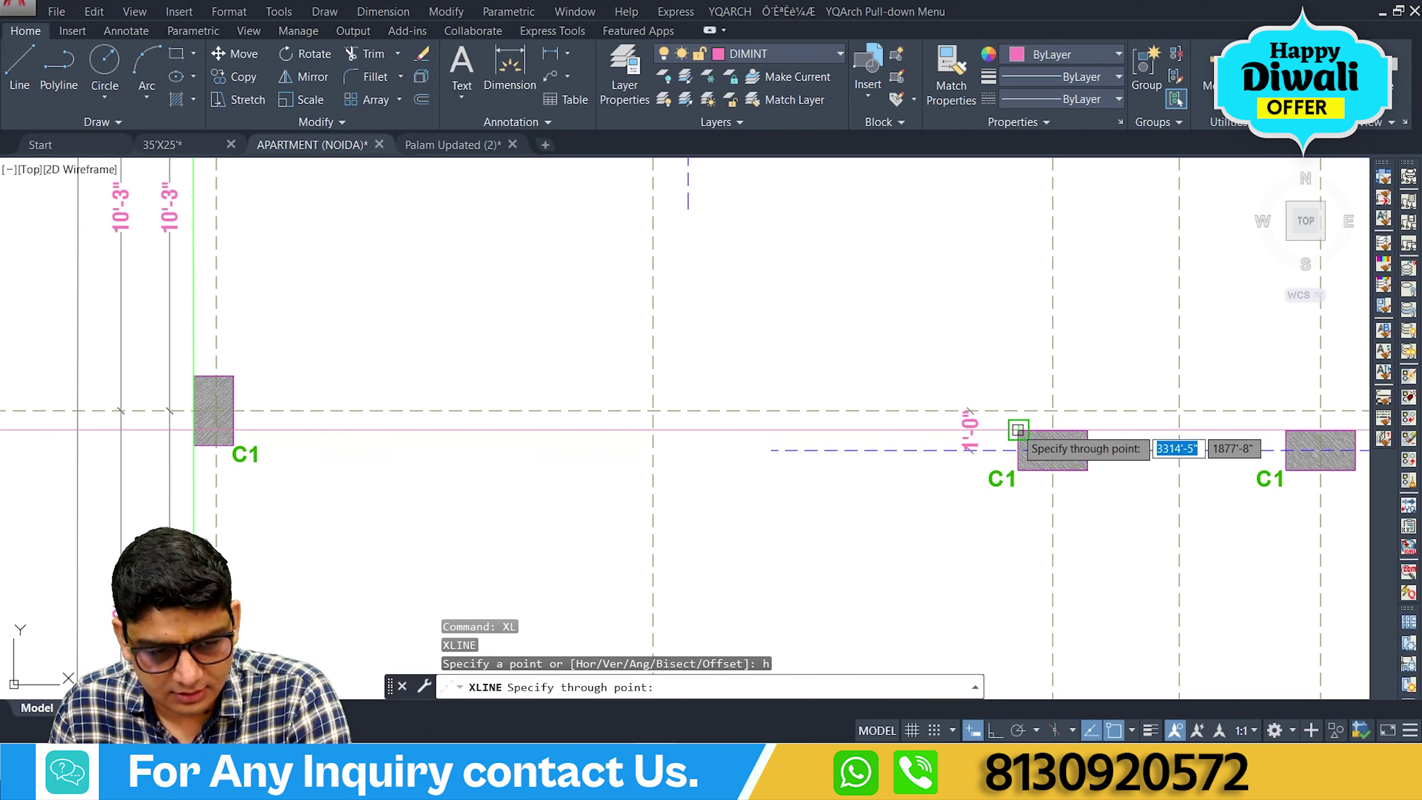
pyautogui.click(1017, 429)
pyautogui.scroll(-3, 549, 475)
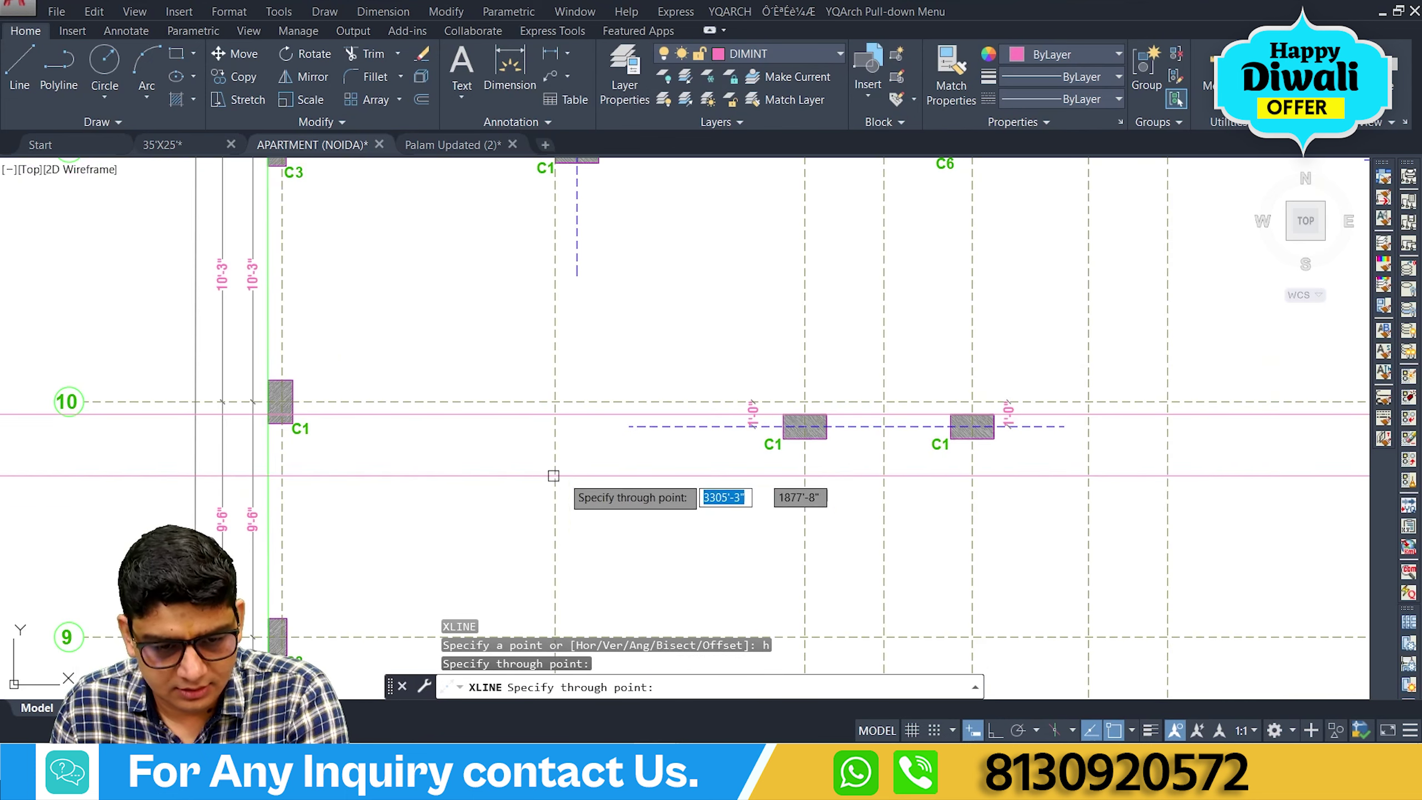
pyautogui.moveTo(613, 491); pyautogui.dragTo(656, 470, button='middle')
pyautogui.click(848, 404)
# Draw a horizontal construction line along the bottom edge of the middle C1 columns on gridline 8.
pyautogui.moveTo(628, 495); pyautogui.dragTo(607, 279, button='middle')
pyautogui.scroll(-2, 581, 409)
pyautogui.scroll(2, 649, 564)
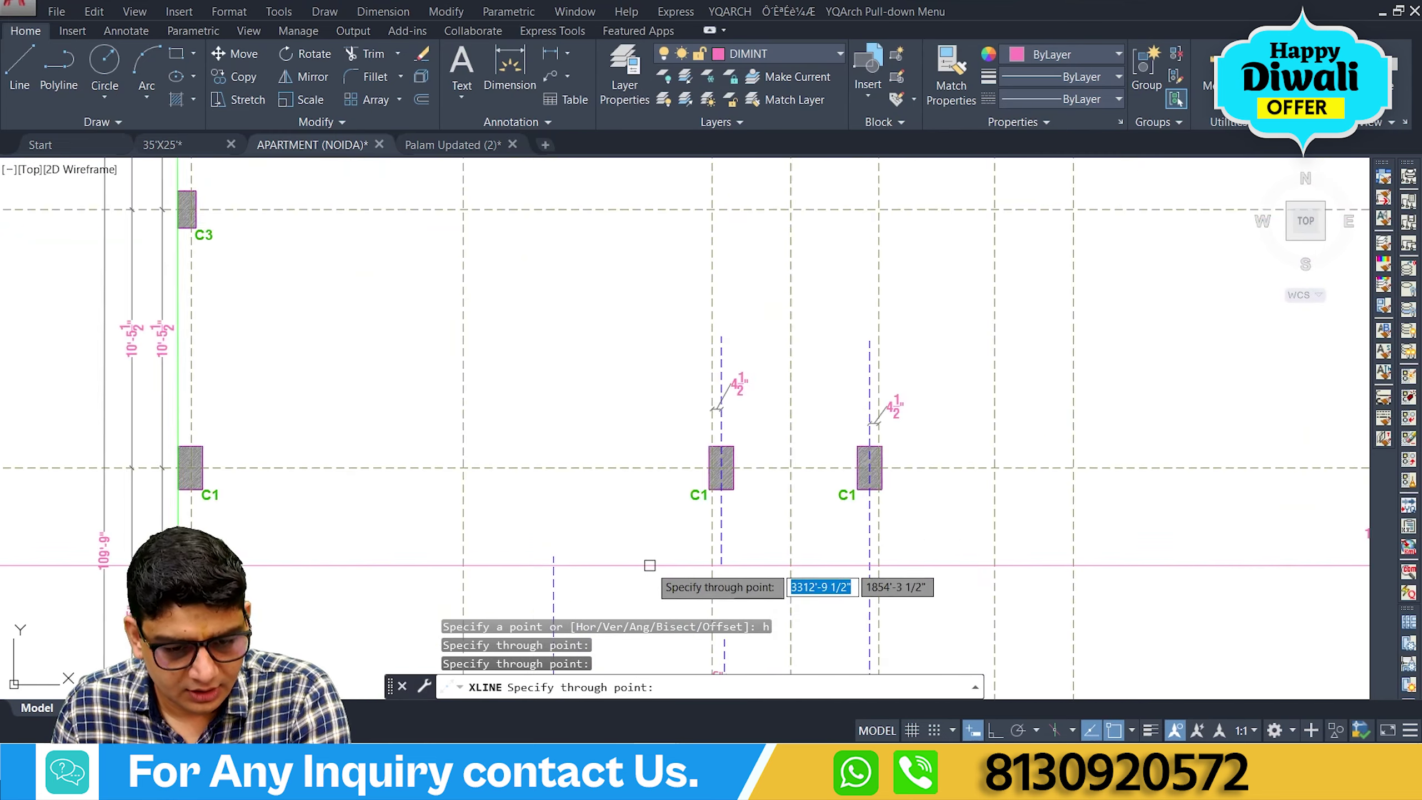
pyautogui.scroll(2, 649, 565)
pyautogui.scroll(-2, 624, 423)
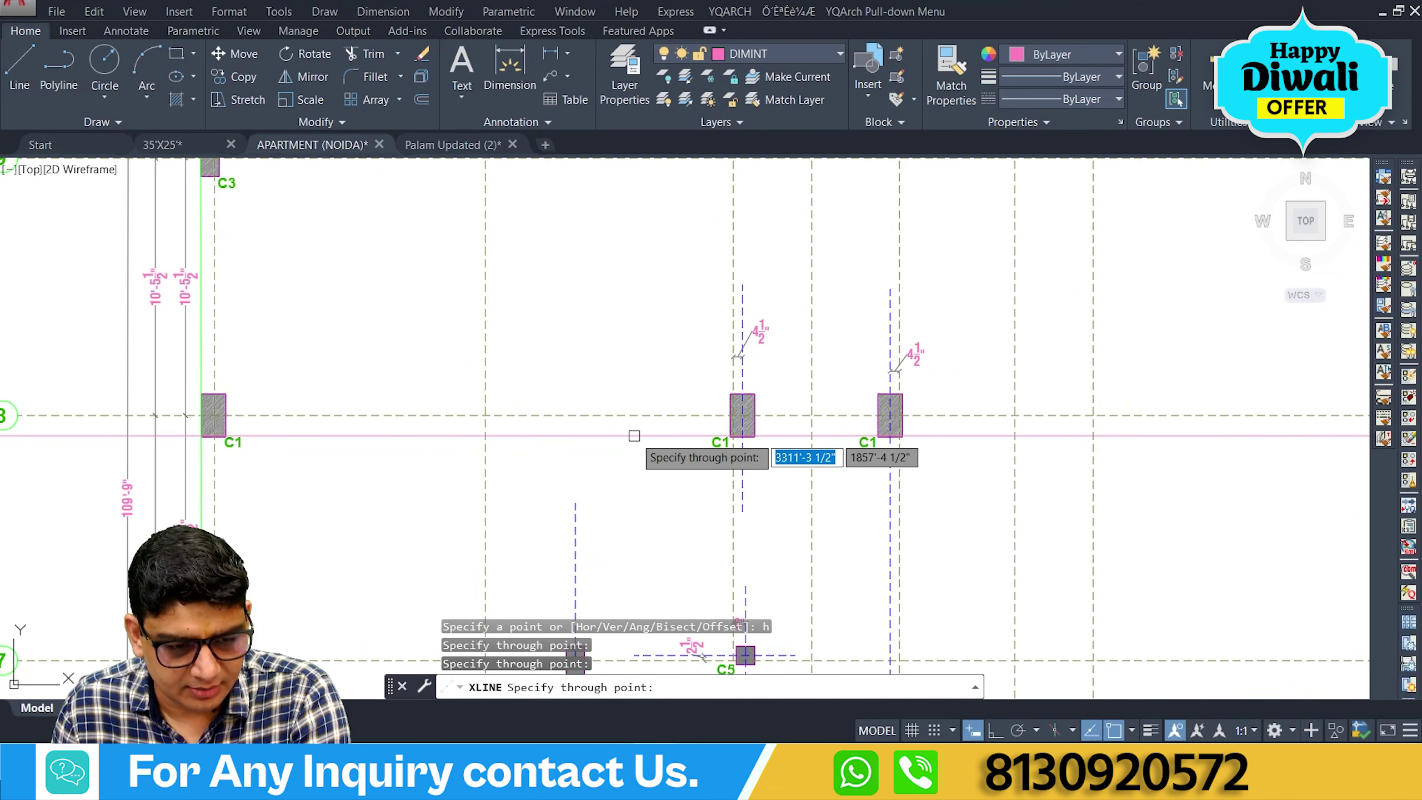
pyautogui.scroll(5, 727, 440)
pyautogui.scroll(-3, 686, 490)
pyautogui.press('Escape')
# Offset the construction line at the bottom of the gridline 8 columns upward by 9".
pyautogui.moveTo(622, 470); pyautogui.dragTo(614, 486, button='middle')
pyautogui.write('o')
pyautogui.press('space')
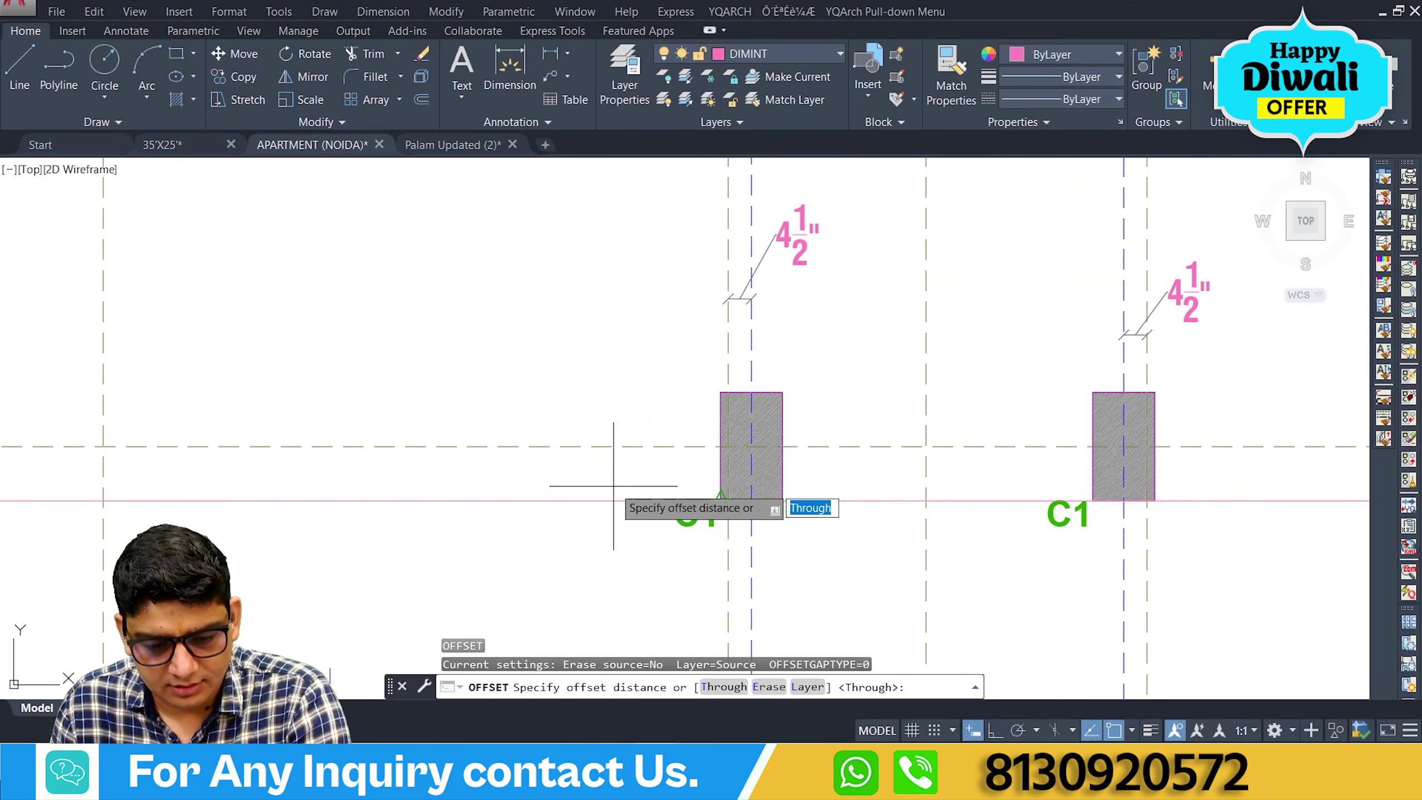
pyautogui.press('Return')
pyautogui.click(615, 500)
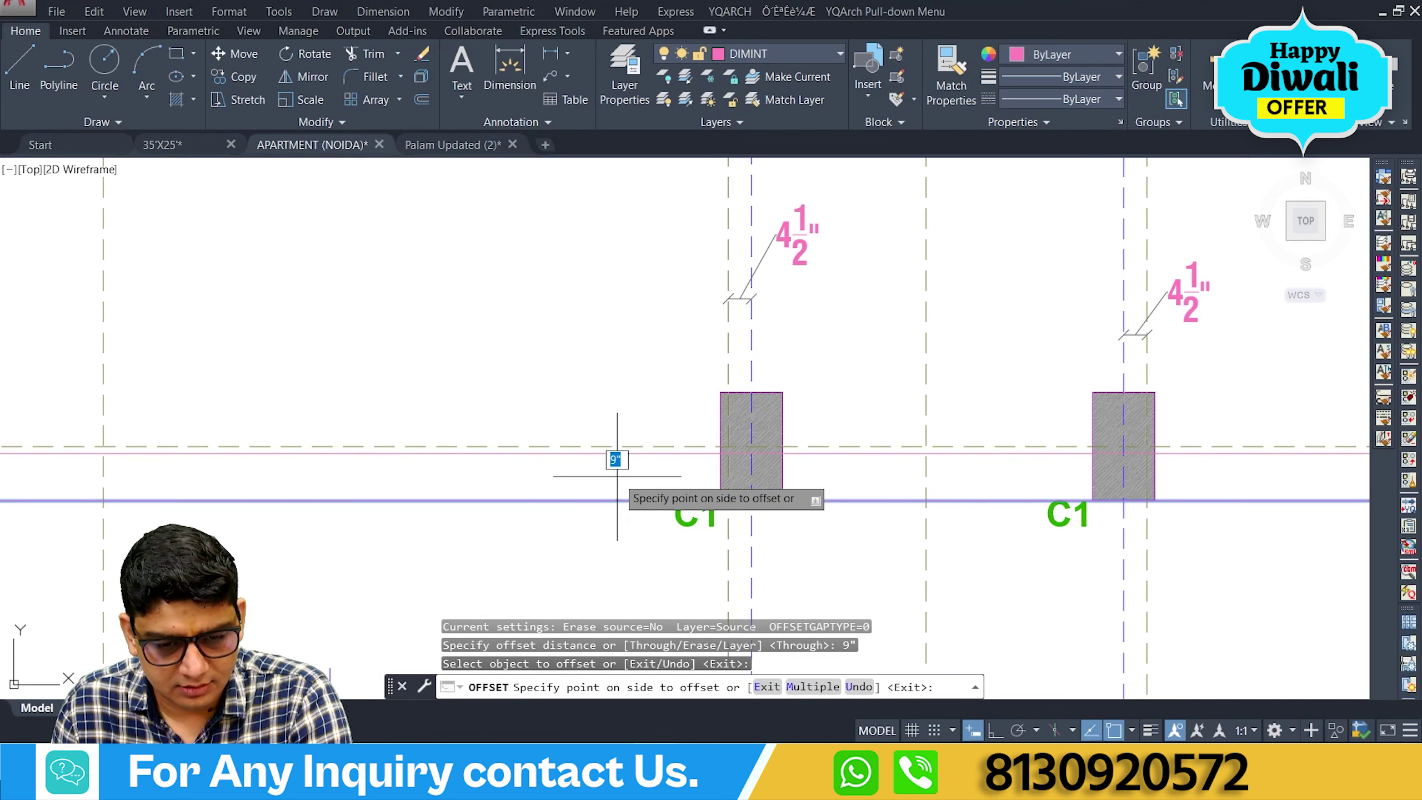
pyautogui.click(613, 462)
pyautogui.scroll(-2, 610, 516)
pyautogui.scroll(-2, 610, 516)
pyautogui.moveTo(568, 424); pyautogui.dragTo(568, 540, button='middle')
pyautogui.press('Escape')
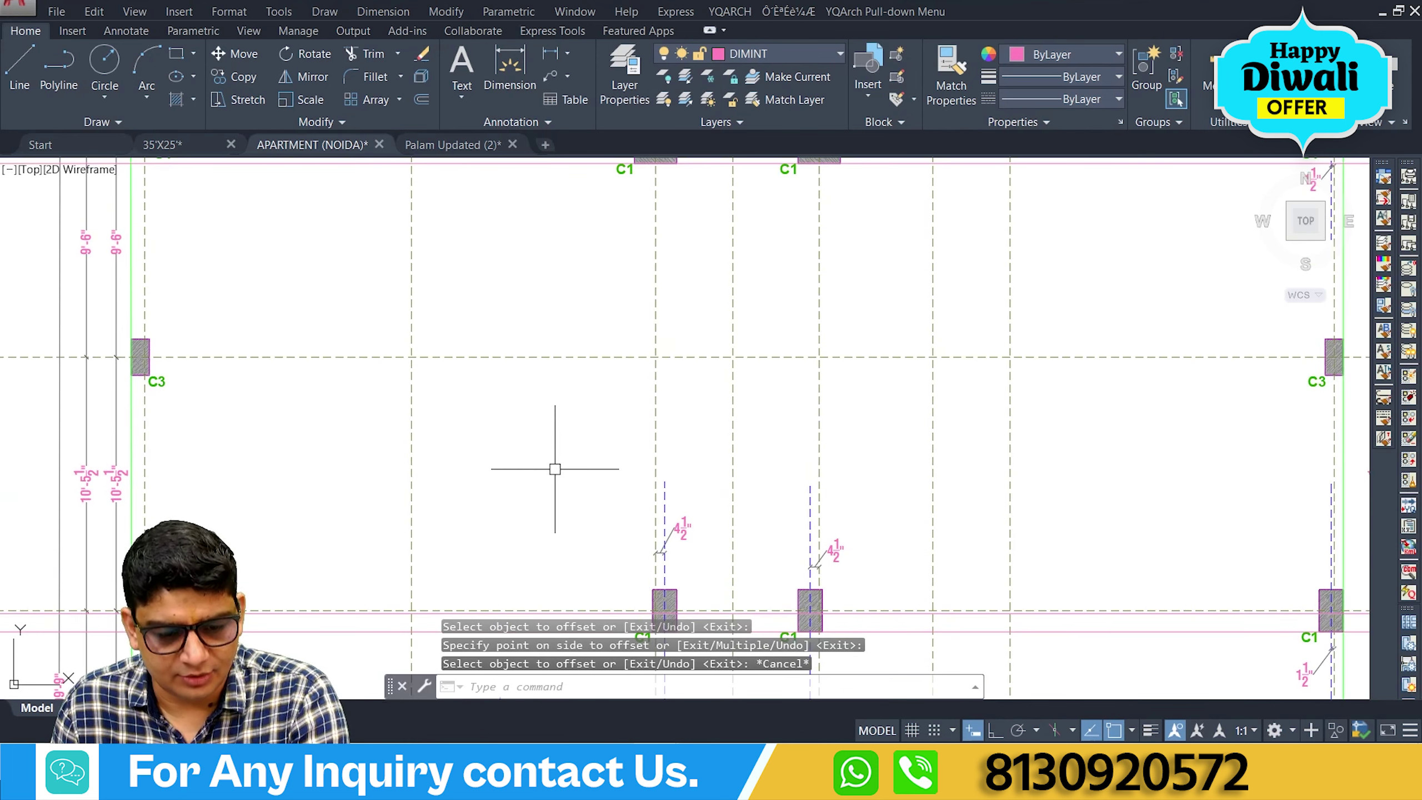
# Draw vertical construction lines along both side edges of the left one of the two middle C1 columns on gridline 8.
pyautogui.write('xl')
pyautogui.press('space')
pyautogui.write('v')
pyautogui.press('space')
pyautogui.scroll(3, 654, 583)
pyautogui.click(655, 543)
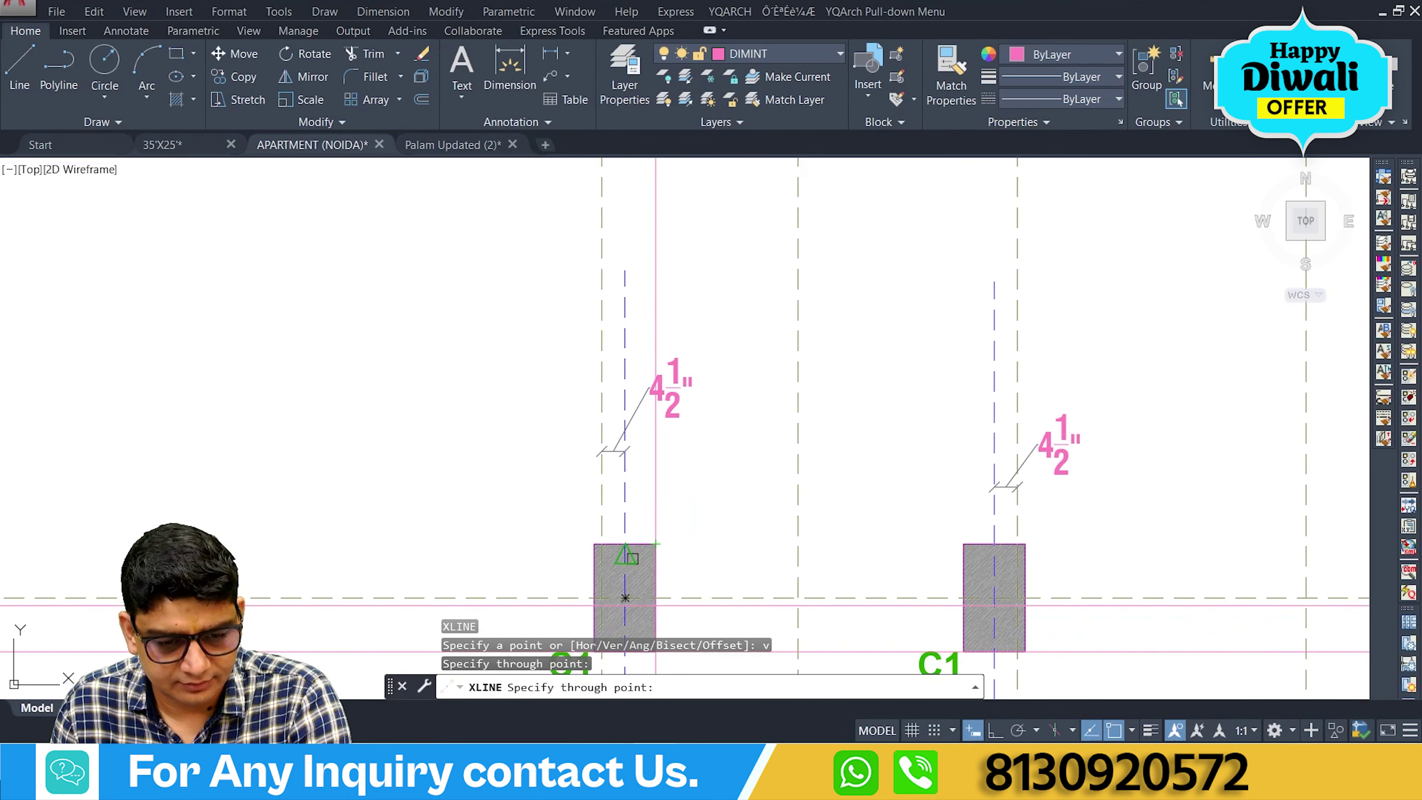
pyautogui.click(594, 543)
# Draw vertical construction lines along both side edges of the right one of the two middle C1 columns on gridline 8.
pyautogui.scroll(-3, 588, 599)
pyautogui.moveTo(632, 492); pyautogui.dragTo(688, 476, button='middle')
pyautogui.scroll(4, 784, 598)
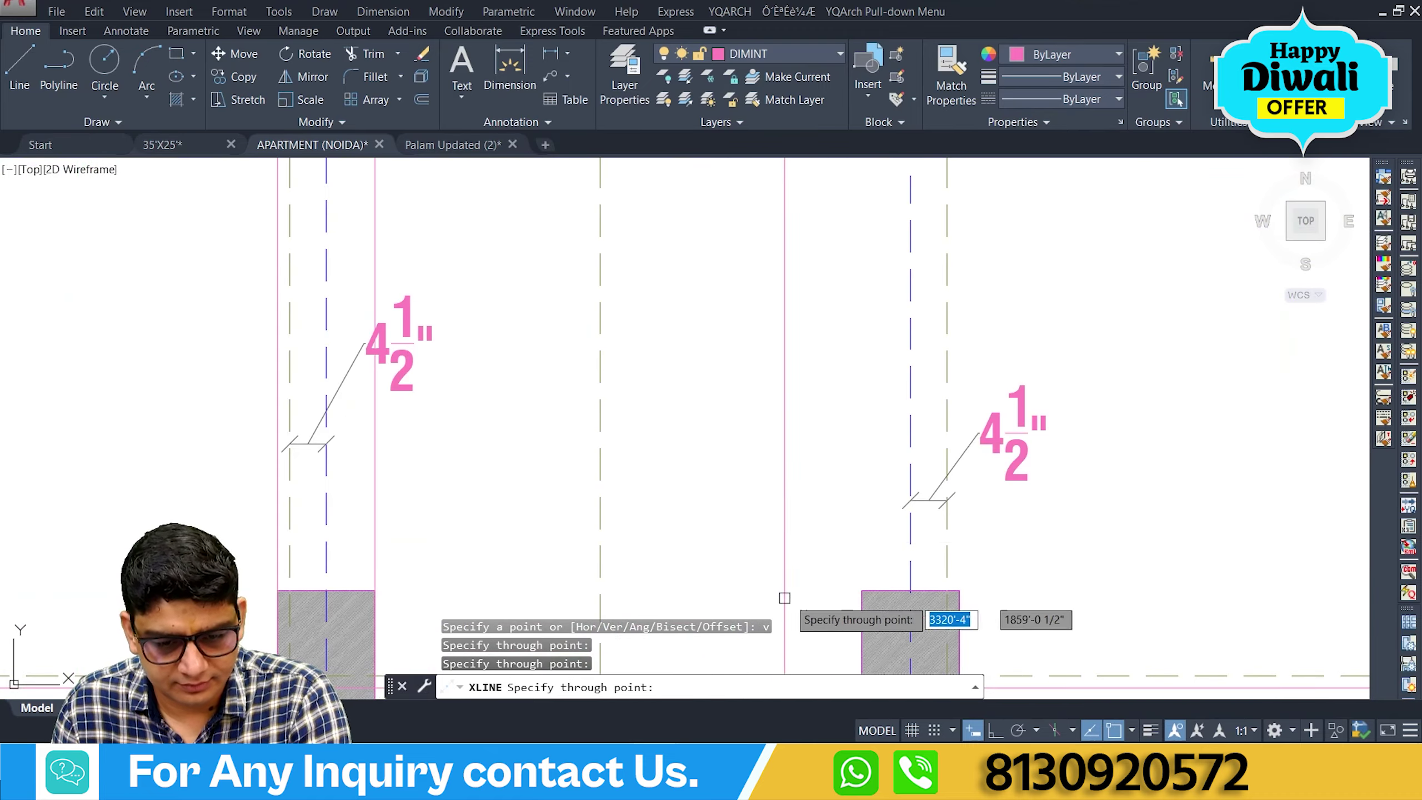
pyautogui.click(862, 591)
pyautogui.click(959, 590)
pyautogui.scroll(-3, 958, 590)
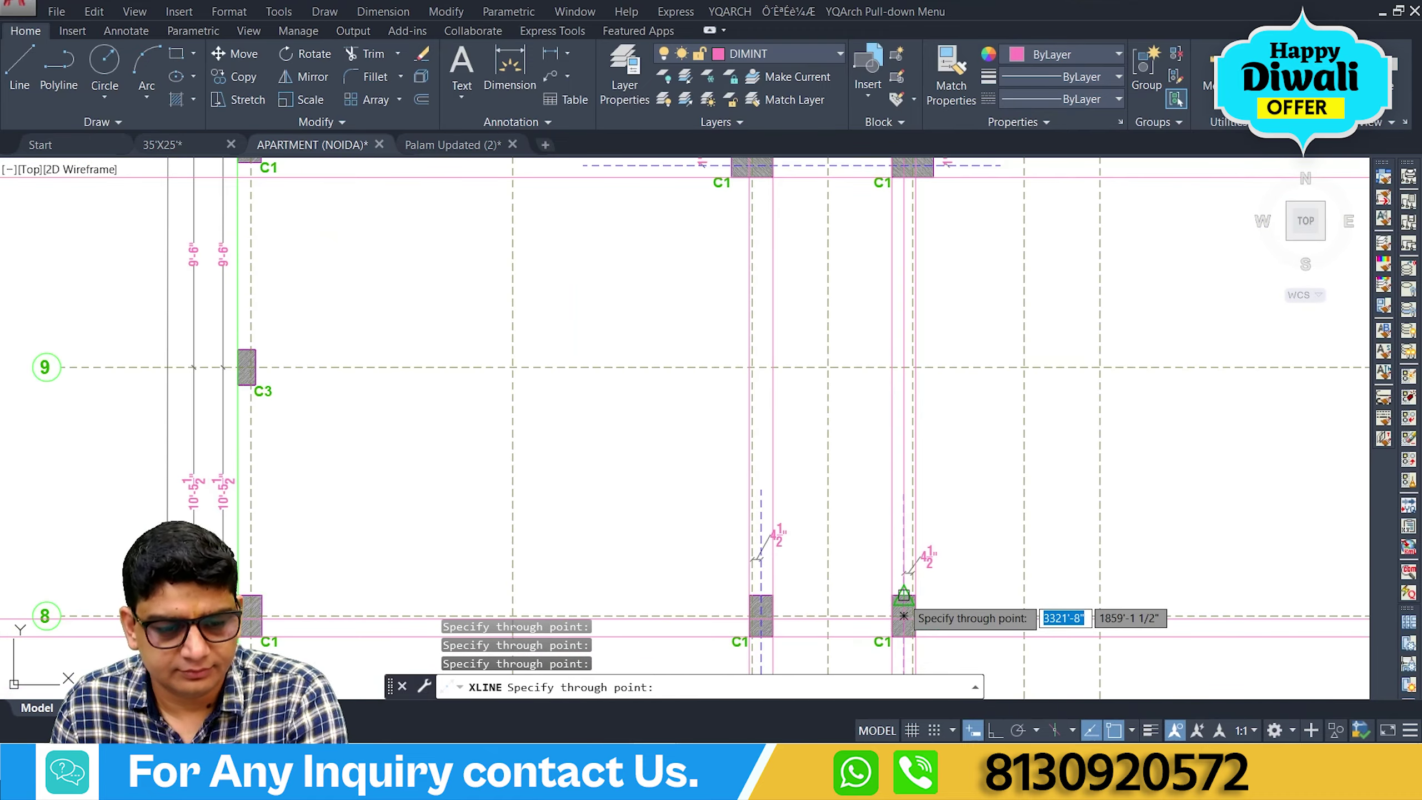
pyautogui.press('Escape')
# Draw a horizontal line from the top-right corner of the left C3 column on gridline 9 to the left middle column's right-edge construction line.
pyautogui.scroll(2, 616, 487)
pyautogui.scroll(2, 577, 451)
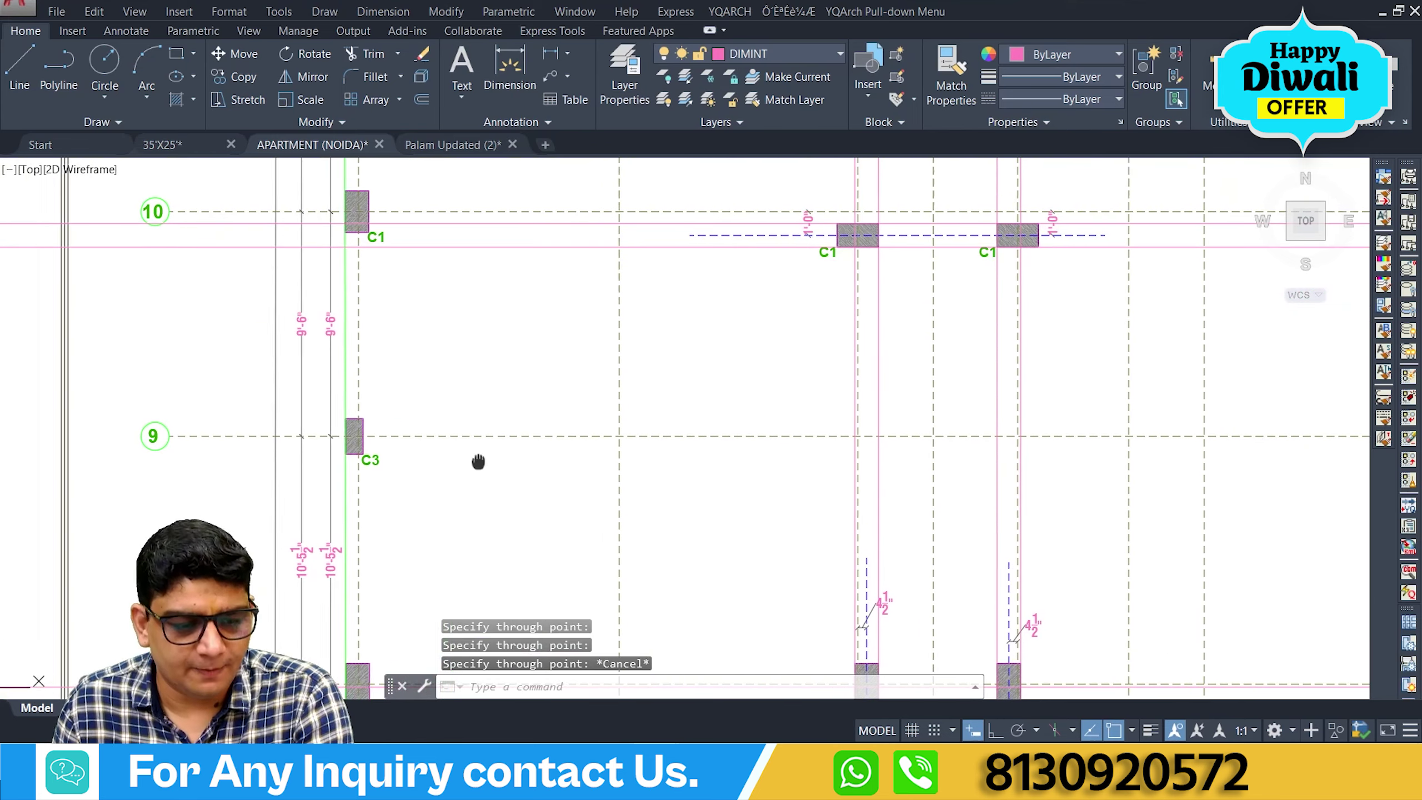
pyautogui.scroll(2, 453, 456)
pyautogui.write('l')
pyautogui.press('Return')
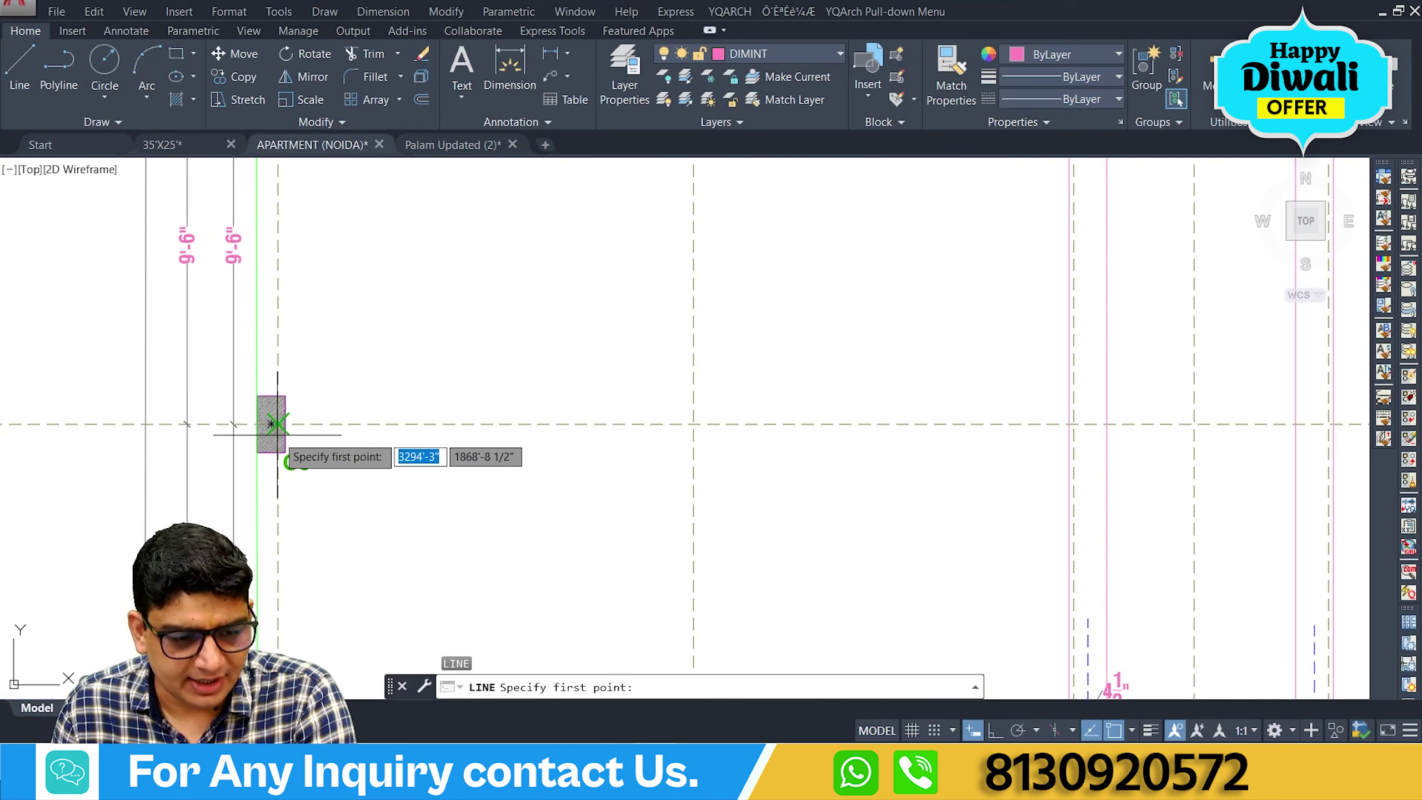
pyautogui.click(285, 396)
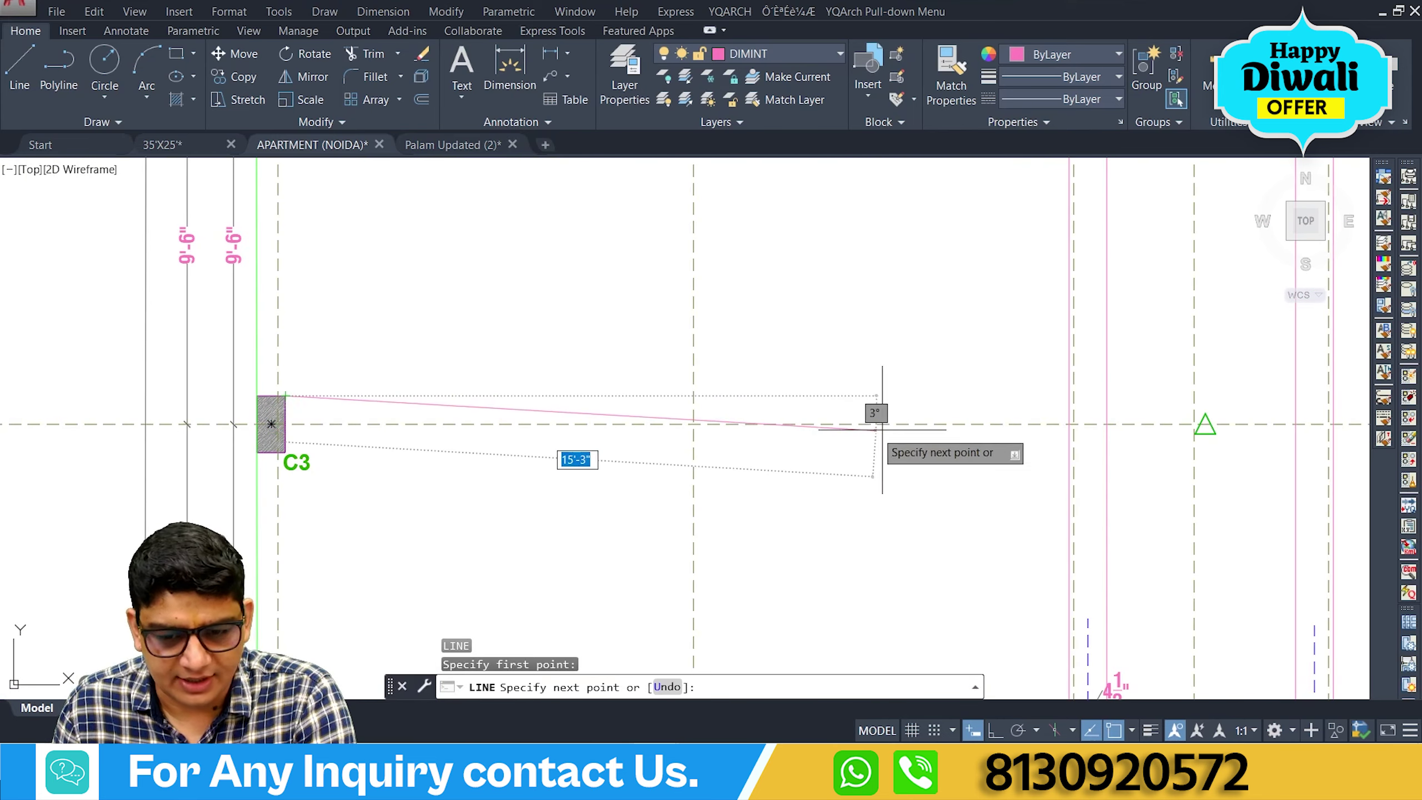
pyautogui.click(1106, 395)
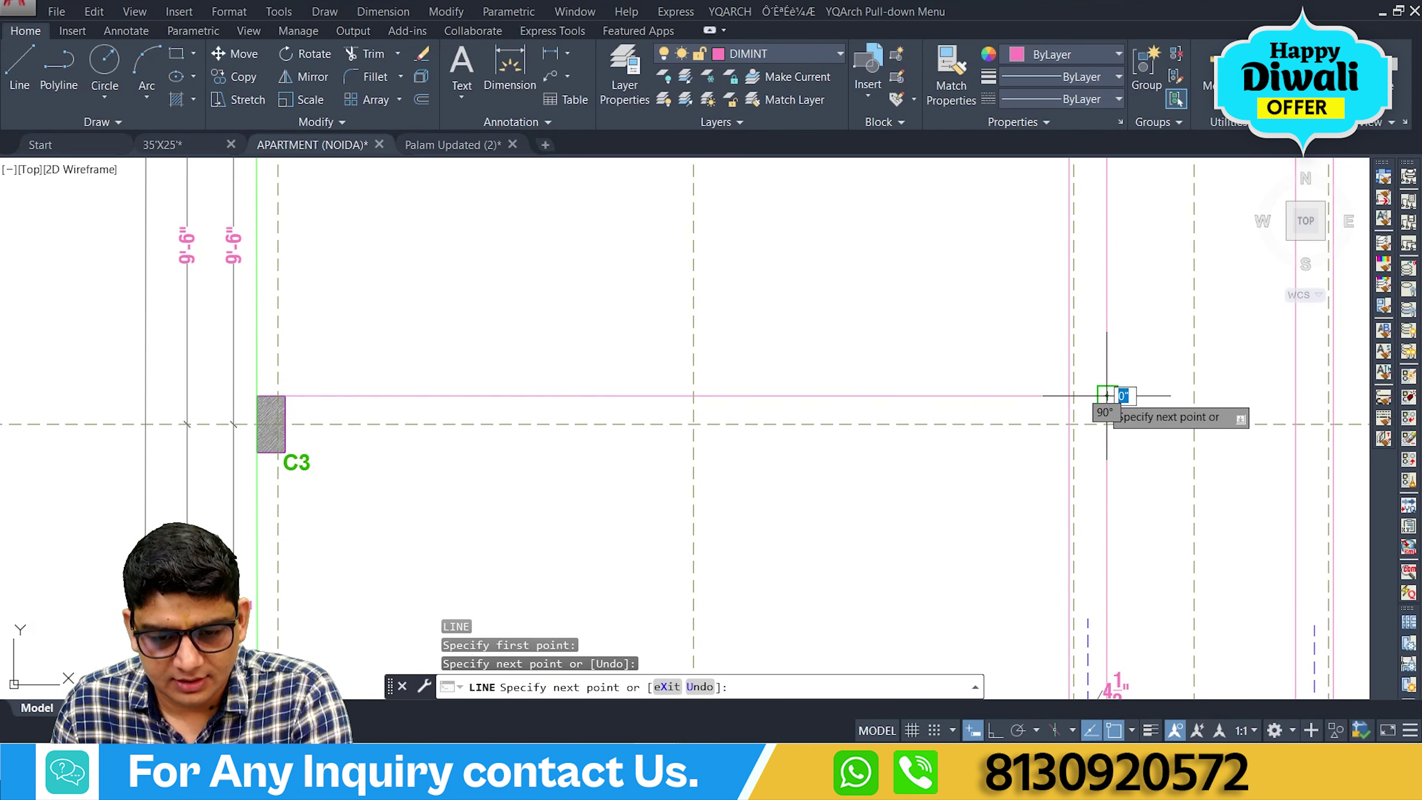
pyautogui.press('Return')
# Offset the horizontal line from the gridline 9 C3 column downward by 9".
pyautogui.moveTo(822, 517); pyautogui.dragTo(801, 513, button='middle')
pyautogui.write('o')
pyautogui.press('Return')
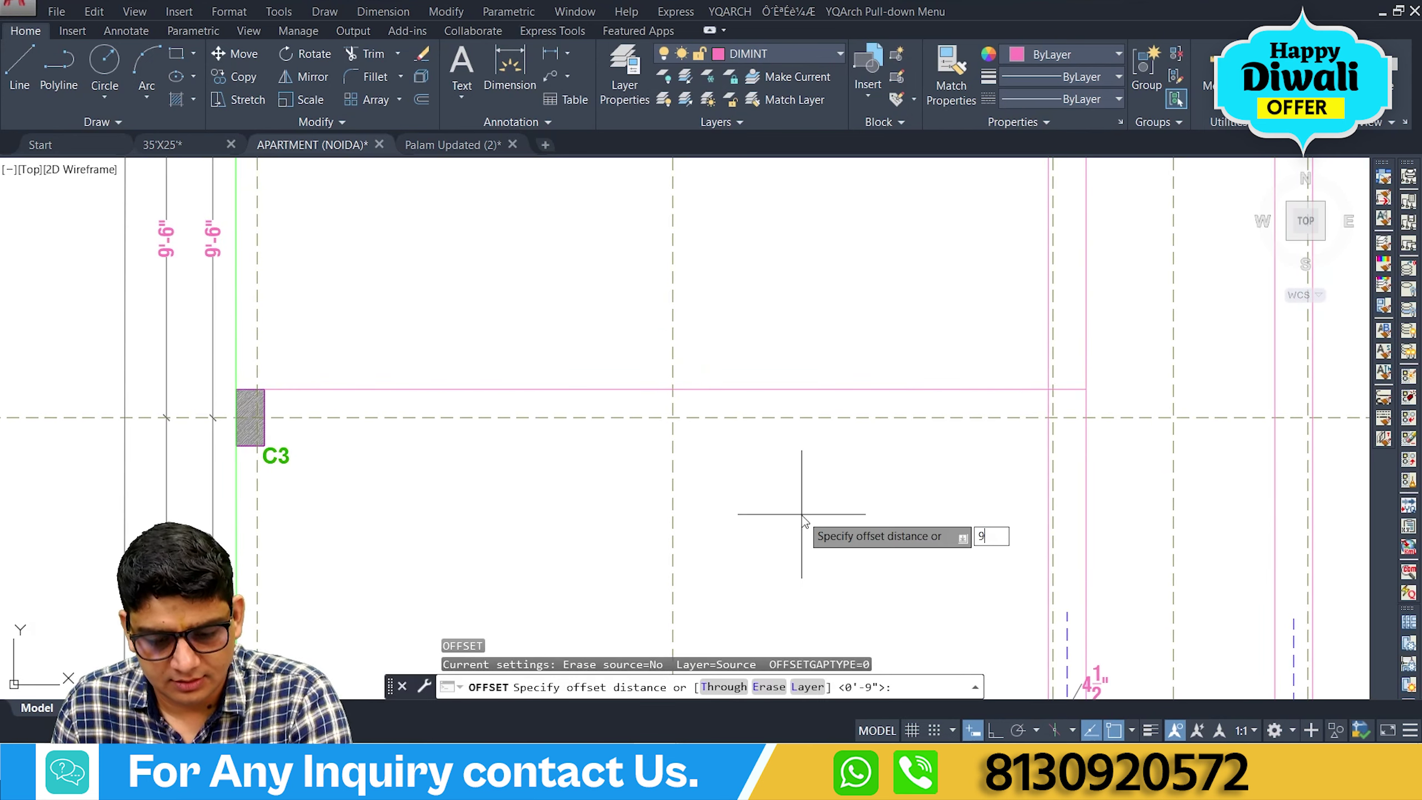
pyautogui.write('9"')
pyautogui.press('Return')
pyautogui.click(812, 389)
pyautogui.click(812, 471)
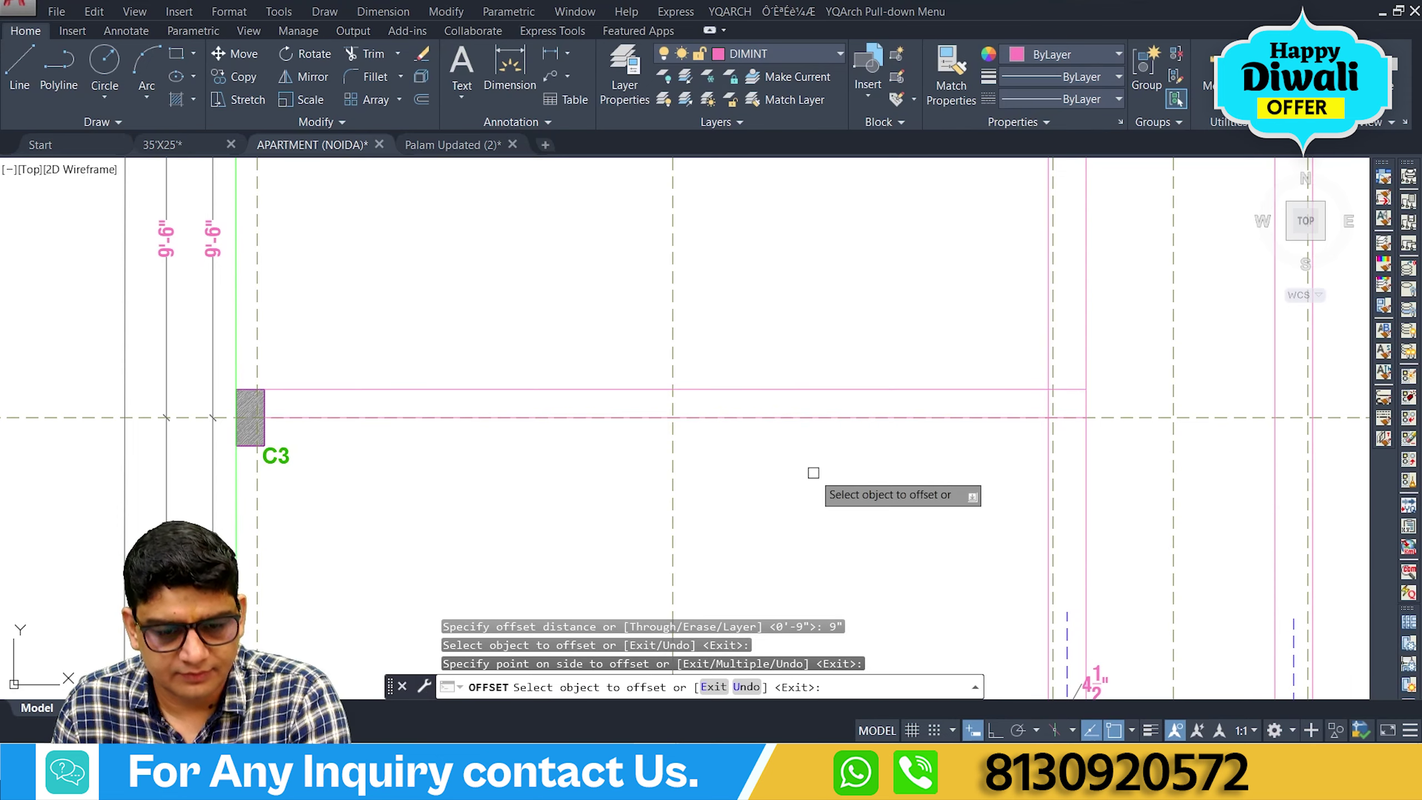
pyautogui.press('Escape')
# Examine the bay between gridlines 8 and 10 that the construction lines outline around the C3 column line.
pyautogui.scroll(-3, 814, 473)
pyautogui.moveTo(814, 473); pyautogui.dragTo(779, 519, button='middle')
pyautogui.scroll(2, 746, 400)
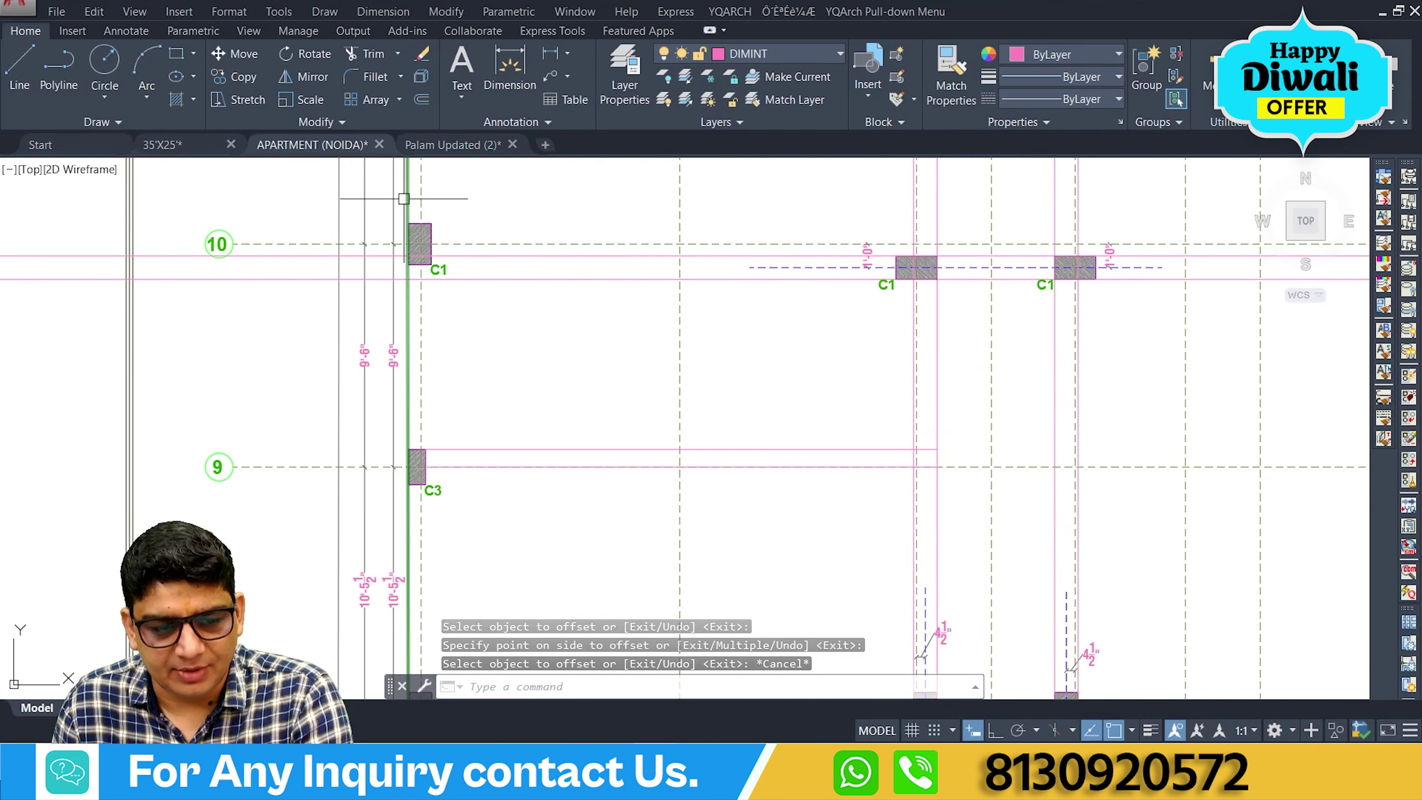
pyautogui.moveTo(729, 407); pyautogui.dragTo(698, 162, button='middle')
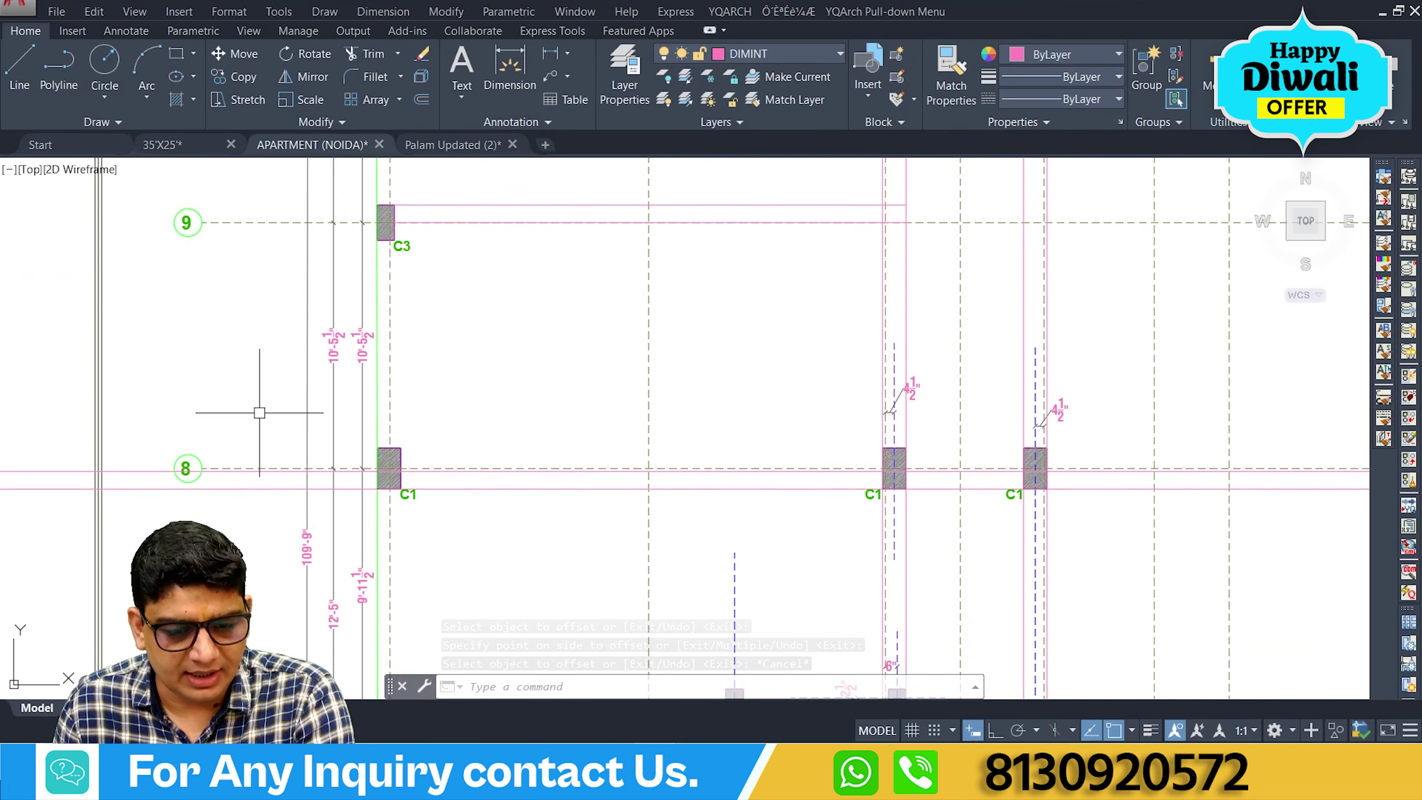
pyautogui.moveTo(612, 343); pyautogui.dragTo(521, 581, button='middle')
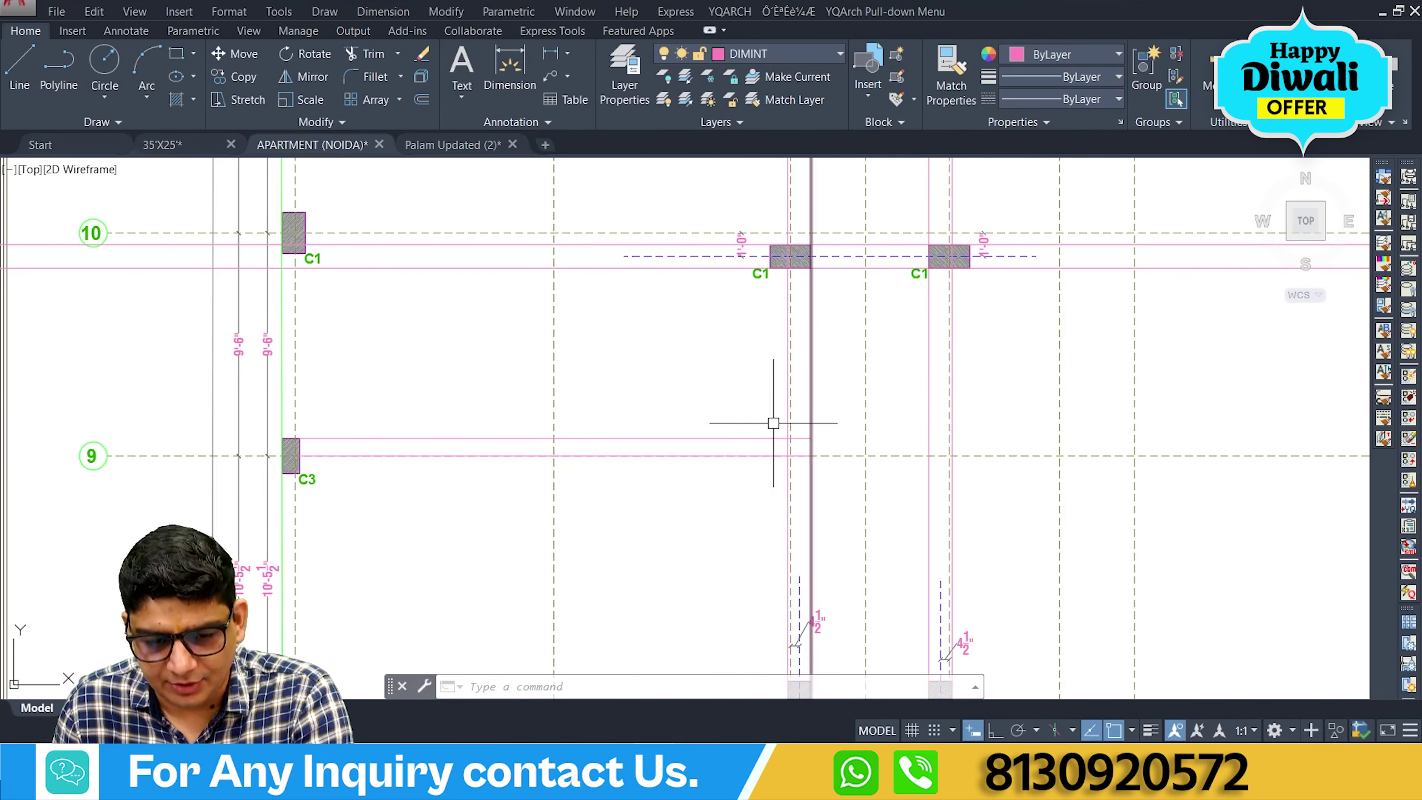
pyautogui.scroll(-2, 670, 498)
pyautogui.moveTo(660, 362); pyautogui.dragTo(698, 395, button='middle')
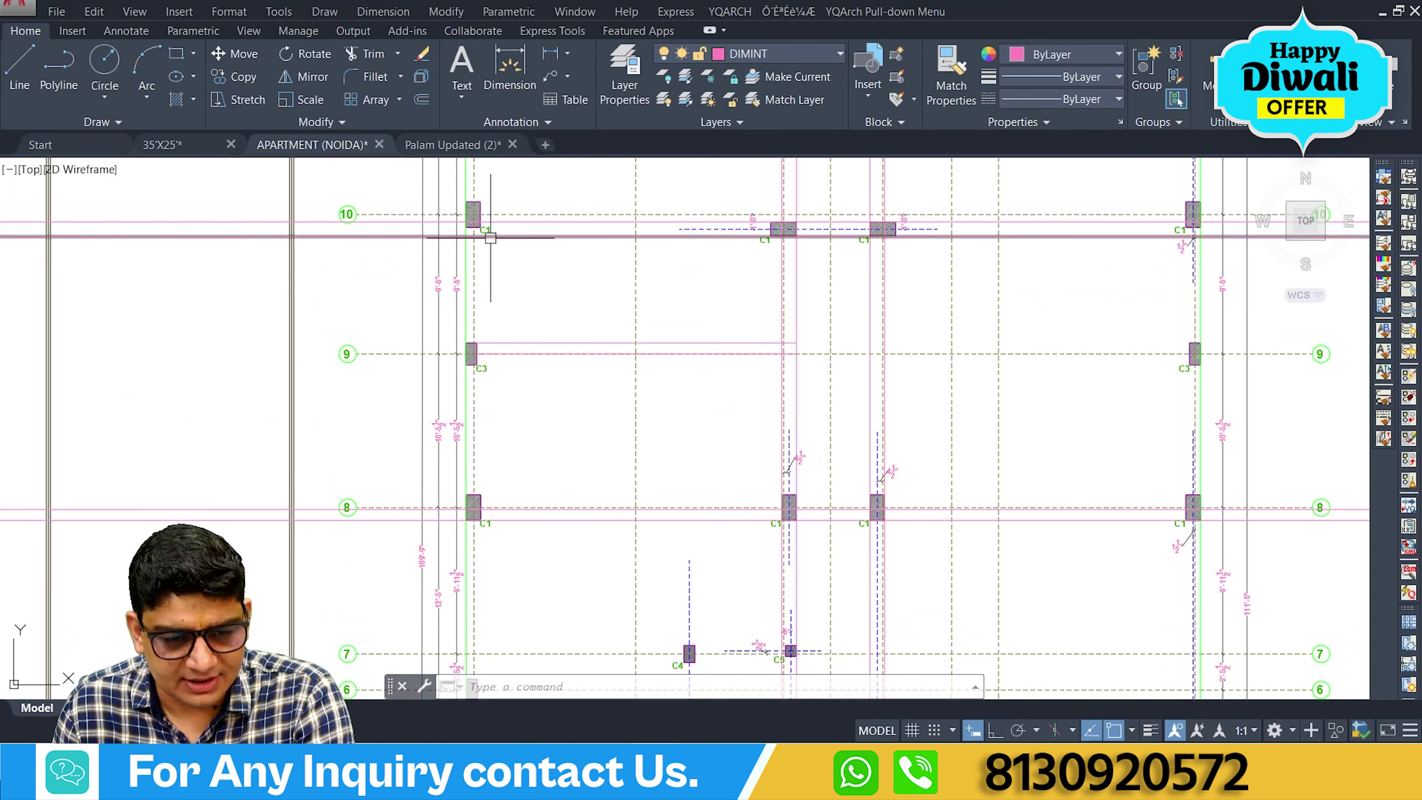
pyautogui.click(483, 245)
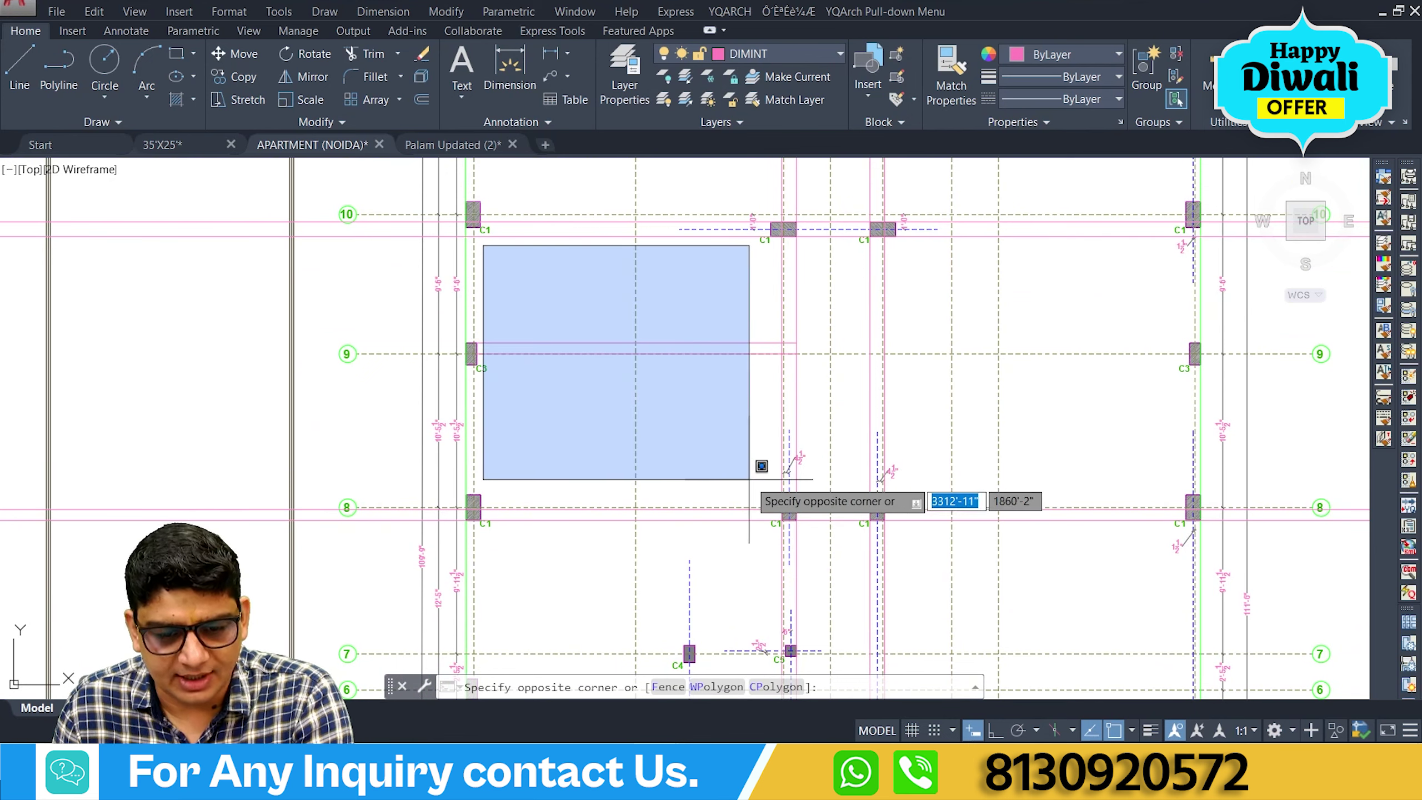
pyautogui.press('Escape')
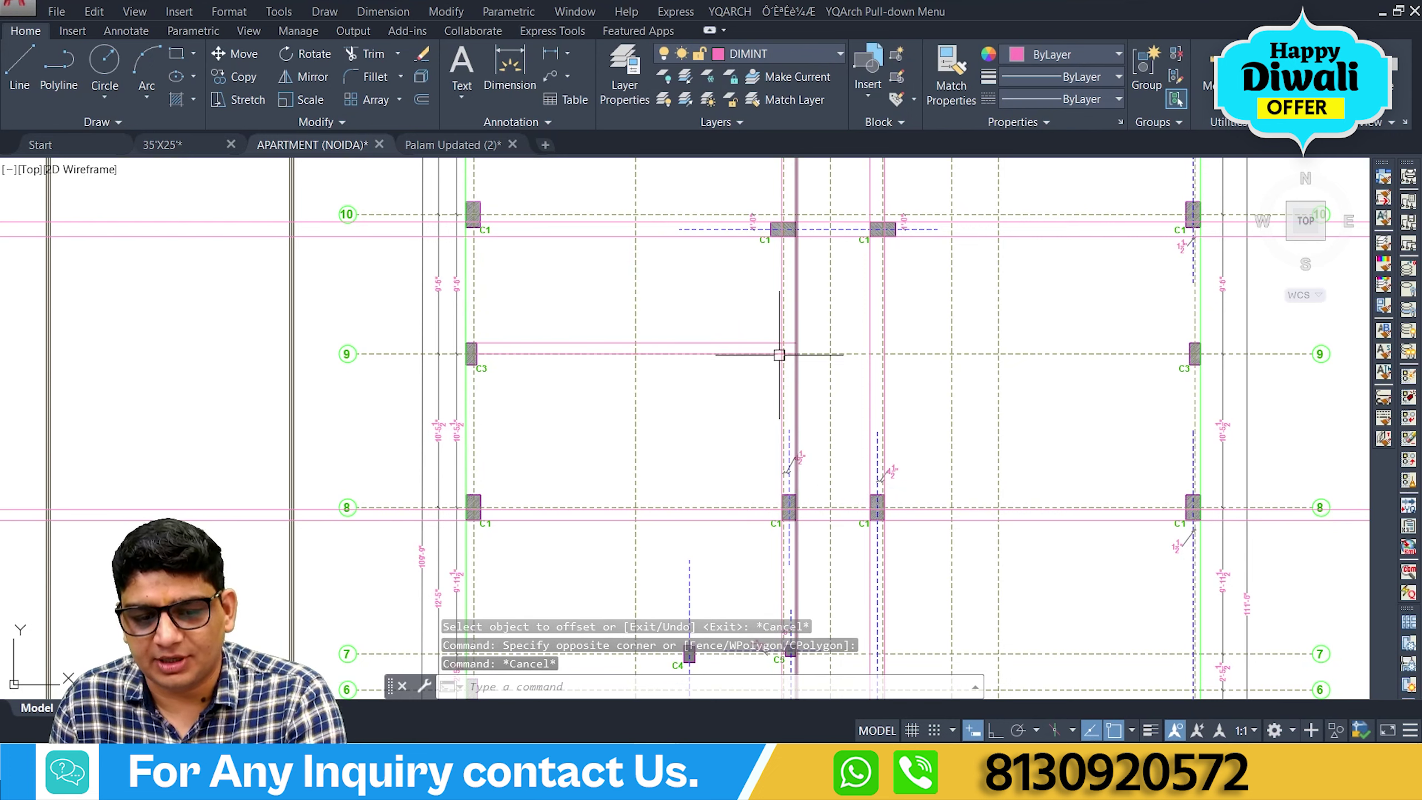
# Examine the columns along gridlines 10, 11 and 12 up to the sloped plot edge of the centerline plan.
pyautogui.moveTo(682, 428); pyautogui.dragTo(565, 381, button='middle')
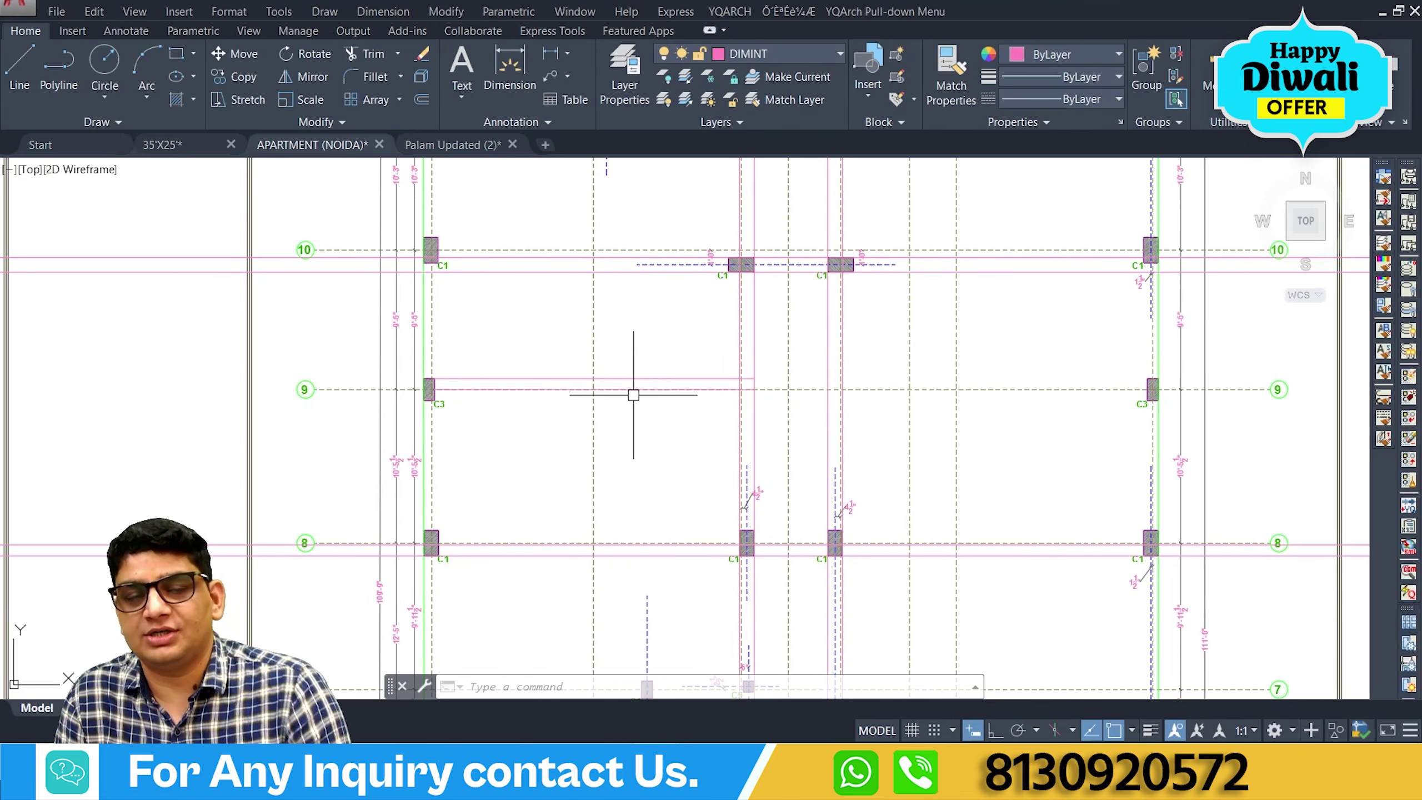
pyautogui.scroll(-3, 633, 395)
pyautogui.scroll(2, 644, 571)
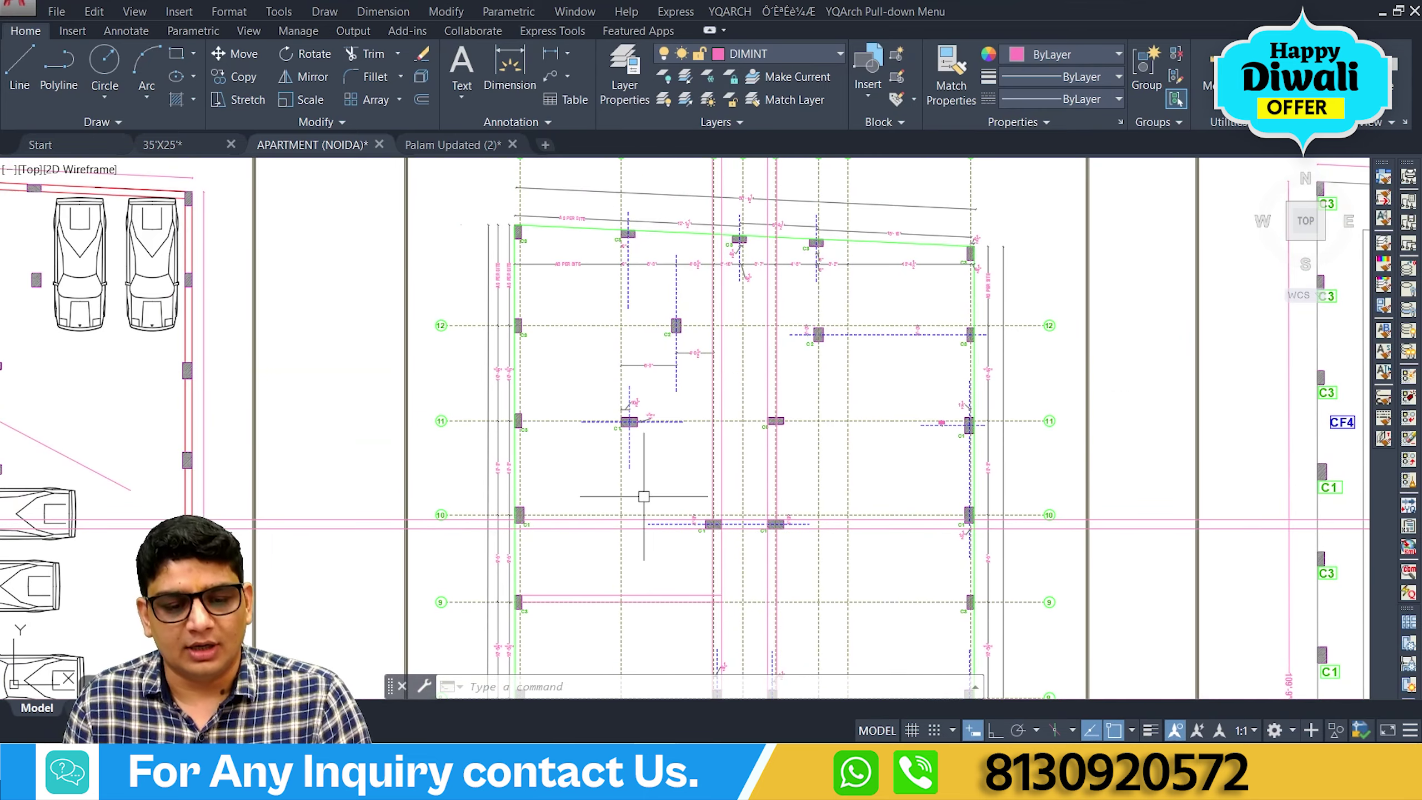
pyautogui.scroll(2, 644, 494)
pyautogui.moveTo(644, 495); pyautogui.dragTo(615, 543, button='middle')
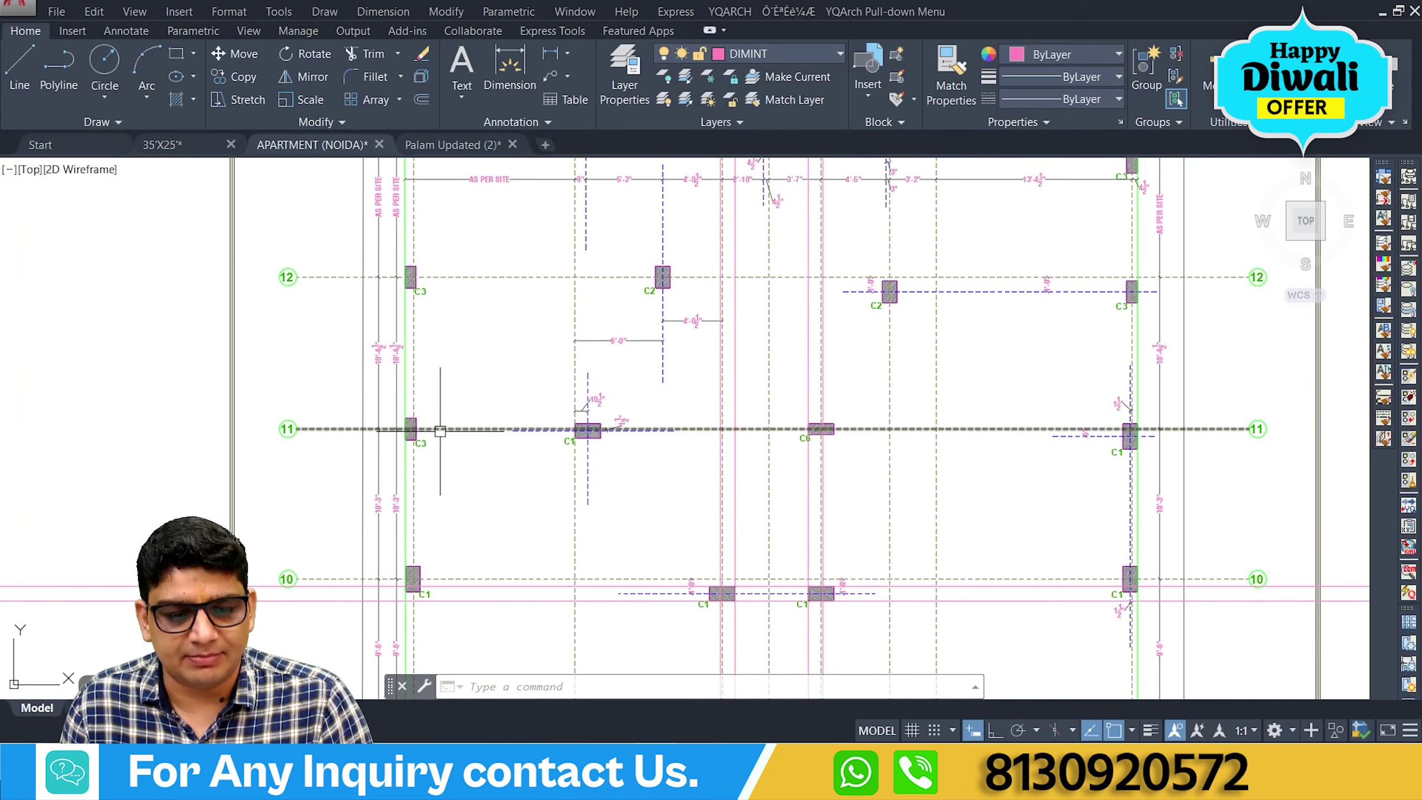
pyautogui.moveTo(700, 510); pyautogui.dragTo(631, 656, button='middle')
pyautogui.moveTo(569, 514); pyautogui.dragTo(624, 437, button='middle')
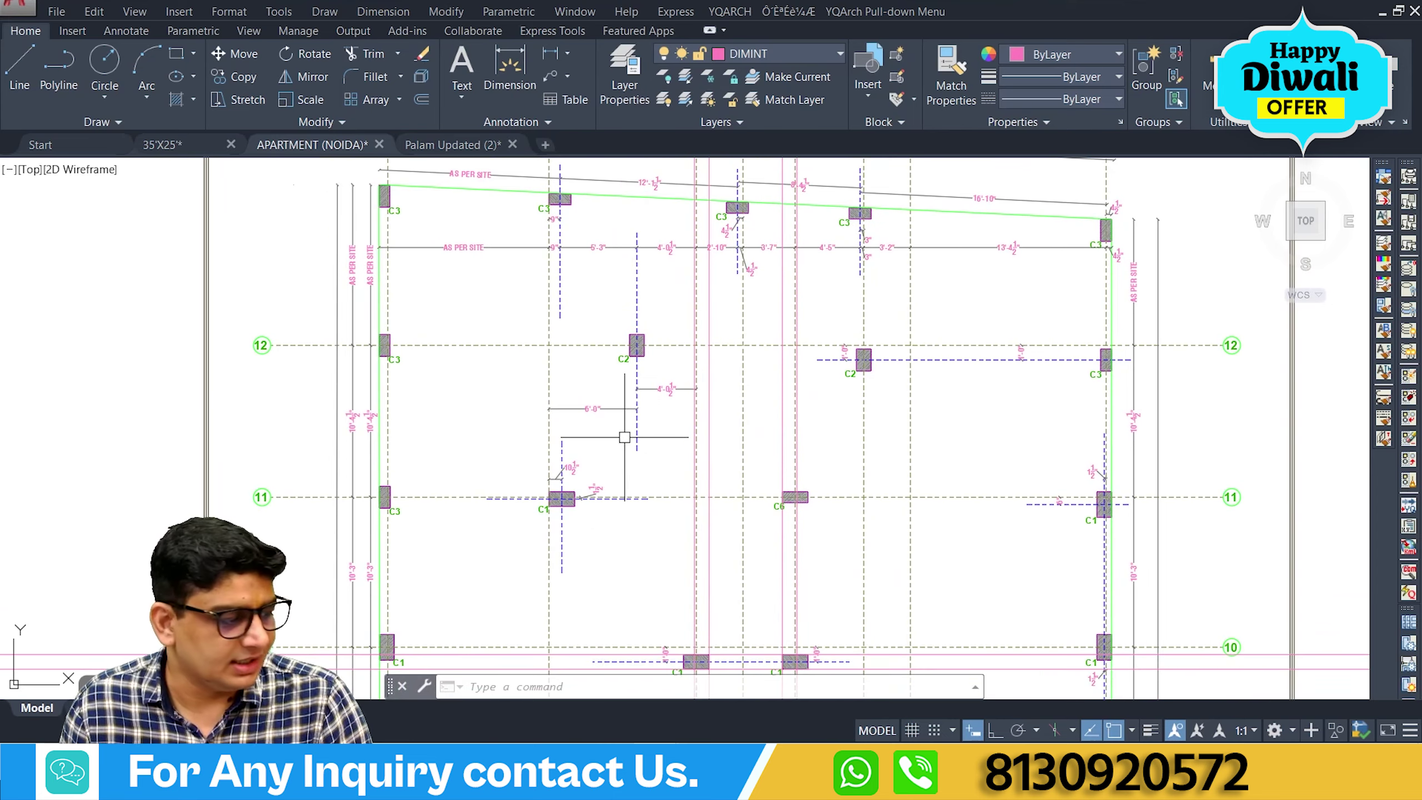
pyautogui.scroll(-2, 624, 437)
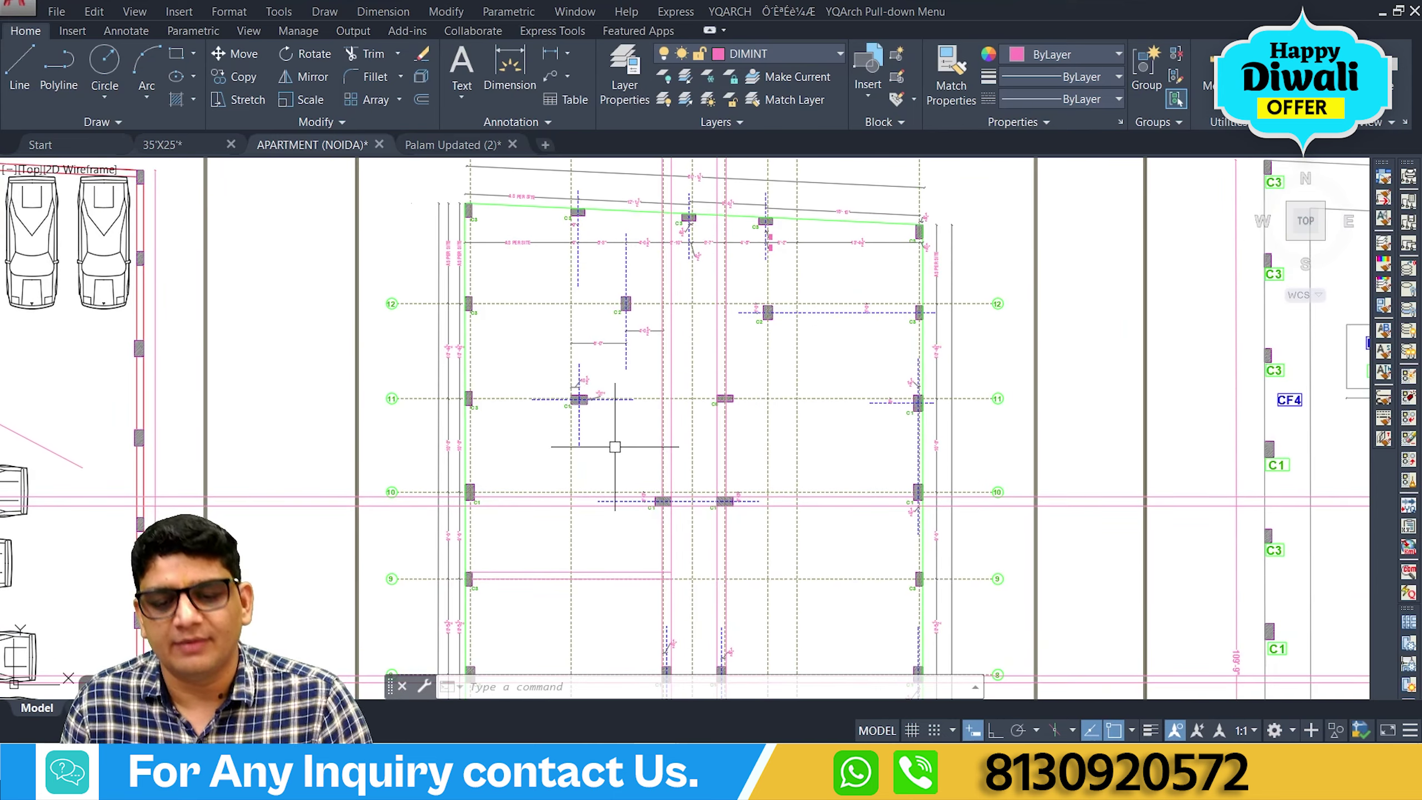
# Examine the isolated and combined footings in the footing plan, down to the lower plot edge.
pyautogui.scroll(-3, 613, 440)
pyautogui.moveTo(610, 490); pyautogui.dragTo(603, 333, button='middle')
pyautogui.scroll(4, 890, 290)
pyautogui.scroll(-1, 651, 365)
pyautogui.scroll(-2, 863, 539)
pyautogui.scroll(3, 695, 416)
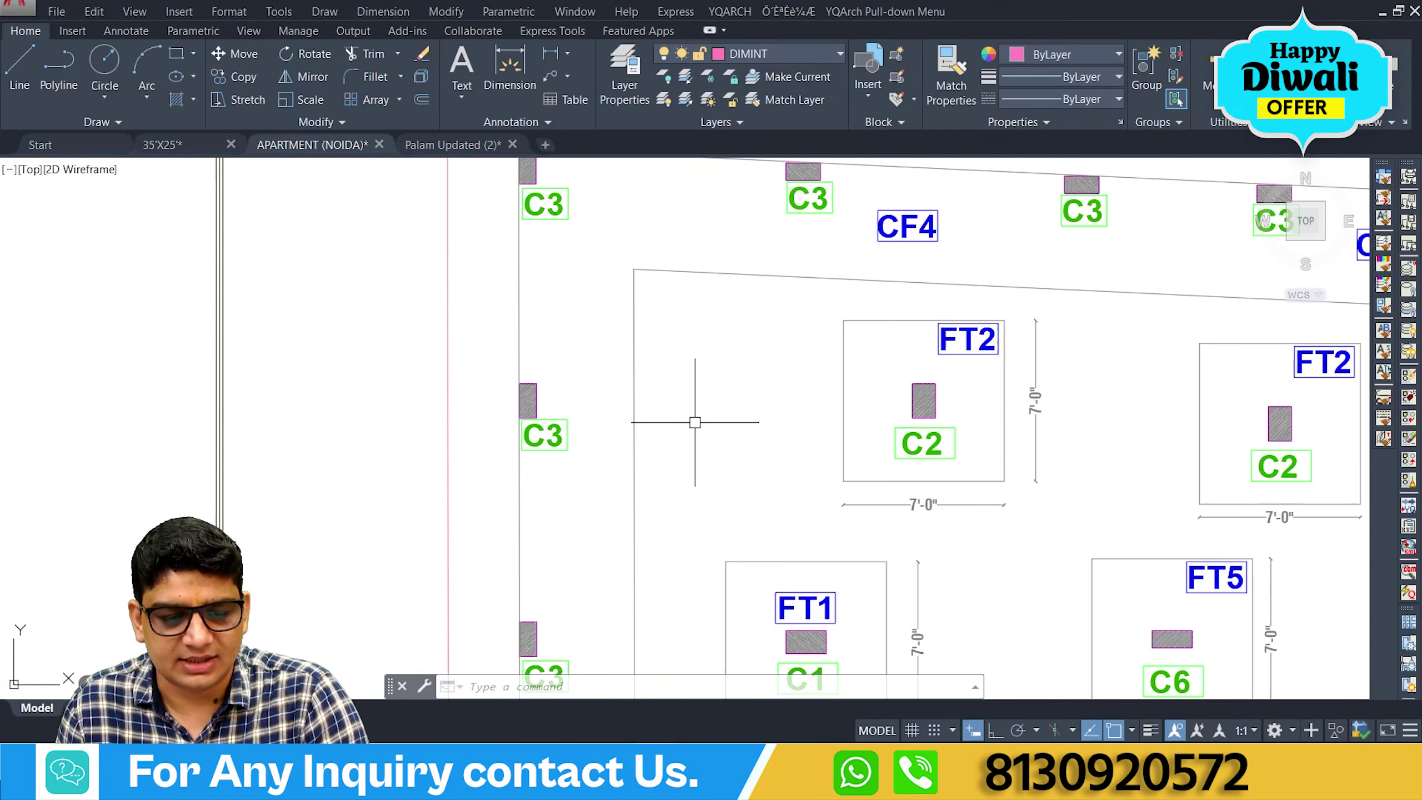
pyautogui.scroll(-2, 579, 349)
pyautogui.scroll(4, 822, 557)
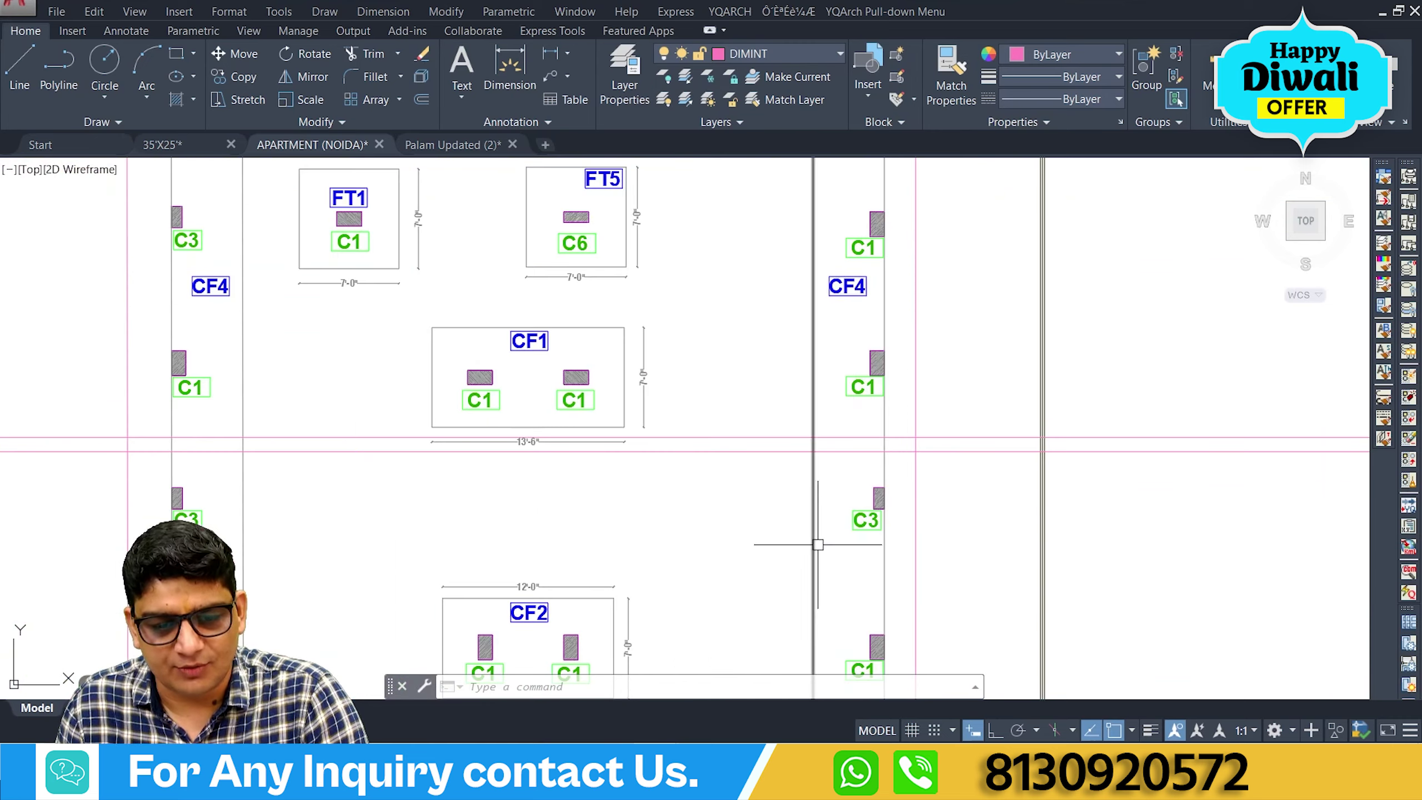
pyautogui.scroll(-4, 850, 362)
pyautogui.moveTo(790, 473); pyautogui.dragTo(804, 367, button='middle')
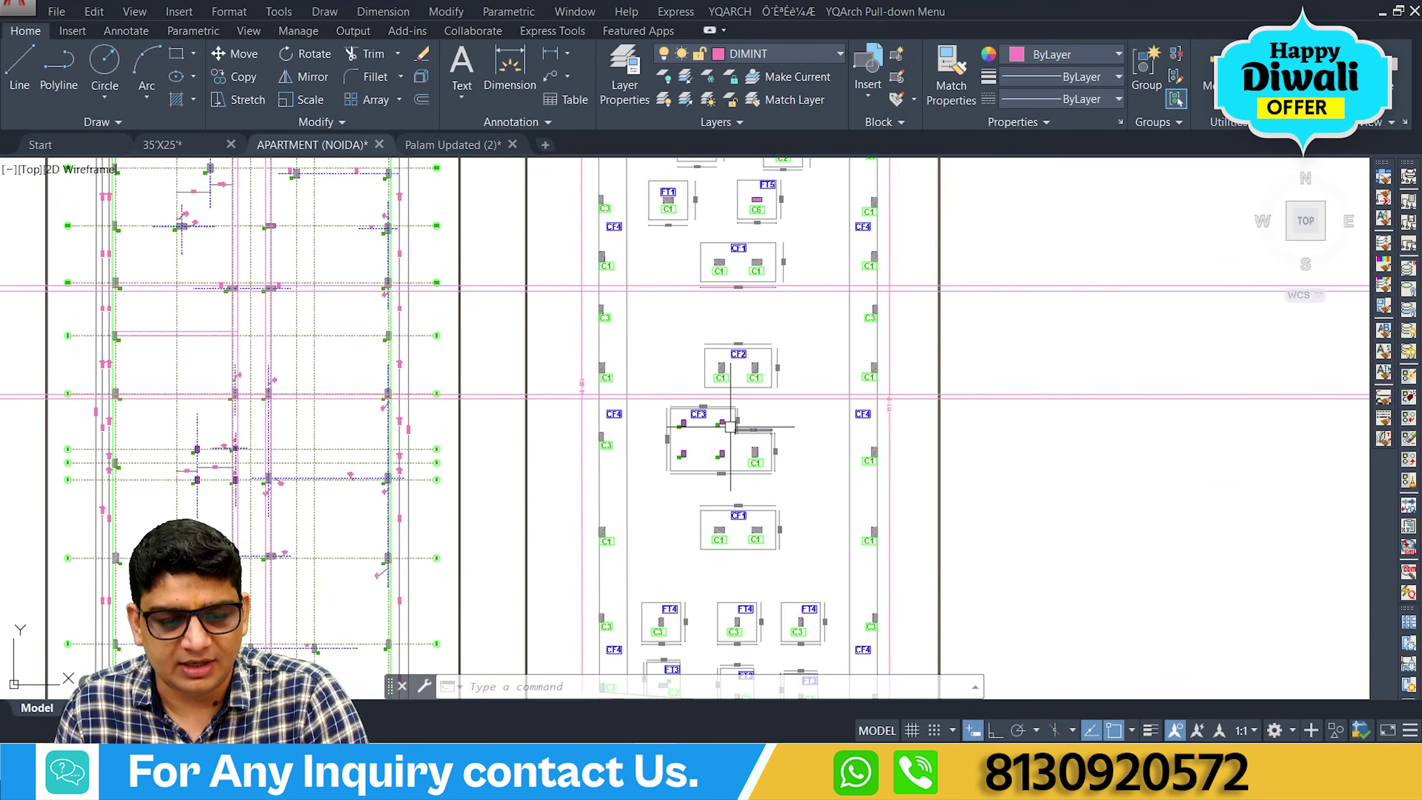
pyautogui.scroll(-3, 730, 426)
pyautogui.moveTo(427, 392); pyautogui.dragTo(612, 269, button='middle')
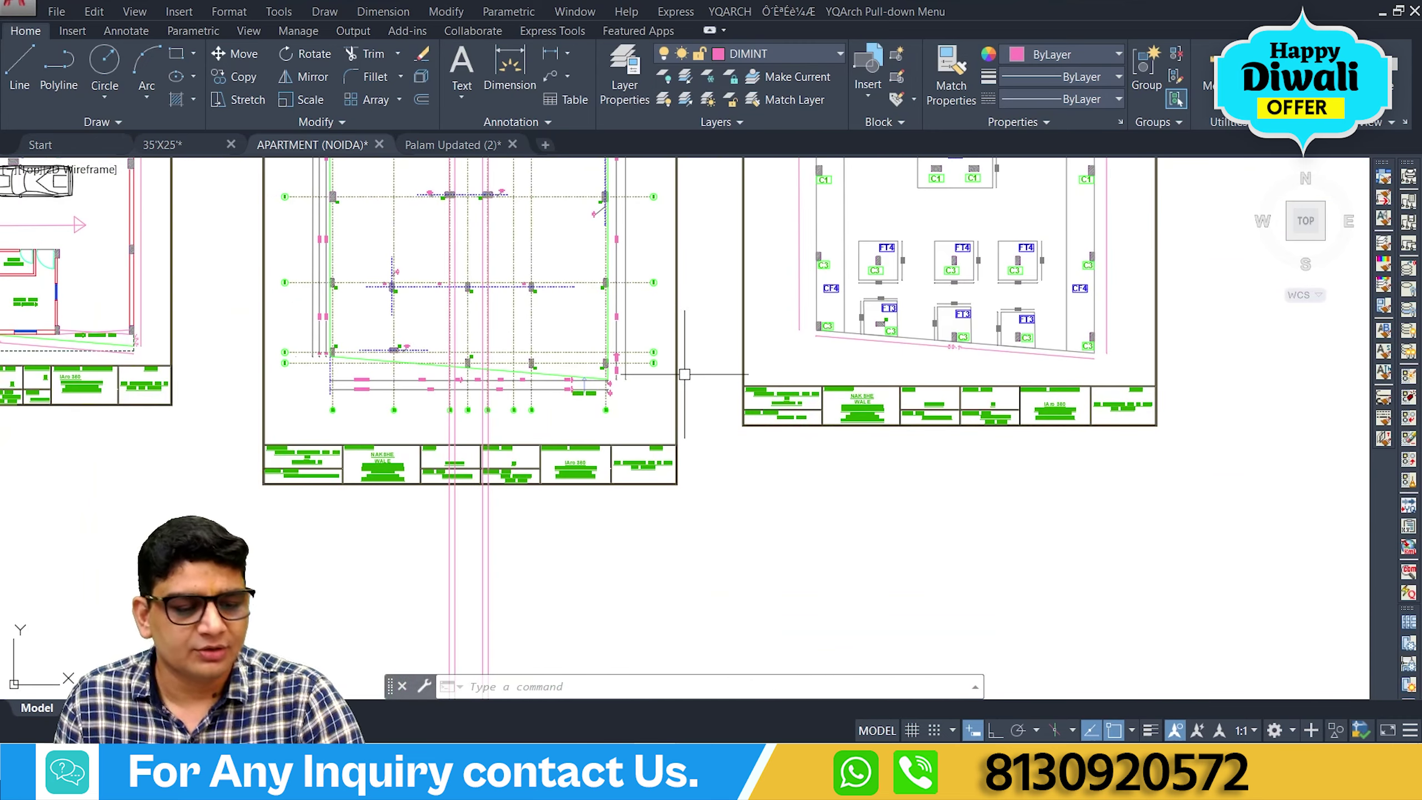
# Examine the columns beside the corridor, dining areas and O.T.S. in the apartment floor plan.
pyautogui.scroll(-2, 720, 393)
pyautogui.moveTo(94, 463); pyautogui.dragTo(651, 603, button='middle')
pyautogui.scroll(5, 565, 449)
pyautogui.scroll(-1, 729, 438)
pyautogui.scroll(-1, 669, 376)
pyautogui.moveTo(669, 376); pyautogui.dragTo(650, 467, button='middle')
pyautogui.scroll(2, 586, 596)
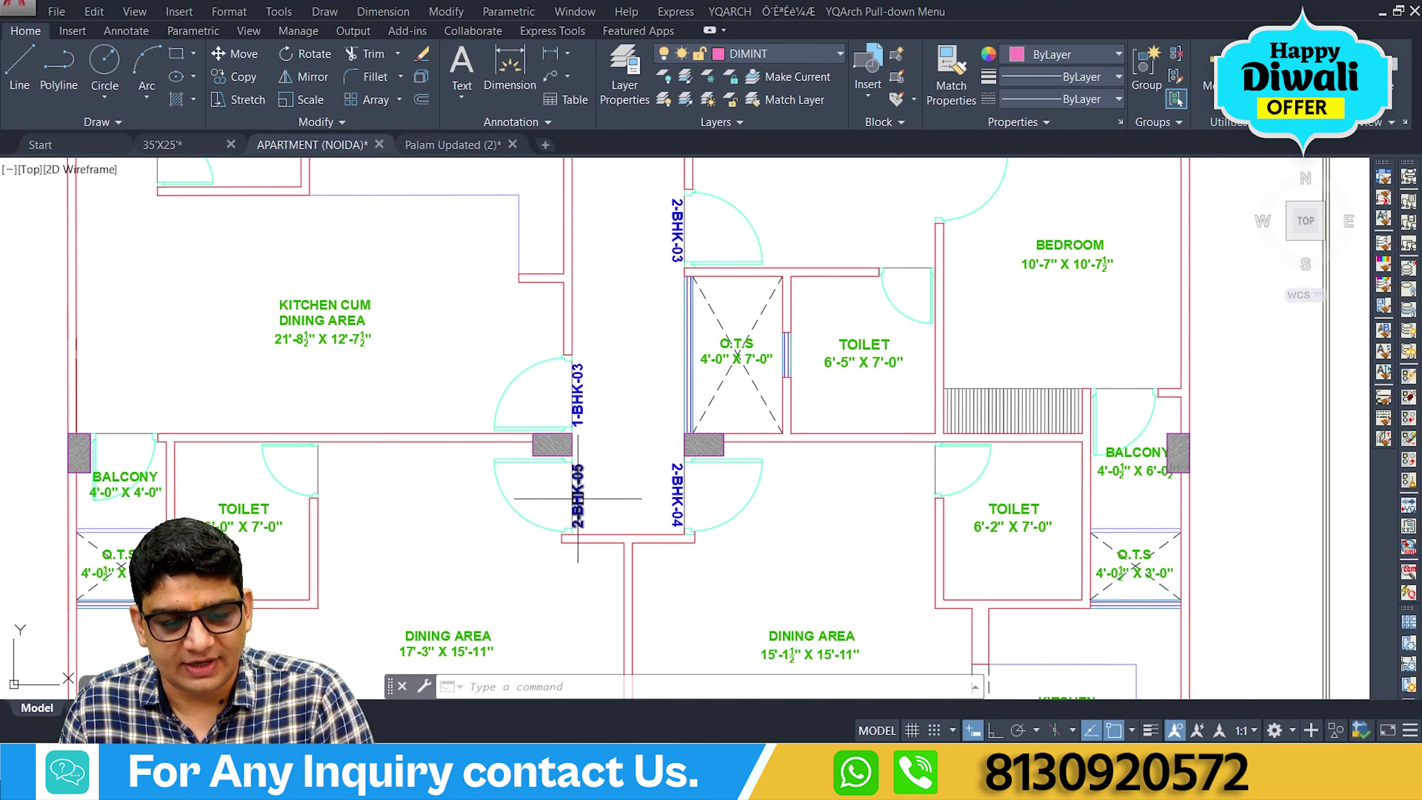
pyautogui.moveTo(649, 495); pyautogui.dragTo(628, 615, button='middle')
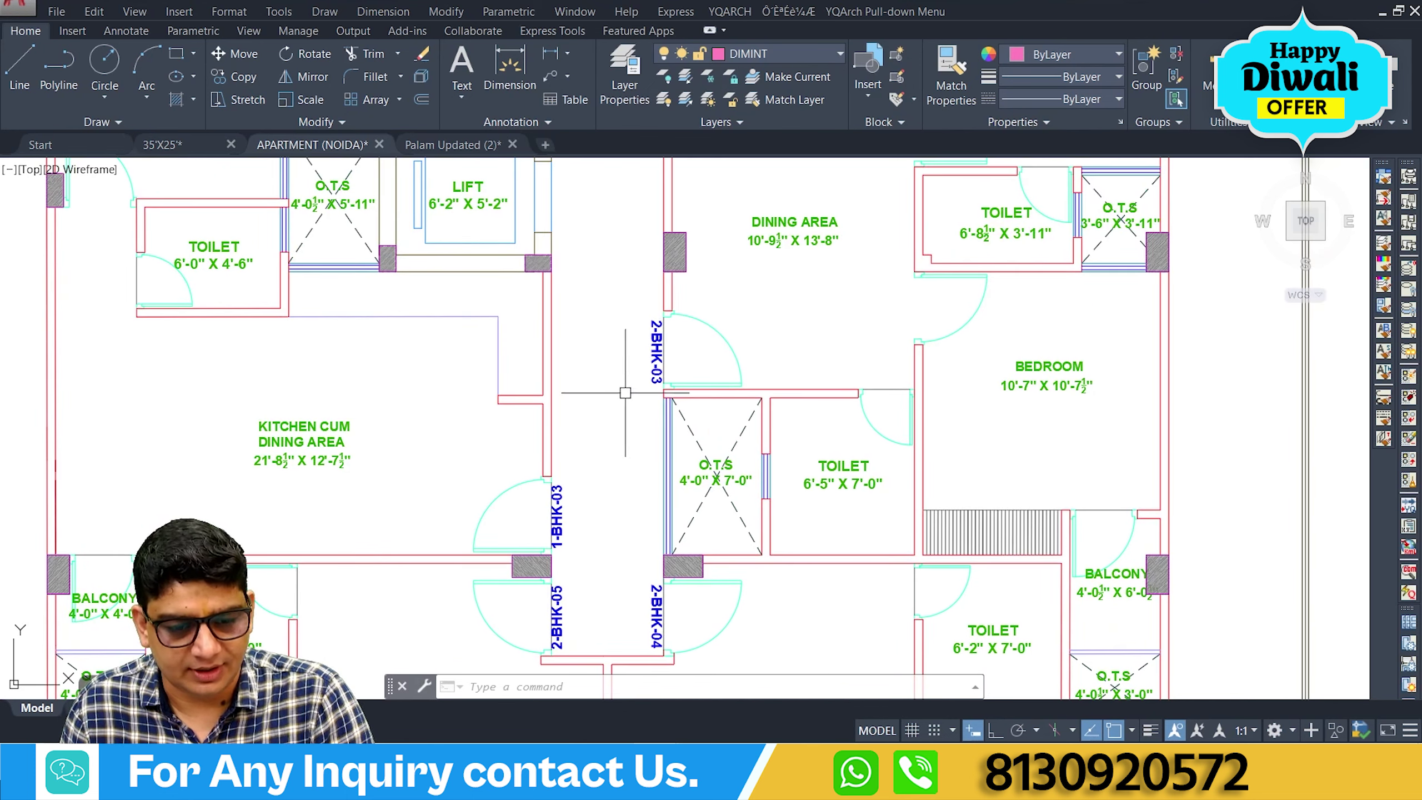
# Examine the columns along the central corridor beside the 2-BHK and 1-BHK entrance doors in the apartment floor plan.
pyautogui.moveTo(625, 393); pyautogui.dragTo(640, 515, button='middle')
pyautogui.moveTo(639, 412); pyautogui.dragTo(635, 672, button='middle')
pyautogui.scroll(-2, 549, 375)
pyautogui.moveTo(549, 375); pyautogui.dragTo(587, 514, button='middle')
pyautogui.moveTo(590, 308); pyautogui.dragTo(590, 403, button='middle')
pyautogui.scroll(6, 590, 403)
pyautogui.moveTo(574, 317); pyautogui.dragTo(502, 445, button='middle')
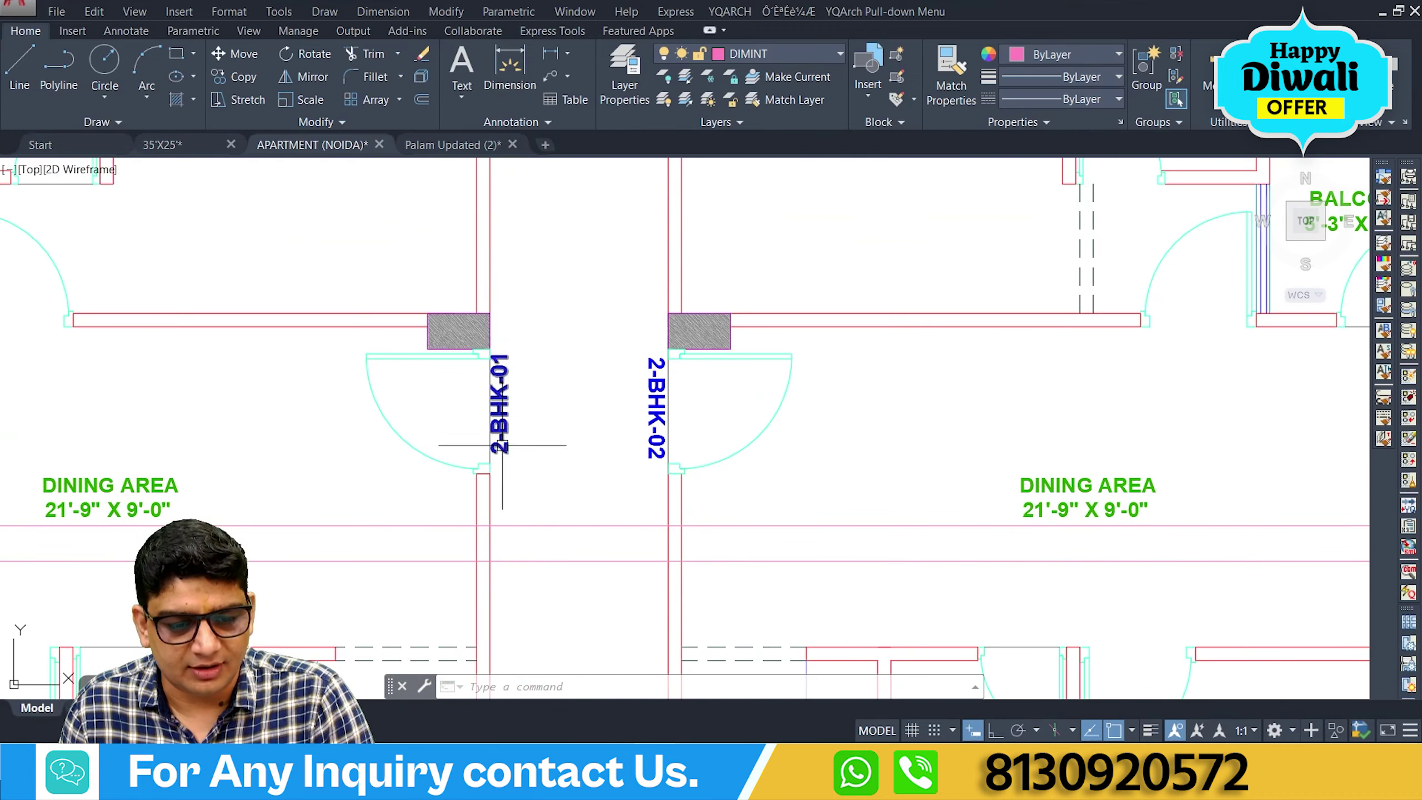
pyautogui.scroll(-5, 669, 439)
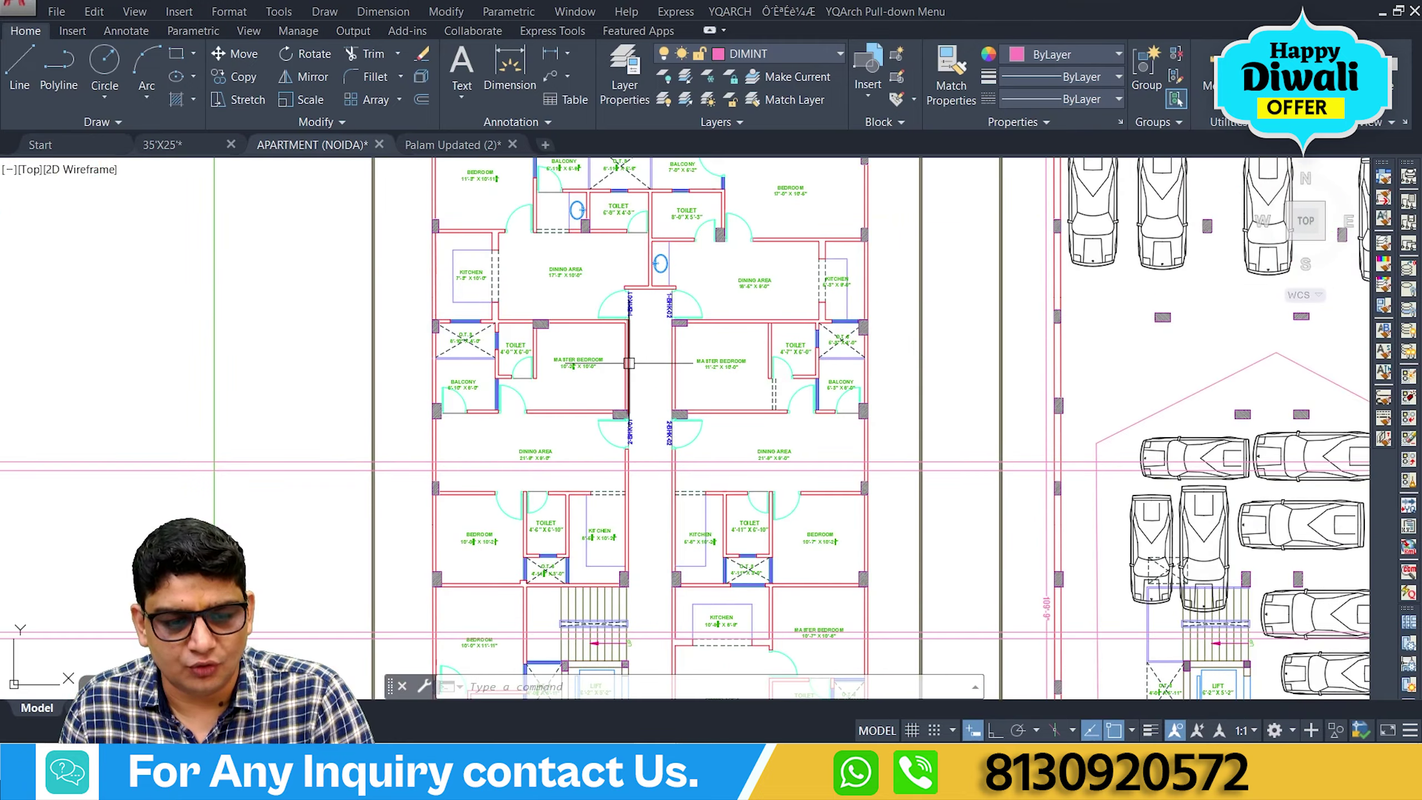
pyautogui.scroll(-3, 628, 363)
pyautogui.scroll(8, 644, 469)
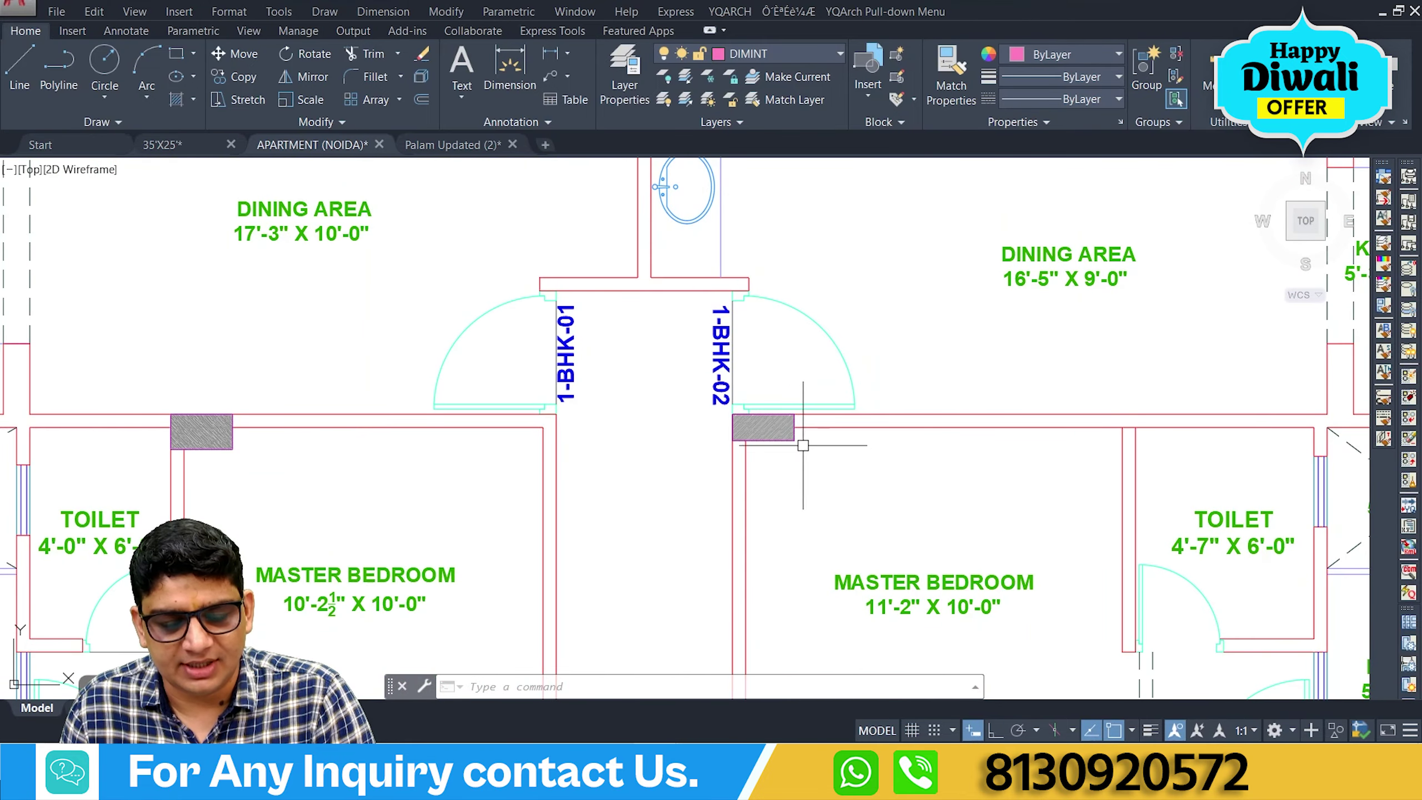
pyautogui.scroll(-3, 676, 396)
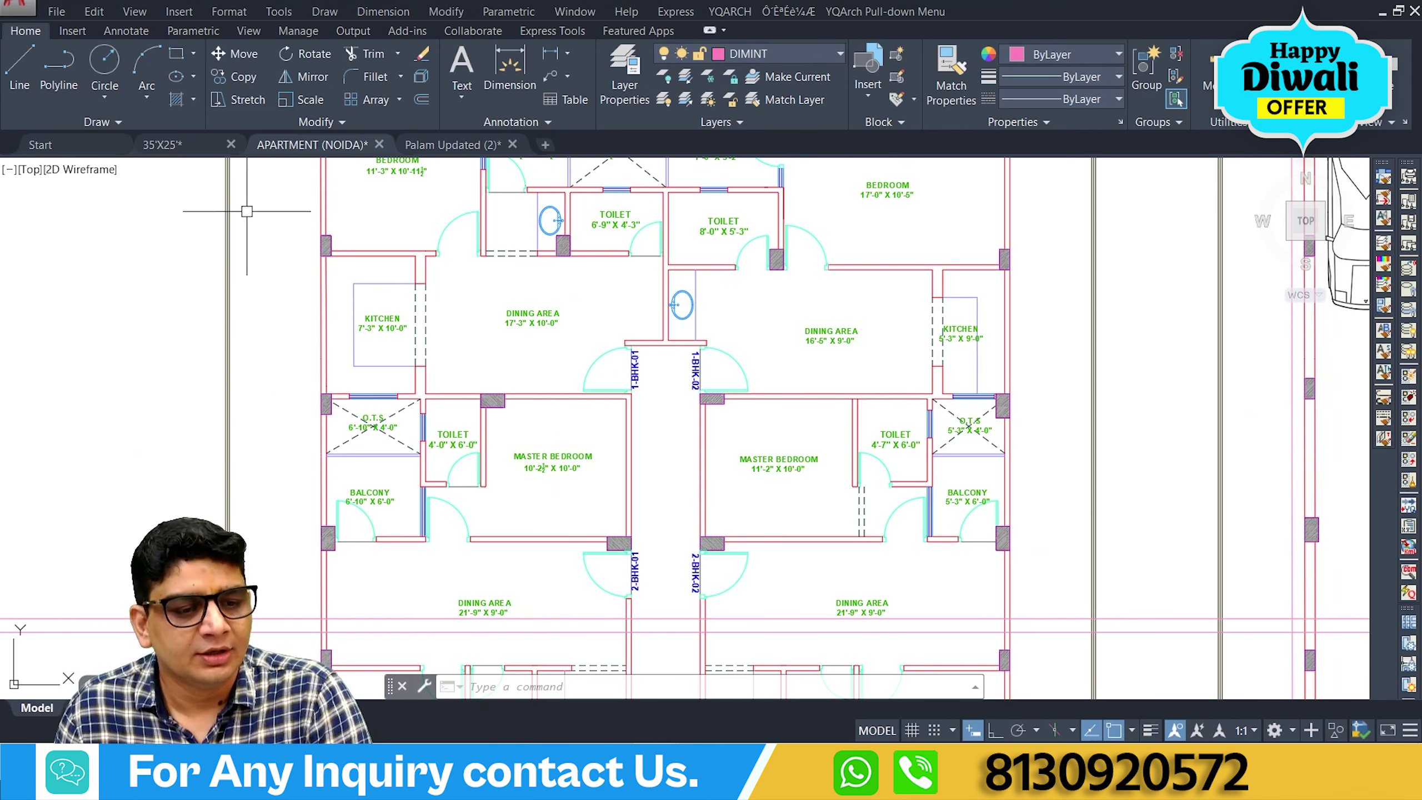
# Circle the columns of the upper furnished plan in the 35'X25' drawing with a black pen, and clear the marks.
pyautogui.click(162, 149)
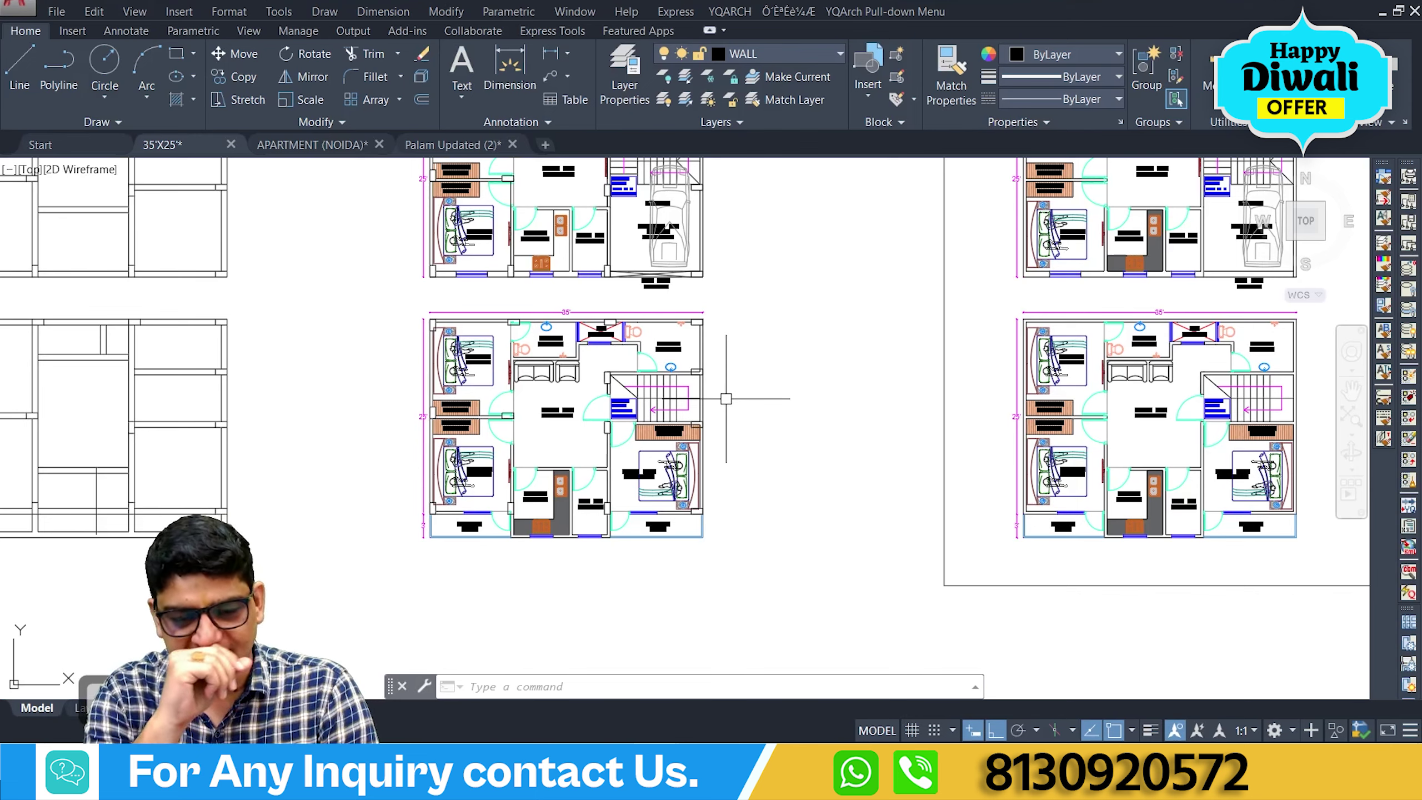
pyautogui.moveTo(773, 312); pyautogui.dragTo(843, 487, button='middle')
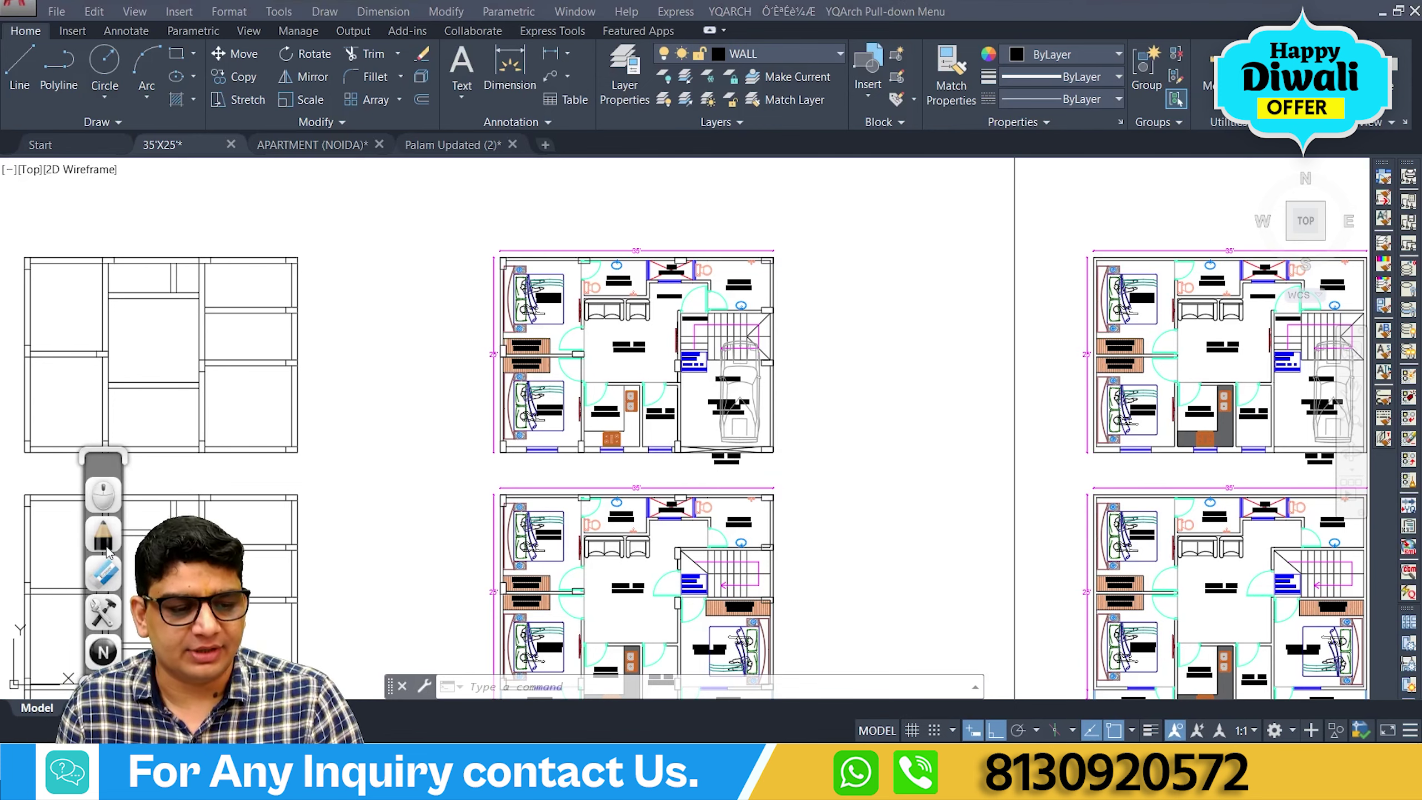
pyautogui.click(104, 540)
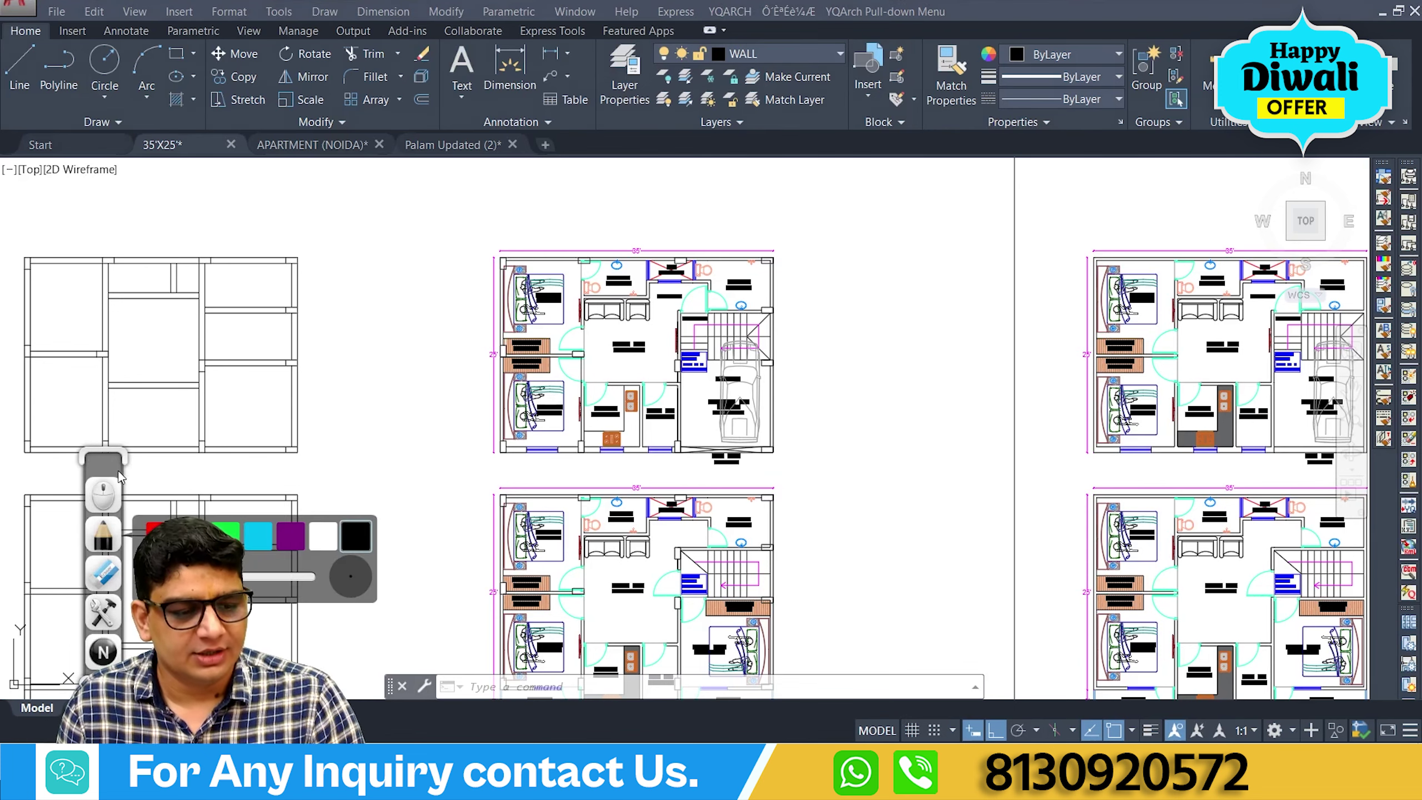
pyautogui.click(355, 540)
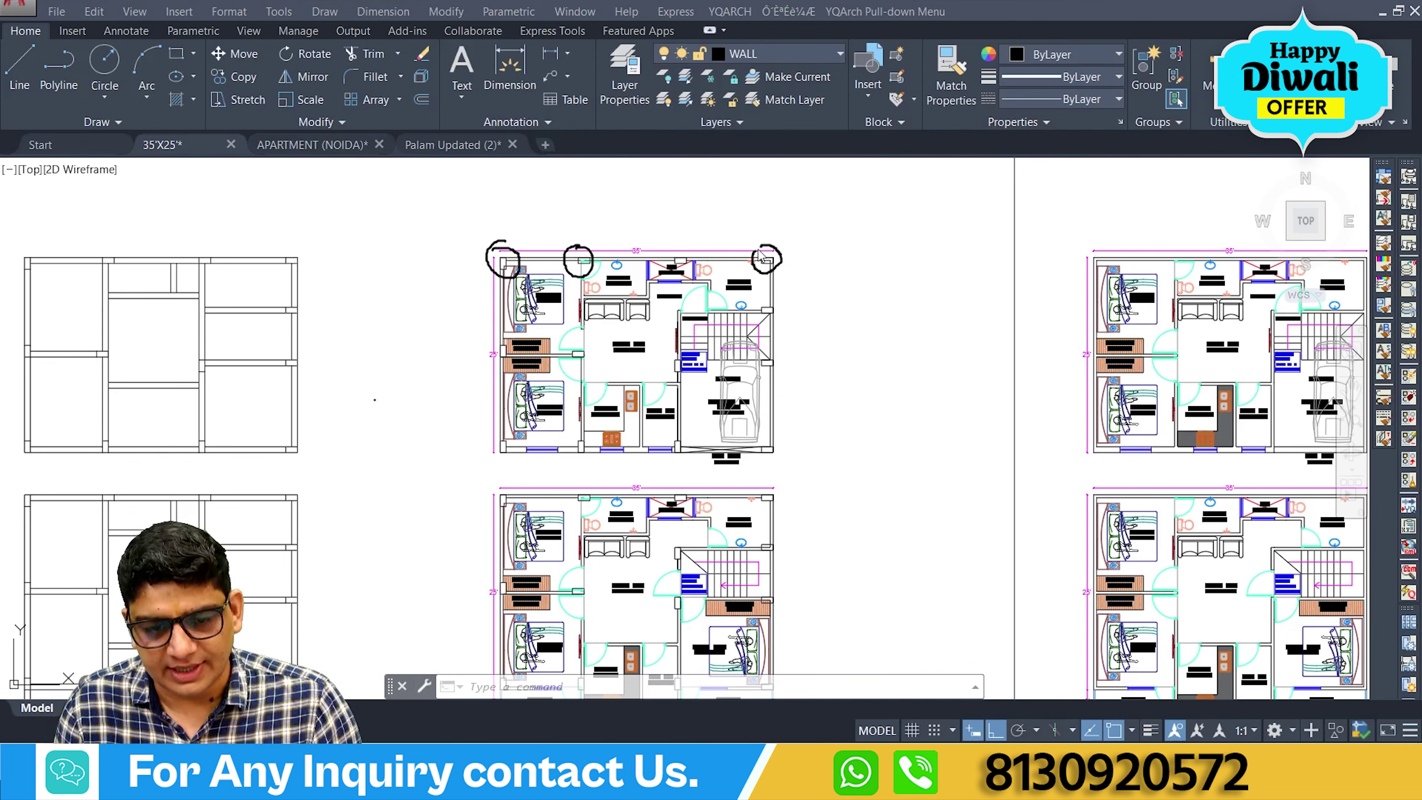
pyautogui.moveTo(766, 367)
pyautogui.mouseDown()
pyautogui.moveTo(771, 381)
pyautogui.moveTo(778, 368)
pyautogui.mouseUp()
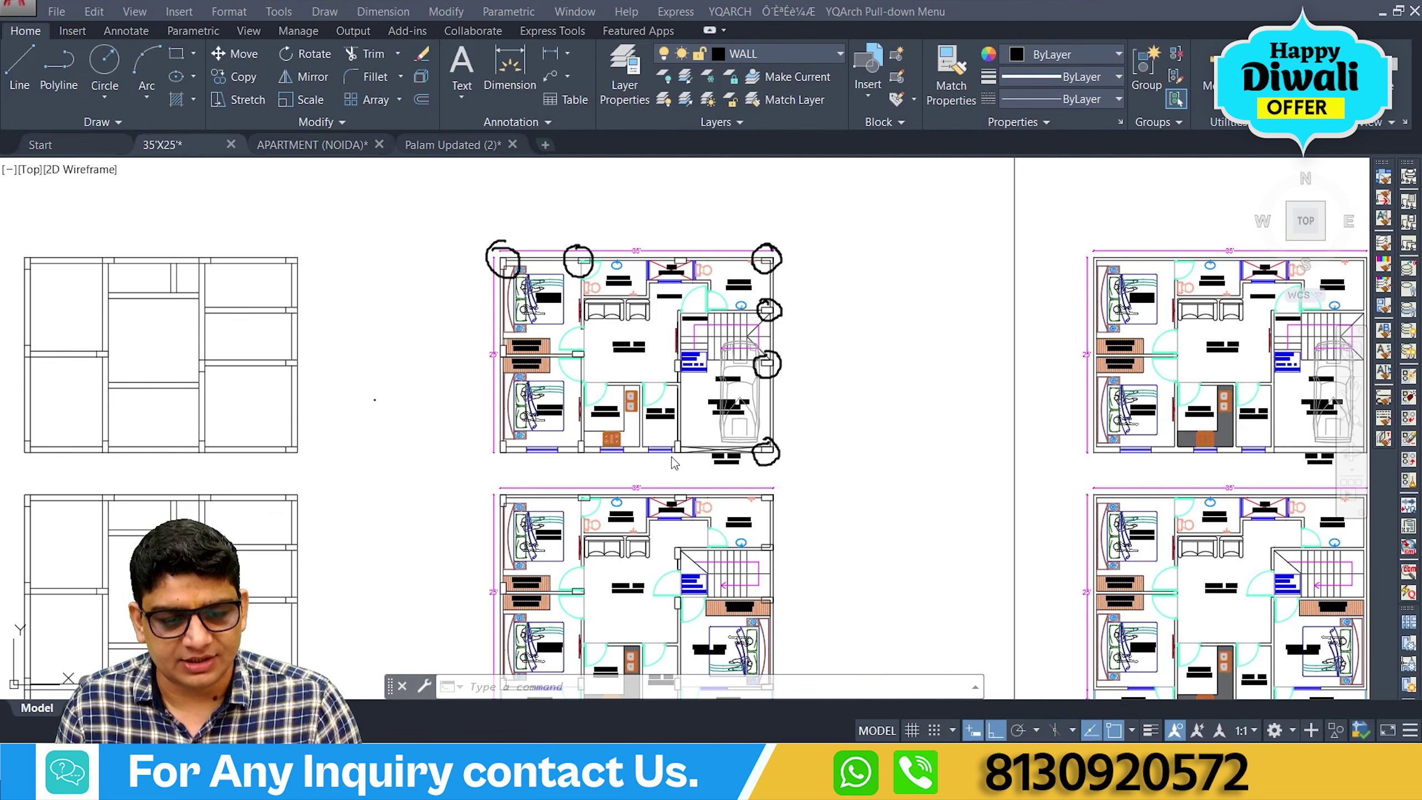
pyautogui.moveTo(676, 441); pyautogui.dragTo(677, 451)
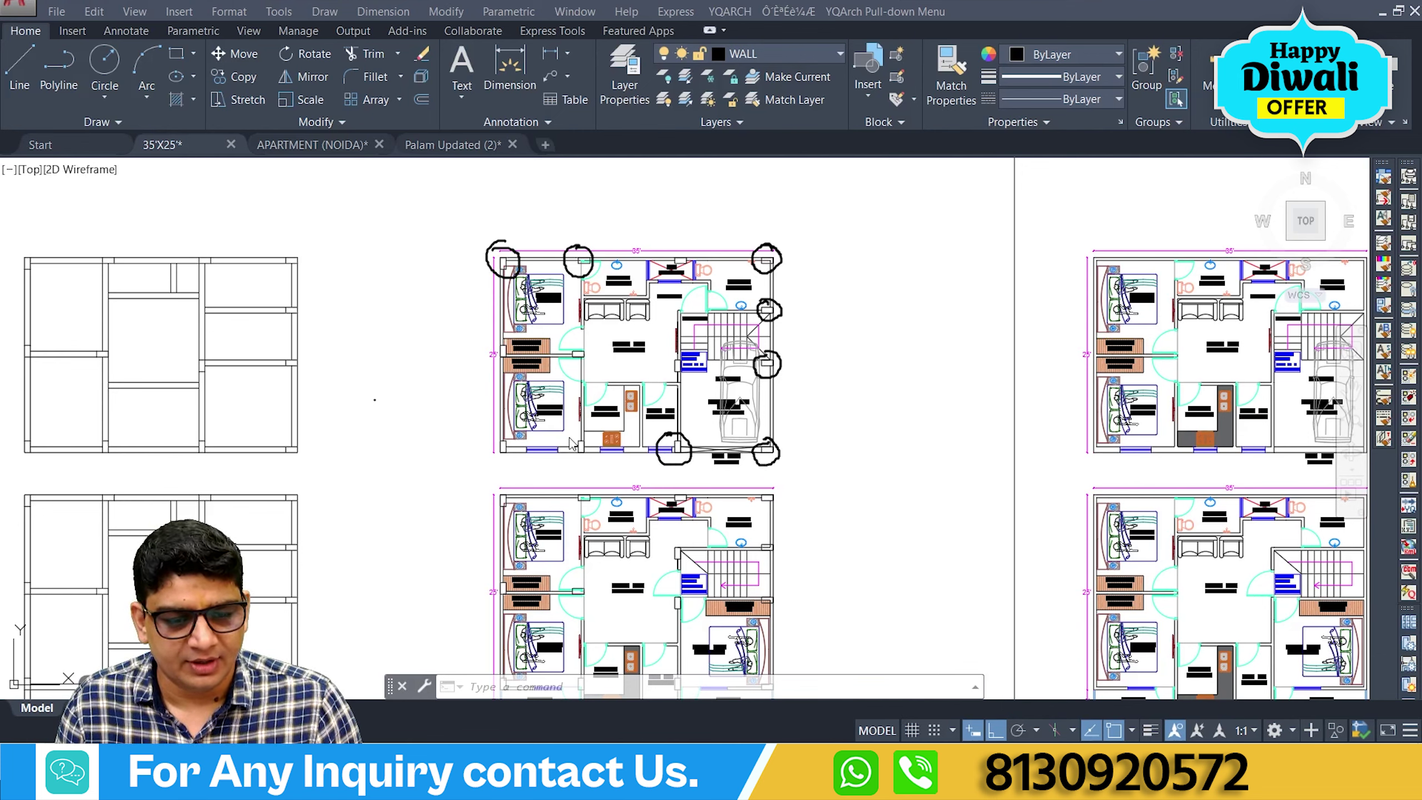
pyautogui.moveTo(572, 462)
pyautogui.mouseDown()
pyautogui.moveTo(573, 439)
pyautogui.moveTo(504, 469)
pyautogui.moveTo(493, 436)
pyautogui.mouseUp()
pyautogui.moveTo(489, 339); pyautogui.dragTo(585, 360)
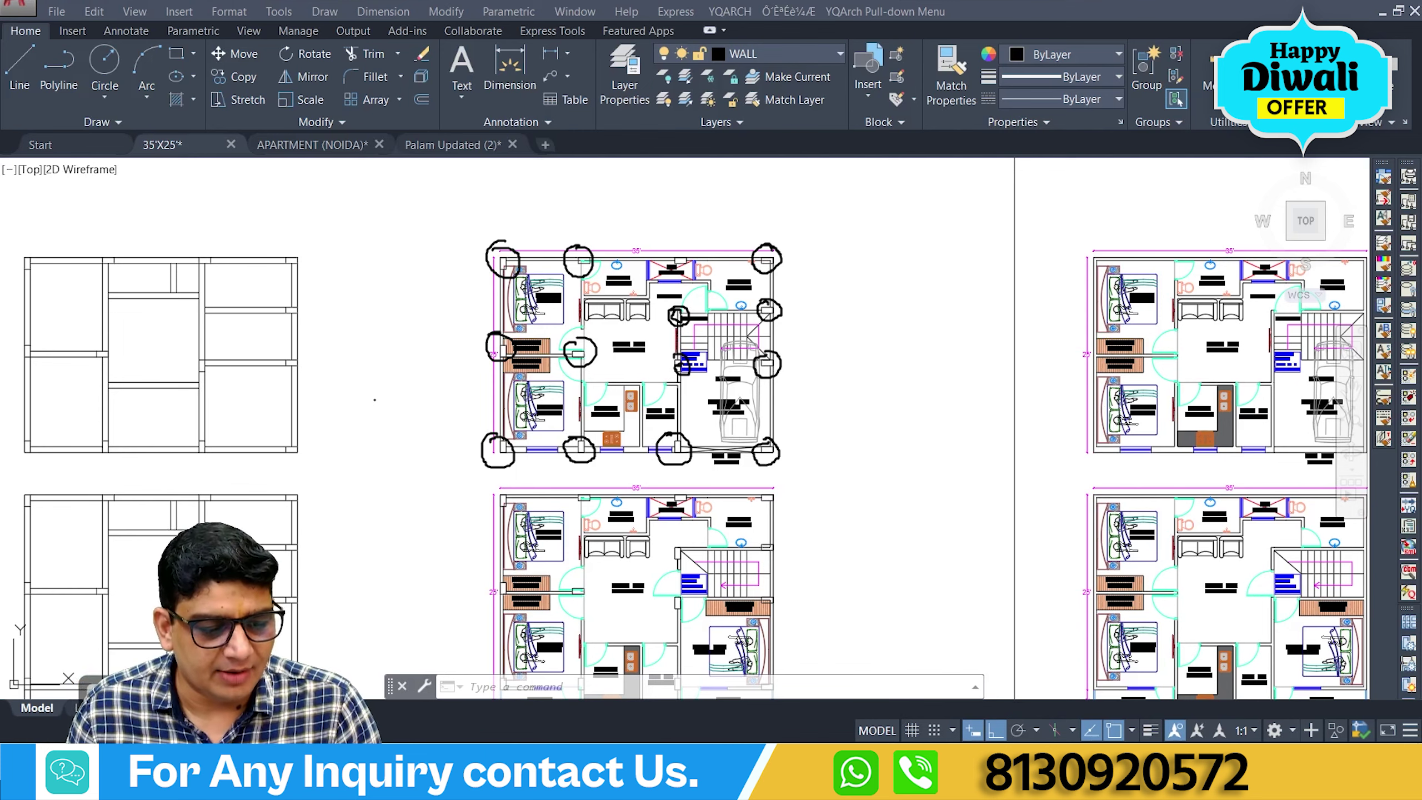
pyautogui.click(103, 495)
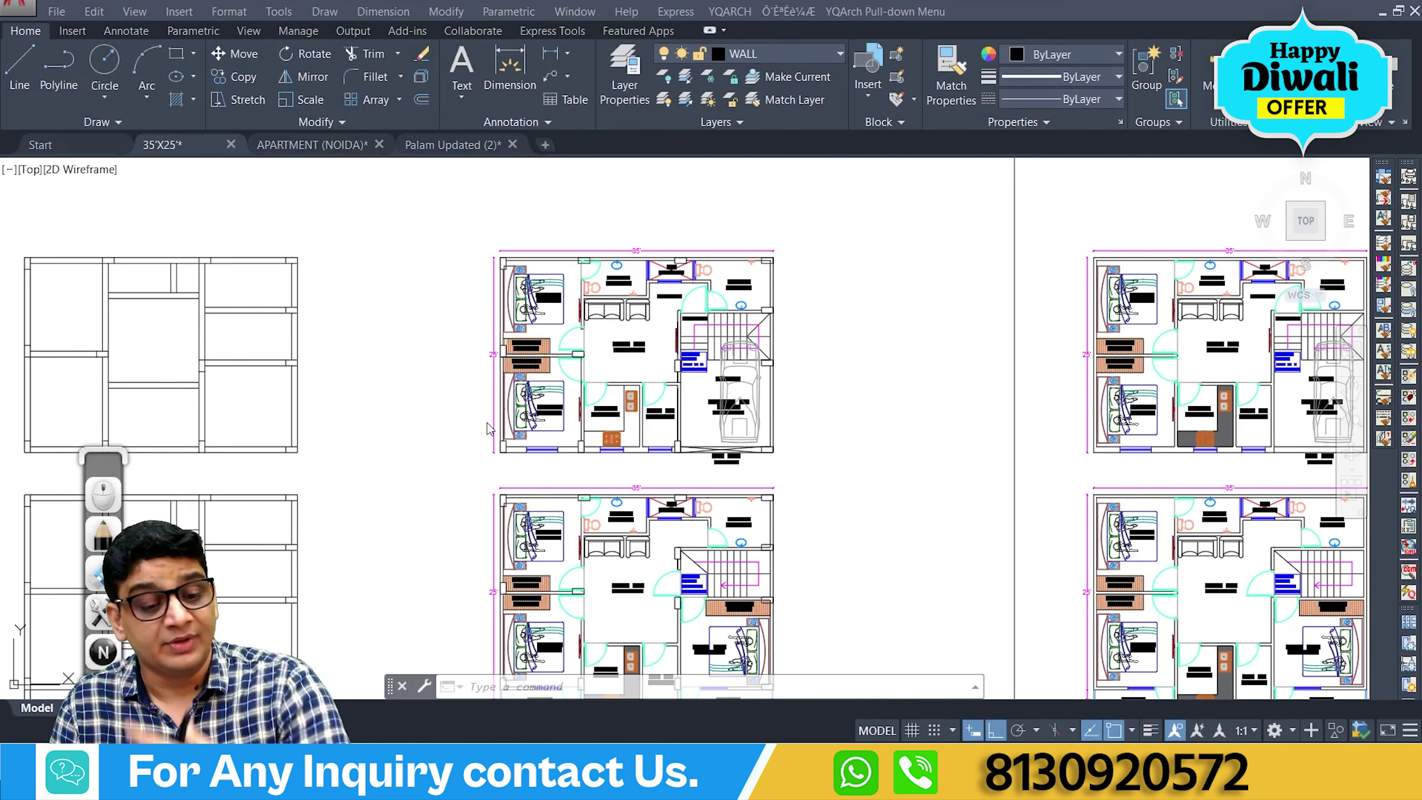
# Compare the column positions in the house plan with entrance parking against those in the guest room plan below it.
pyautogui.scroll(3, 428, 466)
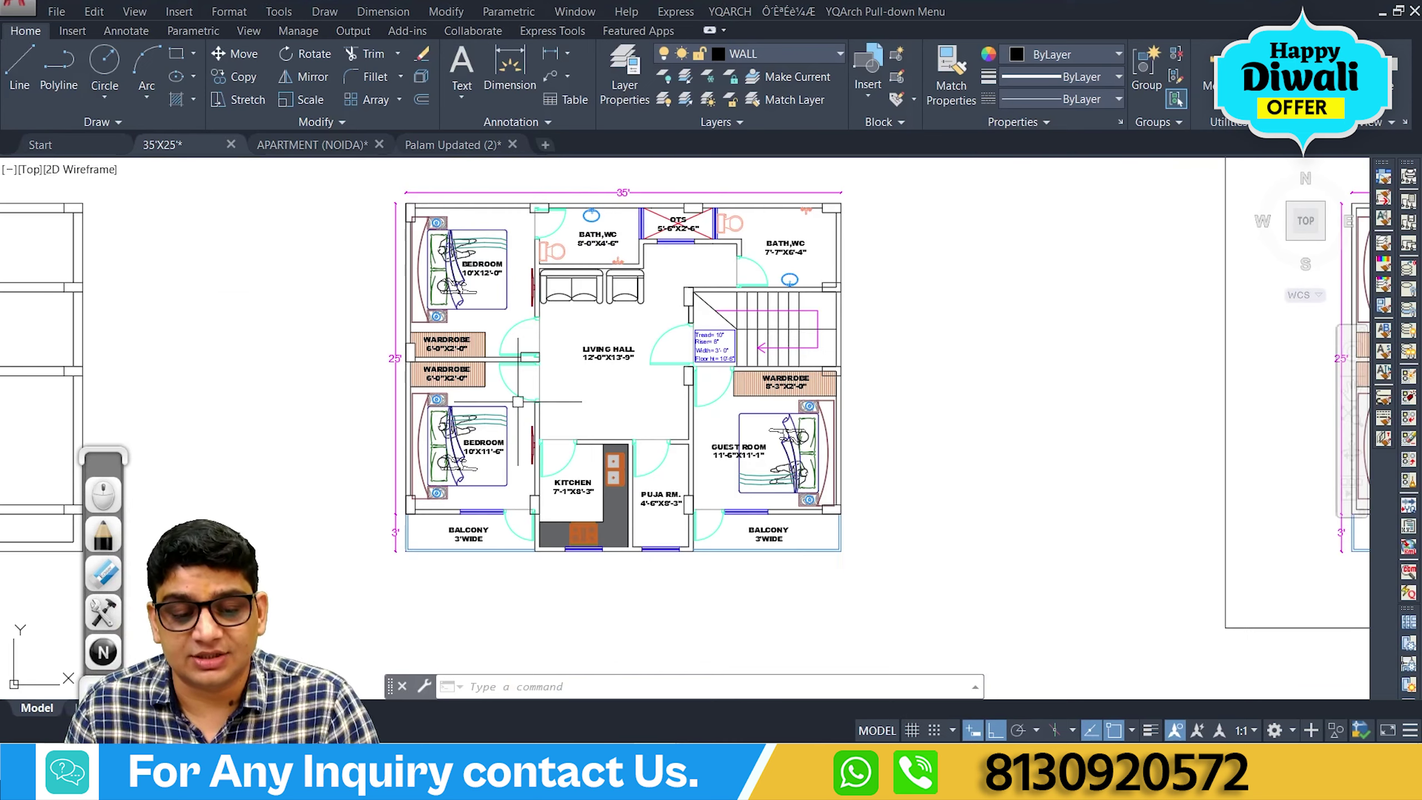
pyautogui.moveTo(556, 241)
pyautogui.mouseDown(button='middle')
pyautogui.moveTo(595, 403)
pyautogui.moveTo(603, 598)
pyautogui.mouseUp(button='middle')
pyautogui.scroll(2, 505, 180)
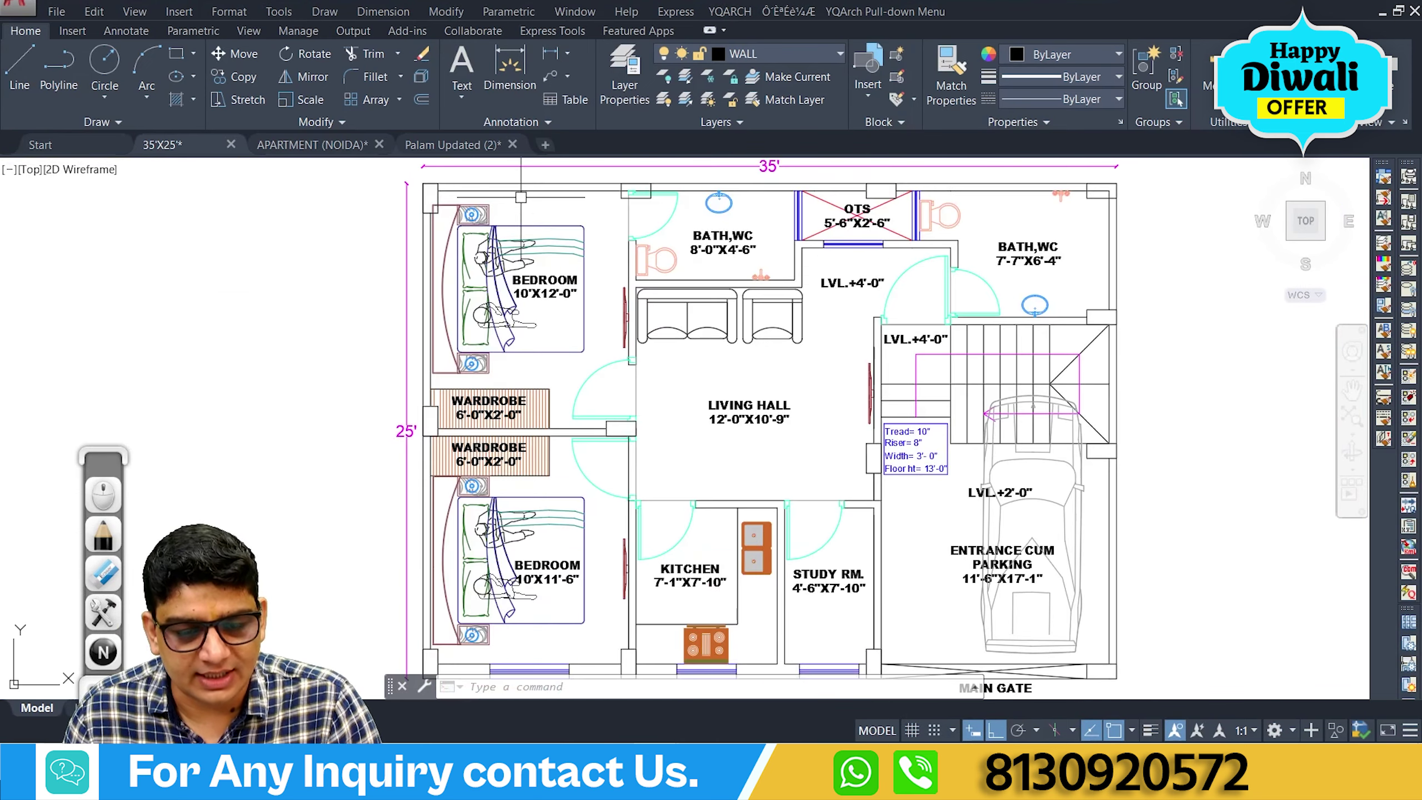
pyautogui.moveTo(735, 259); pyautogui.dragTo(568, 234, button='middle')
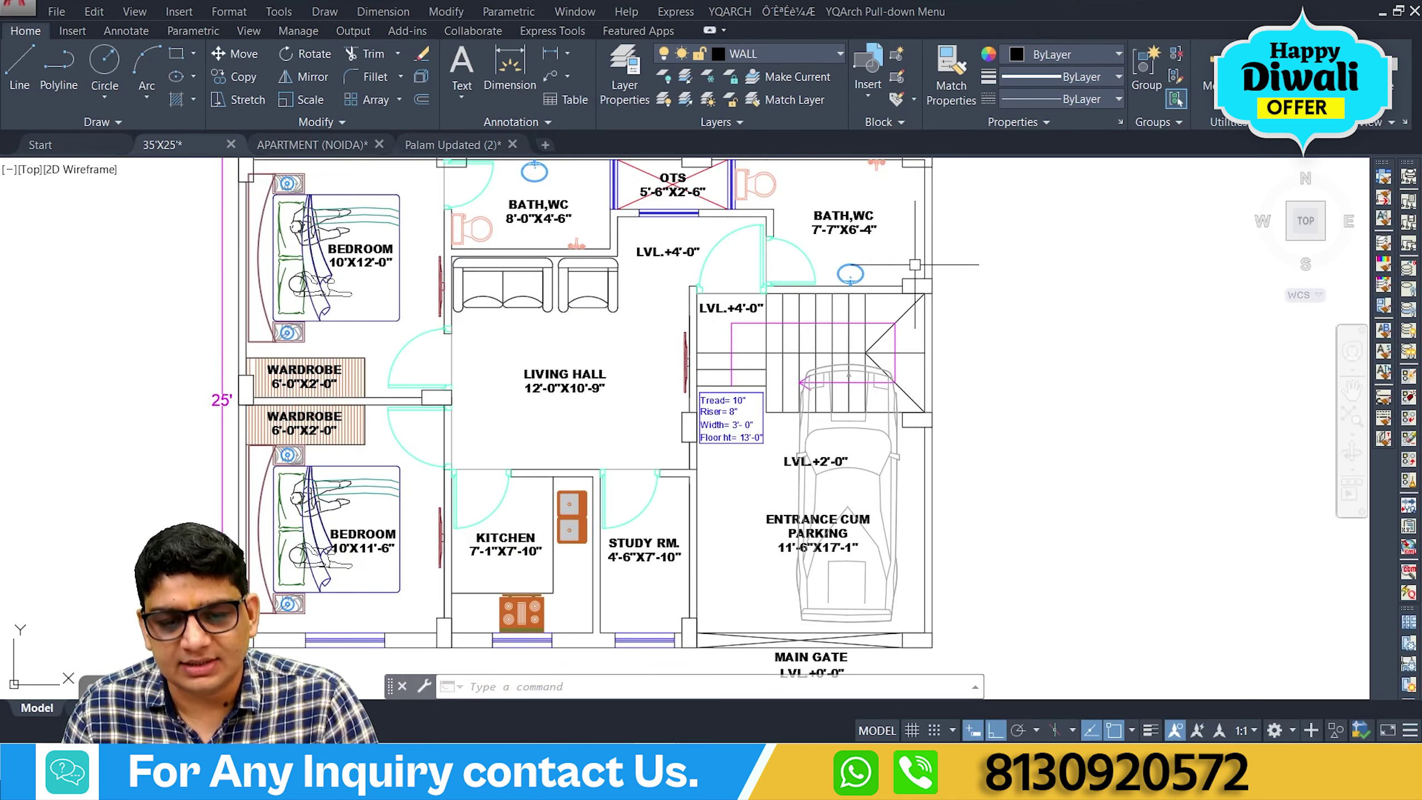
pyautogui.moveTo(798, 701); pyautogui.dragTo(827, 170, button='middle')
pyautogui.moveTo(634, 527)
pyautogui.mouseDown(button='middle')
pyautogui.moveTo(640, 273)
pyautogui.moveTo(672, 281)
pyautogui.moveTo(613, 650)
pyautogui.mouseUp(button='middle')
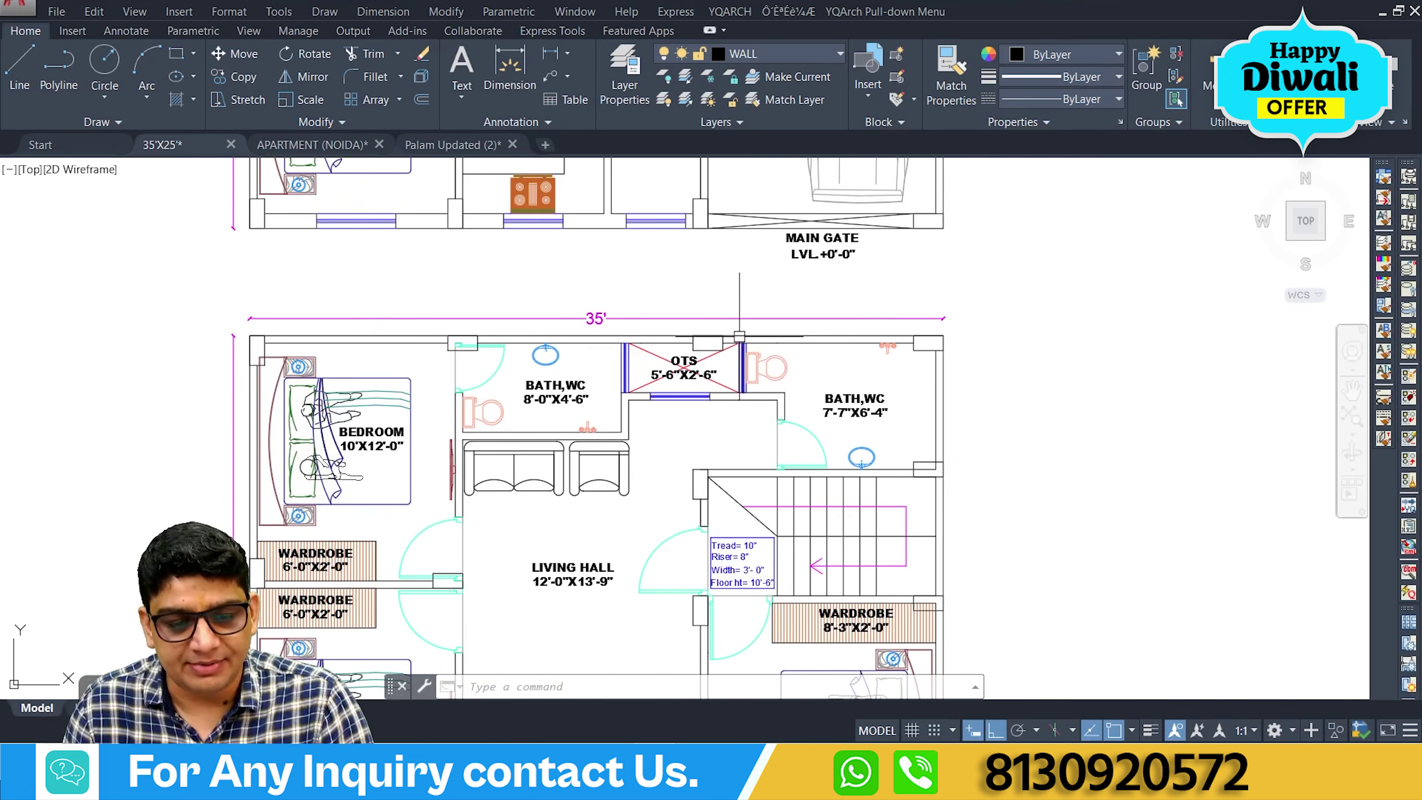
# Examine the columns around the OTS, the two bathrooms and the living hall in the guest room plan.
pyautogui.scroll(5, 683, 336)
pyautogui.scroll(-2, 667, 393)
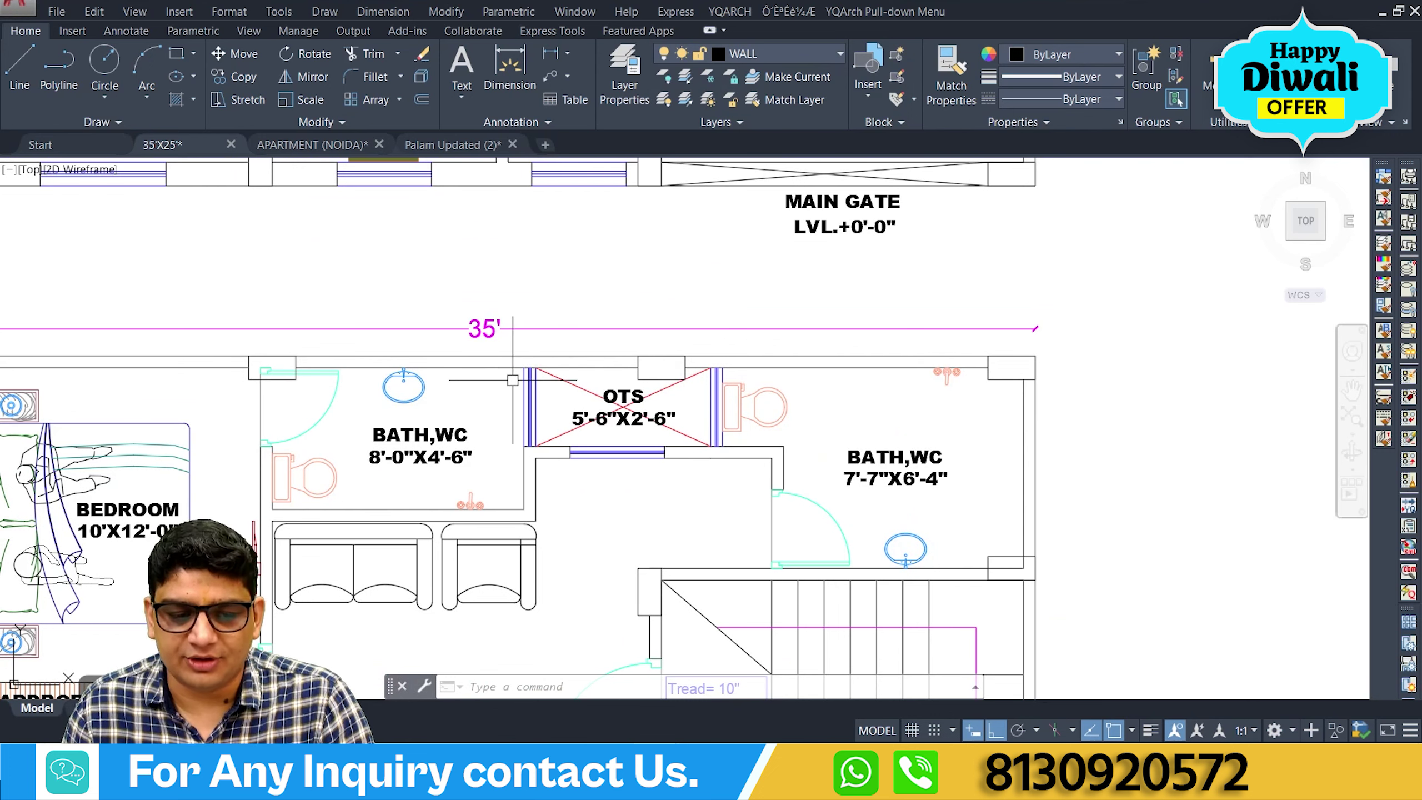
pyautogui.scroll(-4, 665, 266)
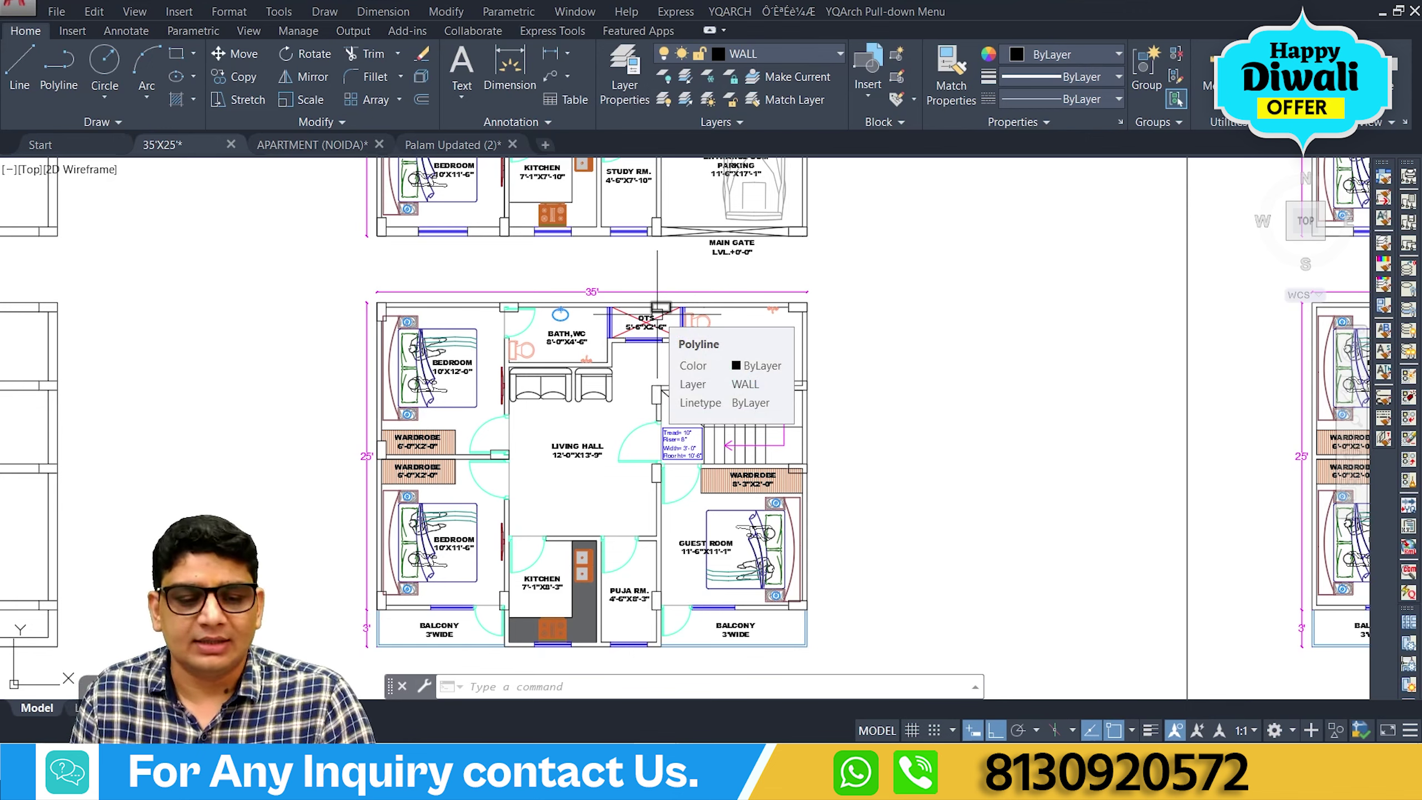
pyautogui.scroll(3, 657, 307)
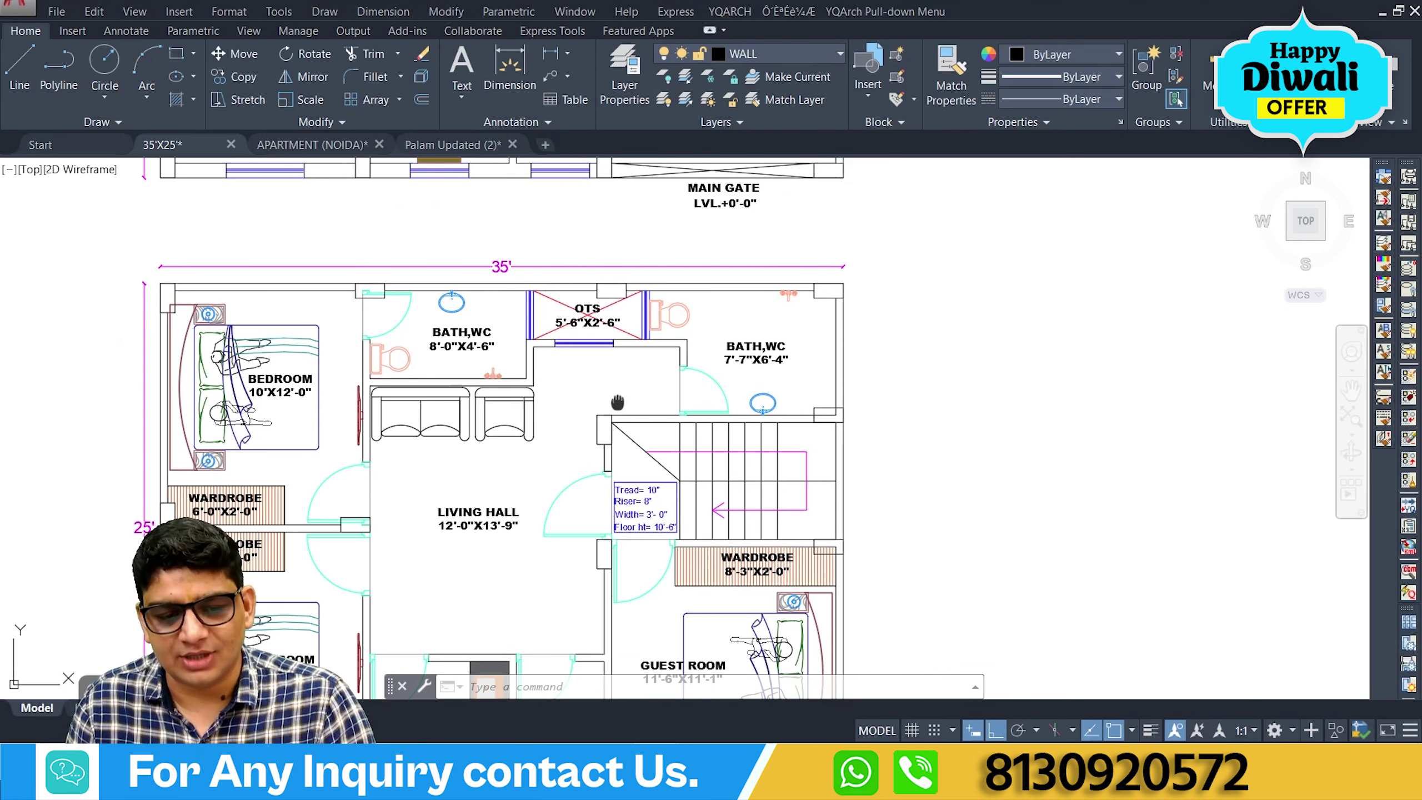
pyautogui.moveTo(617, 402); pyautogui.dragTo(619, 303, button='middle')
pyautogui.scroll(-5, 620, 303)
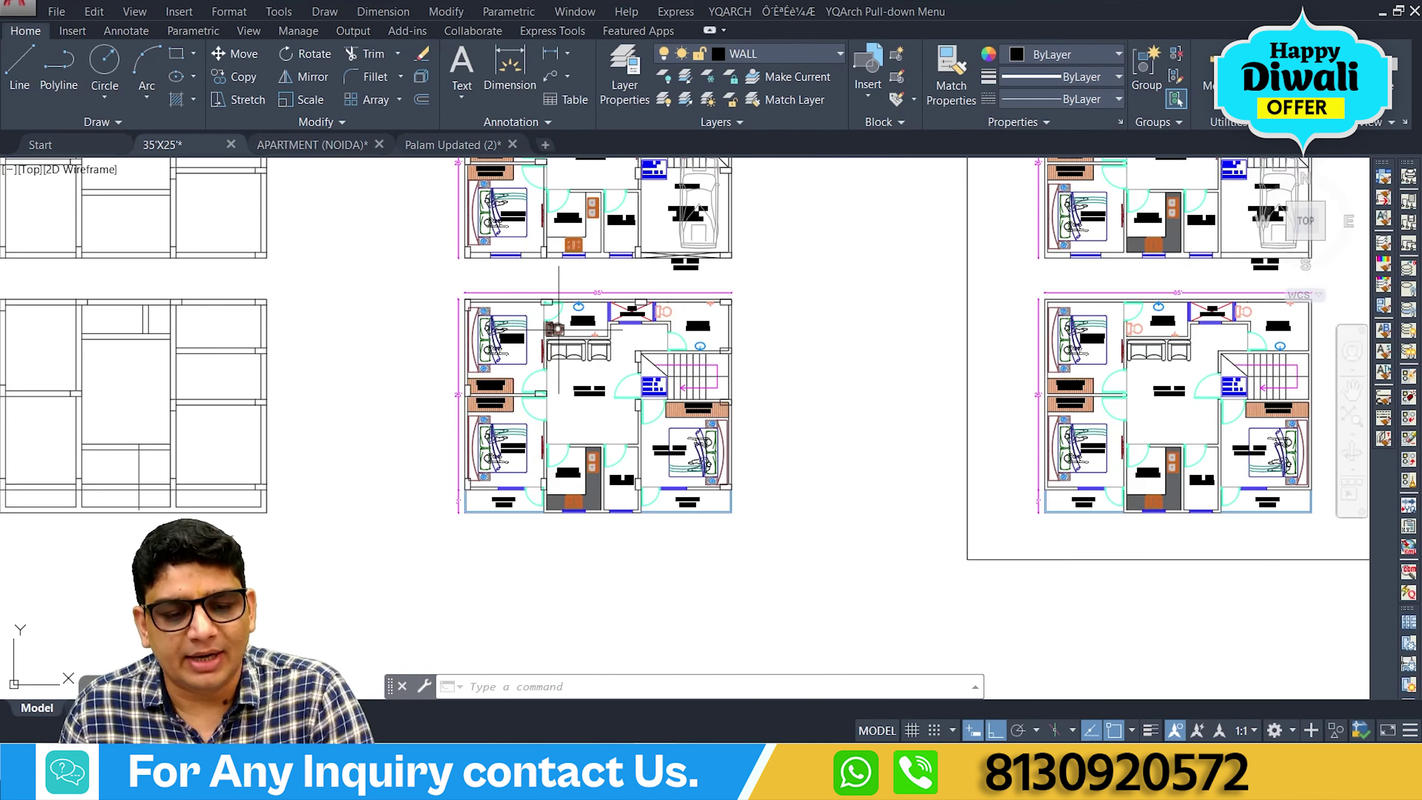
pyautogui.scroll(4, 546, 329)
pyautogui.scroll(-6, 650, 337)
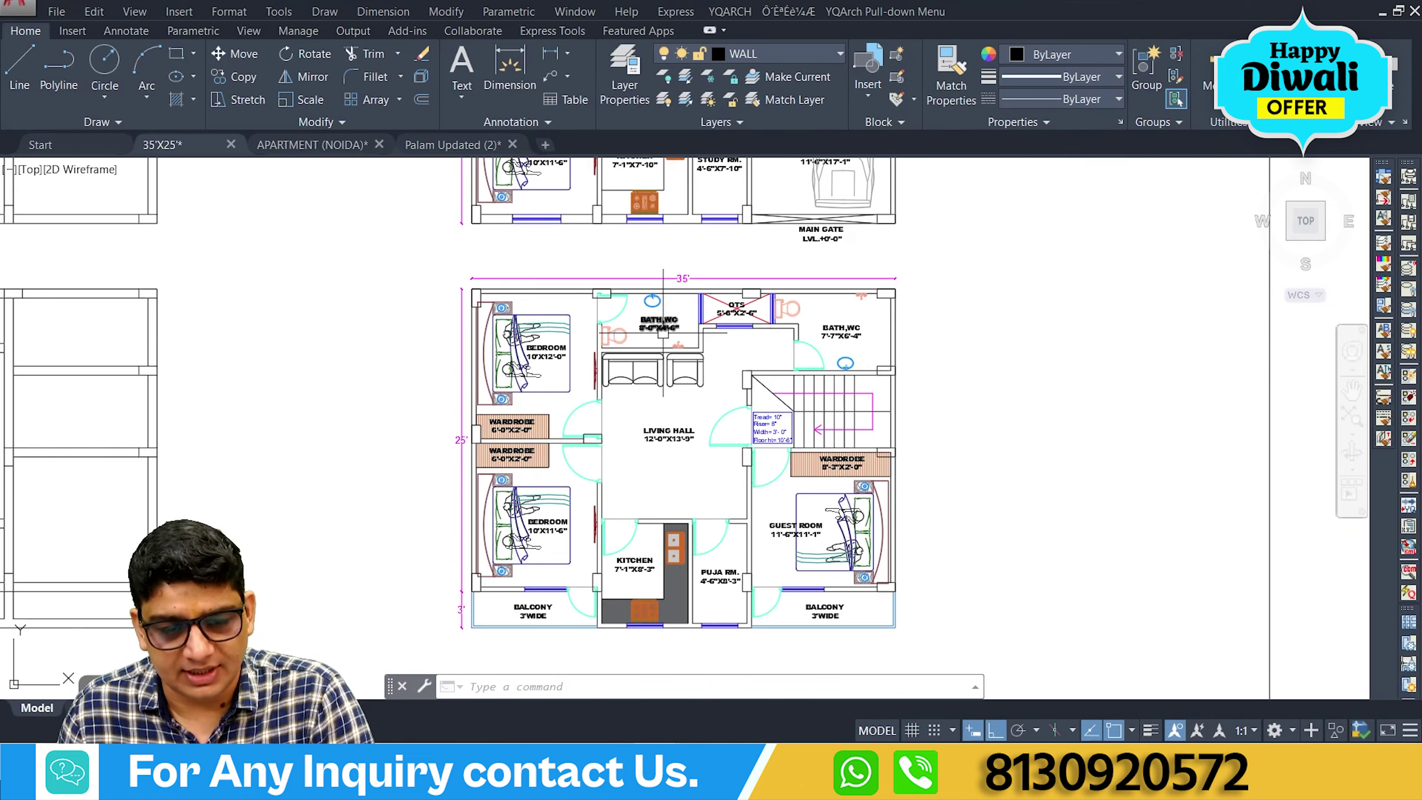
# Select the column-to-column segments along the upper and right edges of the single-line centerline layout.
pyautogui.moveTo(532, 460); pyautogui.dragTo(769, 513, button='middle')
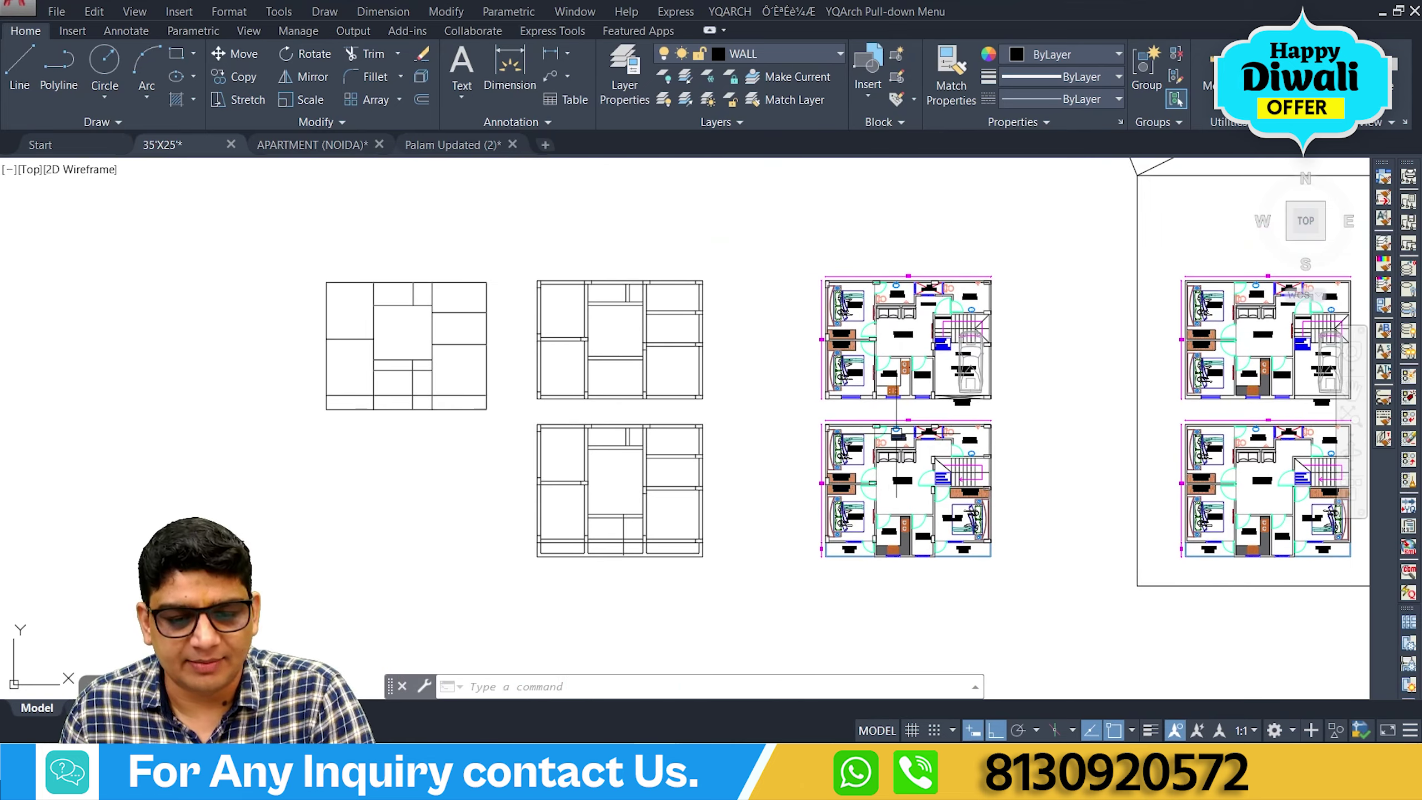
pyautogui.scroll(2, 891, 364)
pyautogui.moveTo(673, 375); pyautogui.dragTo(845, 425, button='middle')
pyautogui.moveTo(150, 315); pyautogui.dragTo(397, 245, button='middle')
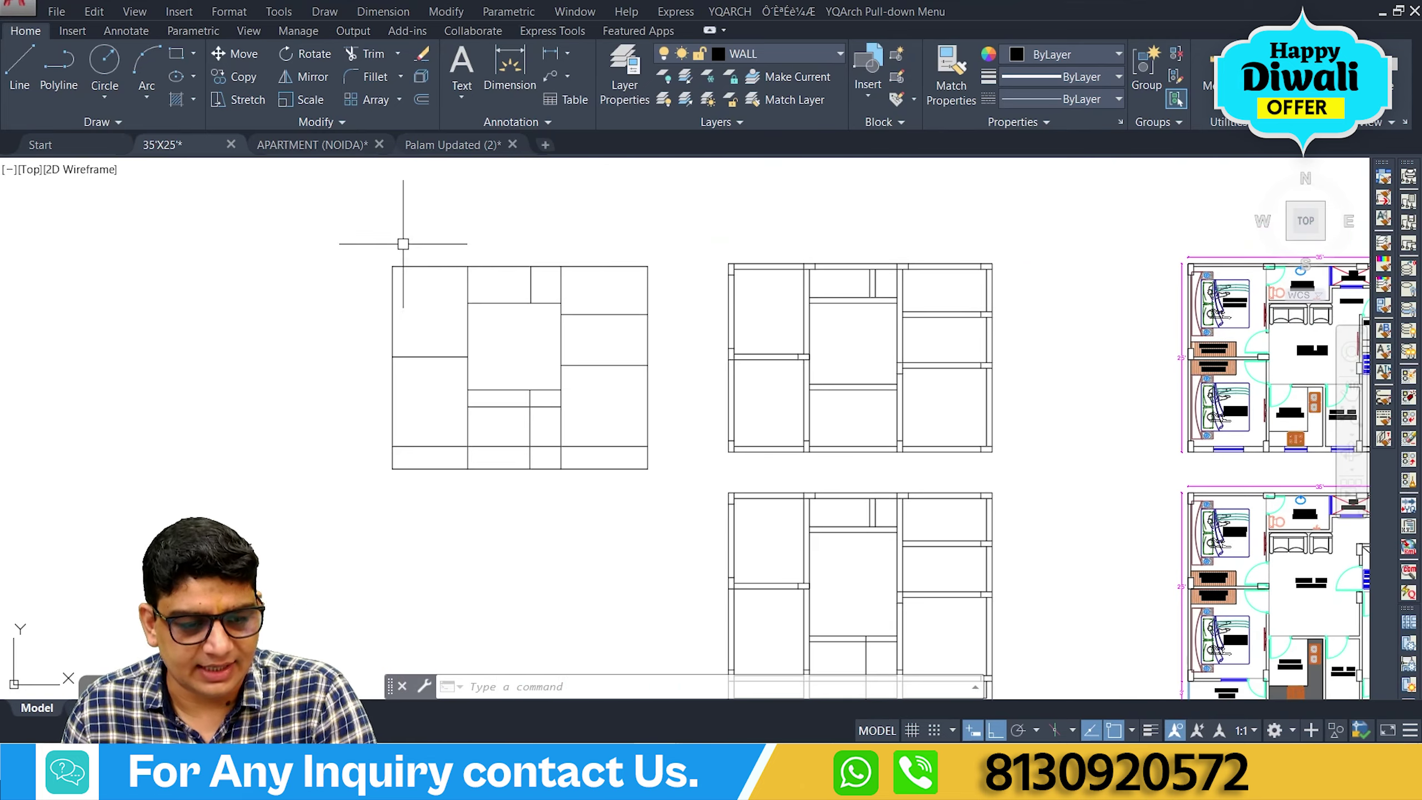
pyautogui.scroll(2, 435, 270)
pyautogui.click(392, 266)
pyautogui.click(508, 265)
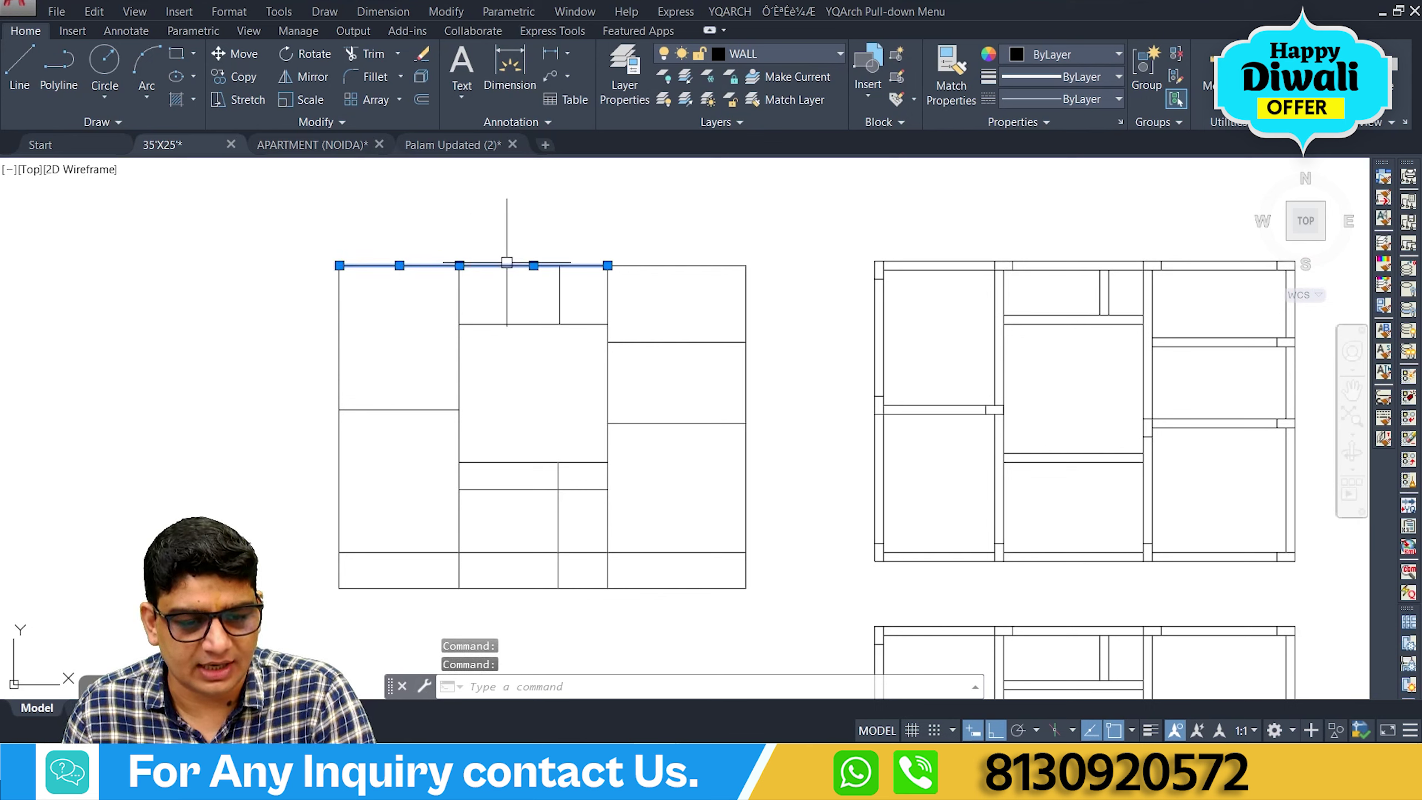
pyautogui.click(676, 266)
pyautogui.click(747, 319)
pyautogui.click(747, 383)
pyautogui.click(746, 481)
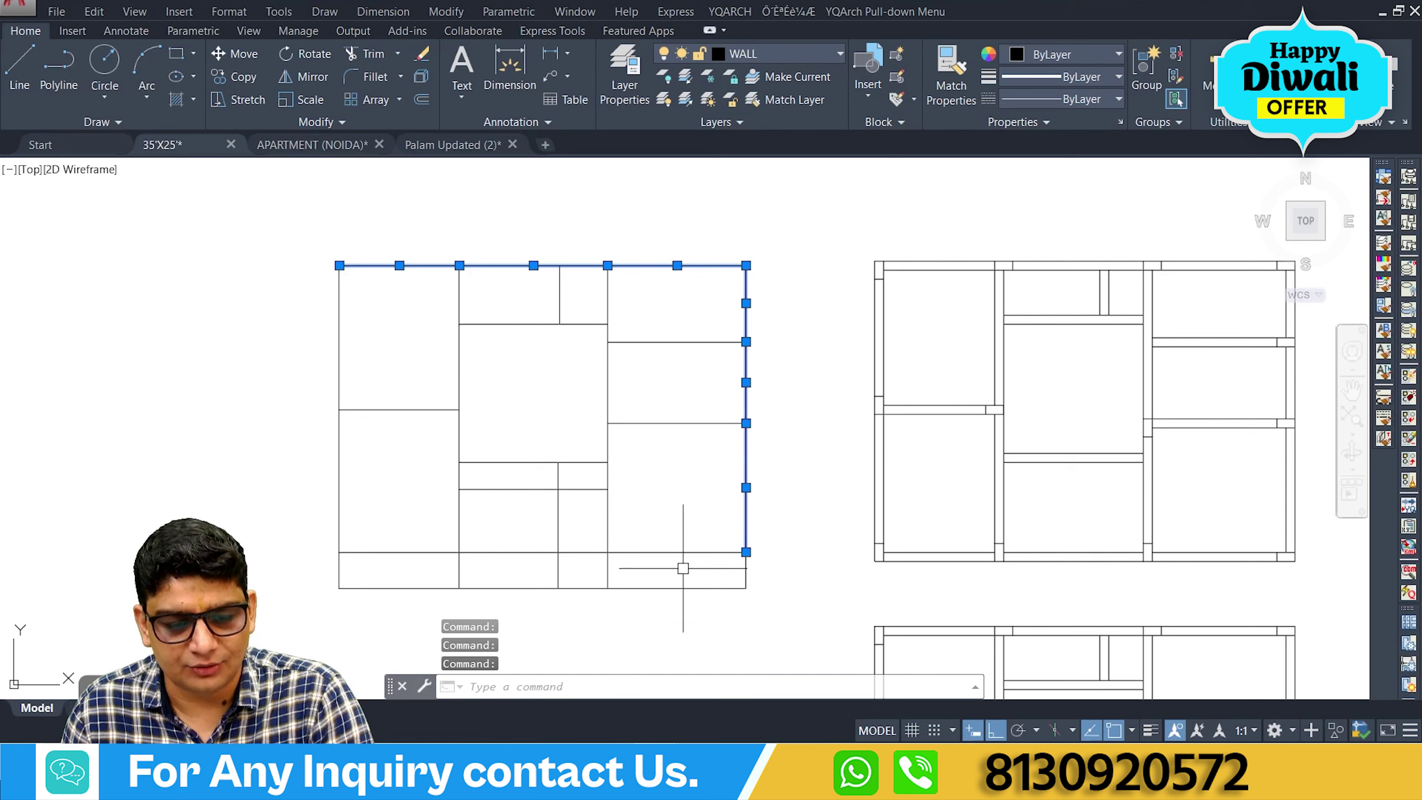
# Add the lower beam line segments and the line dividing the bedrooms to the selection, and clear the whole selection.
pyautogui.click(677, 551)
pyautogui.click(578, 551)
pyautogui.click(419, 552)
pyautogui.click(372, 409)
pyautogui.click(332, 479)
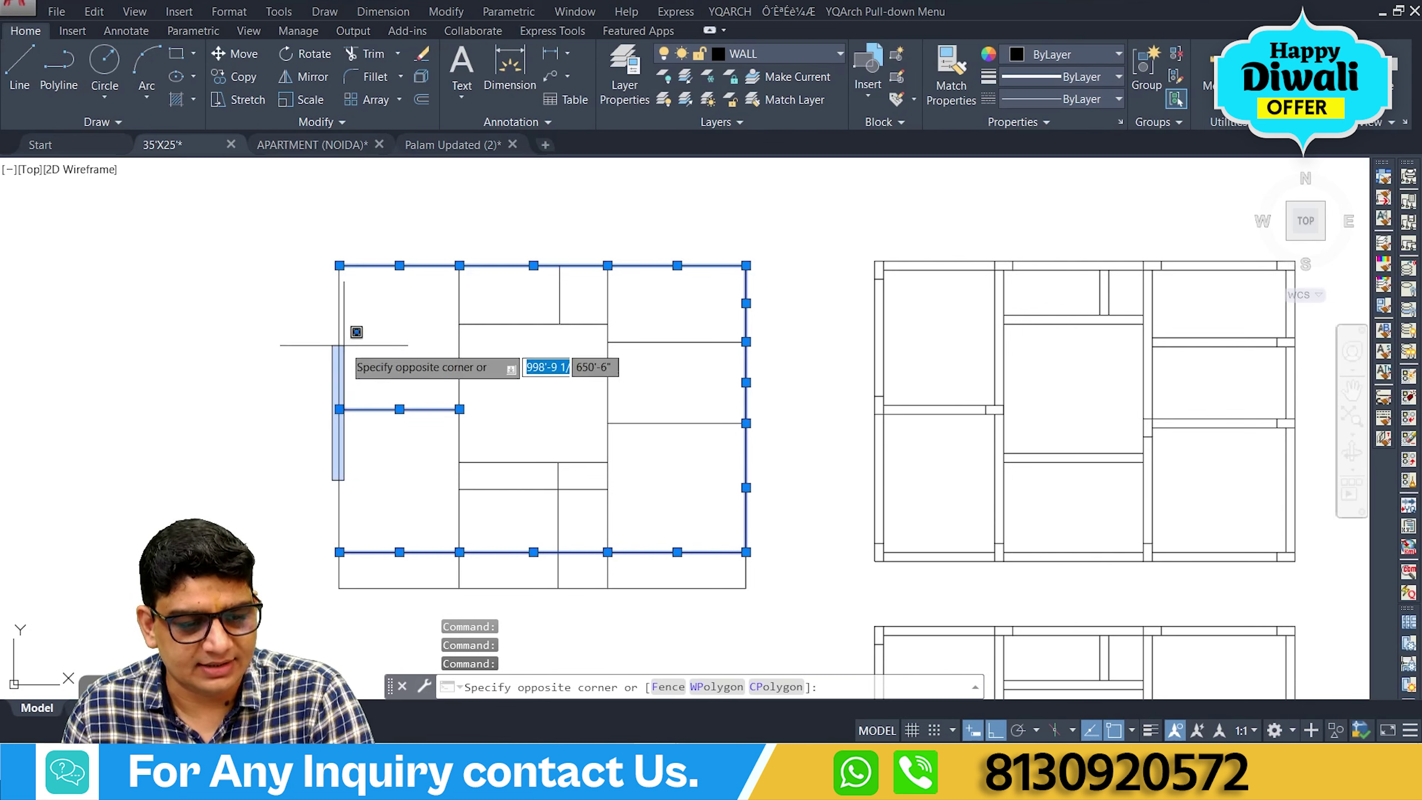
pyautogui.press('Escape')
pyautogui.press('Escape')
# Circle in black the column points along the upper, right and lower centerlines, the inner stair bay corners and the bedroom dividing line.
pyautogui.scroll(-4, 382, 407)
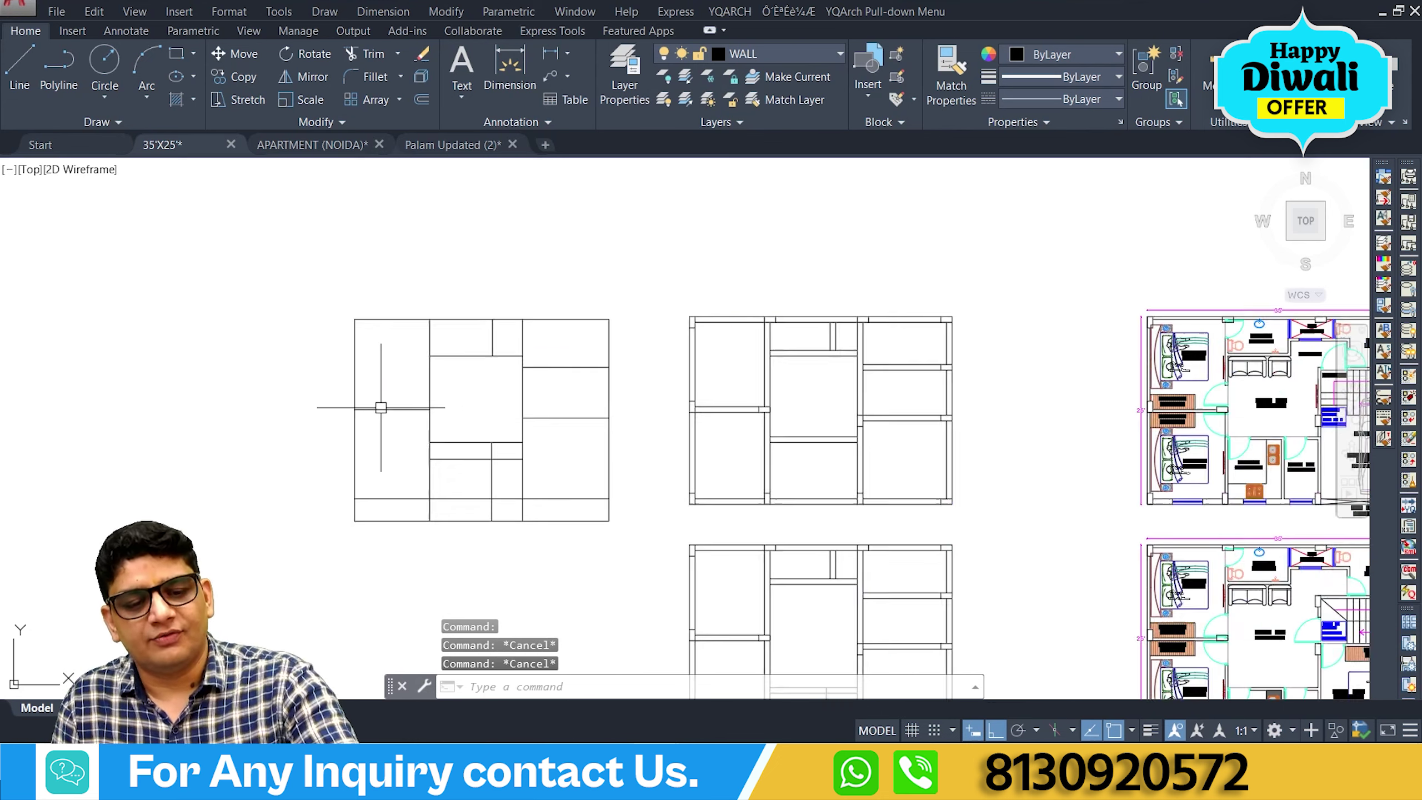
pyautogui.scroll(2, 382, 407)
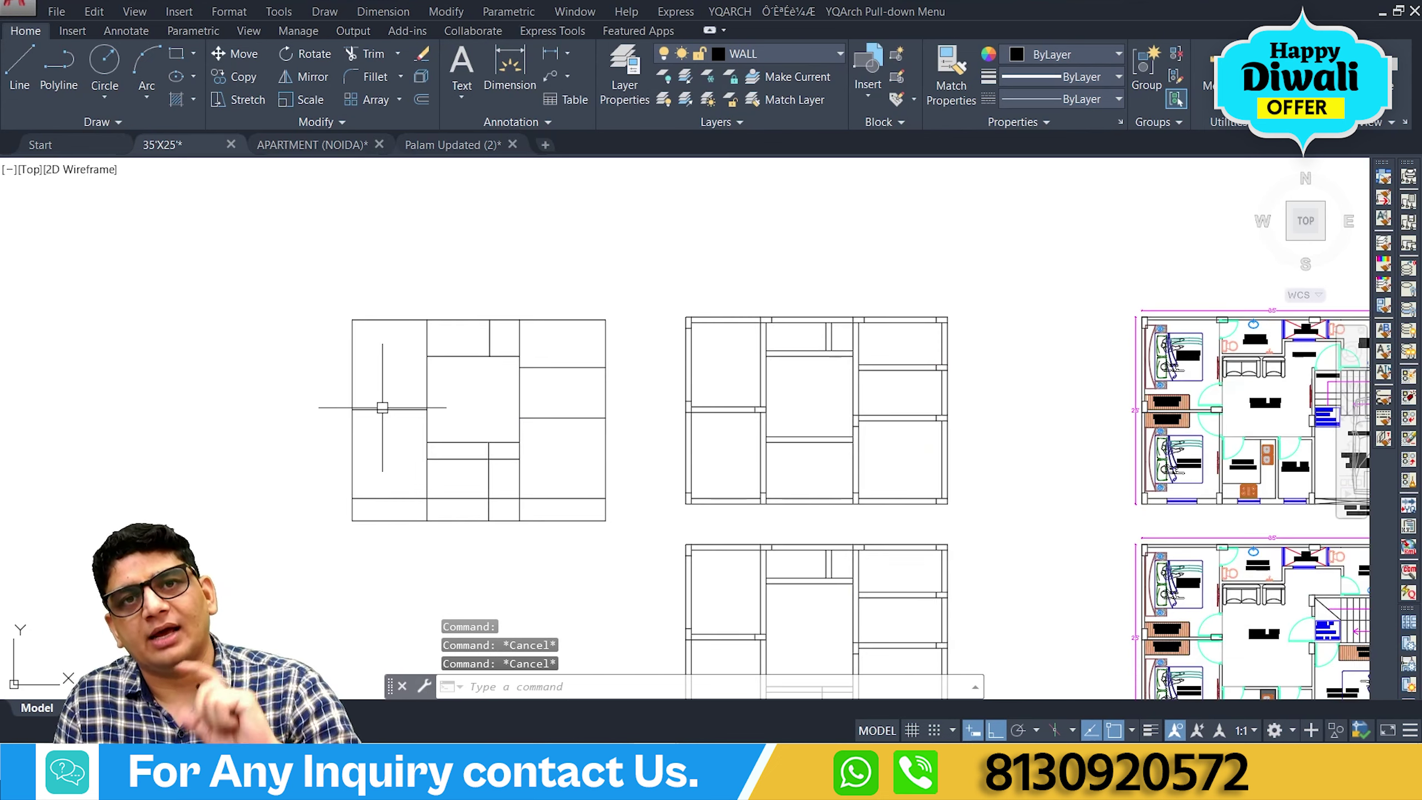
pyautogui.moveTo(384, 407); pyautogui.dragTo(475, 401, button='middle')
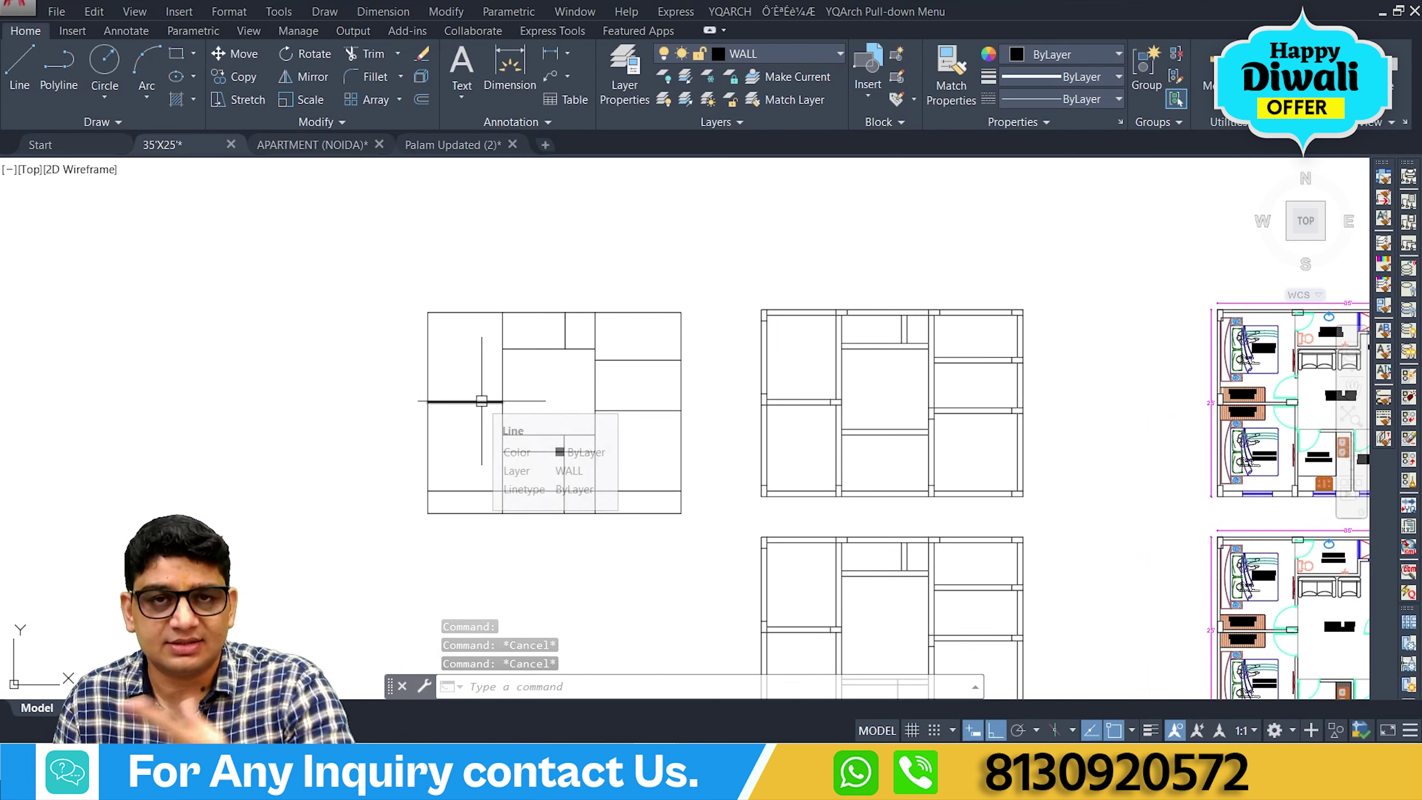
pyautogui.moveTo(97, 557)
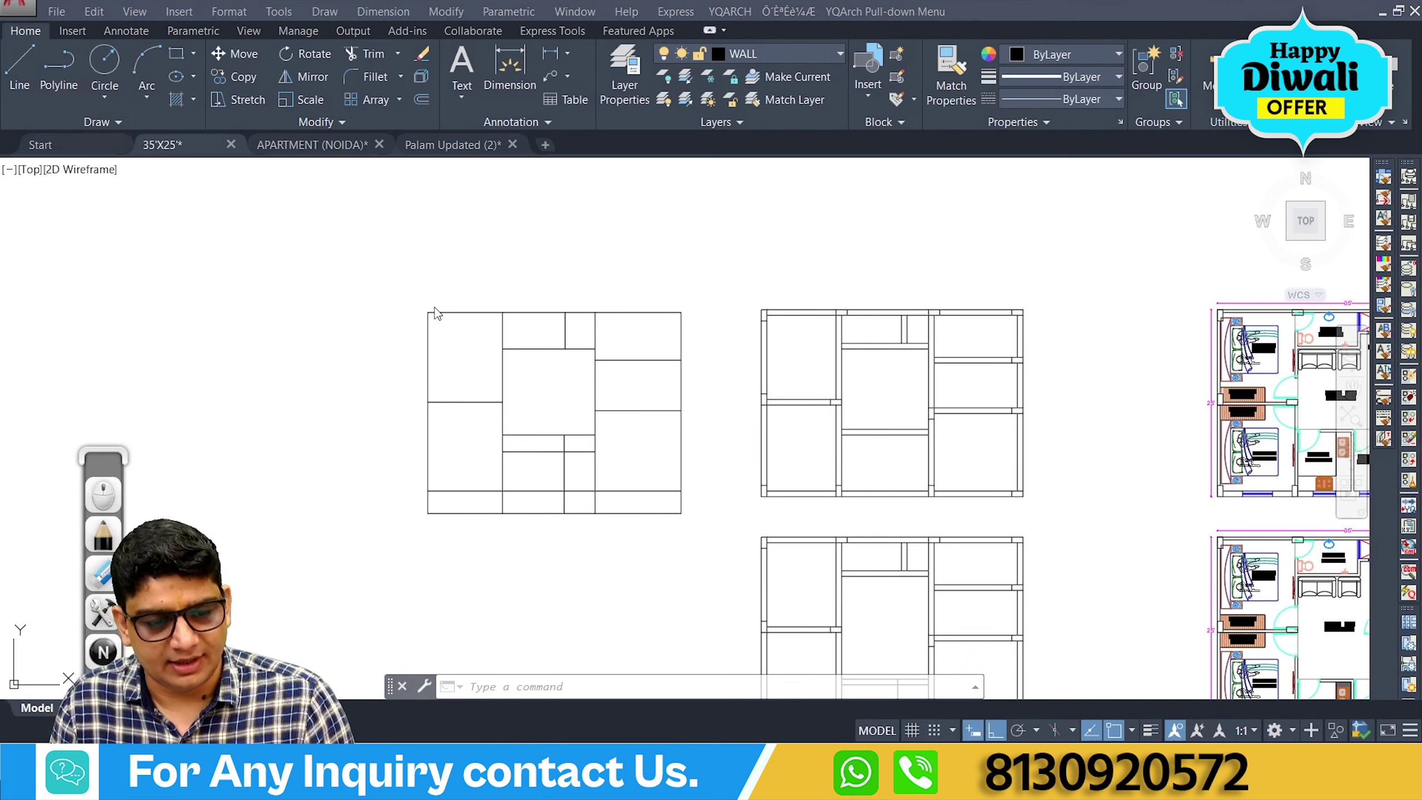
pyautogui.moveTo(436, 312)
pyautogui.mouseDown()
pyautogui.moveTo(427, 321)
pyautogui.moveTo(504, 312)
pyautogui.mouseUp()
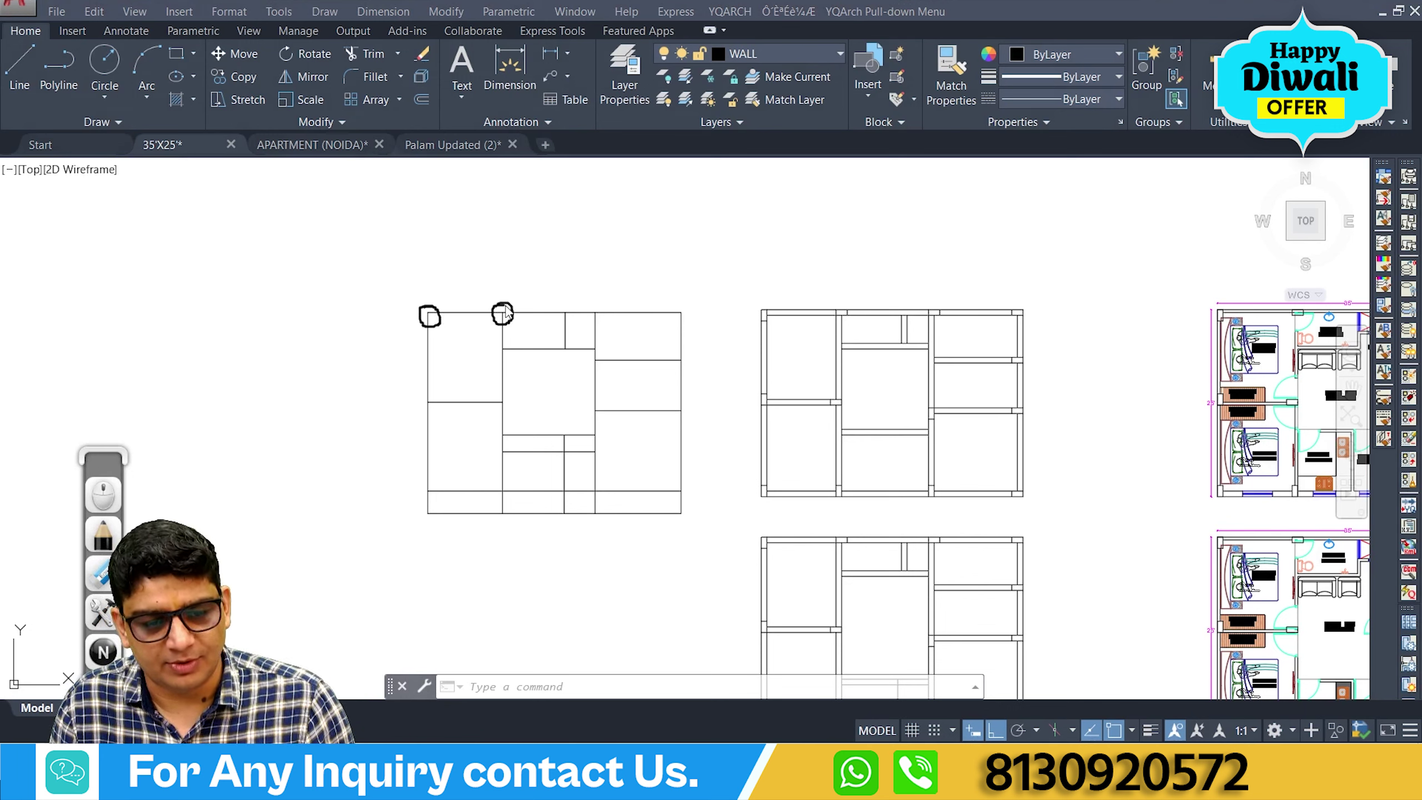
pyautogui.moveTo(593, 314); pyautogui.dragTo(600, 318)
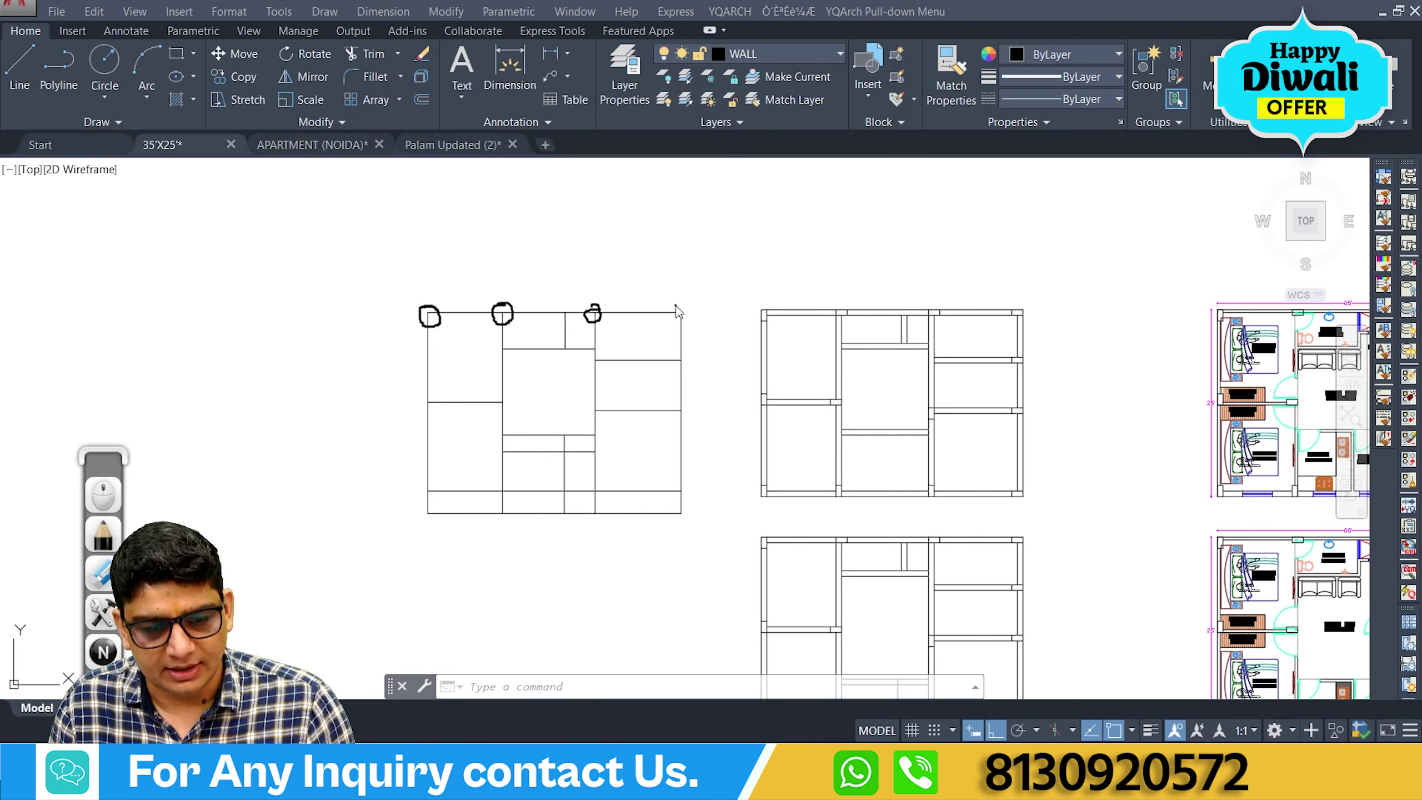
pyautogui.moveTo(679, 422); pyautogui.dragTo(679, 403)
pyautogui.moveTo(595, 353); pyautogui.dragTo(592, 358)
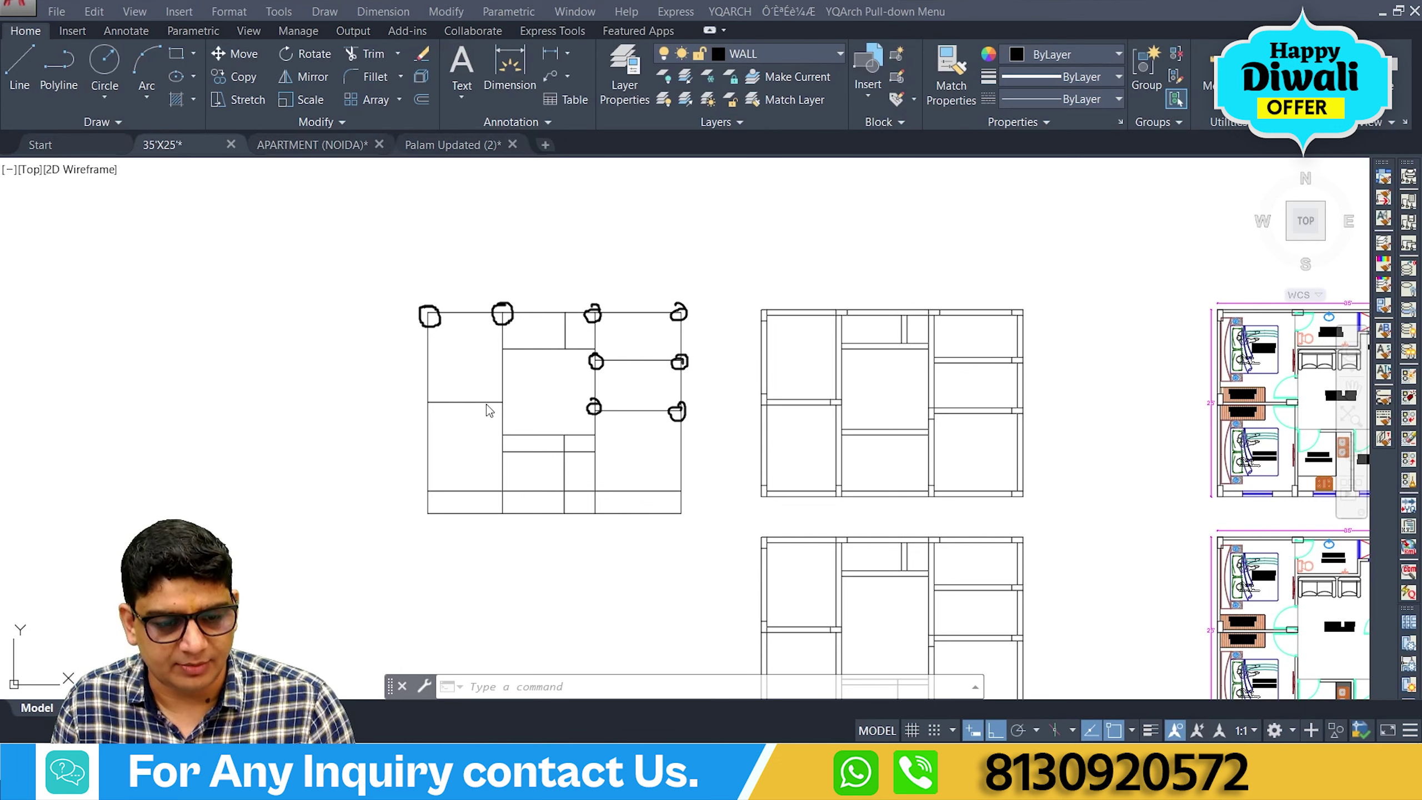
pyautogui.moveTo(507, 402); pyautogui.dragTo(500, 394)
pyautogui.moveTo(424, 486); pyautogui.dragTo(507, 480)
pyautogui.moveTo(599, 491); pyautogui.dragTo(588, 481)
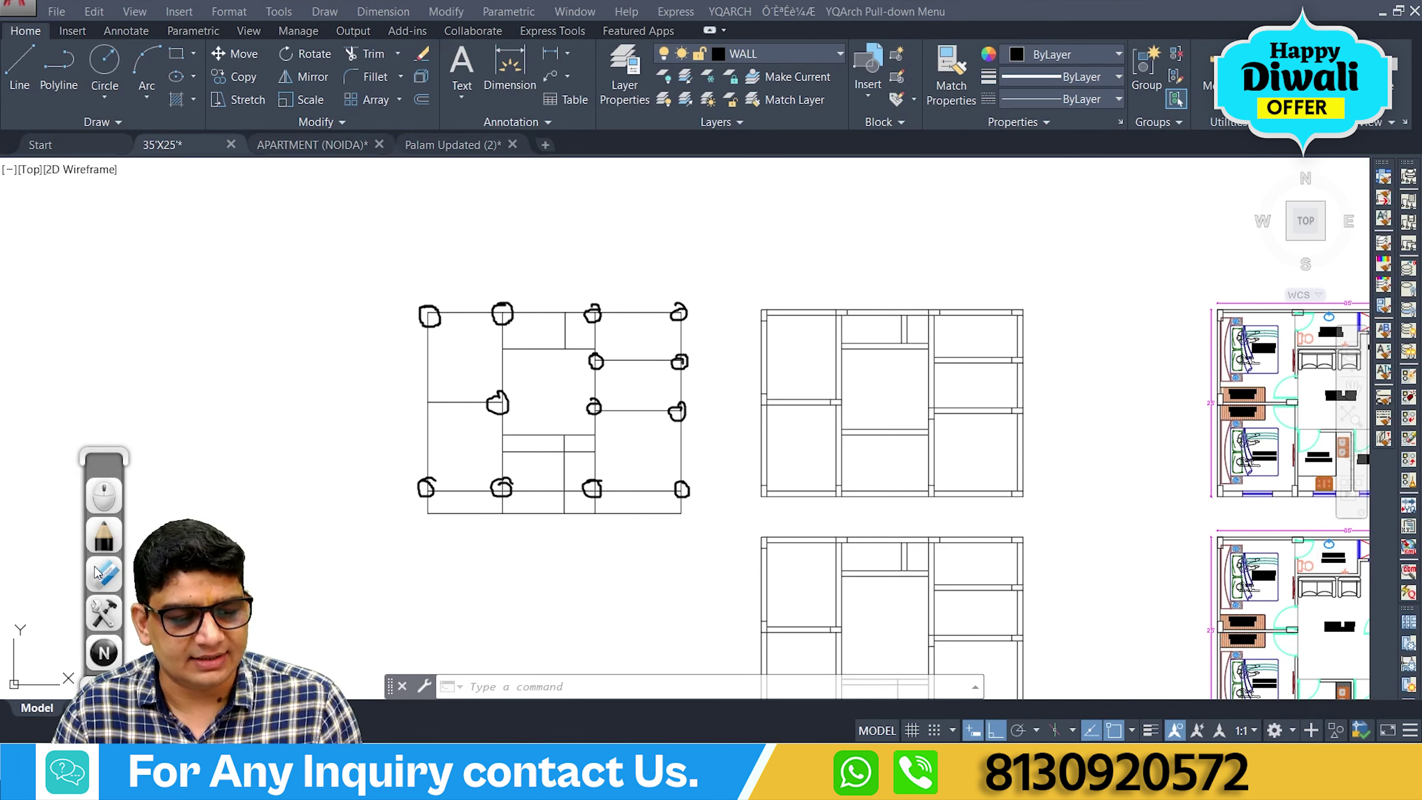
# Mark in red the short dividing line below the upper centerline of the single-line layout, and leave annotation mode.
pyautogui.click(104, 537)
pyautogui.click(157, 532)
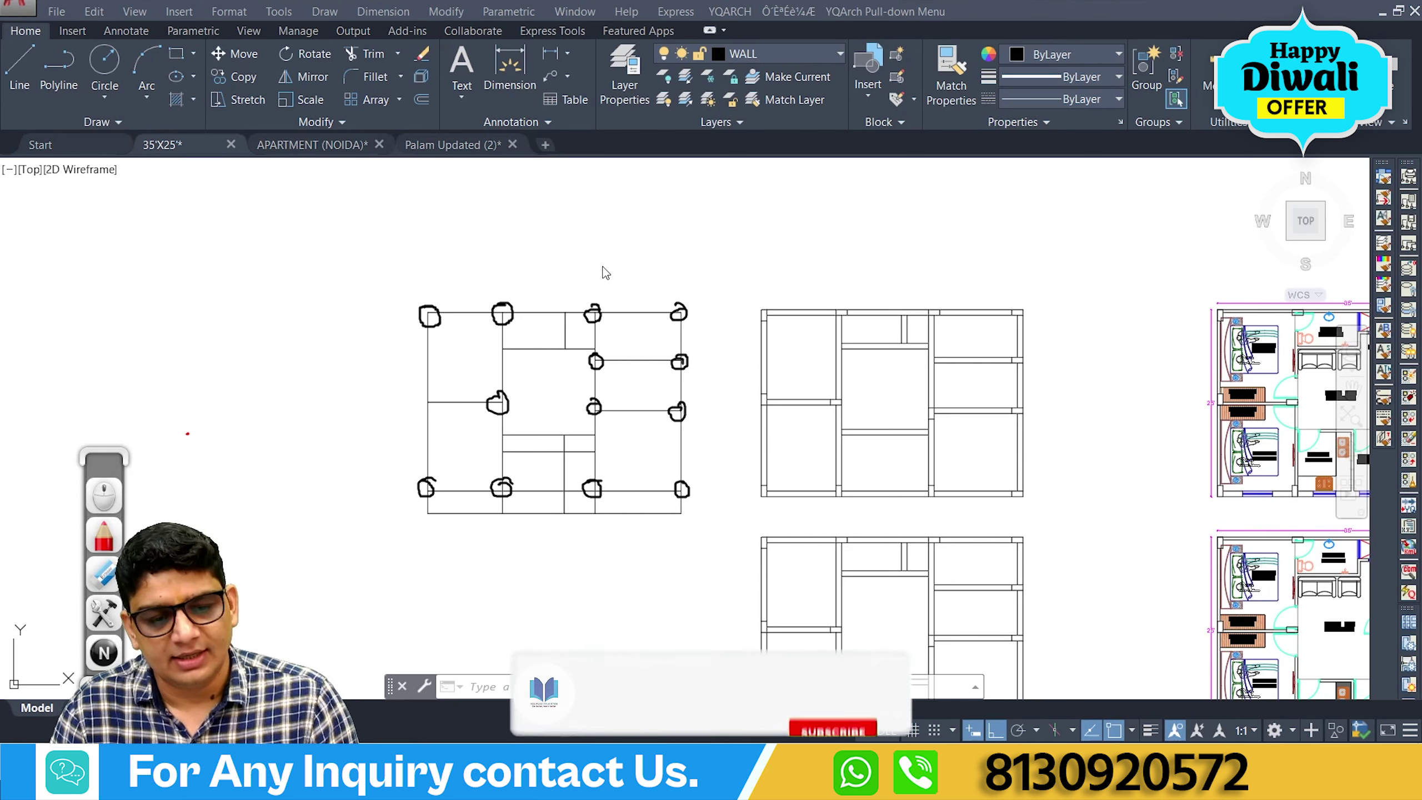
pyautogui.moveTo(565, 314); pyautogui.dragTo(565, 347)
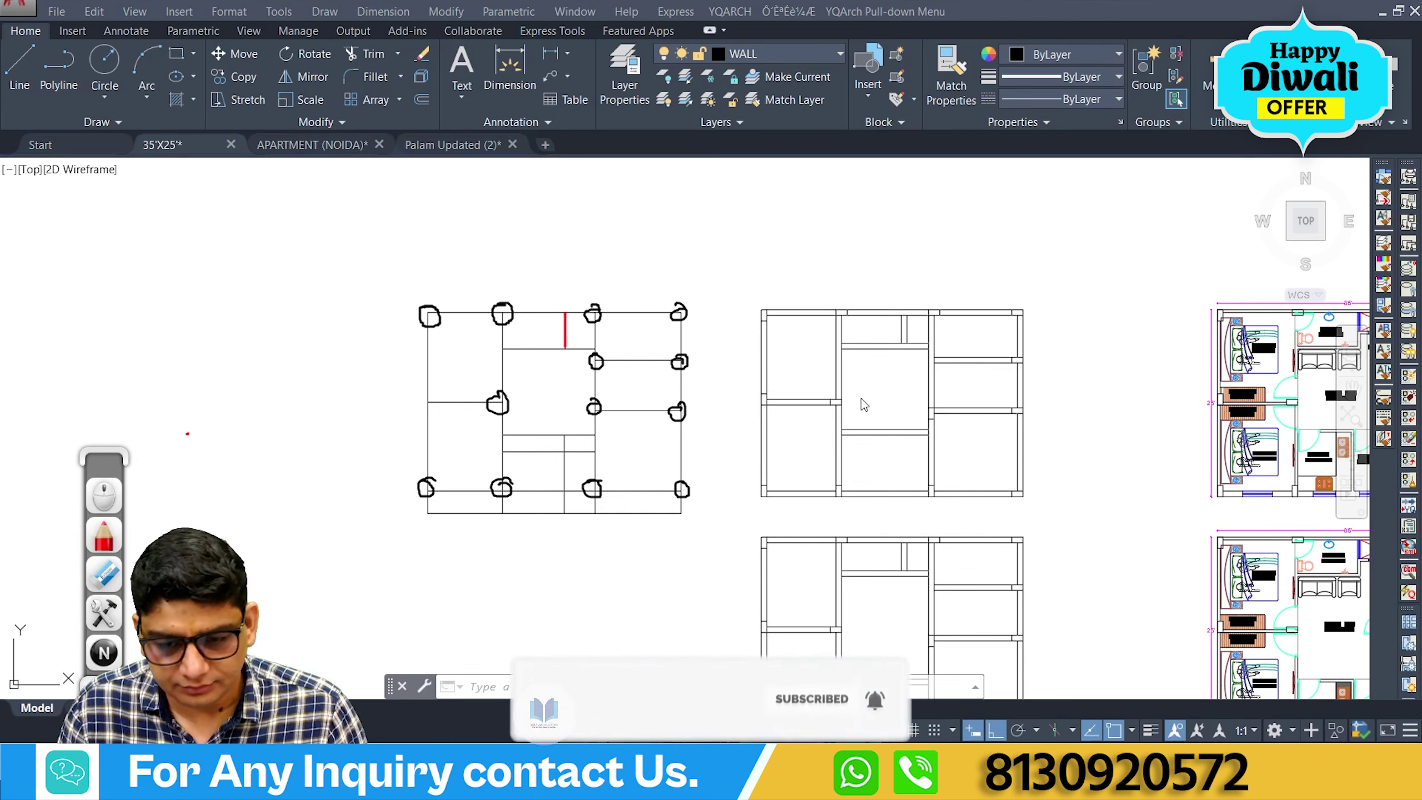
pyautogui.click(98, 499)
pyautogui.scroll(-6, 446, 612)
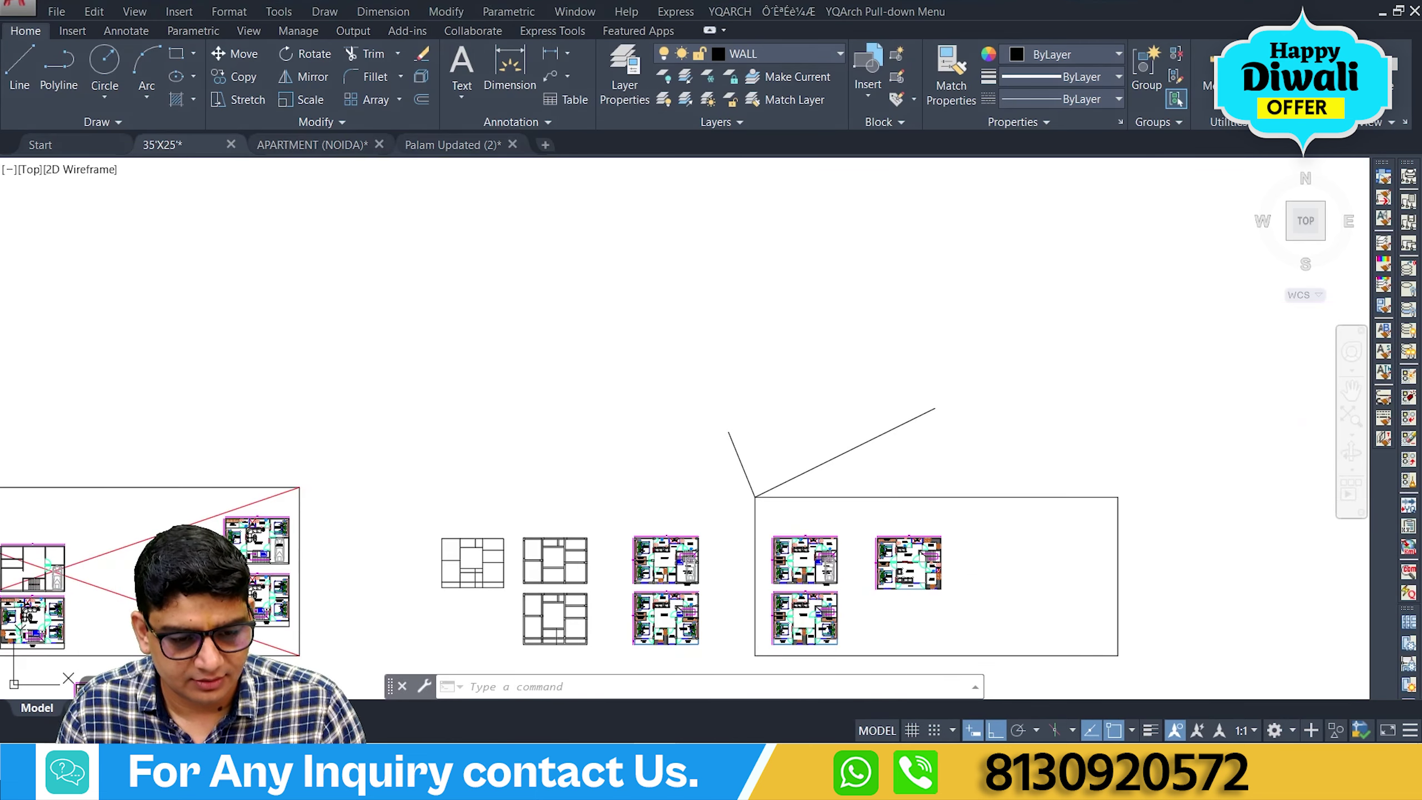
pyautogui.moveTo(507, 358)
pyautogui.mouseDown(button='middle')
pyautogui.moveTo(520, 267)
pyautogui.moveTo(540, 270)
pyautogui.moveTo(544, 251)
pyautogui.moveTo(577, 279)
pyautogui.moveTo(592, 211)
pyautogui.mouseUp(button='middle')
pyautogui.scroll(5, 517, 308)
pyautogui.scroll(3, 546, 248)
pyautogui.moveTo(107, 546)
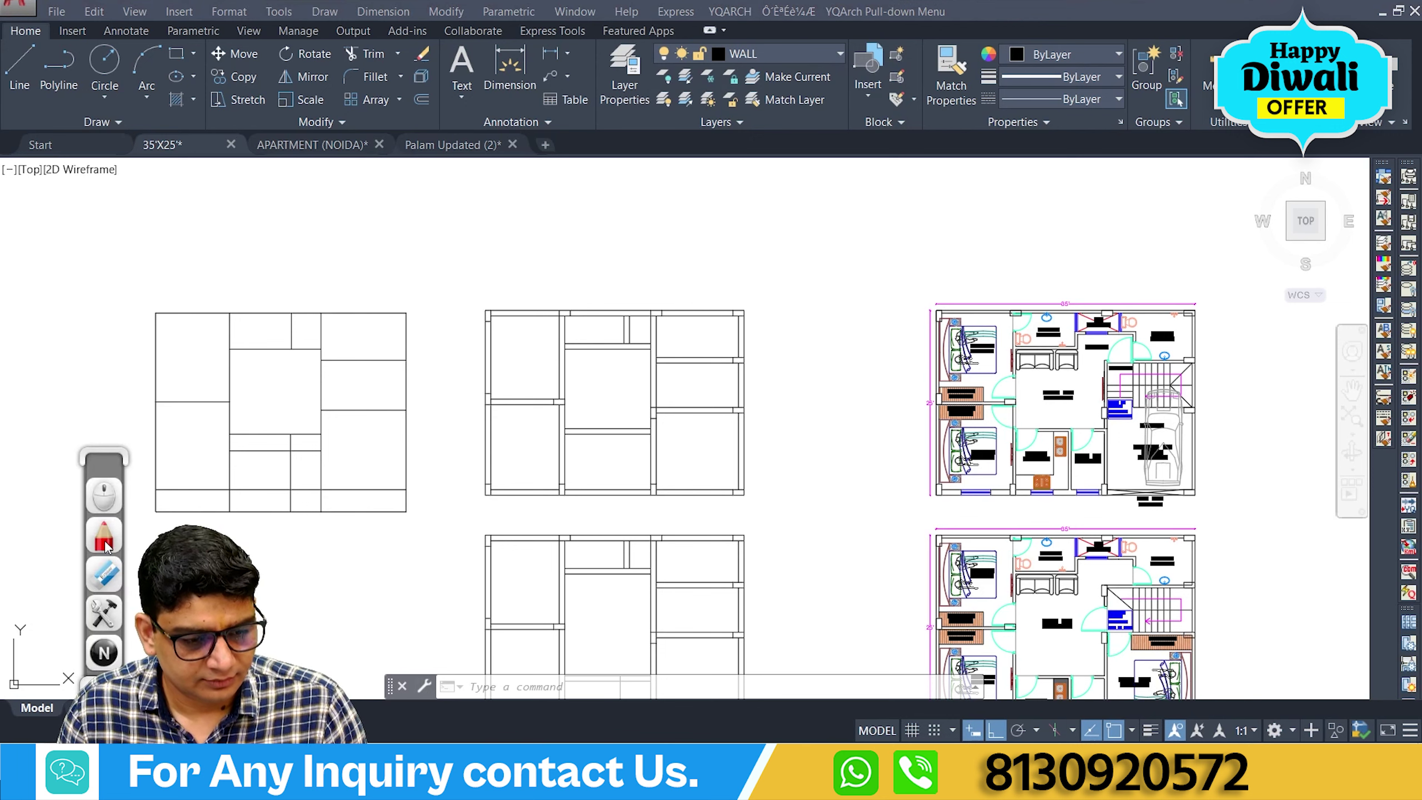
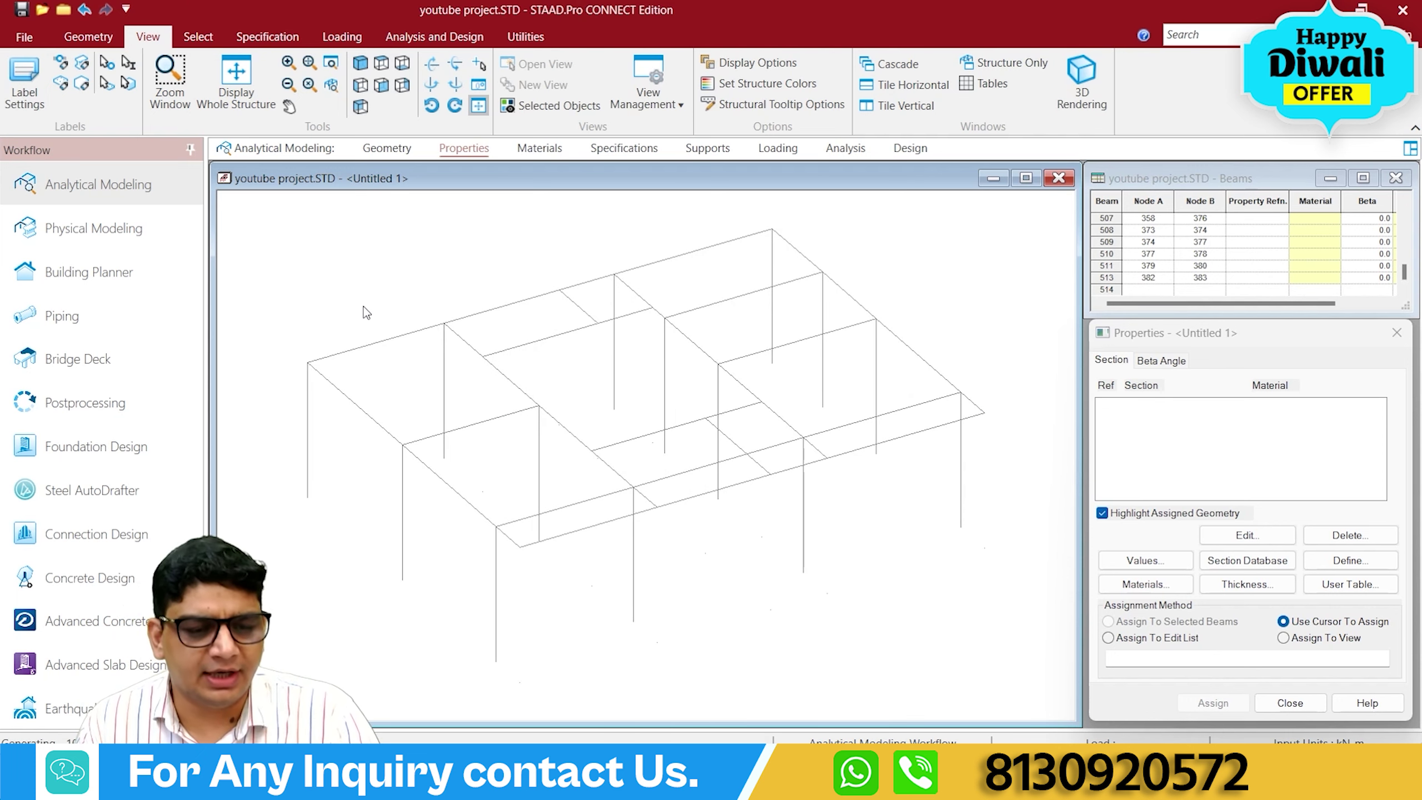
# In STAAD.Pro, display the whole structure from the side and delete the overhanging beams at the lowest floor level with their unattached nodes.
pyautogui.click(259, 68)
pyautogui.click(237, 88)
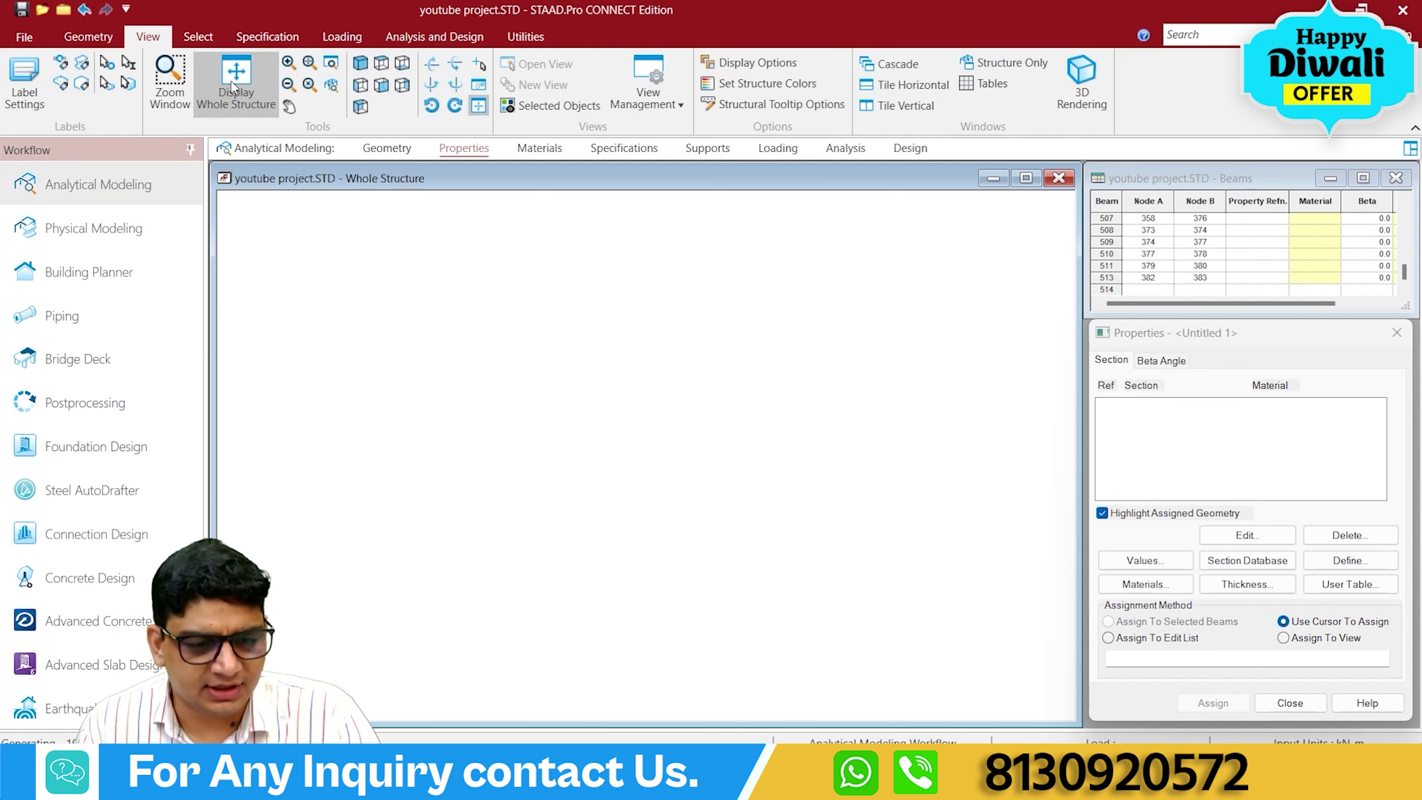
pyautogui.click(361, 85)
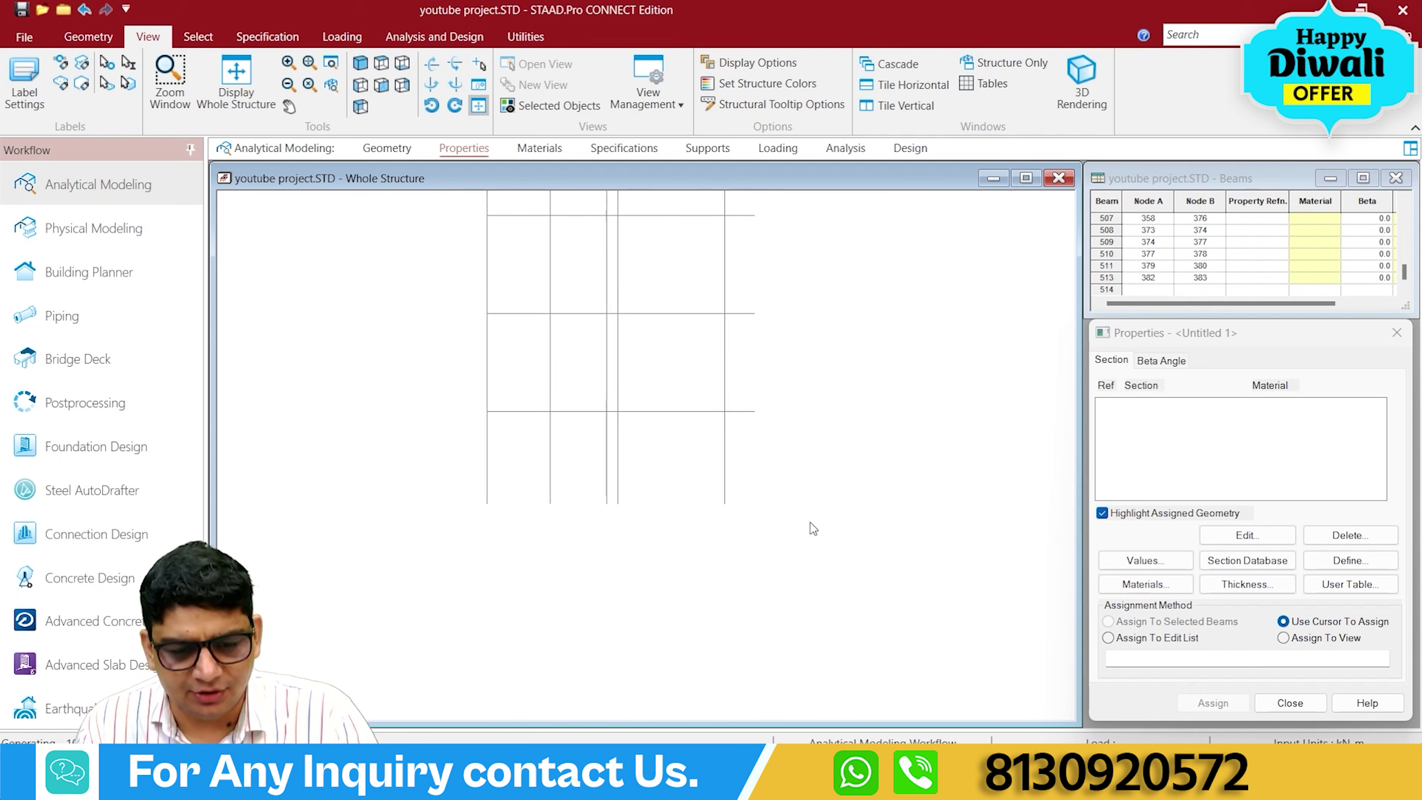
pyautogui.click(736, 284)
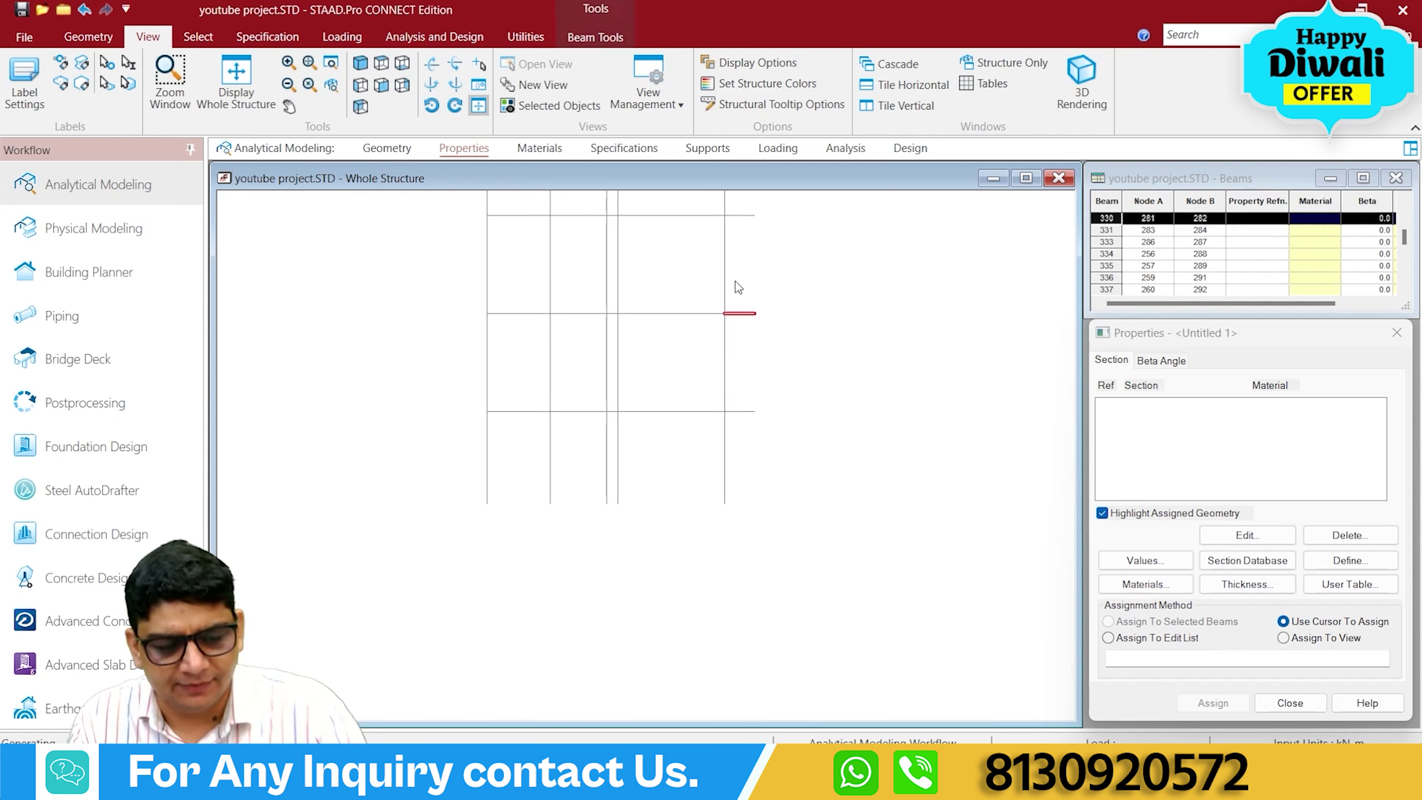
pyautogui.click(759, 387)
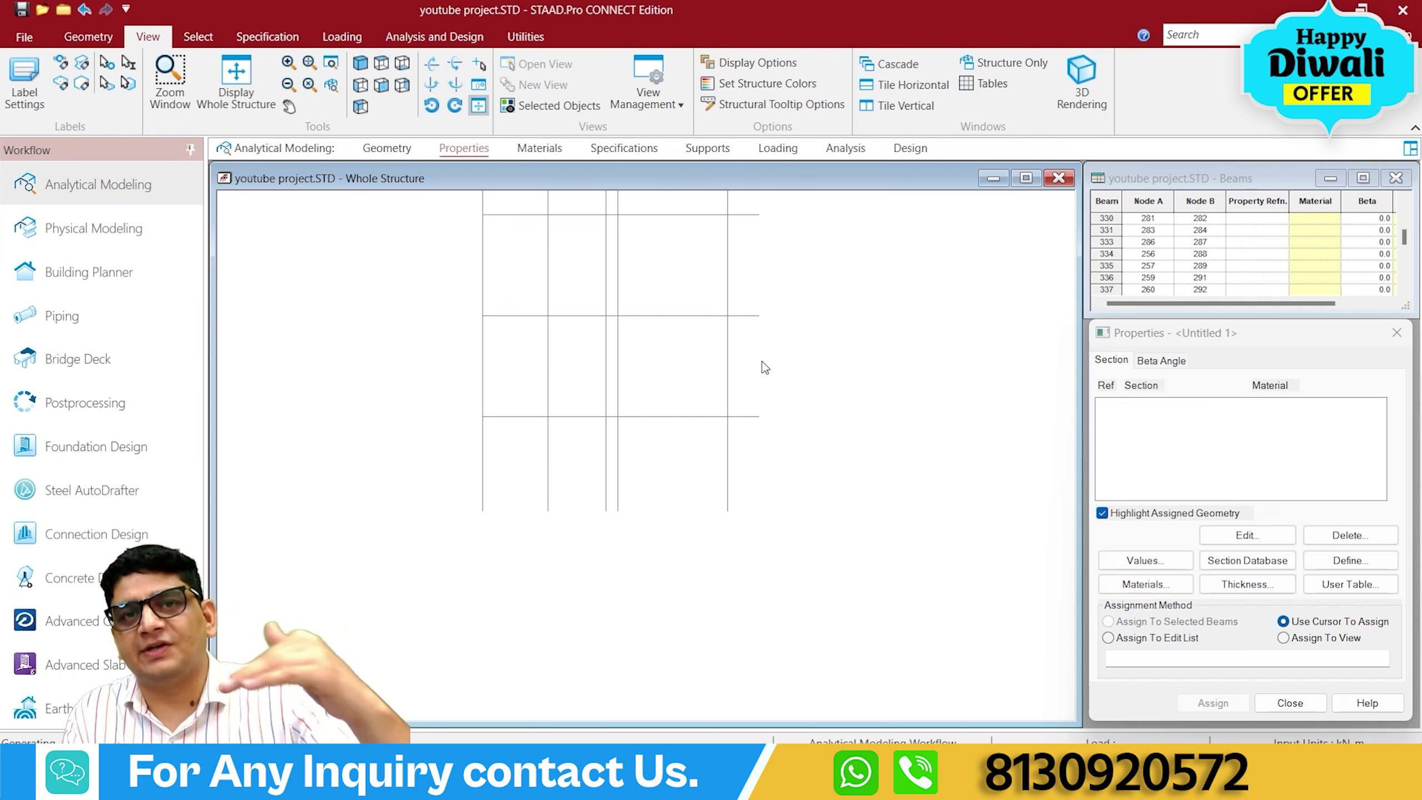
pyautogui.scroll(3, 764, 367)
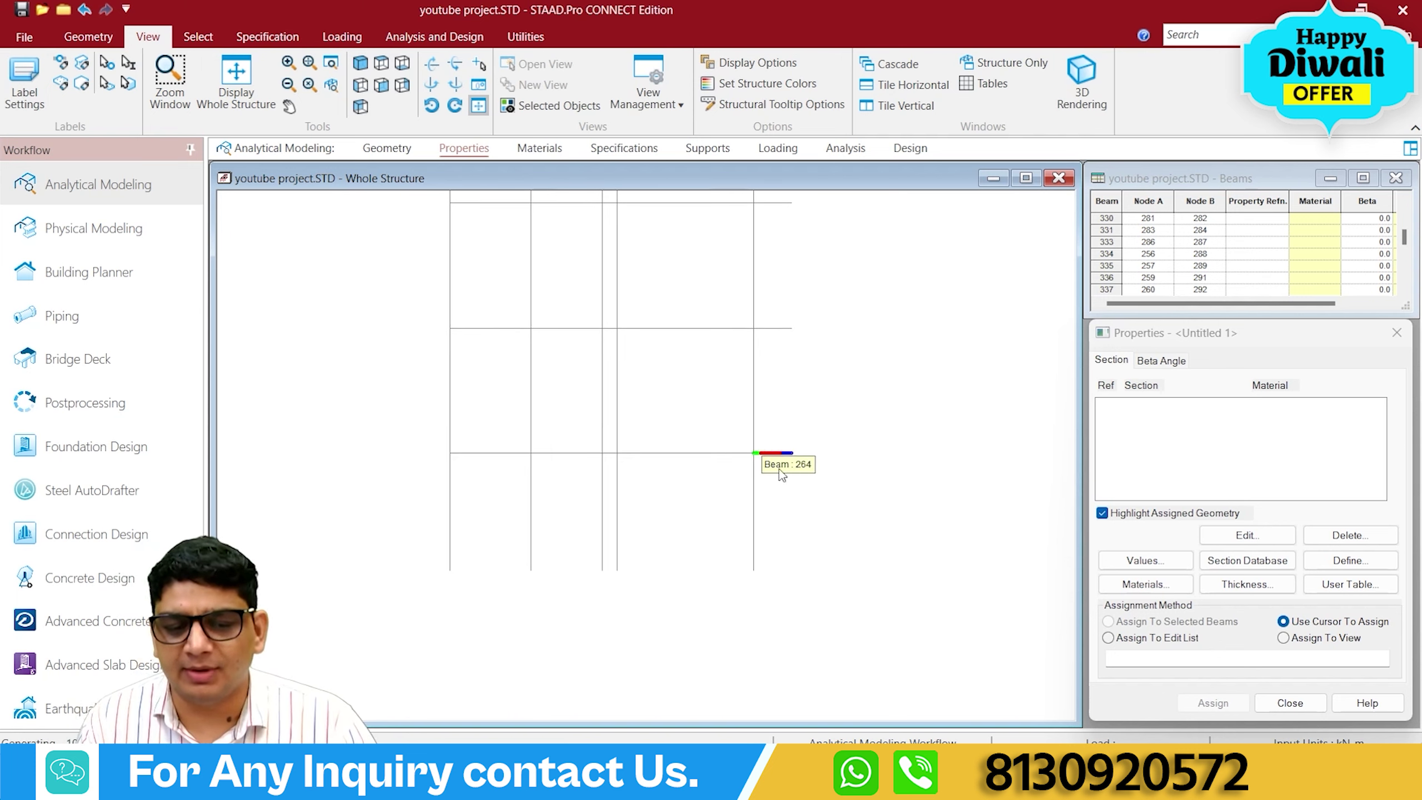
pyautogui.moveTo(798, 482)
pyautogui.mouseDown()
pyautogui.moveTo(774, 422)
pyautogui.moveTo(805, 476)
pyautogui.mouseUp()
pyautogui.press('Delete')
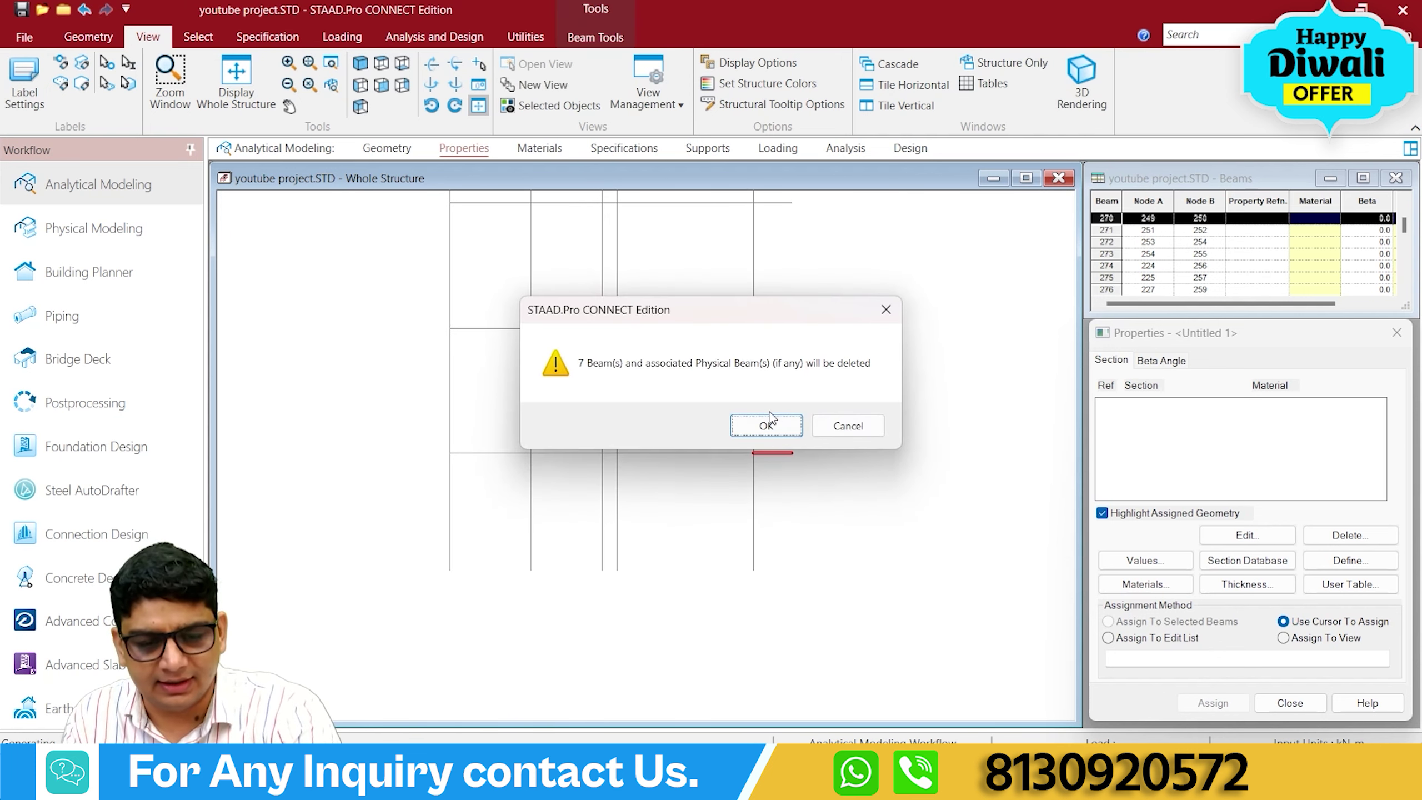
pyautogui.click(768, 424)
pyautogui.click(755, 422)
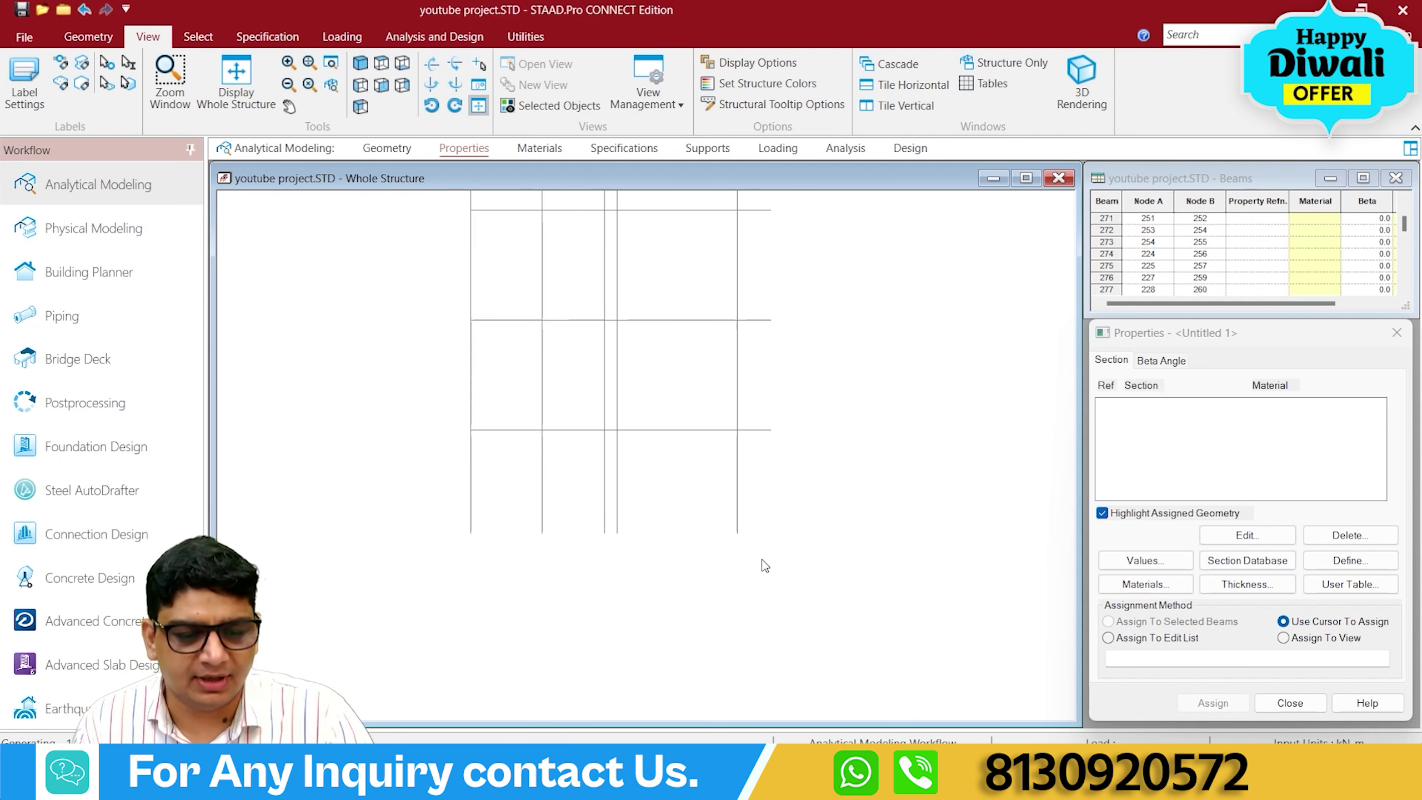
# Isolate the lowest storey's beams and columns in a new view in the active window, shown in isometric orientation.
pyautogui.moveTo(789, 476); pyautogui.dragTo(749, 400)
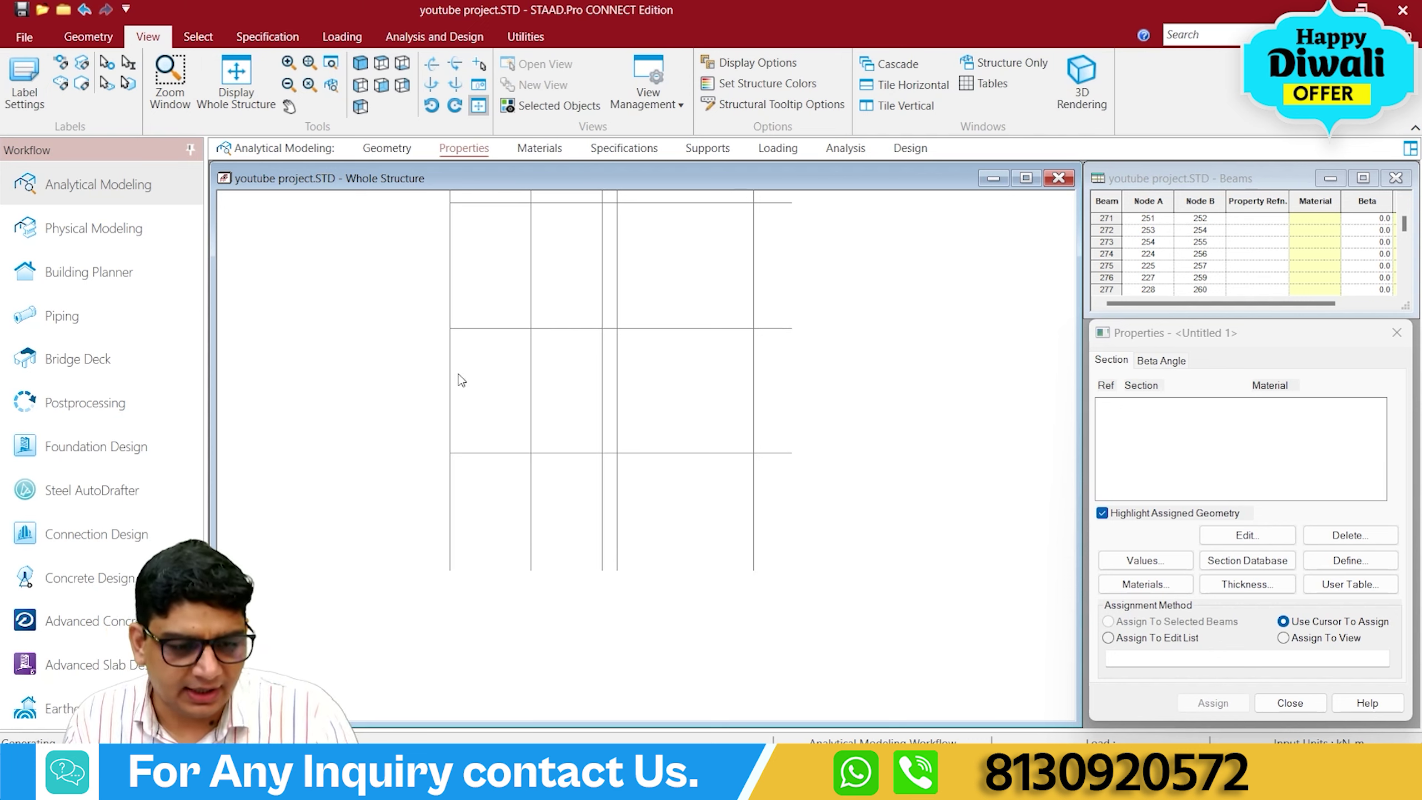
pyautogui.moveTo(390, 429); pyautogui.dragTo(842, 553)
pyautogui.rightClick(873, 467)
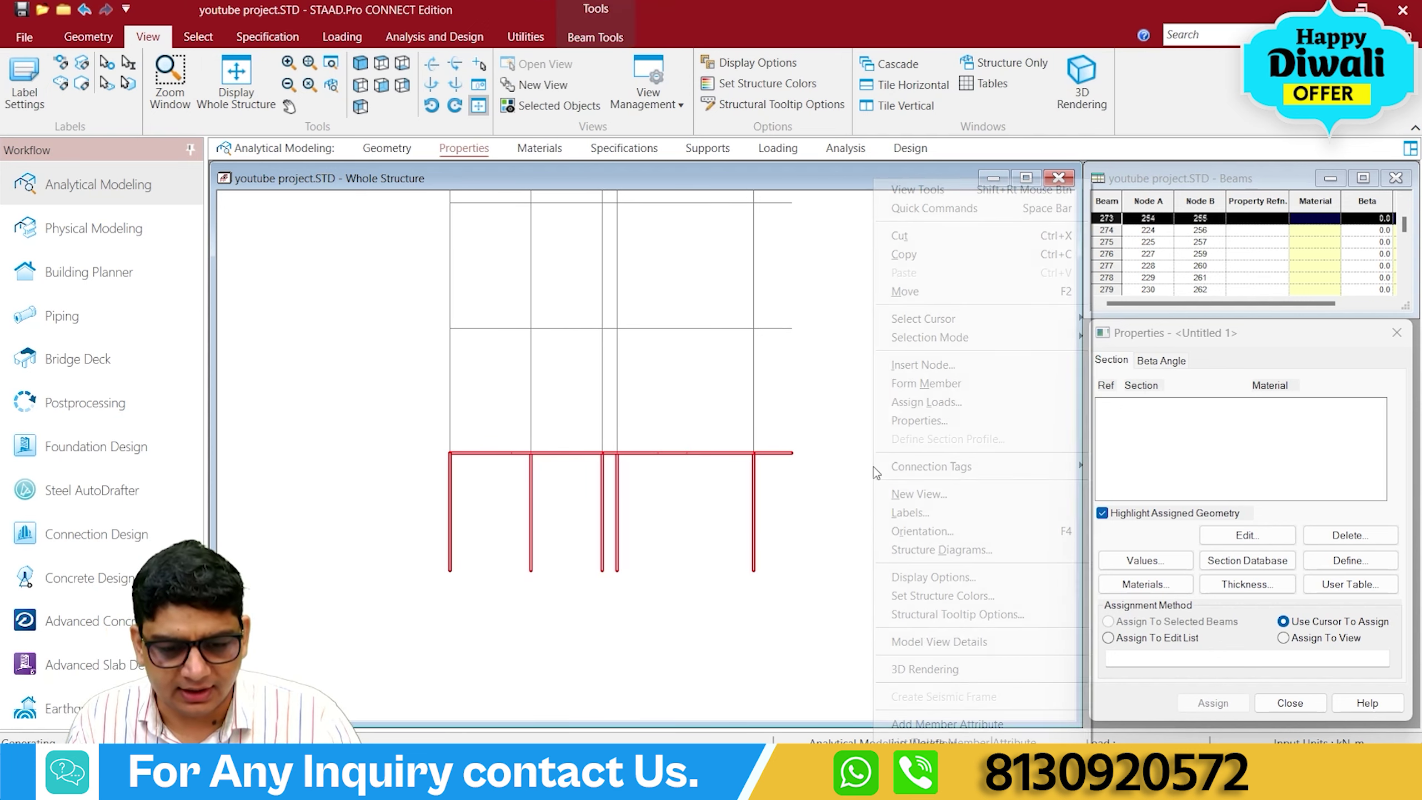
pyautogui.click(917, 493)
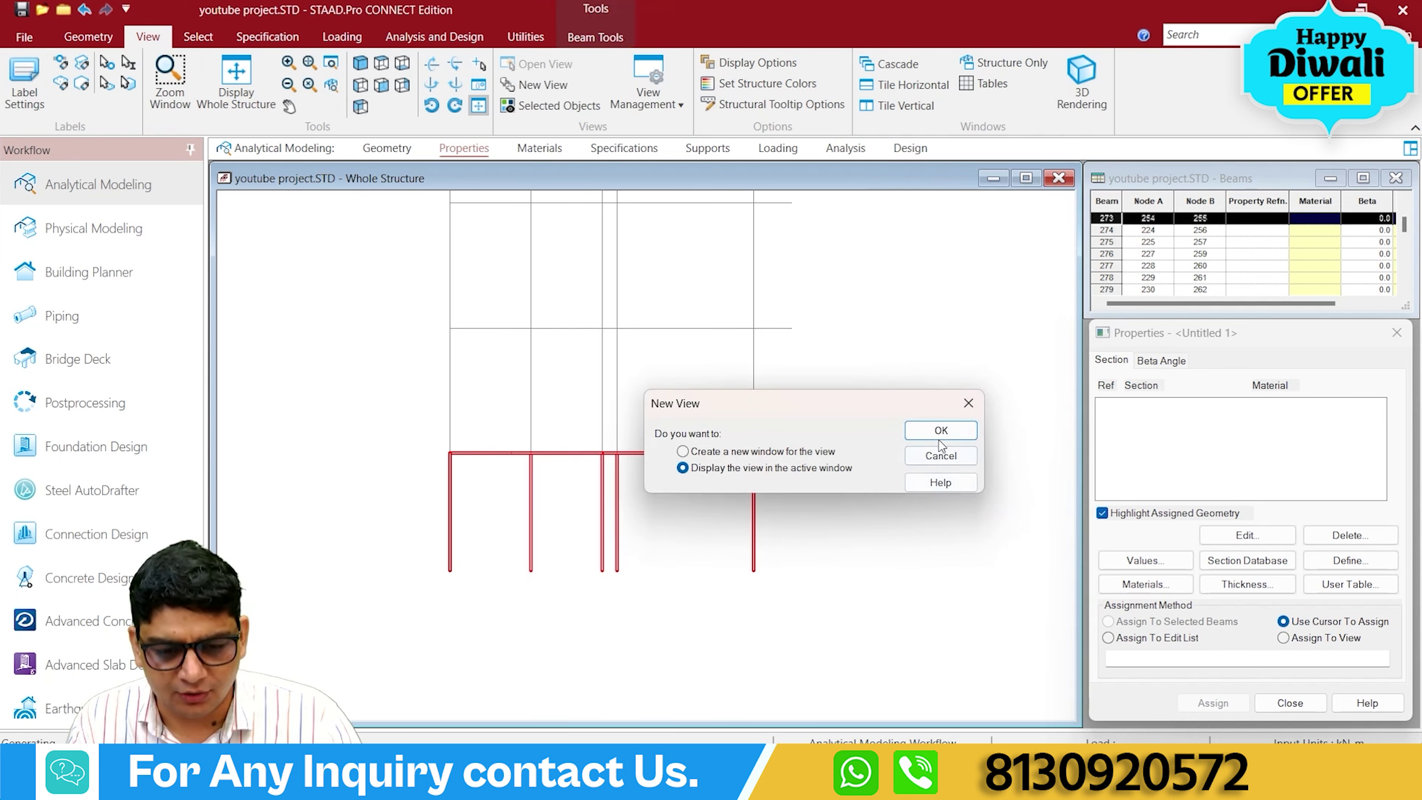
pyautogui.click(935, 430)
pyautogui.click(369, 65)
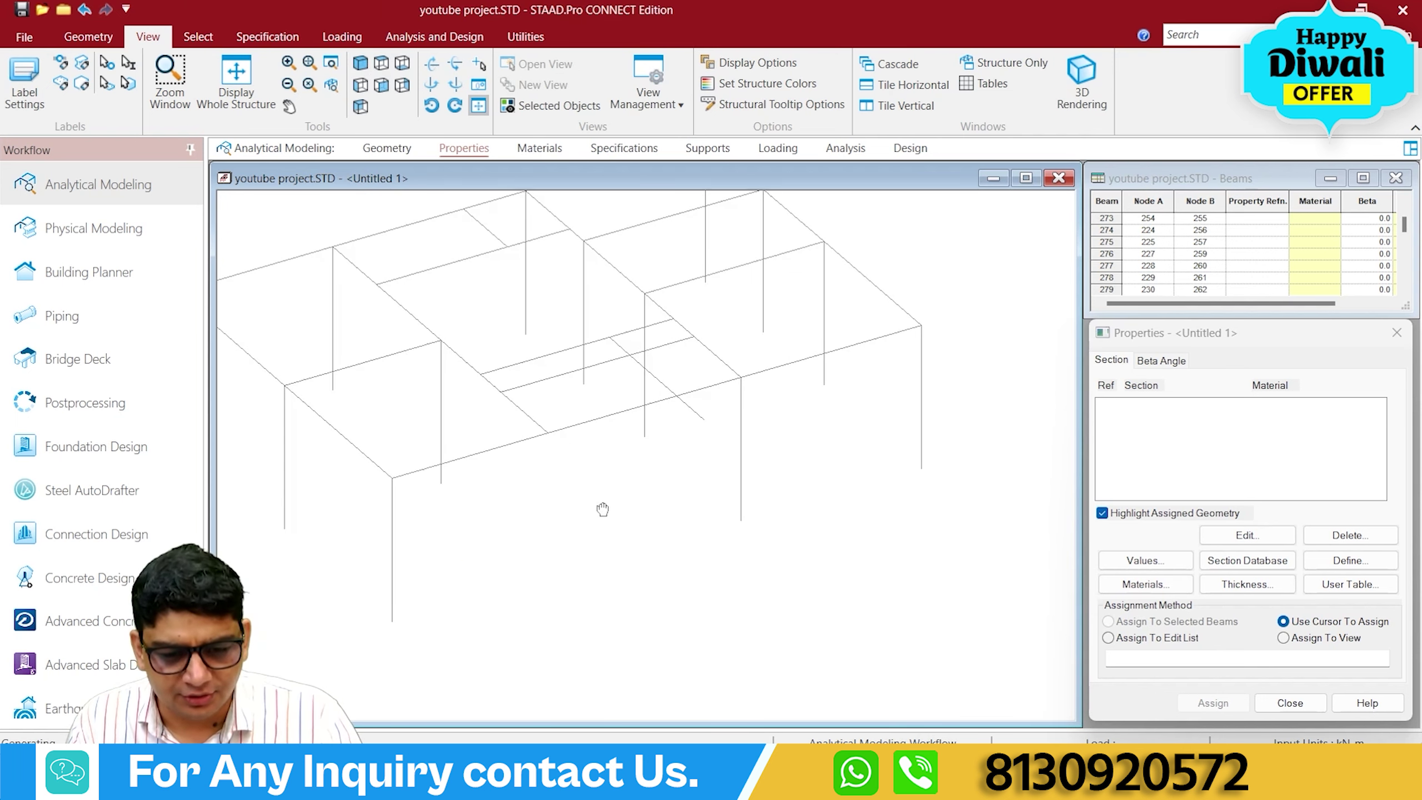
# Delete the short secondary beam that projects past the front edge beam, together with its unattached nodes.
pyautogui.click(697, 412)
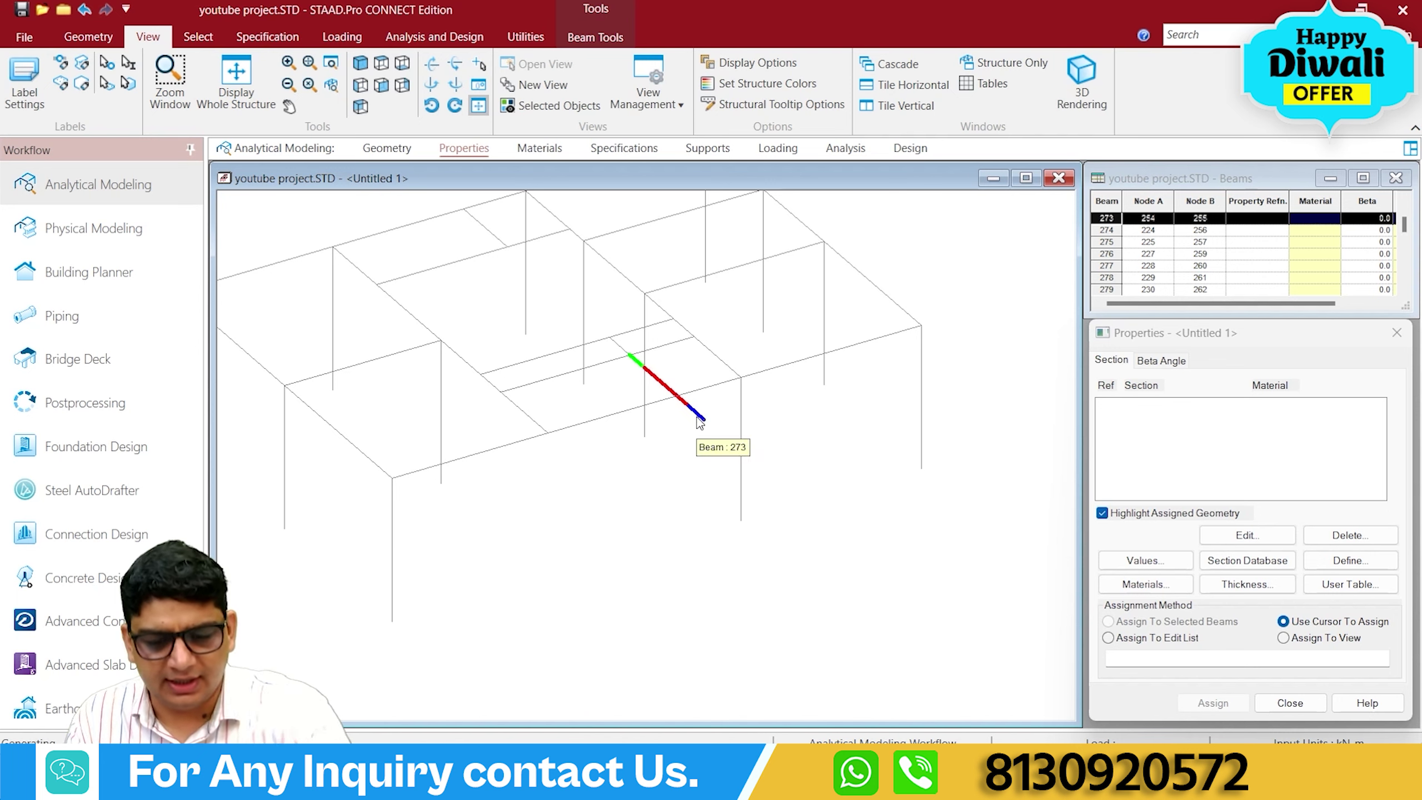
pyautogui.press('Delete')
pyautogui.click(758, 423)
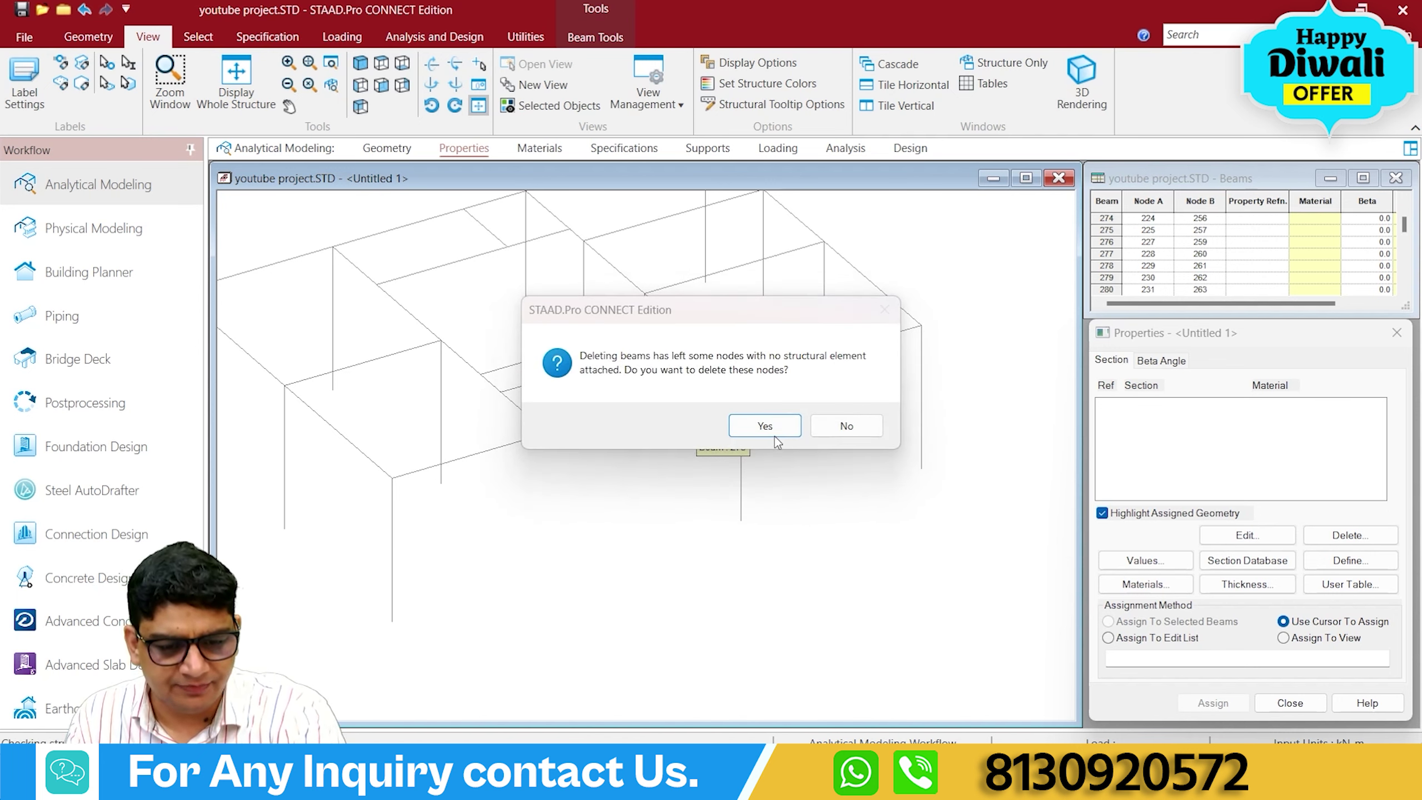
pyautogui.click(772, 432)
# Delete the secondary beam parallel to the front edge in the middle bay and the short stub beam behind it, including loose nodes.
pyautogui.click(623, 364)
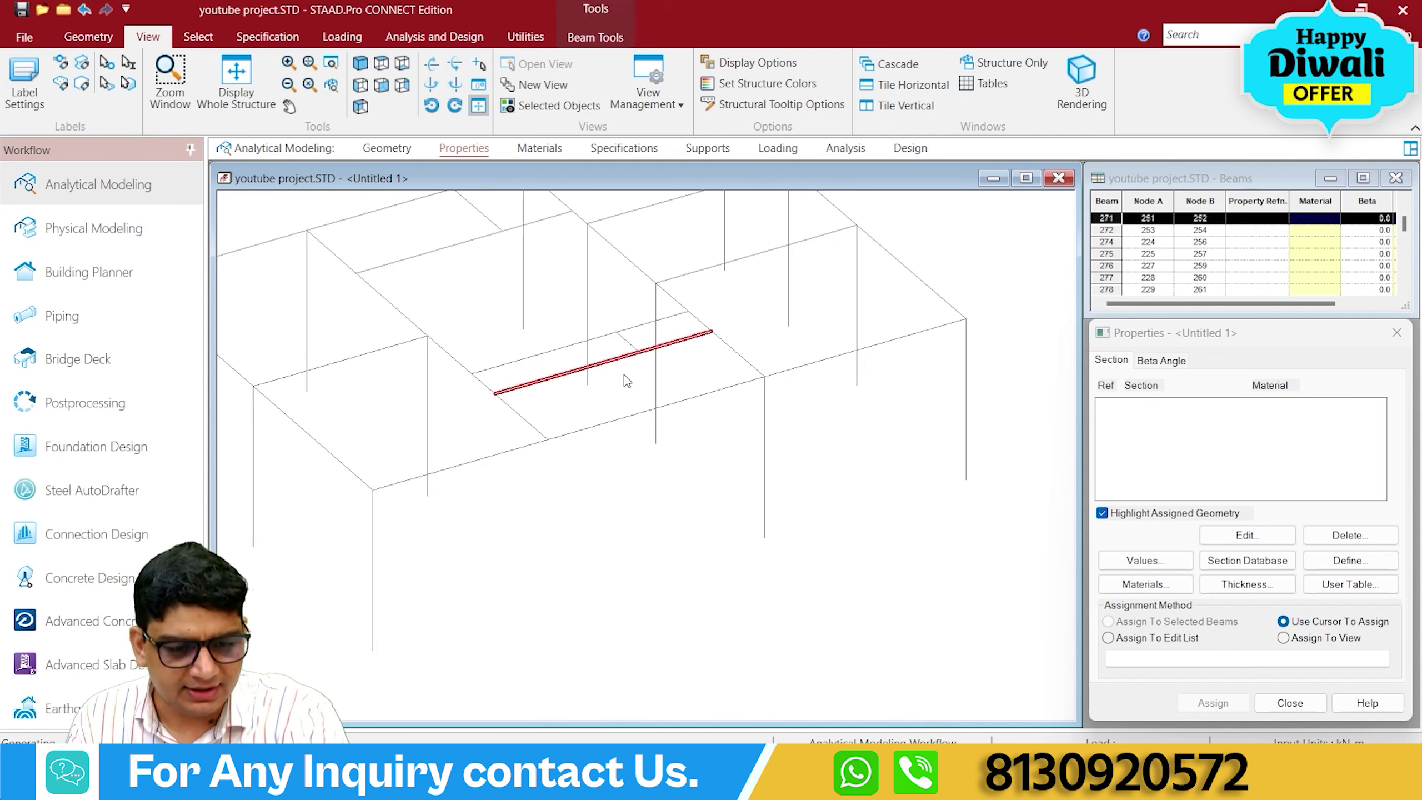
pyautogui.press('Delete')
pyautogui.click(753, 427)
pyautogui.click(739, 431)
pyautogui.click(637, 338)
pyautogui.press('Delete')
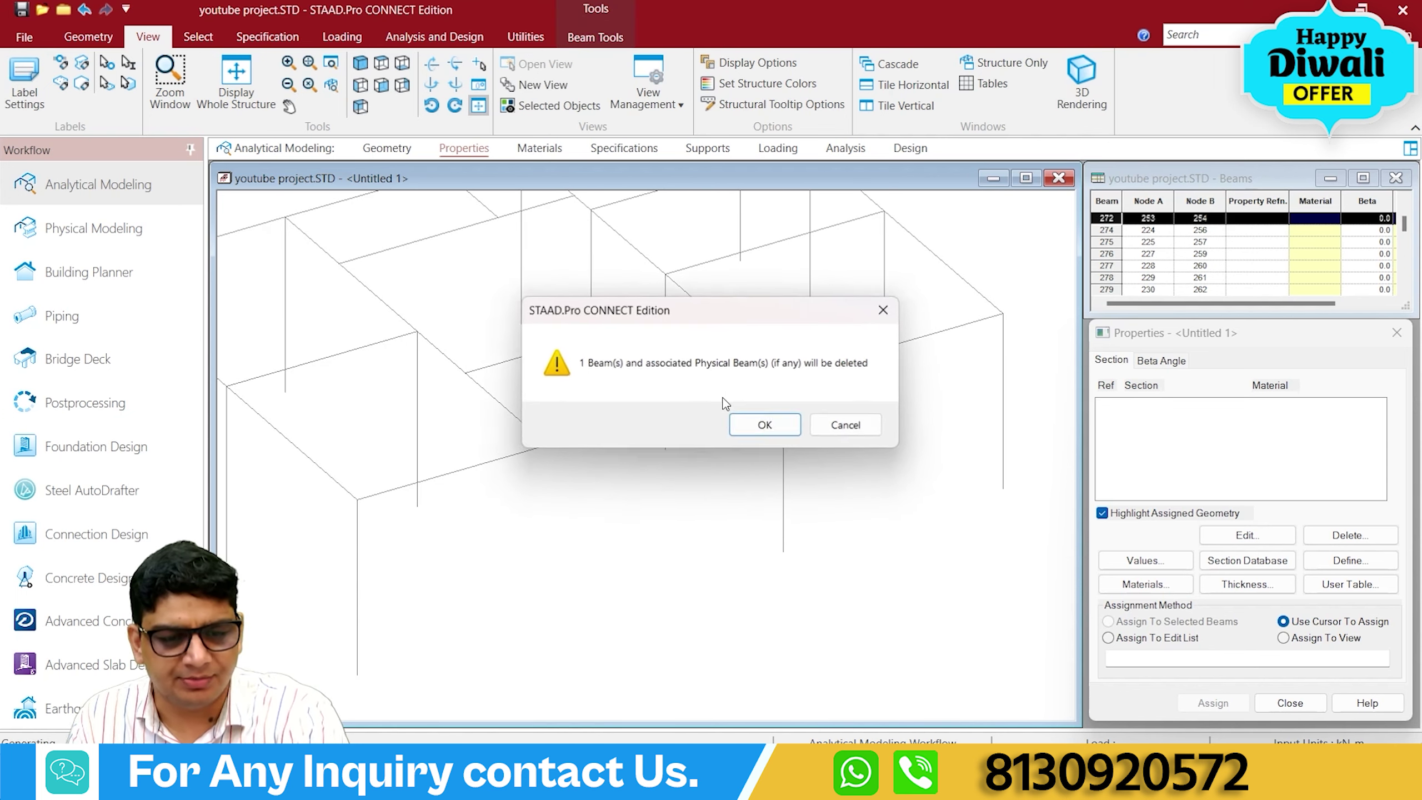
pyautogui.click(762, 424)
pyautogui.click(765, 426)
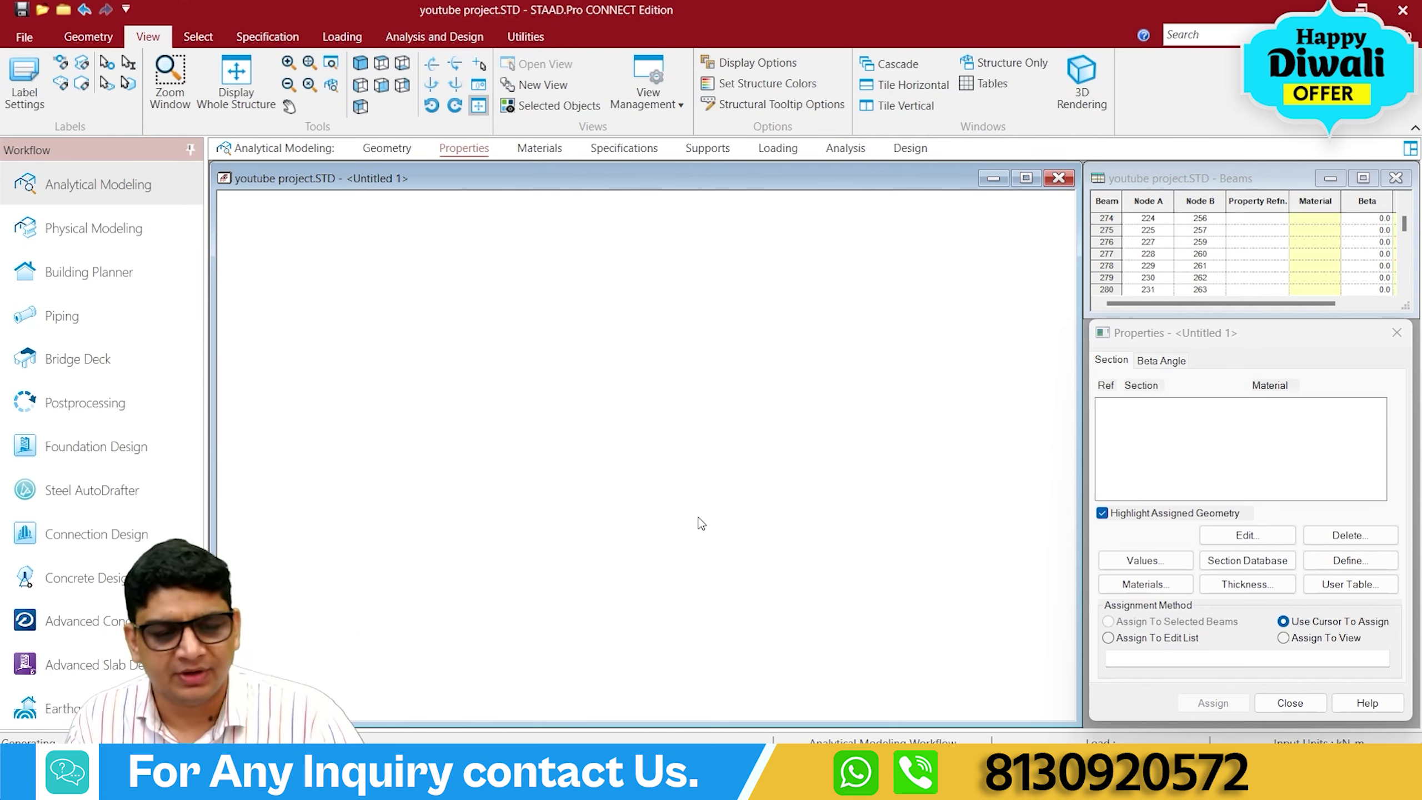
# Restore the whole structure and isolate only the topmost level's beams in a new view in the active window, shown in isometric orientation.
pyautogui.scroll(-4, 710, 525)
pyautogui.moveTo(666, 572); pyautogui.dragTo(711, 576, button='middle')
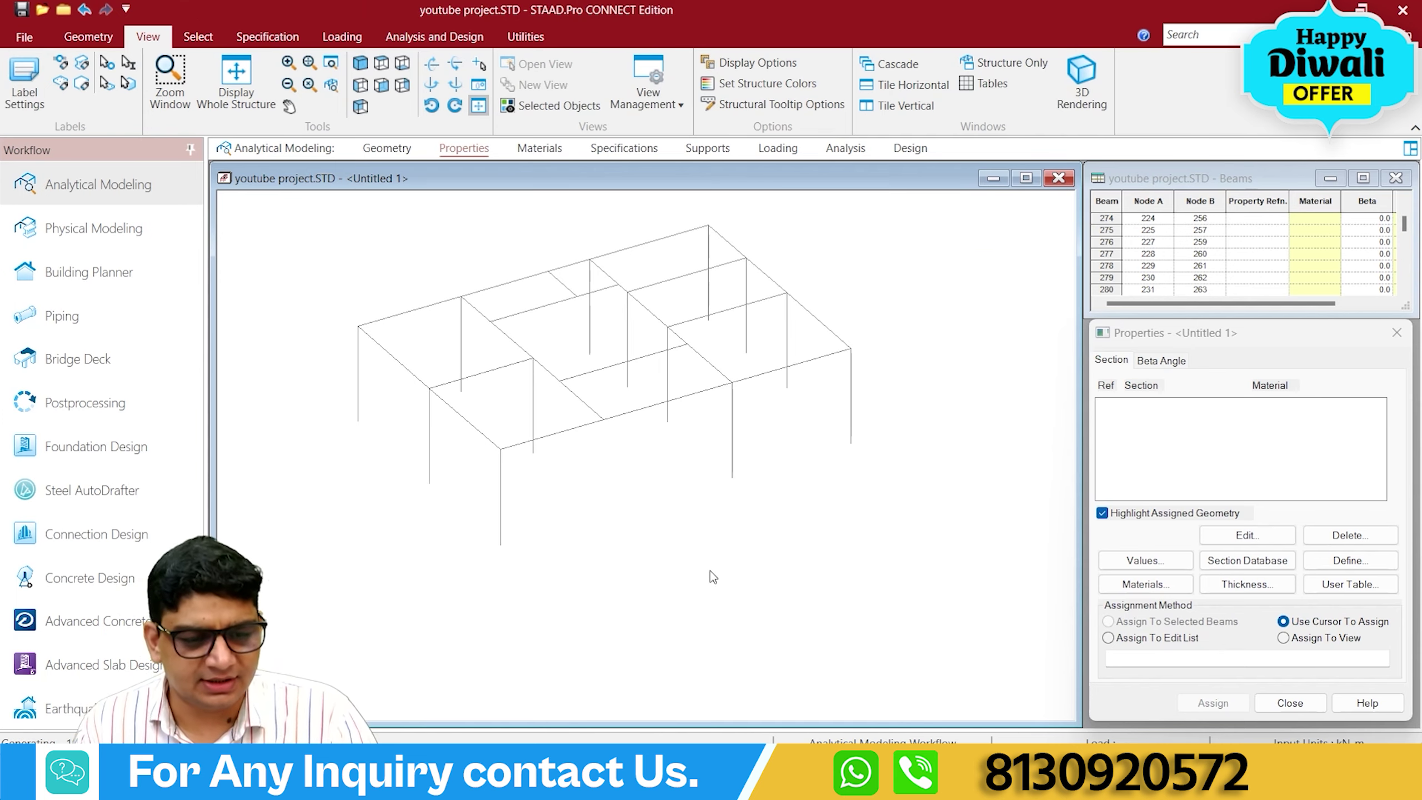
pyautogui.click(235, 76)
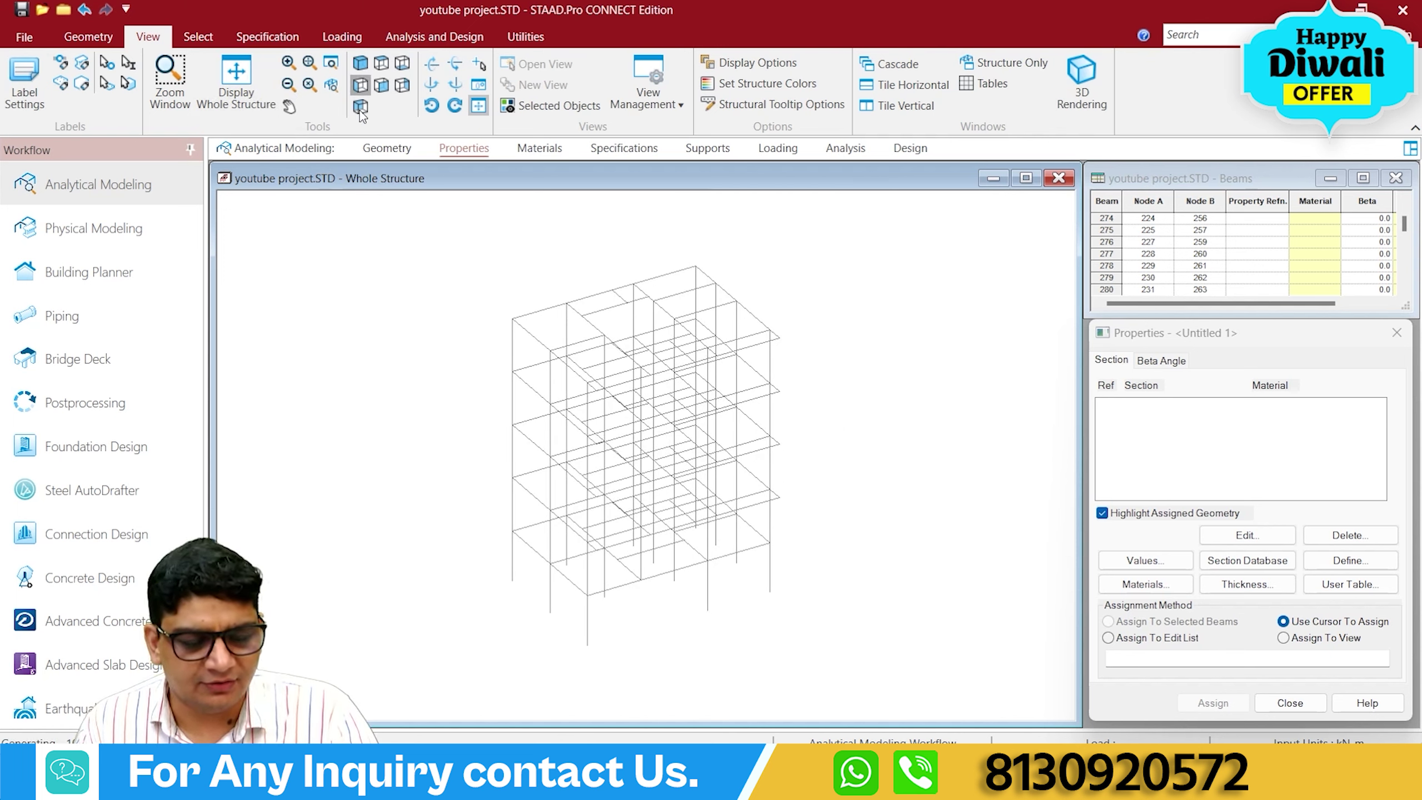
pyautogui.click(360, 84)
pyautogui.moveTo(530, 283); pyautogui.dragTo(749, 309)
pyautogui.rightClick(749, 313)
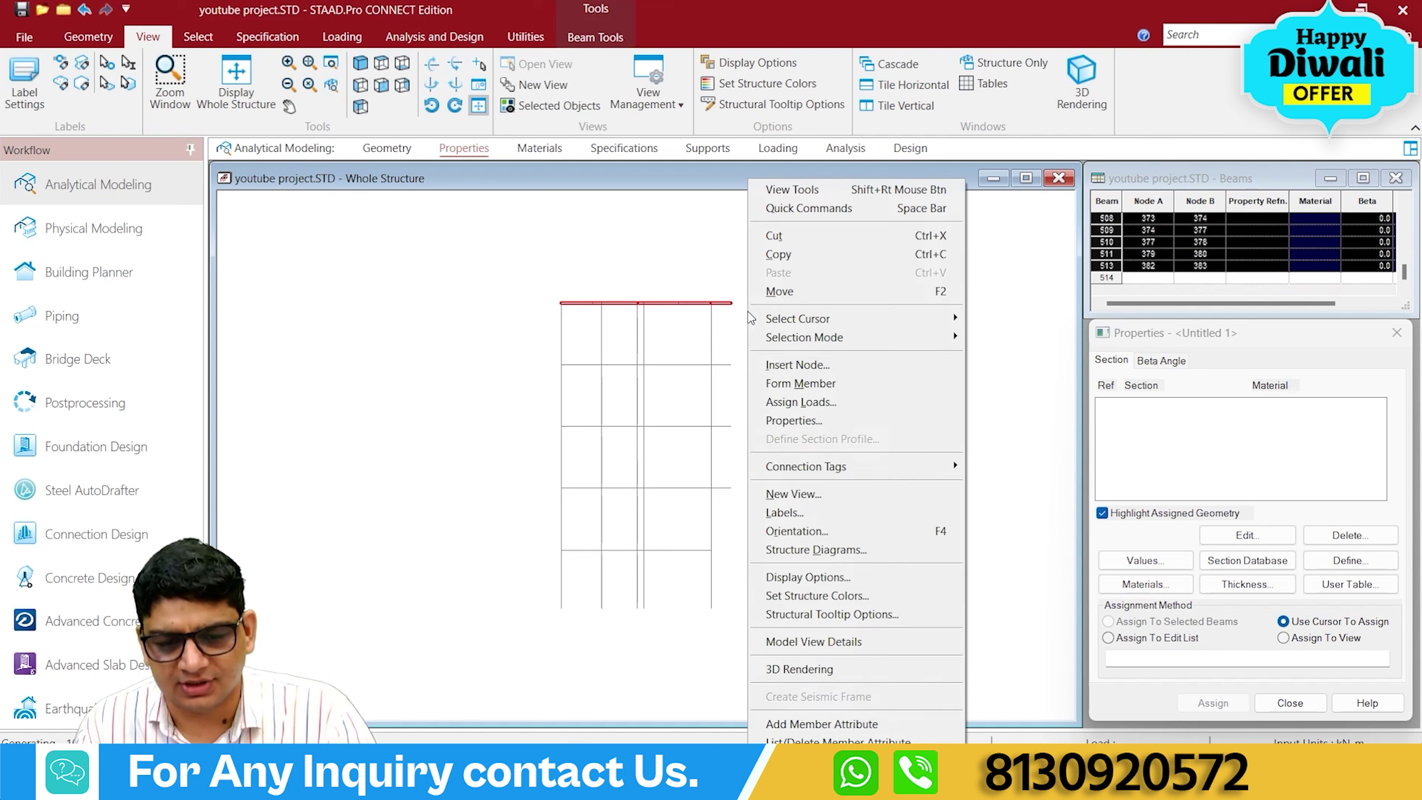
pyautogui.click(818, 496)
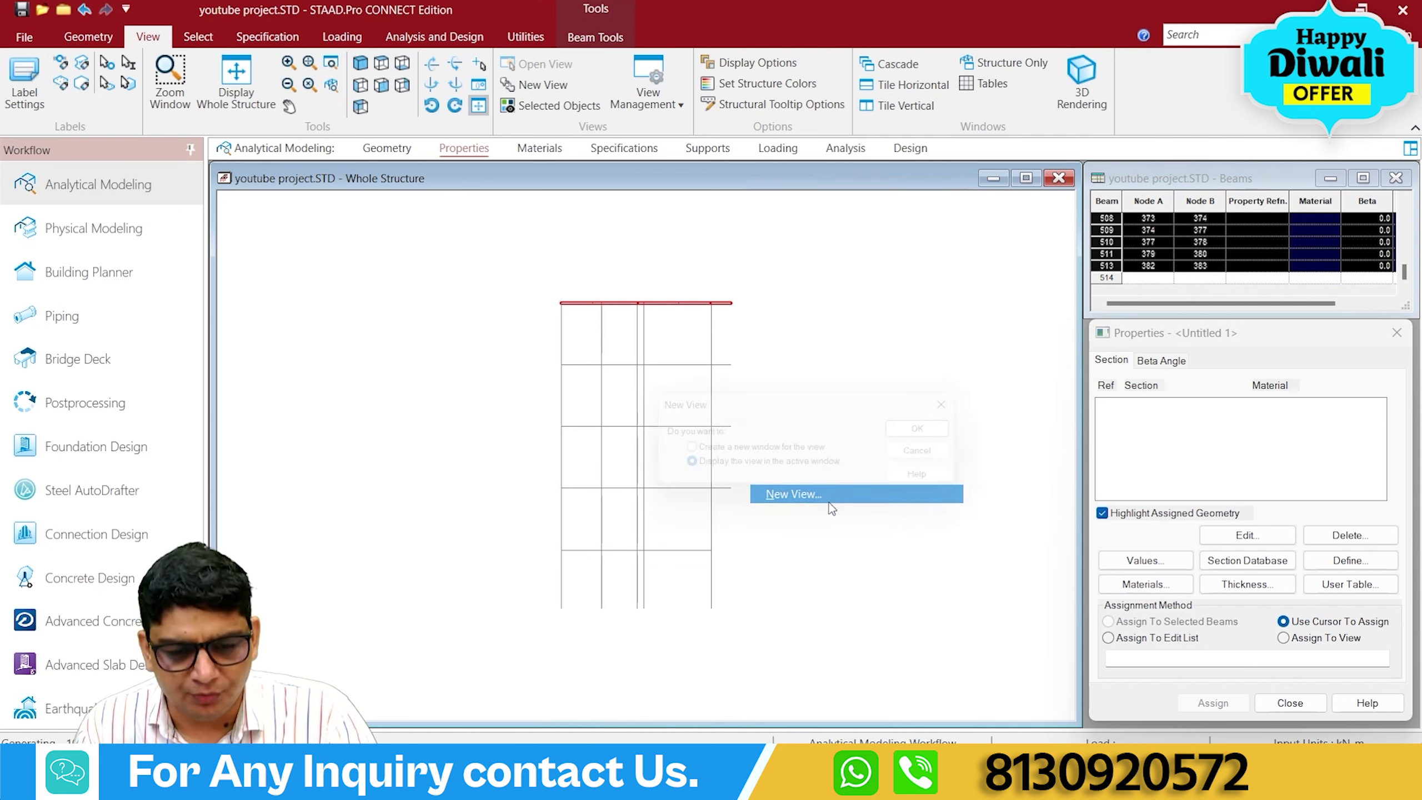
pyautogui.click(931, 439)
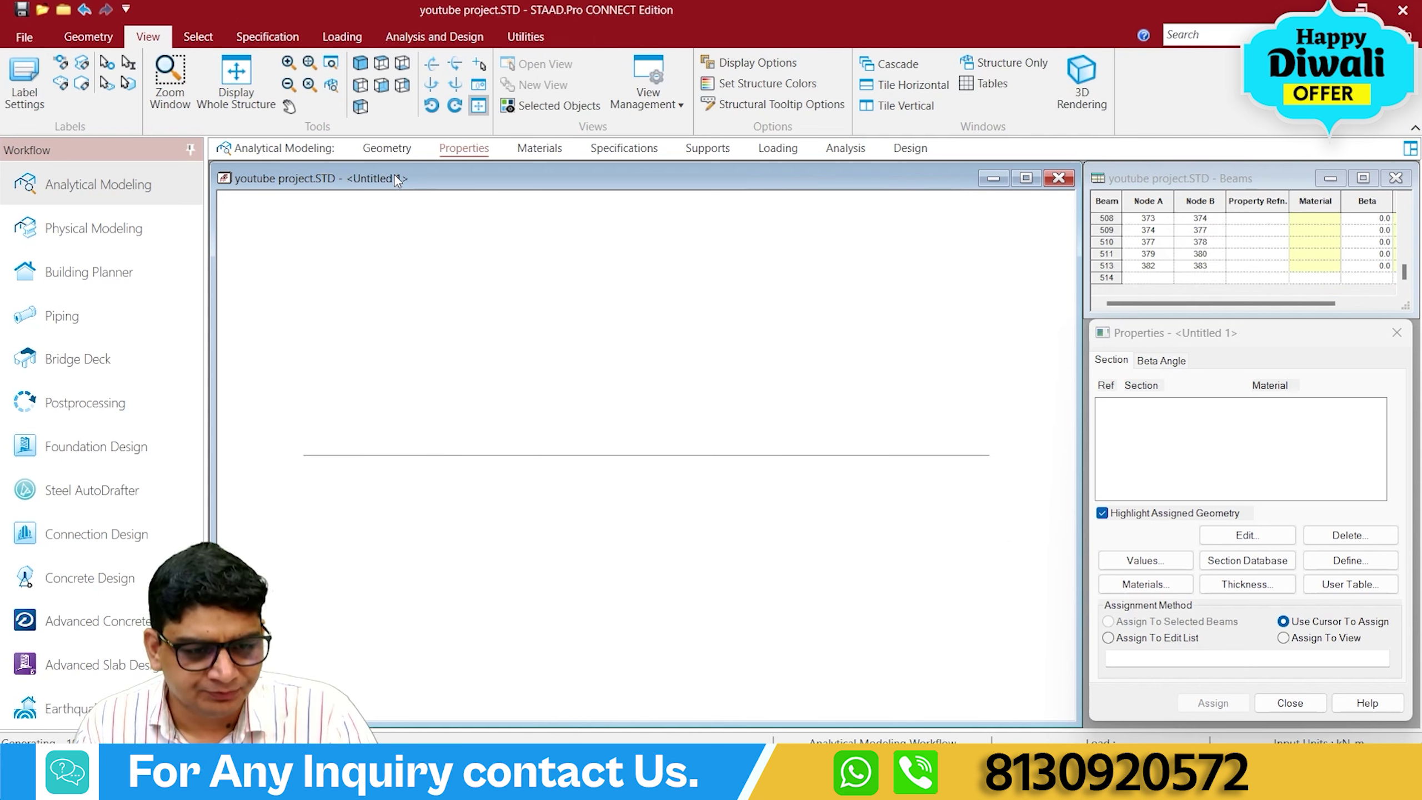
pyautogui.click(367, 70)
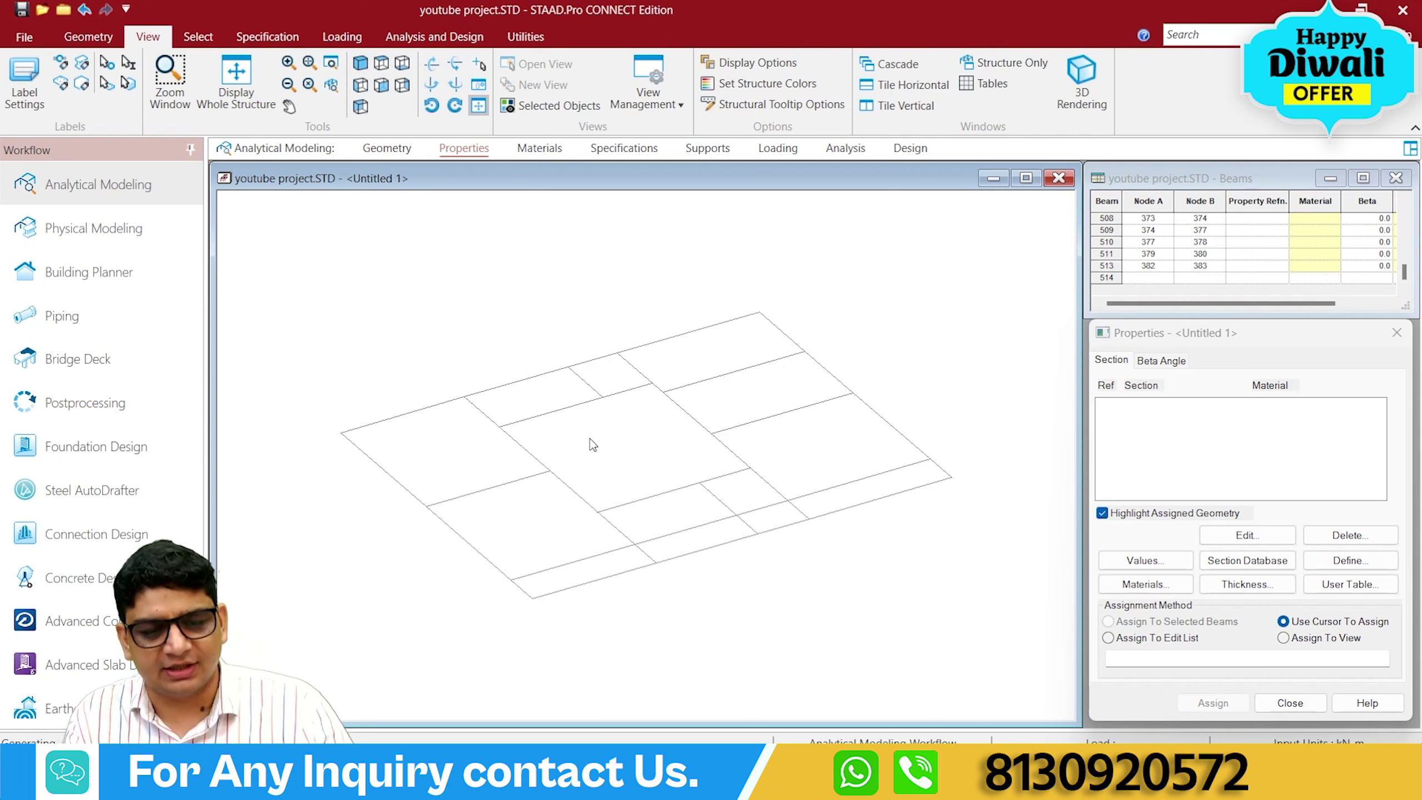
# Copy the beams around the two adjoining rear corner bays 2.8 m along Y, using a one-step Translational Repeat with linked steps.
pyautogui.click(771, 424)
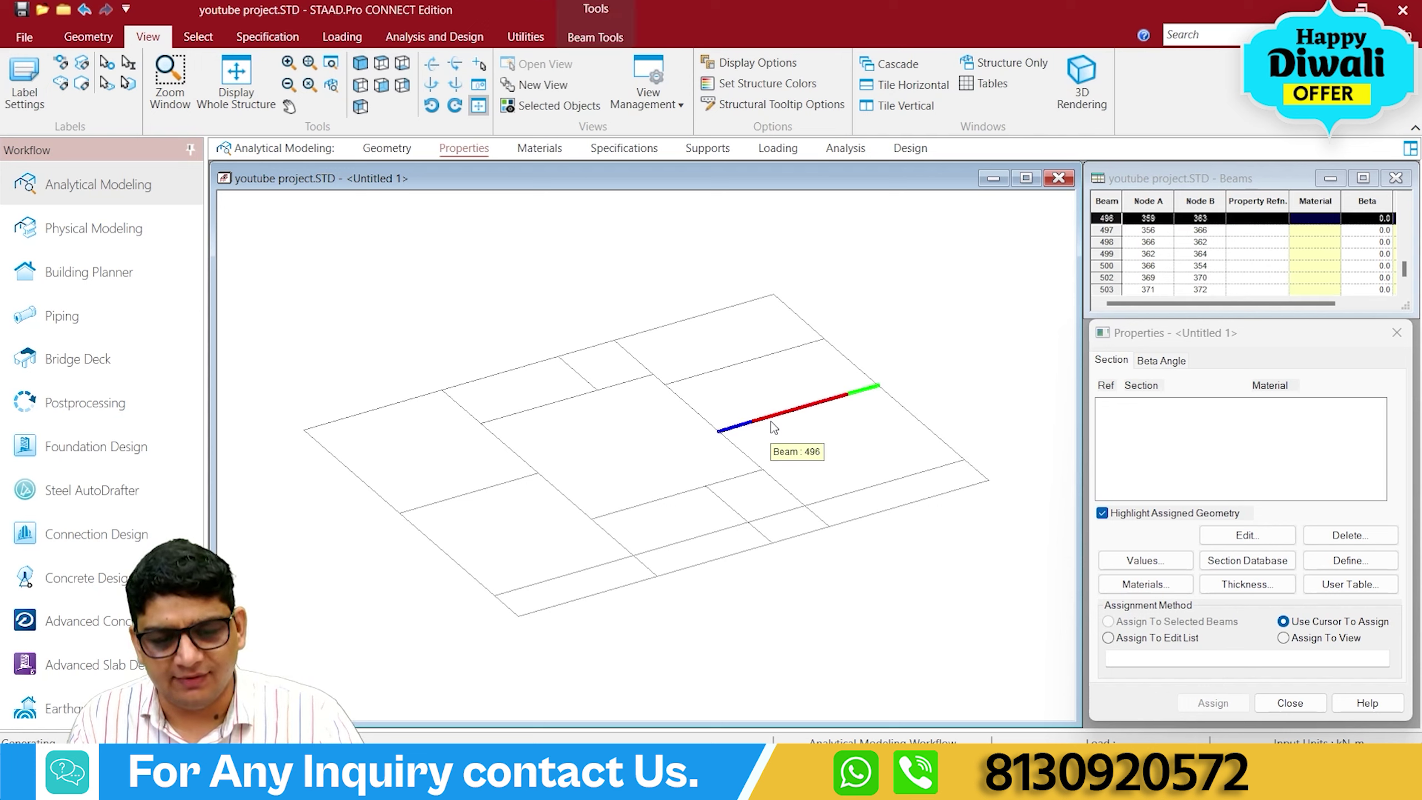
pyautogui.keyDown('ctrl'); pyautogui.click(669, 389); pyautogui.keyUp('ctrl')
pyautogui.keyDown('ctrl'); pyautogui.click(666, 326); pyautogui.keyUp('ctrl')
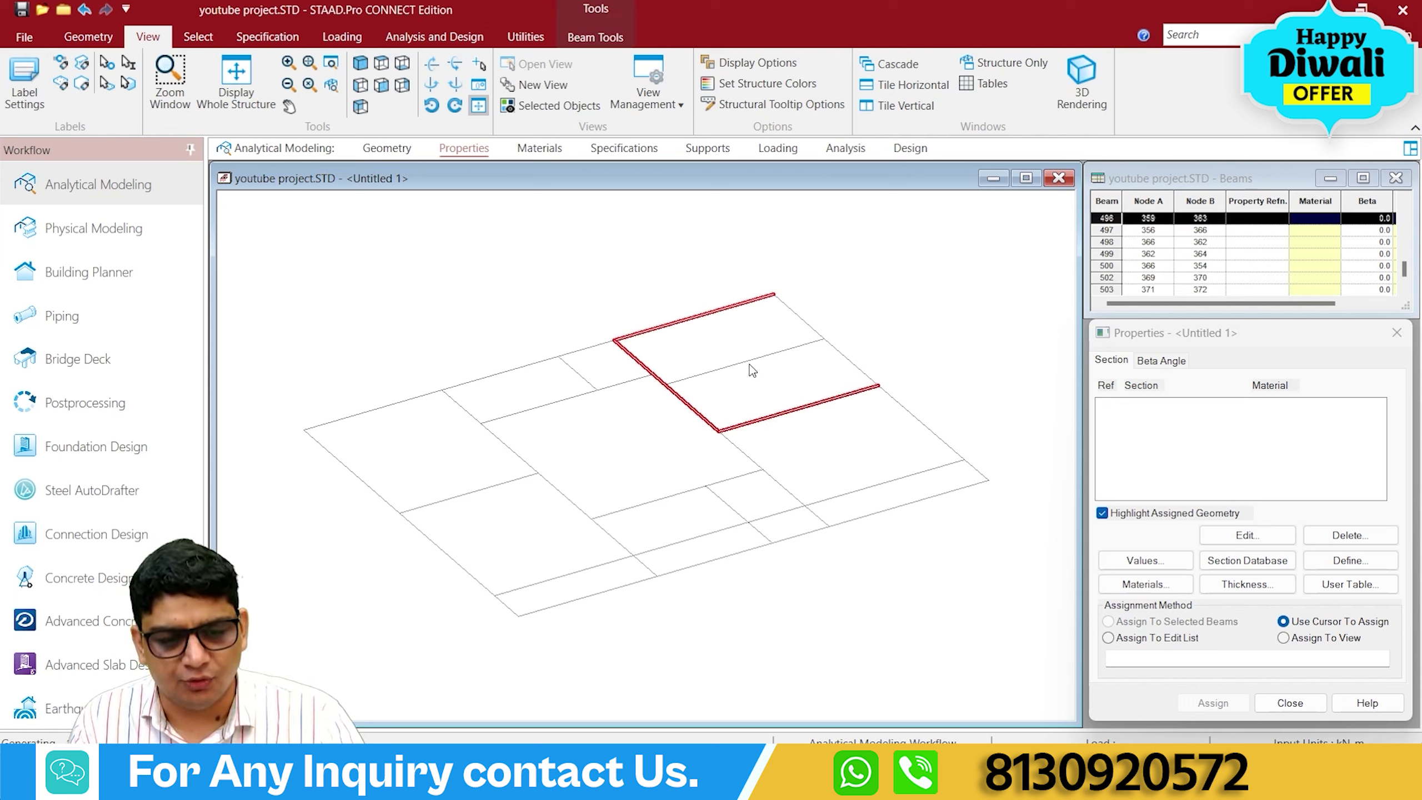
pyautogui.keyDown('ctrl'); pyautogui.click(776, 358); pyautogui.keyUp('ctrl')
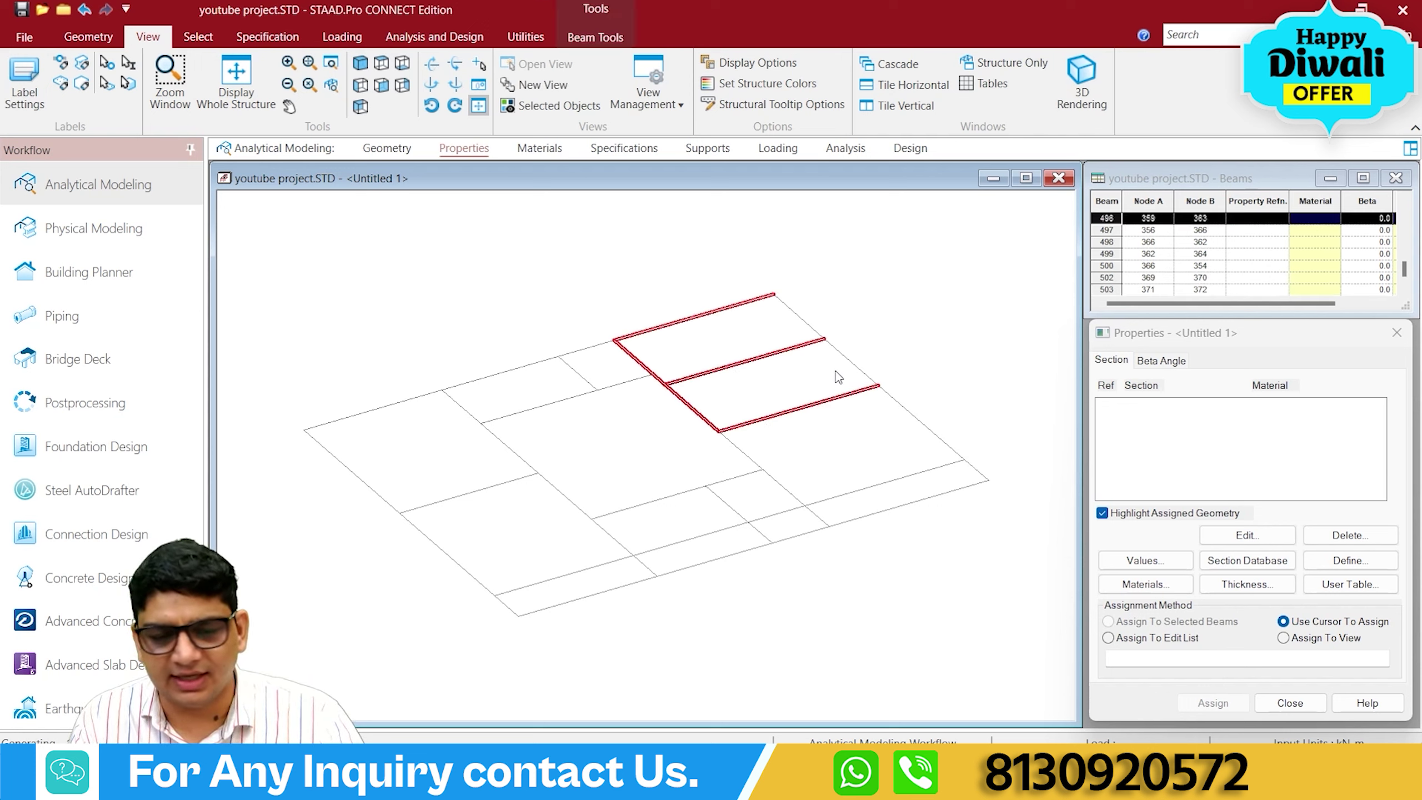
pyautogui.keyDown('ctrl'); pyautogui.click(851, 364); pyautogui.keyUp('ctrl')
pyautogui.keyDown('ctrl'); pyautogui.click(808, 326); pyautogui.keyUp('ctrl')
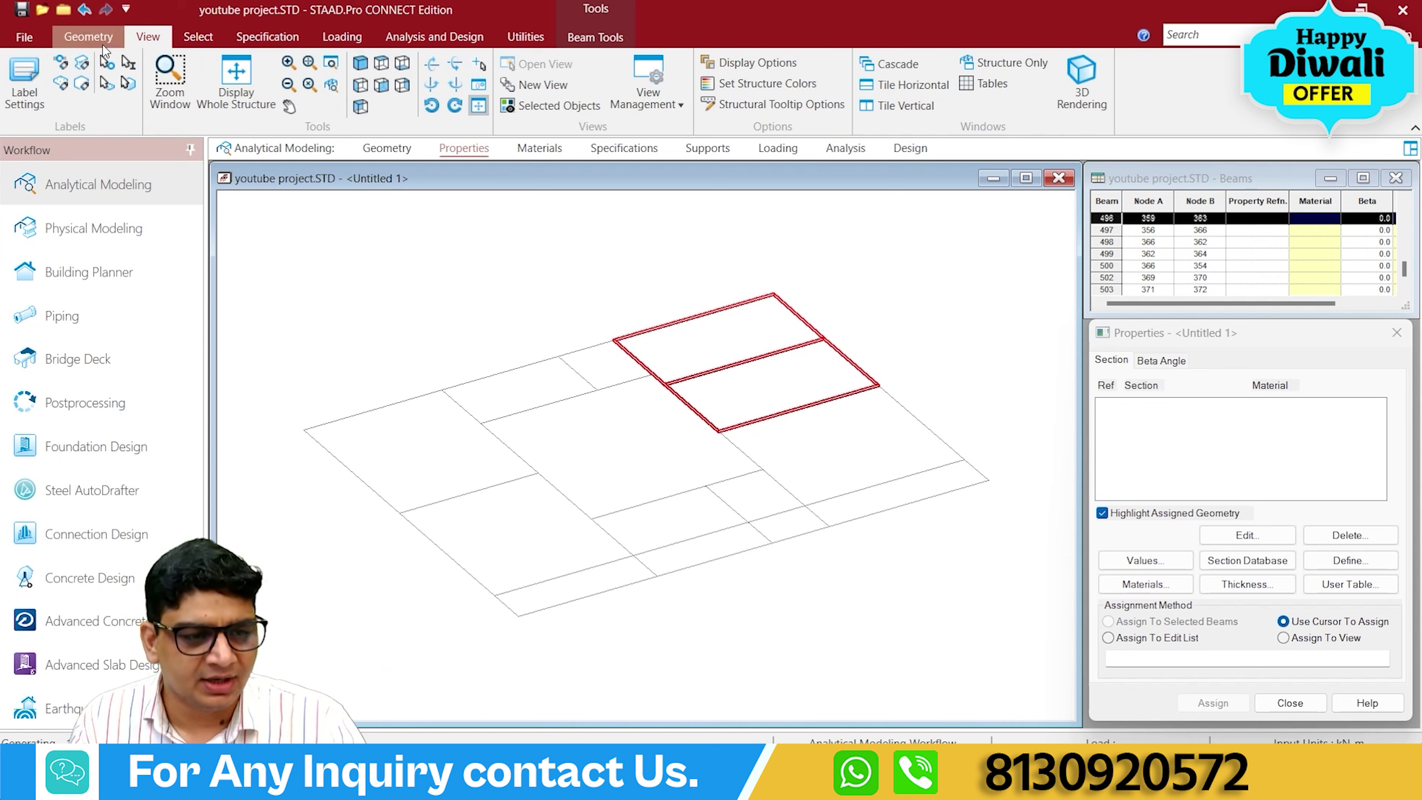
pyautogui.click(88, 37)
pyautogui.click(168, 65)
pyautogui.click(609, 535)
pyautogui.doubleClick(818, 540)
pyautogui.write('2.8')
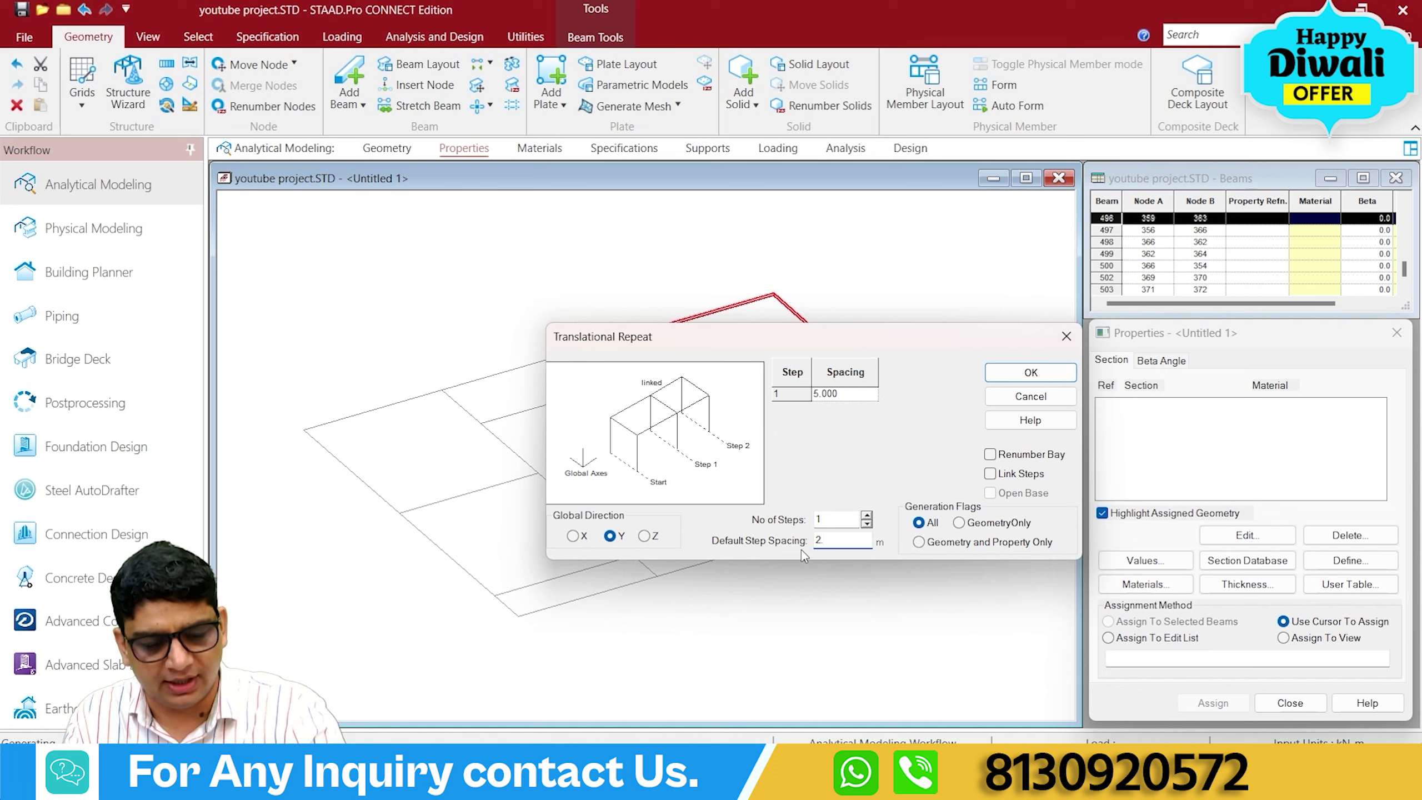
pyautogui.click(990, 473)
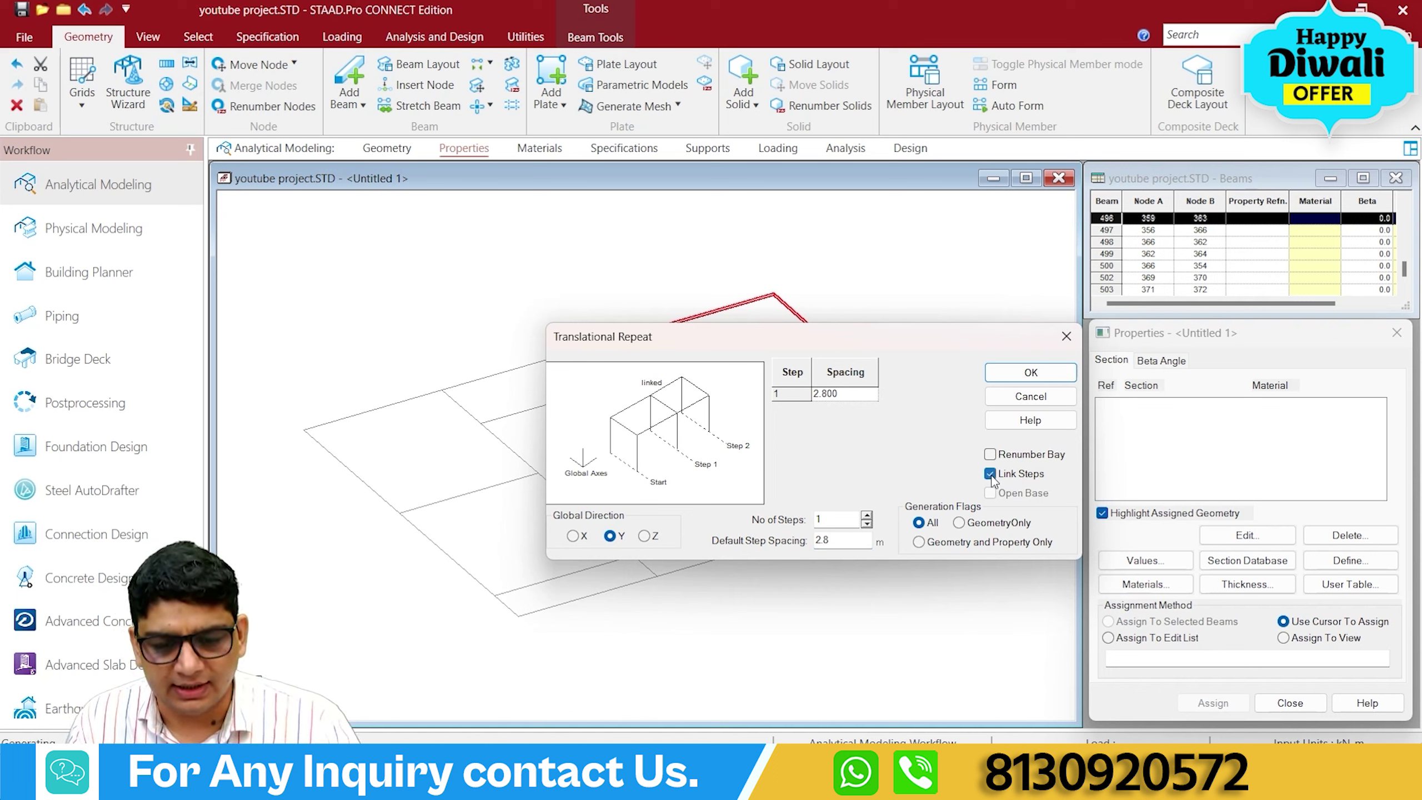
pyautogui.click(1020, 381)
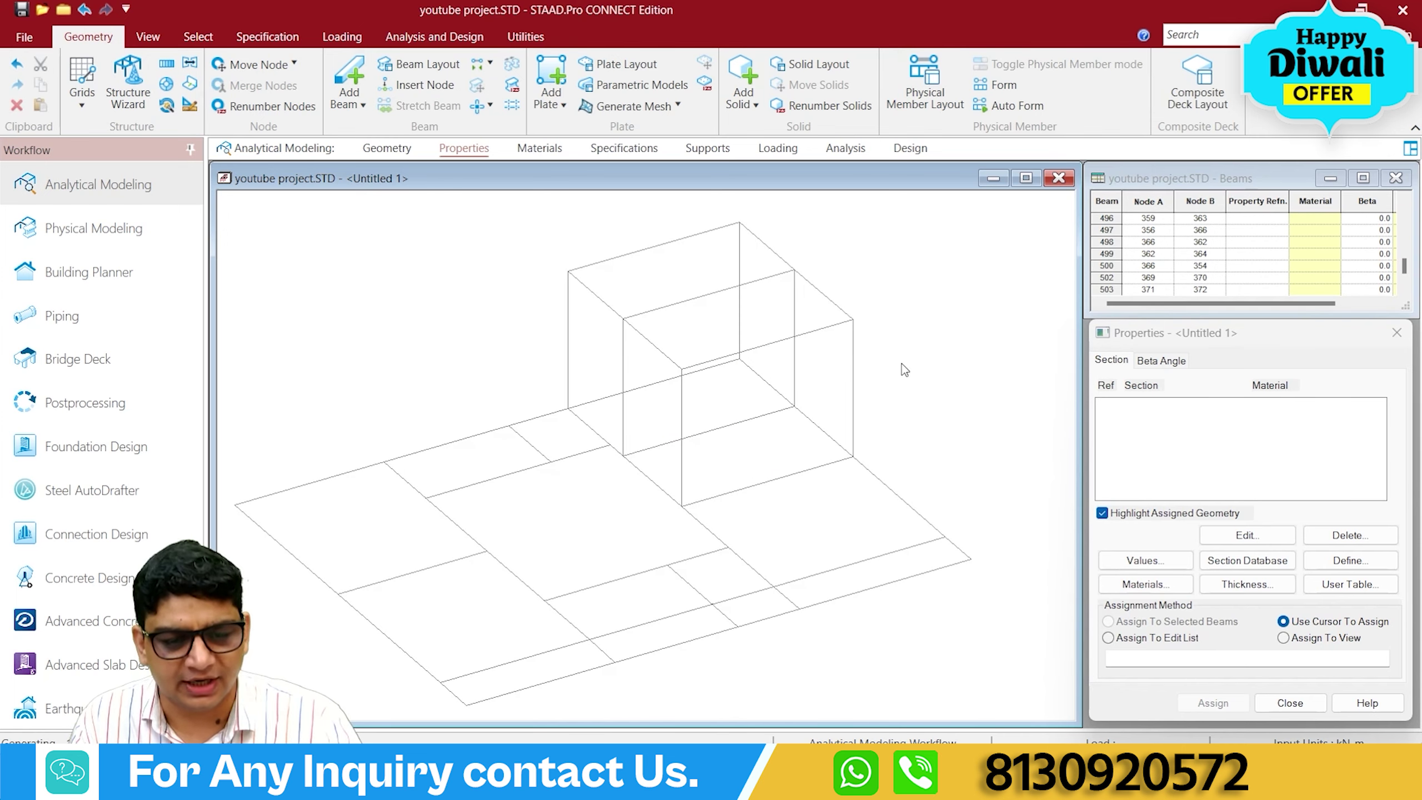
# Delete the two intermediate vertical members on opposite sides of the raised block, keeping only its corner columns.
pyautogui.click(624, 358)
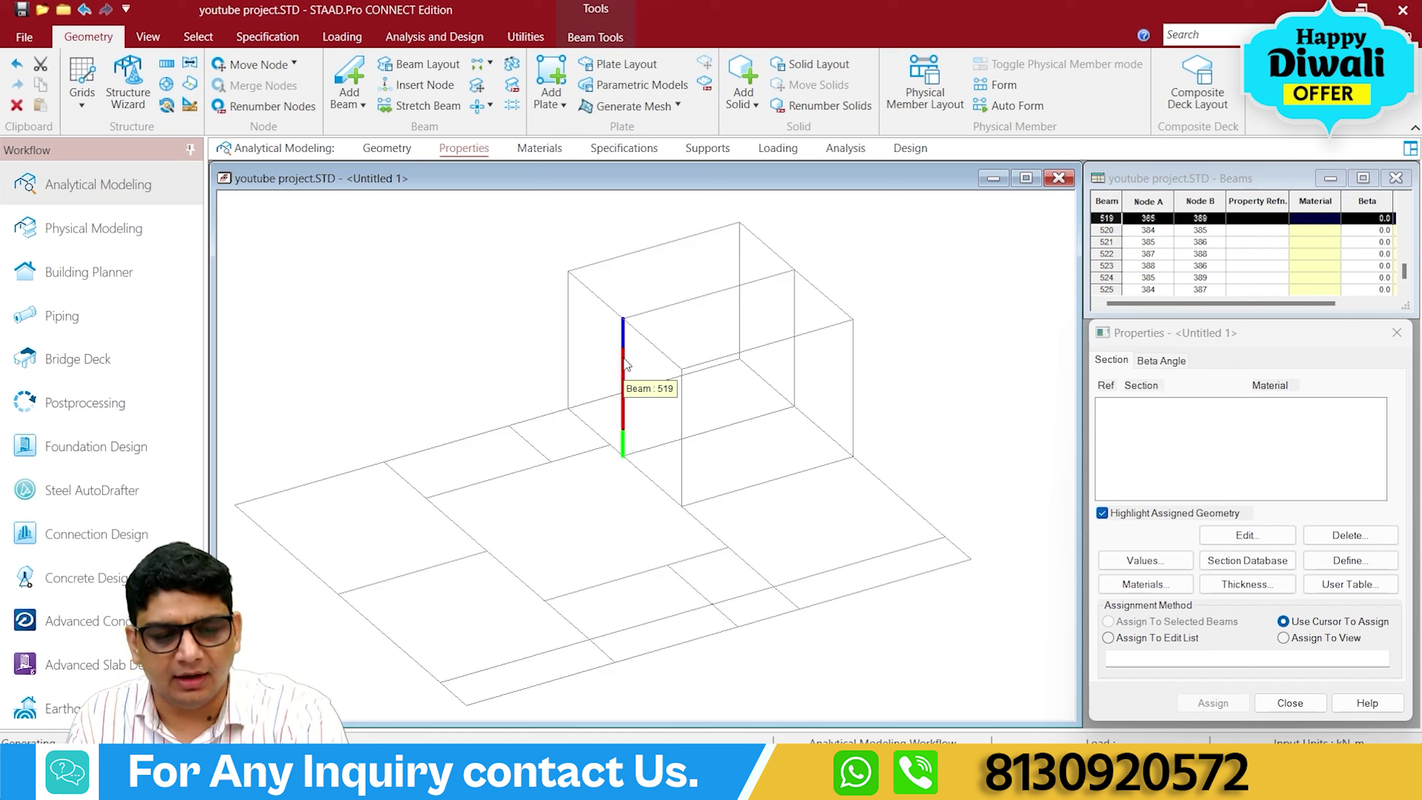
pyautogui.press('Delete')
pyautogui.click(767, 427)
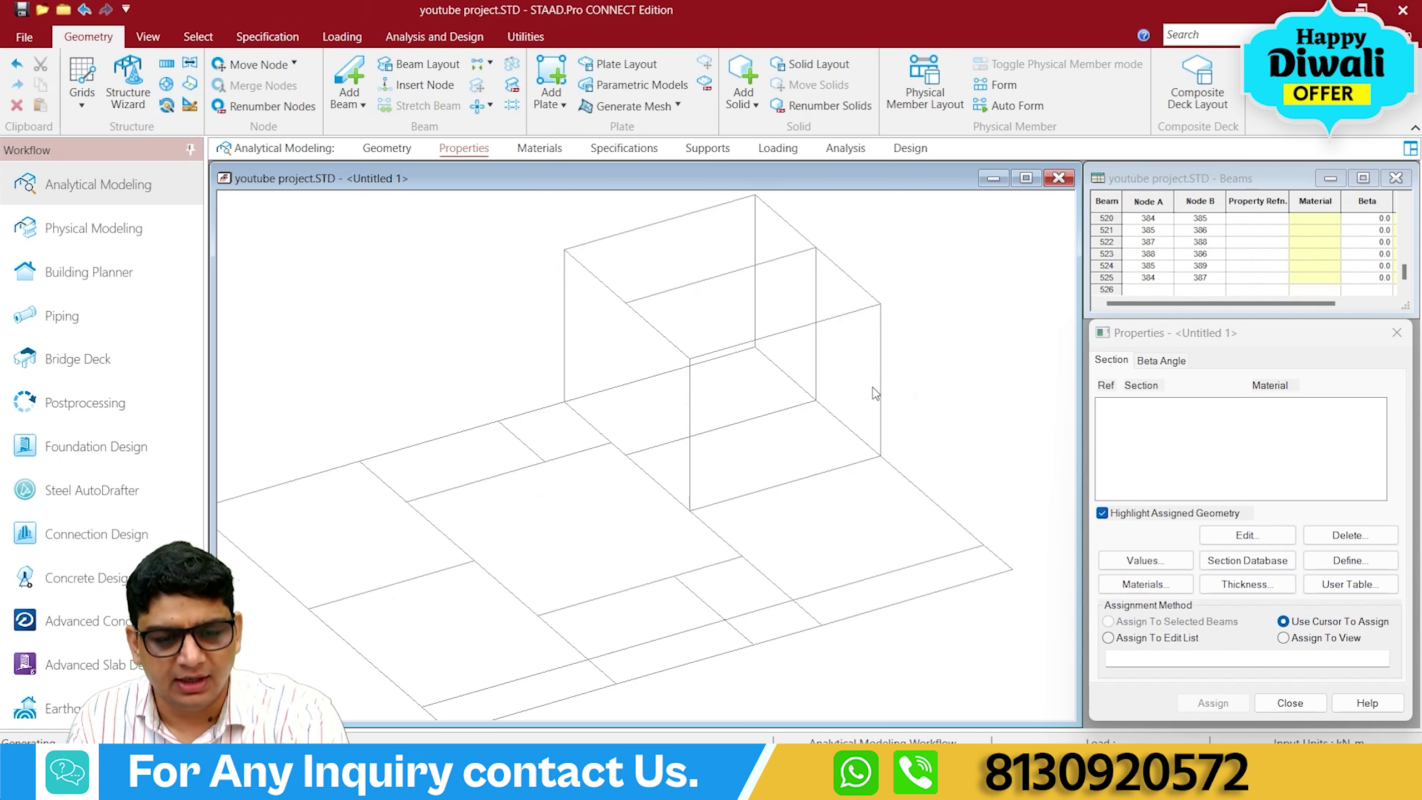
pyautogui.click(813, 305)
pyautogui.press('Delete')
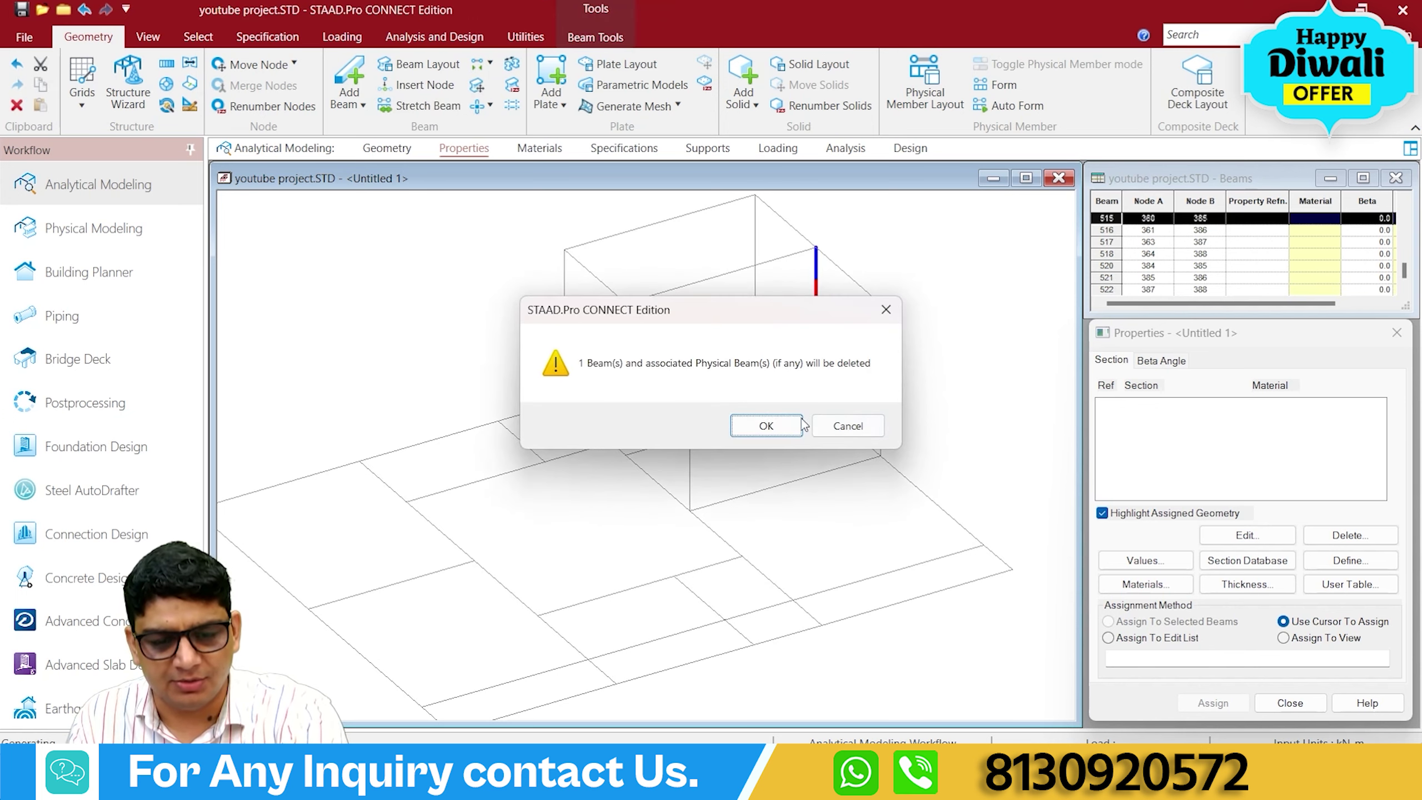
pyautogui.click(783, 426)
pyautogui.scroll(-3, 650, 376)
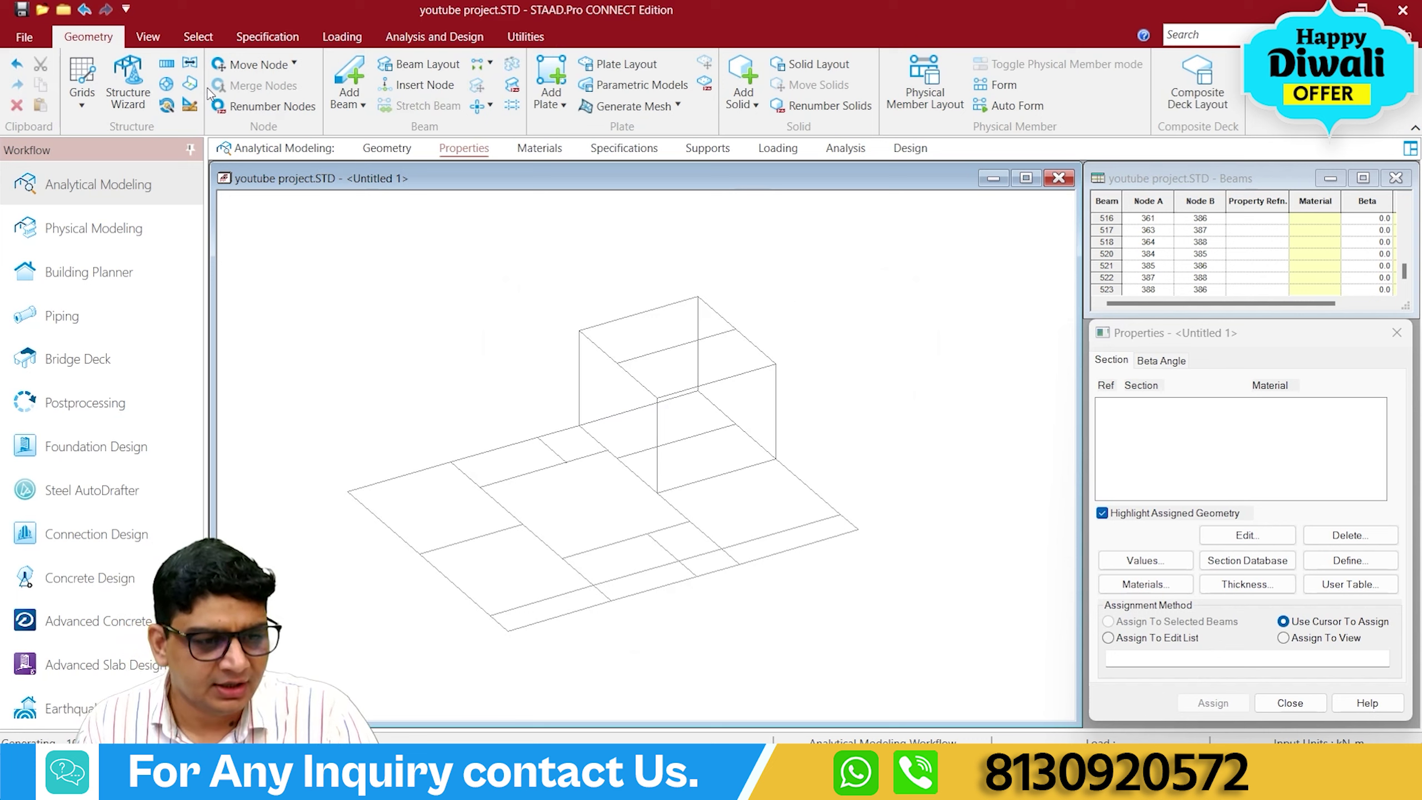
# Display the whole structure and examine it from the side and in a 3D rendering, ending in isometric orientation.
pyautogui.click(148, 44)
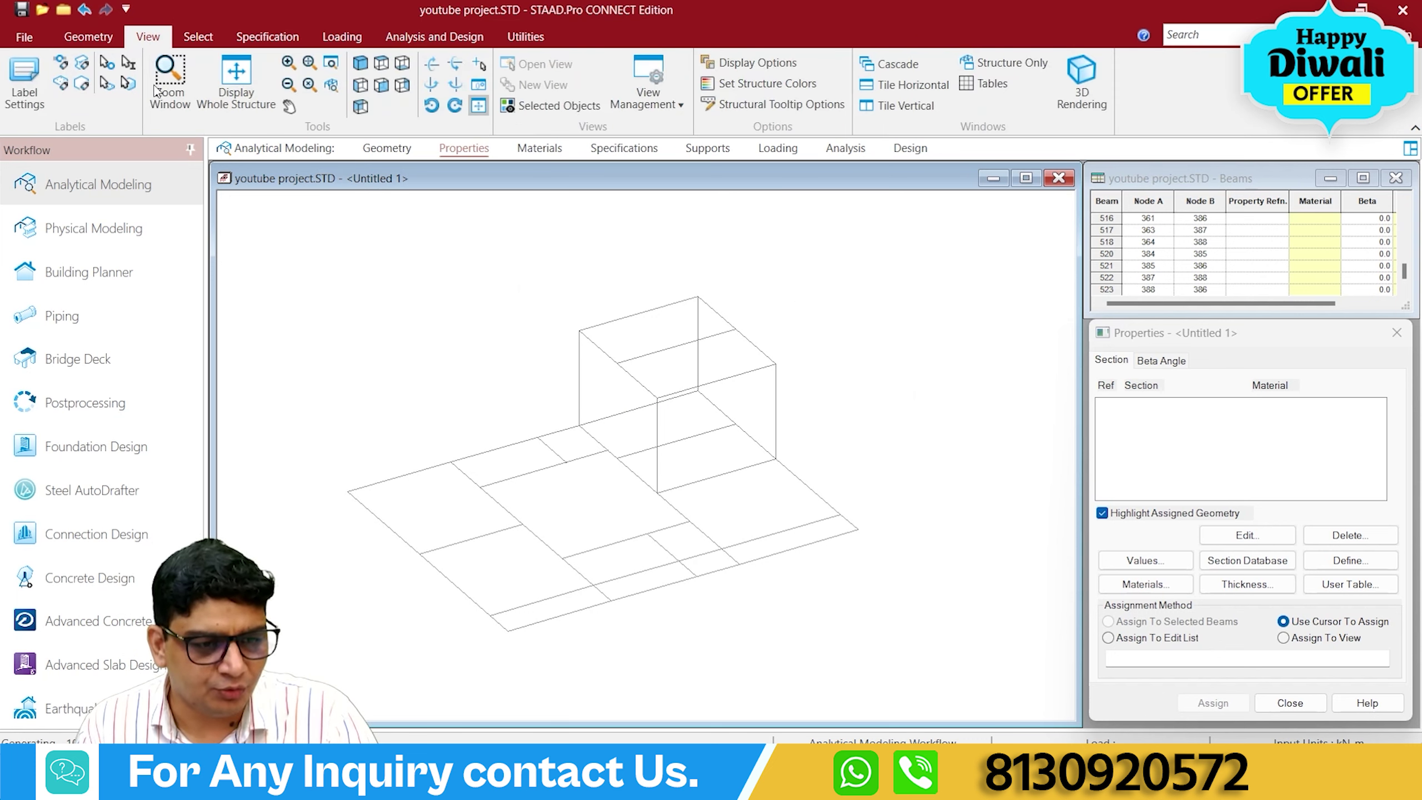
pyautogui.click(242, 87)
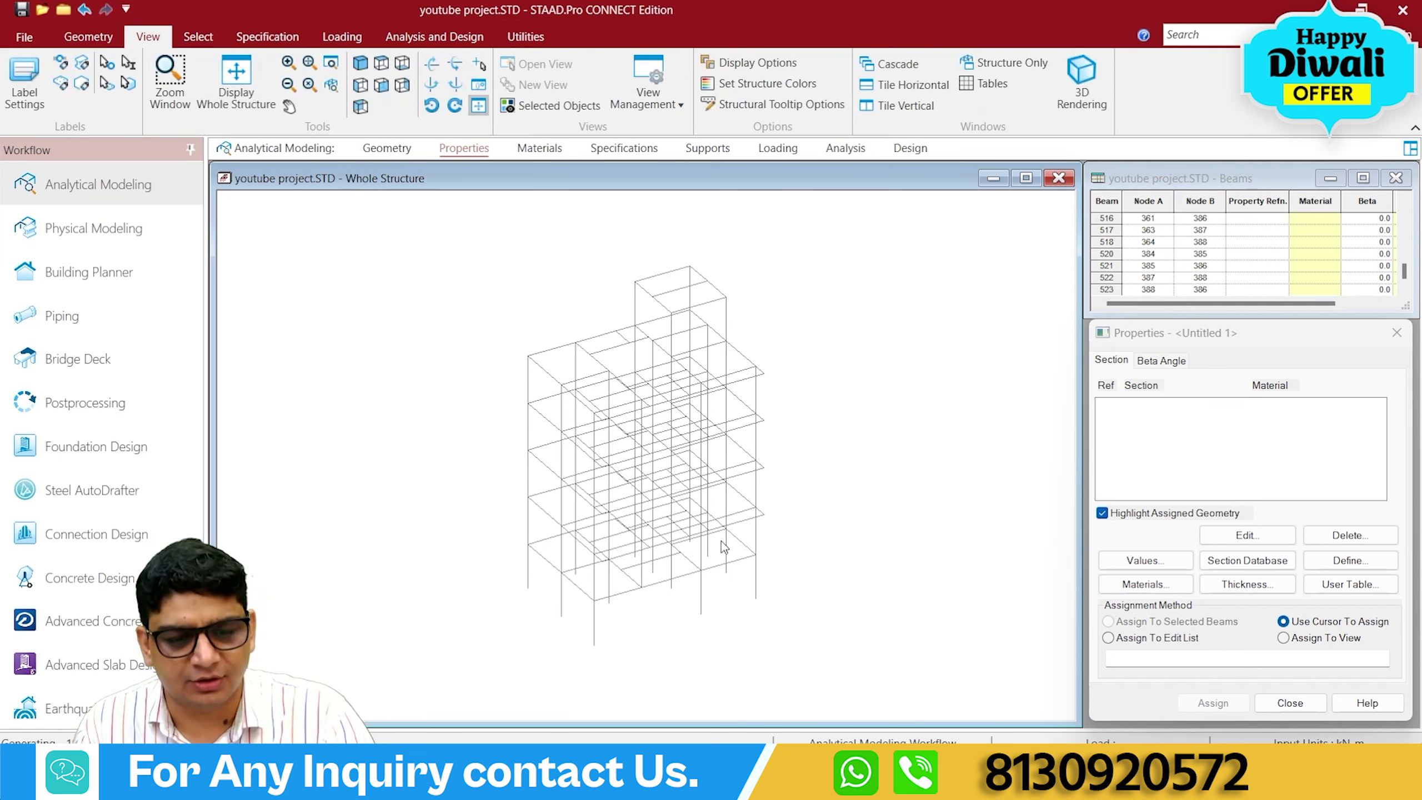
pyautogui.click(359, 85)
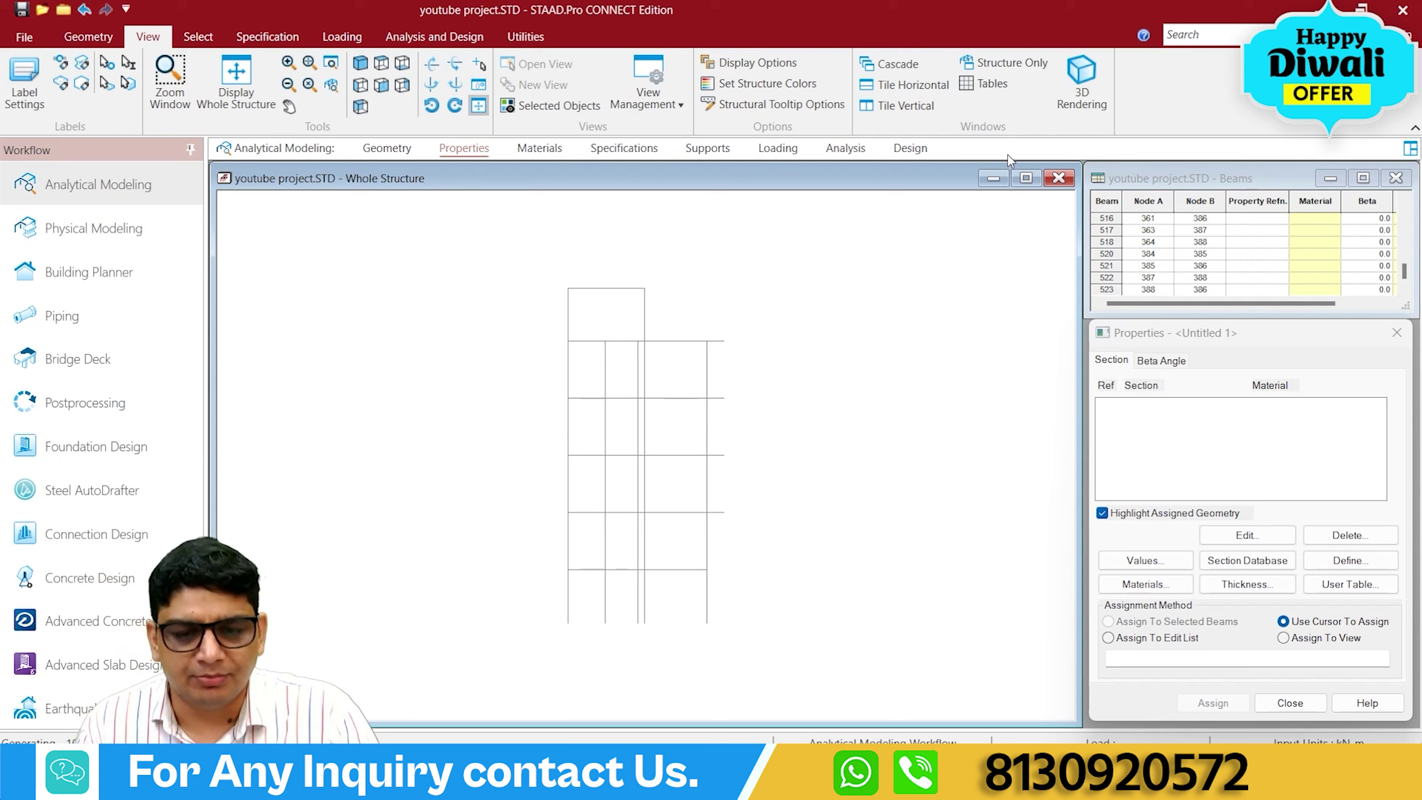
pyautogui.click(1073, 89)
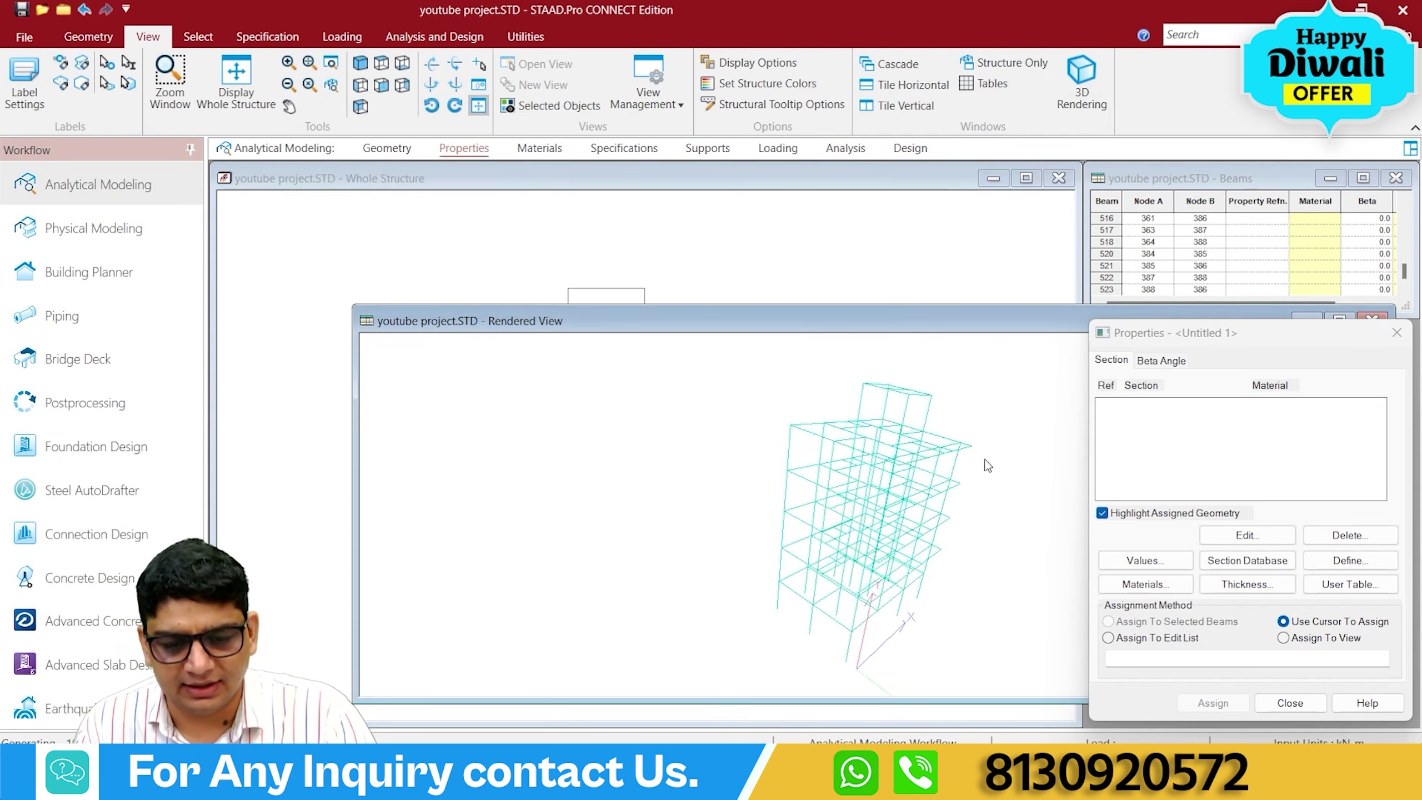
pyautogui.moveTo(1026, 416); pyautogui.dragTo(991, 511)
pyautogui.moveTo(923, 316); pyautogui.dragTo(680, 257)
pyautogui.click(1143, 261)
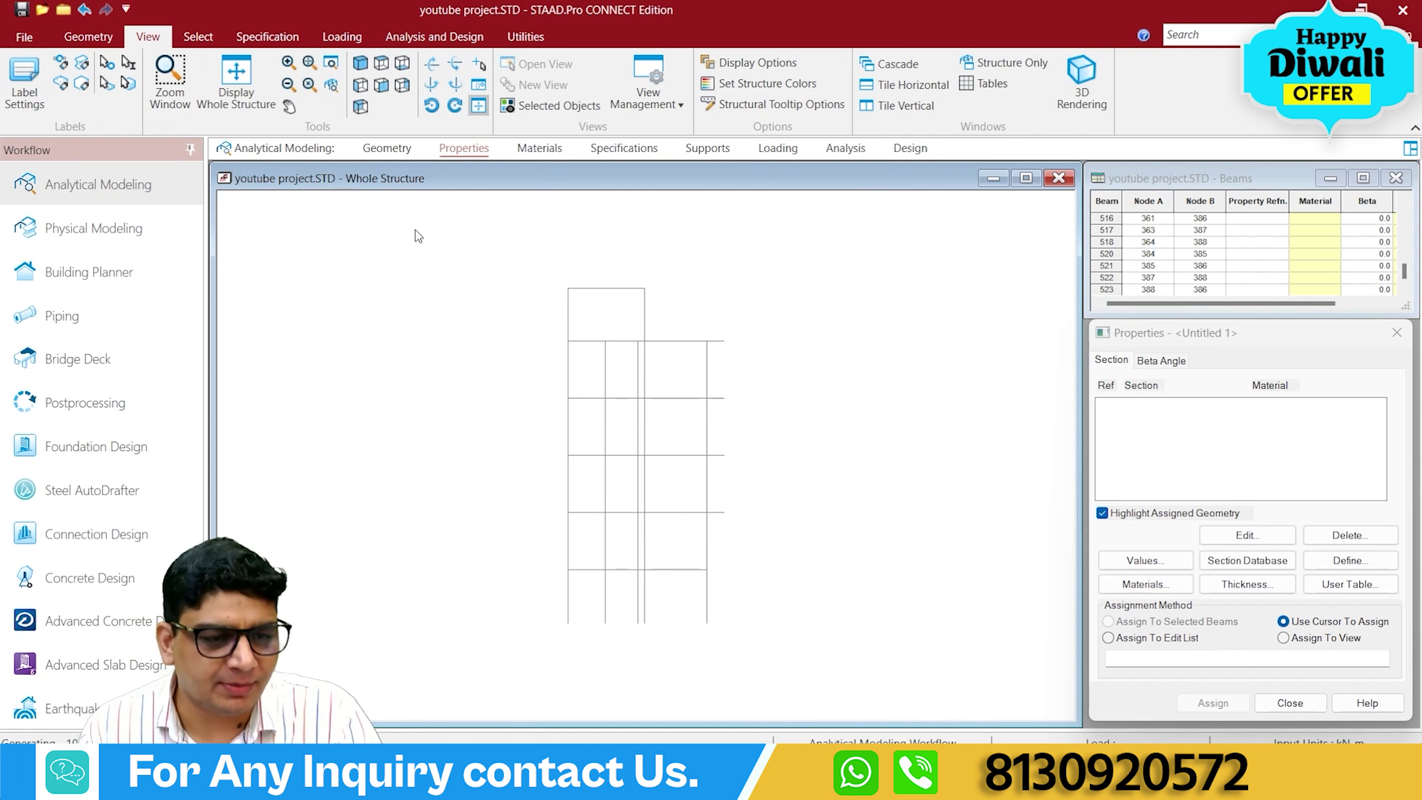
pyautogui.click(360, 63)
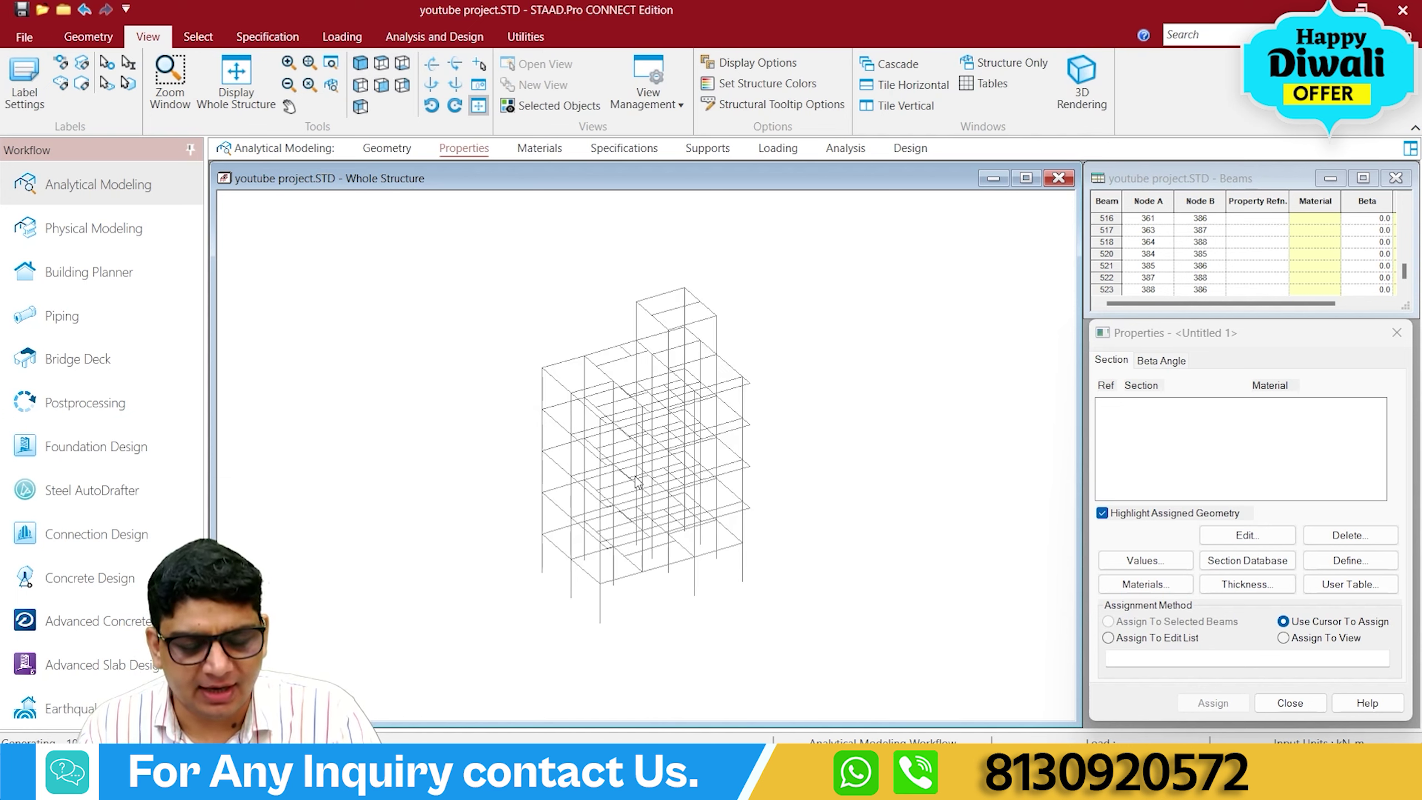
# Select the entire structure and highlight its intersecting beams using the default tolerance.
pyautogui.moveTo(863, 662); pyautogui.dragTo(464, 235)
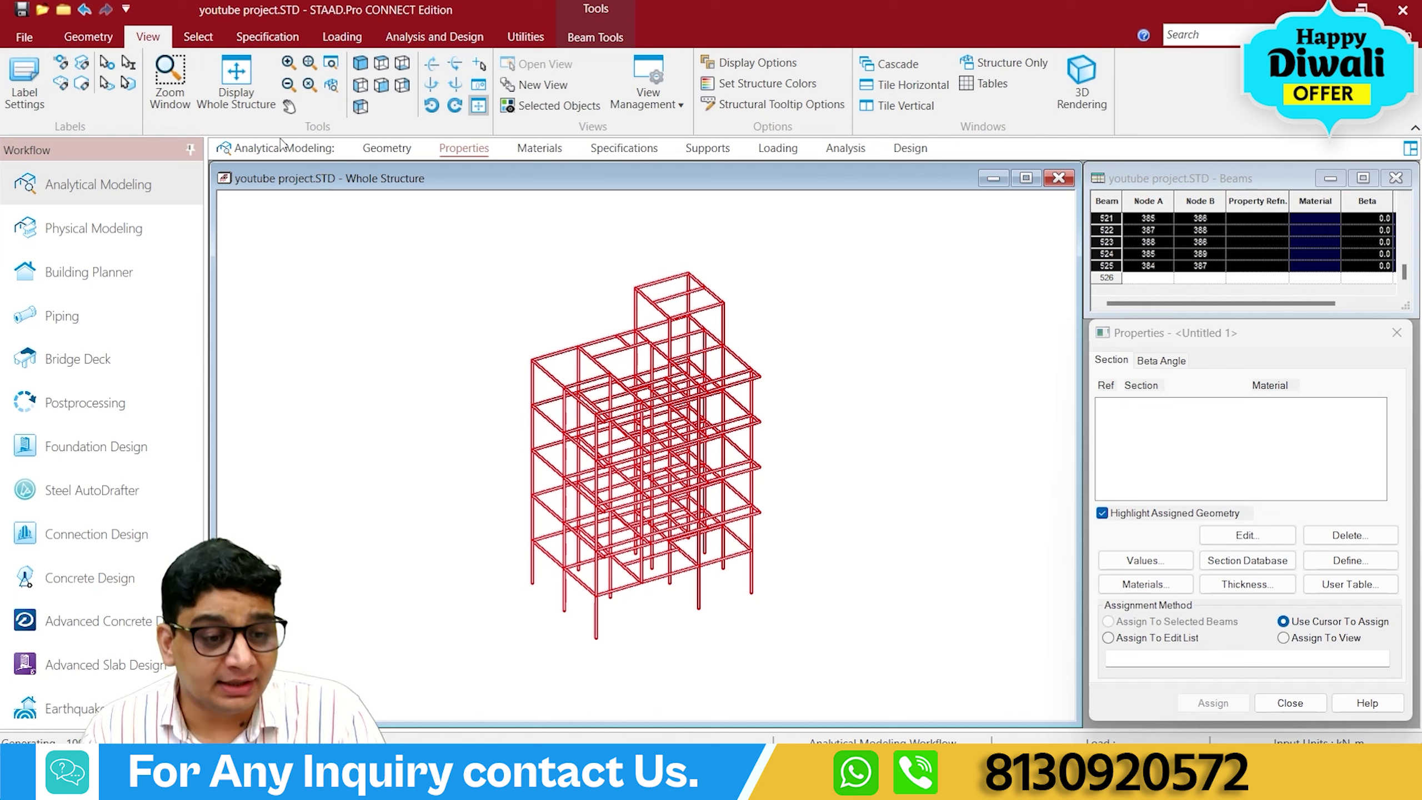
pyautogui.click(95, 37)
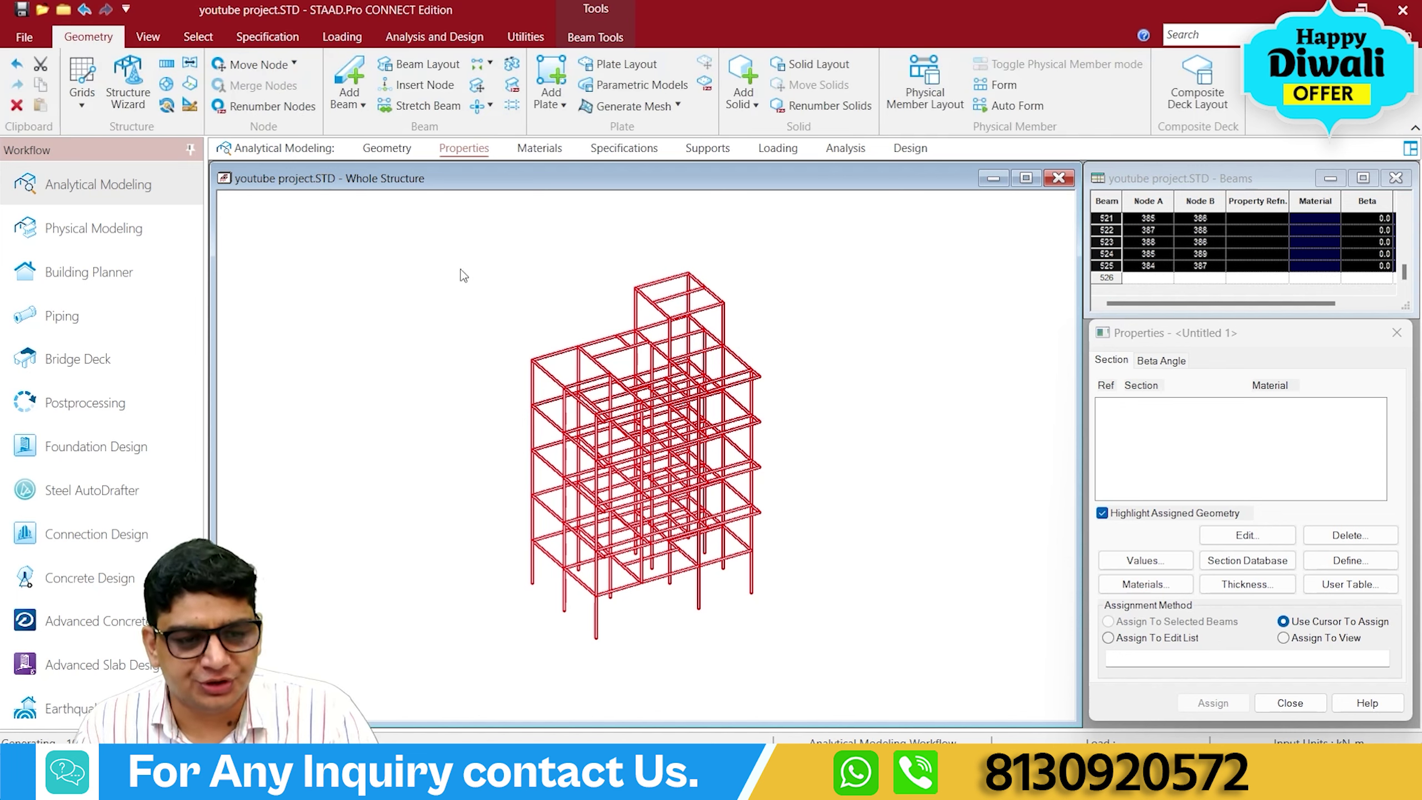
pyautogui.click(491, 106)
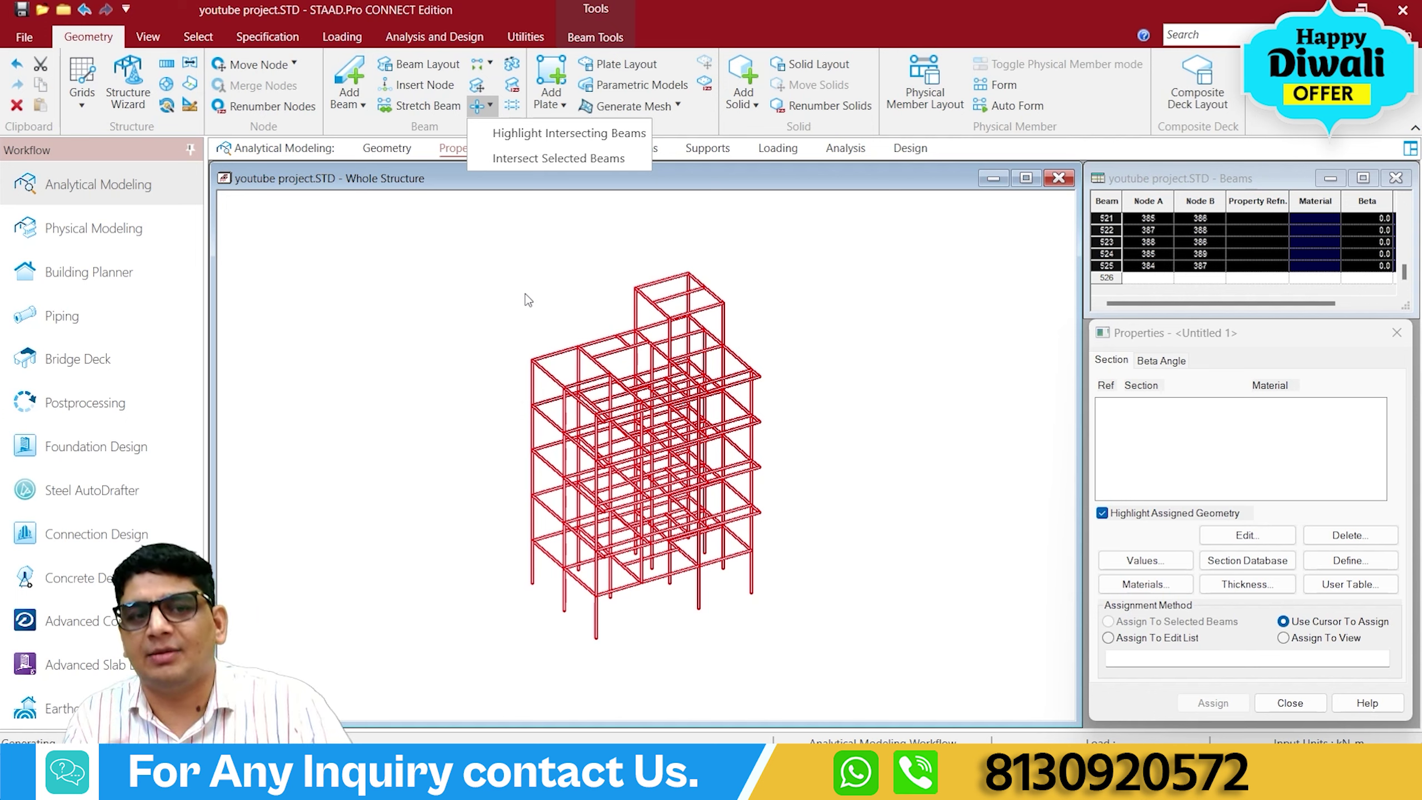
pyautogui.click(571, 157)
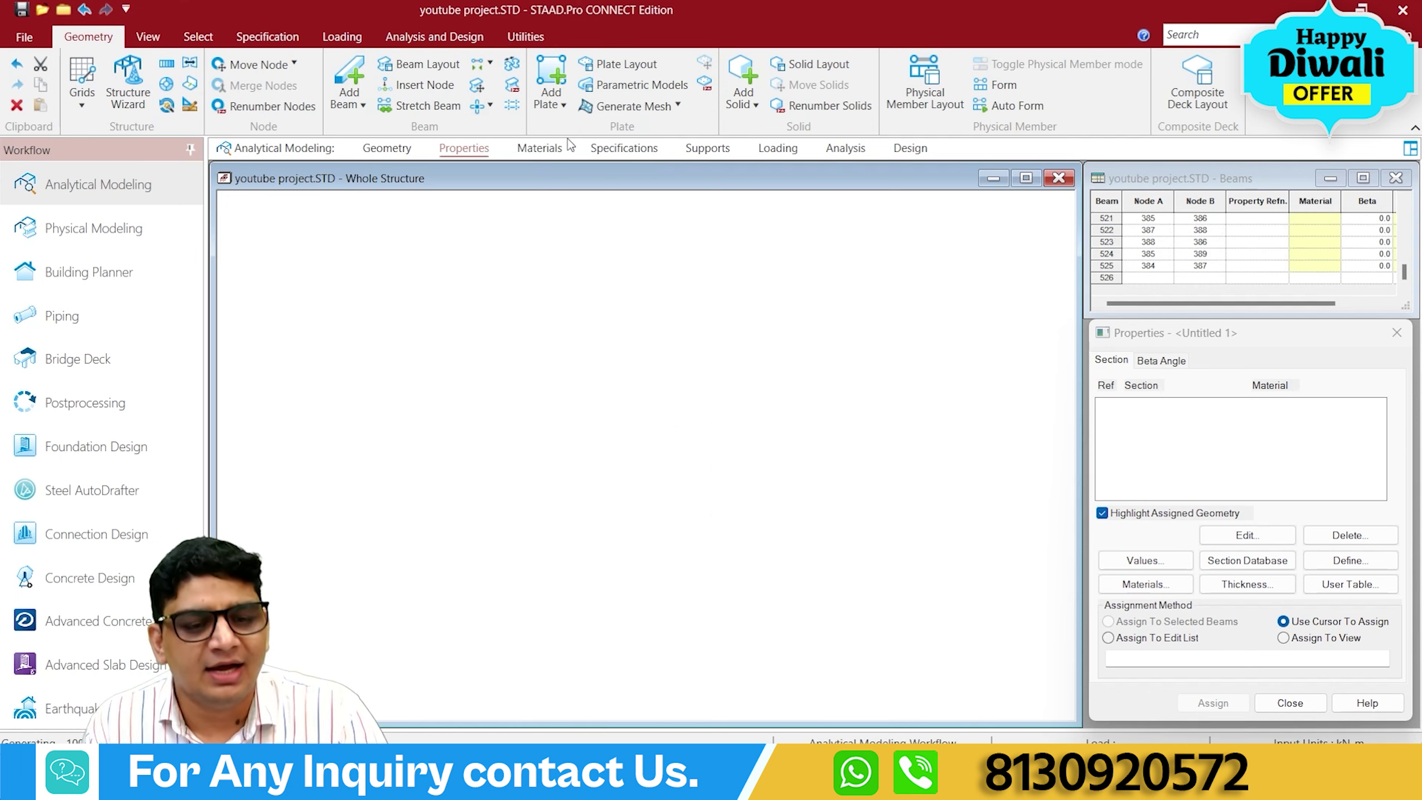
pyautogui.click(625, 416)
pyautogui.scroll(3, 644, 459)
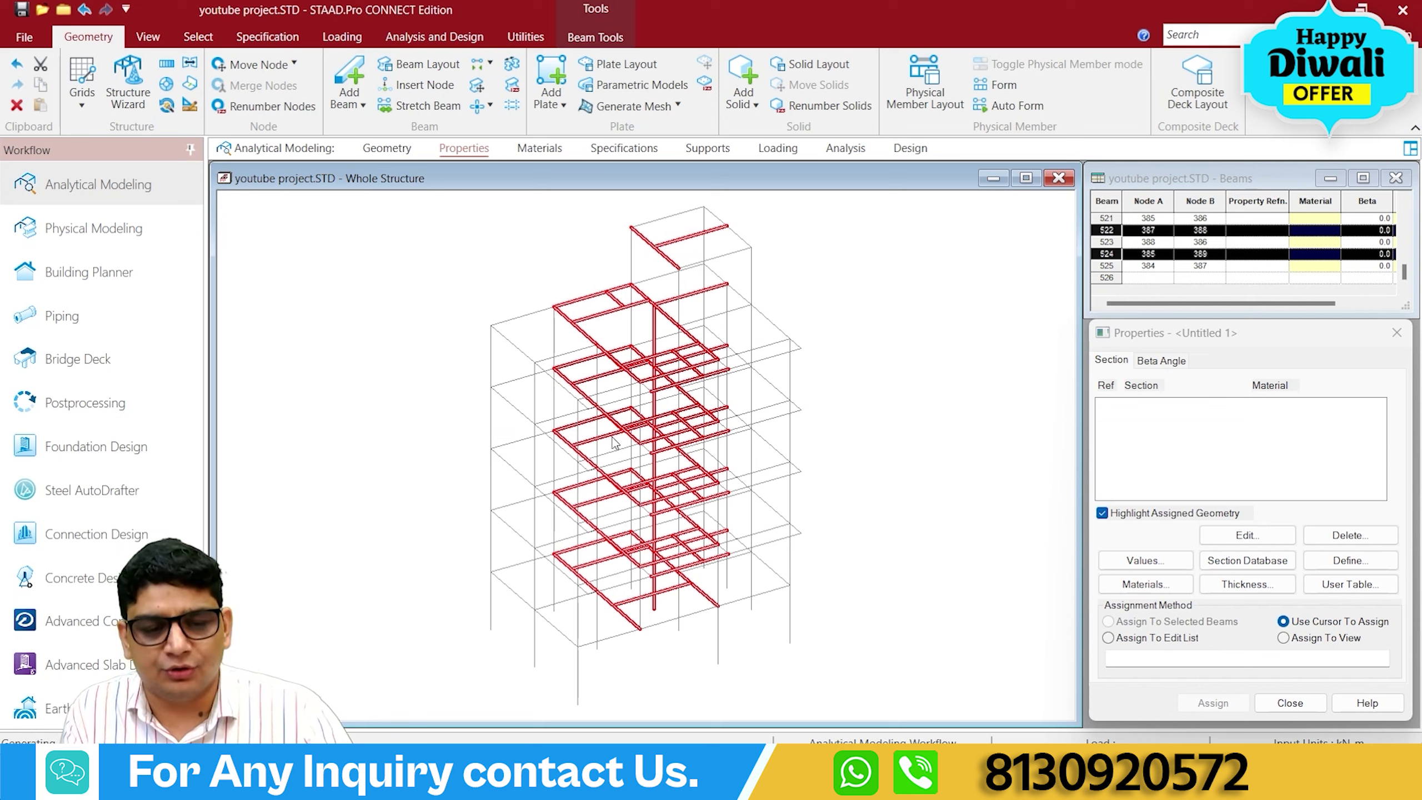
pyautogui.scroll(-1, 643, 534)
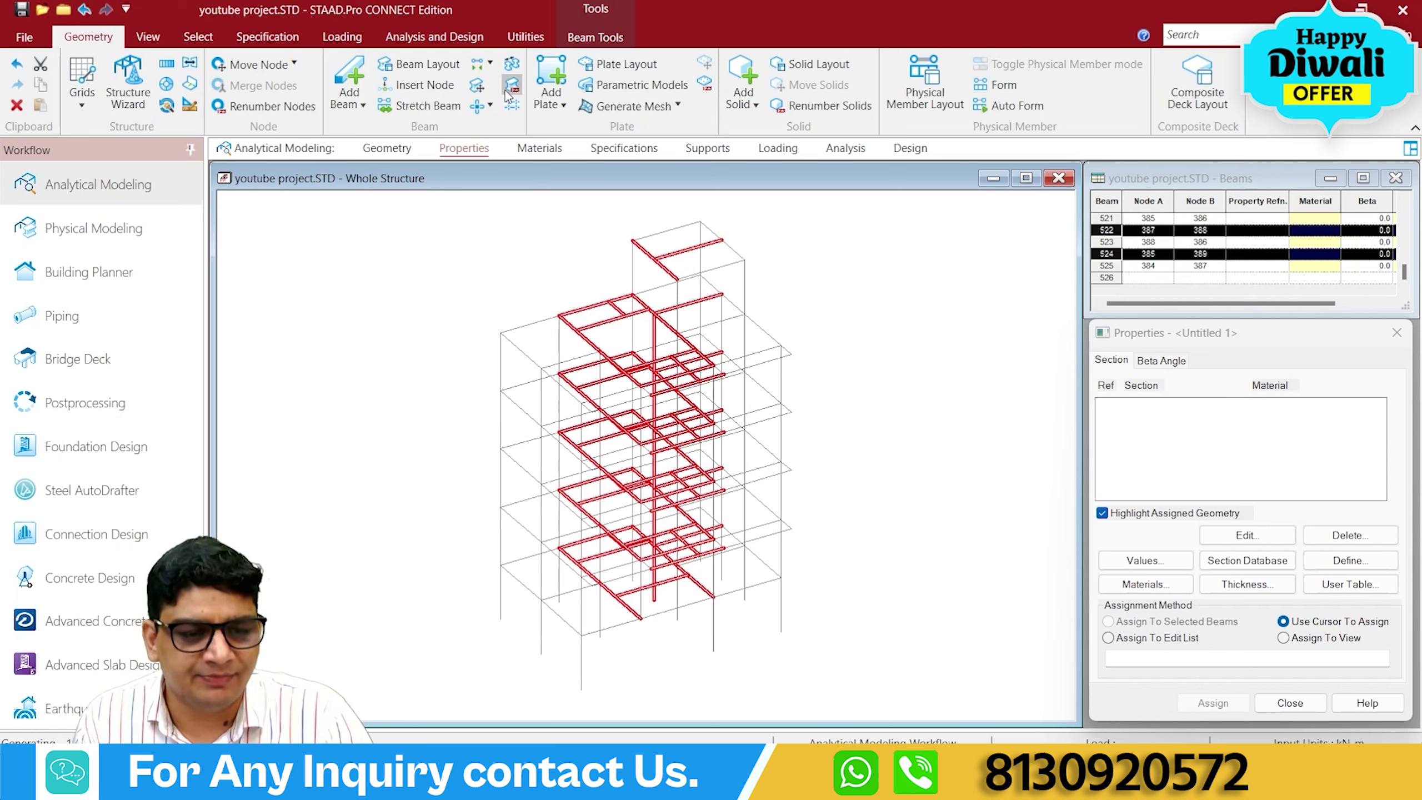
# Intersect the highlighted beams with a tolerance of 0.03937 in.
pyautogui.click(490, 105)
pyautogui.click(504, 159)
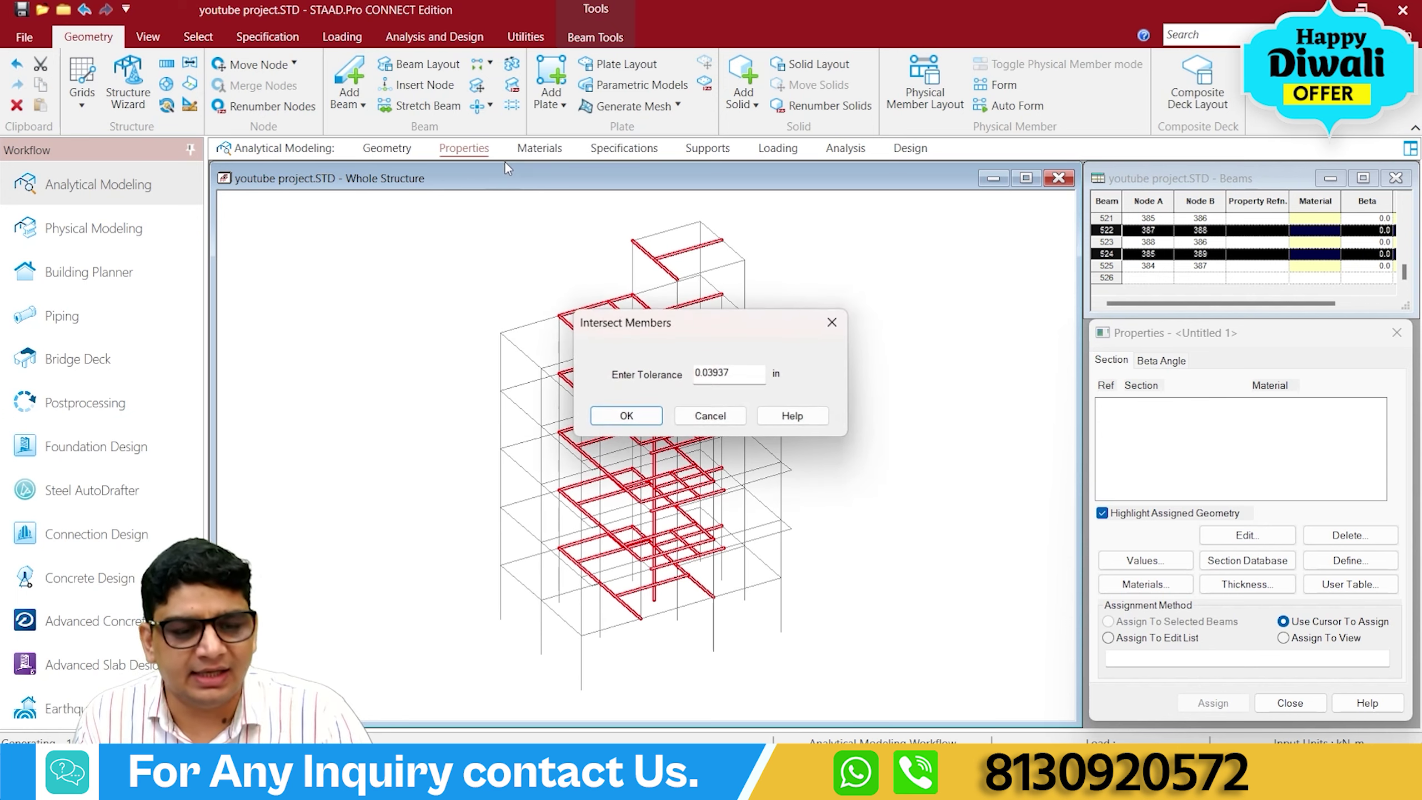
pyautogui.click(616, 415)
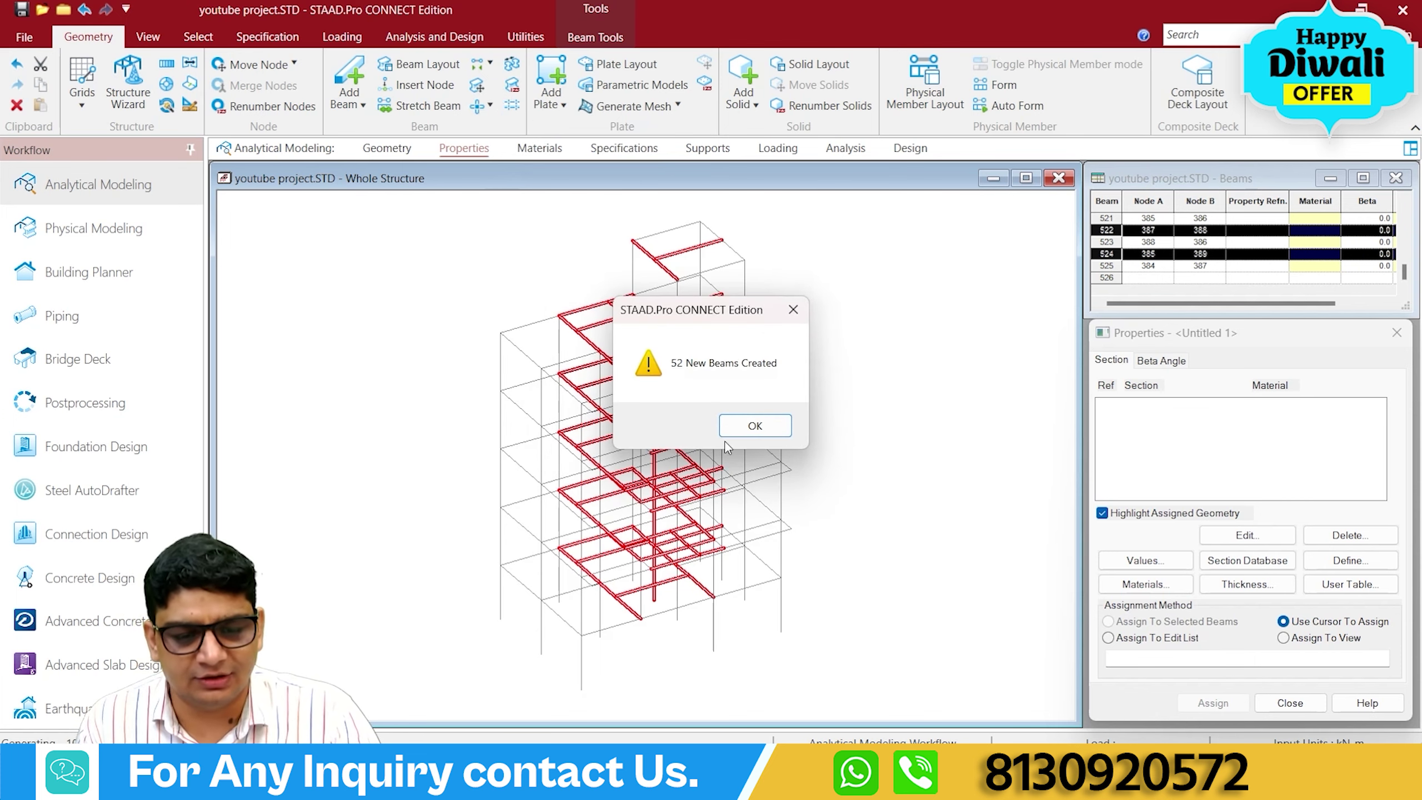
pyautogui.click(754, 426)
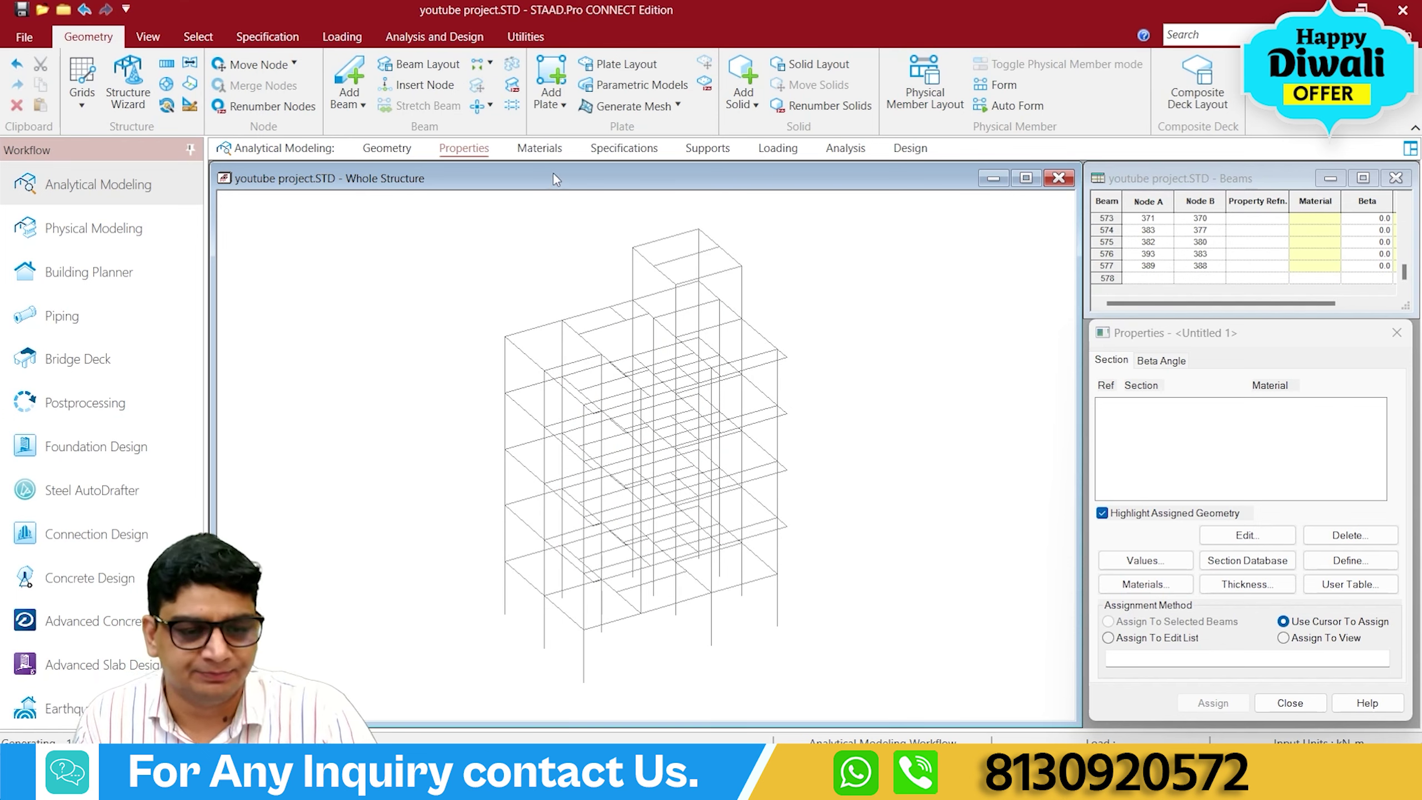
pyautogui.click(541, 148)
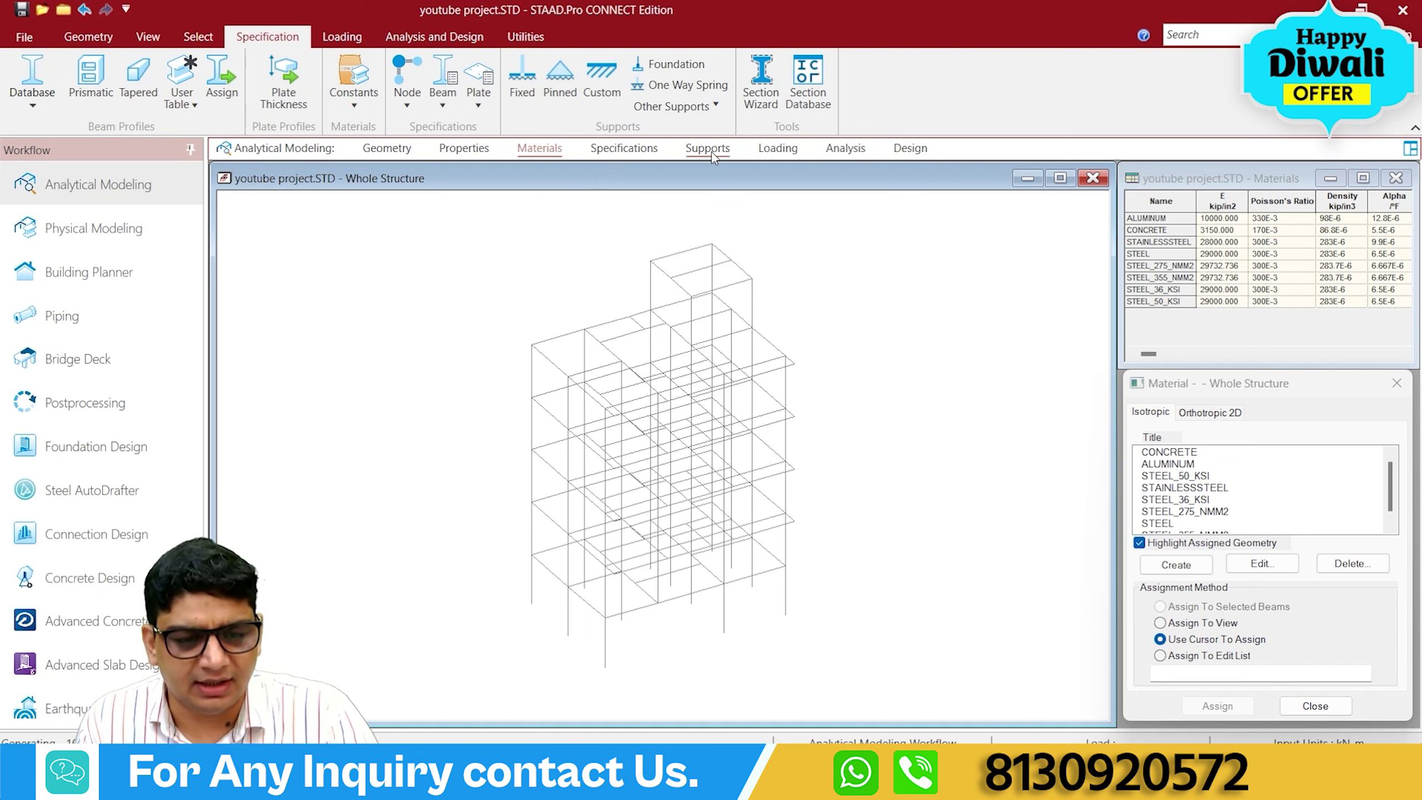
pyautogui.click(464, 148)
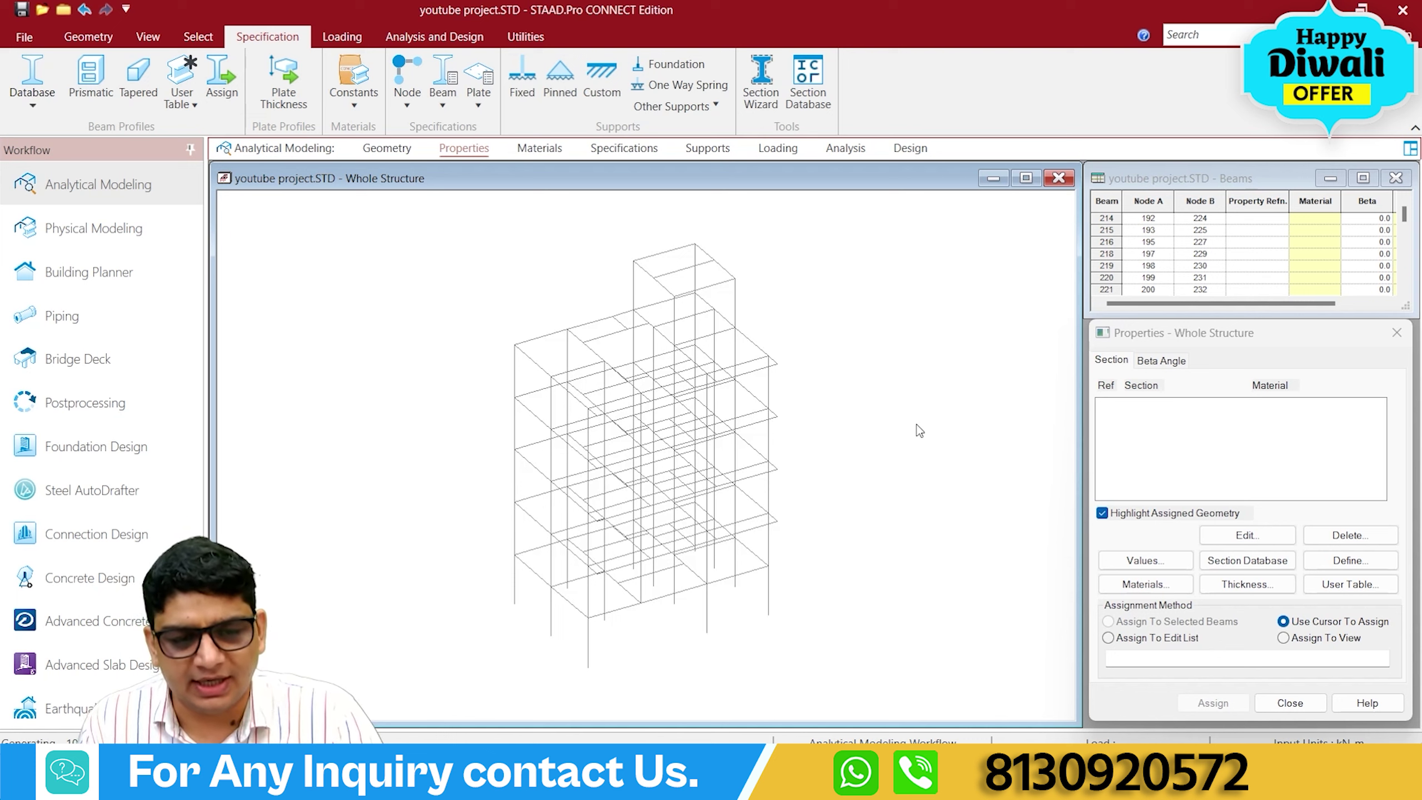
pyautogui.click(1323, 561)
pyautogui.click(526, 309)
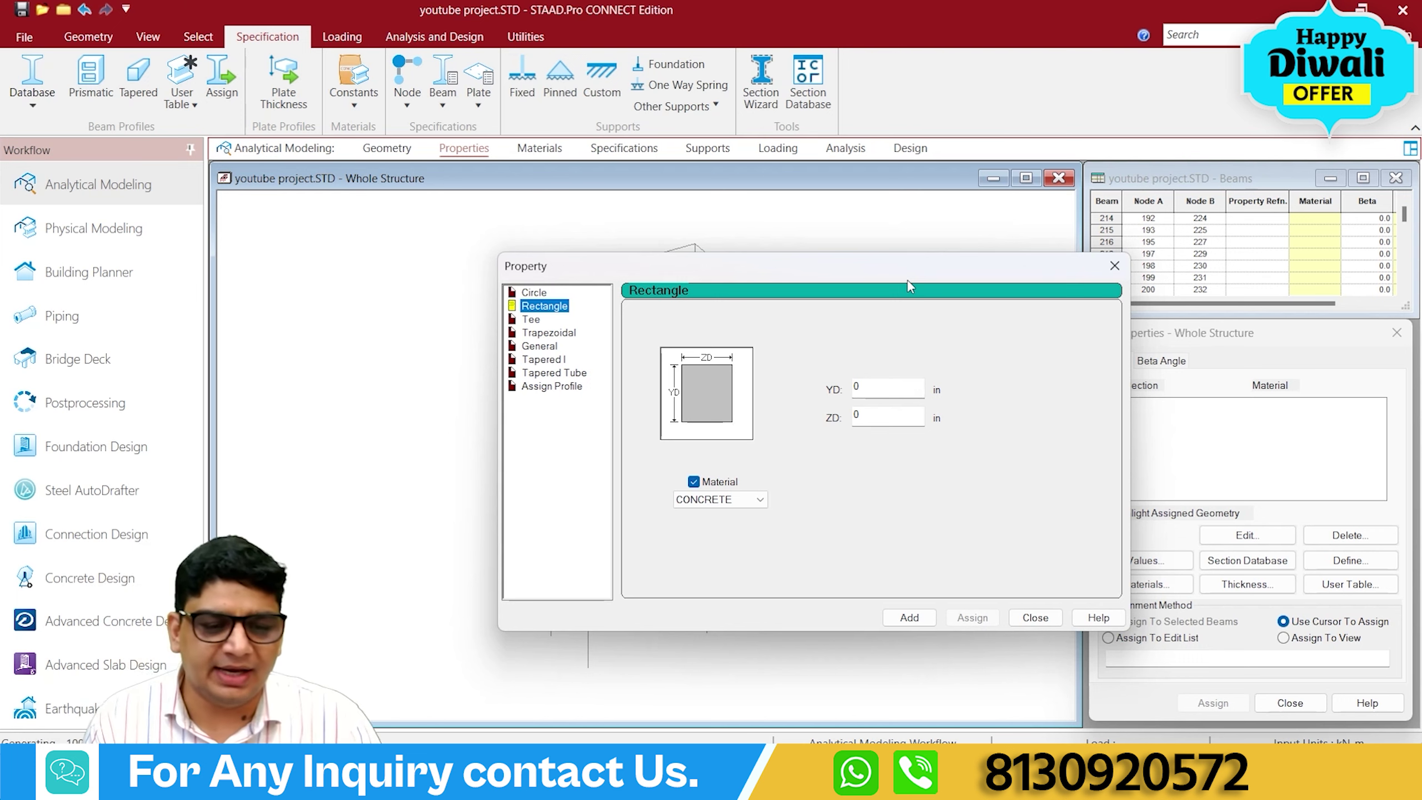
pyautogui.click(865, 391)
pyautogui.doubleClick(865, 391)
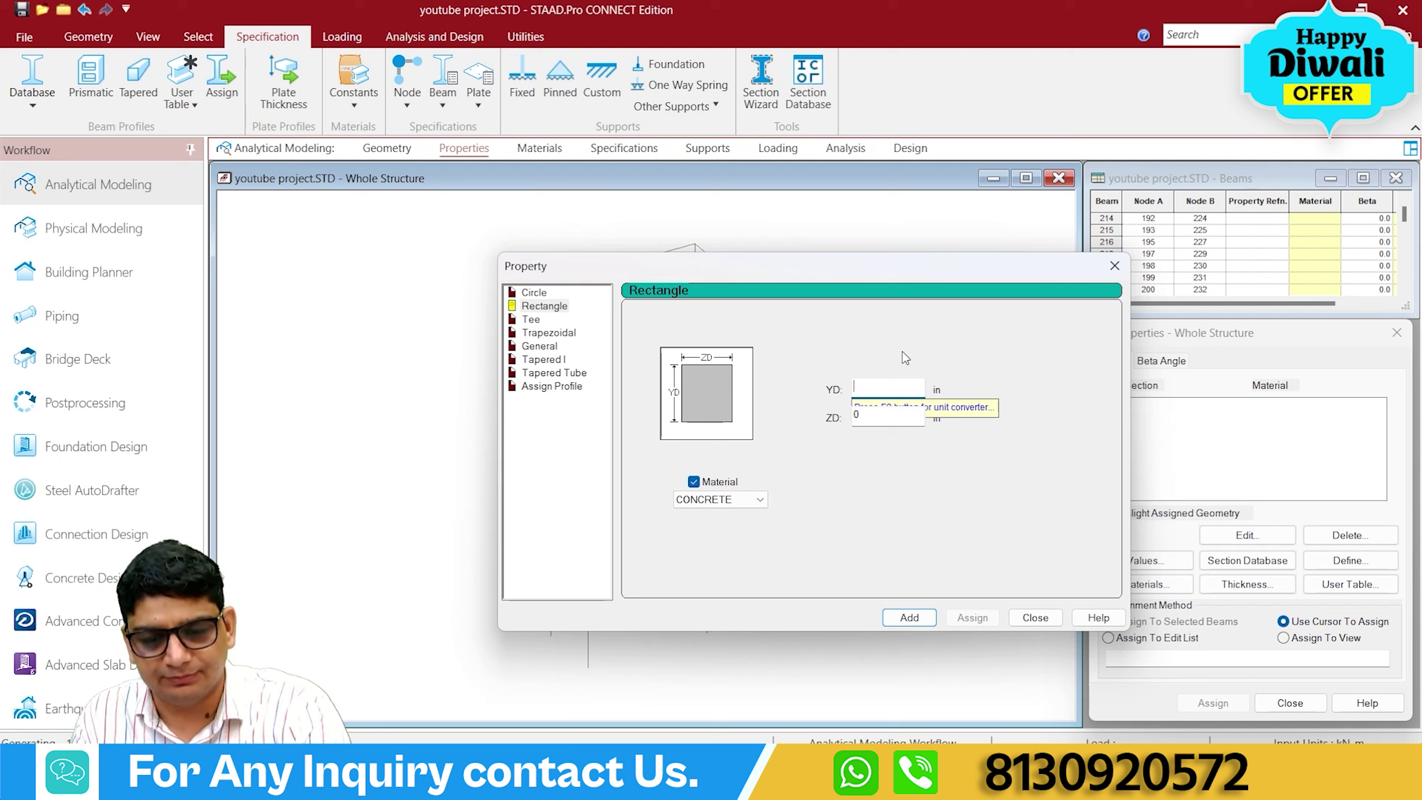
pyautogui.press('BackSpace')
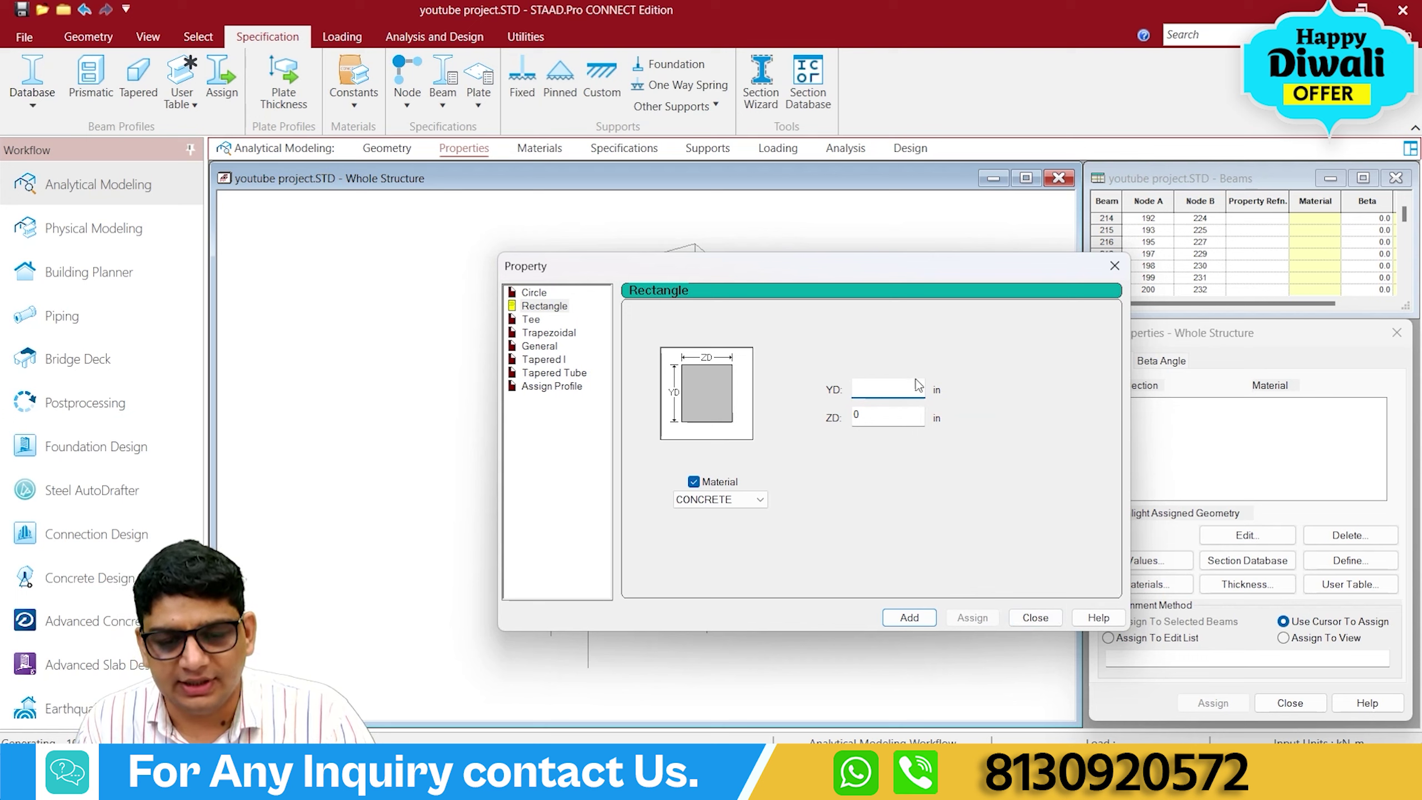
pyautogui.click(1114, 266)
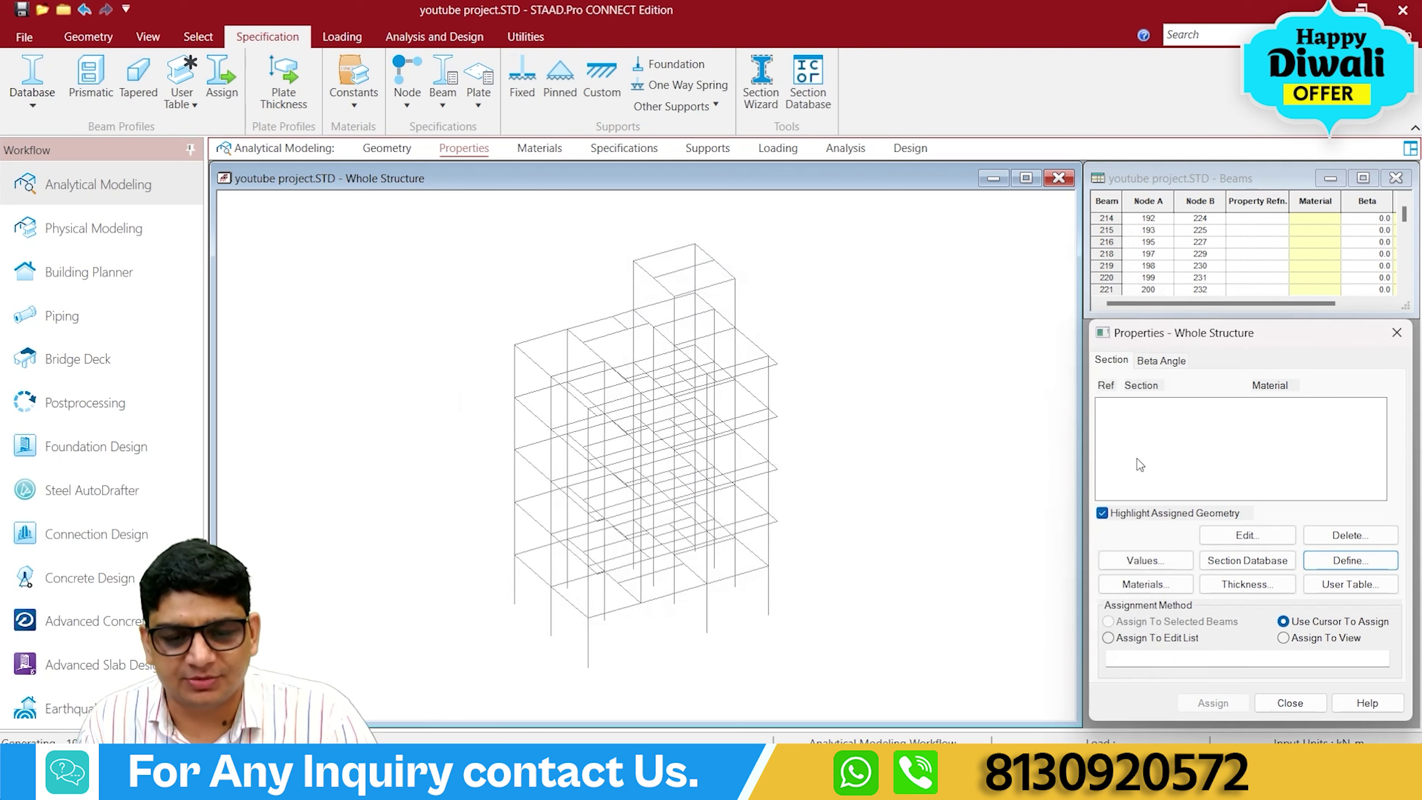
# Set the input units to metric, with Meter for length and KiloNewton for force.
pyautogui.click(70, 38)
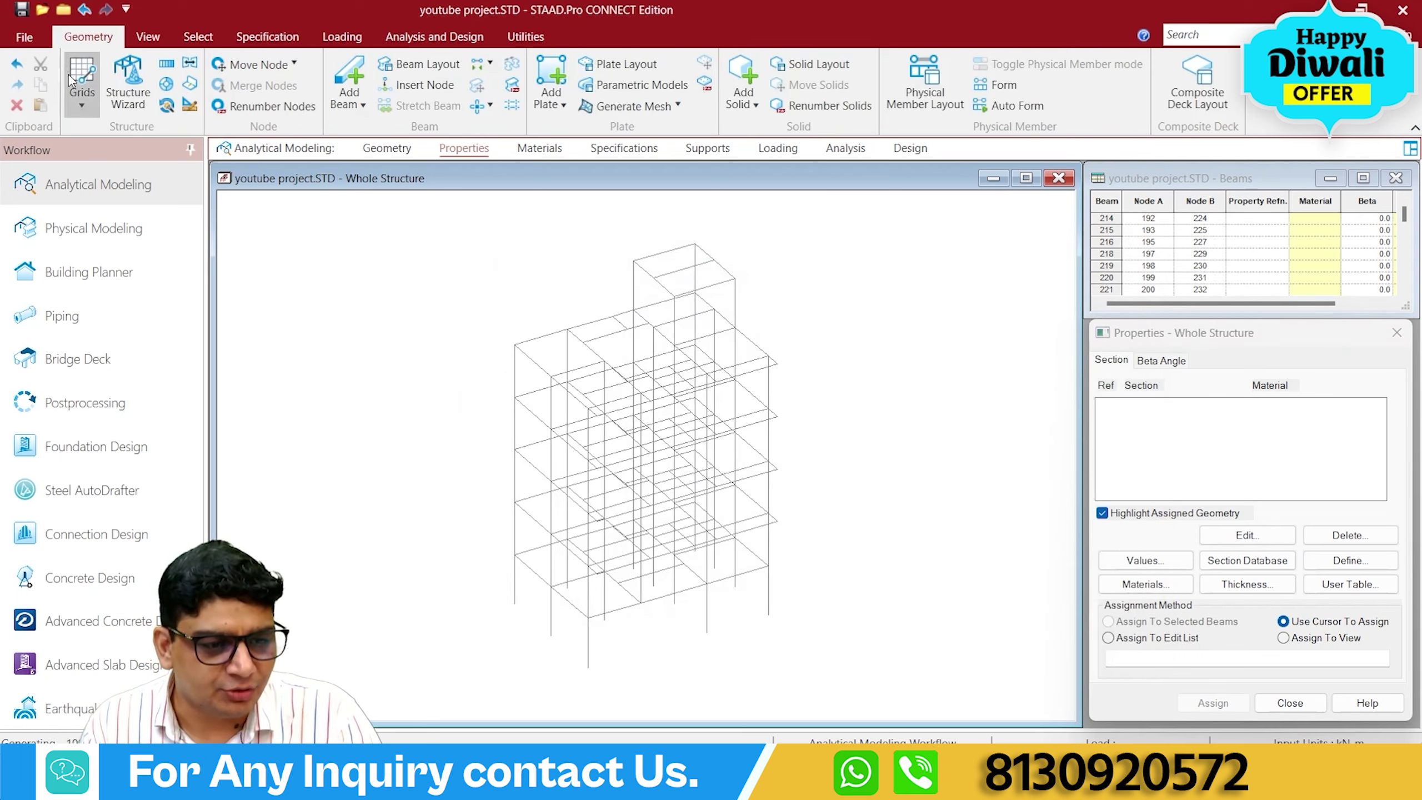
pyautogui.click(189, 106)
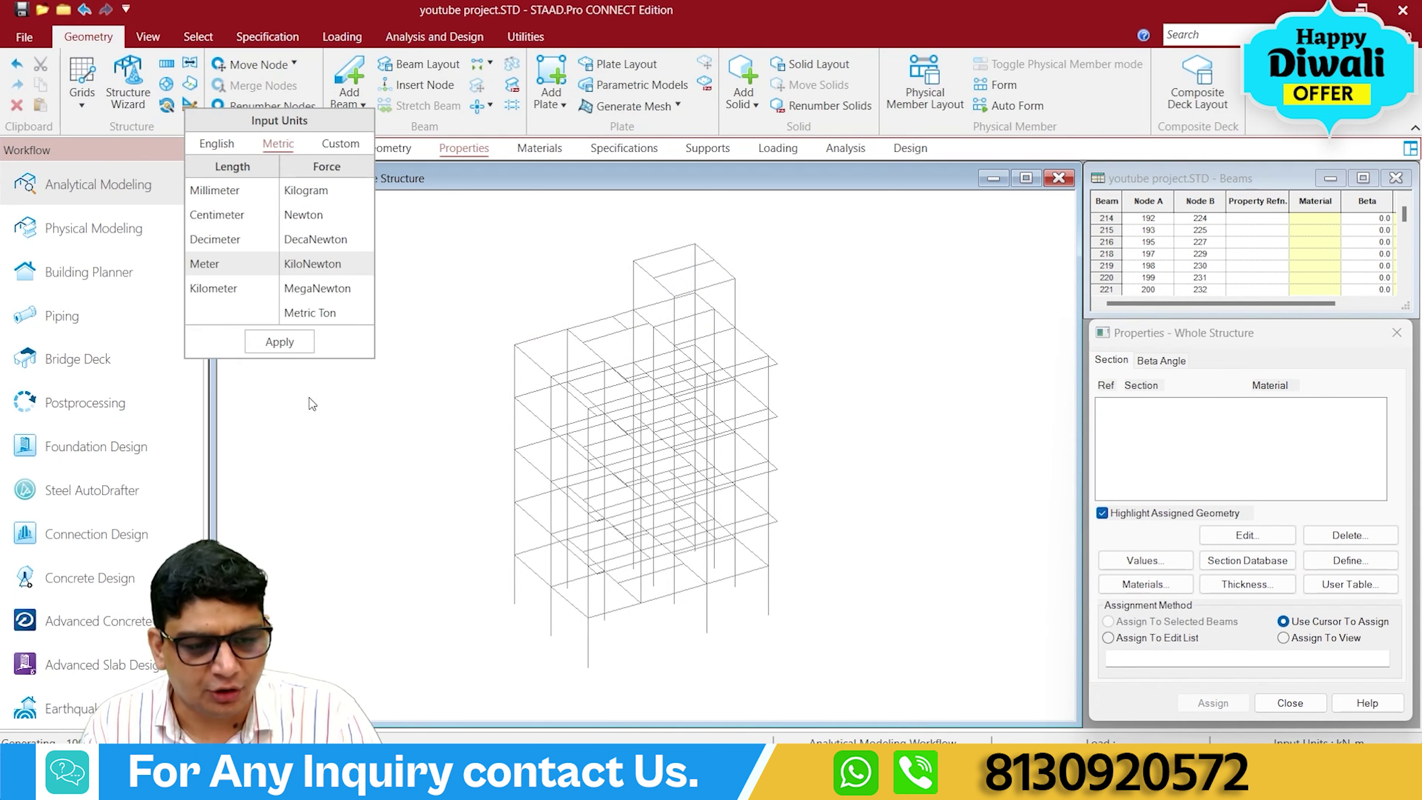
pyautogui.click(263, 346)
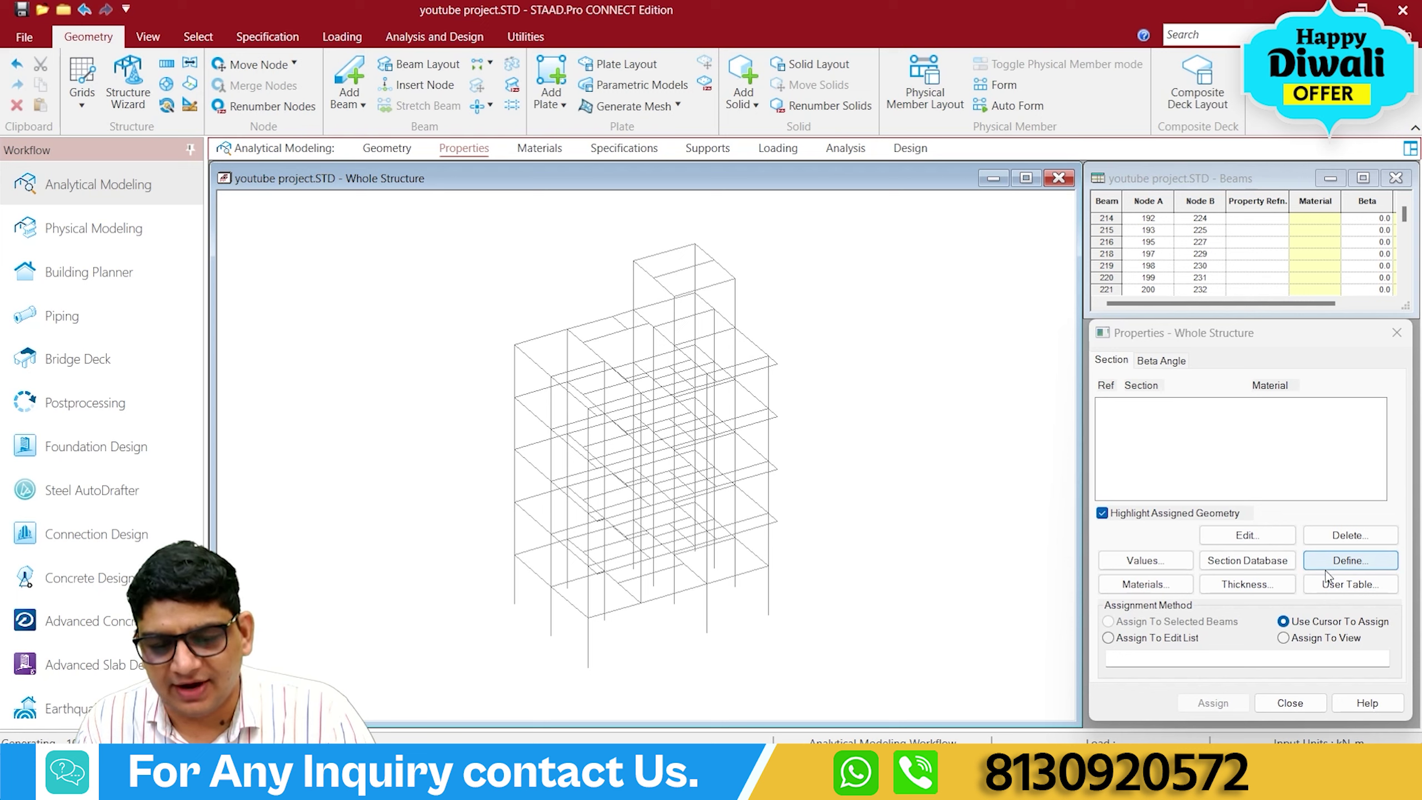
# Define a rectangular CONCRETE section with YD 0.45 m and ZD 0.23 m and add it to the properties.
pyautogui.click(1349, 559)
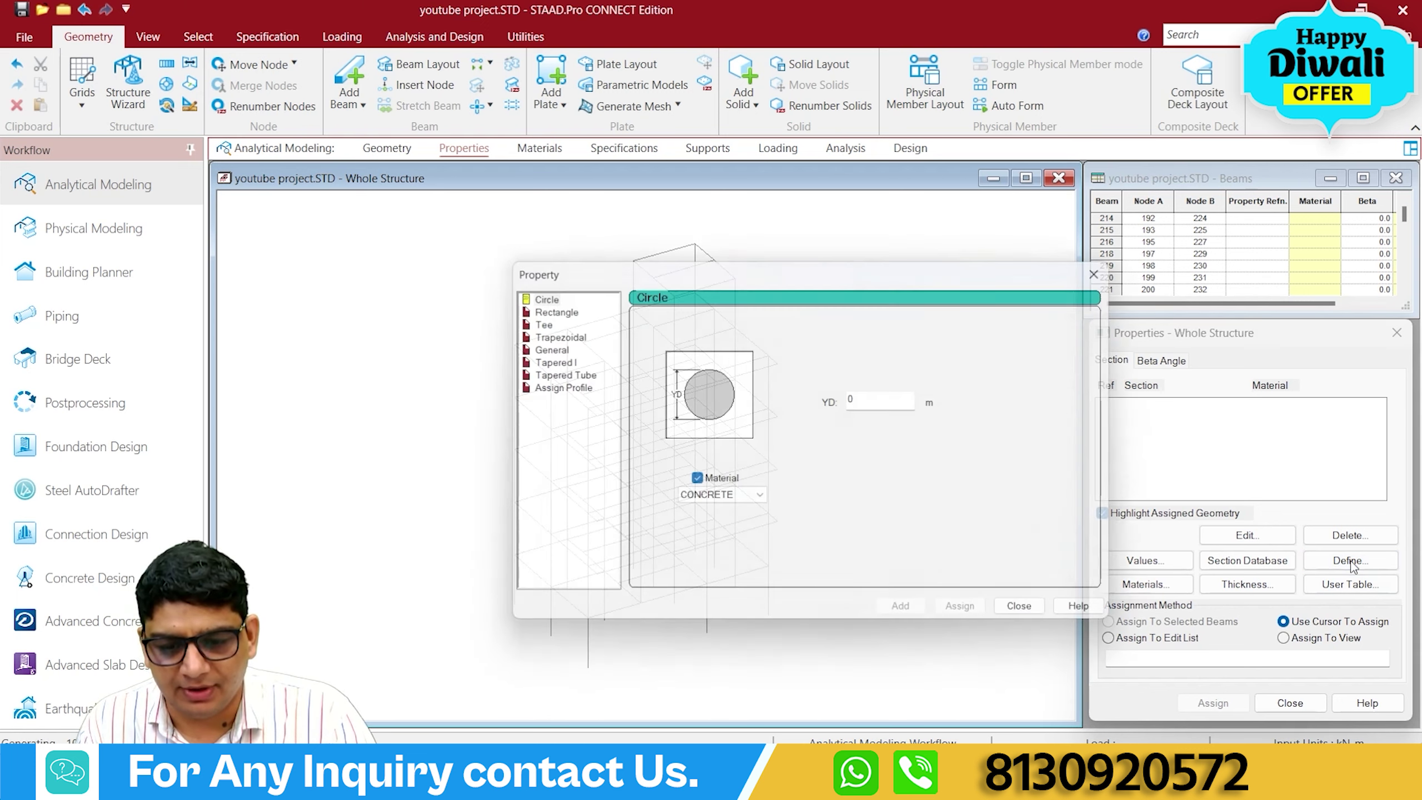
pyautogui.click(529, 307)
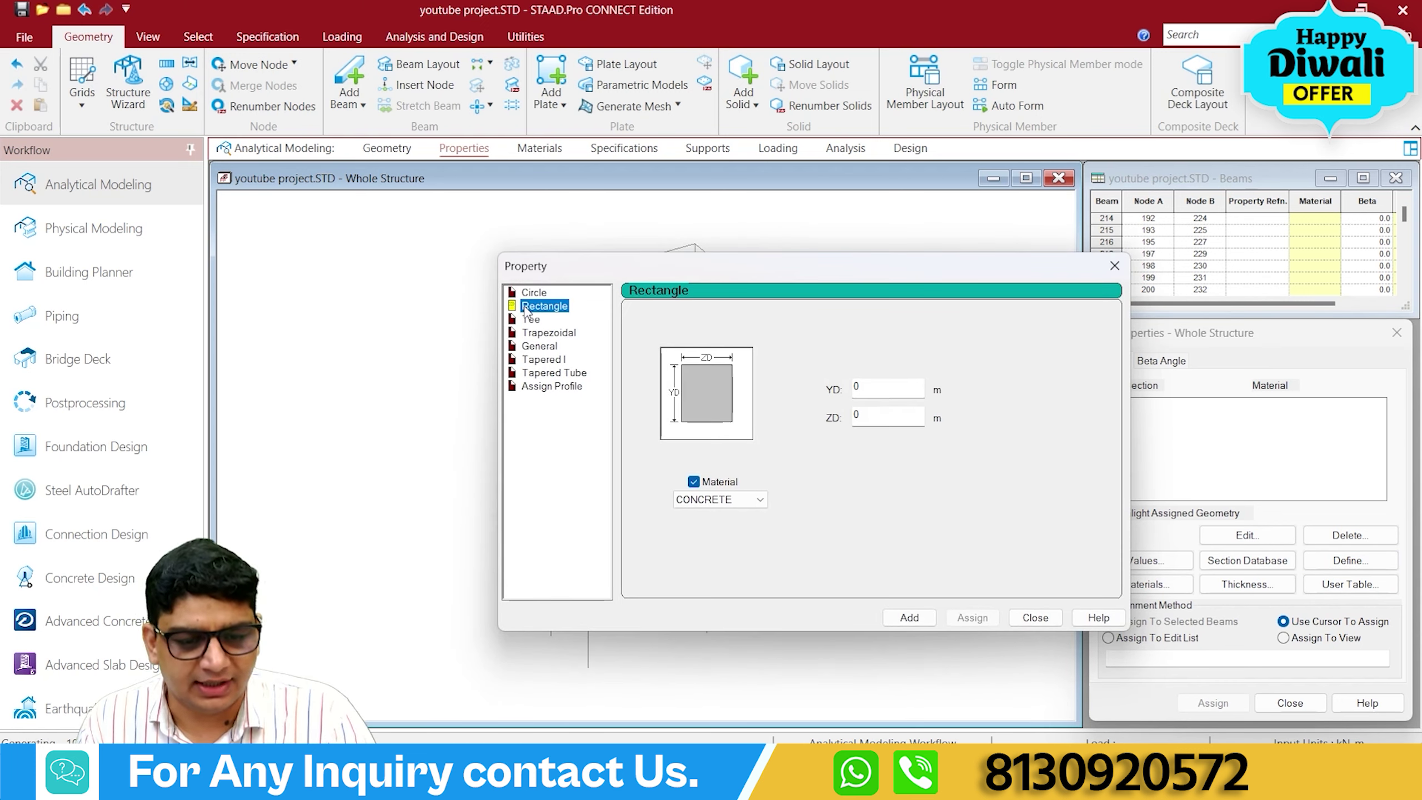
pyautogui.press('Tab')
pyautogui.write('.45')
pyautogui.press('Tab')
pyautogui.press('BackSpace')
pyautogui.write('.23')
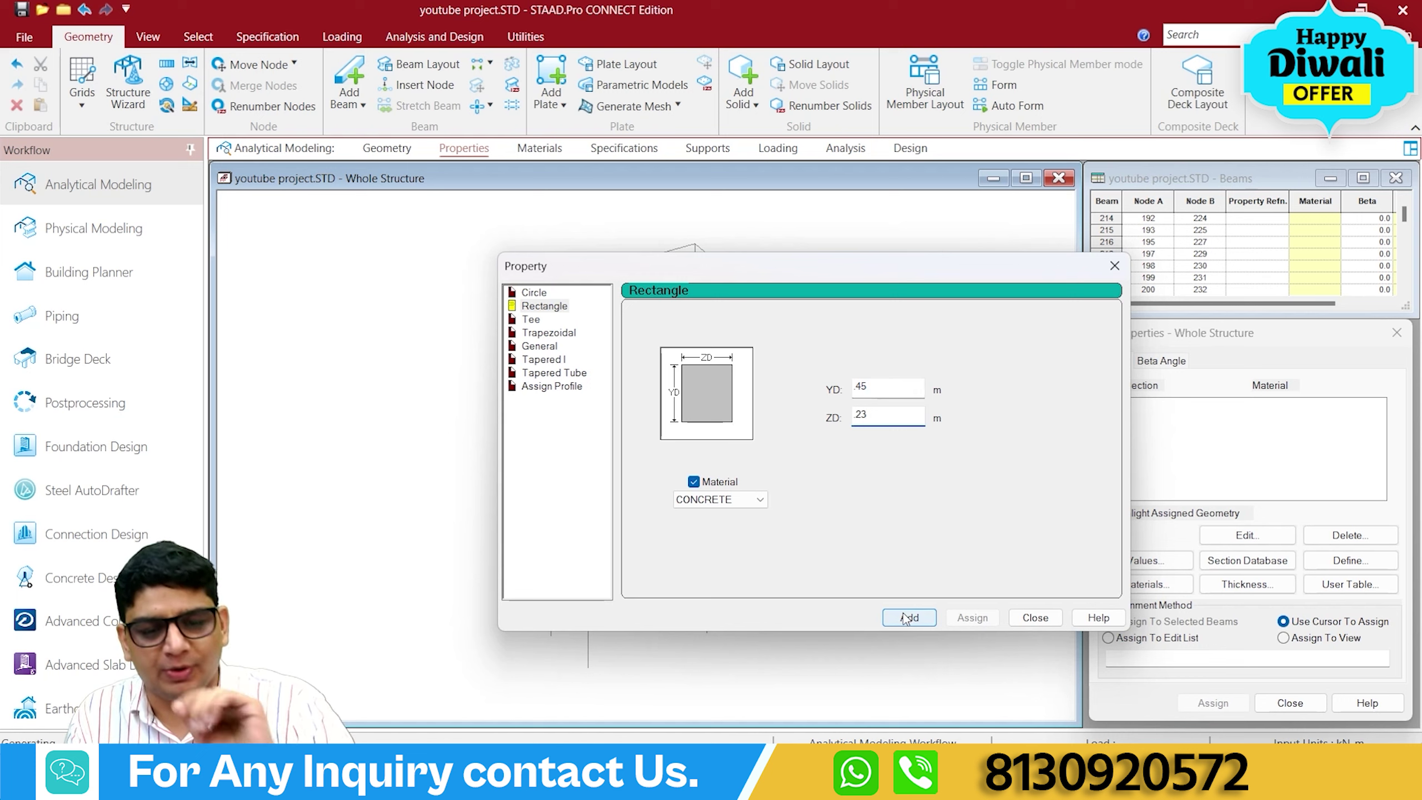
pyautogui.click(908, 619)
pyautogui.click(1021, 622)
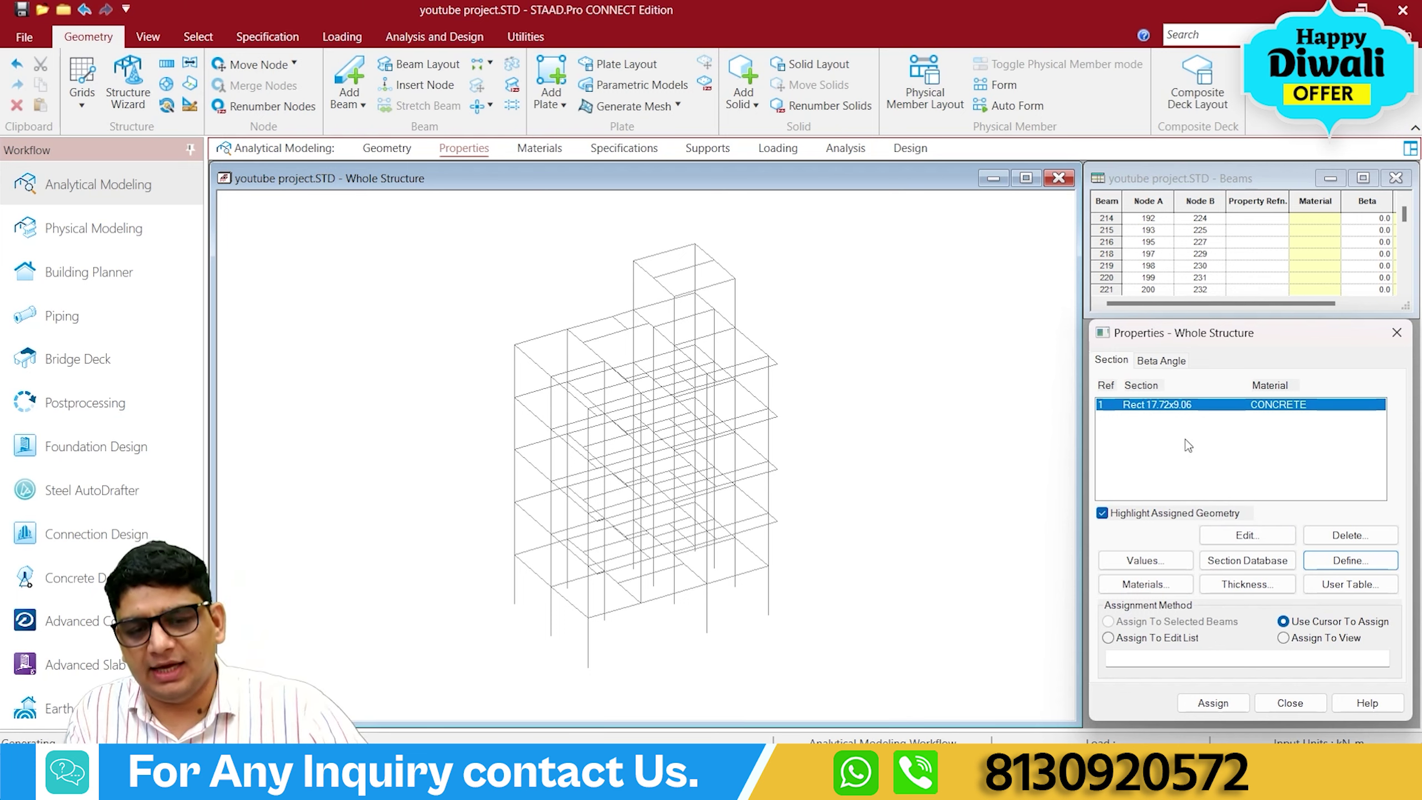
# Define a rectangular CONCRETE section with YD 0.35 m and ZD 0.23 m and add it to the properties.
pyautogui.click(1350, 560)
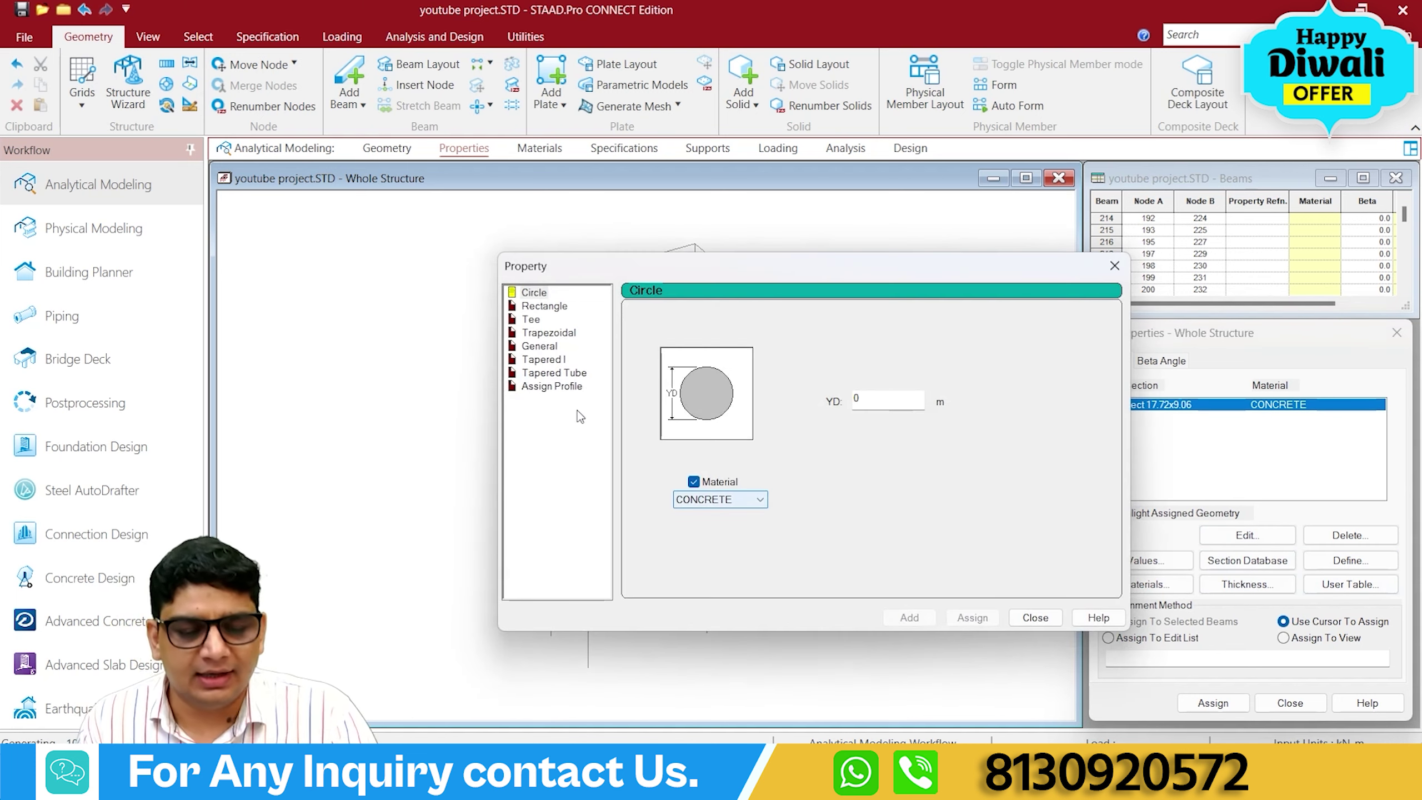
pyautogui.click(544, 305)
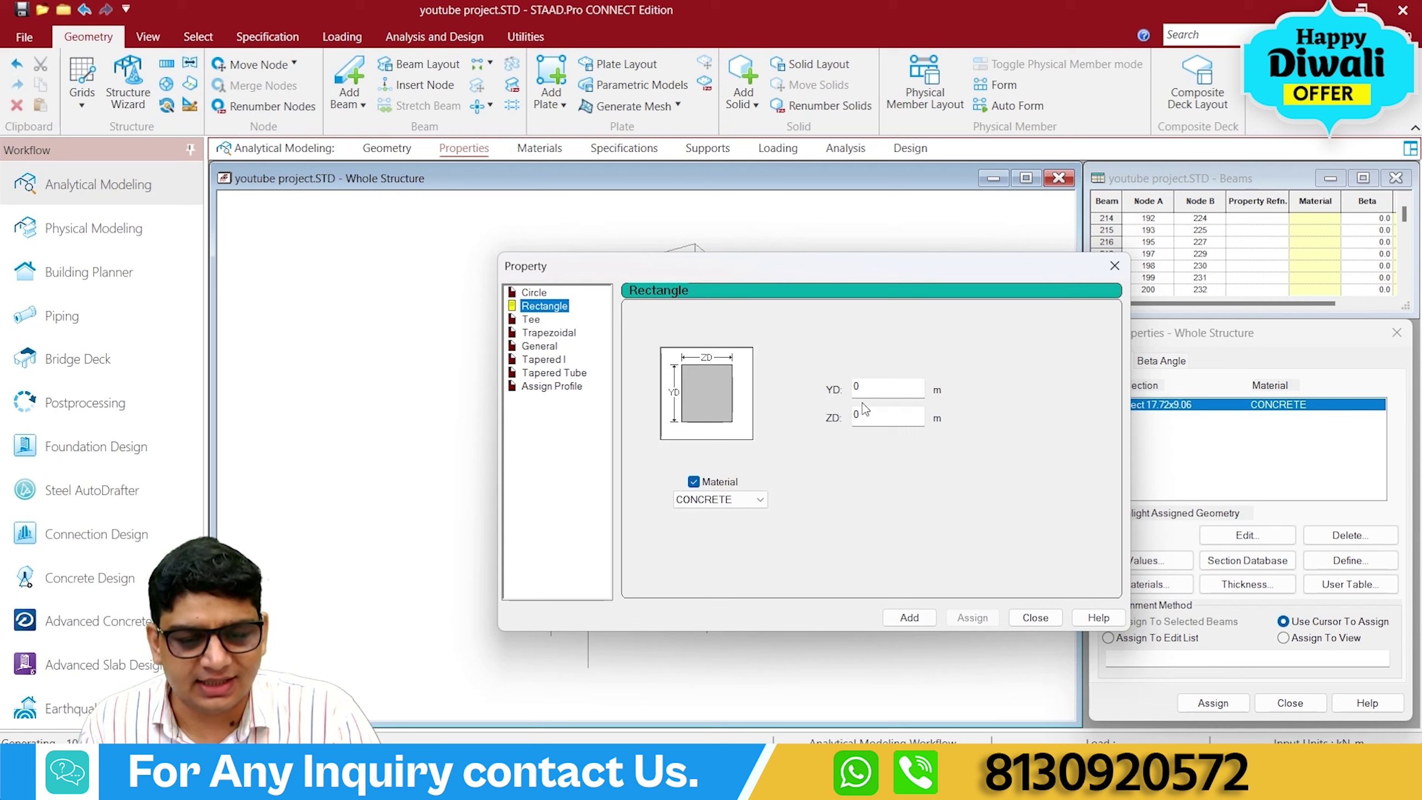
pyautogui.click(872, 388)
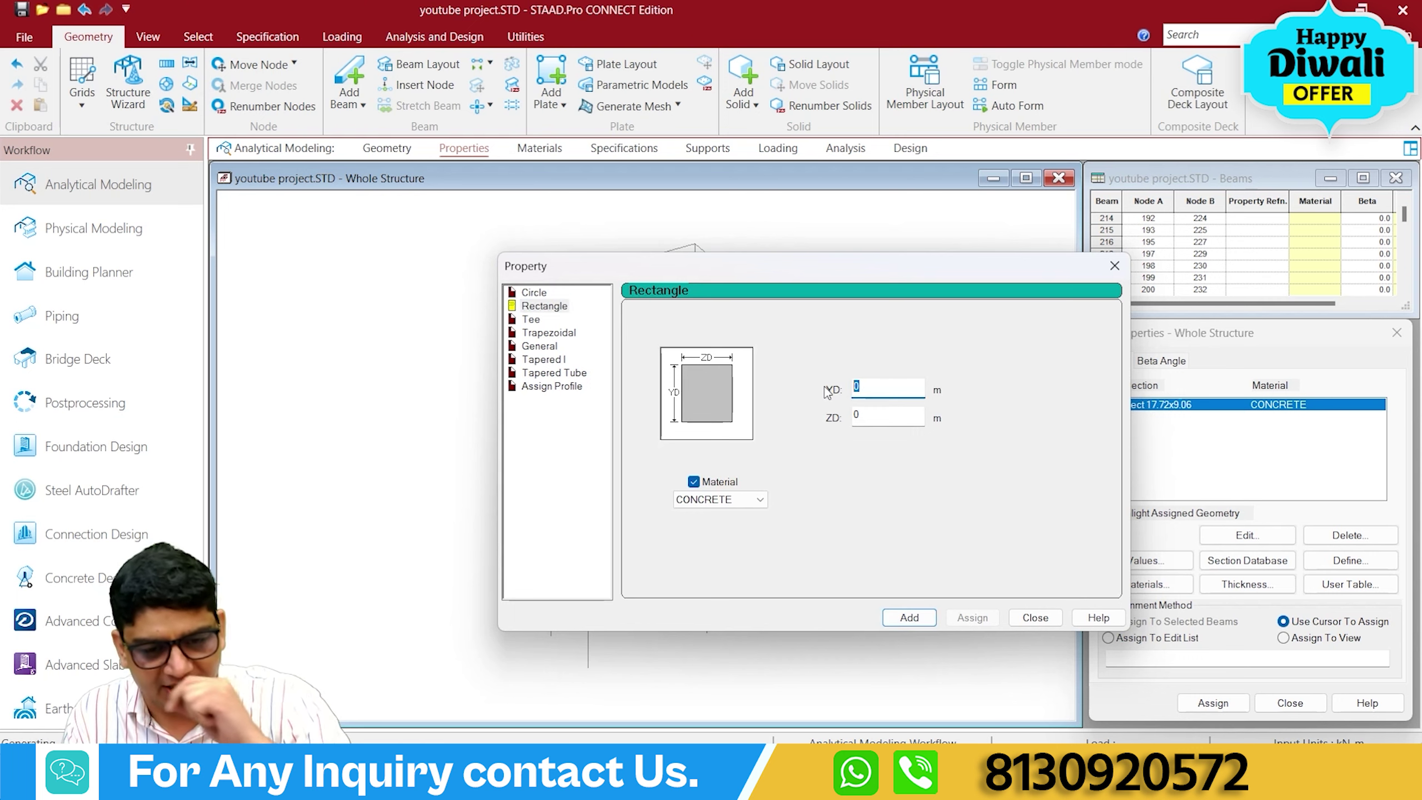
pyautogui.press('BackSpace')
pyautogui.write('.35')
pyautogui.click(859, 420)
pyautogui.press('Tab')
pyautogui.press('BackSpace')
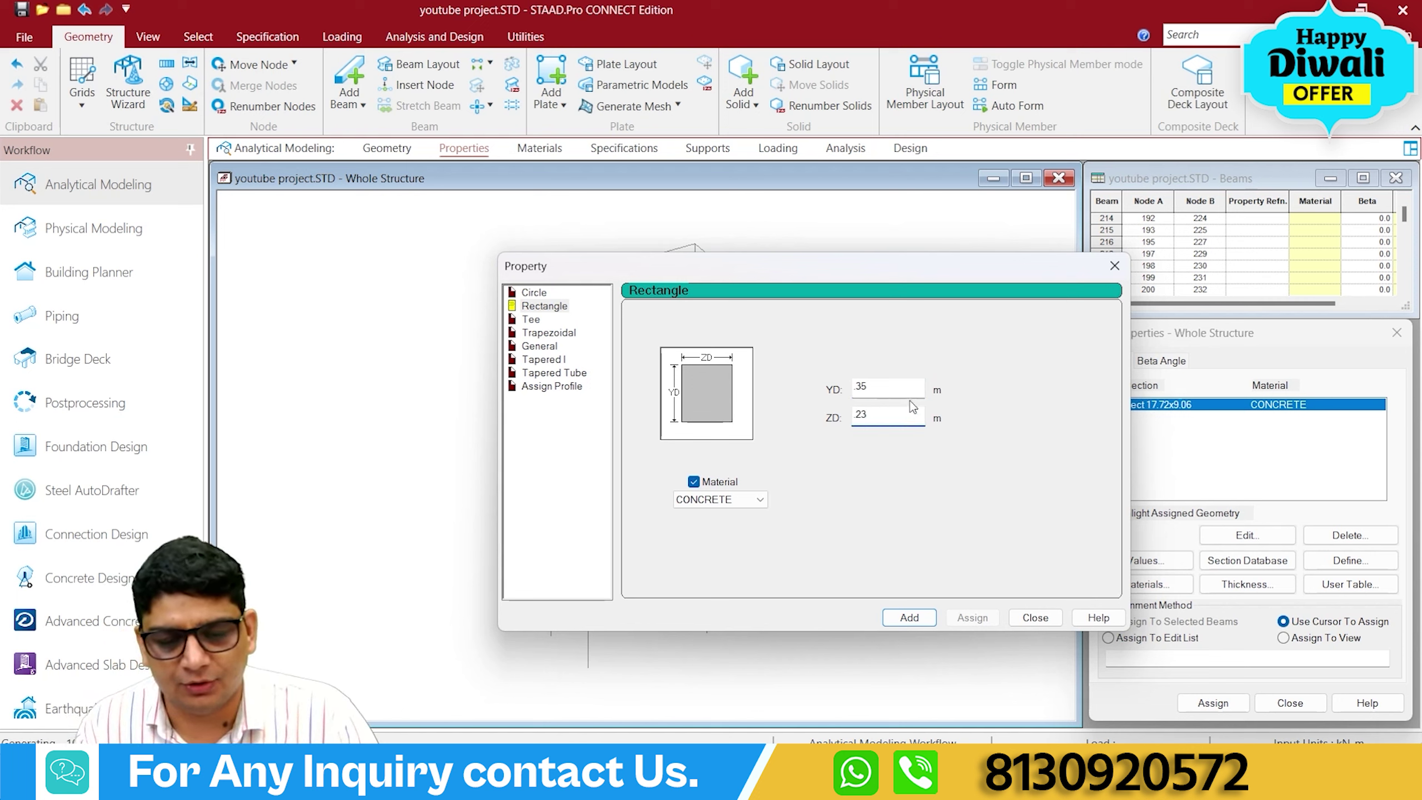
pyautogui.click(904, 617)
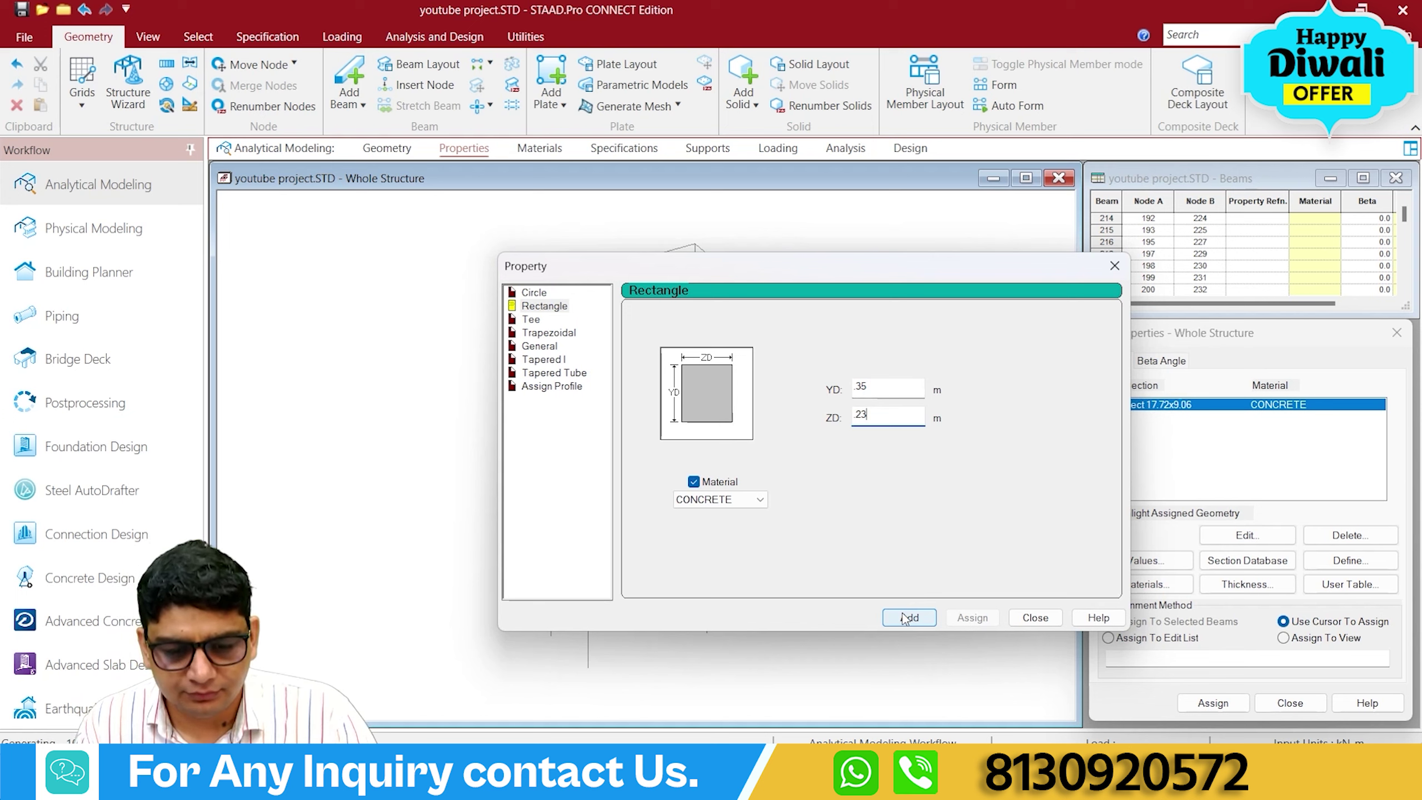
pyautogui.click(1035, 617)
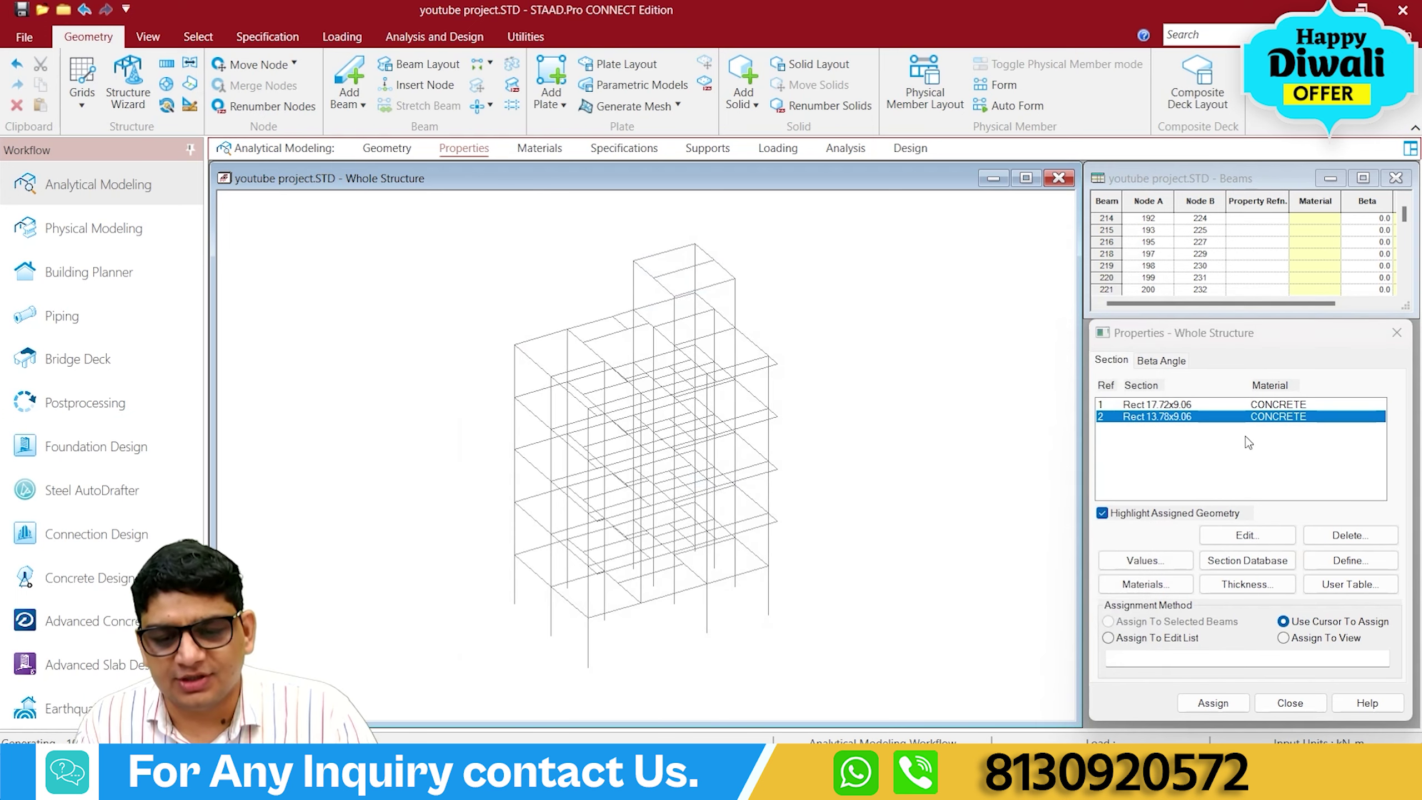
# Assign the Rect 17.72x9.06 section to all columns on every storey, including the rooftop tower, selecting them in an elevation view.
pyautogui.click(1151, 406)
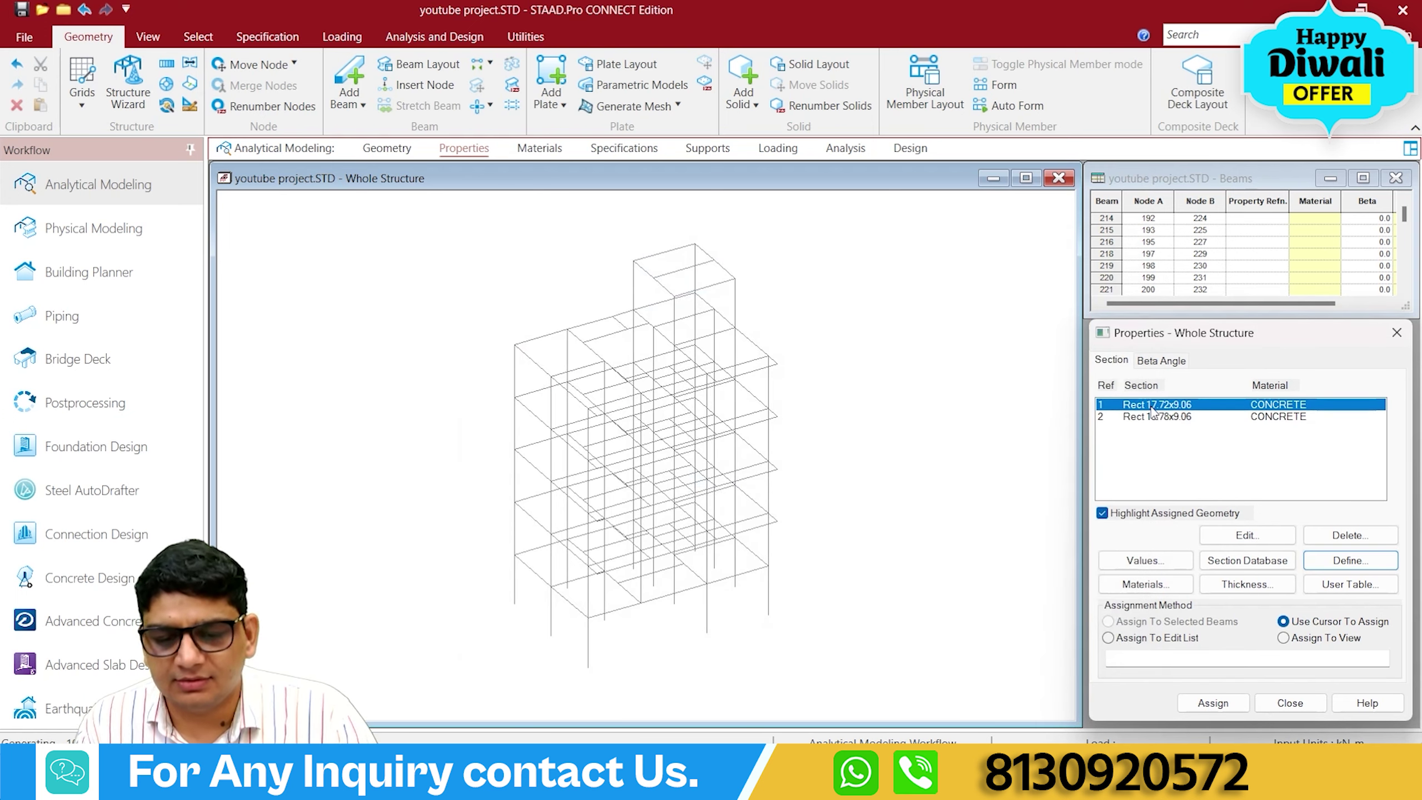
pyautogui.click(147, 35)
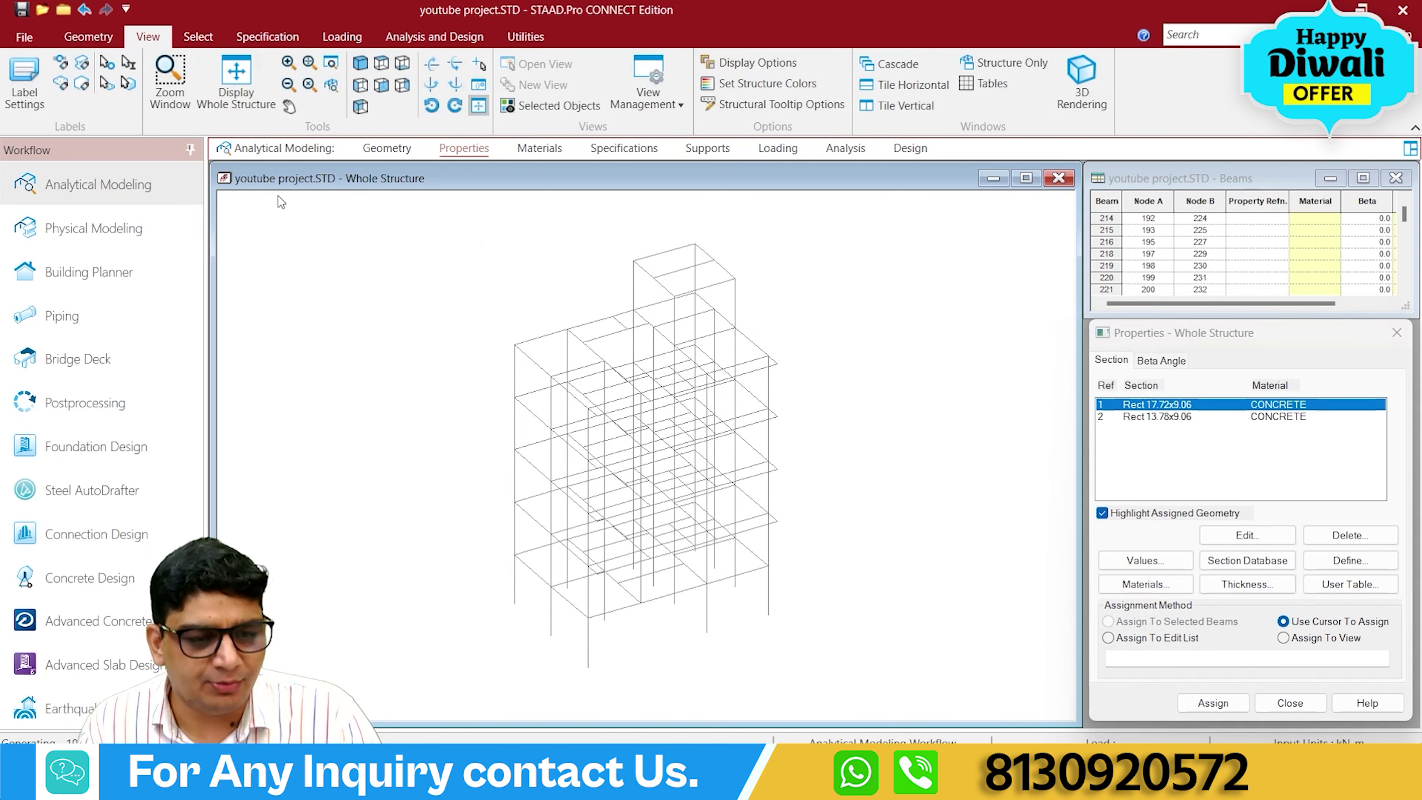
pyautogui.click(360, 84)
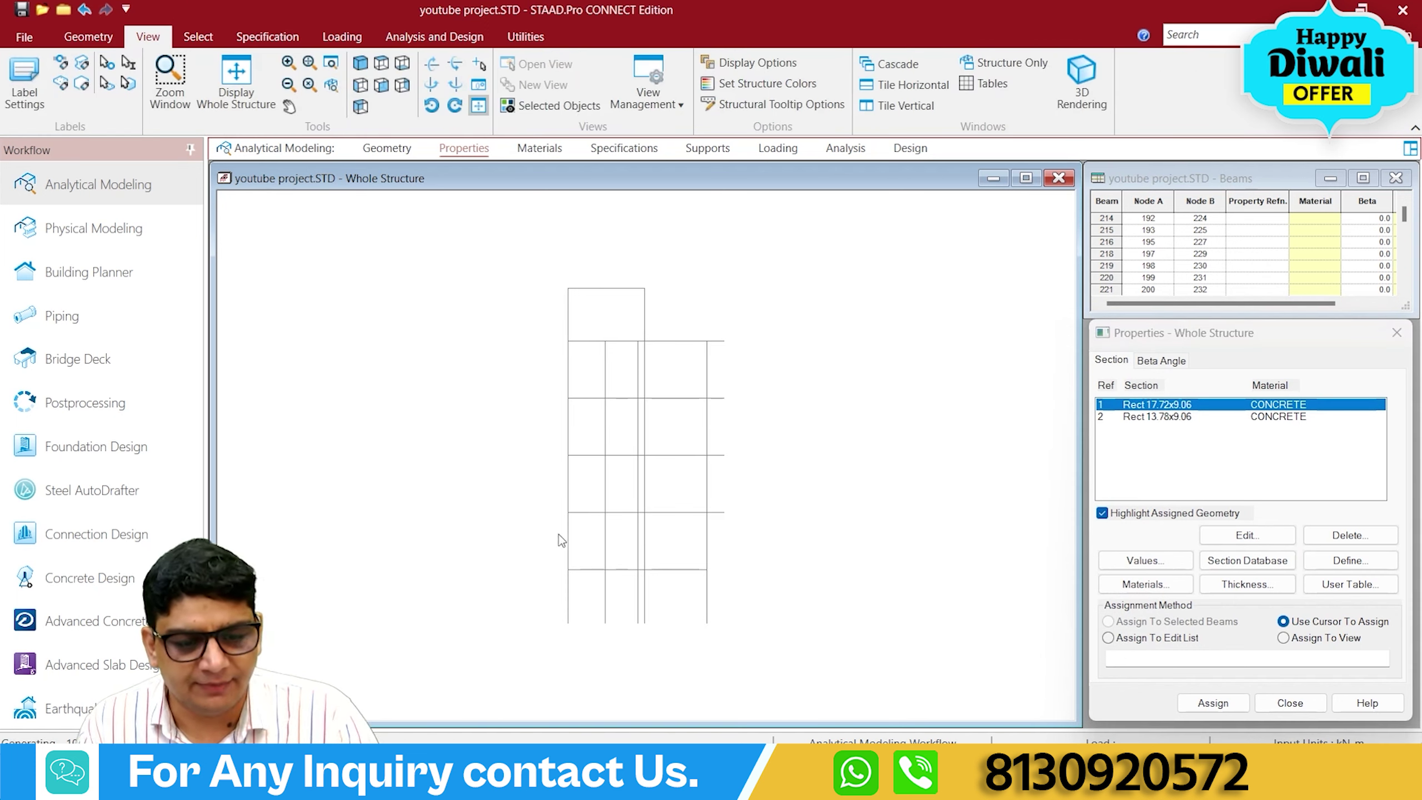
pyautogui.moveTo(532, 595); pyautogui.dragTo(737, 622)
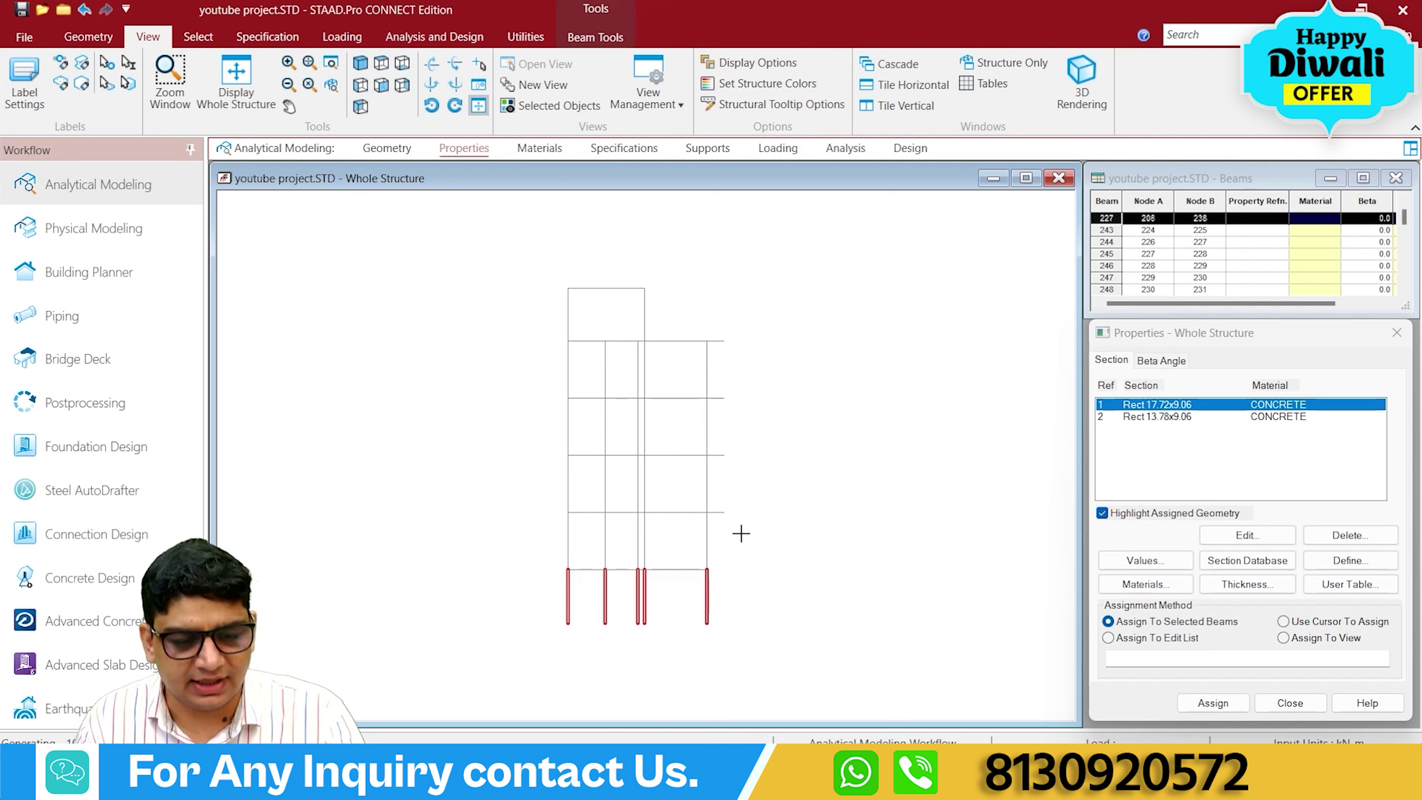
pyautogui.keyDown('ctrl'); pyautogui.moveTo(531, 452); pyautogui.dragTo(521, 574); pyautogui.keyUp('ctrl')
pyautogui.keyDown('ctrl'); pyautogui.moveTo(536, 402); pyautogui.dragTo(754, 428); pyautogui.keyUp('ctrl')
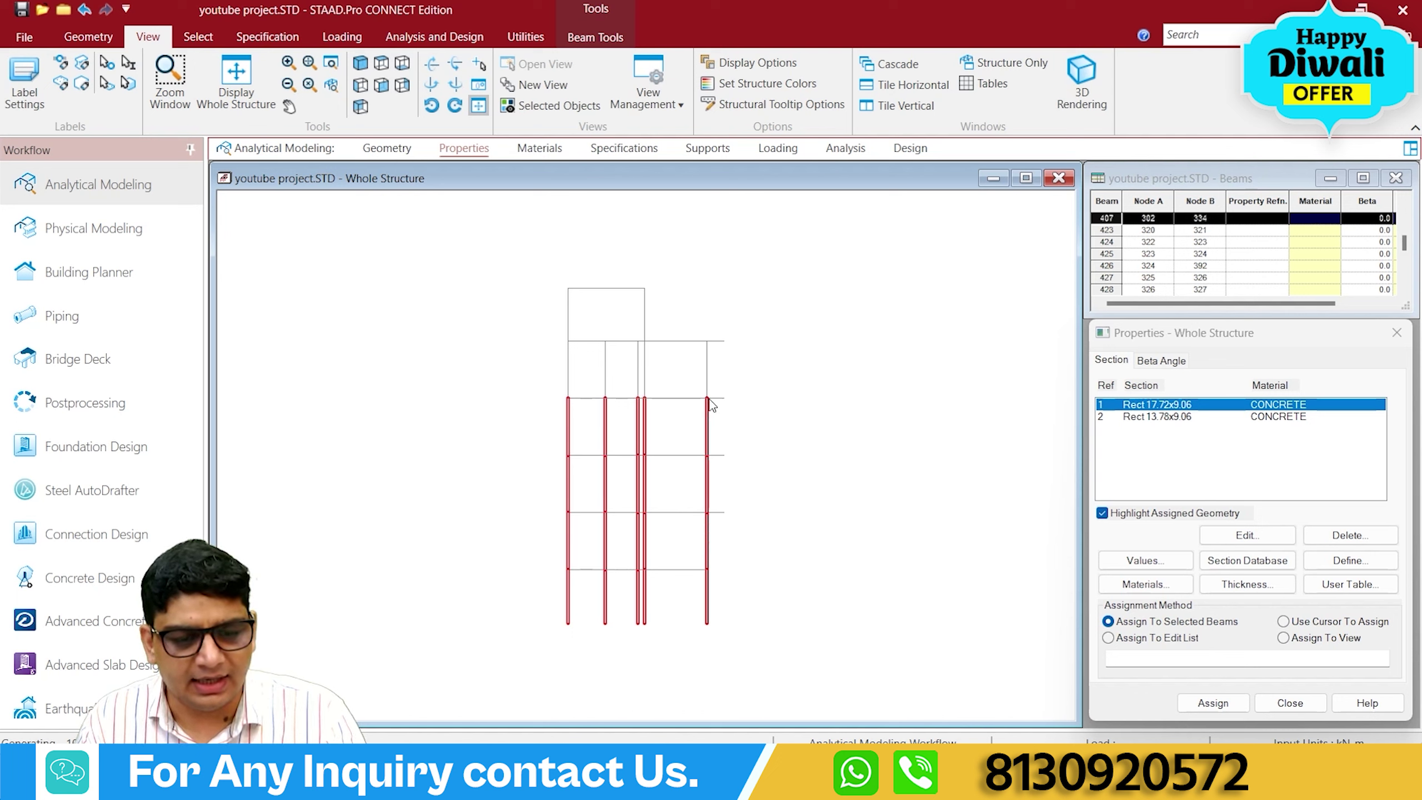
pyautogui.keyDown('ctrl'); pyautogui.moveTo(735, 356); pyautogui.dragTo(532, 373); pyautogui.keyUp('ctrl')
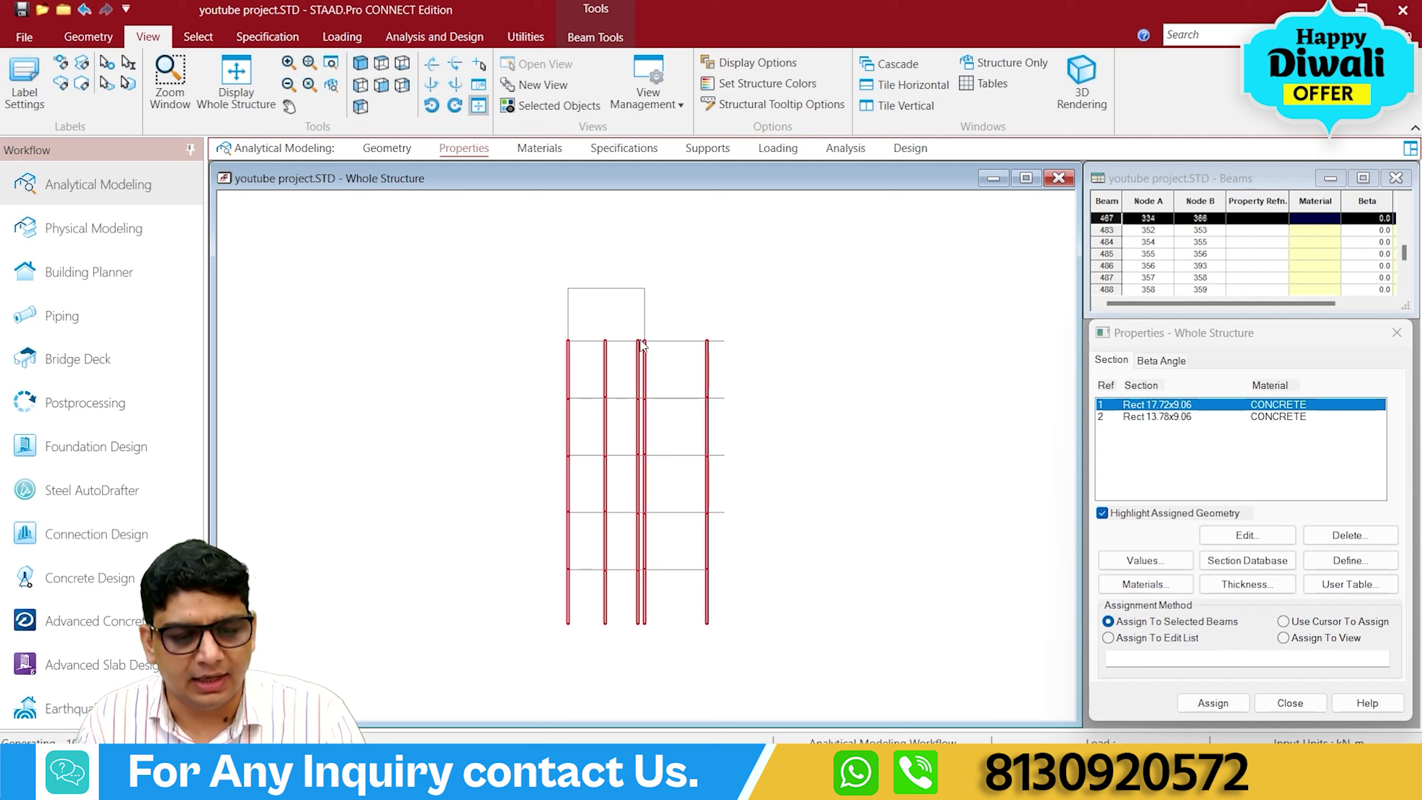
pyautogui.keyDown('ctrl'); pyautogui.moveTo(689, 313); pyautogui.dragTo(530, 317); pyautogui.keyUp('ctrl')
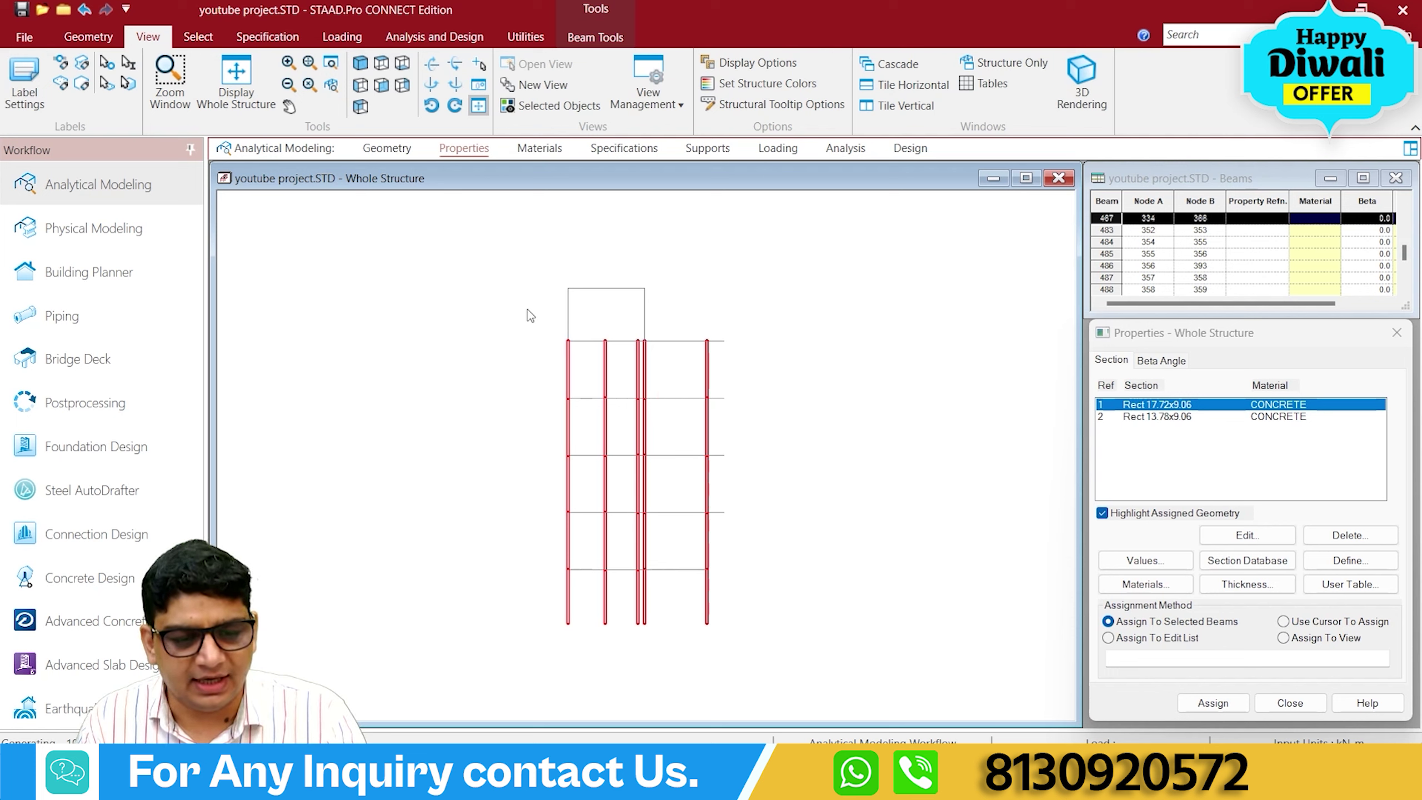
pyautogui.moveTo(675, 315)
pyautogui.keyDown('ctrl'); pyautogui.mouseDown()
pyautogui.moveTo(495, 308)
pyautogui.moveTo(669, 322)
pyautogui.mouseUp(); pyautogui.keyUp('ctrl')
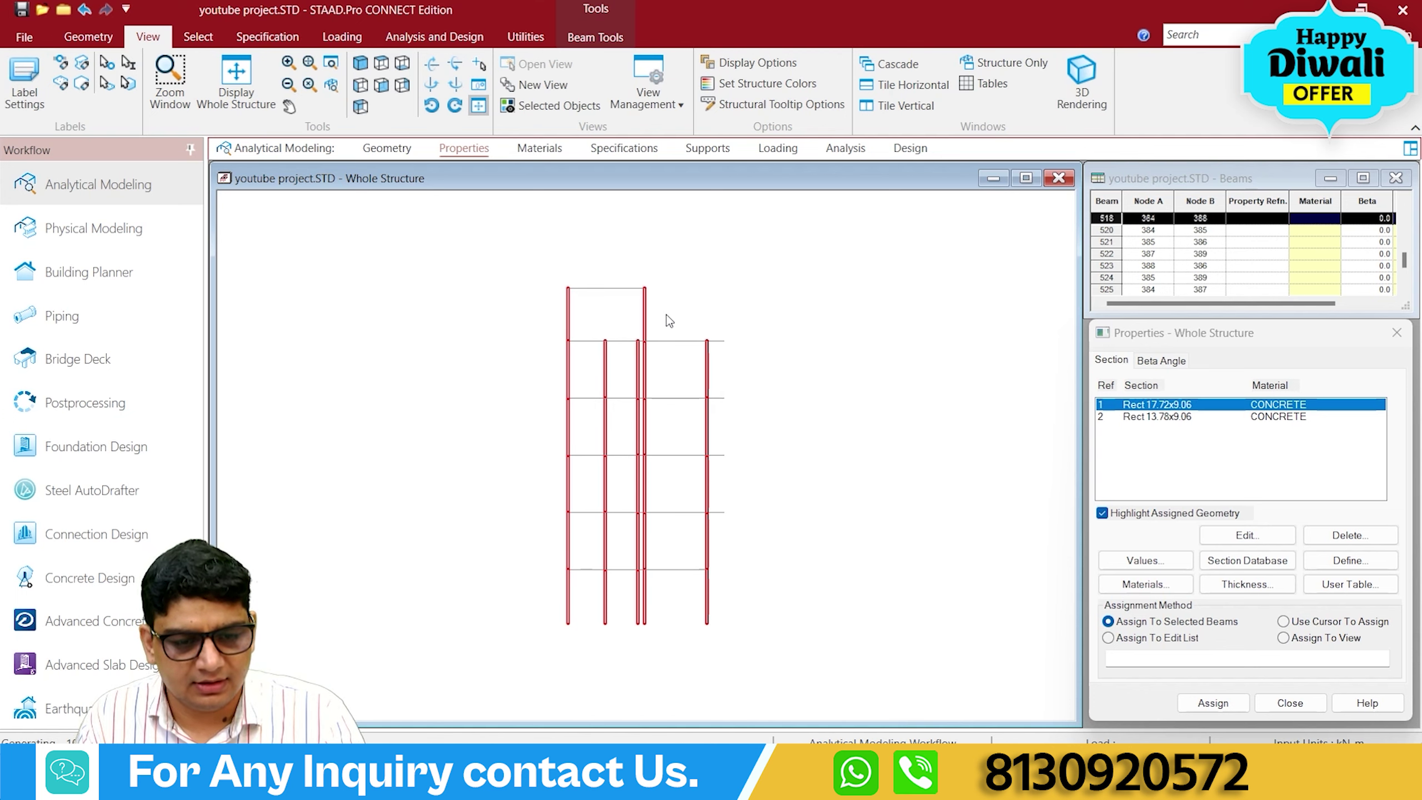
pyautogui.click(1080, 76)
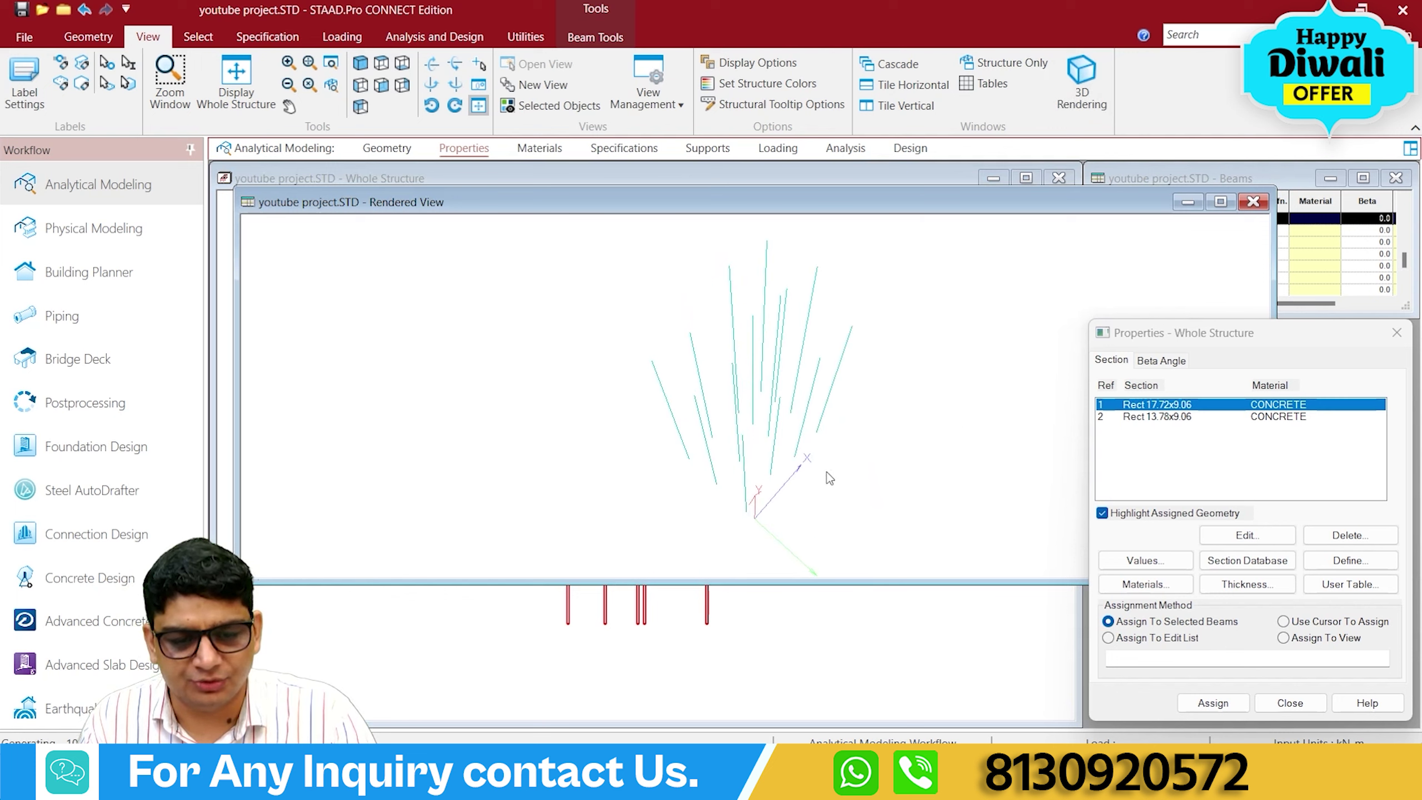
pyautogui.click(1254, 201)
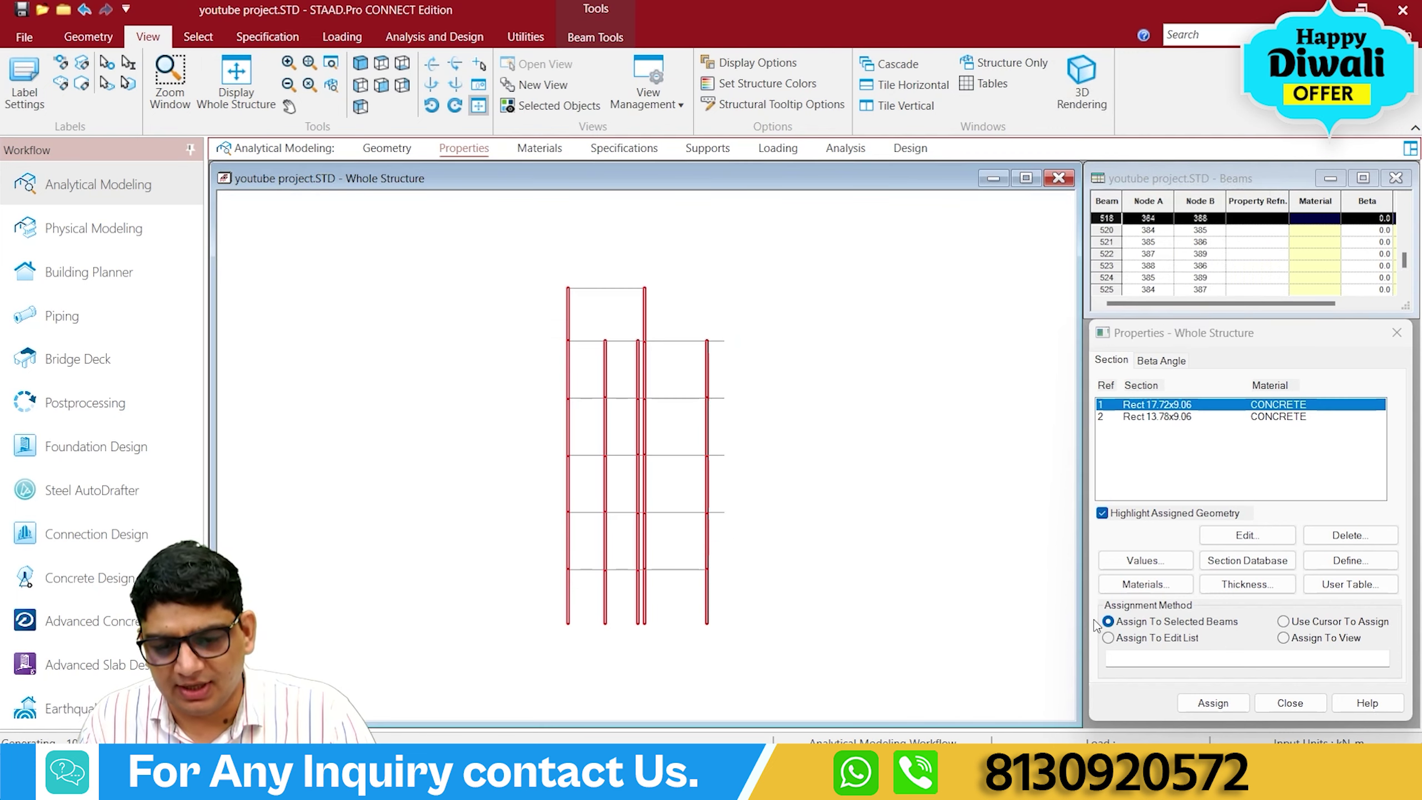
pyautogui.click(1187, 701)
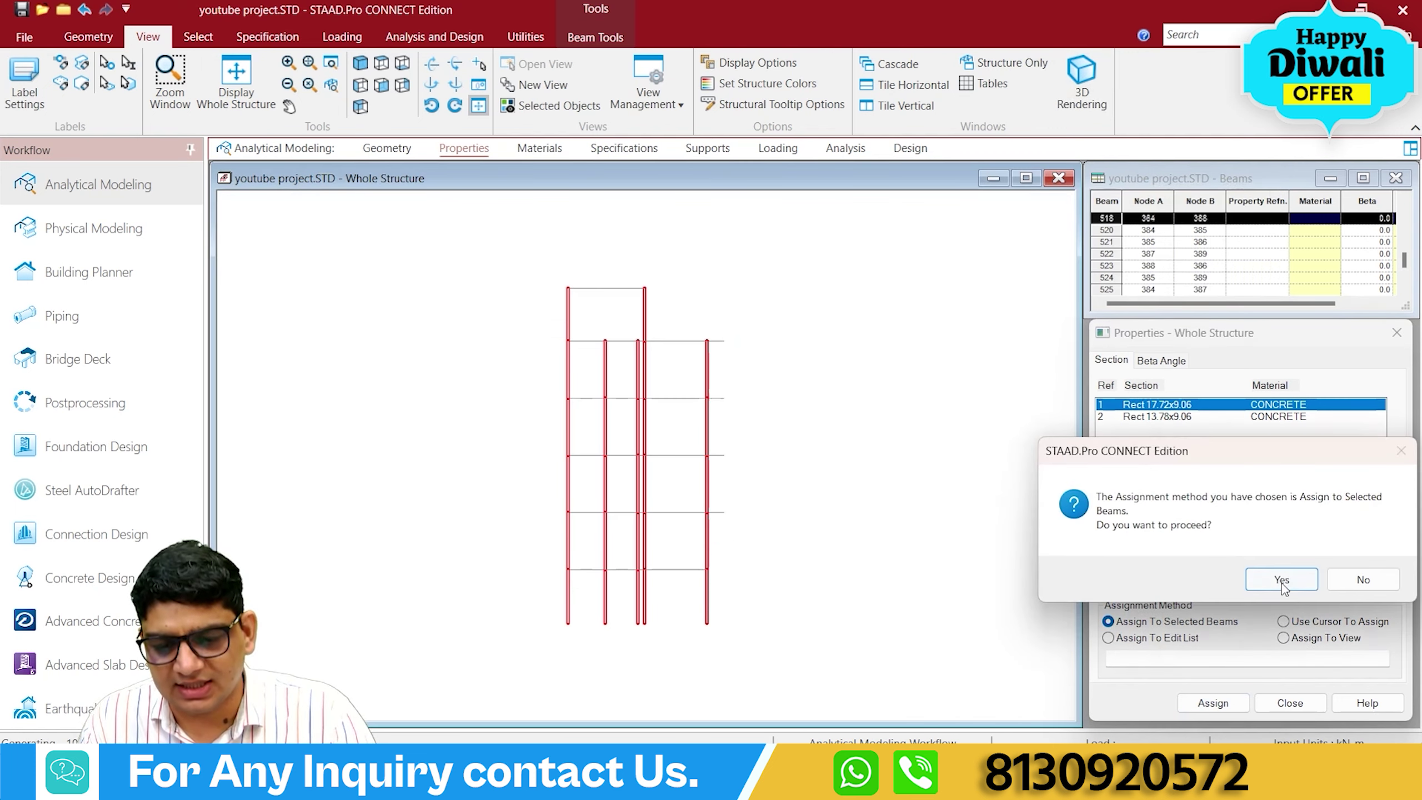
pyautogui.click(1280, 583)
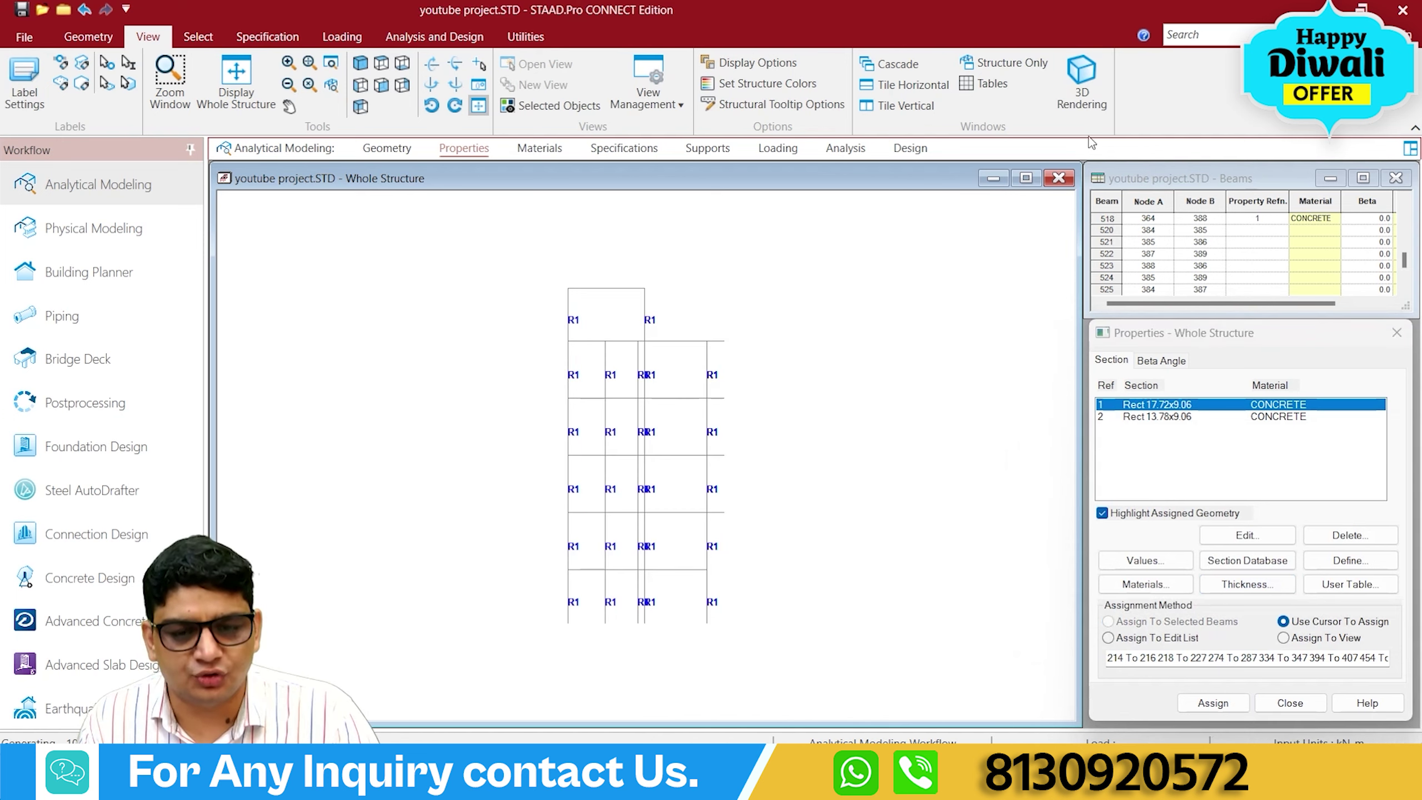
# Inspect the columns in the 3D rendered view and highlight the members that use the Rect 17.72x9.06 section.
pyautogui.click(1082, 84)
pyautogui.moveTo(815, 407); pyautogui.dragTo(975, 473)
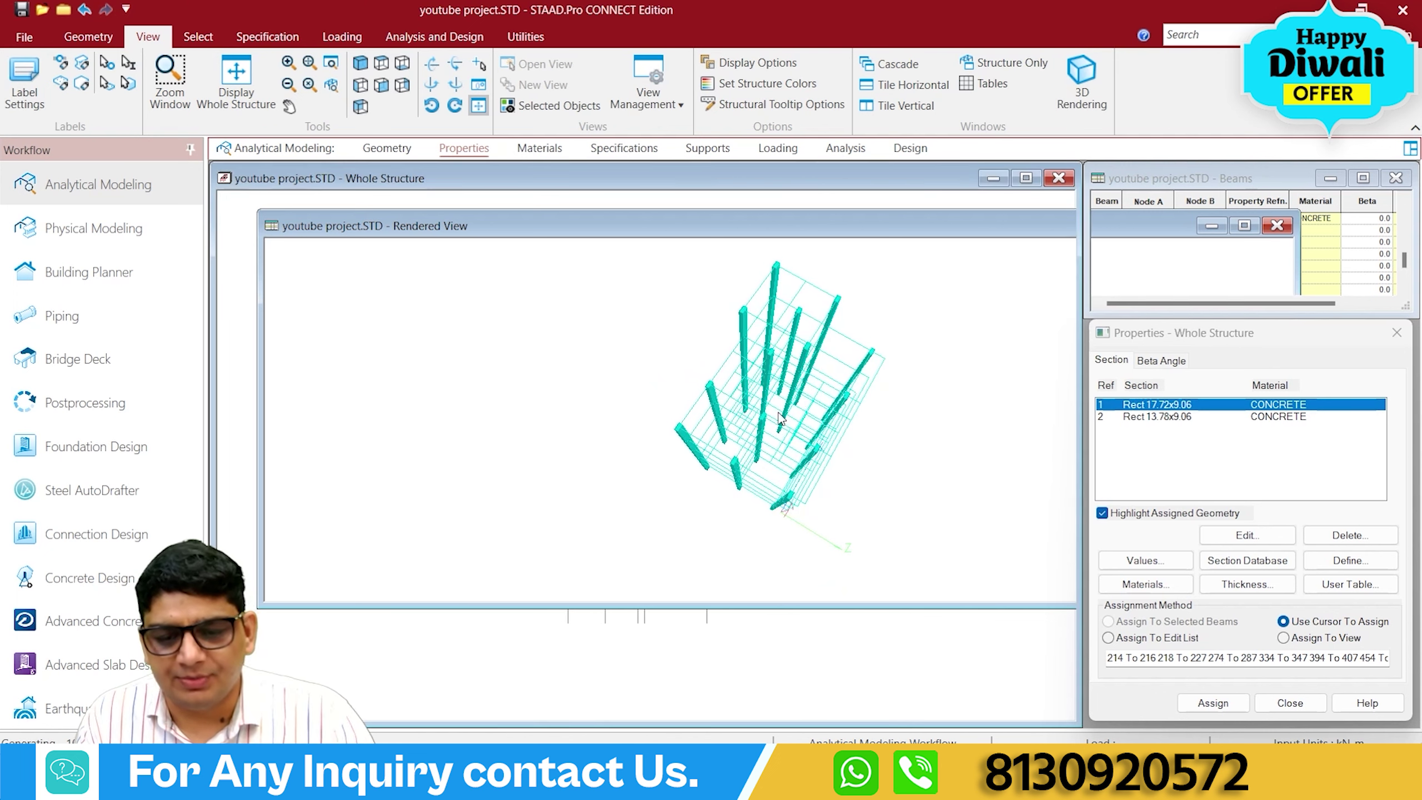
pyautogui.click(1277, 225)
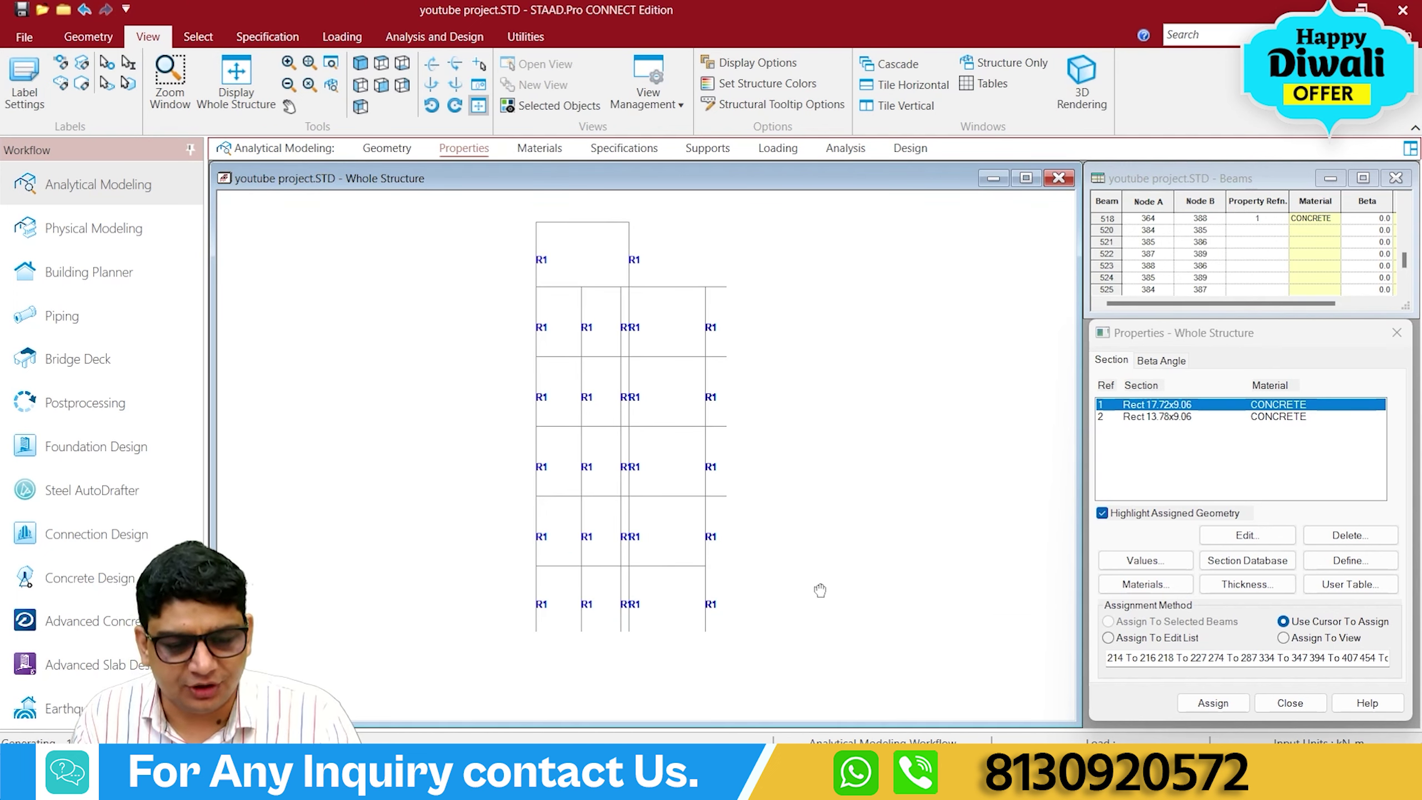
pyautogui.click(1157, 404)
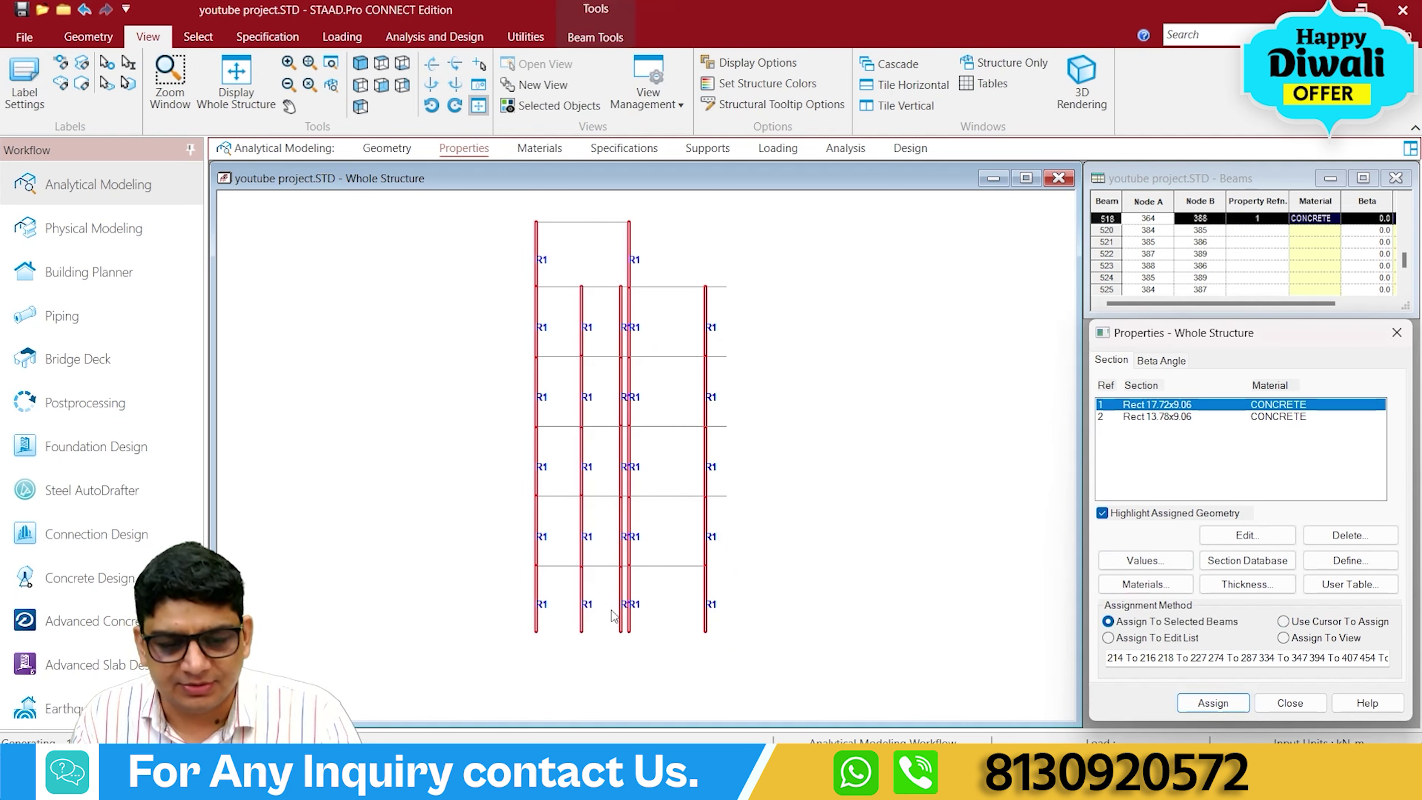
pyautogui.click(814, 510)
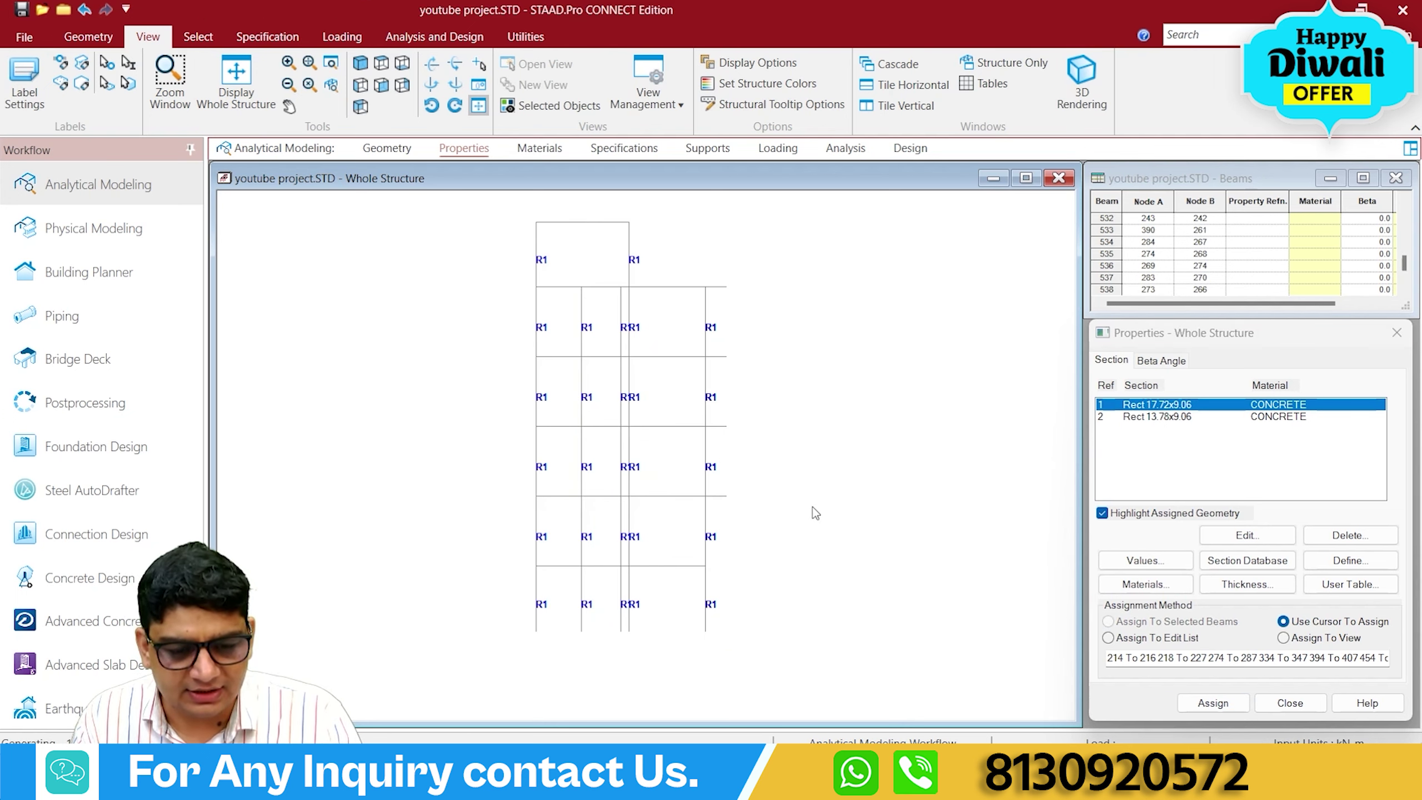
pyautogui.click(1134, 408)
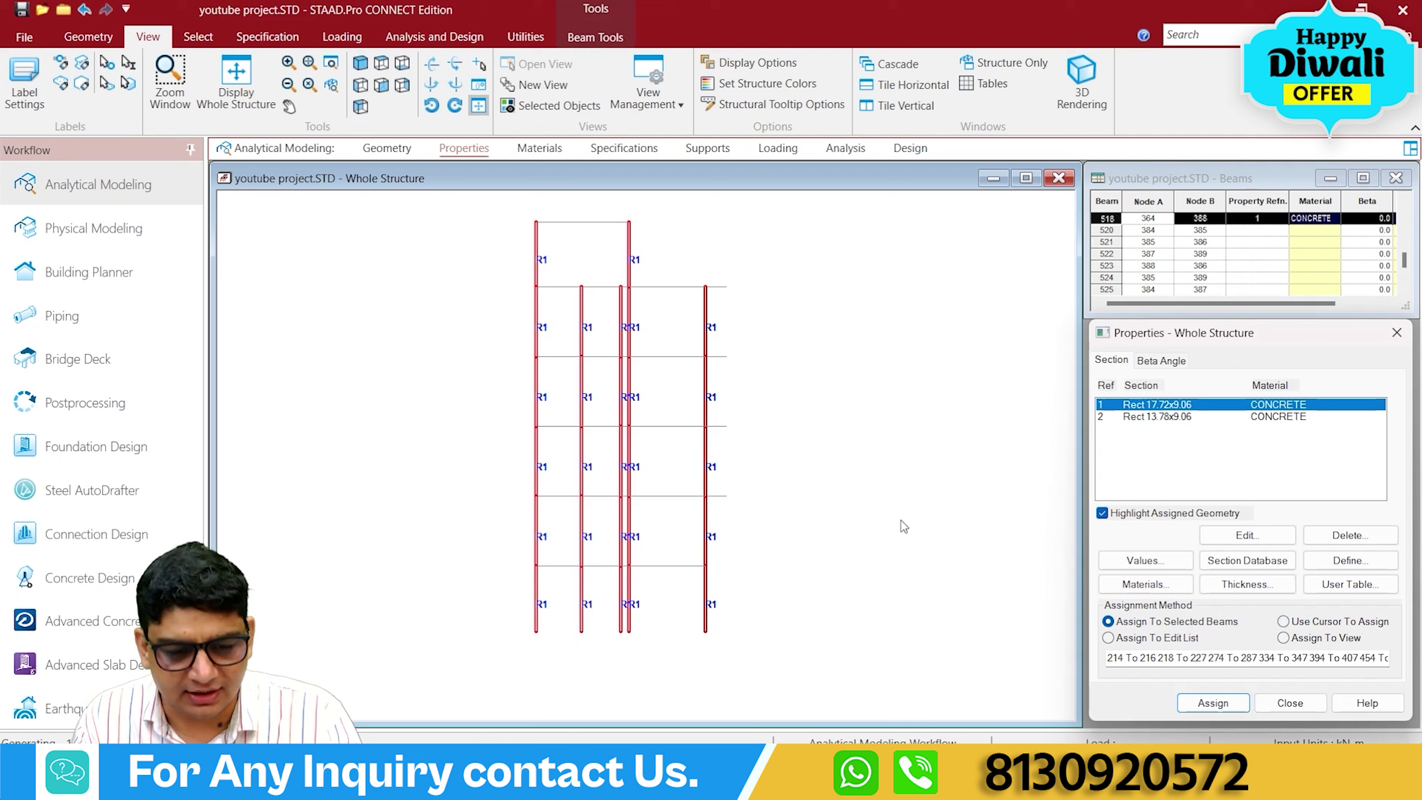
pyautogui.click(808, 484)
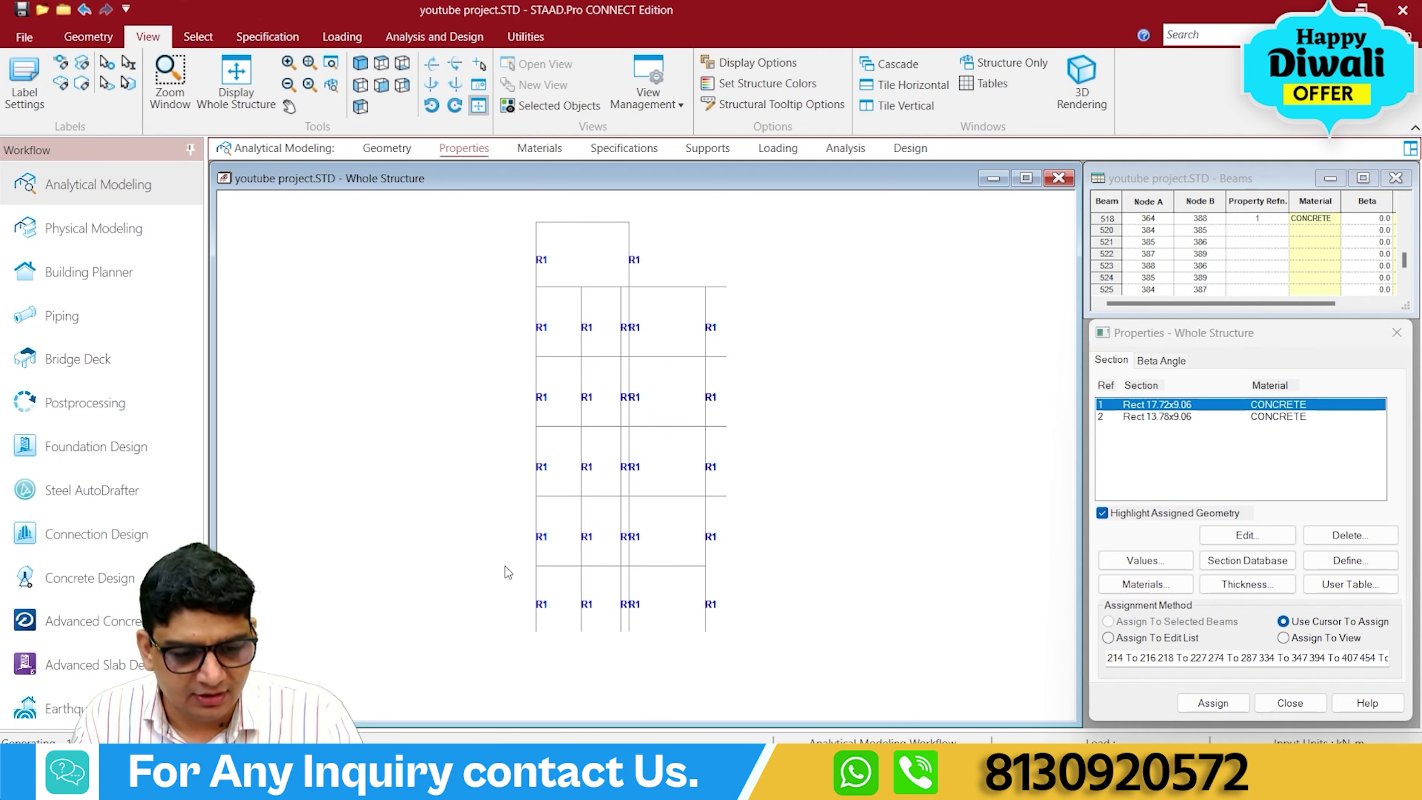
# Assign the Rect 17.72x9.06 section to all horizontal beams on the four lowest floor levels.
pyautogui.click(723, 567)
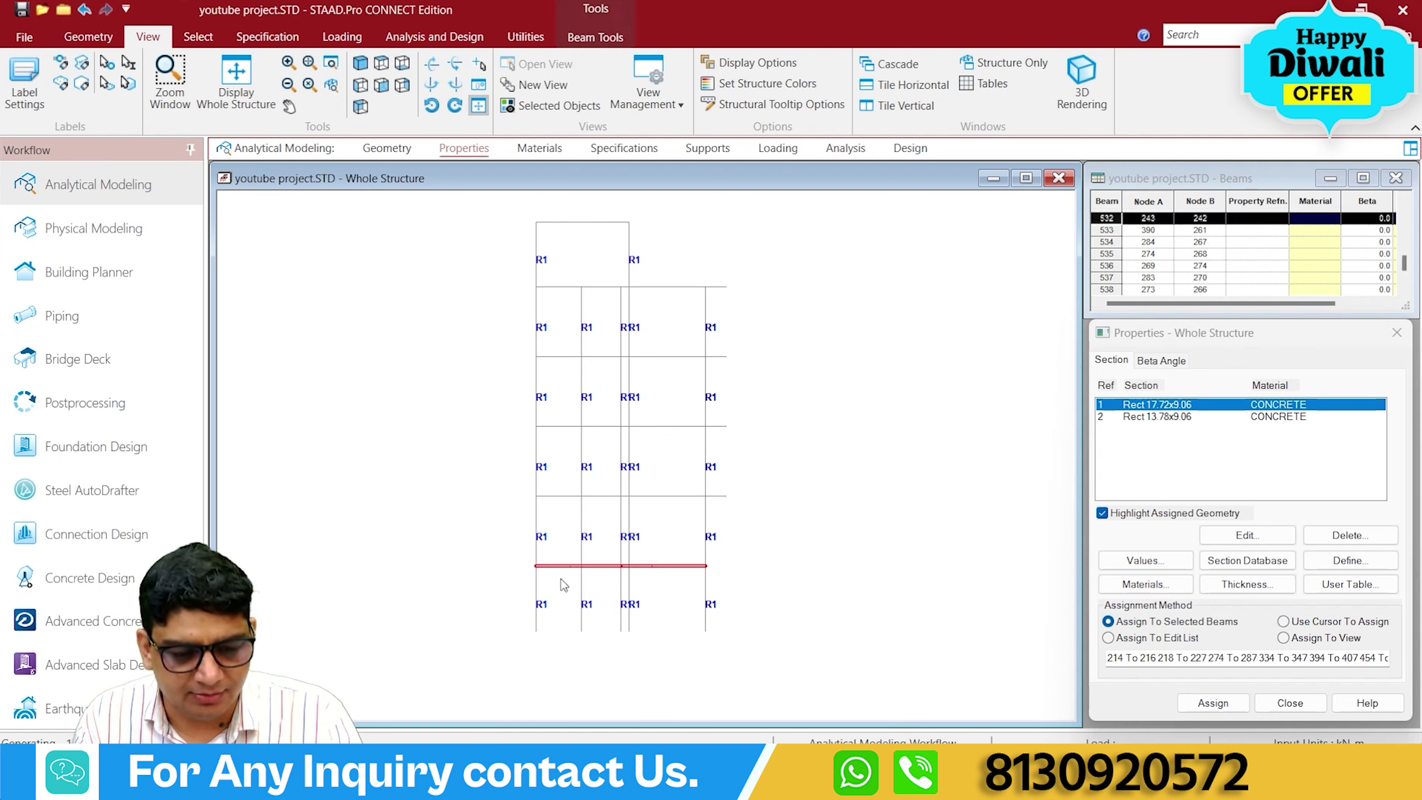
pyautogui.keyDown('ctrl'); pyautogui.click(595, 496); pyautogui.keyUp('ctrl')
pyautogui.keyDown('ctrl'); pyautogui.click(634, 425); pyautogui.keyUp('ctrl')
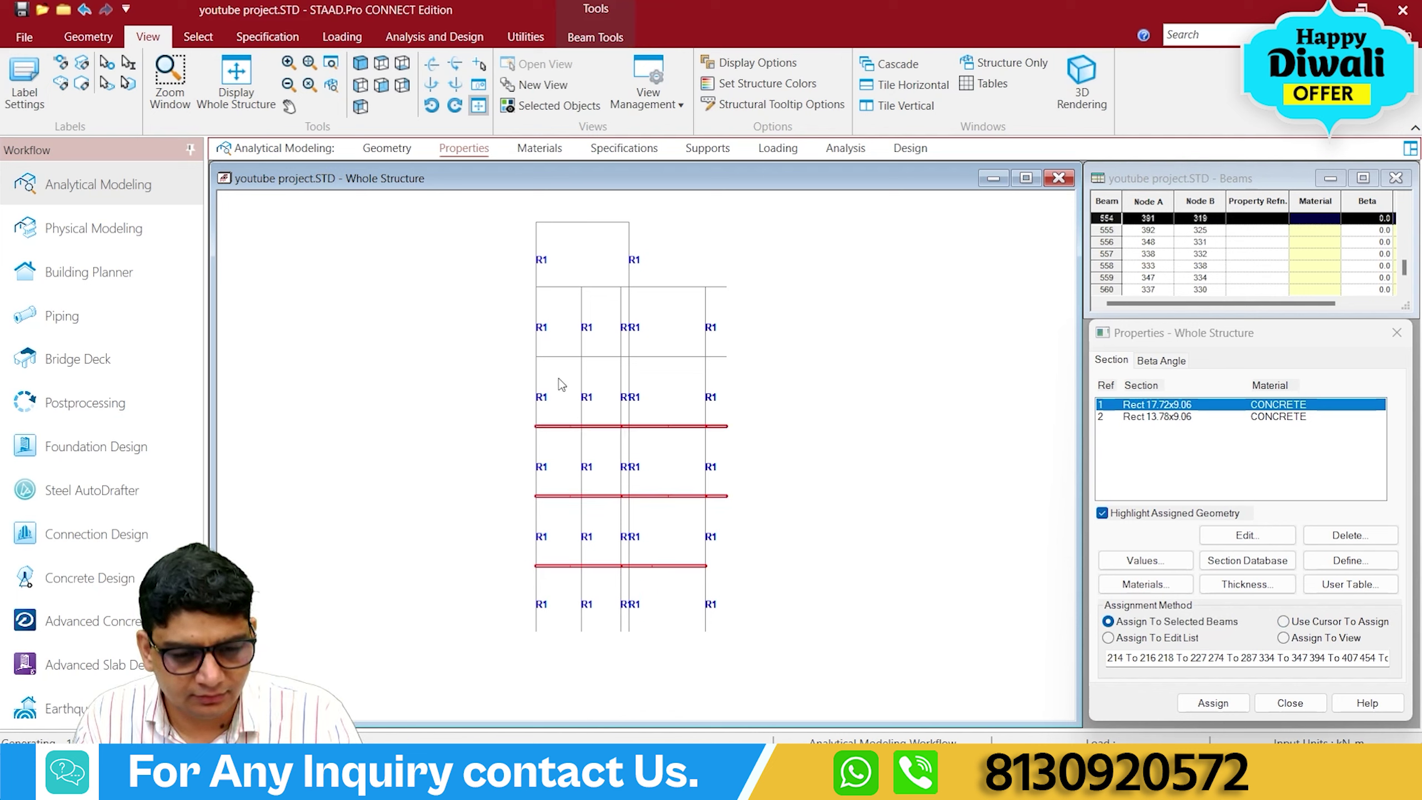
pyautogui.keyDown('ctrl'); pyautogui.click(737, 364); pyautogui.keyUp('ctrl')
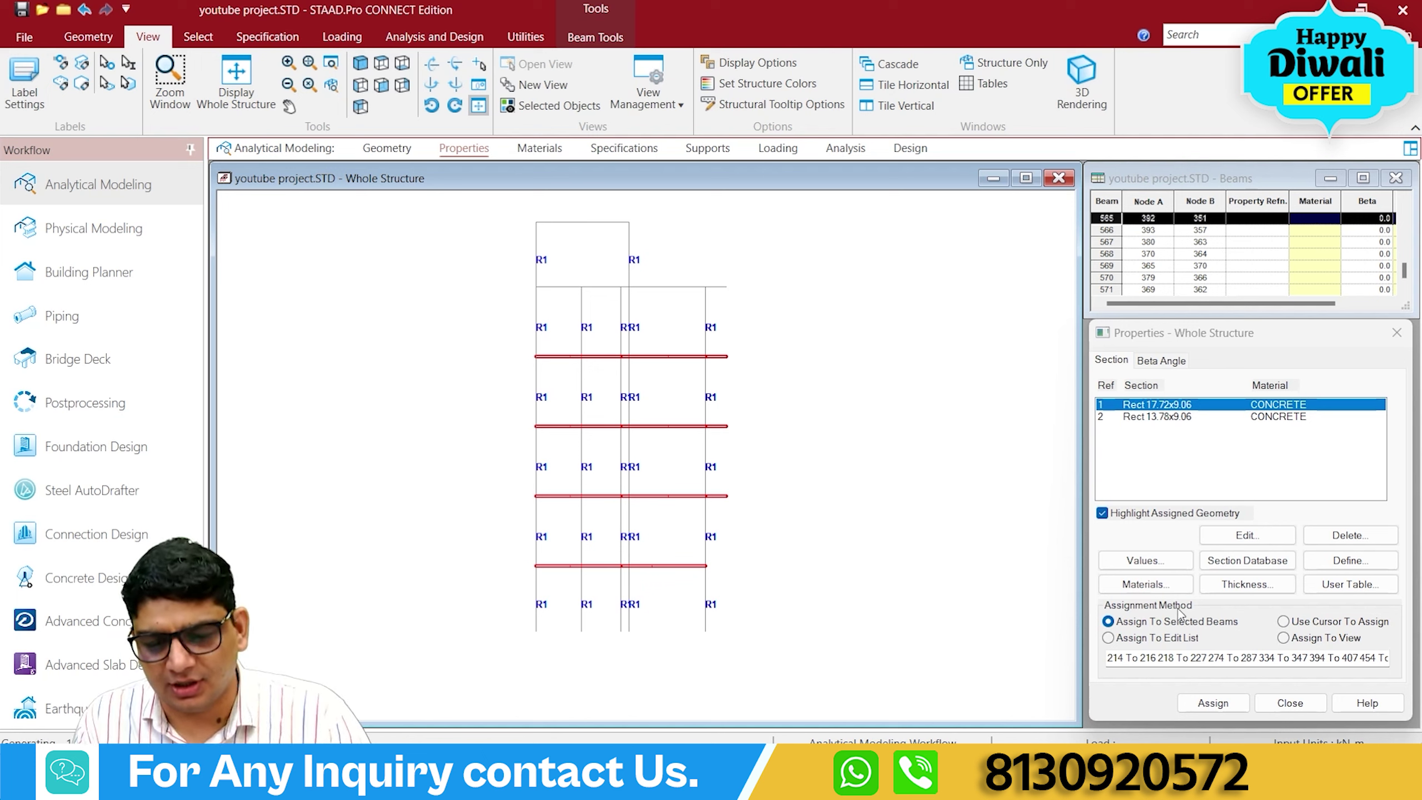
pyautogui.click(1209, 703)
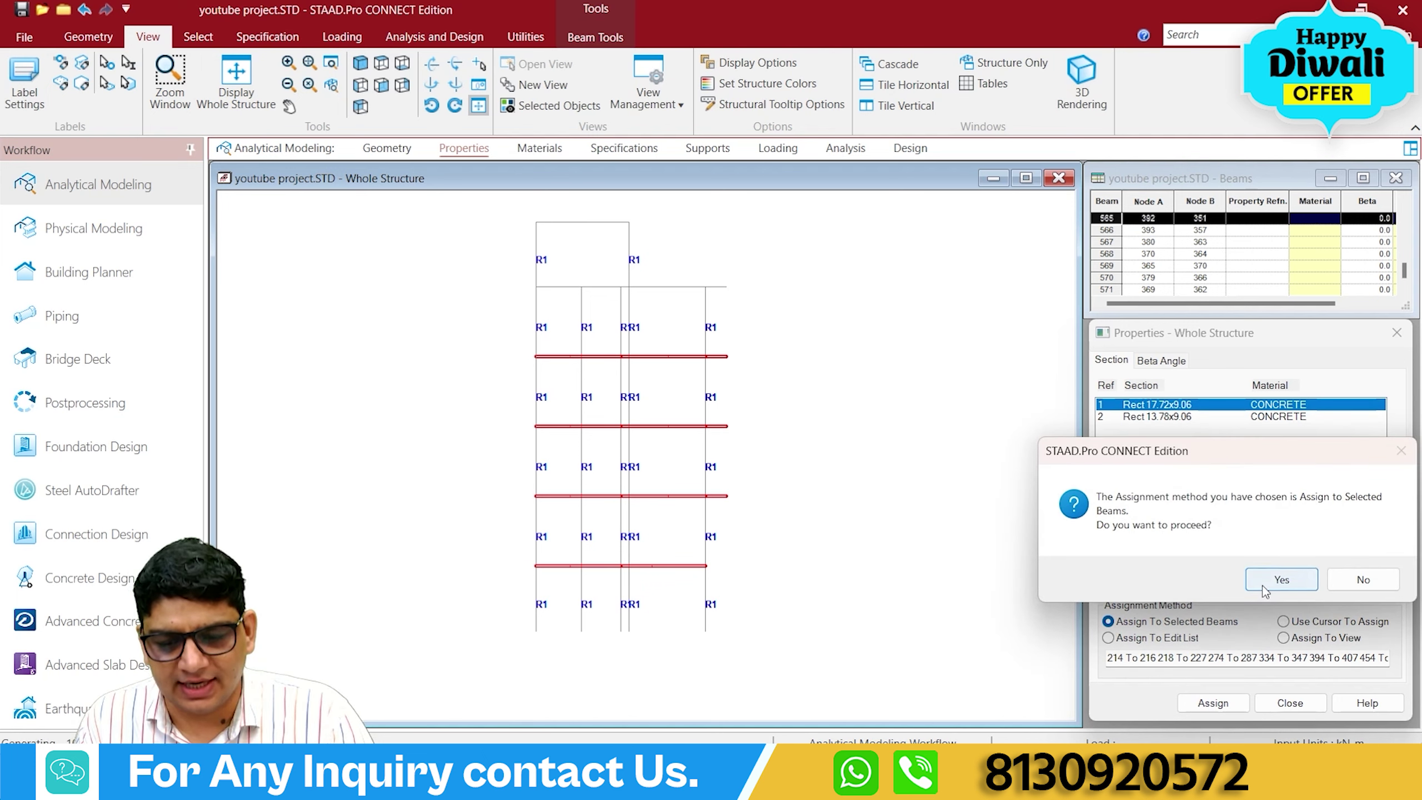
pyautogui.click(1261, 582)
pyautogui.click(842, 442)
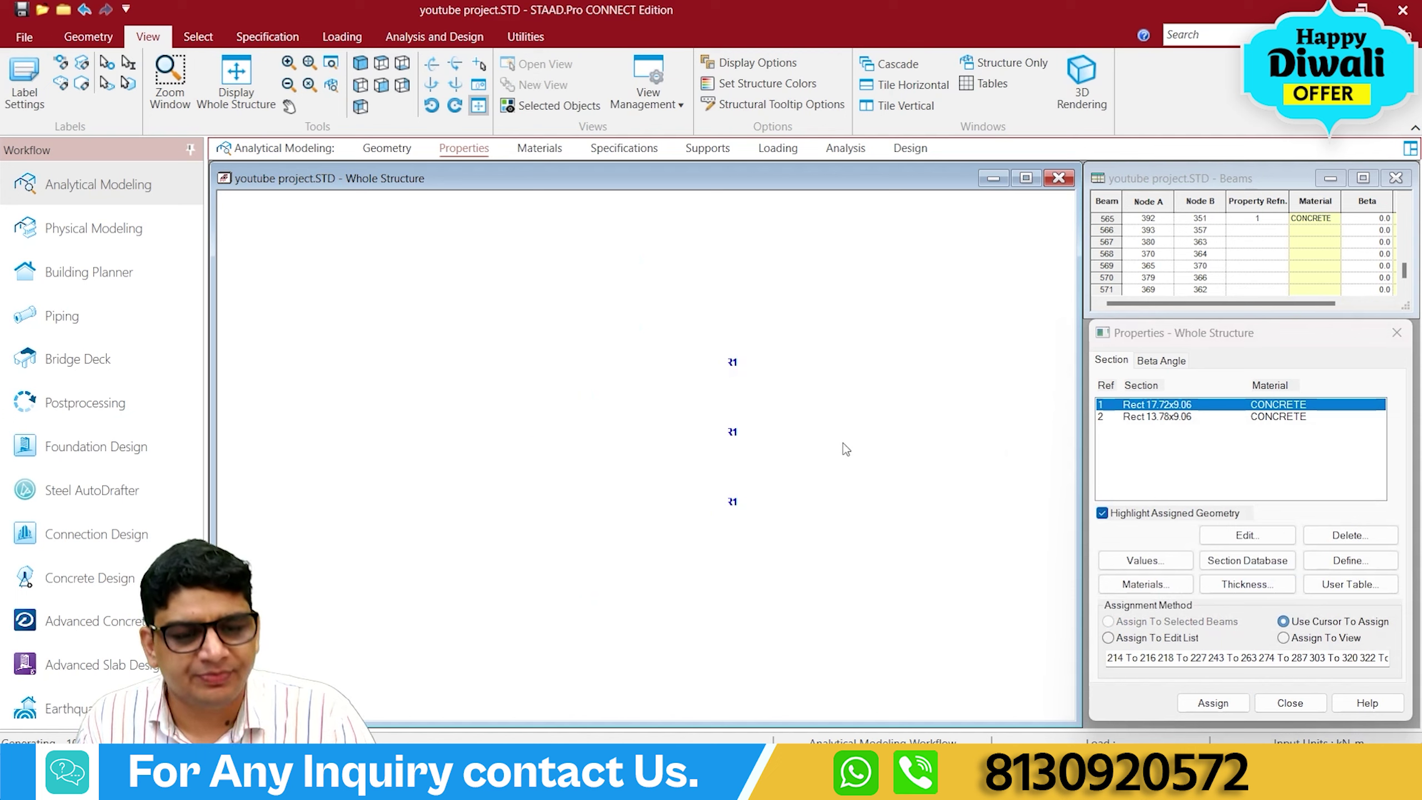
# Inspect the floor beams and columns together in the 3D rendered view.
pyautogui.click(1081, 82)
pyautogui.moveTo(930, 359); pyautogui.dragTo(792, 389)
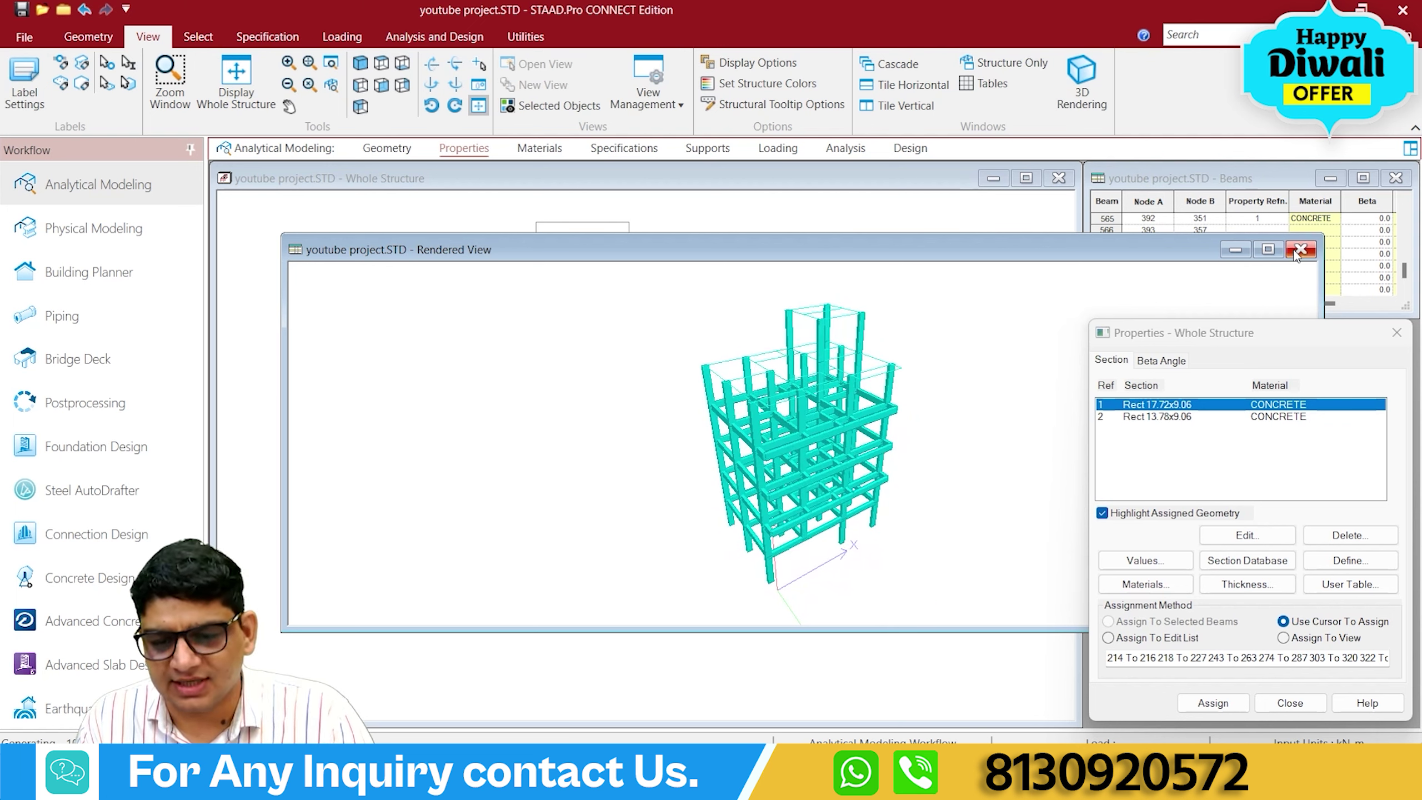
pyautogui.click(1300, 249)
# Assign the Rect 13.78x9.06 section to the beams of the main roof level and the top of the rooftop tower.
pyautogui.click(1158, 419)
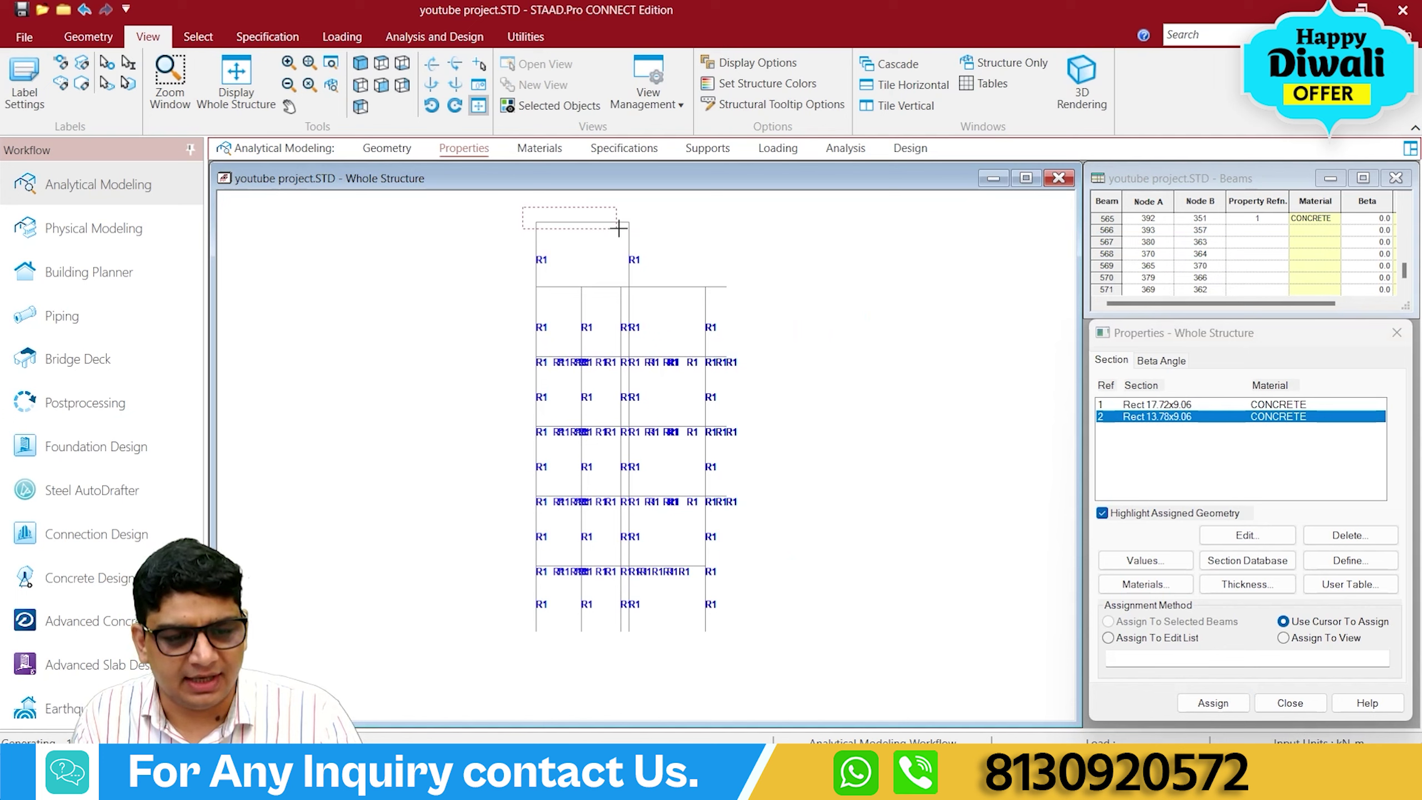
pyautogui.click(602, 221)
pyautogui.moveTo(501, 274); pyautogui.dragTo(748, 294)
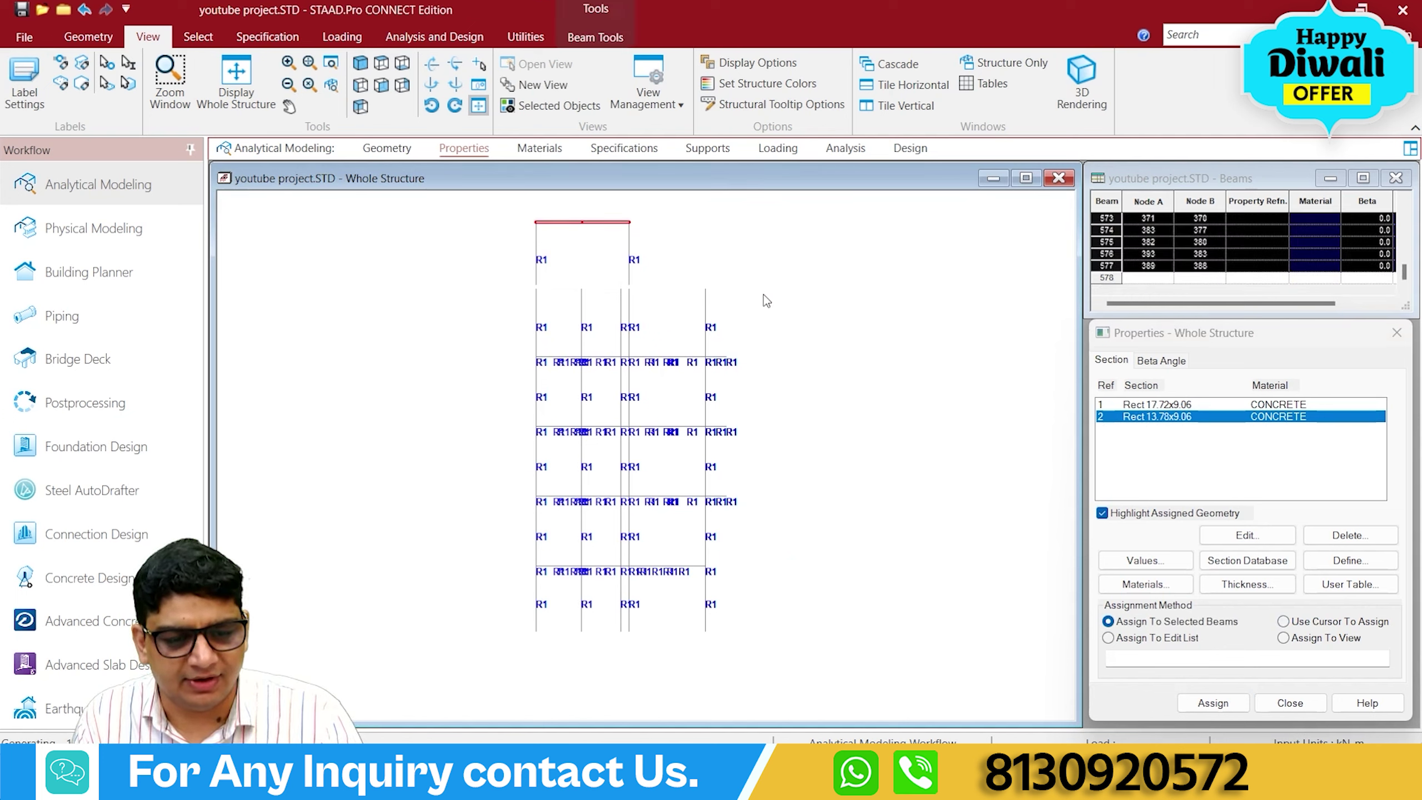
pyautogui.click(1211, 702)
pyautogui.click(1281, 580)
pyautogui.click(950, 483)
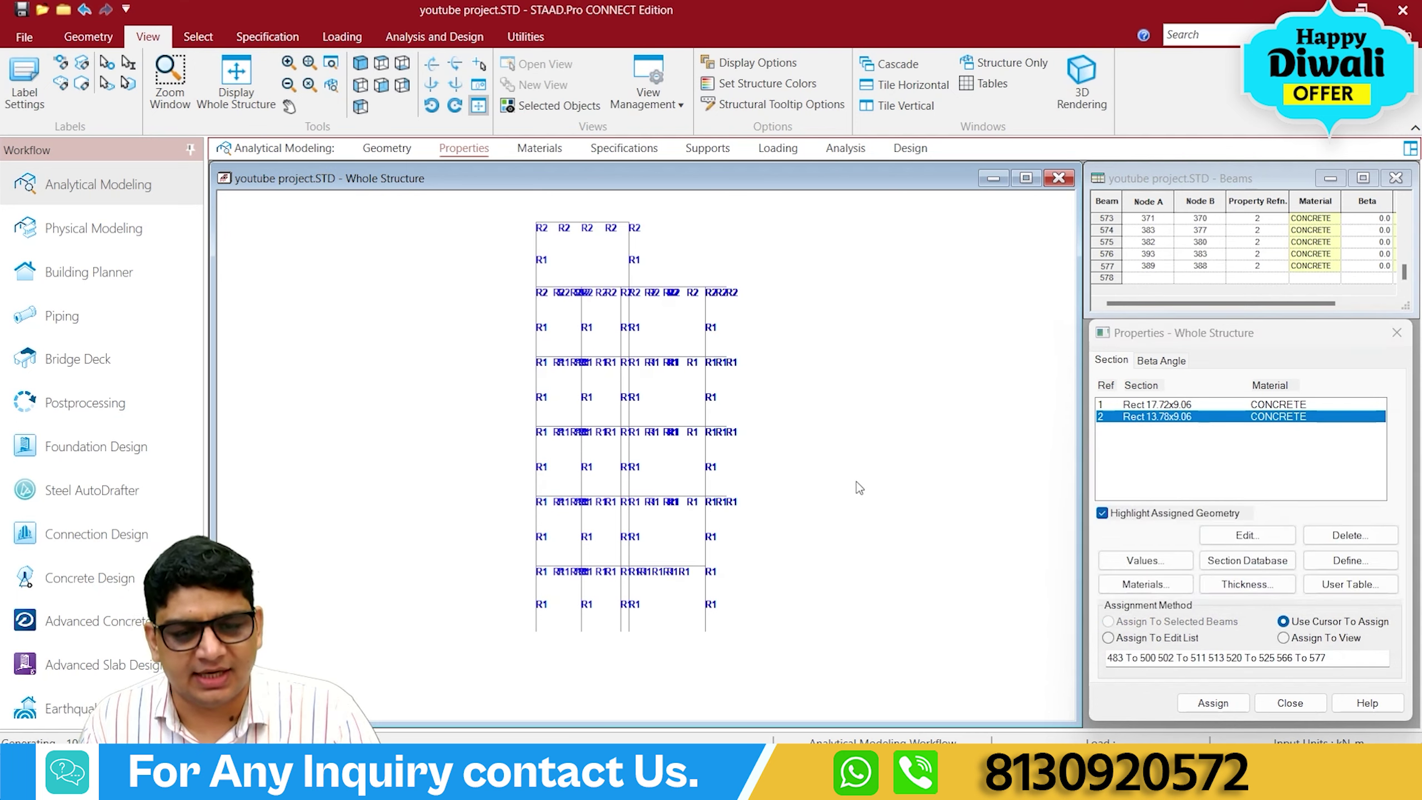
# Inspect the whole frame with its roof beams in the 3D rendered view and return the model to an isometric view.
pyautogui.click(1081, 78)
pyautogui.moveTo(694, 431); pyautogui.dragTo(979, 407)
pyautogui.click(1323, 274)
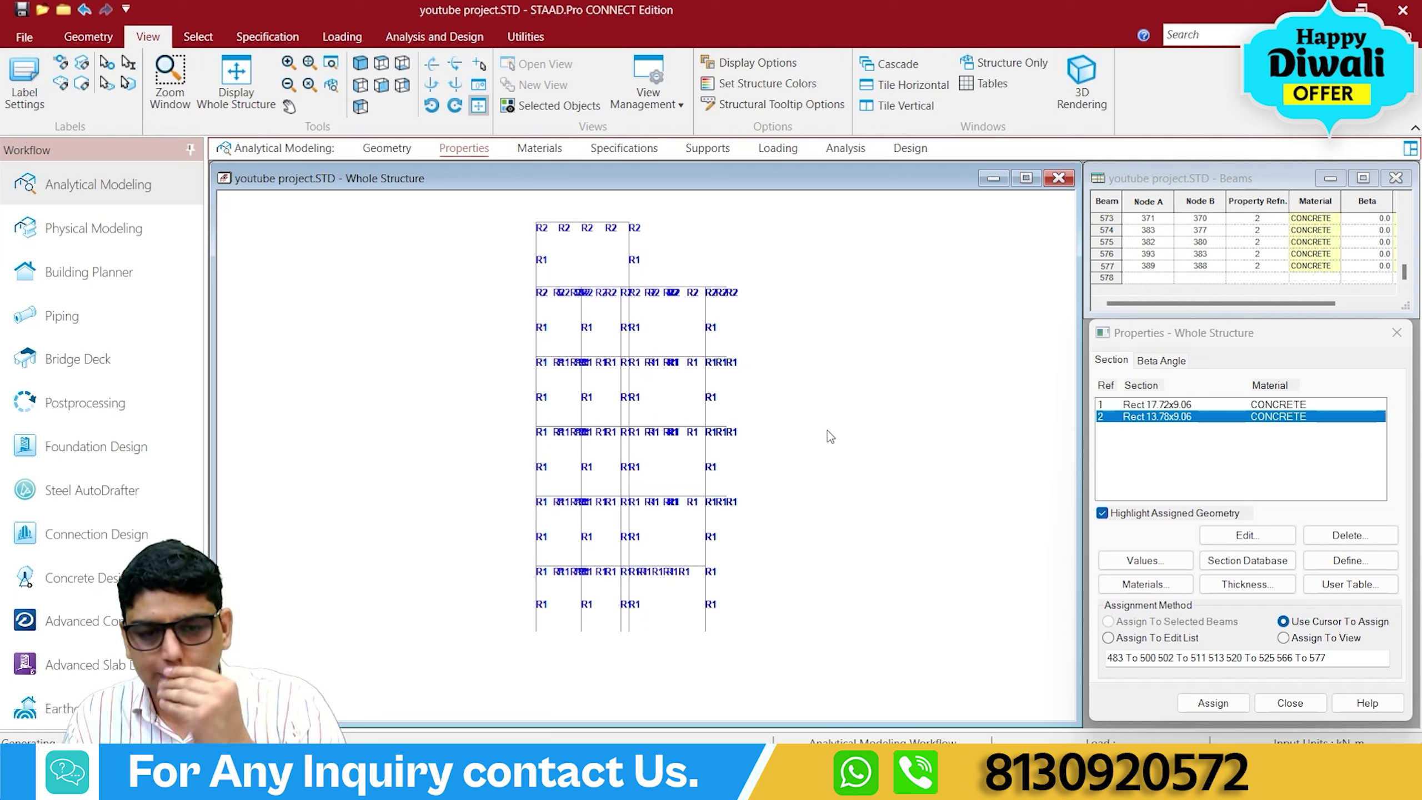
pyautogui.click(360, 67)
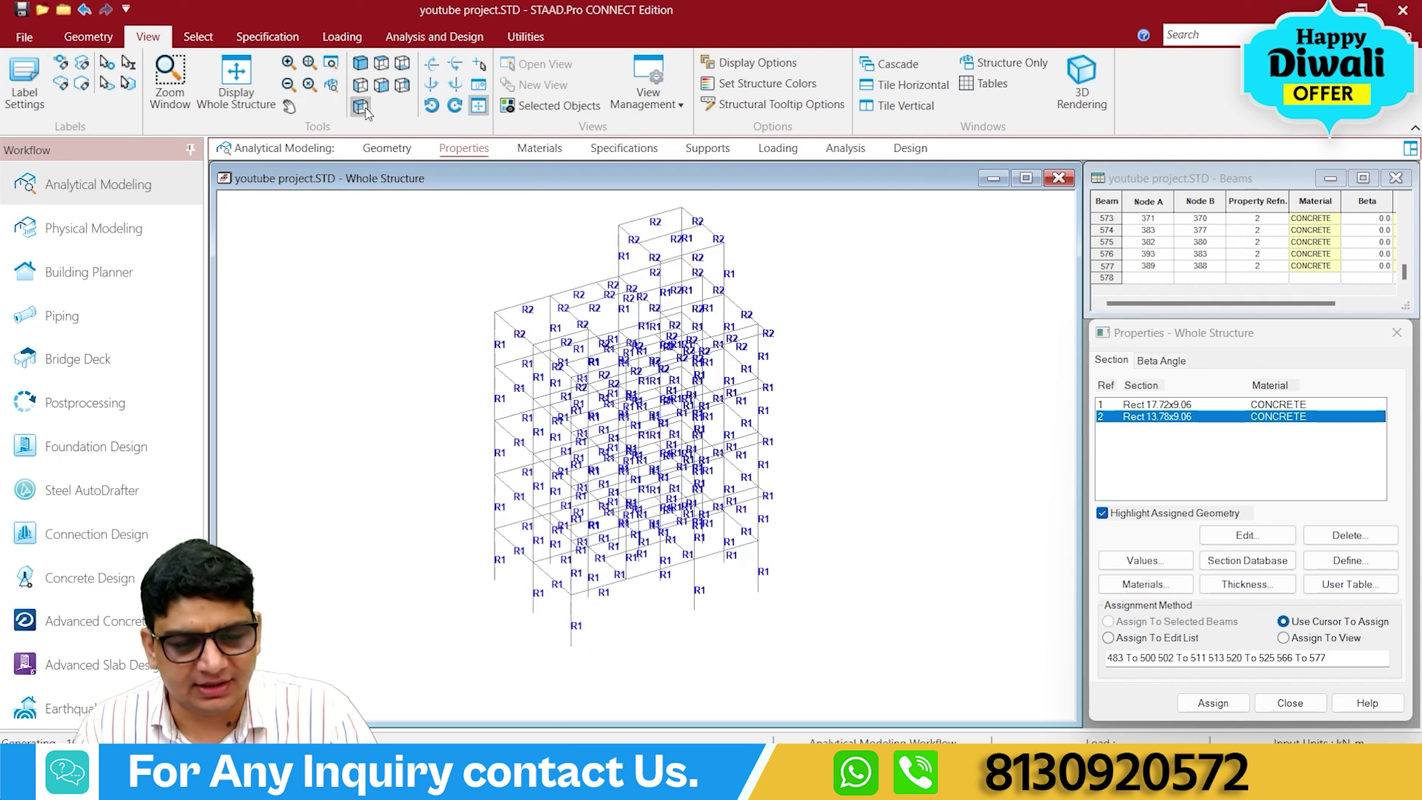
# Create a fixed support for the structure with all translations and rotations restrained.
pyautogui.click(707, 149)
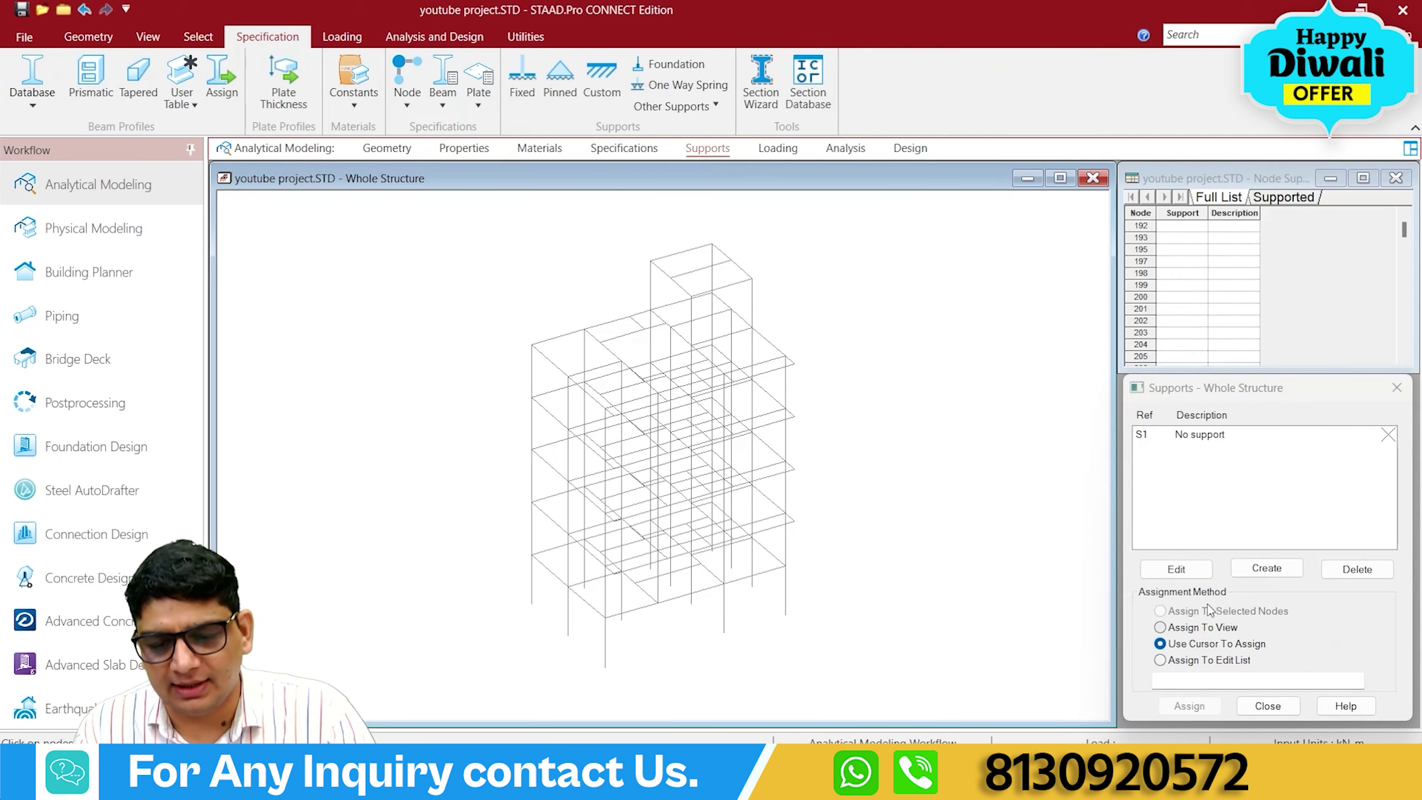
pyautogui.click(1263, 568)
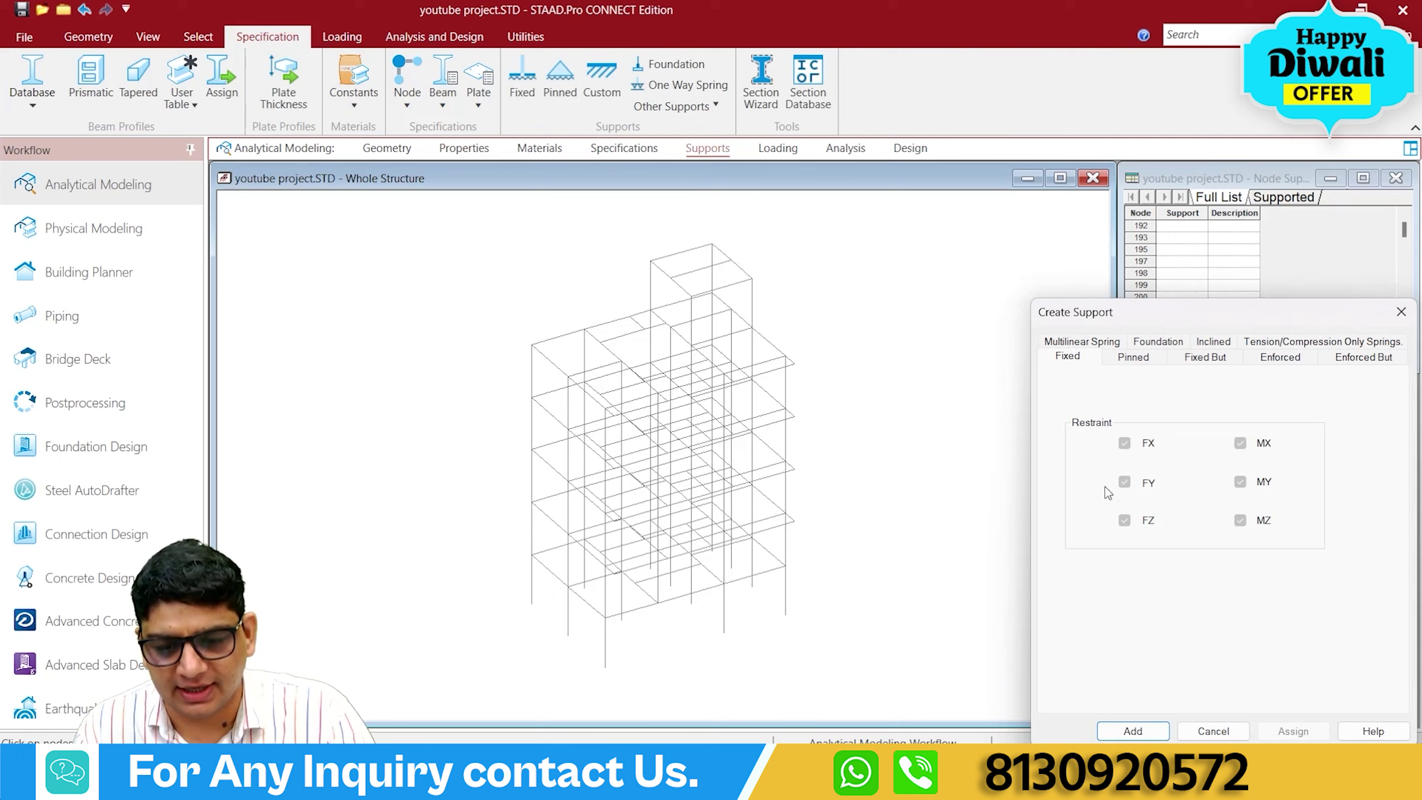
pyautogui.click(1133, 731)
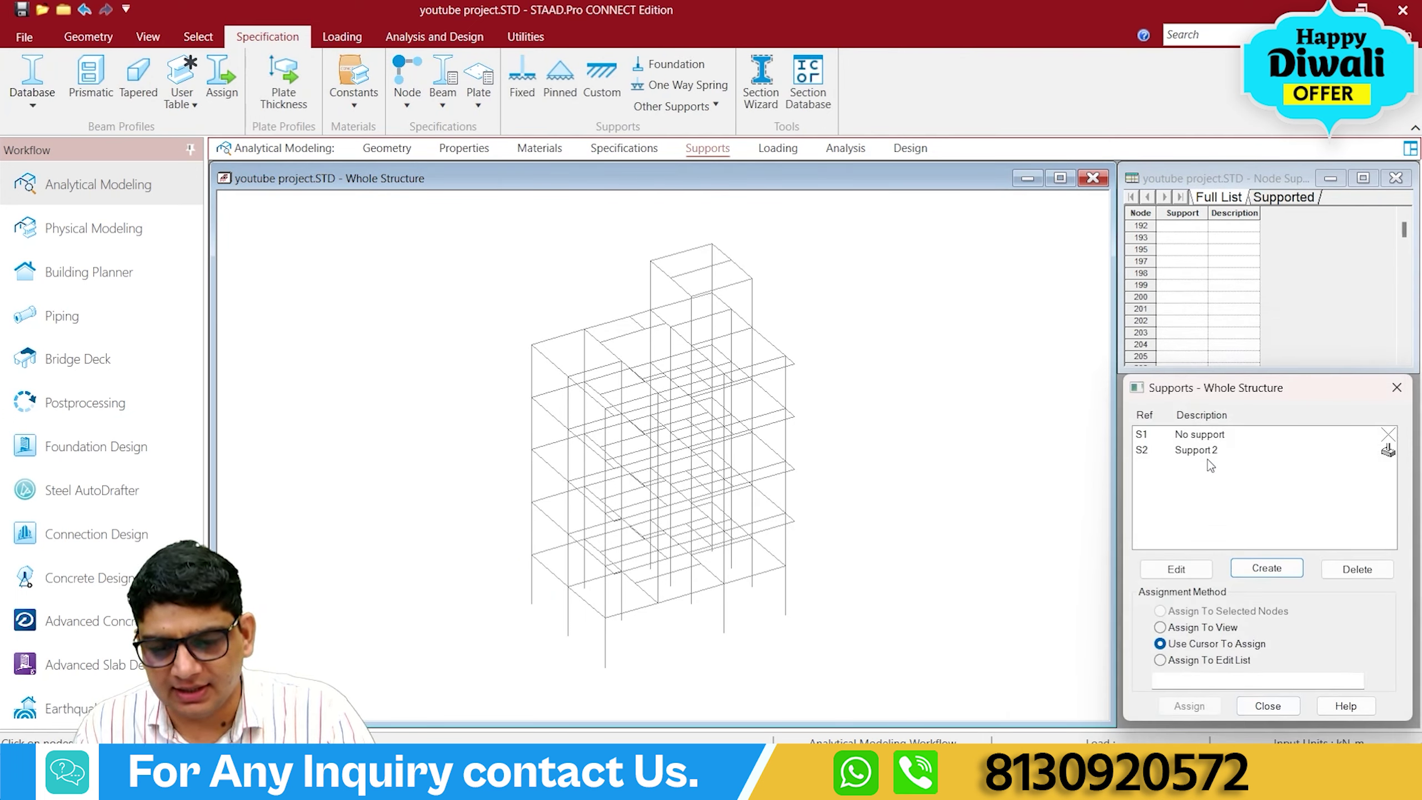
# Assign the fixed support to all nodes at the column bases, selecting them in an elevation view.
pyautogui.click(1209, 452)
pyautogui.click(148, 37)
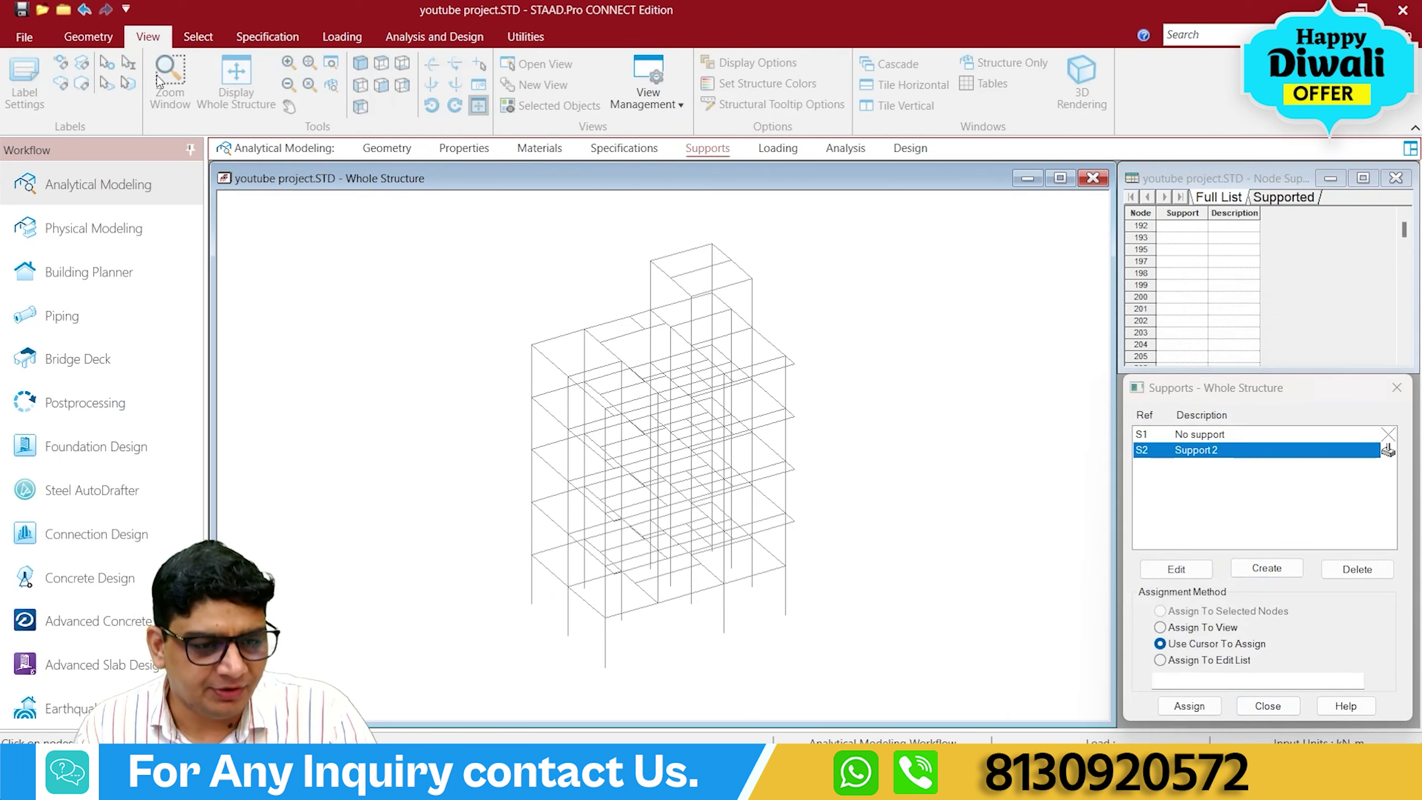
pyautogui.click(361, 86)
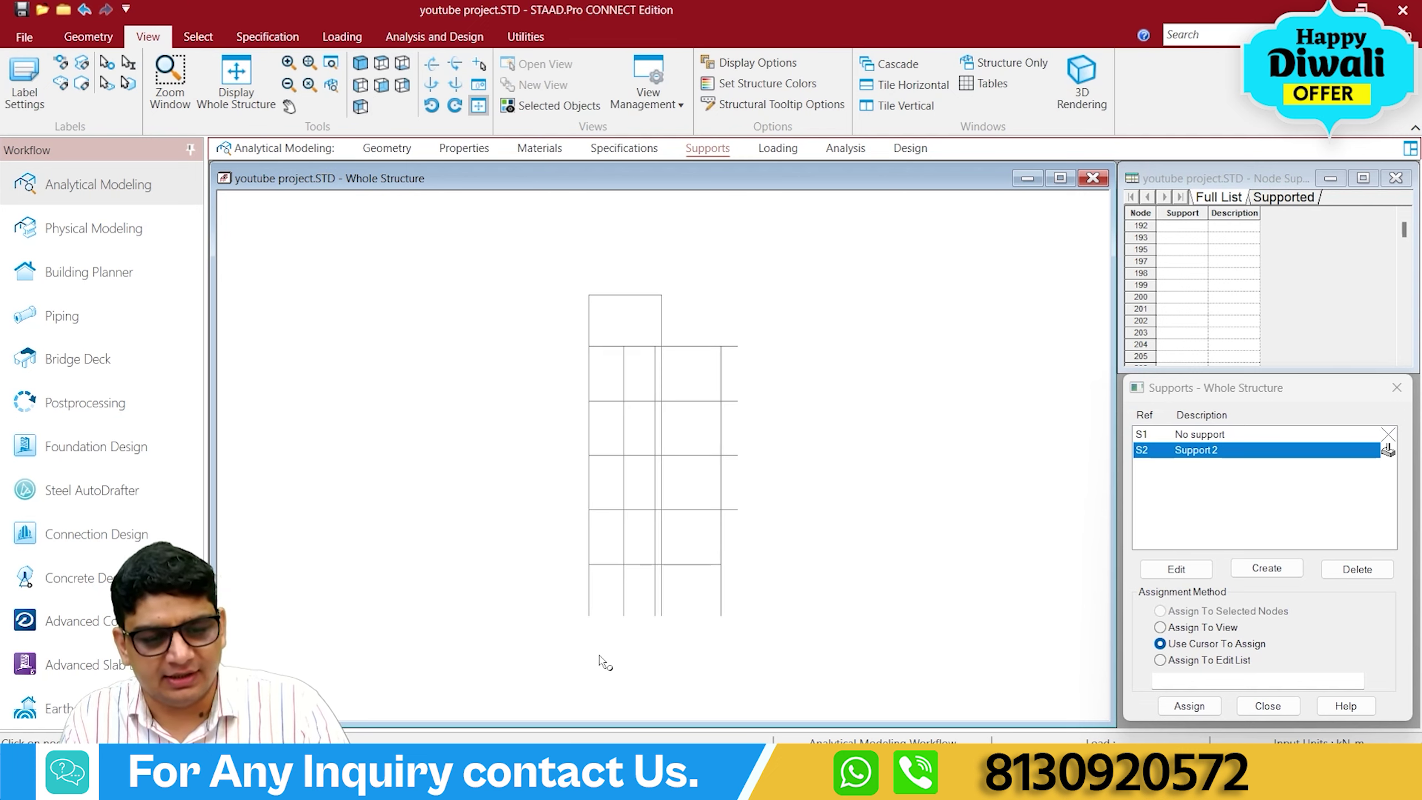
pyautogui.moveTo(552, 601); pyautogui.dragTo(761, 641)
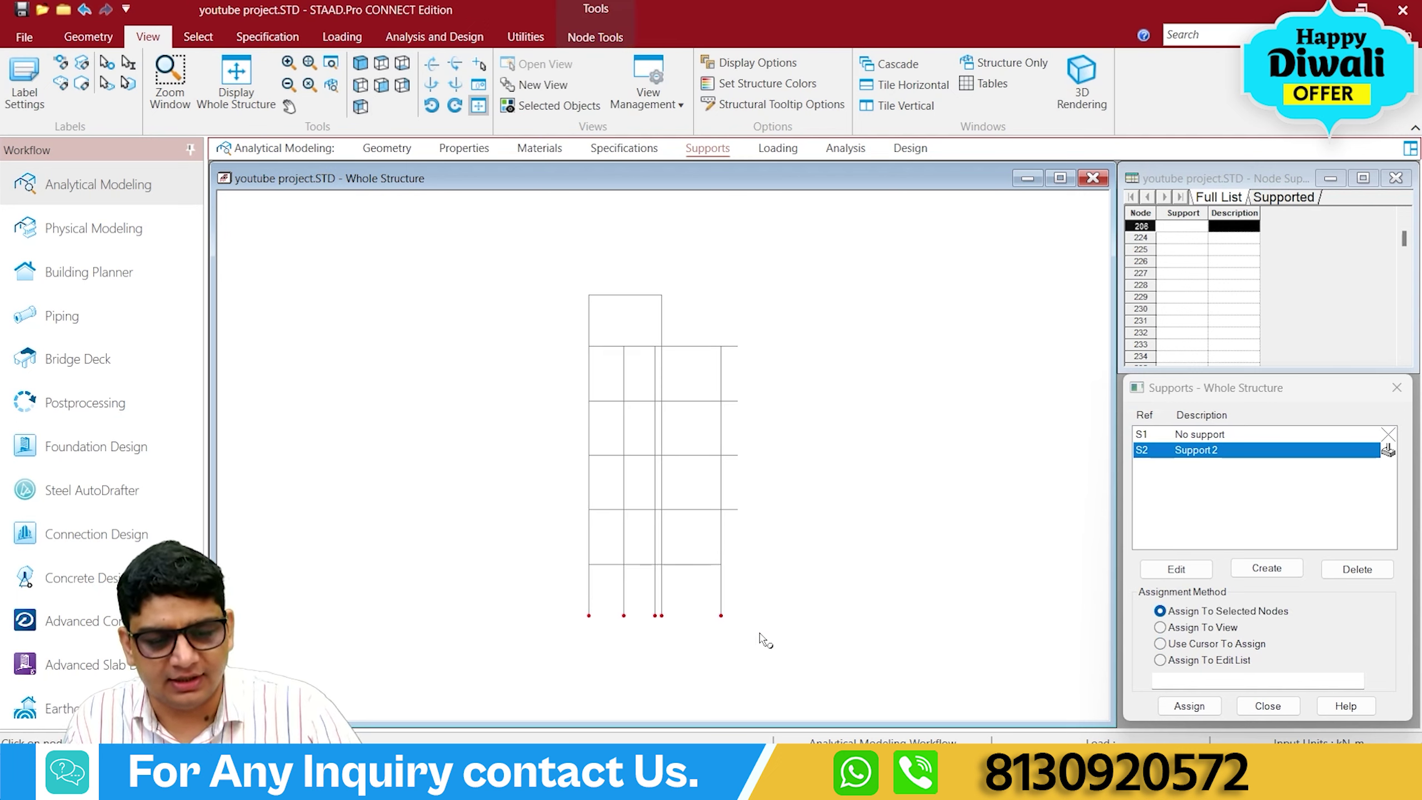
pyautogui.scroll(5, 751, 666)
pyautogui.scroll(-3, 828, 524)
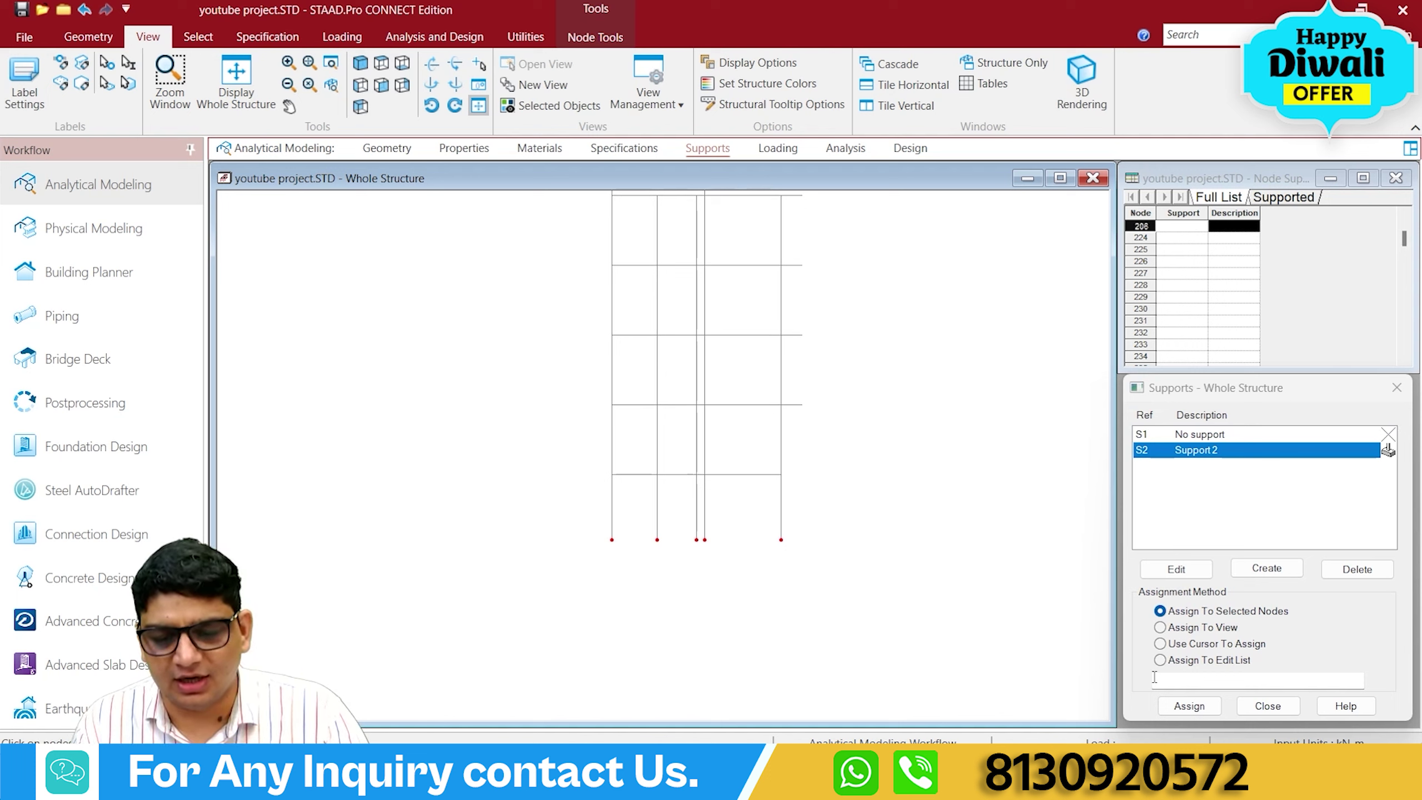
pyautogui.click(1194, 706)
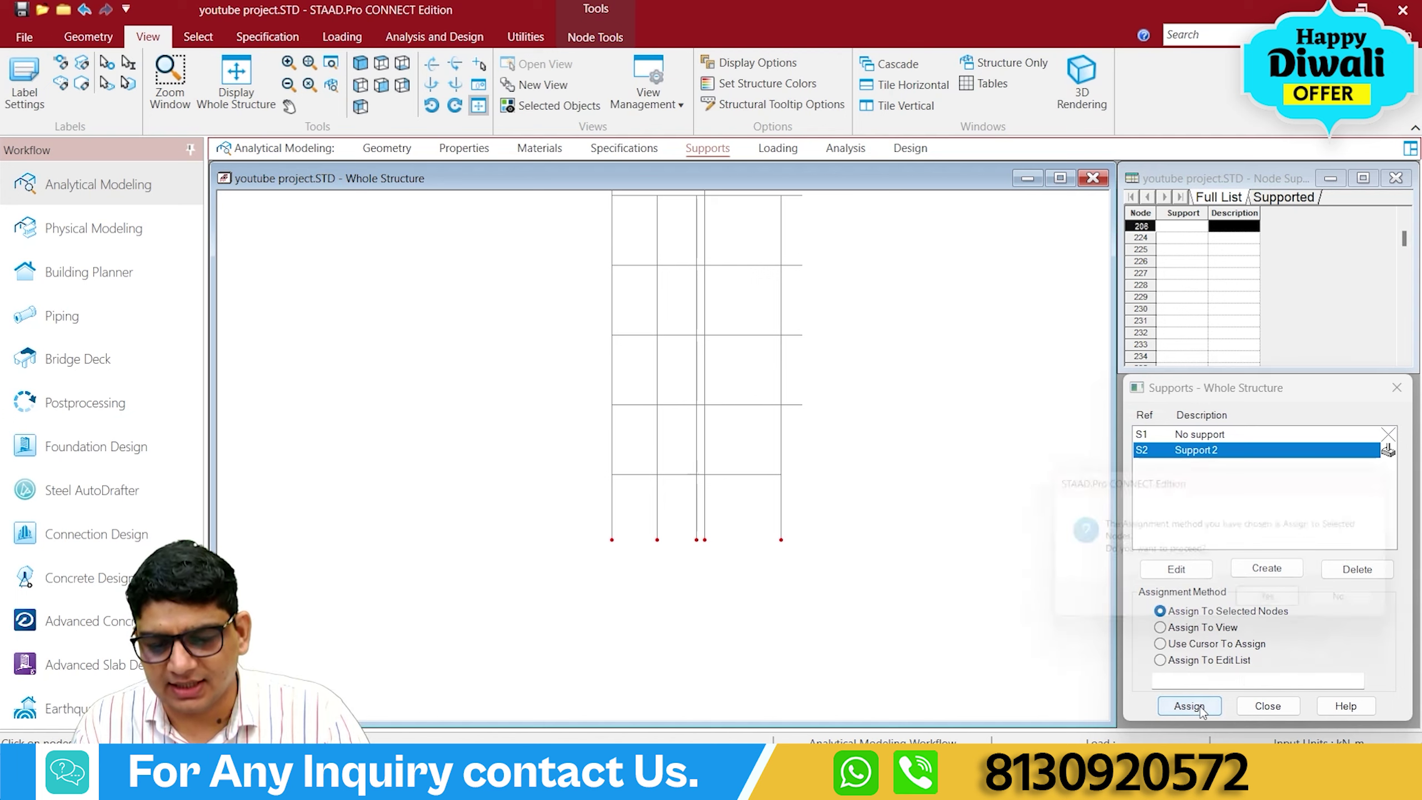
pyautogui.click(1274, 605)
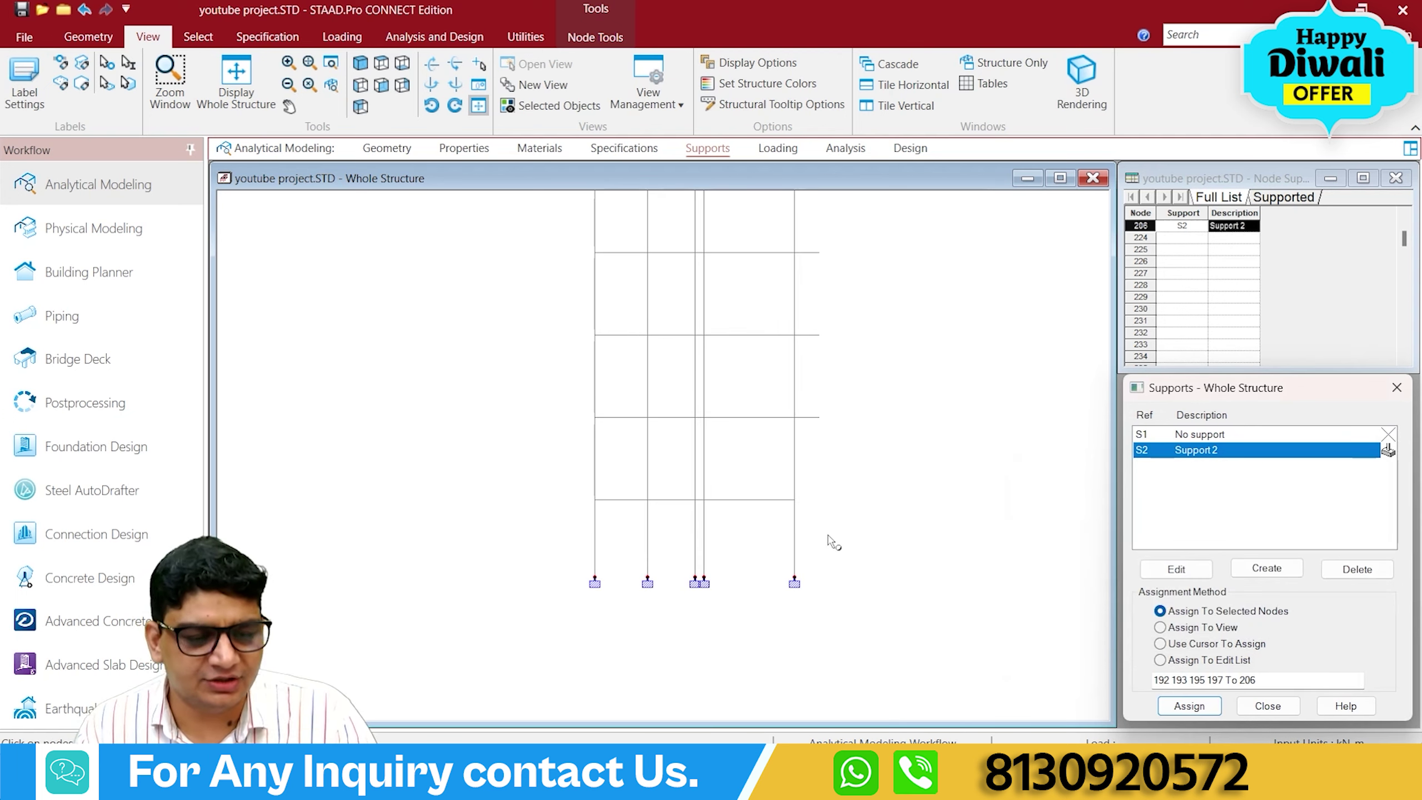
# Show the supported frame in an isometric view and open the load and definition settings.
pyautogui.click(362, 65)
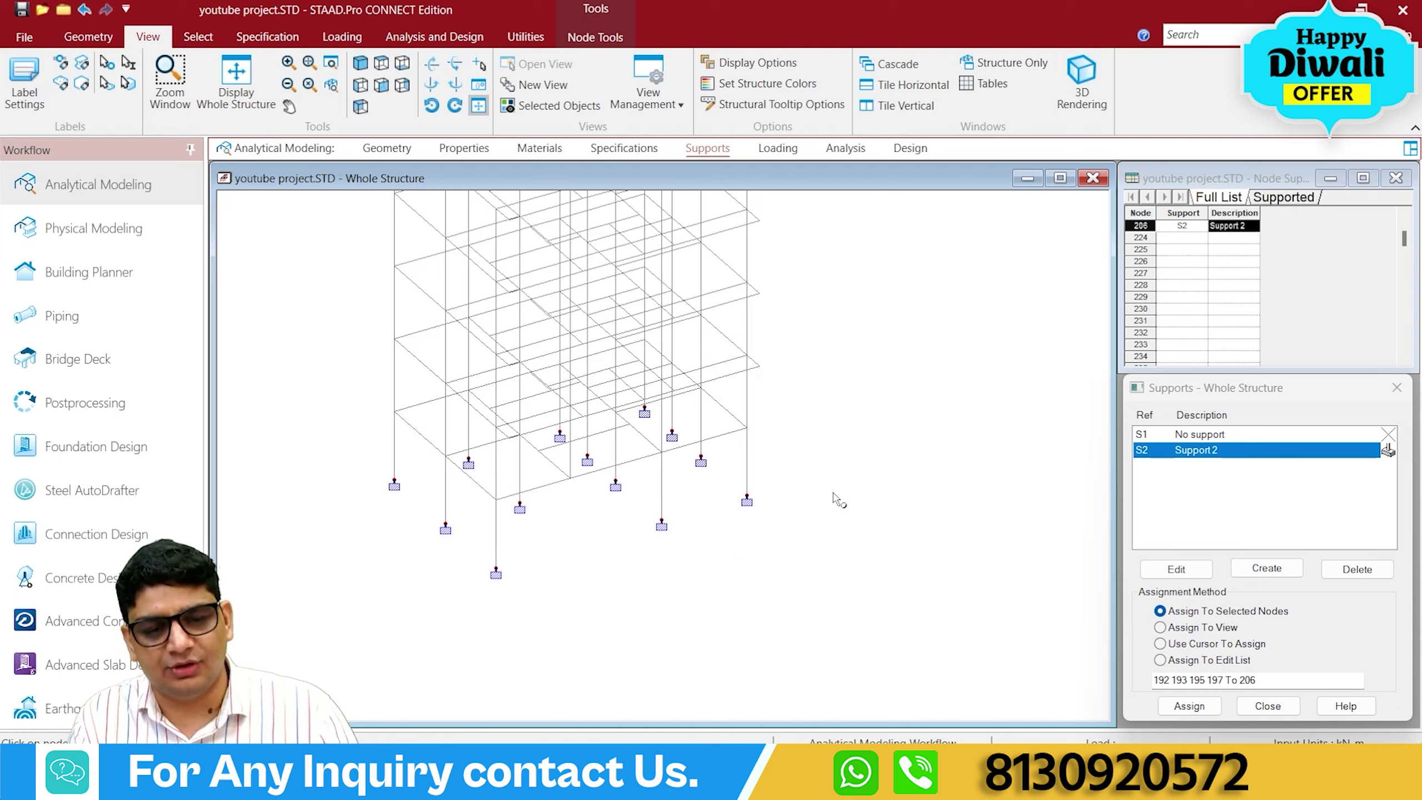
pyautogui.press('Left')
pyautogui.press('Left')
pyautogui.press('Left')
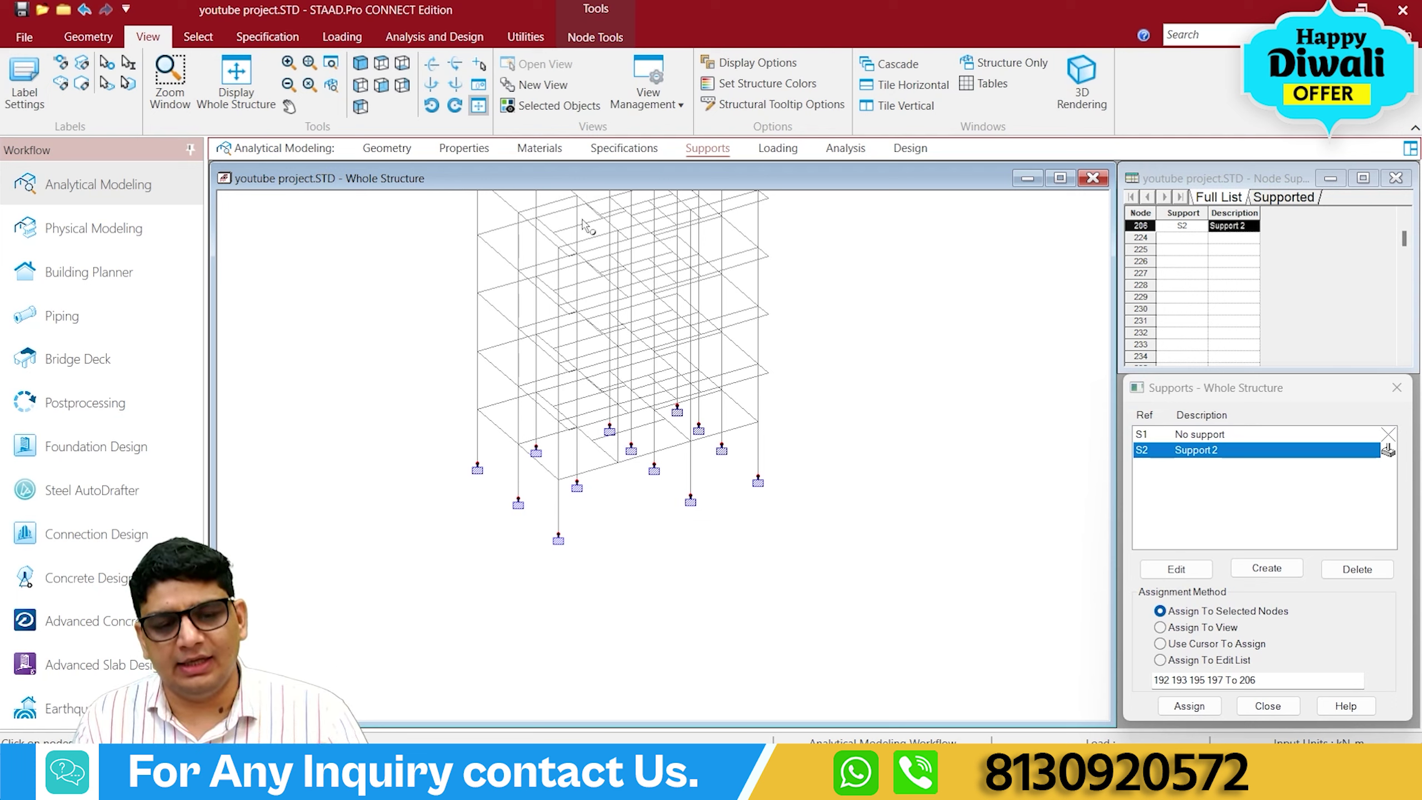
pyautogui.moveTo(753, 296); pyautogui.dragTo(711, 299, button='middle')
pyautogui.click(775, 148)
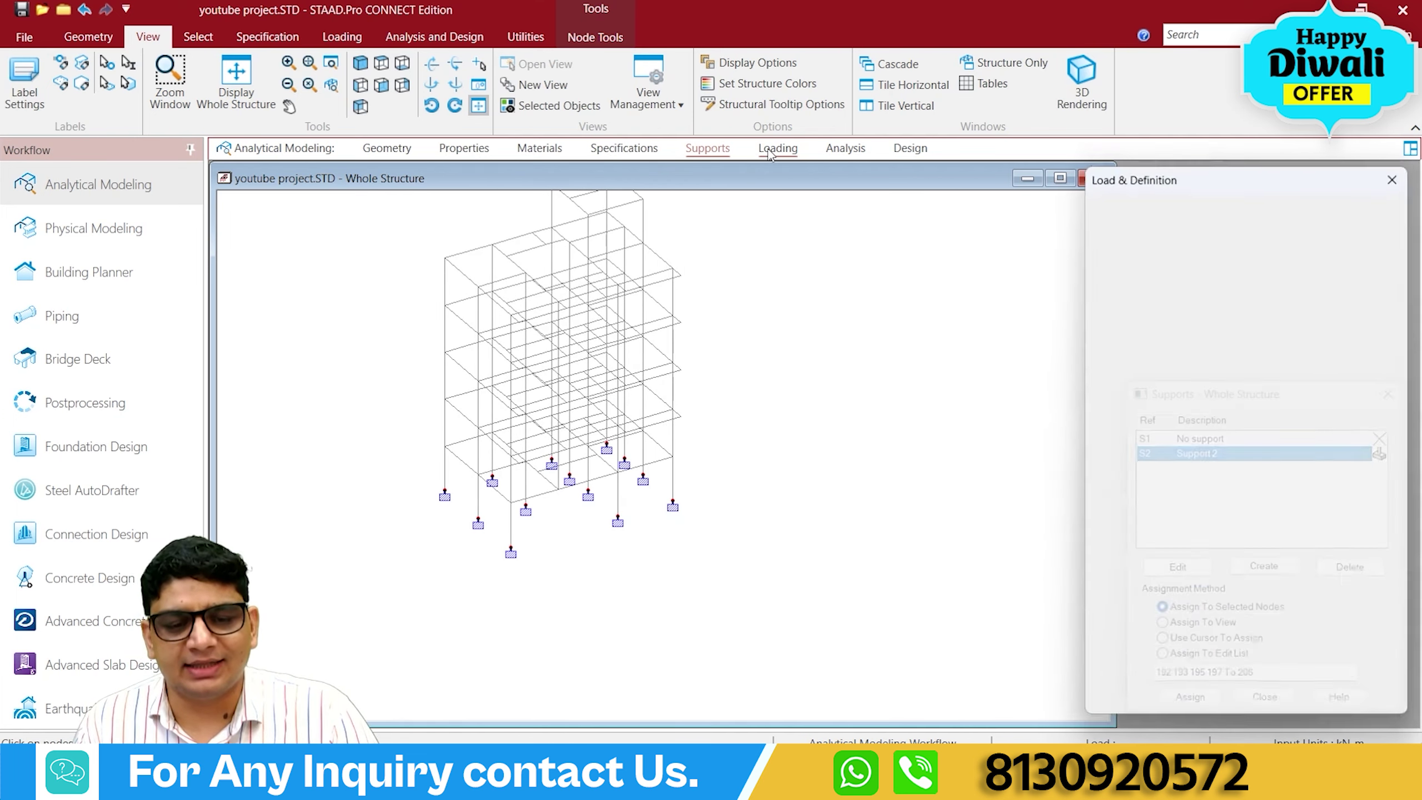
pyautogui.moveTo(907, 292); pyautogui.dragTo(809, 445, button='middle')
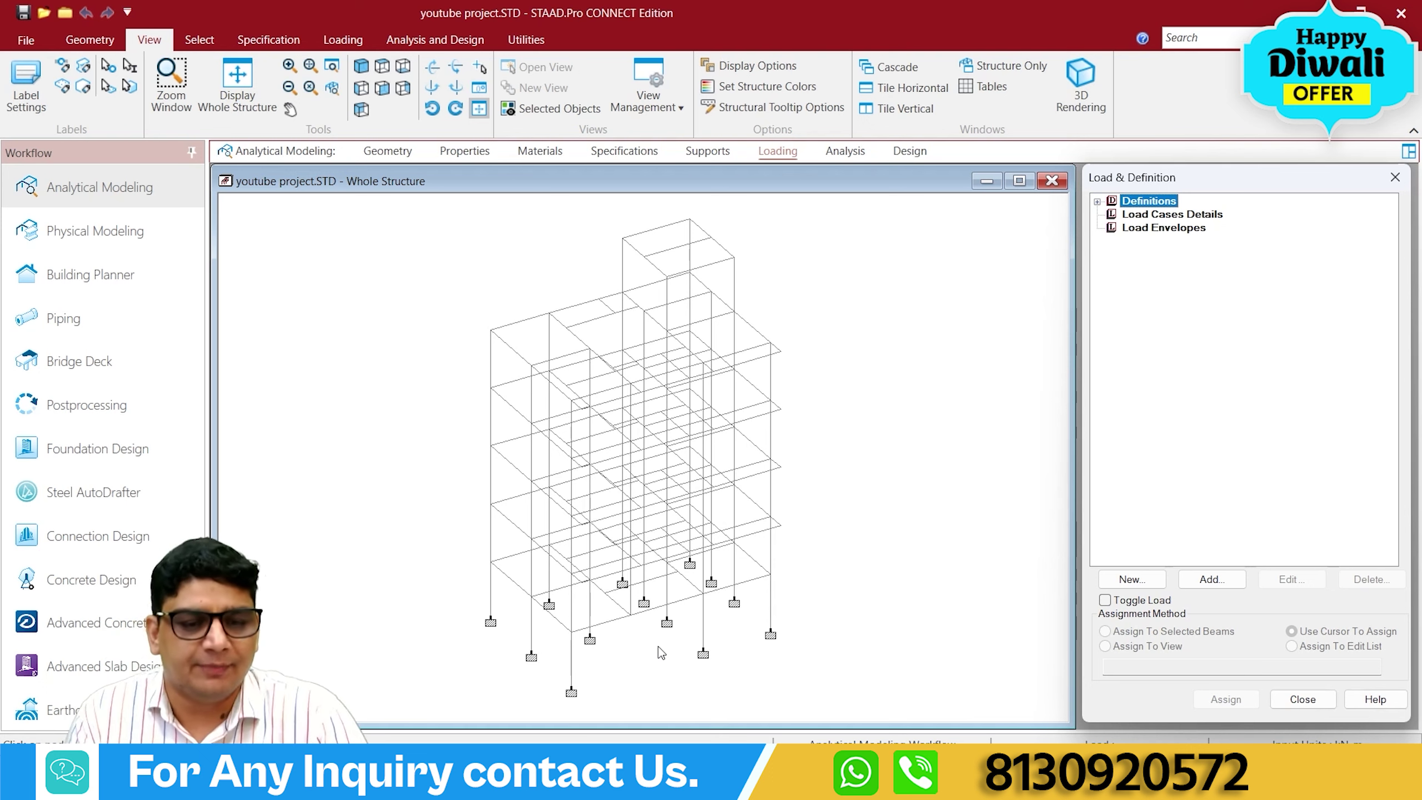
# Start a new seismic definition and set its code type to Indian: IS 1893-2016.
pyautogui.click(773, 158)
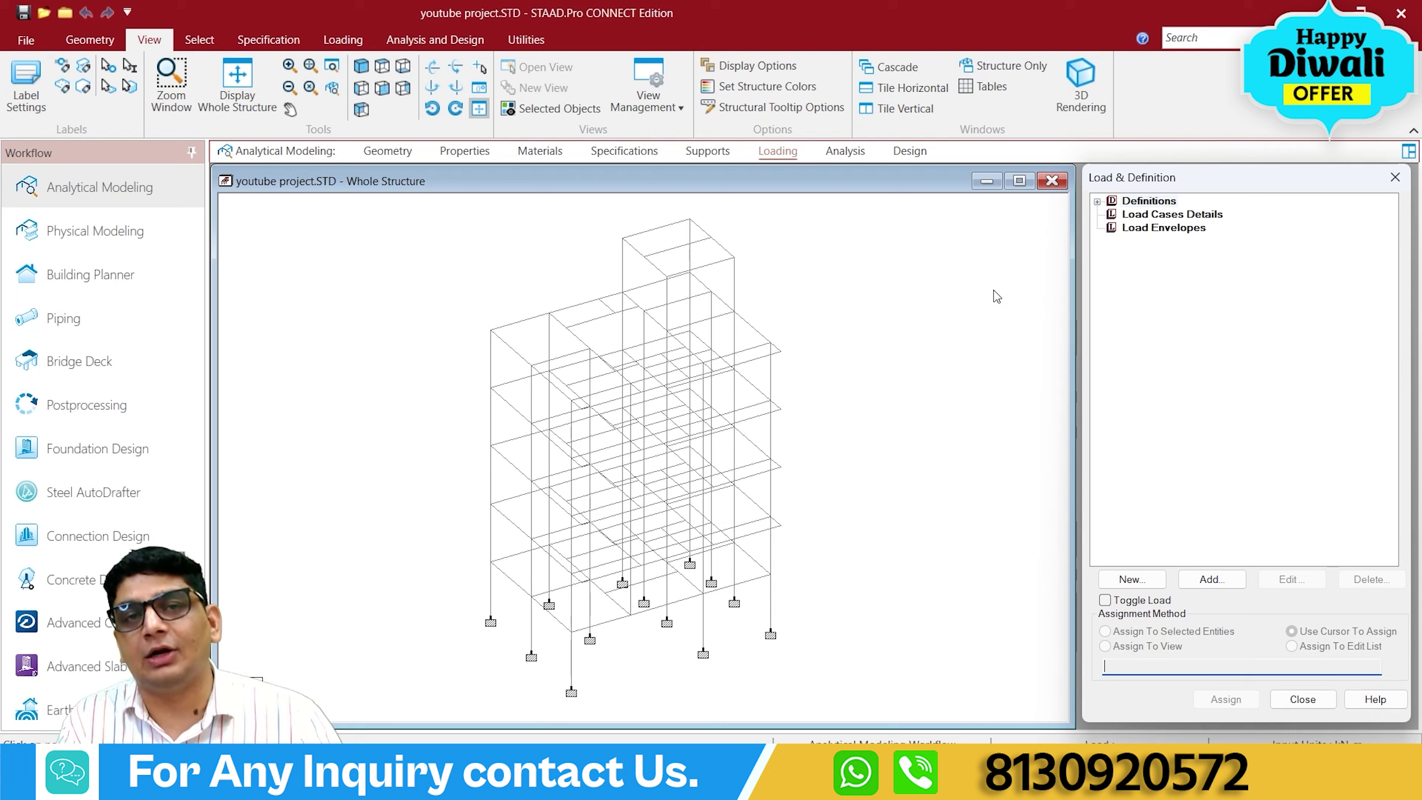
pyautogui.click(1096, 202)
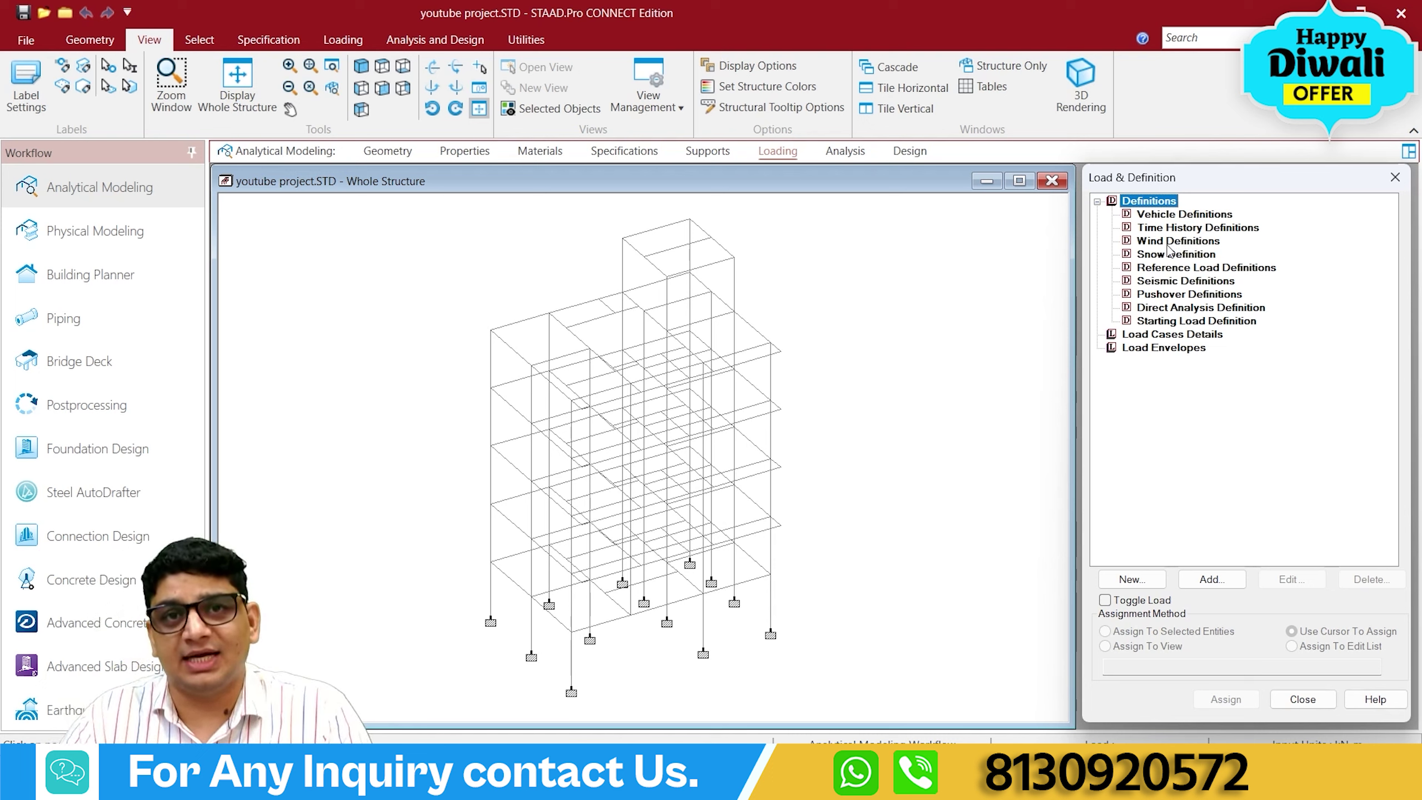
pyautogui.click(1183, 283)
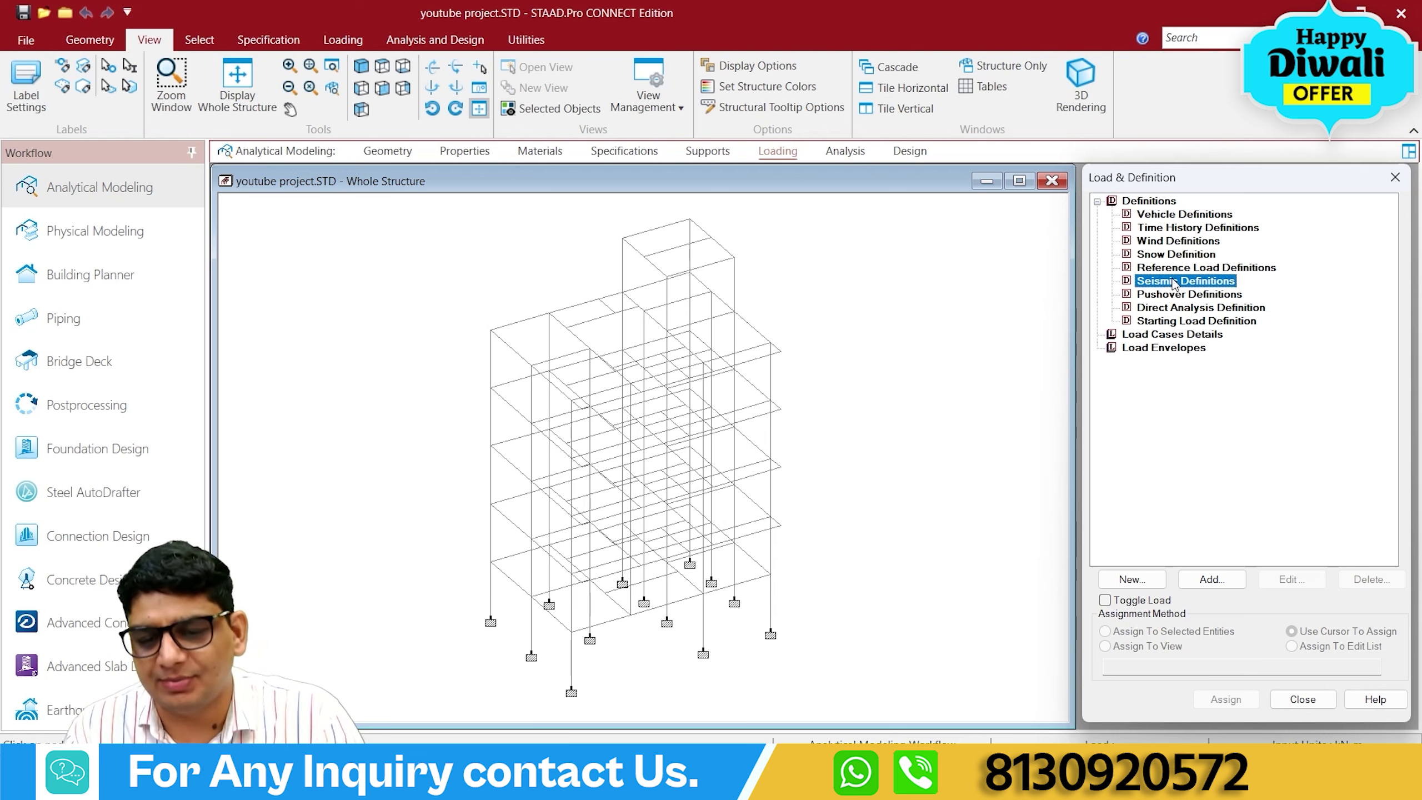
pyautogui.click(1219, 579)
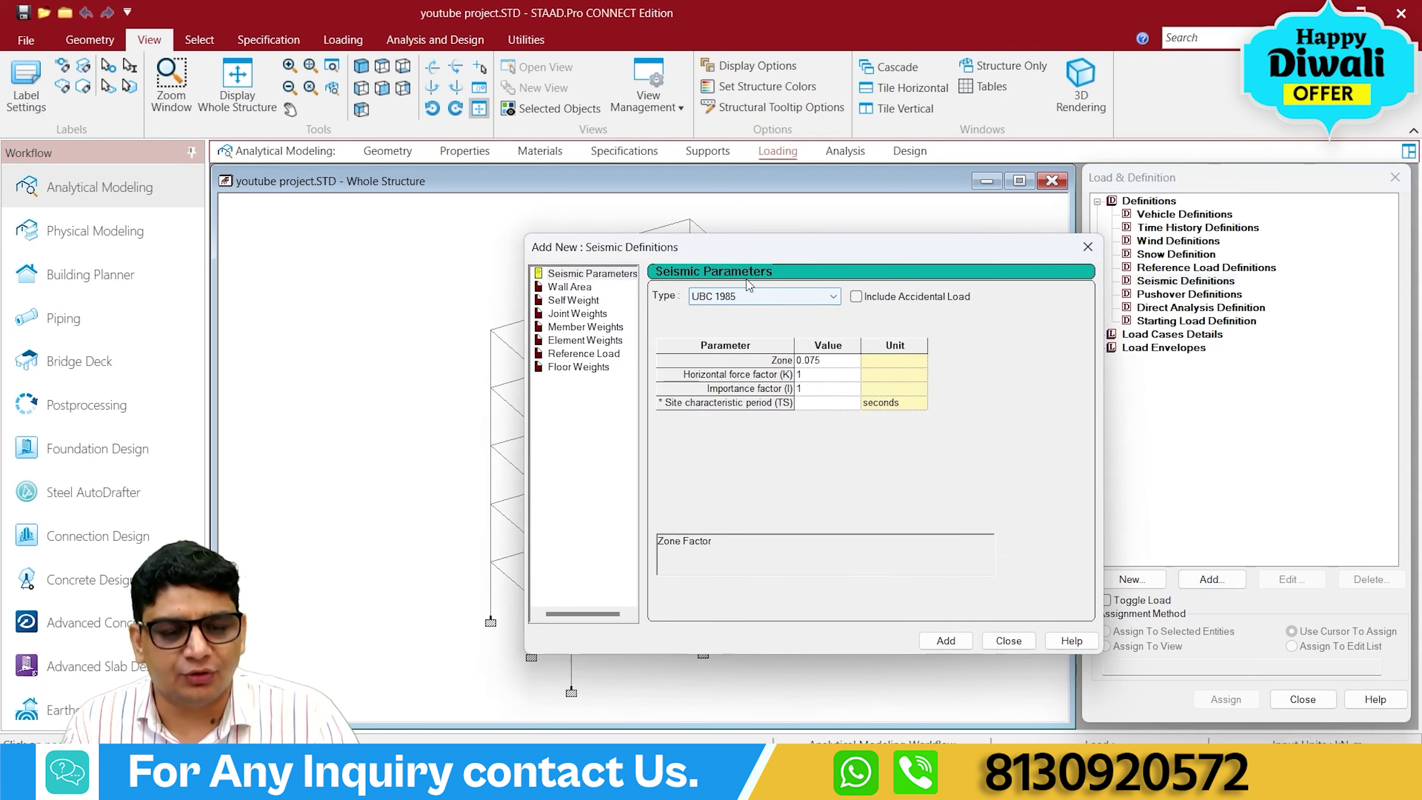
pyautogui.moveTo(798, 253); pyautogui.dragTo(783, 221)
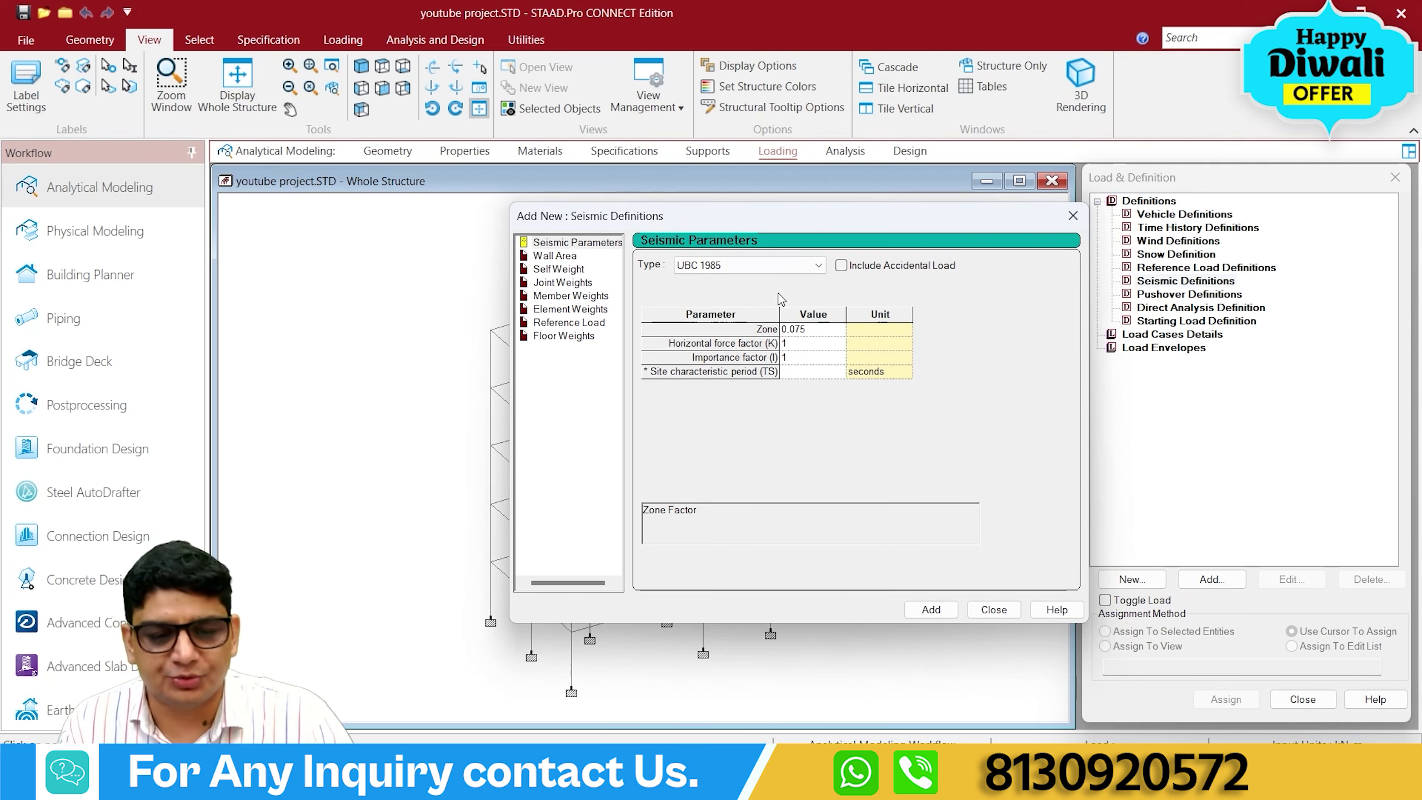
pyautogui.click(790, 264)
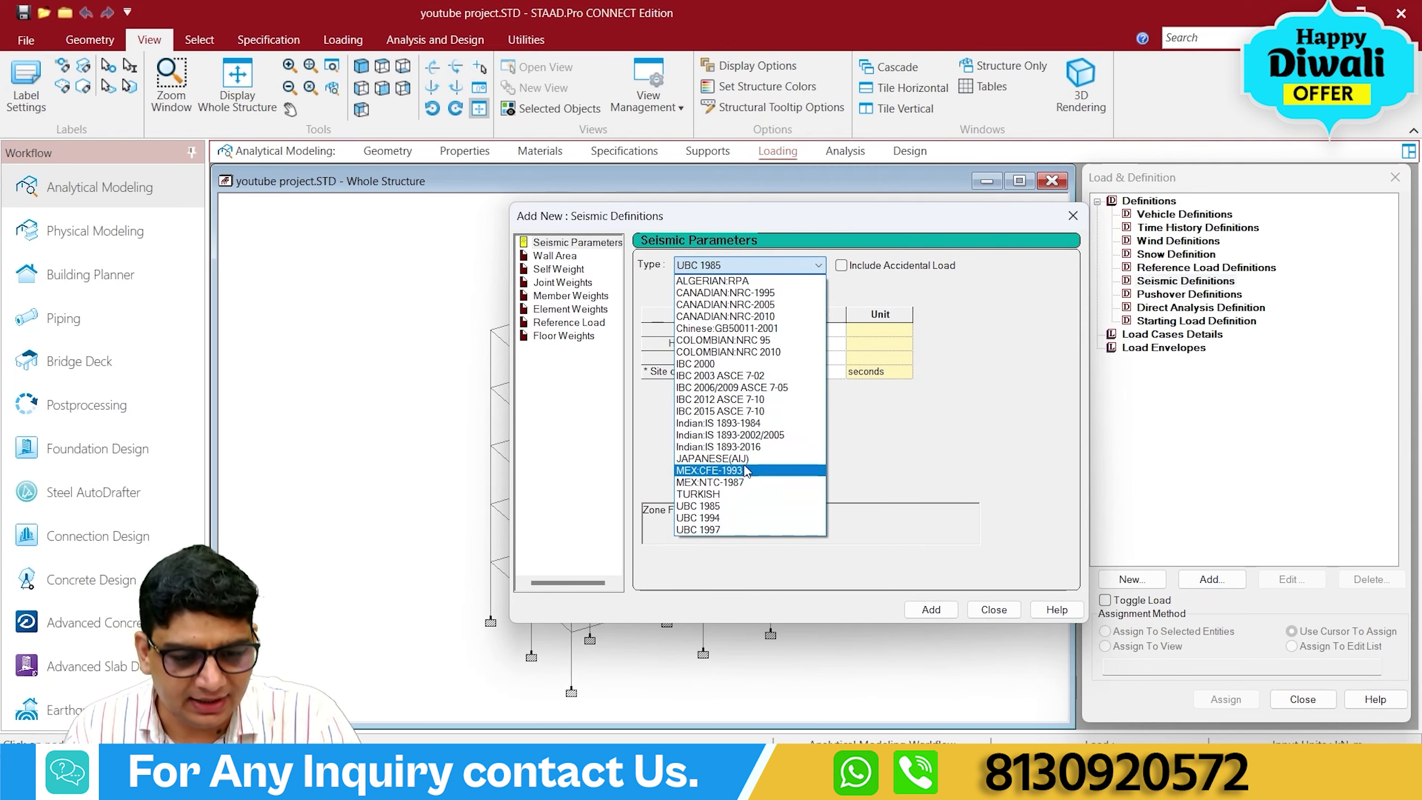
pyautogui.click(748, 447)
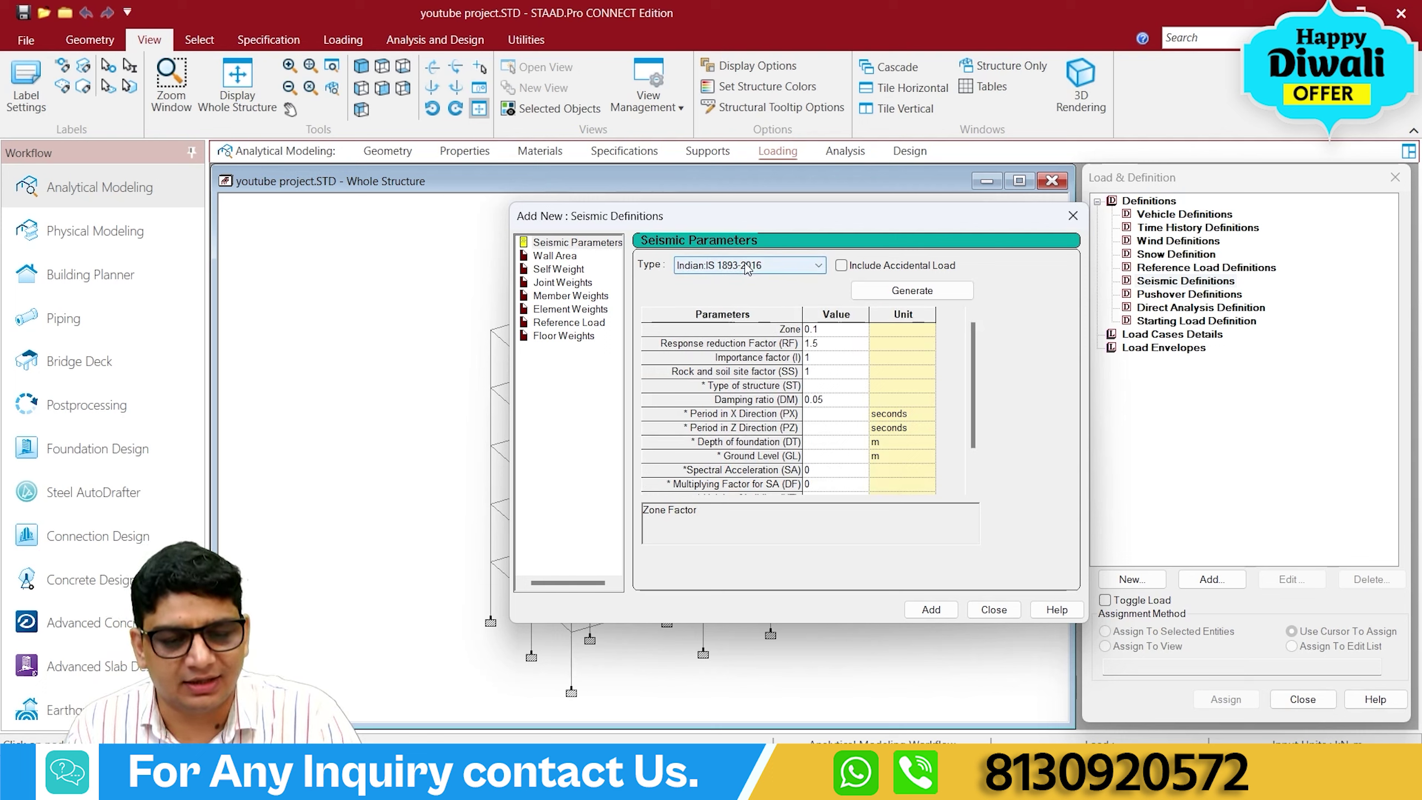
# Open the IS 1893 seismic parameter generator and choose Lucknow as the city for the zone factor.
pyautogui.click(911, 291)
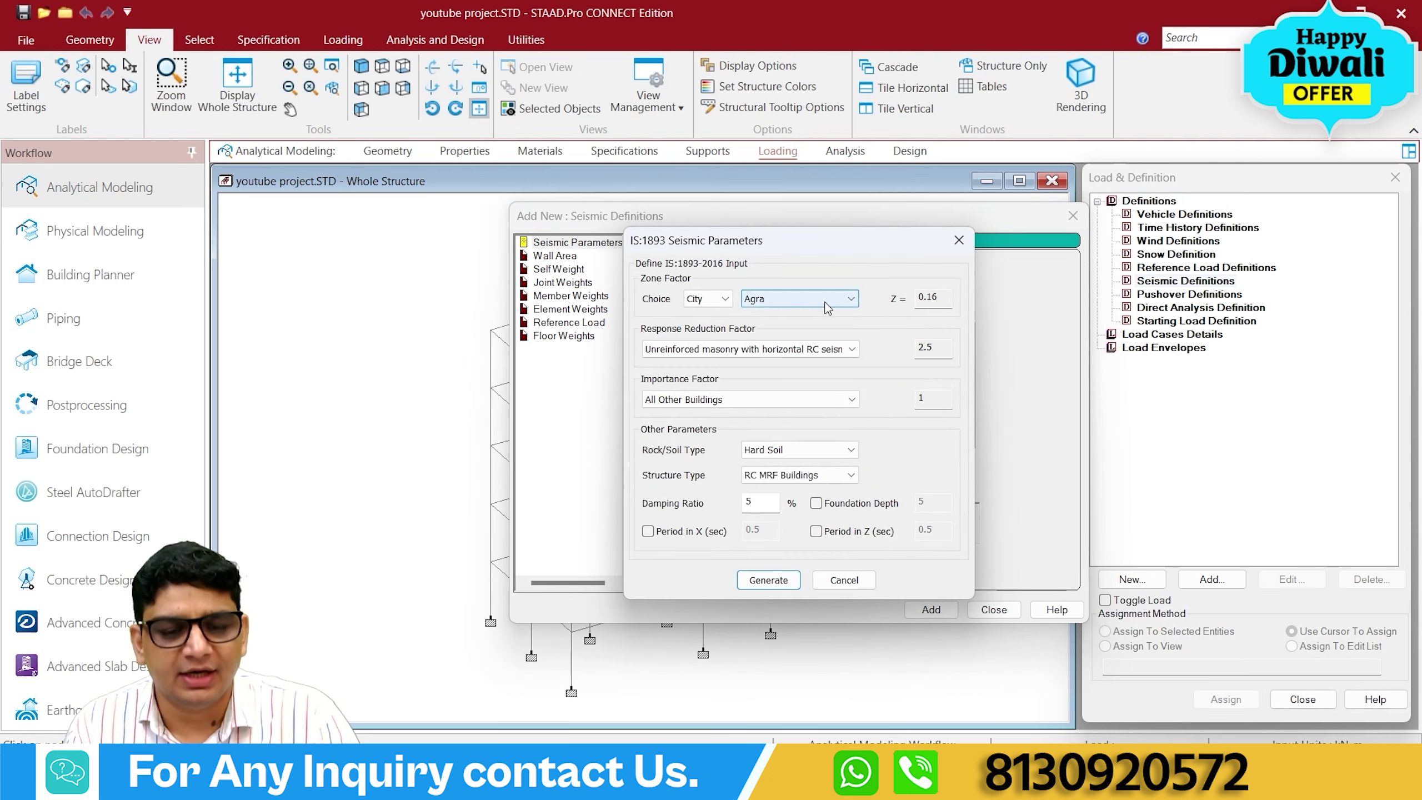
pyautogui.click(828, 298)
pyautogui.scroll(-9, 804, 543)
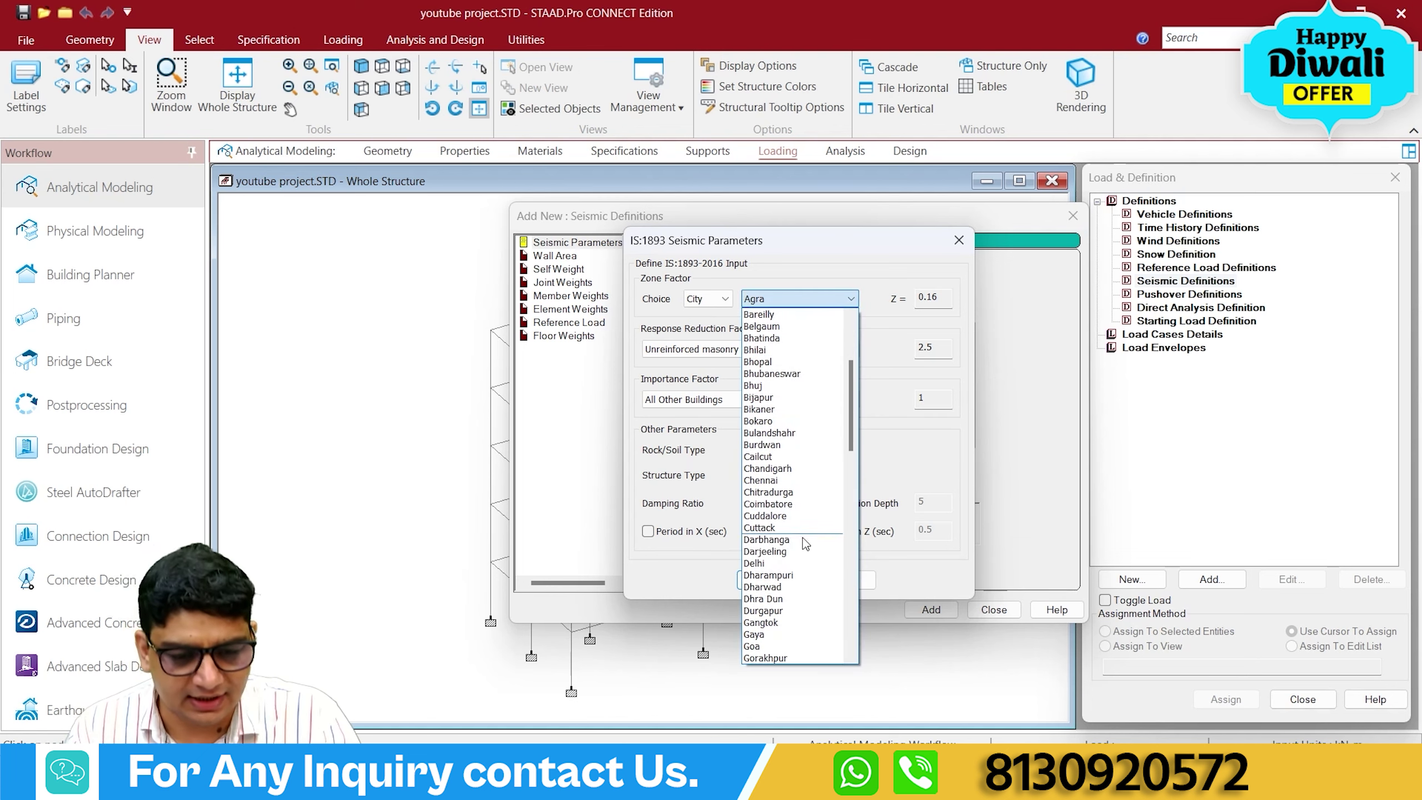
pyautogui.scroll(-3, 806, 554)
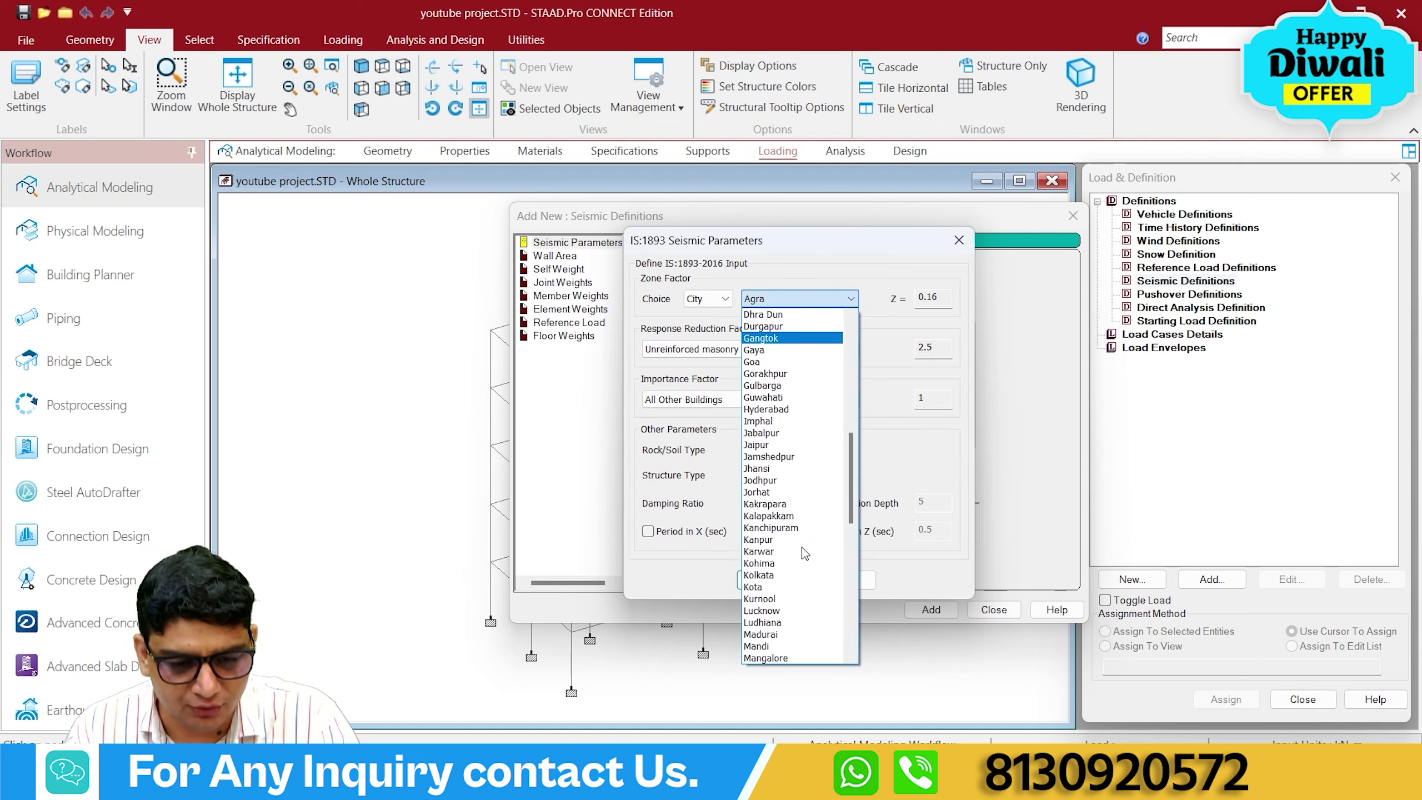
pyautogui.click(793, 611)
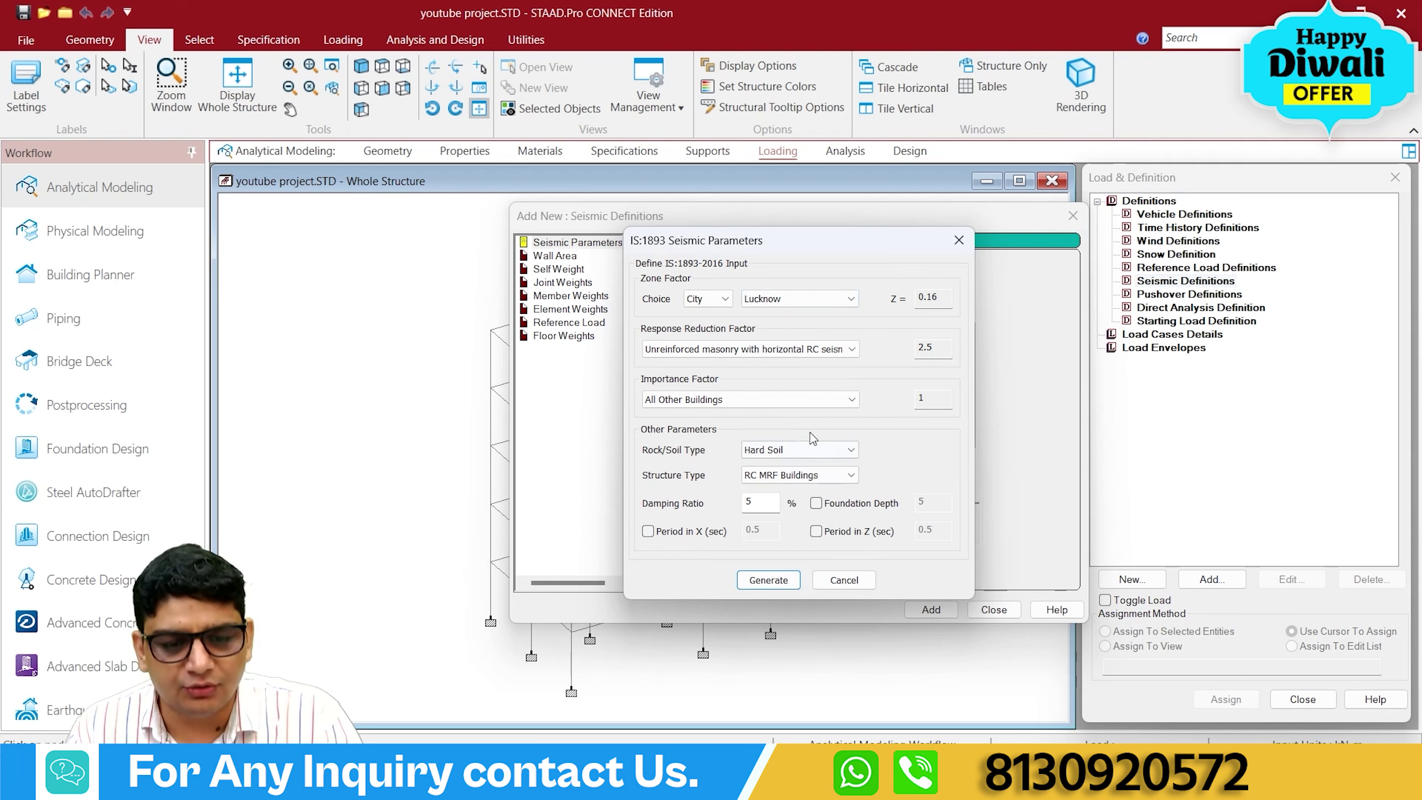
# Set the response reduction factor to RC buildings with Special Moment Resisting Frame and the importance factor to Residential or commercial Buildings.
pyautogui.click(819, 352)
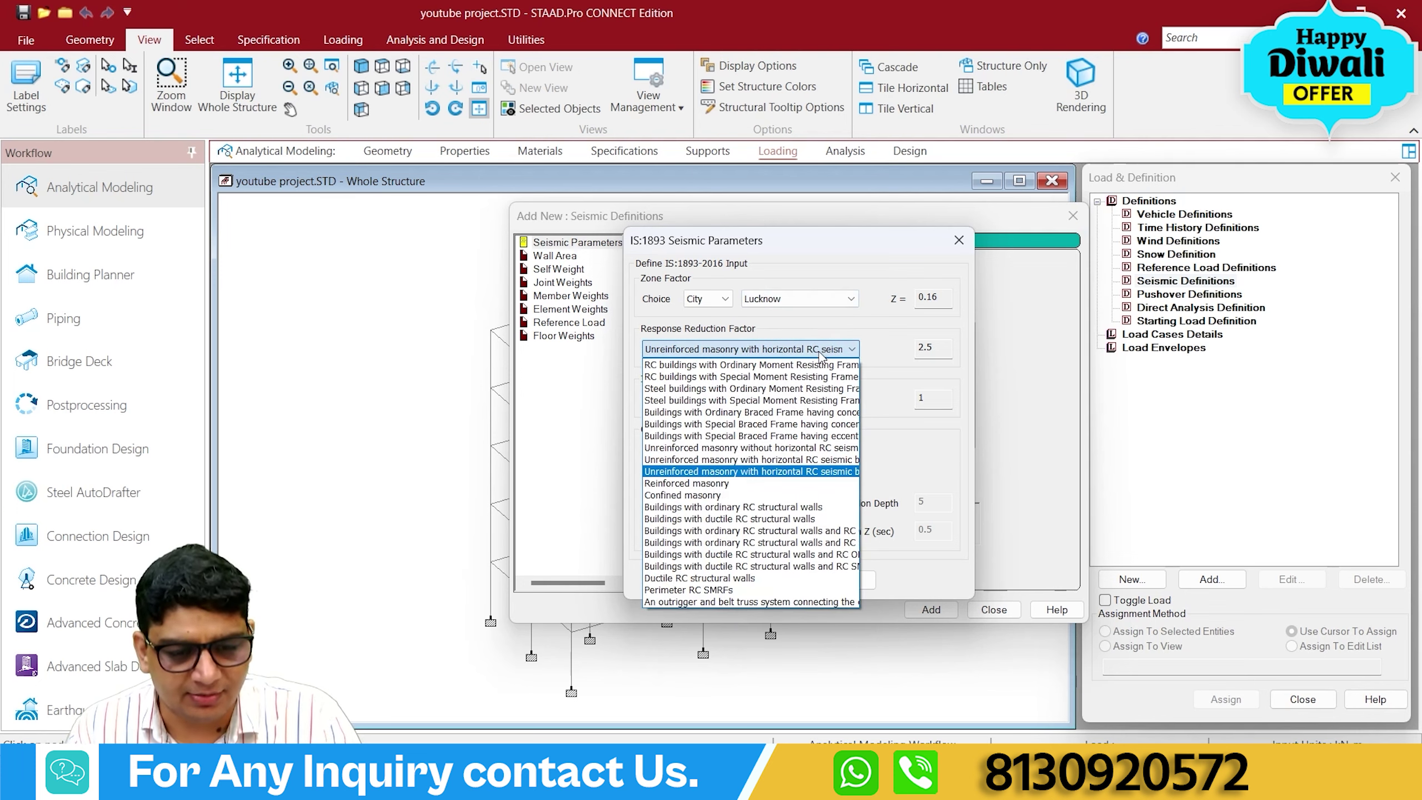
pyautogui.click(784, 376)
pyautogui.click(789, 399)
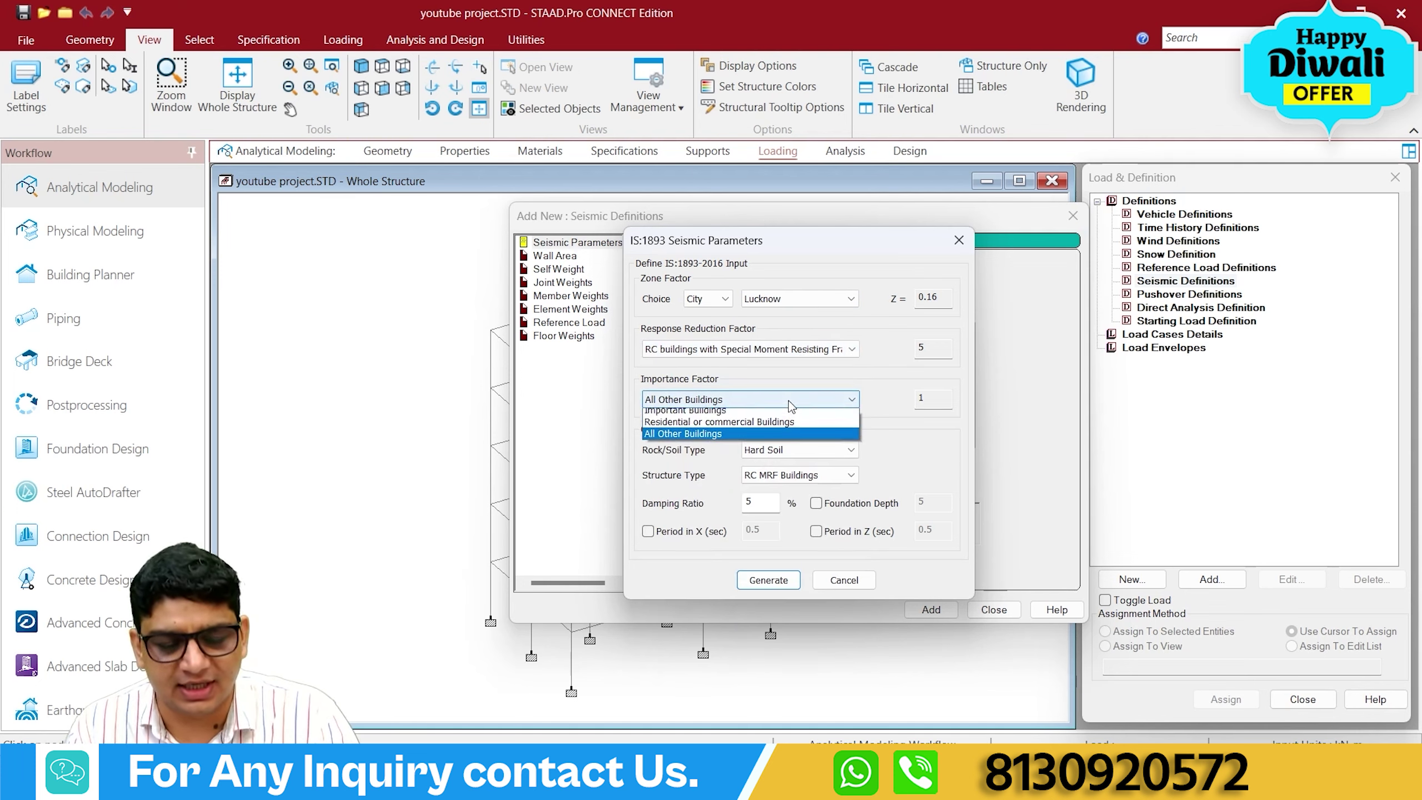
pyautogui.click(701, 436)
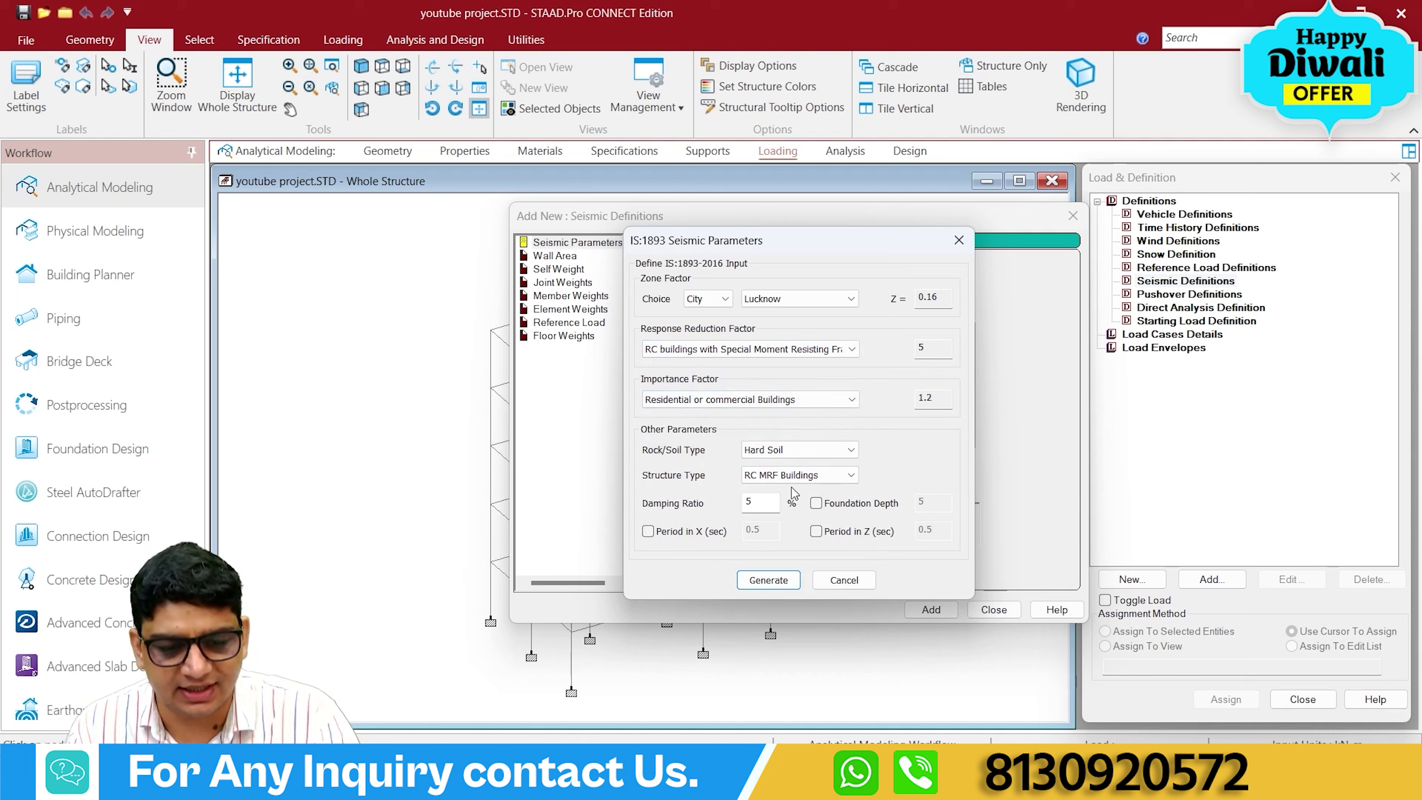
# Set Medium Soil with RC MRF Buildings as the structure type, and add the generated seismic parameters to the definition.
pyautogui.click(801, 449)
pyautogui.click(800, 471)
pyautogui.click(800, 476)
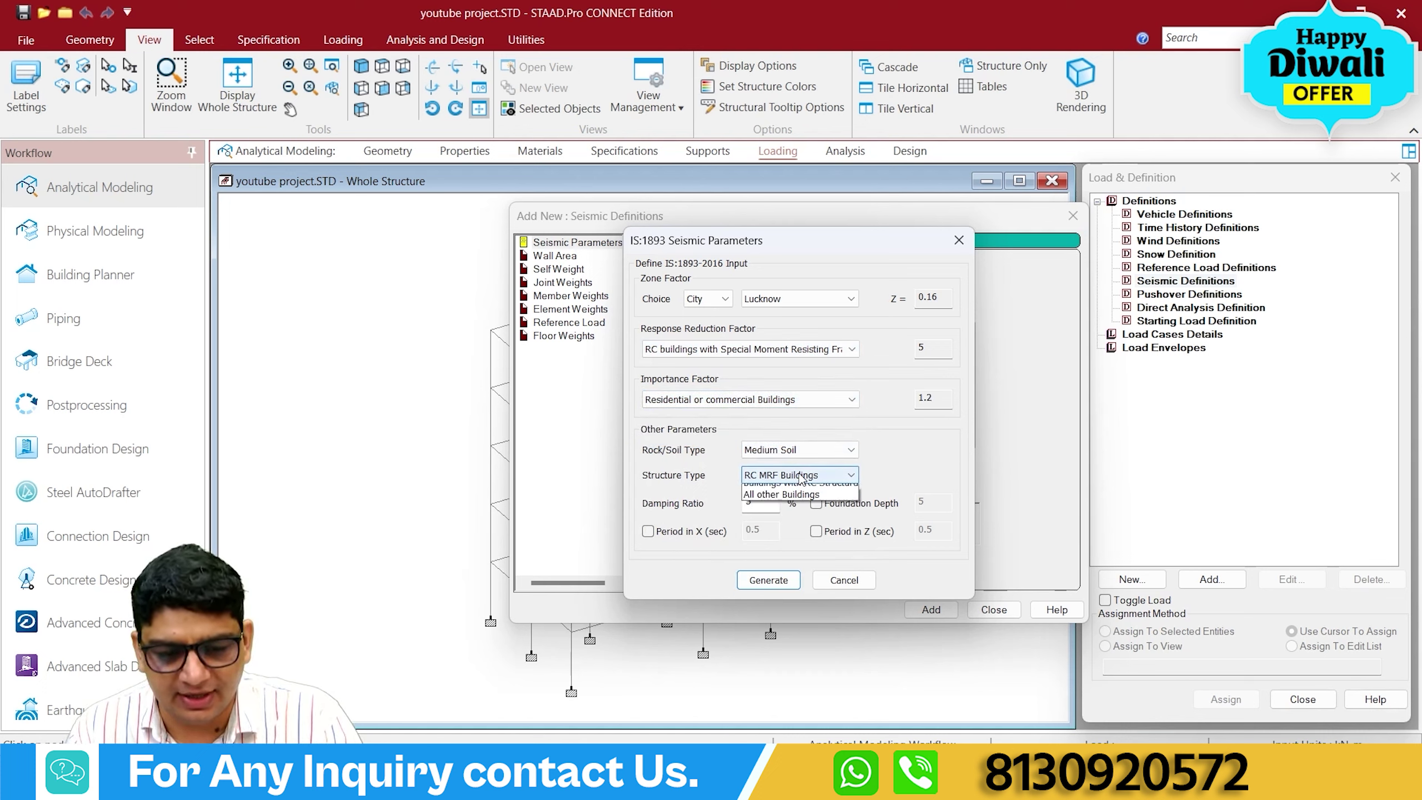
pyautogui.click(790, 477)
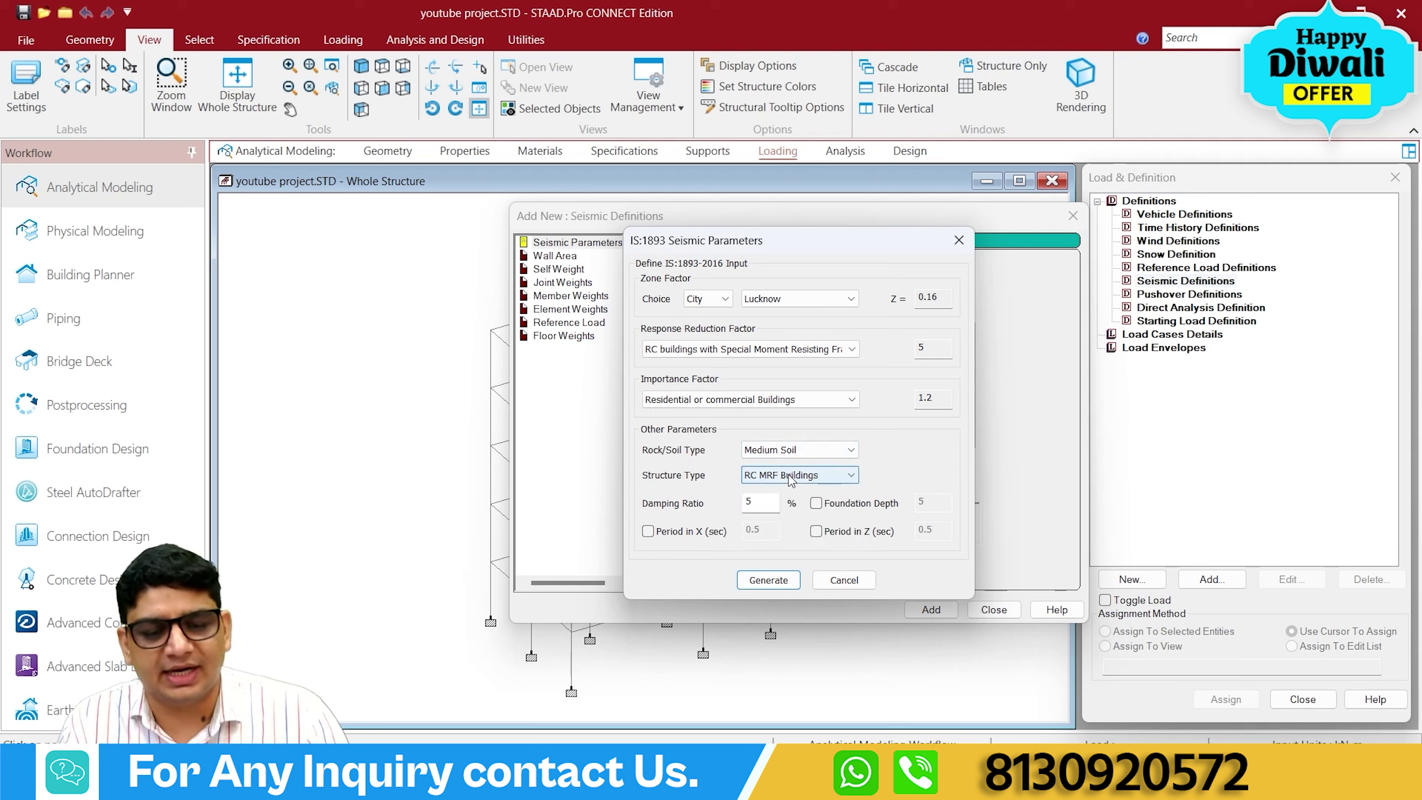
pyautogui.click(768, 579)
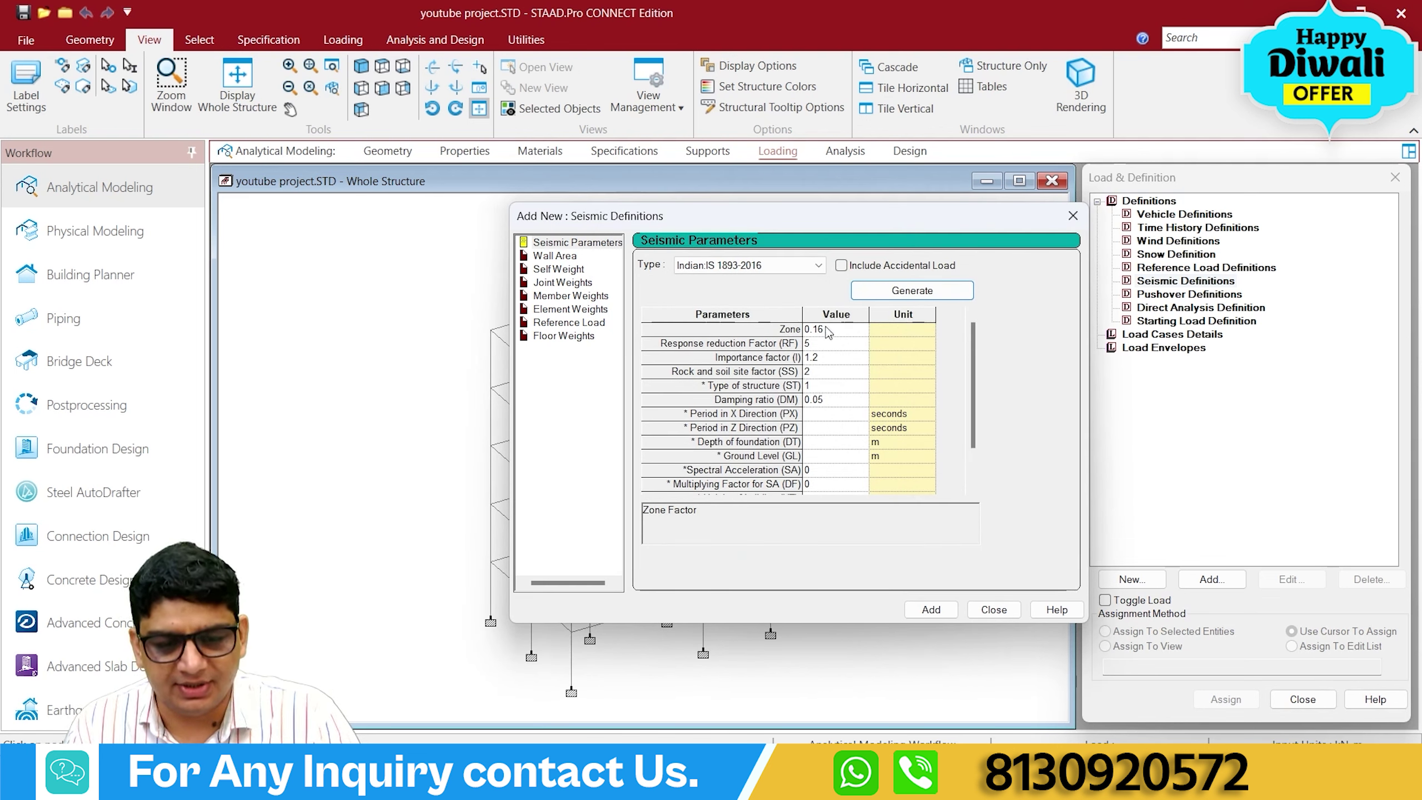
pyautogui.click(930, 609)
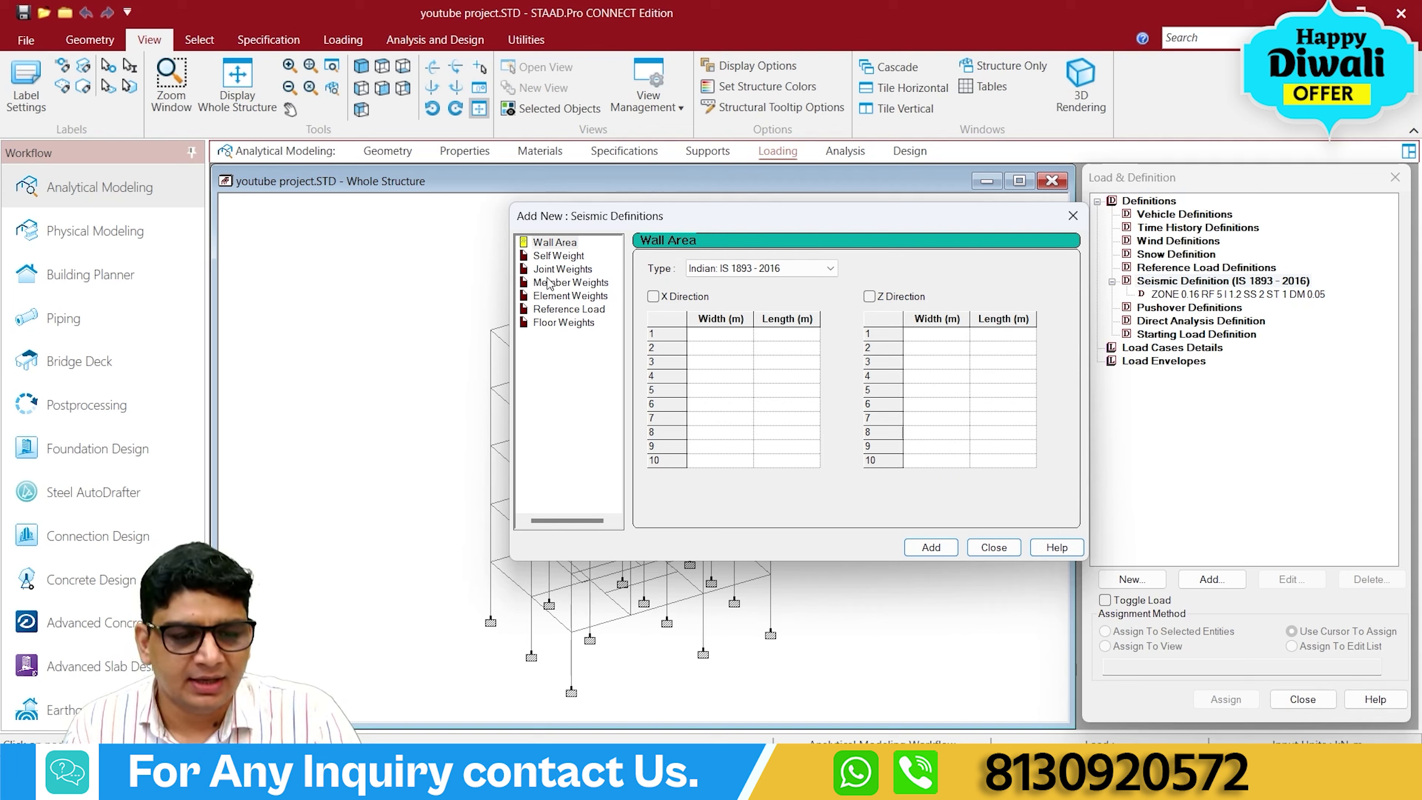
# Add a self weight with factor 1 to the IS 1893-2016 seismic definition.
pyautogui.click(558, 257)
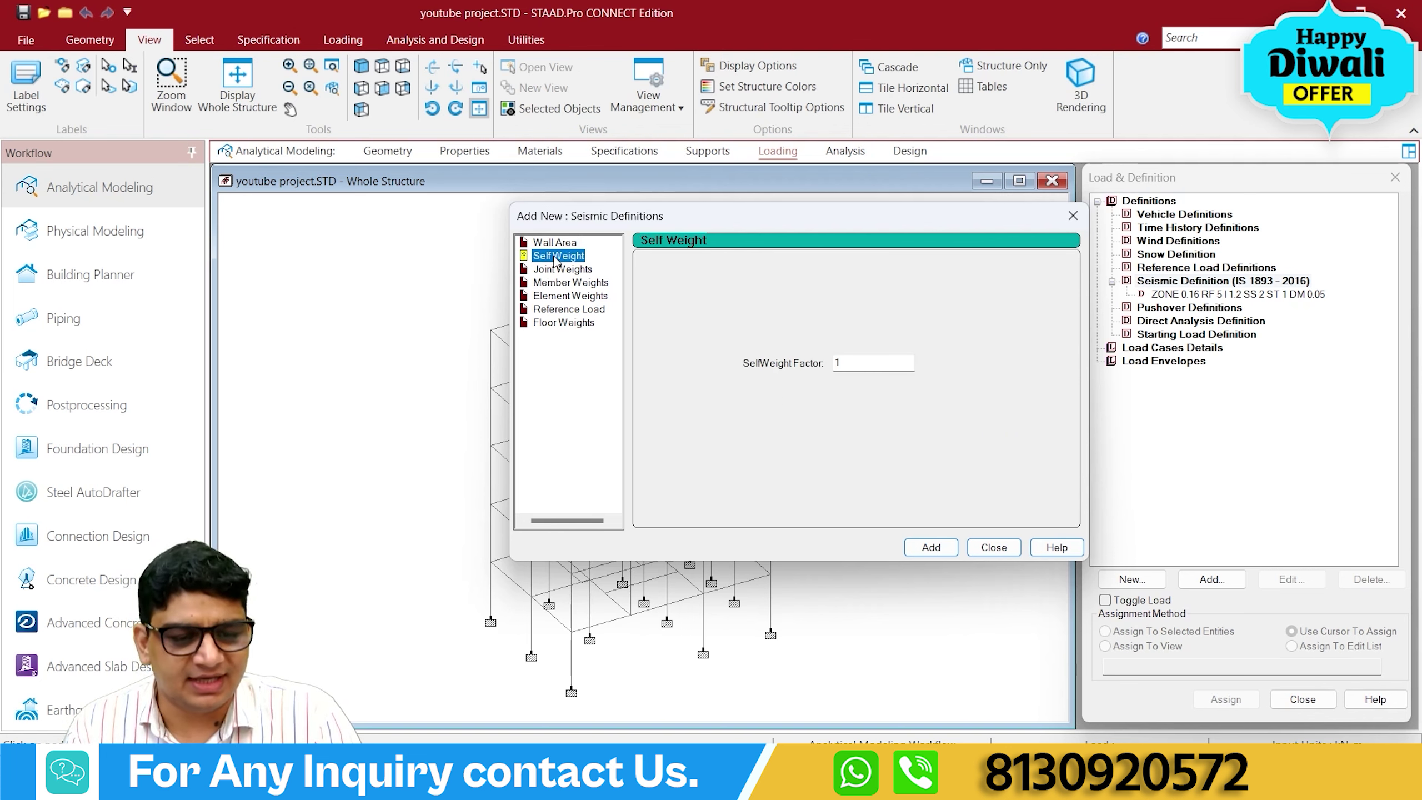
pyautogui.click(932, 547)
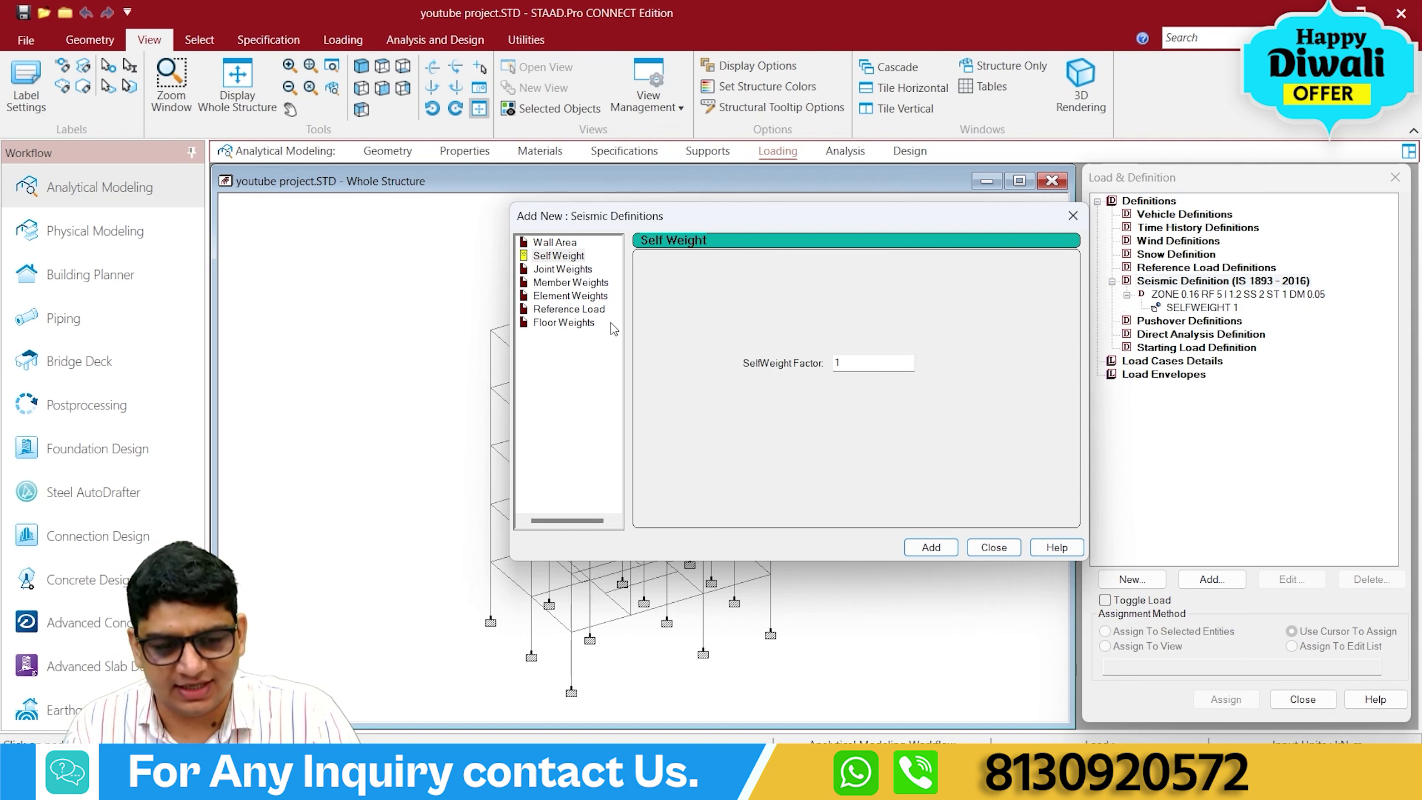
# Open the member weights entry, switch to PowerPoint, and handwrite the wall load calculation on the blank slide in presentation mode, beginning with 450 mm.
pyautogui.click(570, 282)
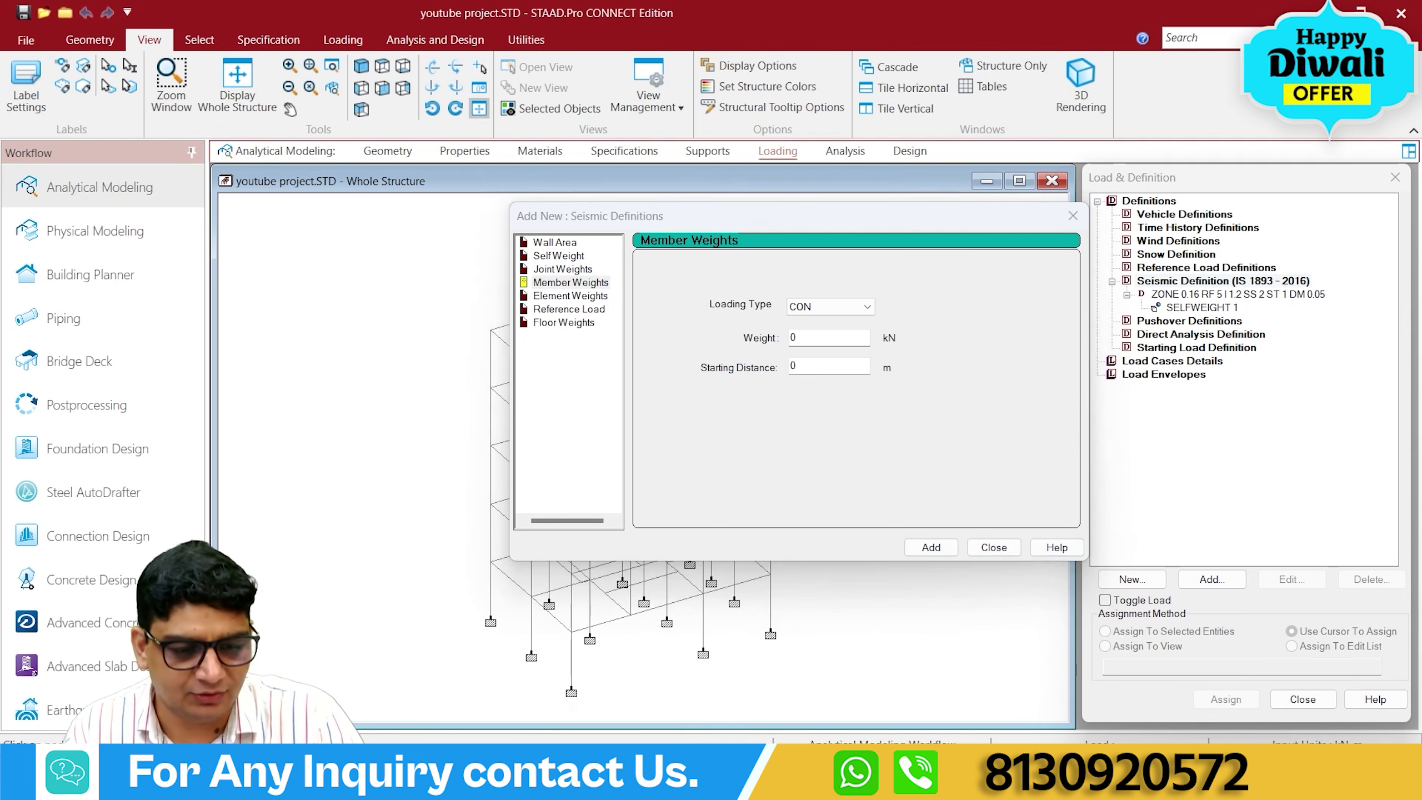
pyautogui.click(605, 644)
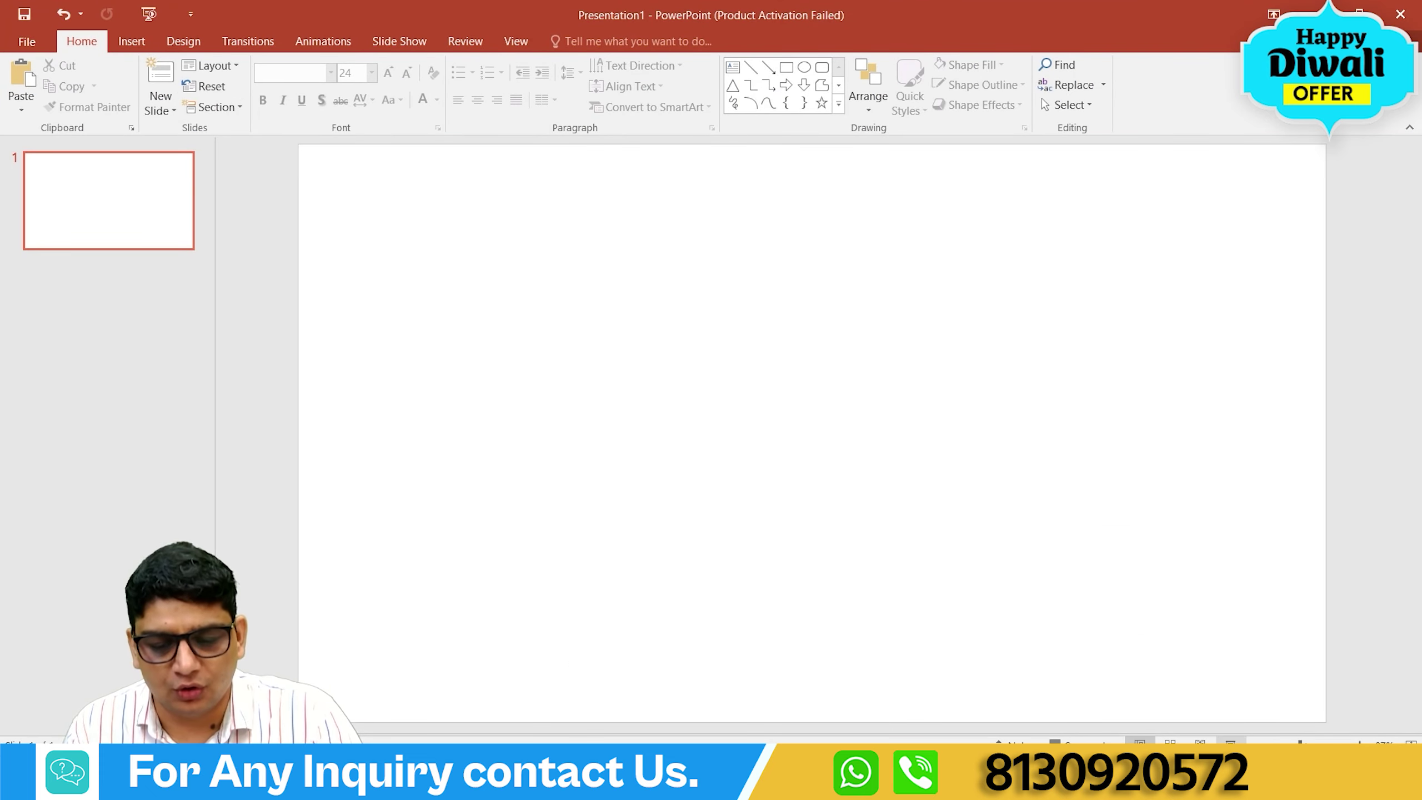
pyautogui.press('F5')
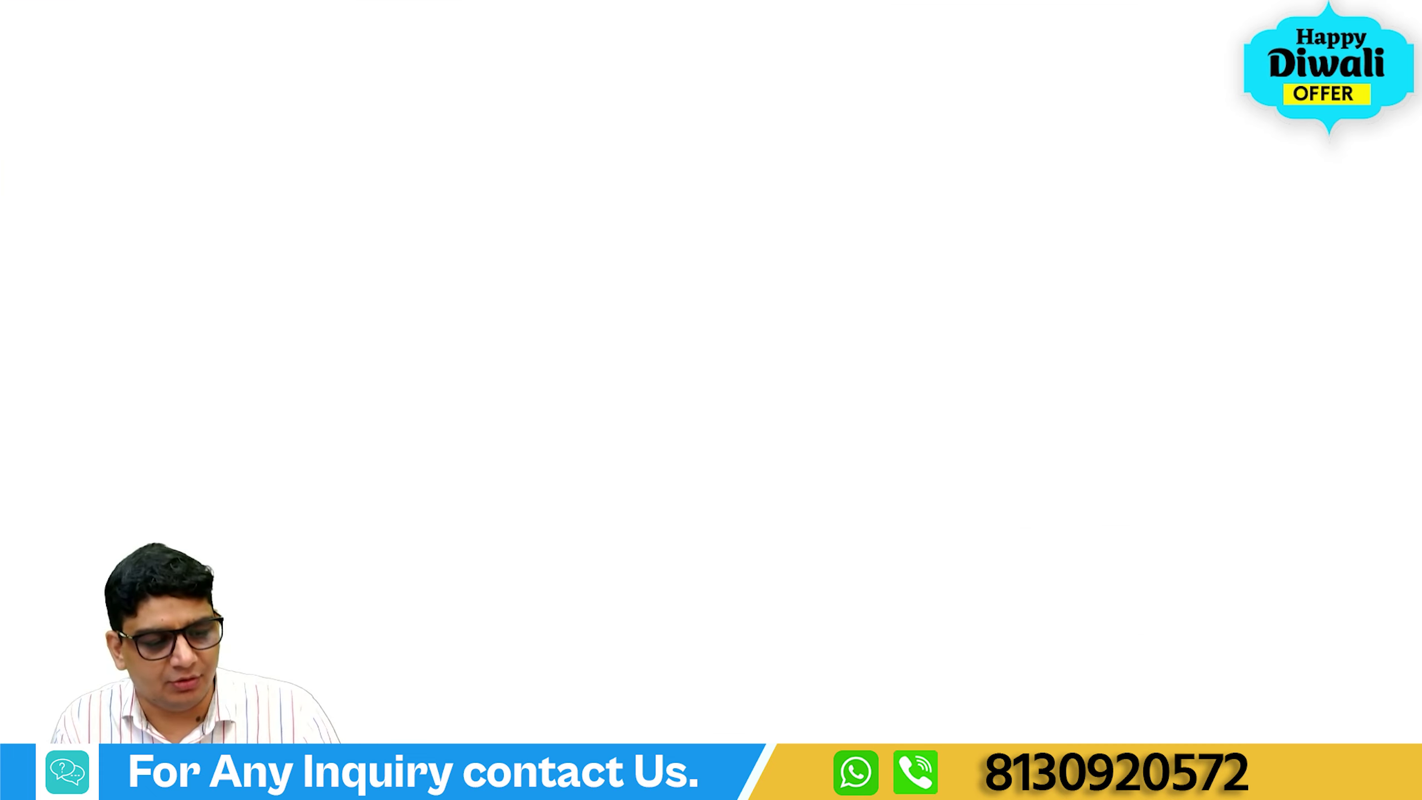
pyautogui.click(61, 779)
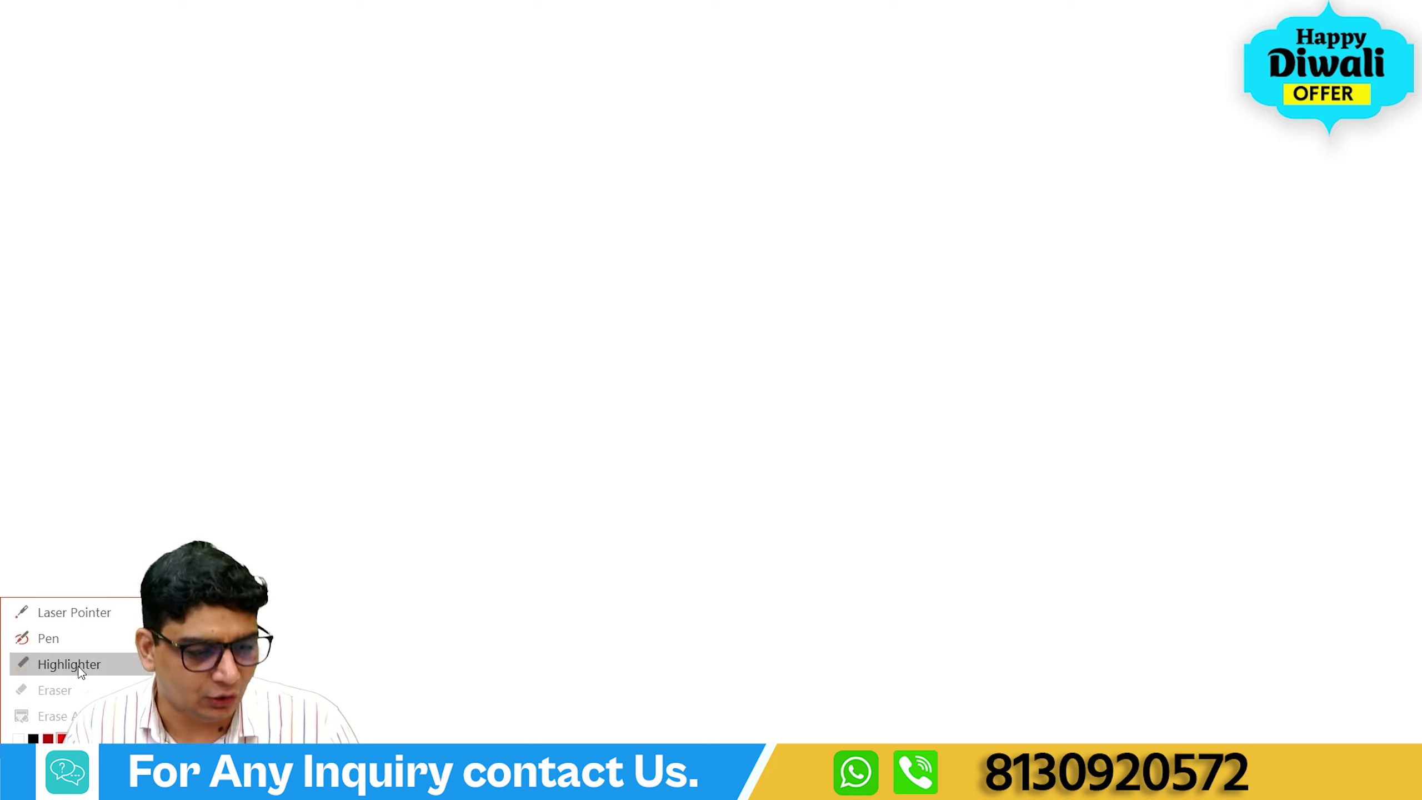
pyautogui.click(78, 648)
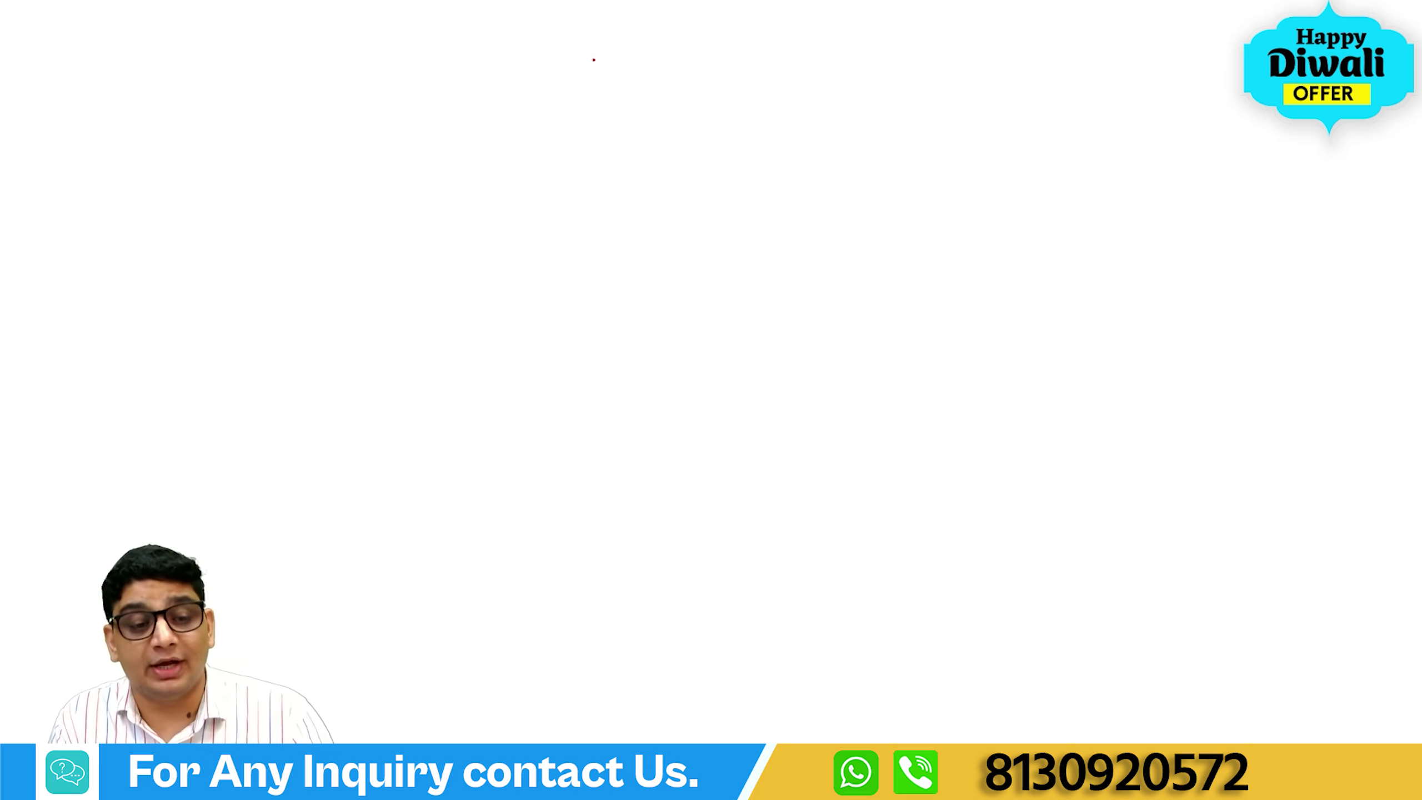
pyautogui.moveTo(483, 76); pyautogui.dragTo(492, 114)
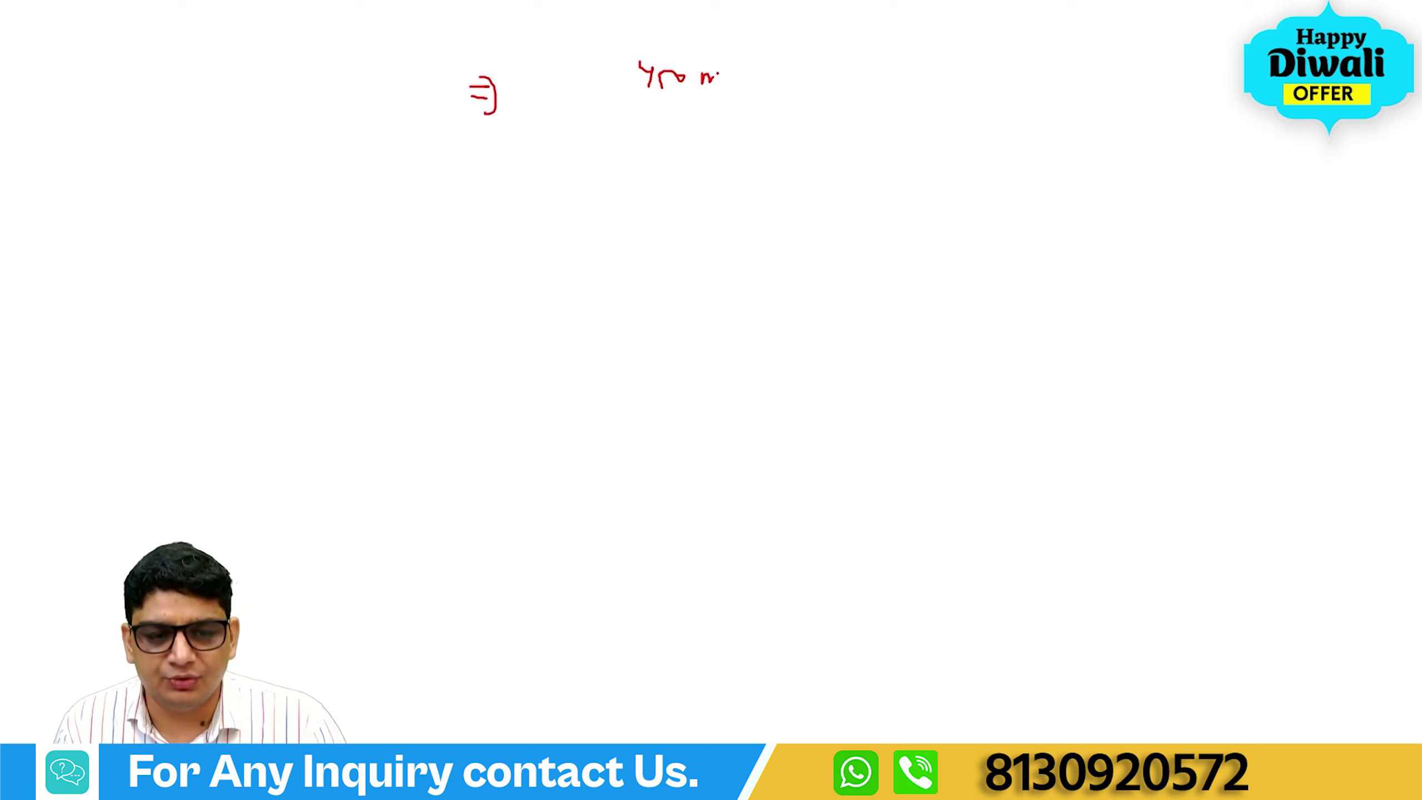
pyautogui.moveTo(733, 81); pyautogui.dragTo(752, 98)
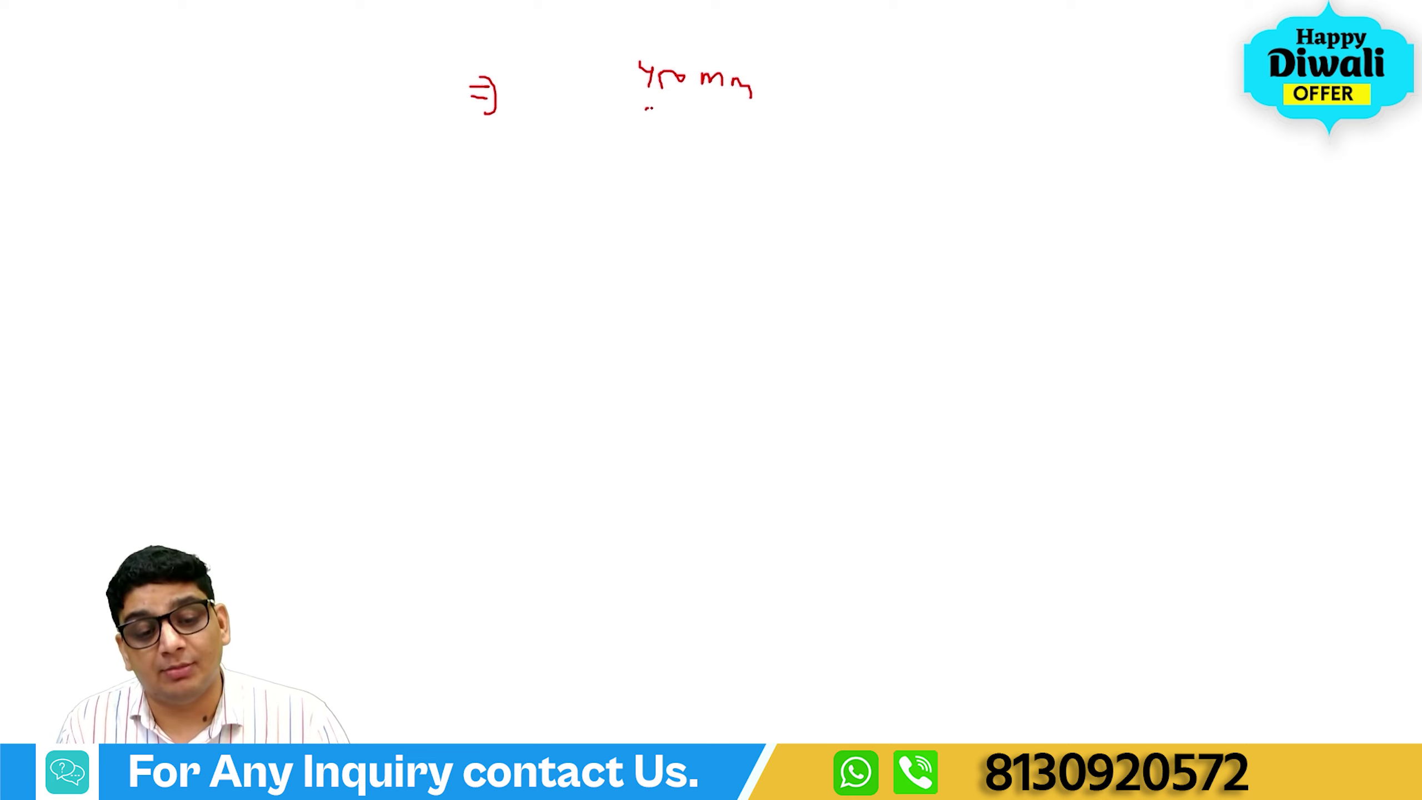
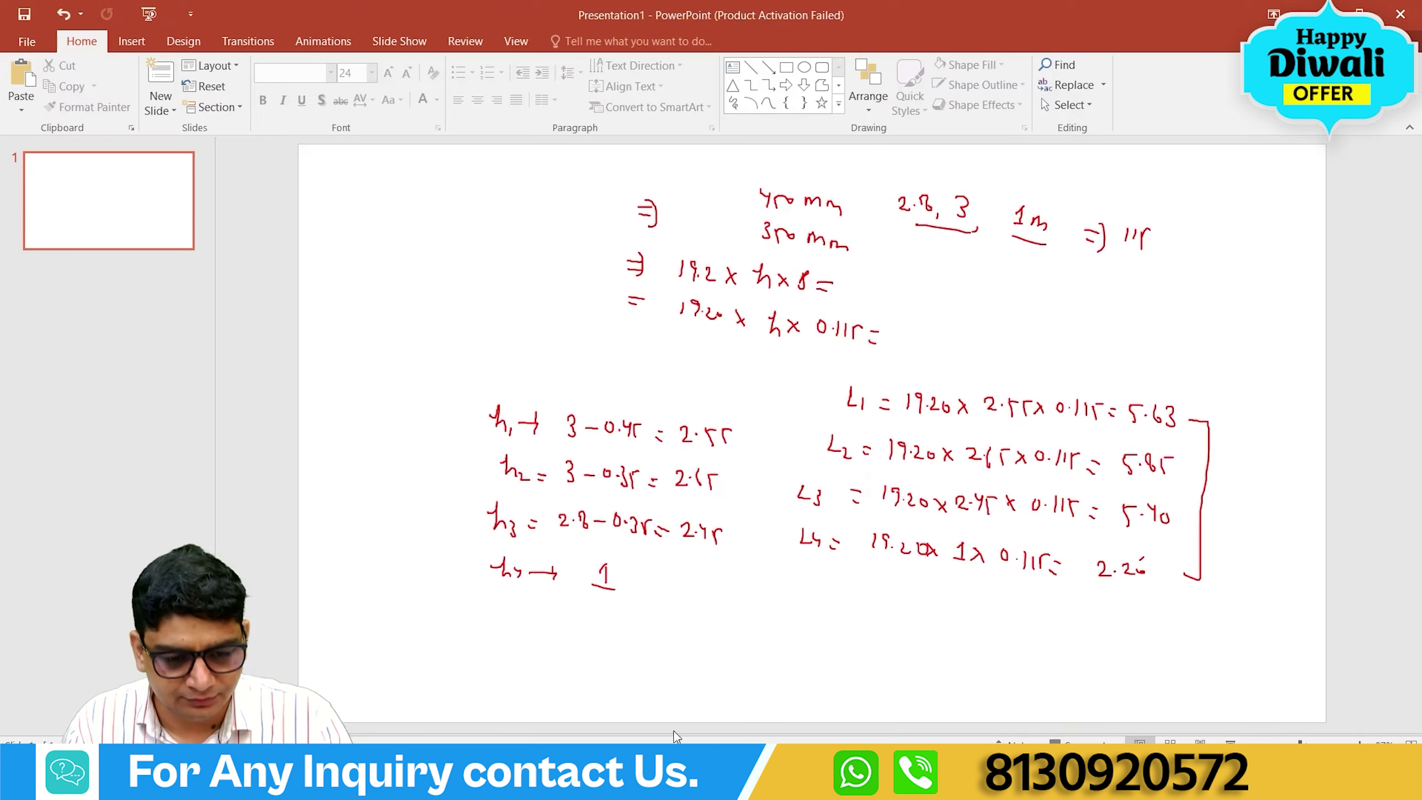
# Switch back to STAAD.Pro and add a uniform (UNI) member weight of 5.63 kN/m to the seismic definition.
pyautogui.hotkey('alt', 'Tab')
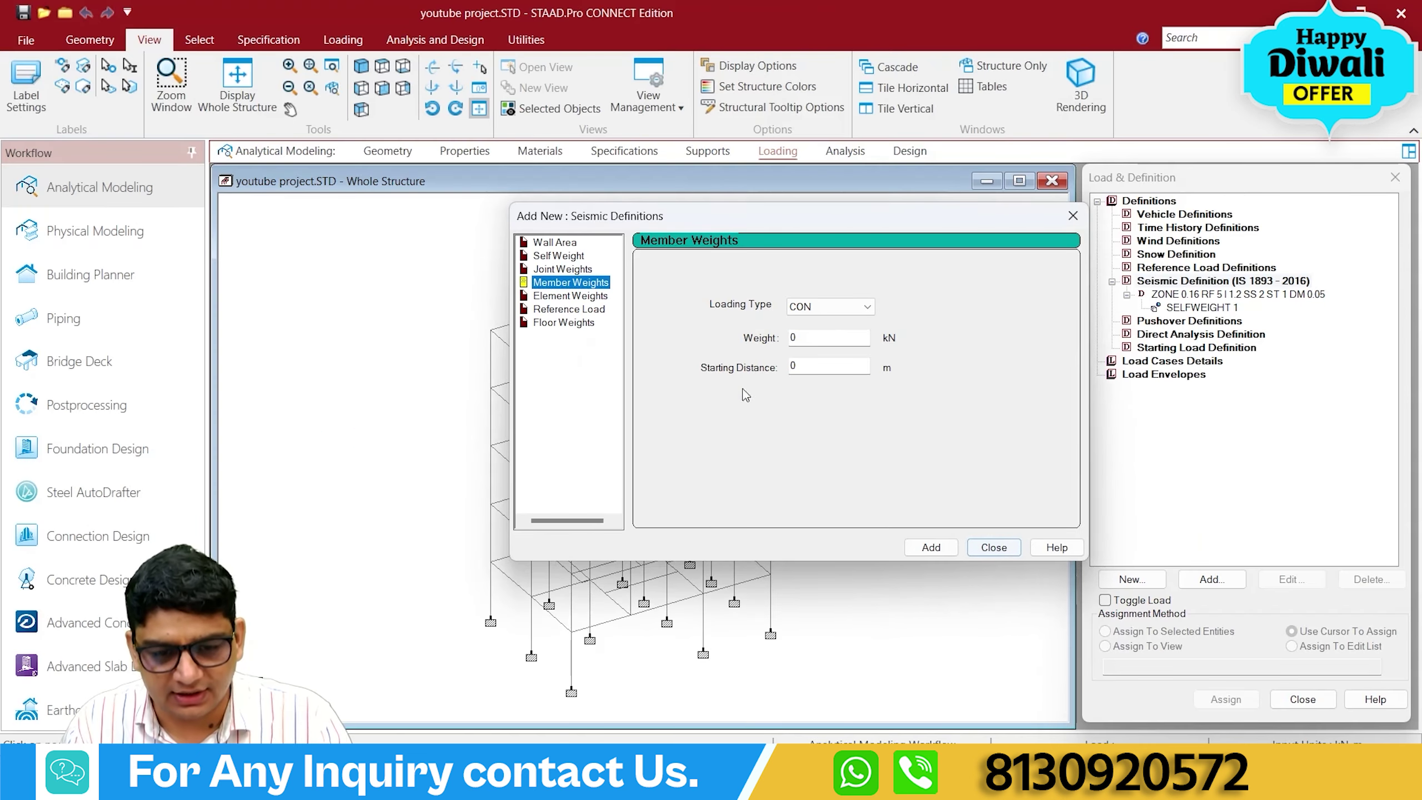
pyautogui.click(828, 305)
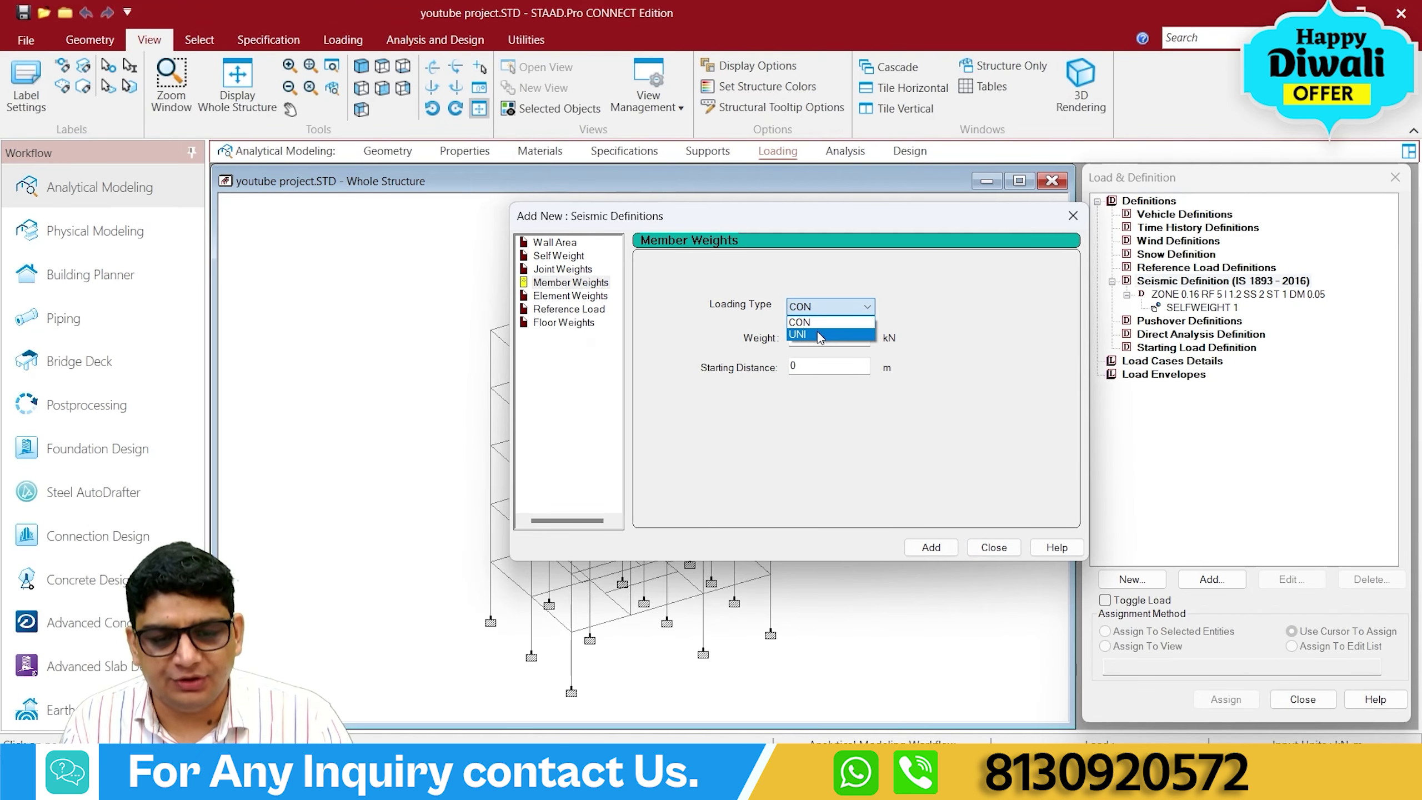
pyautogui.click(819, 330)
pyautogui.moveTo(871, 227); pyautogui.dragTo(805, 211)
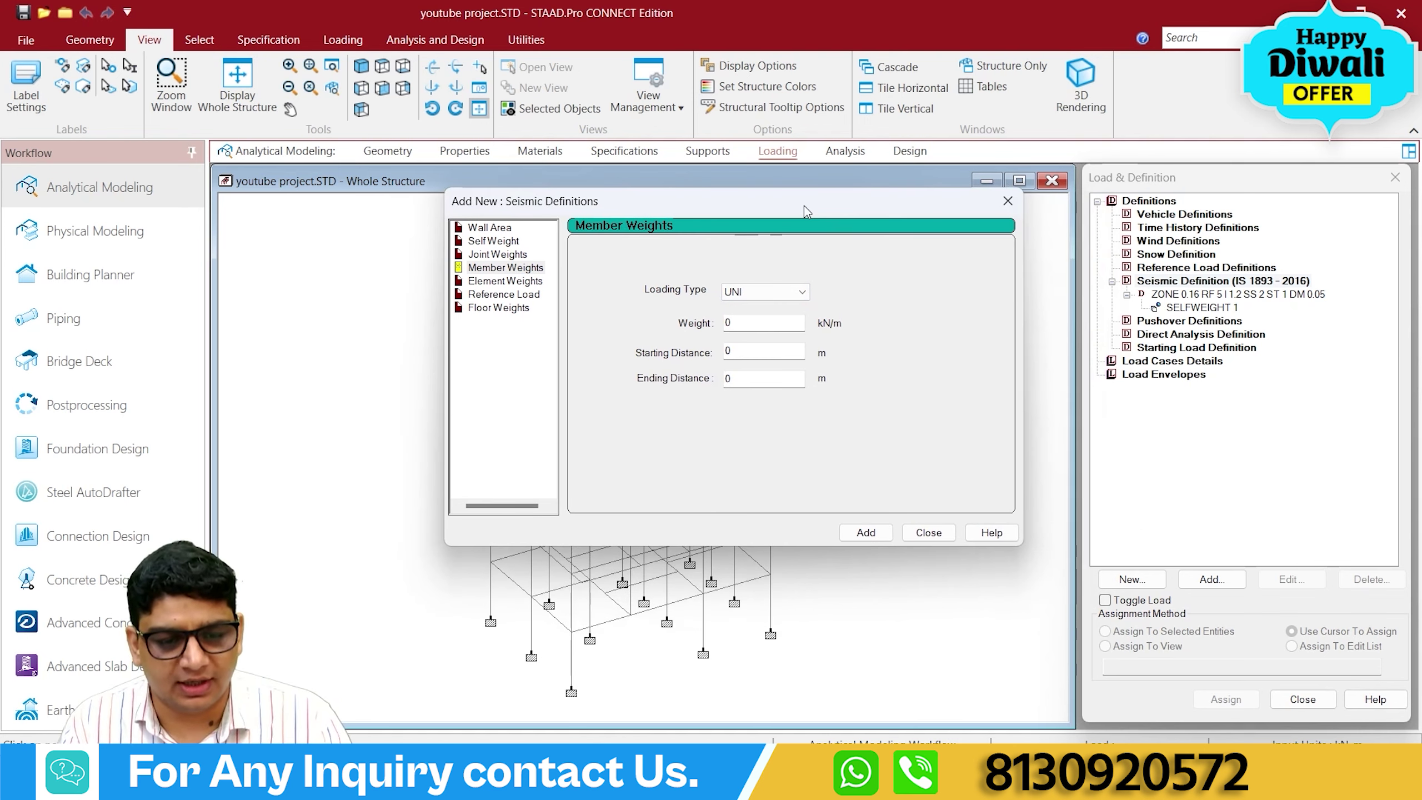
pyautogui.doubleClick(755, 324)
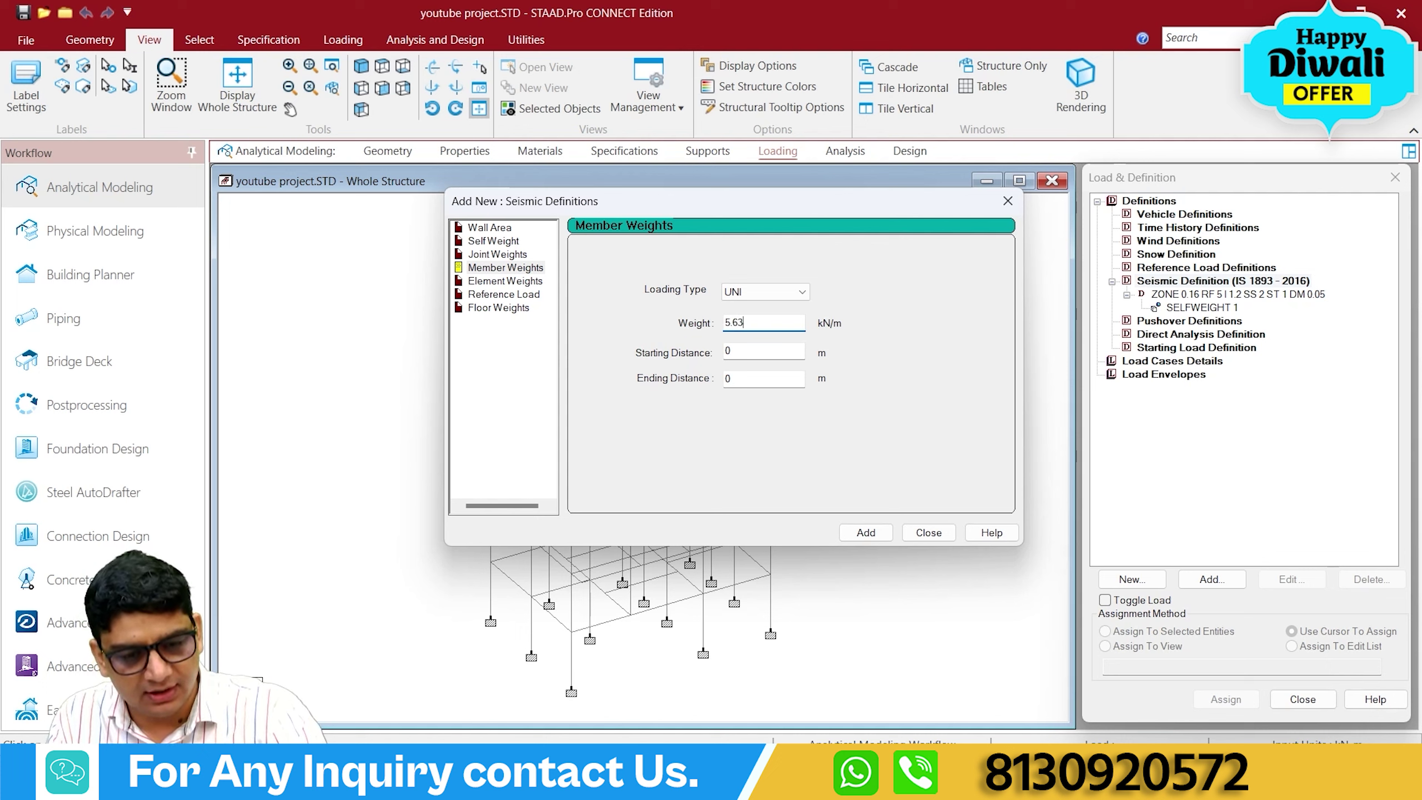
pyautogui.click(870, 540)
# Add three more uniform member weights of 5.85, 5.4 and 2.20 kN/m to the seismic definition.
pyautogui.doubleClick(727, 323)
pyautogui.write('5')
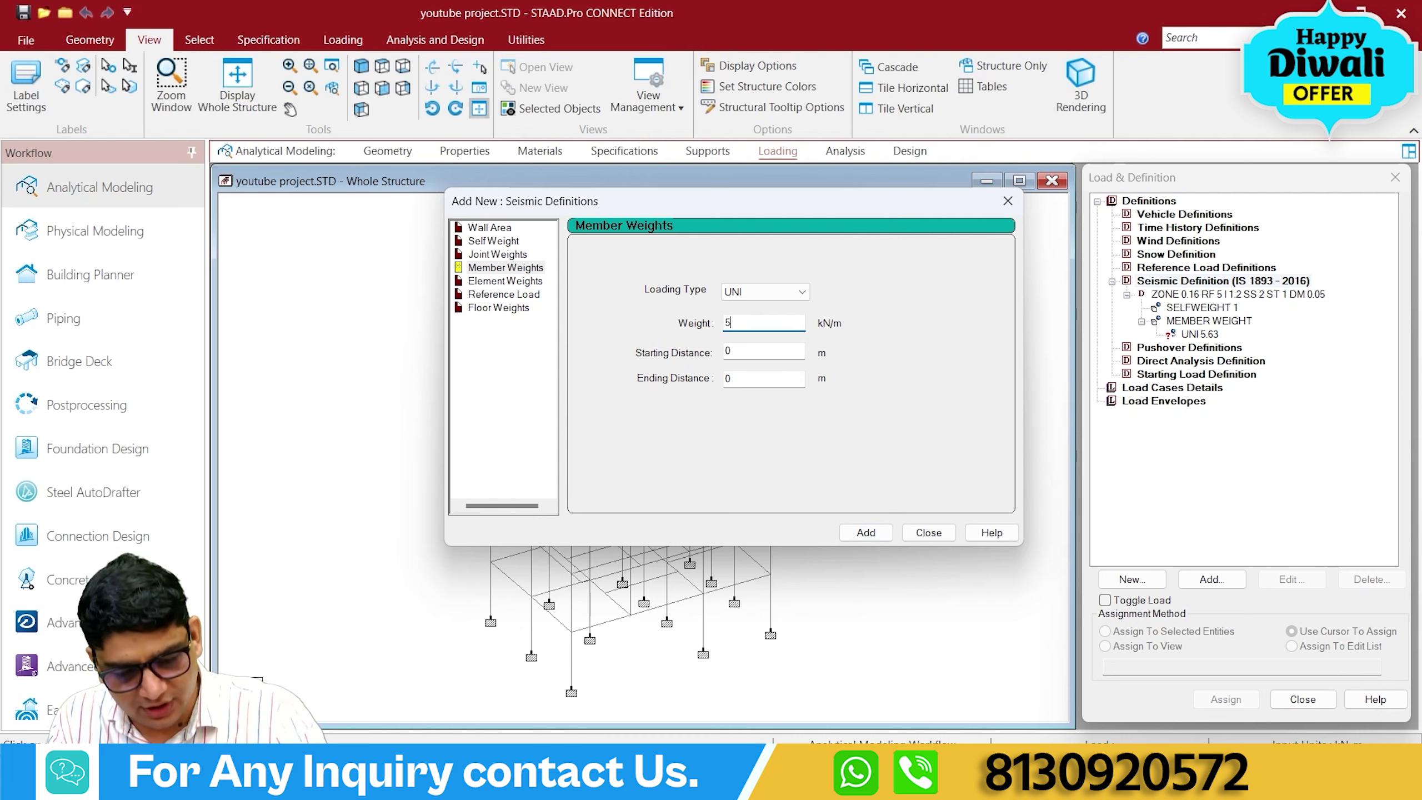
pyautogui.click(866, 533)
pyautogui.doubleClick(720, 320)
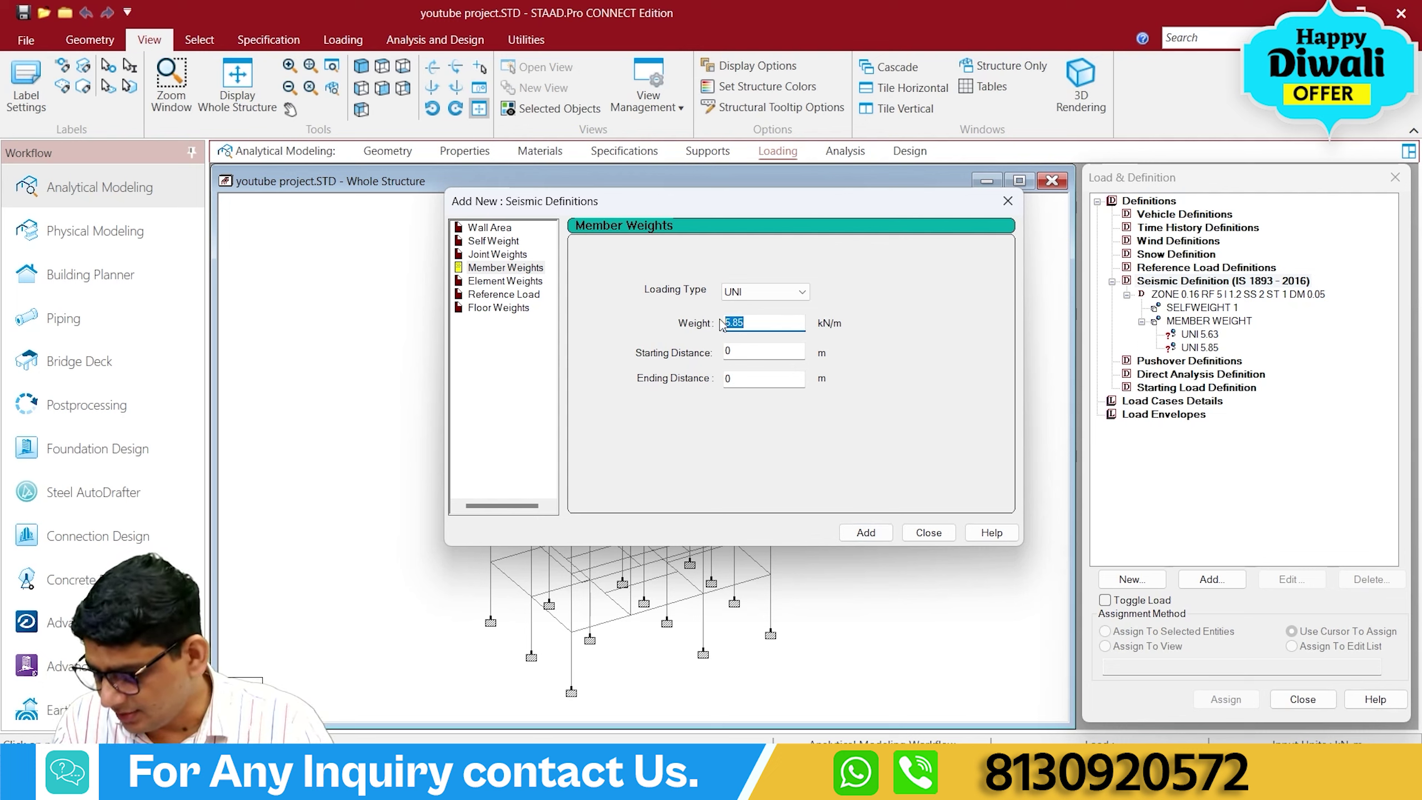
pyautogui.write('5.4')
pyautogui.click(866, 533)
pyautogui.doubleClick(711, 323)
pyautogui.write('2.20')
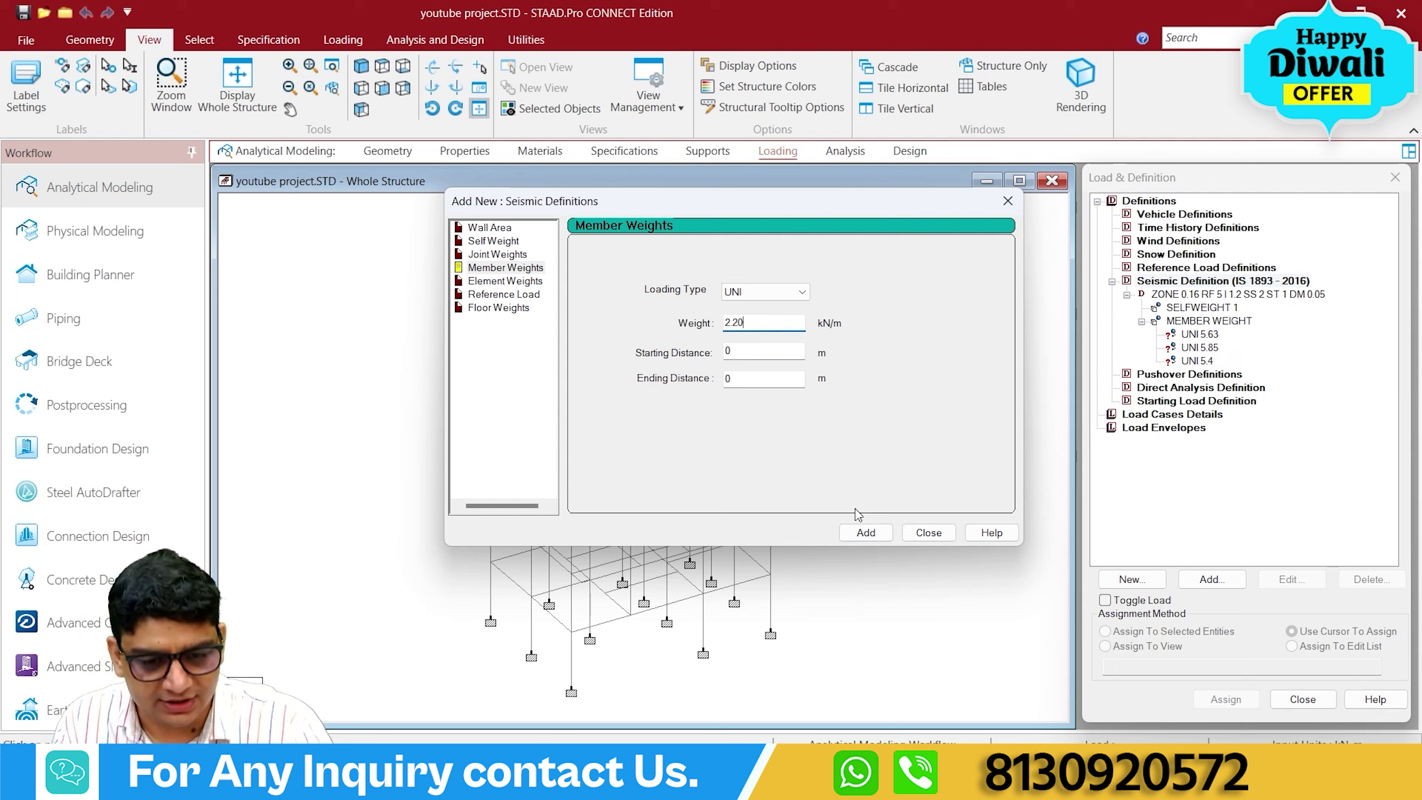
pyautogui.click(865, 534)
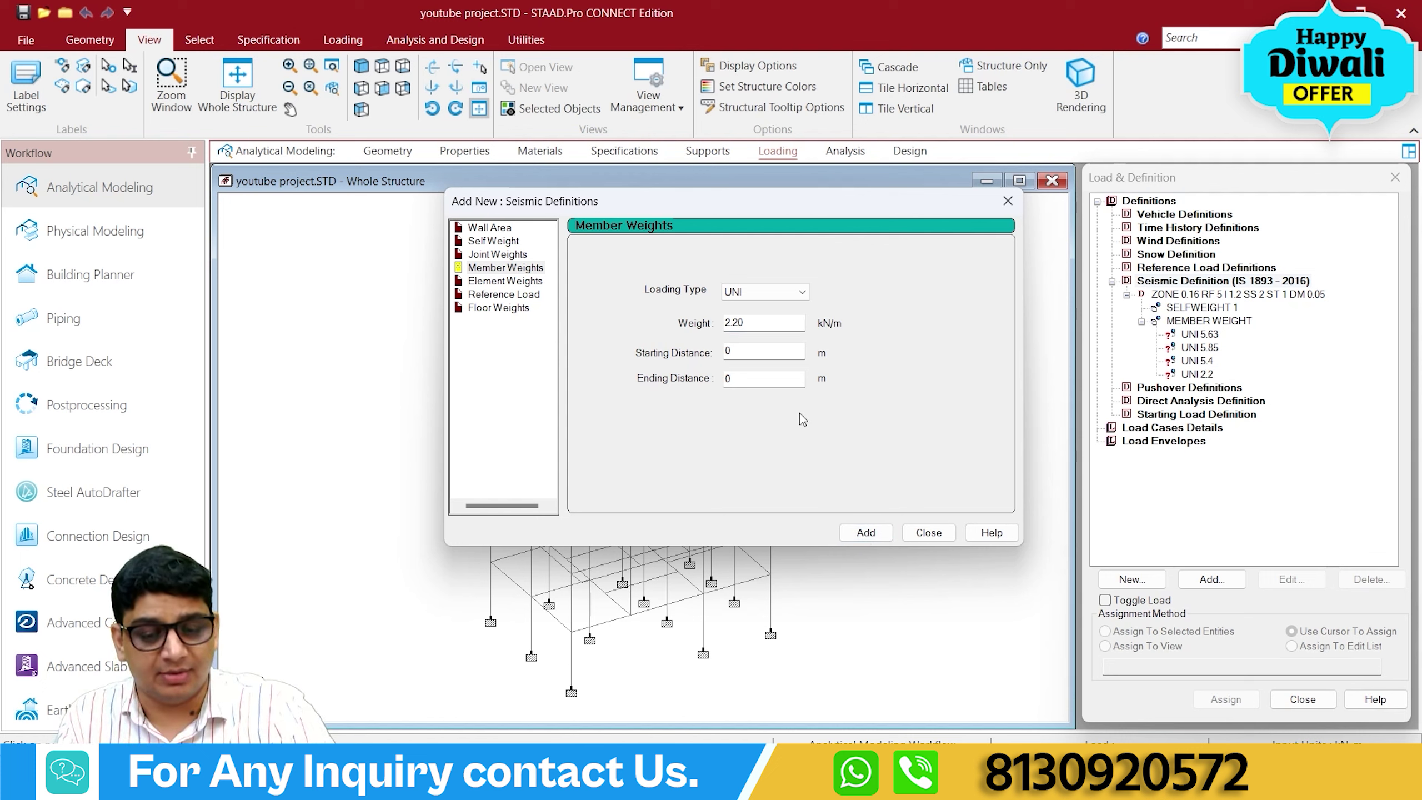
# Open the floor weights entry, switch to the PowerPoint slide show, and handwrite 25 × 0.125 = below the wall loads with the pen.
pyautogui.click(495, 308)
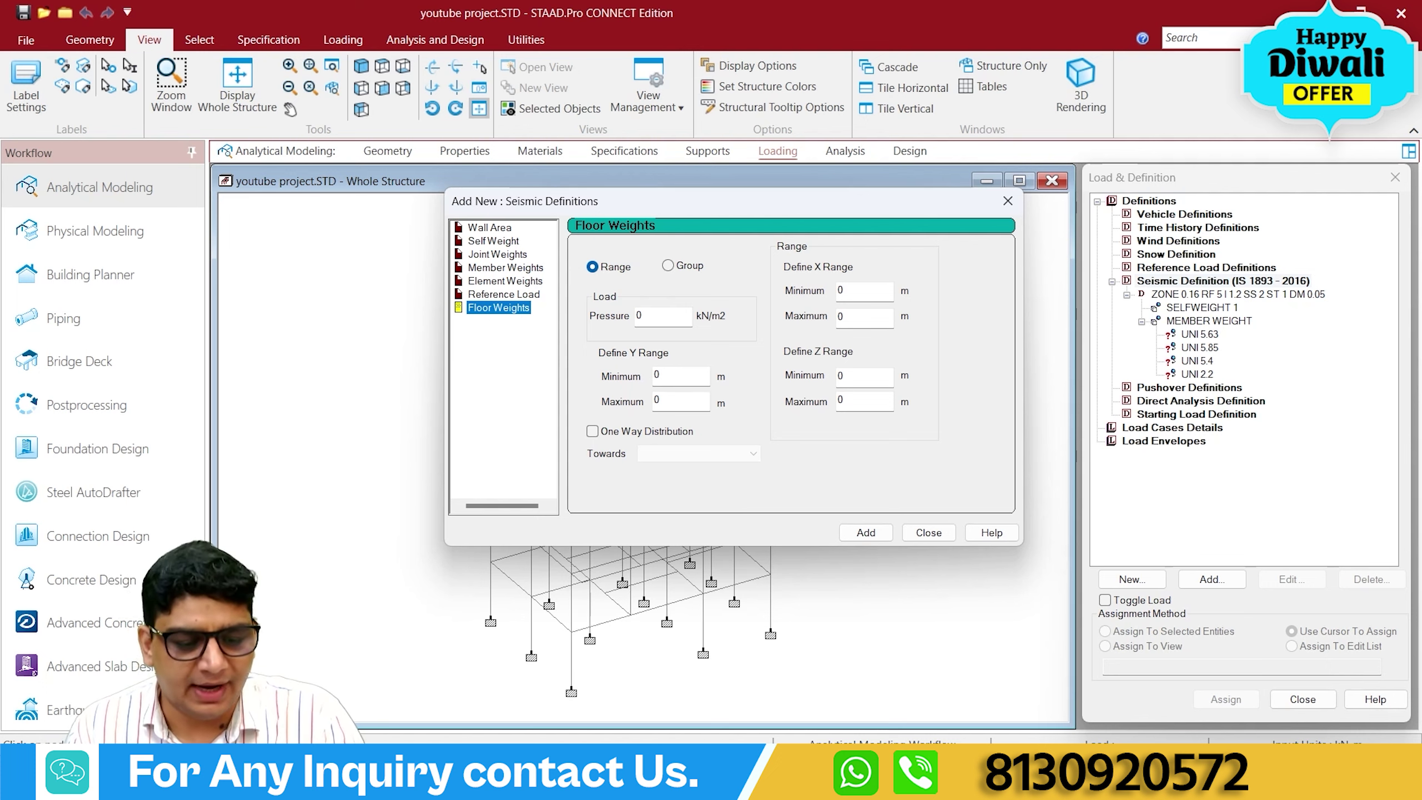
pyautogui.hotkey('alt', 'Tab')
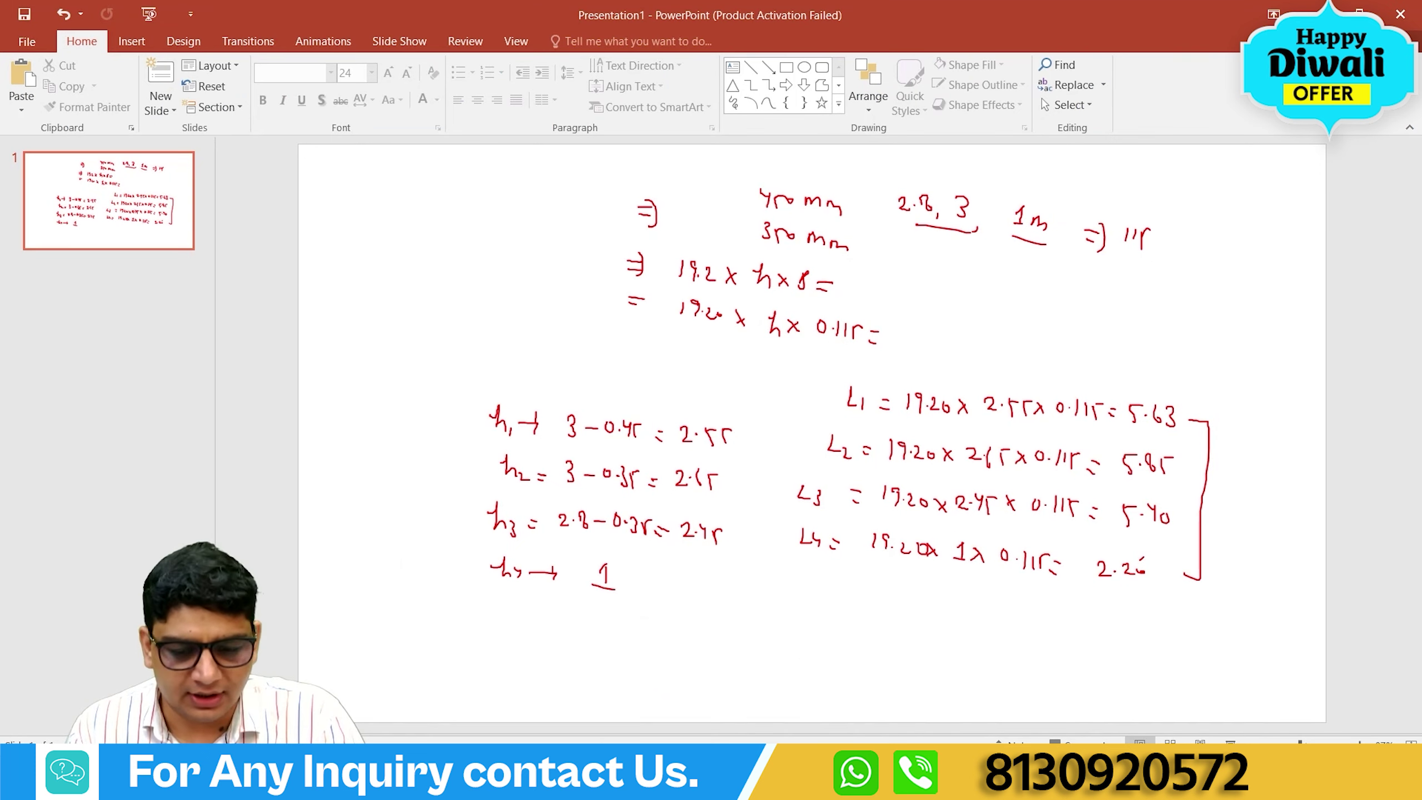
pyautogui.click(1229, 742)
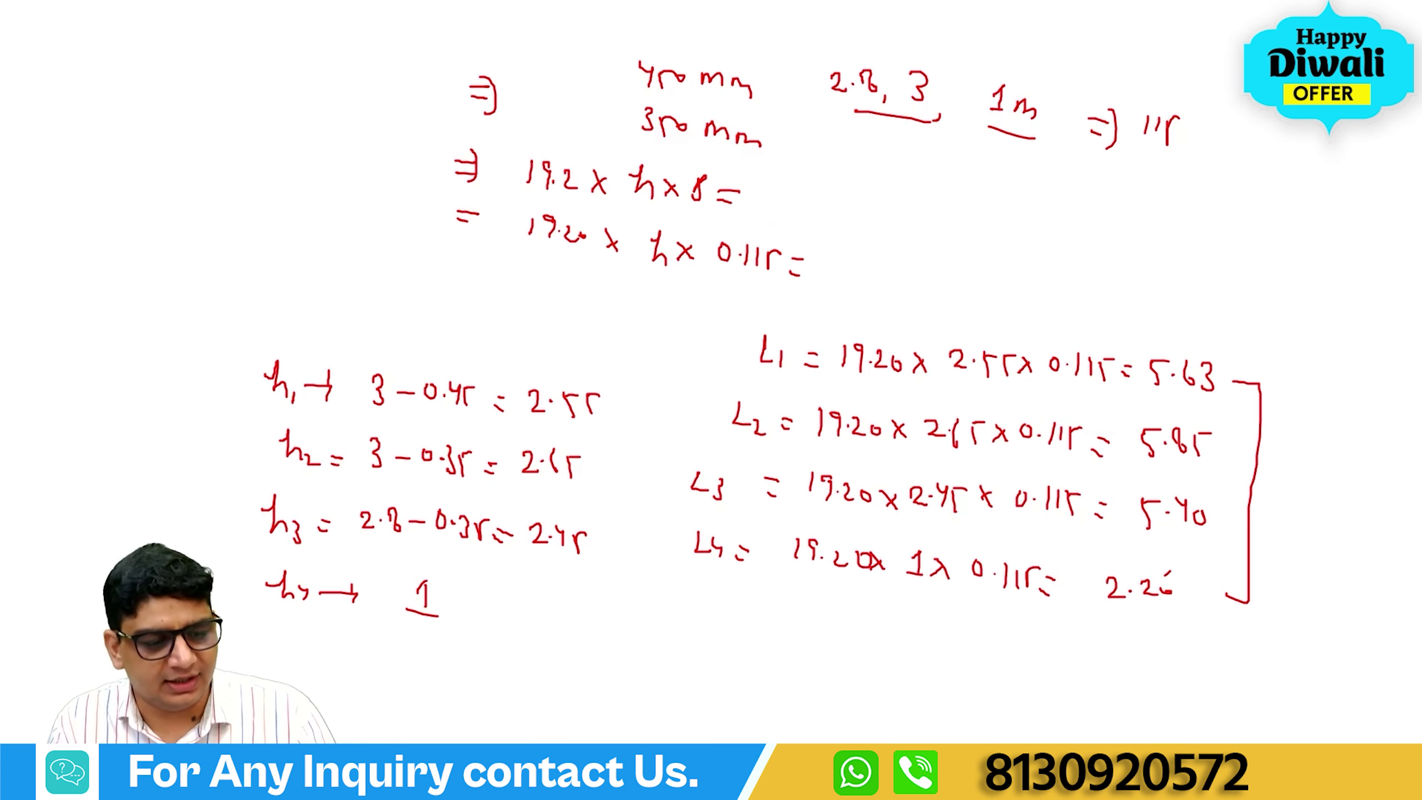
pyautogui.click(33, 753)
pyautogui.click(49, 637)
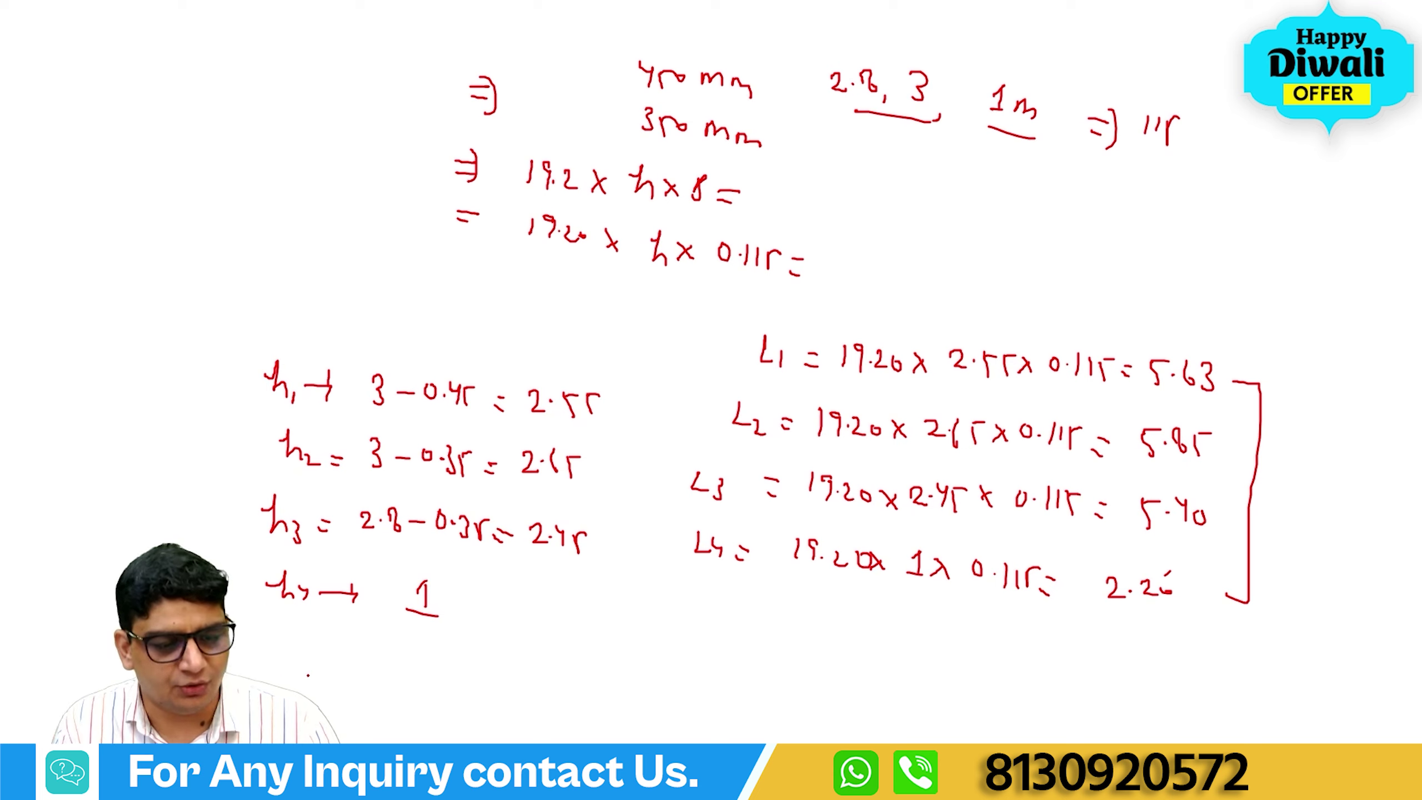
pyautogui.moveTo(743, 640); pyautogui.dragTo(762, 638)
pyautogui.moveTo(744, 653)
pyautogui.mouseDown()
pyautogui.moveTo(764, 651)
pyautogui.moveTo(757, 673)
pyautogui.moveTo(845, 638)
pyautogui.moveTo(869, 661)
pyautogui.mouseUp()
pyautogui.moveTo(851, 661)
pyautogui.mouseDown()
pyautogui.moveTo(891, 643)
pyautogui.moveTo(948, 662)
pyautogui.moveTo(958, 644)
pyautogui.mouseUp()
pyautogui.moveTo(975, 654); pyautogui.dragTo(986, 666)
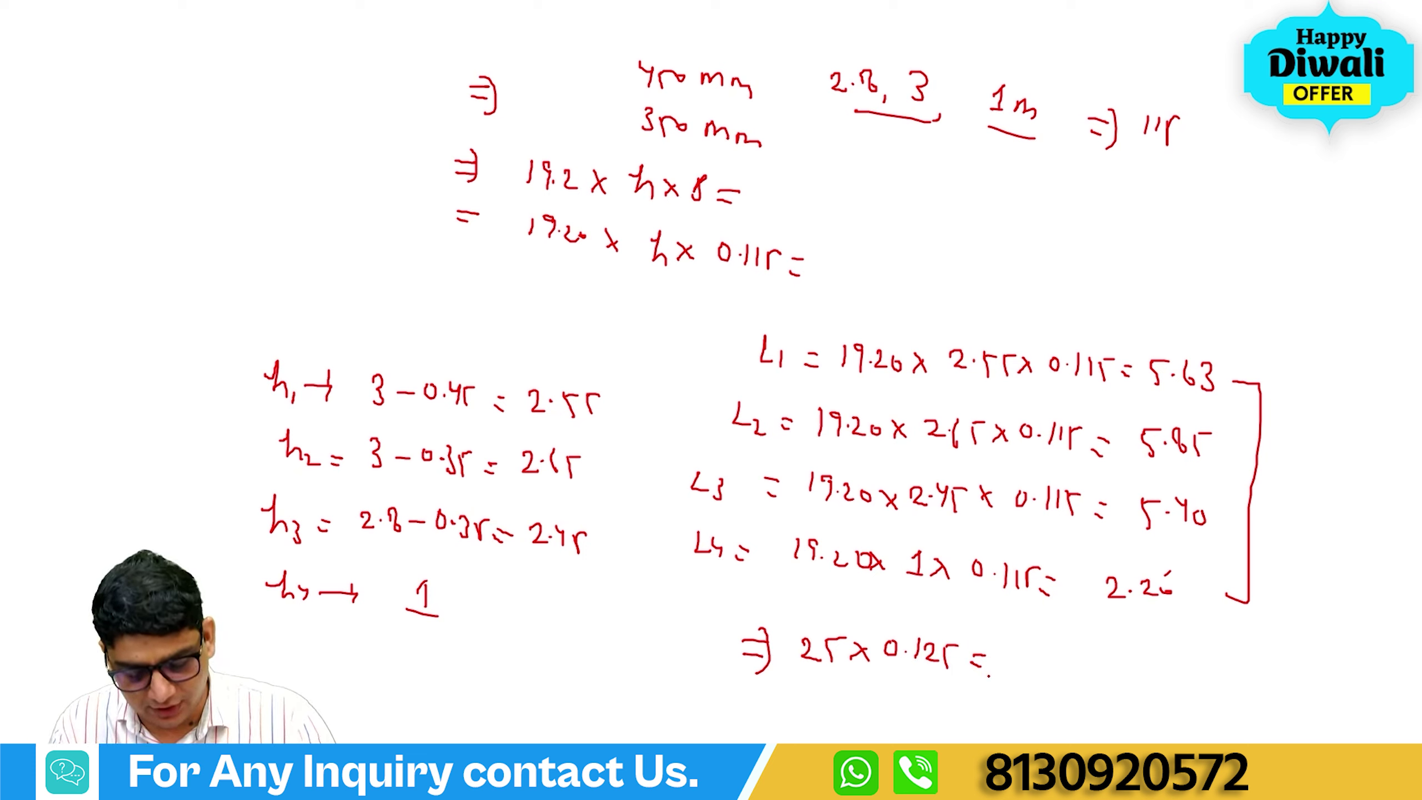
# Complete the handwritten floor load as 3.125 + 1 = 4.125, box the result, and end the slide show keeping the ink.
pyautogui.moveTo(1009, 648)
pyautogui.mouseDown()
pyautogui.moveTo(1011, 673)
pyautogui.moveTo(1052, 670)
pyautogui.mouseUp()
pyautogui.click(1026, 668)
pyautogui.moveTo(1056, 654)
pyautogui.mouseDown()
pyautogui.moveTo(1067, 676)
pyautogui.moveTo(1097, 665)
pyautogui.mouseUp()
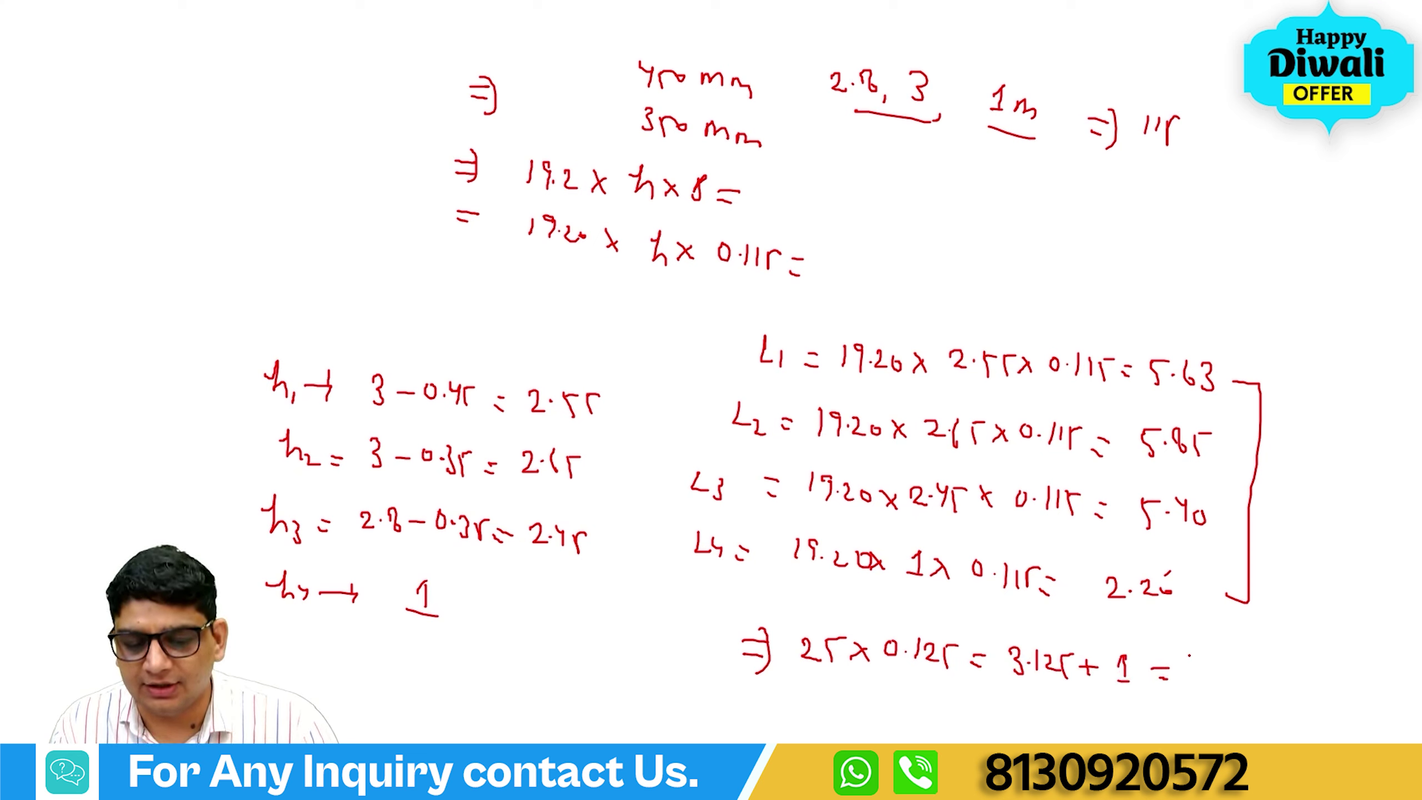
pyautogui.moveTo(1262, 705)
pyautogui.mouseDown()
pyautogui.moveTo(1160, 698)
pyautogui.moveTo(1290, 660)
pyautogui.moveTo(1276, 709)
pyautogui.mouseUp()
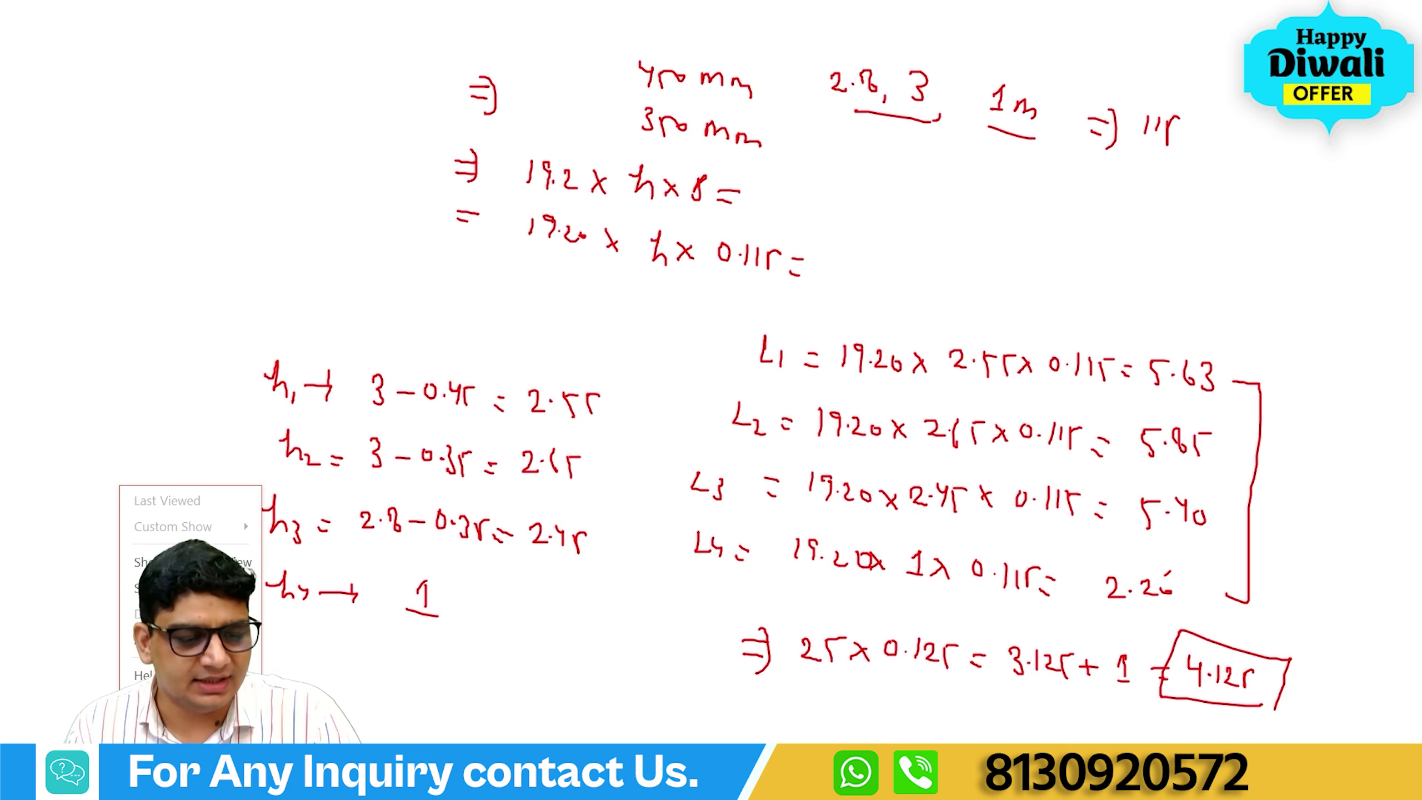
pyautogui.click(168, 725)
pyautogui.click(674, 436)
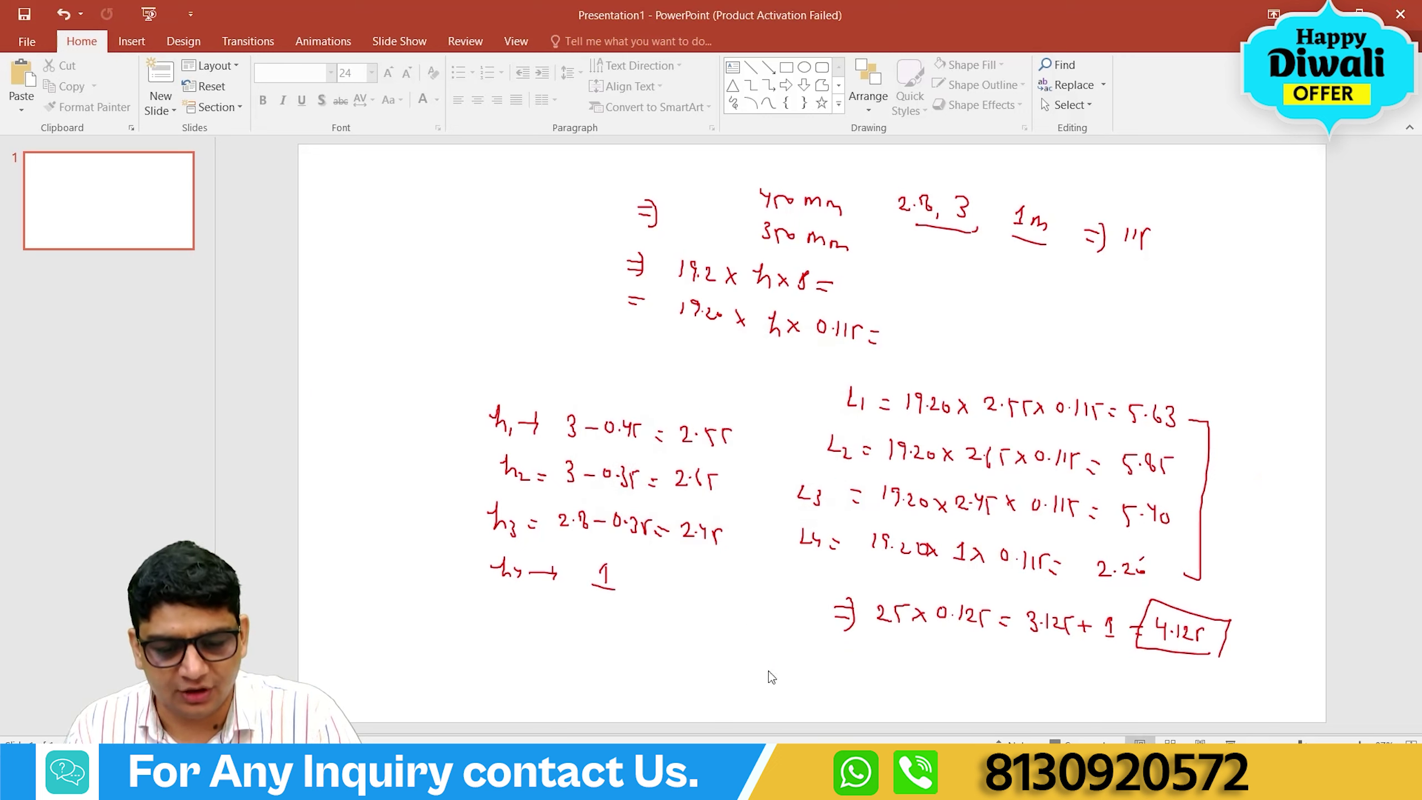
# Switch back to STAAD.Pro and set the floor weight pressure to 4.125 kN/m2.
pyautogui.hotkey('alt', 'Tab')
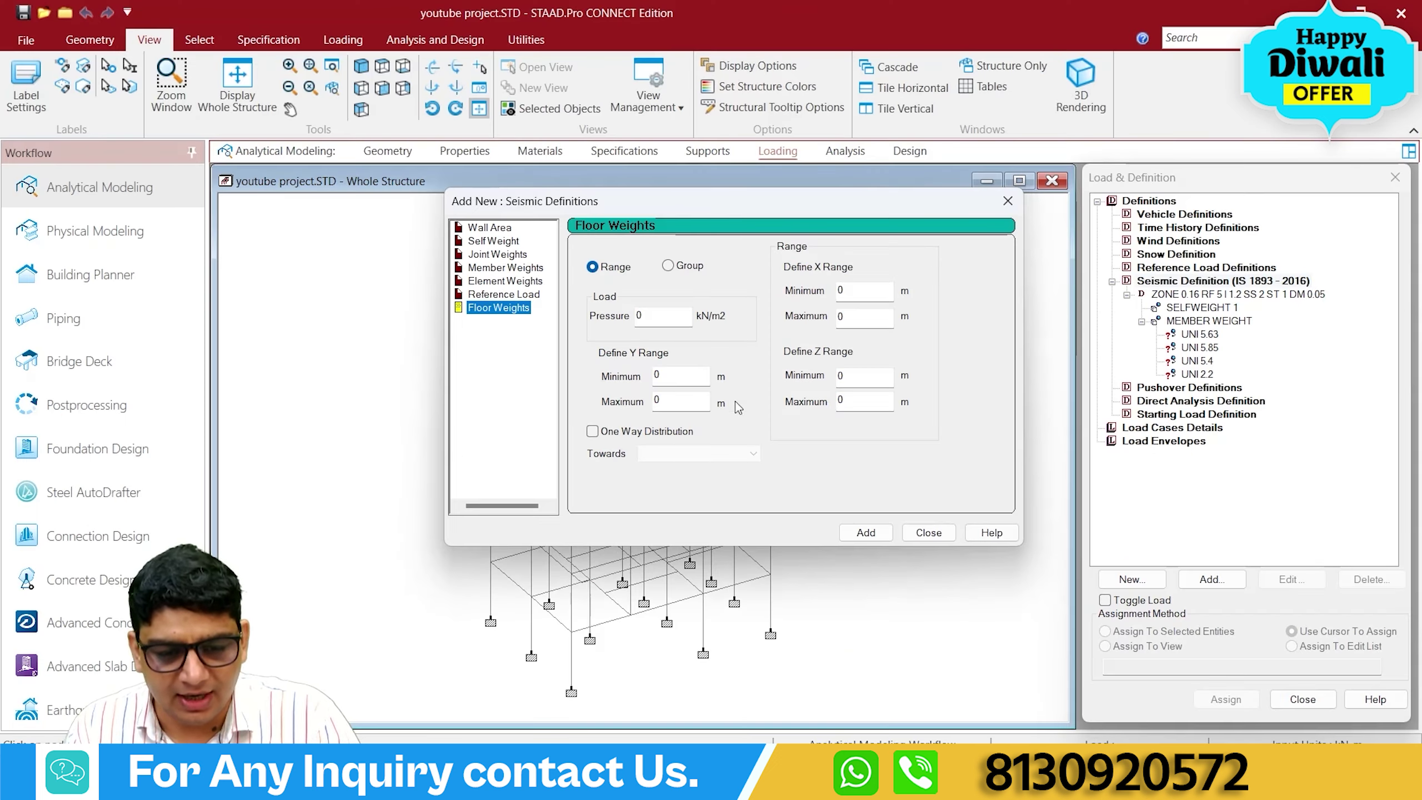
pyautogui.doubleClick(659, 323)
pyautogui.write('4.125')
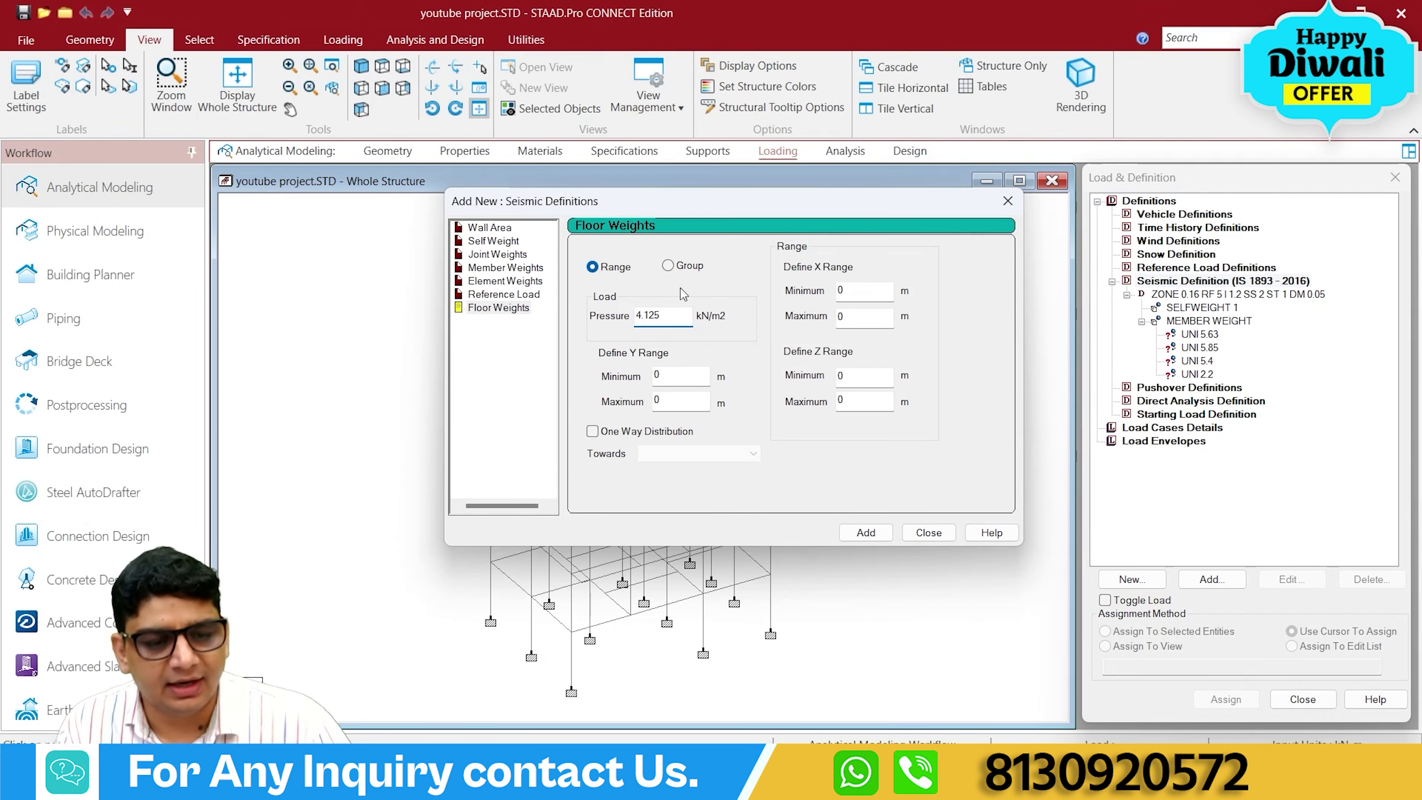
# Set the floor weight's Y range from 5.8 m to 17.60 m and add it to the seismic definition, closing the dialog.
pyautogui.moveTo(739, 202); pyautogui.dragTo(899, 195)
pyautogui.scroll(1, 516, 586)
pyautogui.scroll(1, 516, 585)
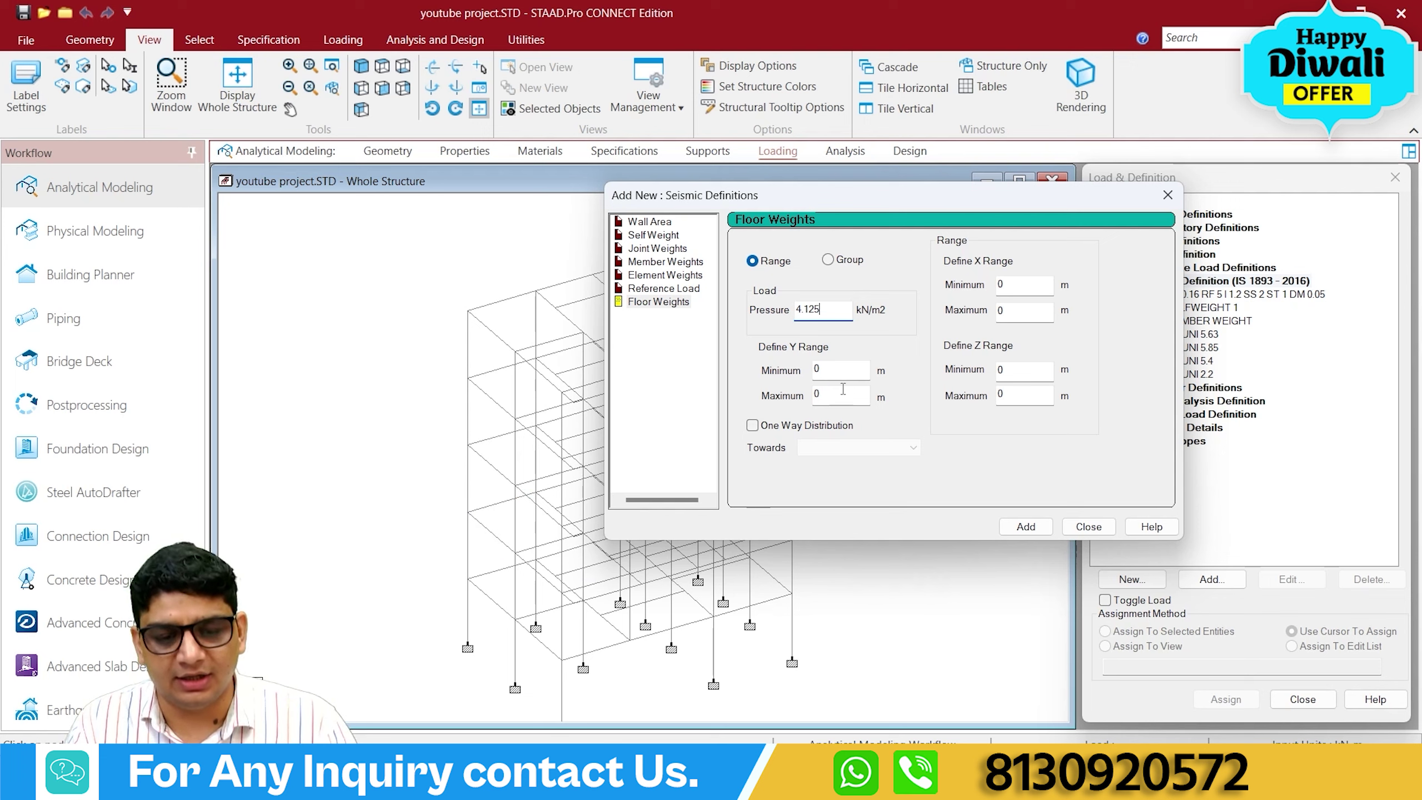
pyautogui.press('Tab')
pyautogui.write('5.8')
pyautogui.moveTo(496, 329); pyautogui.dragTo(467, 410, button='middle')
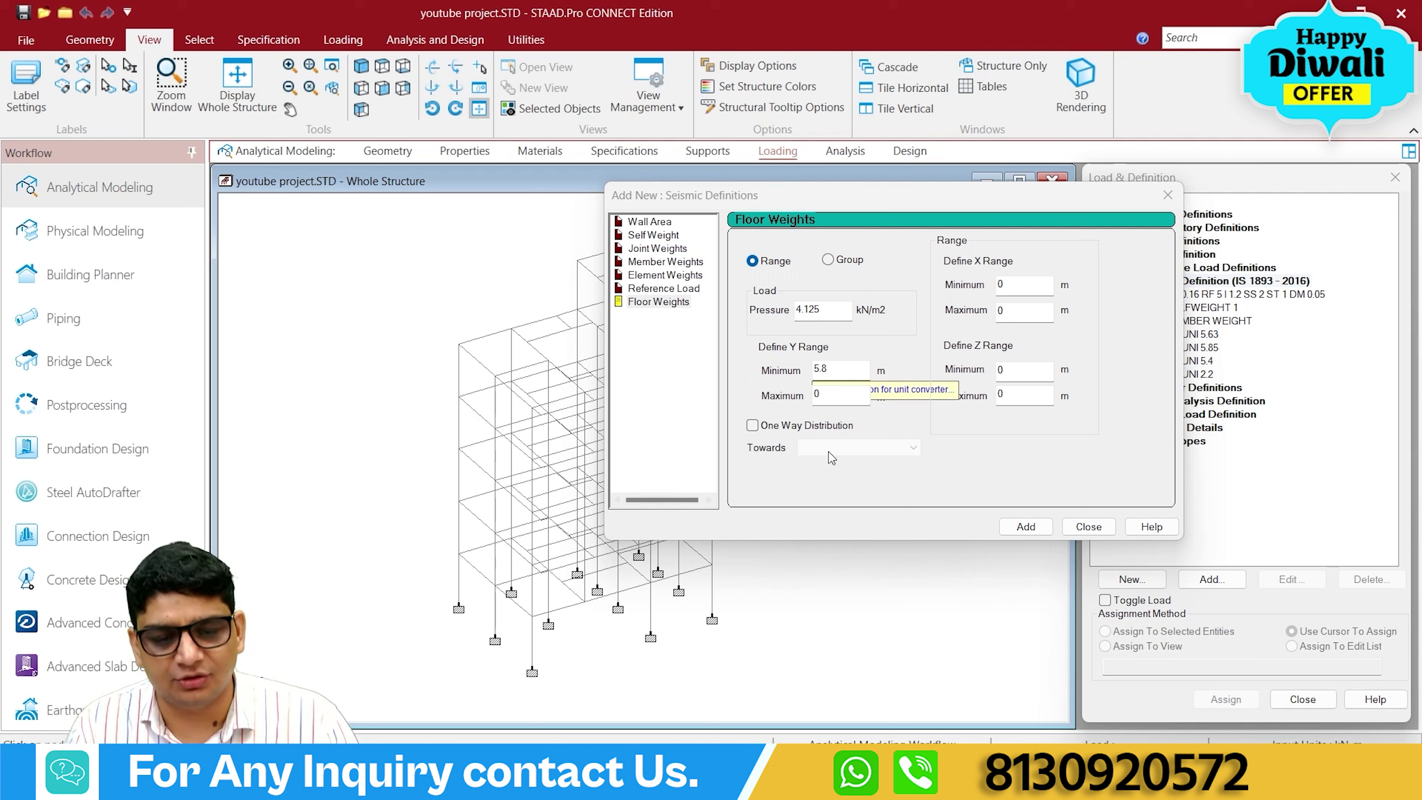
pyautogui.doubleClick(818, 394)
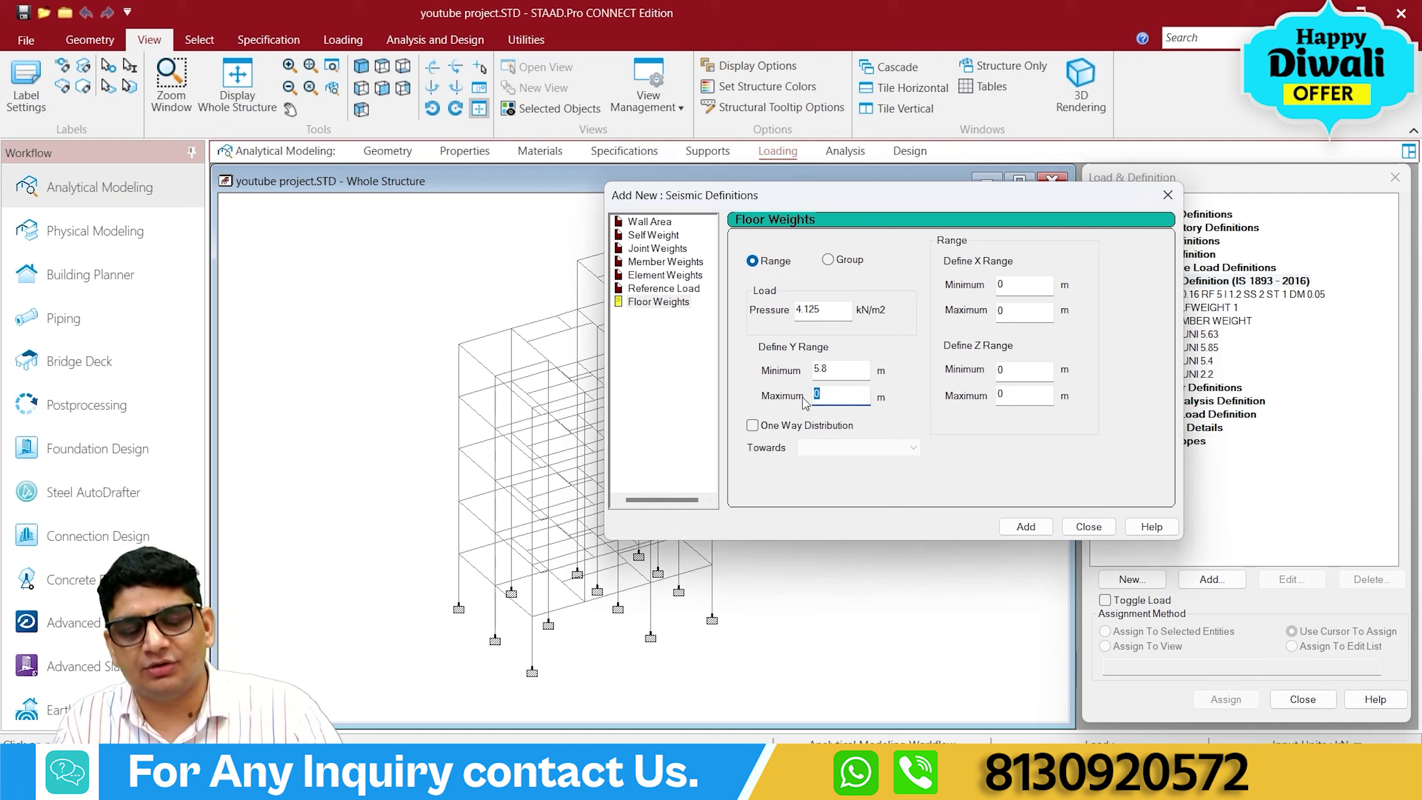
pyautogui.write('17.60')
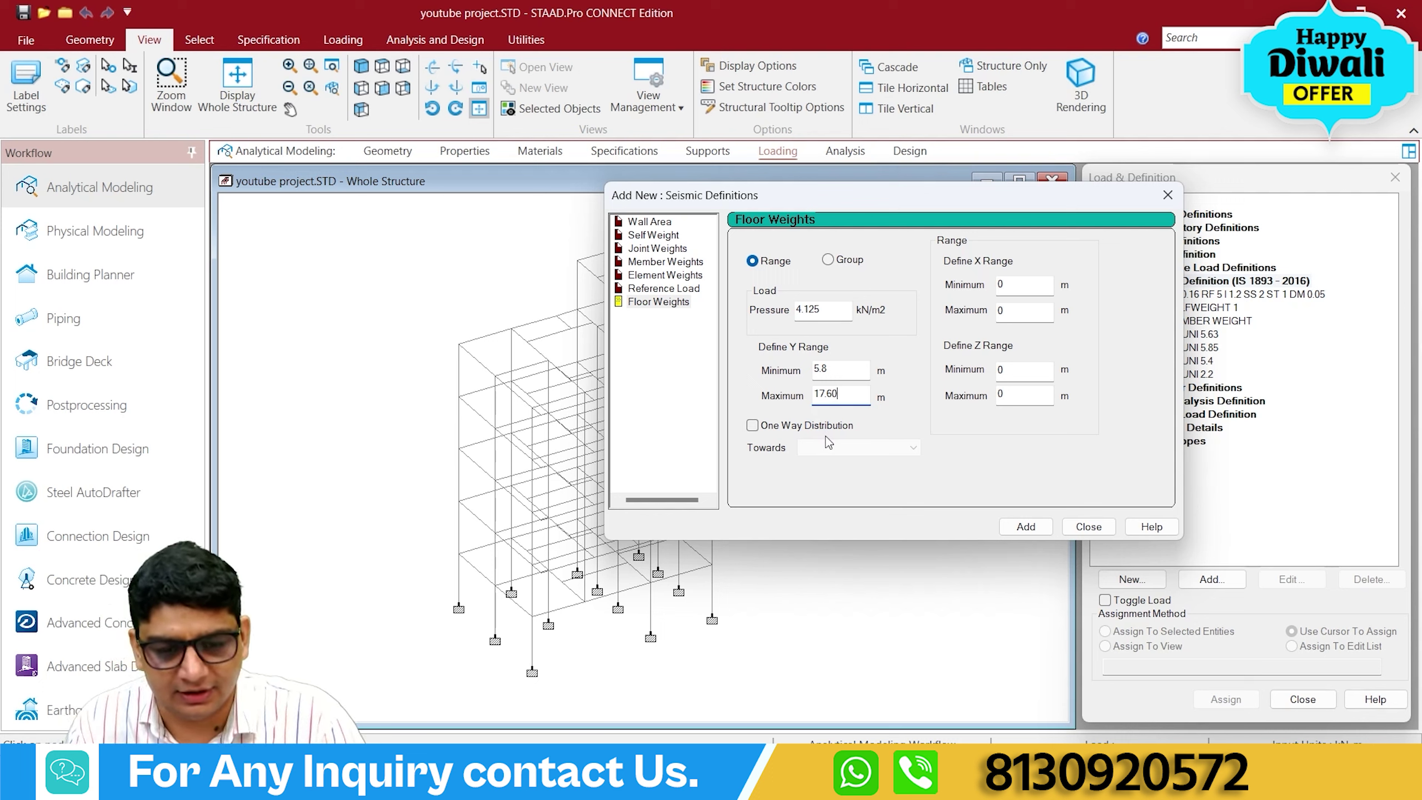
pyautogui.click(1025, 527)
pyautogui.click(1088, 528)
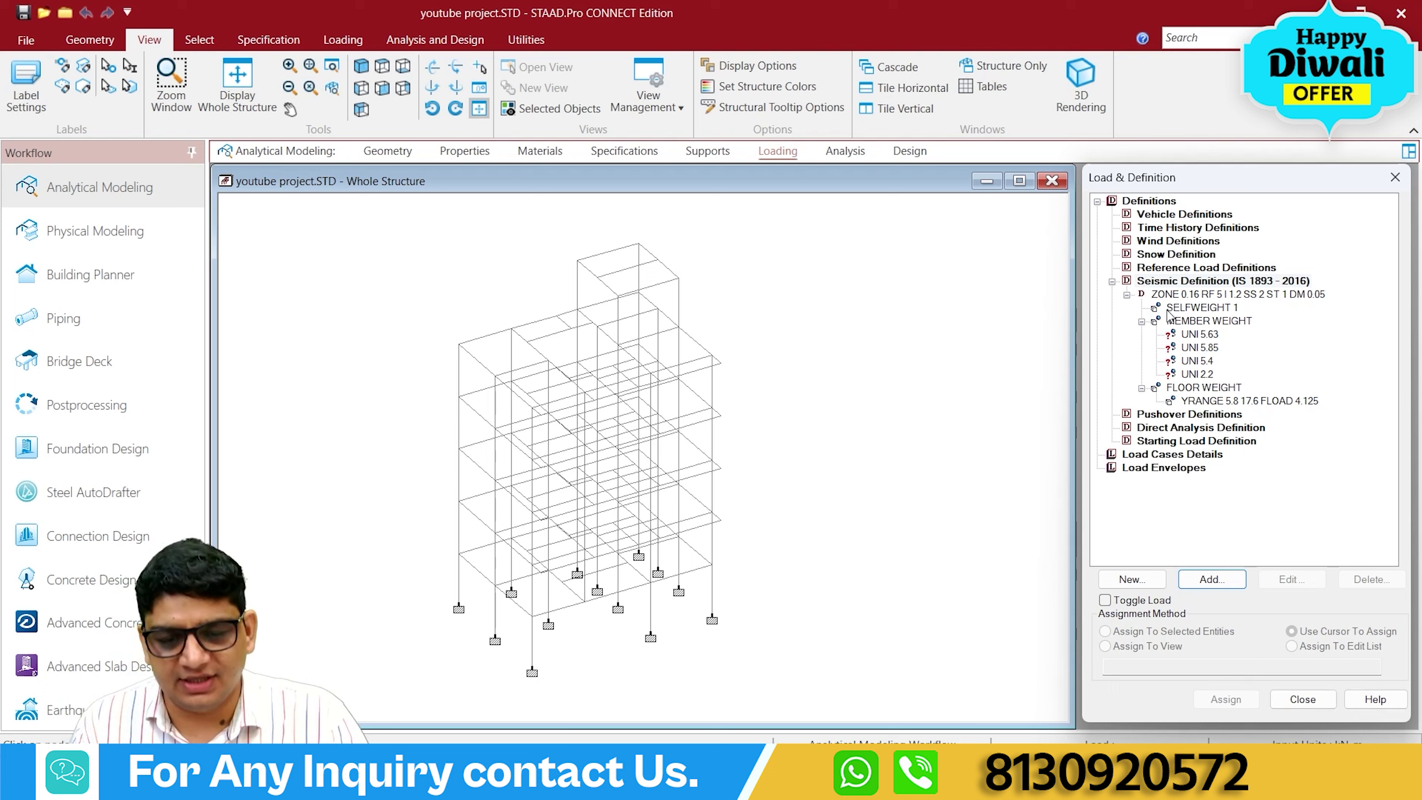
# Select the UNI 5.63 member weight with the frame in elevation view, and check the wall-load calculations in PowerPoint before returning to STAAD.Pro.
pyautogui.click(1189, 309)
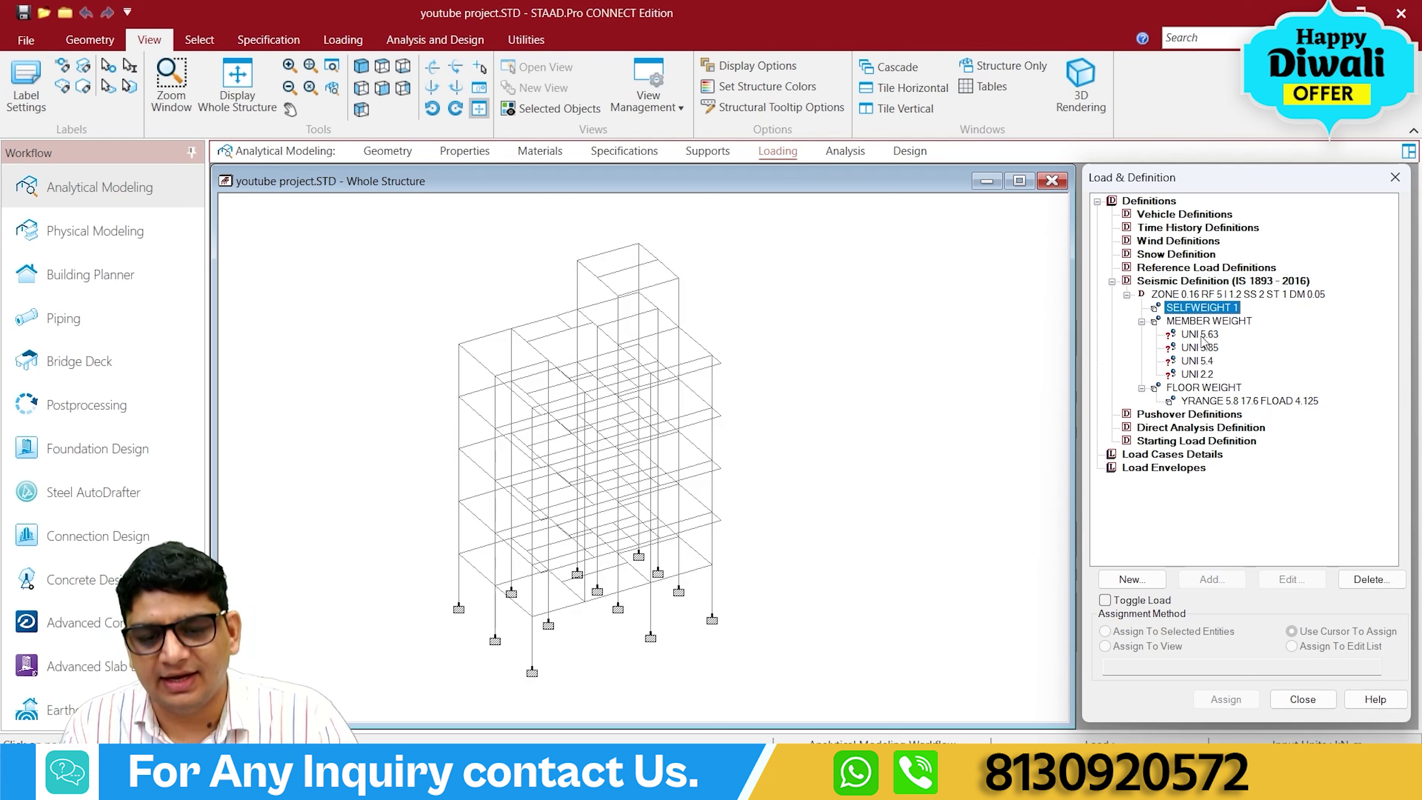
pyautogui.click(1199, 334)
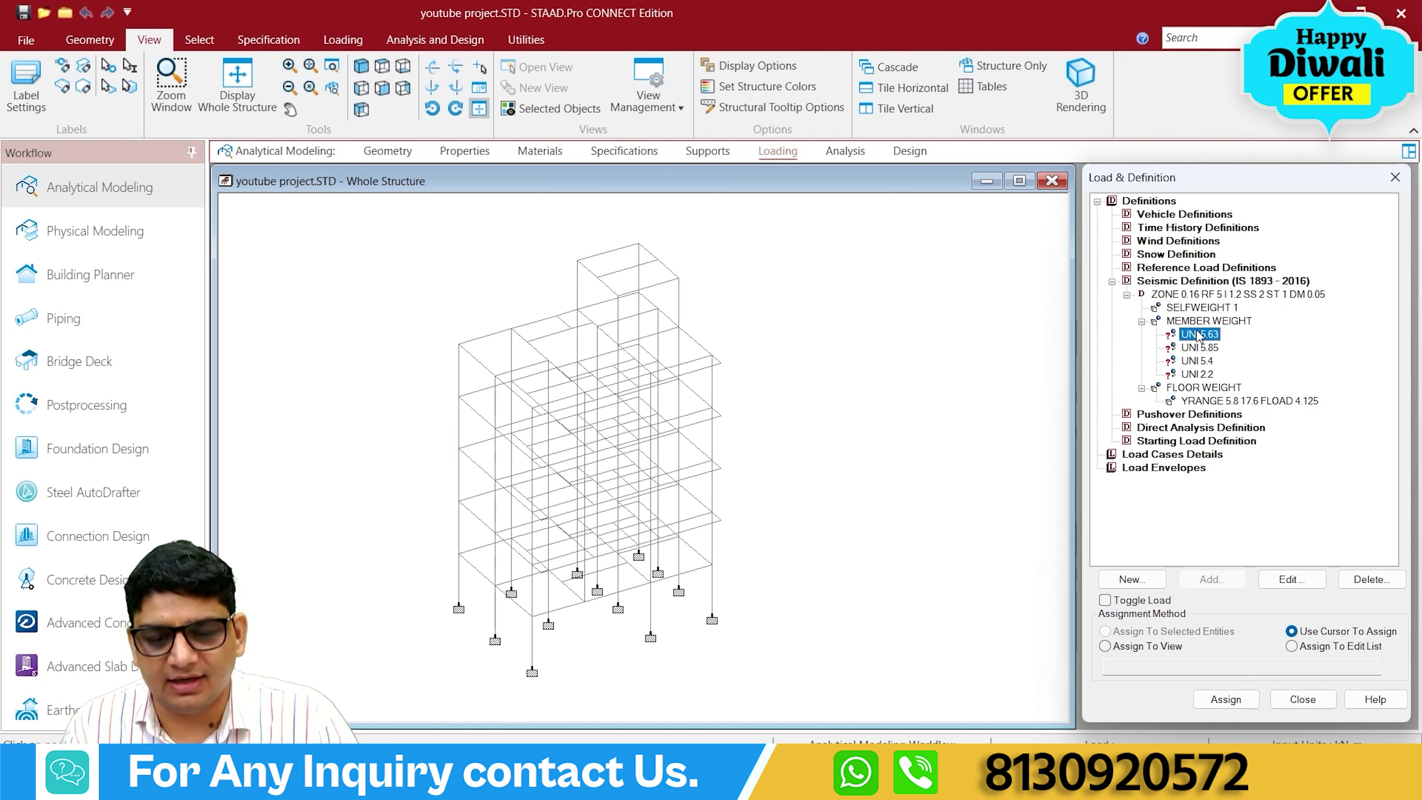
pyautogui.click(362, 82)
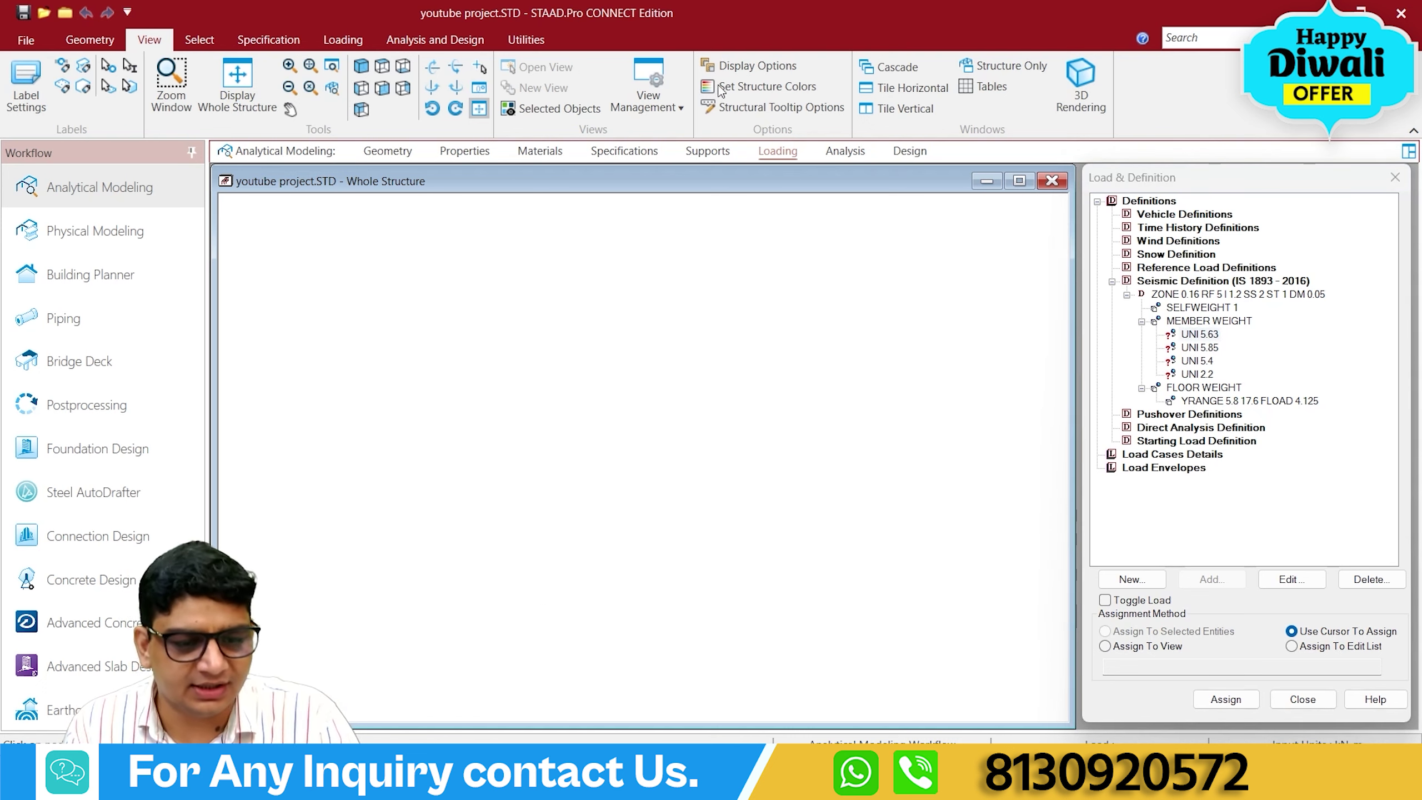
pyautogui.scroll(-3, 692, 461)
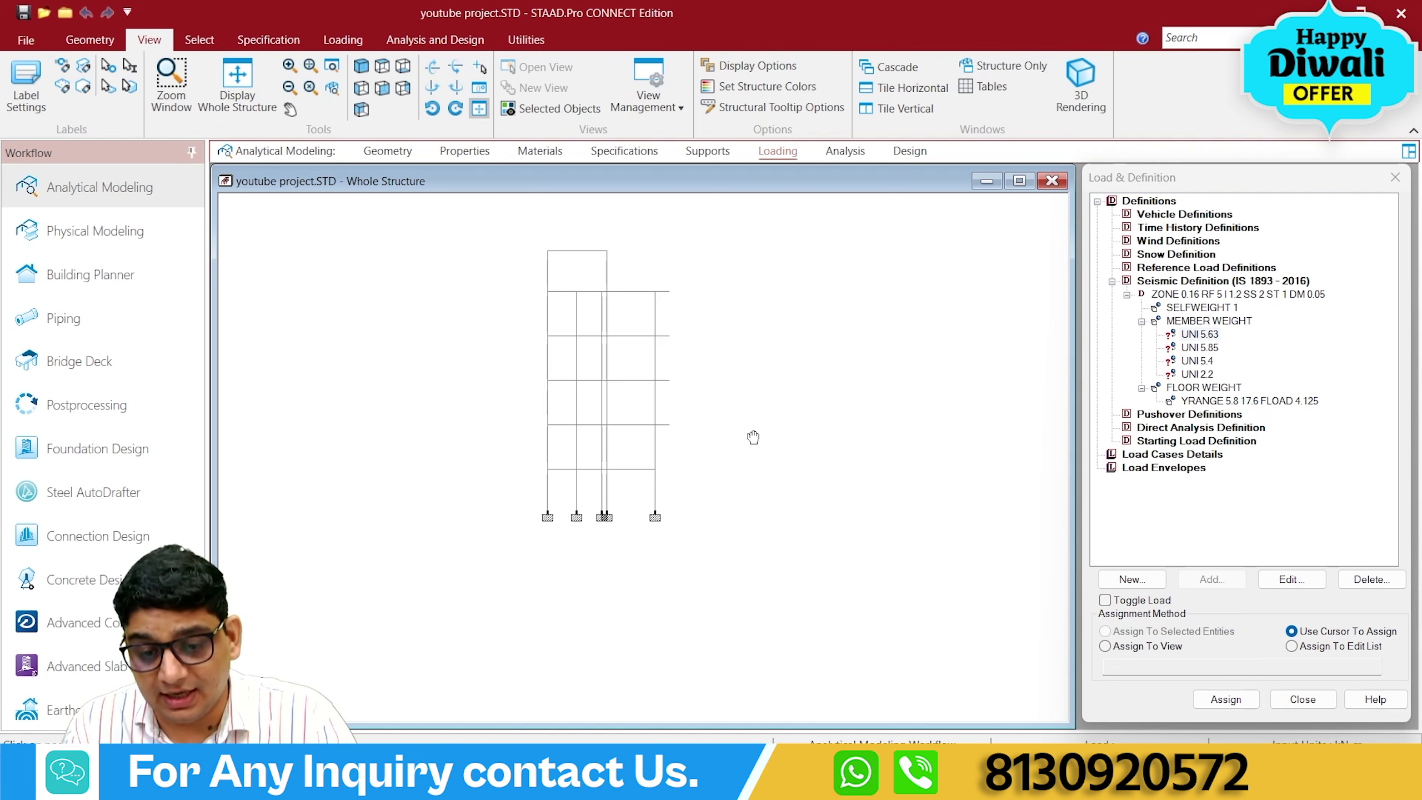
pyautogui.scroll(3, 682, 479)
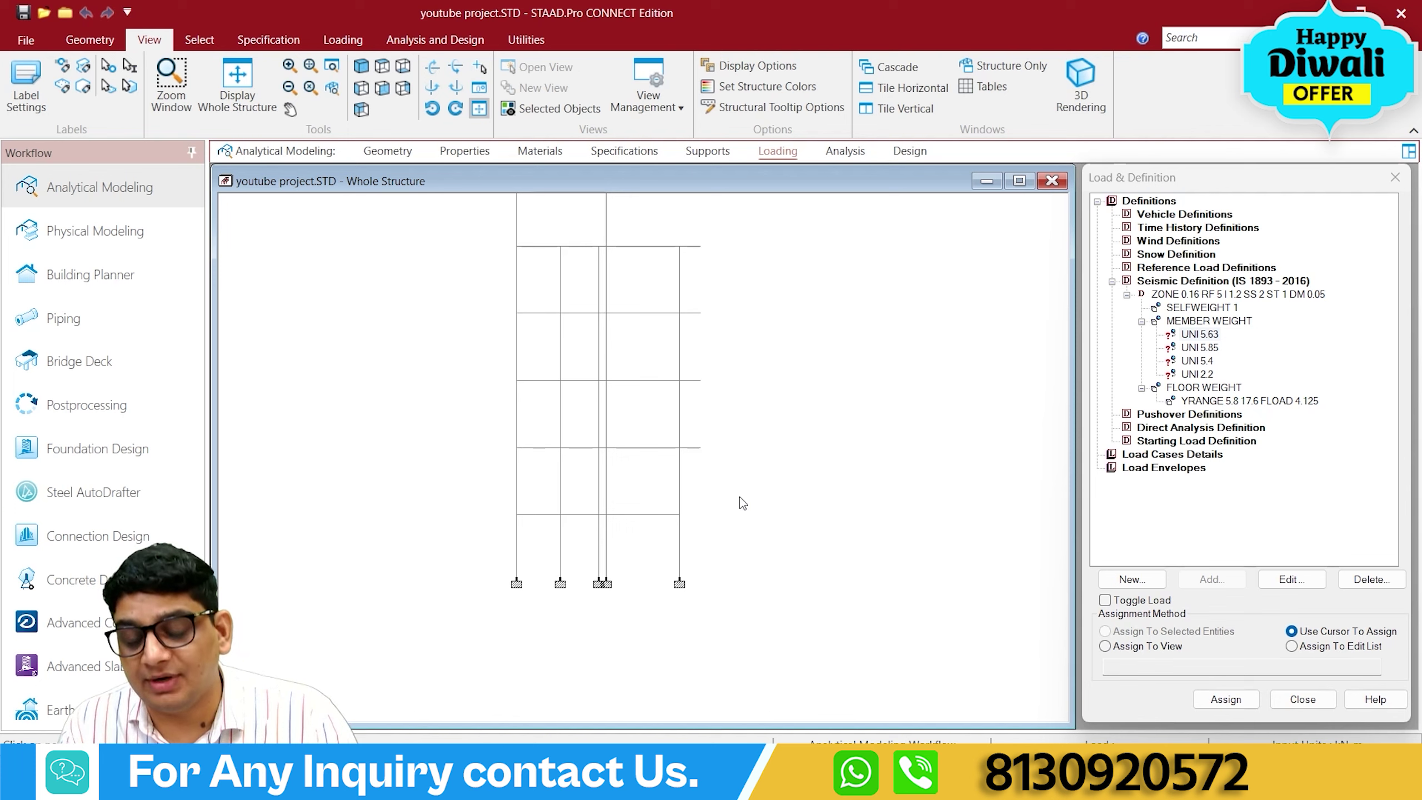
pyautogui.hotkey('alt', 'Tab')
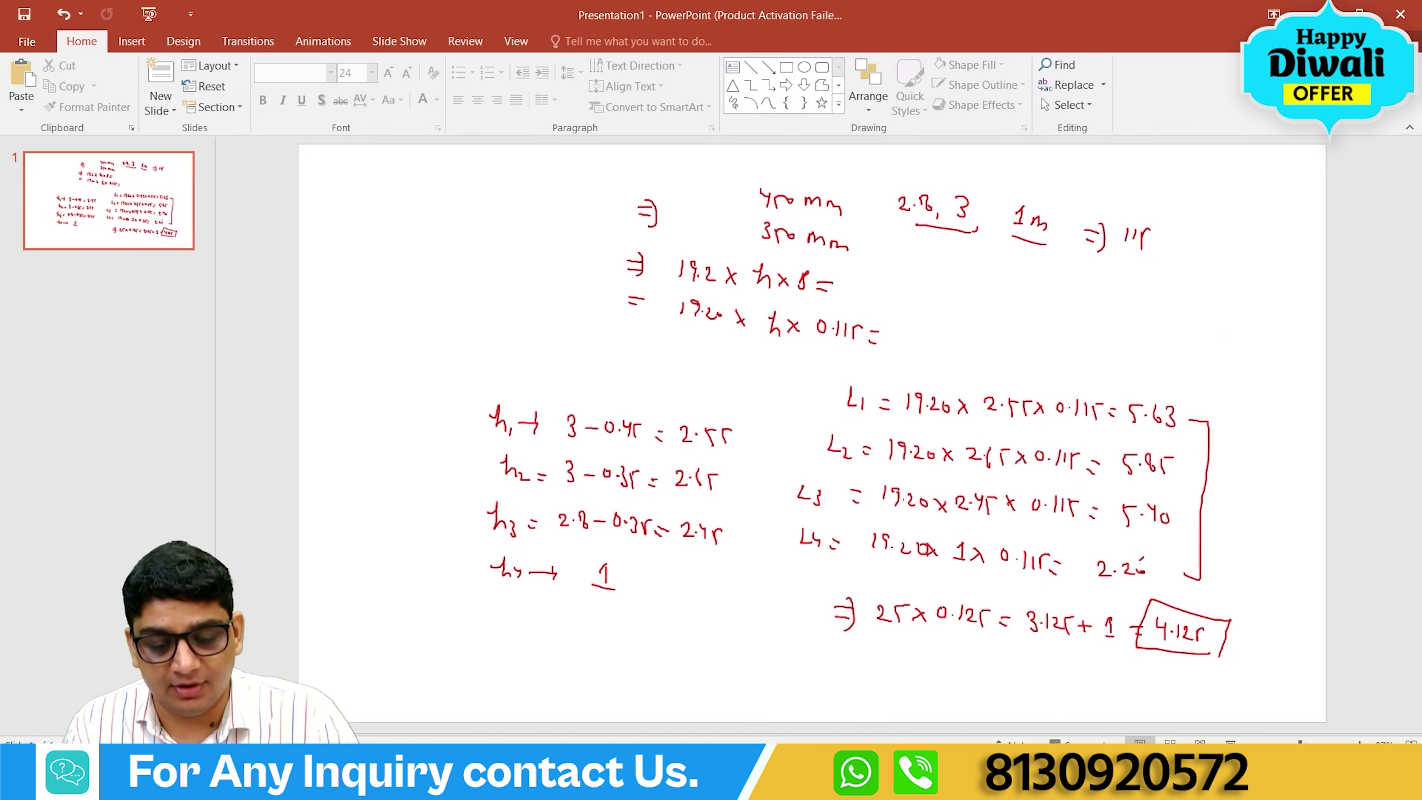
pyautogui.hotkey('alt', 'Tab')
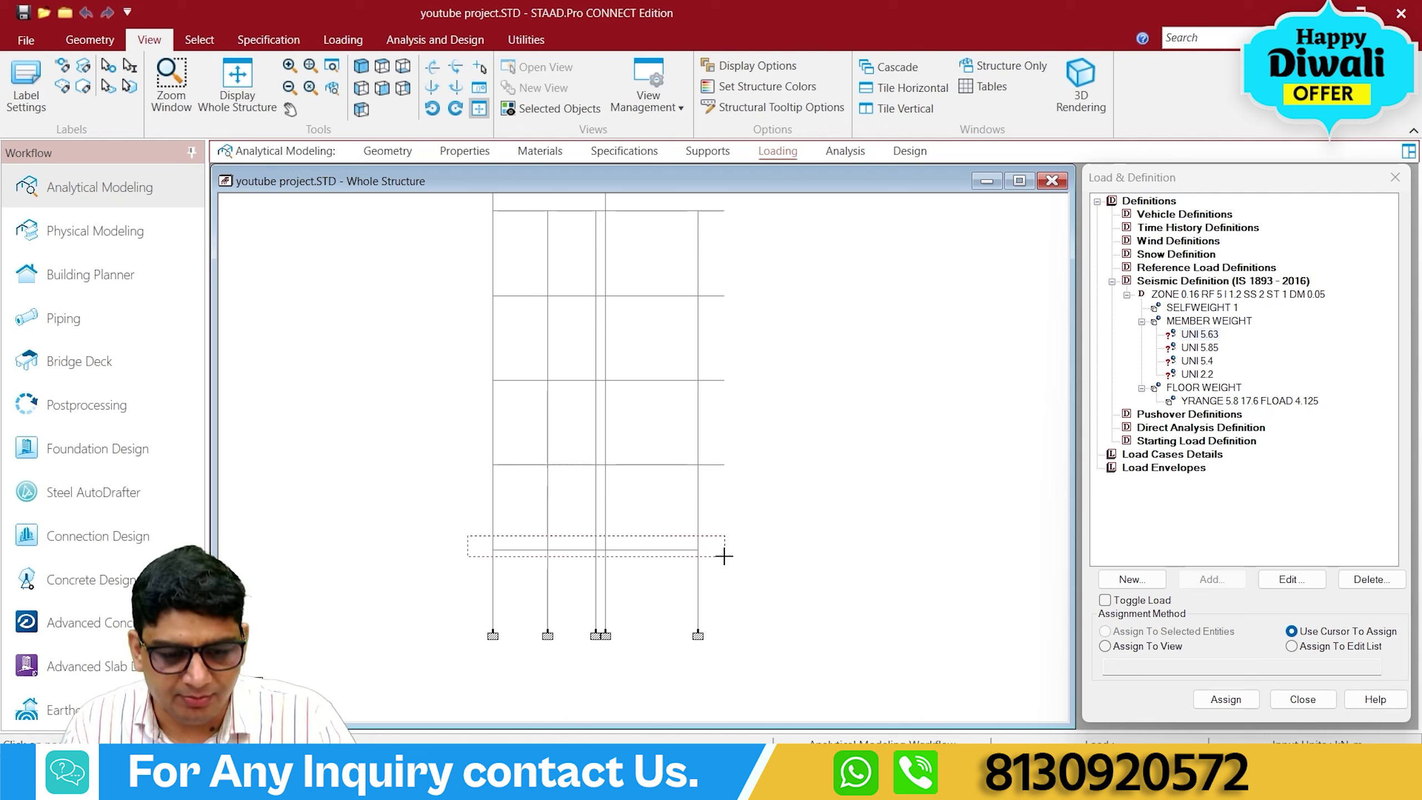
# Assign the UNI 5.63 member weight to the beams of the three lowest levels, leaving out the overhanging ends beyond the last column line.
pyautogui.click(688, 549)
pyautogui.moveTo(475, 456); pyautogui.dragTo(693, 470)
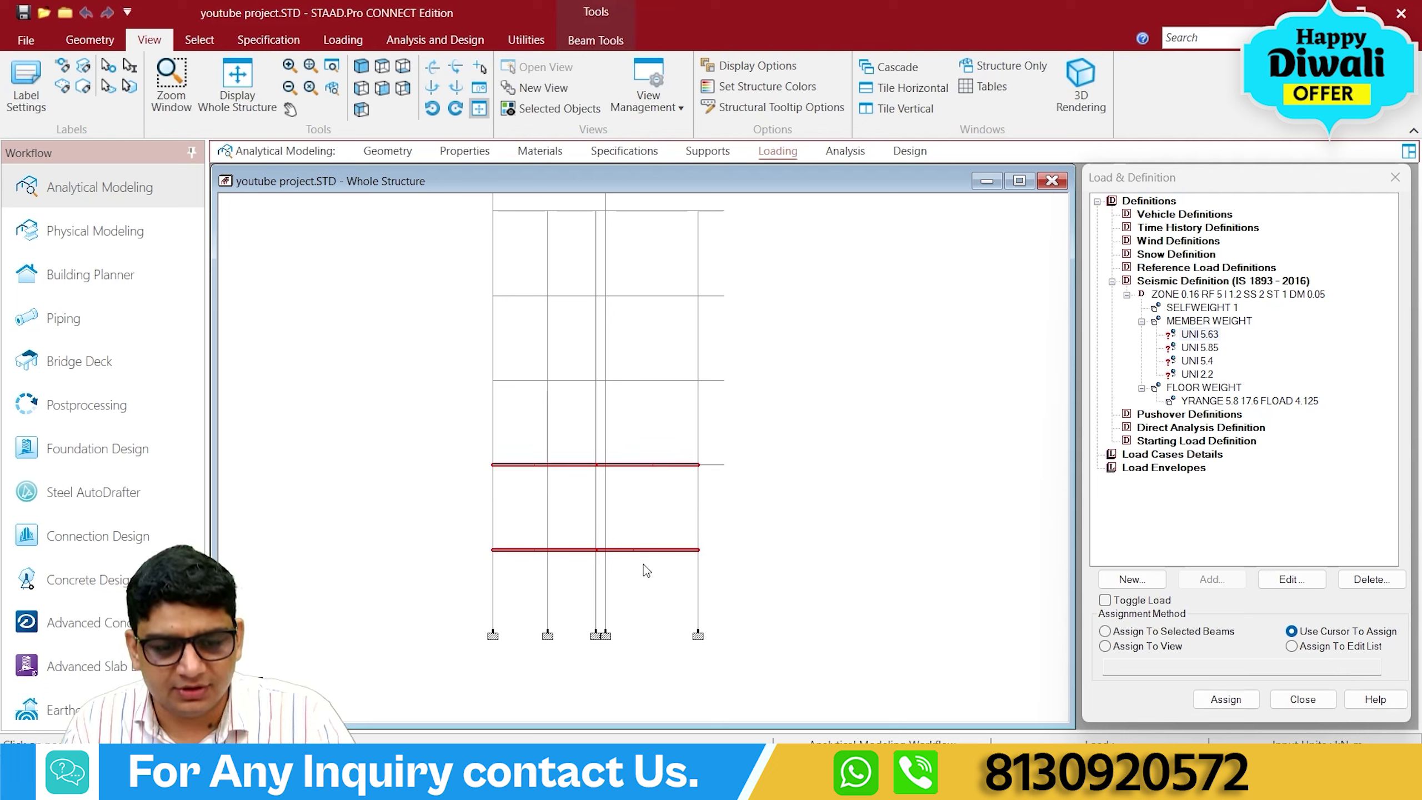
pyautogui.moveTo(475, 368); pyautogui.dragTo(688, 388)
pyautogui.moveTo(815, 375); pyautogui.dragTo(767, 407, button='middle')
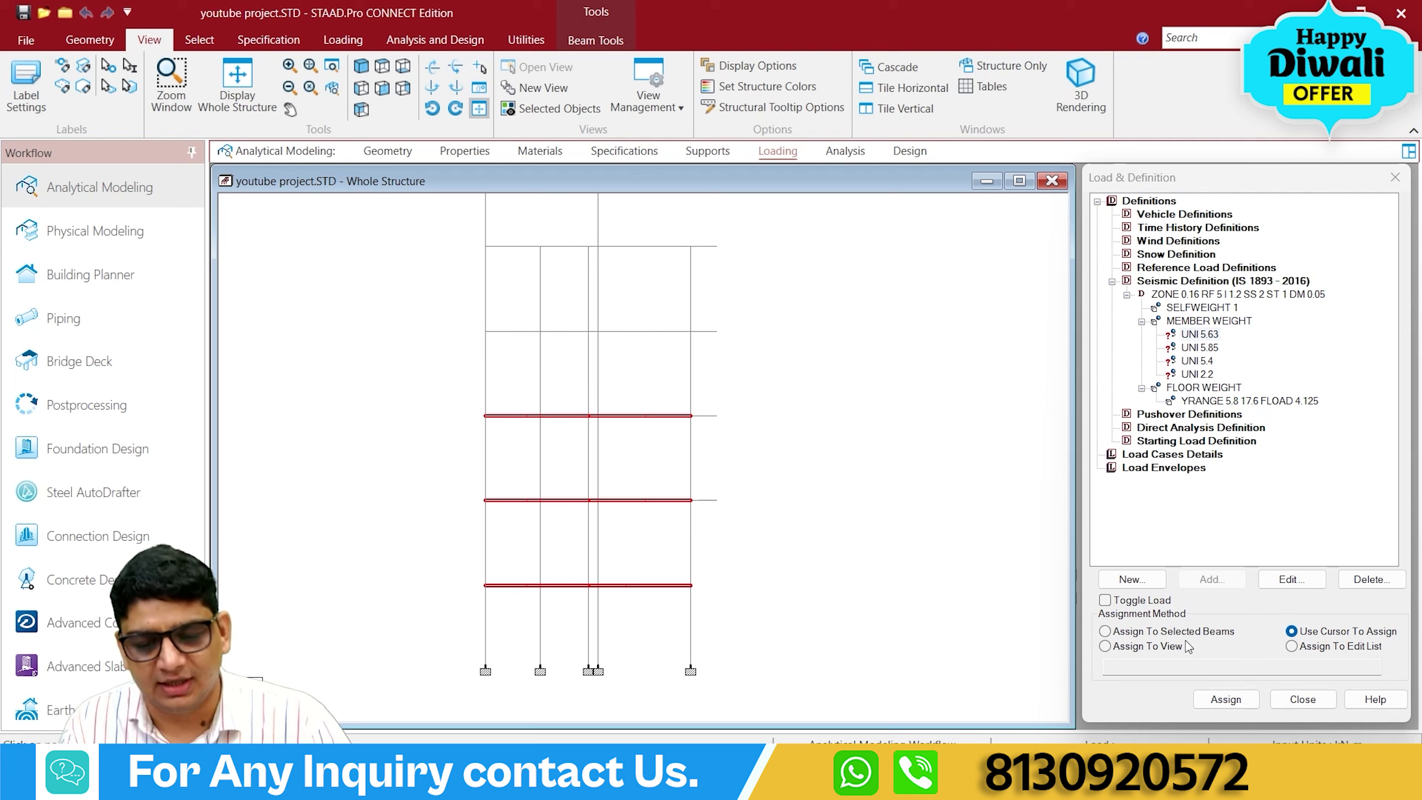
pyautogui.click(1154, 632)
pyautogui.click(1218, 698)
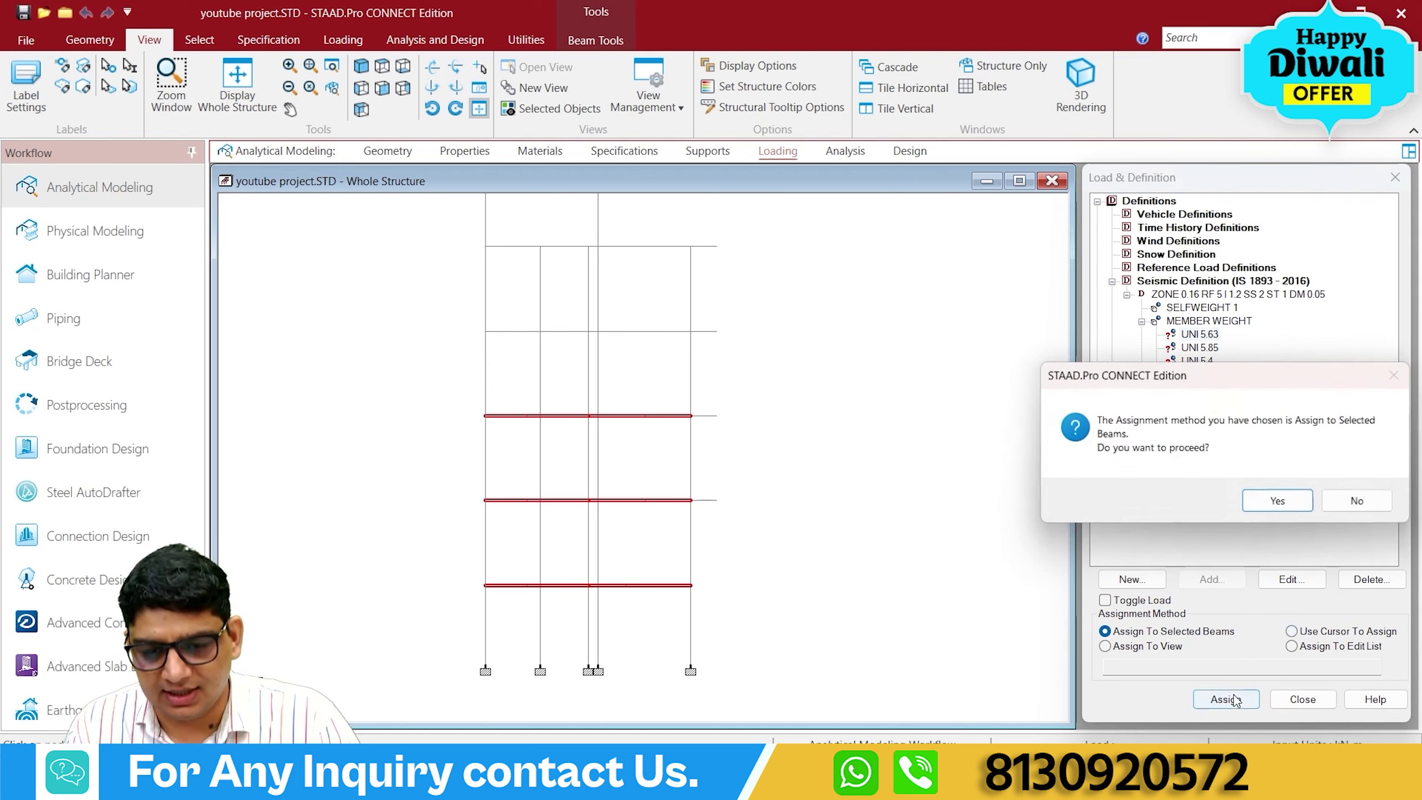
pyautogui.click(1280, 514)
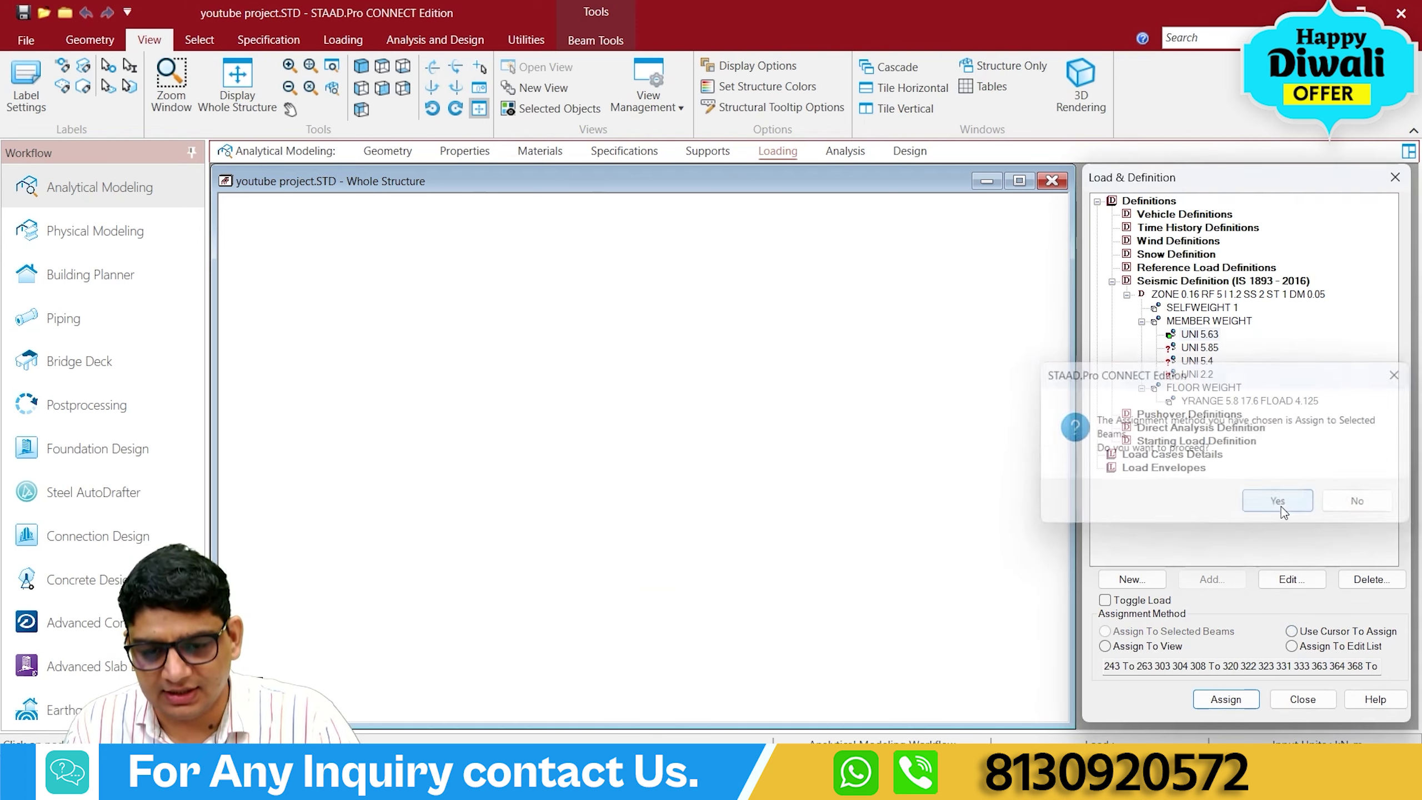
# Check the wall-height calculations in PowerPoint, return to STAAD.Pro, and select the UNI 5.85 member weight for assignment.
pyautogui.click(1214, 348)
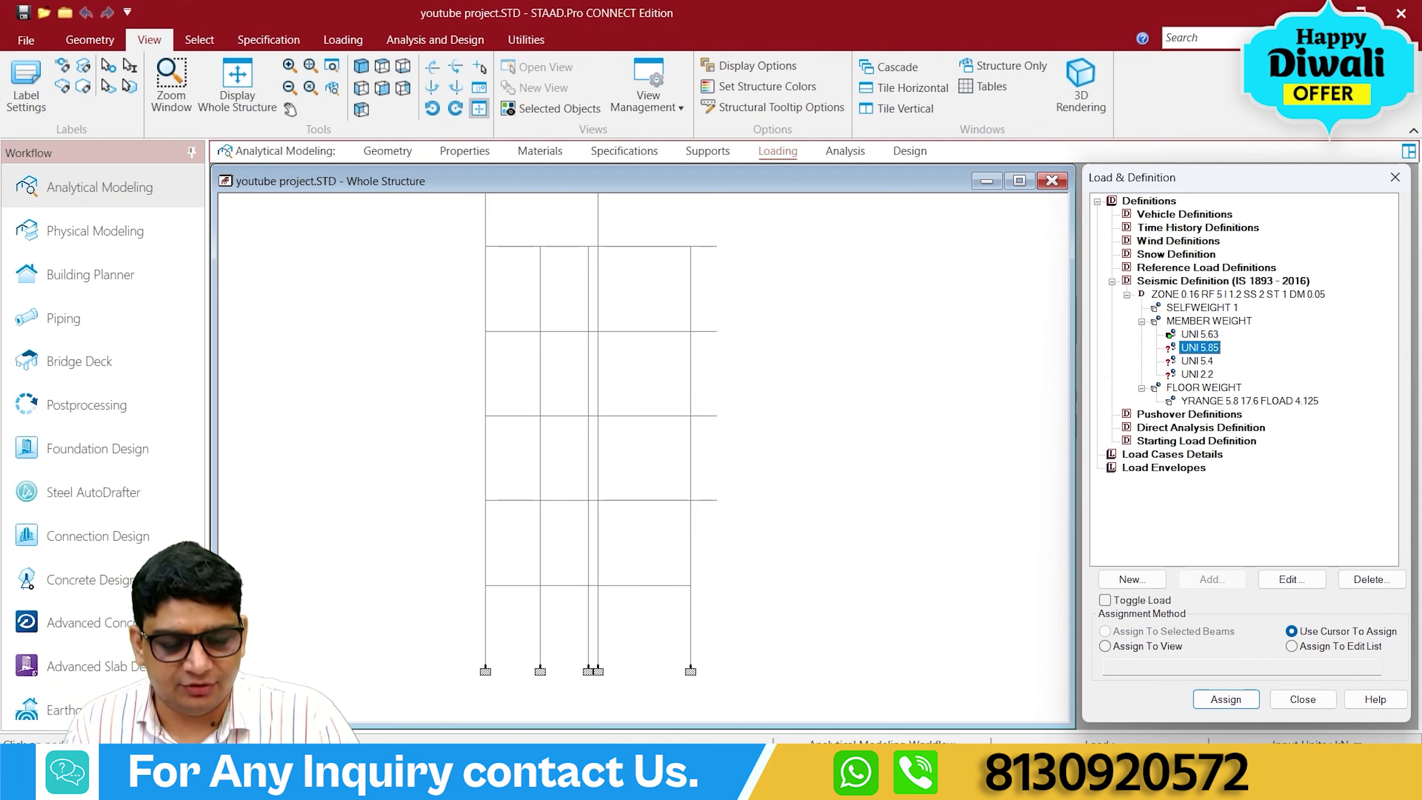
pyautogui.hotkey('alt', 'Tab')
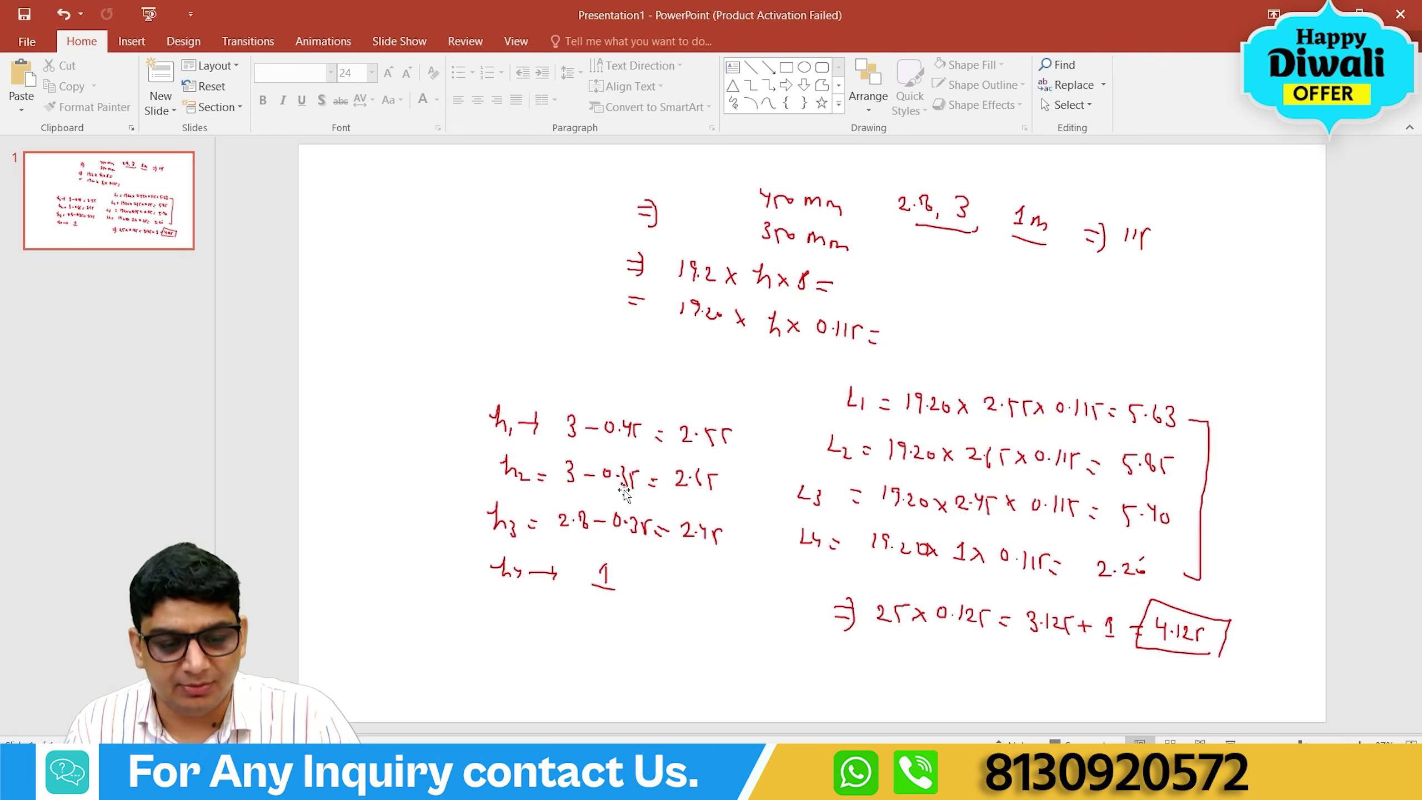
pyautogui.hotkey('alt', 'Tab')
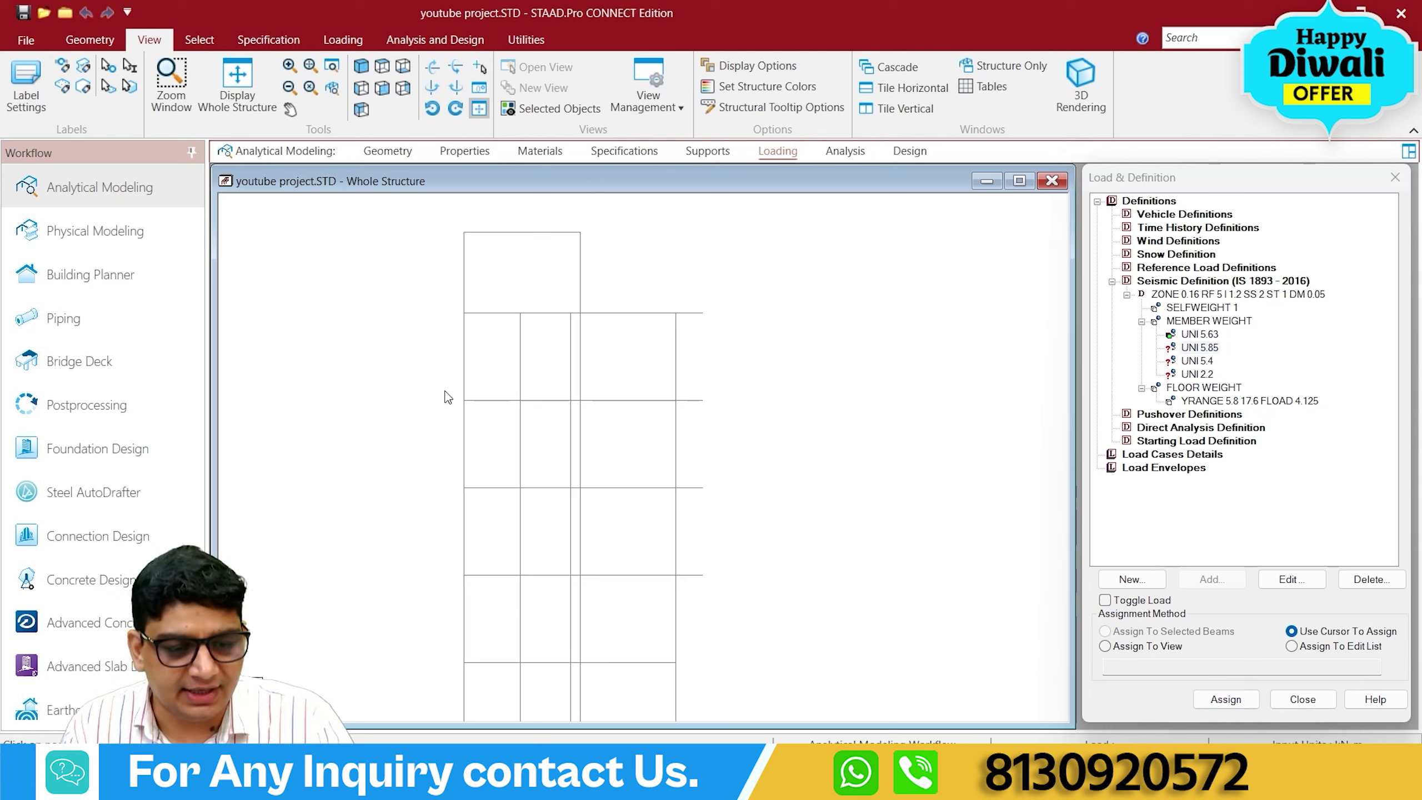
pyautogui.click(1212, 348)
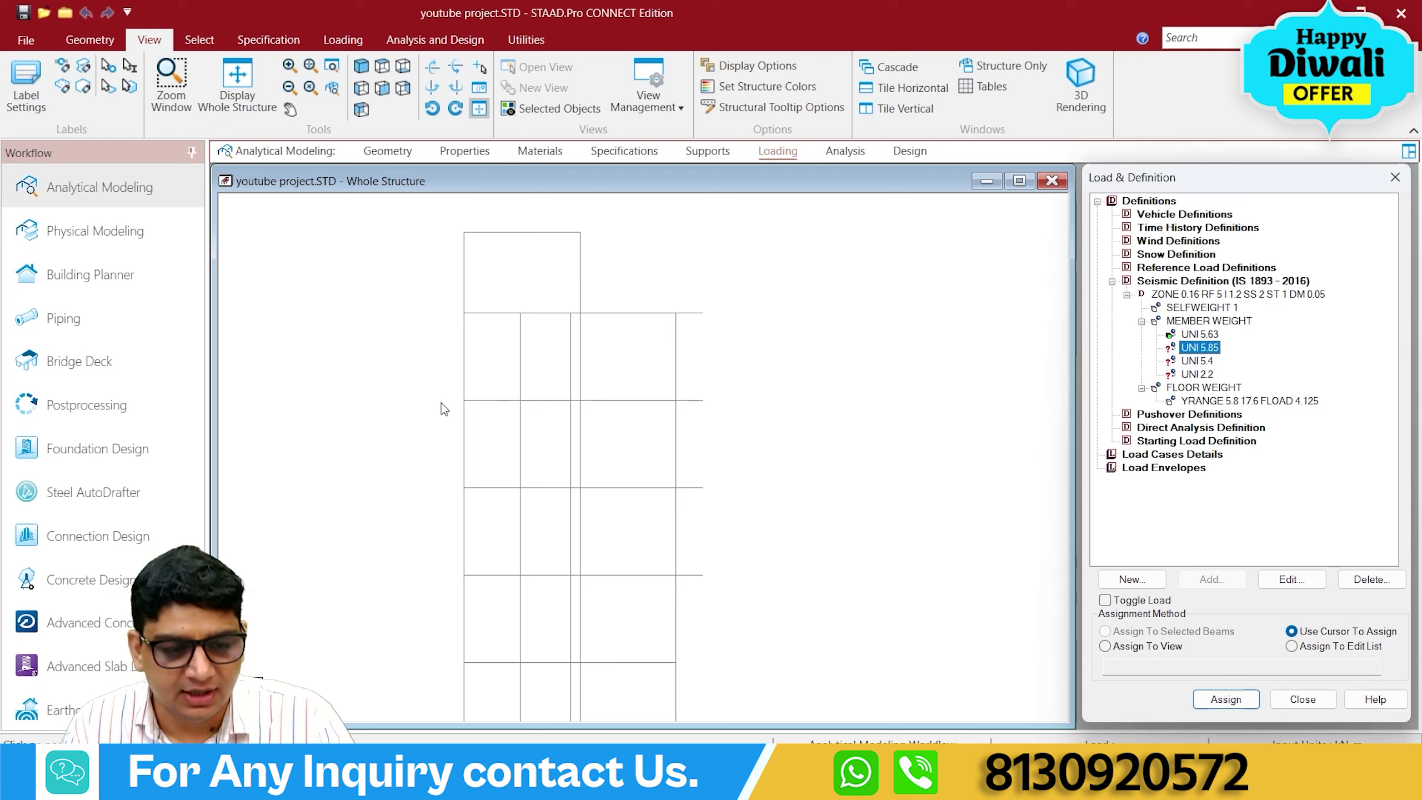
# Assign the UNI 5.85 member weight to the beams one floor below the main roof, leaving out the overhanging beams.
pyautogui.click(671, 400)
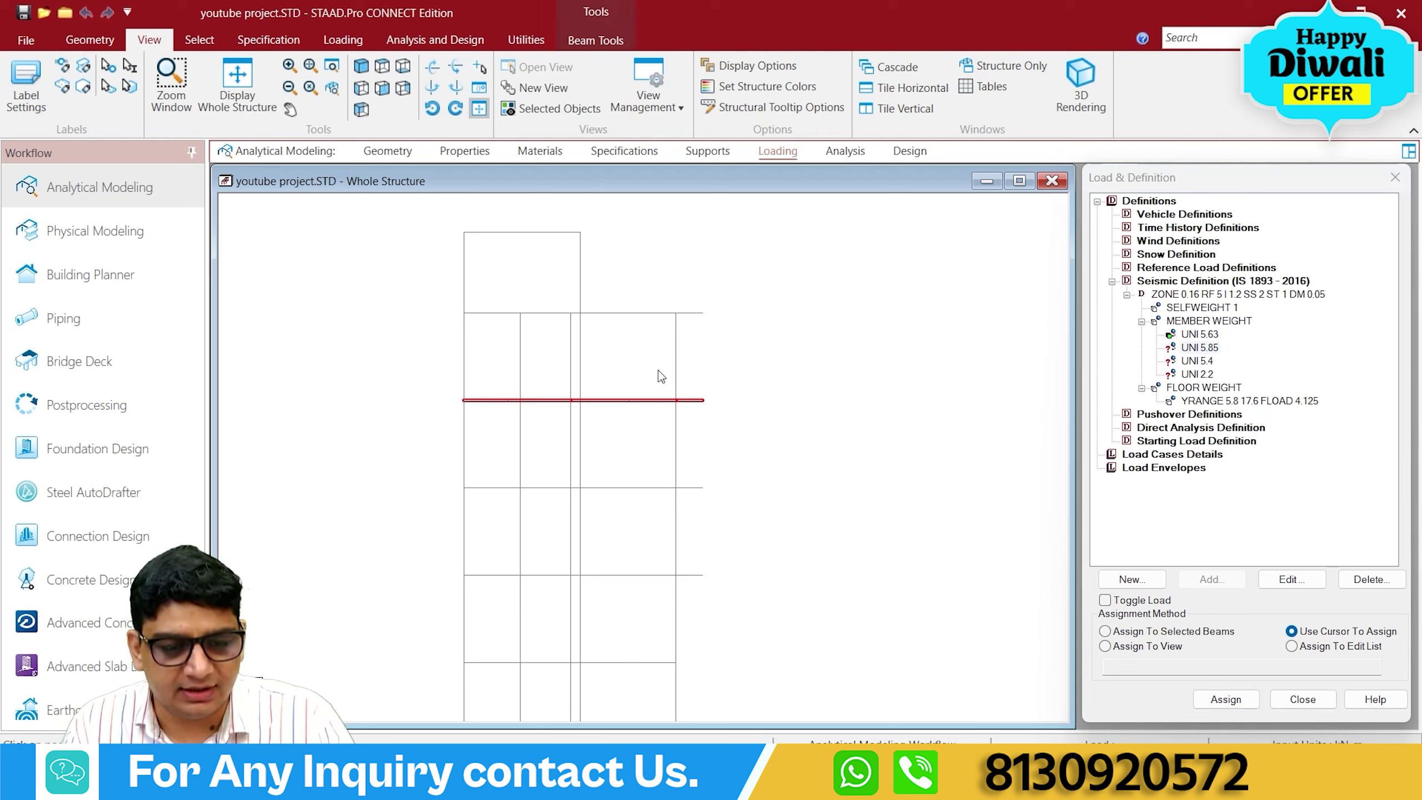
pyautogui.click(706, 412)
pyautogui.moveTo(433, 385); pyautogui.dragTo(668, 410)
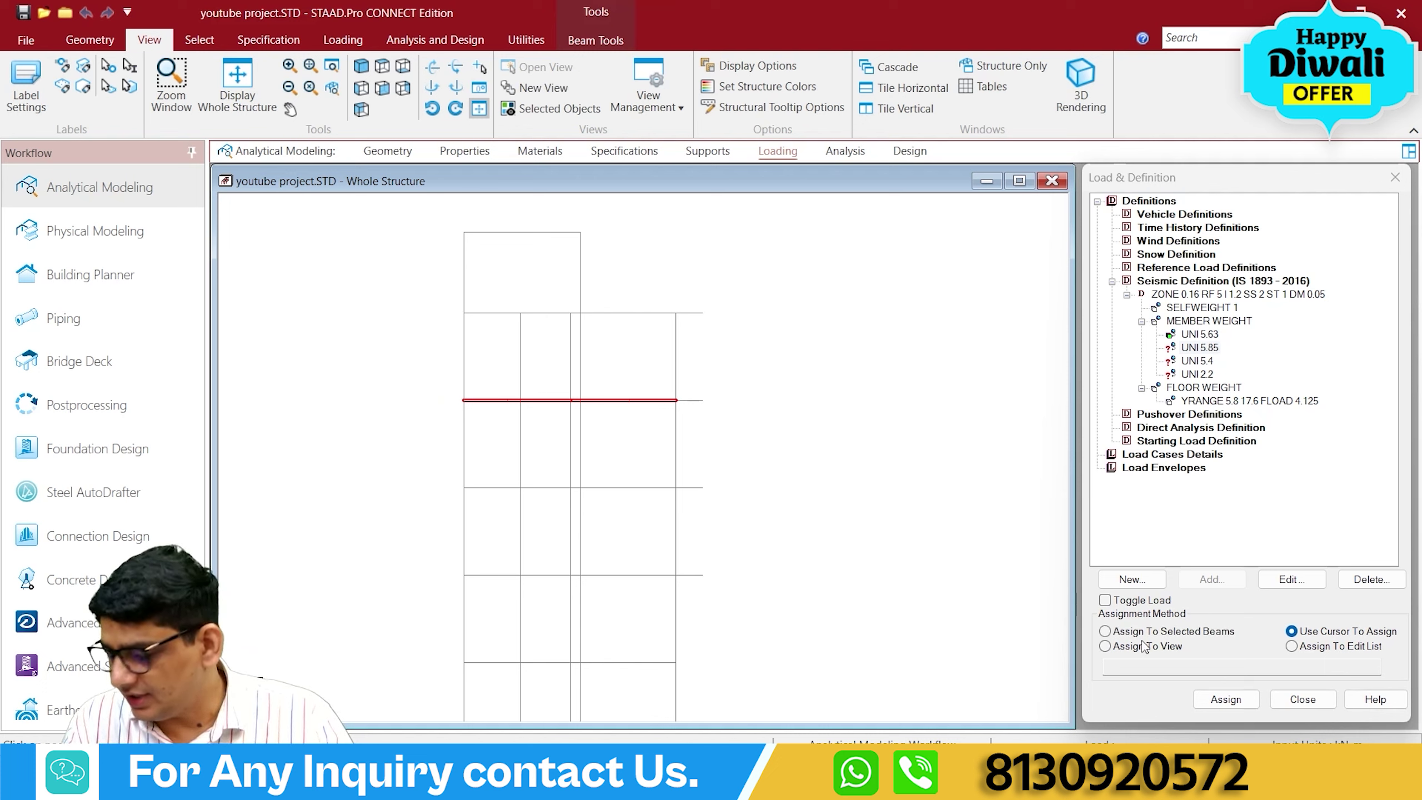
pyautogui.click(1104, 631)
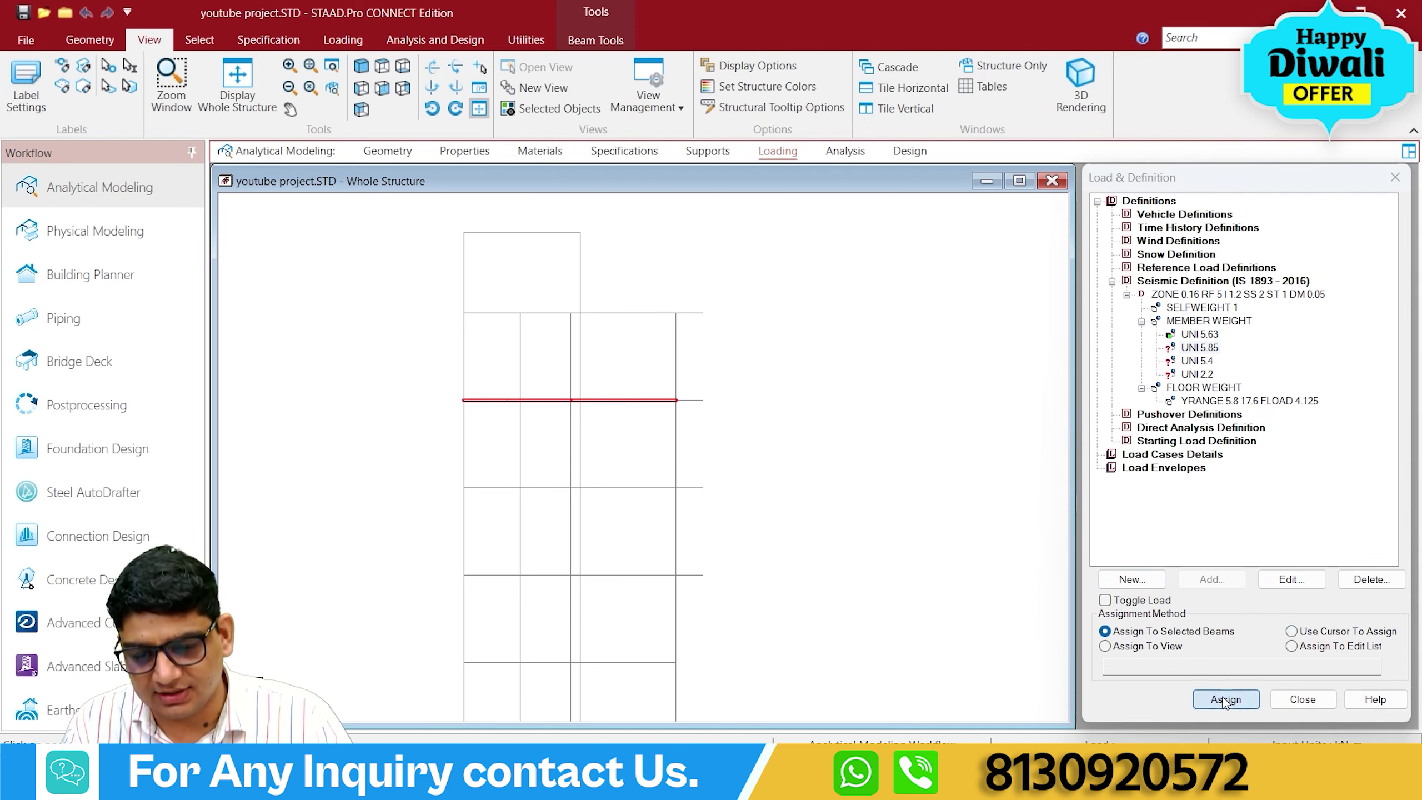
pyautogui.click(1224, 699)
pyautogui.click(1273, 499)
pyautogui.click(1197, 335)
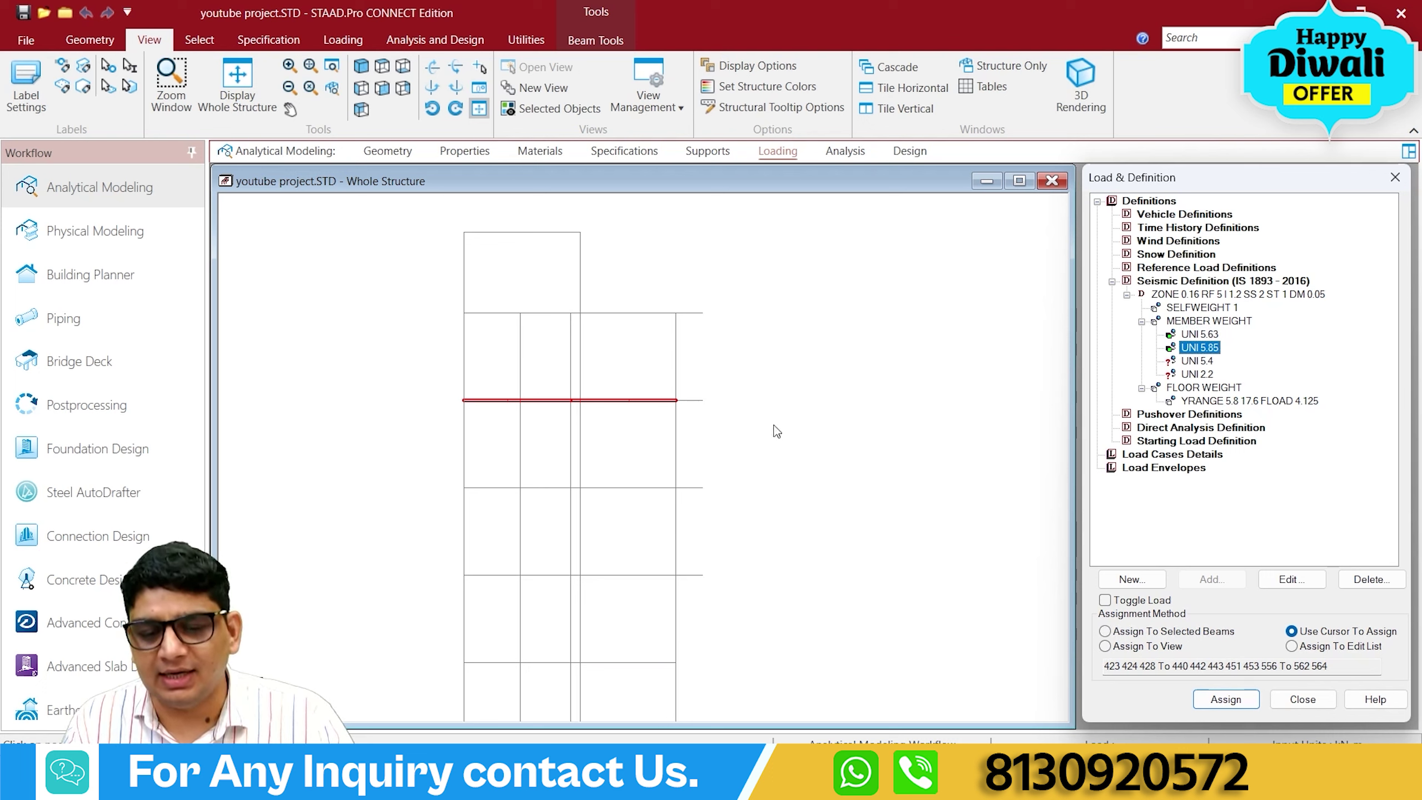
# Pick the UNI 5.4 member weight and check the wall load calculations on the PowerPoint slide.
pyautogui.click(1198, 363)
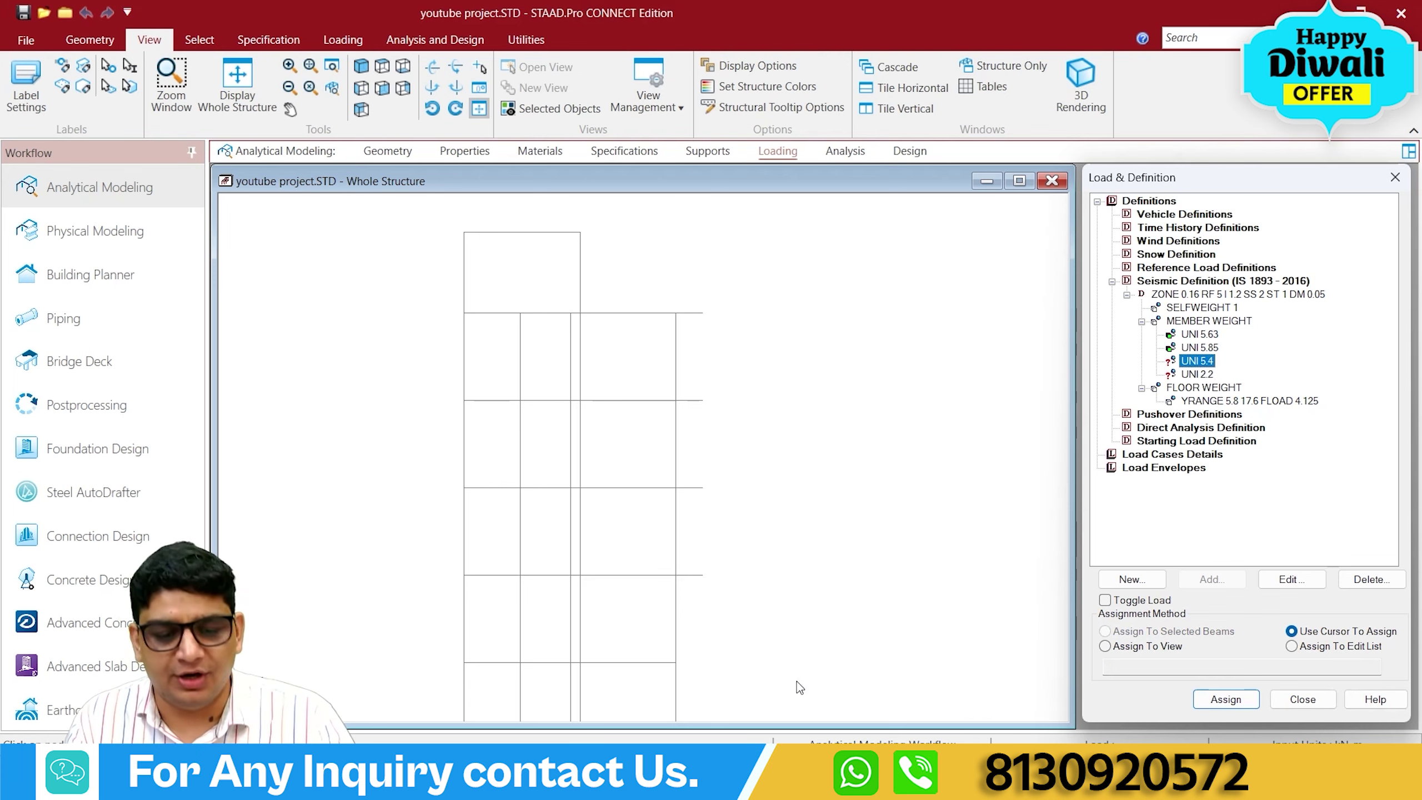
pyautogui.hotkey('alt', 'Tab')
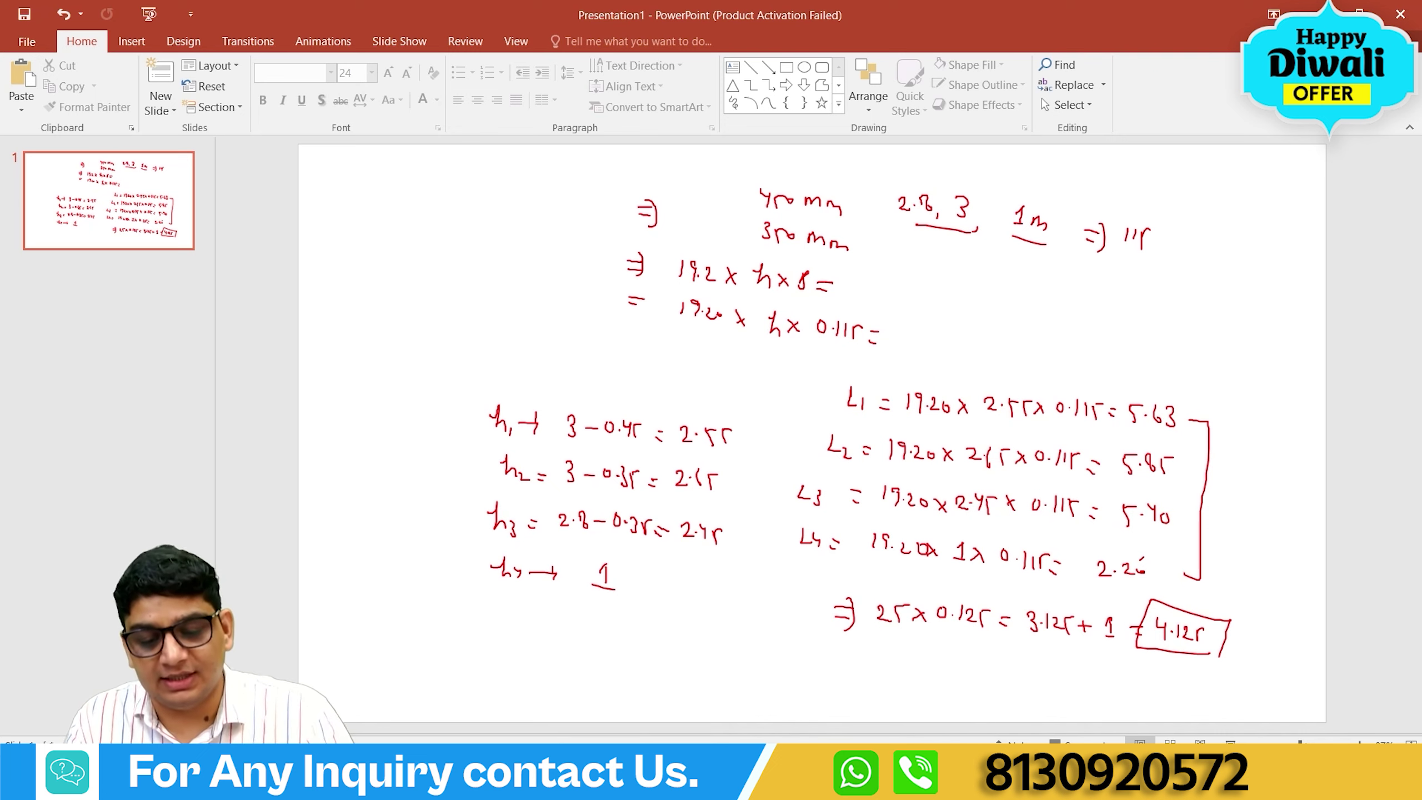
pyautogui.hotkey('alt', 'Tab')
# Isolate the main roof level beams in a new view within the active window and show them isometrically.
pyautogui.scroll(3, 625, 400)
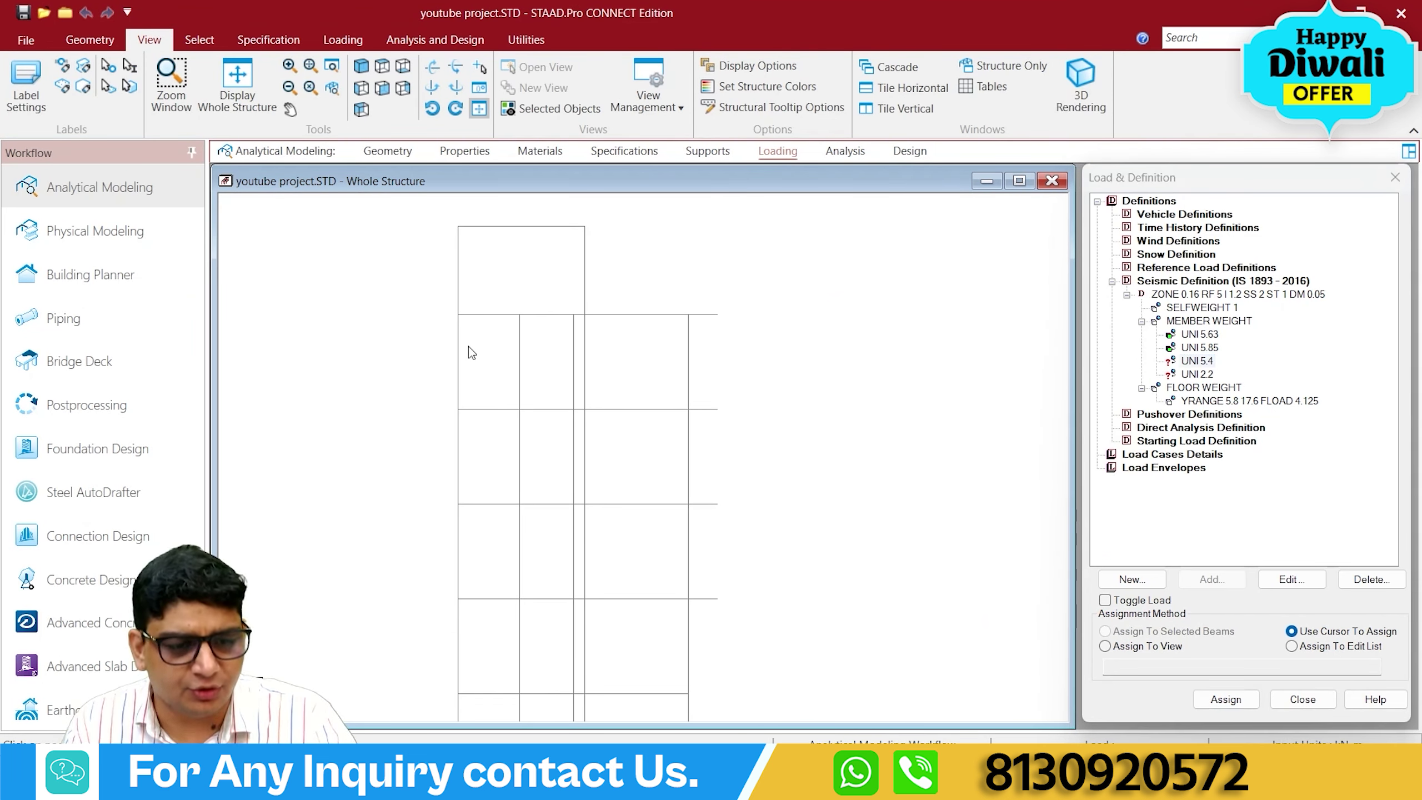
pyautogui.click(719, 314)
pyautogui.rightClick(761, 307)
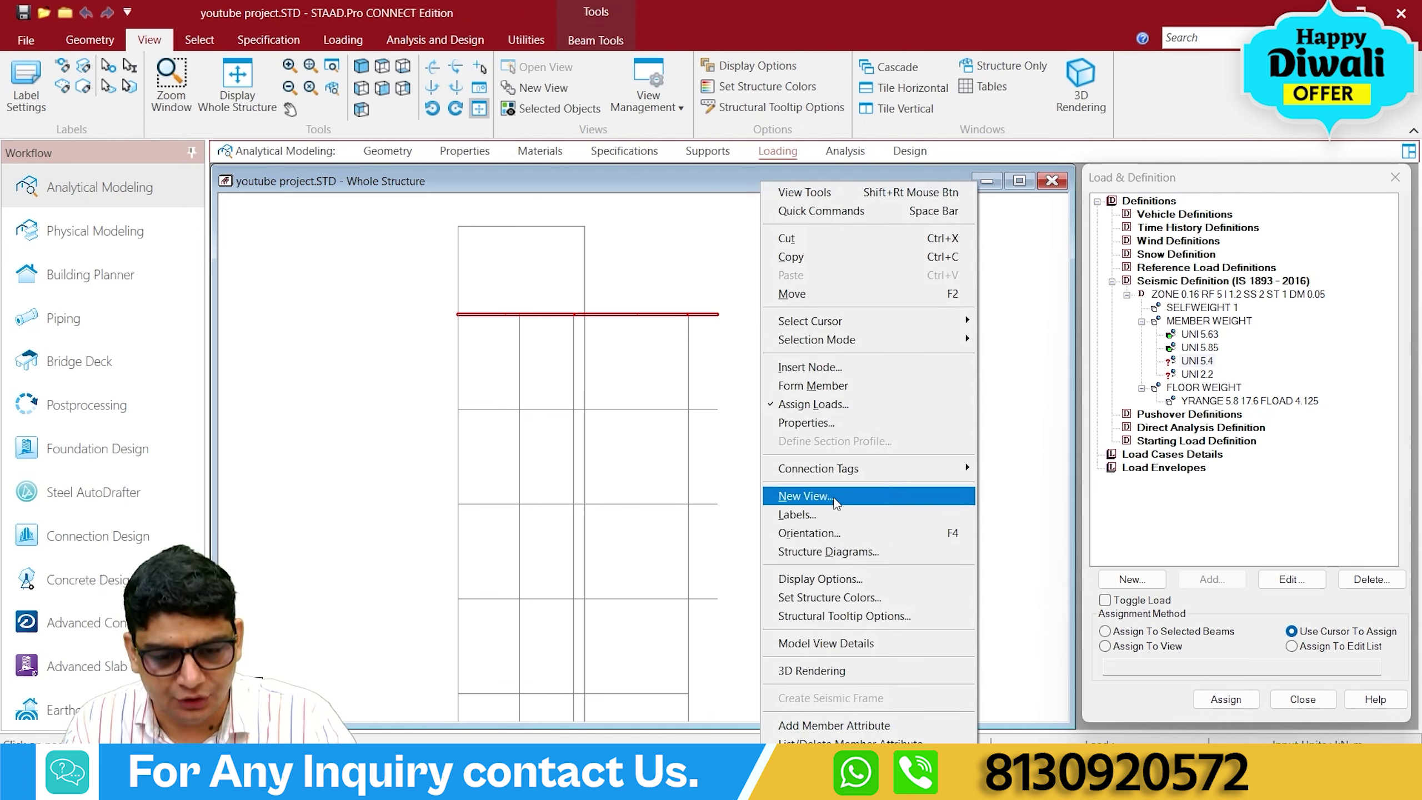
pyautogui.click(812, 495)
pyautogui.click(923, 437)
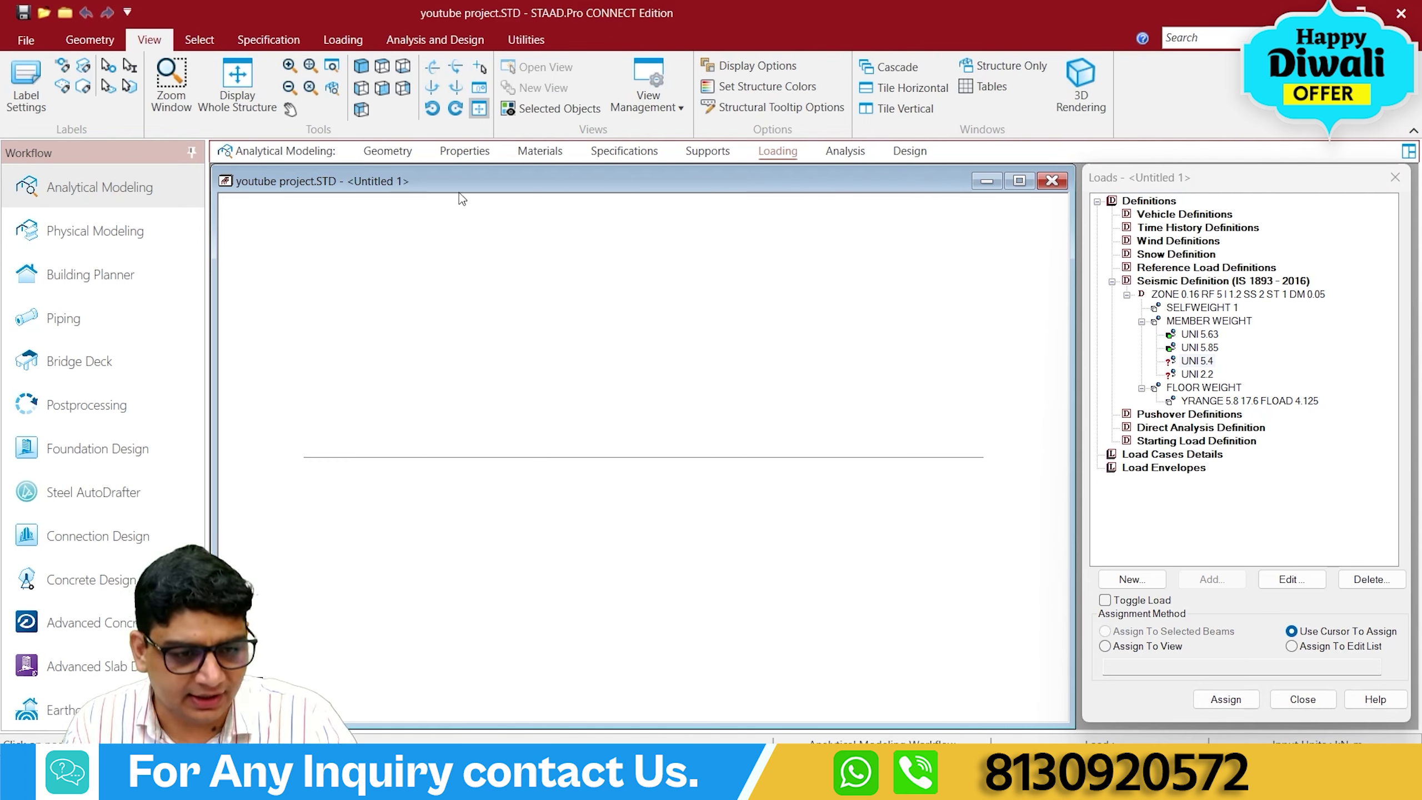
pyautogui.click(369, 71)
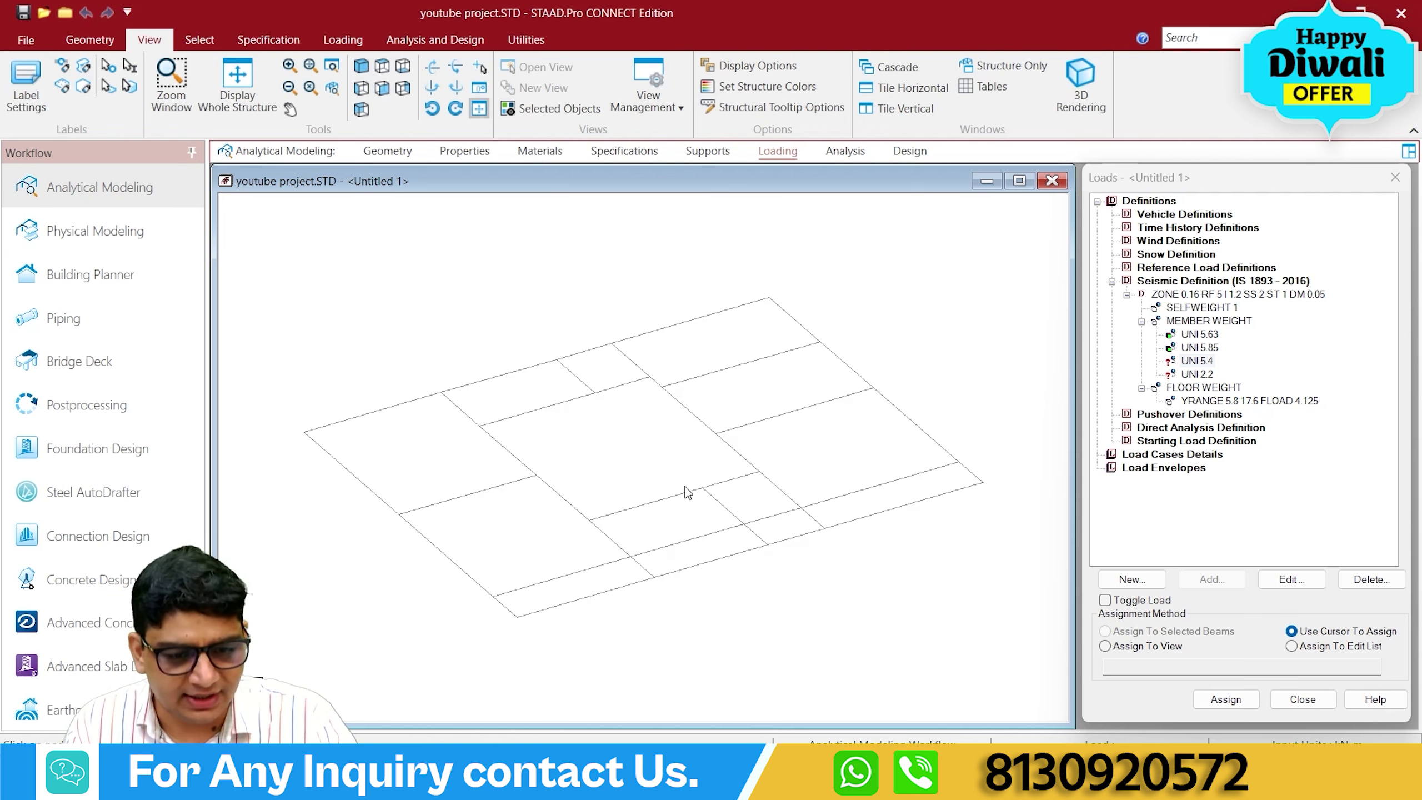
# Assign the UNI 5.4 member weight to the perimeter and middle beams of the two adjoining corner panels beneath the rooftop room.
pyautogui.click(705, 309)
pyautogui.keyDown('ctrl'); pyautogui.click(641, 363); pyautogui.keyUp('ctrl')
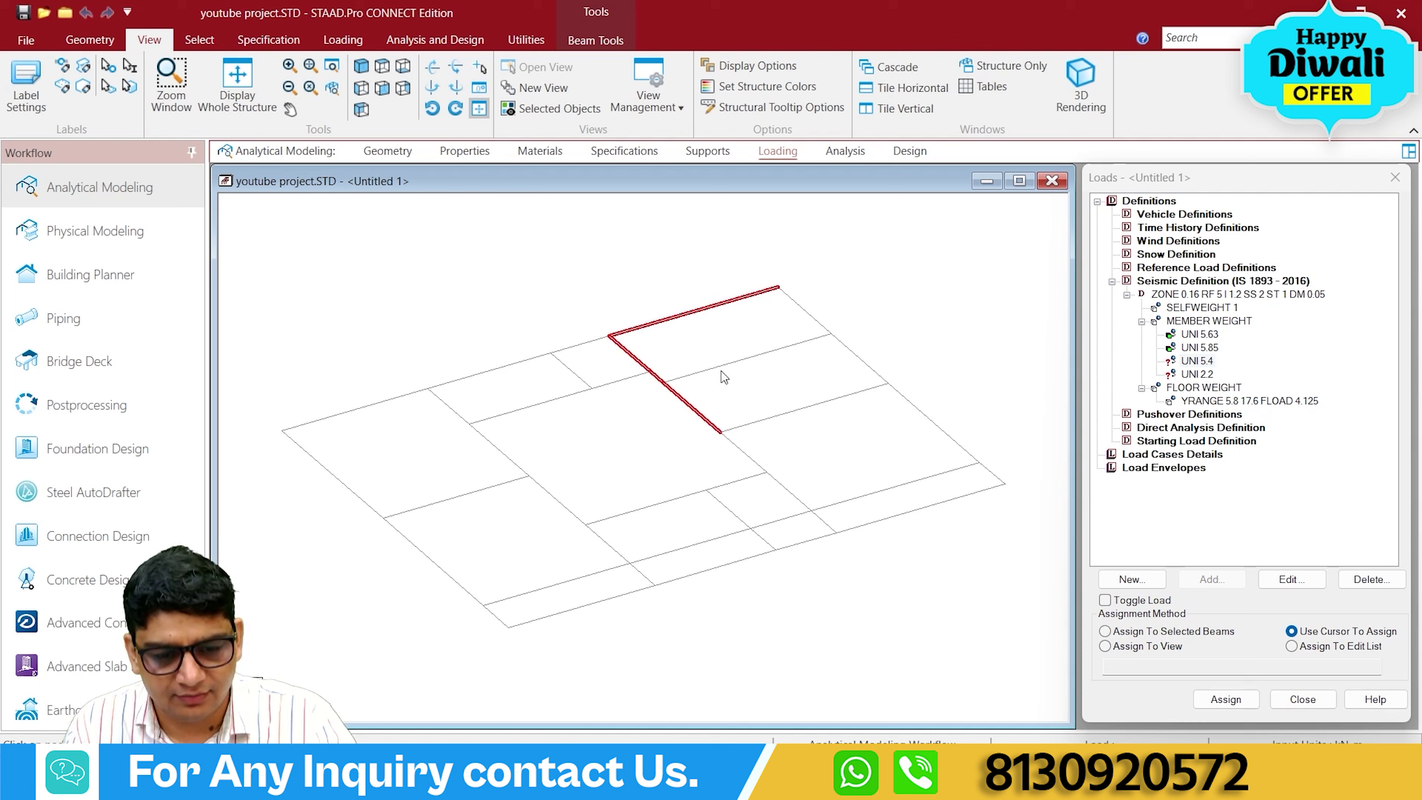
pyautogui.keyDown('ctrl'); pyautogui.click(848, 350); pyautogui.keyUp('ctrl')
pyautogui.keyDown('ctrl'); pyautogui.click(829, 401); pyautogui.keyUp('ctrl')
pyautogui.keyDown('ctrl'); pyautogui.click(816, 322); pyautogui.keyUp('ctrl')
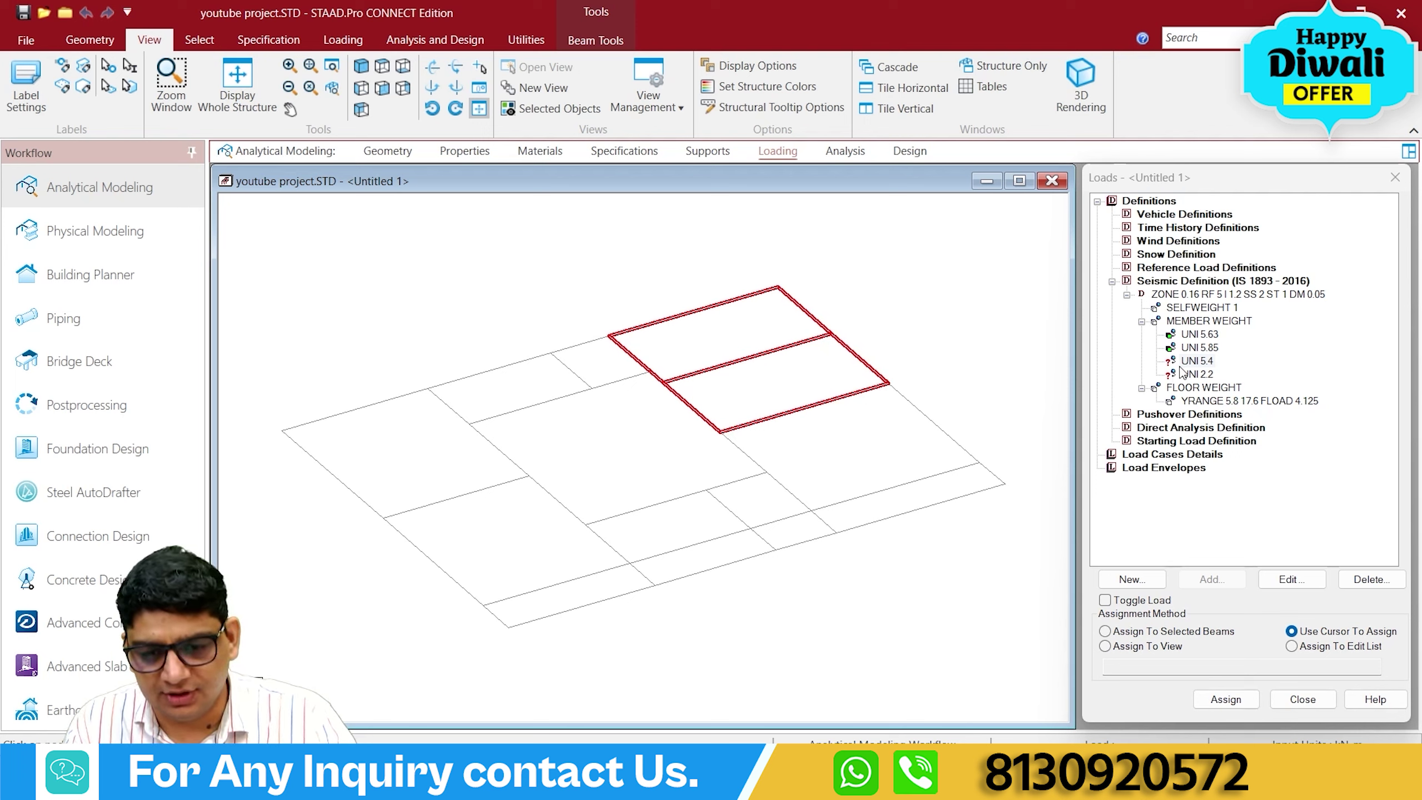
pyautogui.click(1195, 360)
pyautogui.click(1208, 633)
pyautogui.click(1225, 699)
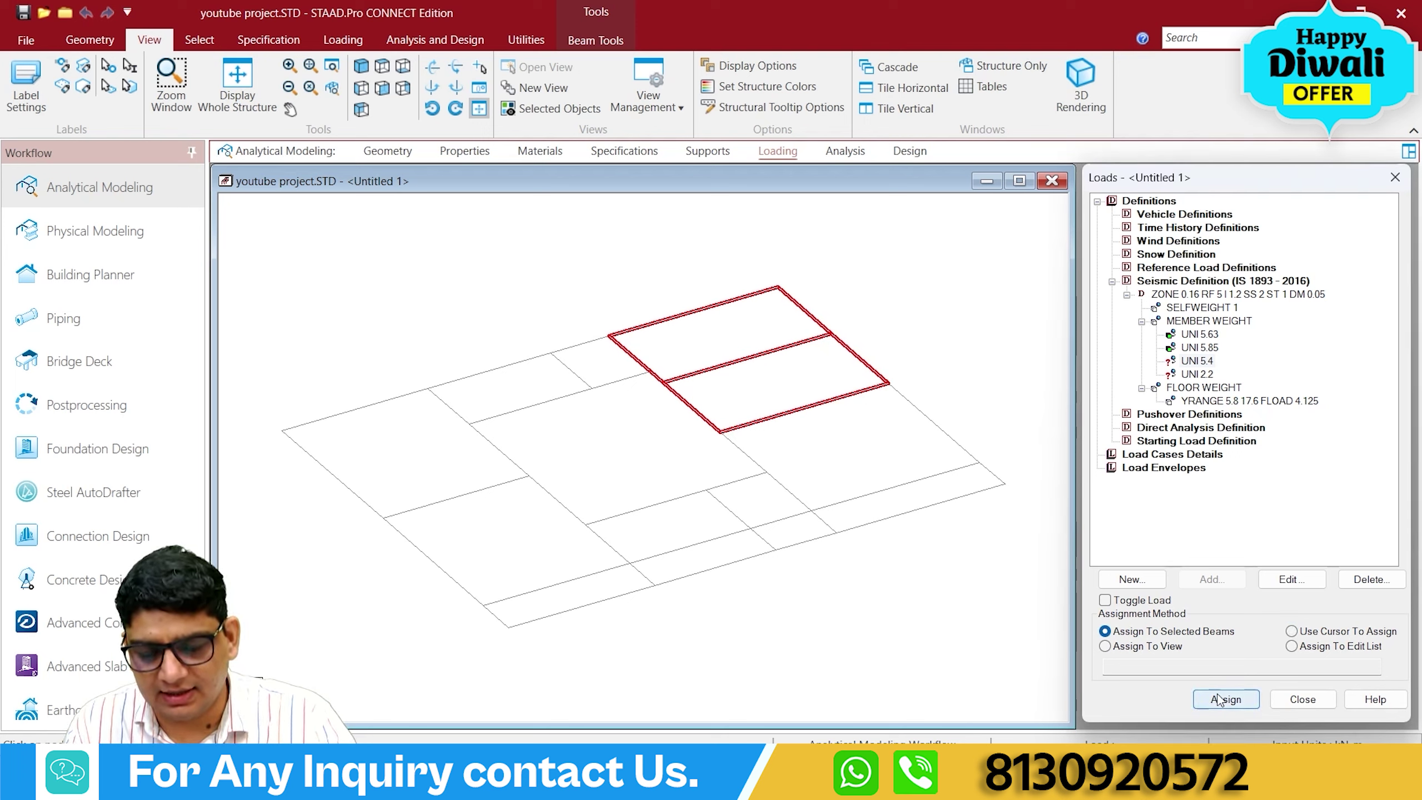
pyautogui.click(1280, 503)
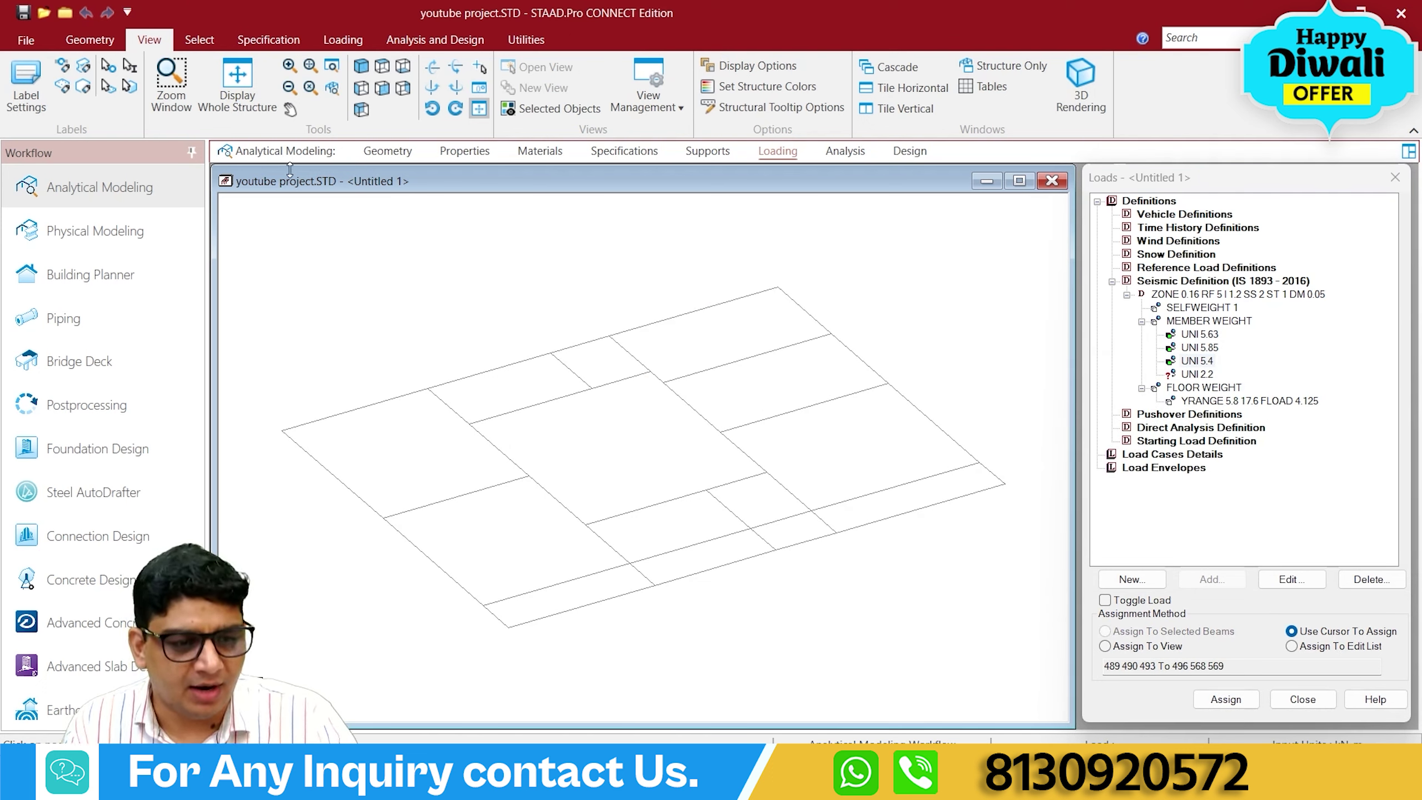
# In an elevation of the whole structure, assign the UNI 2.2 member weight to the topmost beams and the overhanging beams at all four levels.
pyautogui.click(246, 93)
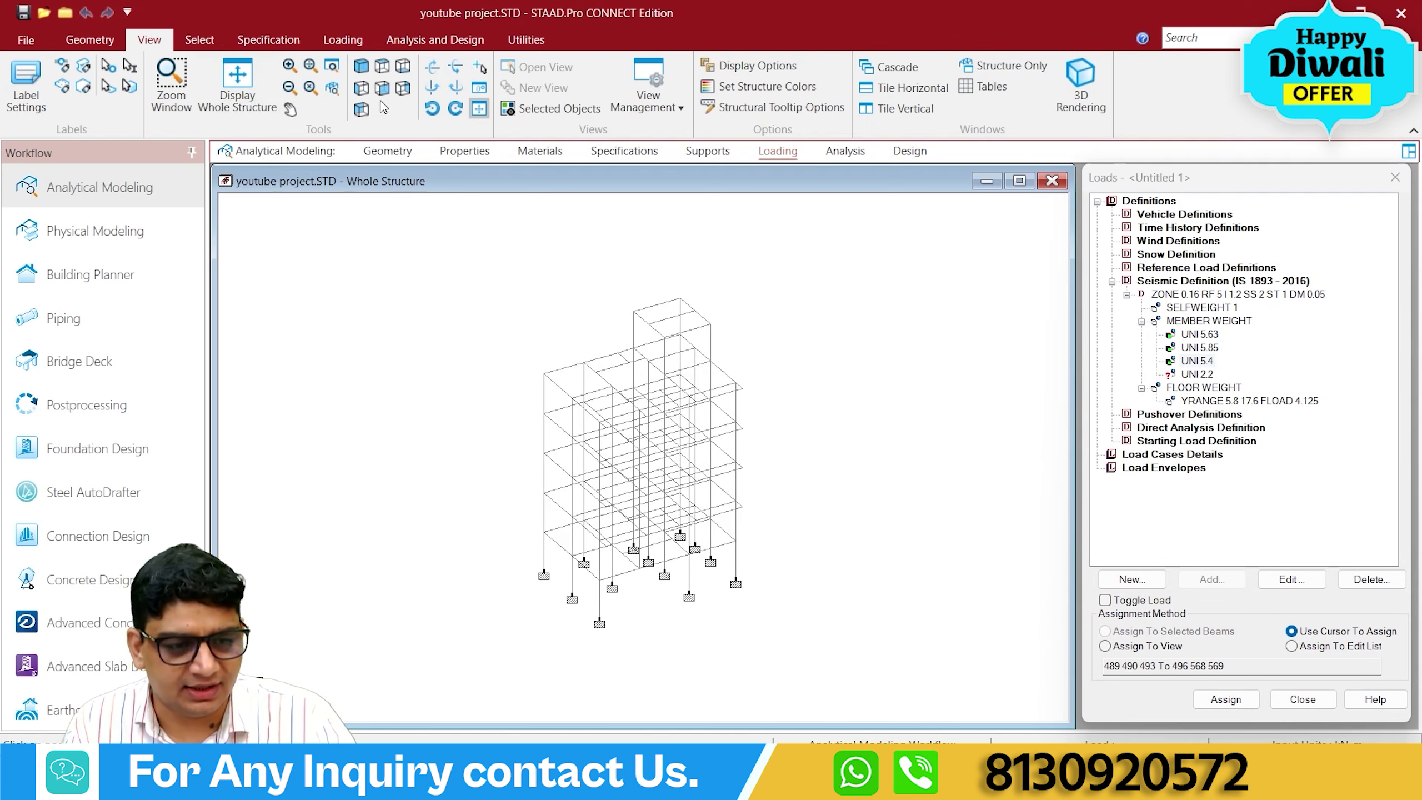
pyautogui.click(364, 92)
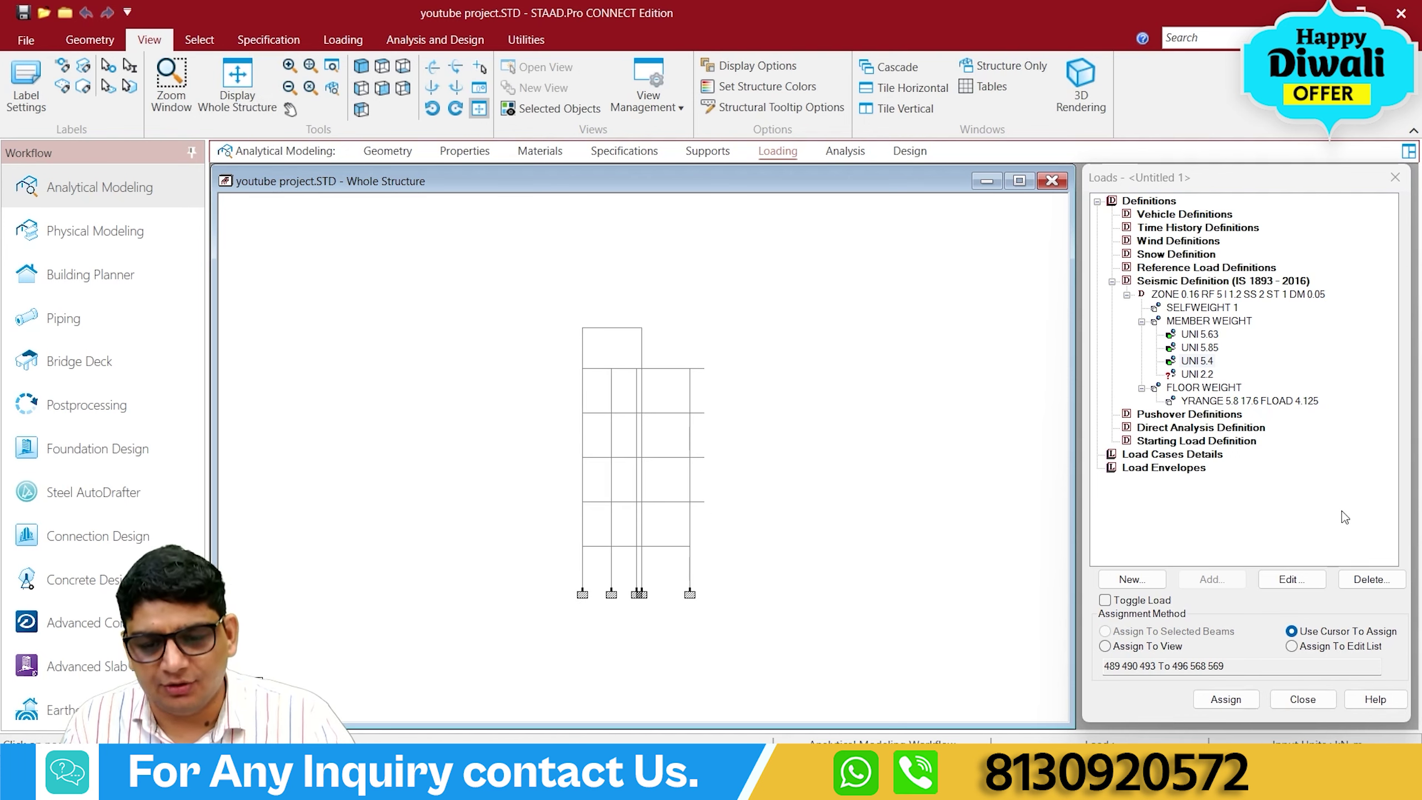
pyautogui.click(1196, 373)
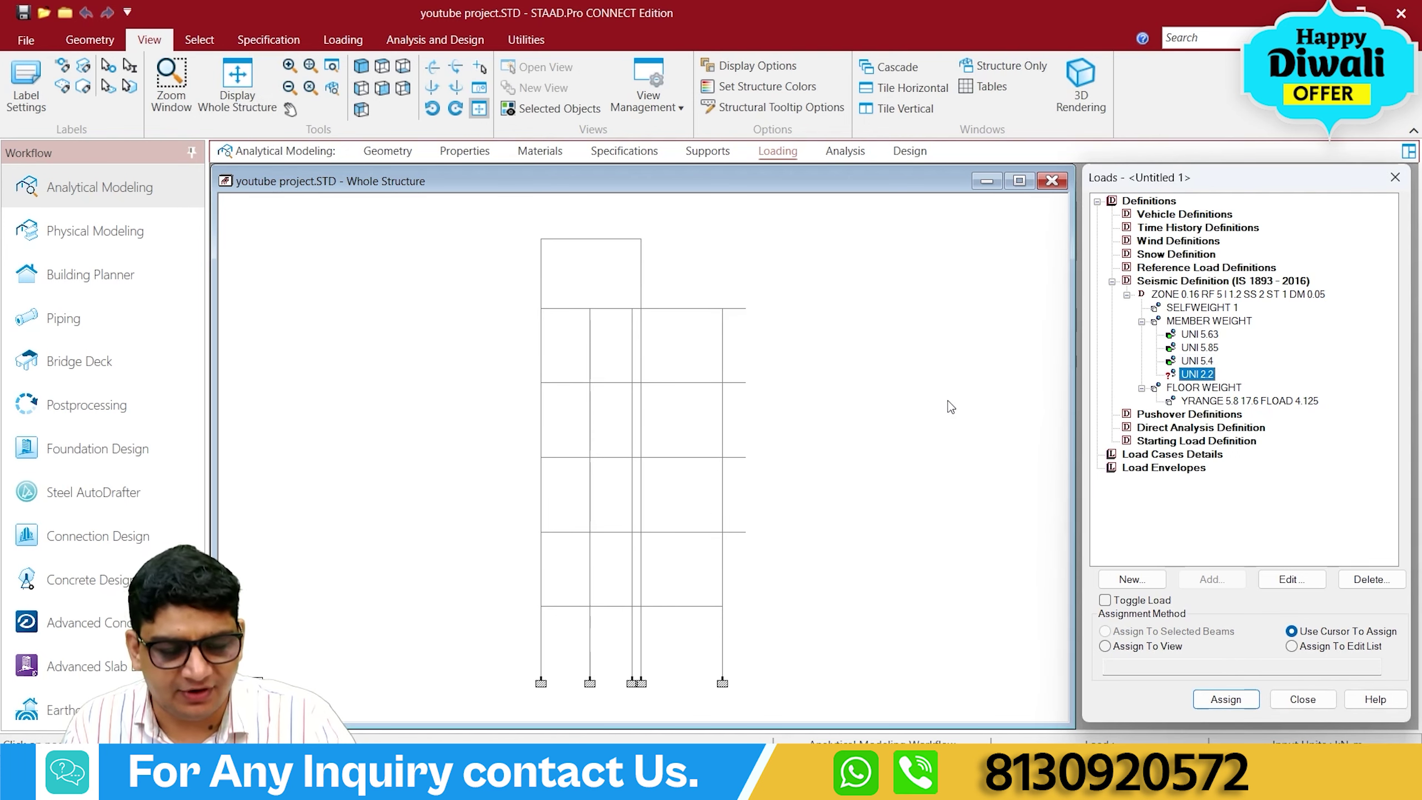
pyautogui.click(890, 430)
pyautogui.scroll(1, 571, 294)
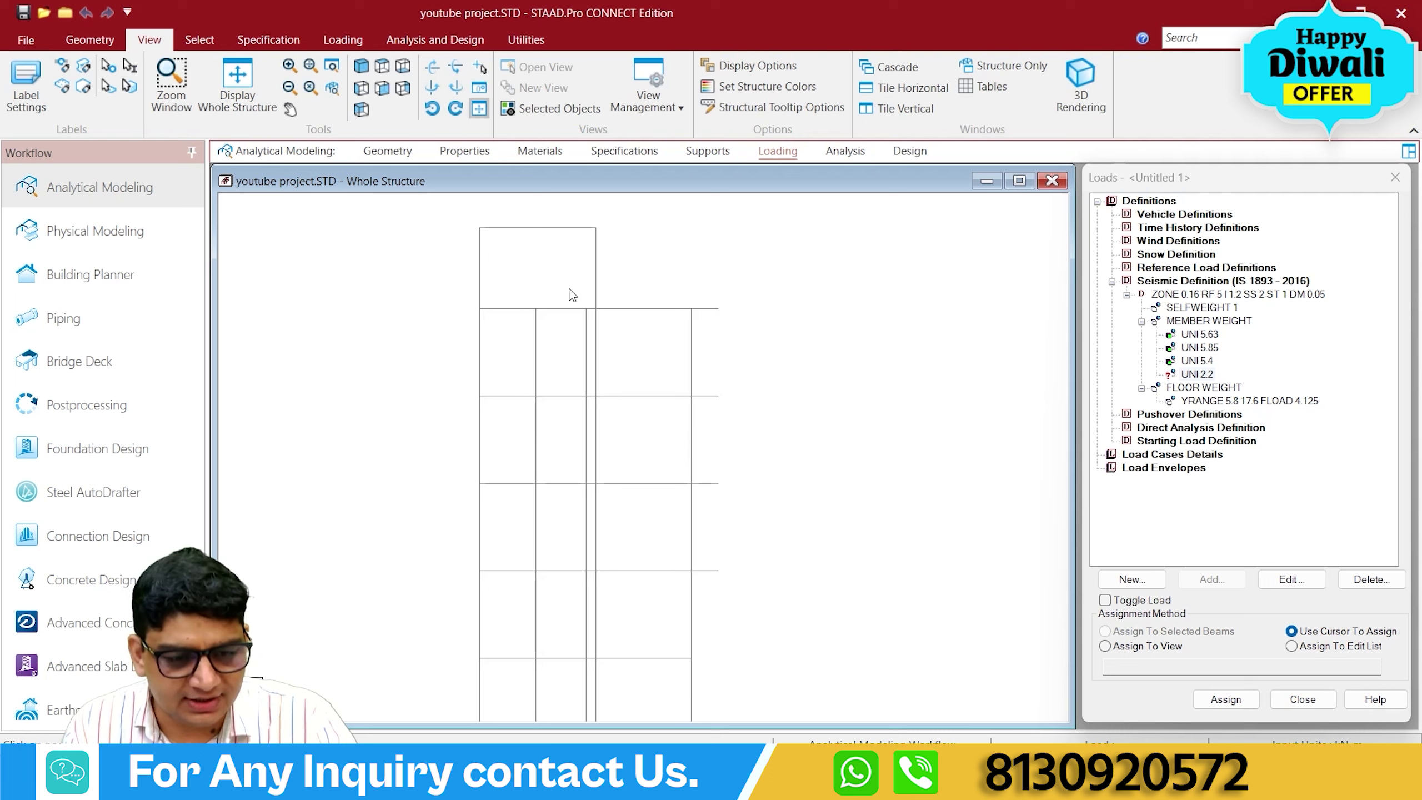
pyautogui.click(594, 229)
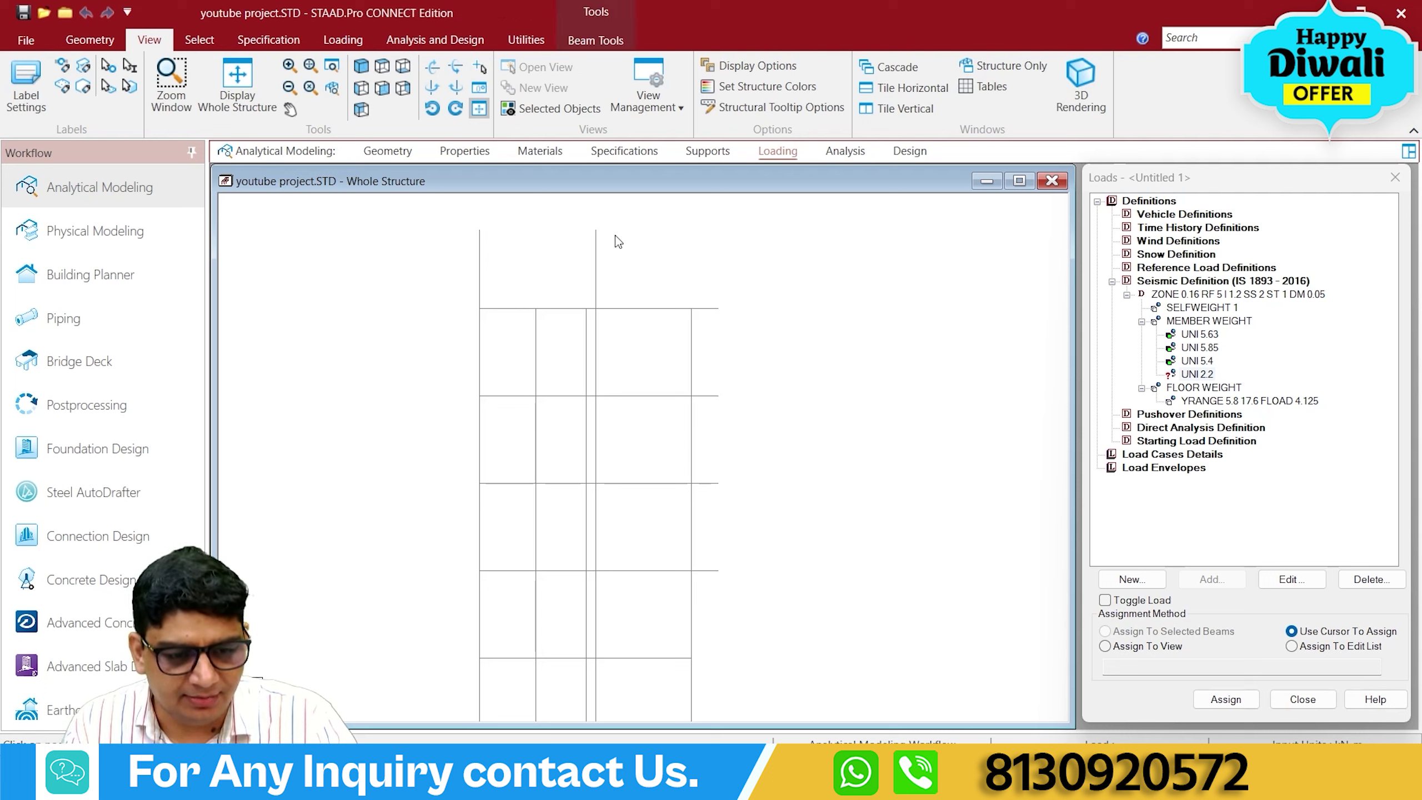
pyautogui.click(707, 308)
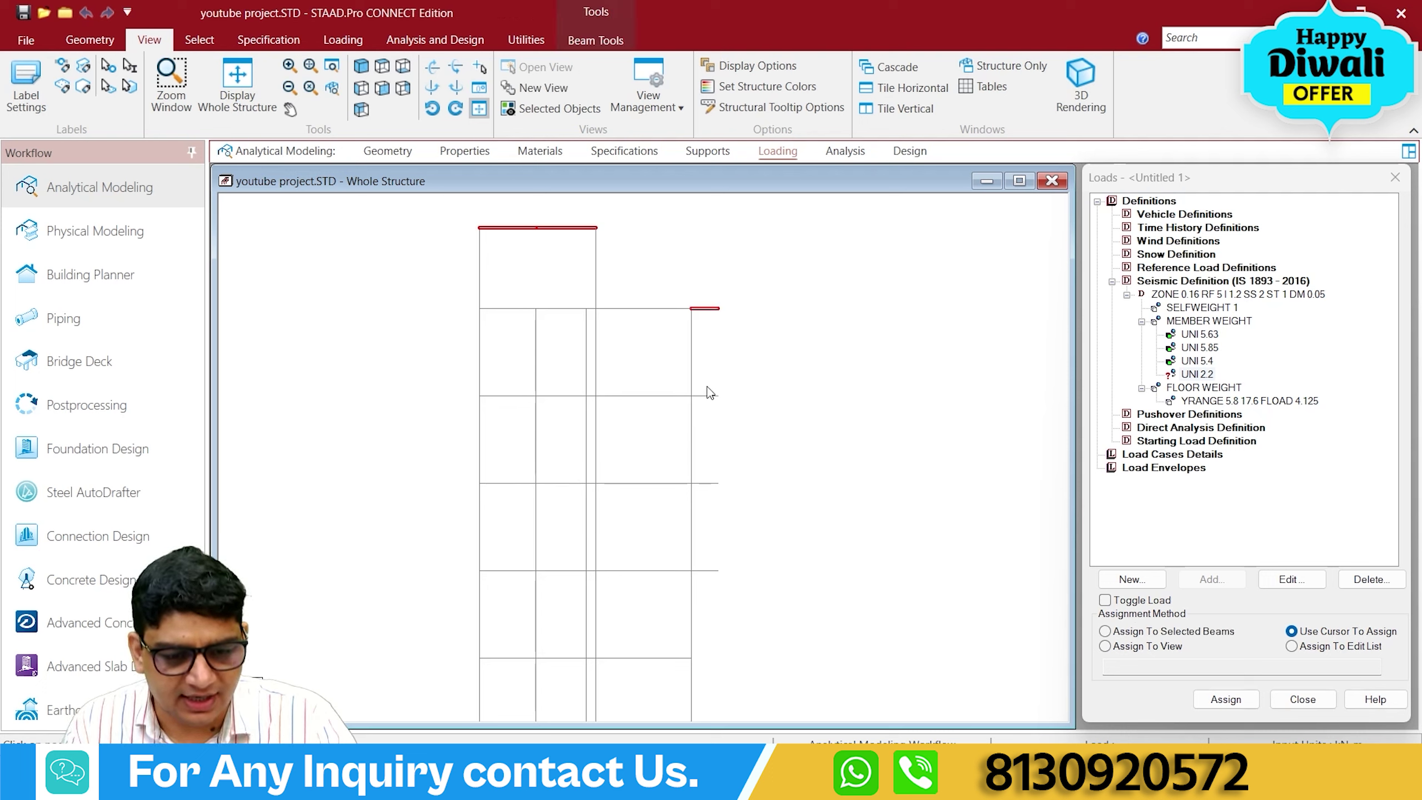
pyautogui.moveTo(702, 377); pyautogui.dragTo(741, 601)
pyautogui.scroll(-2, 803, 494)
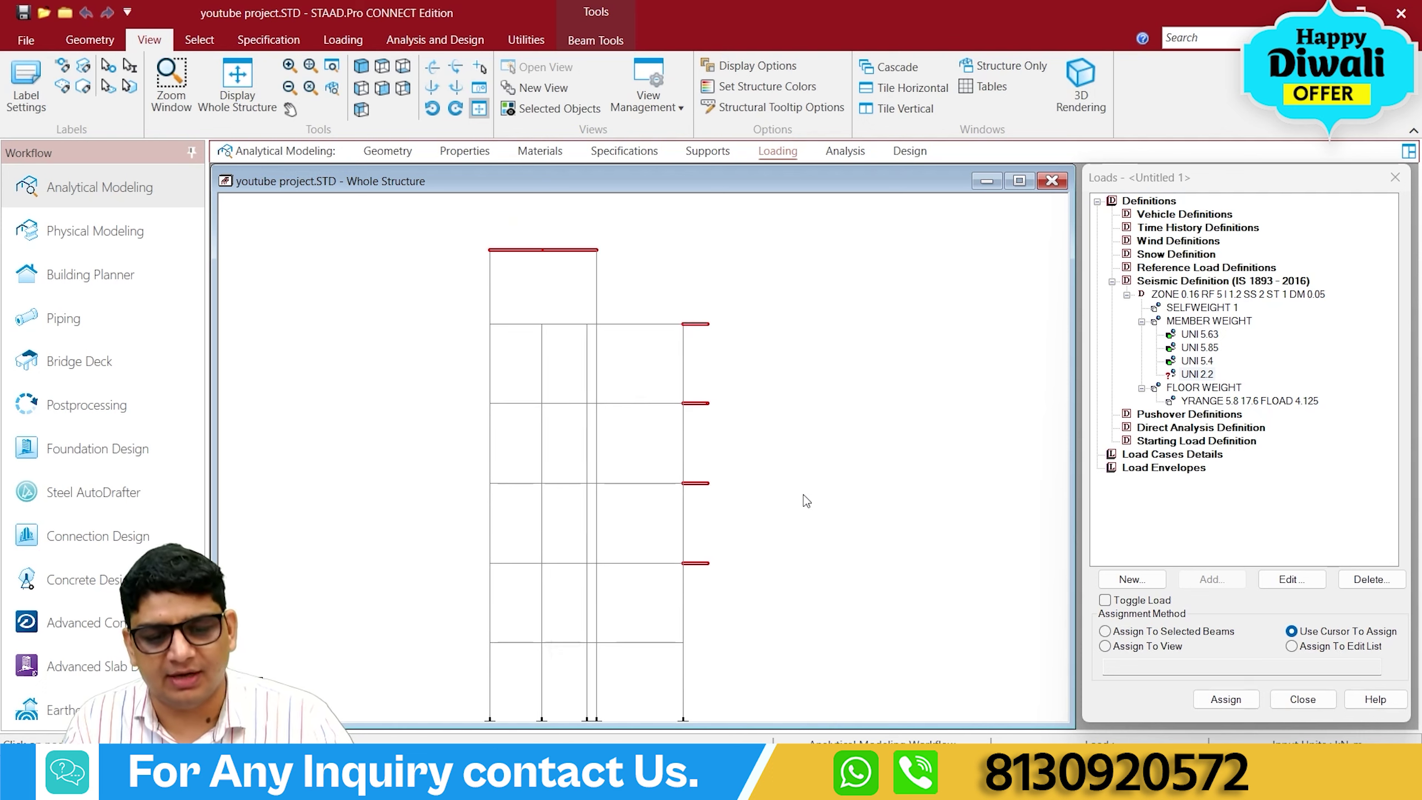
pyautogui.click(1189, 636)
pyautogui.click(1225, 699)
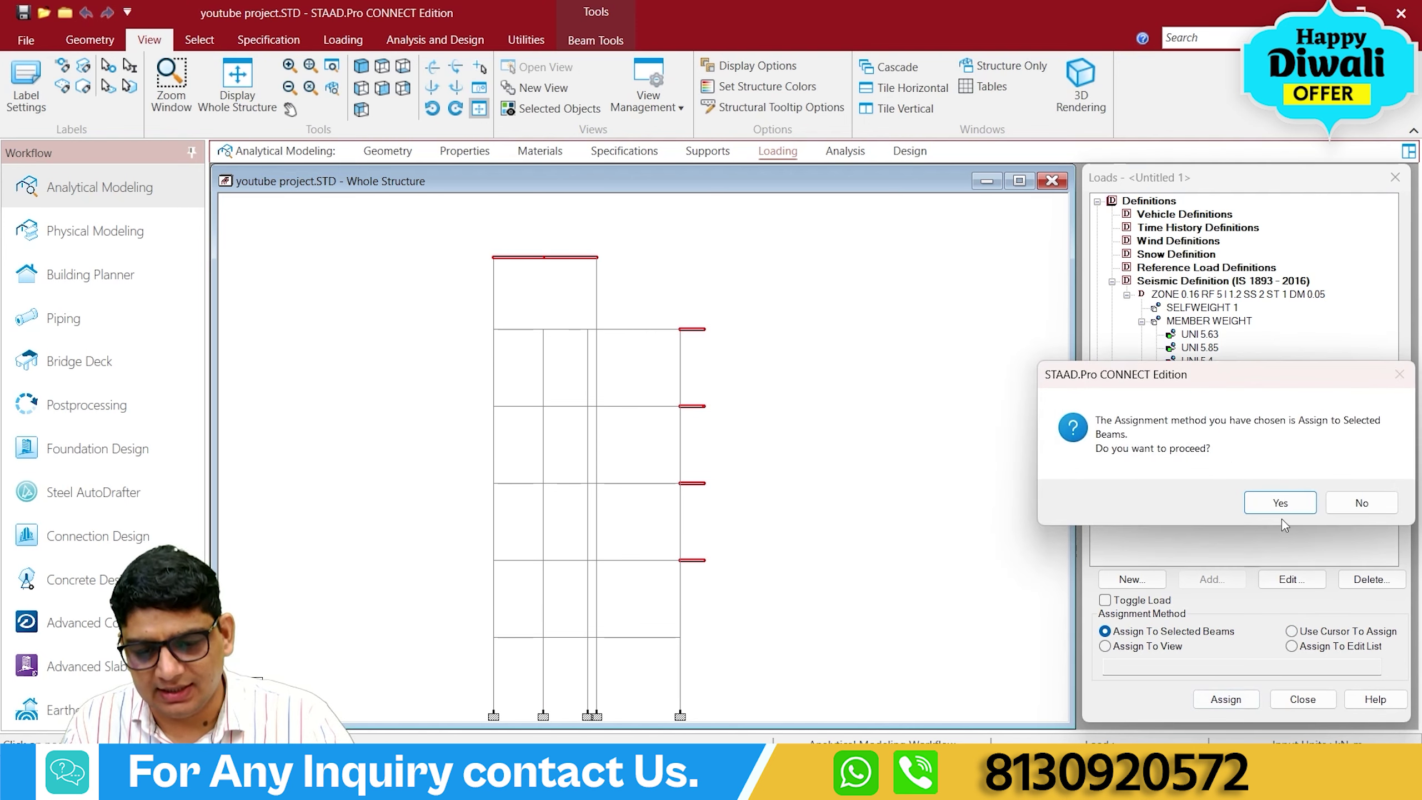
pyautogui.click(1279, 502)
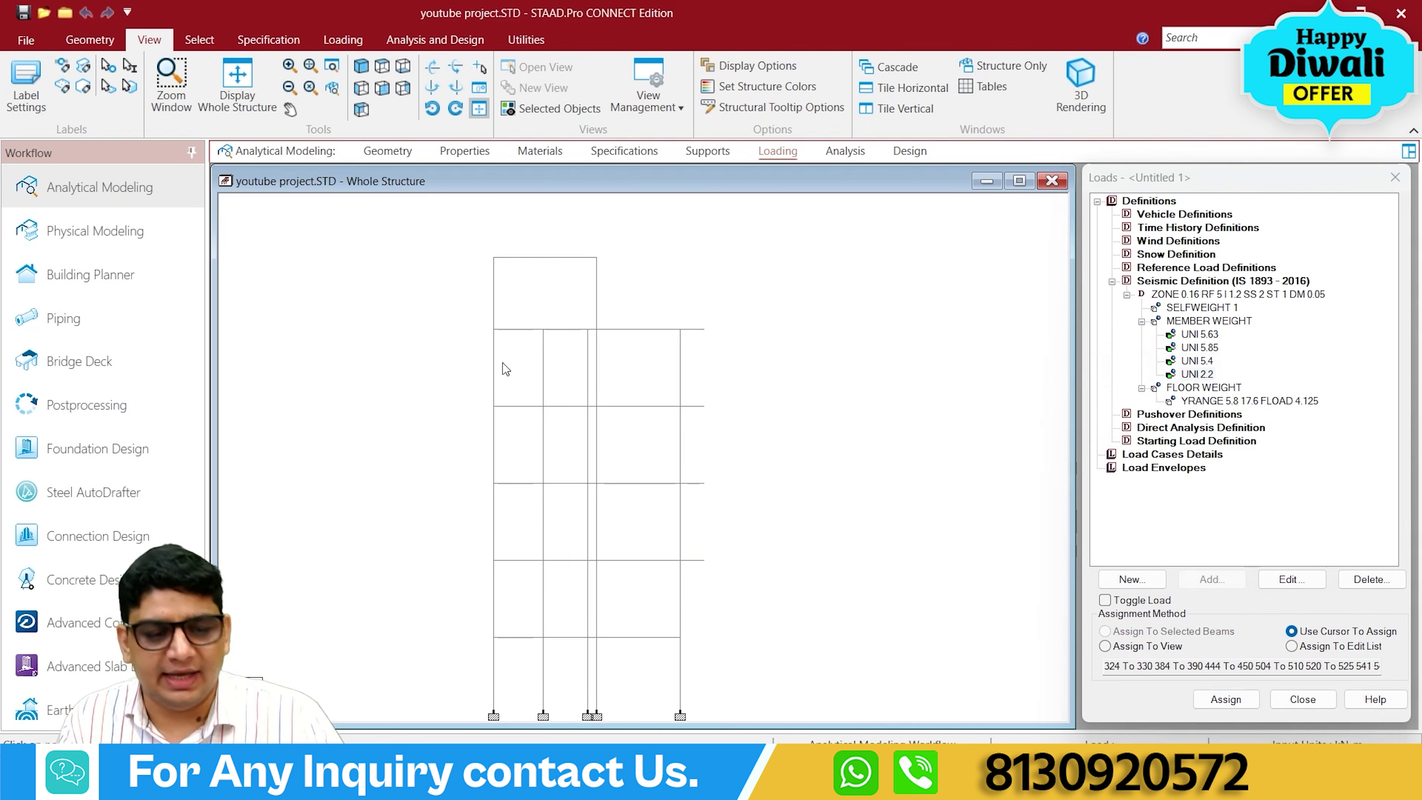
# Display only the main roof level beams in the active window and orient the view isometrically.
pyautogui.moveTo(472, 308); pyautogui.dragTo(717, 336)
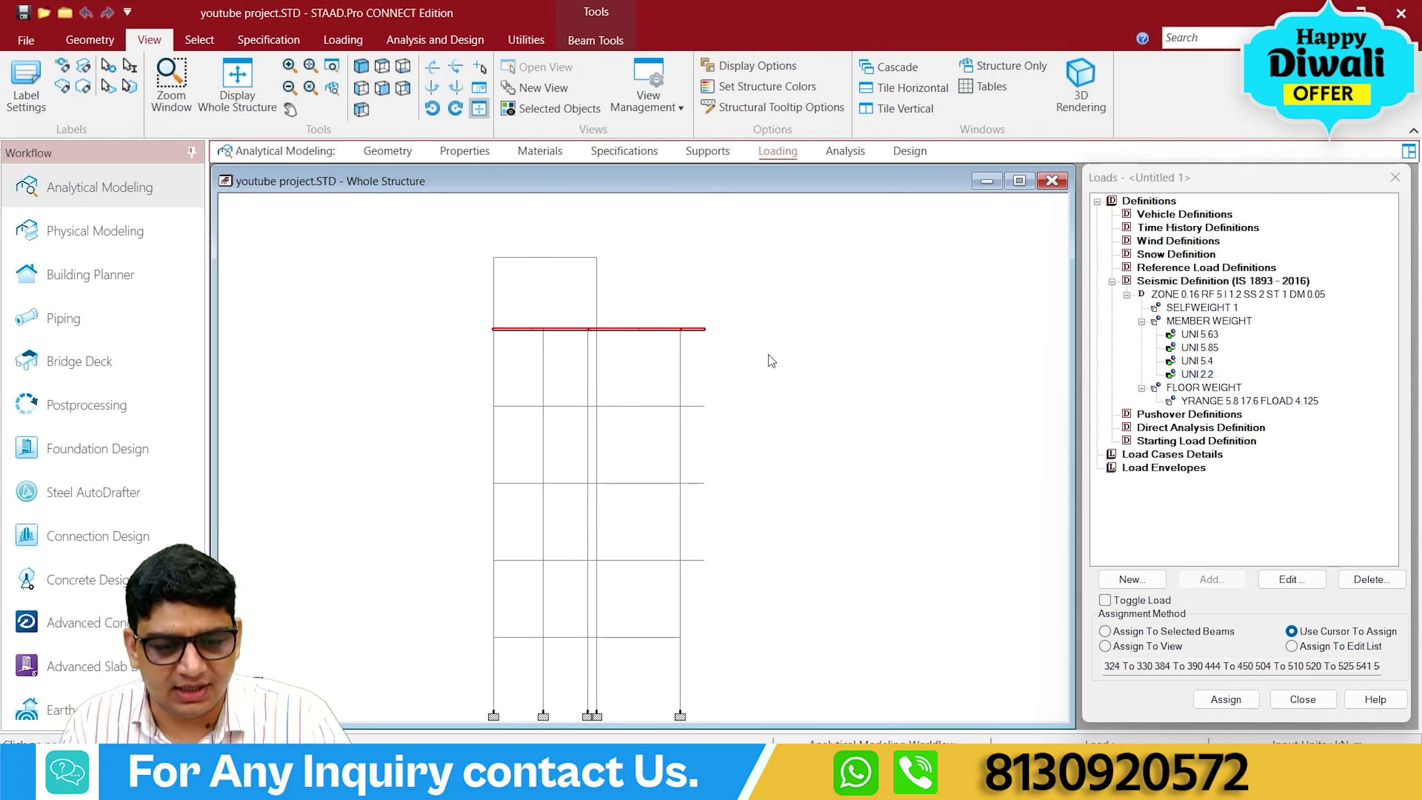
pyautogui.rightClick(768, 355)
pyautogui.click(834, 496)
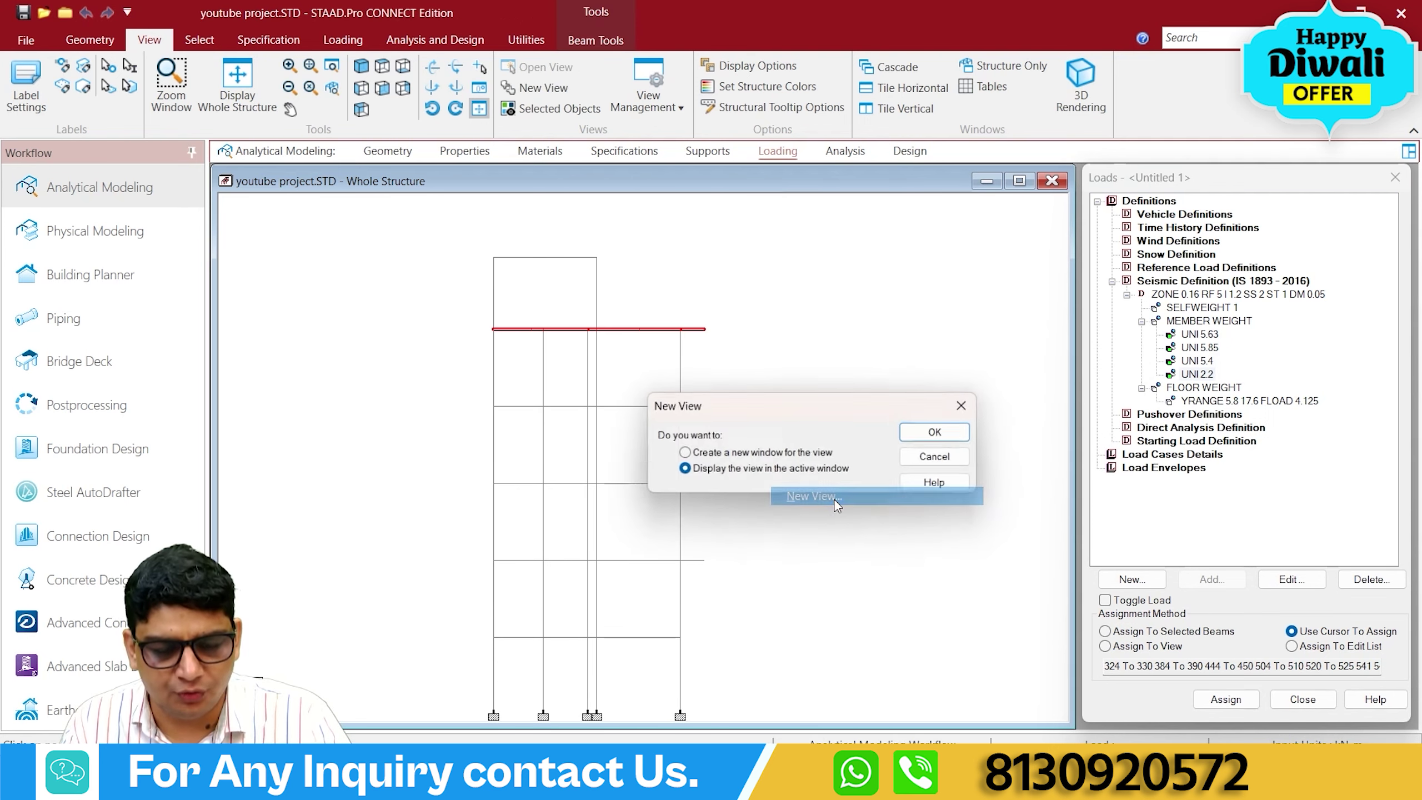
pyautogui.click(918, 434)
pyautogui.click(361, 85)
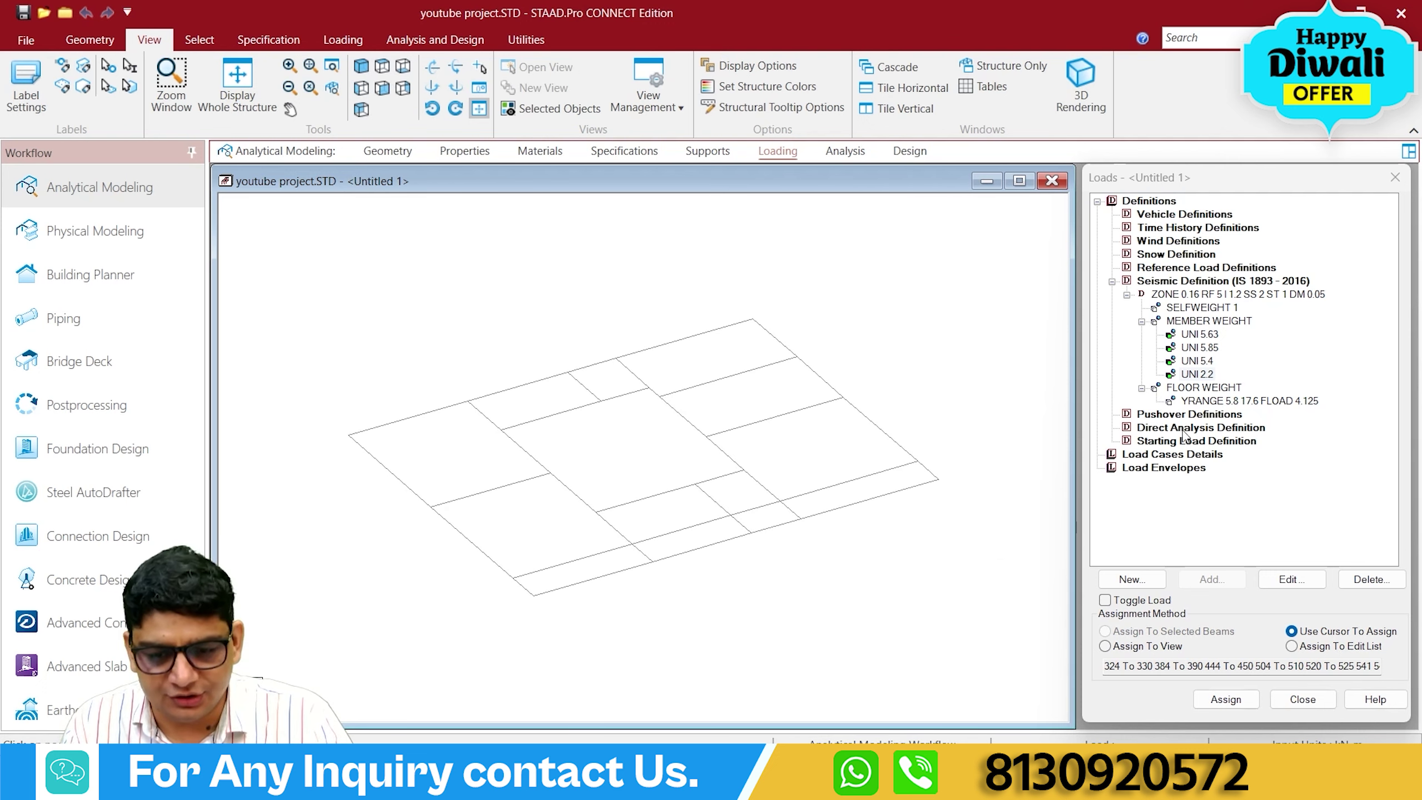
# Assign the UNI 2.2 member weight to the main roof's remaining perimeter beams, outside the rooftop room and the overhang.
pyautogui.click(1195, 374)
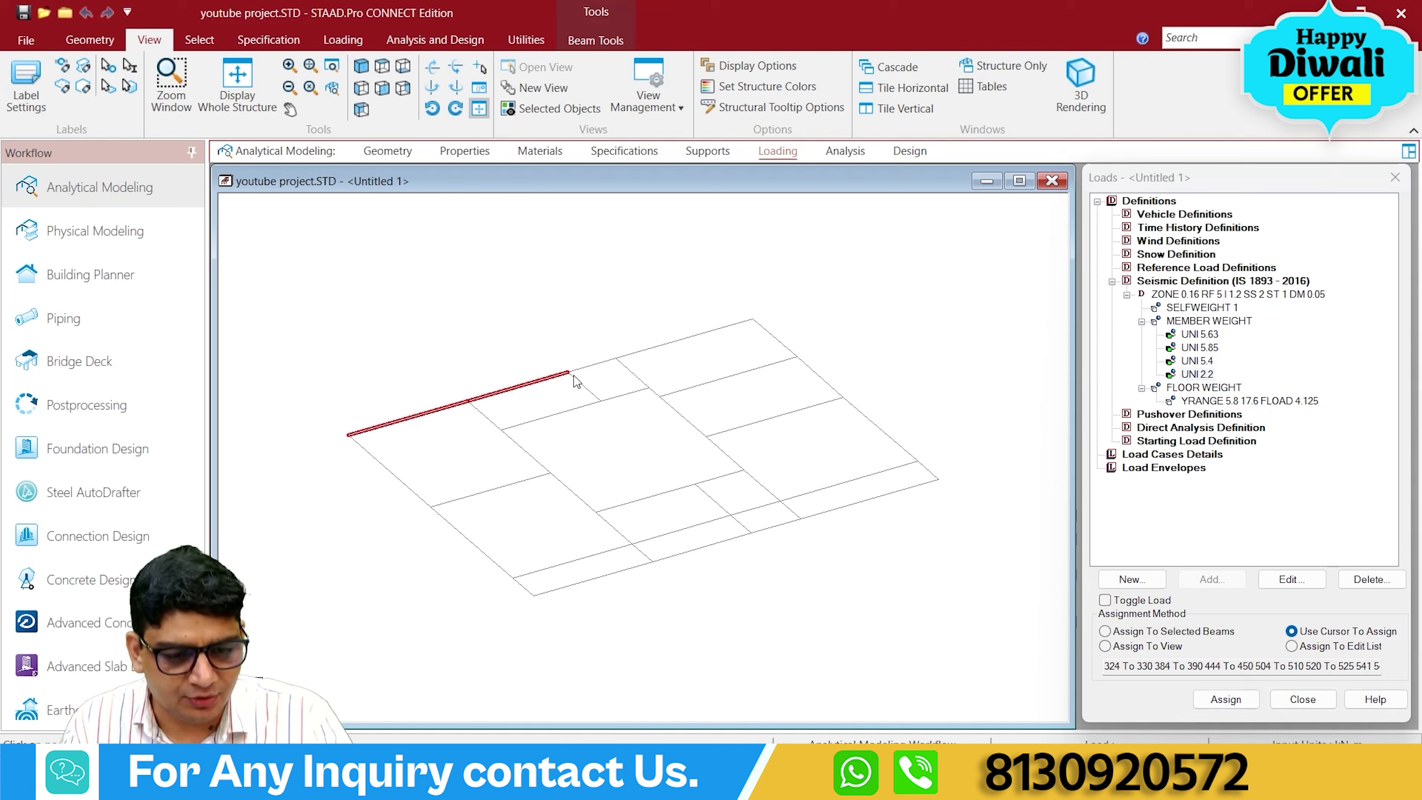
pyautogui.click(613, 377)
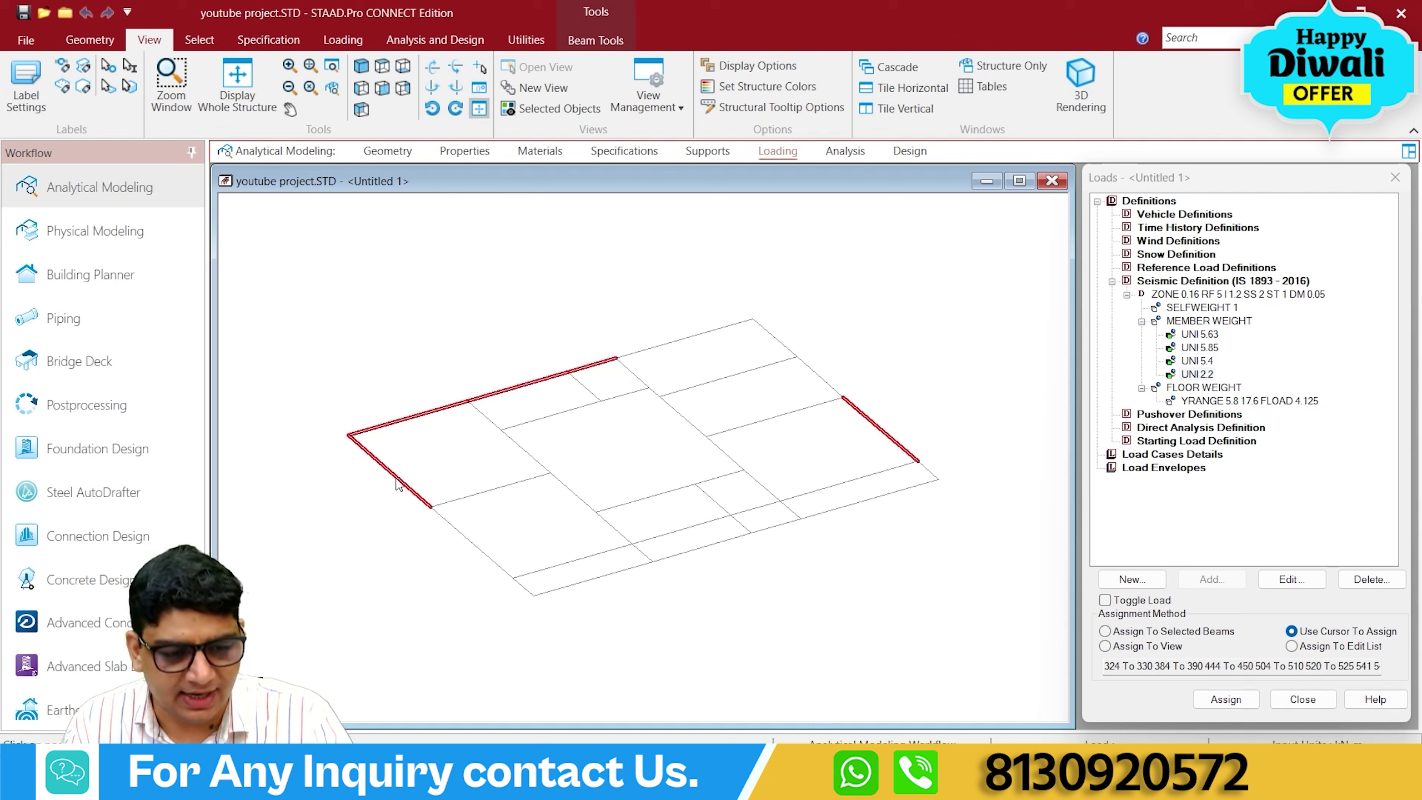
pyautogui.click(477, 558)
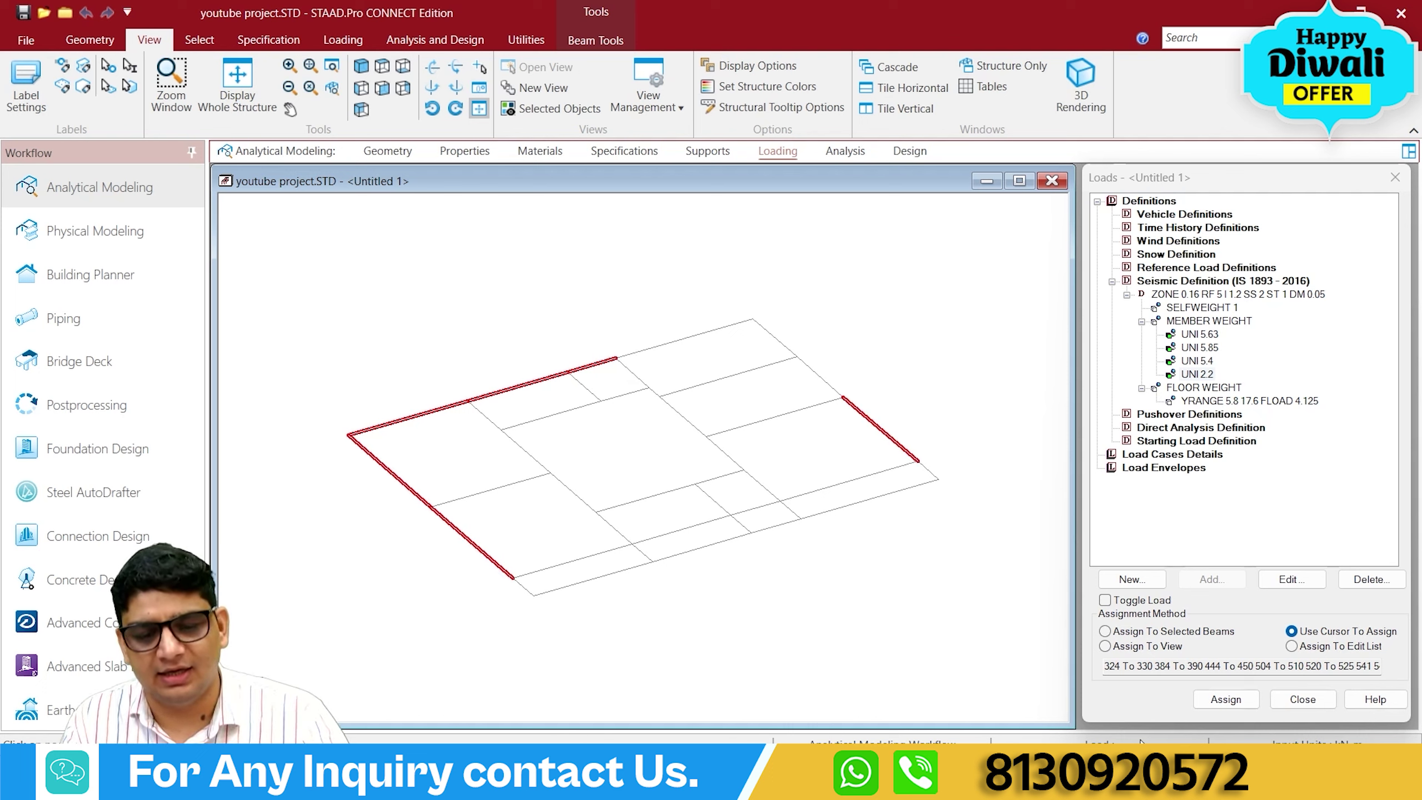
pyautogui.click(1140, 635)
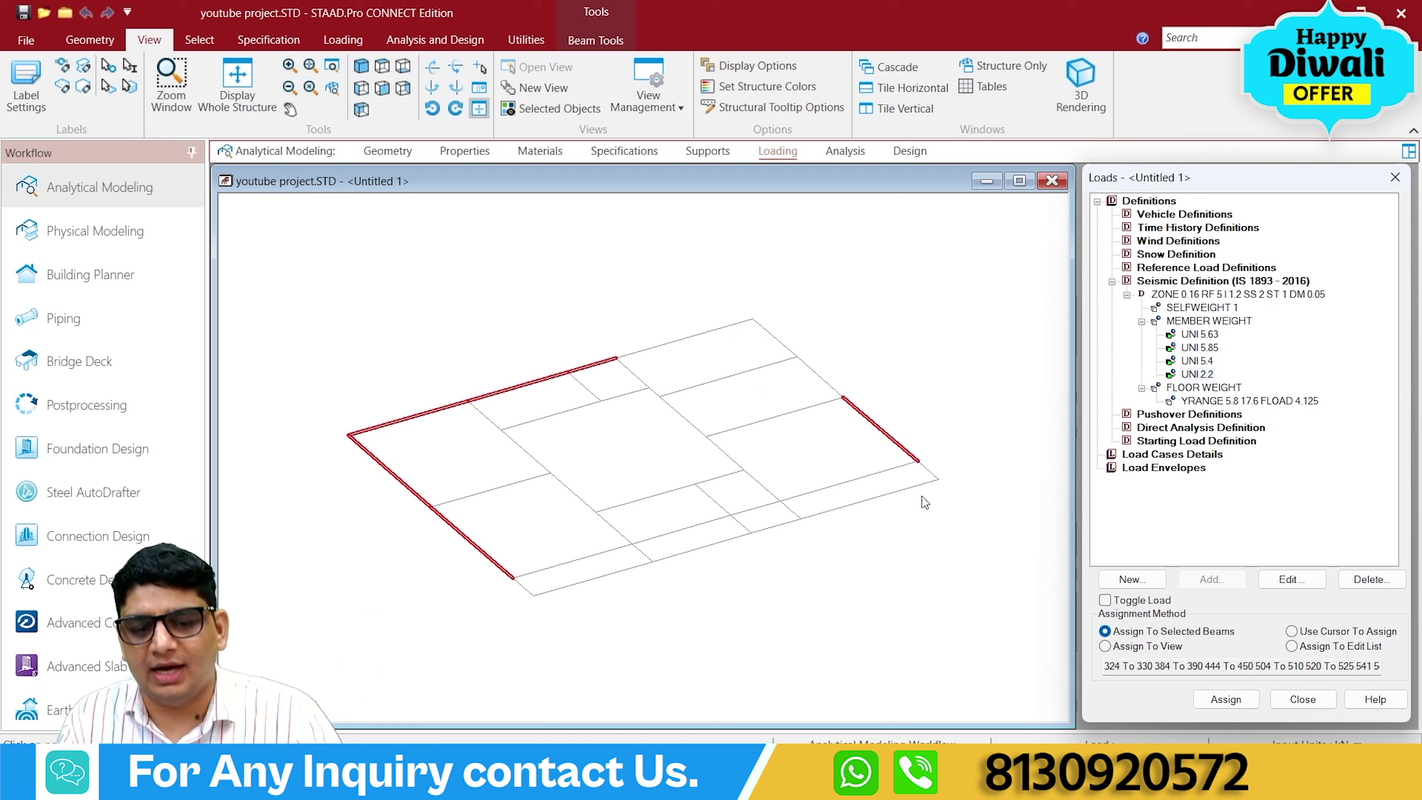
pyautogui.click(1227, 699)
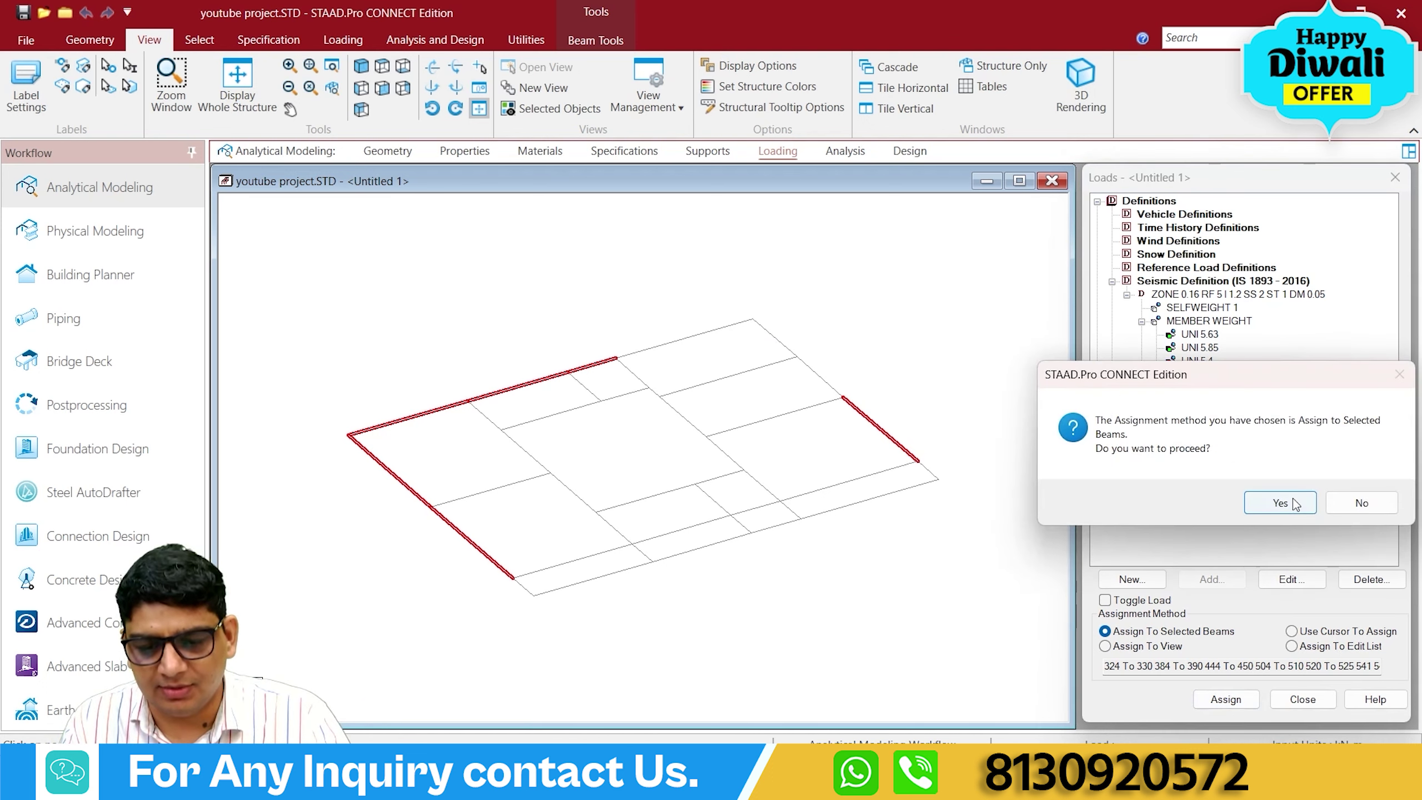
pyautogui.click(1275, 503)
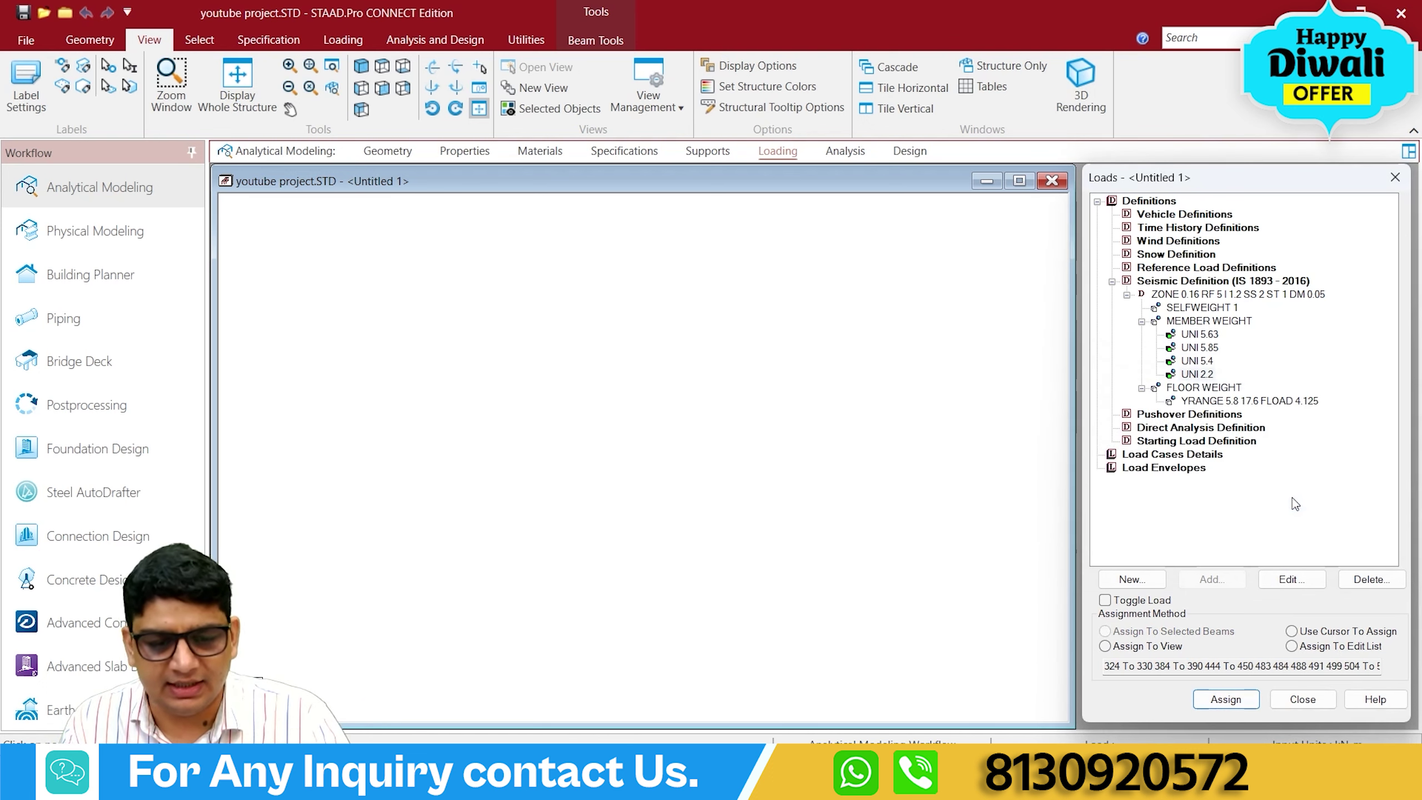
# Display the whole structure and check which members carry the UNI 5.63, 5.85, 5.4 and 2.2 member weights, plus the floor weight entry.
pyautogui.click(237, 78)
pyautogui.click(862, 470)
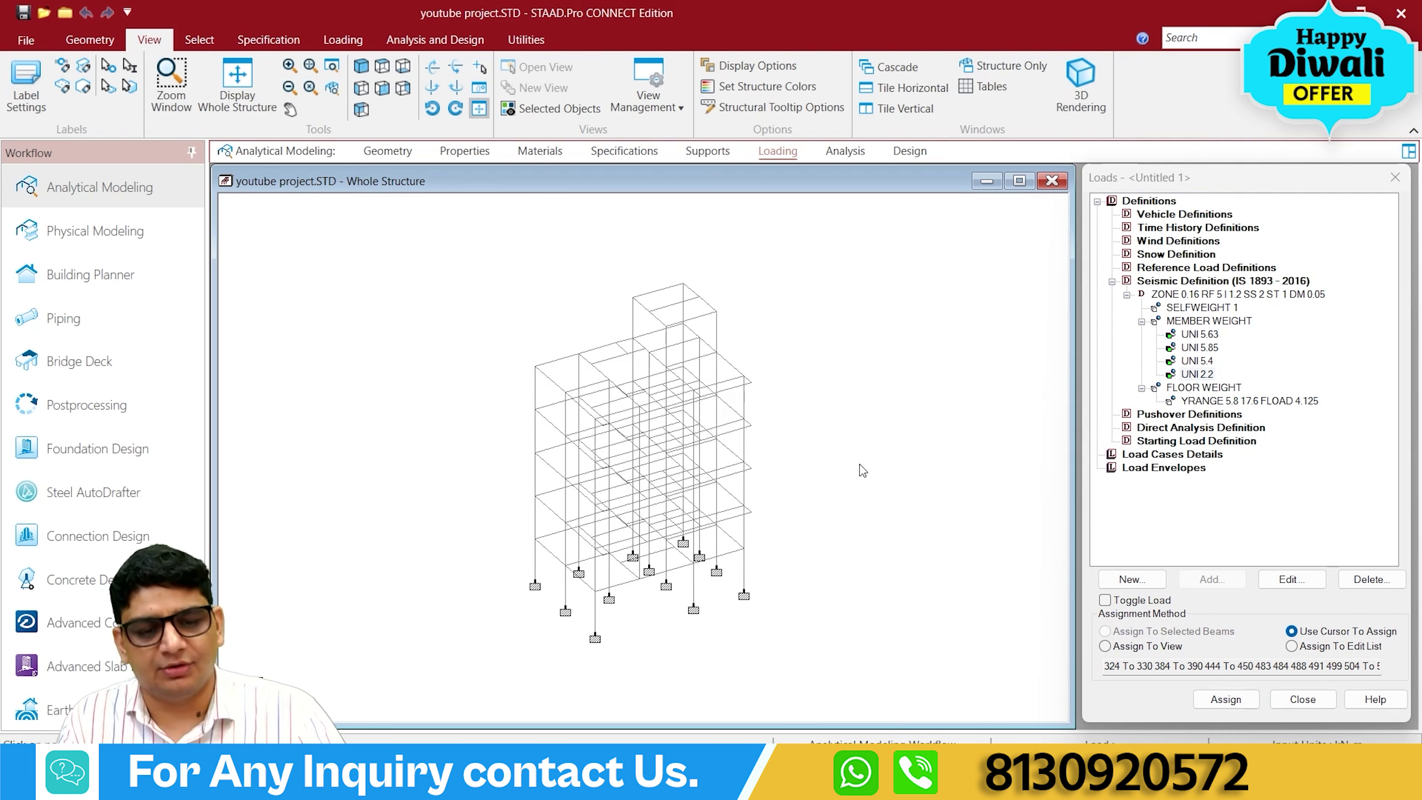
pyautogui.click(1204, 334)
pyautogui.click(1203, 348)
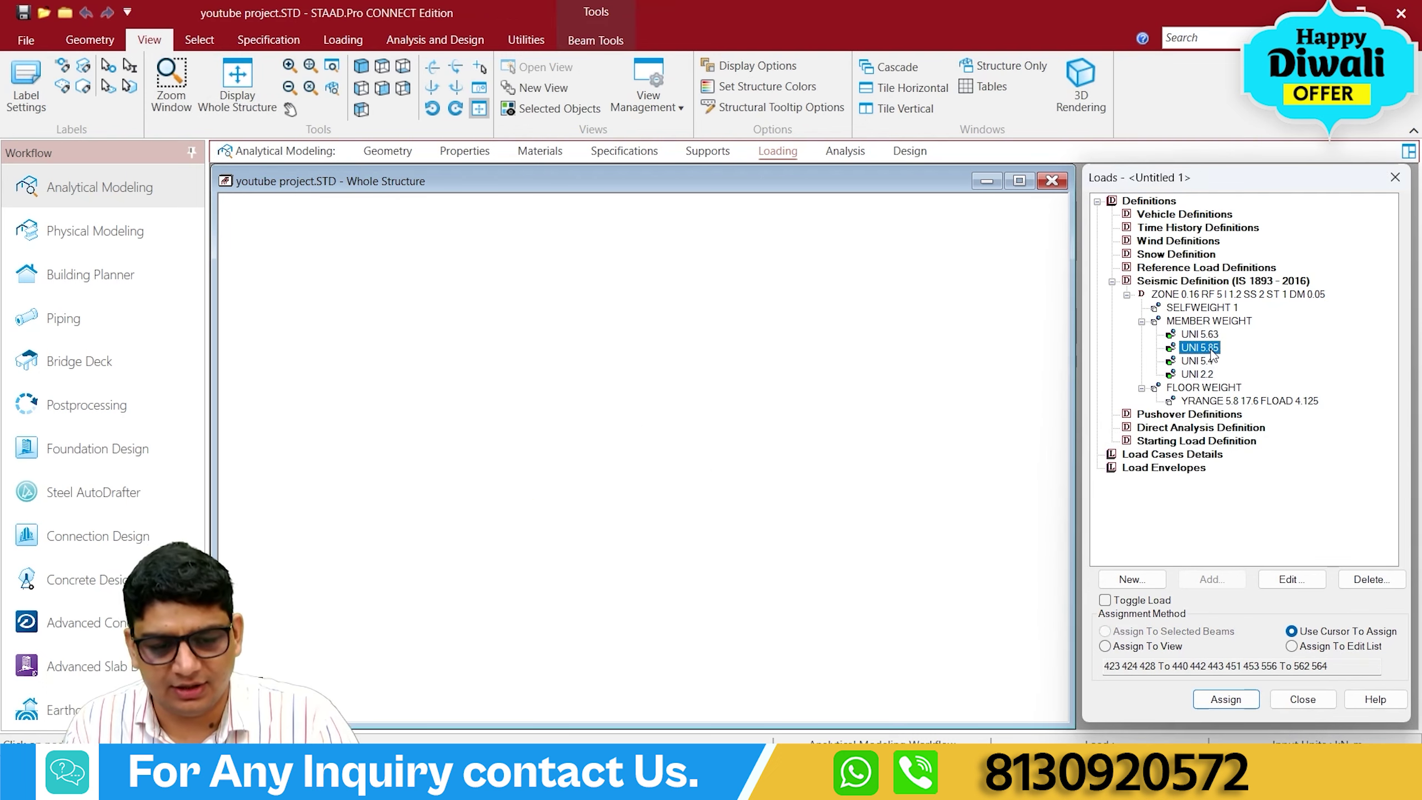
pyautogui.click(1203, 361)
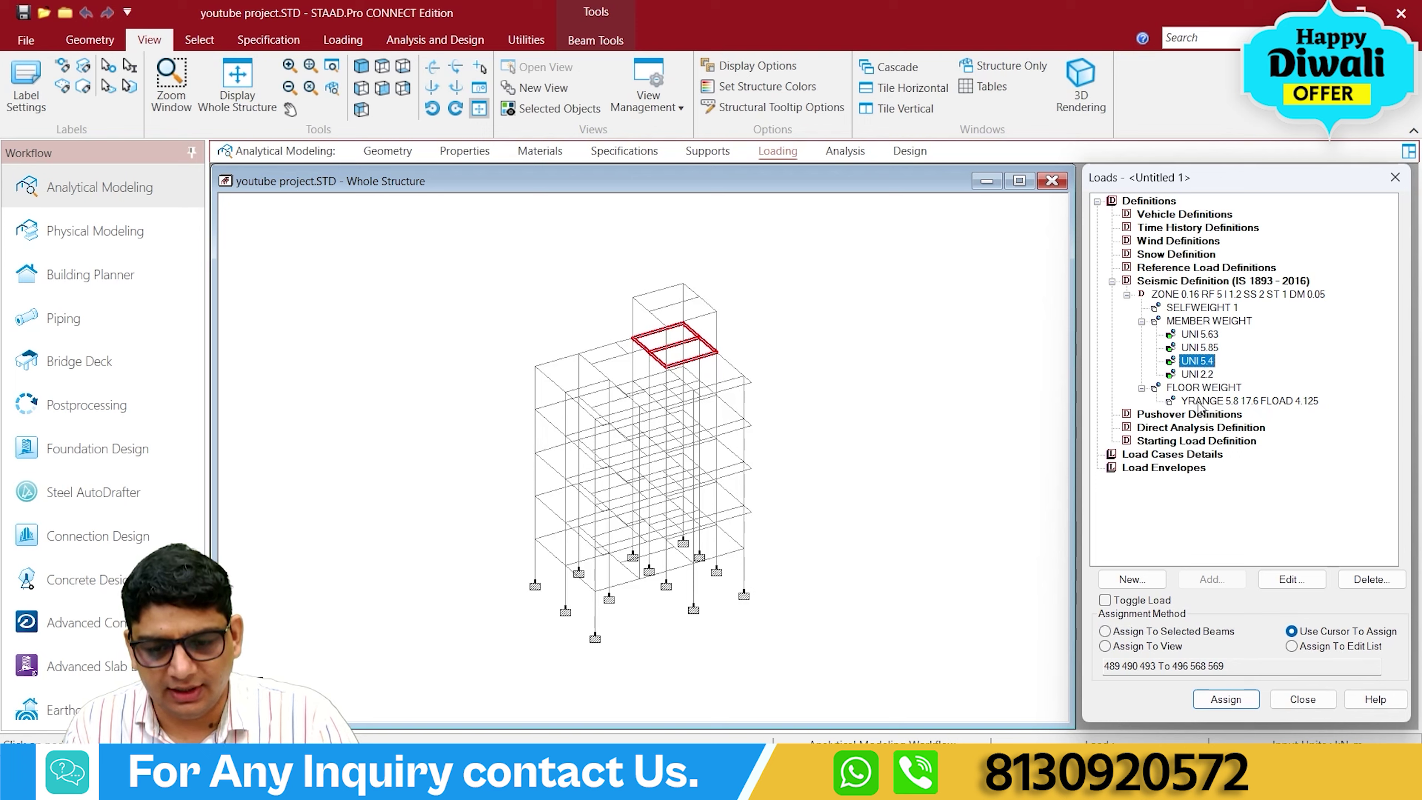
pyautogui.click(1198, 374)
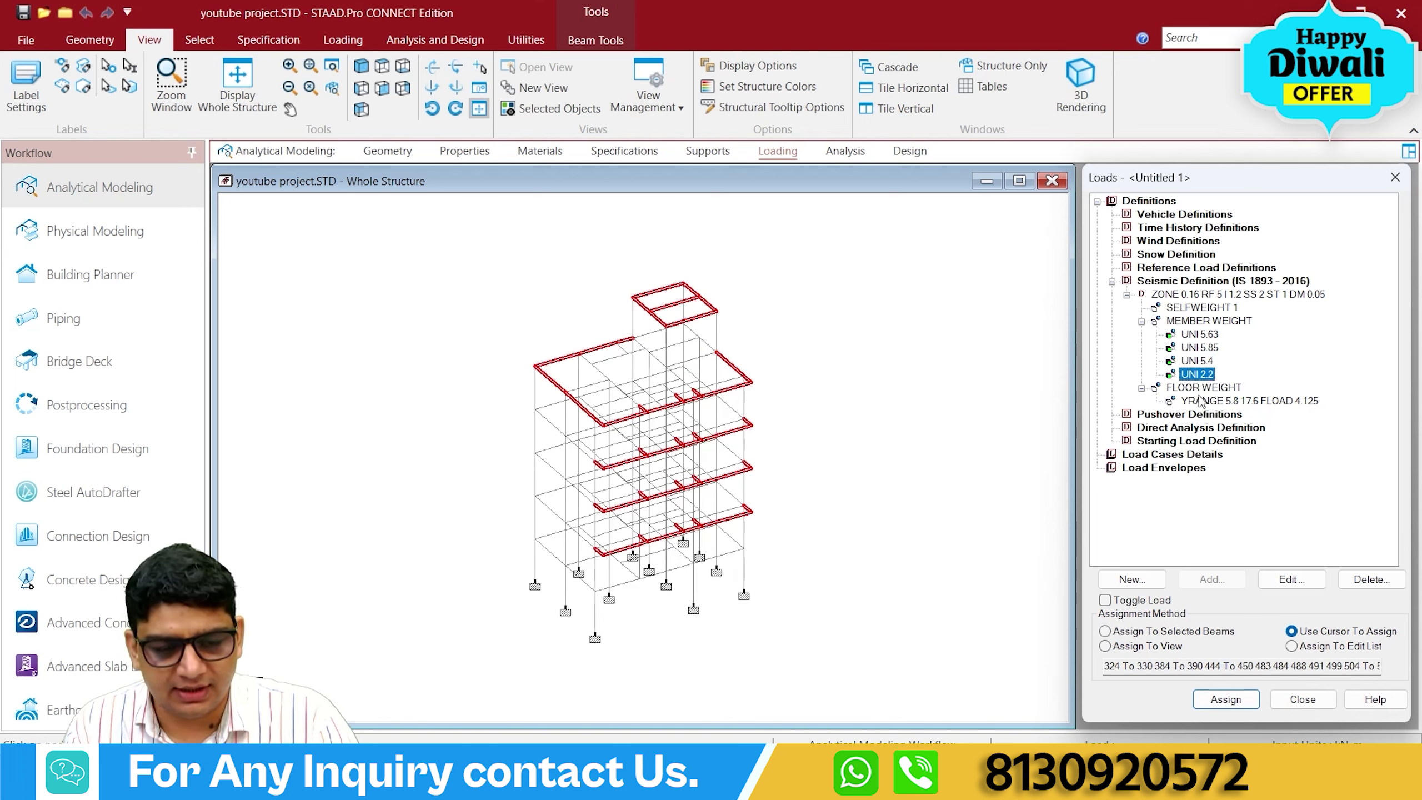
pyautogui.click(1200, 401)
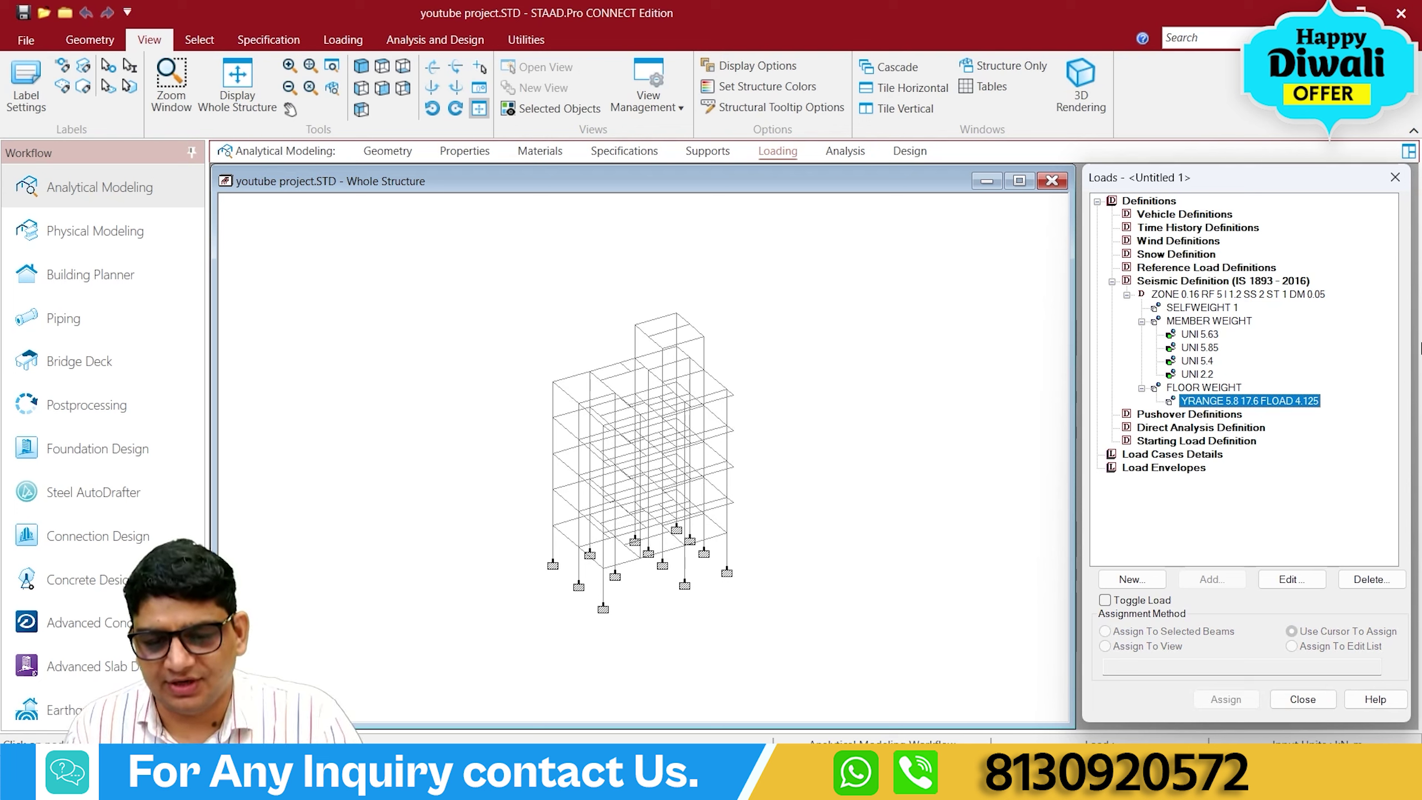
# Collapse the load definitions and add primary load case 1 with loading type Seismic and title SX+.
pyautogui.click(1111, 282)
pyautogui.click(1096, 201)
pyautogui.click(1169, 214)
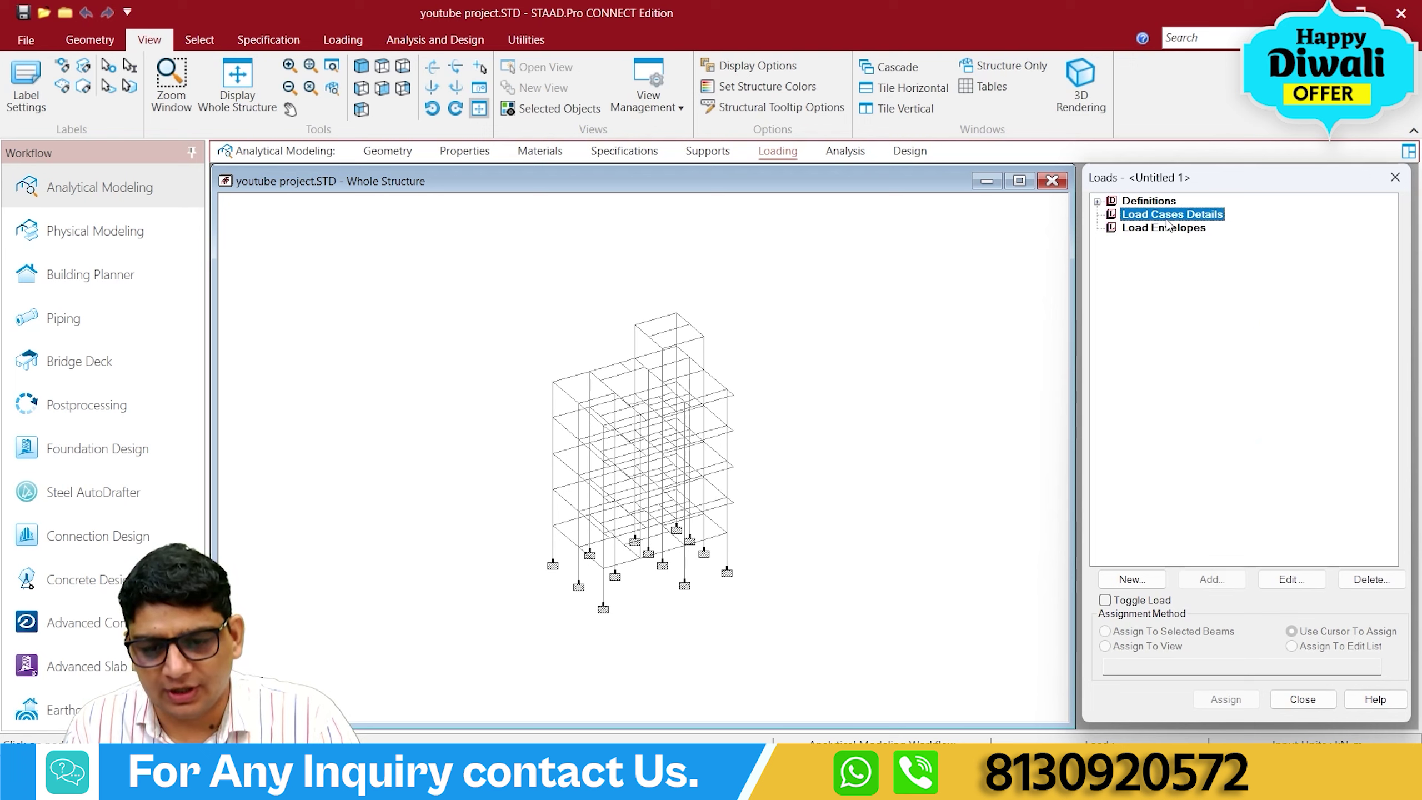
pyautogui.click(1210, 579)
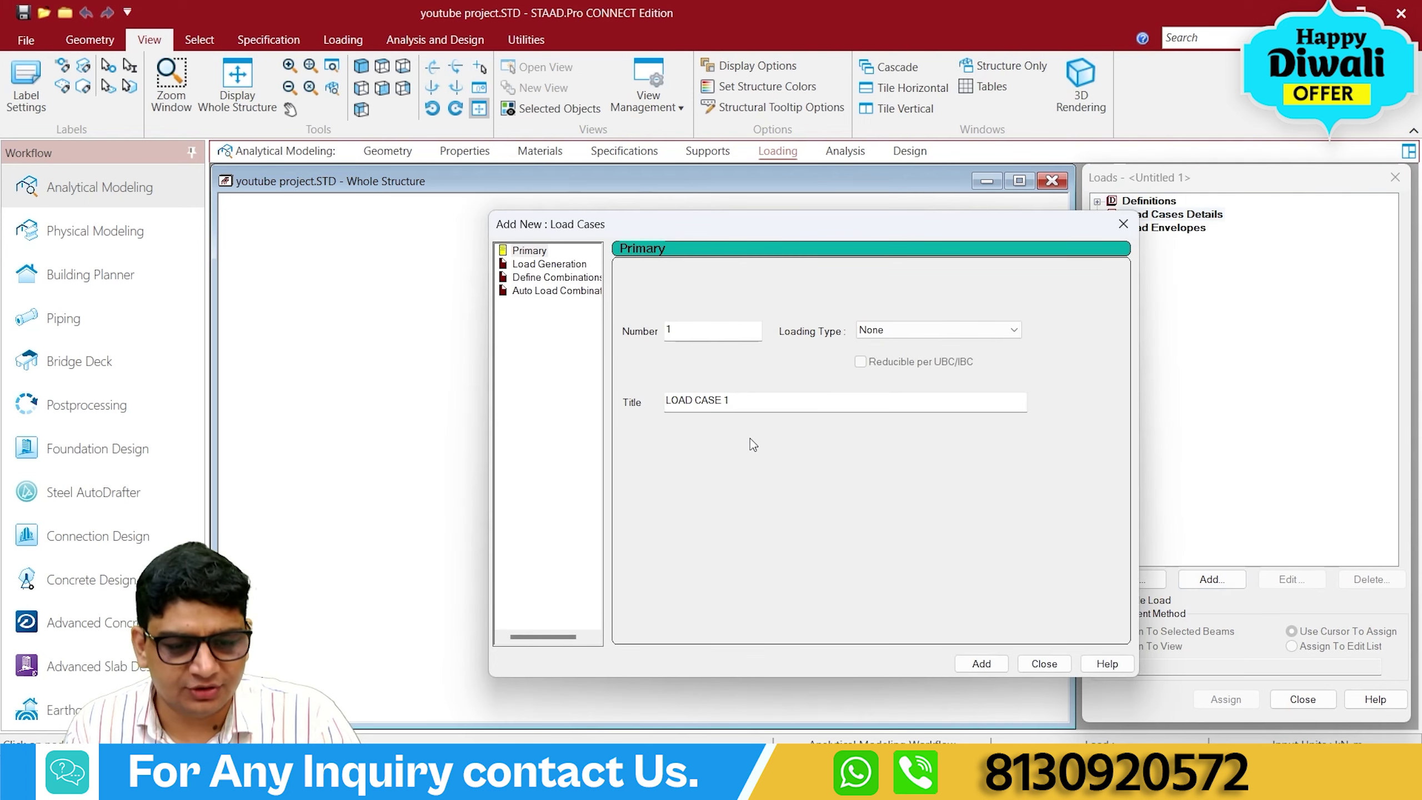
pyautogui.click(982, 336)
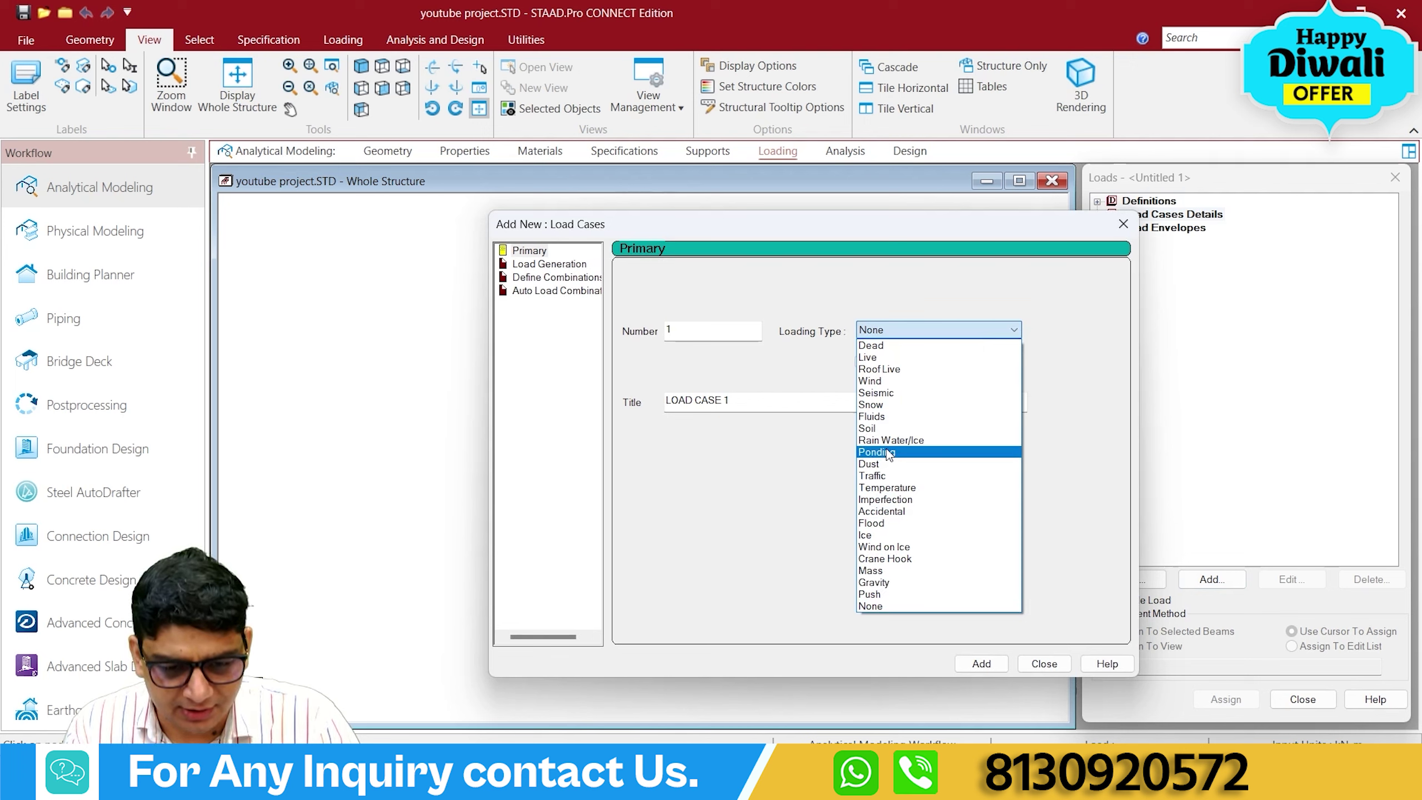
pyautogui.click(890, 392)
pyautogui.press('Tab')
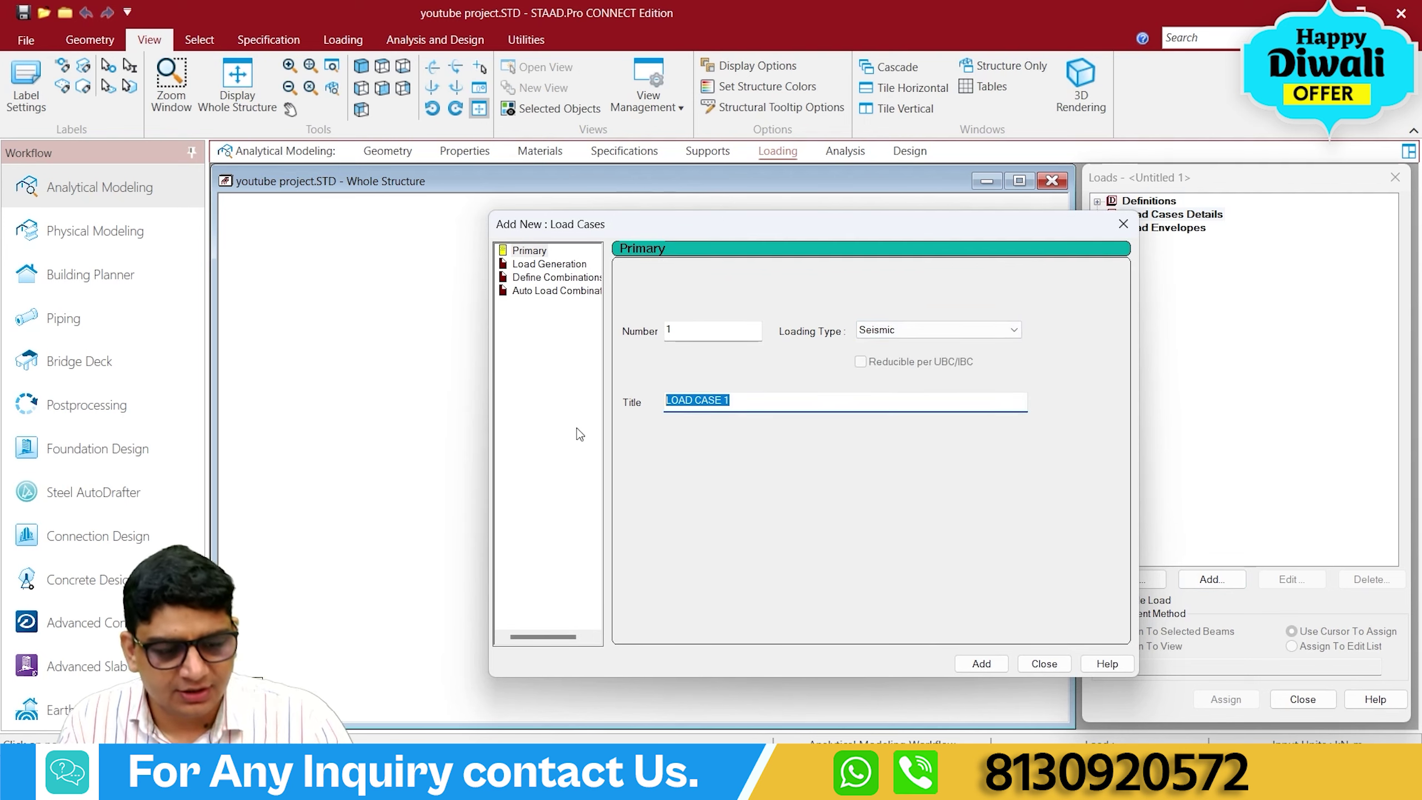
pyautogui.write('SX+')
pyautogui.click(980, 664)
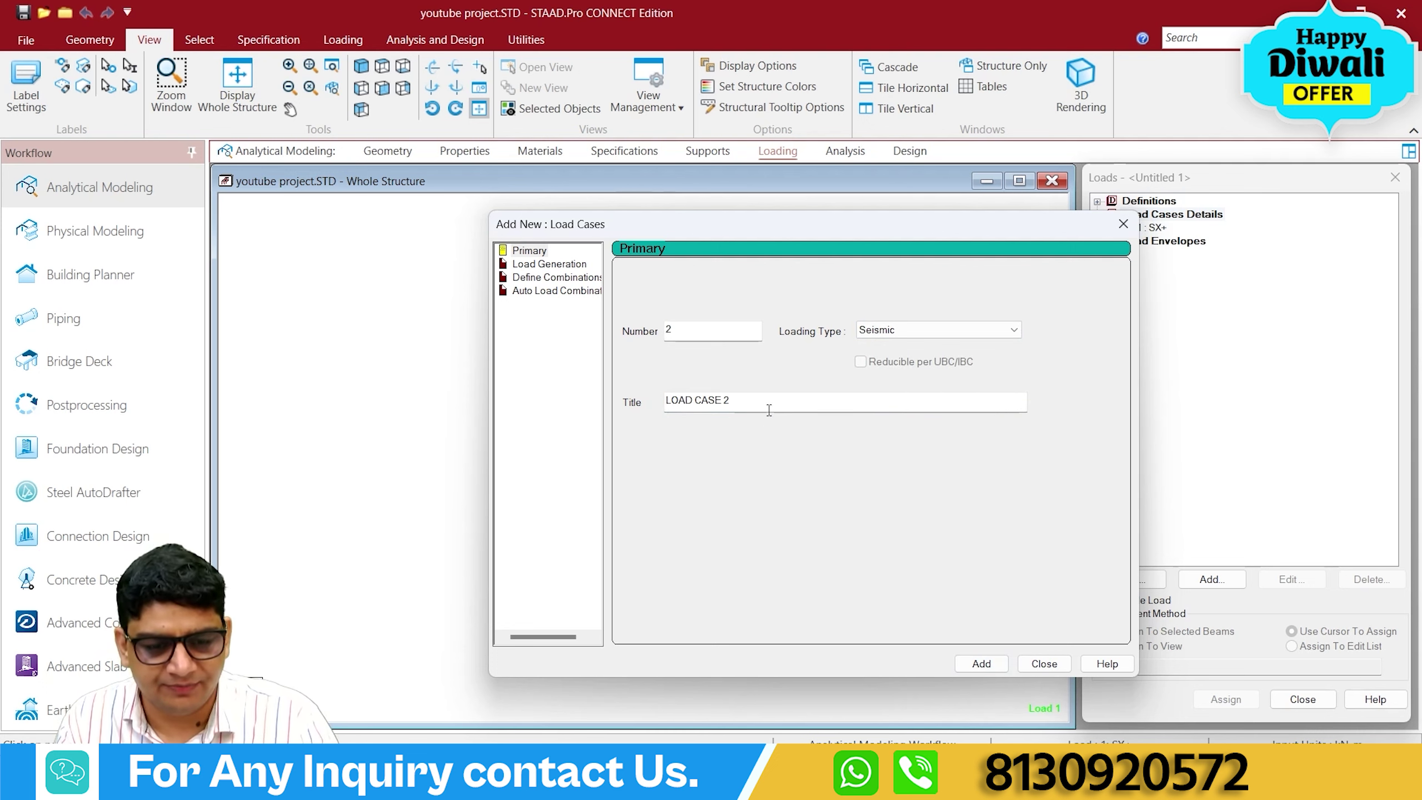
# Add three more primary load cases of type Seismic, titled SX-, SZ+ and Sx-.
pyautogui.write('SX-')
pyautogui.click(980, 663)
pyautogui.write('SZ+')
pyautogui.click(981, 663)
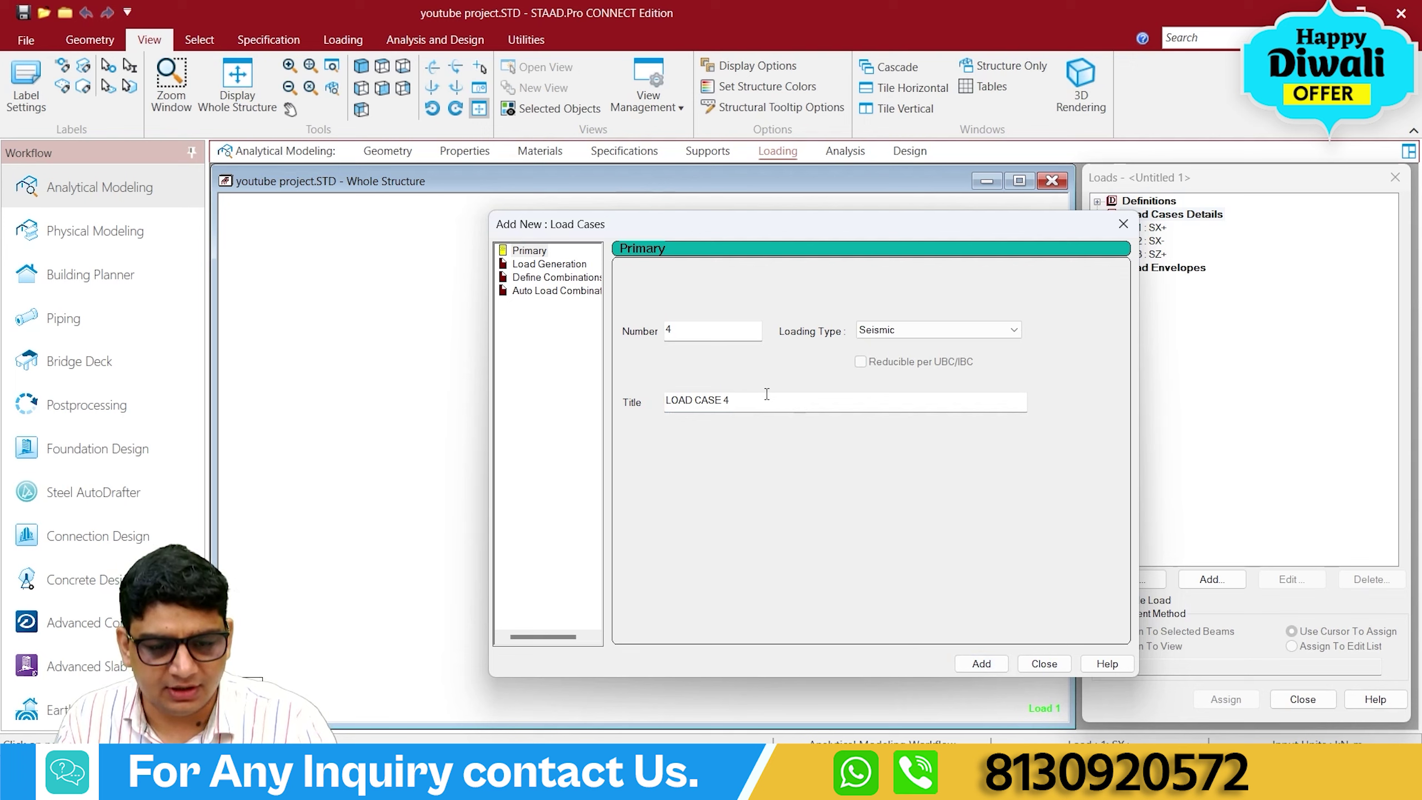
pyautogui.moveTo(766, 394); pyautogui.dragTo(621, 406)
pyautogui.write('S')
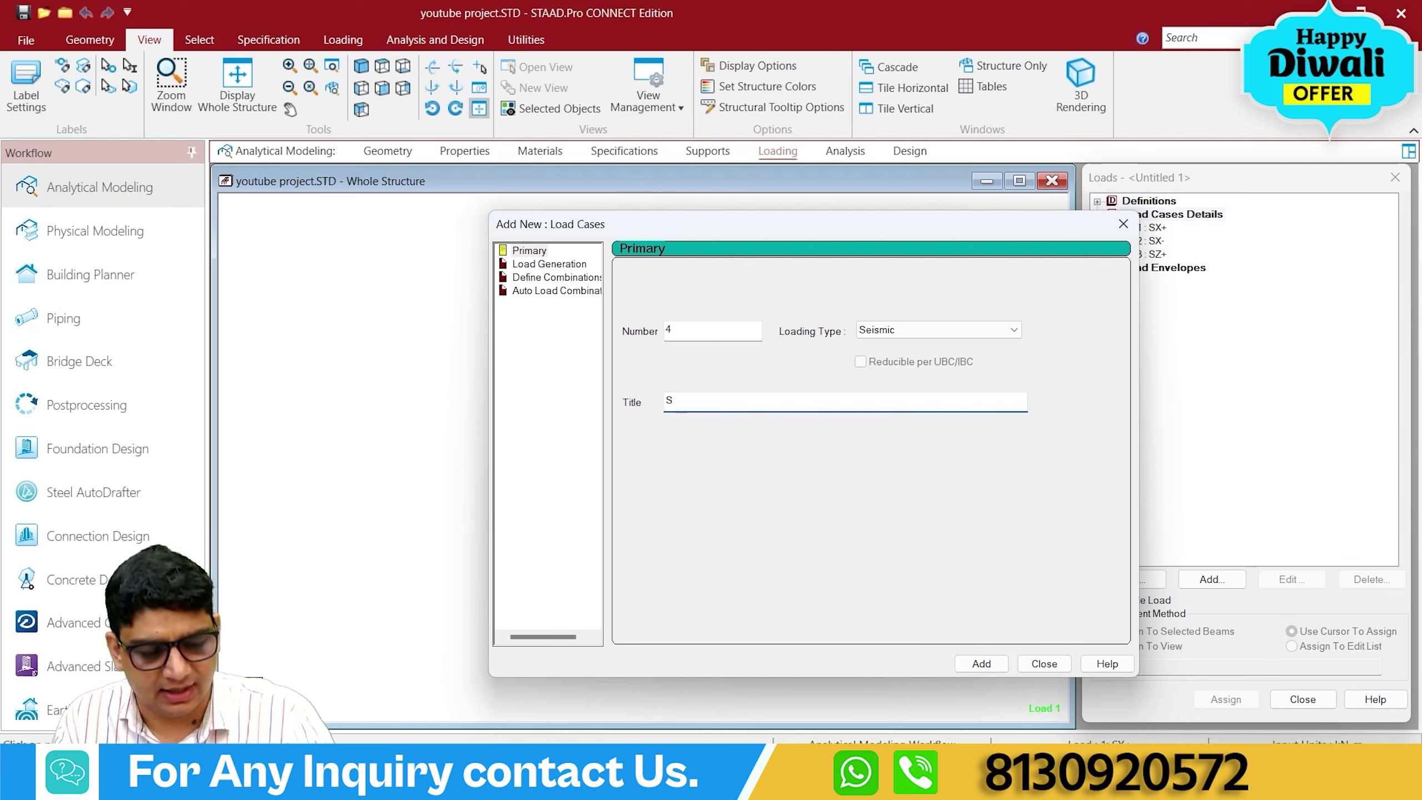
pyautogui.write('x-')
pyautogui.click(994, 671)
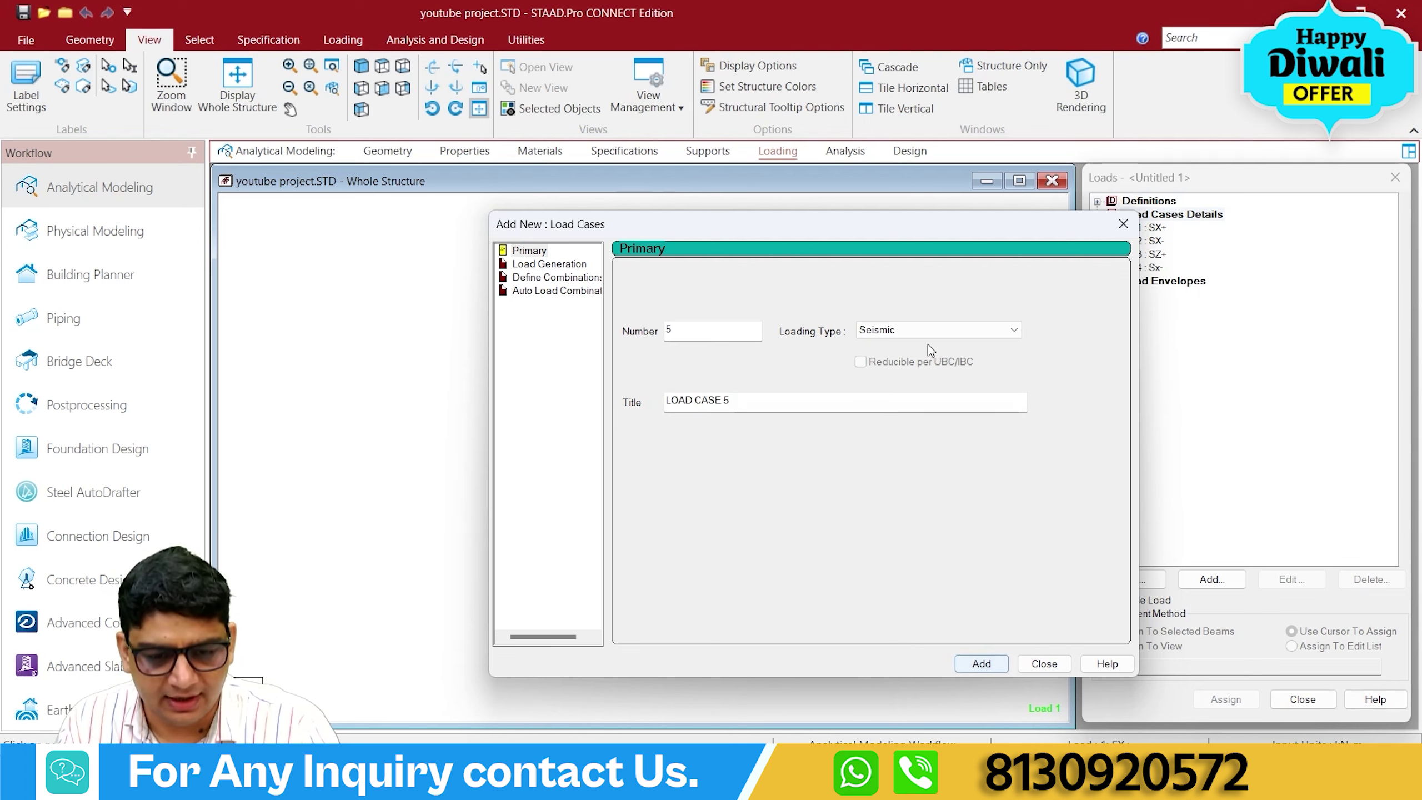
# Add primary load case 5 with loading type Dead and title DD.
pyautogui.click(929, 330)
pyautogui.scroll(4, 941, 448)
pyautogui.click(884, 344)
pyautogui.moveTo(753, 407); pyautogui.dragTo(614, 409)
pyautogui.write('DD')
pyautogui.click(994, 671)
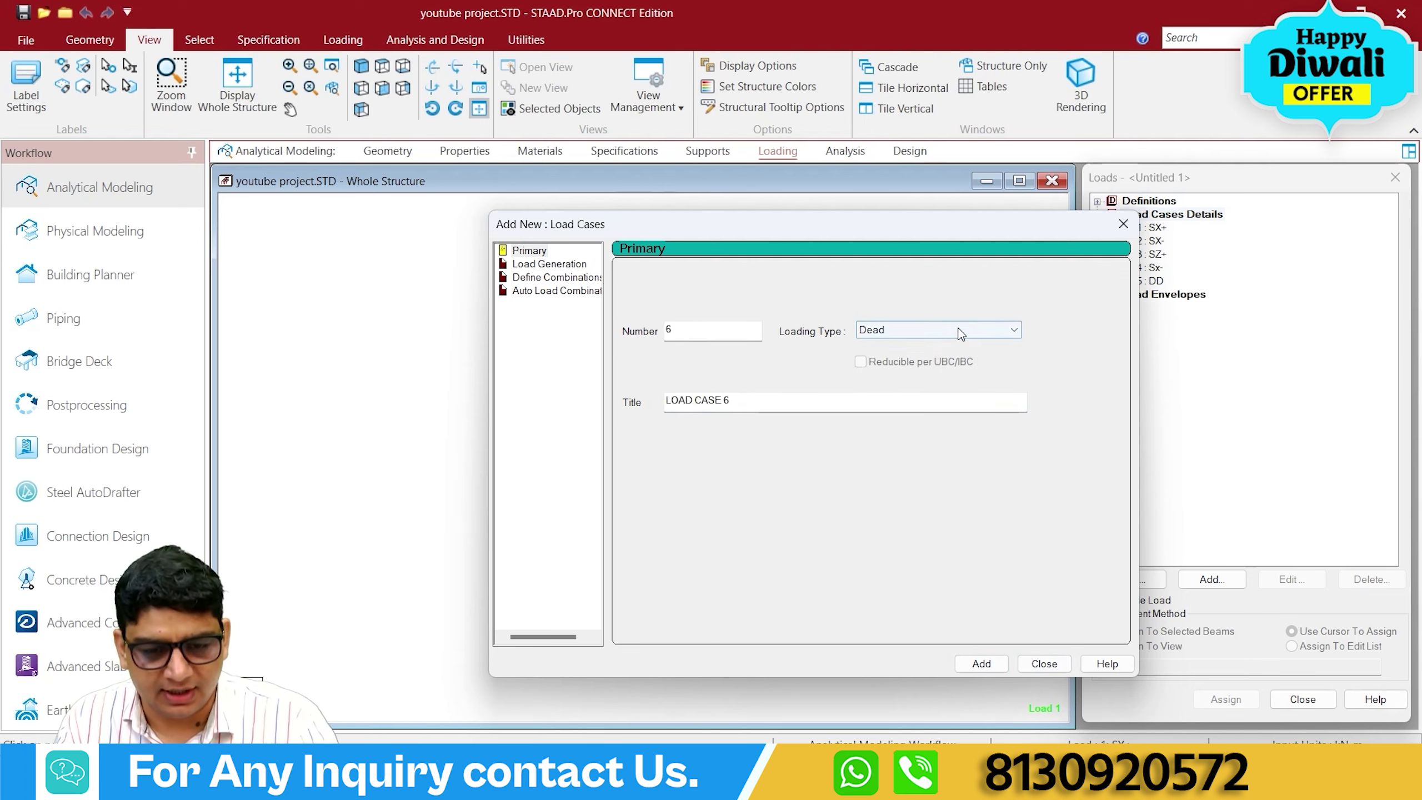
# Add primary load case 6 with loading type Live and title LL, and finish creating load cases.
pyautogui.click(924, 330)
pyautogui.click(871, 356)
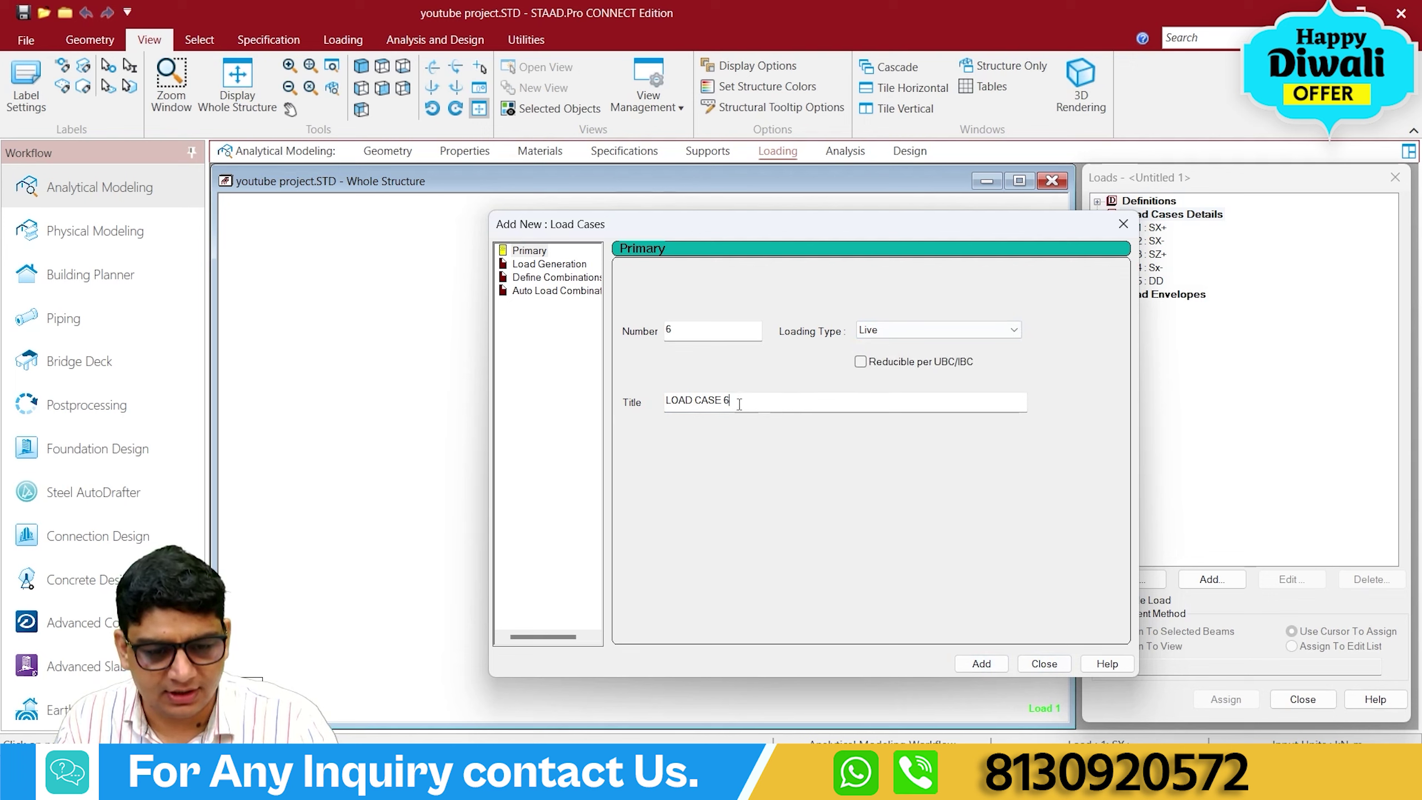
pyautogui.moveTo(744, 403); pyautogui.dragTo(644, 411)
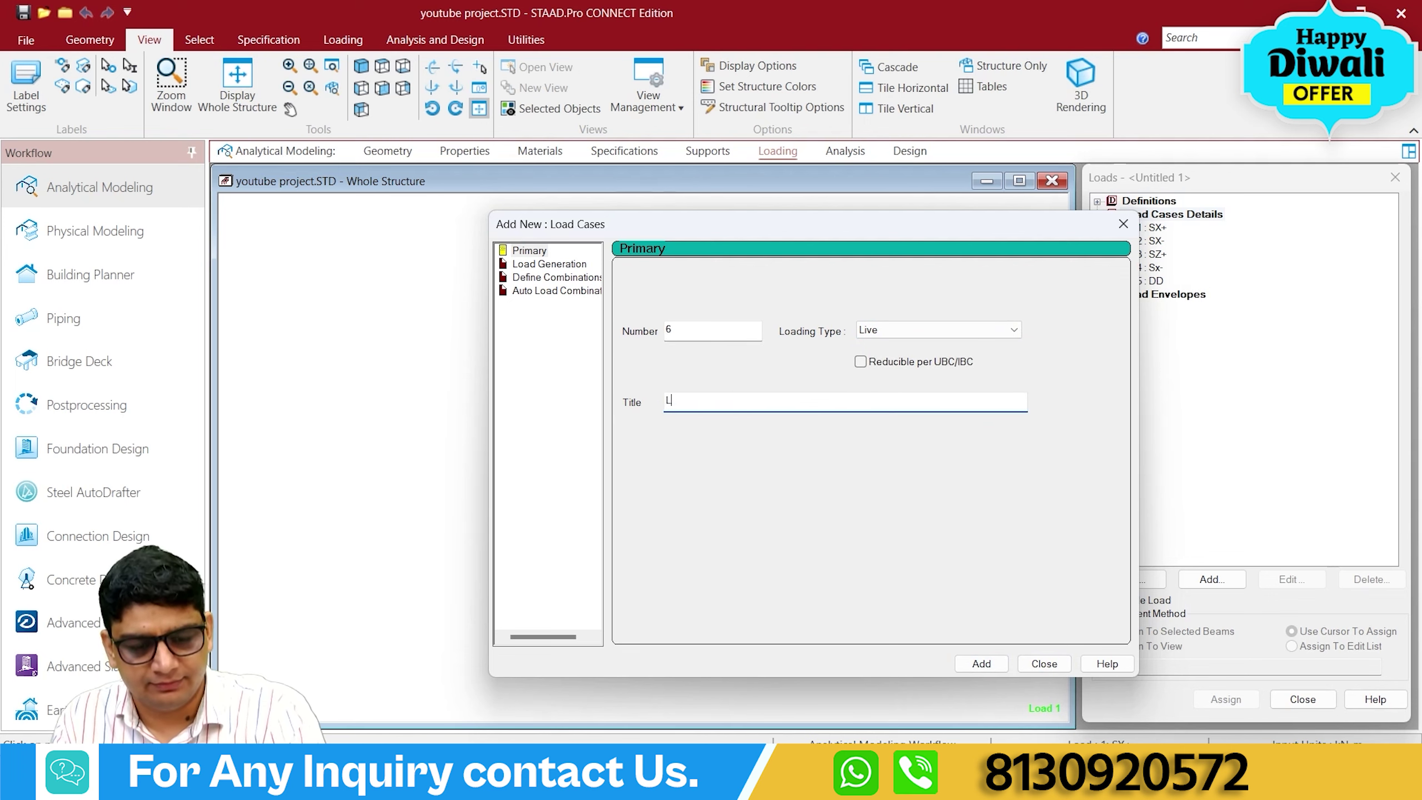
pyautogui.click(981, 662)
pyautogui.click(1058, 669)
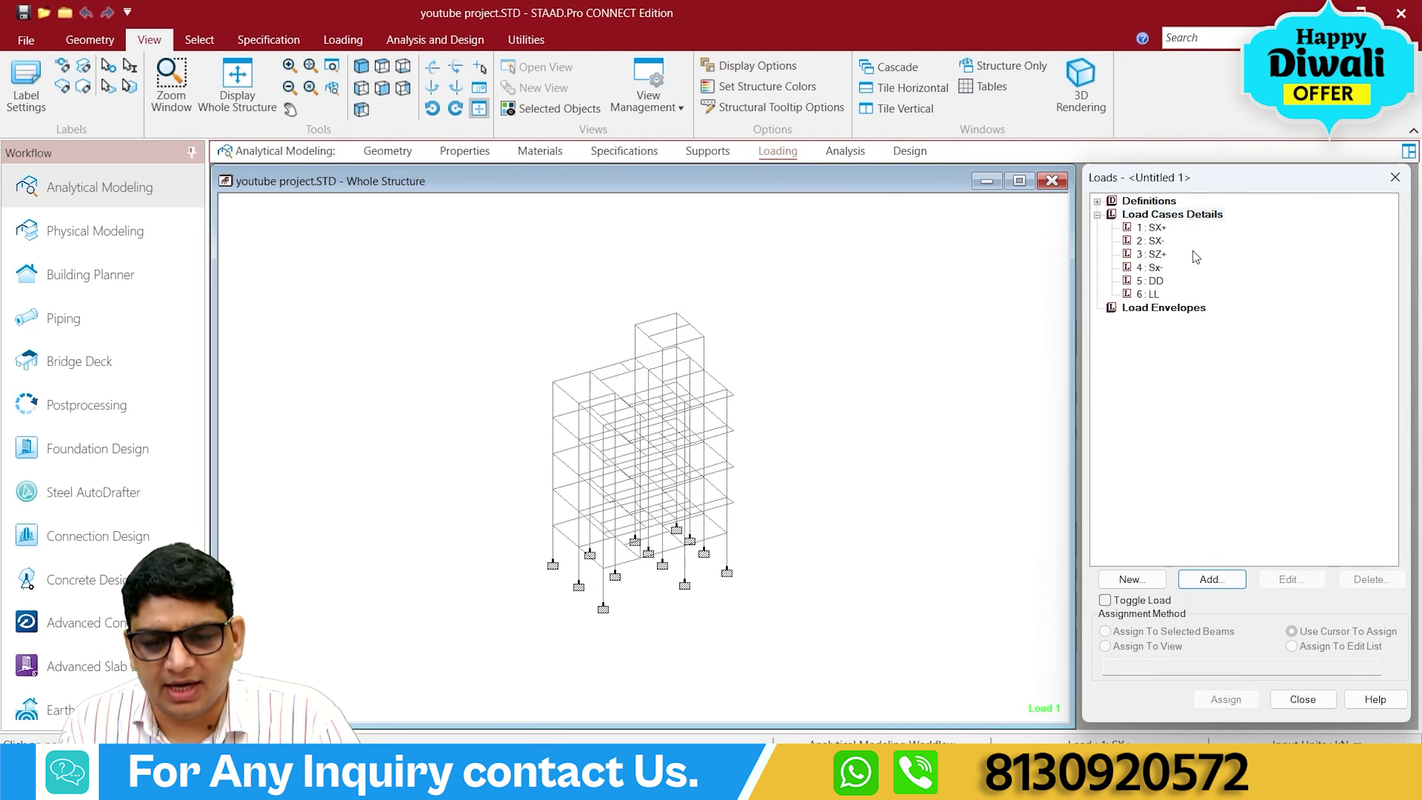
# Add a seismic load item in the X direction with factor 1 to load case SX+.
pyautogui.click(1153, 227)
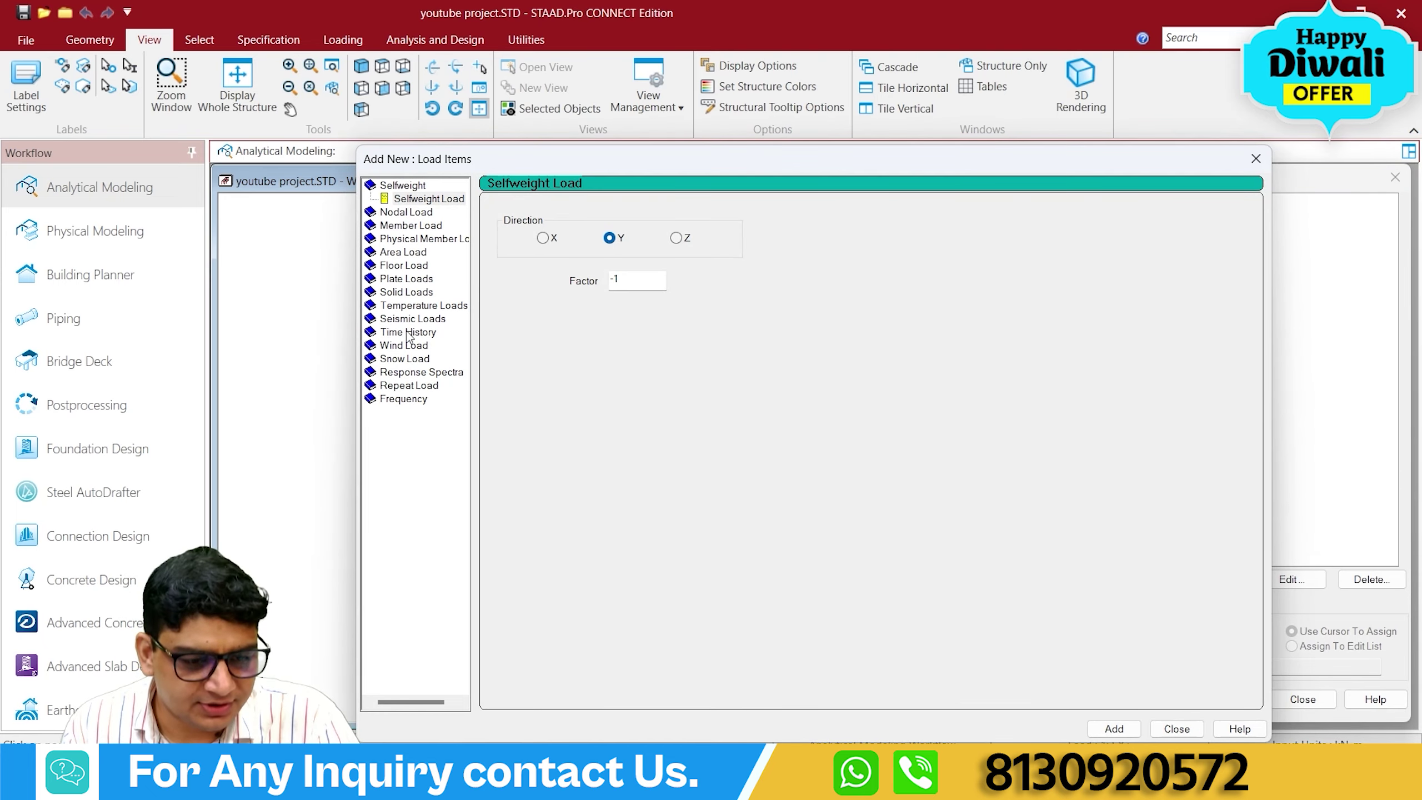
pyautogui.click(404, 319)
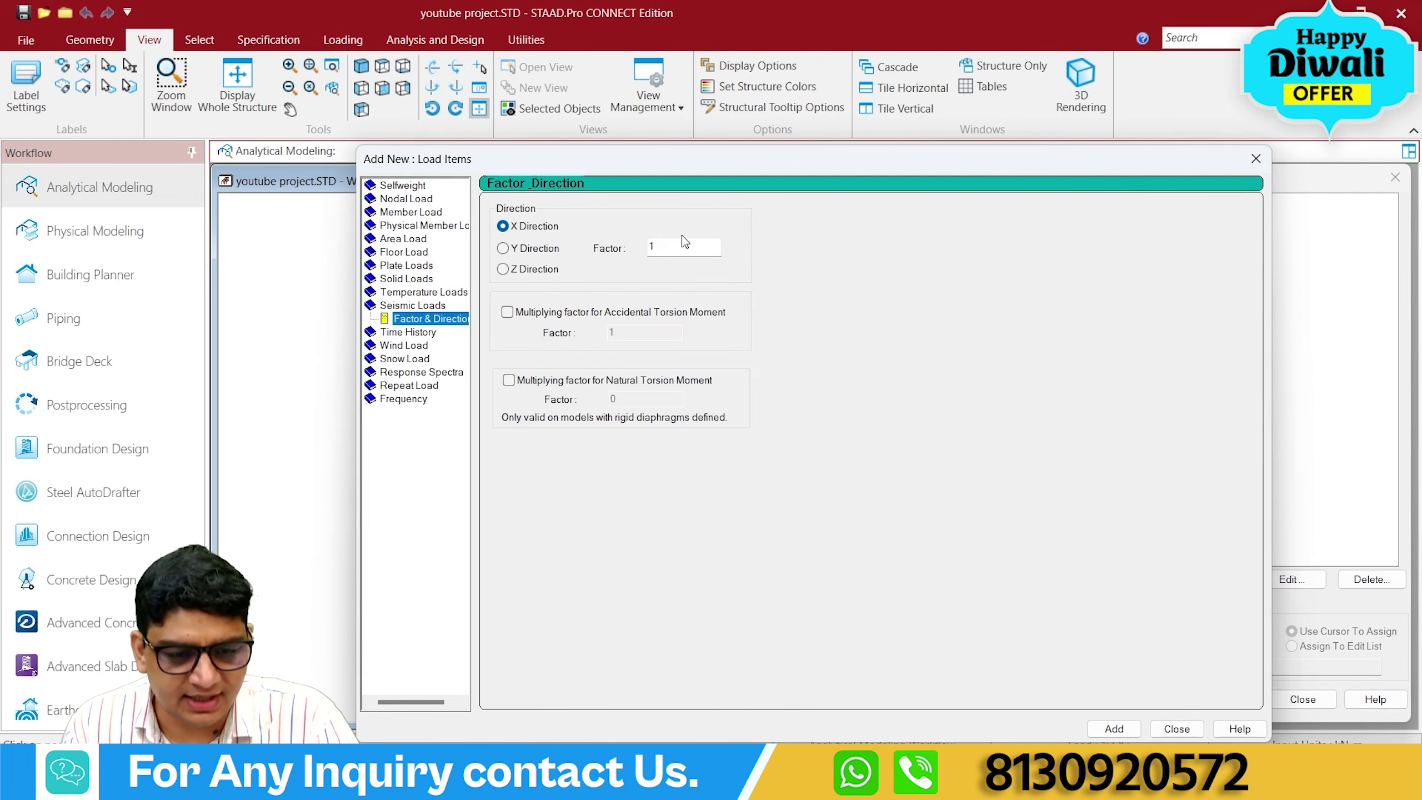
pyautogui.click(1114, 728)
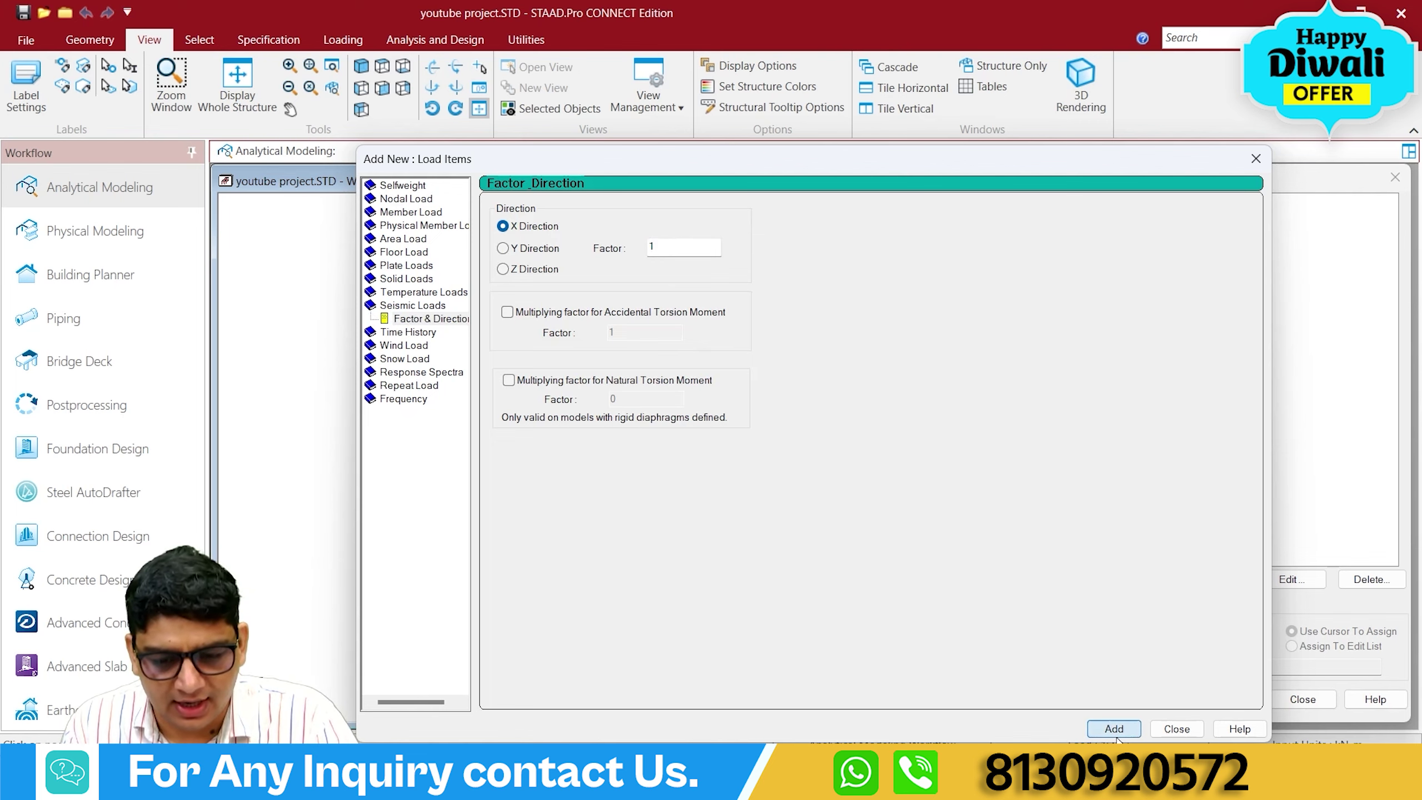
pyautogui.click(1169, 730)
# Add a seismic load item in the X direction with factor -1 to load case SX-.
pyautogui.click(1150, 254)
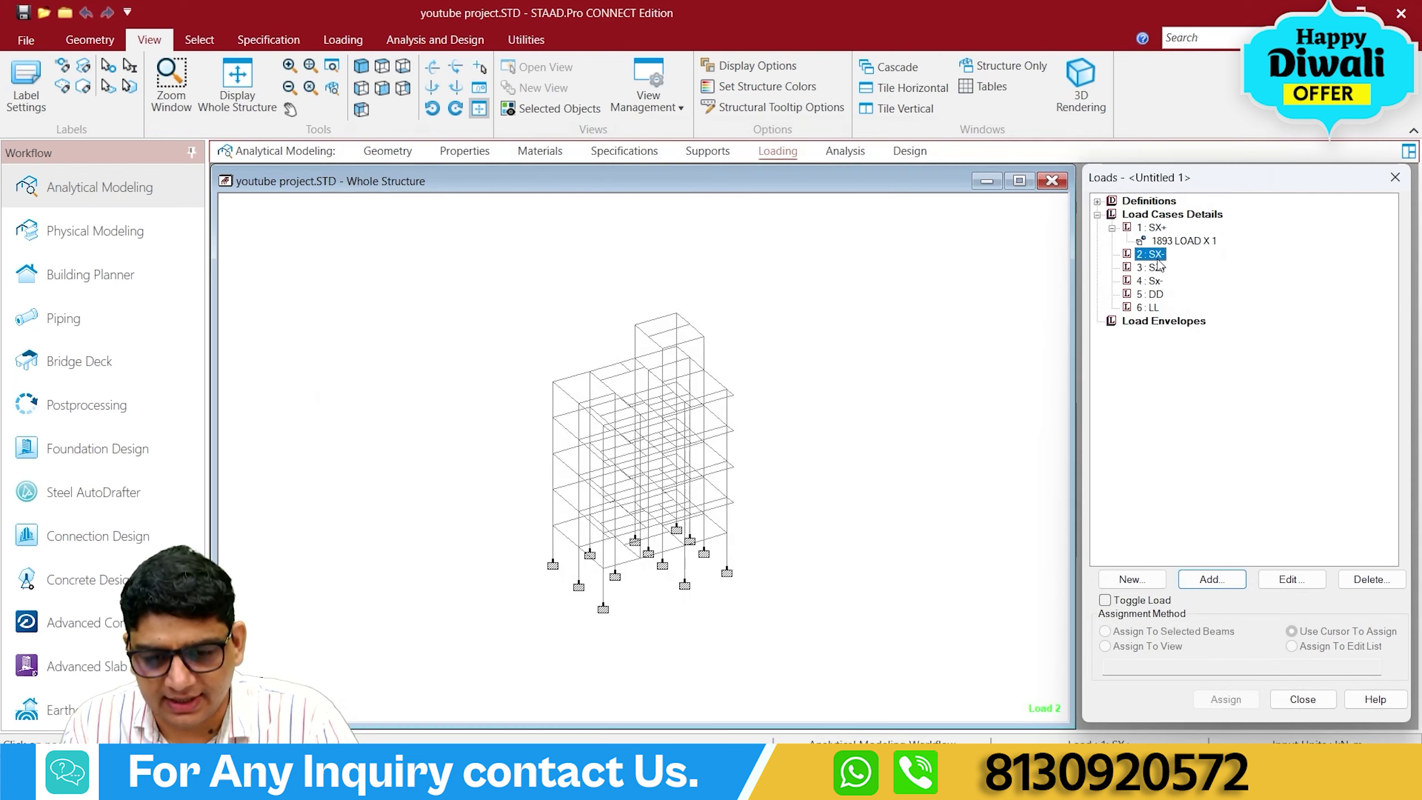
pyautogui.click(1211, 578)
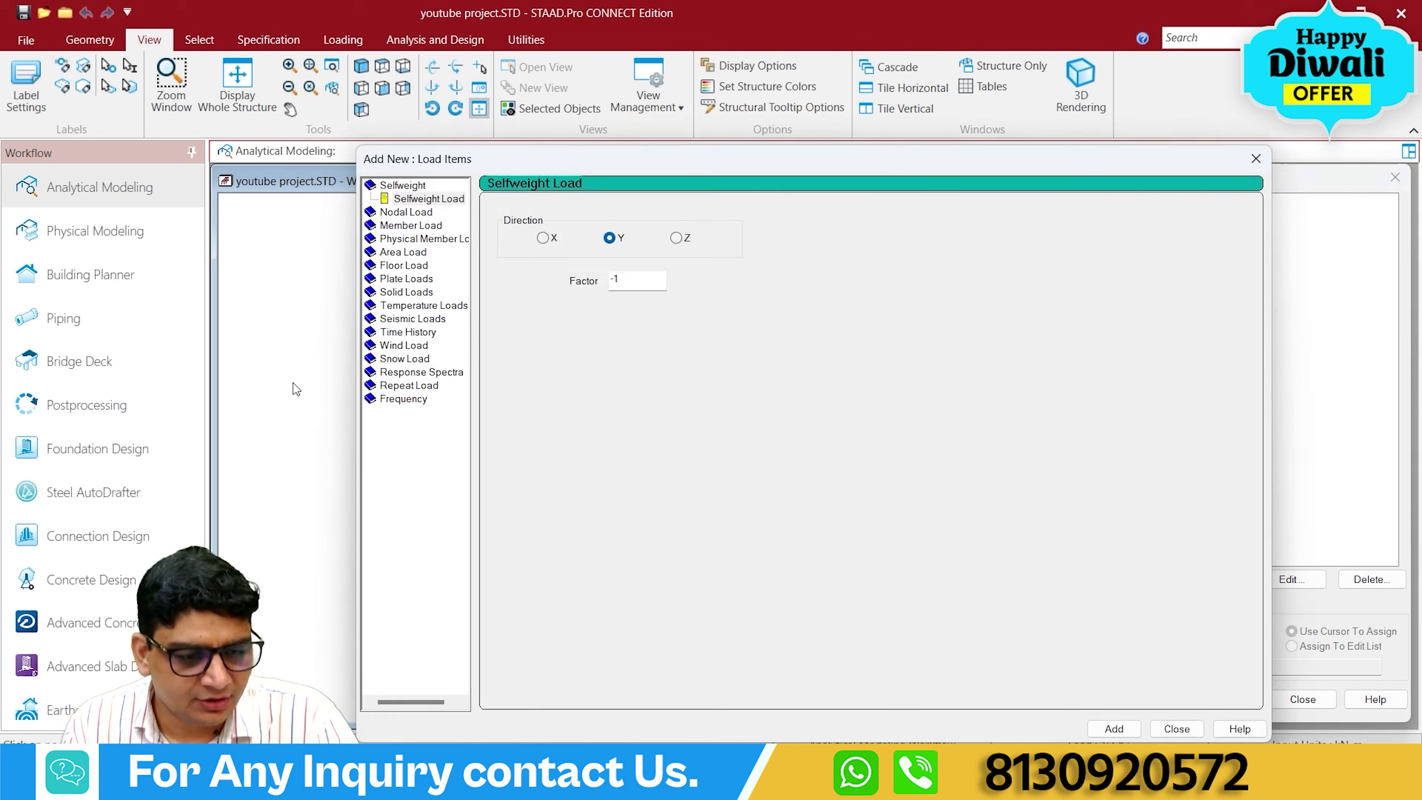
pyautogui.click(407, 319)
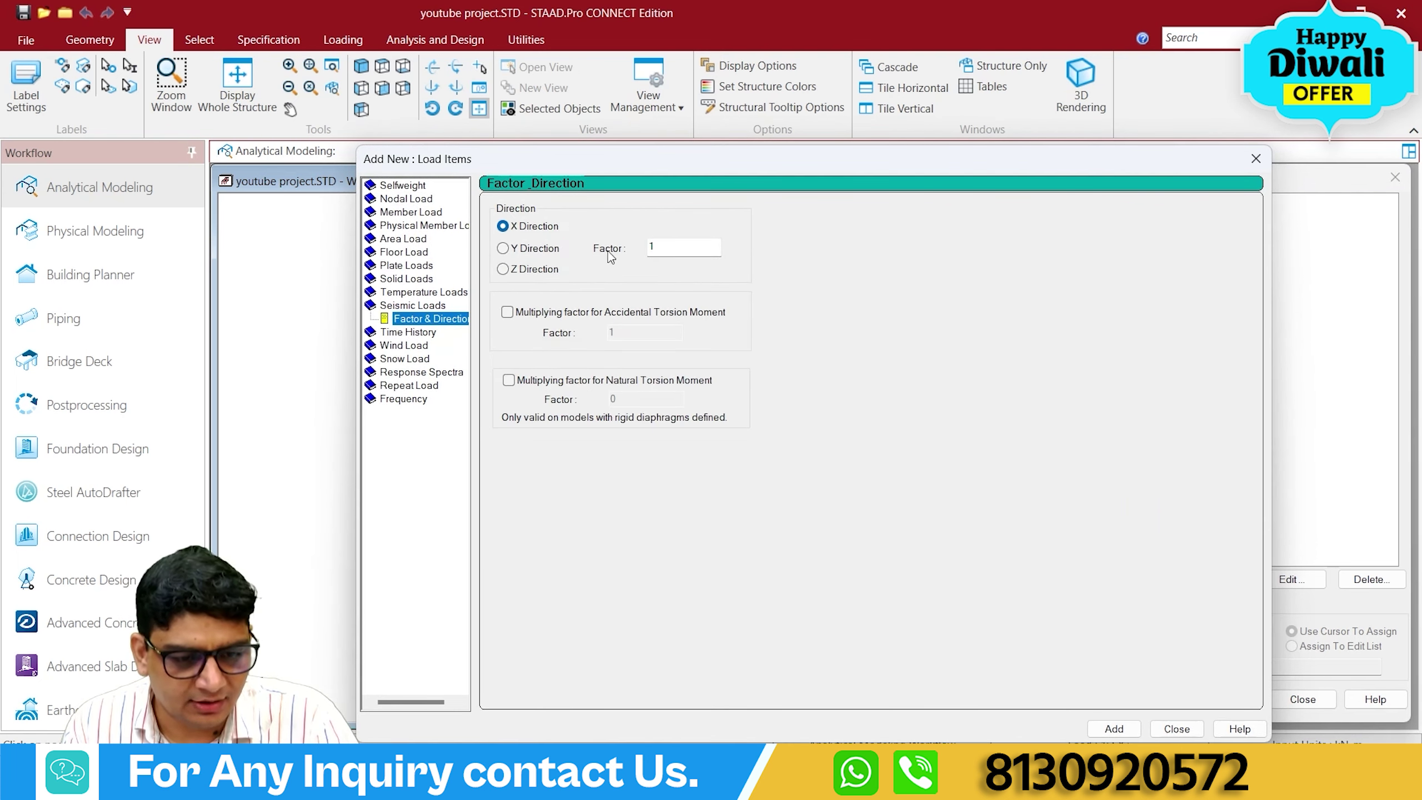
pyautogui.moveTo(672, 245); pyautogui.dragTo(644, 252)
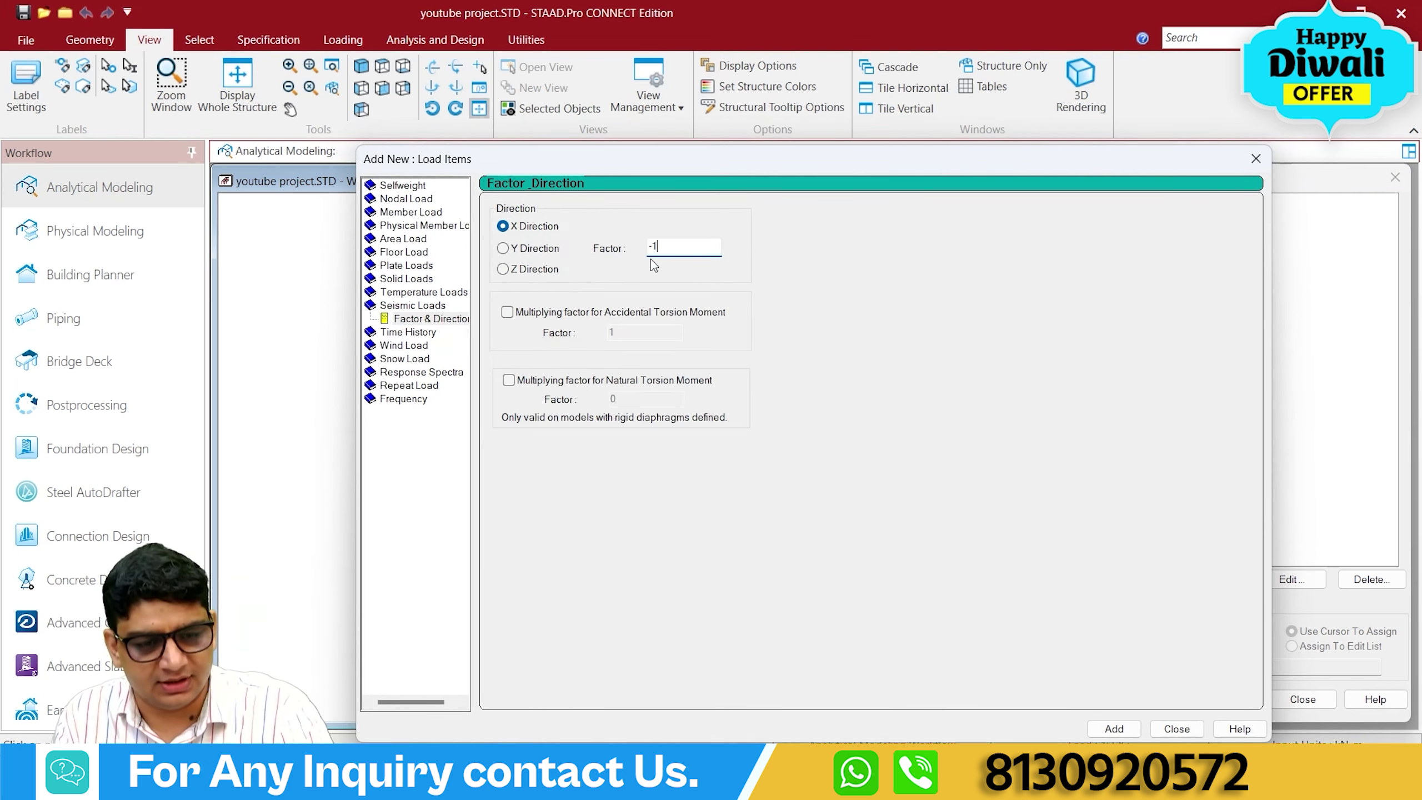
pyautogui.write('-1')
pyautogui.click(1113, 729)
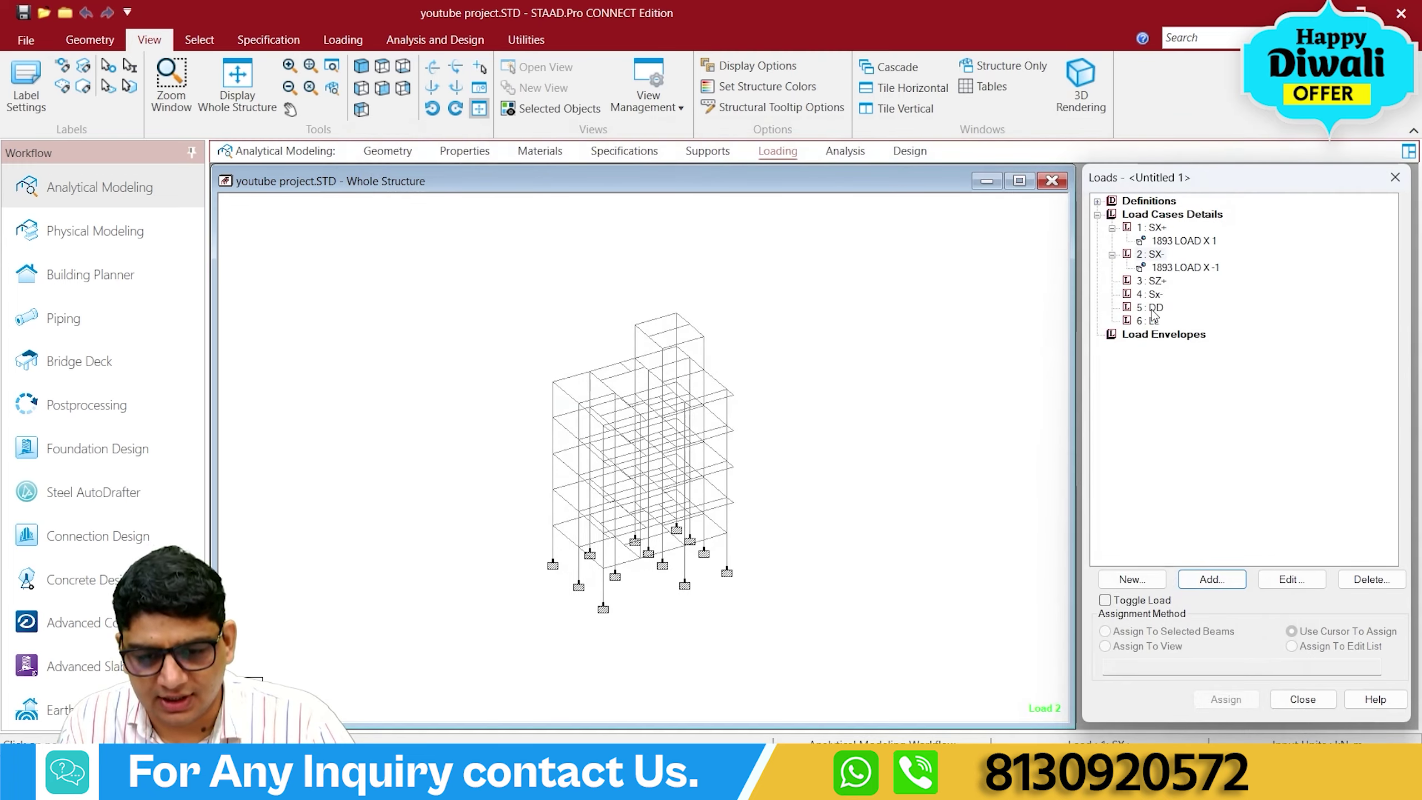
# Add a seismic load item in the Z direction with factor 1 to load case SZ+.
pyautogui.click(1152, 281)
pyautogui.click(1209, 579)
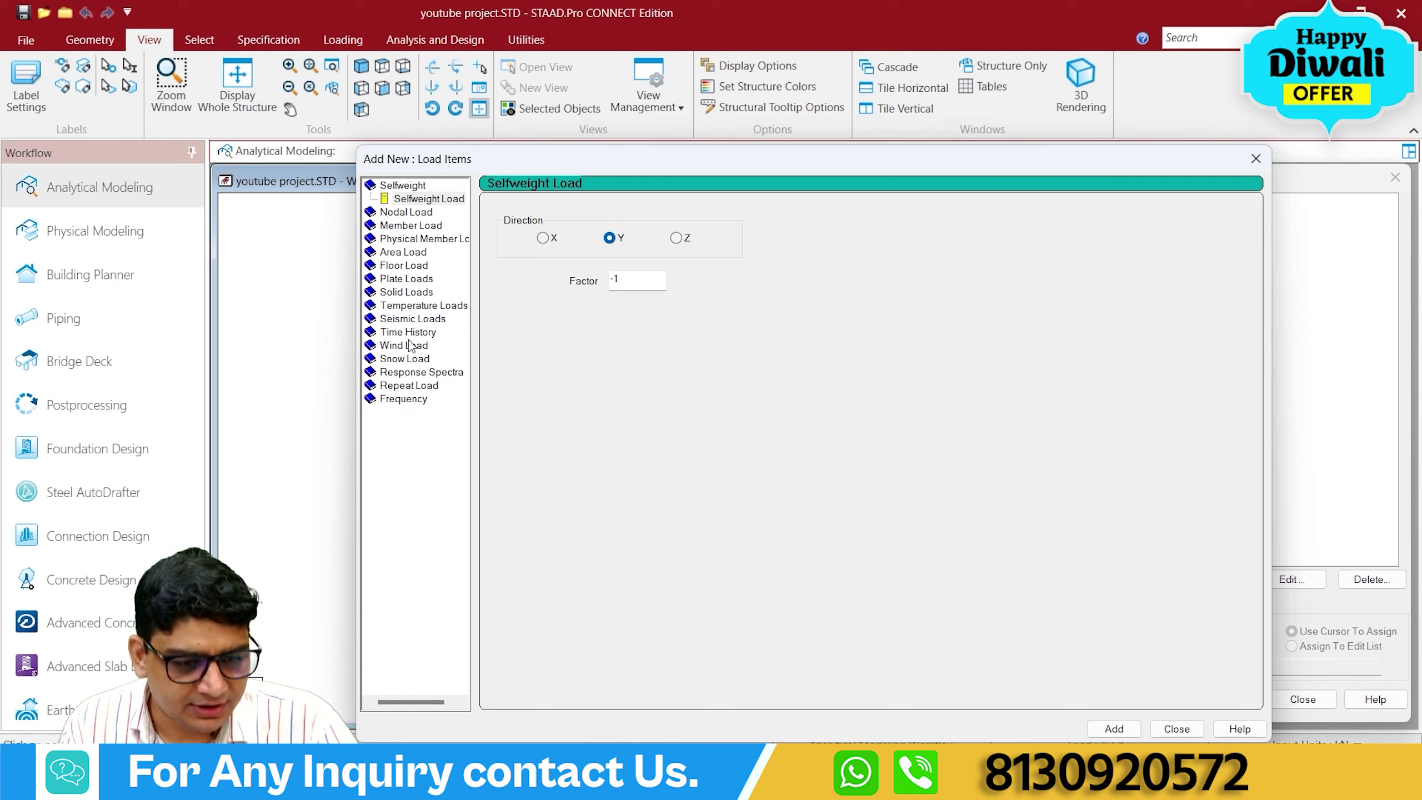
pyautogui.click(413, 319)
pyautogui.click(519, 273)
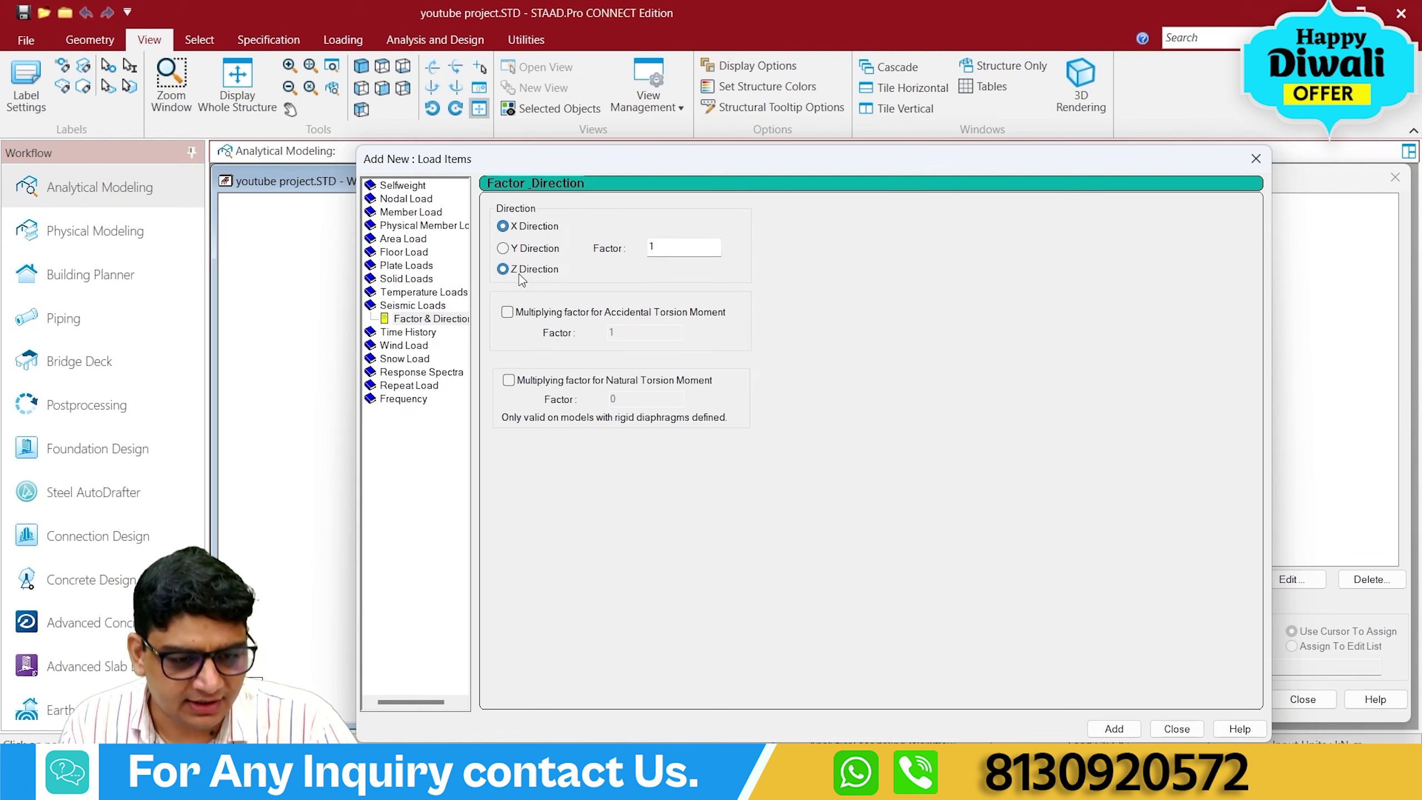
pyautogui.click(1185, 730)
# Rename load case 4 as SZ-.
pyautogui.click(1159, 309)
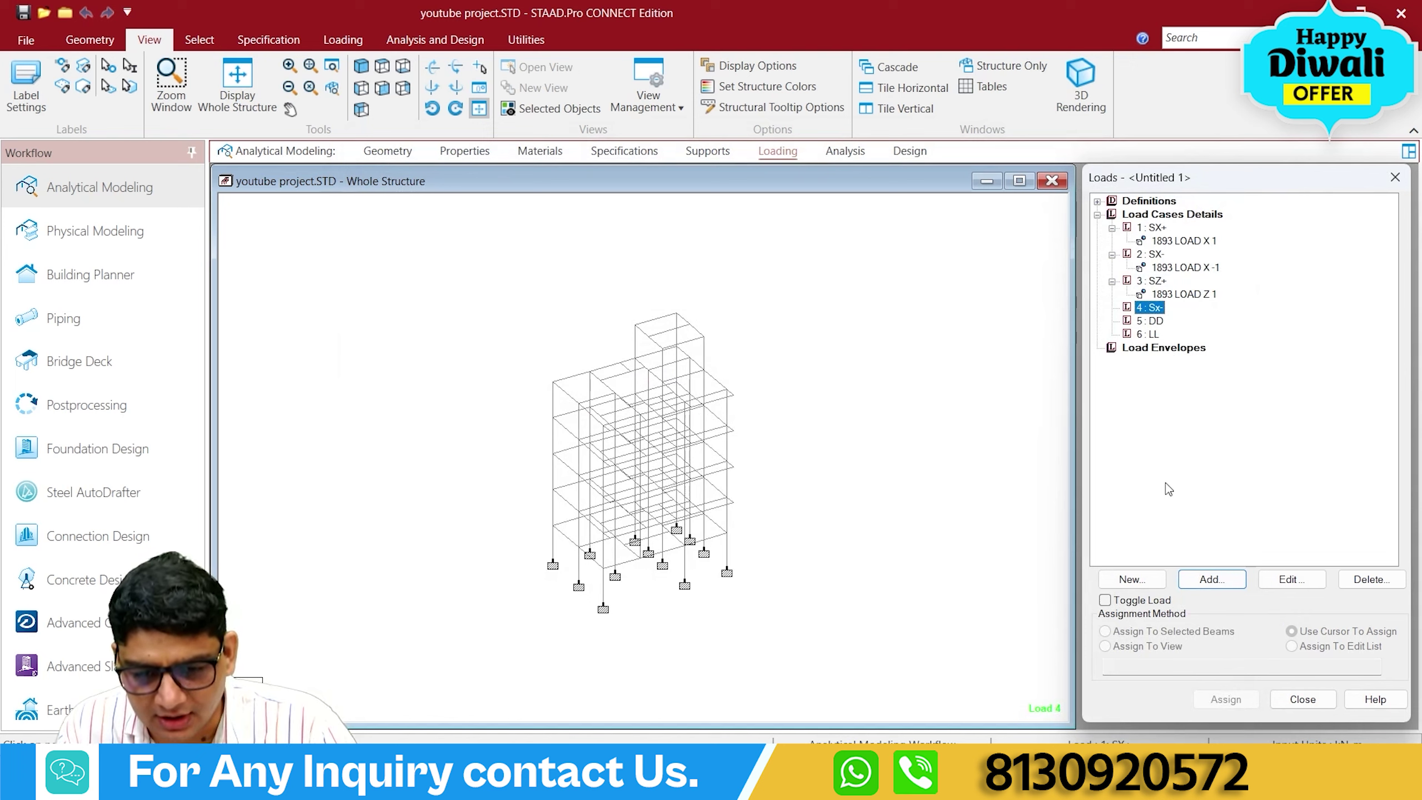
pyautogui.click(1267, 582)
pyautogui.moveTo(635, 481); pyautogui.dragTo(600, 490)
pyautogui.write('SZ-')
pyautogui.click(930, 584)
pyautogui.click(977, 585)
# Add a seismic load item in the Z direction with factor -1 to load case SZ-.
pyautogui.click(1149, 307)
pyautogui.click(1210, 578)
pyautogui.press('Escape')
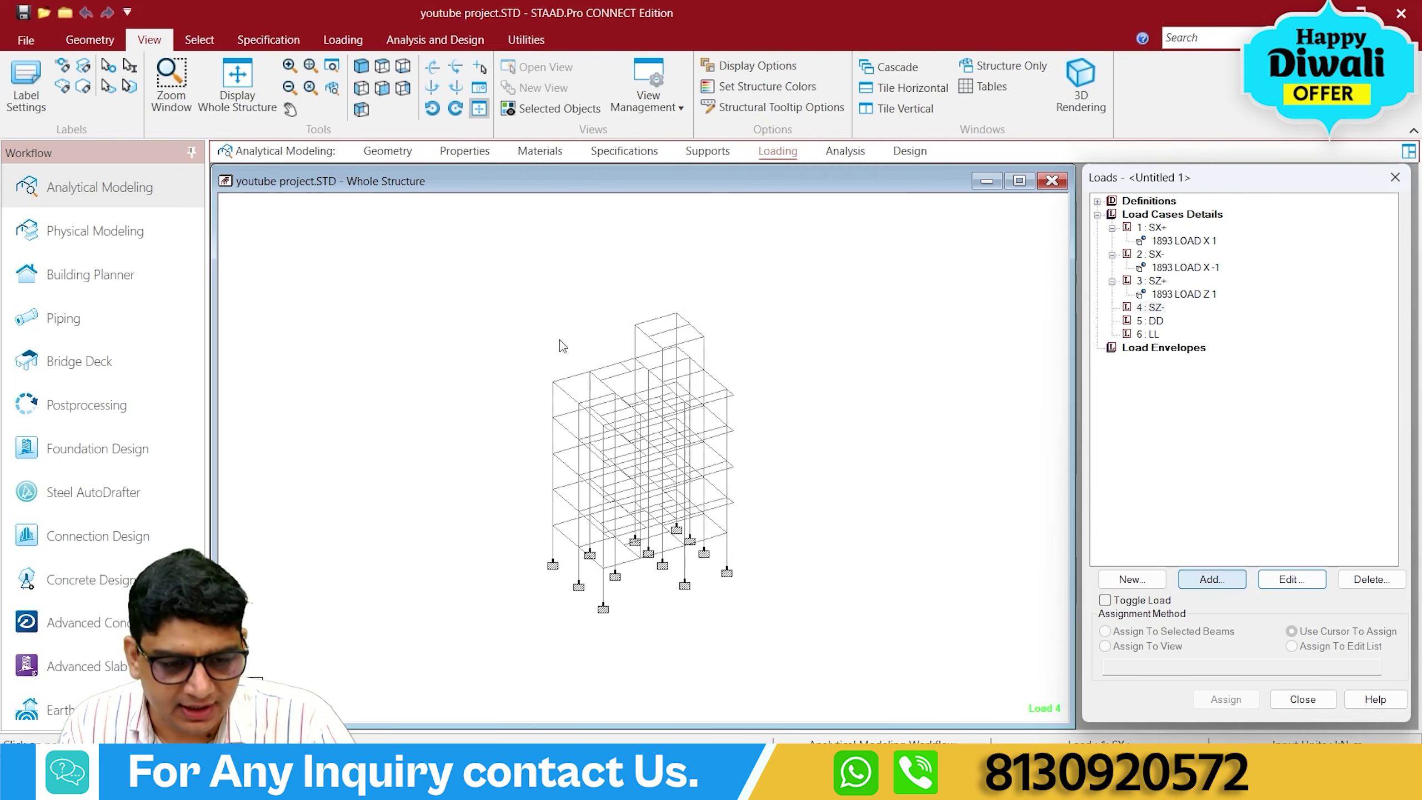
pyautogui.press('Return')
pyautogui.click(408, 319)
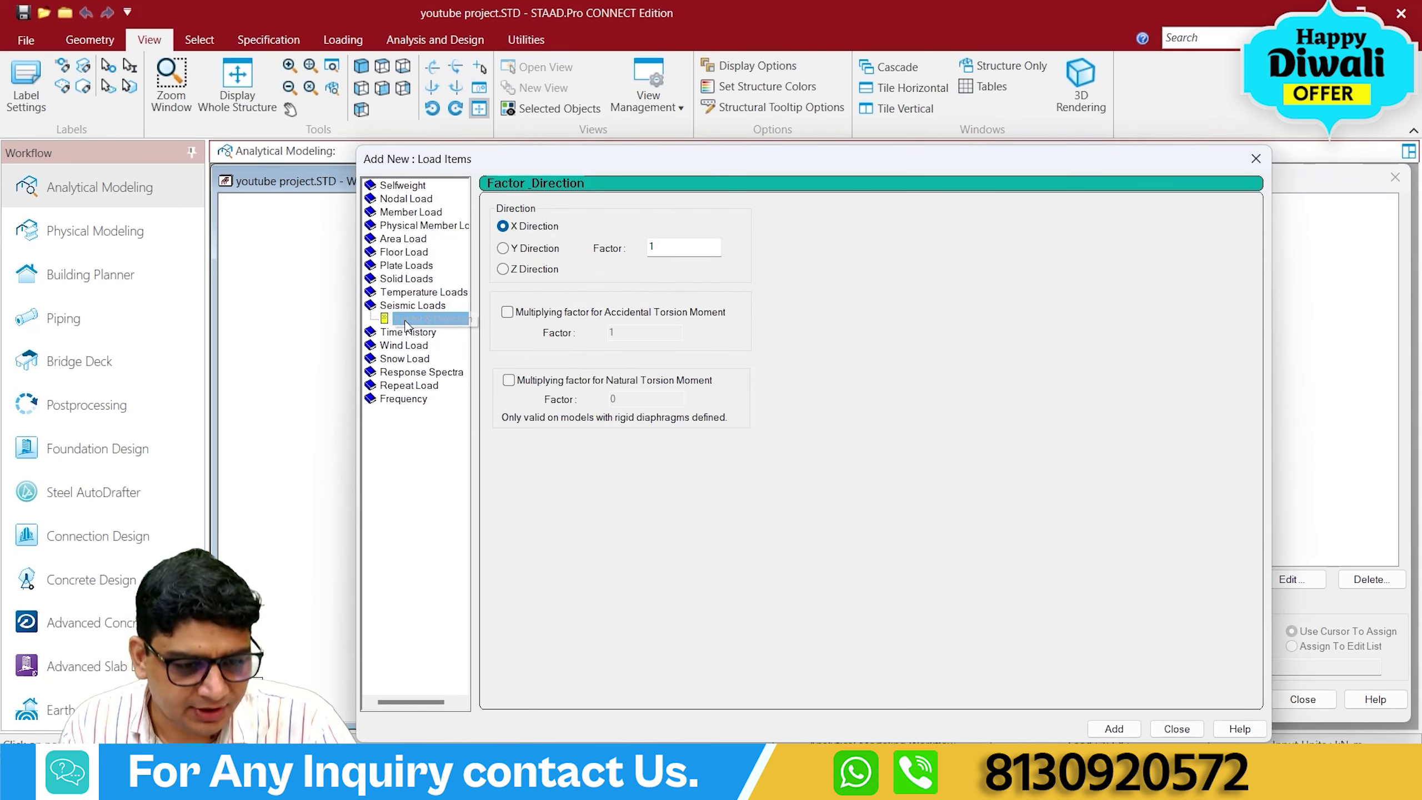
pyautogui.click(527, 270)
pyautogui.doubleClick(651, 248)
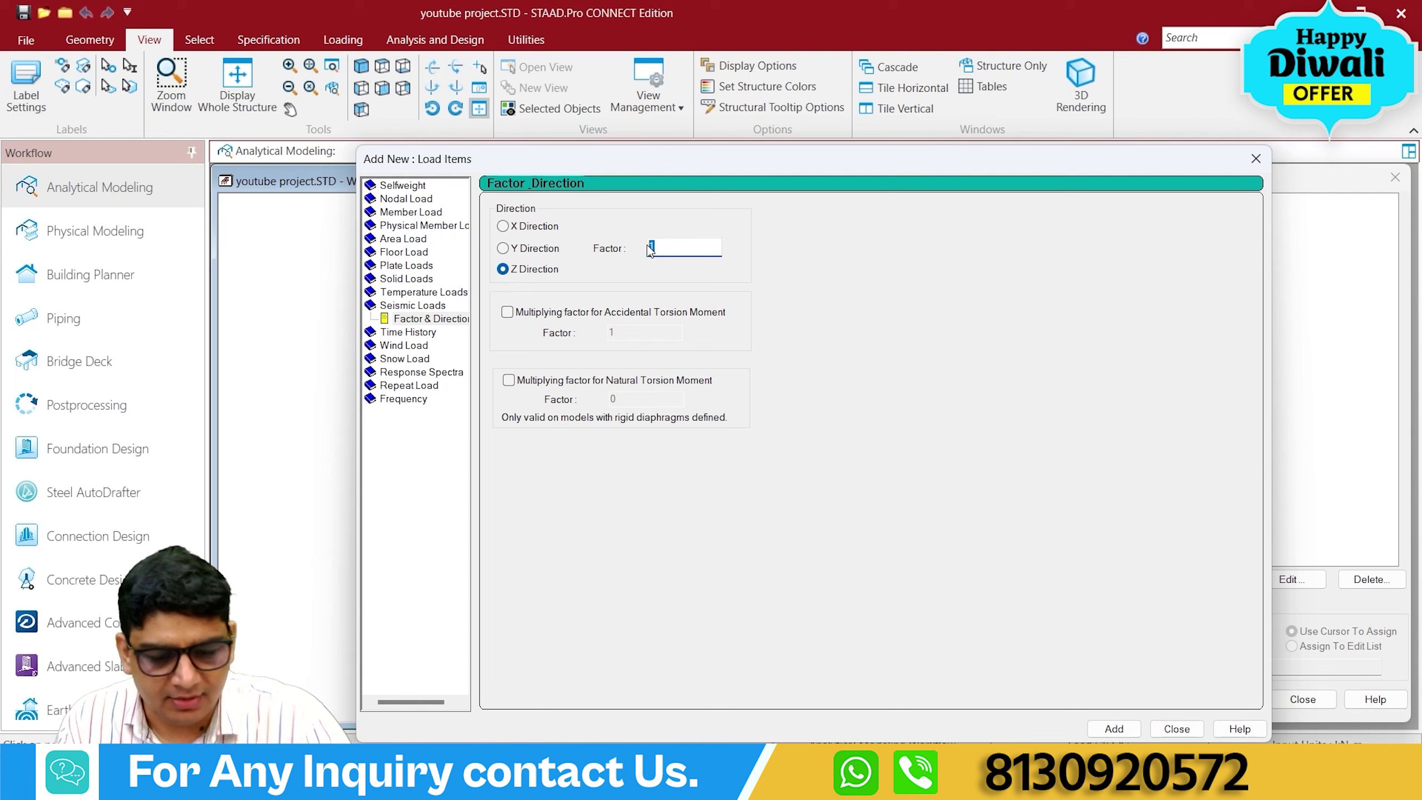
pyautogui.write('-1')
pyautogui.click(1114, 728)
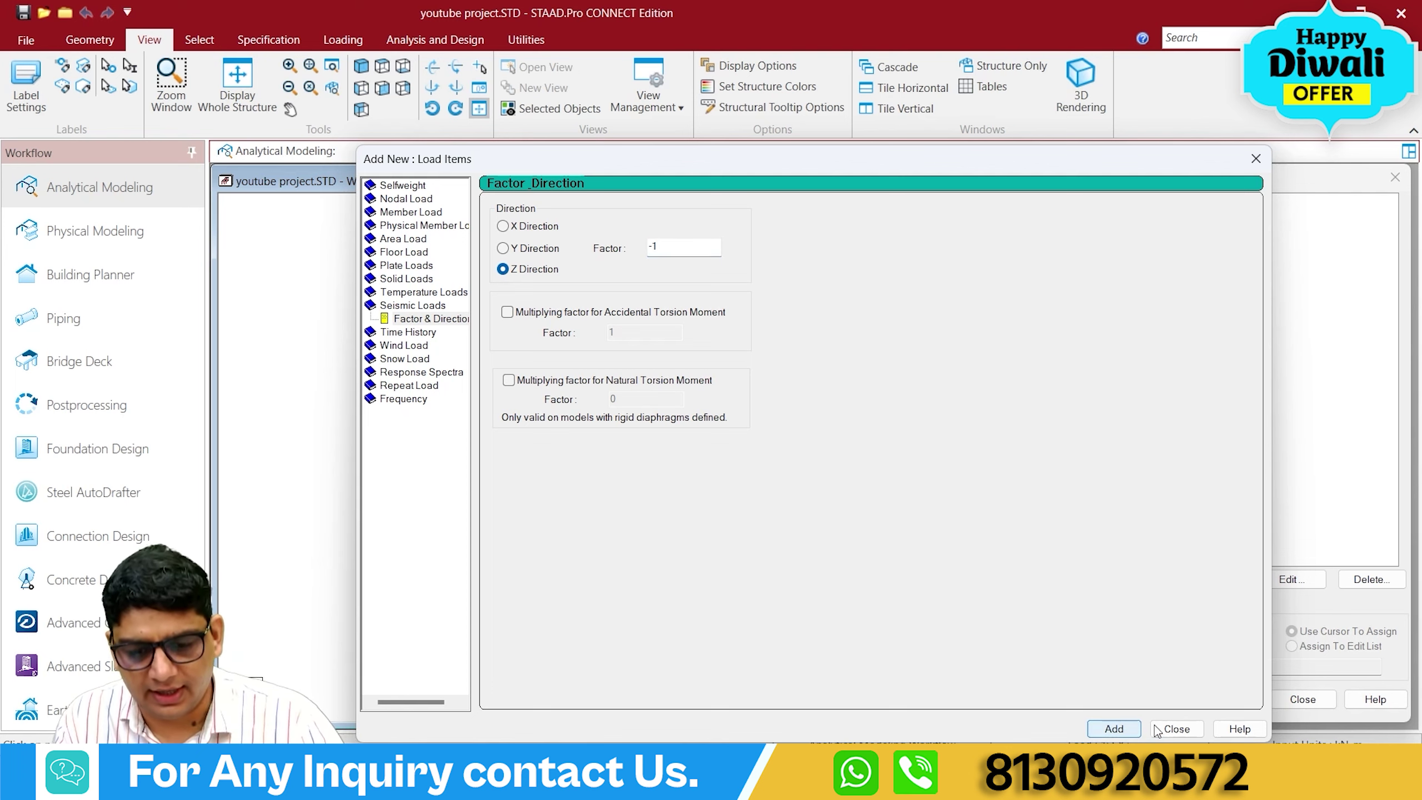
pyautogui.click(1156, 729)
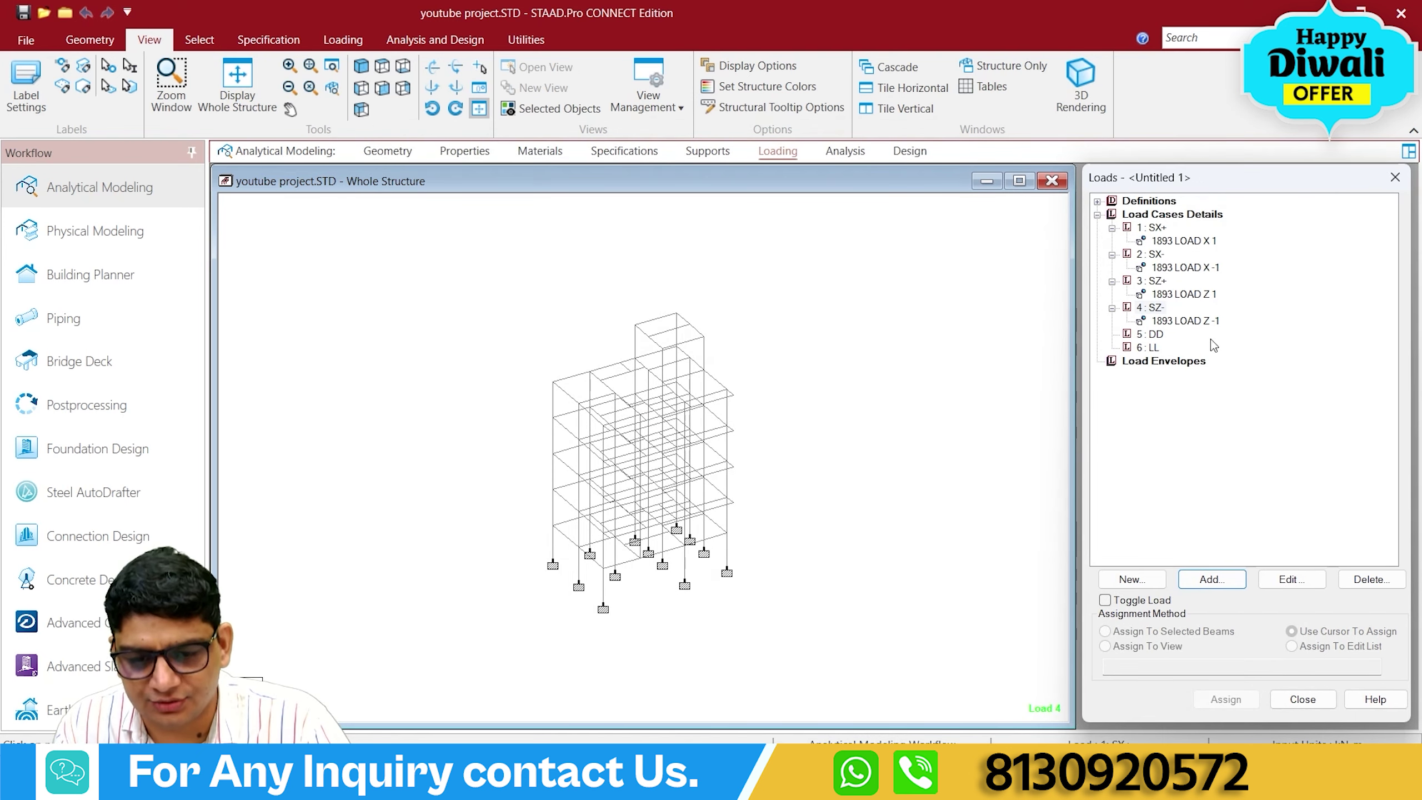
# Add a selfweight load in Y with factor -1 and a uniform member force of -5.63 kN/m in GY to load case DD.
pyautogui.click(1156, 335)
pyautogui.click(1219, 580)
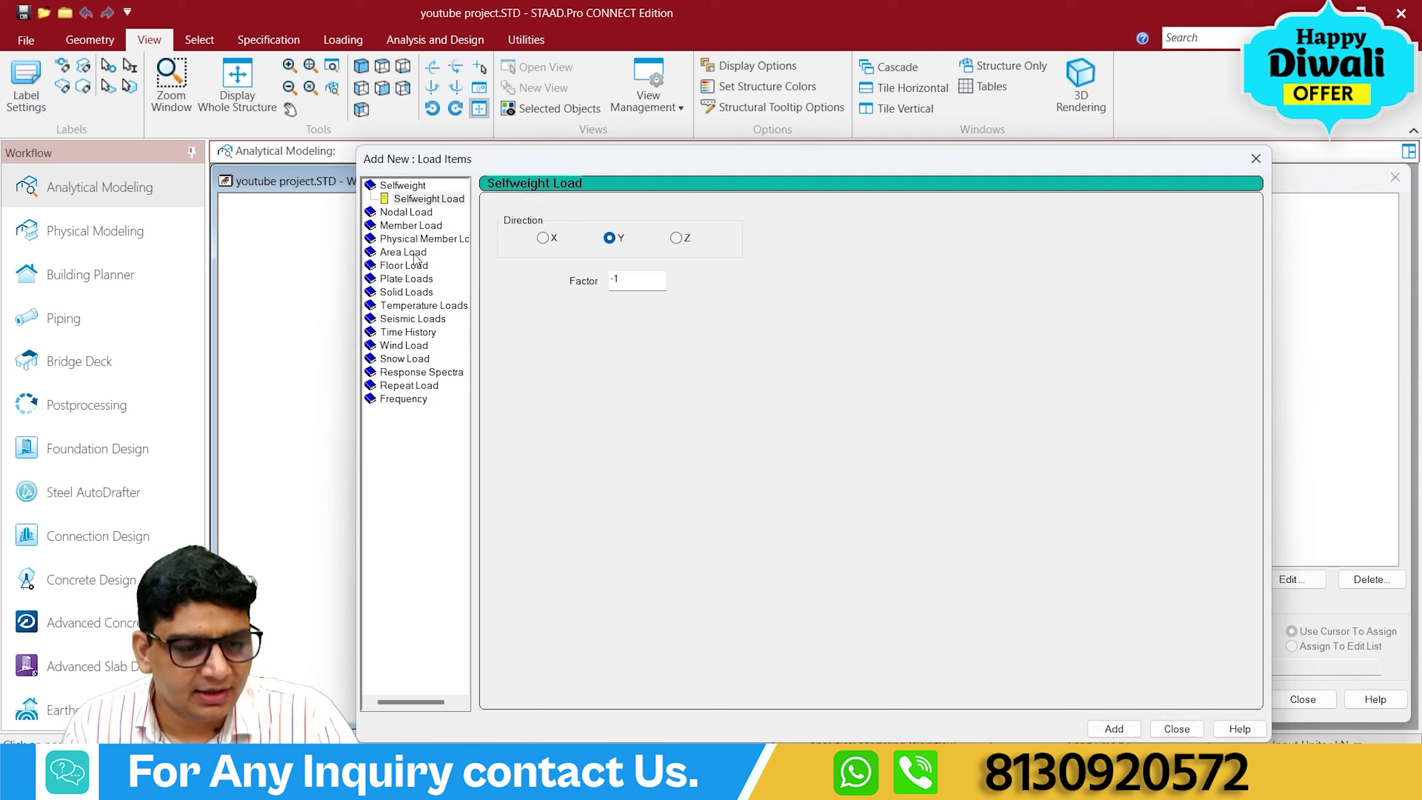
pyautogui.click(402, 226)
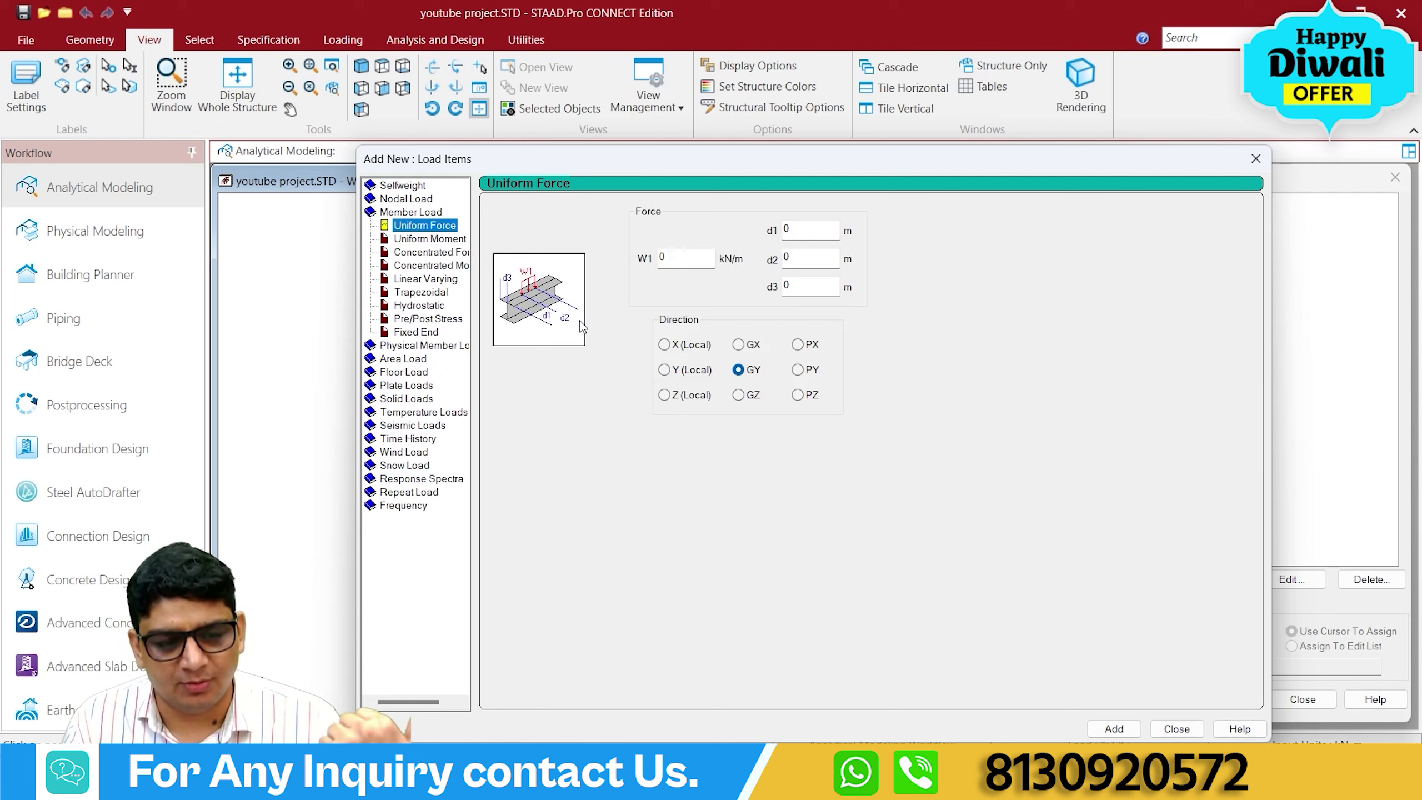
pyautogui.doubleClick(662, 258)
pyautogui.write('-5.63')
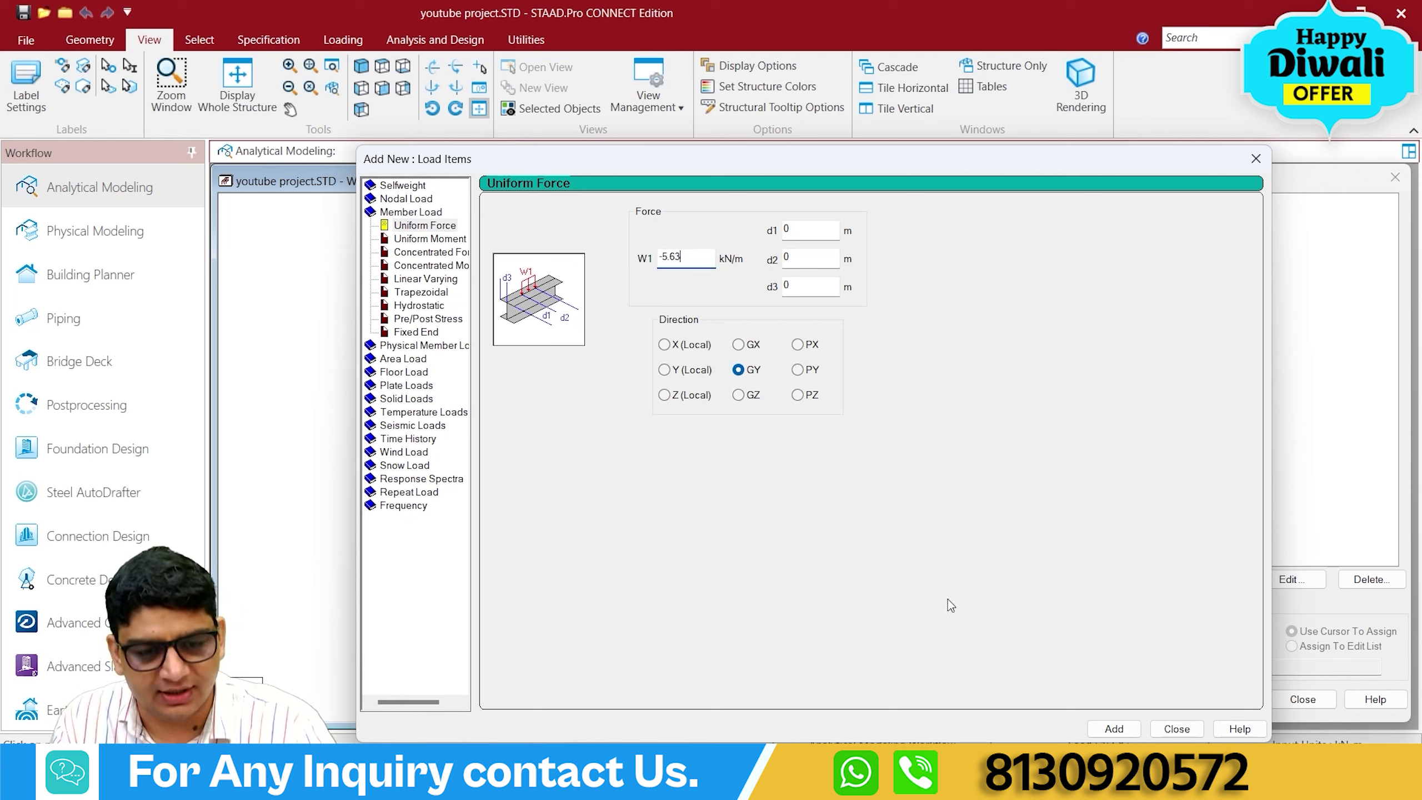
pyautogui.click(1113, 728)
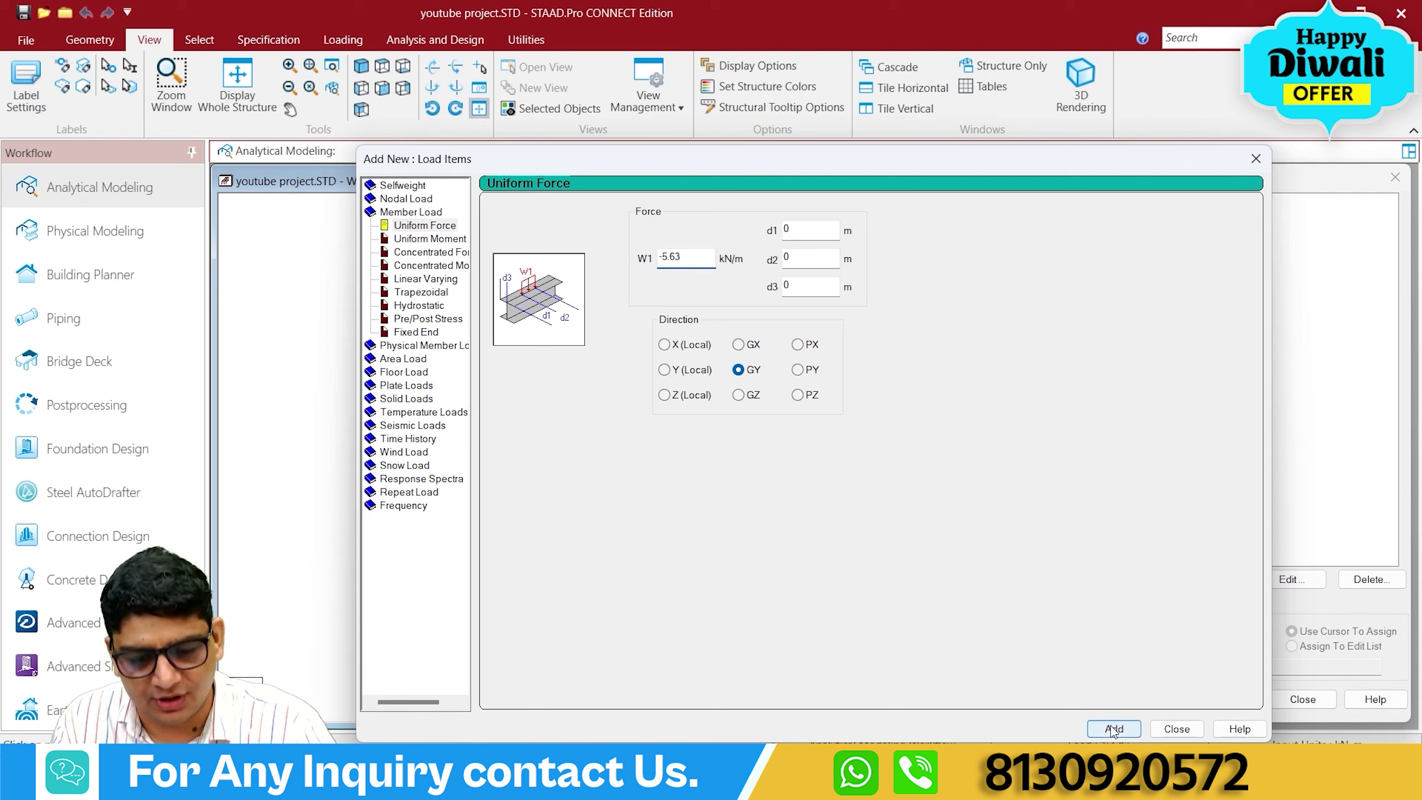
# Add three more uniform member forces in GY to load case DD: -5.85, -5.40 and -2.20 kN/m.
pyautogui.moveTo(690, 261); pyautogui.dragTo(639, 262)
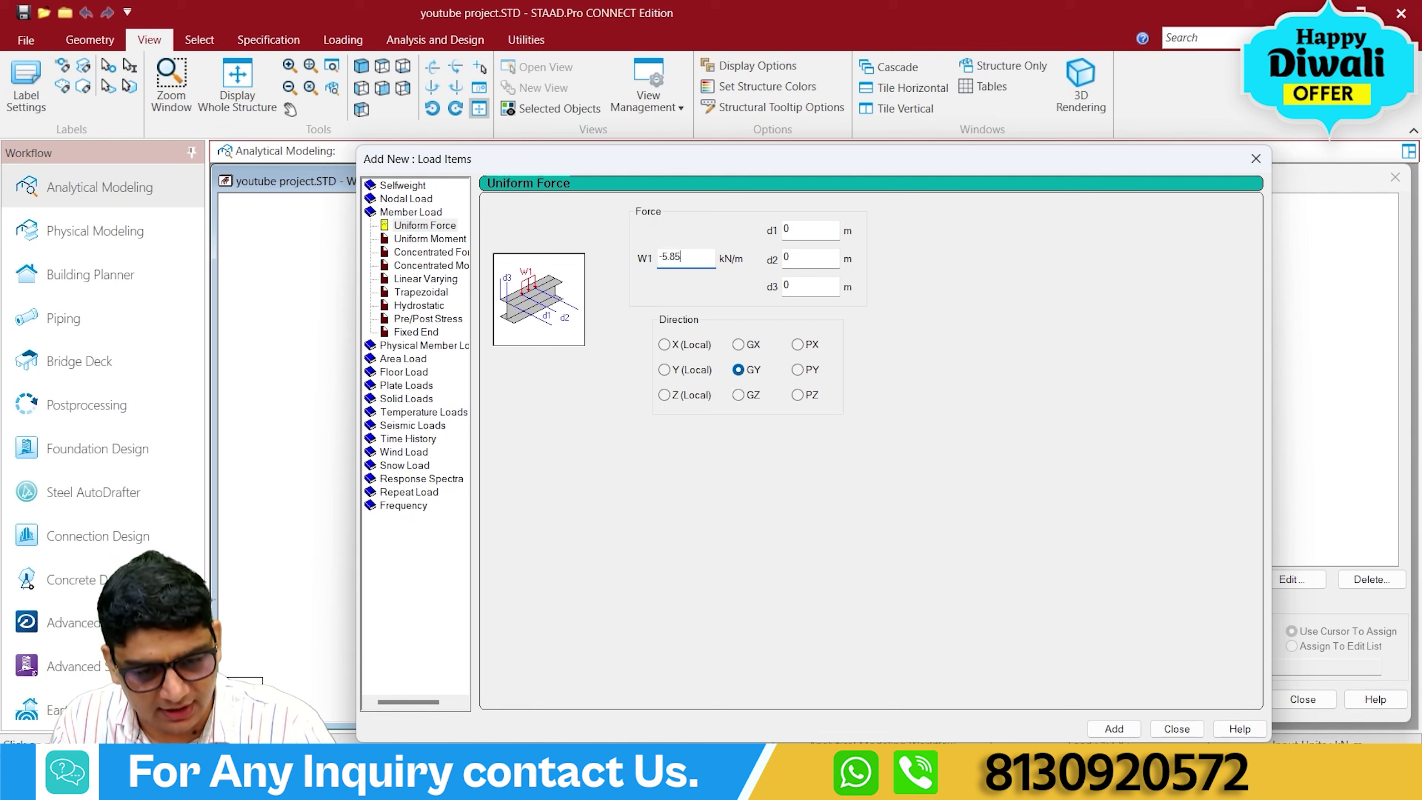
pyautogui.click(1113, 728)
pyautogui.moveTo(688, 260); pyautogui.dragTo(635, 263)
pyautogui.press('BackSpace')
pyautogui.write('-')
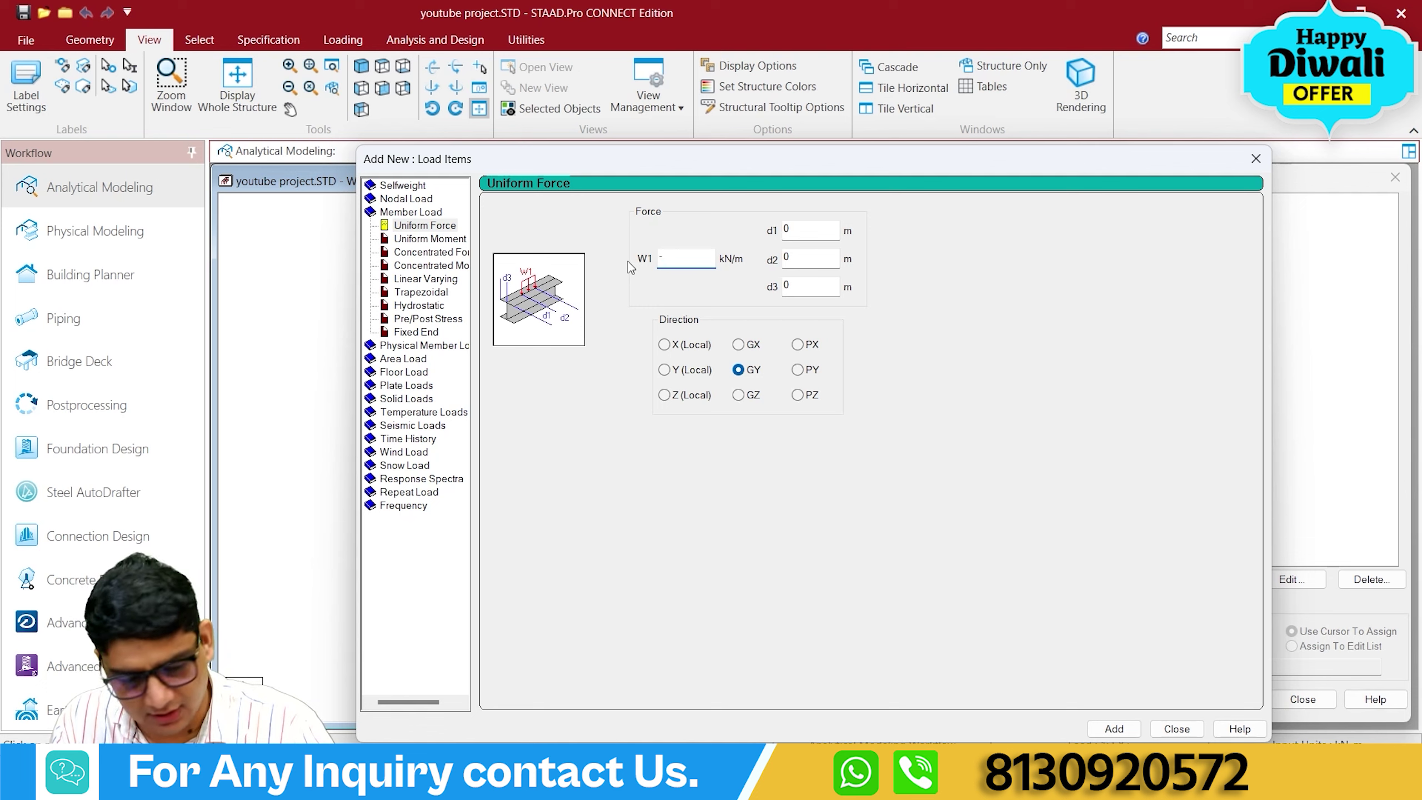
pyautogui.write('5.40')
pyautogui.click(1113, 728)
pyautogui.moveTo(699, 256); pyautogui.dragTo(625, 260)
pyautogui.write('-2')
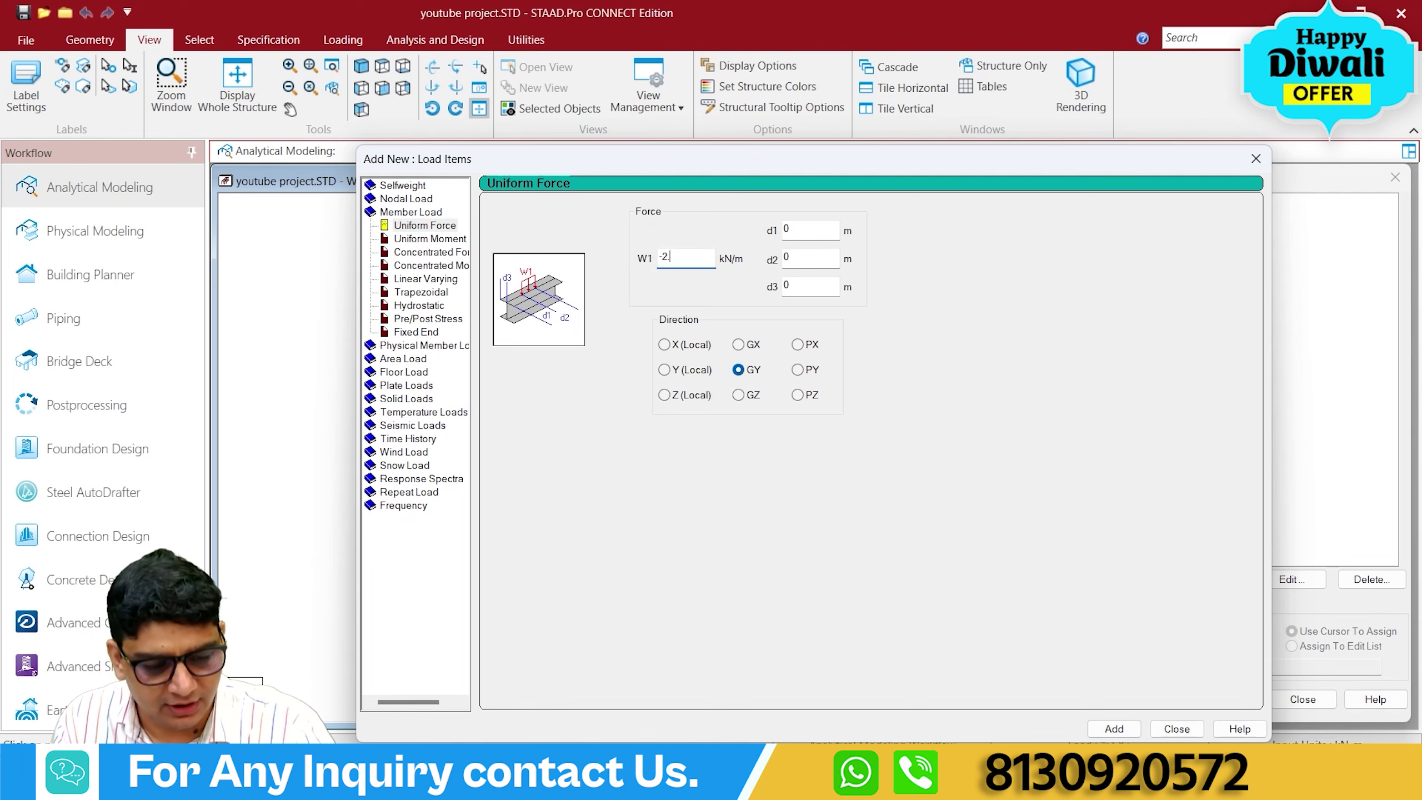
pyautogui.write('.20')
pyautogui.click(1114, 728)
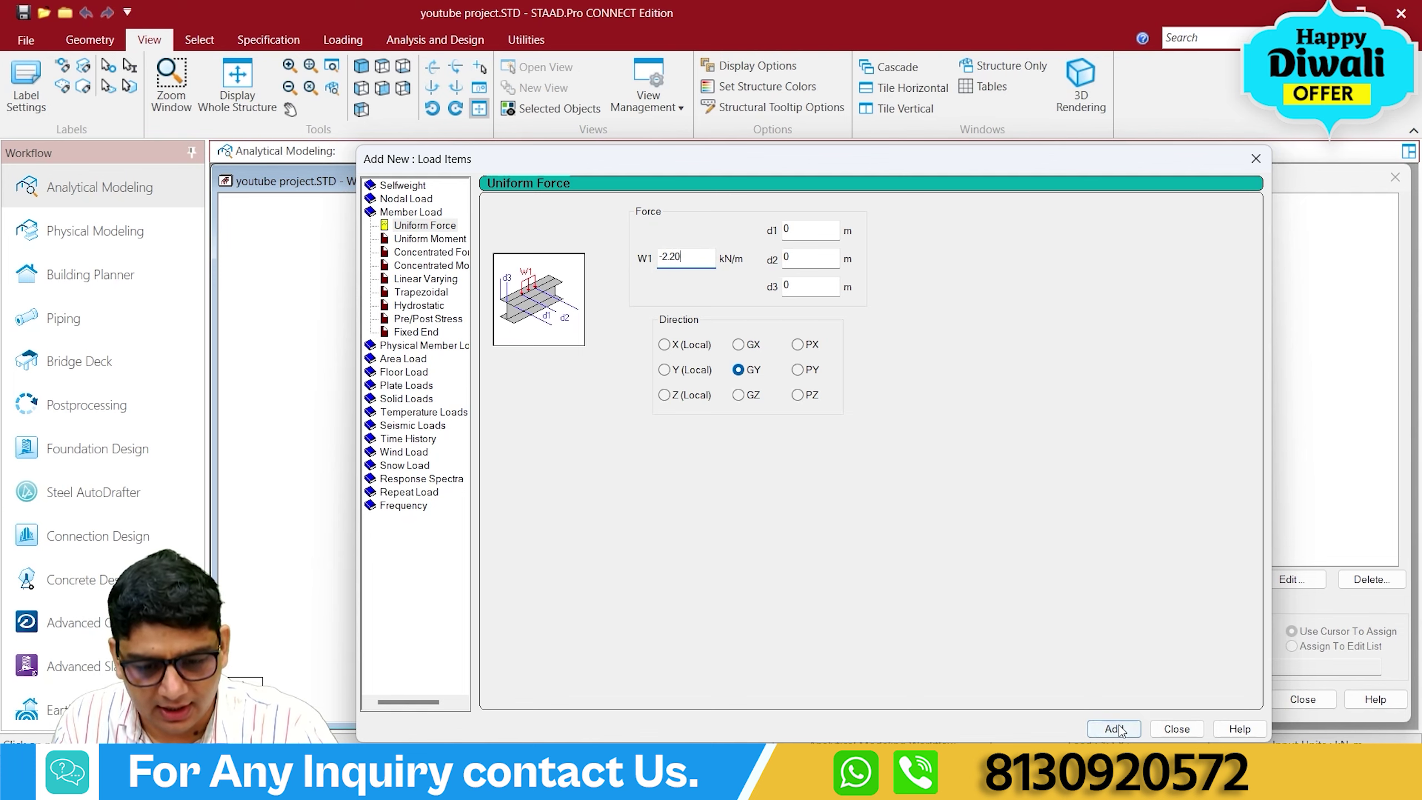
pyautogui.moveTo(1056, 161); pyautogui.dragTo(824, 127)
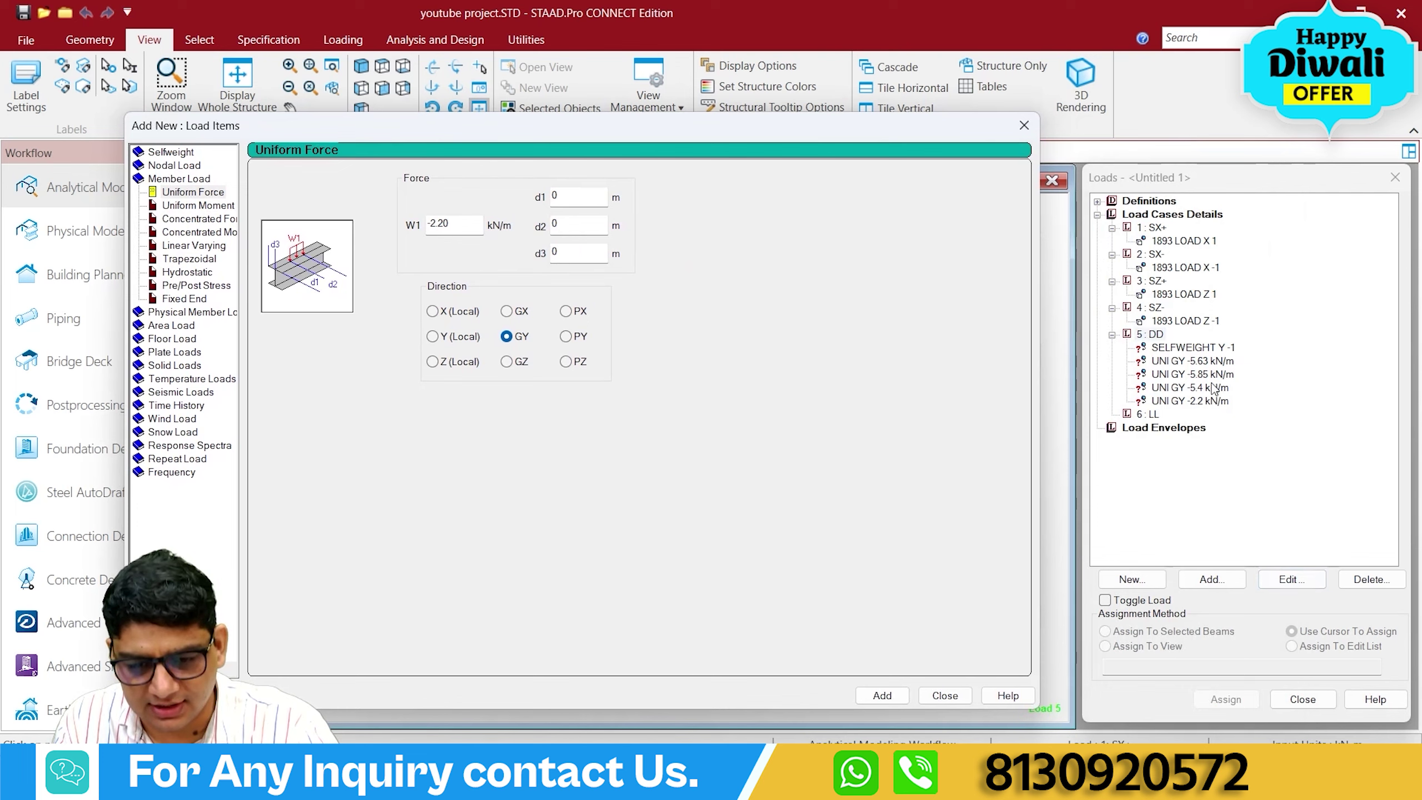
# Add a floor load of -4.125 kN/m2 in Global Y to load case DD, with a Y range from 5.8 to 17.60 m.
pyautogui.click(194, 339)
pyautogui.moveTo(604, 129); pyautogui.dragTo(863, 138)
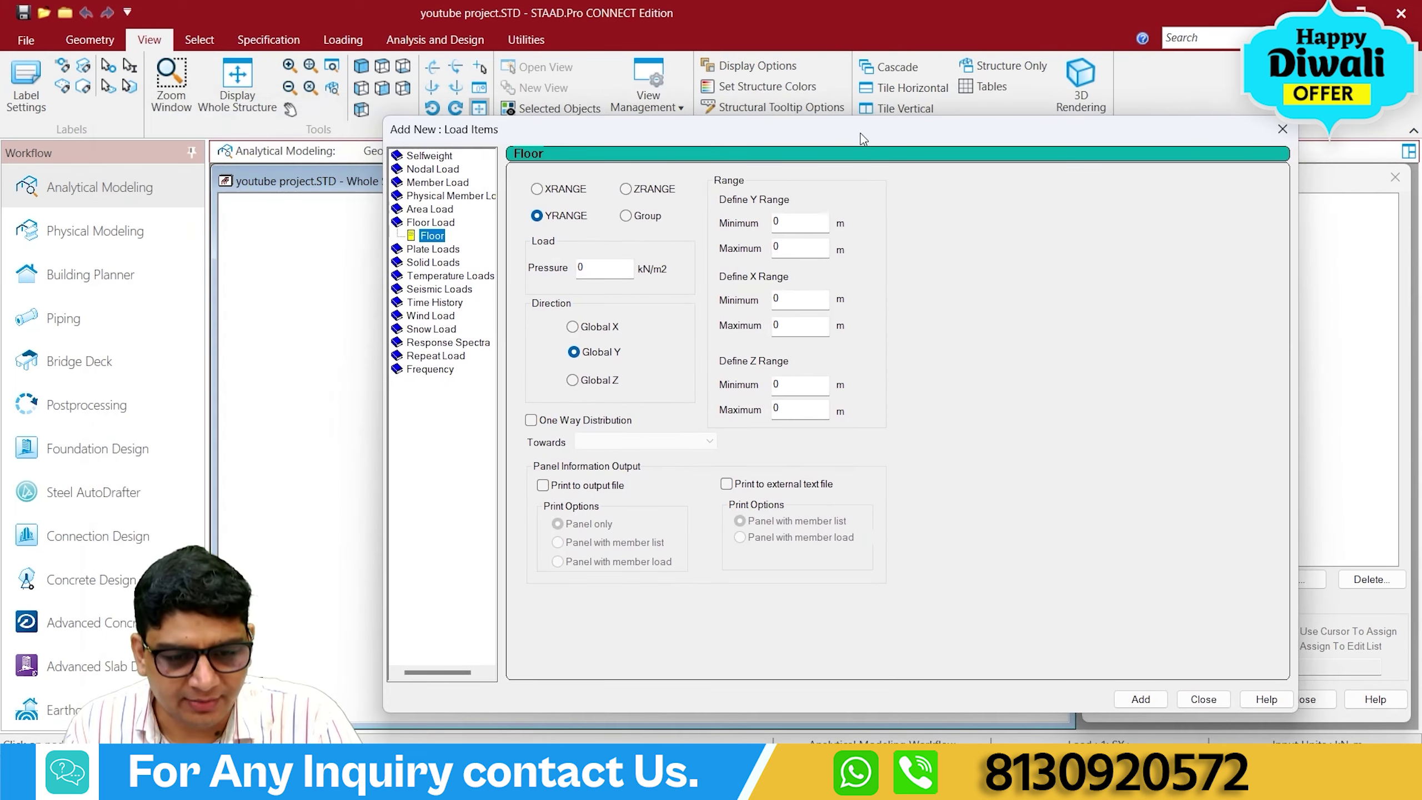
pyautogui.doubleClick(581, 267)
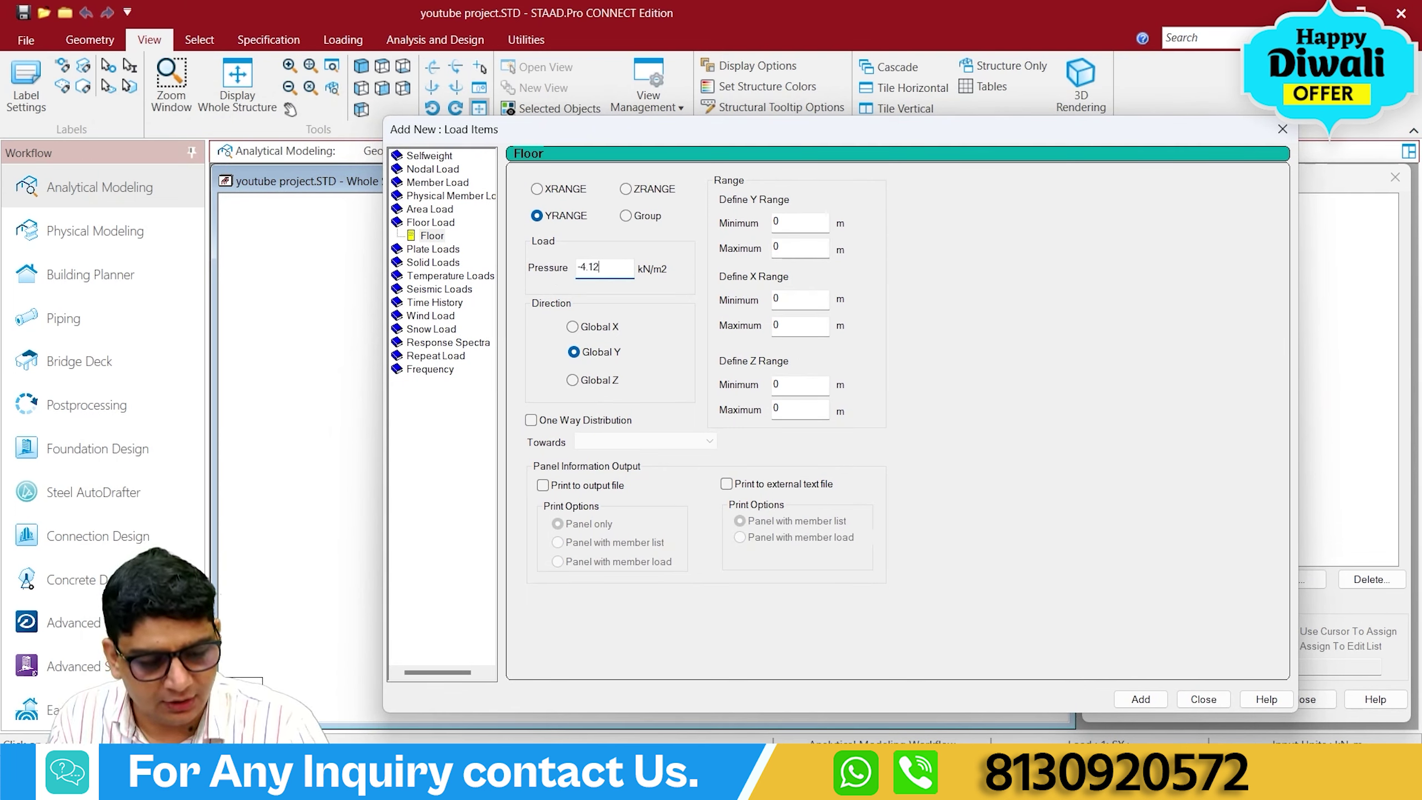
pyautogui.doubleClick(784, 222)
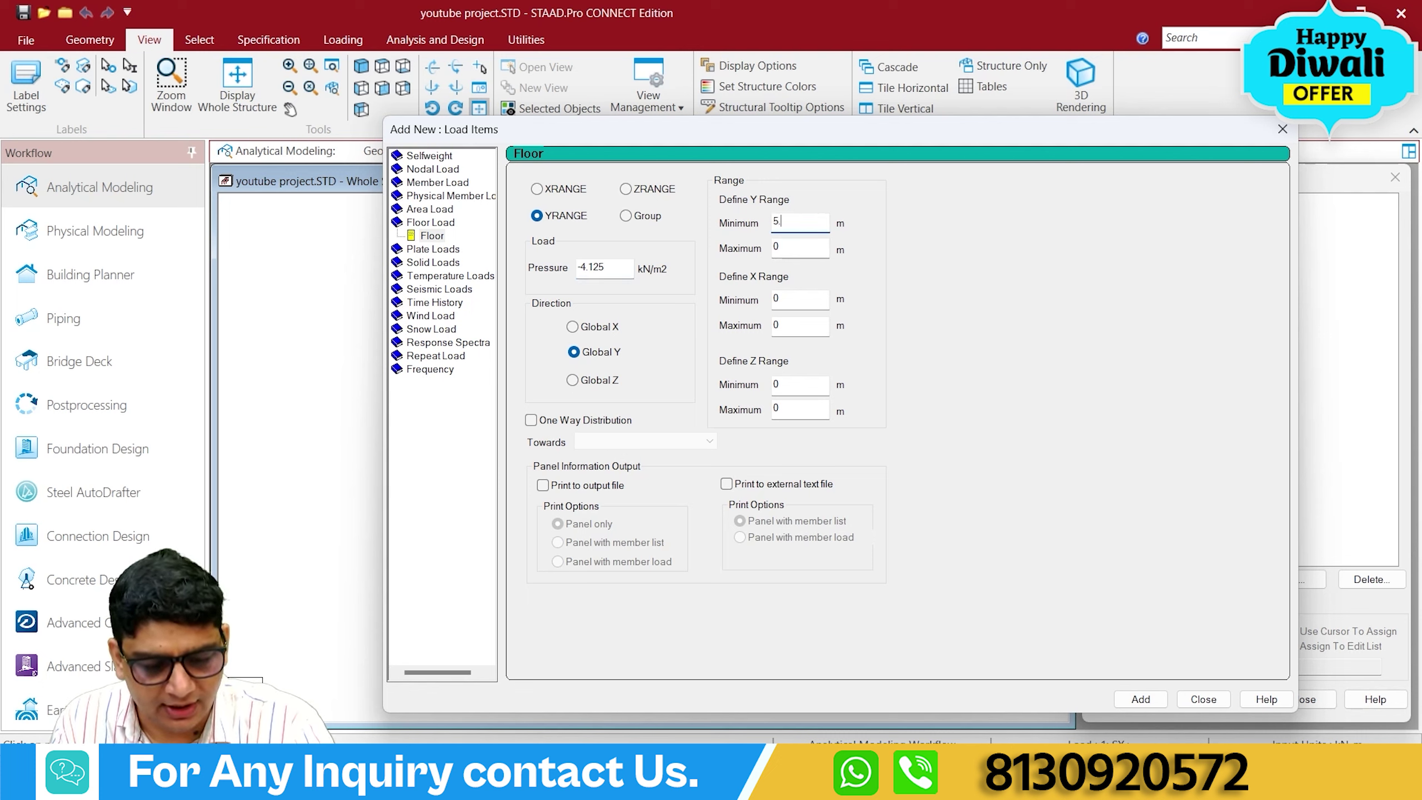
pyautogui.doubleClick(784, 253)
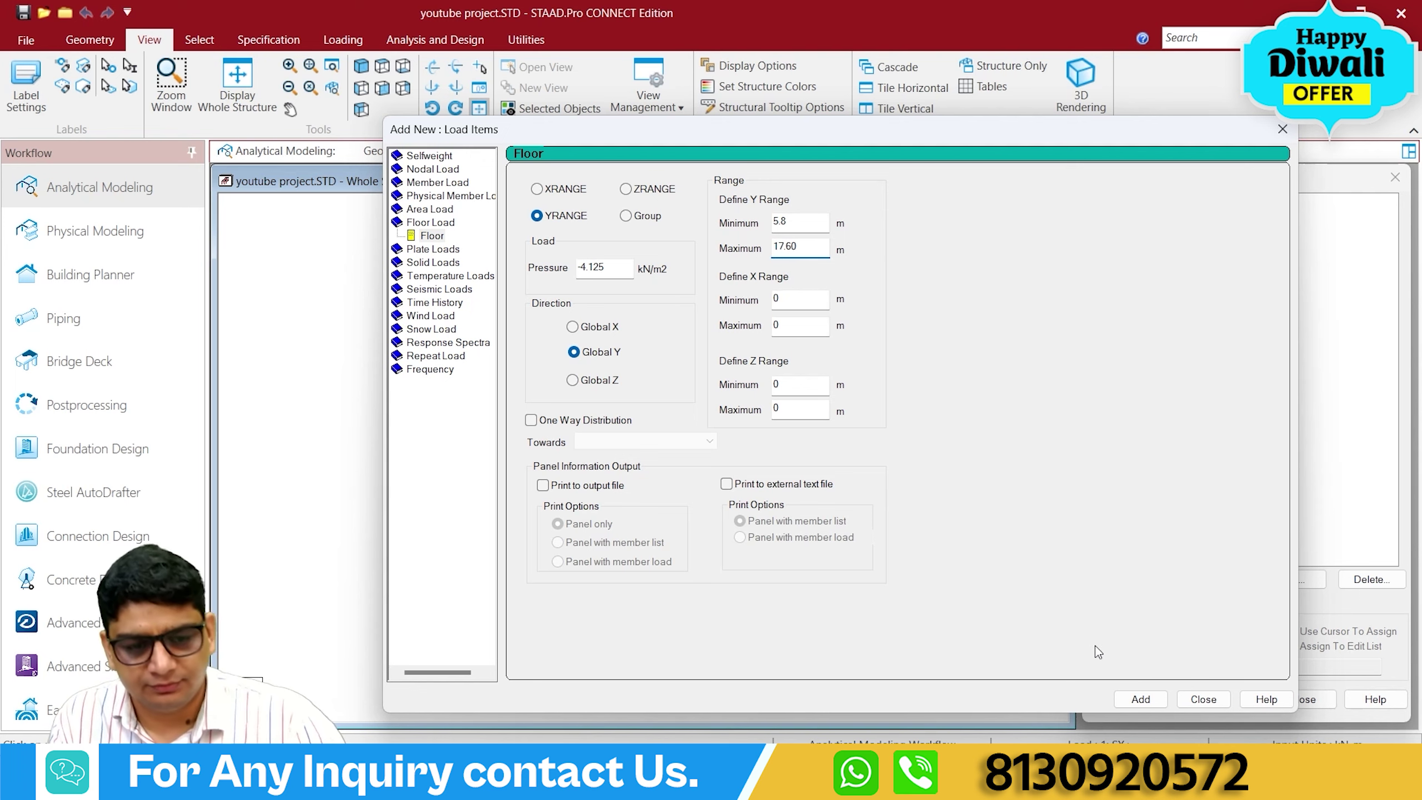
pyautogui.click(1139, 704)
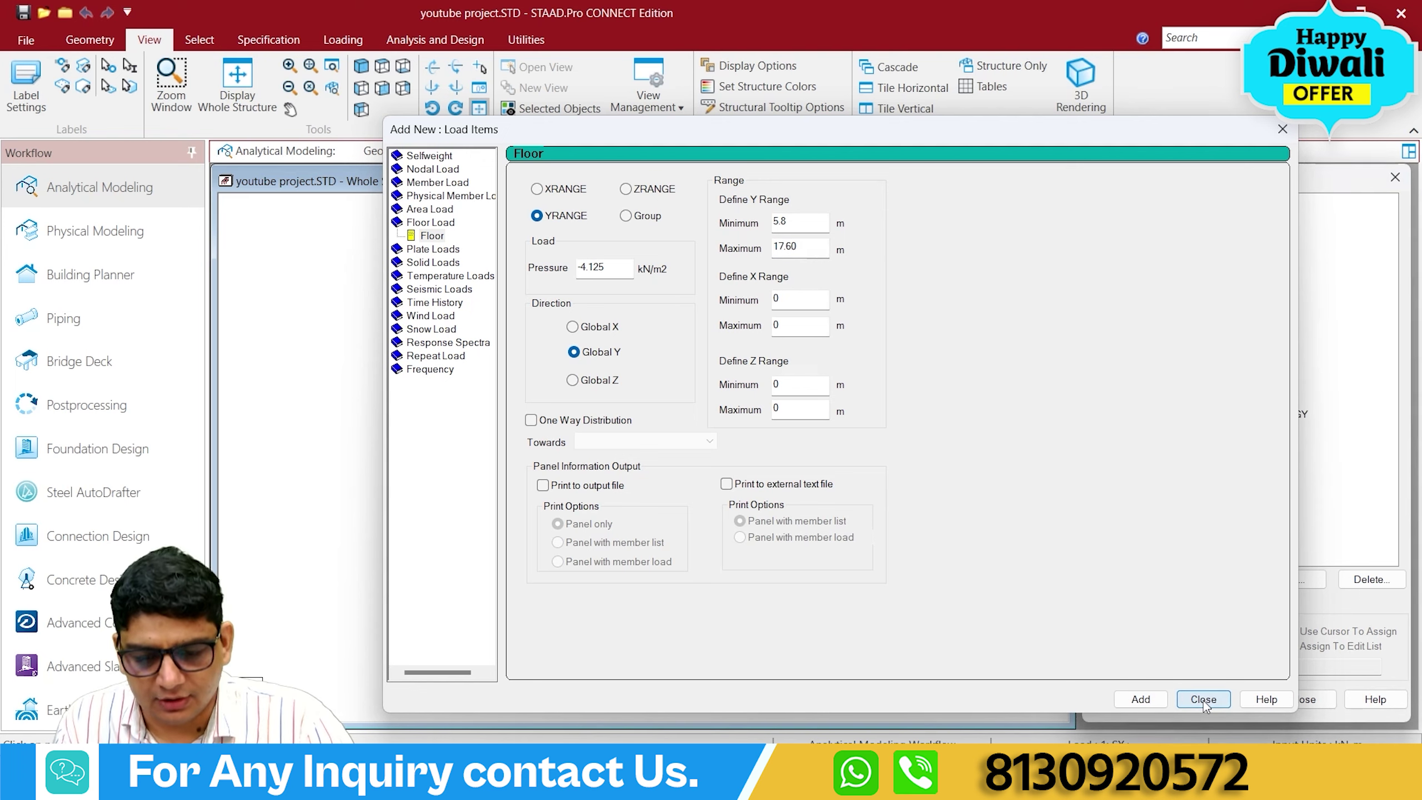
pyautogui.click(1203, 700)
# Add a floor load of -2 kN/m2 in Global Y to load case LL, with a Y range from 2.8 to 17.60 m.
pyautogui.click(1148, 429)
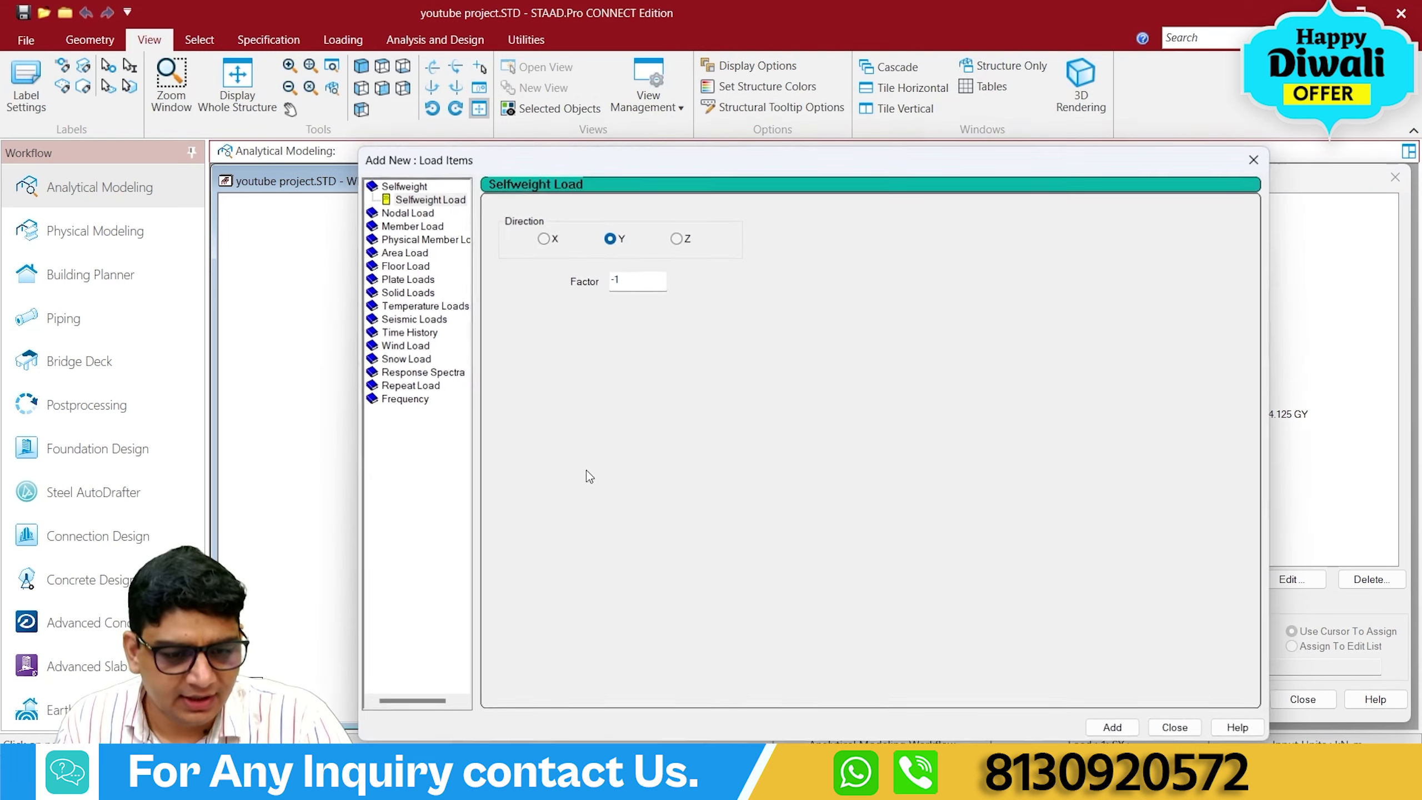
pyautogui.click(405, 267)
pyautogui.click(564, 296)
pyautogui.write('-2')
pyautogui.moveTo(748, 160); pyautogui.dragTo(1031, 150)
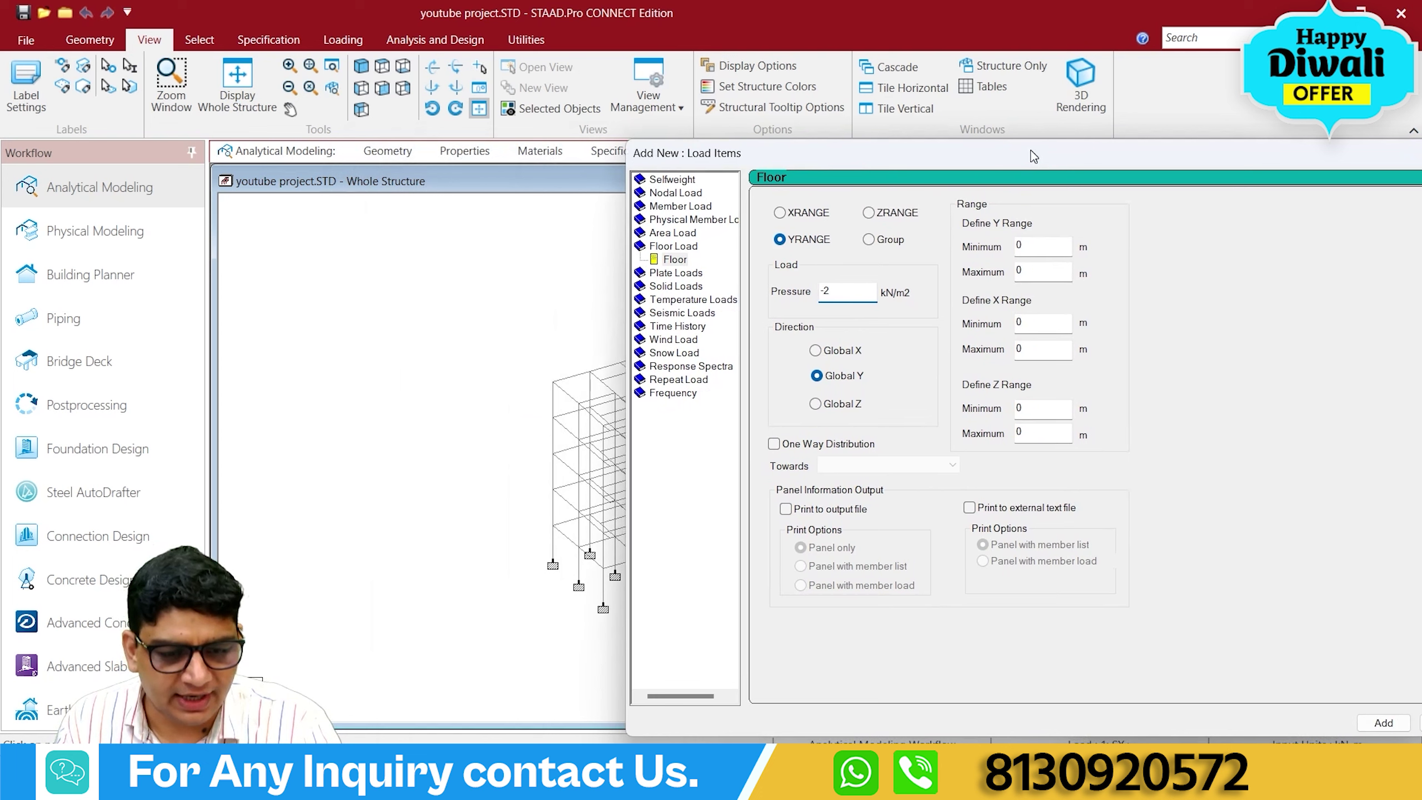
pyautogui.doubleClick(1037, 242)
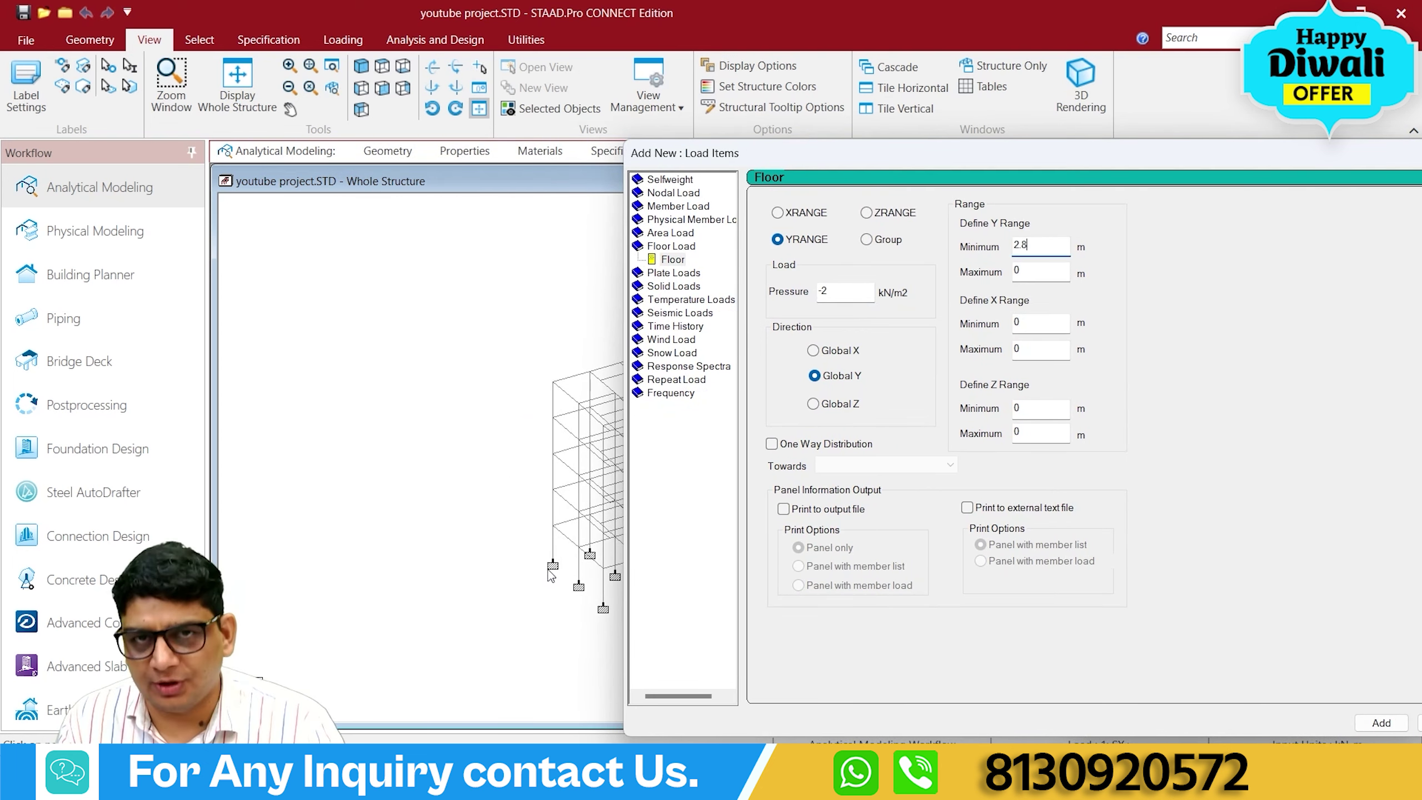
pyautogui.press('Tab')
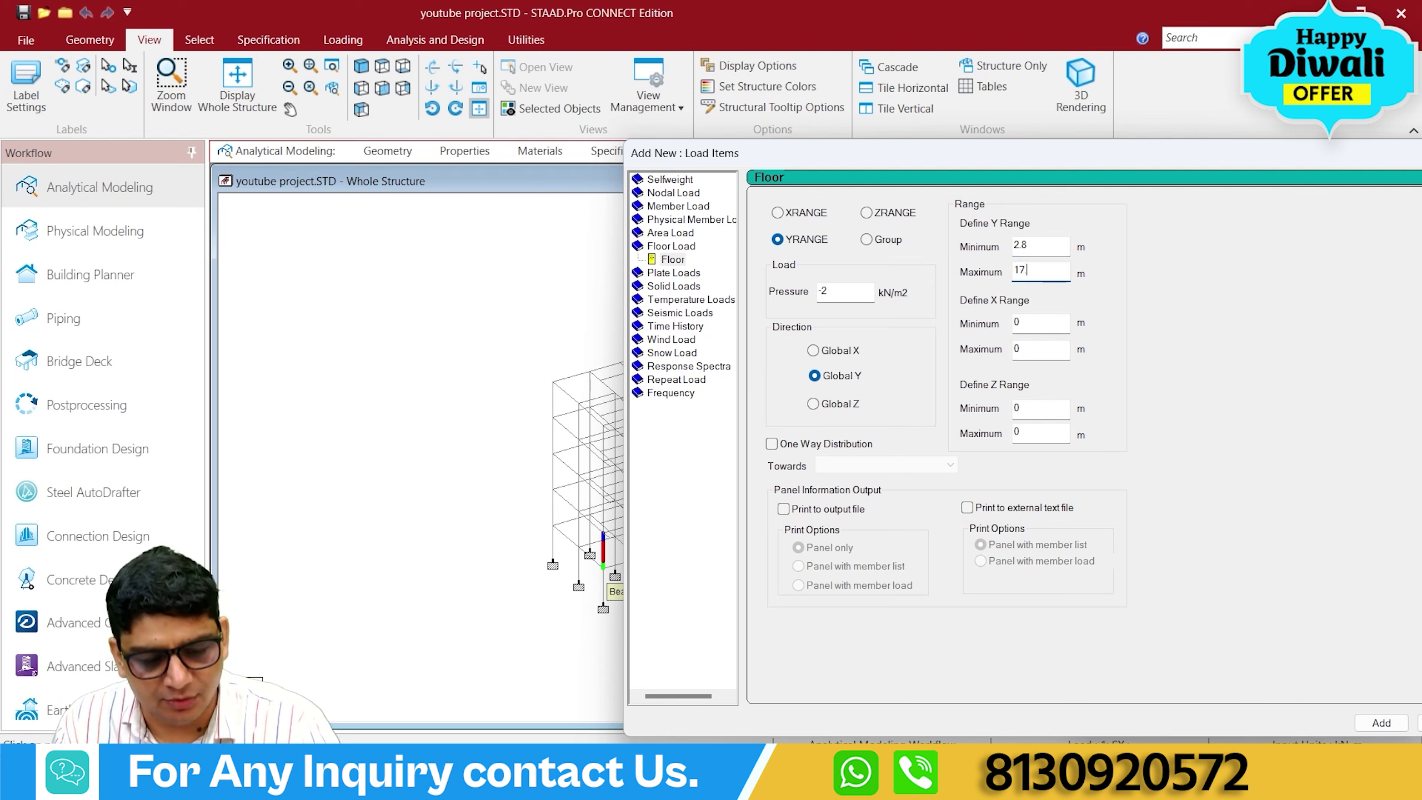
pyautogui.moveTo(1043, 161); pyautogui.dragTo(1050, 232)
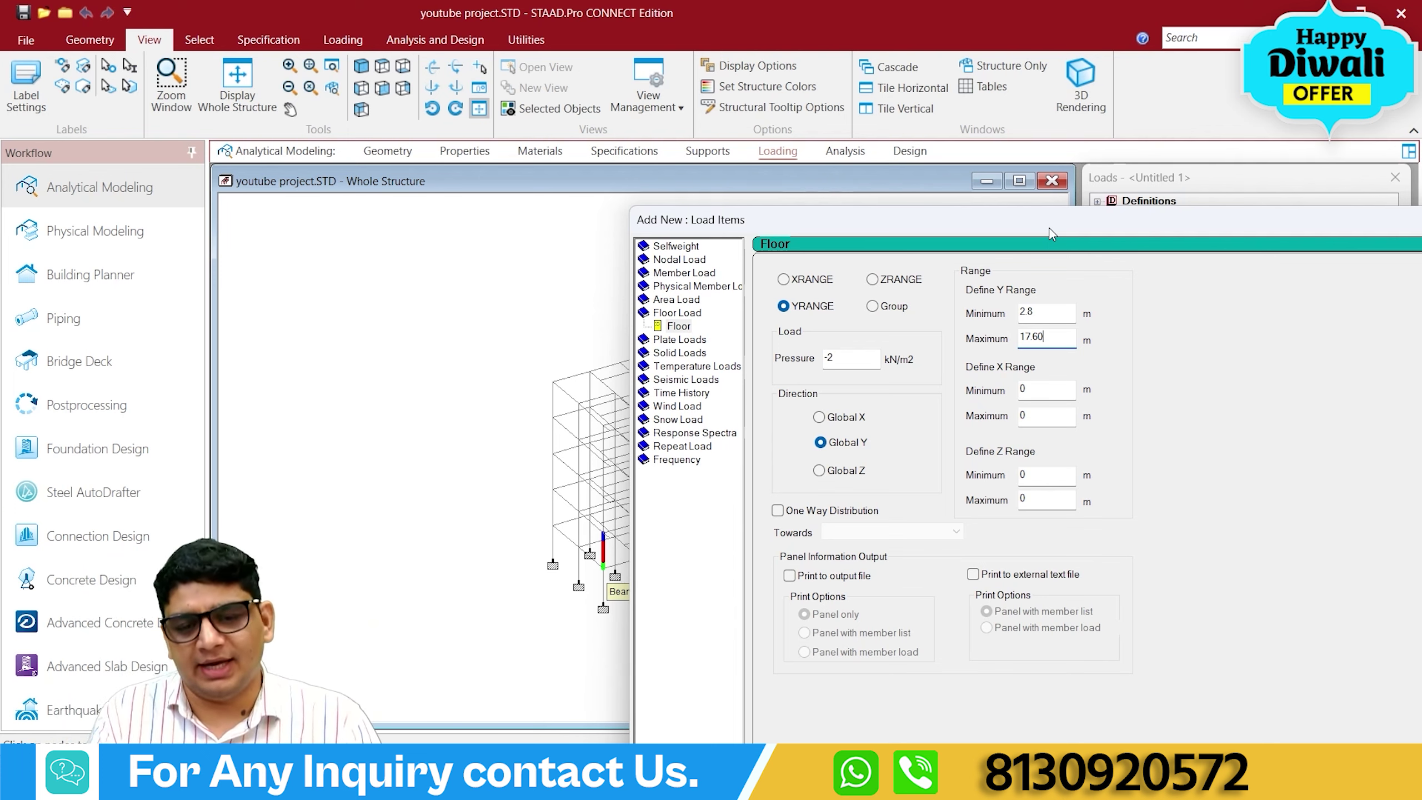
pyautogui.moveTo(1050, 235); pyautogui.dragTo(778, 124)
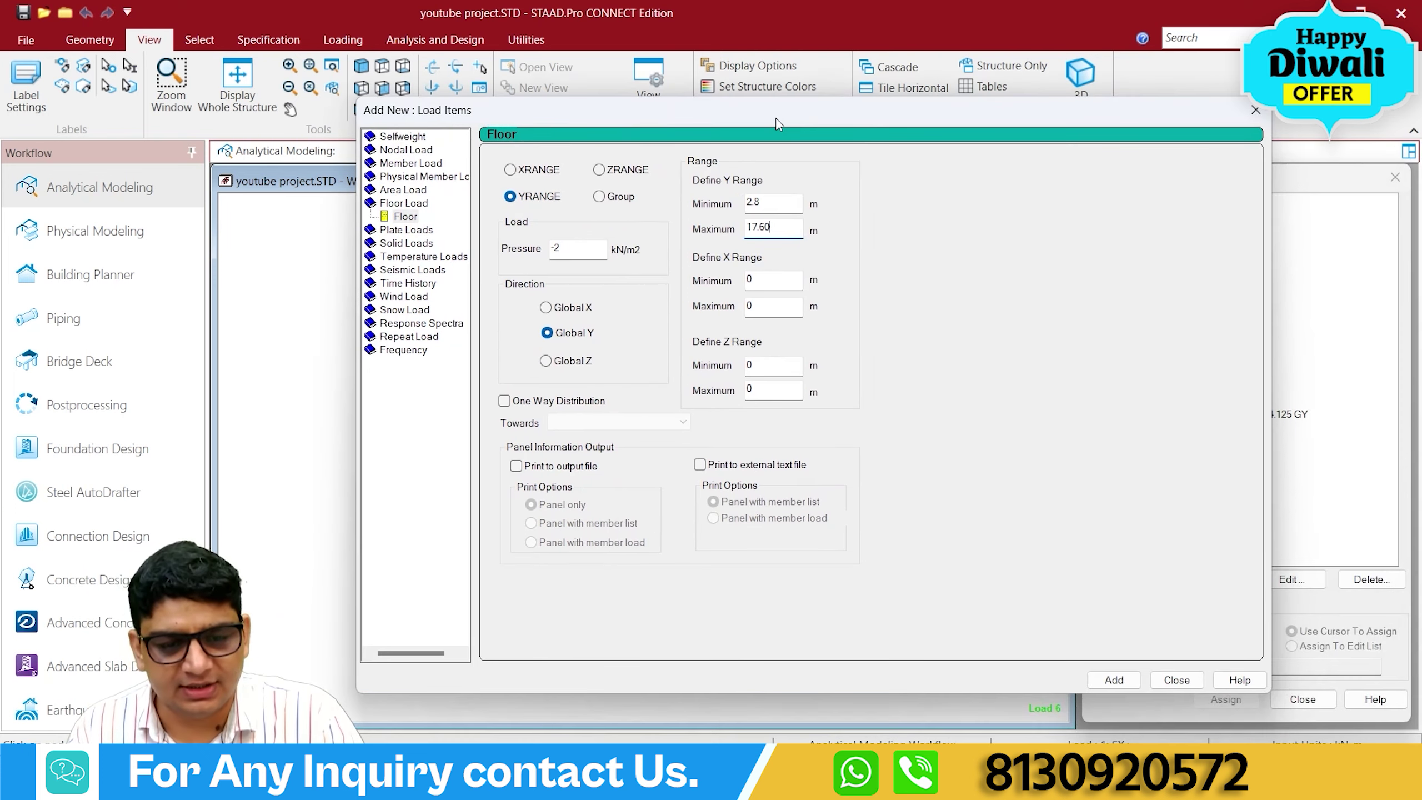
pyautogui.click(1098, 680)
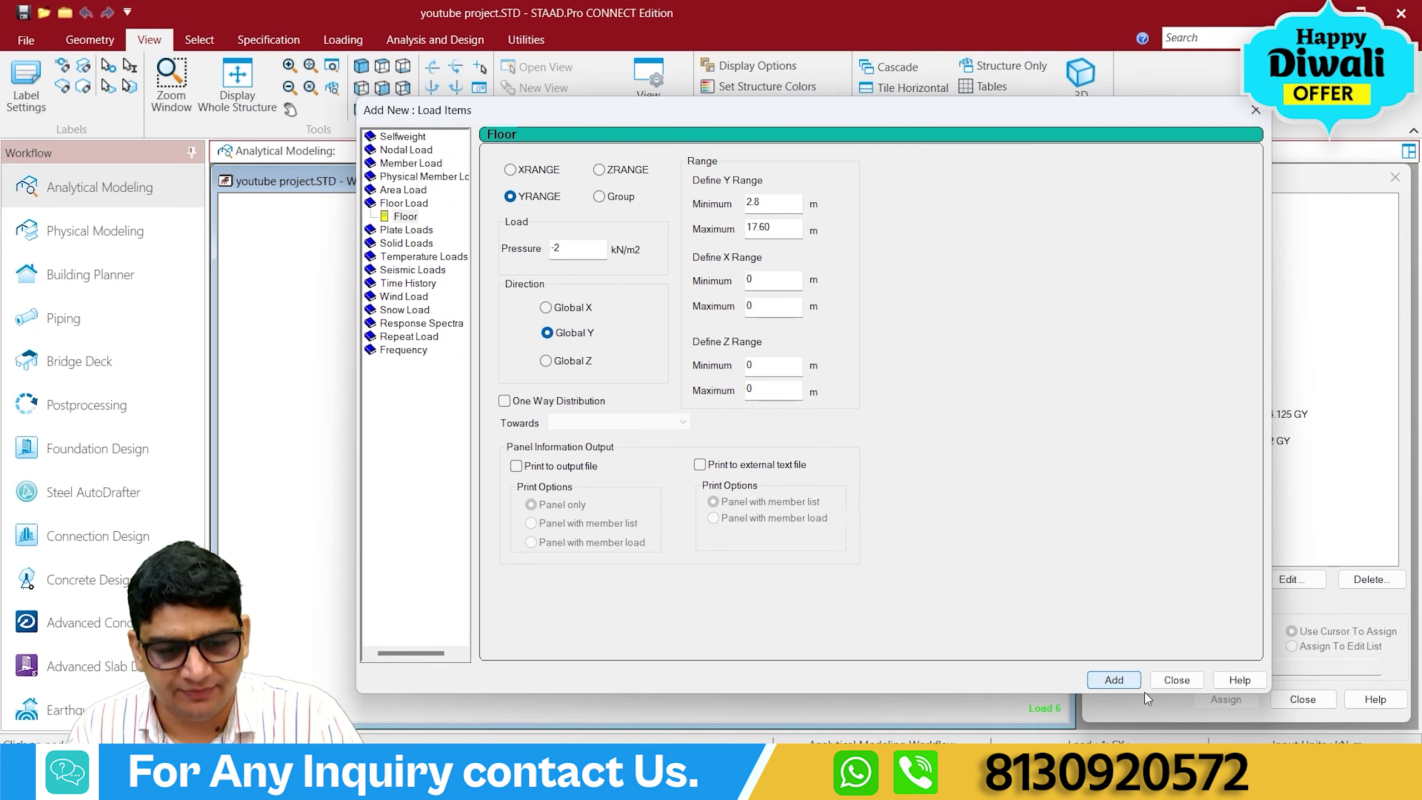
pyautogui.click(1178, 684)
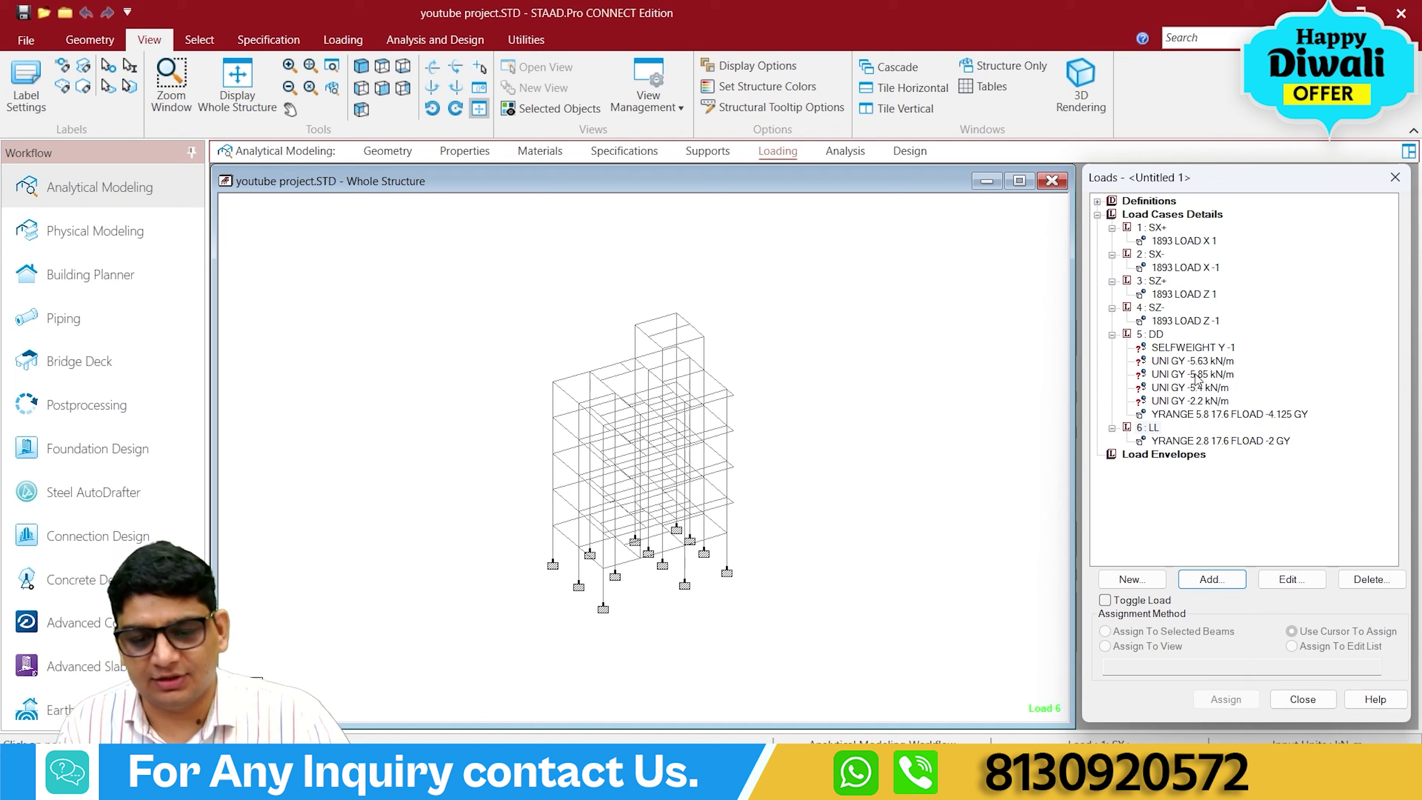
# Assign the selfweight load of case DD to the whole structure using Assign To View.
pyautogui.click(1182, 348)
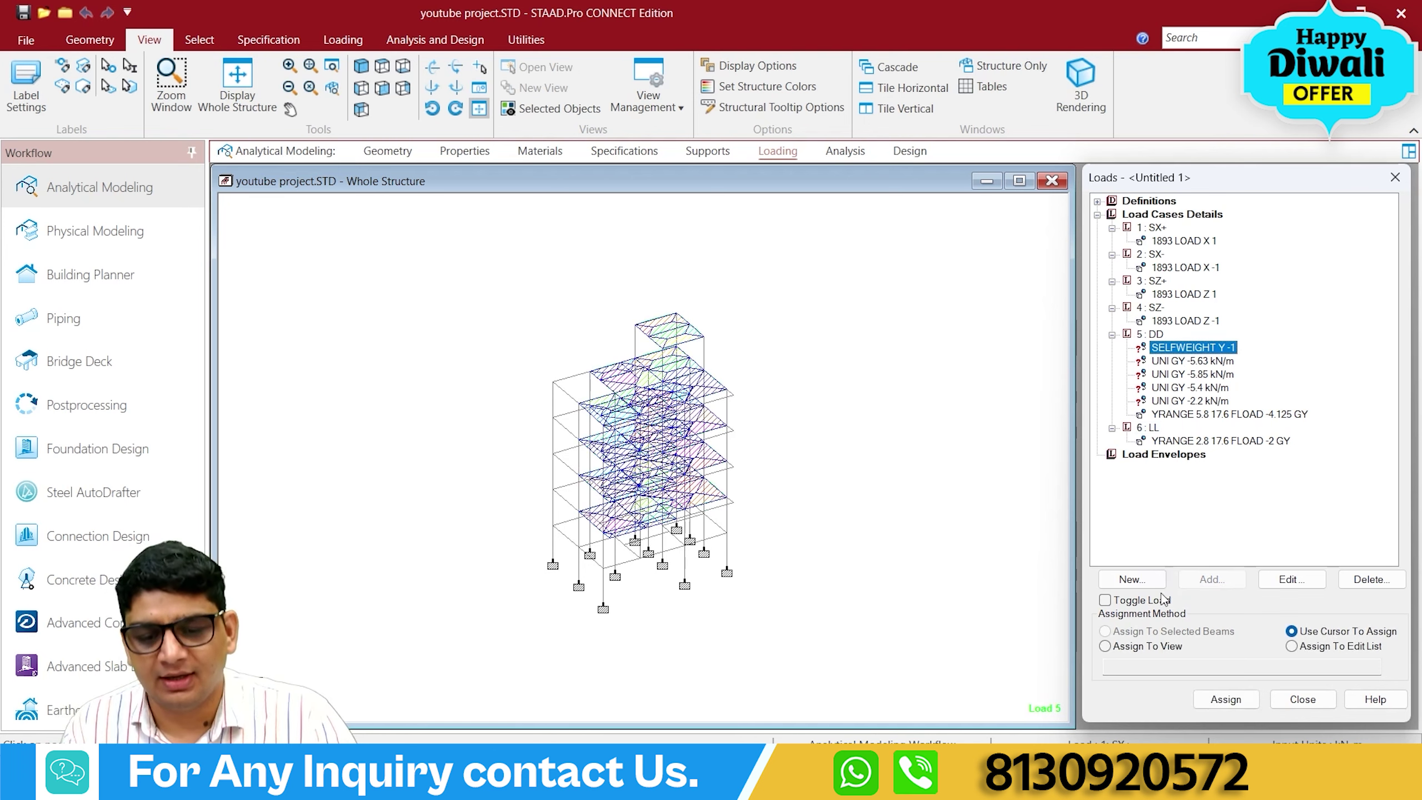
pyautogui.click(1138, 649)
pyautogui.click(1225, 699)
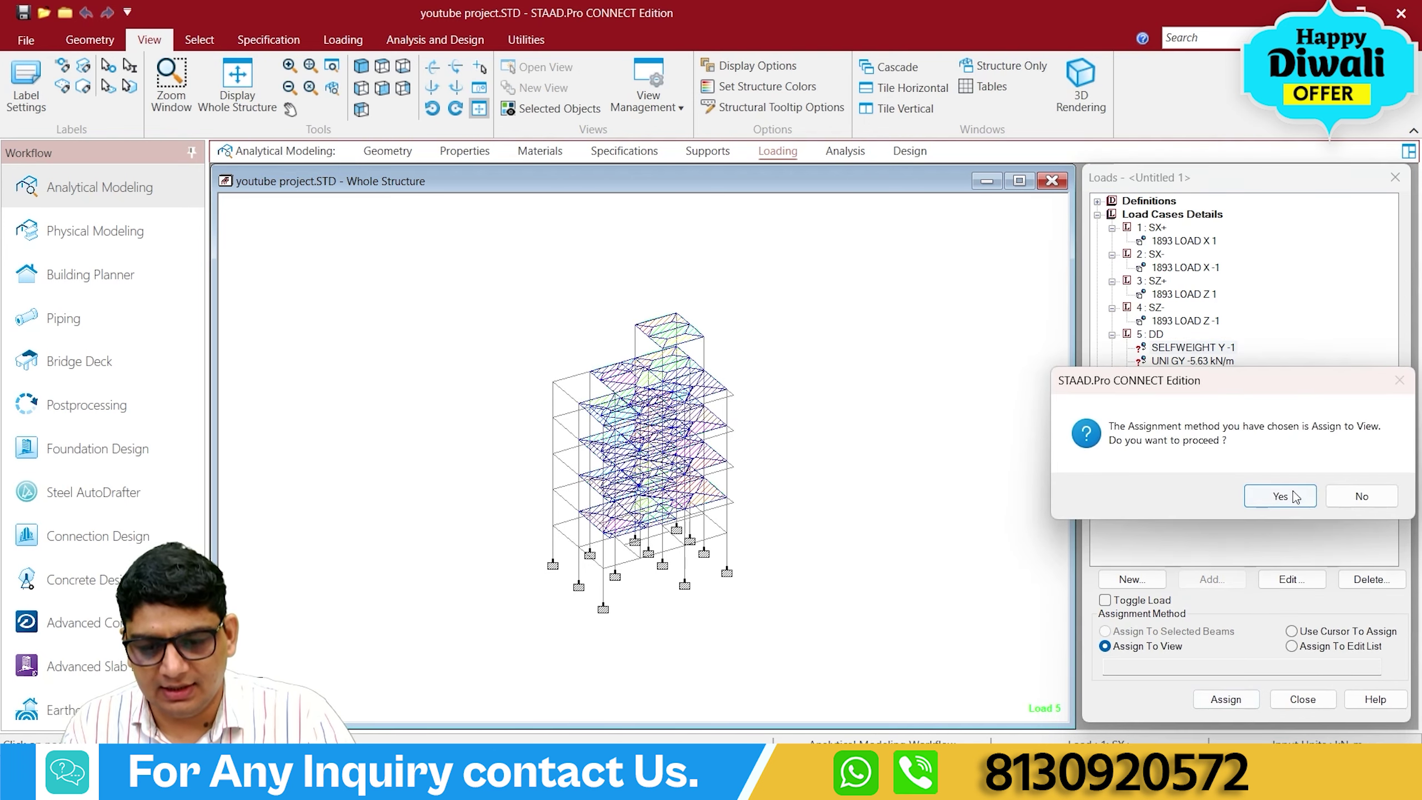
pyautogui.click(1280, 497)
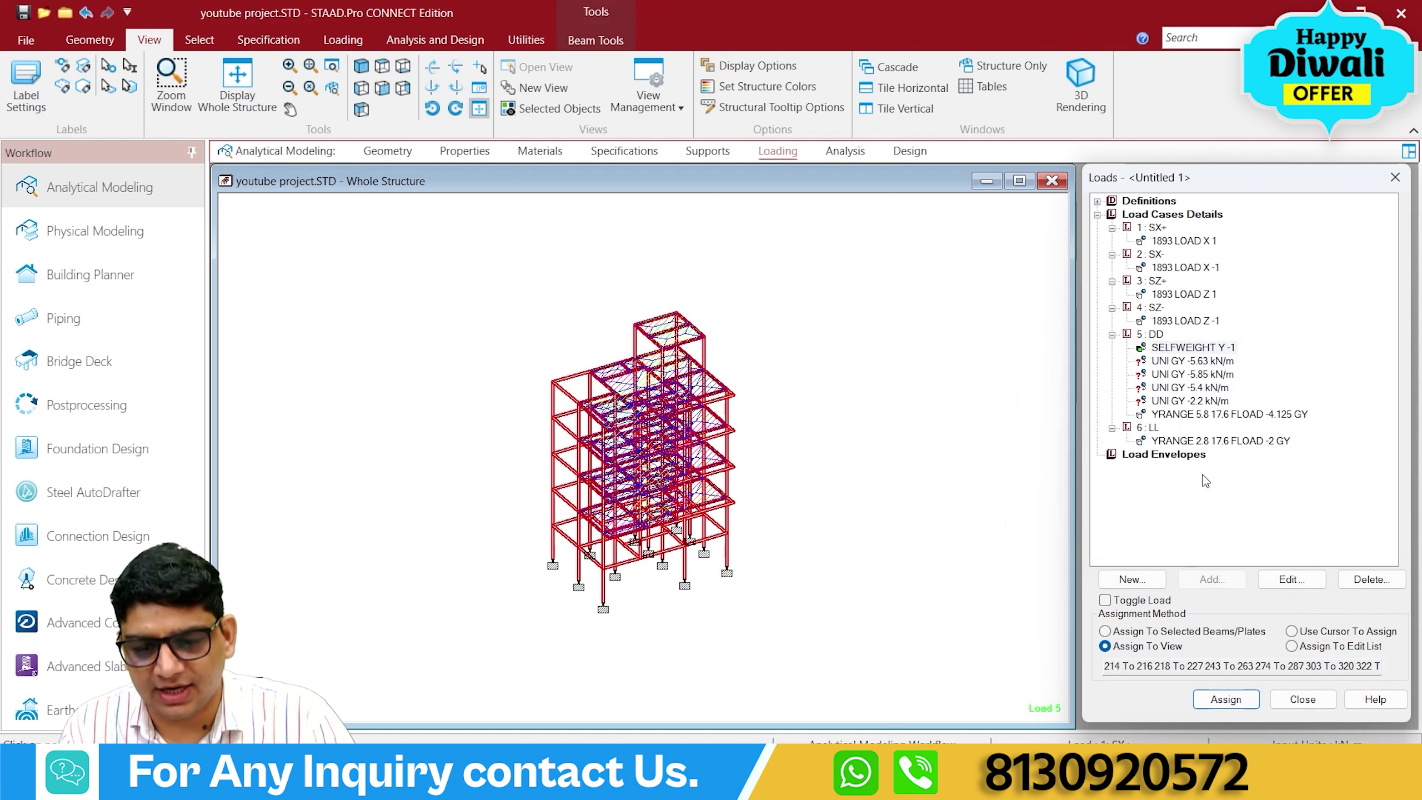
# Assign the -5.63 kN/m uniform load to the beams of the three lowest levels, selected in a side view of the frame.
pyautogui.click(1192, 361)
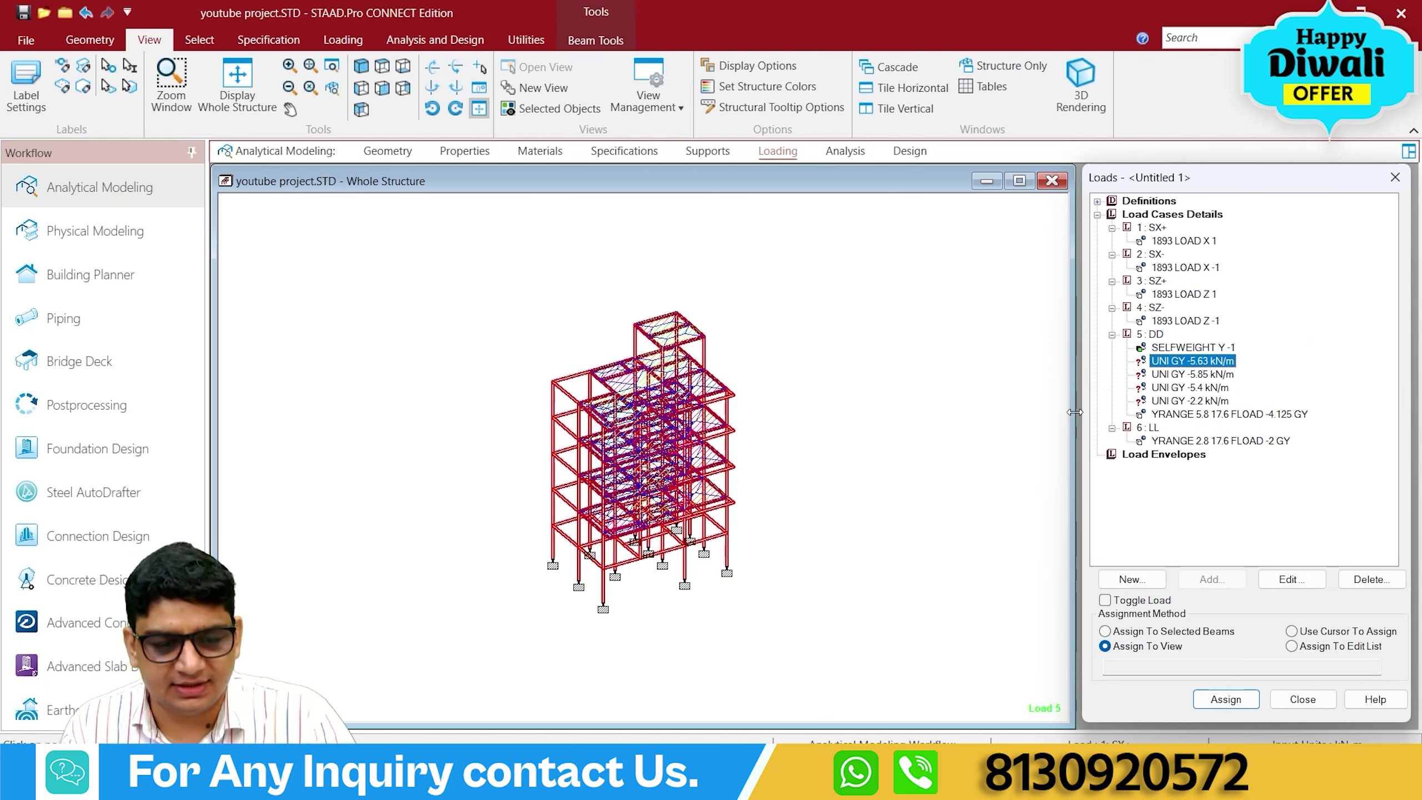
pyautogui.click(808, 381)
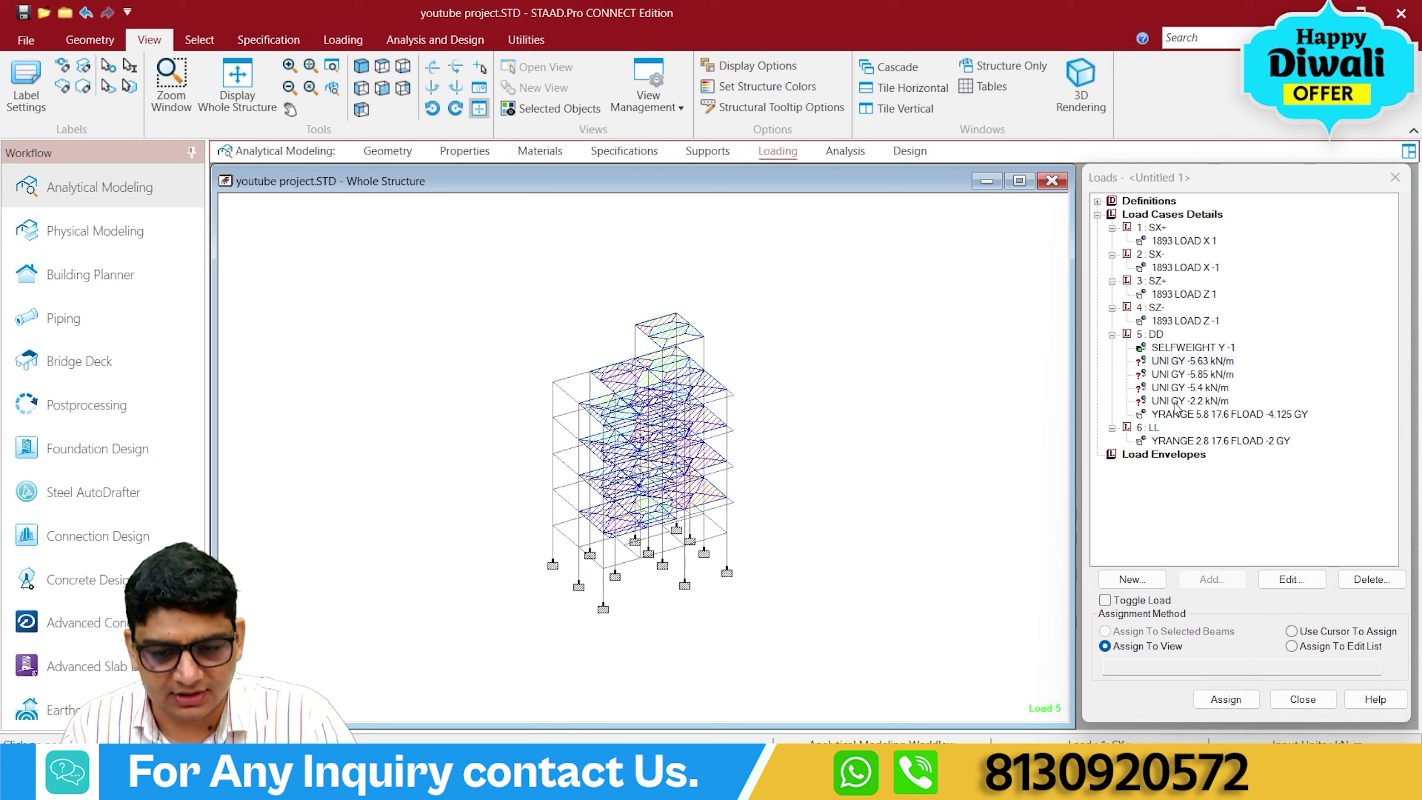
pyautogui.click(361, 88)
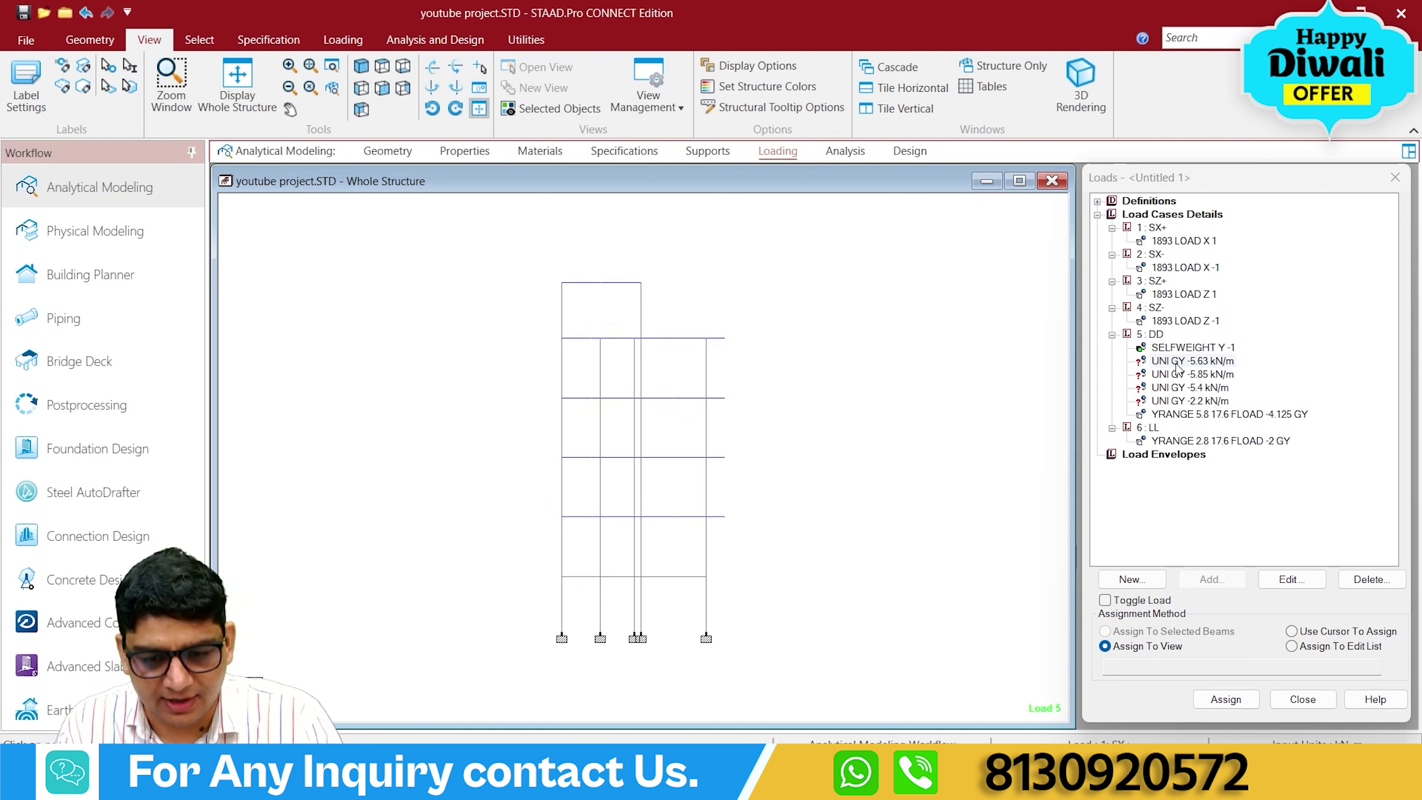
pyautogui.click(1178, 361)
pyautogui.click(690, 576)
pyautogui.keyDown('ctrl'); pyautogui.click(650, 517); pyautogui.keyUp('ctrl')
pyautogui.keyDown('ctrl'); pyautogui.click(690, 474); pyautogui.keyUp('ctrl')
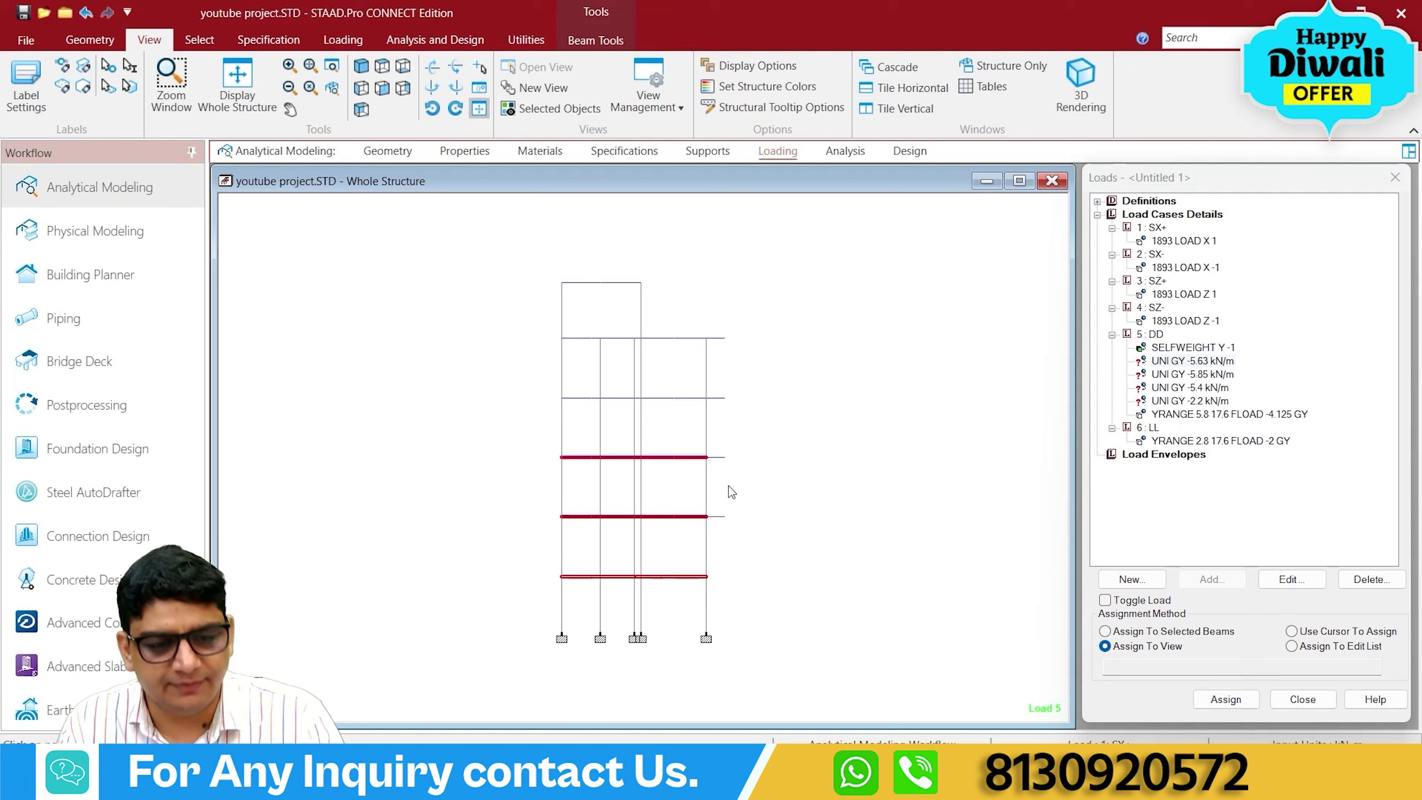
pyautogui.click(1189, 636)
pyautogui.click(1225, 699)
pyautogui.click(1271, 512)
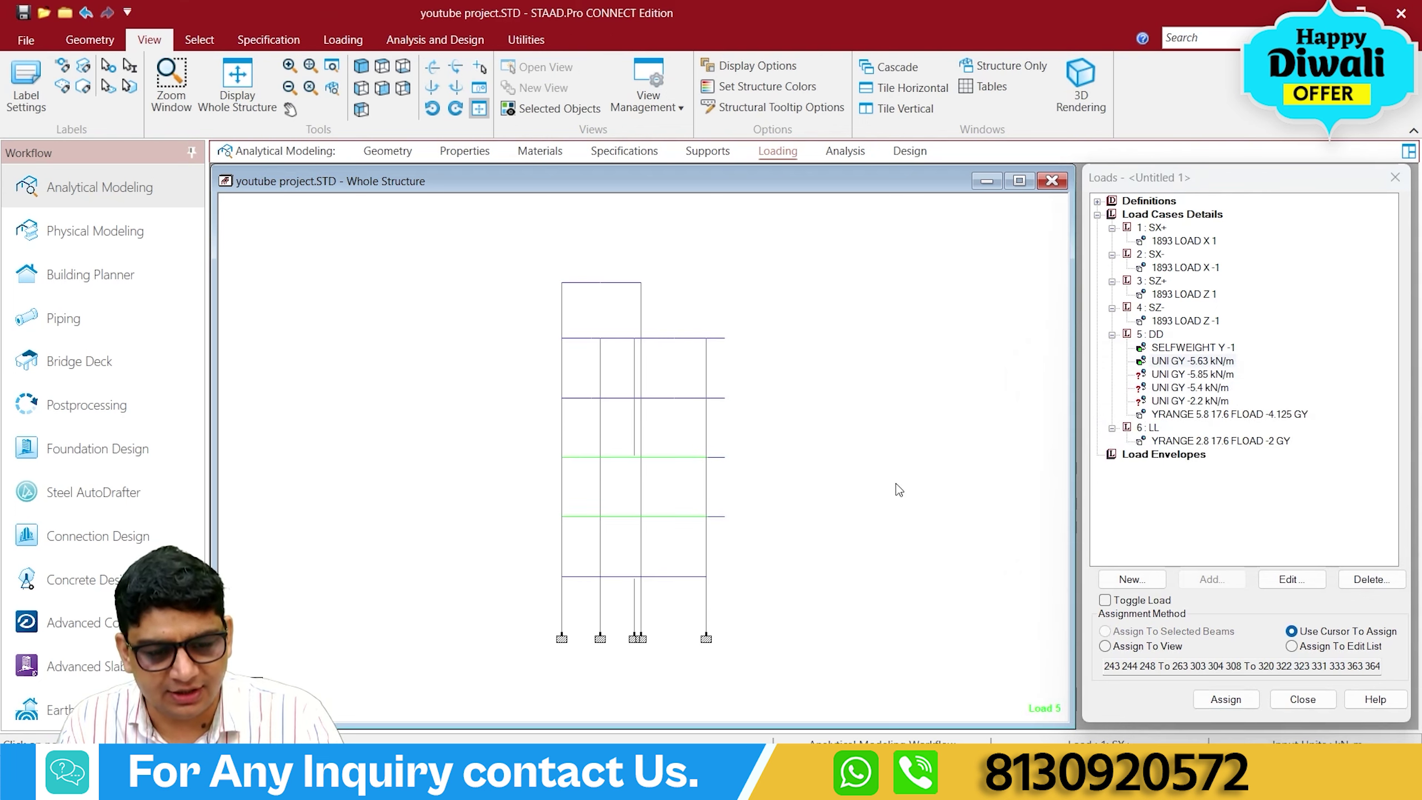
# Assign the -5.85 kN/m uniform load to the beams of the fourth level from the base, excluding the projecting overhang.
pyautogui.click(1185, 374)
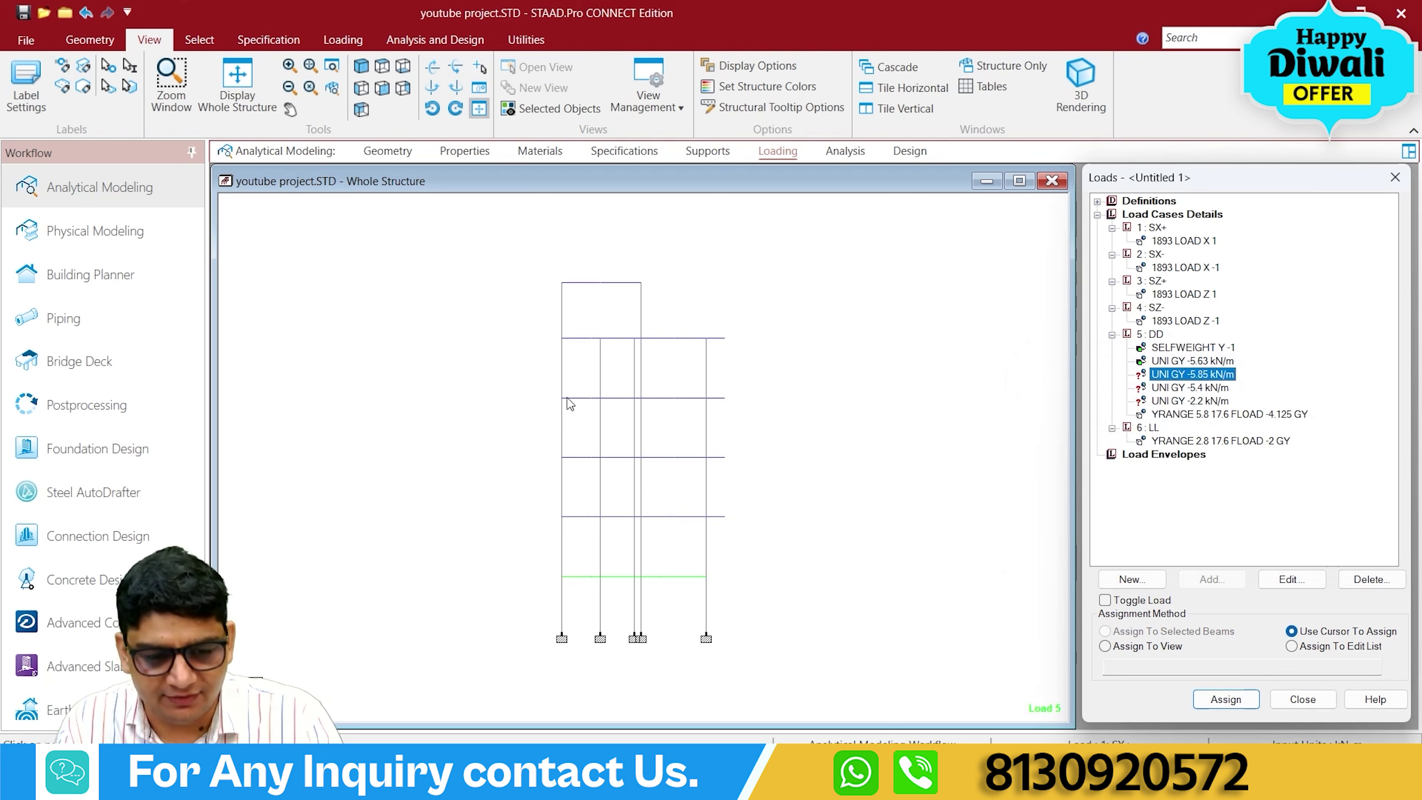
pyautogui.moveTo(532, 377); pyautogui.dragTo(703, 397)
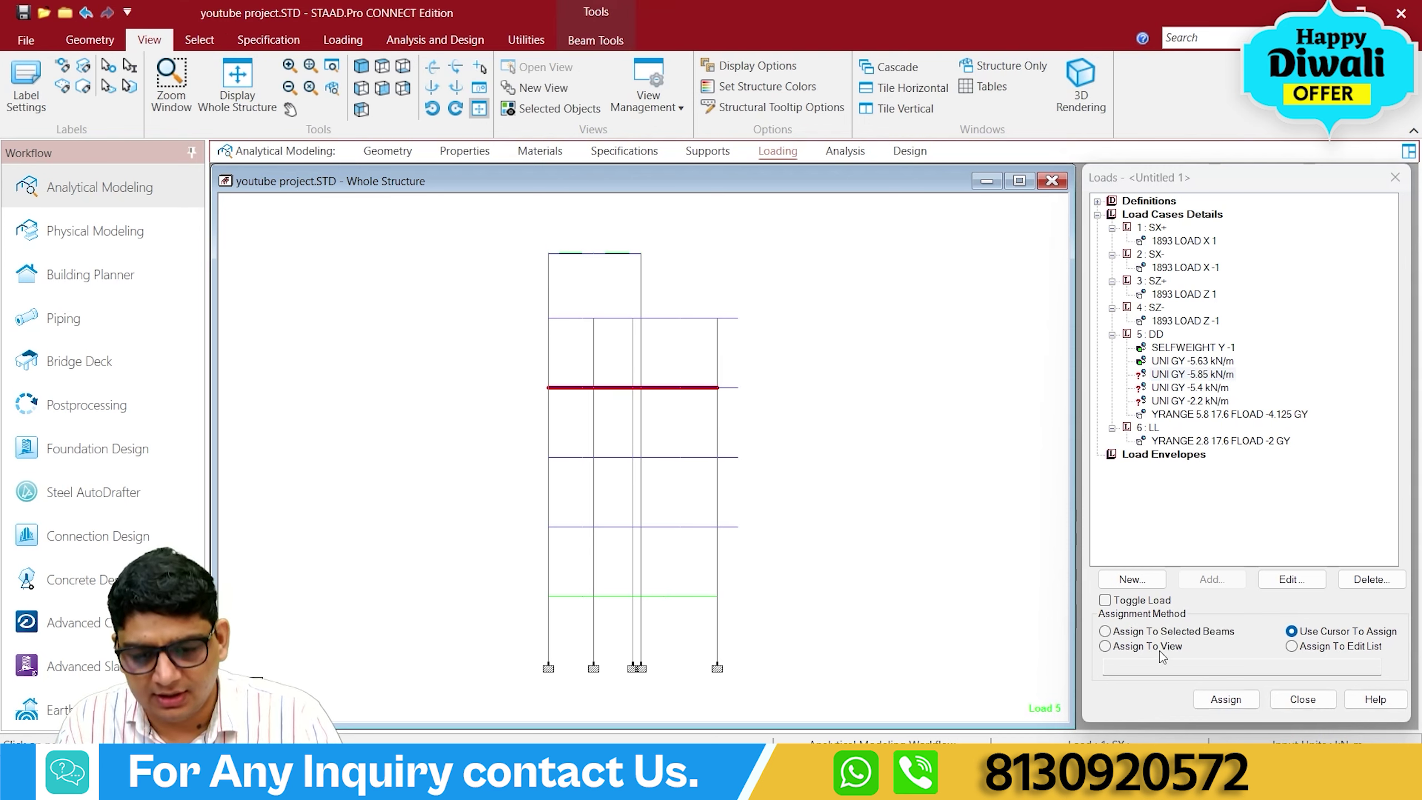
pyautogui.click(1154, 631)
pyautogui.click(1224, 698)
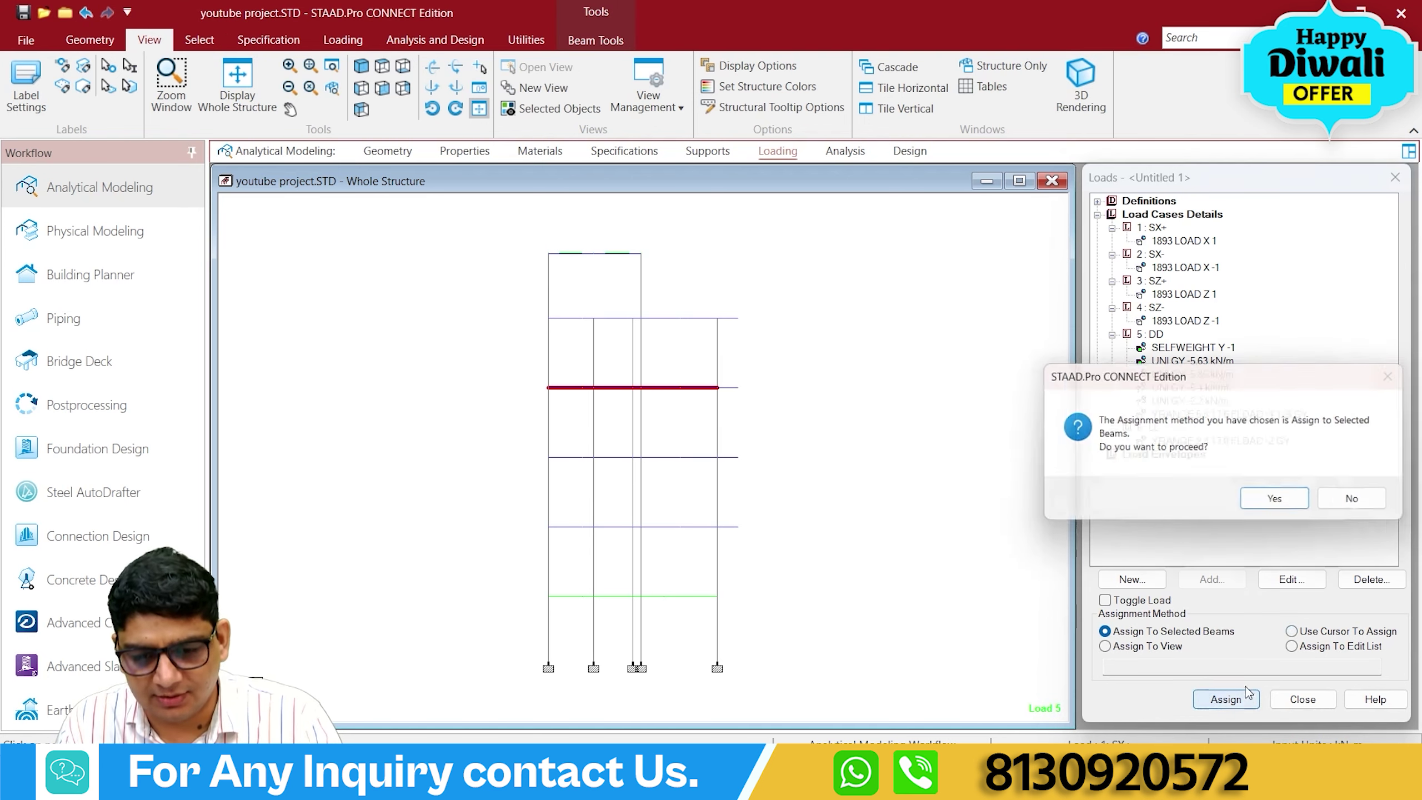
pyautogui.click(1289, 501)
# Isolate the beams of the main roof level, including the overhang, in the active window and show them isometrically.
pyautogui.click(1196, 393)
pyautogui.moveTo(511, 305); pyautogui.dragTo(733, 335)
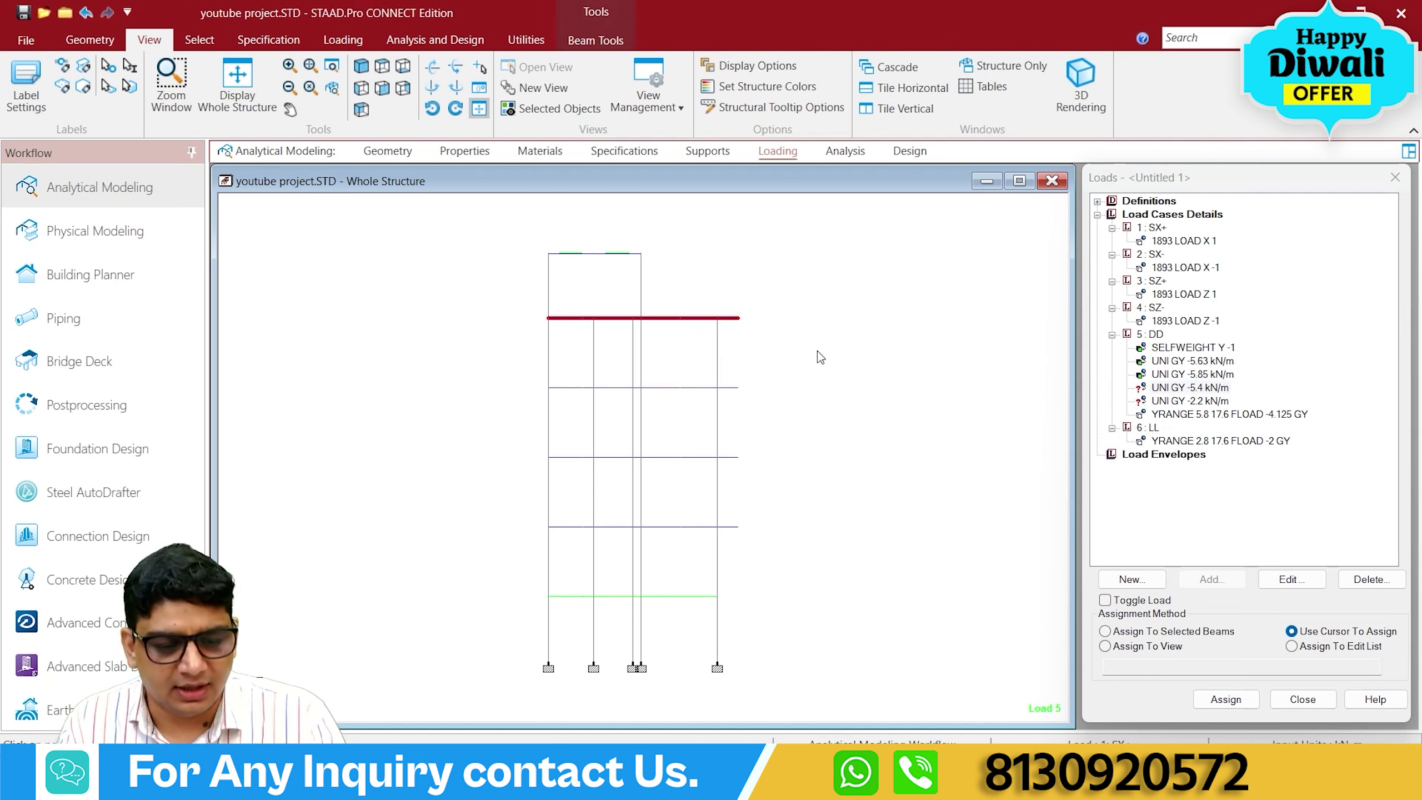
pyautogui.rightClick(818, 352)
pyautogui.click(863, 495)
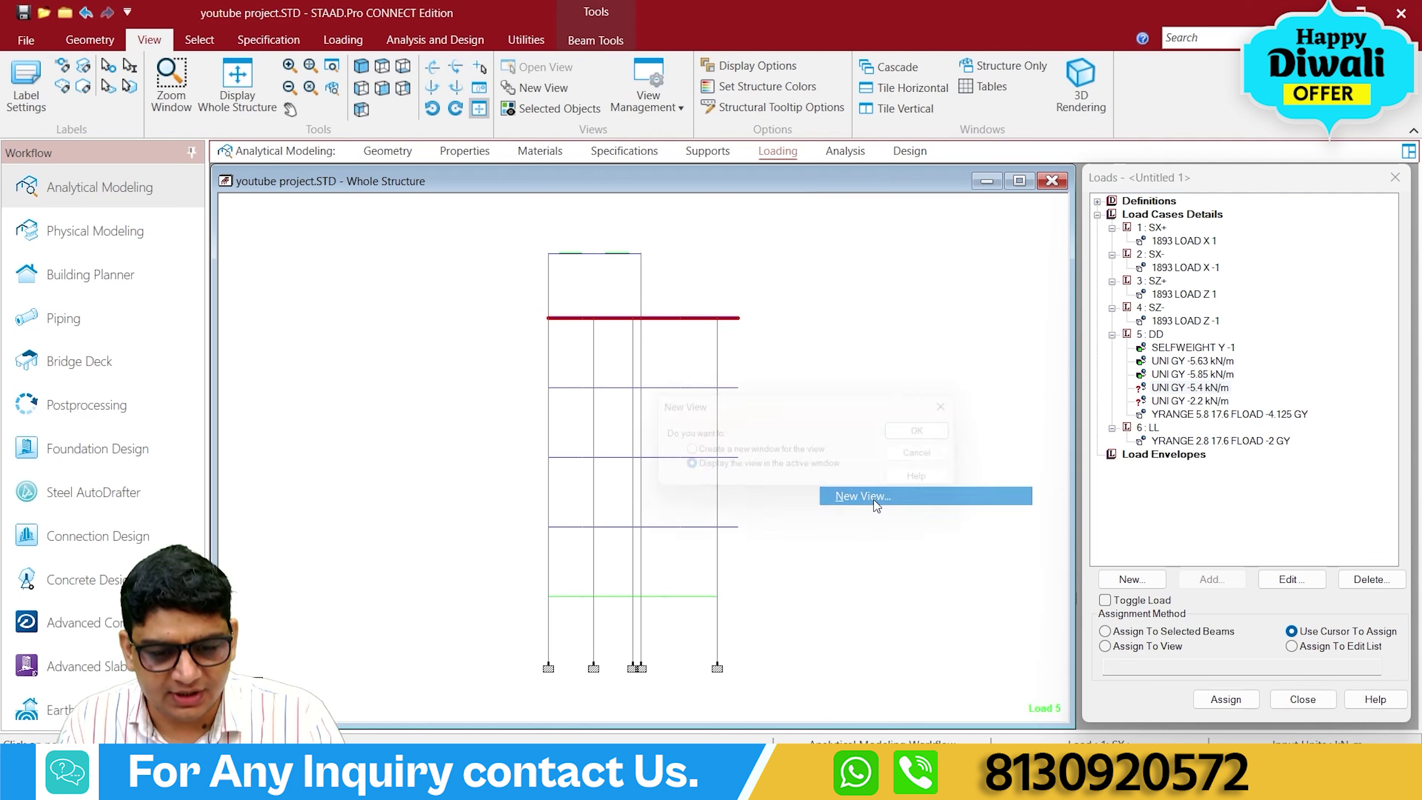
pyautogui.click(936, 436)
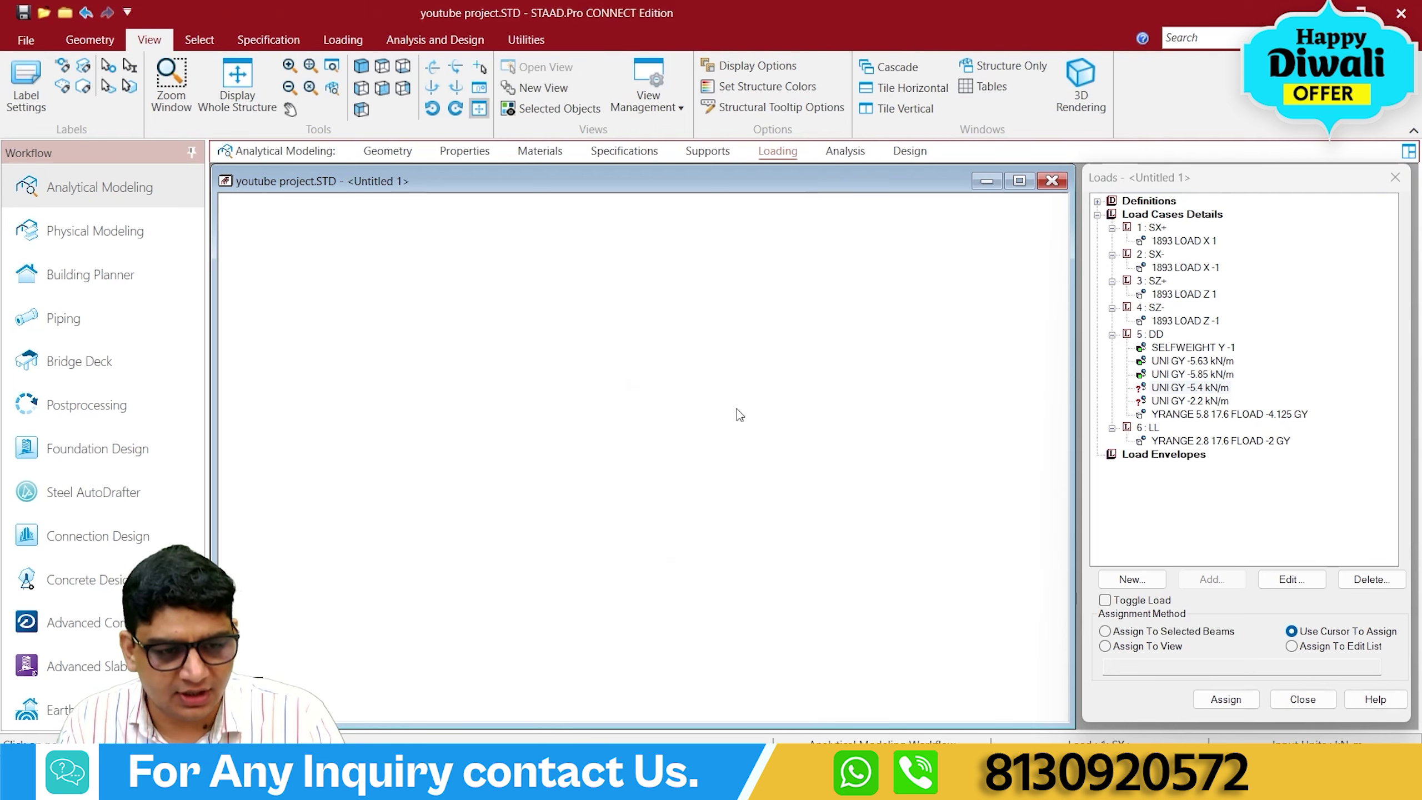
pyautogui.click(381, 87)
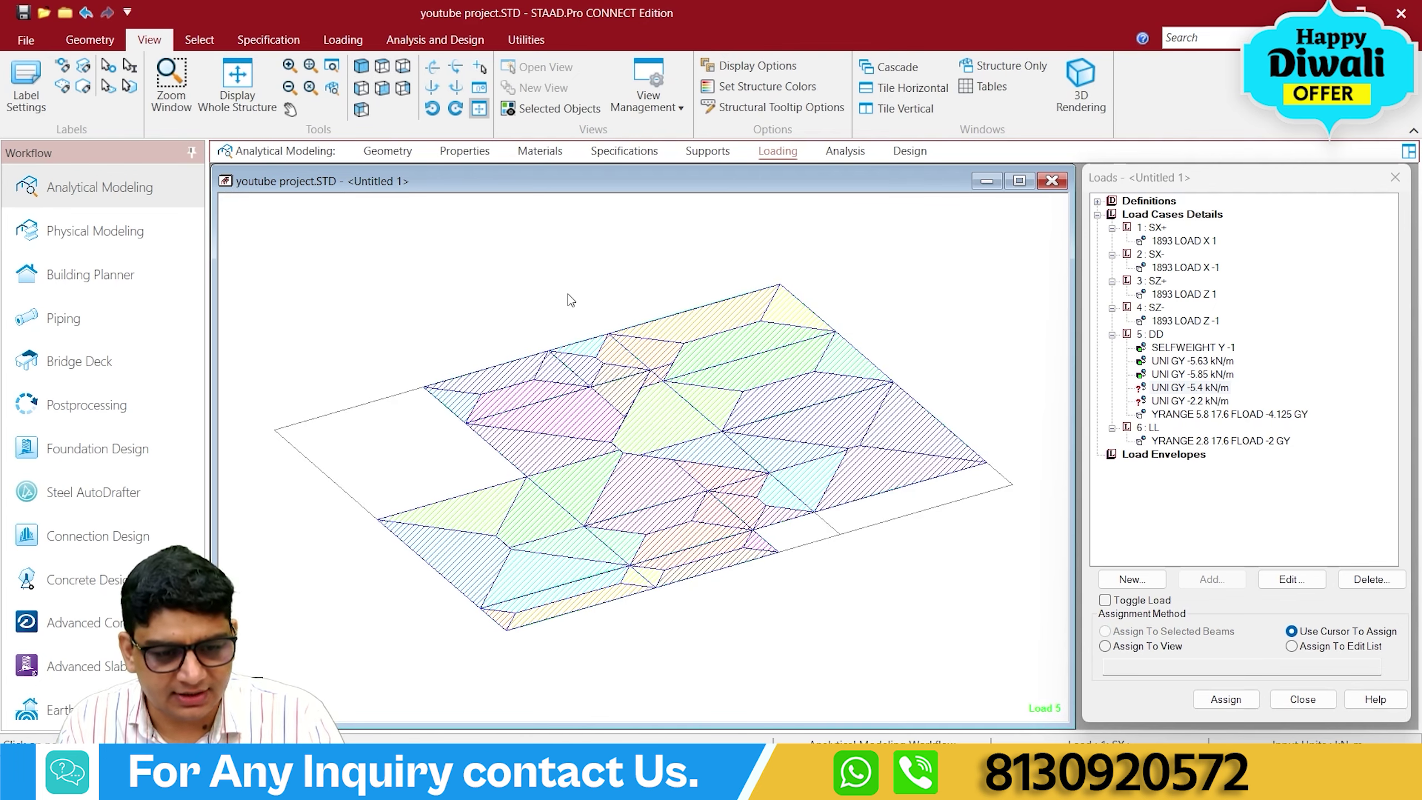
pyautogui.scroll(1, 777, 278)
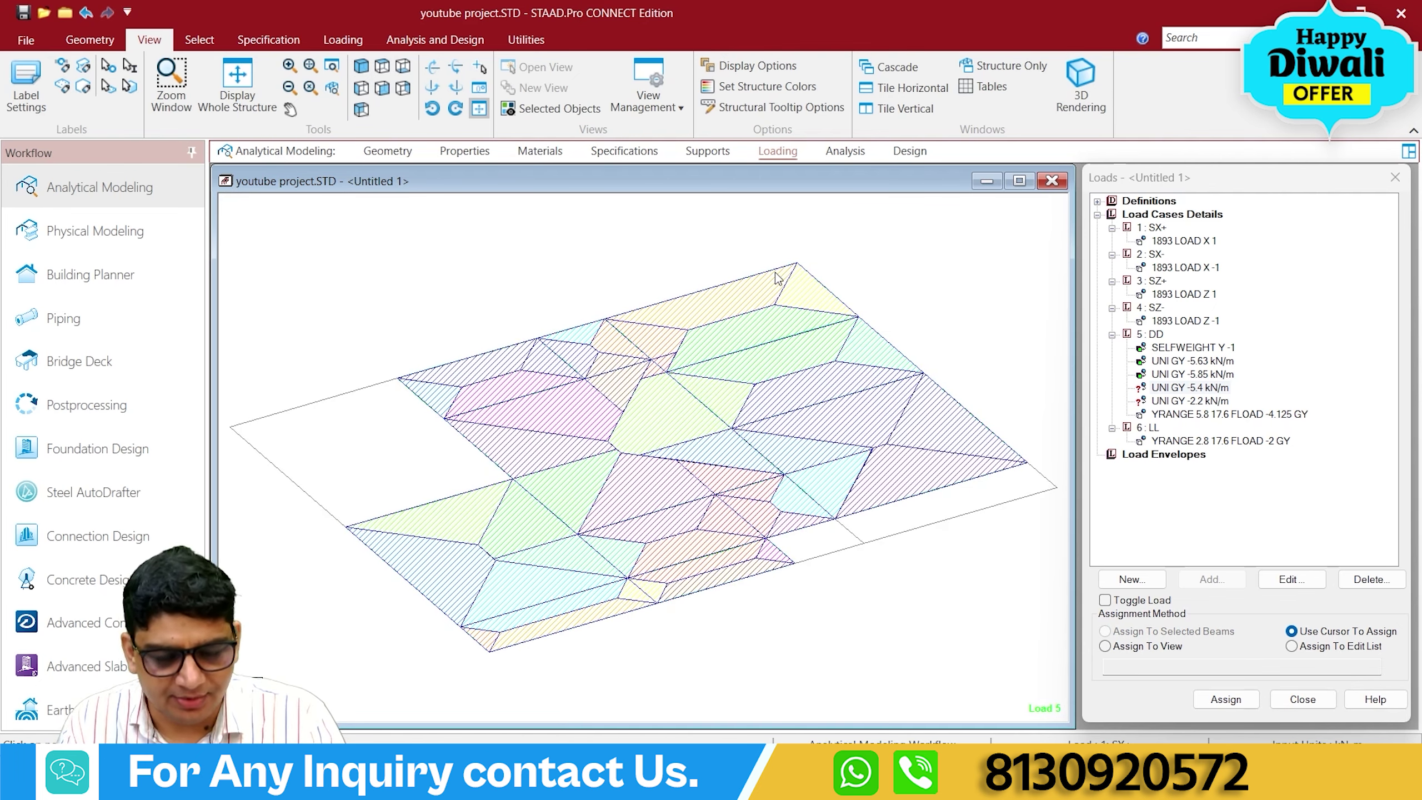
# Assign the -5.4 kN/m uniform load to the beams enclosing and separating the two rear corner bays of the isolated roof level.
pyautogui.click(1203, 387)
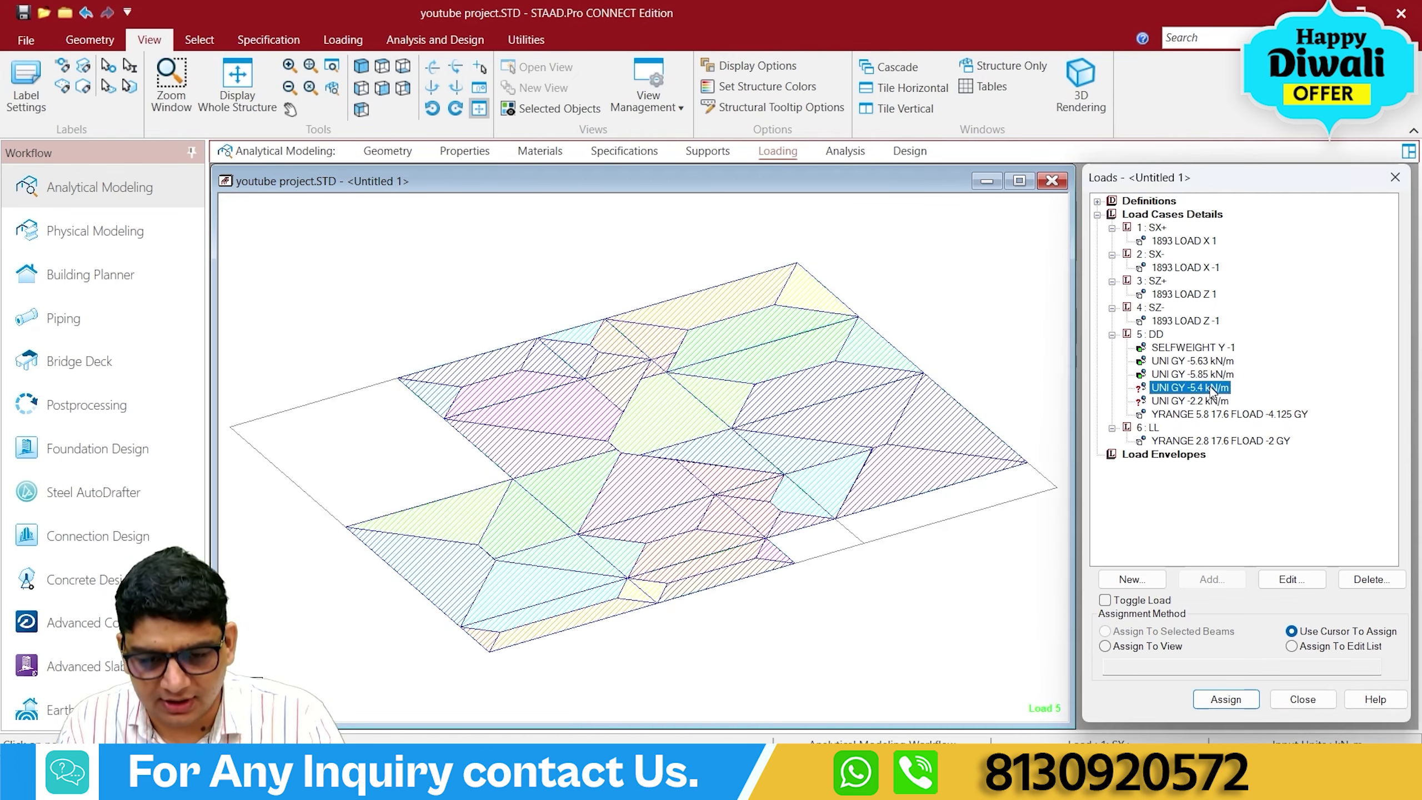
pyautogui.click(687, 293)
pyautogui.click(633, 346)
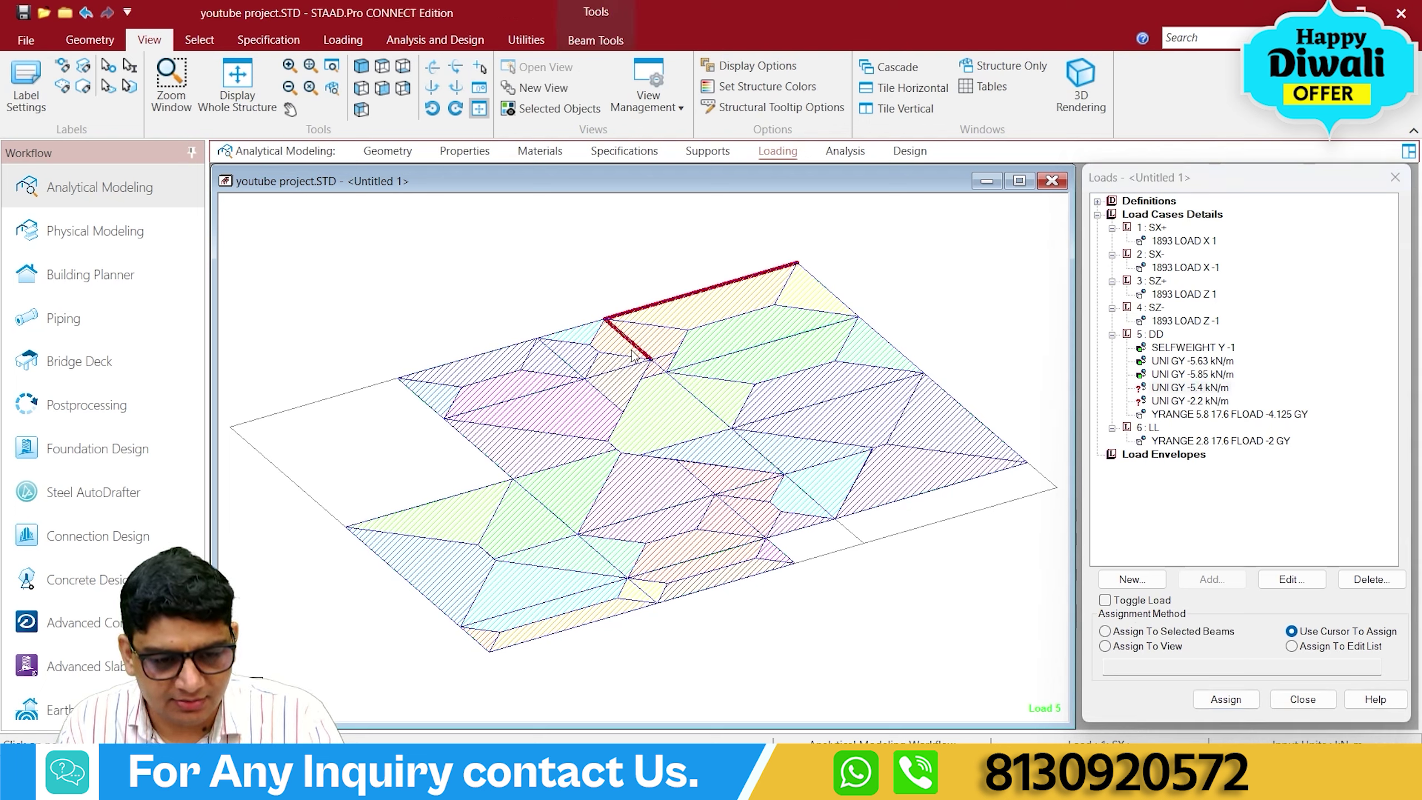
pyautogui.click(728, 361)
pyautogui.click(833, 297)
pyautogui.click(893, 346)
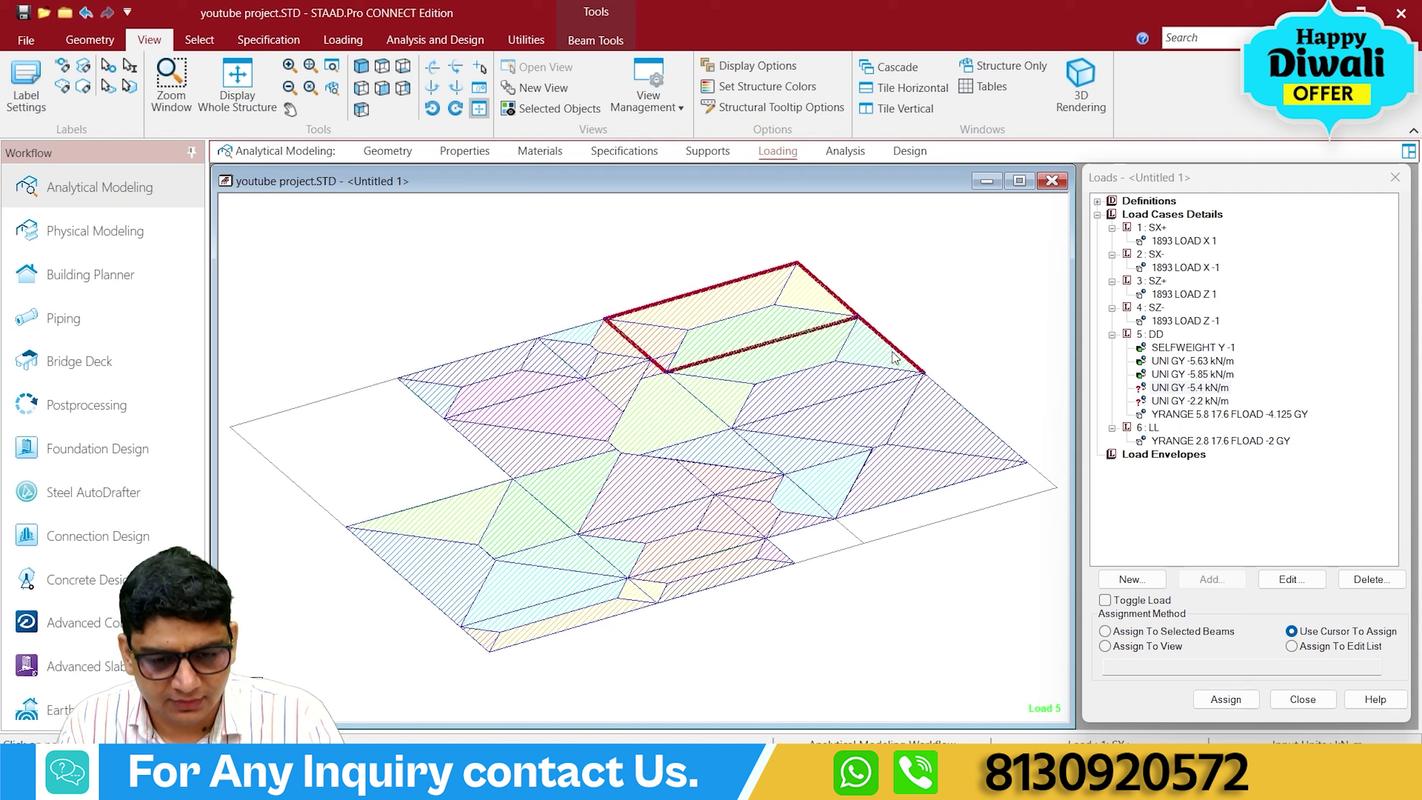
pyautogui.click(871, 392)
pyautogui.click(697, 401)
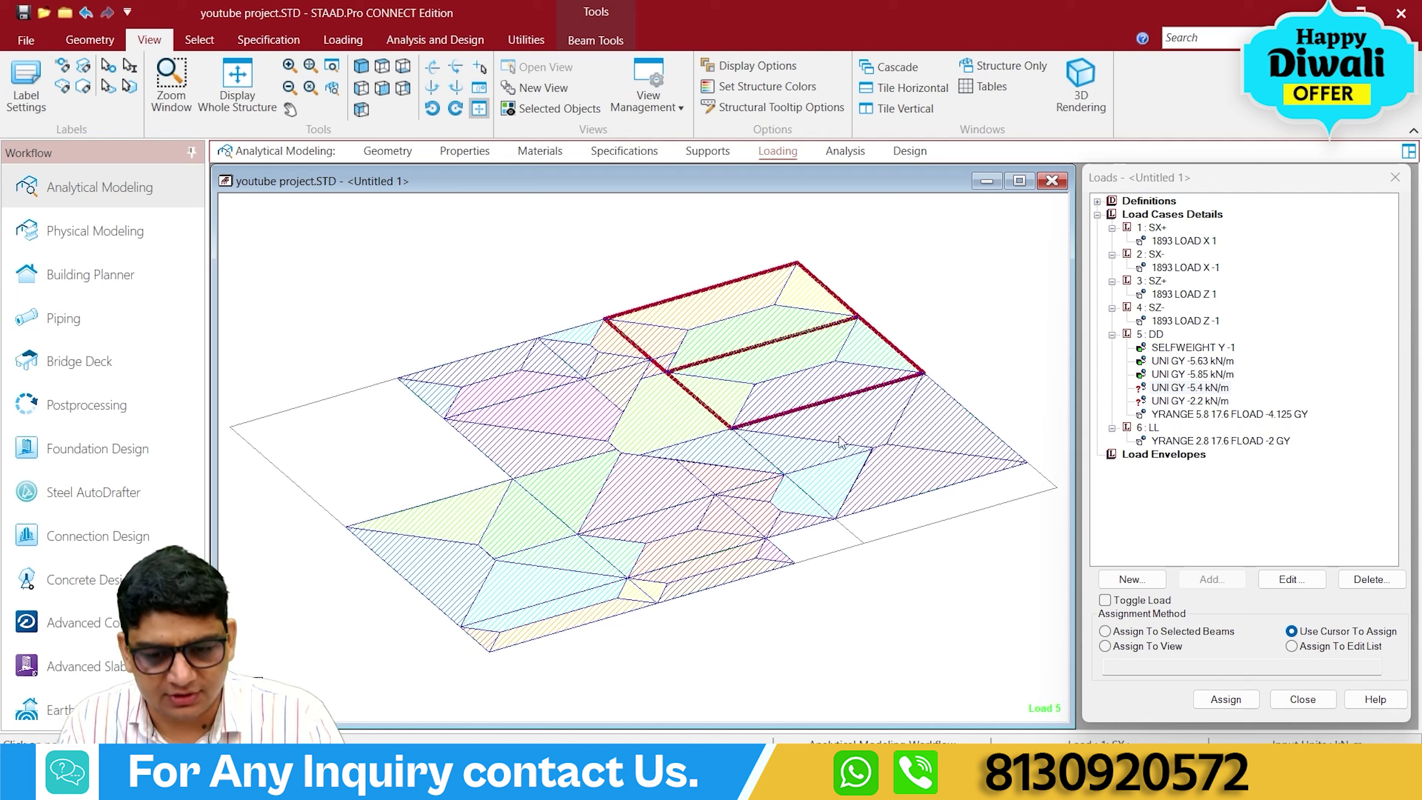
pyautogui.click(1151, 631)
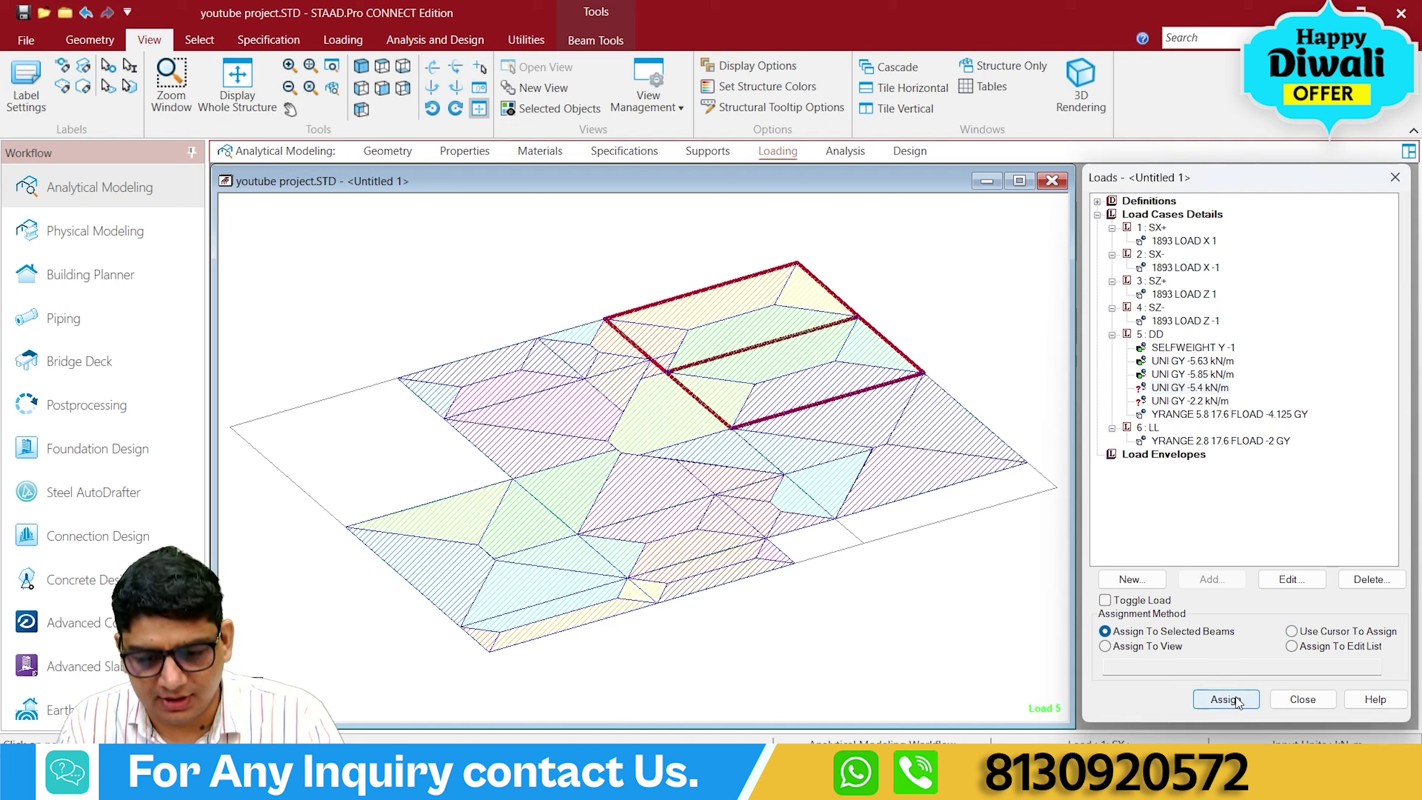
pyautogui.click(1228, 701)
pyautogui.click(1274, 510)
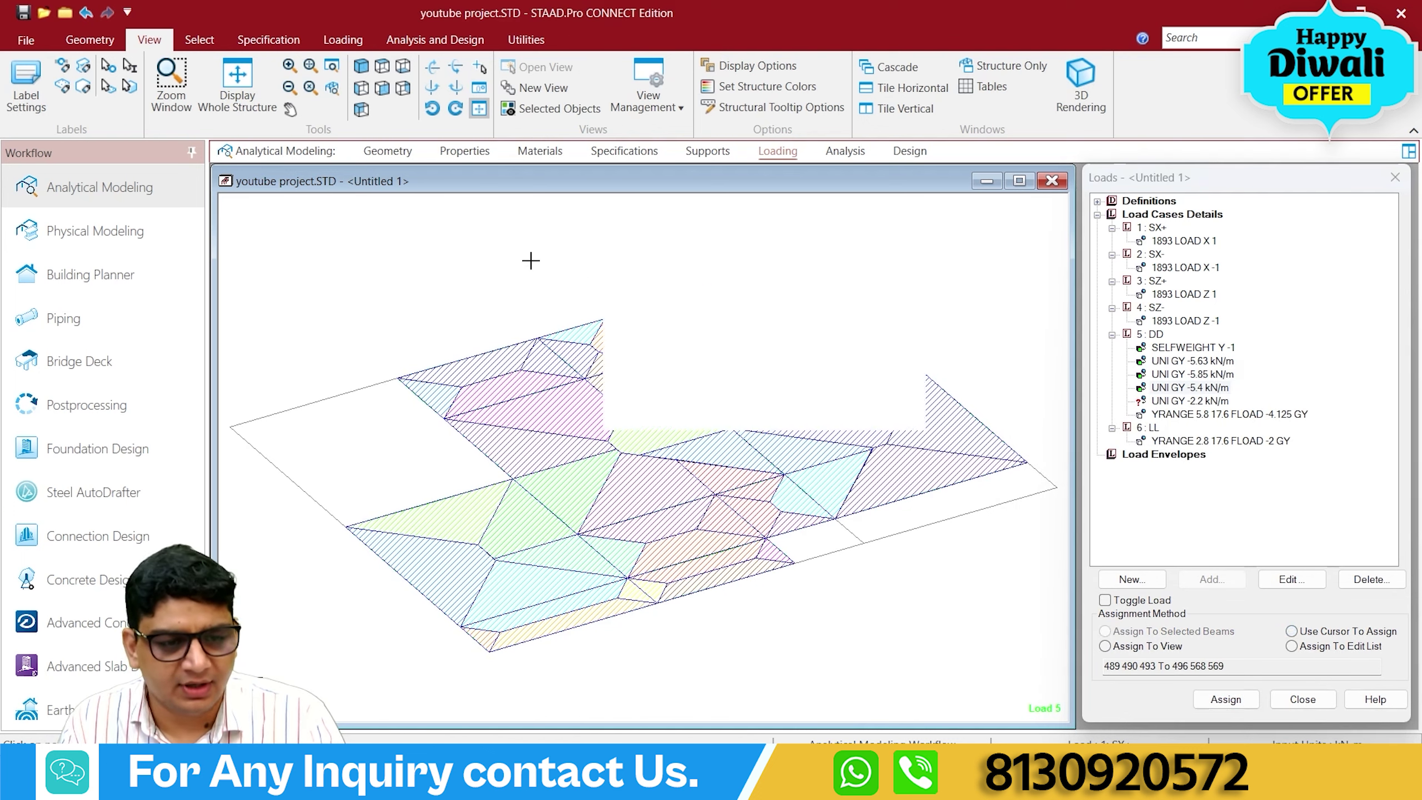
# Assign the -2.2 kN/m uniform load to the topmost roof beams and the overhang beams of the four levels below, selected in a side view.
pyautogui.click(249, 100)
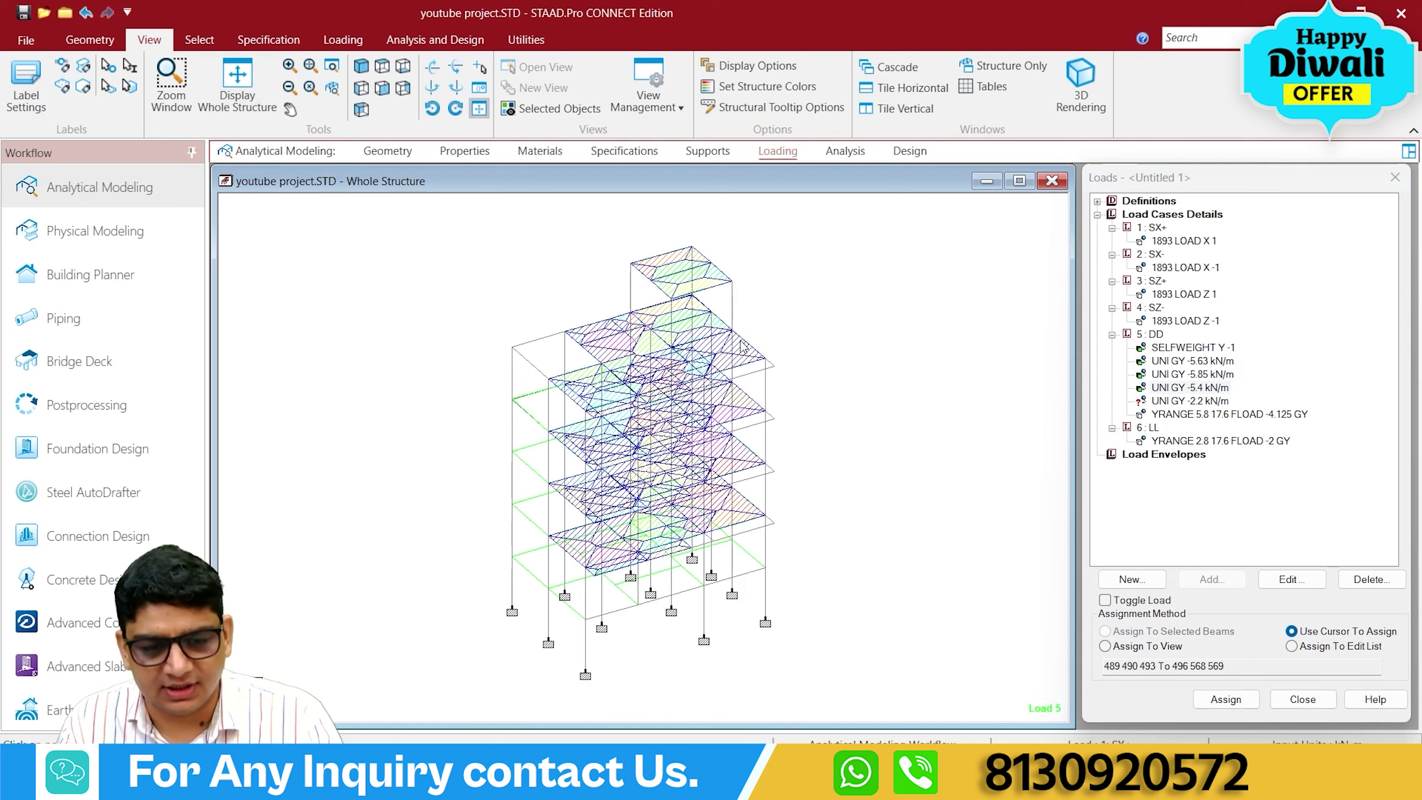
pyautogui.click(1181, 400)
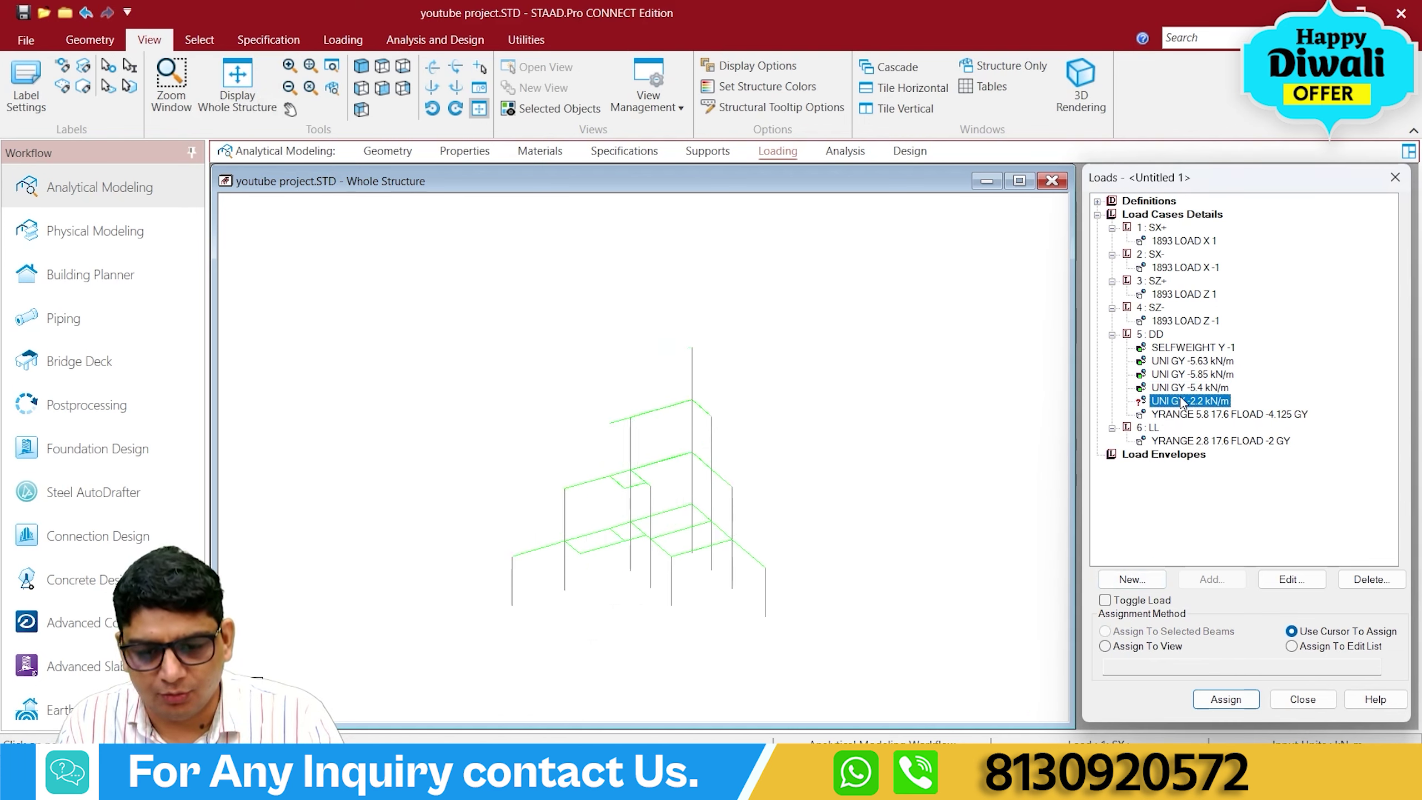
pyautogui.click(362, 108)
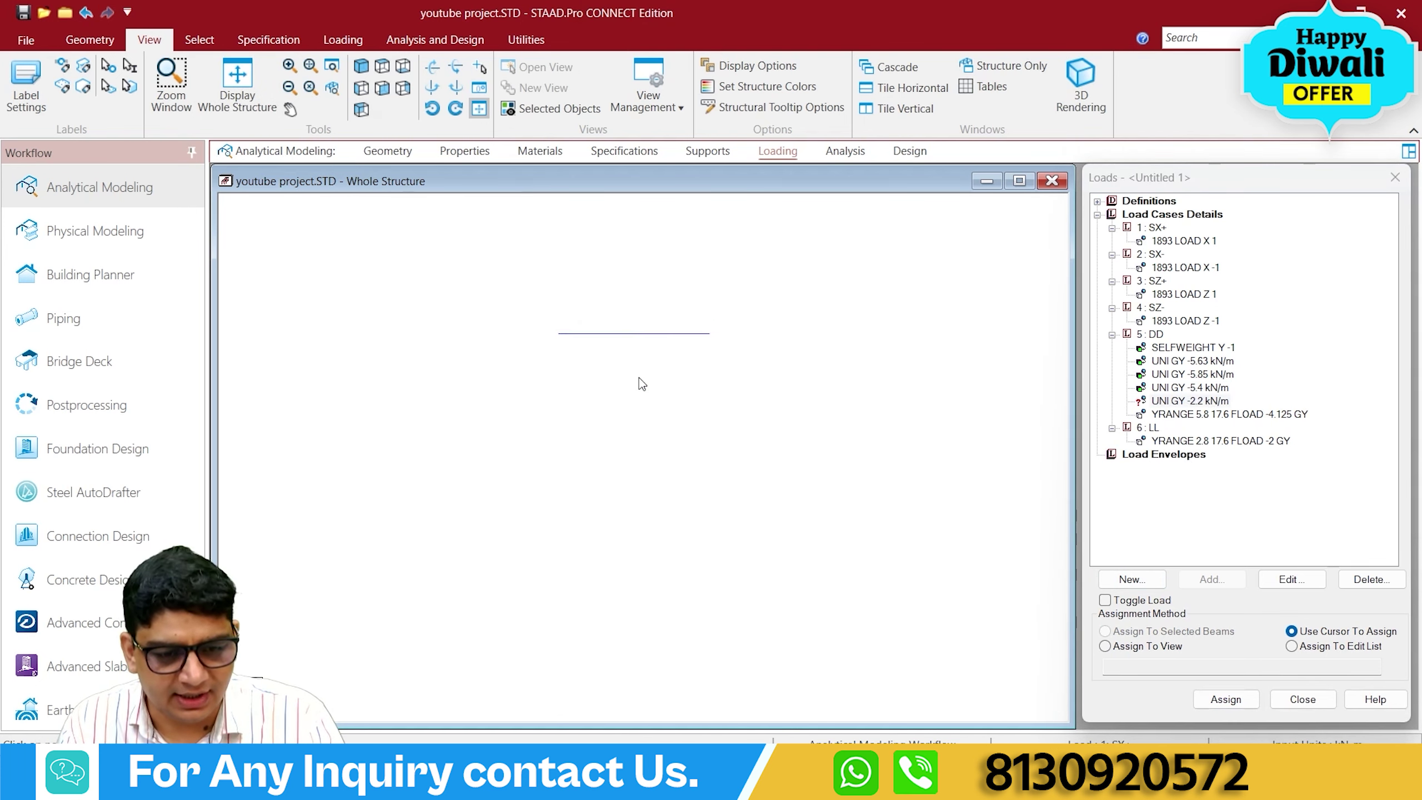
pyautogui.click(641, 276)
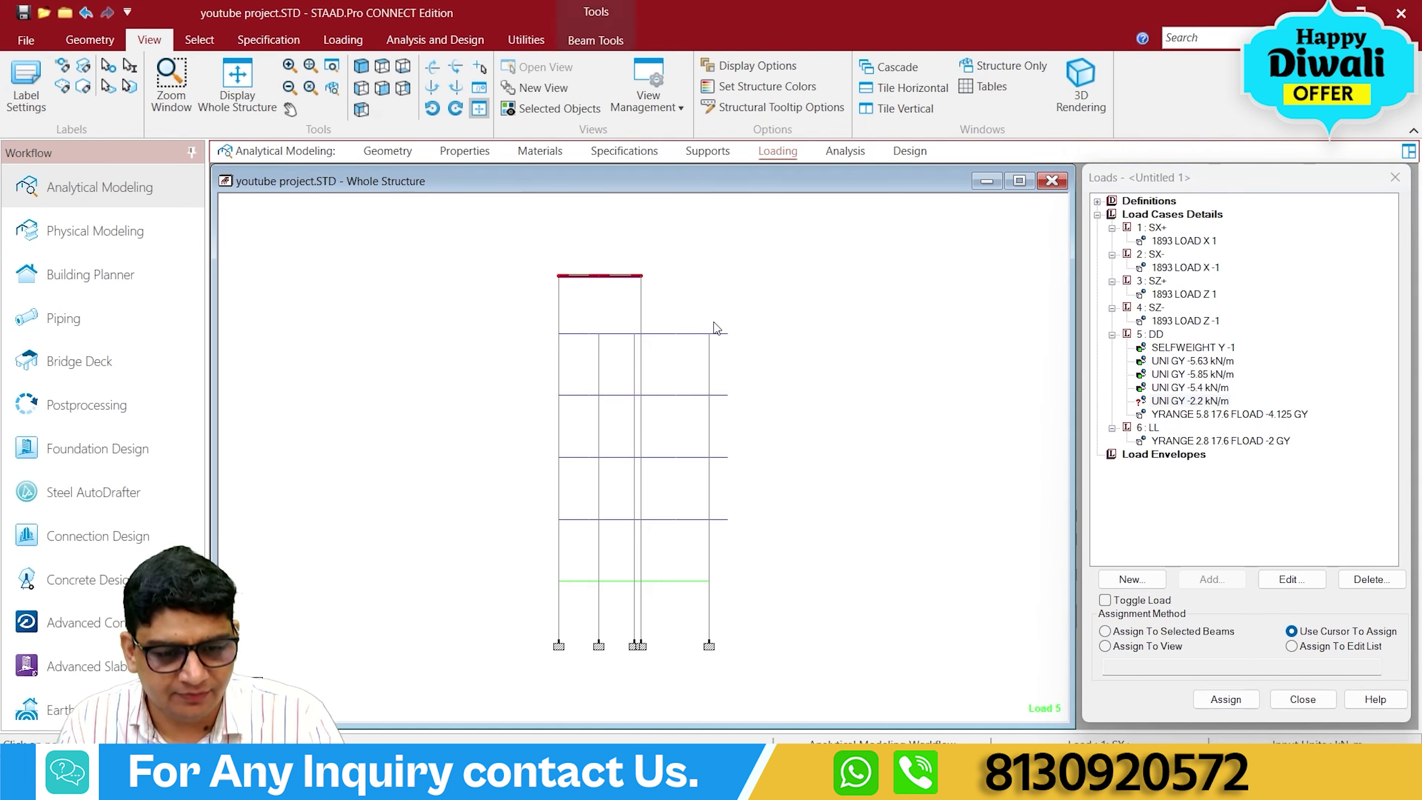
pyautogui.click(719, 334)
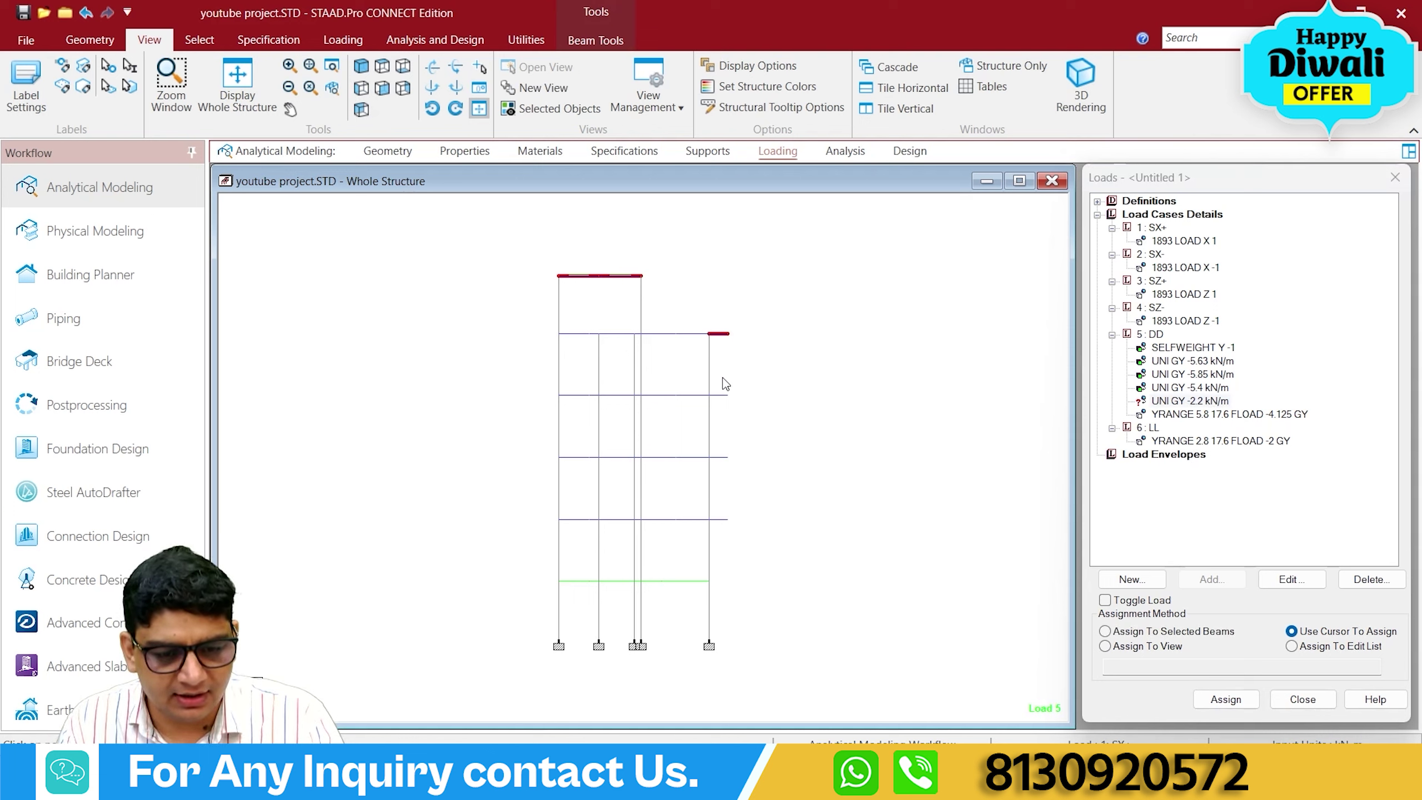
pyautogui.click(710, 383)
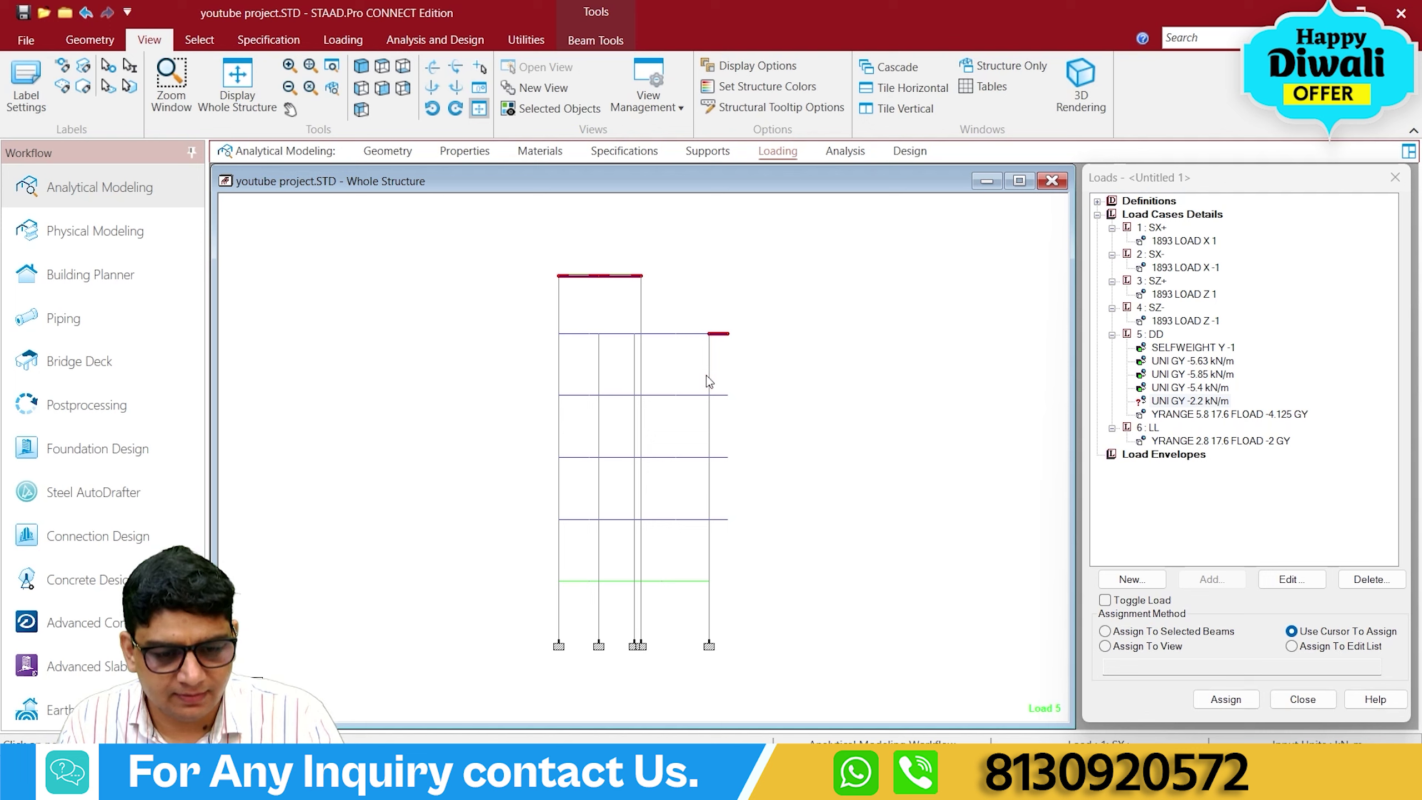
pyautogui.click(722, 396)
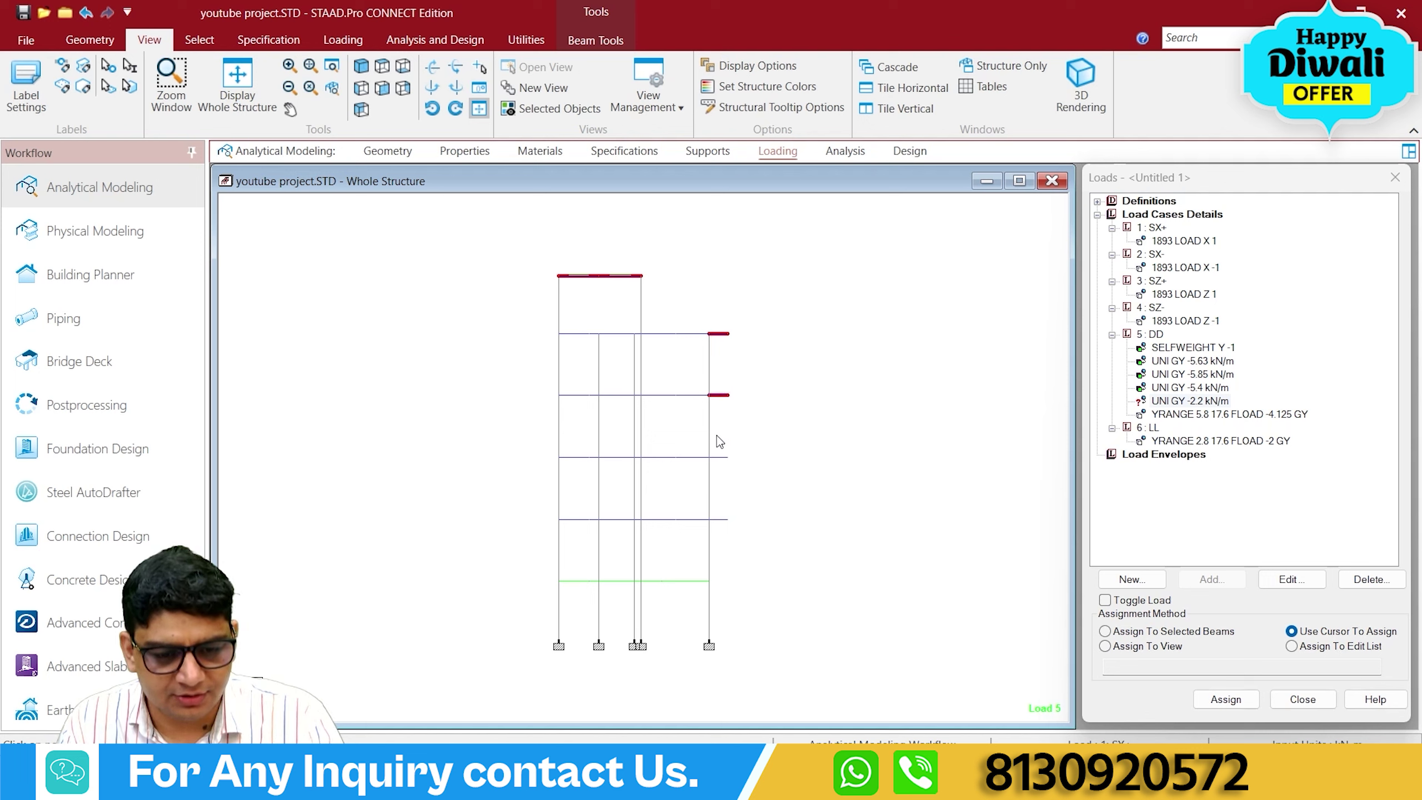
pyautogui.click(722, 457)
pyautogui.moveTo(717, 502); pyautogui.dragTo(734, 532)
pyautogui.click(1142, 630)
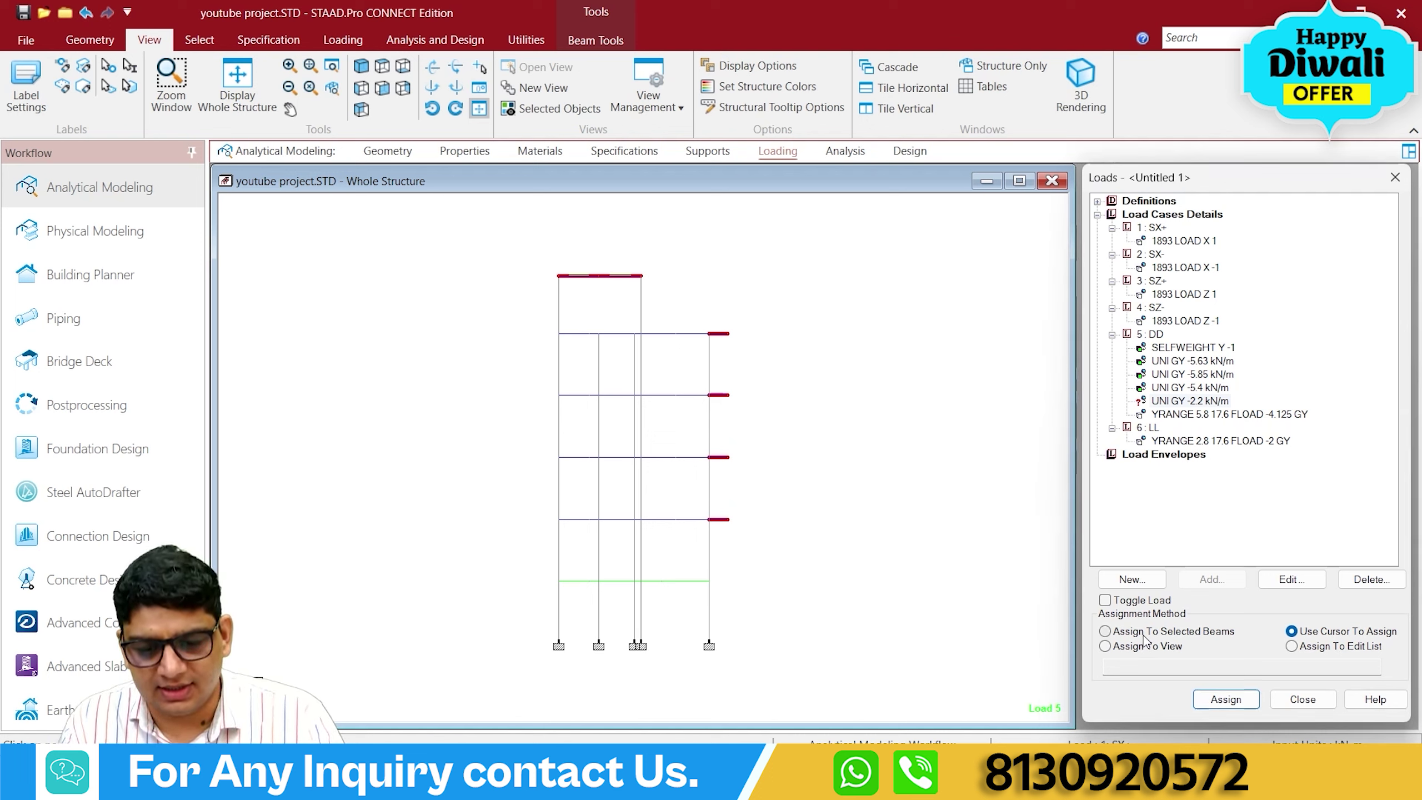
pyautogui.click(1212, 701)
pyautogui.click(1279, 503)
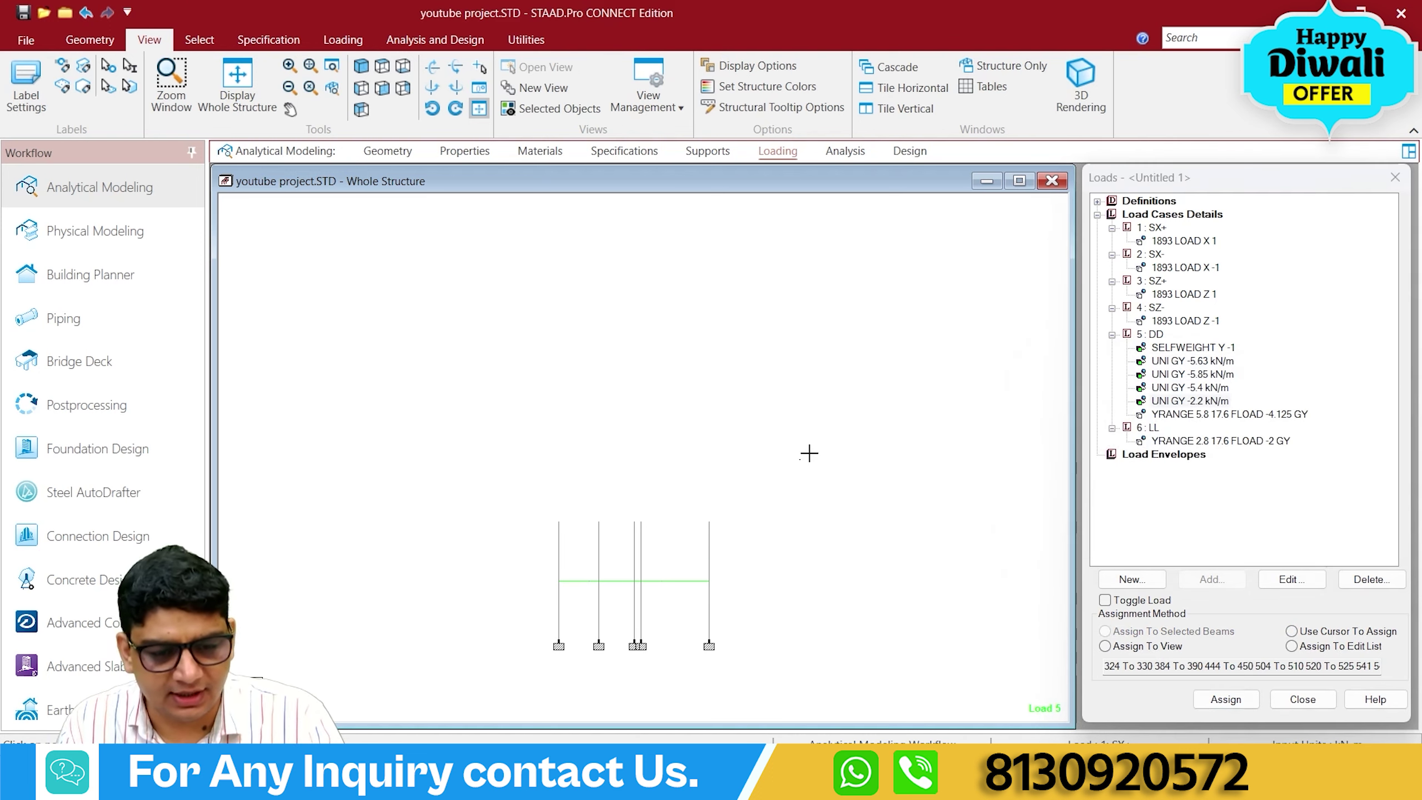
# Isolate the main roof level beams again in the active window and return them to an isometric view.
pyautogui.click(722, 333)
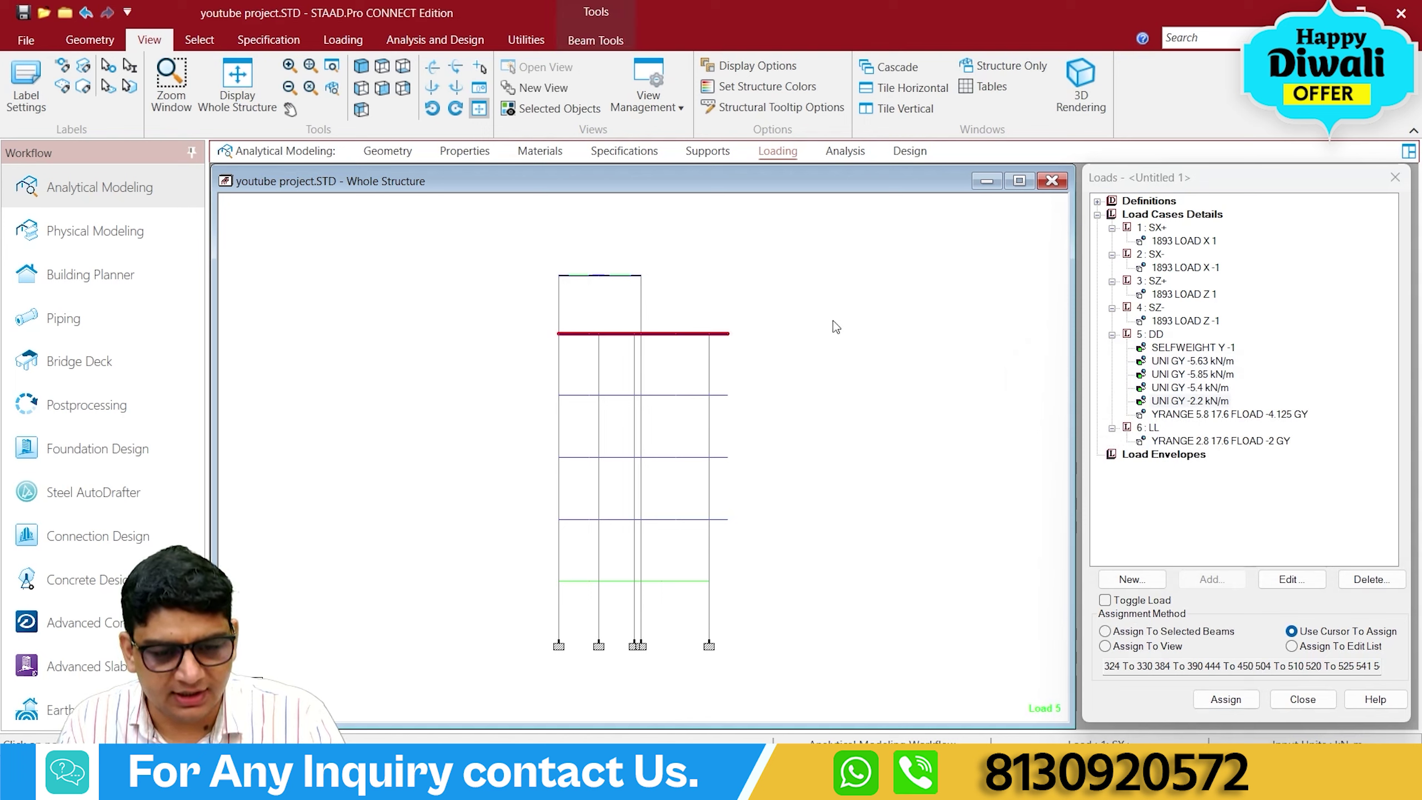
pyautogui.rightClick(836, 326)
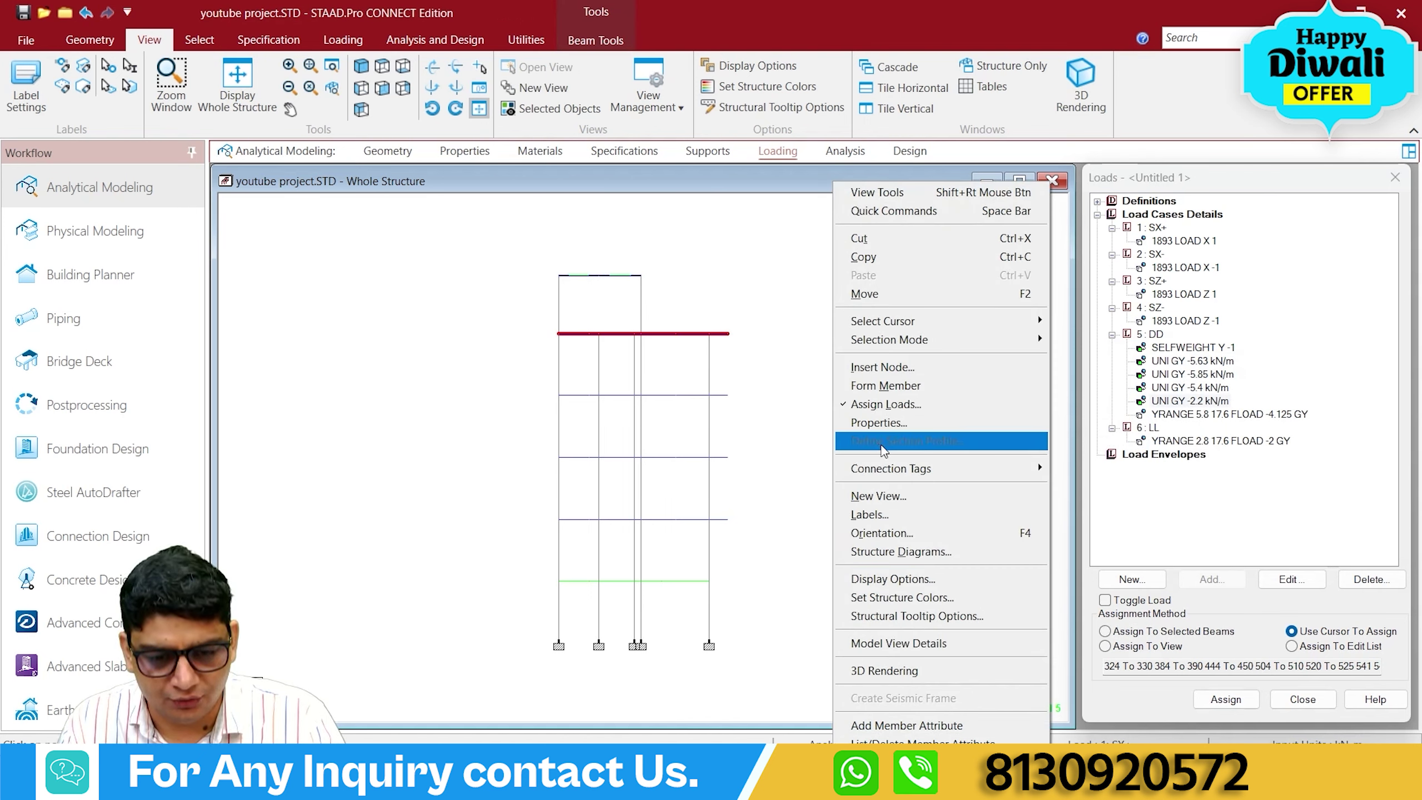
pyautogui.click(878, 495)
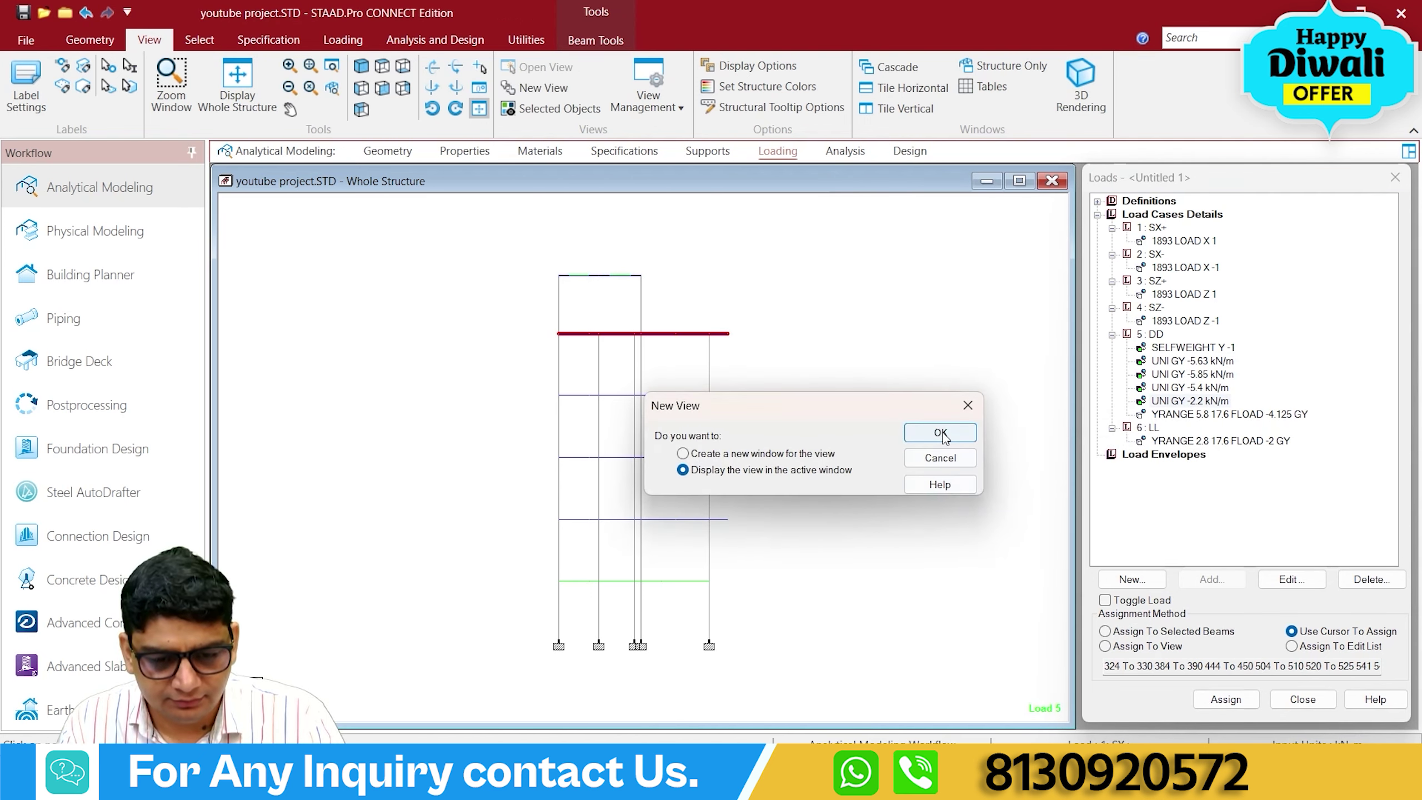
pyautogui.click(940, 432)
pyautogui.click(362, 72)
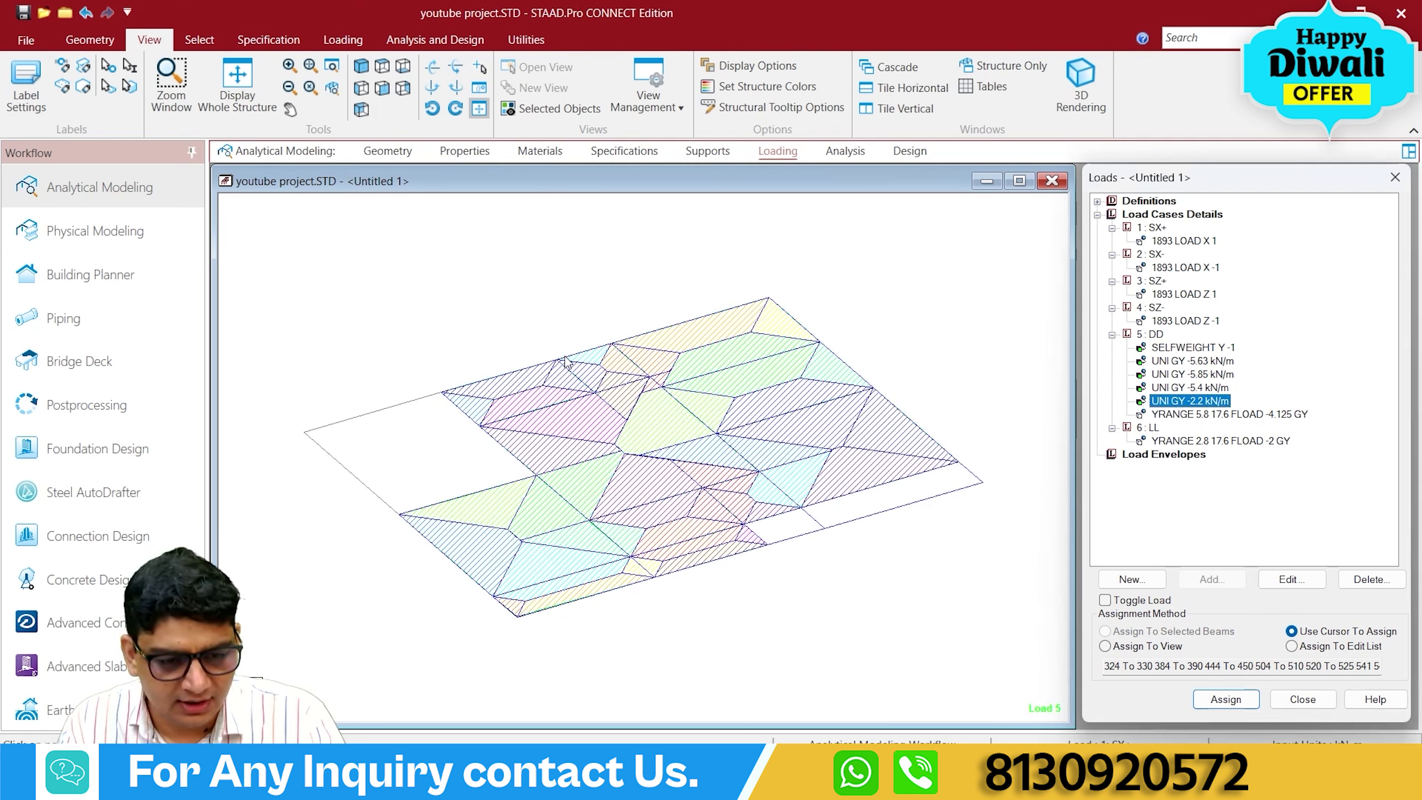
# Assign the -2.2 kN/m uniform load to the remaining perimeter beams on three sides of the isolated level, excluding the overhang.
pyautogui.click(577, 356)
pyautogui.keyDown('ctrl'); pyautogui.click(522, 370); pyautogui.keyUp('ctrl')
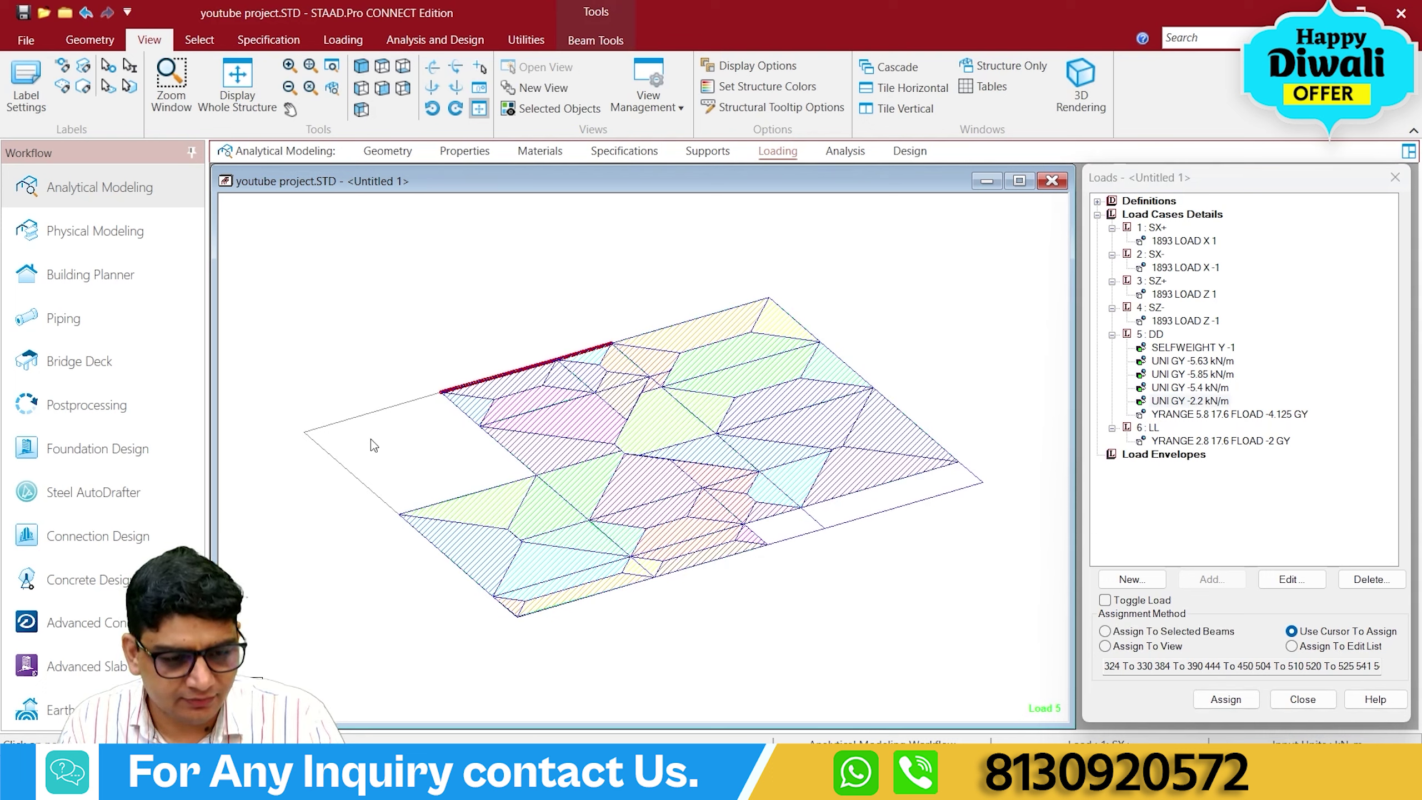
pyautogui.keyDown('ctrl'); pyautogui.click(350, 418); pyautogui.keyUp('ctrl')
pyautogui.keyDown('ctrl'); pyautogui.click(351, 470); pyautogui.keyUp('ctrl')
pyautogui.keyDown('ctrl'); pyautogui.click(436, 545); pyautogui.keyUp('ctrl')
pyautogui.keyDown('ctrl'); pyautogui.click(891, 402); pyautogui.keyUp('ctrl')
pyautogui.keyDown('ctrl'); pyautogui.click(932, 439); pyautogui.keyUp('ctrl')
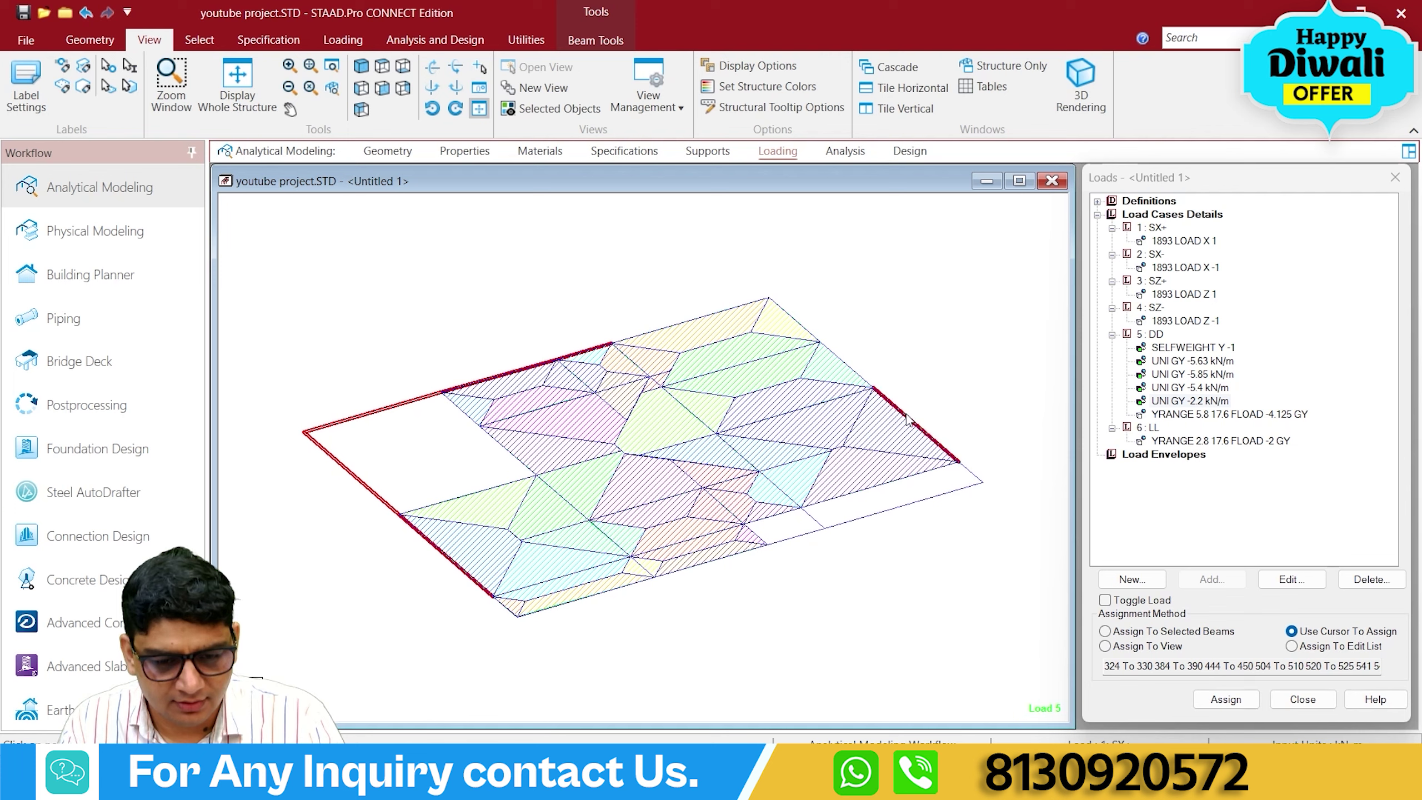
pyautogui.click(1104, 630)
pyautogui.click(1217, 700)
pyautogui.click(1297, 501)
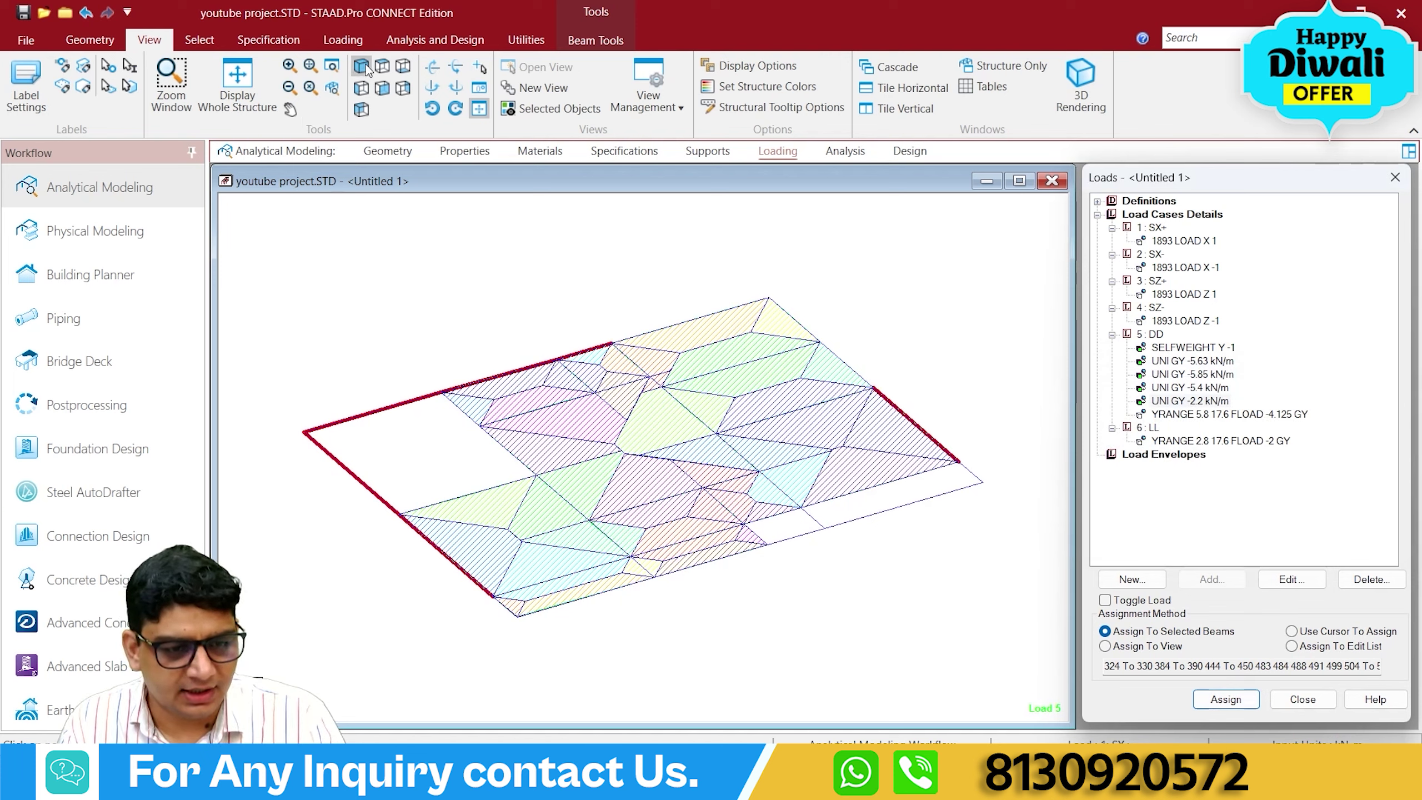
# Display the whole structure and review each load item of cases DD and LL on the model.
pyautogui.click(258, 81)
pyautogui.click(910, 390)
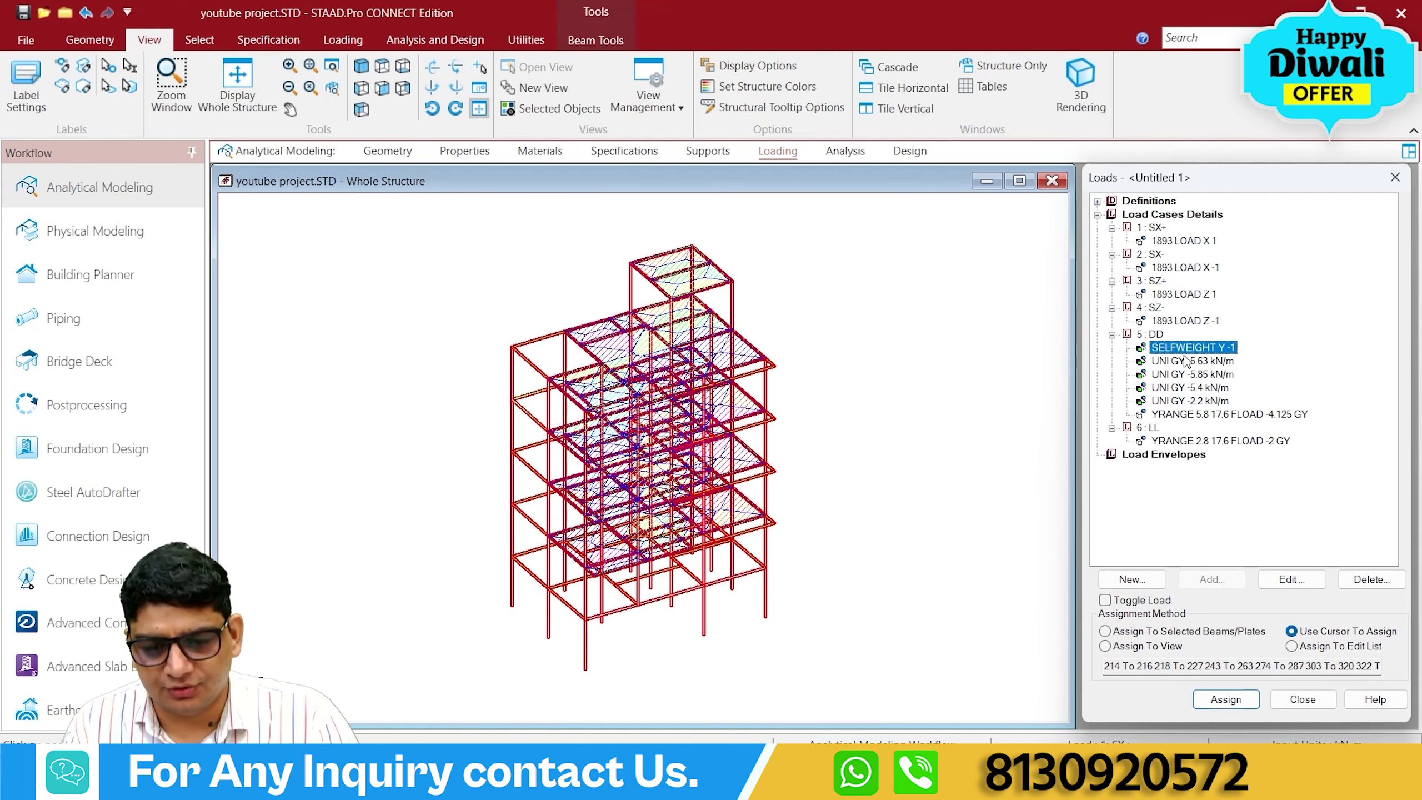
pyautogui.click(1187, 361)
pyautogui.click(1198, 375)
pyautogui.click(1193, 388)
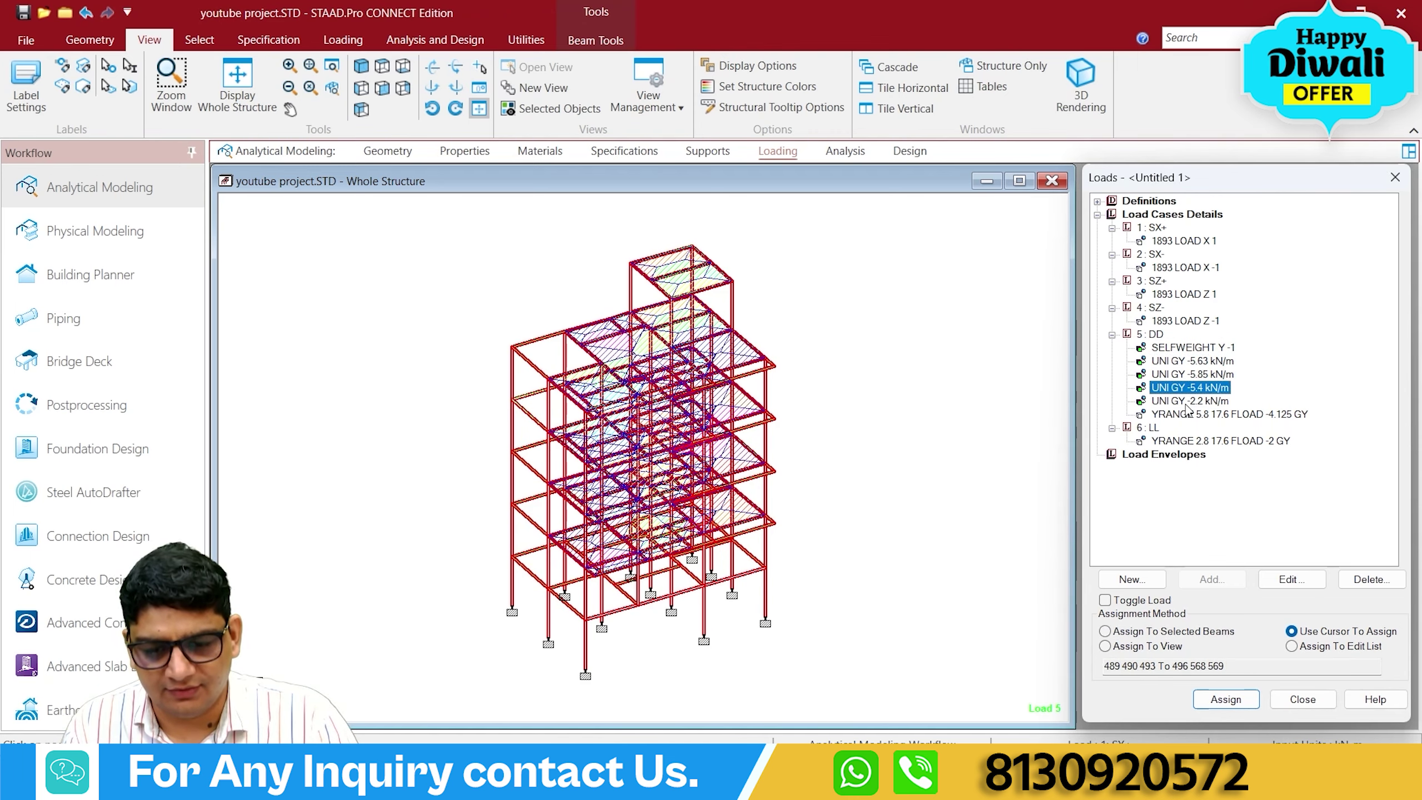
pyautogui.click(1190, 400)
pyautogui.click(1225, 413)
pyautogui.click(1220, 441)
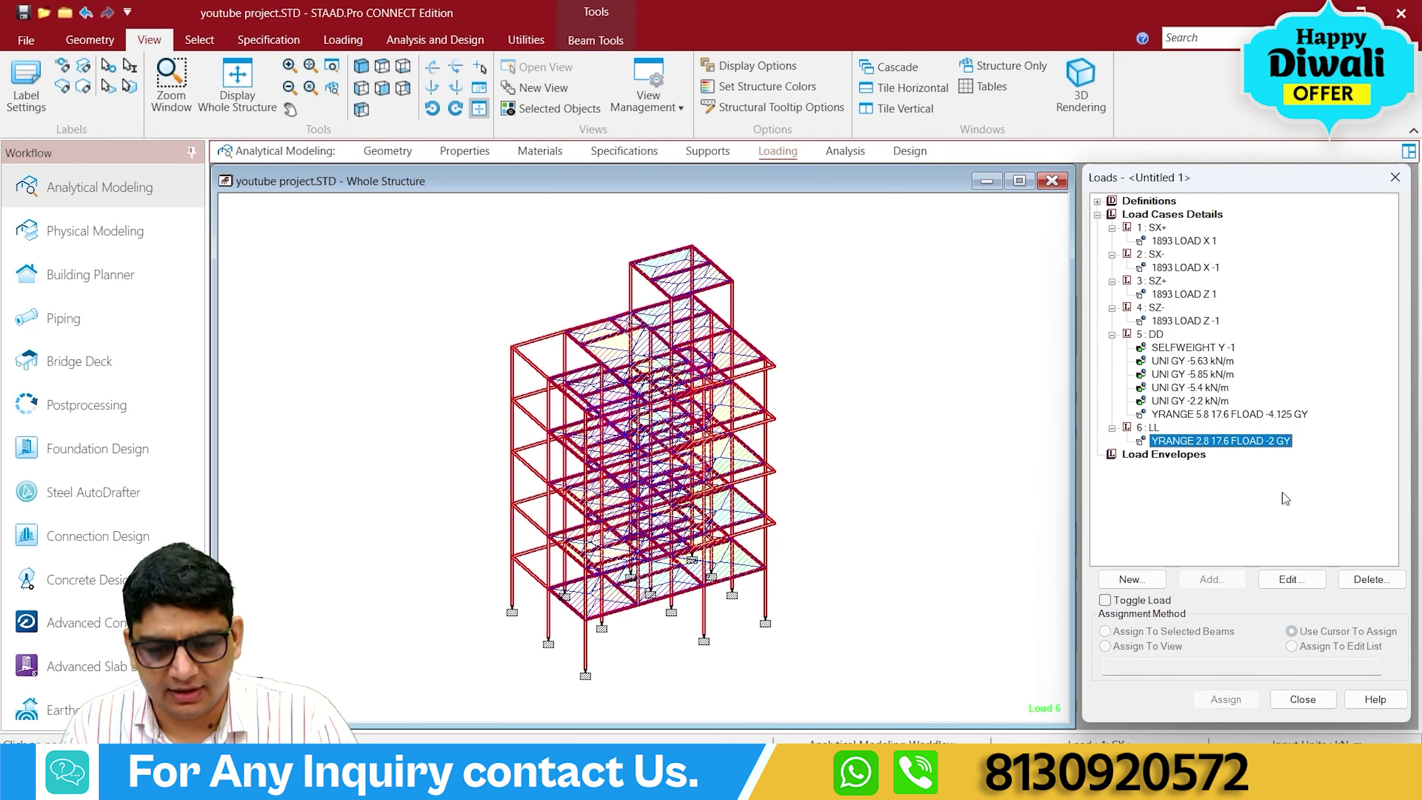
pyautogui.click(1238, 414)
pyautogui.click(1206, 390)
pyautogui.press('Up')
pyautogui.press('Up')
pyautogui.press('Up')
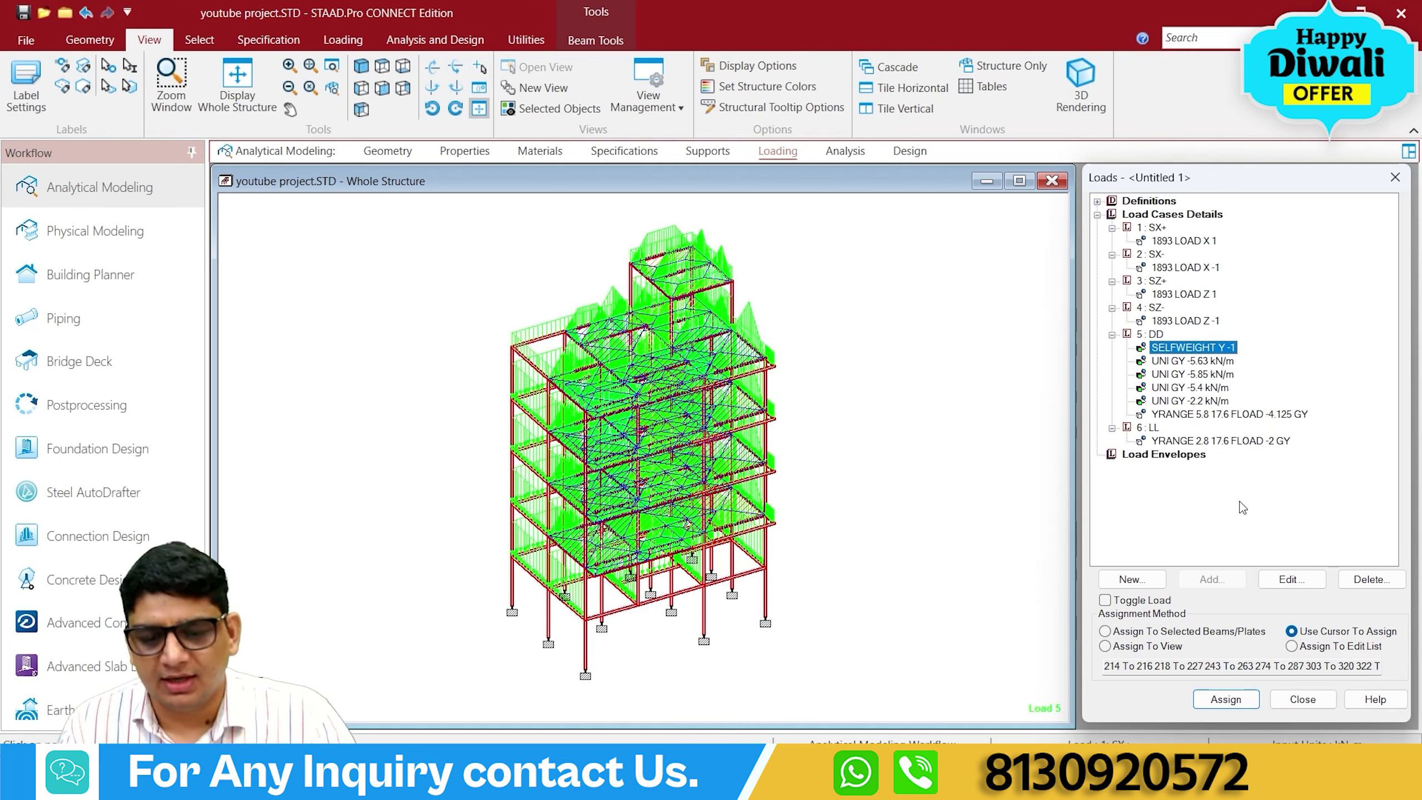
# Generate automatic load combinations for code IS:456/IS:800, category IS456:2000 Table18, starting at number 7, and add them to the load cases.
pyautogui.click(1153, 215)
pyautogui.click(1208, 580)
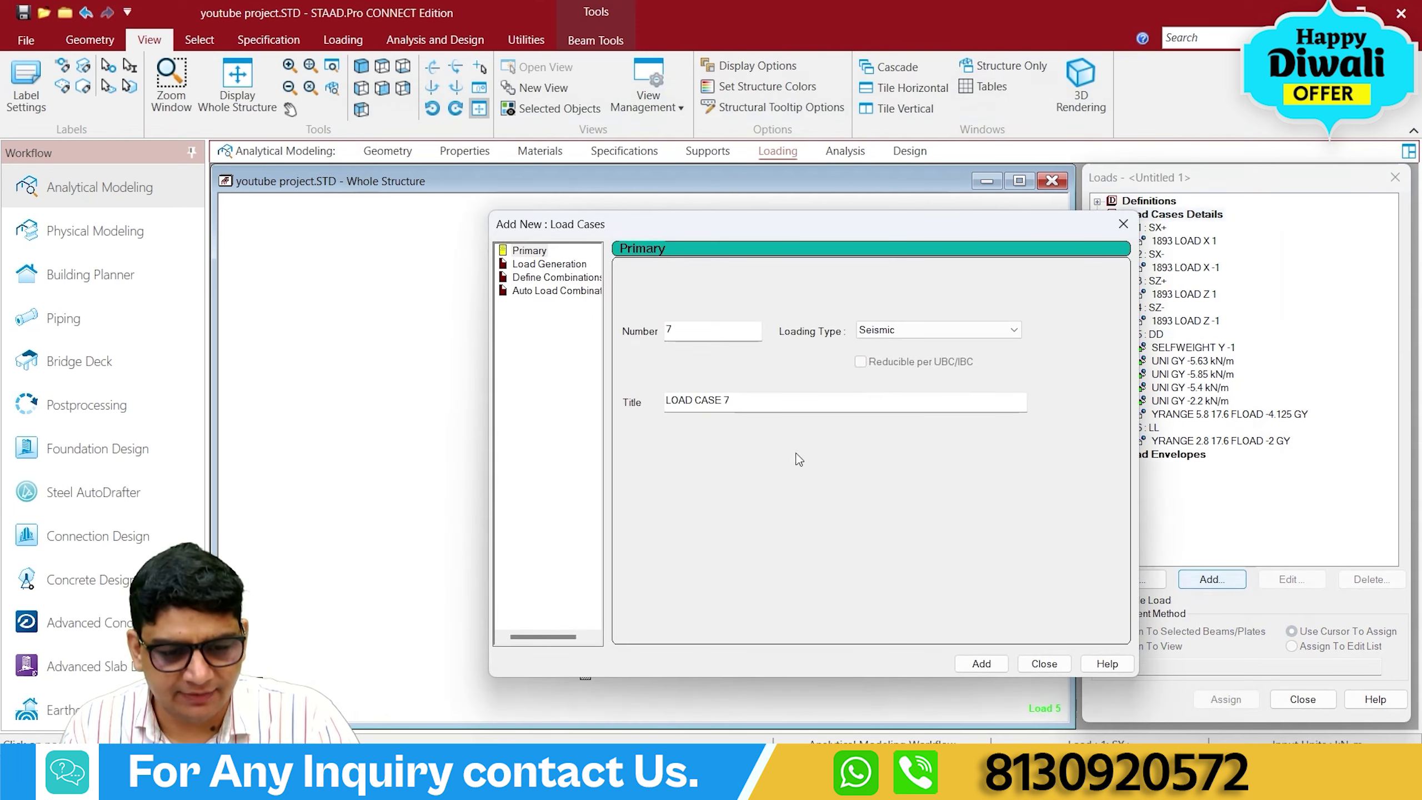
pyautogui.click(529, 290)
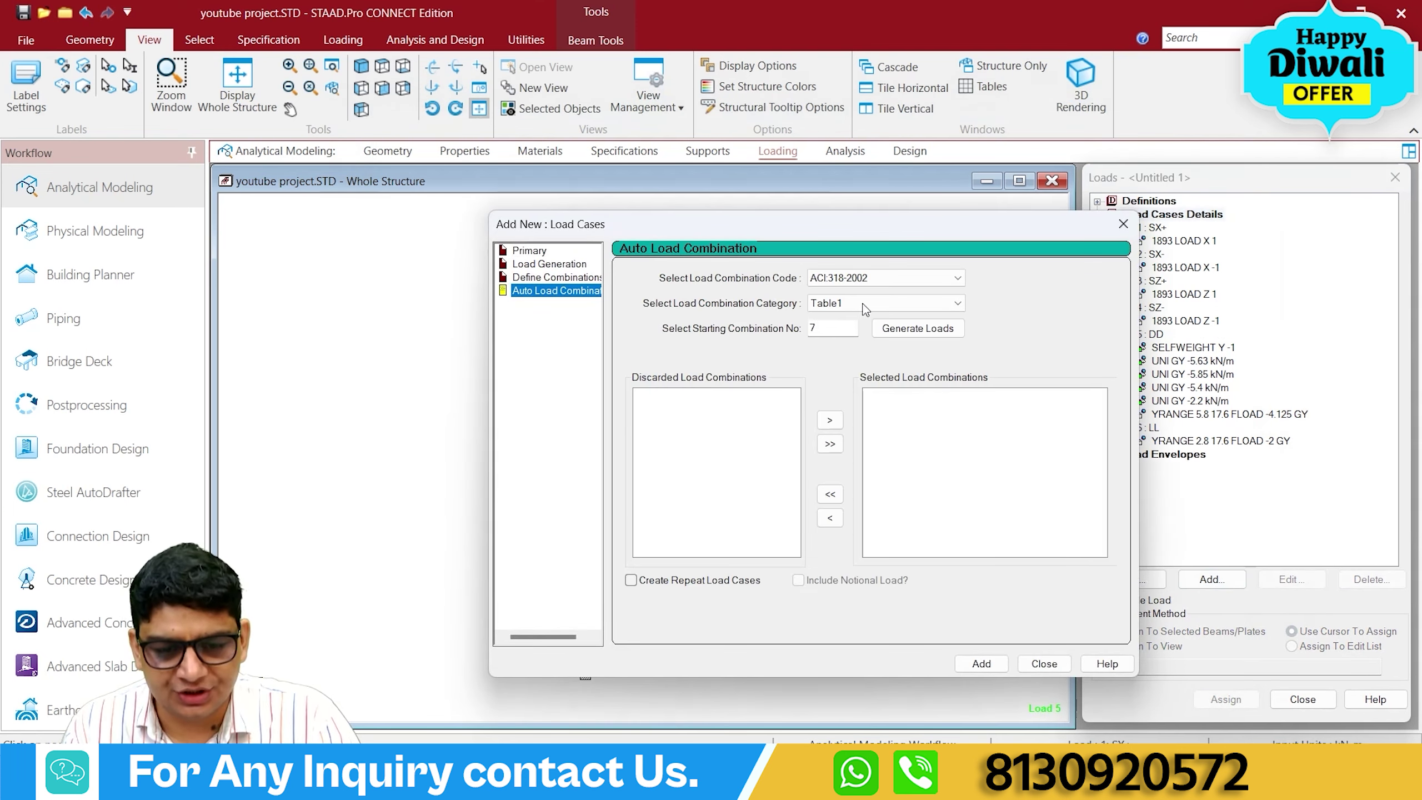
pyautogui.click(874, 277)
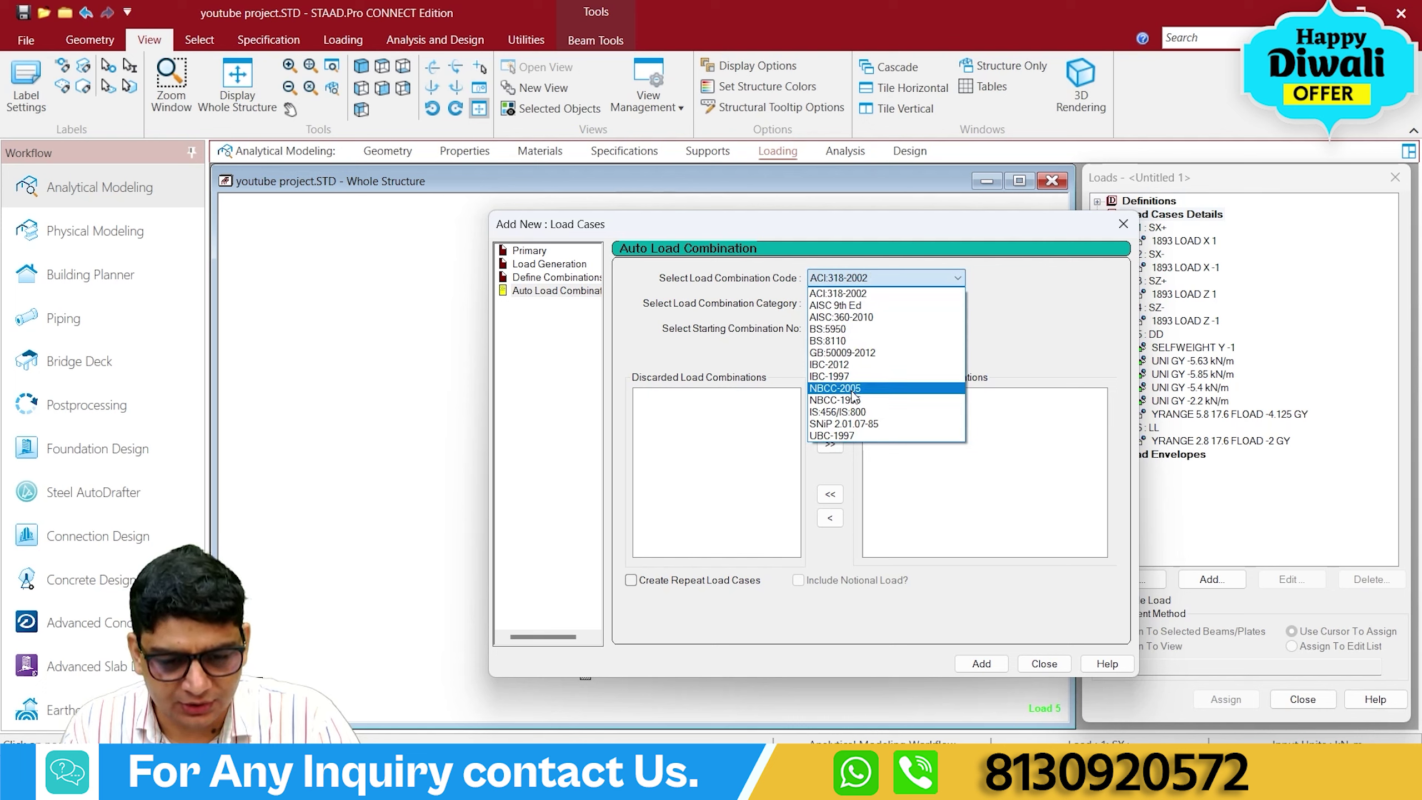
pyautogui.click(857, 413)
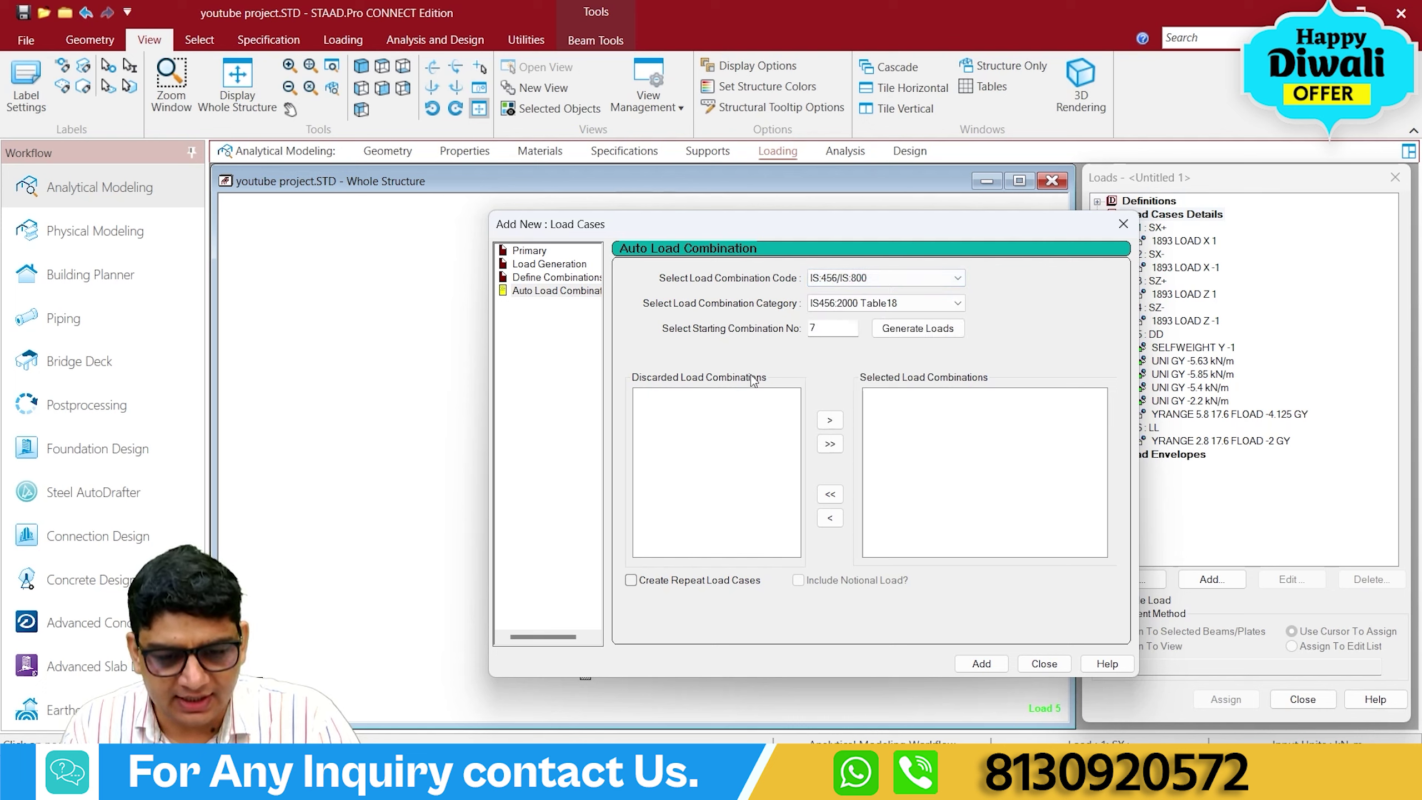
pyautogui.click(901, 332)
pyautogui.click(995, 666)
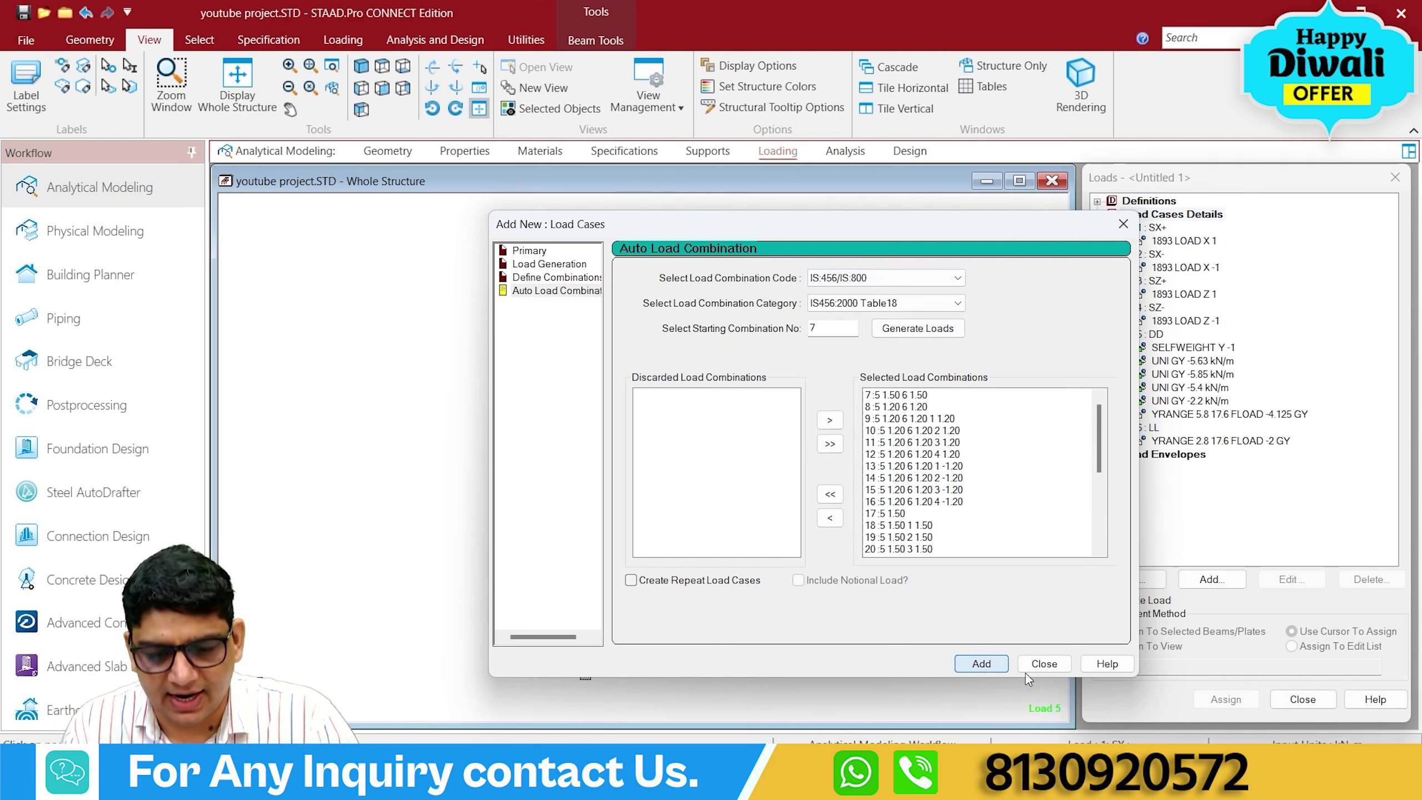
pyautogui.click(1044, 663)
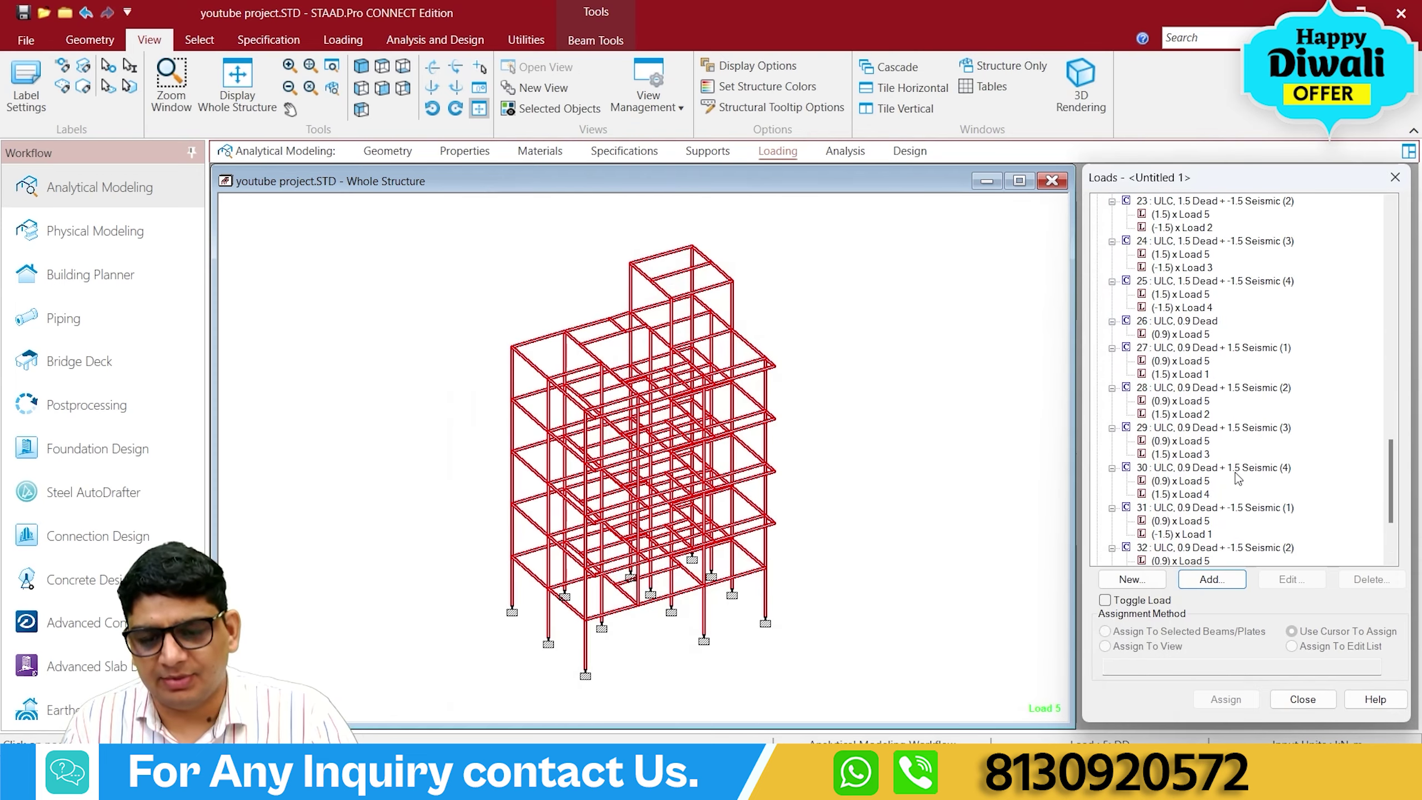
# Add a Perform Analysis command with the print option All to the analysis commands and check its place in the command list.
pyautogui.click(843, 152)
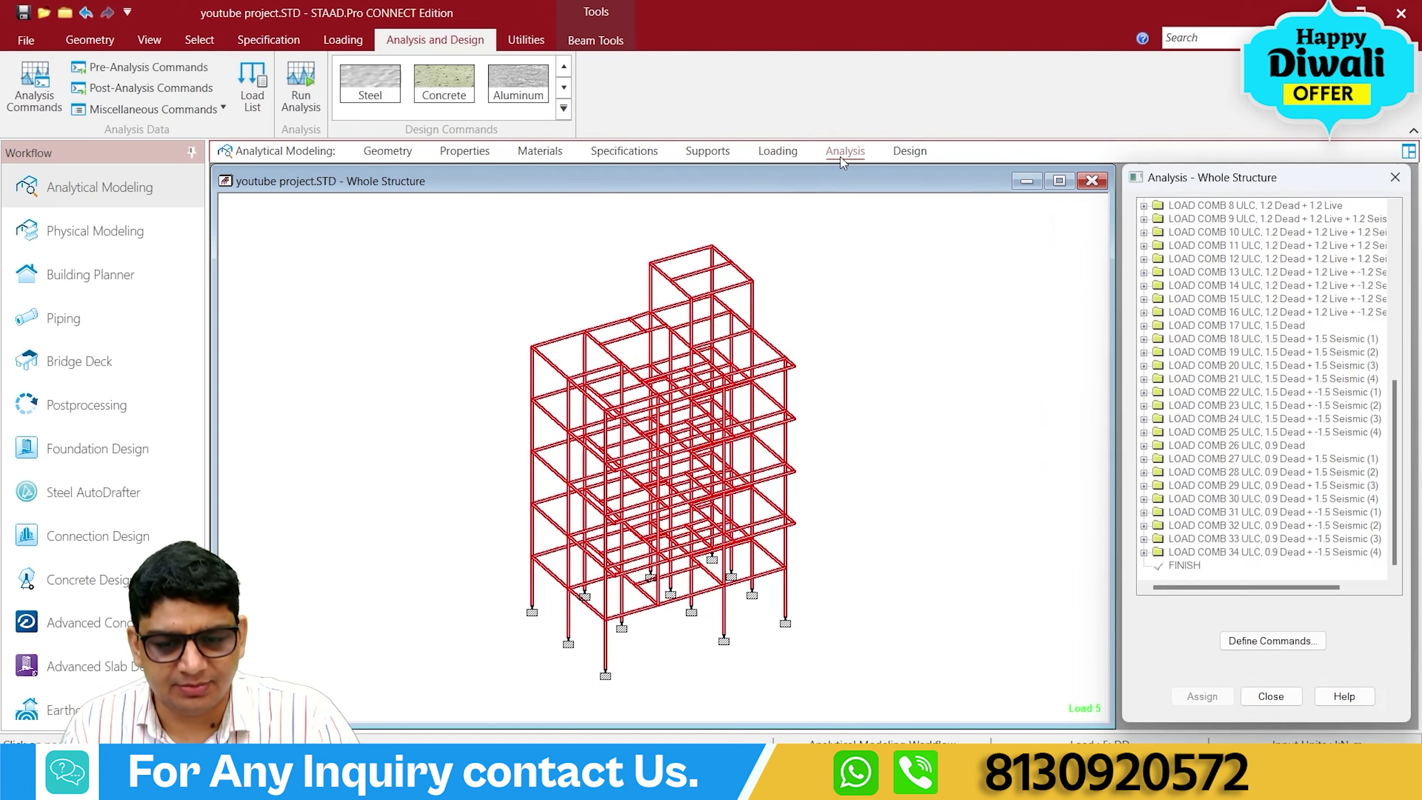
pyautogui.click(1268, 641)
pyautogui.click(717, 504)
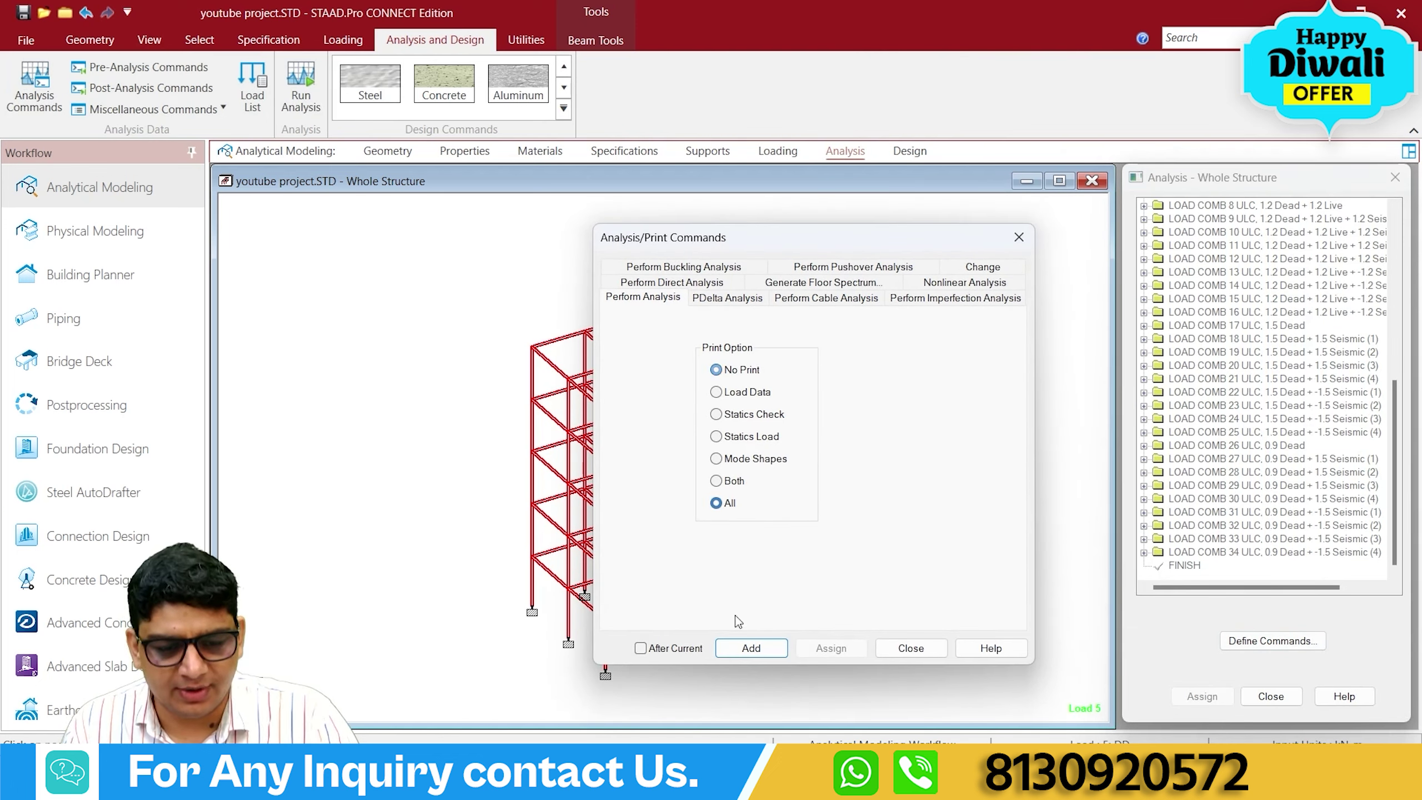
pyautogui.click(750, 648)
pyautogui.click(910, 648)
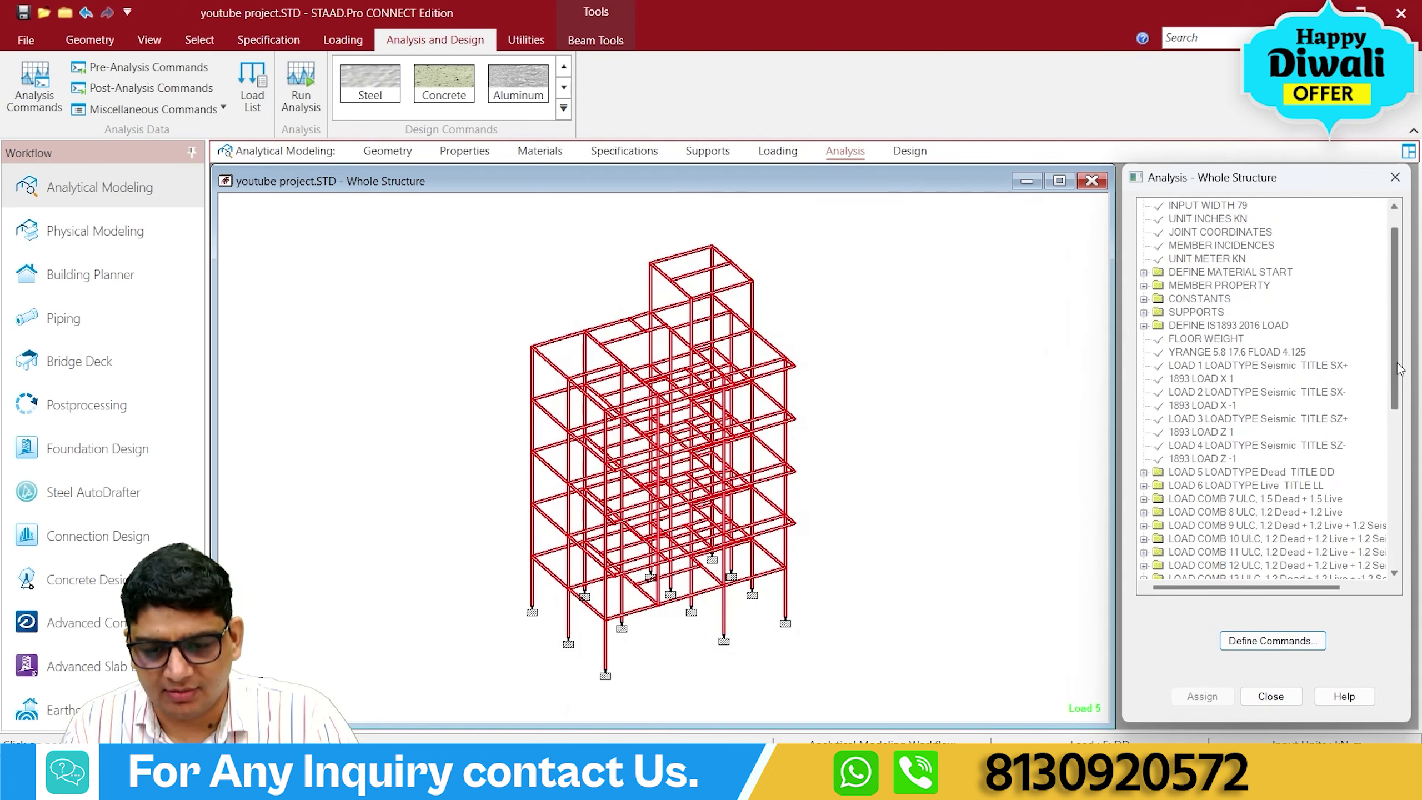
pyautogui.moveTo(1398, 369); pyautogui.dragTo(1398, 524)
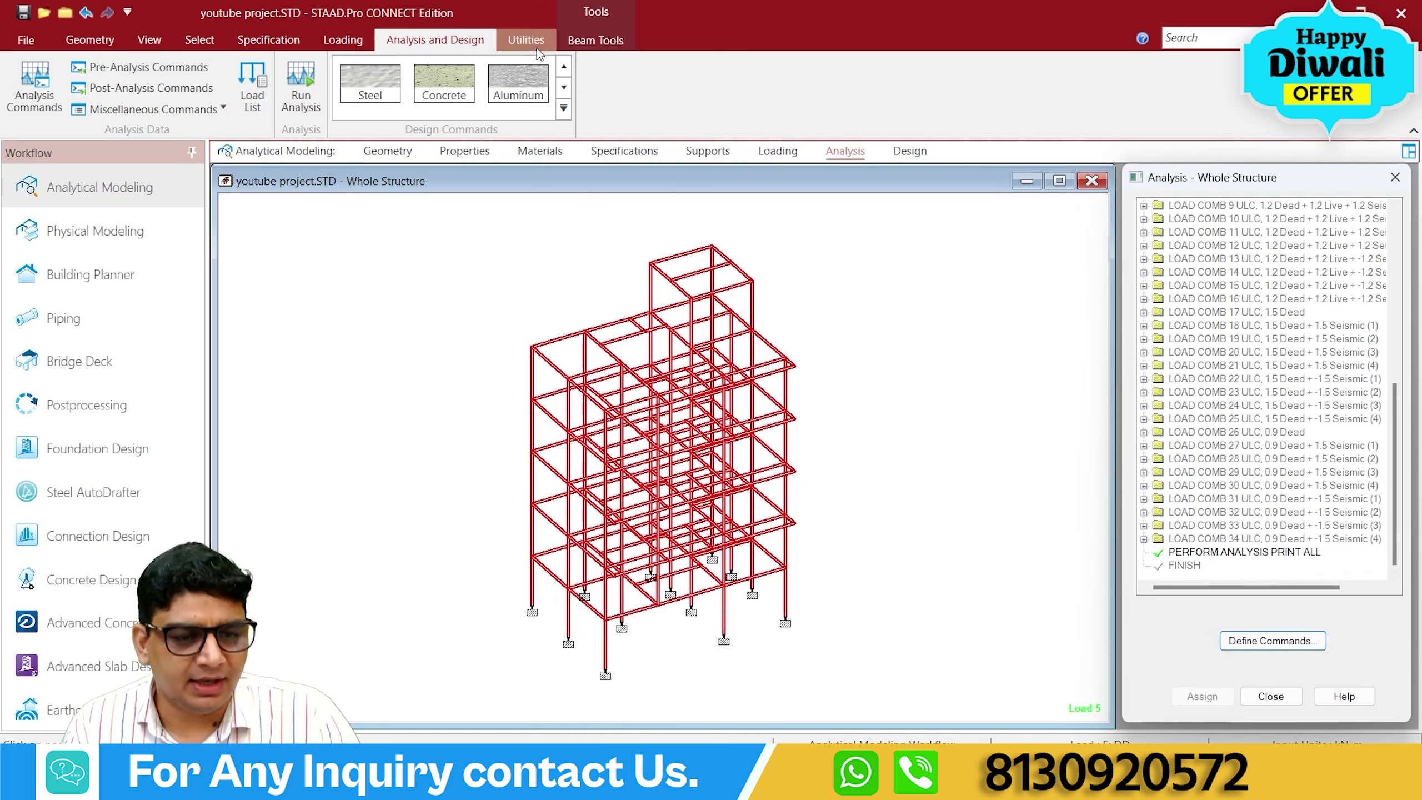
# Save the modified structure and run the analysis.
pyautogui.click(300, 94)
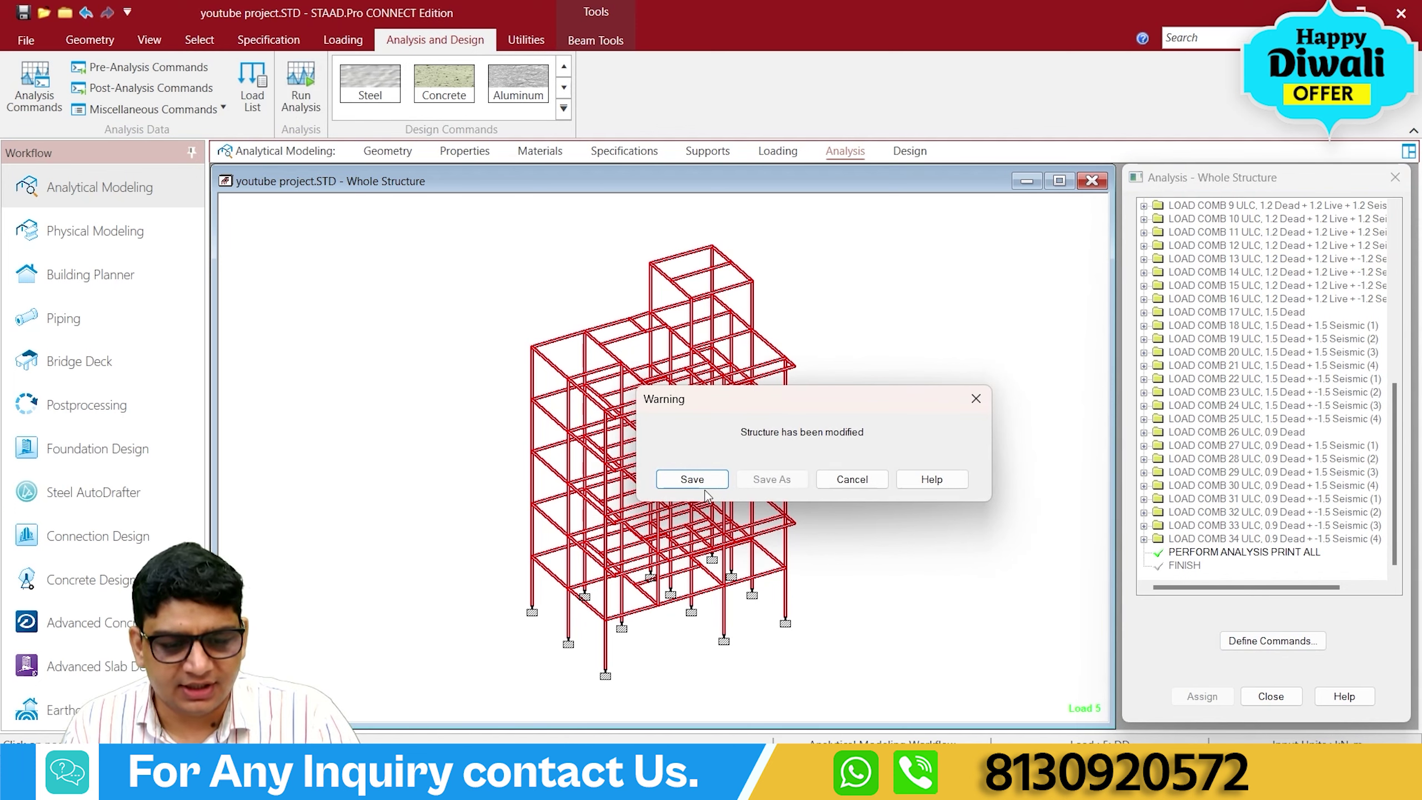
pyautogui.click(700, 482)
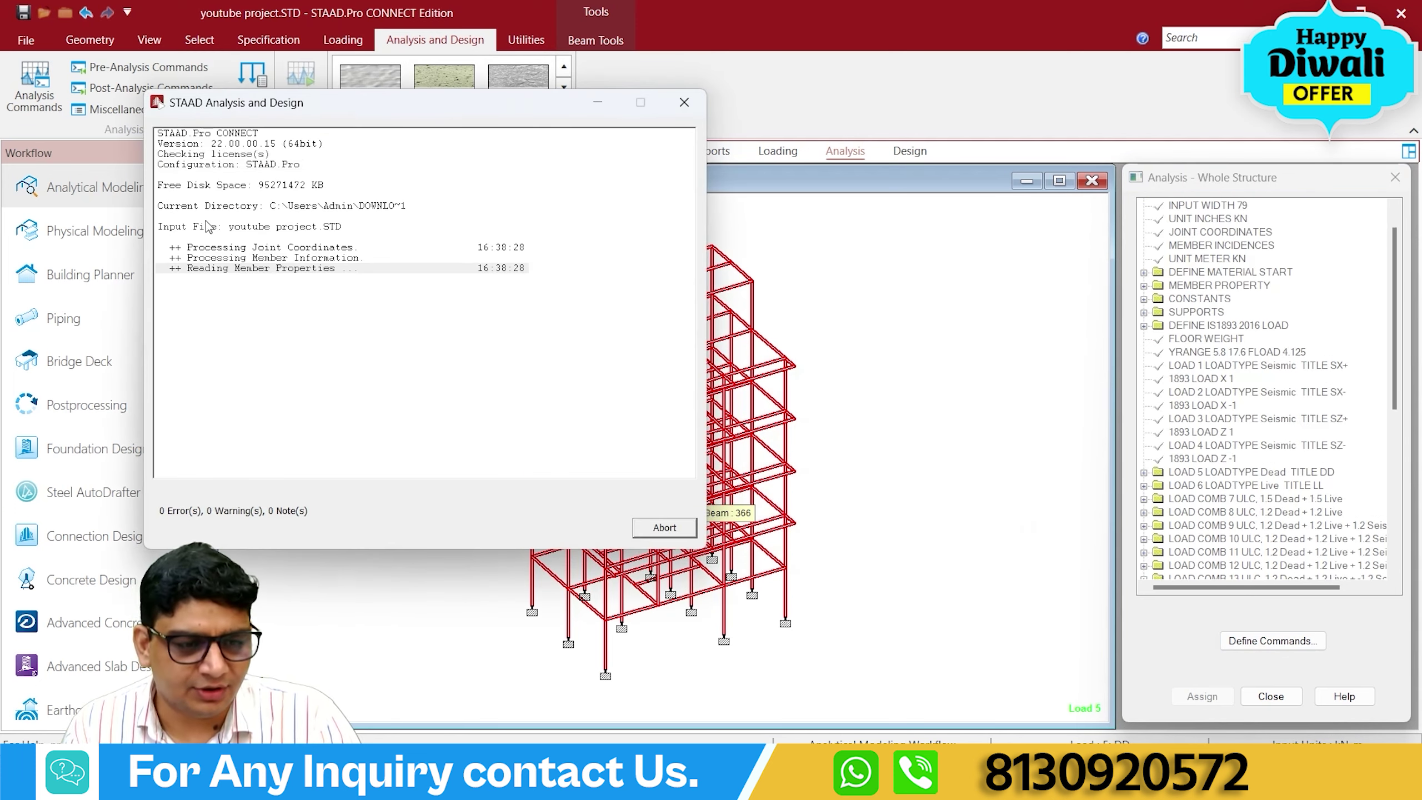
pyautogui.moveTo(373, 109); pyautogui.dragTo(655, 127)
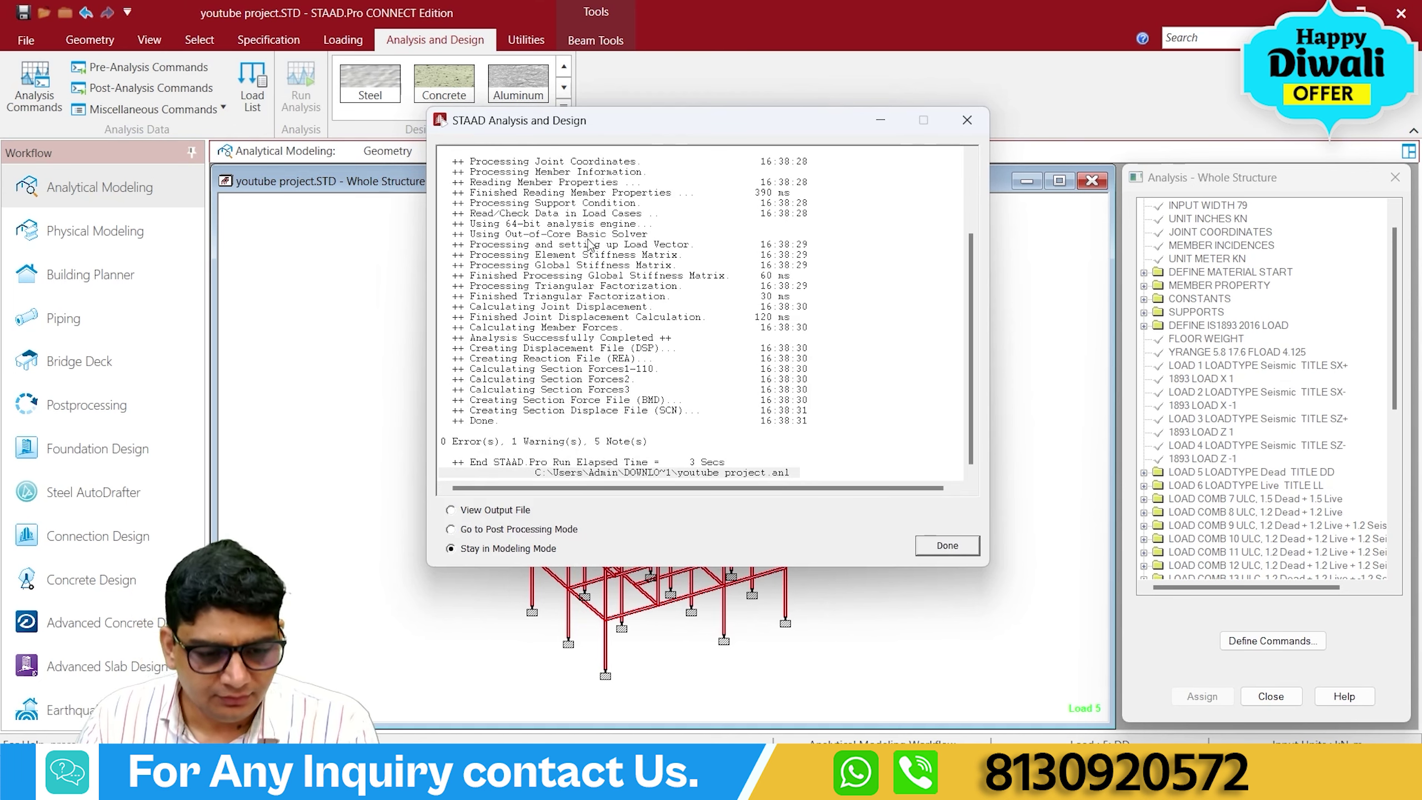
# Open the analysis output file and examine its errors, warnings and notes, then close the viewer.
pyautogui.click(535, 443)
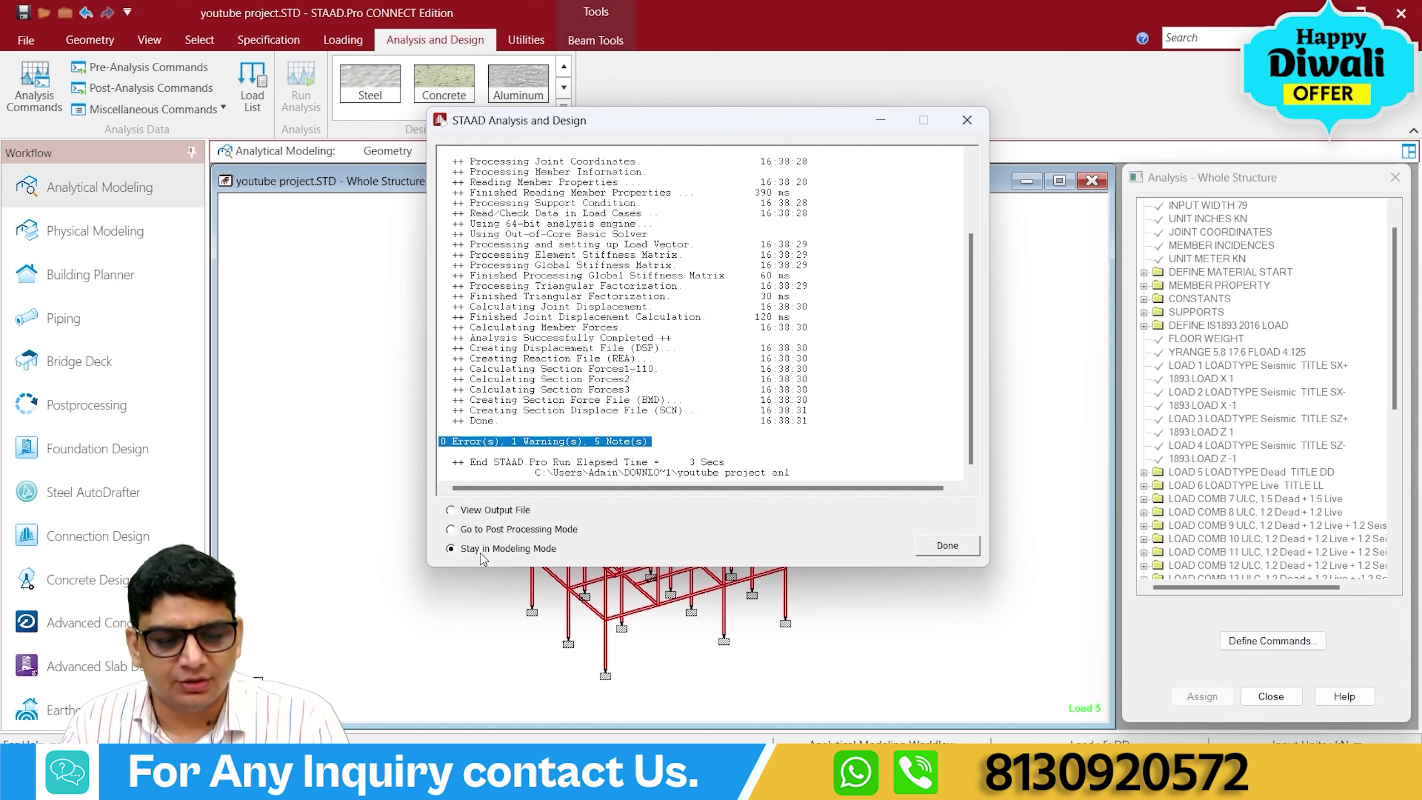
pyautogui.click(466, 509)
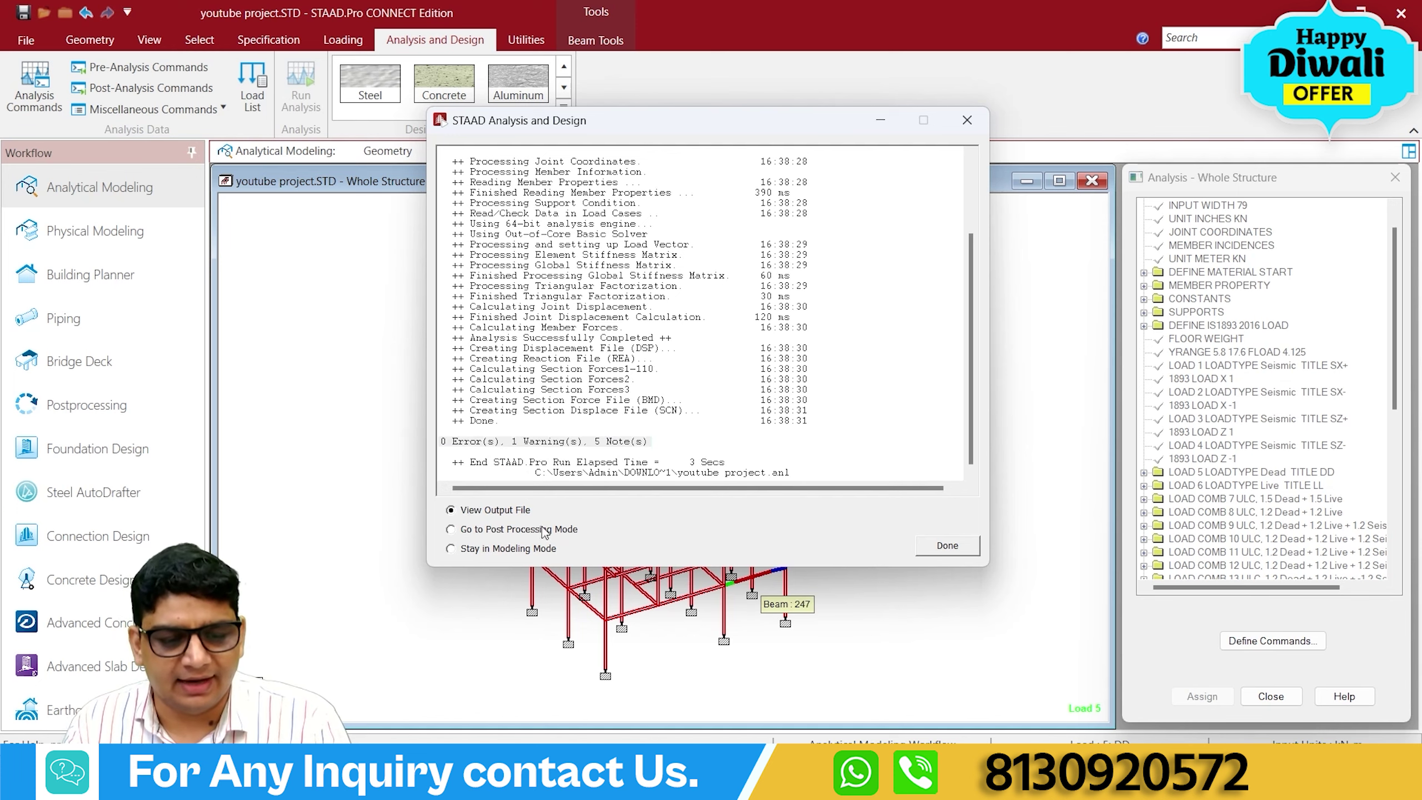
pyautogui.click(946, 546)
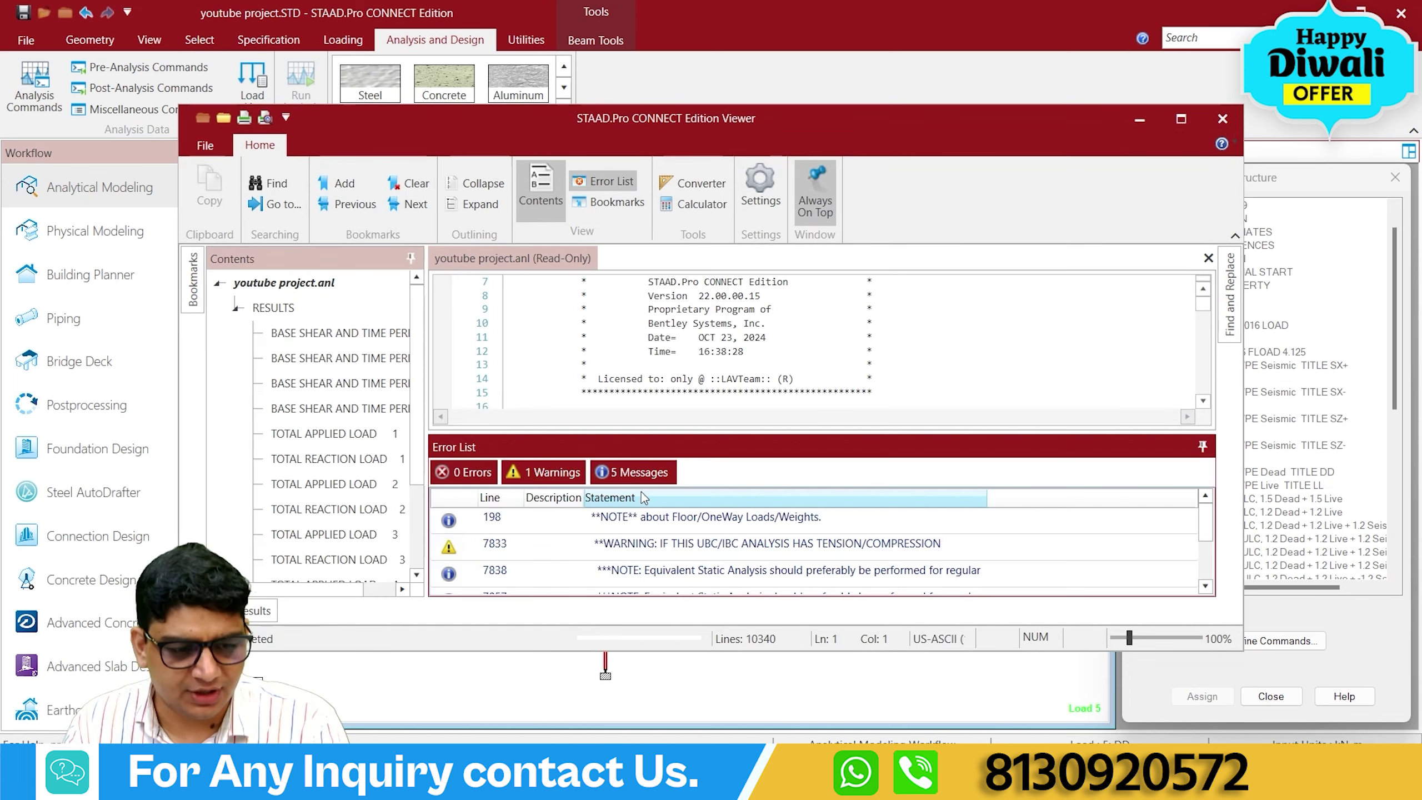
pyautogui.click(541, 472)
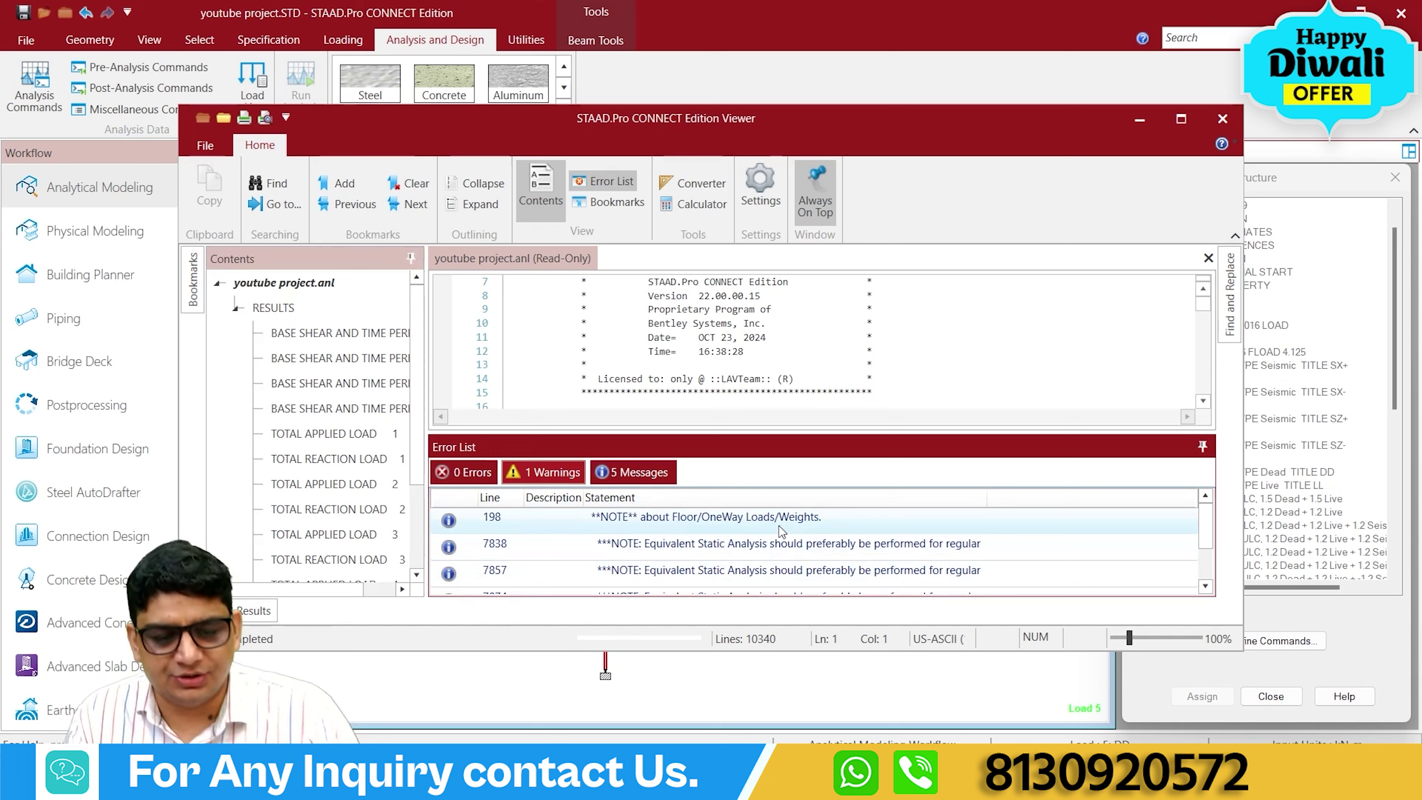
pyautogui.scroll(-2, 778, 529)
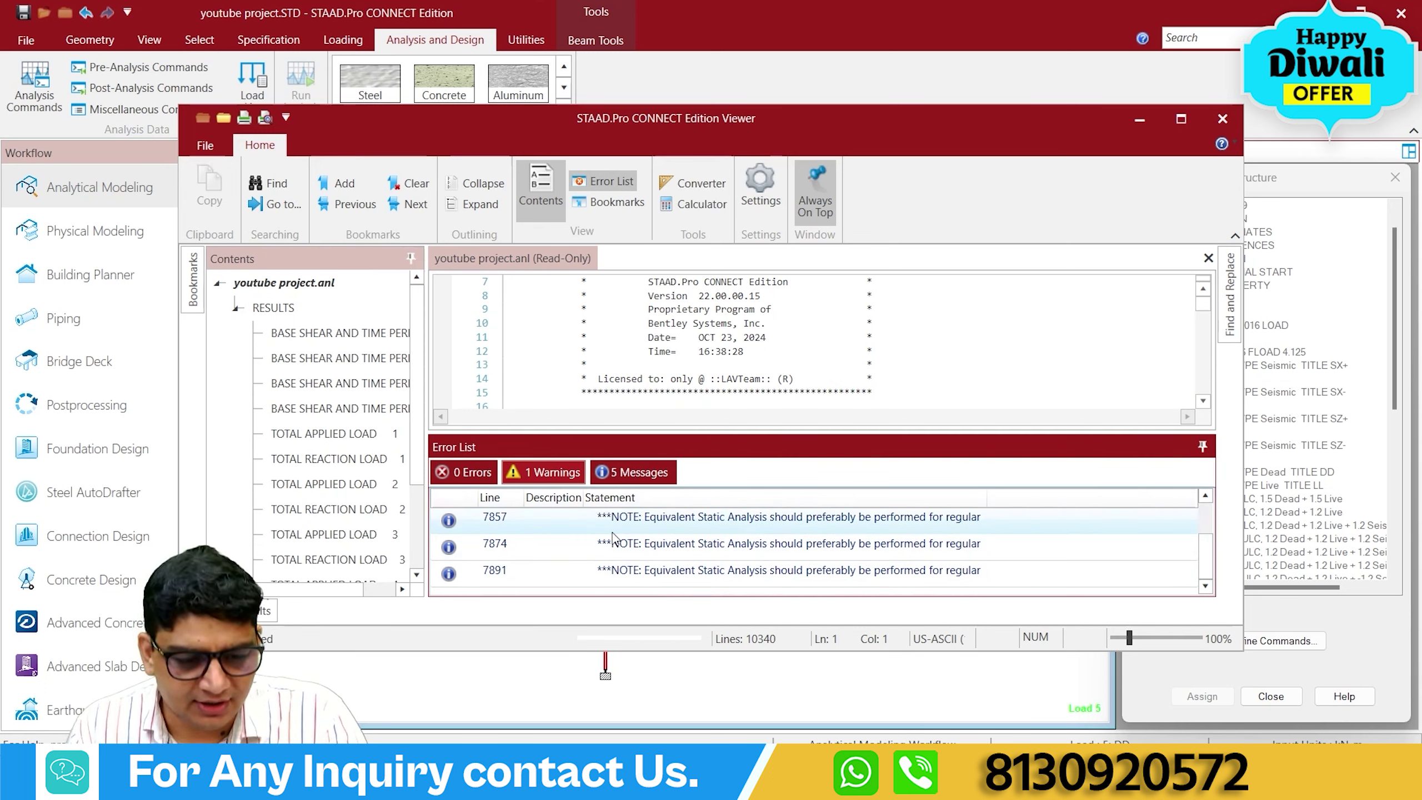
pyautogui.scroll(2, 614, 537)
pyautogui.click(545, 473)
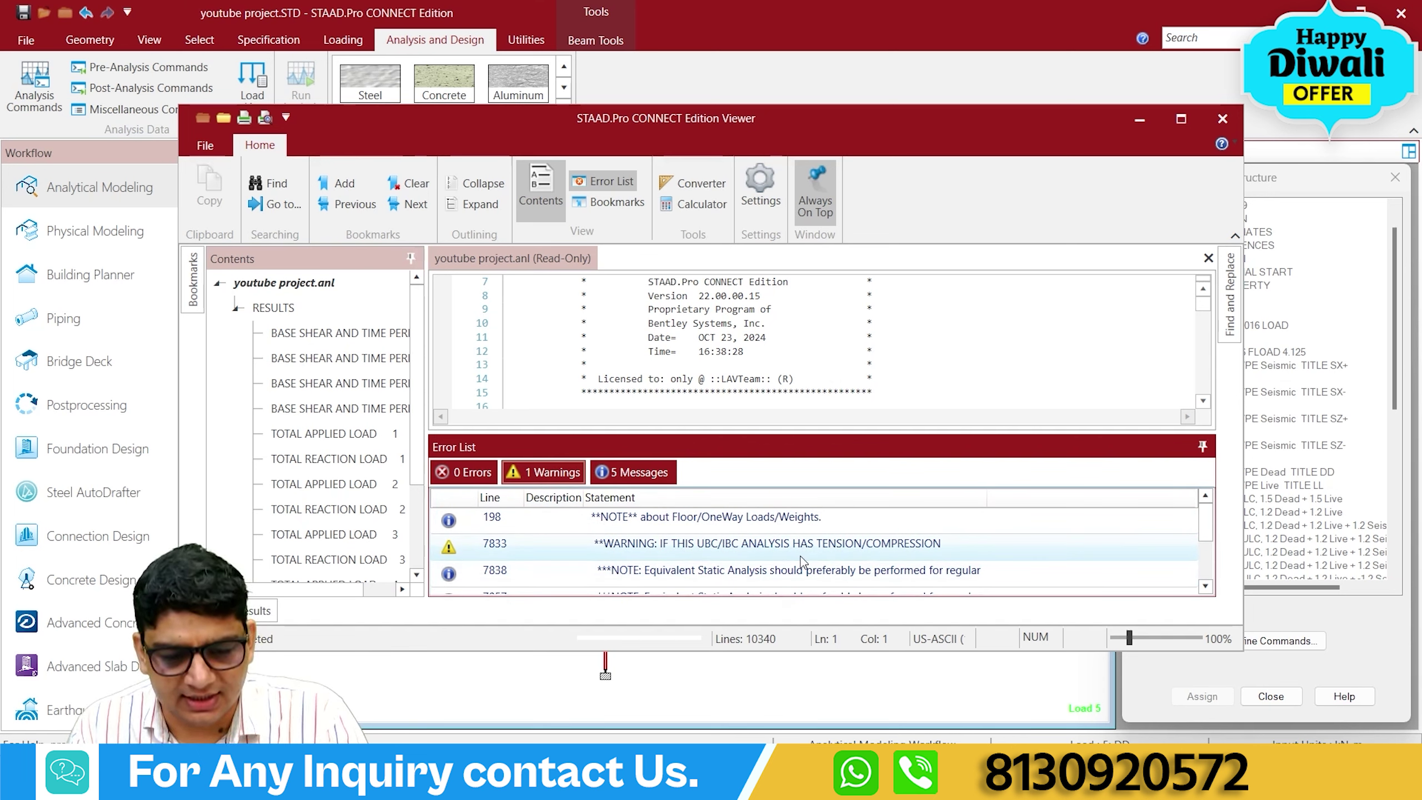
pyautogui.click(1221, 118)
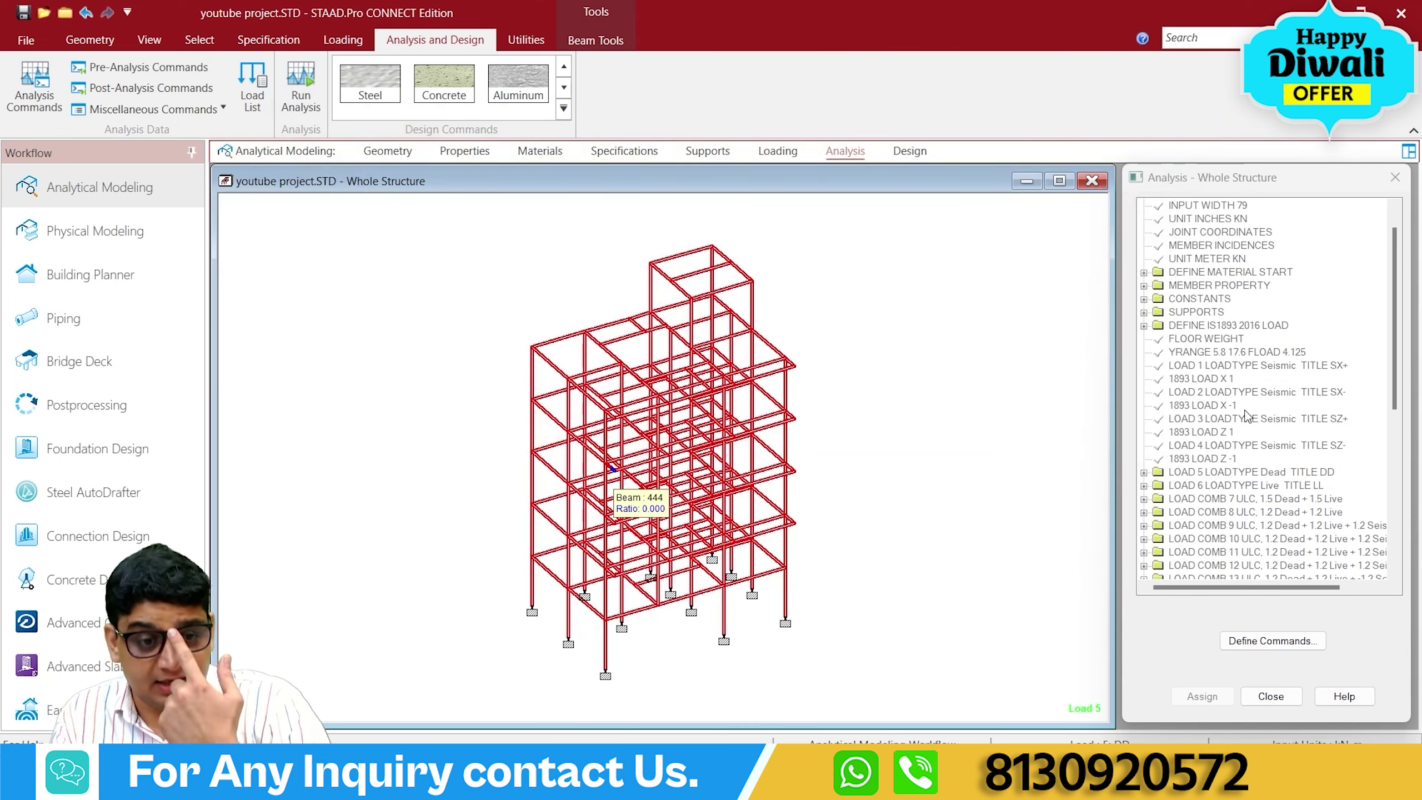
# Open the model's command file in the editor at the LOAD 1 seismic case SX+.
pyautogui.click(525, 43)
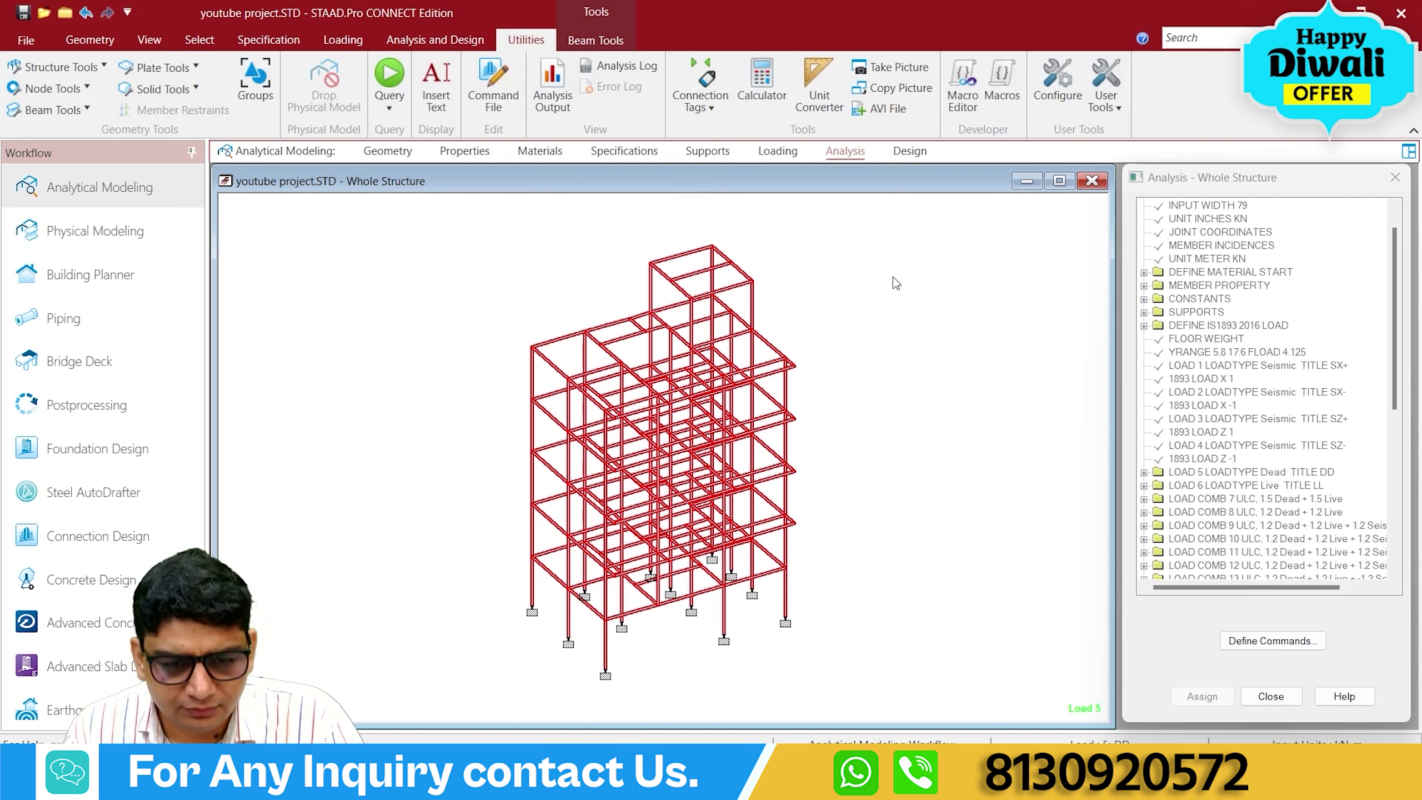
pyautogui.click(474, 87)
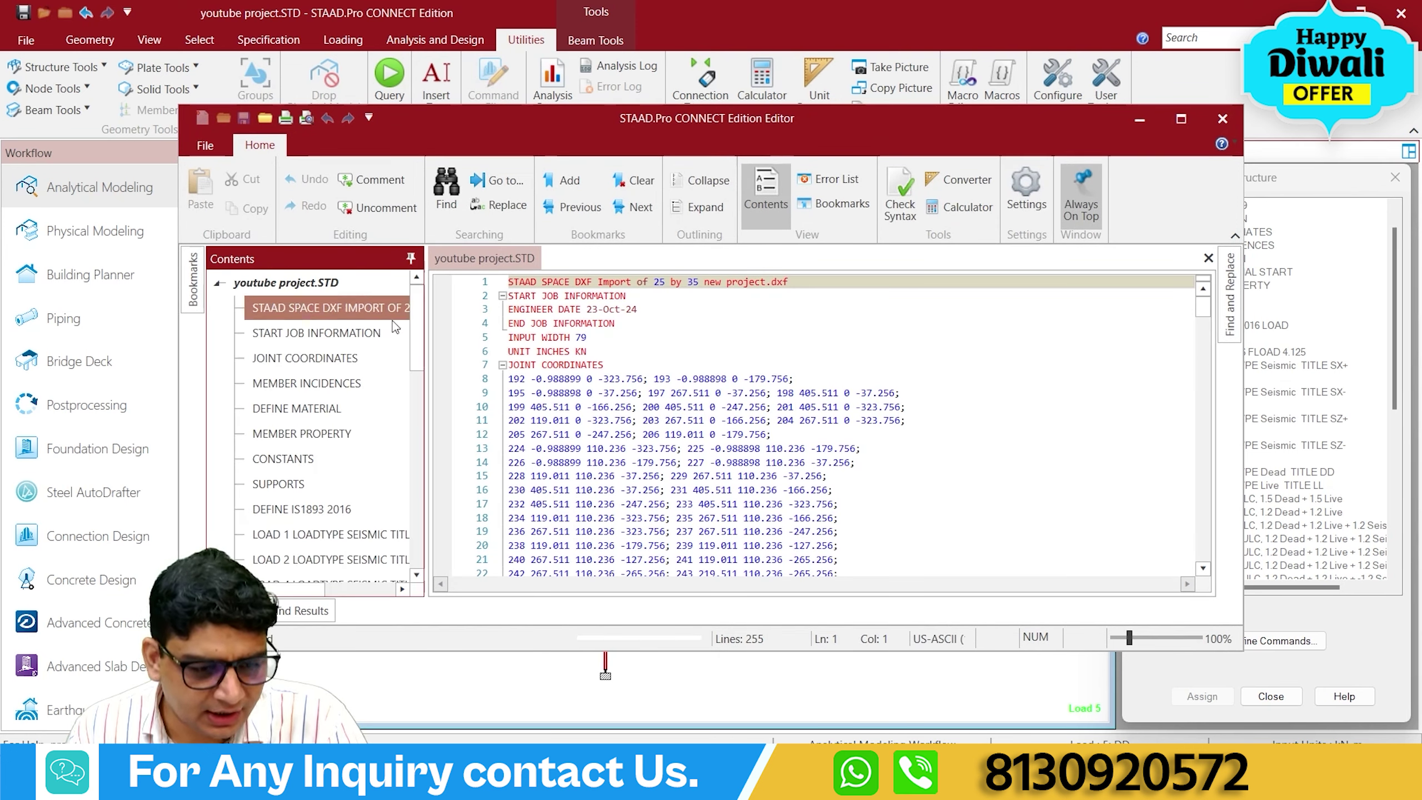
pyautogui.scroll(-2, 379, 370)
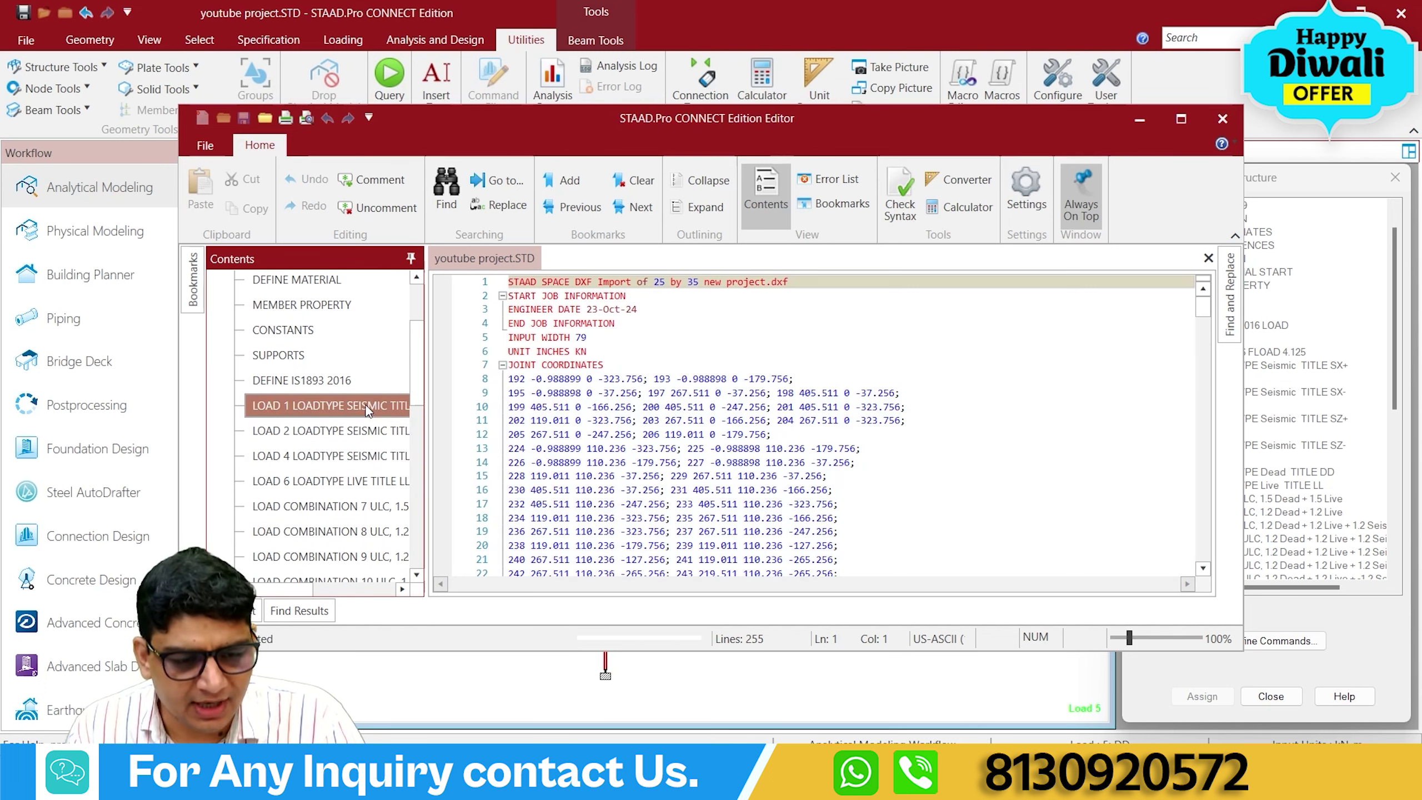
pyautogui.click(367, 407)
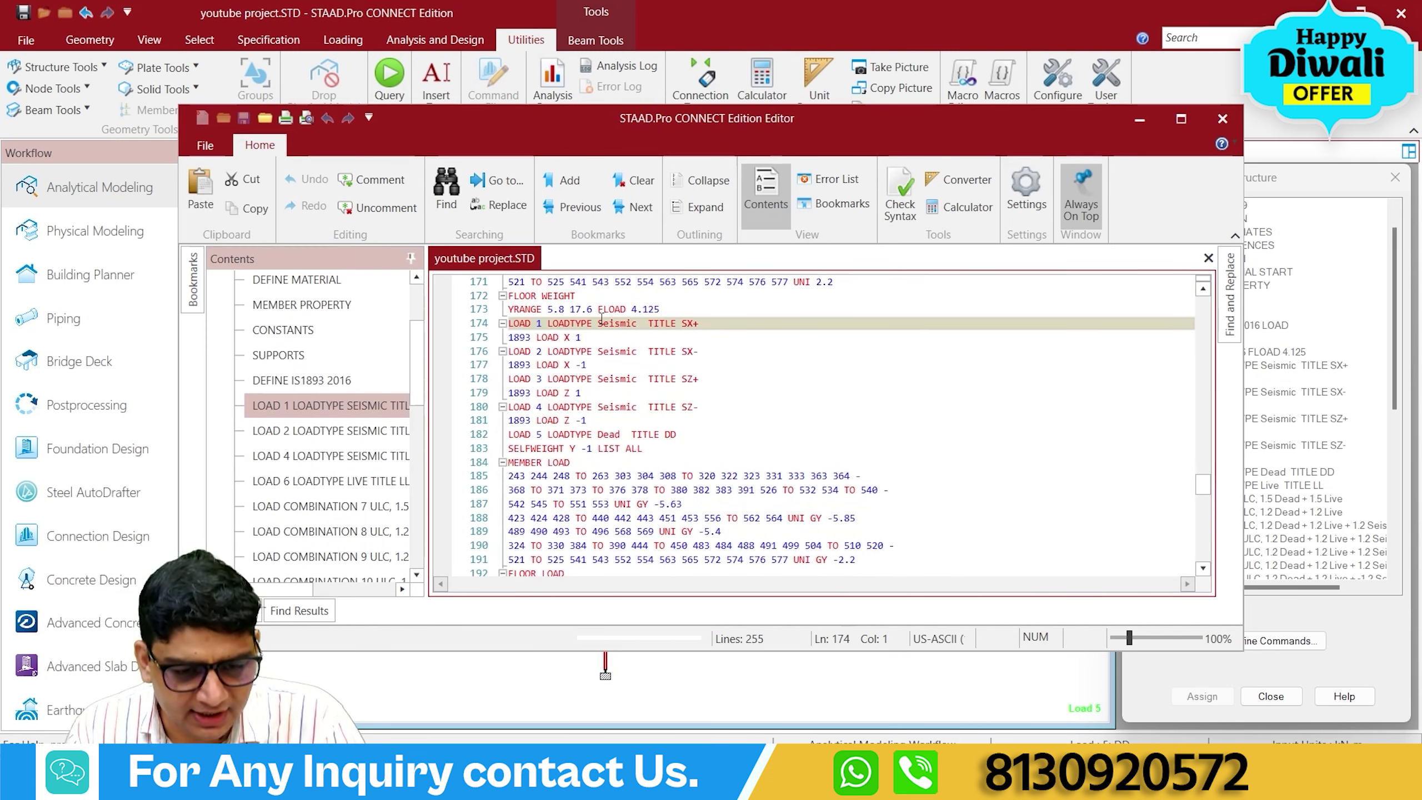
# Insert PERFORM ANALYSIS and CHANGE command lines after 1893 LOAD X 1 in load case 1.
pyautogui.click(589, 339)
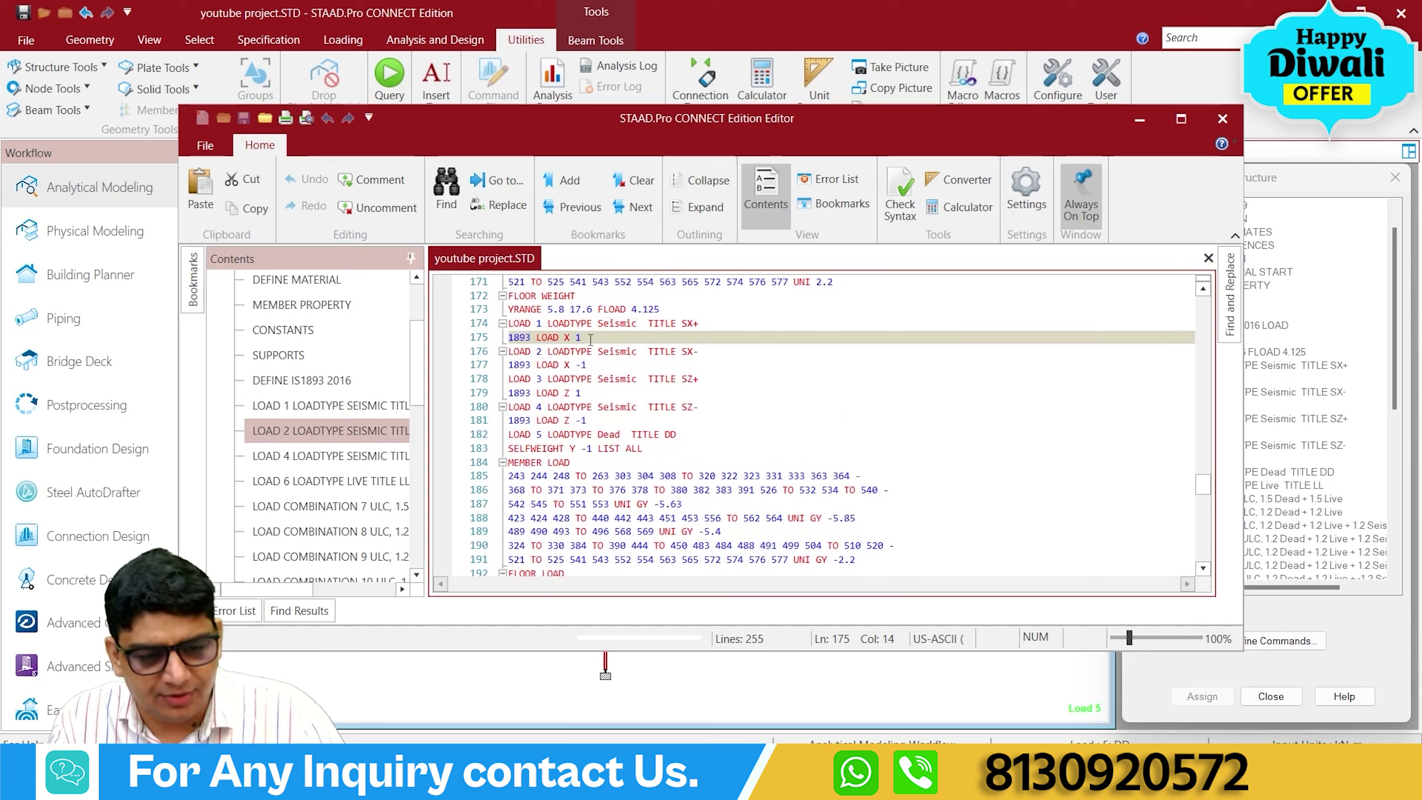
pyautogui.press('Return')
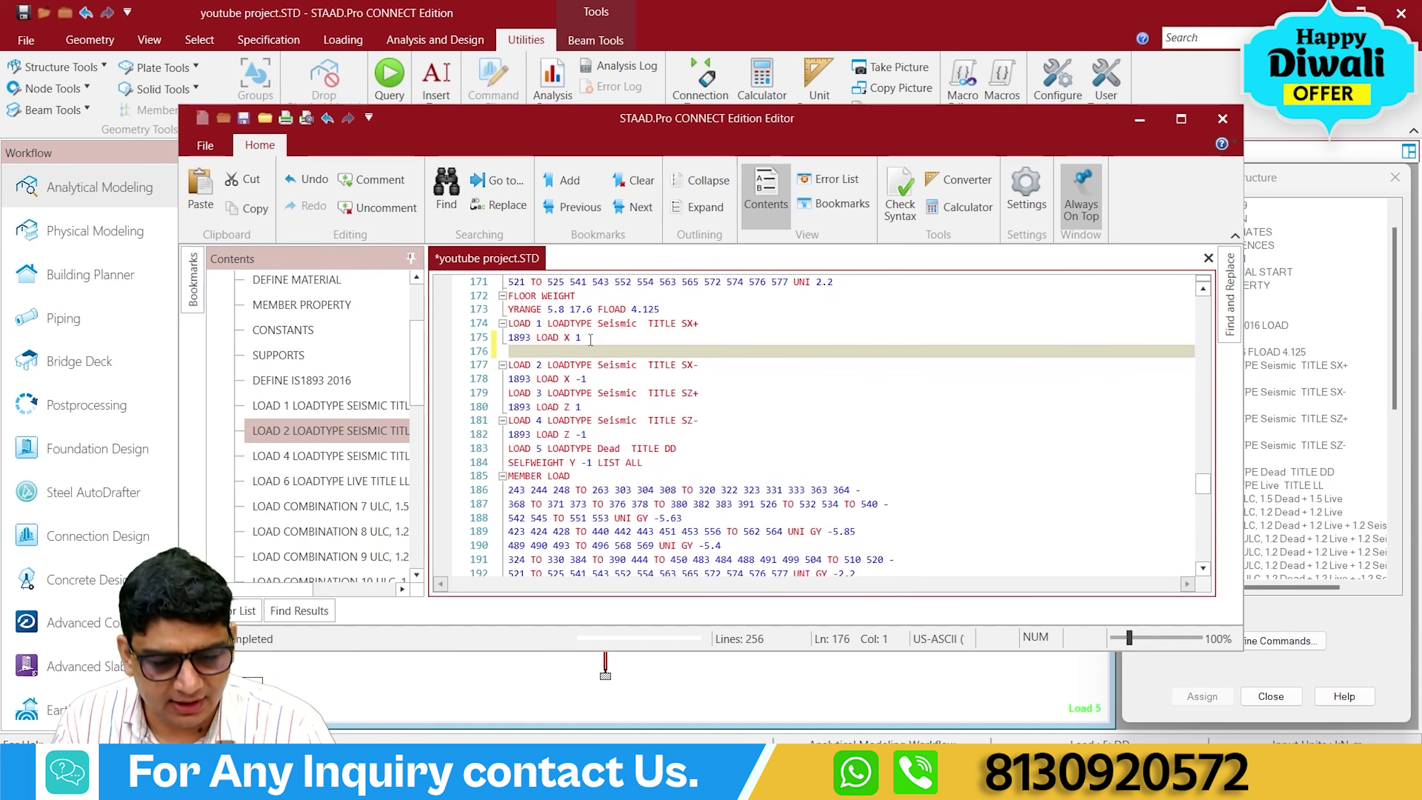
pyautogui.write('per')
pyautogui.doubleClick(578, 433)
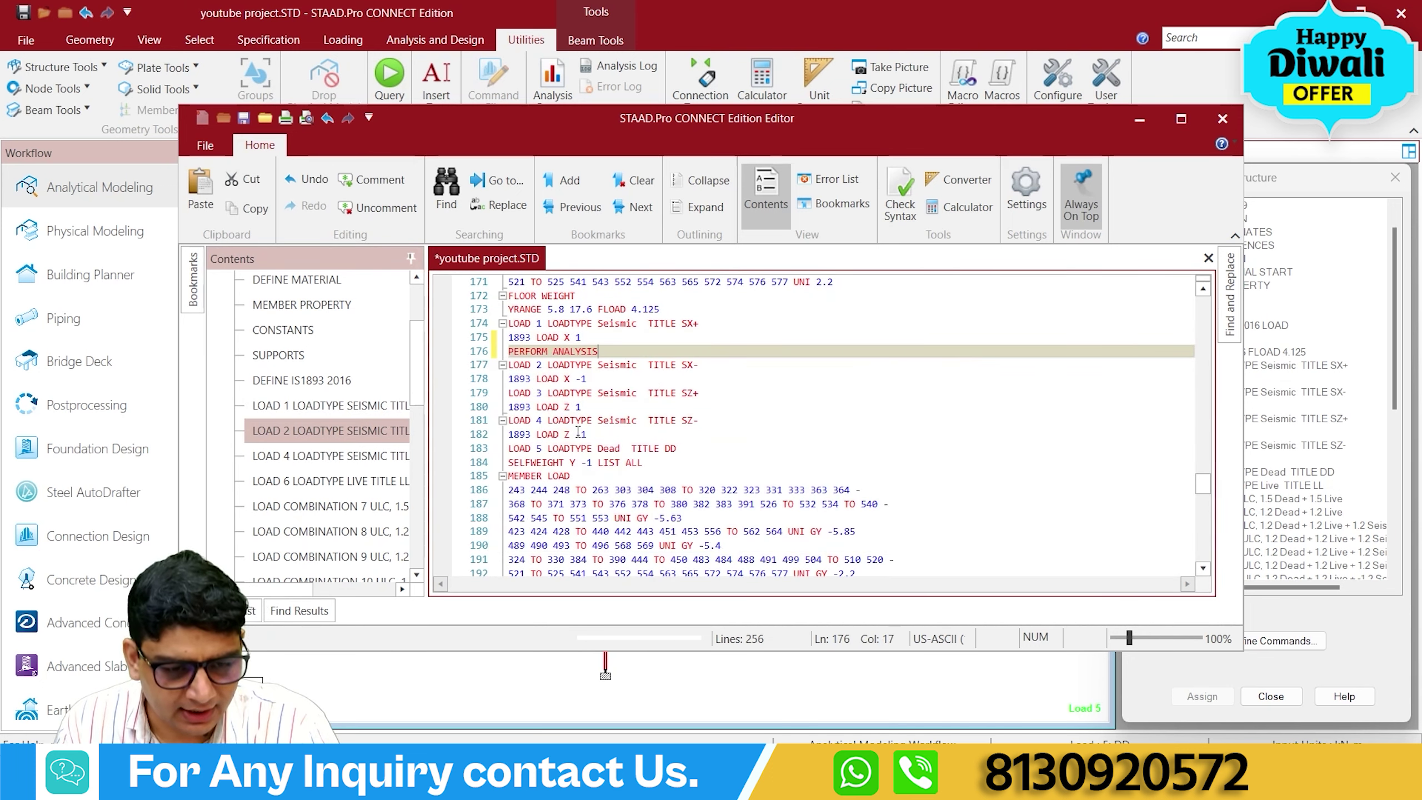
pyautogui.press('Return')
pyautogui.write('ch')
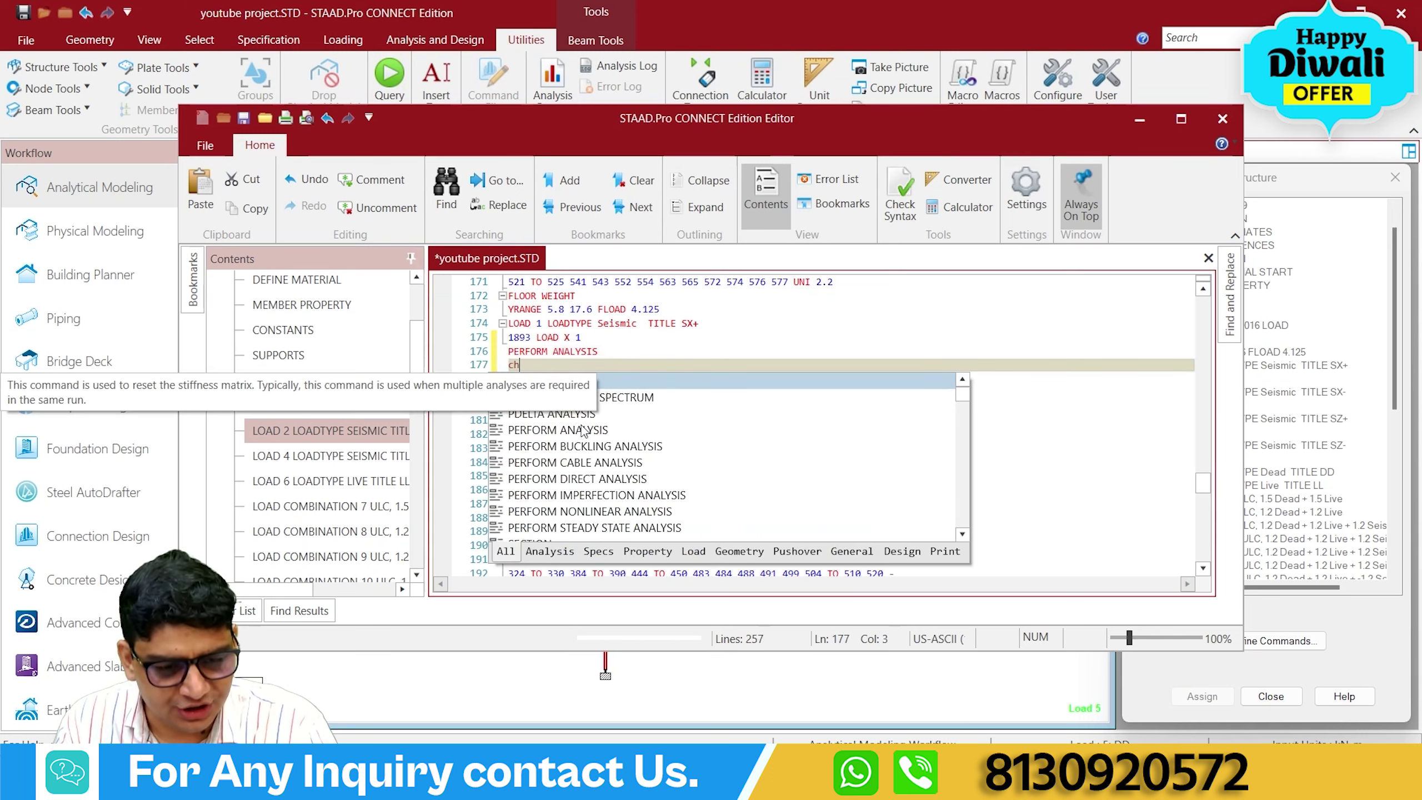
pyautogui.doubleClick(661, 385)
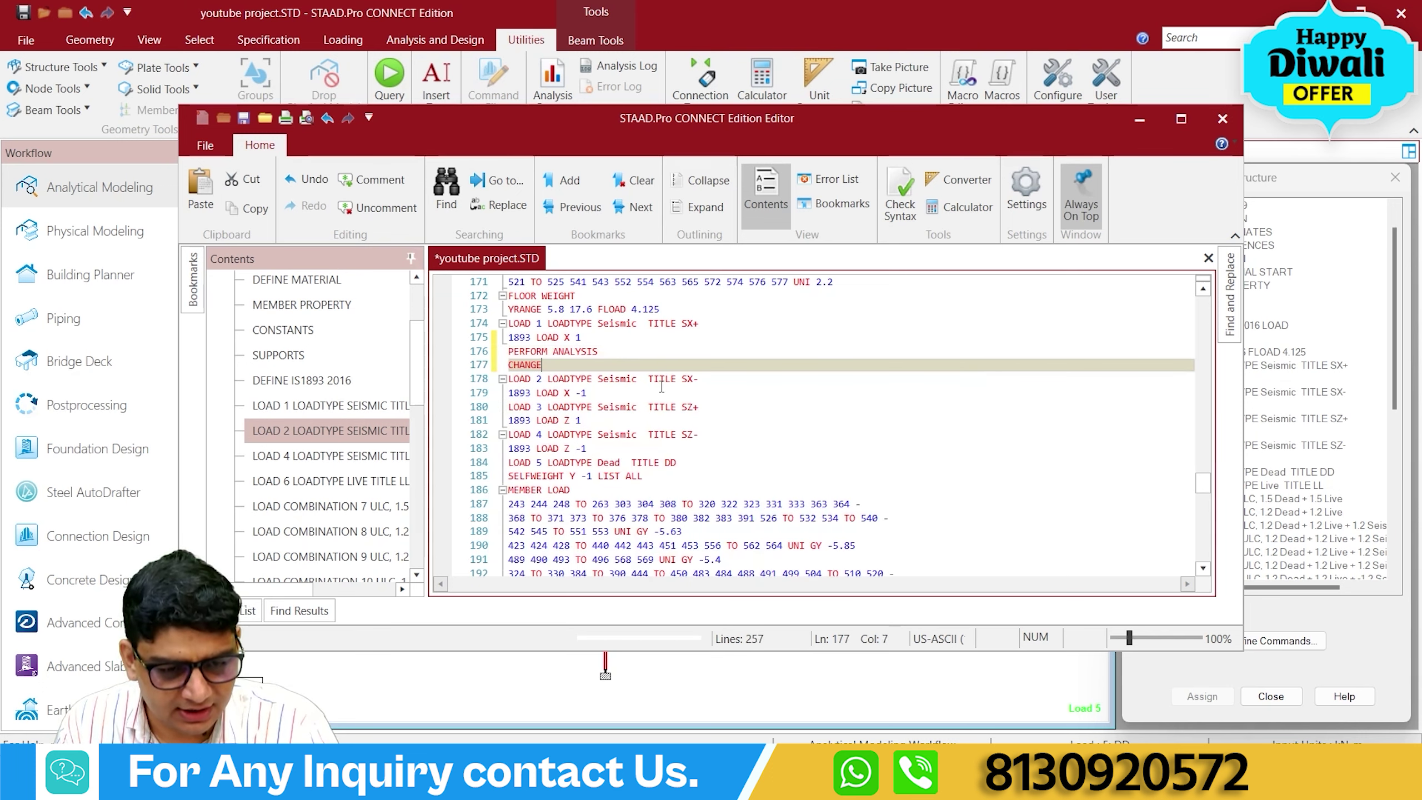
# Insert PERFORM ANALYSIS and CHANGE command lines after 1893 LOAD X -1 in load case 2.
pyautogui.click(594, 393)
pyautogui.press('Return')
pyautogui.write('per')
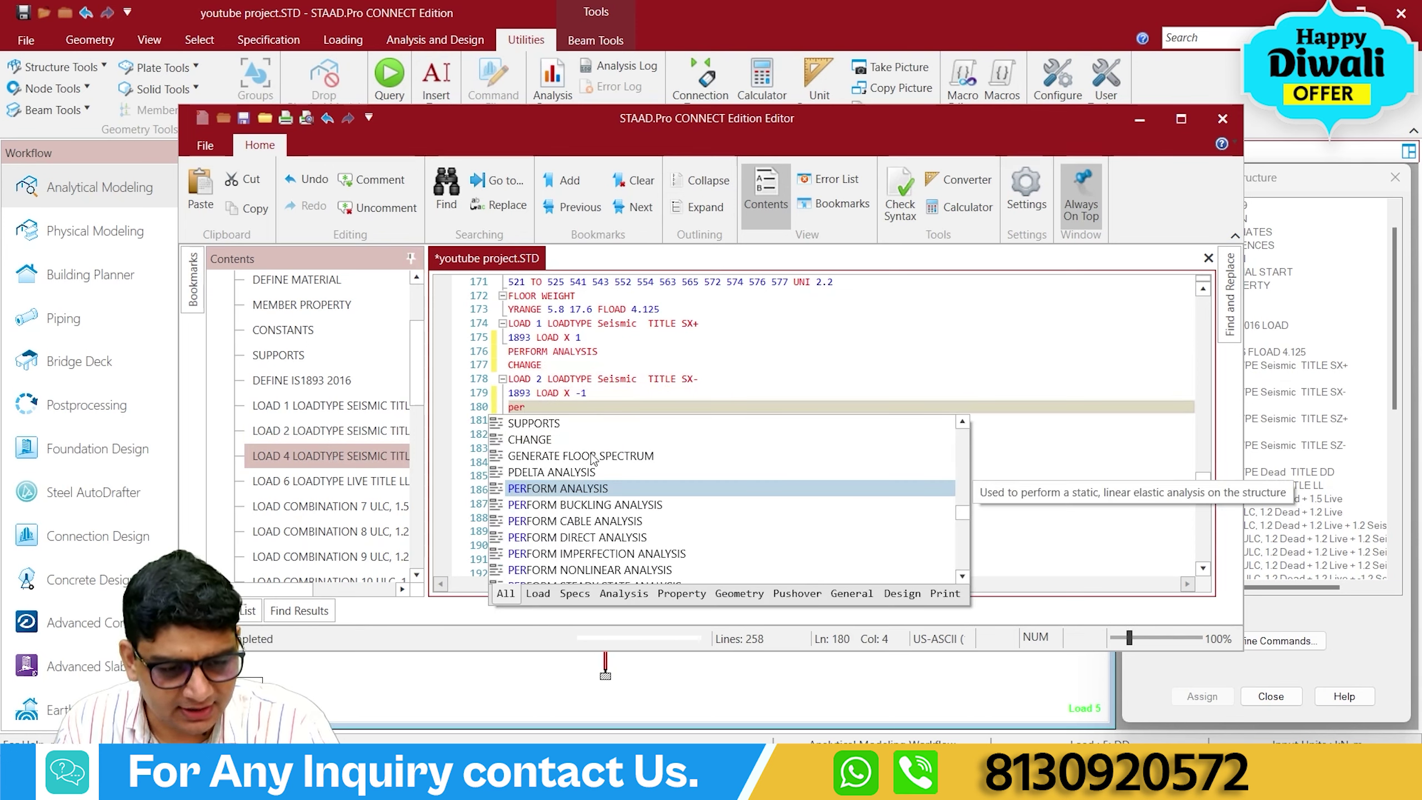
pyautogui.doubleClick(598, 493)
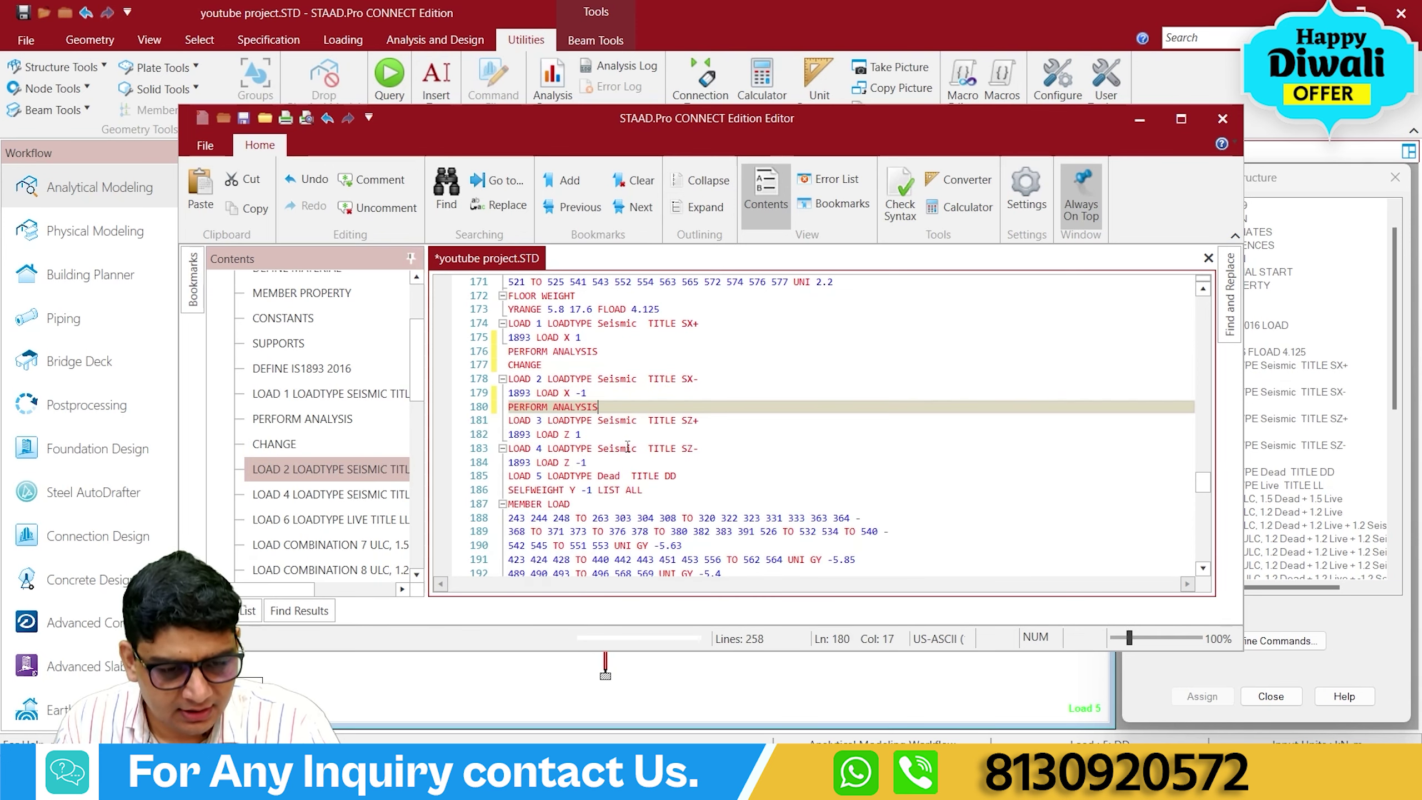
pyautogui.press('Return')
pyautogui.write('cha')
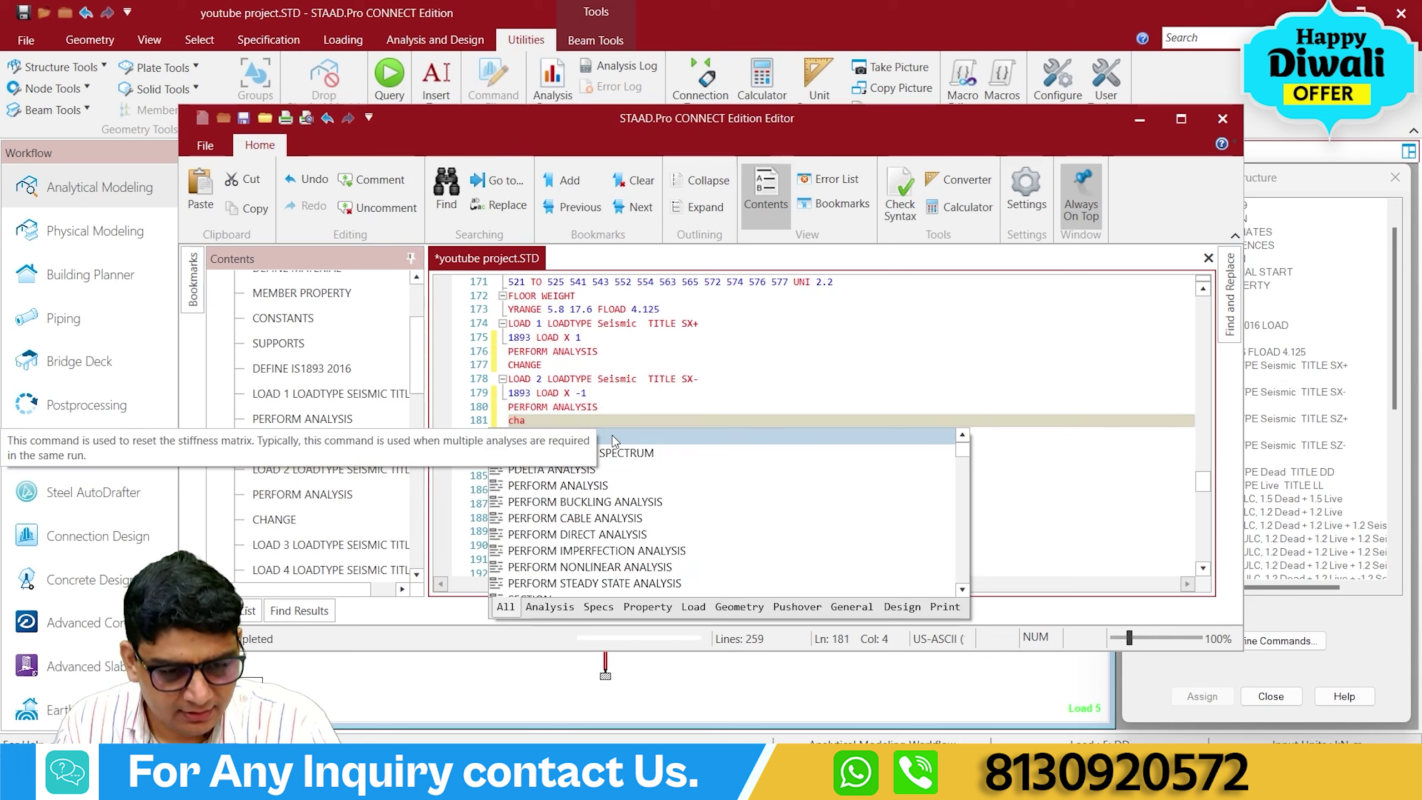
pyautogui.doubleClick(613, 436)
# Insert PERFORM ANALYSIS and CHANGE command lines after 1893 LOAD Z 1 in load case 3.
pyautogui.click(602, 449)
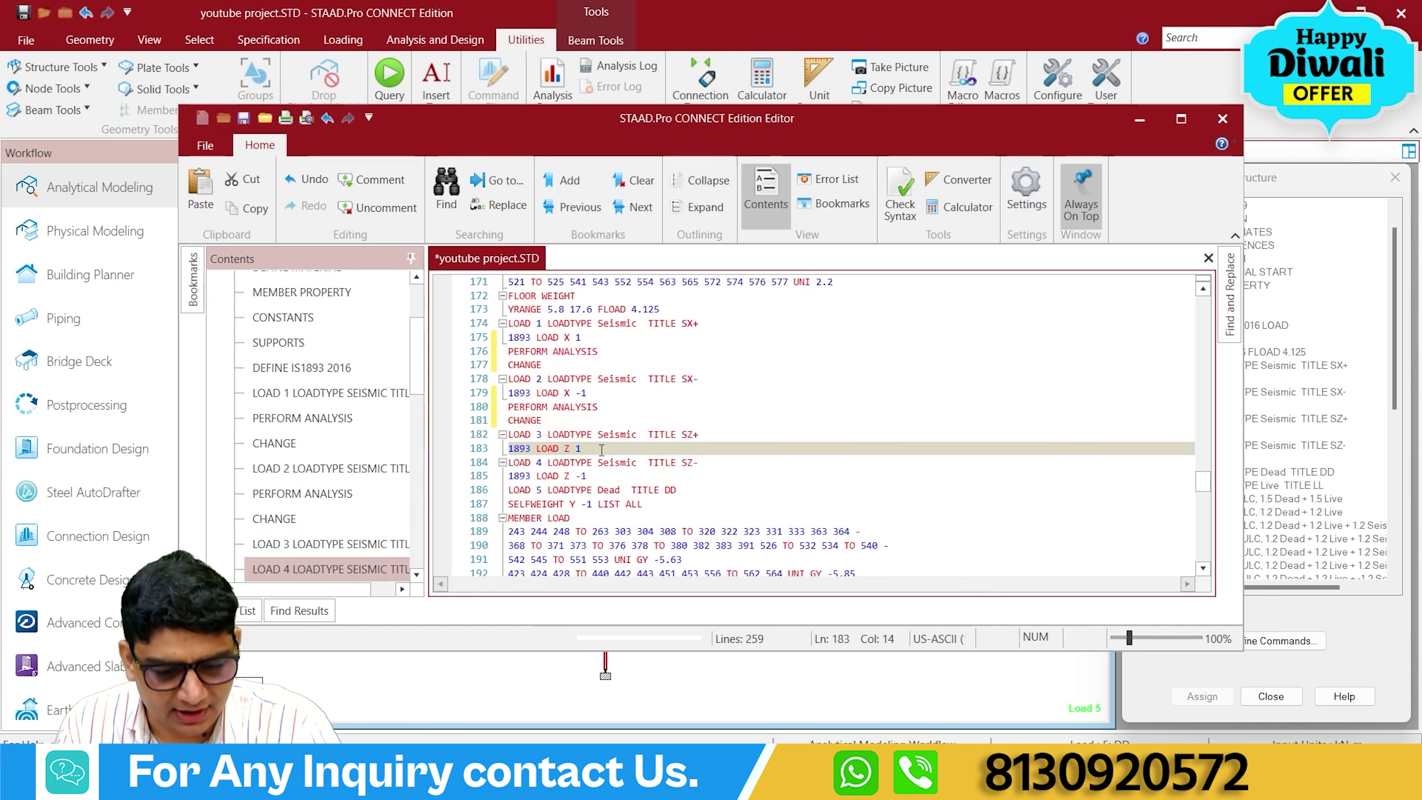
pyautogui.press('Return')
pyautogui.write('per')
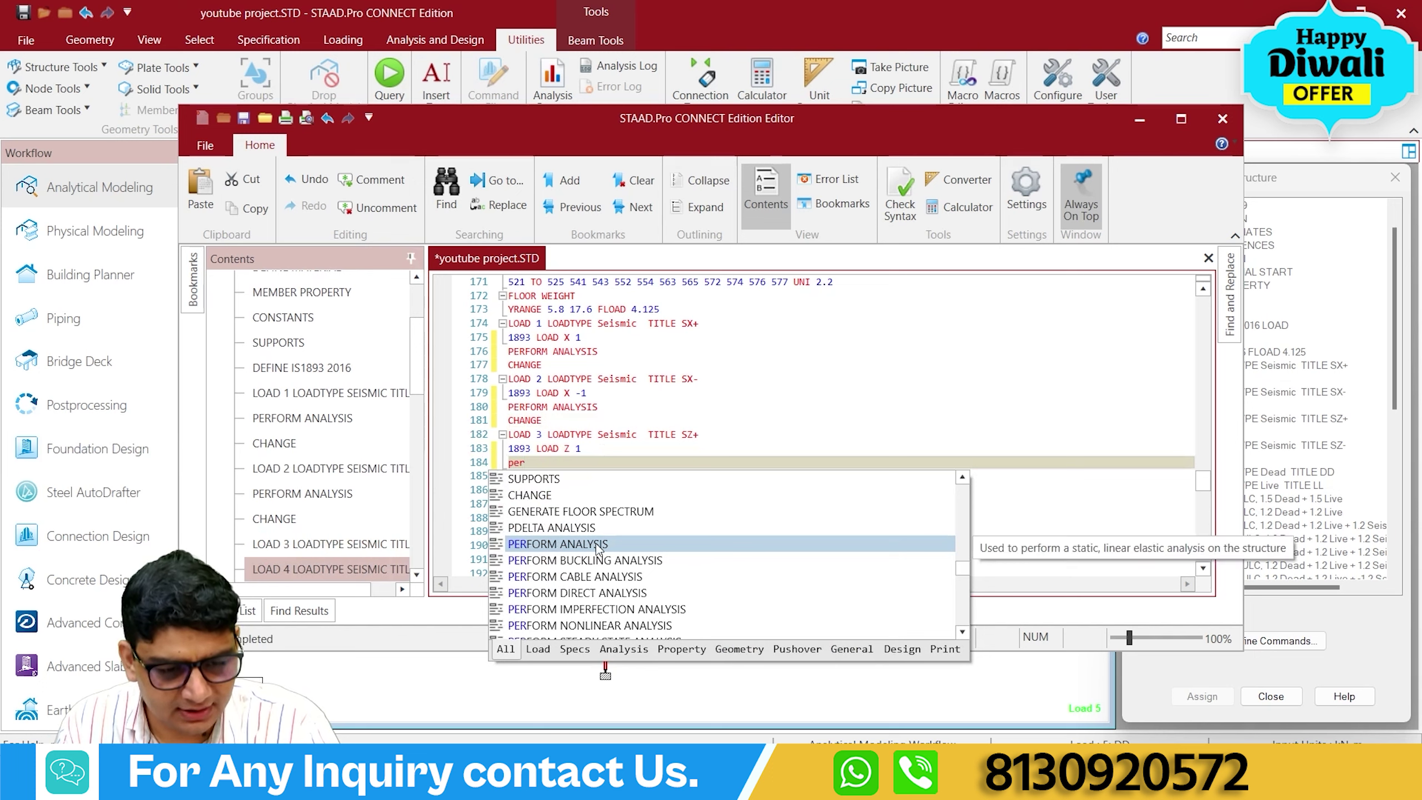
pyautogui.doubleClick(598, 544)
pyautogui.press('Return')
pyautogui.write('chj')
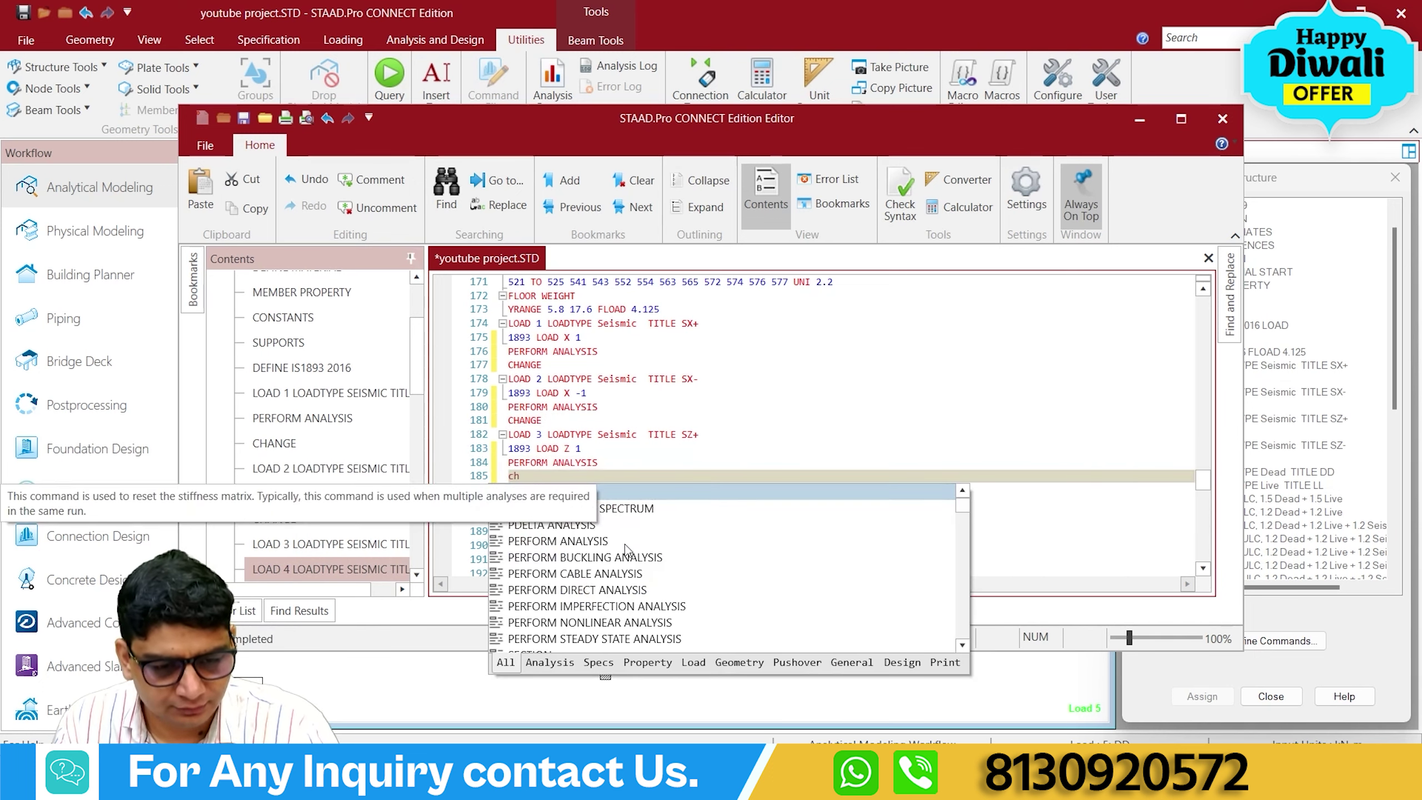
pyautogui.doubleClick(648, 496)
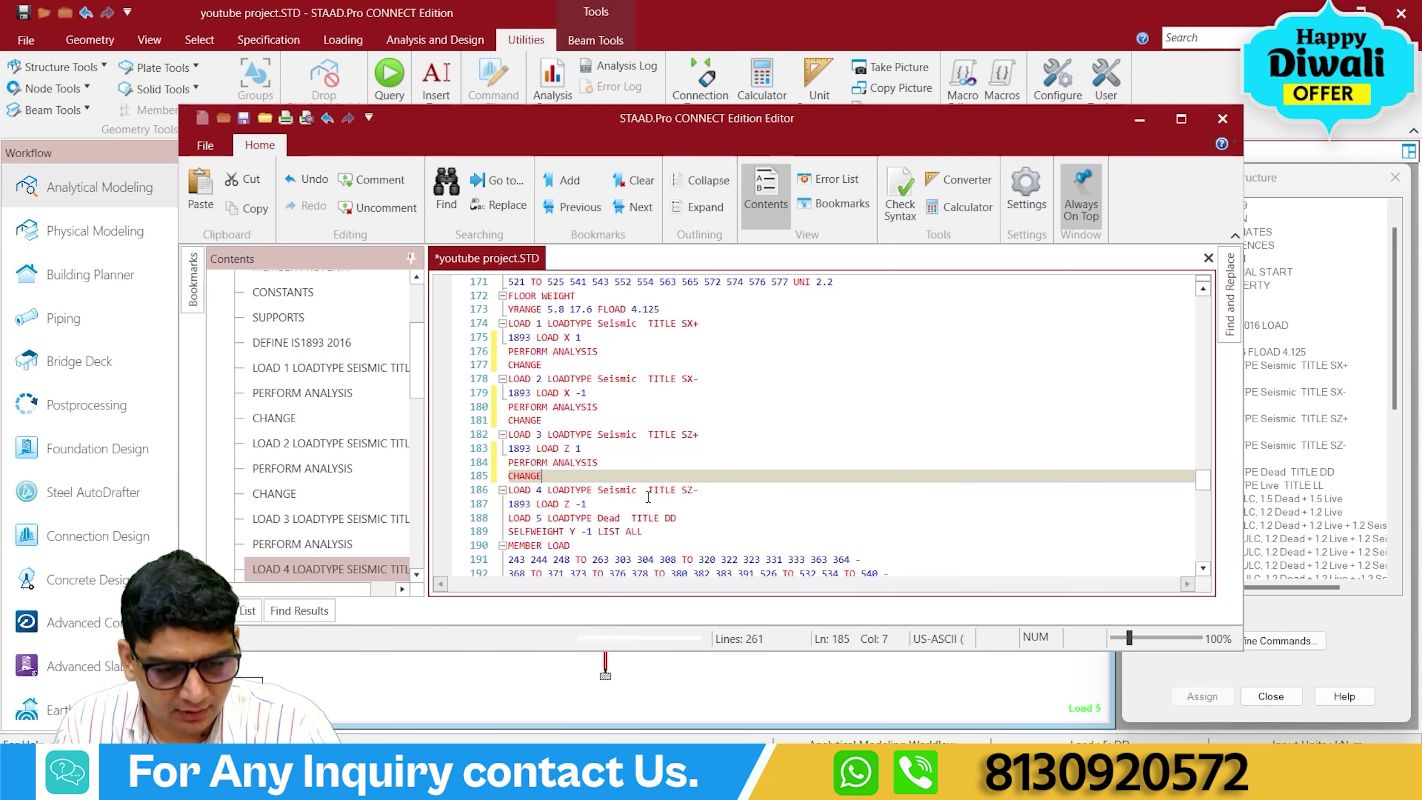
# Insert PERFORM ANALYSIS and CHANGE command lines after 1893 LOAD Z -1 in load case 4.
pyautogui.click(606, 502)
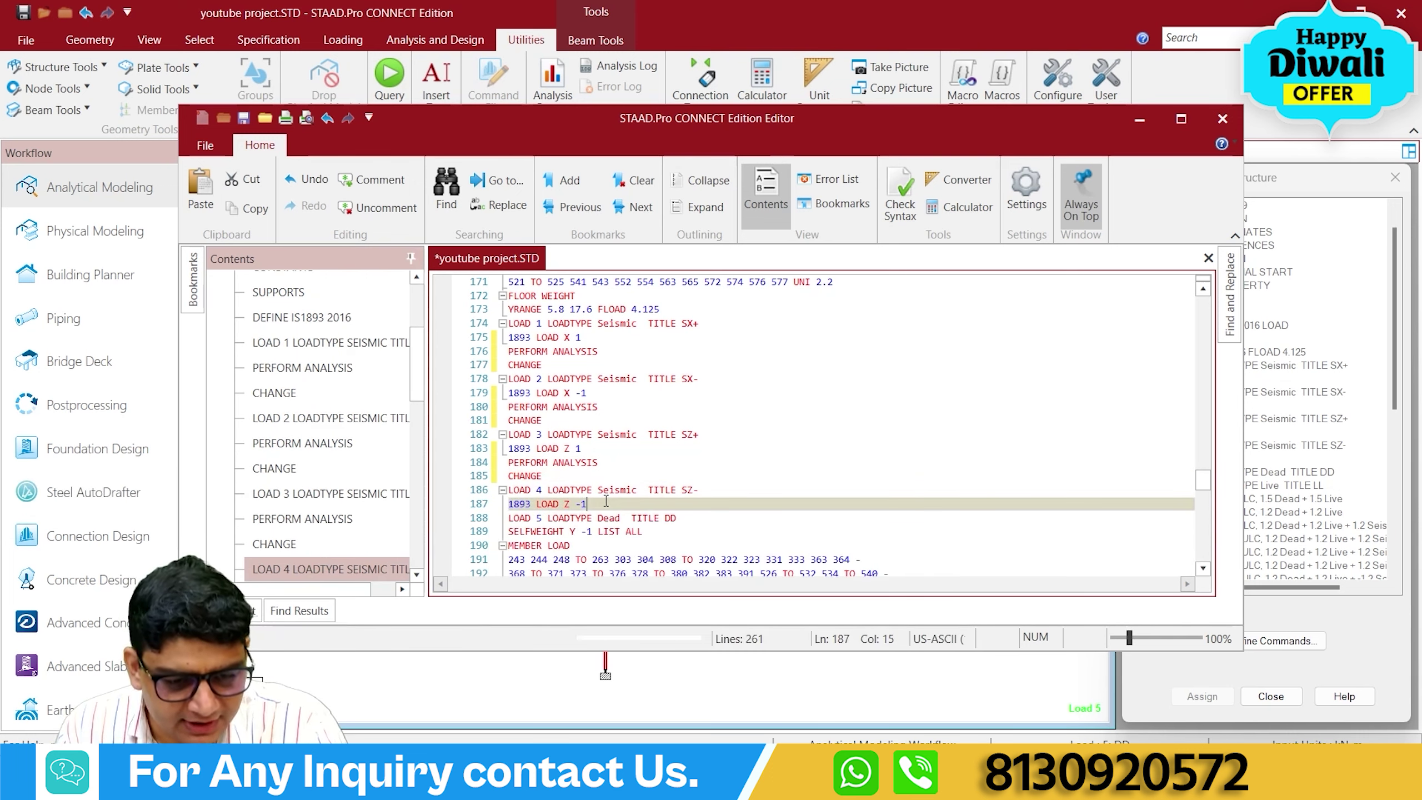
pyautogui.press('Return')
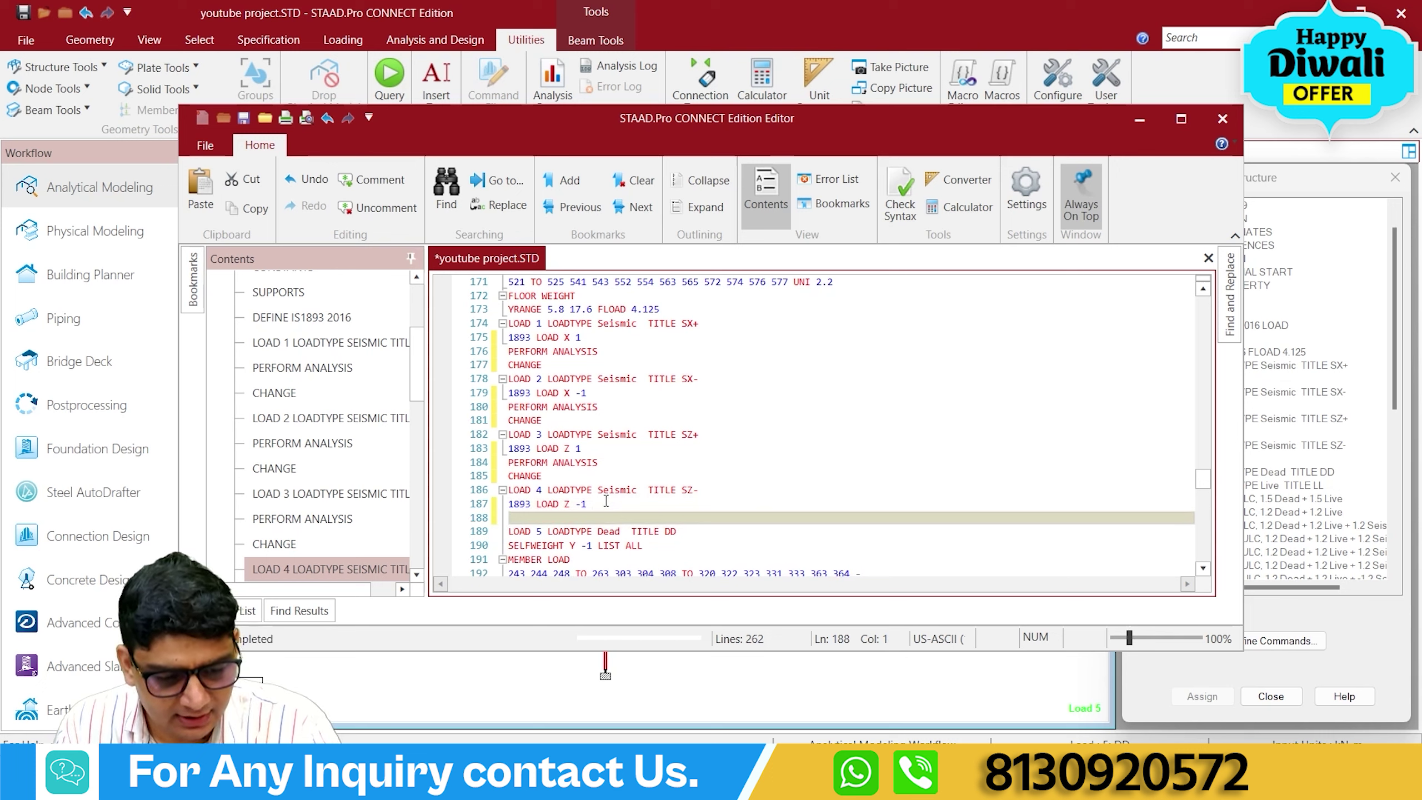
pyautogui.write('P')
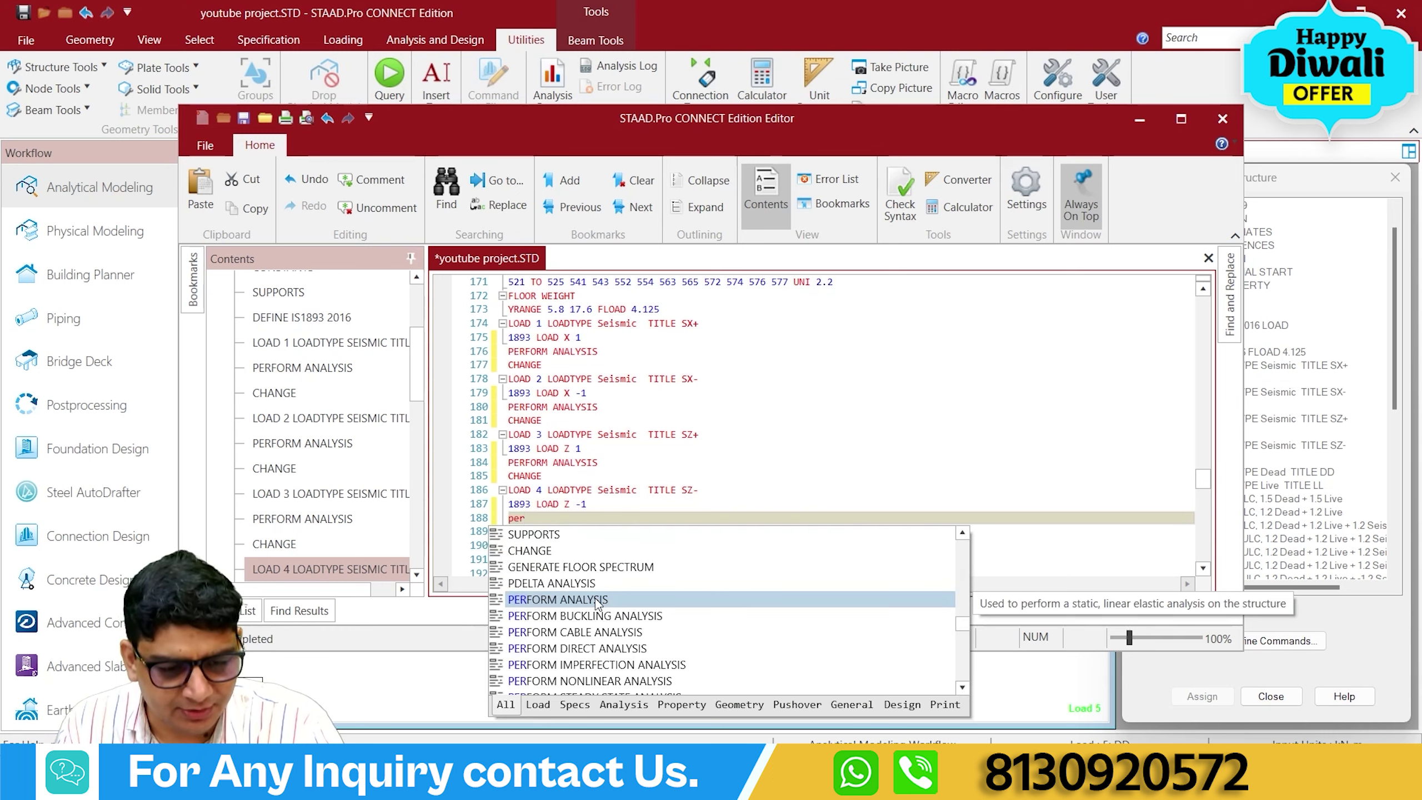
pyautogui.doubleClick(595, 598)
pyautogui.press('Return')
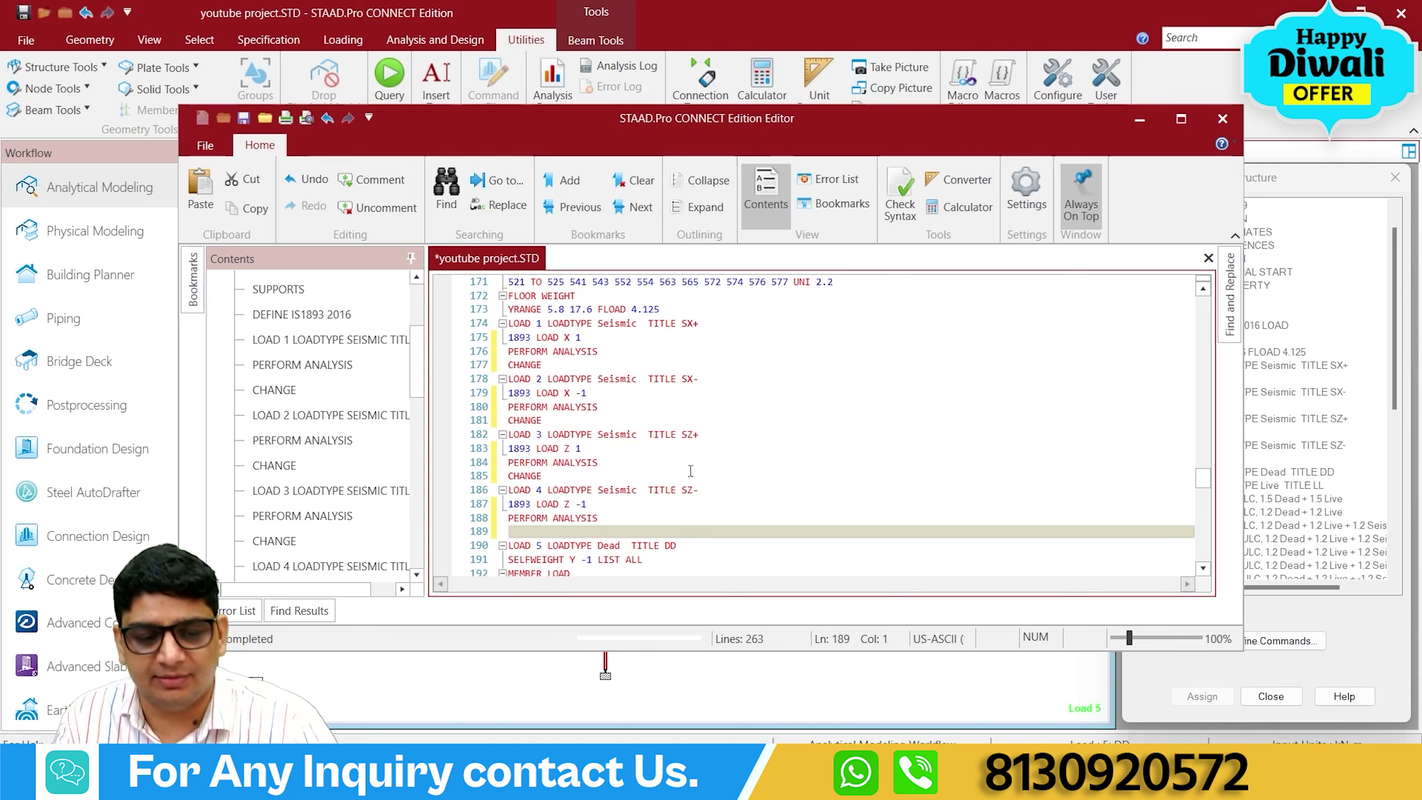
pyautogui.write('ch')
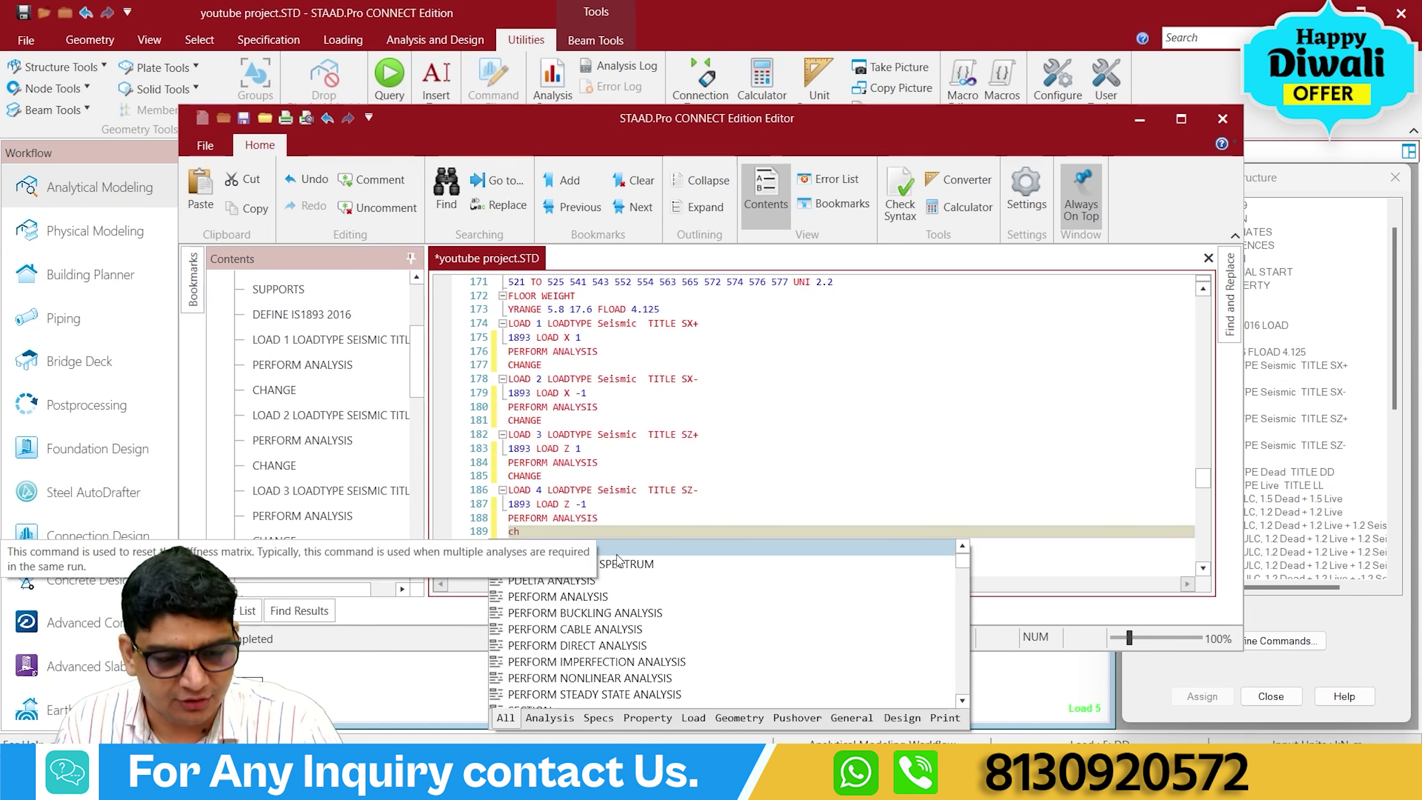
pyautogui.press('Return')
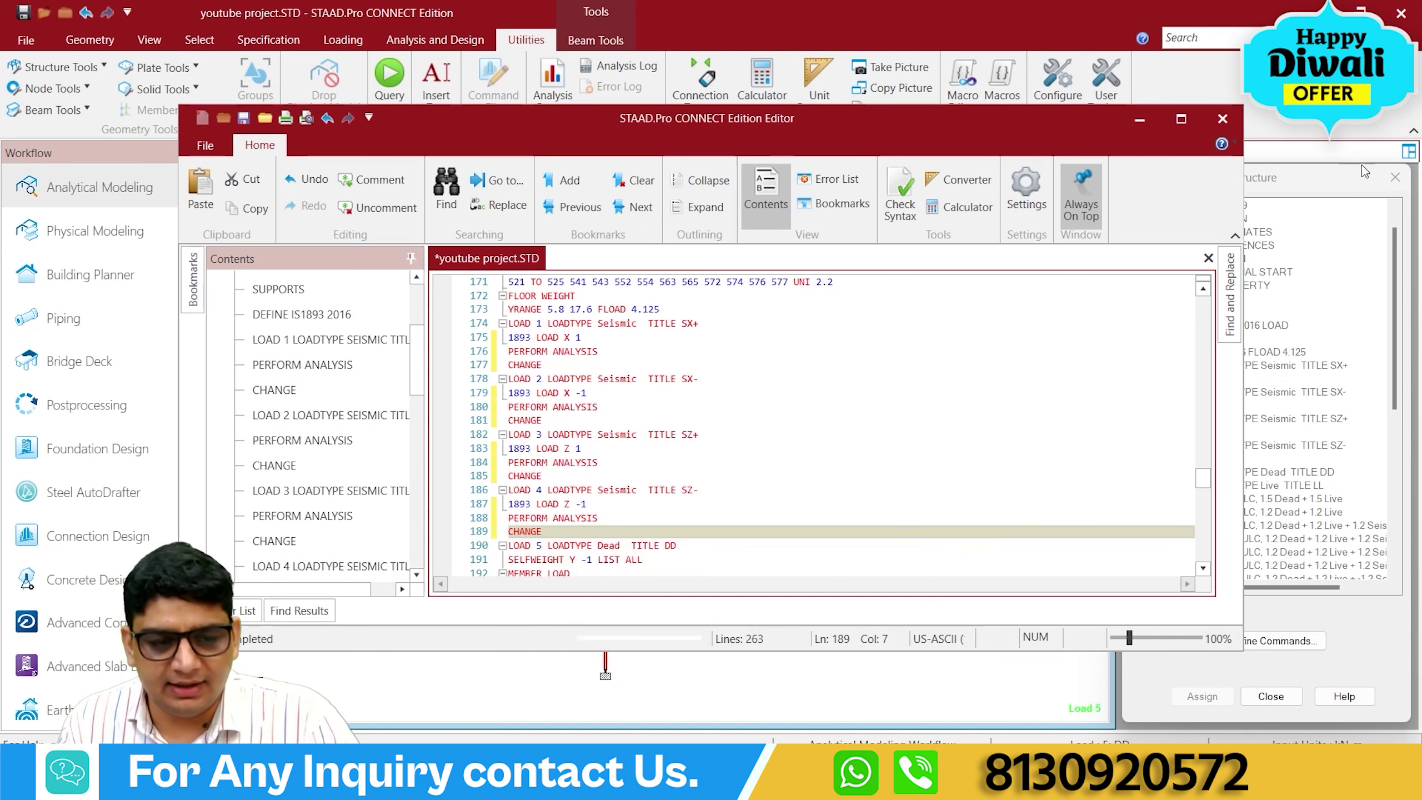
# Close the command file keeping the edits, and run the analysis, staying in modeling mode when it finishes.
pyautogui.click(1222, 118)
pyautogui.click(687, 406)
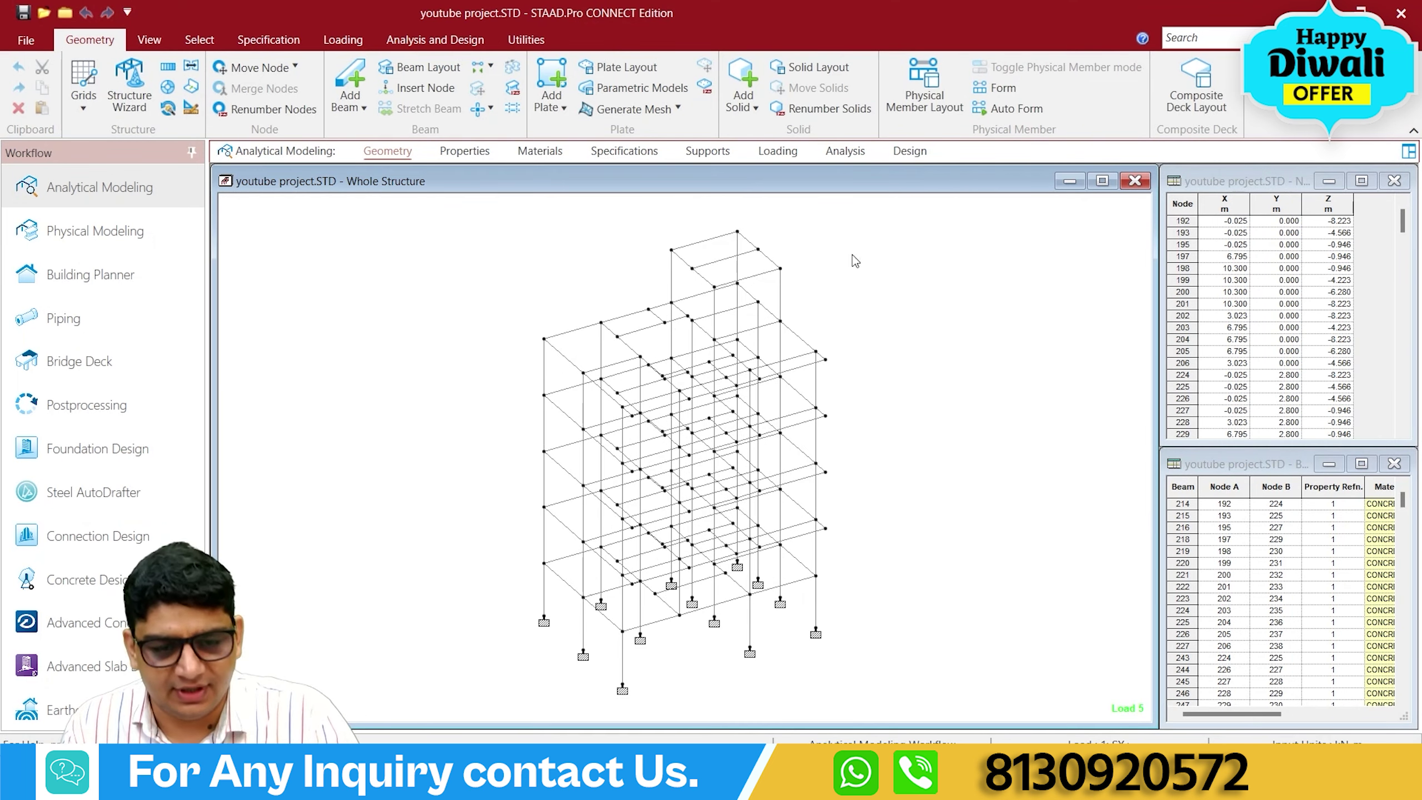
pyautogui.click(857, 159)
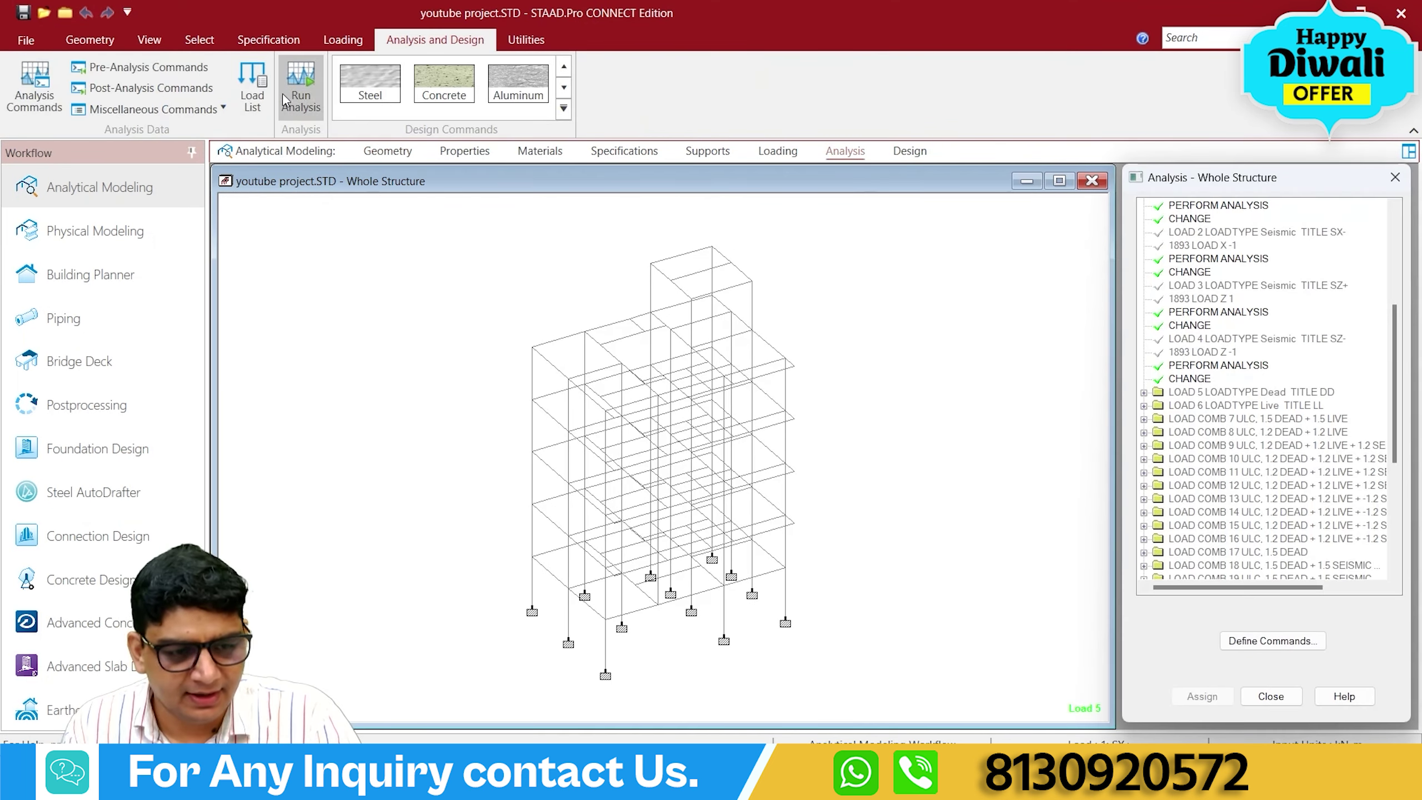
pyautogui.click(295, 93)
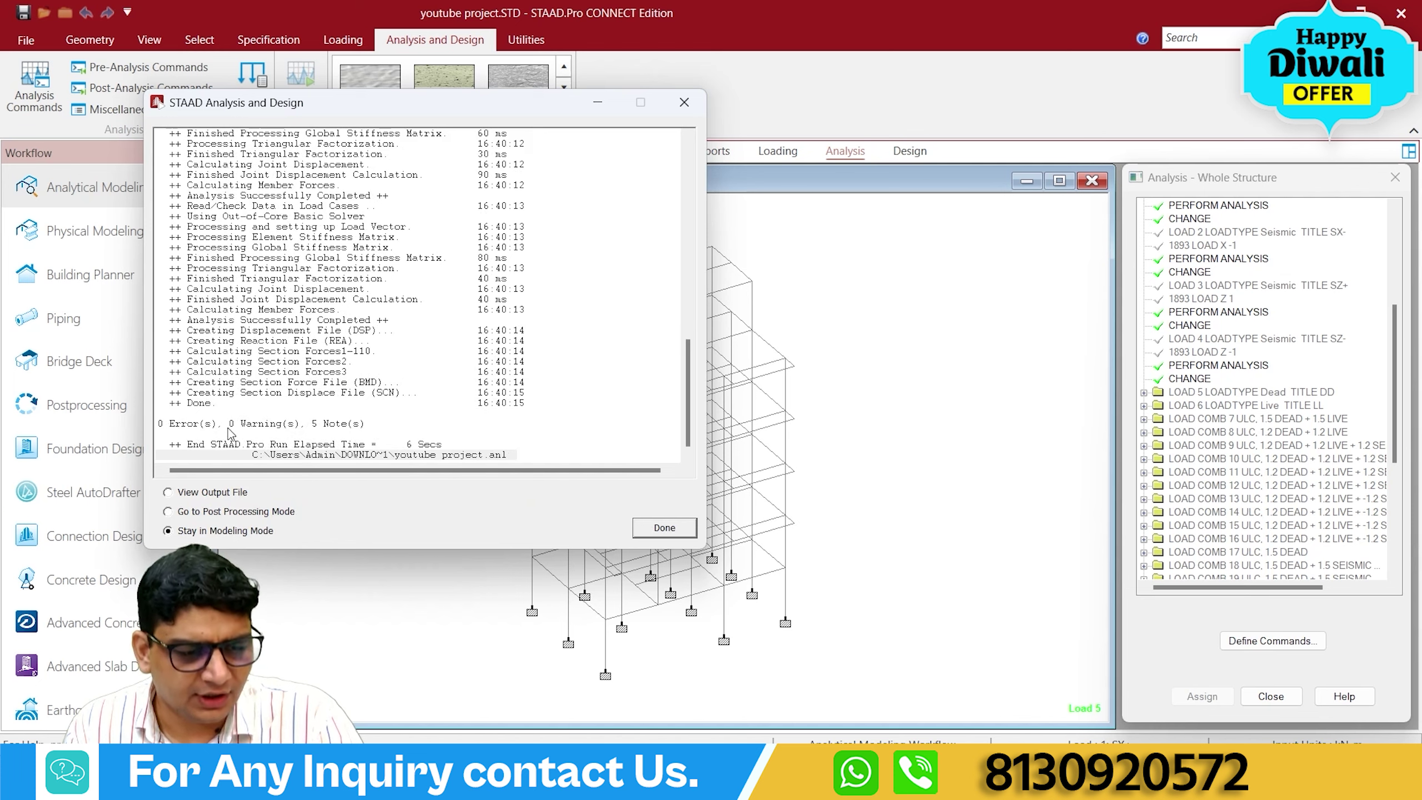
pyautogui.moveTo(474, 110); pyautogui.dragTo(860, 47)
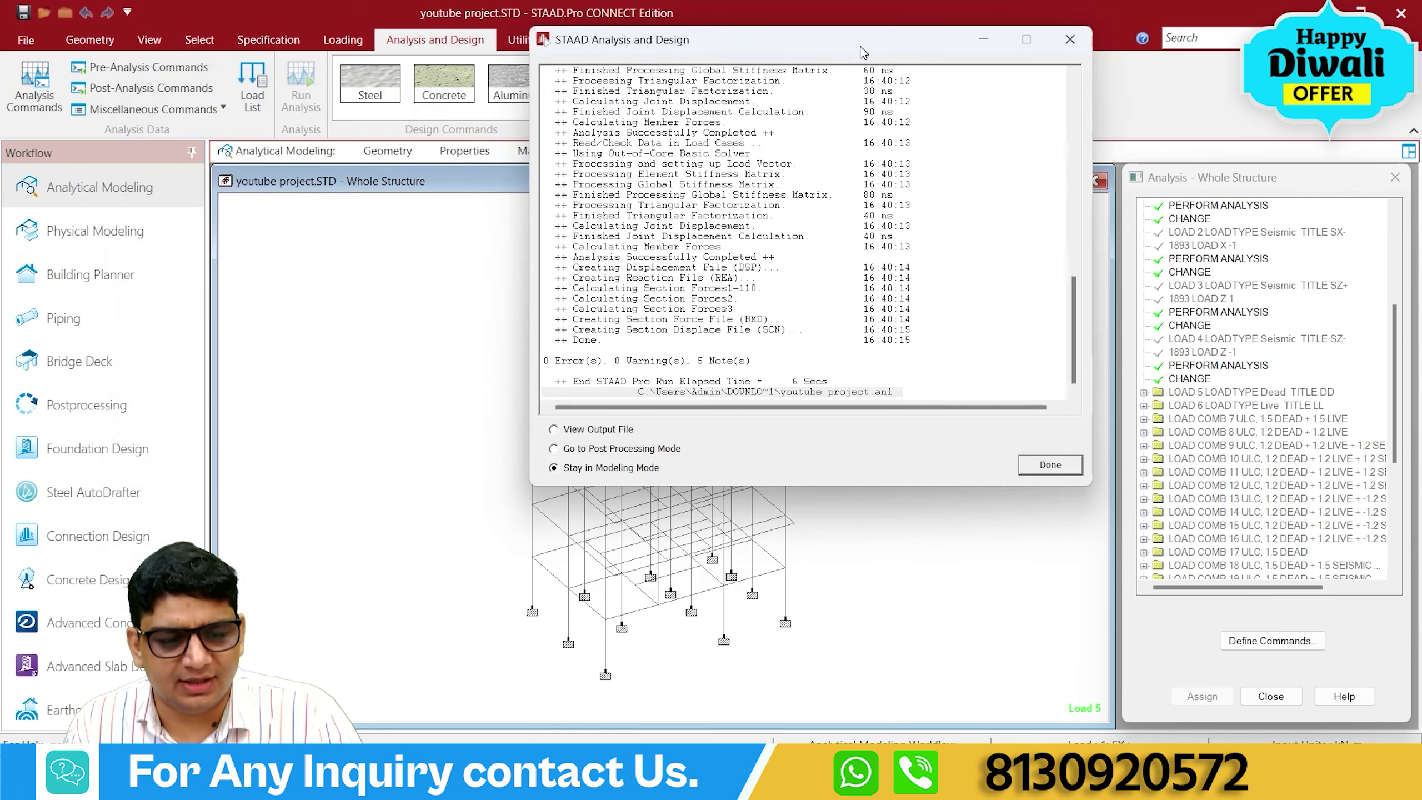
pyautogui.click(1027, 469)
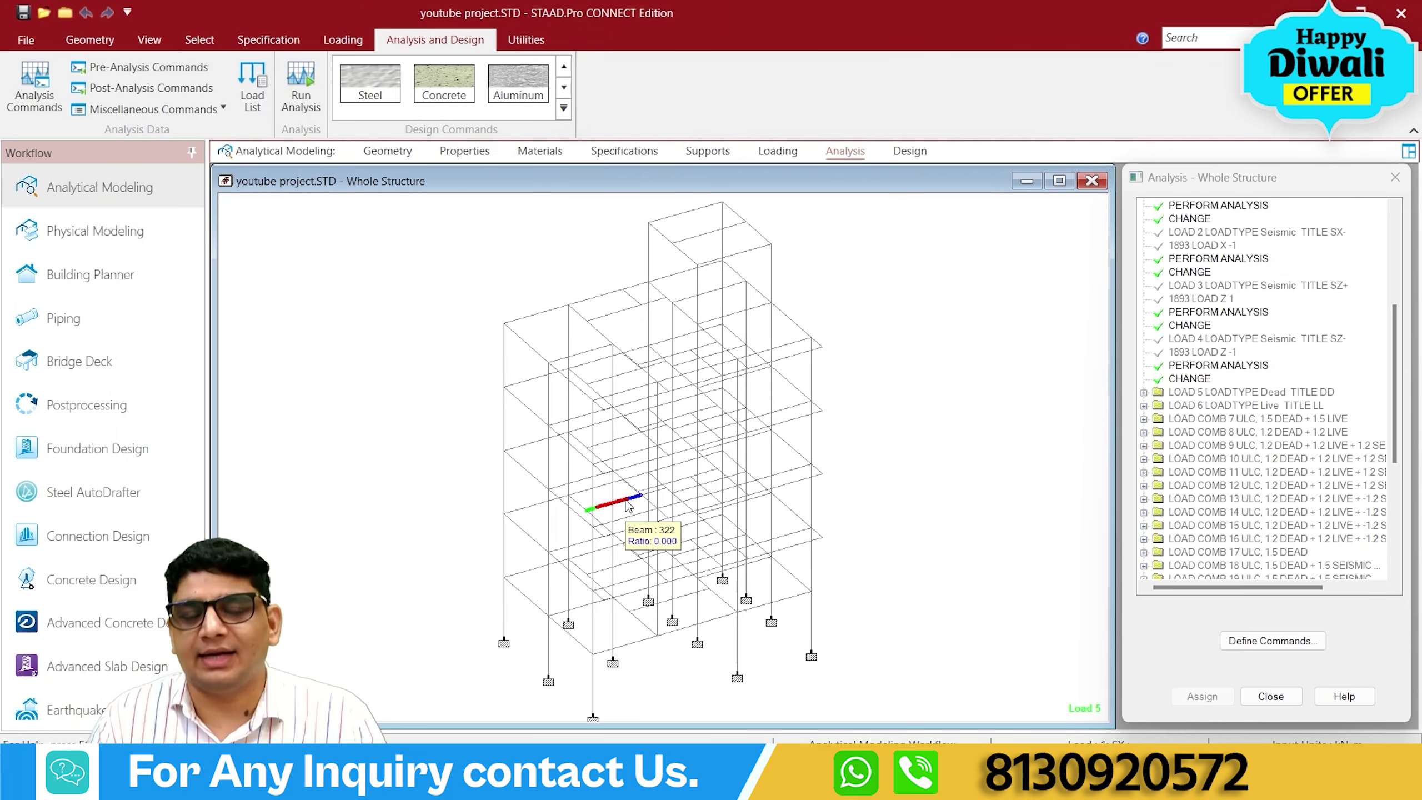
pyautogui.scroll(1, 778, 335)
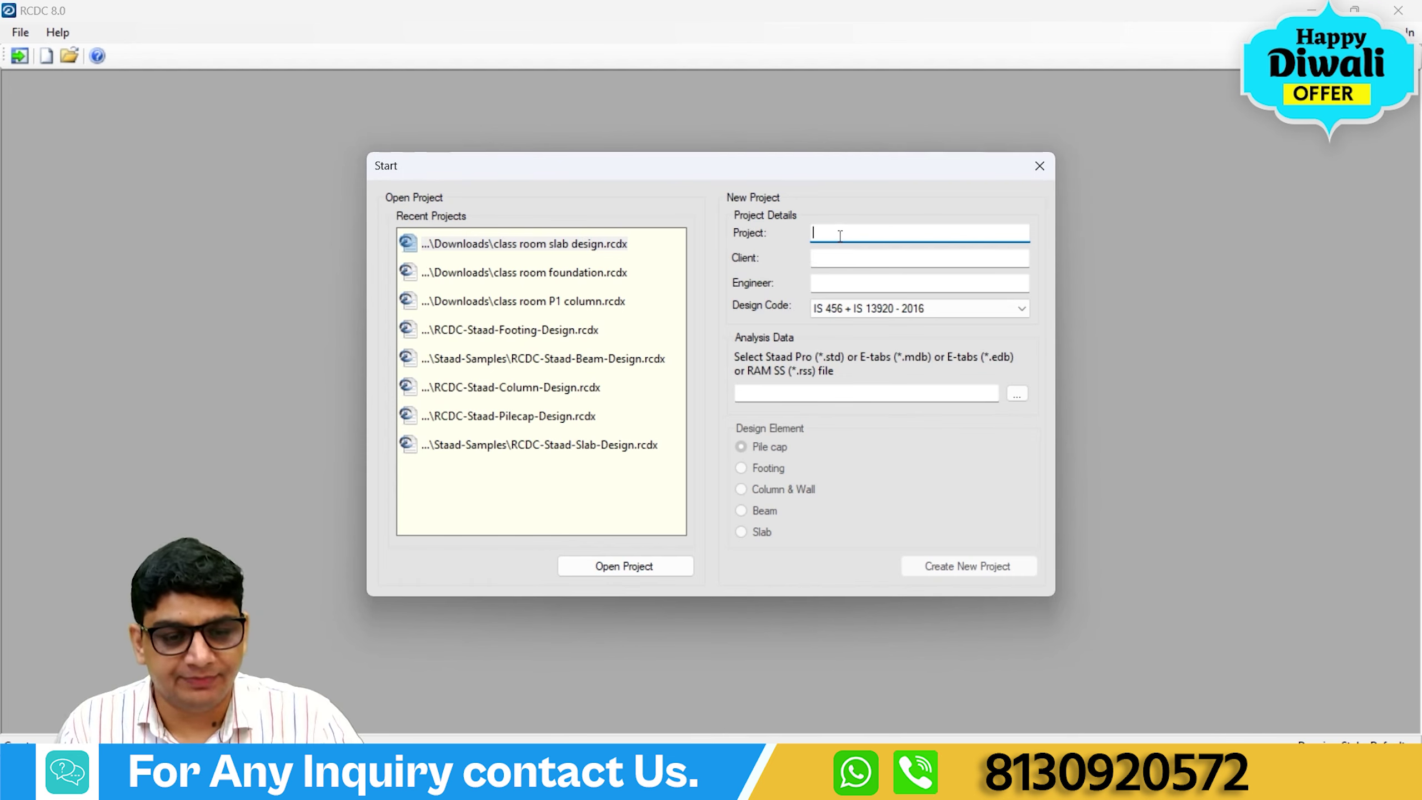
# In RCDC, enter project gfhfh, client fhdfh and engineer fhhfh for a new project with design code IS 456 + IS 13920 - 2016.
pyautogui.write('gfhfh')
pyautogui.click(946, 257)
pyautogui.write('fhdfh')
pyautogui.click(857, 281)
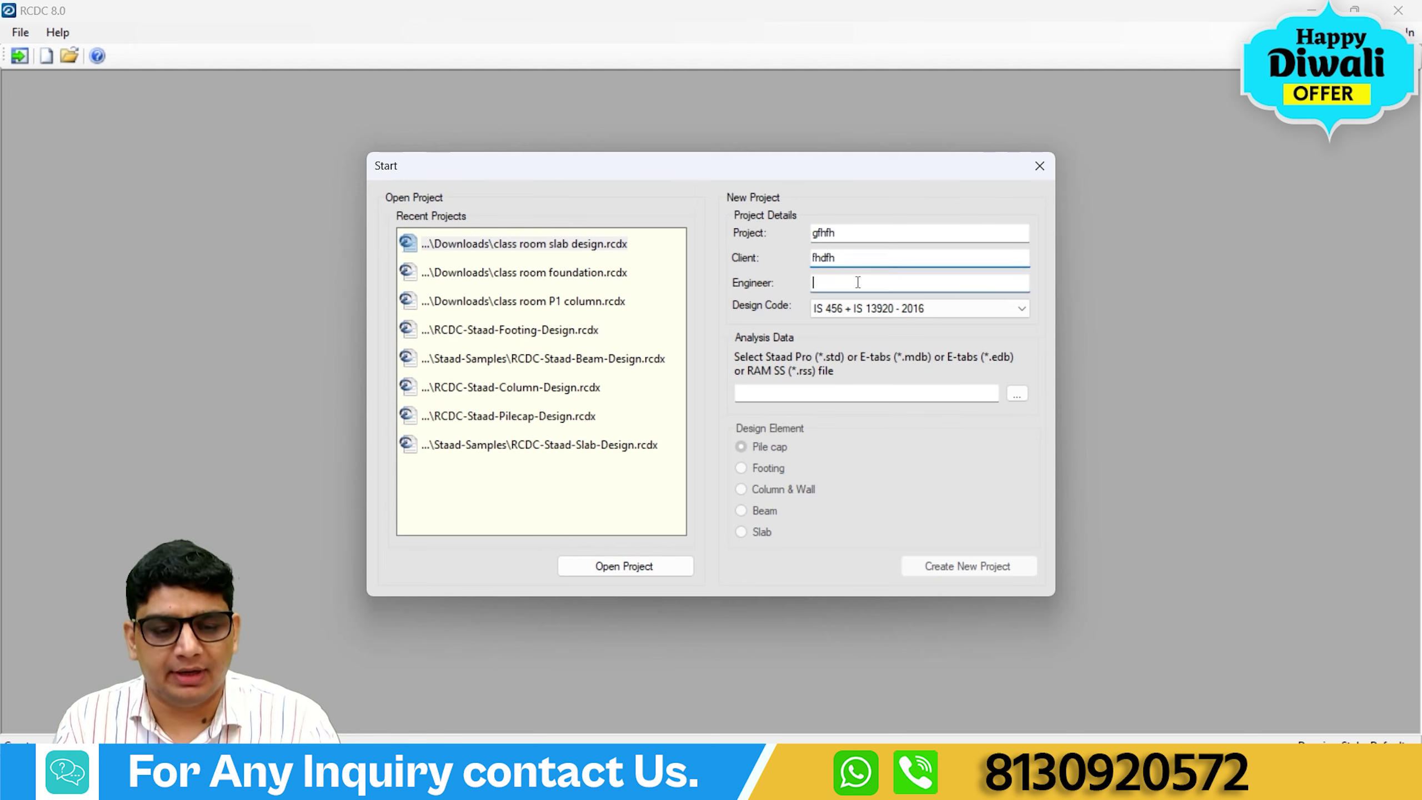
pyautogui.click(926, 313)
pyautogui.click(908, 325)
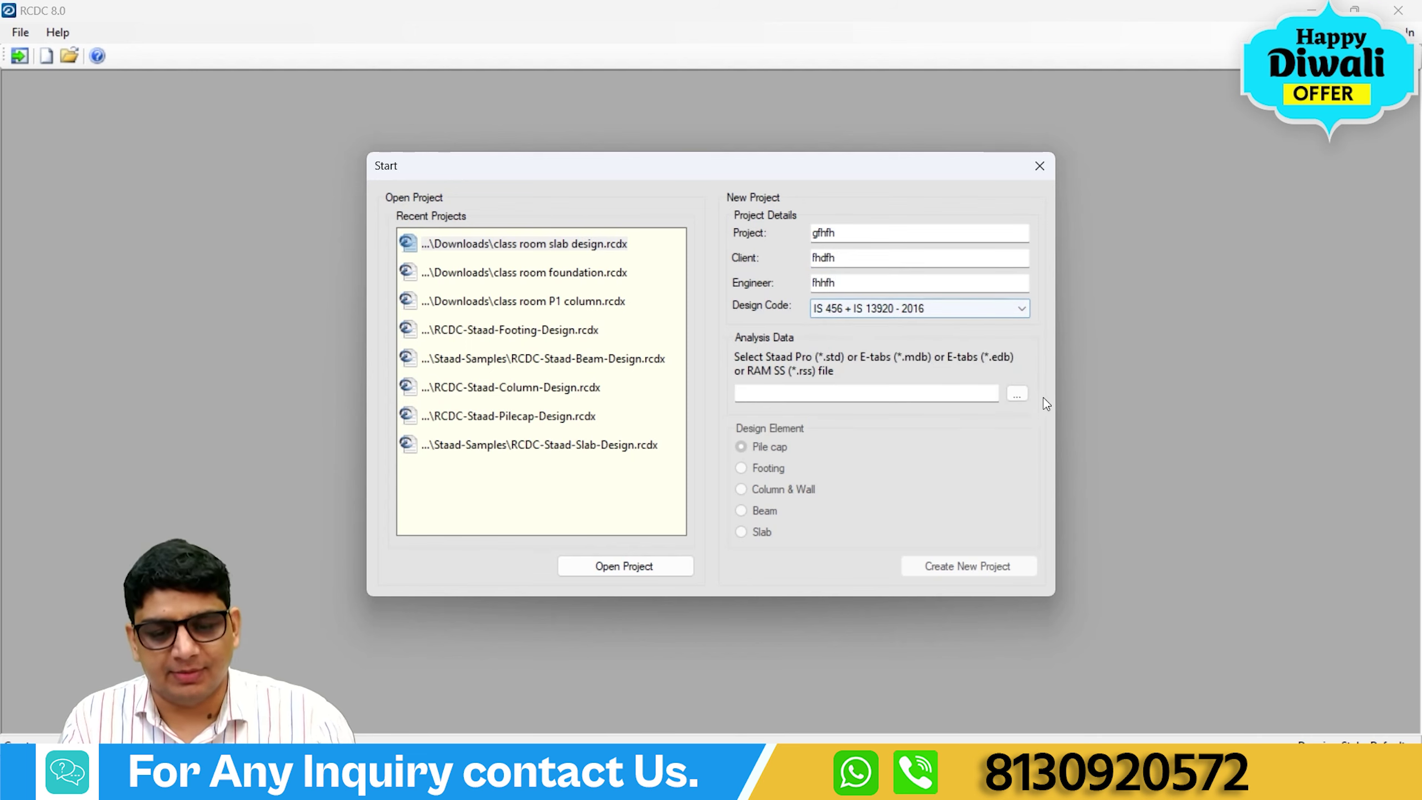
# Load youtube project.STD from the Downloads folder as the new project's analysis data.
pyautogui.click(1016, 394)
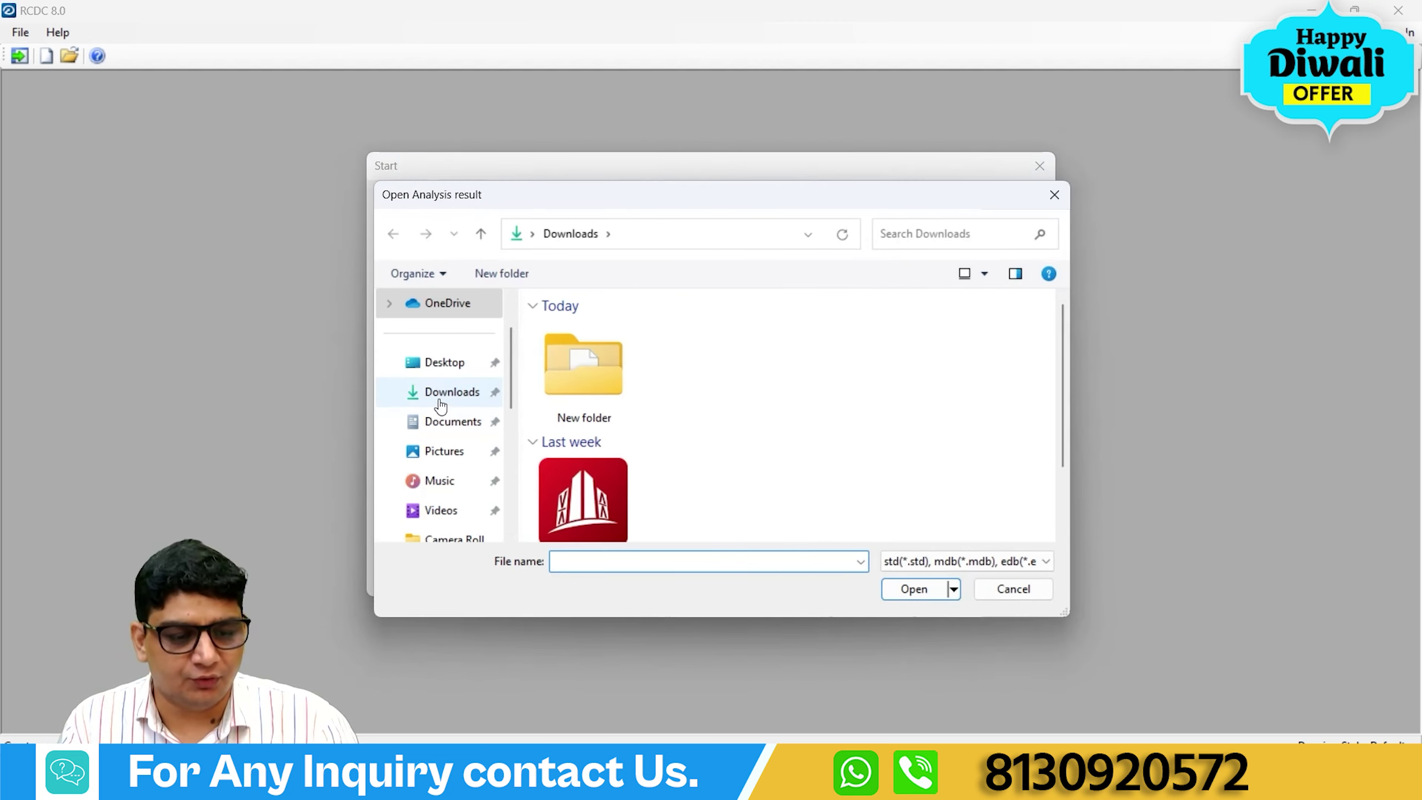
pyautogui.click(439, 393)
pyautogui.click(631, 461)
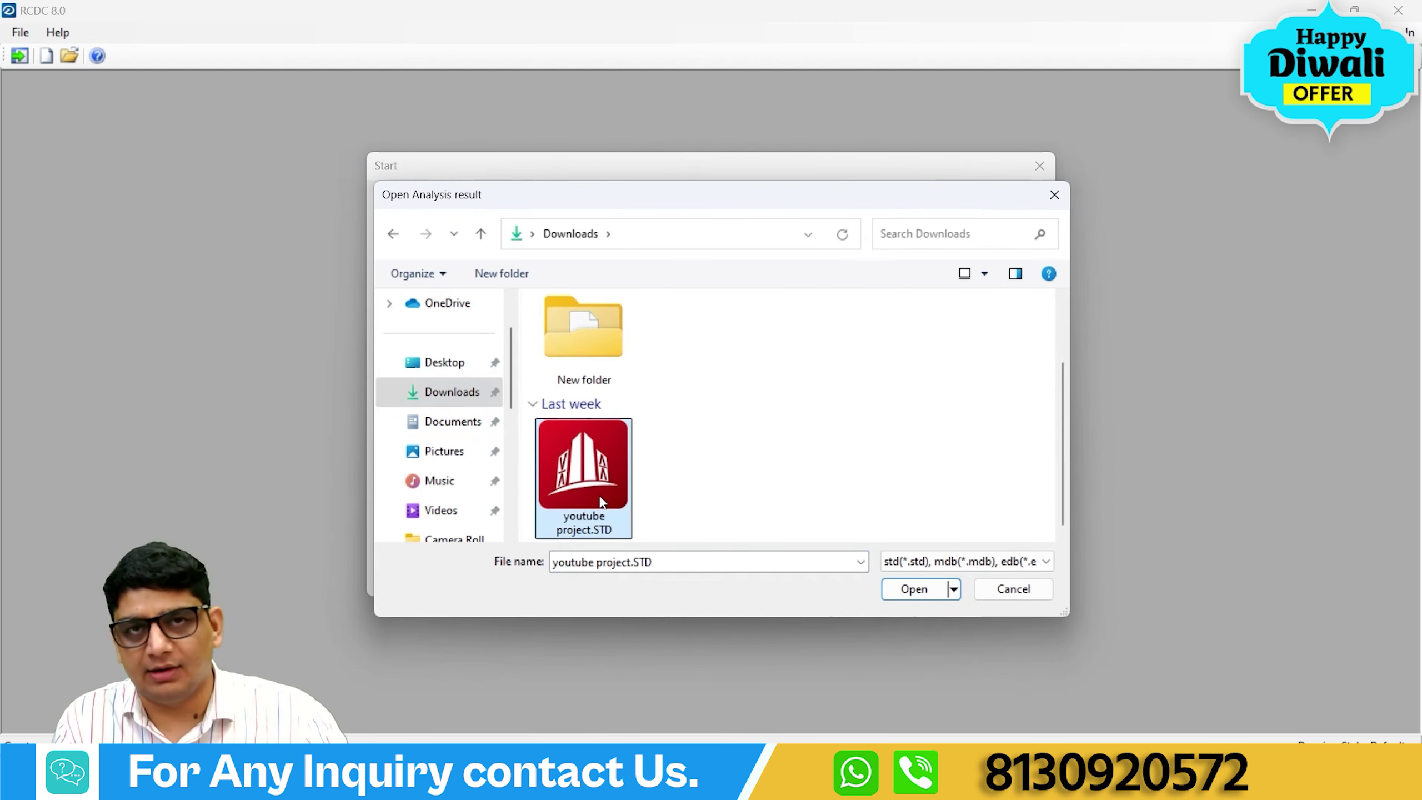
pyautogui.click(893, 591)
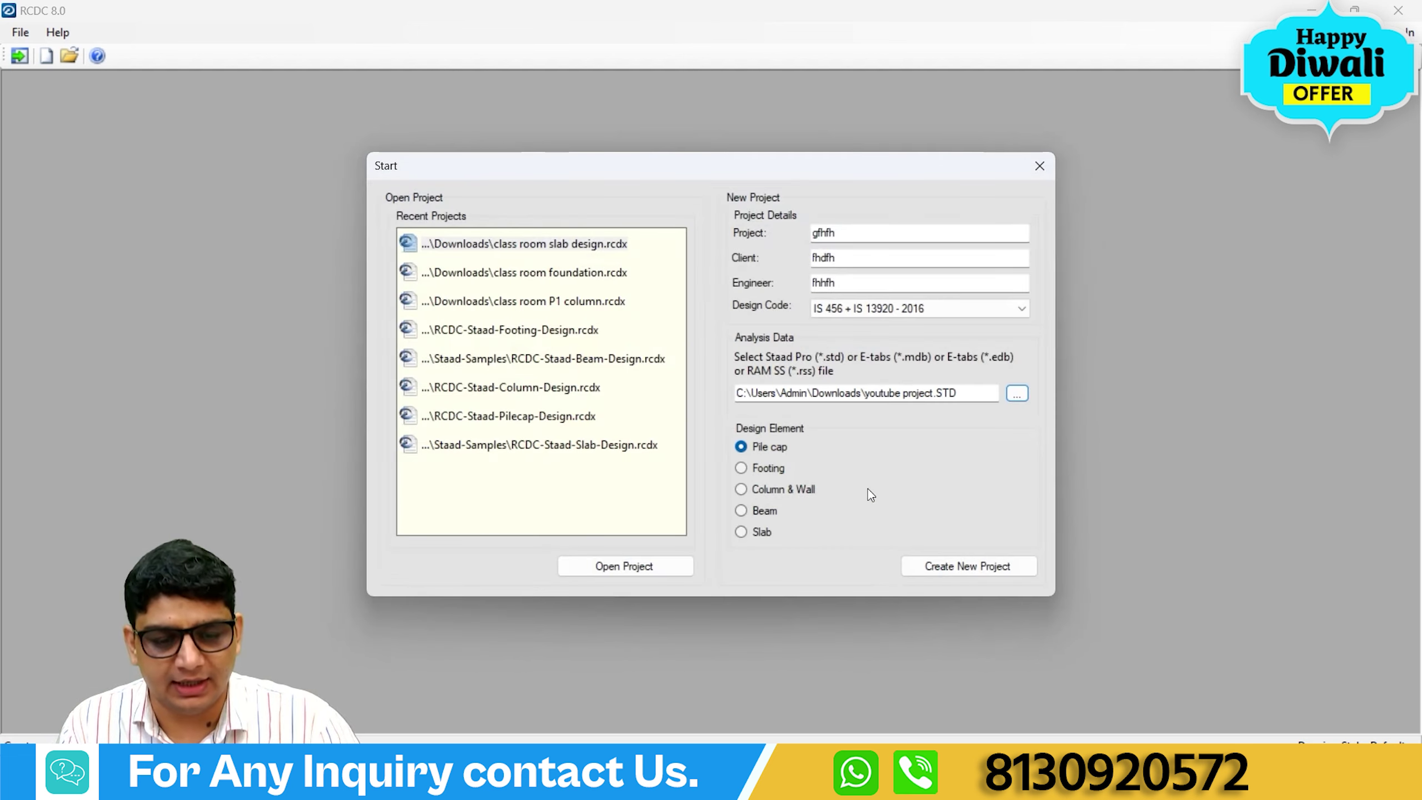
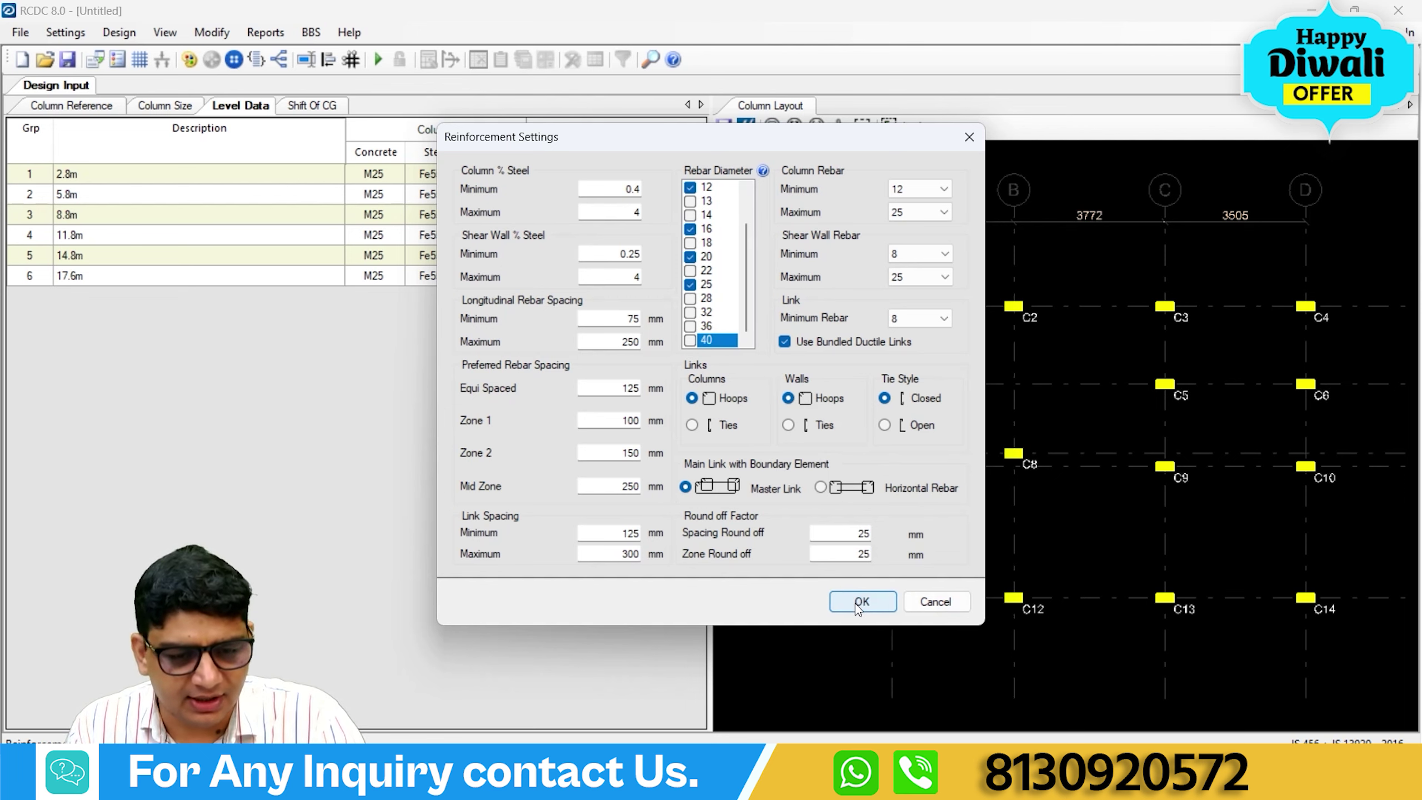
# Accept the reinforcement settings and assign load type Earthquake X to basic load cases SX+ and SX-.
pyautogui.click(889, 608)
pyautogui.click(65, 32)
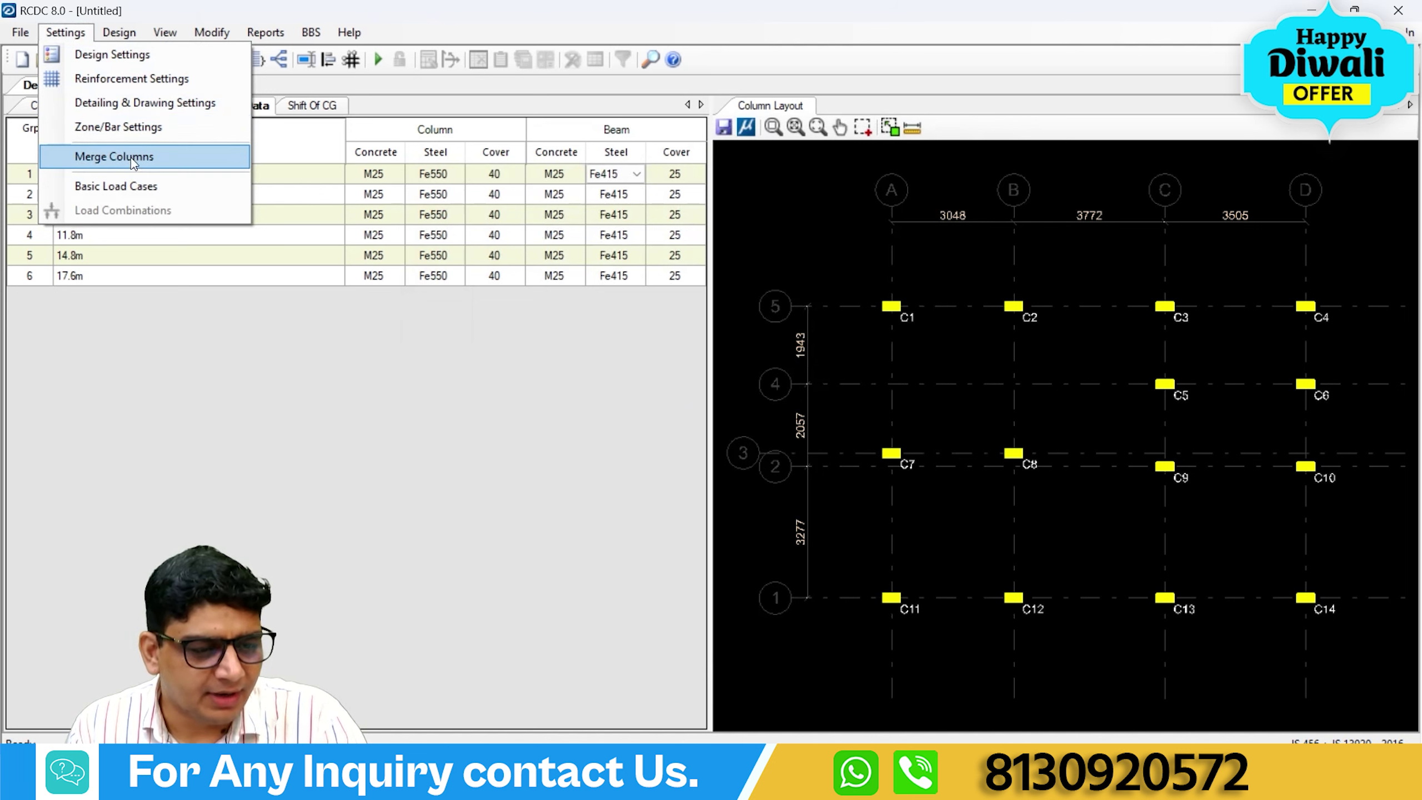
pyautogui.click(127, 185)
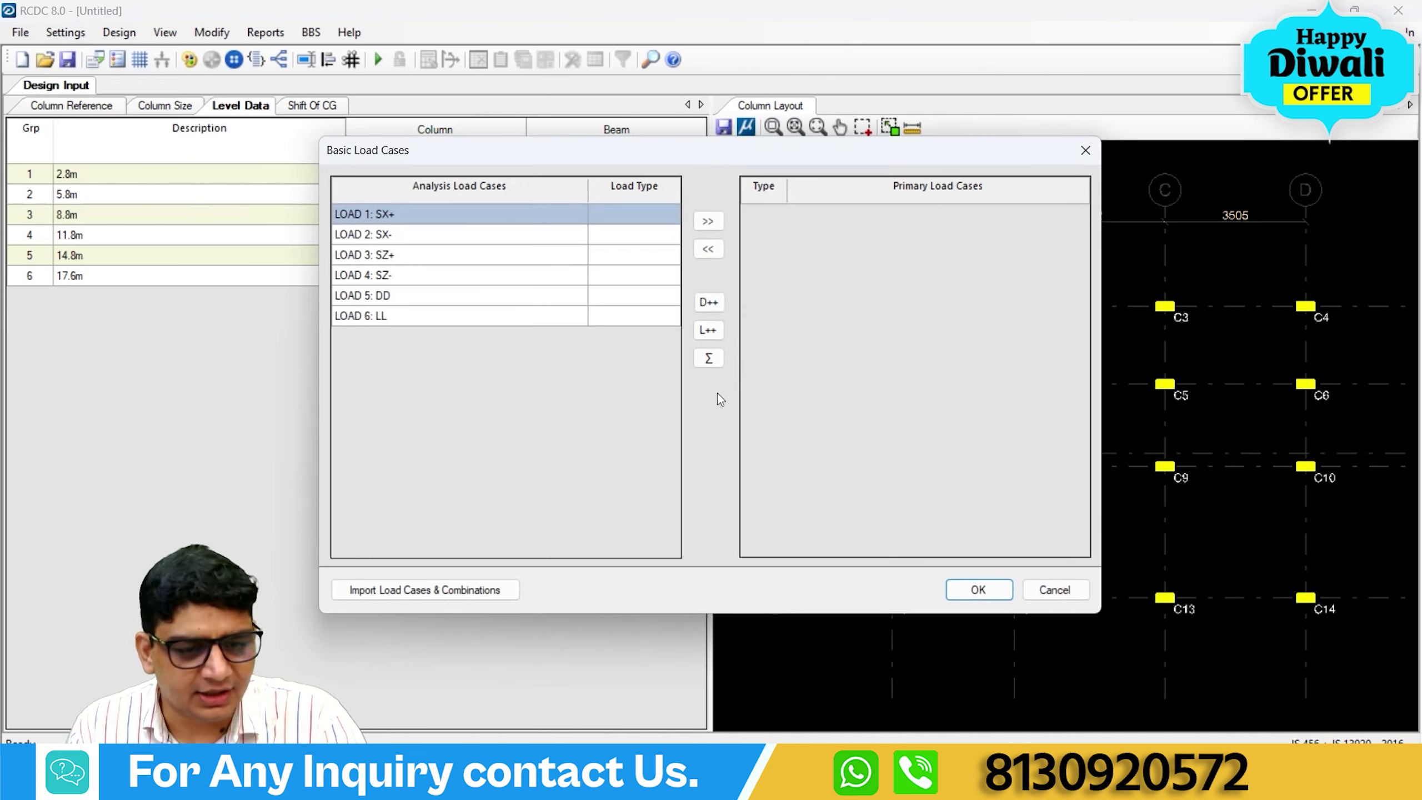
pyautogui.click(663, 217)
pyautogui.click(669, 214)
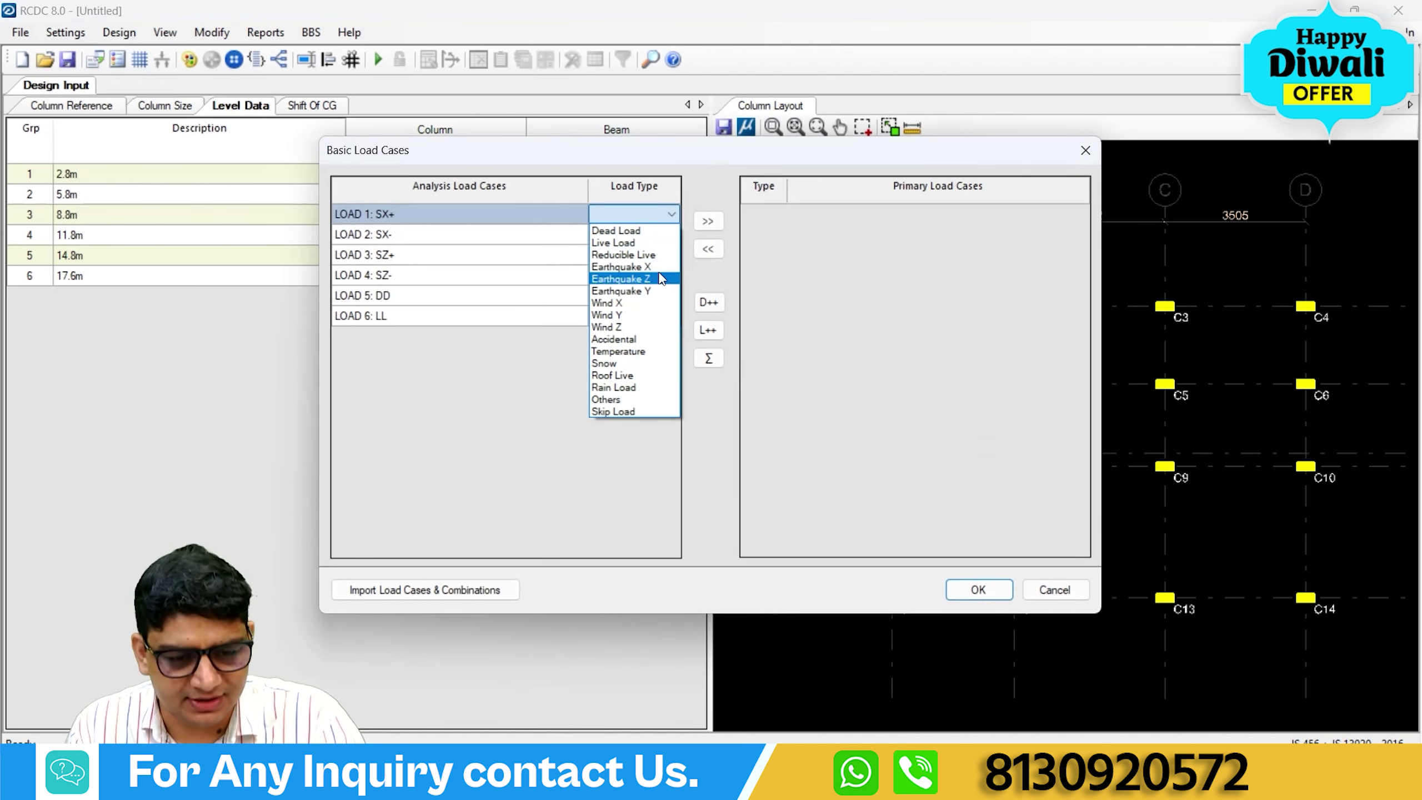
pyautogui.click(652, 268)
pyautogui.click(640, 235)
pyautogui.click(668, 234)
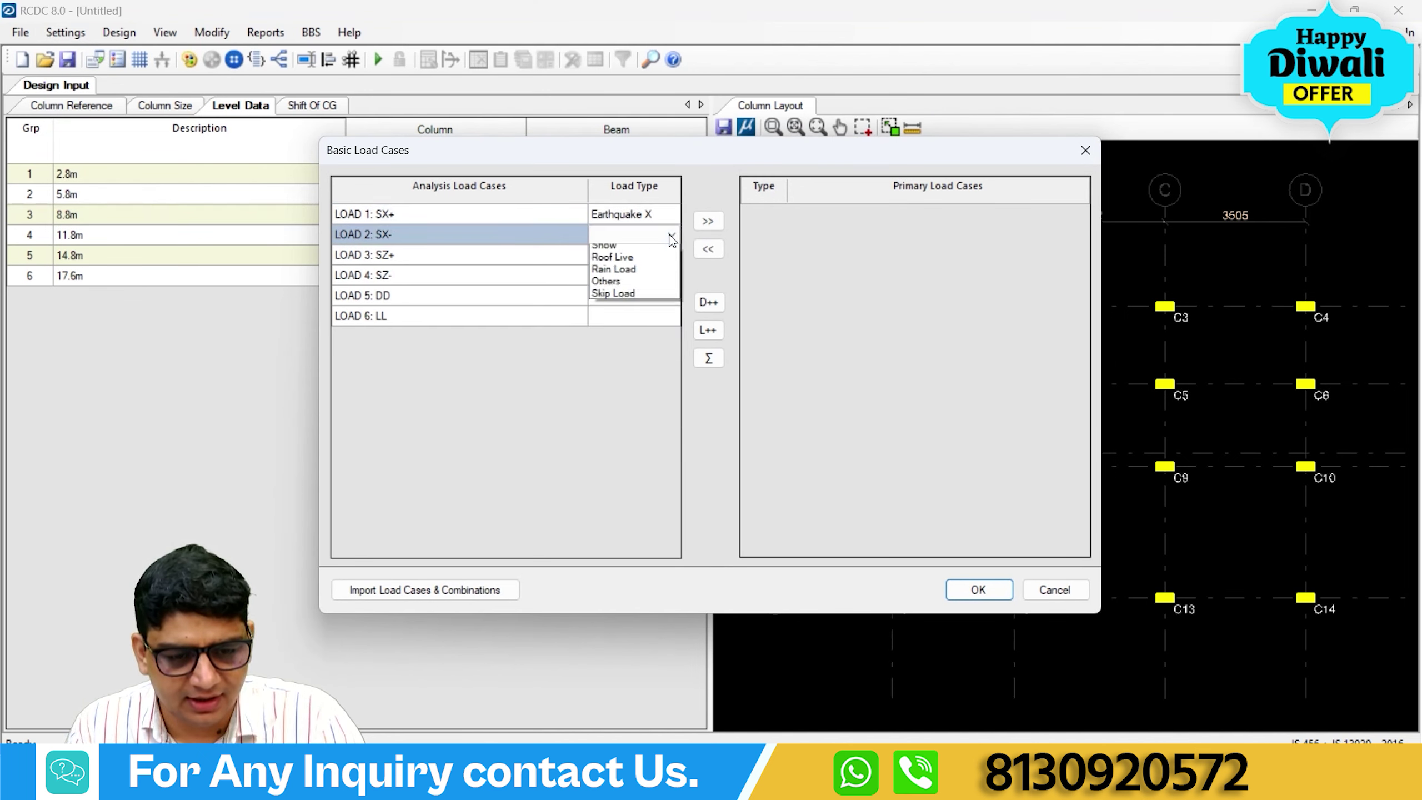
pyautogui.click(649, 287)
# Assign load type Earthquake Z to load cases SZ+ and SZ-.
pyautogui.click(645, 255)
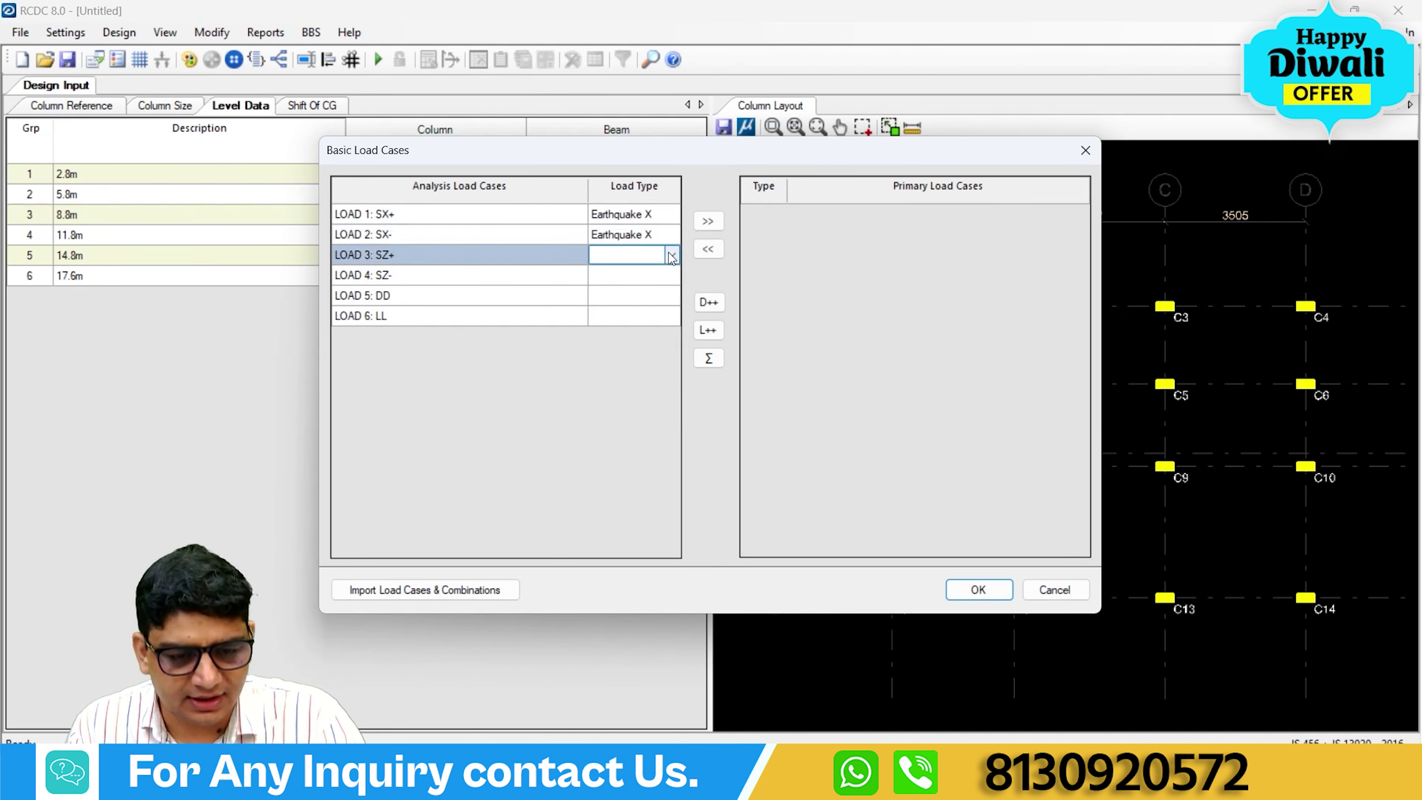
pyautogui.click(670, 255)
pyautogui.click(649, 328)
pyautogui.click(639, 280)
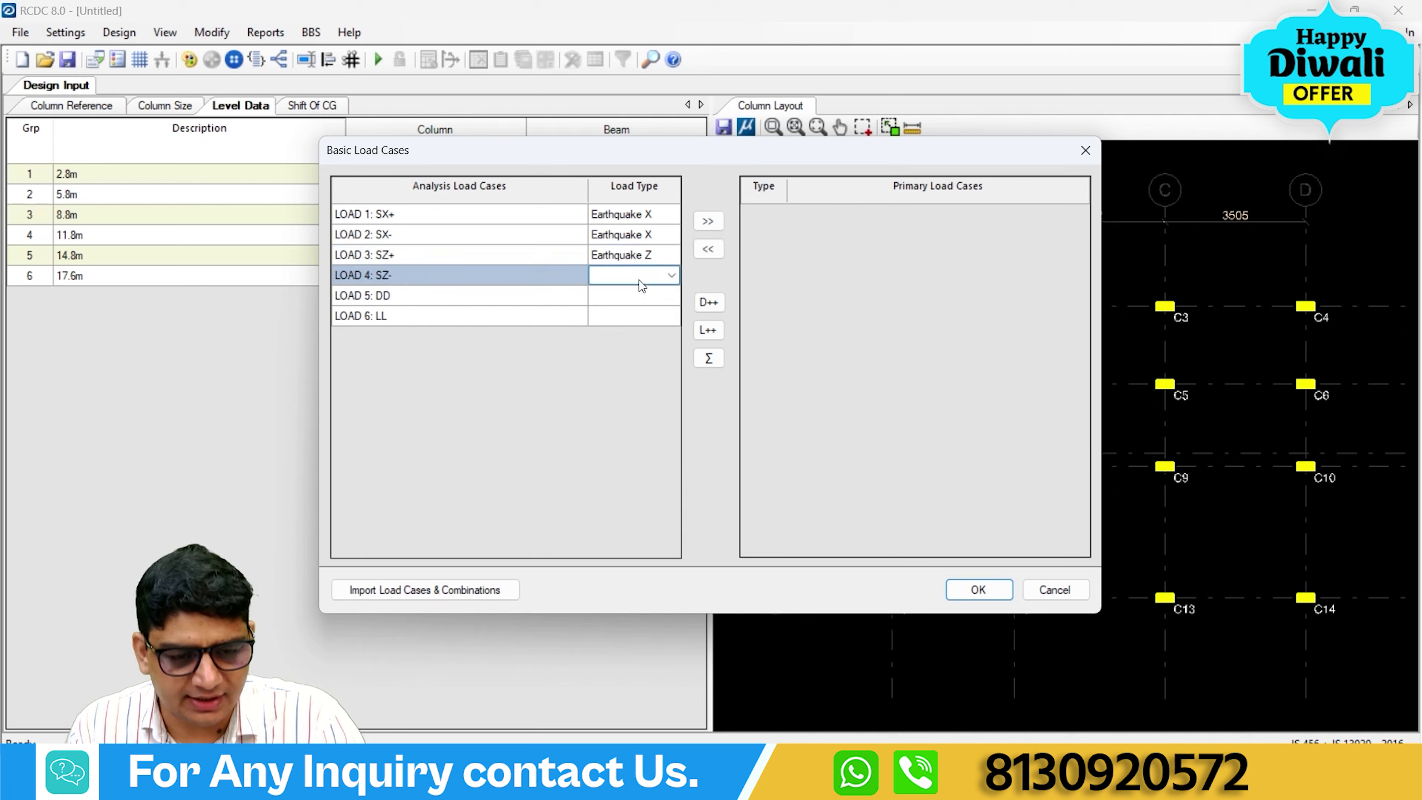
pyautogui.click(669, 276)
pyautogui.click(643, 343)
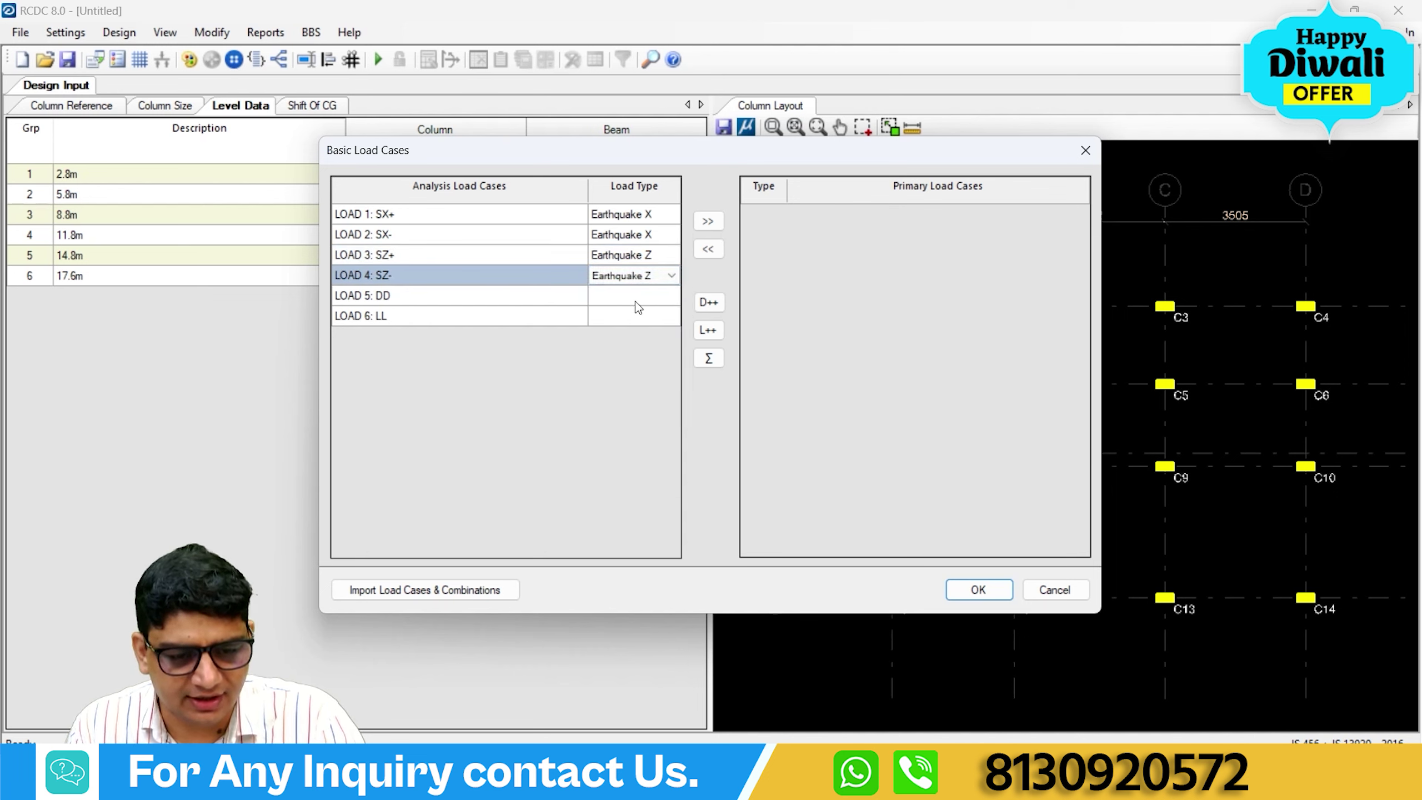
# Assign load type Dead Load to load case DD and Live Load to load case LL.
pyautogui.click(636, 297)
pyautogui.click(669, 295)
pyautogui.click(640, 316)
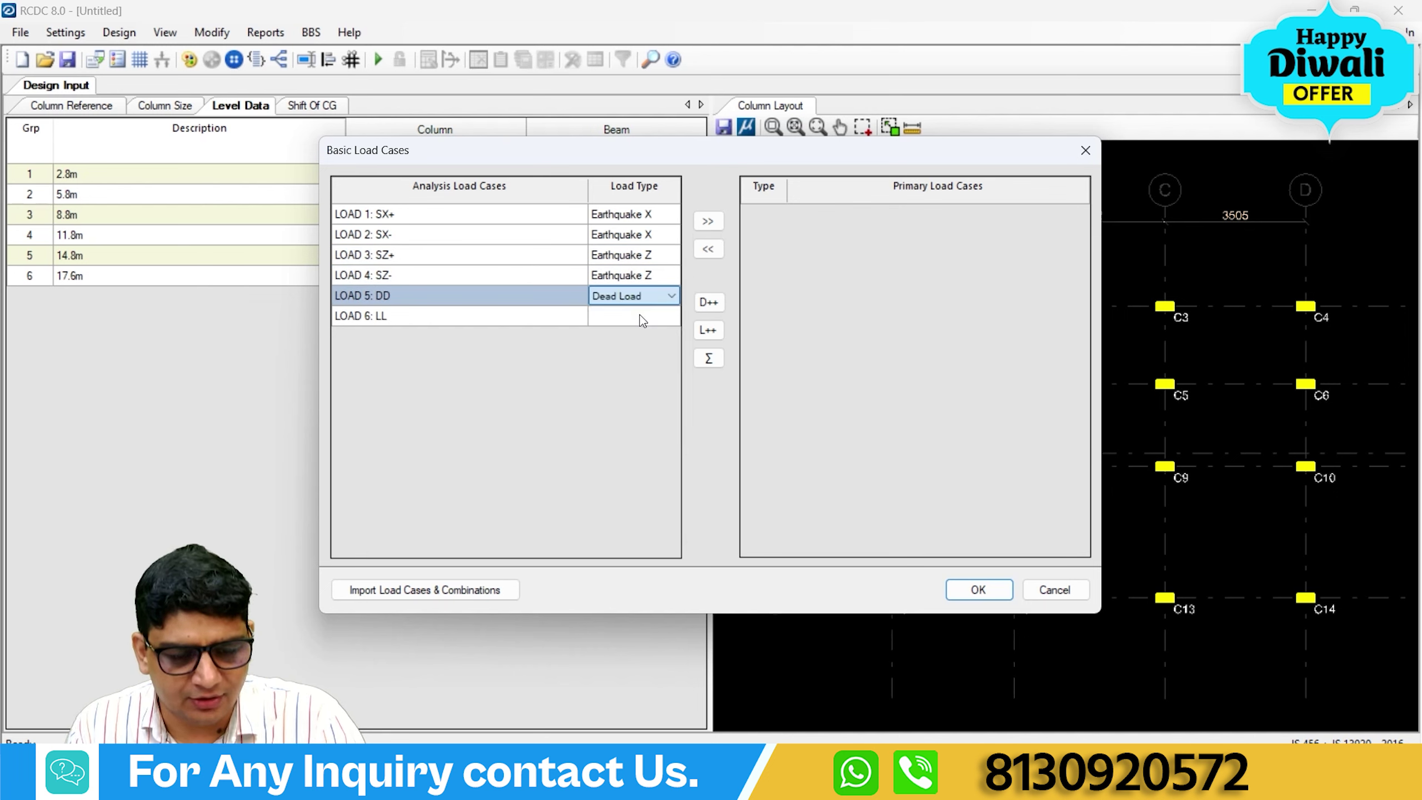
pyautogui.click(662, 320)
pyautogui.click(662, 319)
pyautogui.click(655, 339)
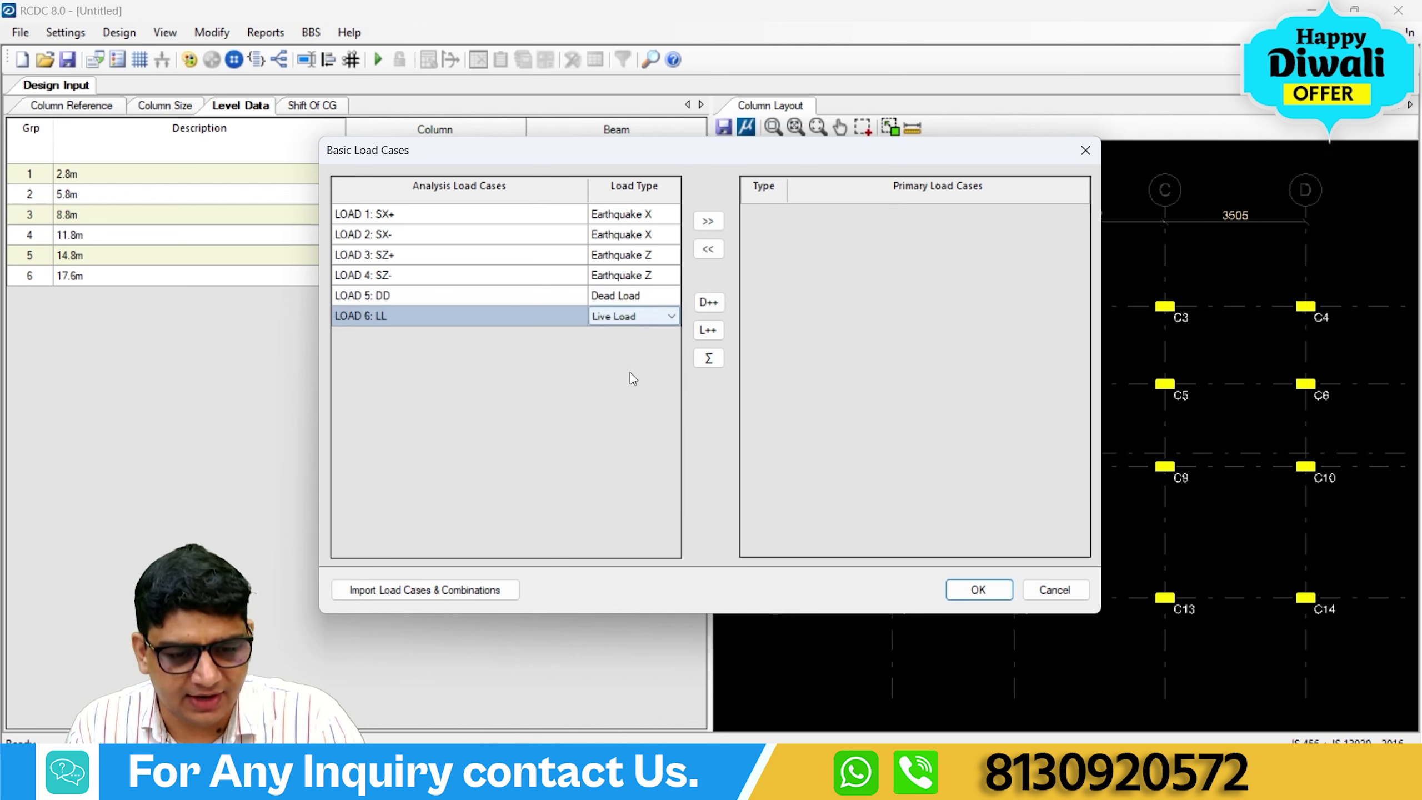
# Add all six analysis load cases to the primary load cases and confirm the load setup.
pyautogui.moveTo(485, 217); pyautogui.dragTo(505, 324)
pyautogui.click(707, 221)
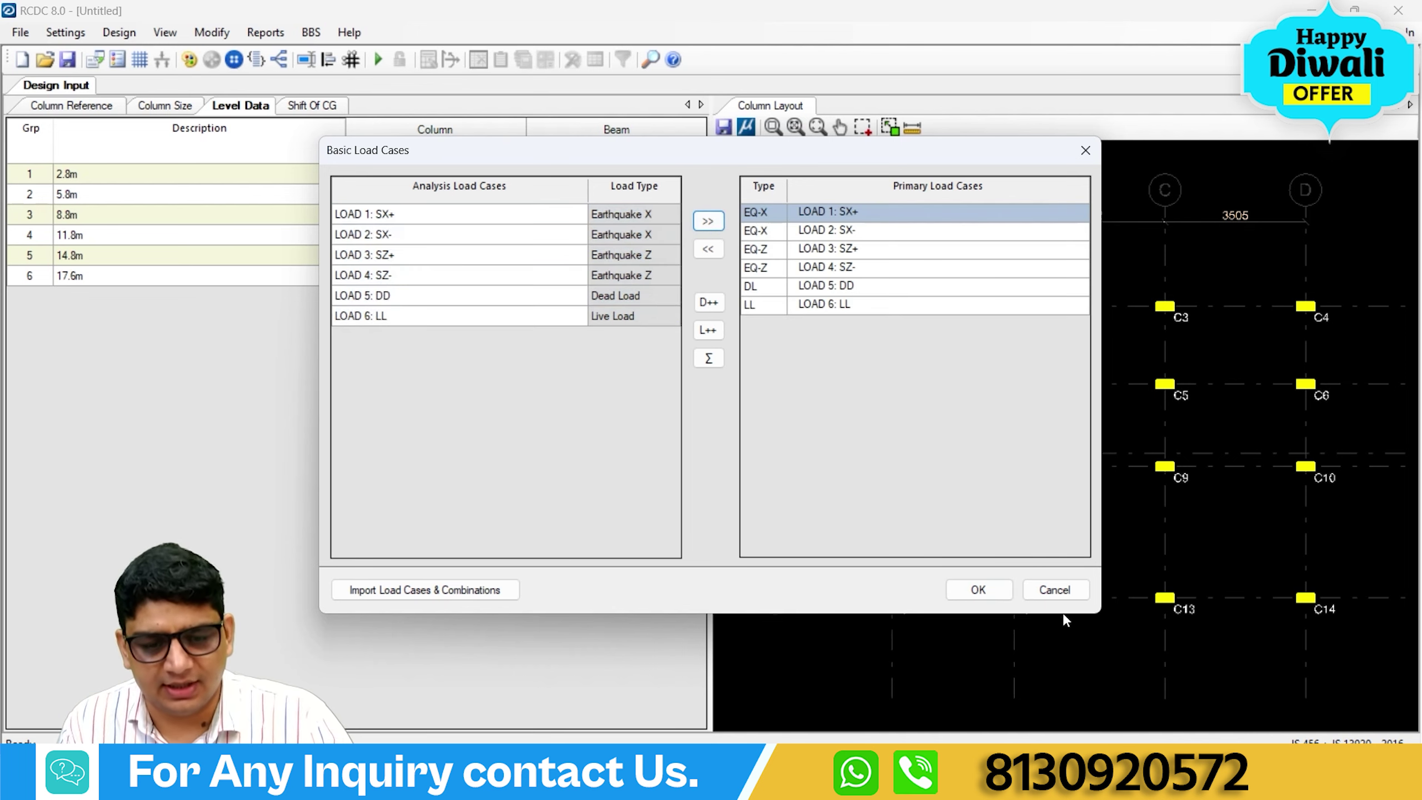
pyautogui.click(978, 589)
pyautogui.click(884, 565)
pyautogui.click(893, 535)
pyautogui.click(950, 609)
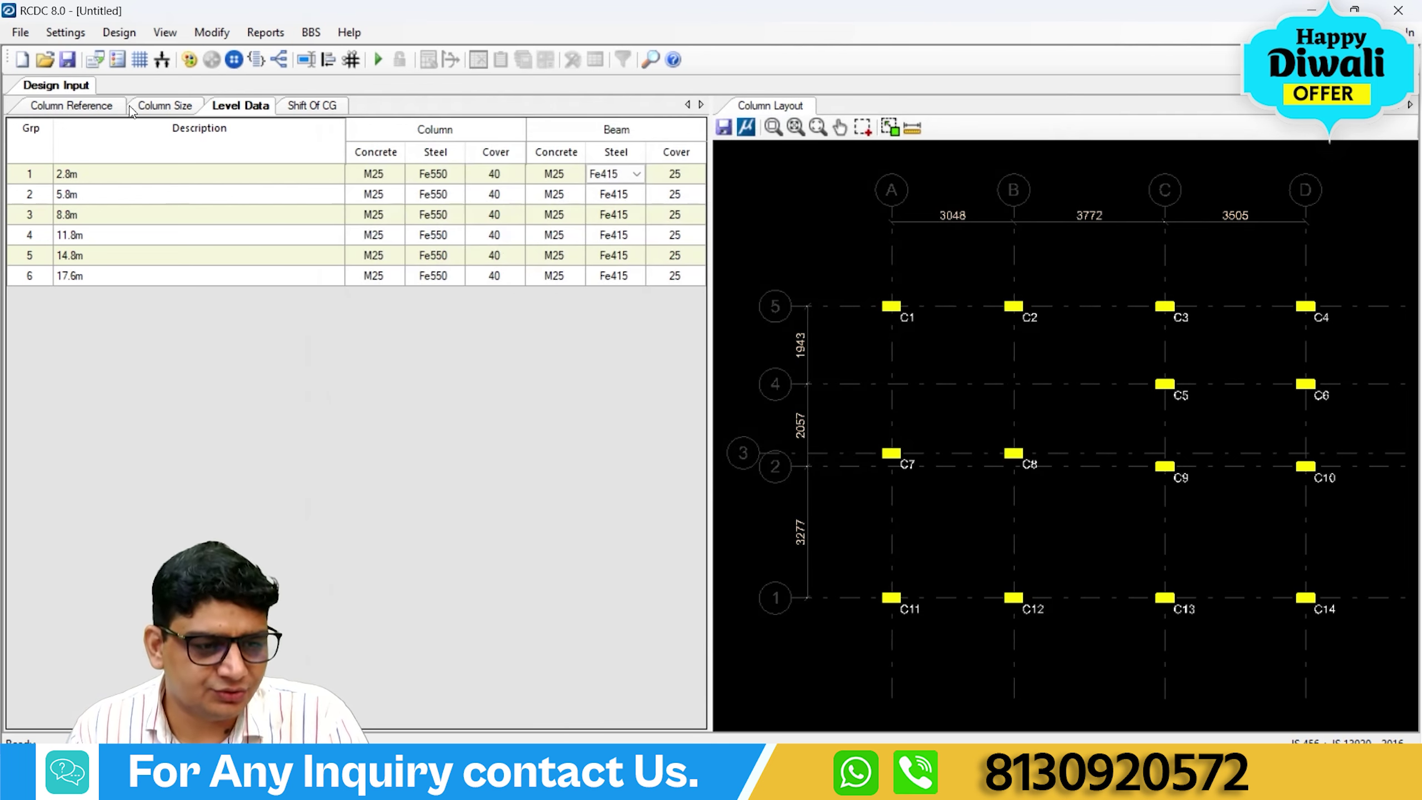
# Run the column design and dismiss the list of failed columns.
pyautogui.click(119, 32)
pyautogui.click(124, 55)
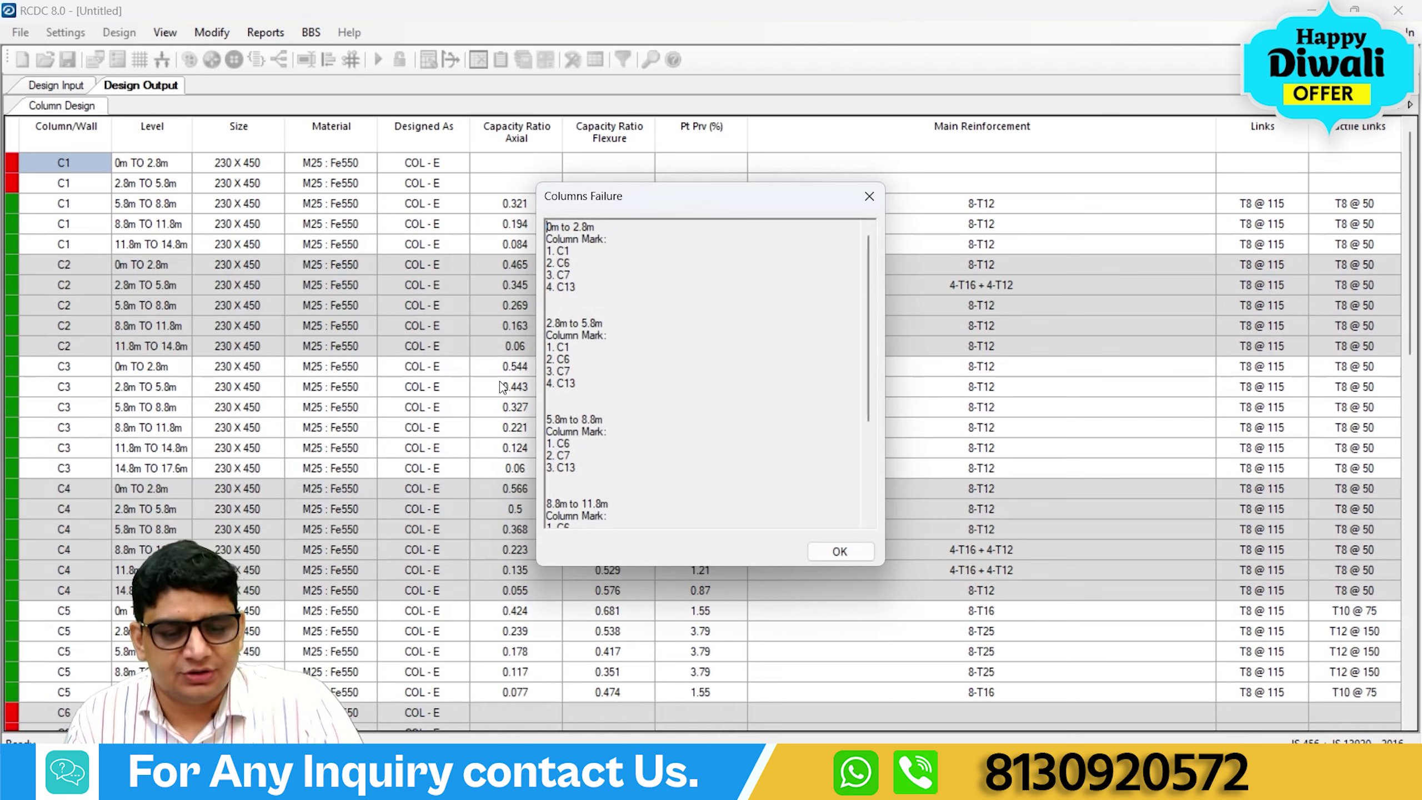
pyautogui.click(840, 551)
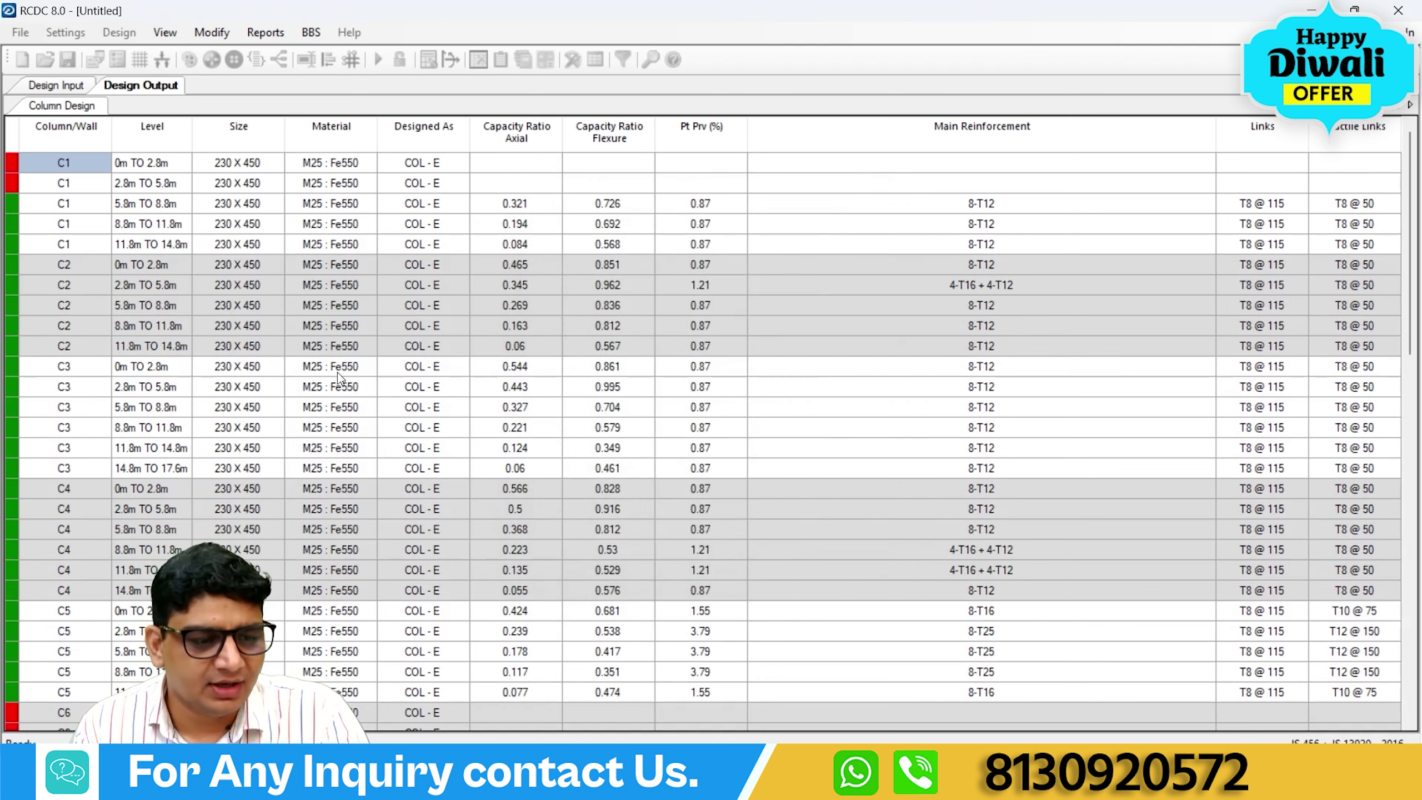
# Redesign column C1 with width B of 300 for levels 0m to 2.8m and 2.8m to 5.8m, and accept the result.
pyautogui.scroll(-15, 67, 484)
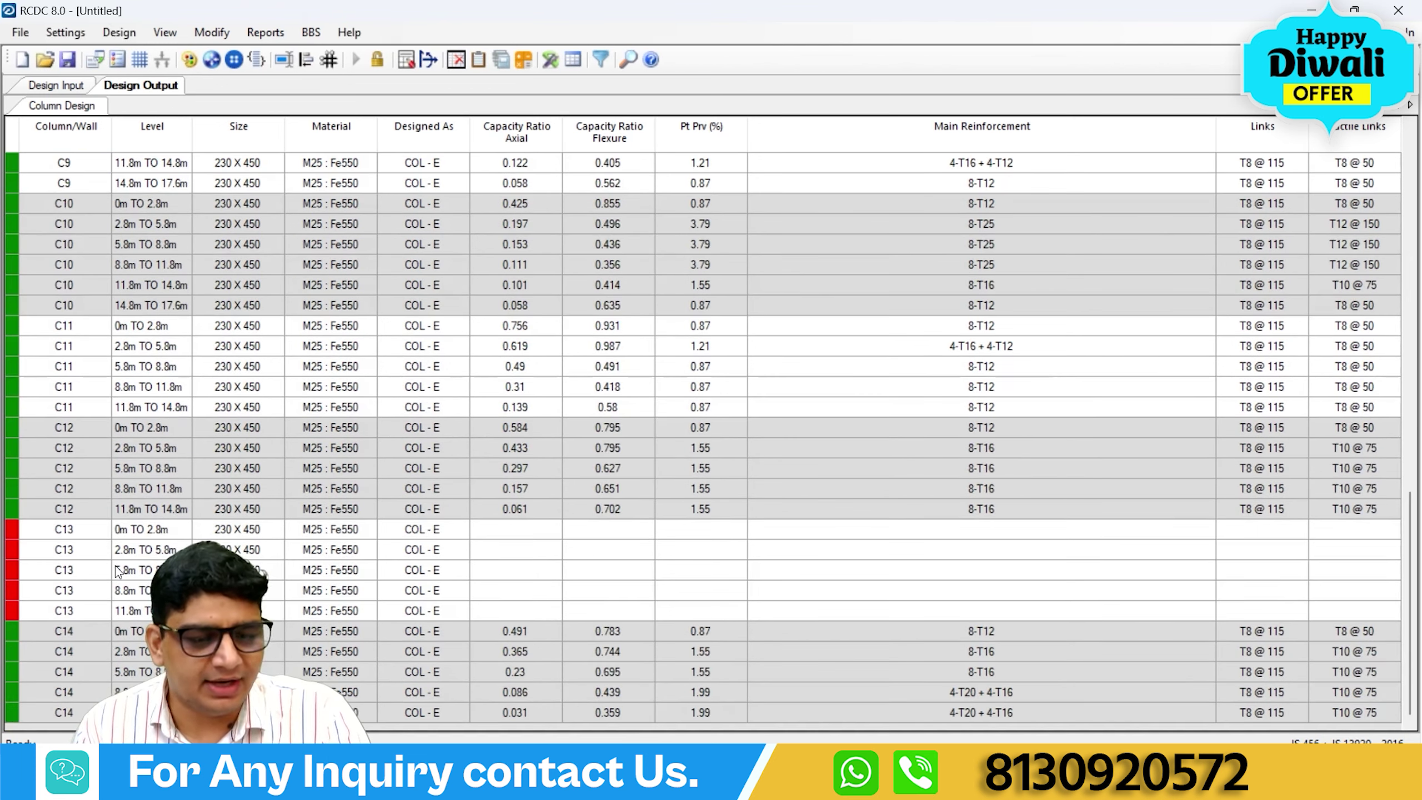
pyautogui.moveTo(1412, 530); pyautogui.dragTo(1416, 139)
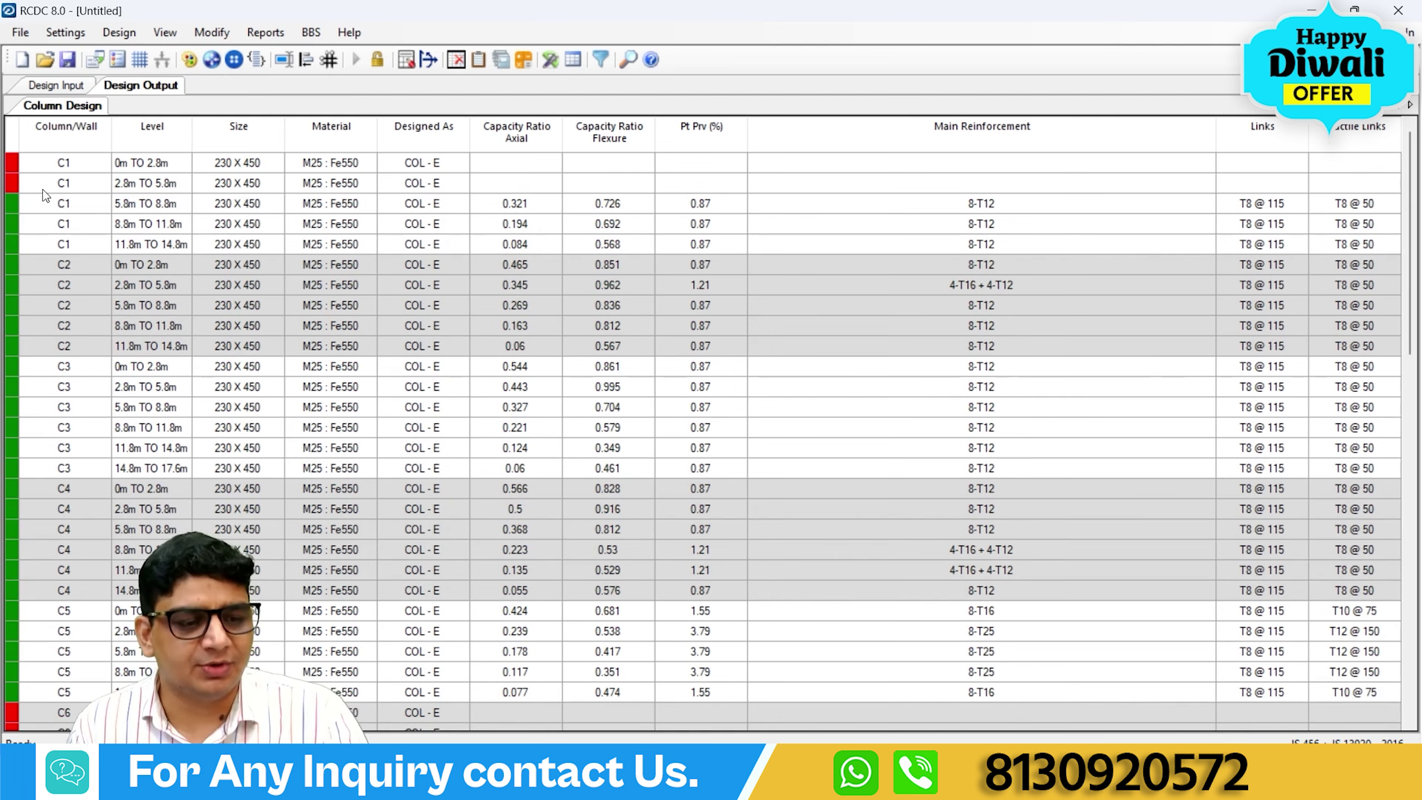
pyautogui.click(65, 164)
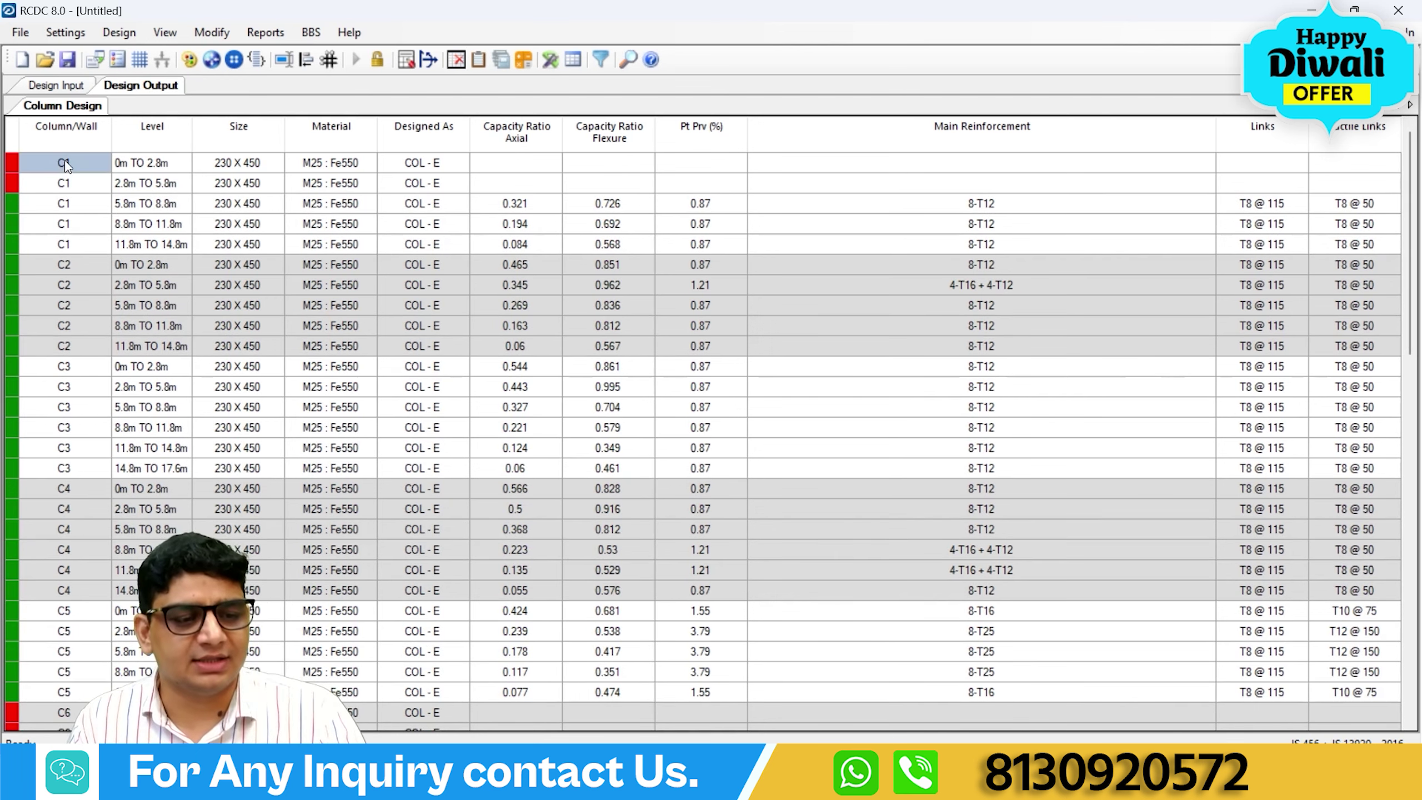
pyautogui.rightClick(29, 163)
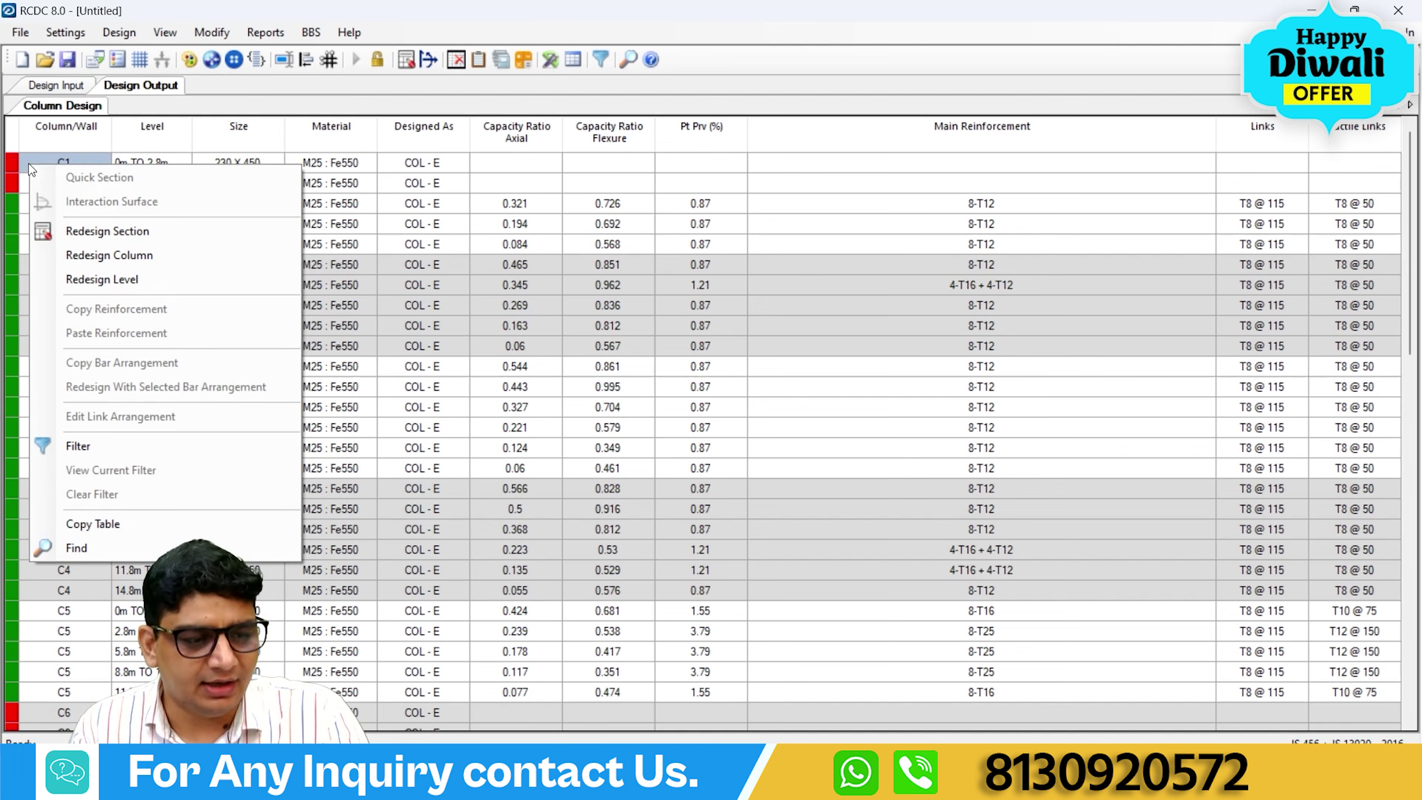
pyautogui.click(80, 256)
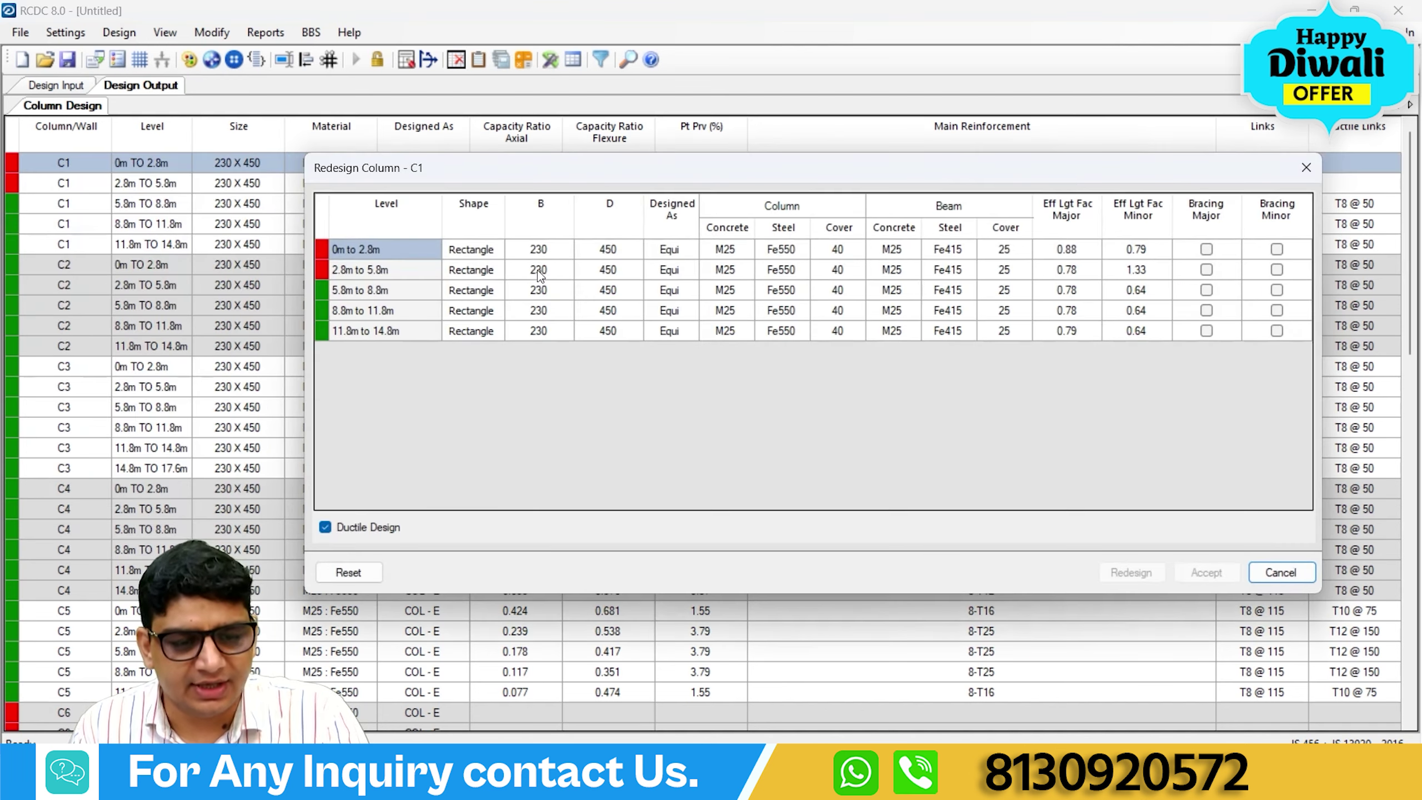
pyautogui.click(540, 251)
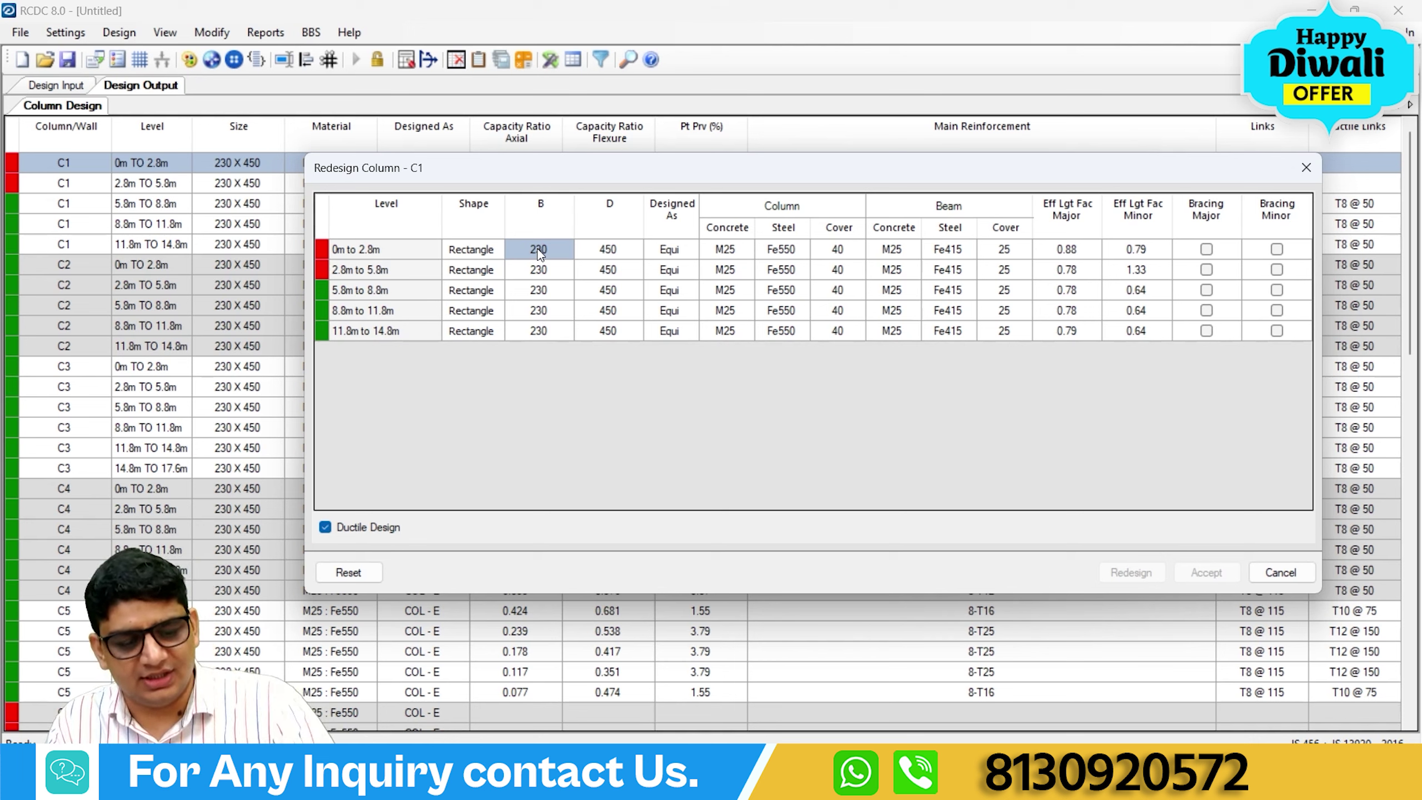
pyautogui.write('300')
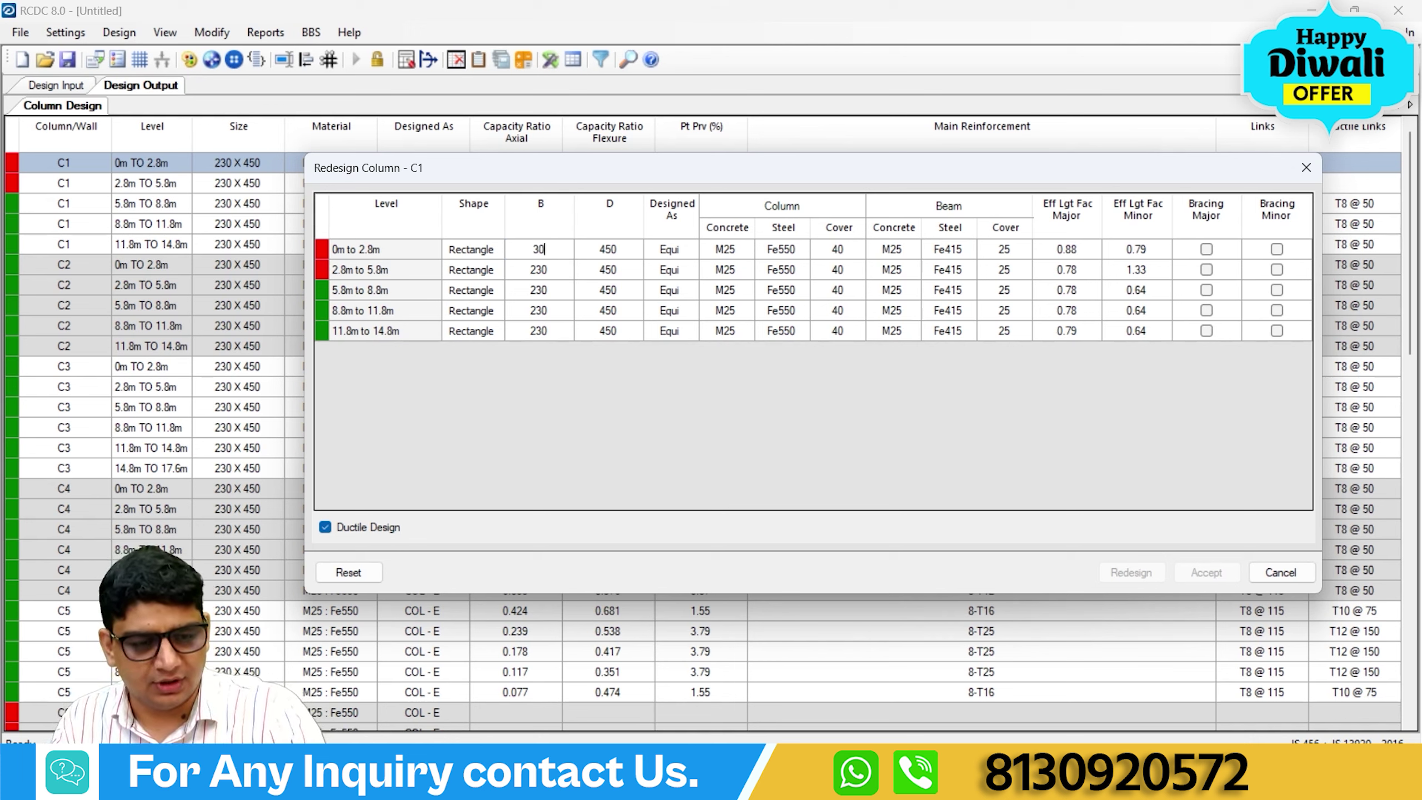
pyautogui.click(541, 269)
pyautogui.write('300')
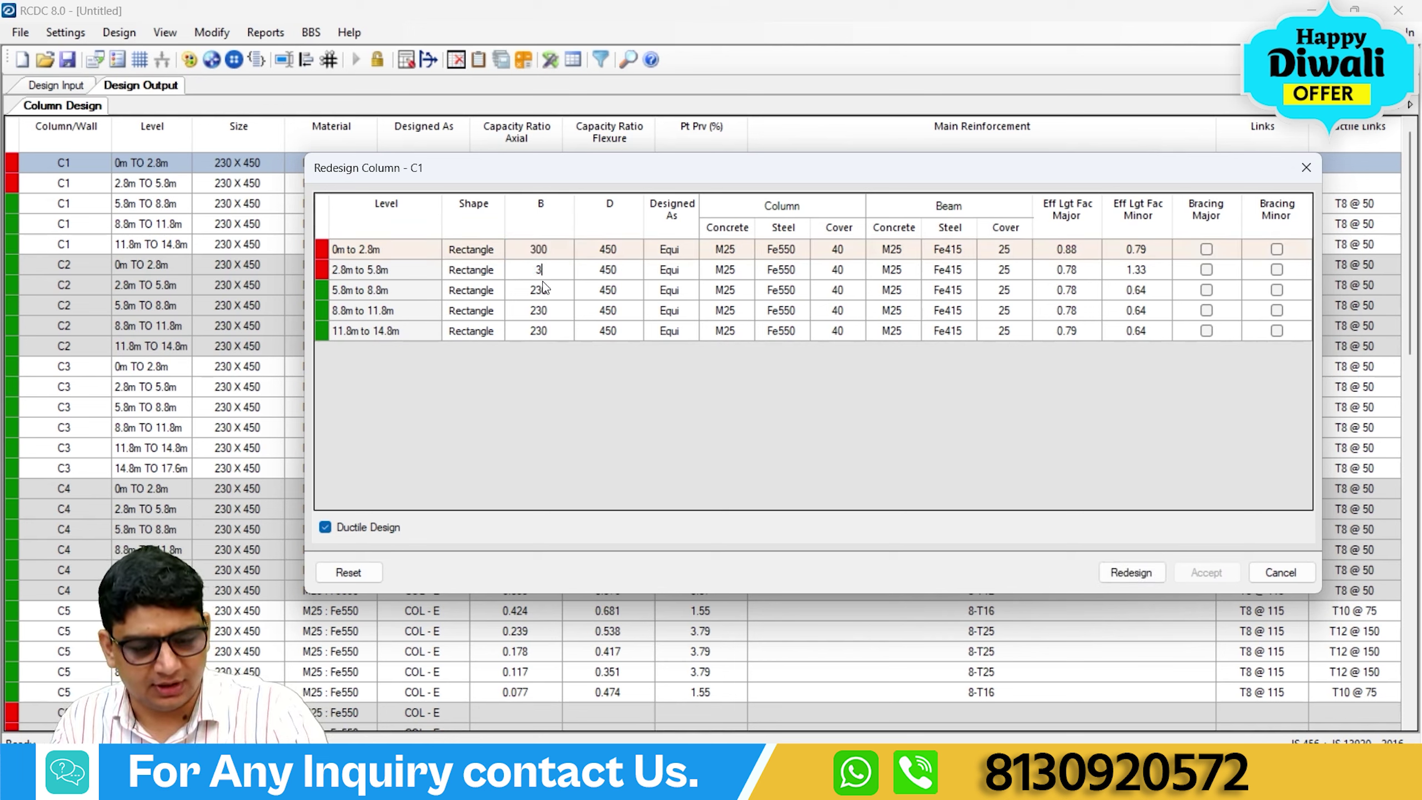
pyautogui.click(1158, 577)
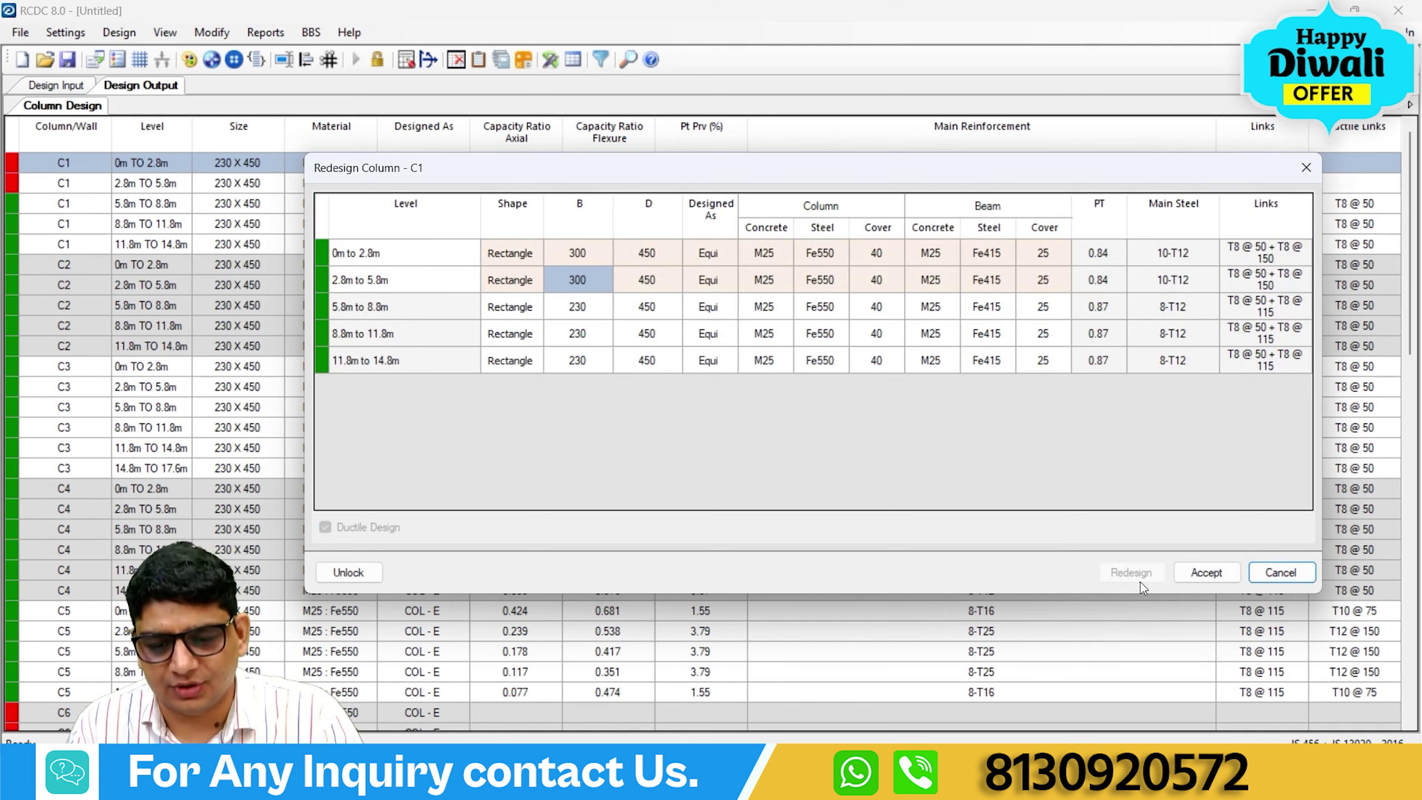
pyautogui.click(1207, 573)
# Start redesigning column C6 with width B set to 300 for levels 0m to 2.8m and 2.8m to 5.8m.
pyautogui.scroll(-5, 226, 347)
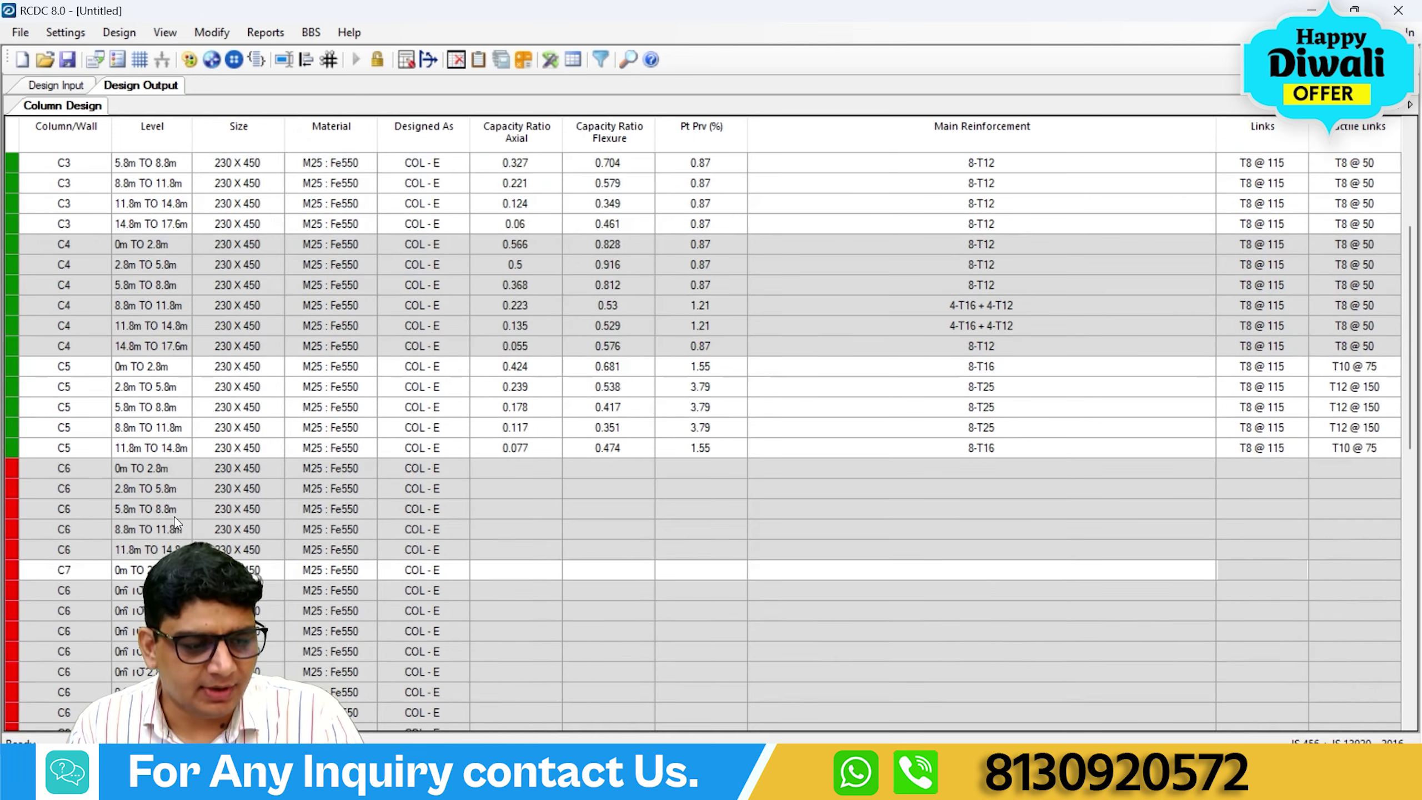
pyautogui.click(50, 407)
pyautogui.rightClick(50, 406)
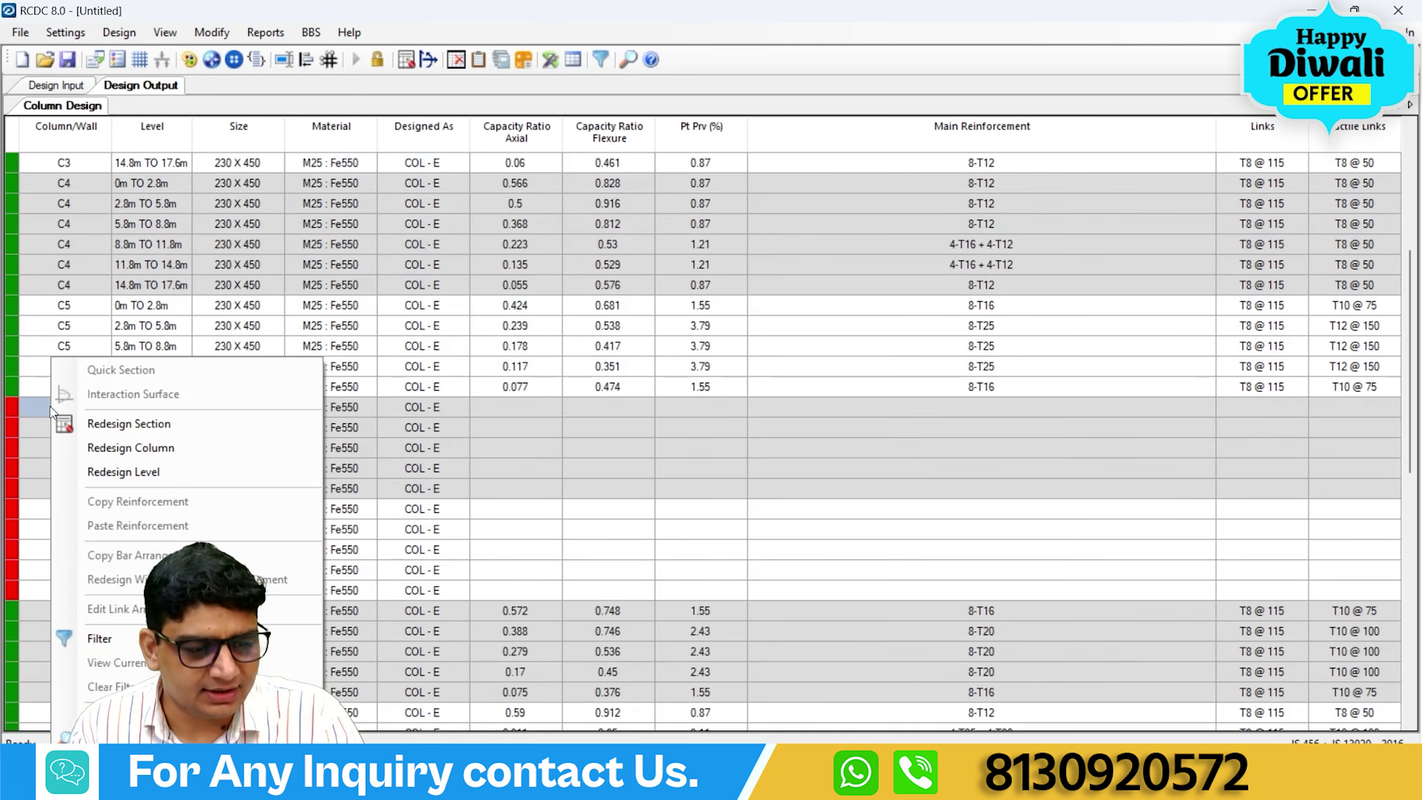
pyautogui.click(106, 448)
pyautogui.click(534, 251)
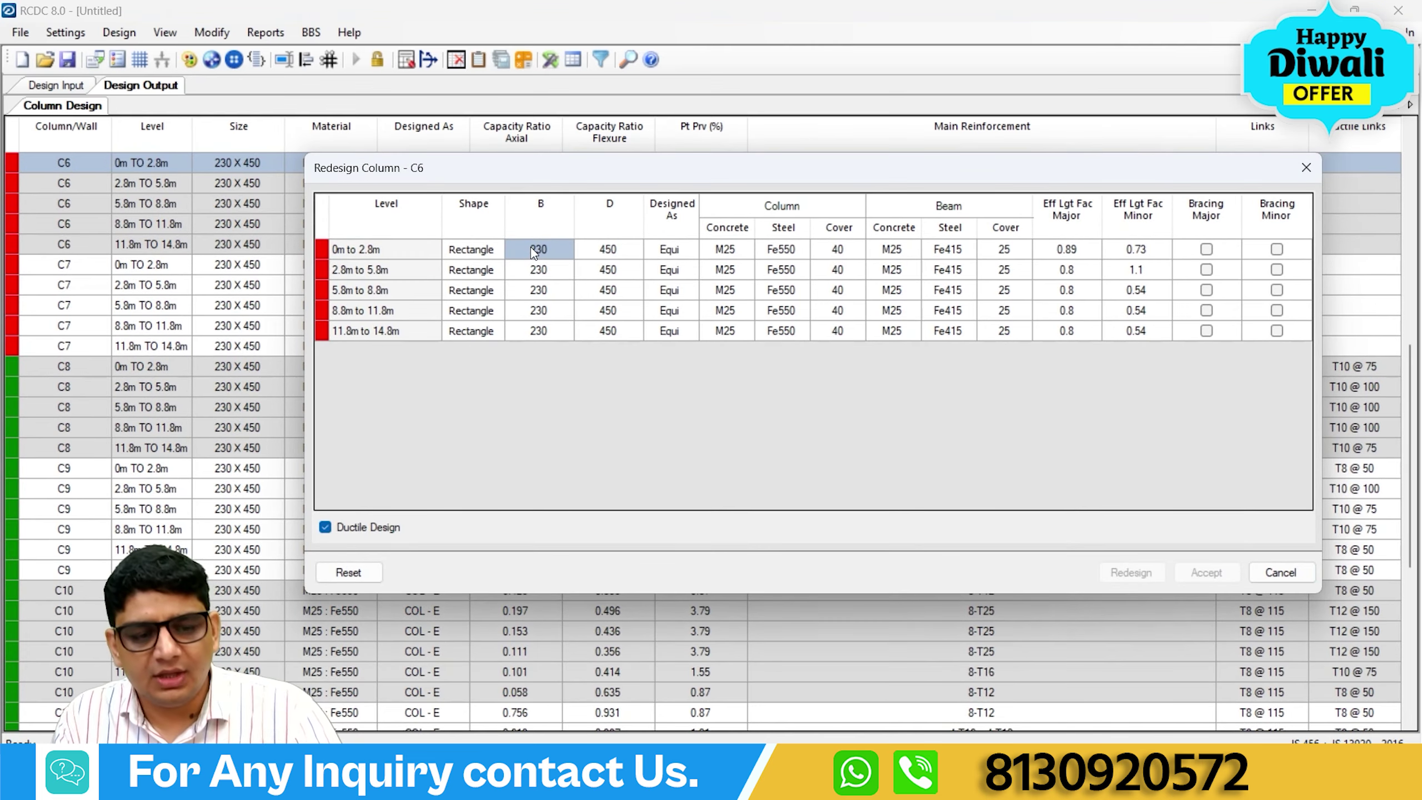
pyautogui.write('300')
pyautogui.click(547, 271)
pyautogui.write('300')
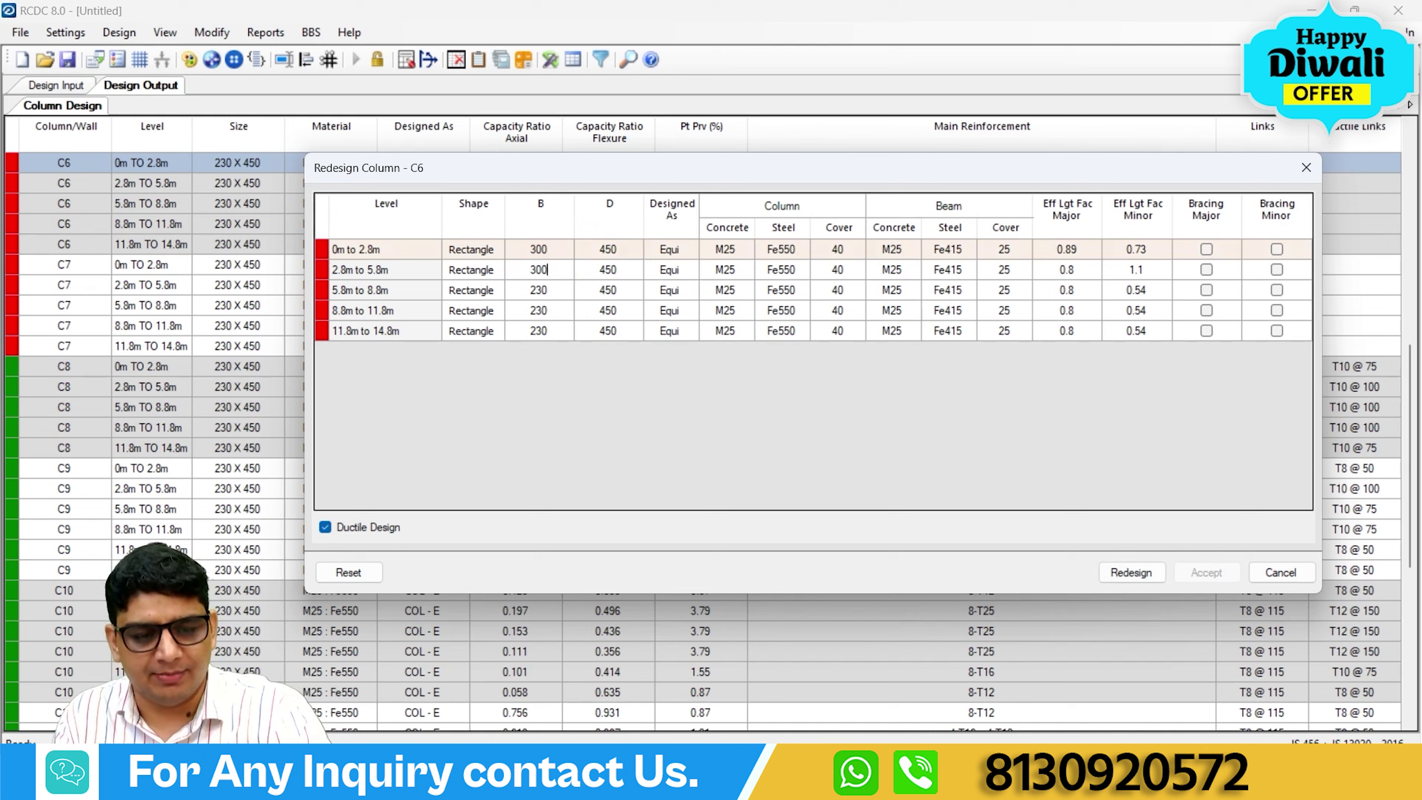
# Set C6's width B to 300 for the three levels from 5.8m to 14.8m, and accept the redesigned column.
pyautogui.click(555, 294)
pyautogui.write('300')
pyautogui.click(555, 310)
pyautogui.write('300')
pyautogui.click(551, 331)
pyautogui.write('300')
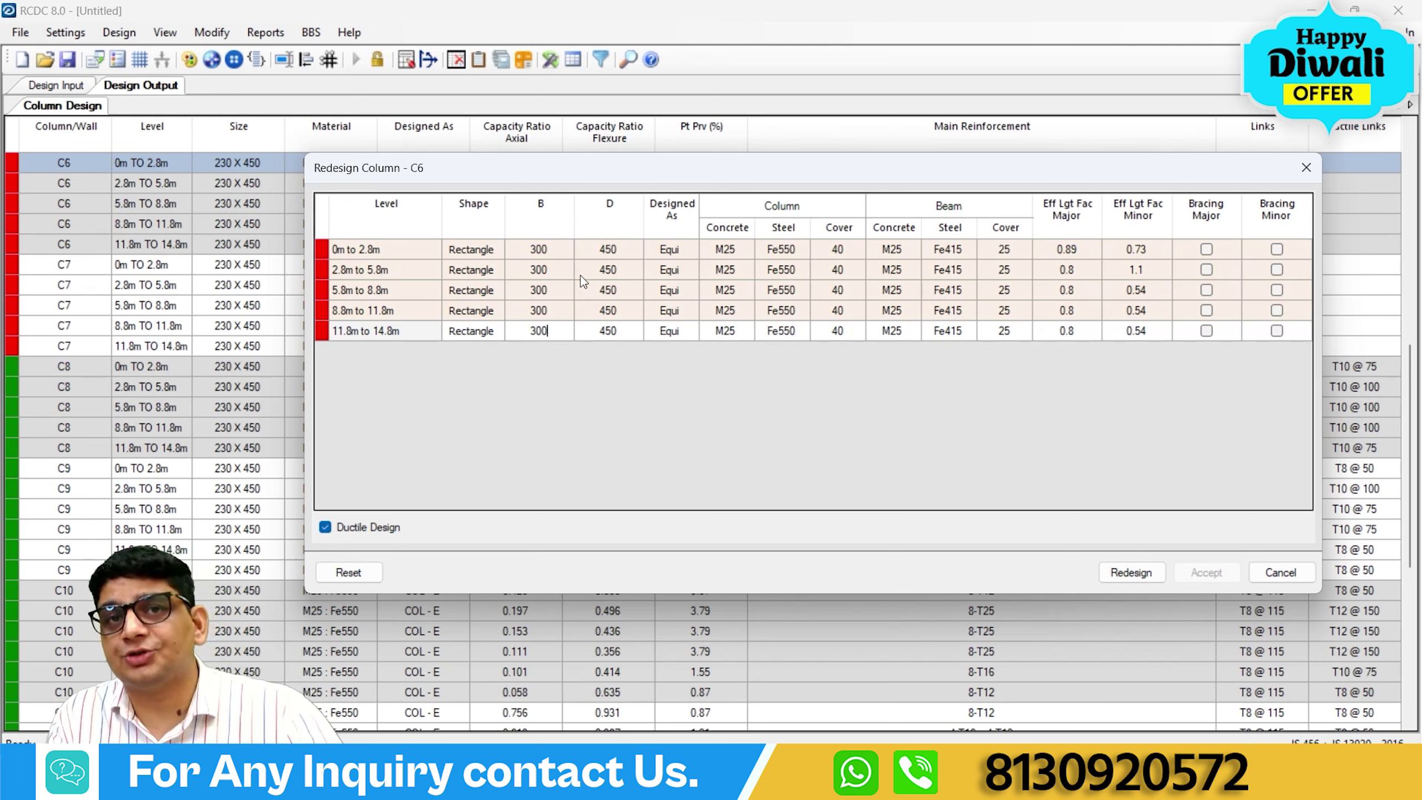
pyautogui.click(1130, 572)
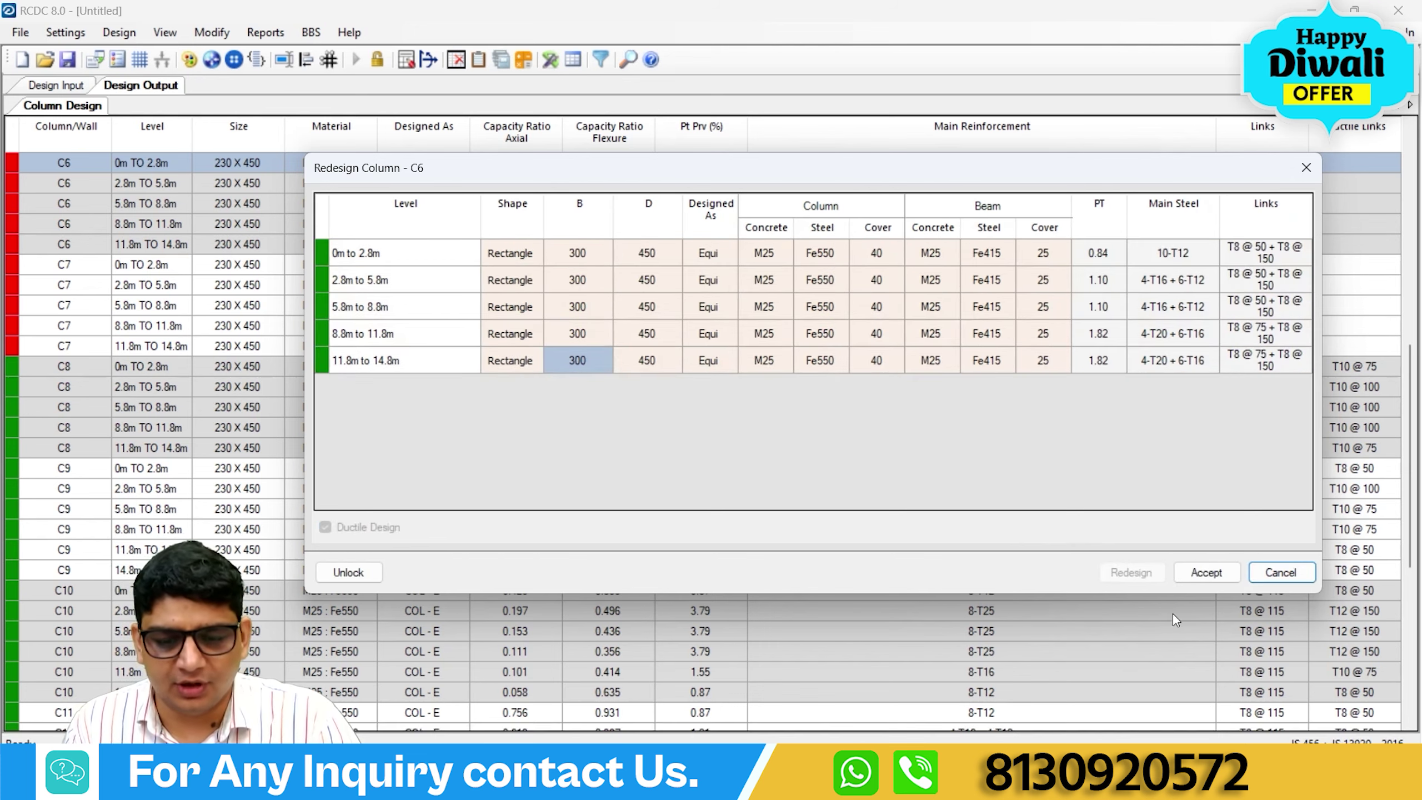
pyautogui.click(1206, 572)
# Start redesigning column C7 with width B set to 300 for levels 0m to 2.8m and 2.8m to 5.8m.
pyautogui.scroll(-2, 136, 493)
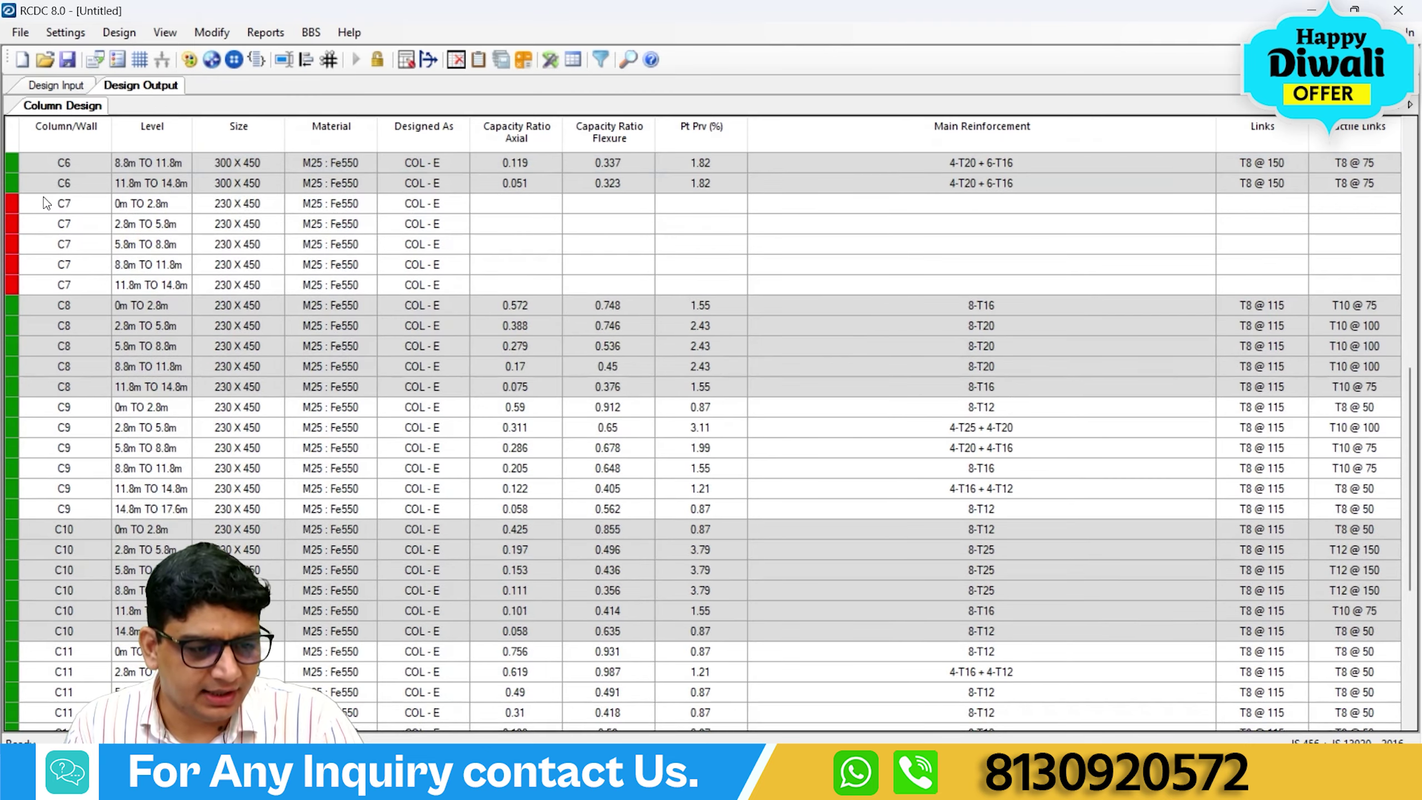
pyautogui.rightClick(43, 197)
pyautogui.click(97, 284)
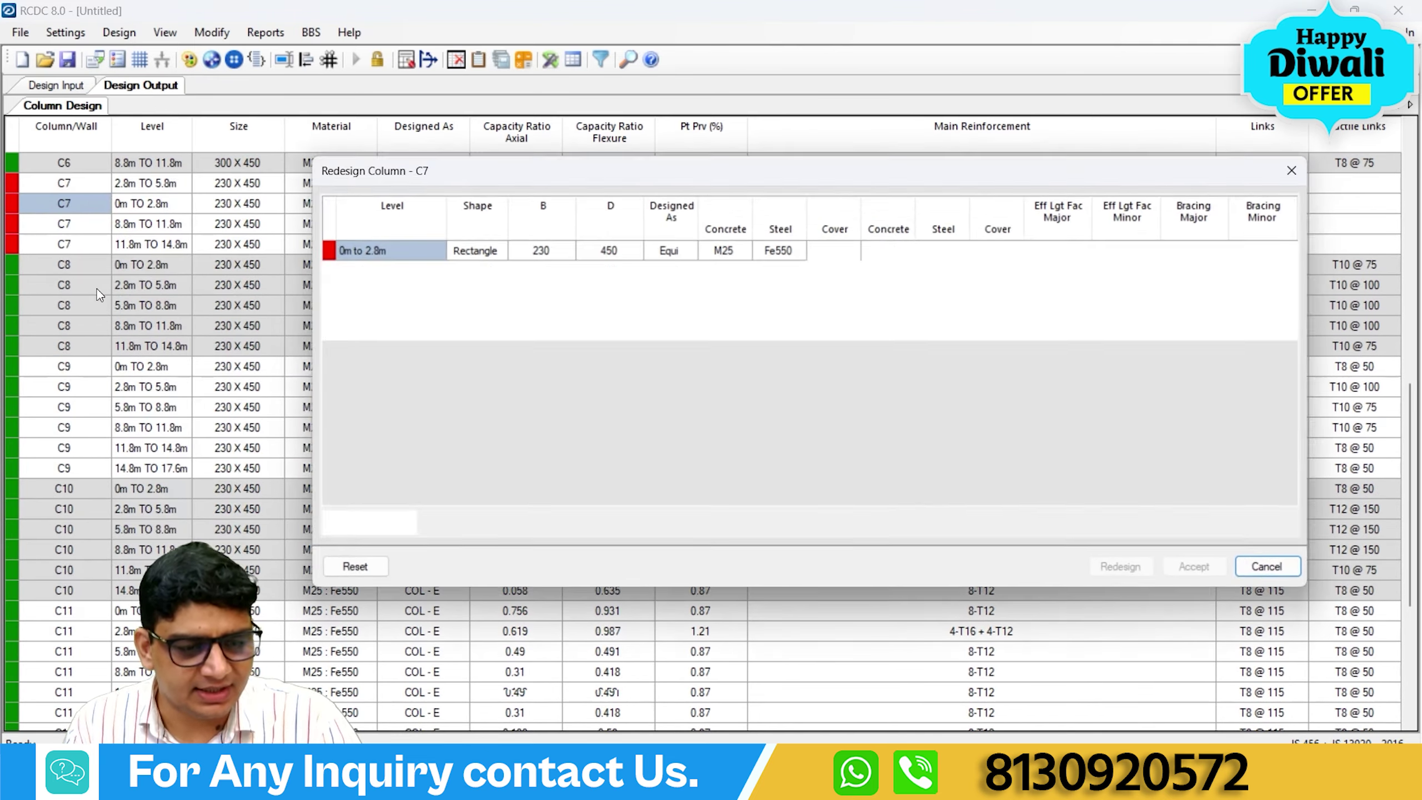
pyautogui.click(538, 249)
pyautogui.write('3')
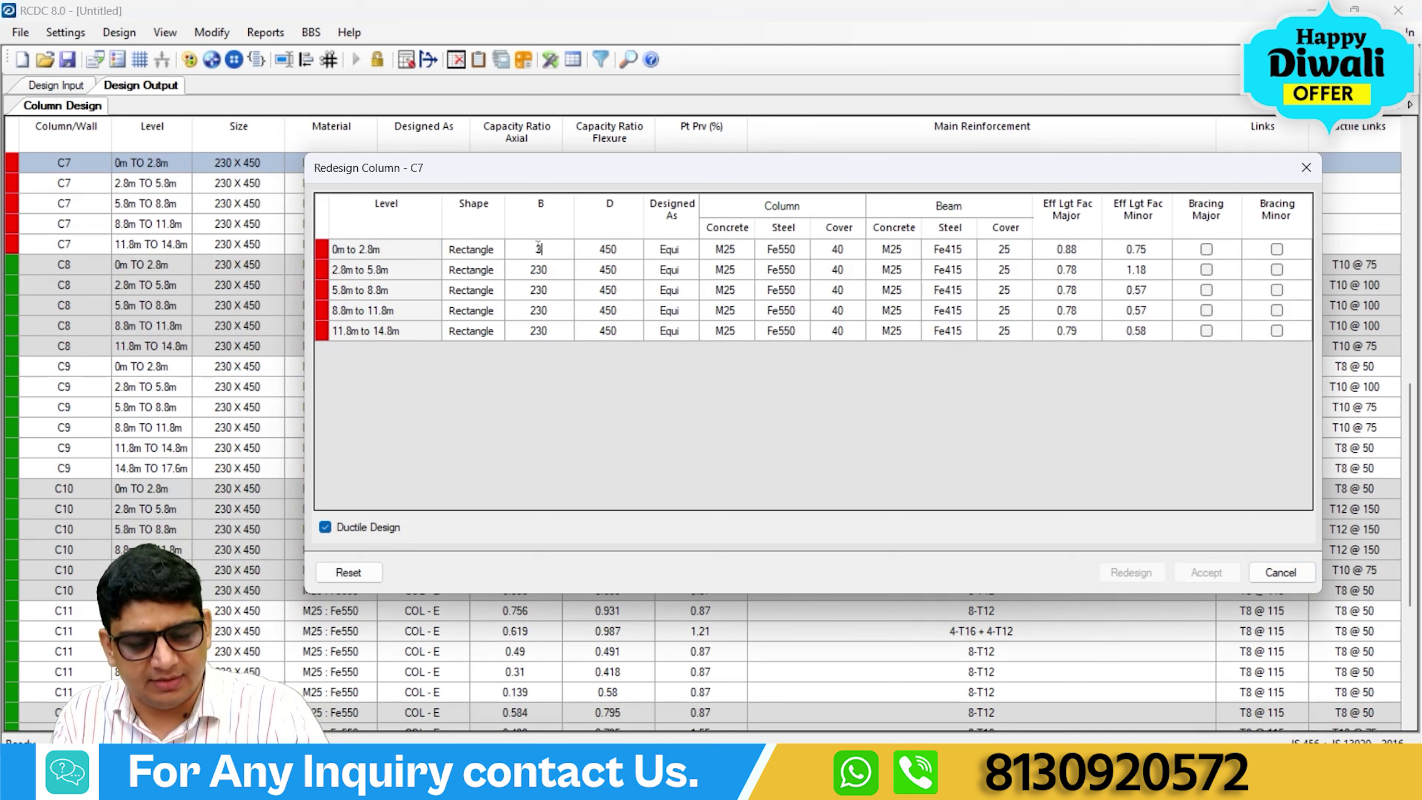
pyautogui.write('00')
pyautogui.click(546, 279)
pyautogui.write('300')
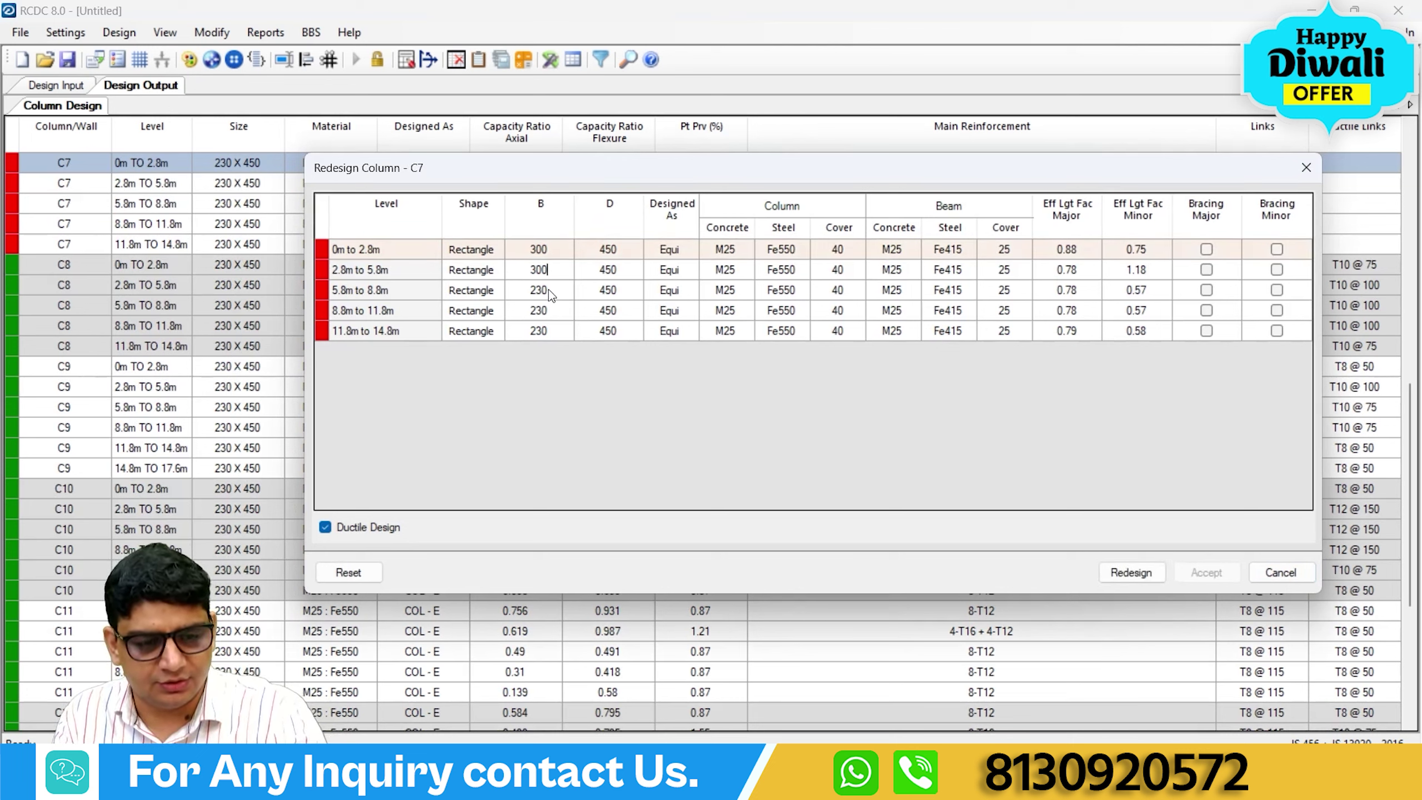
# Set C7's width B to 300 for the three levels from 5.8m to 14.8m, and run its redesign.
pyautogui.click(549, 289)
pyautogui.write('300')
pyautogui.click(550, 313)
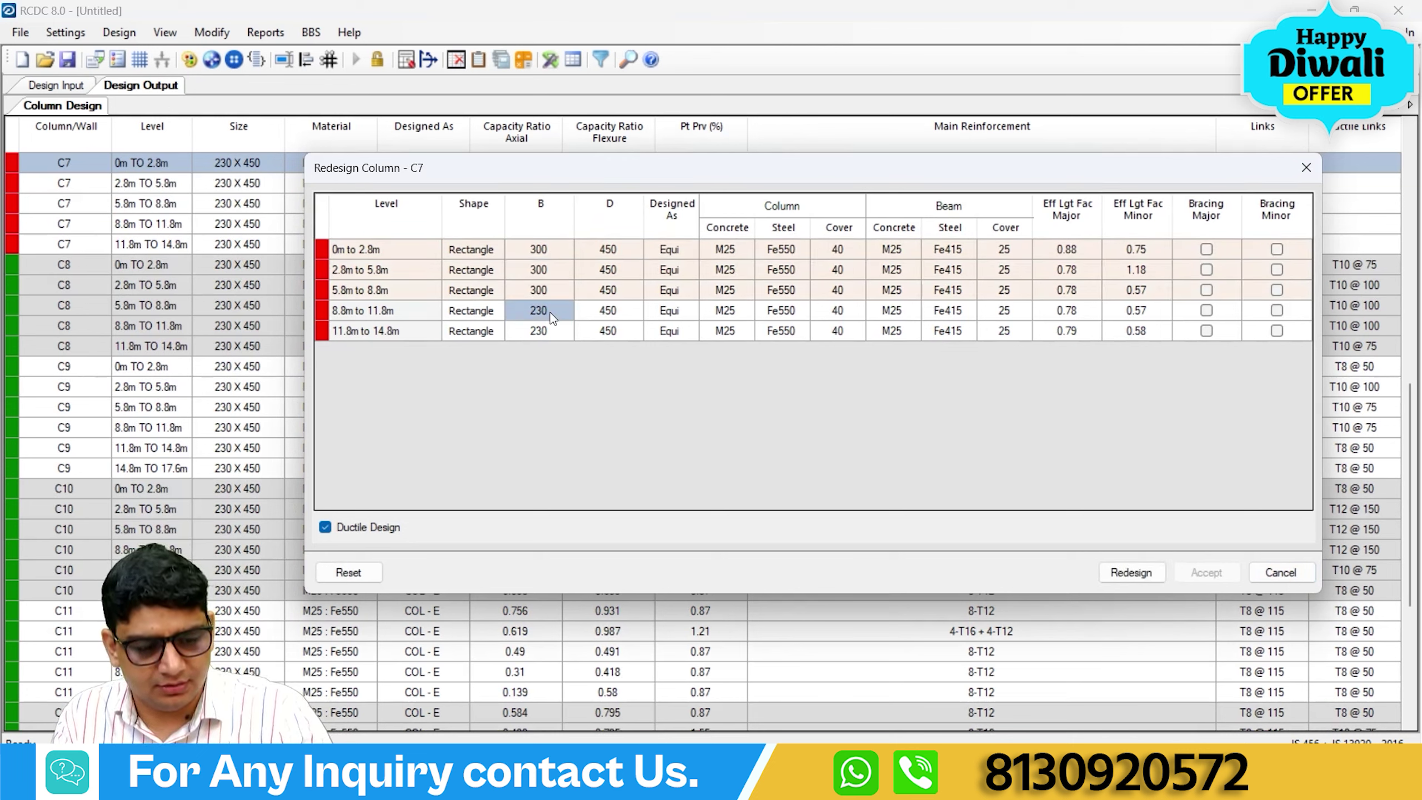
pyautogui.write('300')
pyautogui.click(548, 331)
pyautogui.write('300')
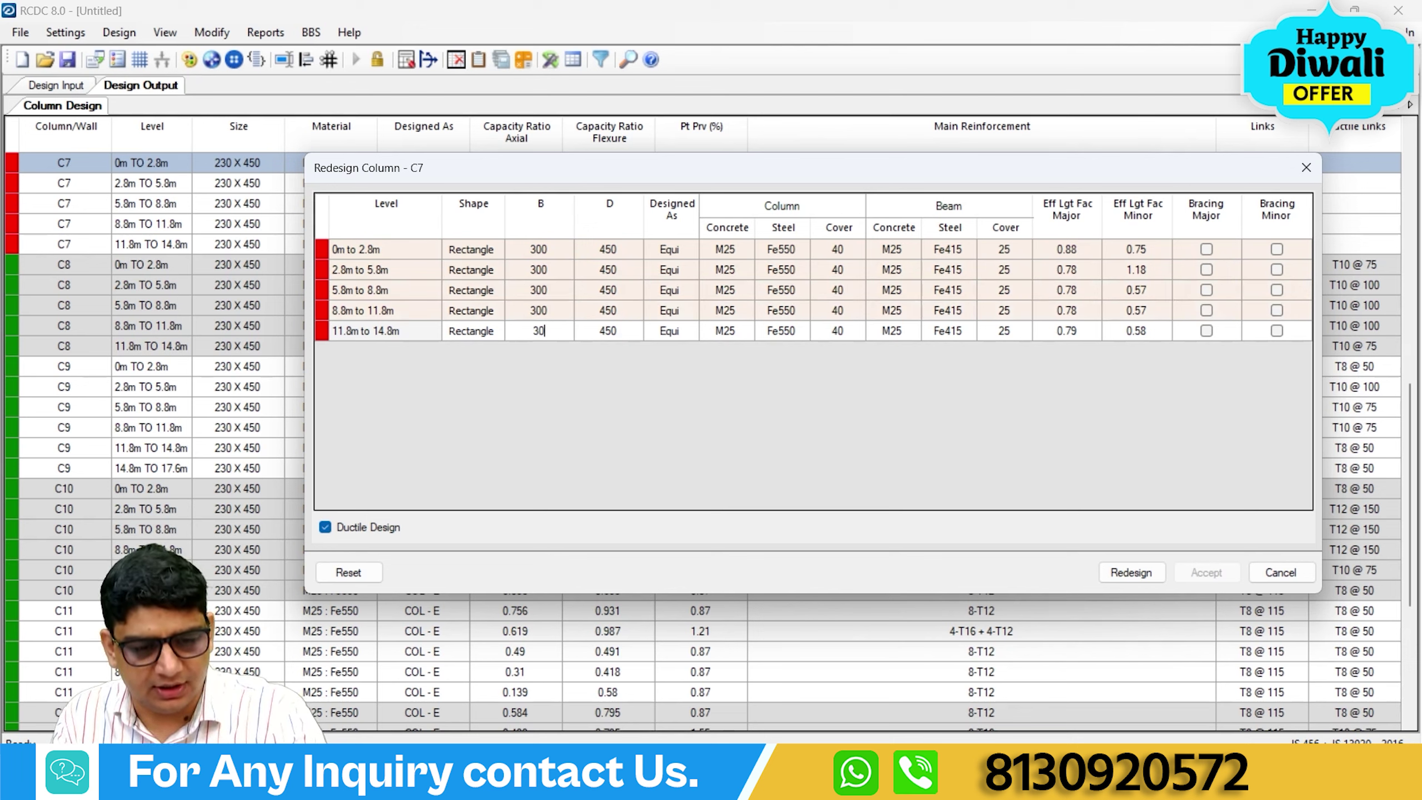
pyautogui.click(1130, 572)
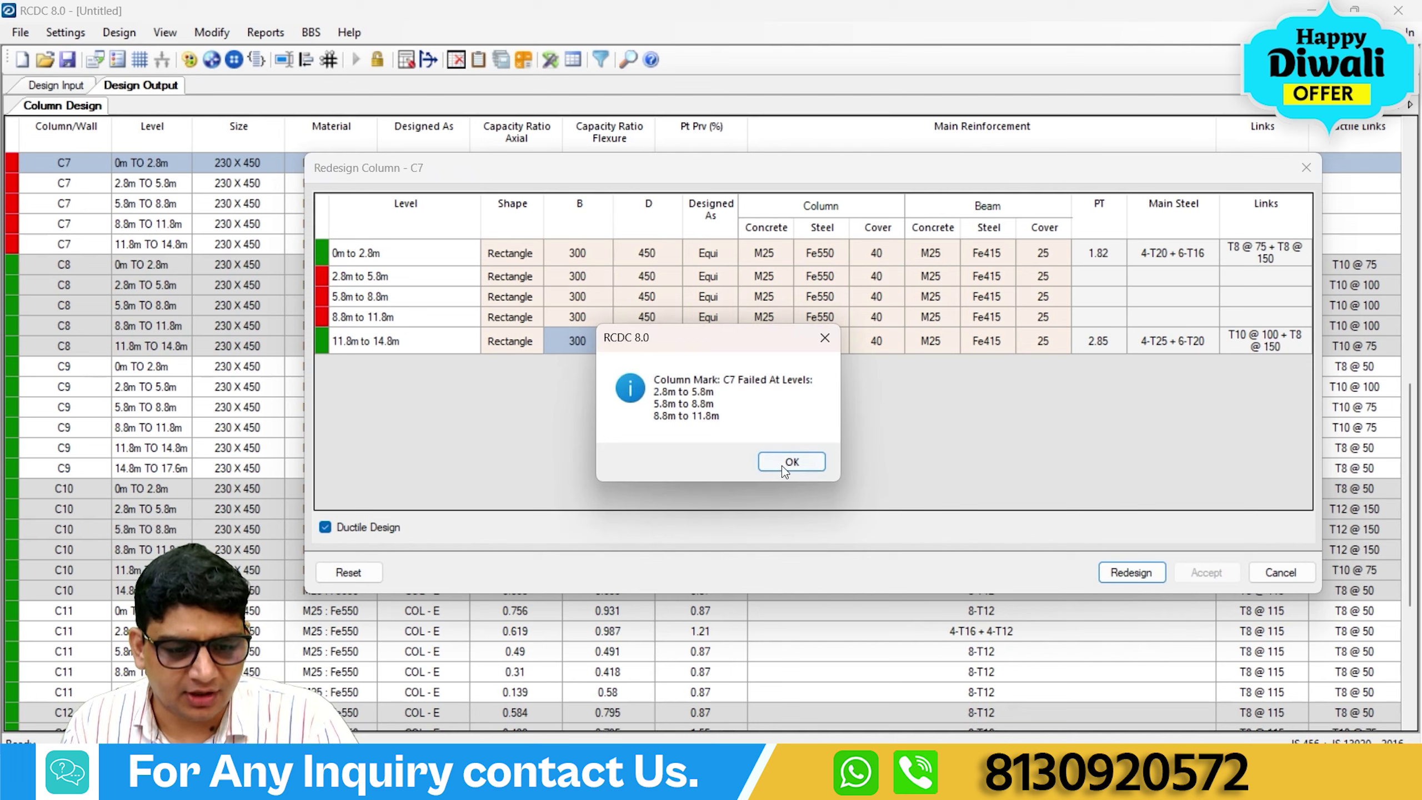
pyautogui.click(783, 462)
# Unlock the C7 redesign, set depth D to 500 for the four levels from 0m to 11.8m, and redesign and accept the column.
pyautogui.click(357, 278)
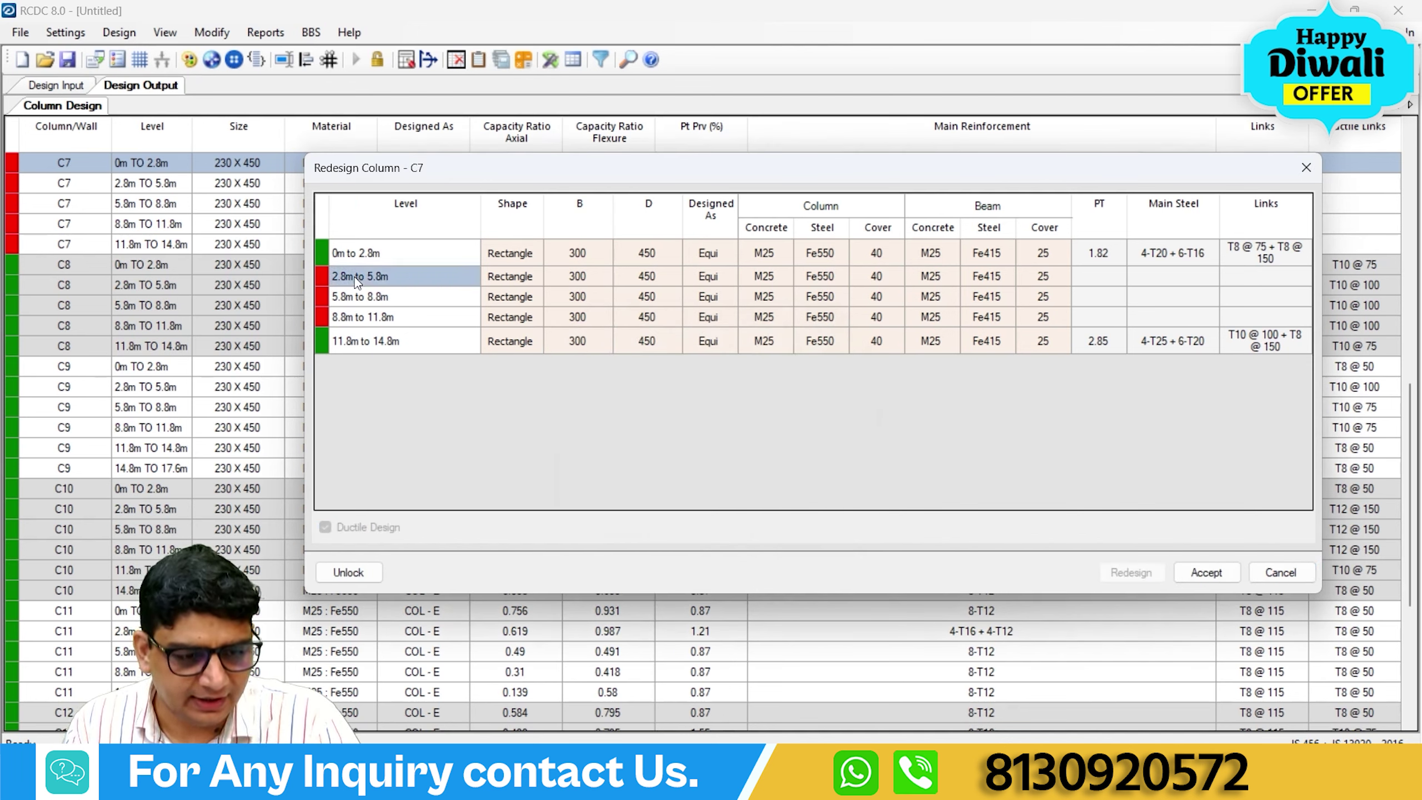
pyautogui.click(352, 572)
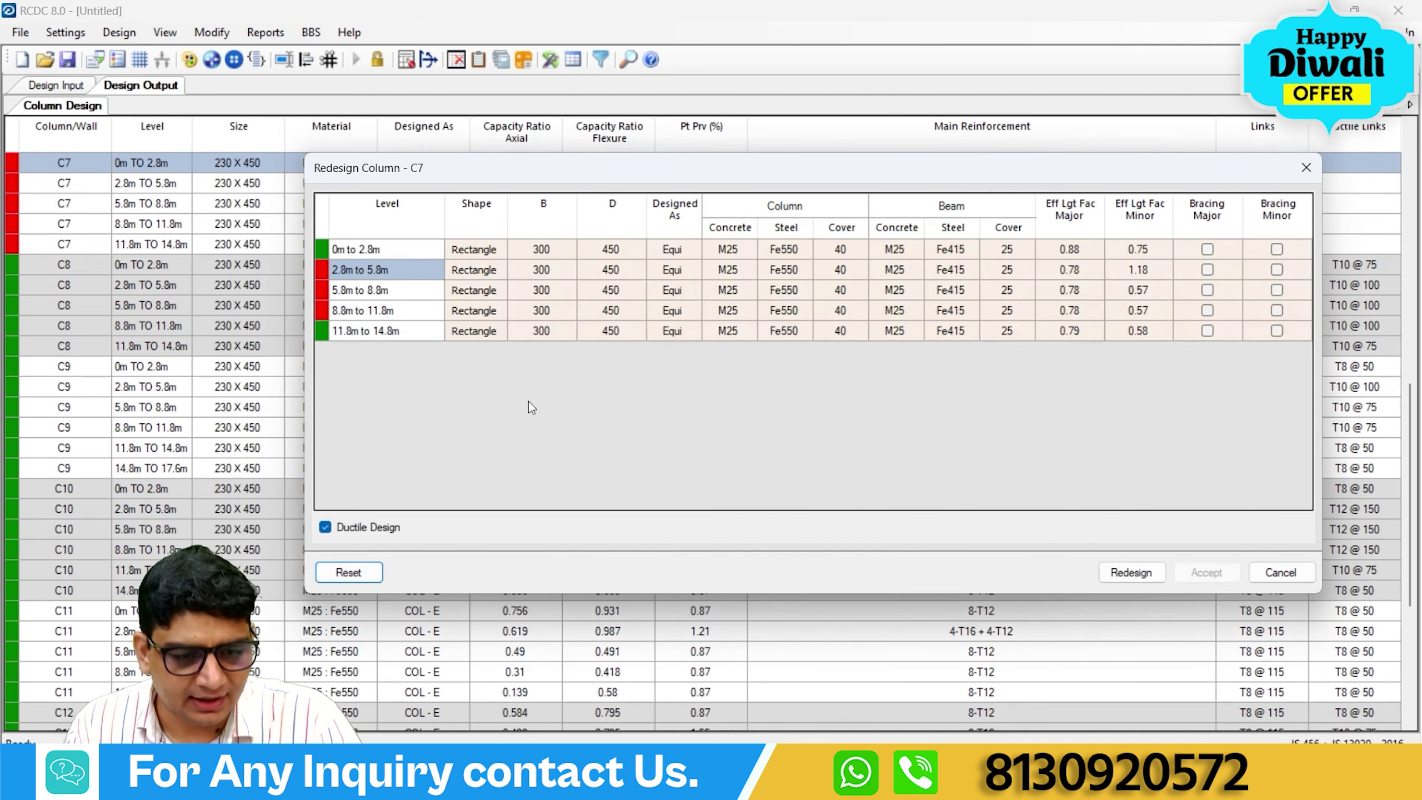
pyautogui.click(546, 250)
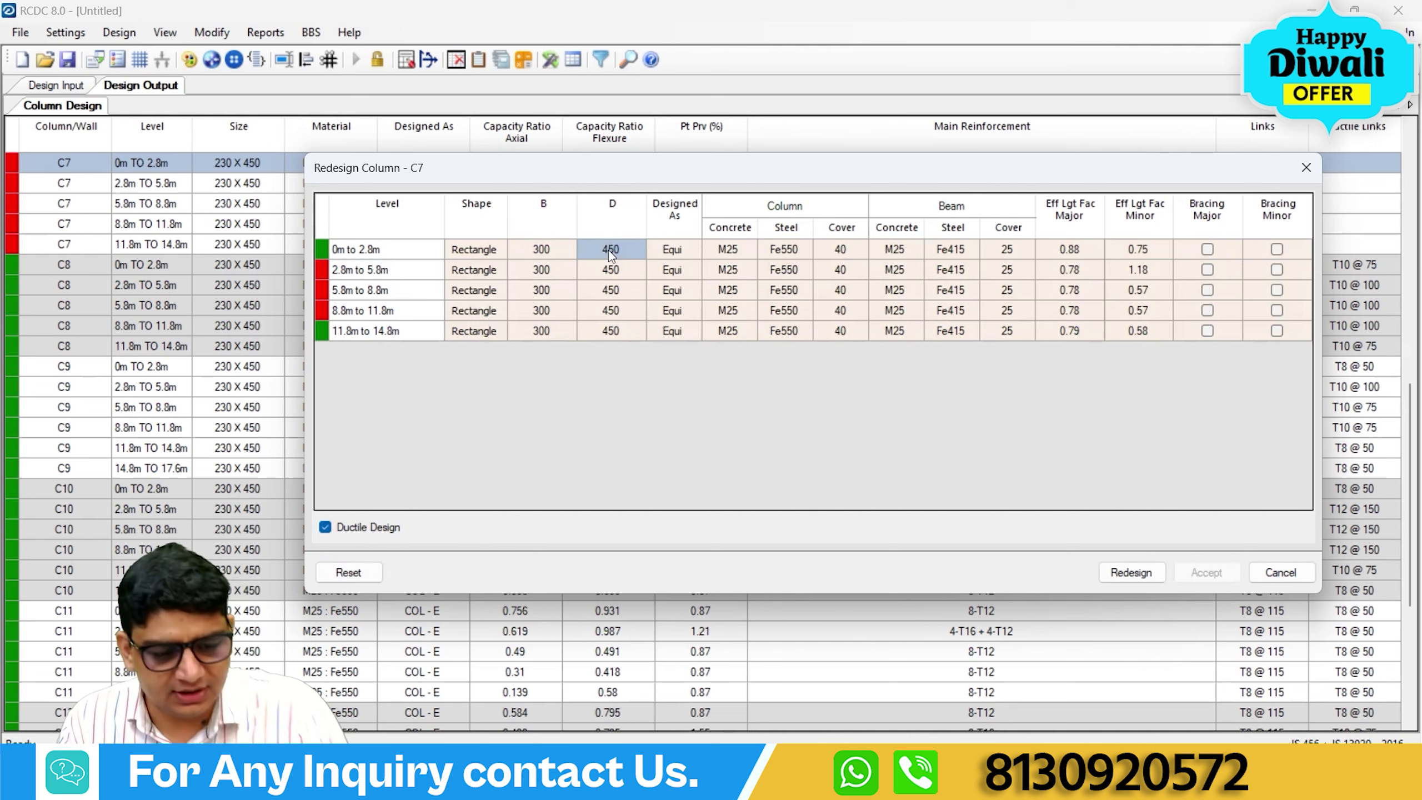
pyautogui.write('55')
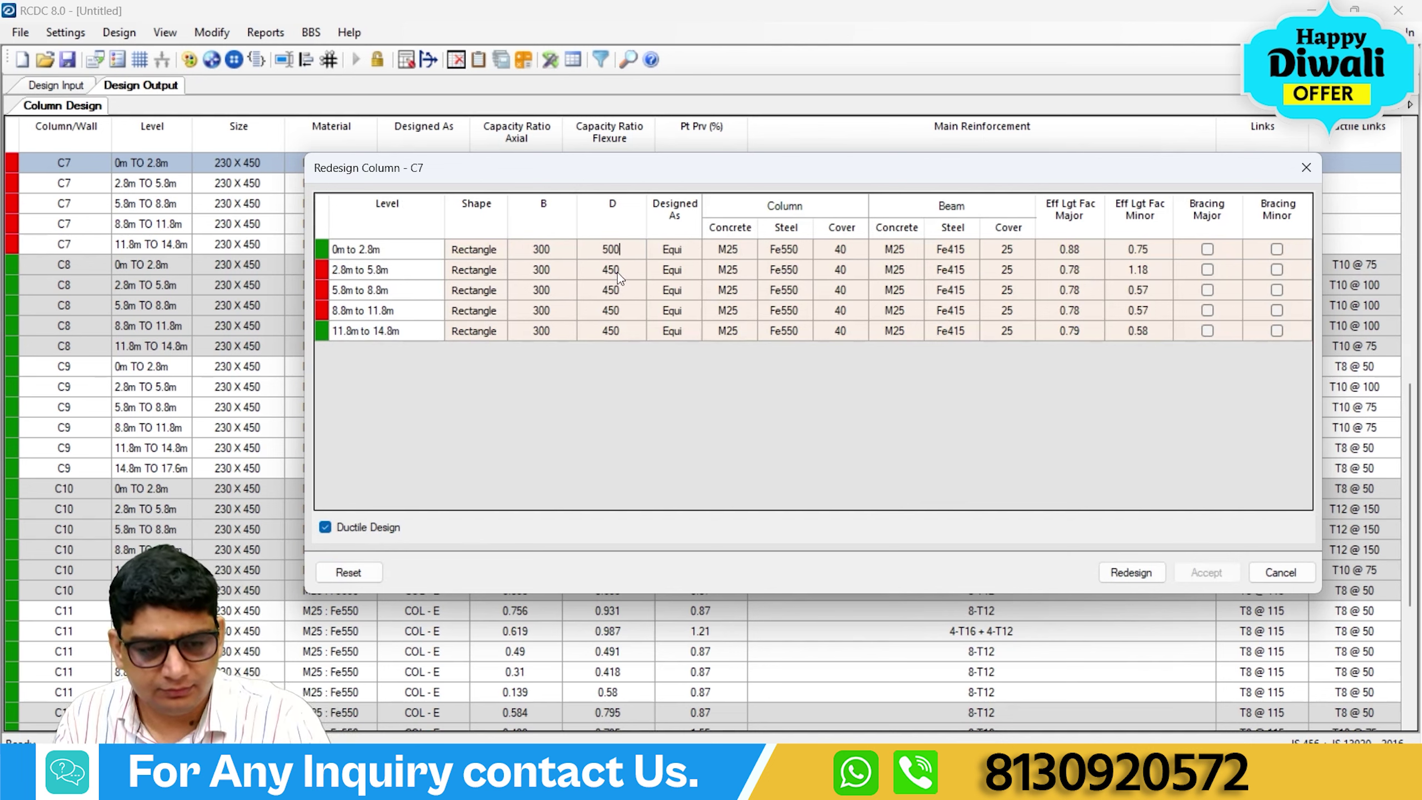
pyautogui.click(617, 272)
pyautogui.press('BackSpace')
pyautogui.write('500')
pyautogui.click(611, 290)
pyautogui.click(621, 309)
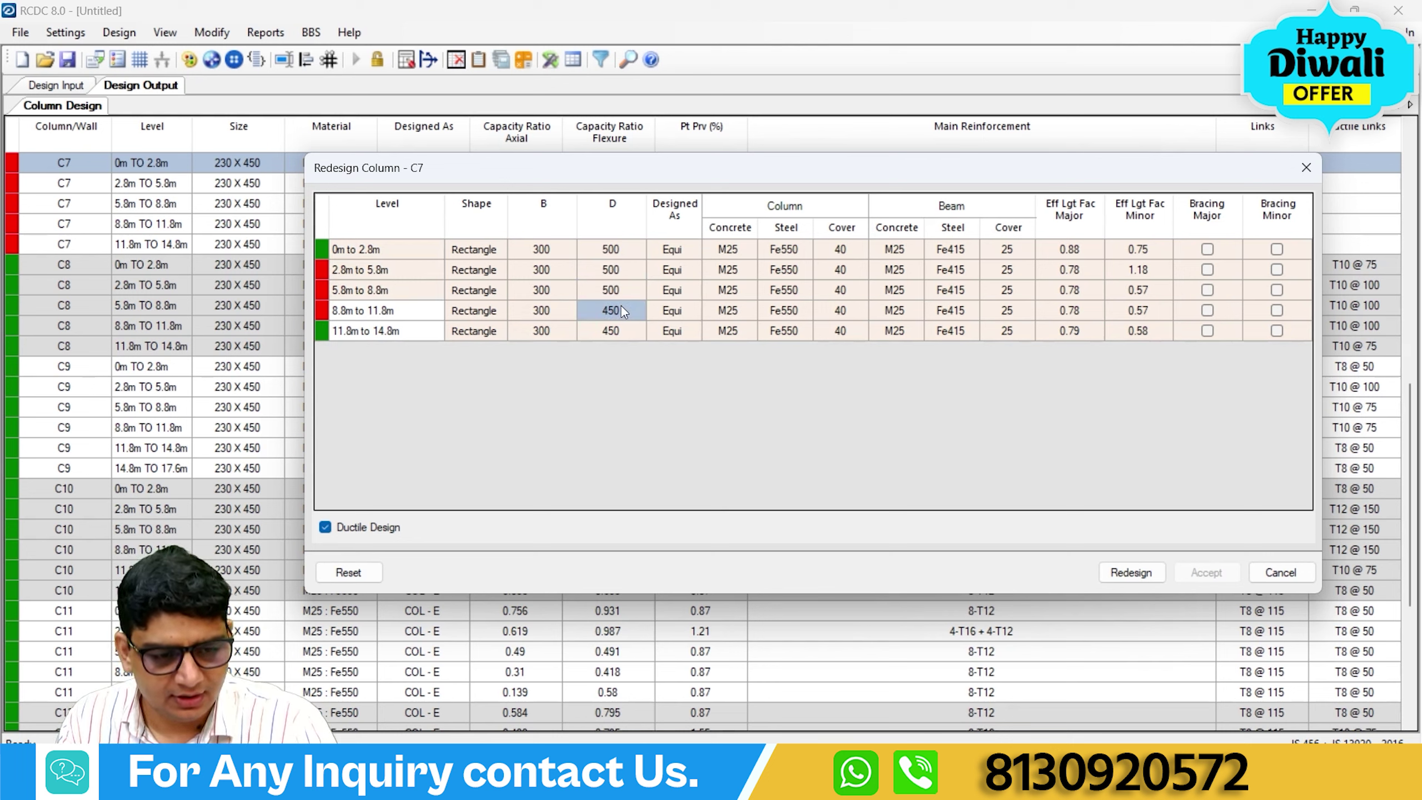
pyautogui.write('500')
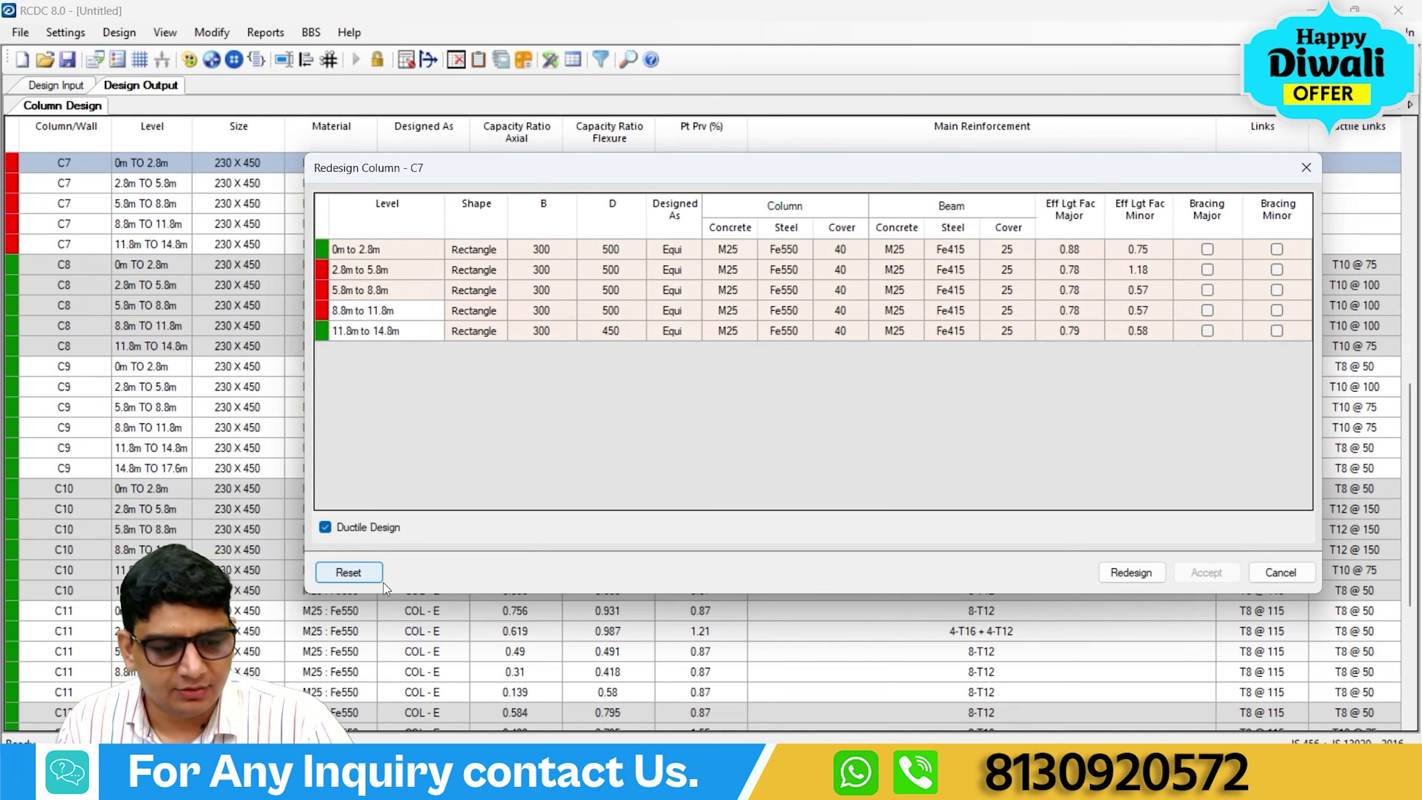
pyautogui.click(1130, 572)
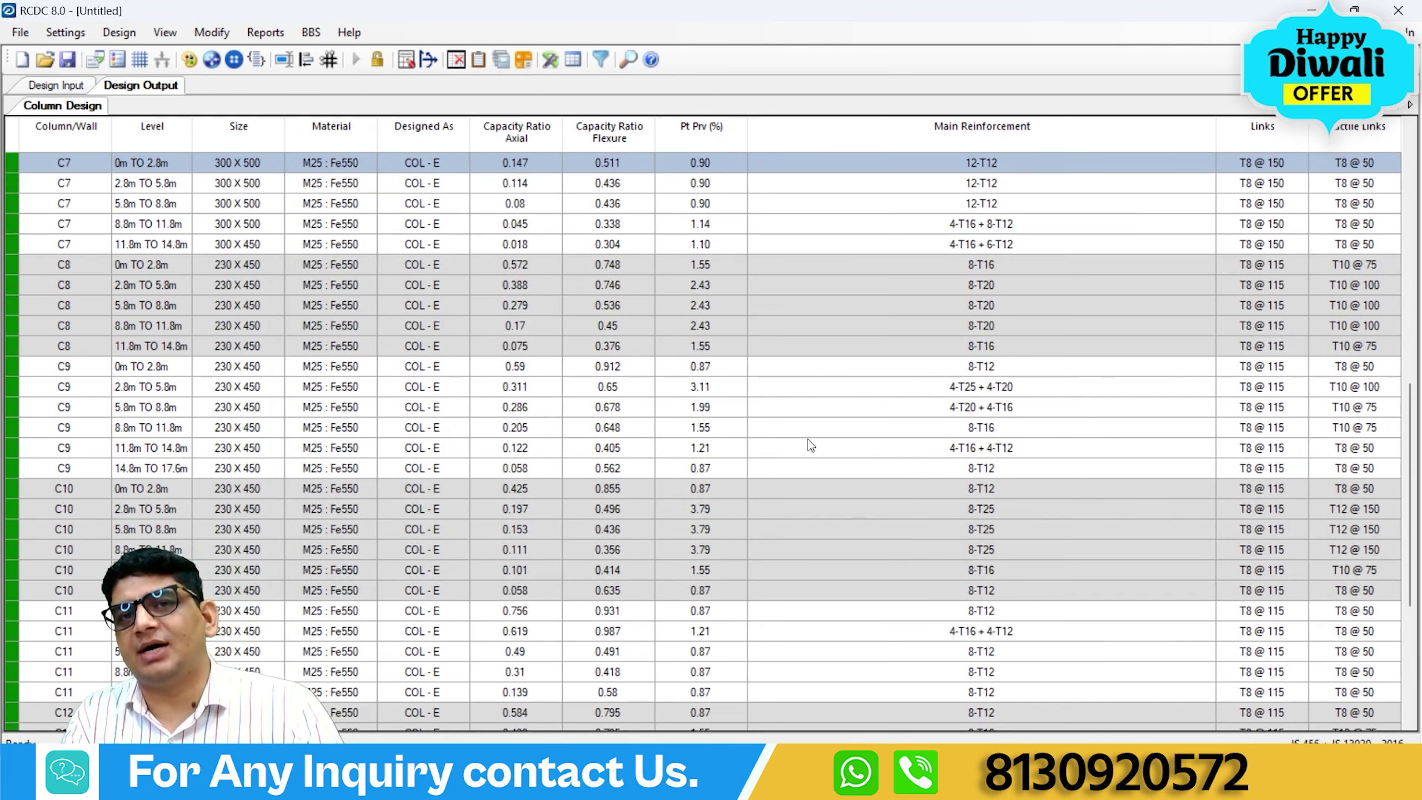
# Start redesigning column C13 with width B set to 300 for levels 0m to 2.8m and 2.8m to 5.8m.
pyautogui.scroll(-5, 675, 475)
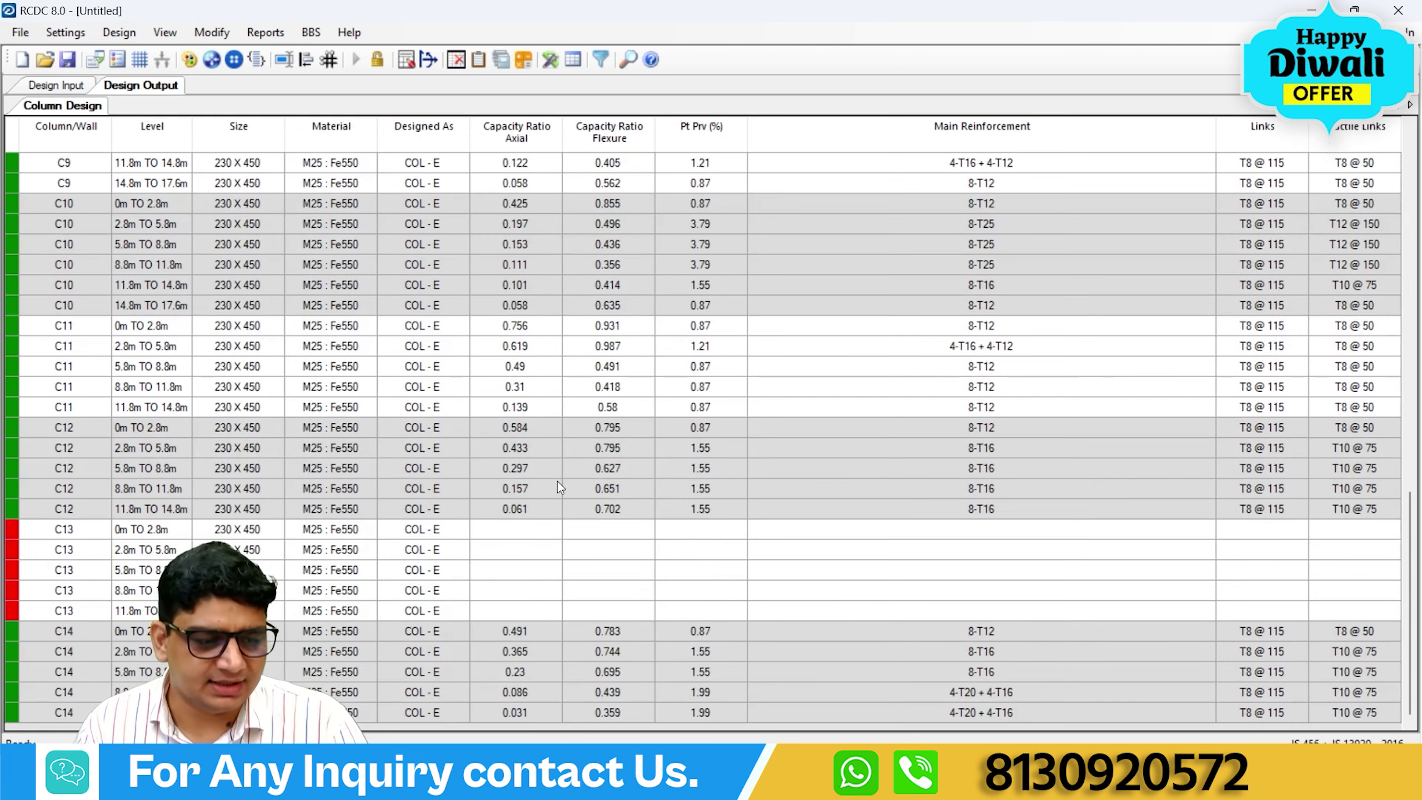
pyautogui.rightClick(54, 541)
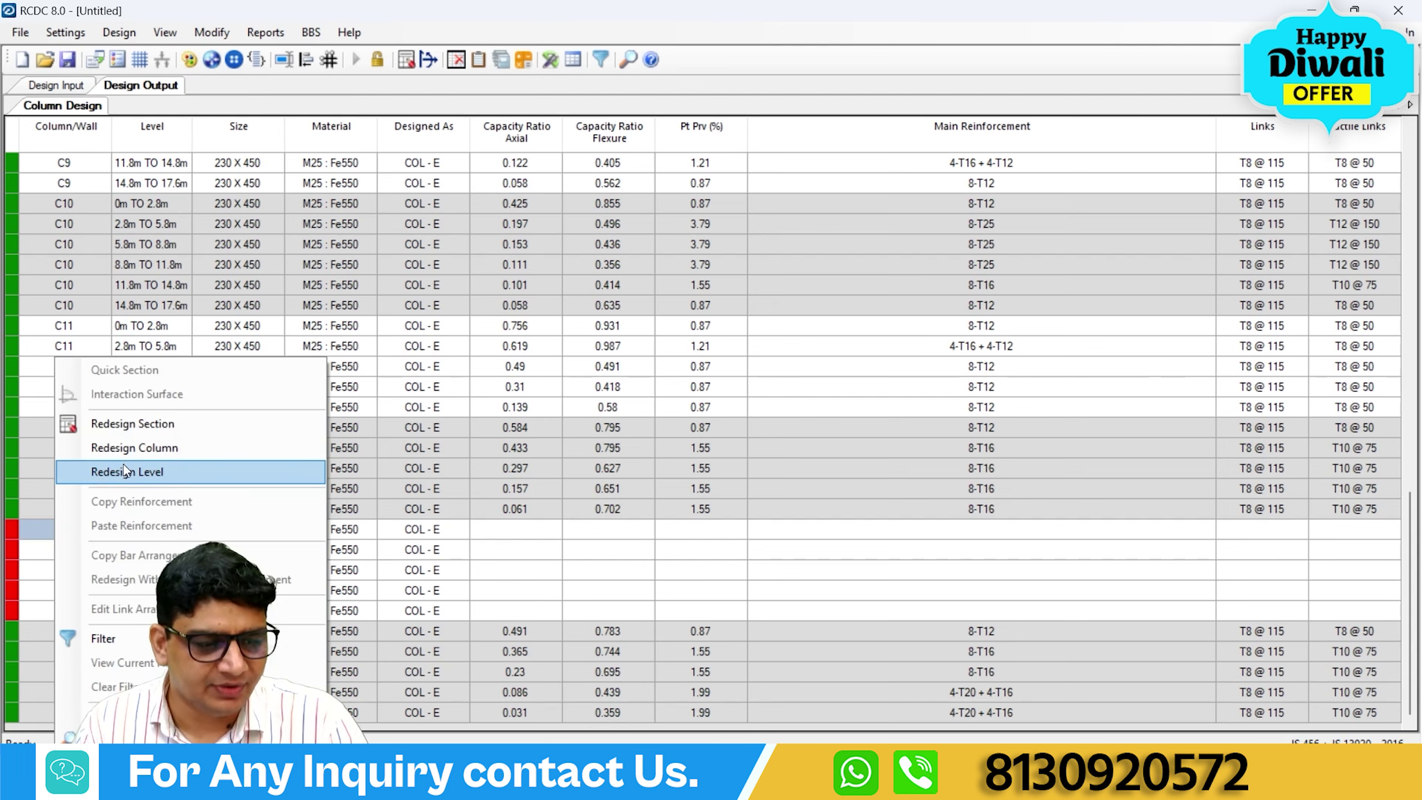
pyautogui.click(128, 448)
pyautogui.click(550, 252)
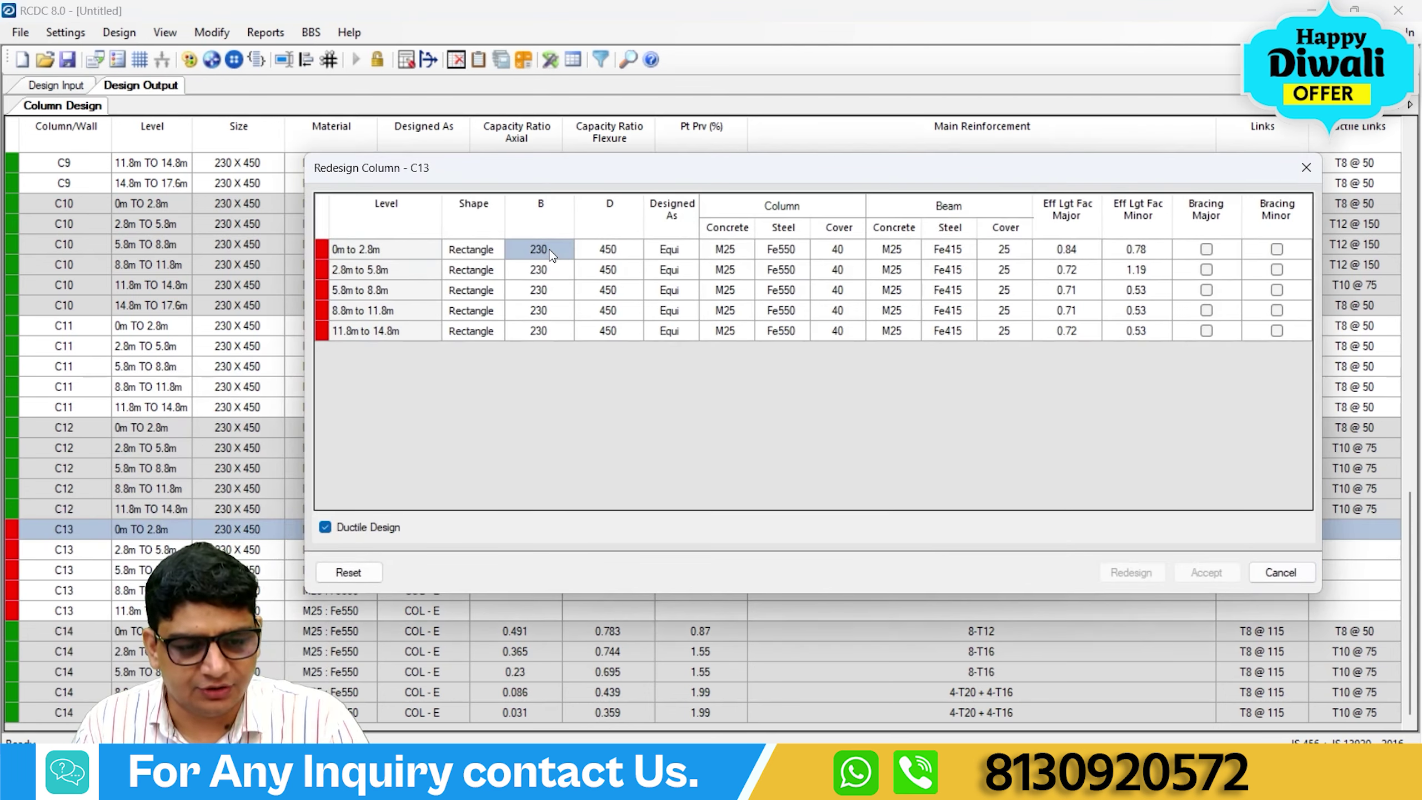
pyautogui.write('300')
pyautogui.click(549, 269)
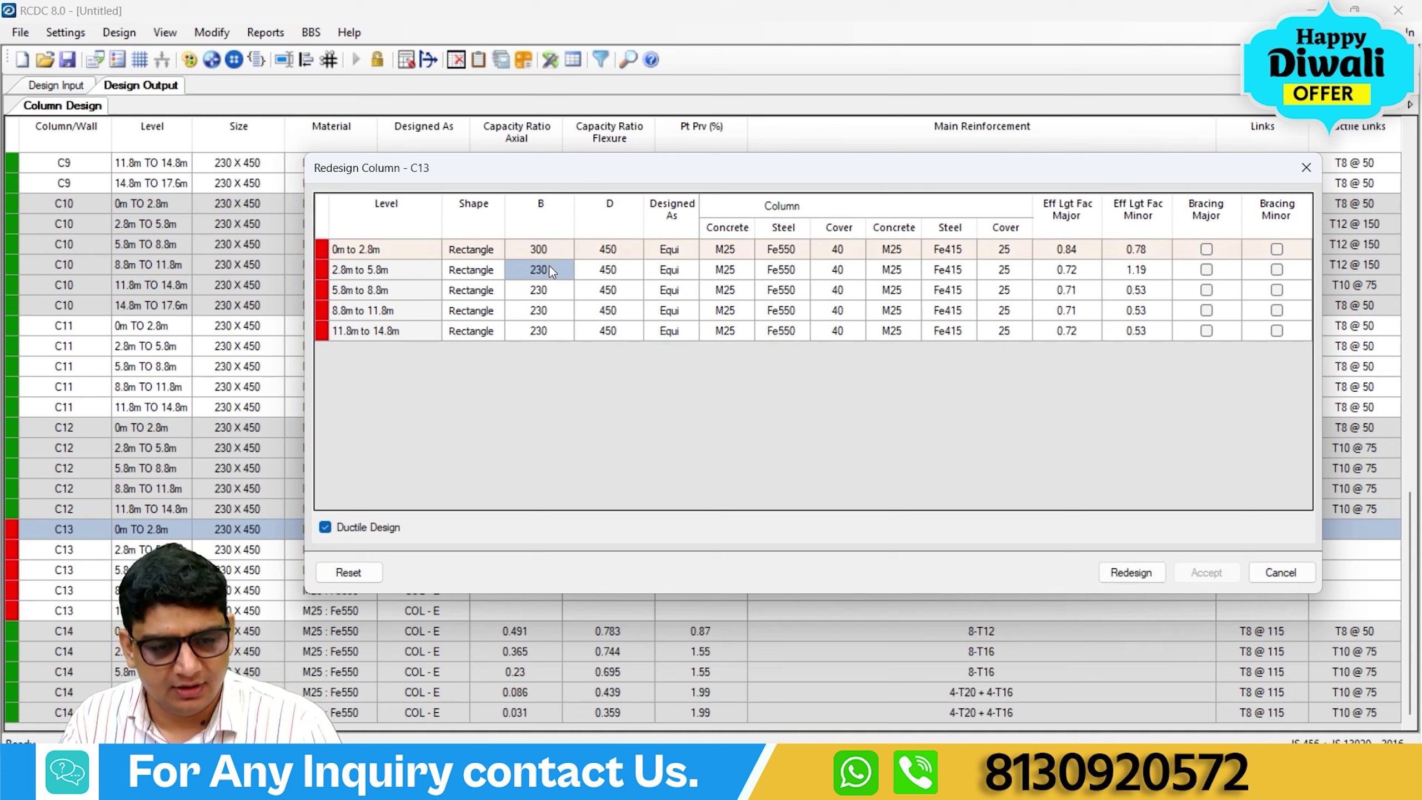
pyautogui.write('300')
# Set C13's width B to 300 for the three levels from 5.8m to 14.8m, and run its redesign.
pyautogui.click(546, 291)
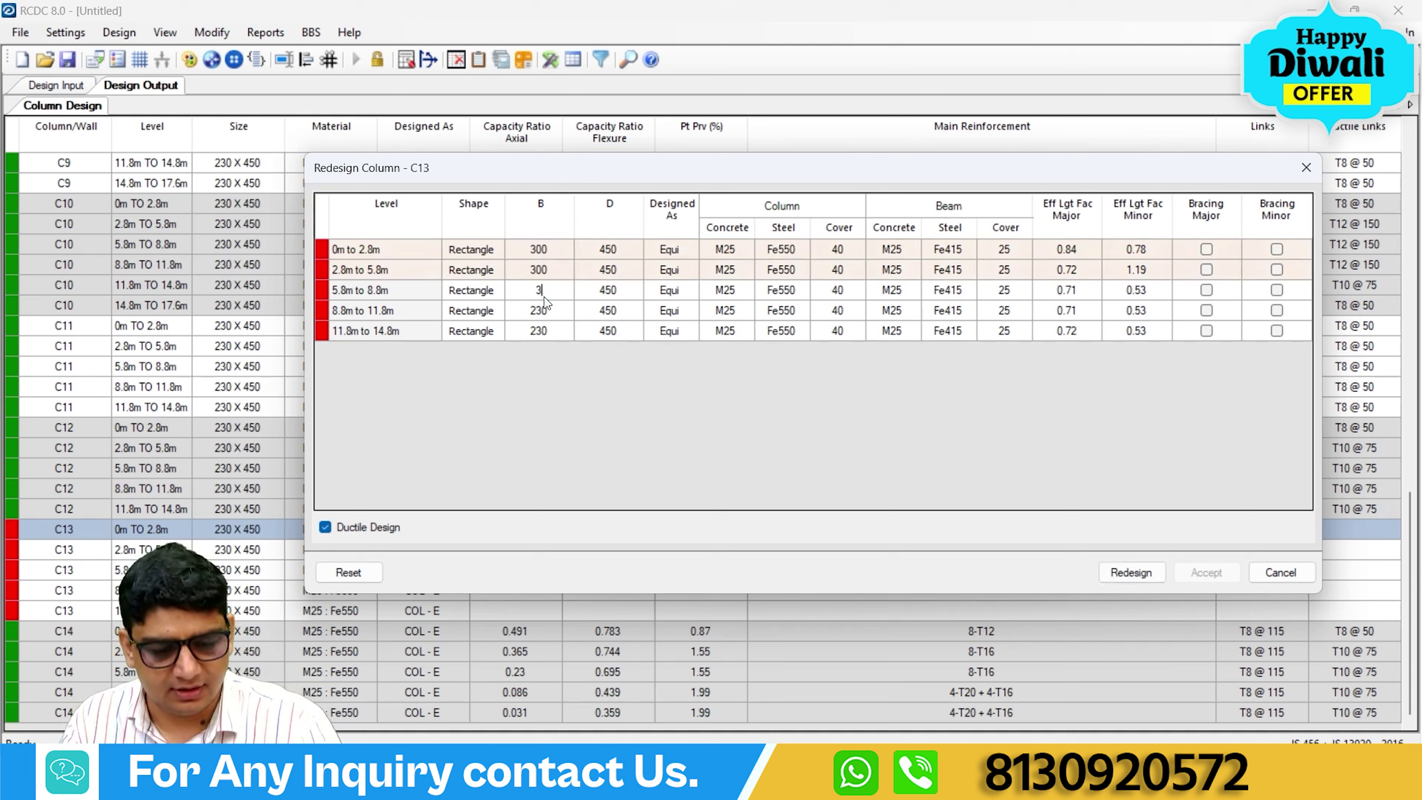
pyautogui.click(546, 311)
pyautogui.write('300')
pyautogui.click(544, 329)
pyautogui.write('300')
pyautogui.click(1131, 572)
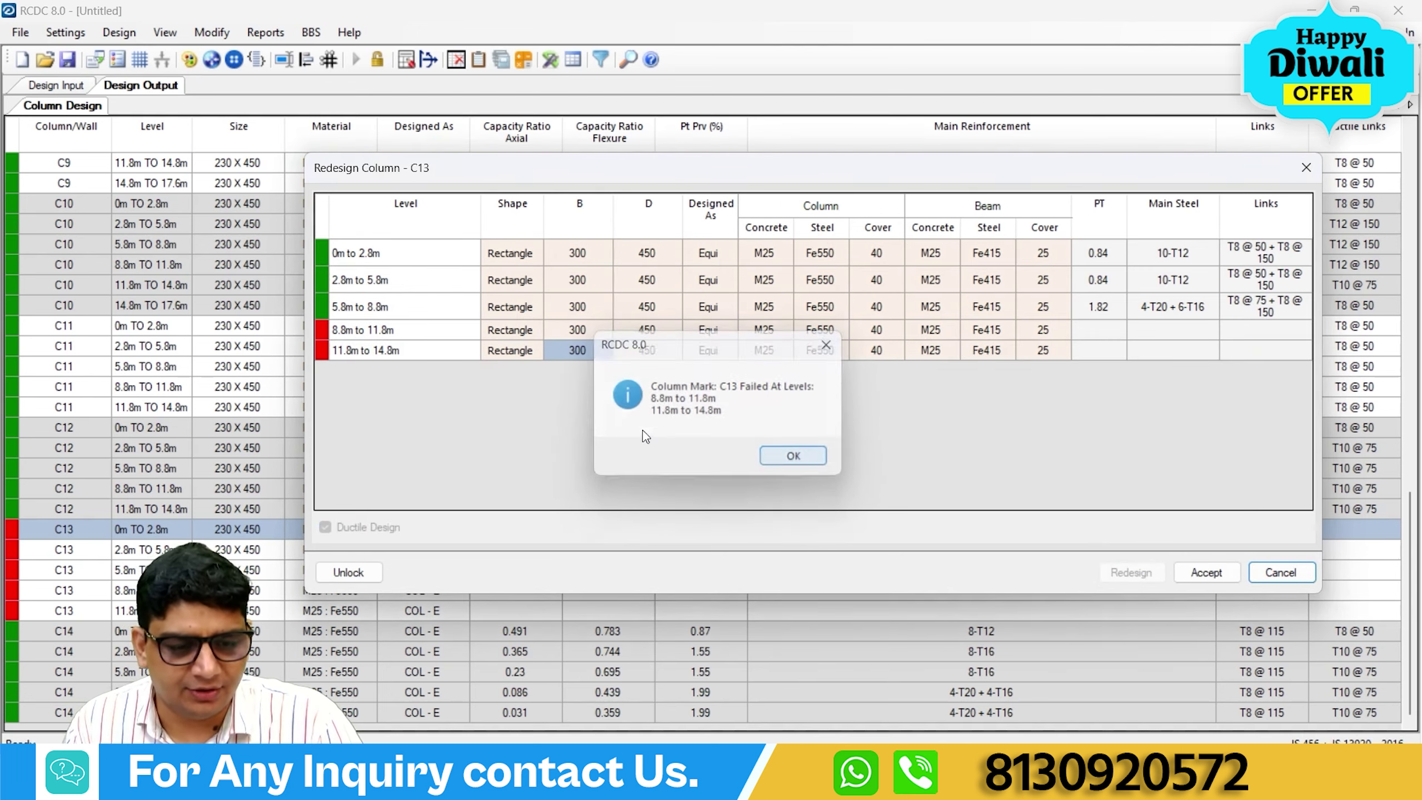
# Unlock the C13 redesign and set depth D to 500 for the three levels from 0m to 8.8m.
pyautogui.press('Return')
pyautogui.click(632, 253)
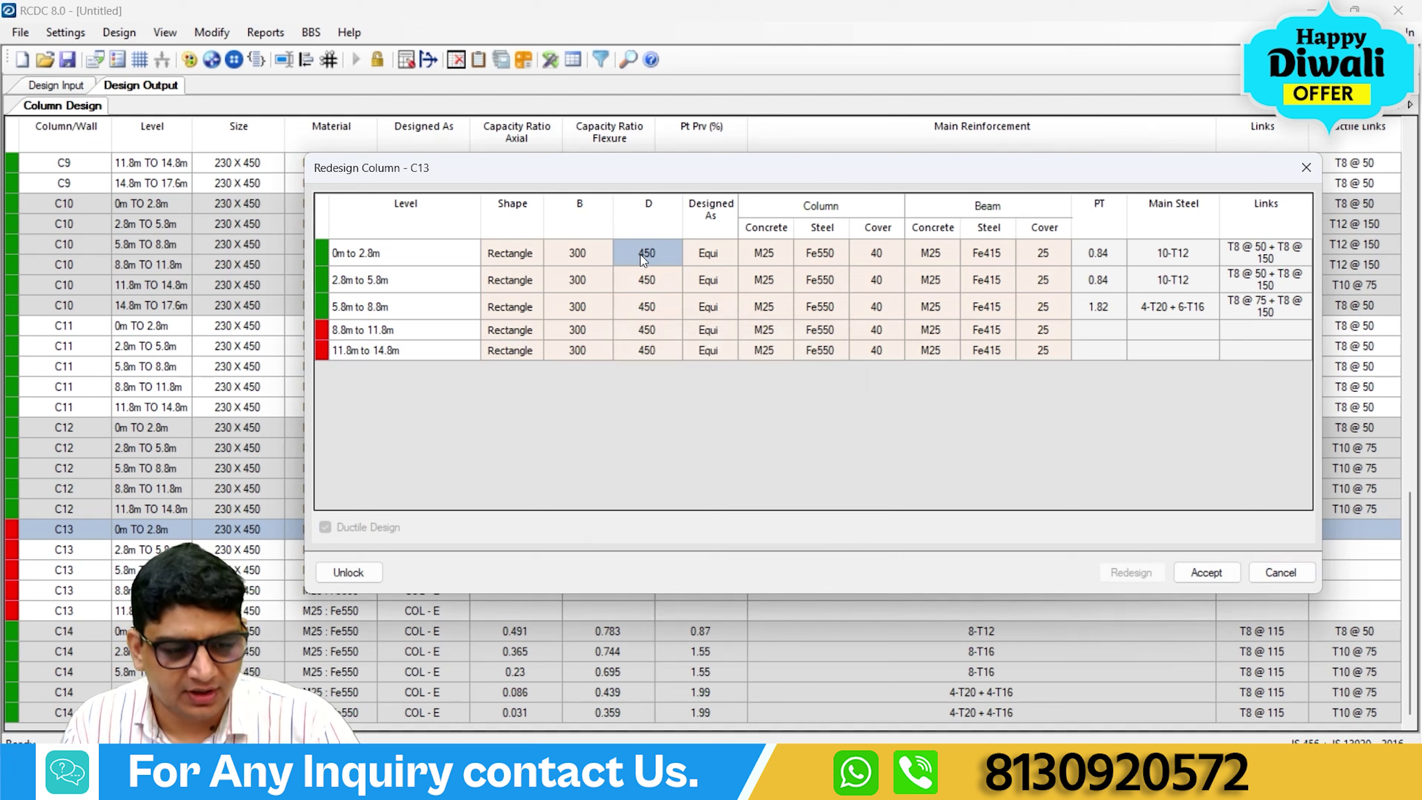
pyautogui.click(348, 572)
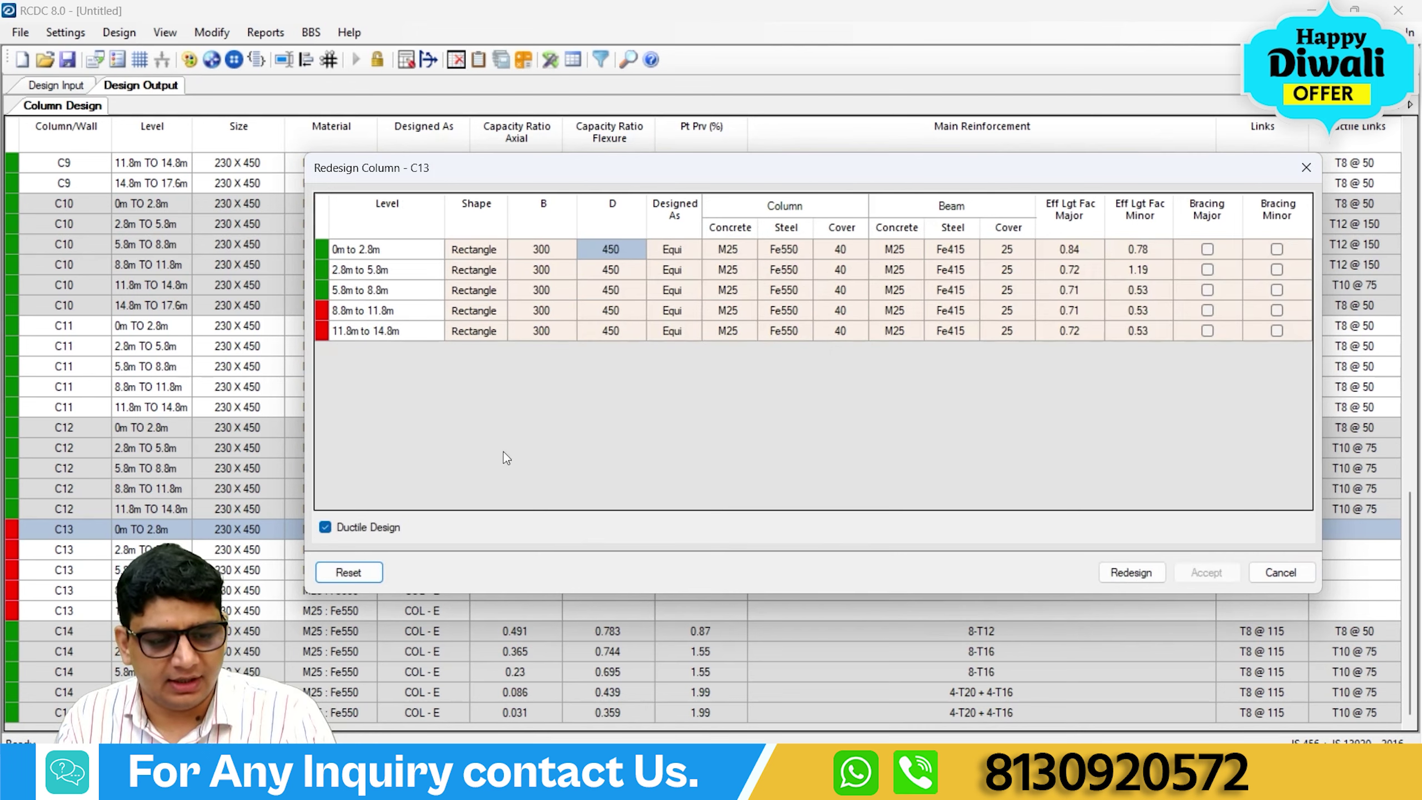
pyautogui.write('500')
pyautogui.click(610, 272)
pyautogui.write('500')
pyautogui.click(616, 291)
pyautogui.write('500')
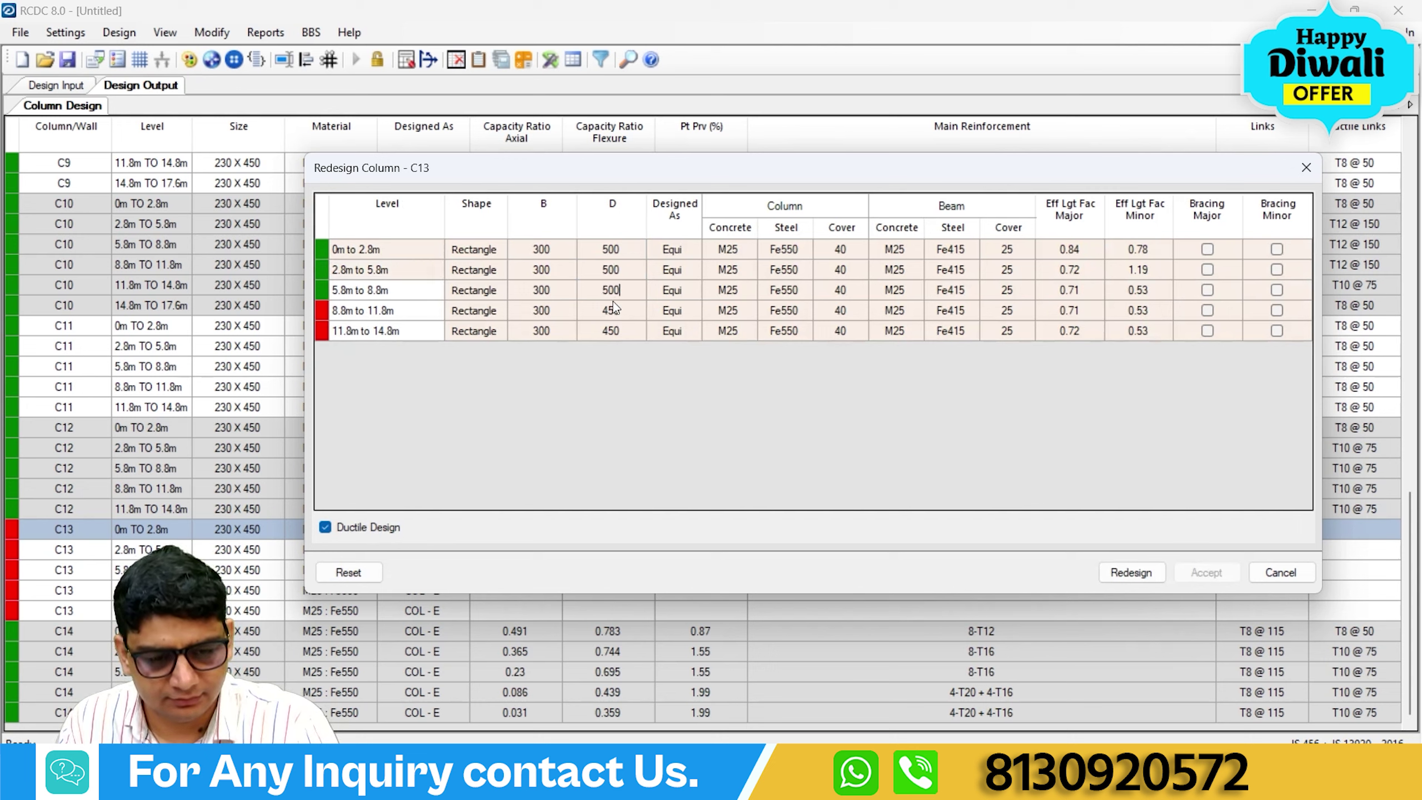
# Set C13's depth D to 500 for the two levels from 8.8m to 14.8m, then redesign and accept the column.
pyautogui.click(612, 310)
pyautogui.write('500')
pyautogui.click(616, 331)
pyautogui.write('500')
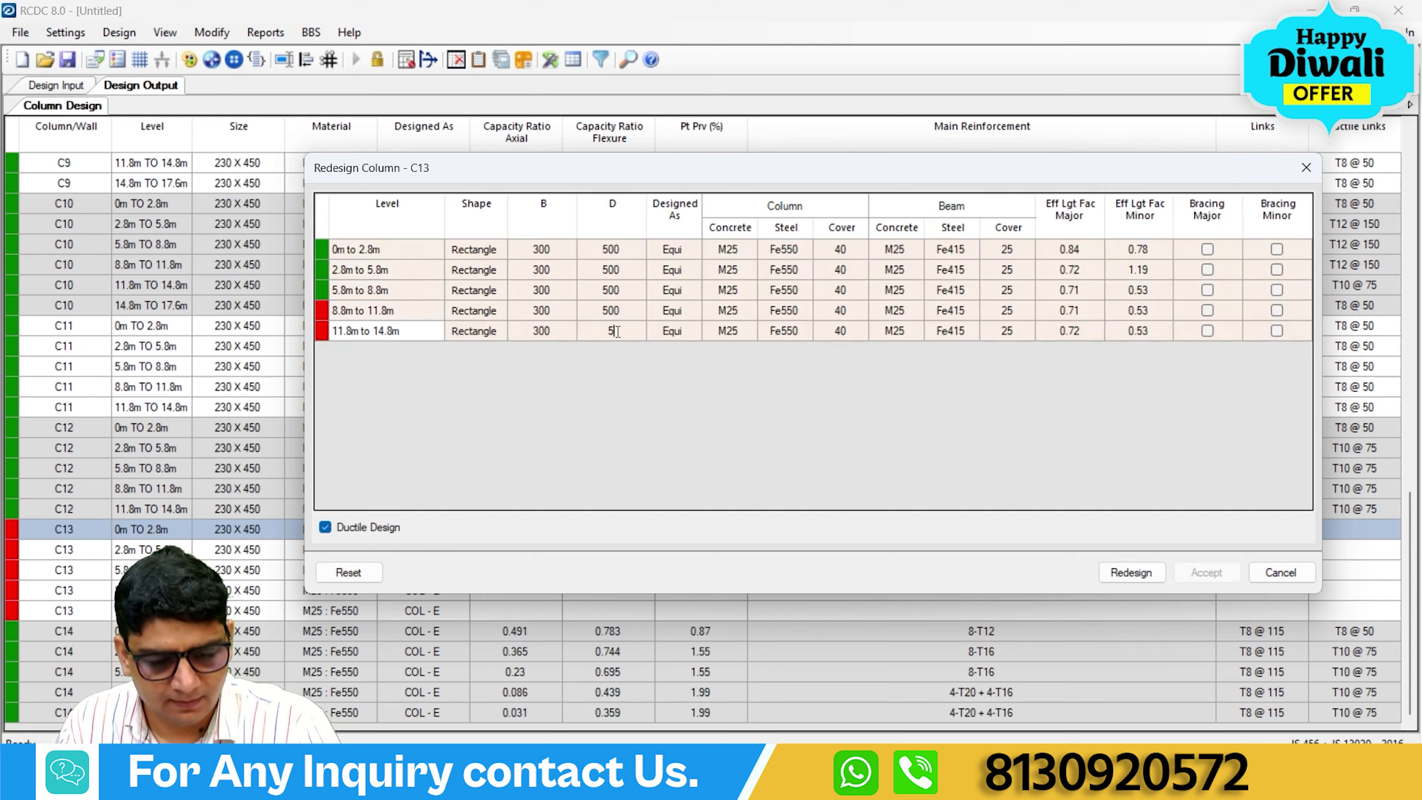
pyautogui.click(1151, 579)
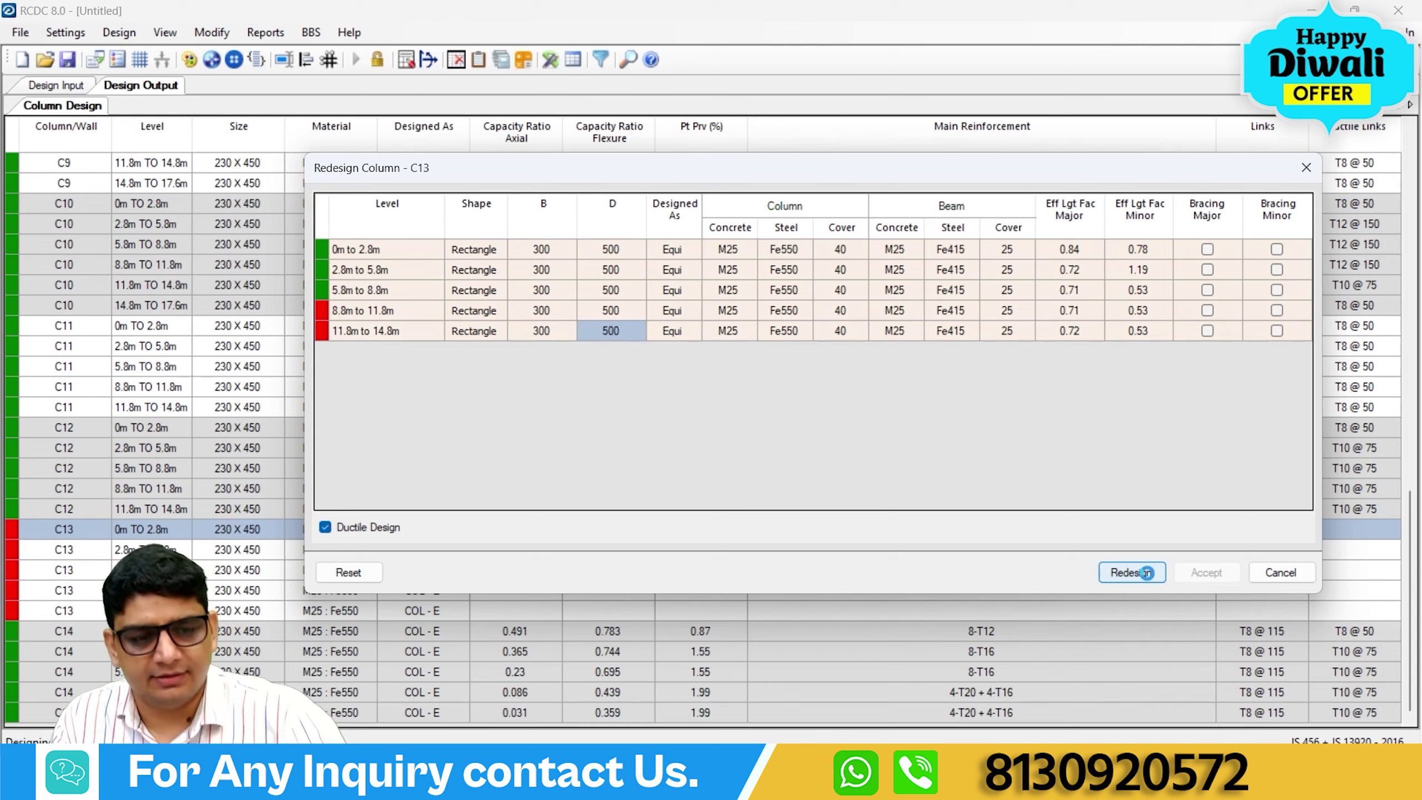
pyautogui.click(1205, 572)
# Examine the main reinforcement and sizes in the column design table, from C1 through the following columns.
pyautogui.scroll(10, 185, 411)
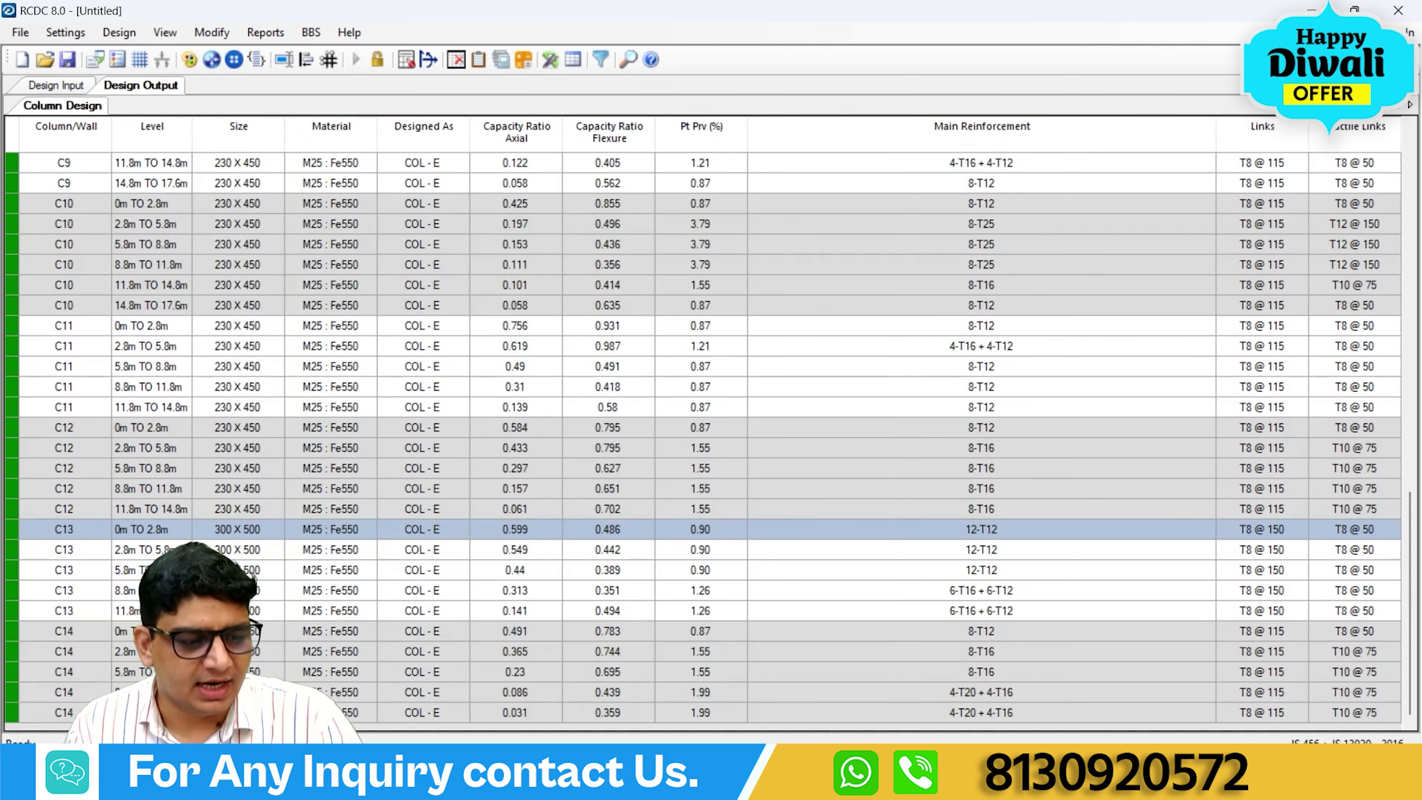
pyautogui.scroll(6, 971, 196)
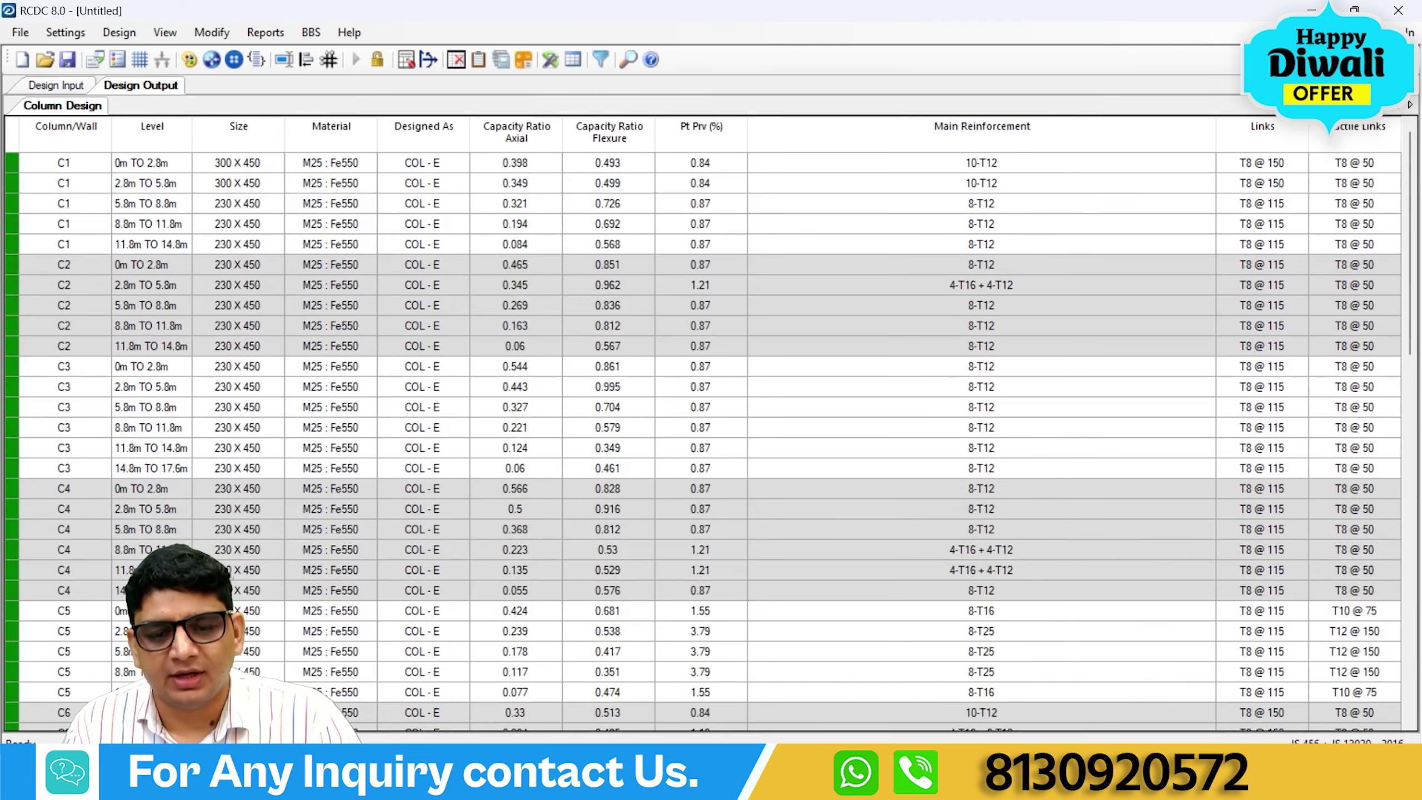
pyautogui.moveTo(971, 163); pyautogui.dragTo(976, 223)
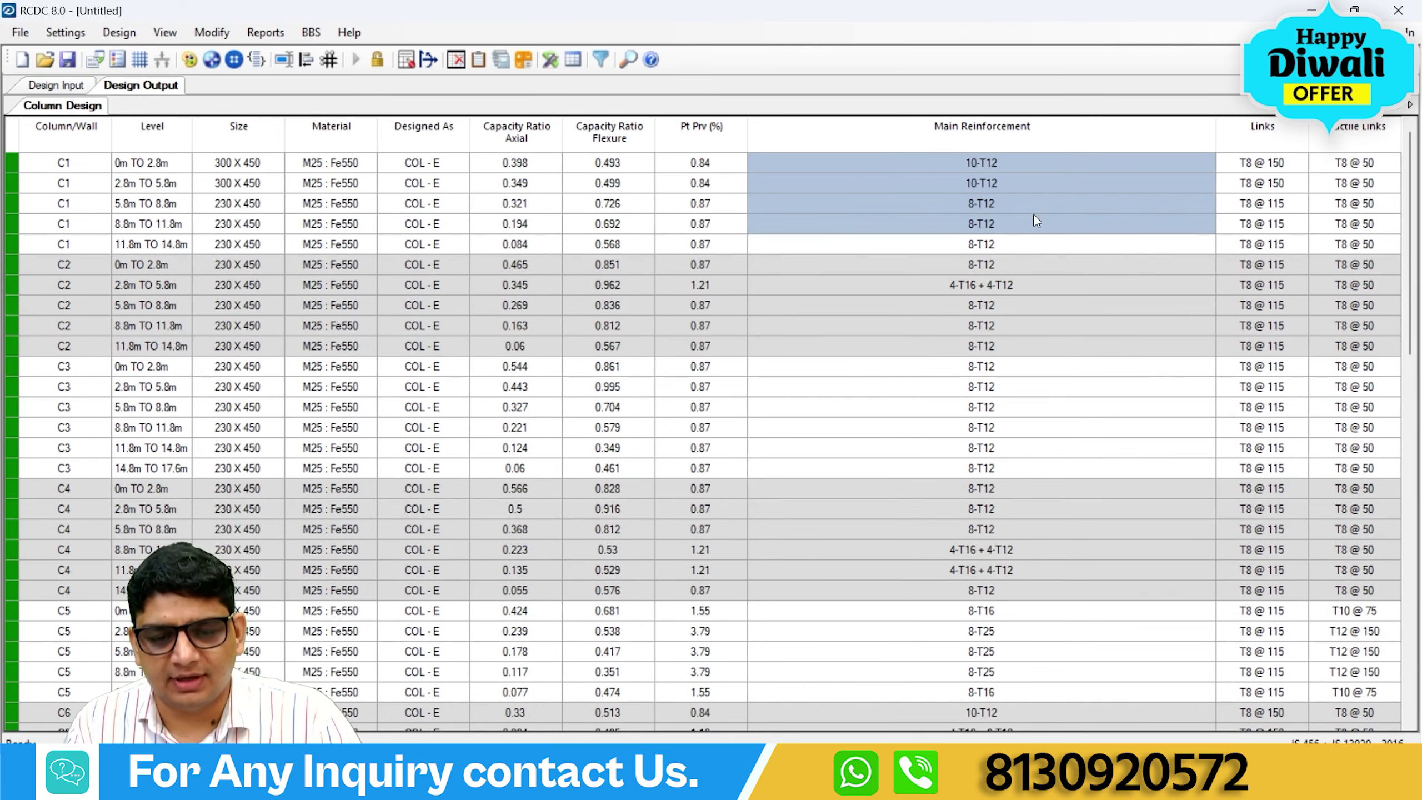
pyautogui.click(920, 162)
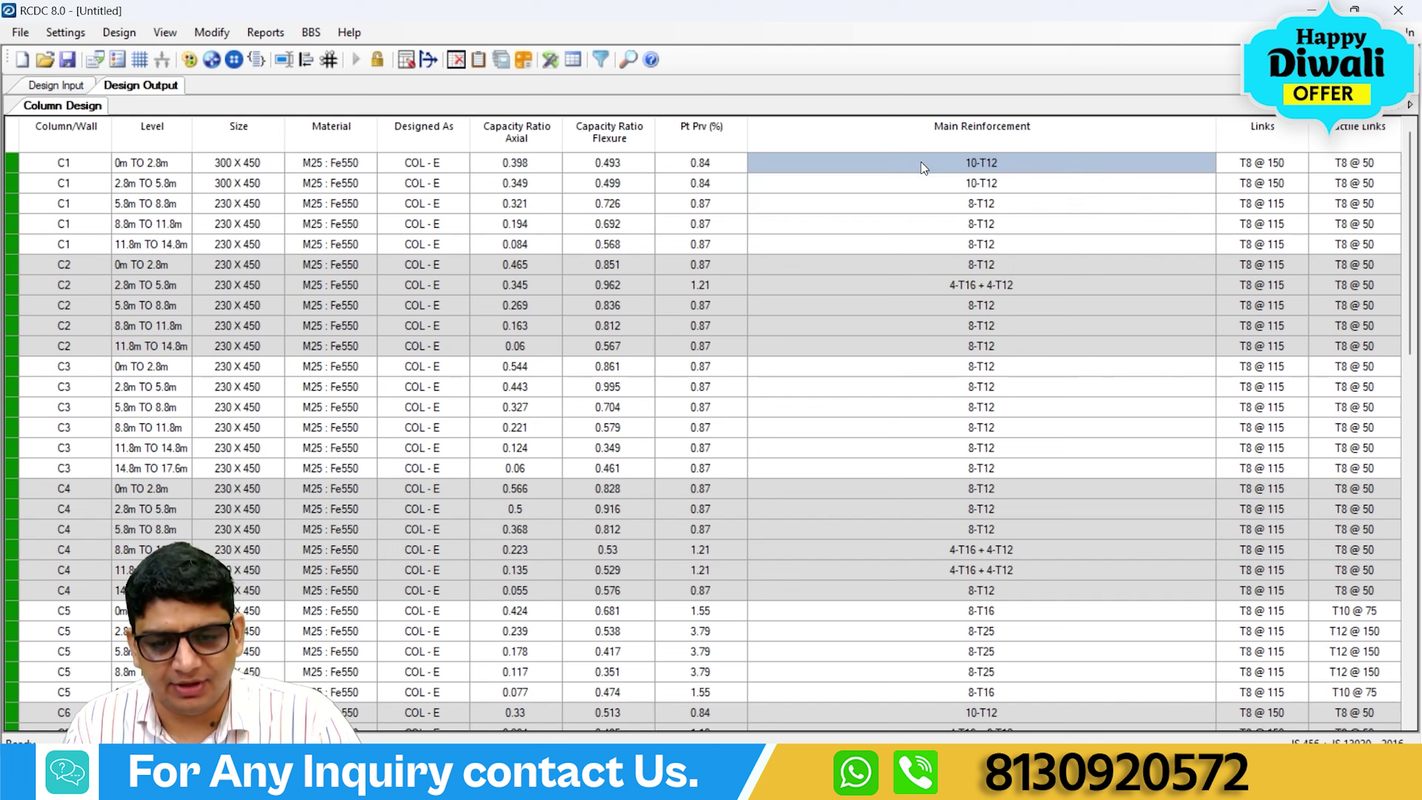
pyautogui.moveTo(975, 201); pyautogui.dragTo(979, 230)
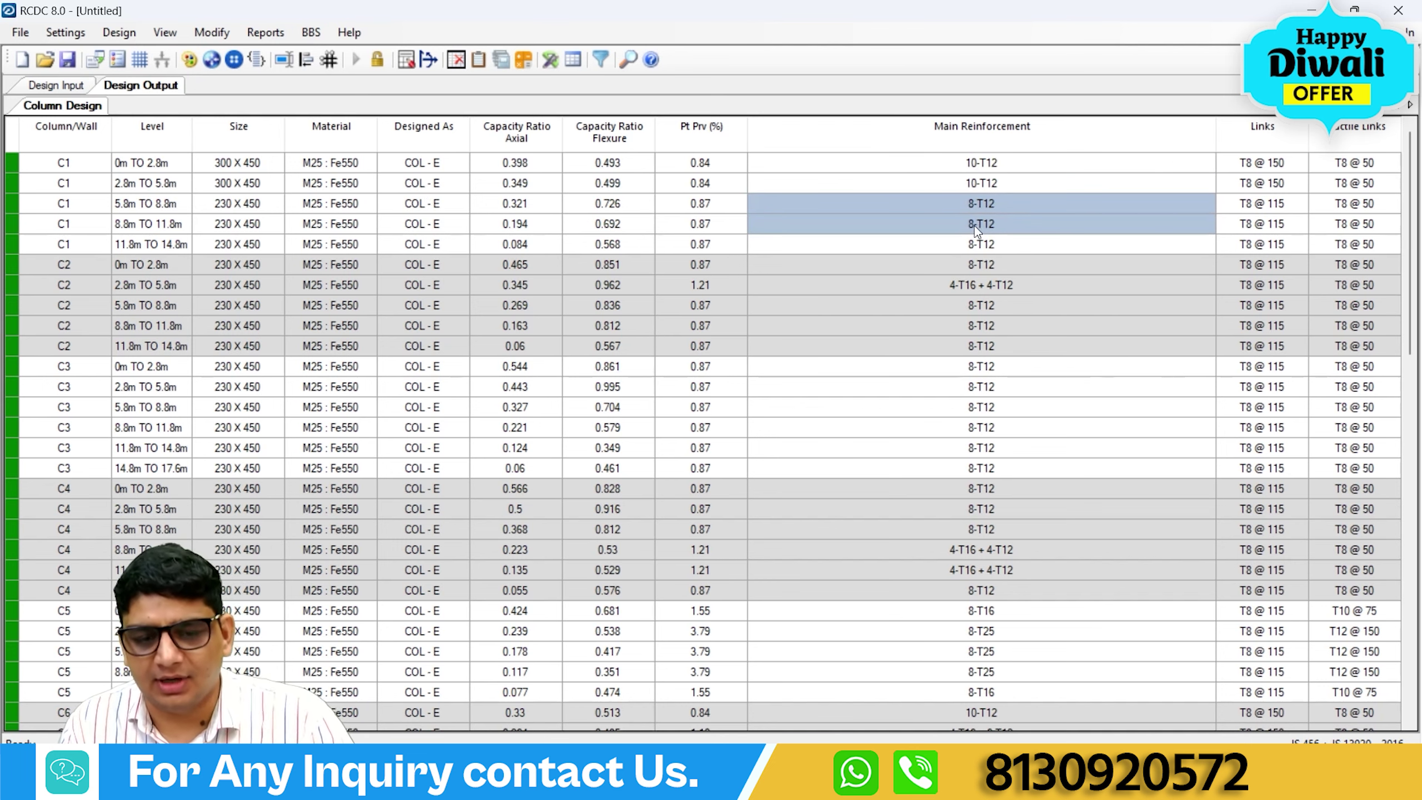
pyautogui.scroll(-1, 971, 260)
pyautogui.click(944, 223)
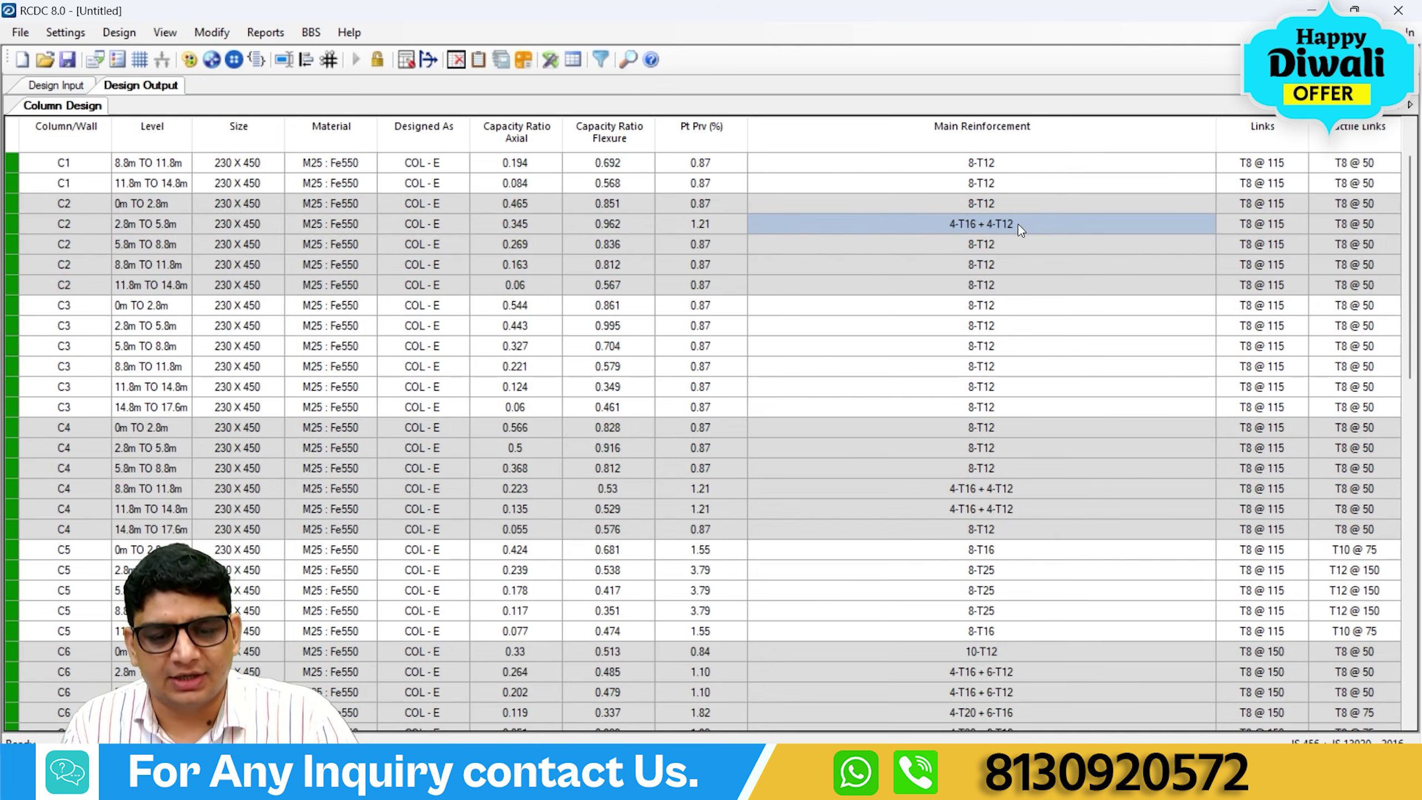
pyautogui.scroll(-2, 946, 301)
pyautogui.scroll(-3, 953, 367)
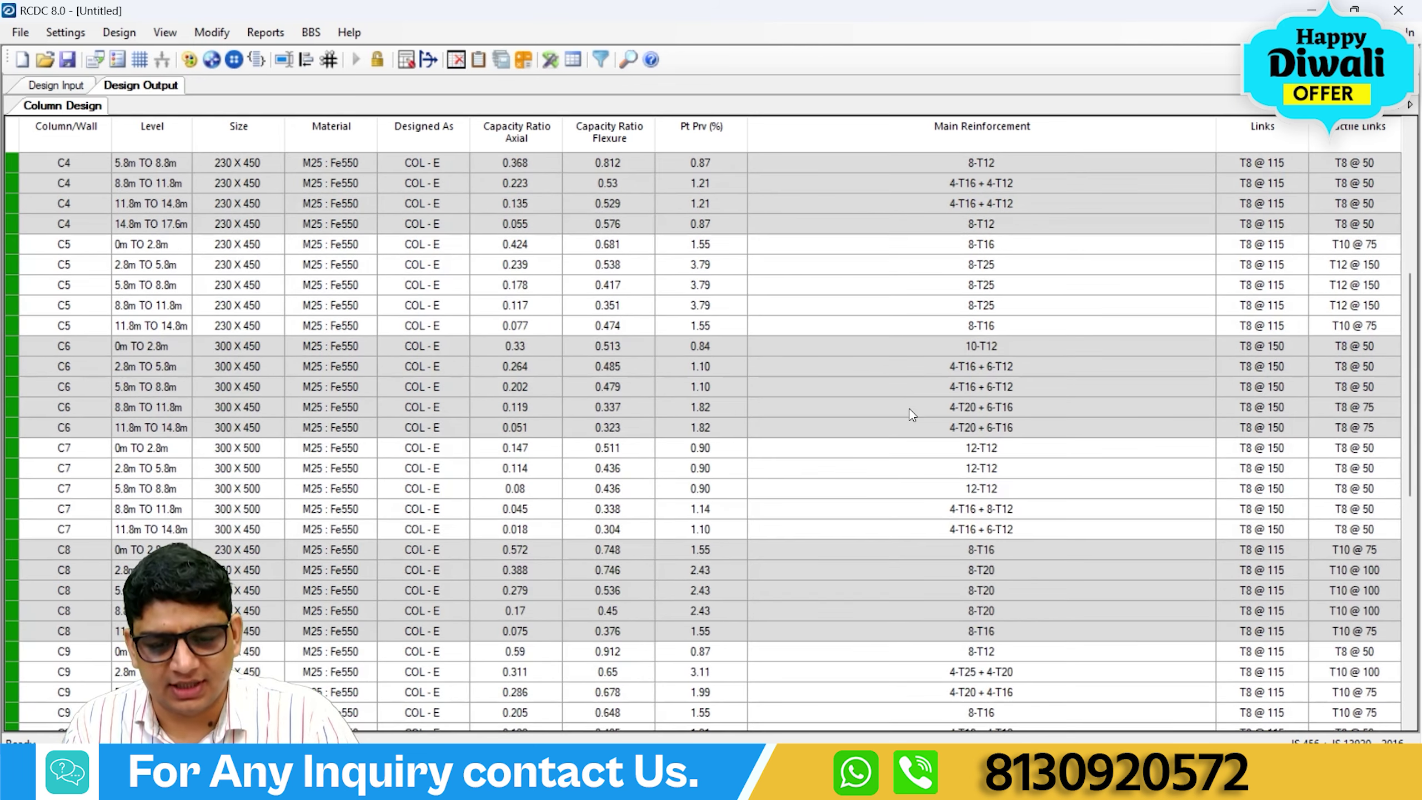
pyautogui.scroll(-3, 973, 486)
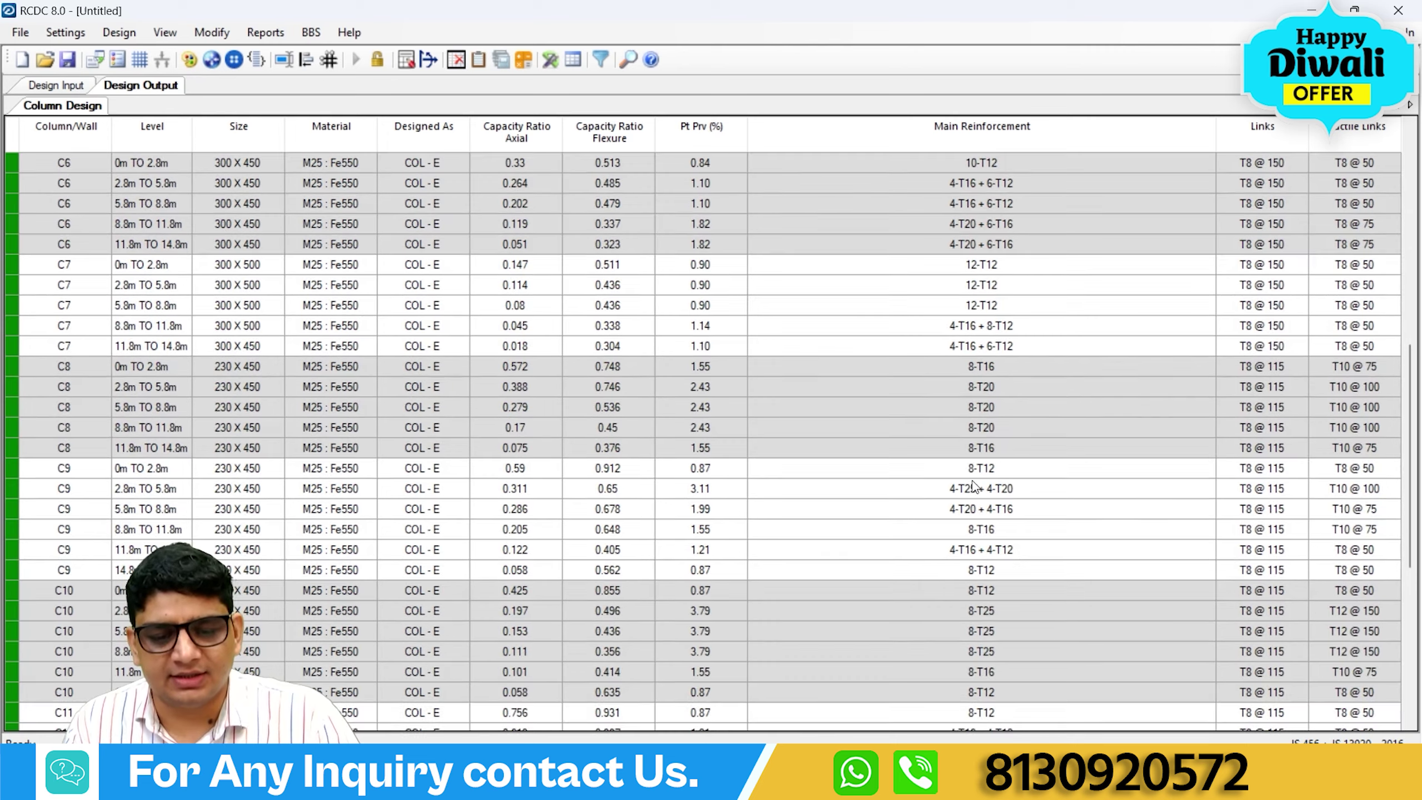
pyautogui.scroll(8, 1176, 504)
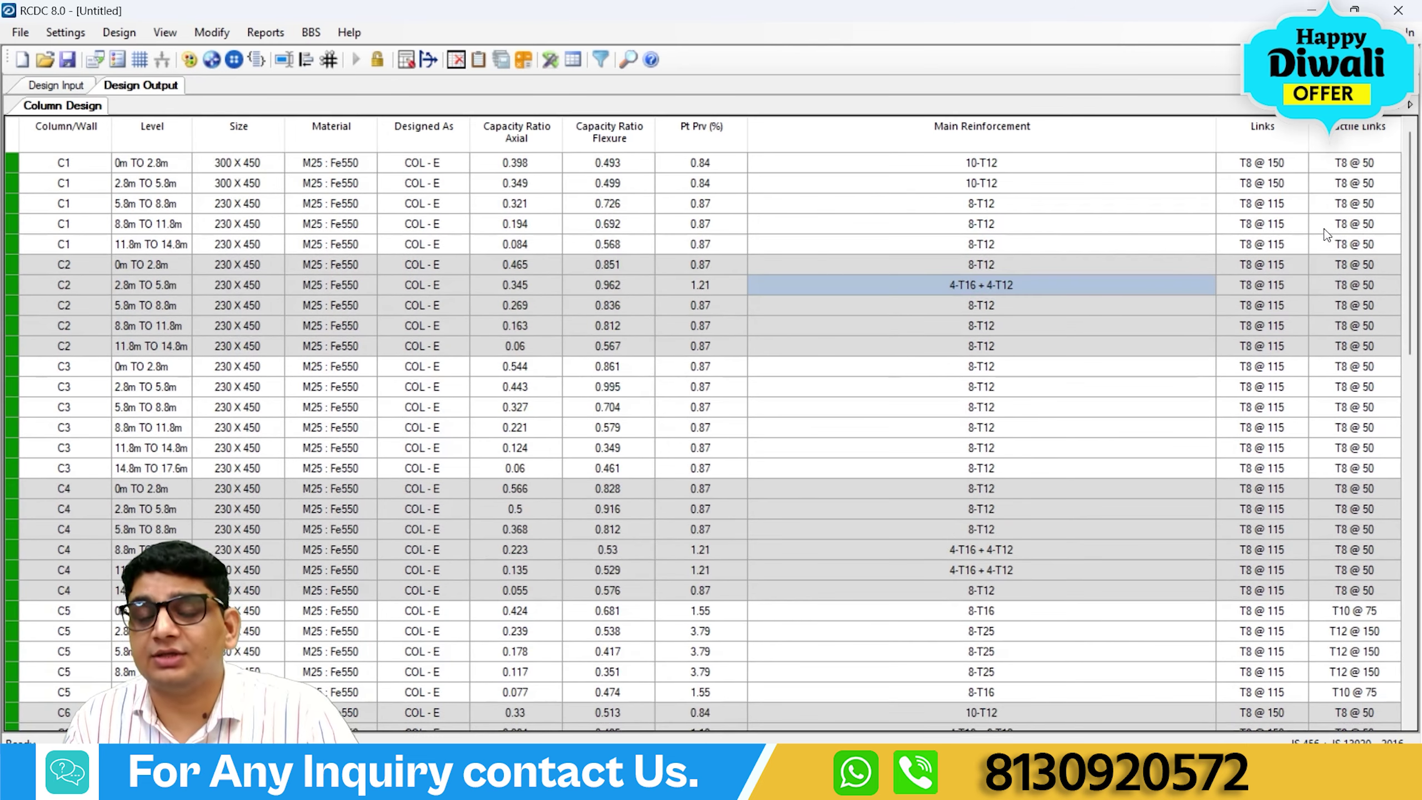
# Generate the detailed drawing for column C1 over levels 0m to 17.6m.
pyautogui.click(263, 35)
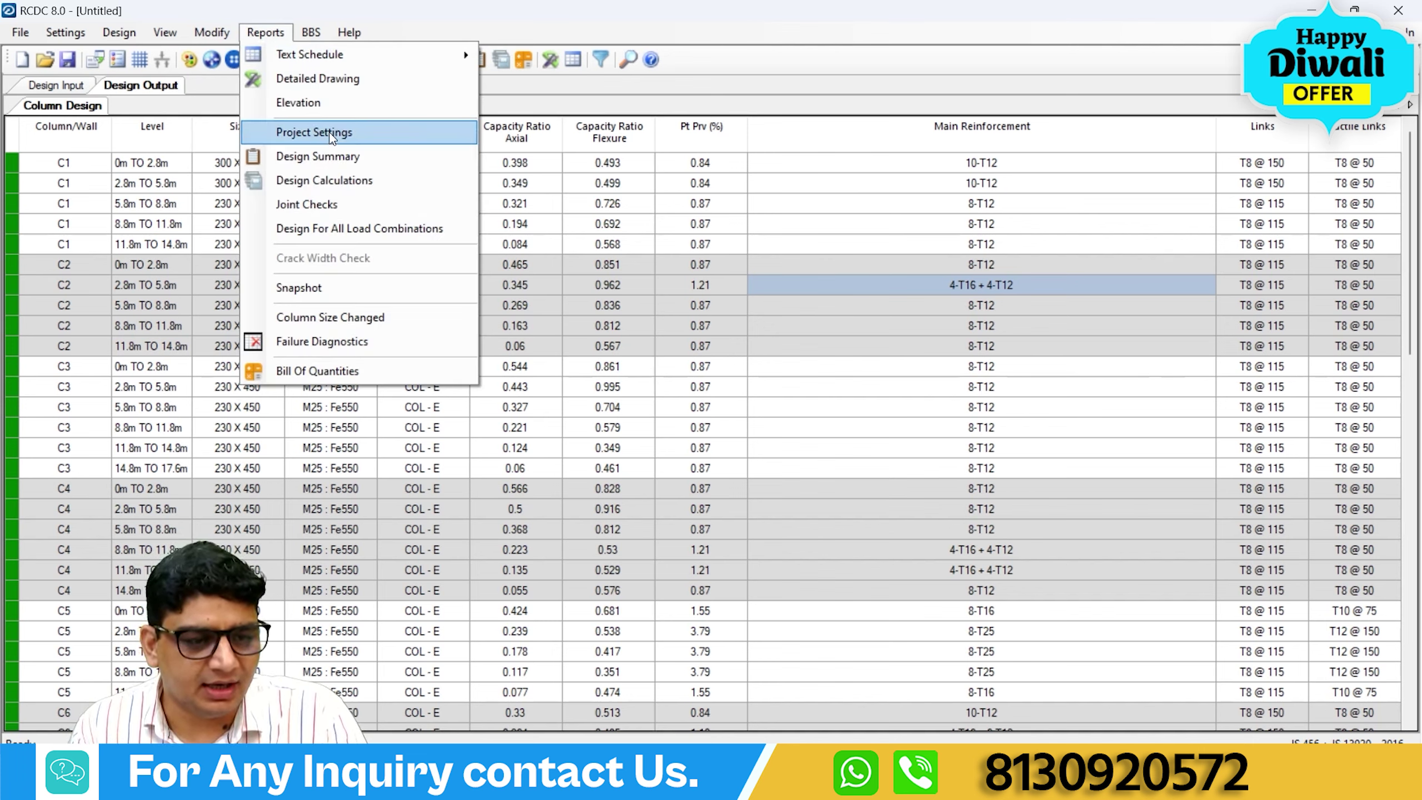
pyautogui.click(333, 90)
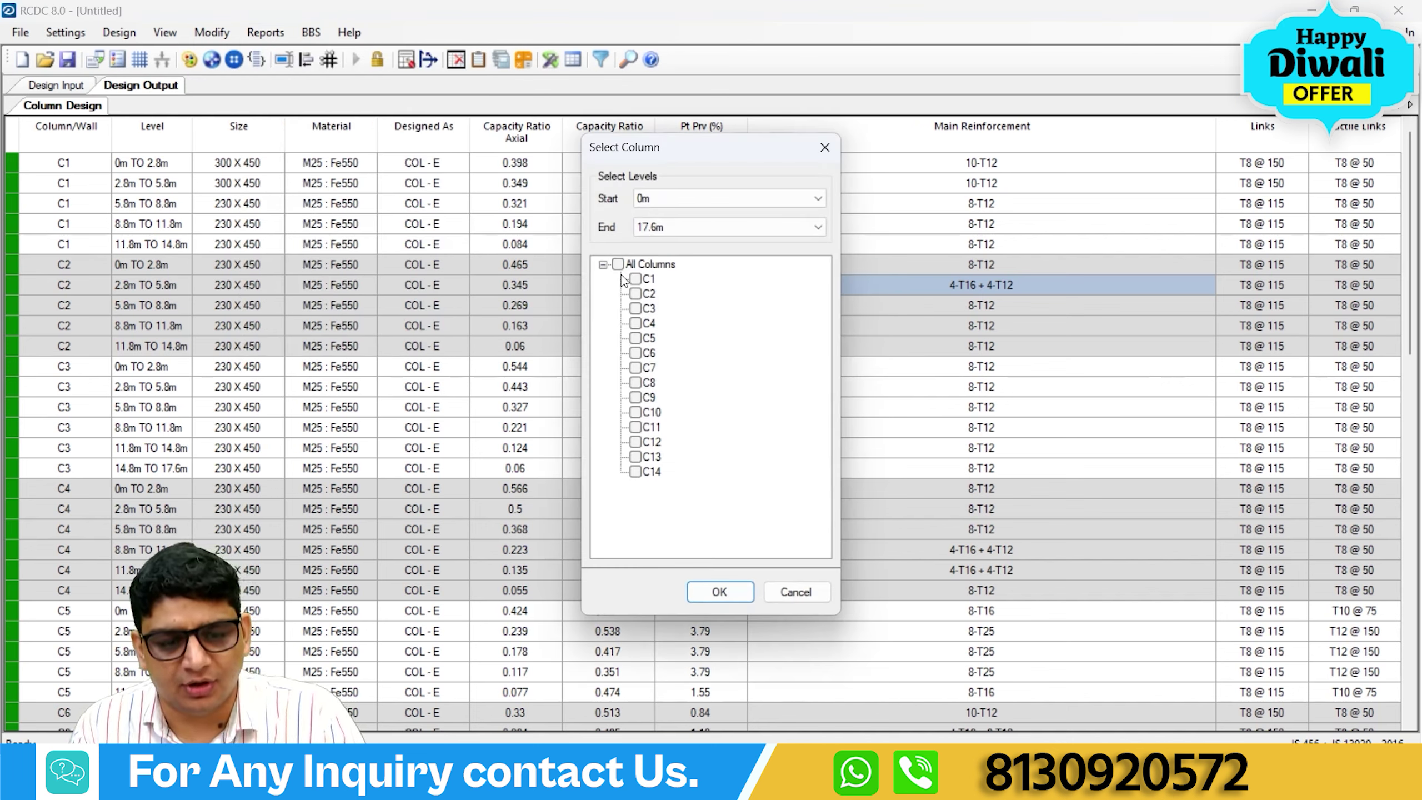
pyautogui.click(721, 590)
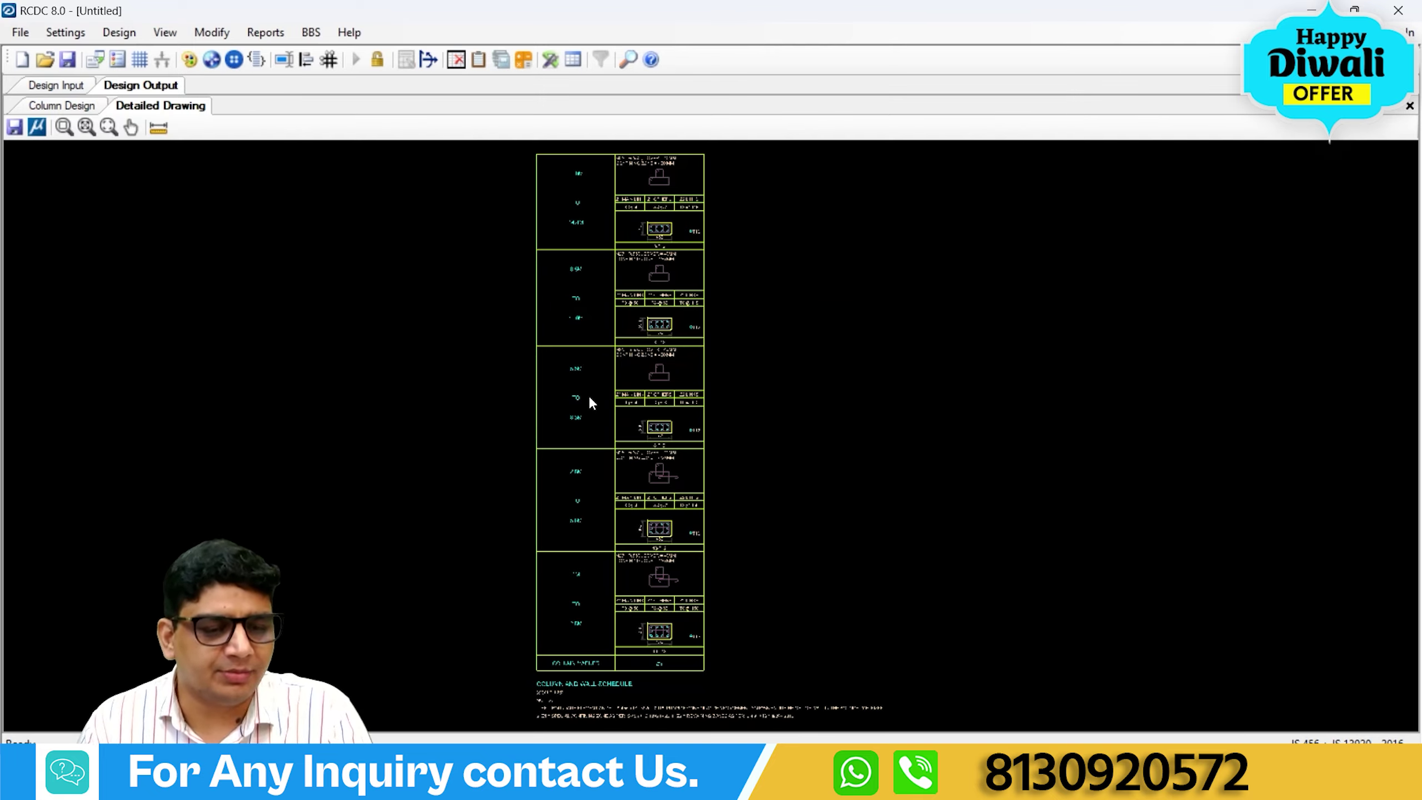
# Examine C1's column schedule drawing, including the section dimensions, links and bar arrangement of the 0m to 2.8m level.
pyautogui.scroll(4, 660, 169)
pyautogui.scroll(2, 670, 175)
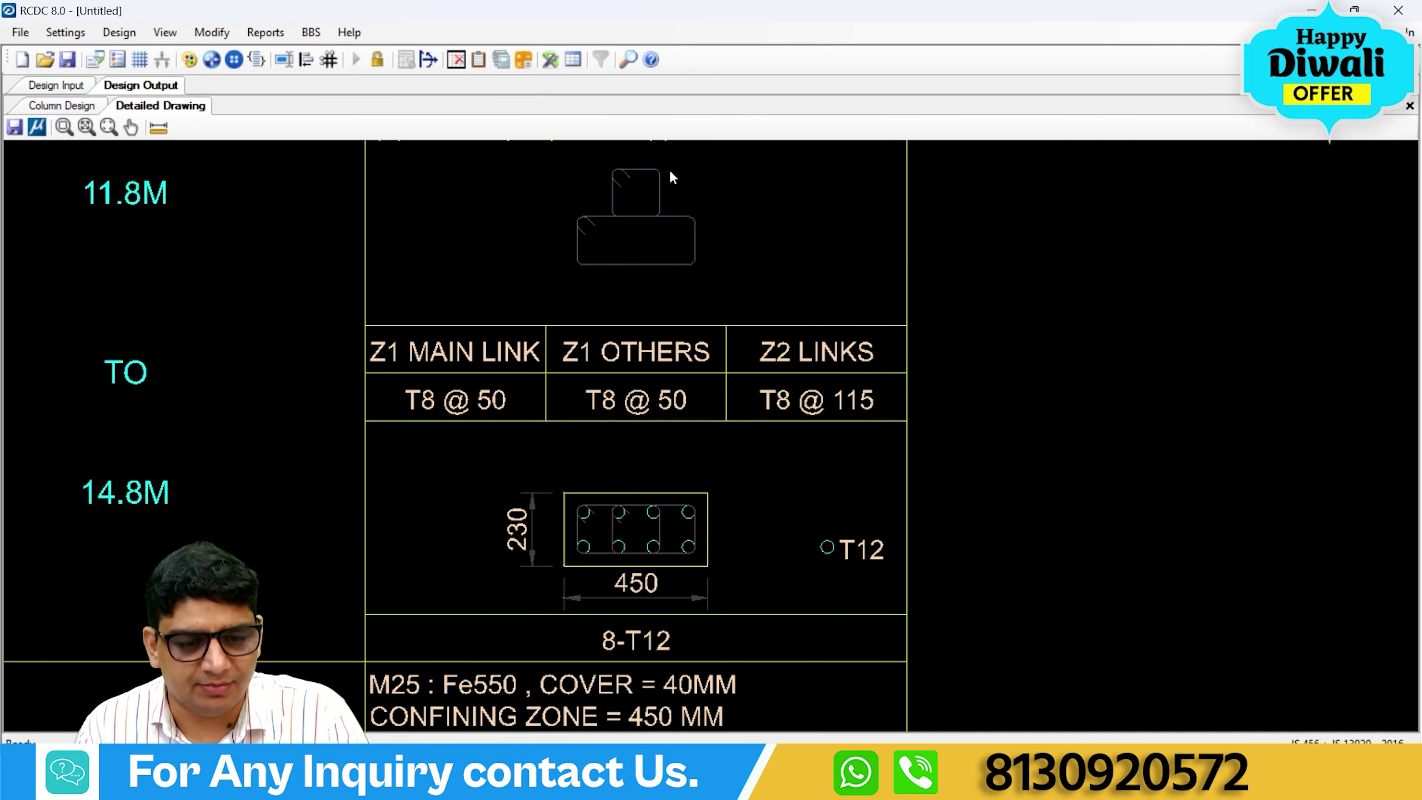
pyautogui.scroll(-2, 414, 336)
pyautogui.scroll(-10, 422, 356)
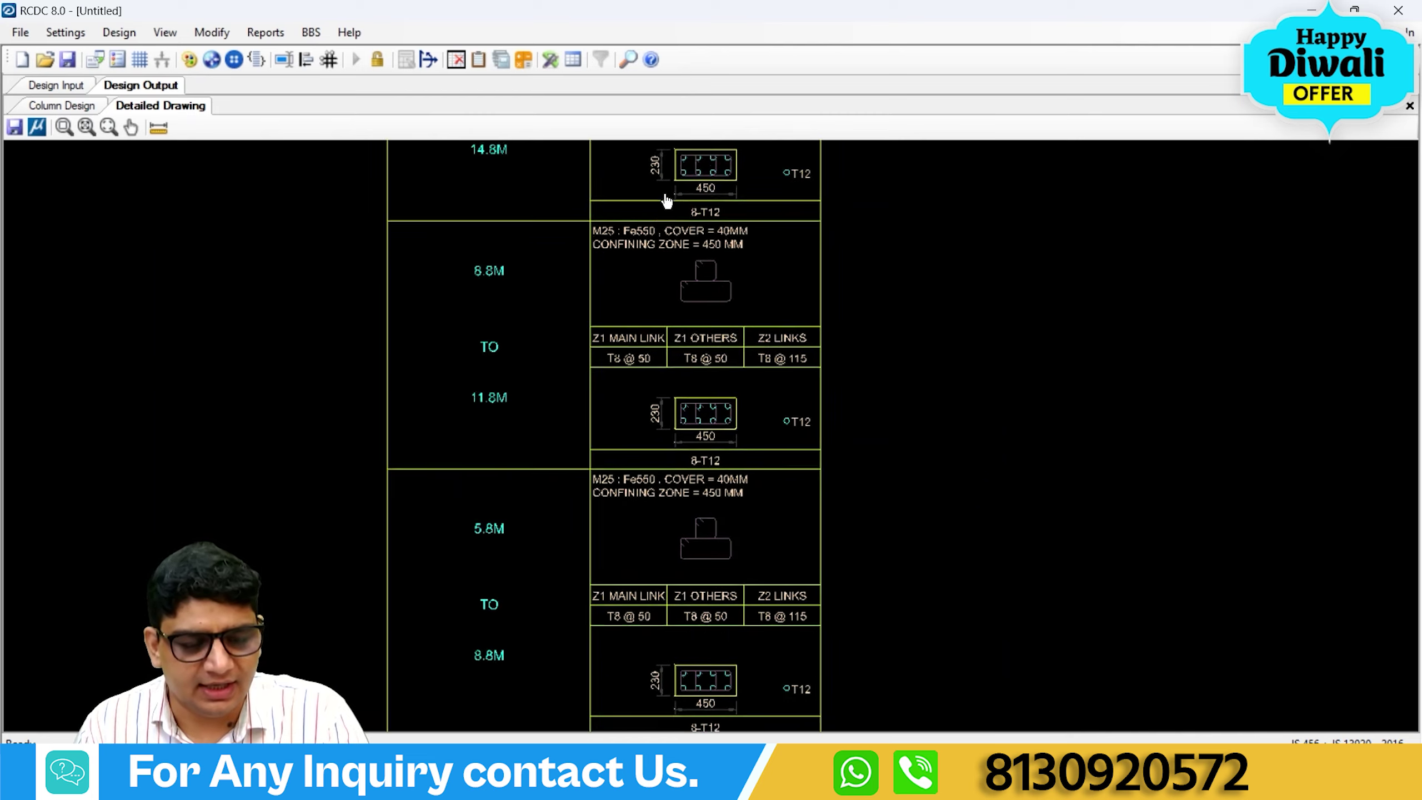
pyautogui.scroll(-3, 495, 588)
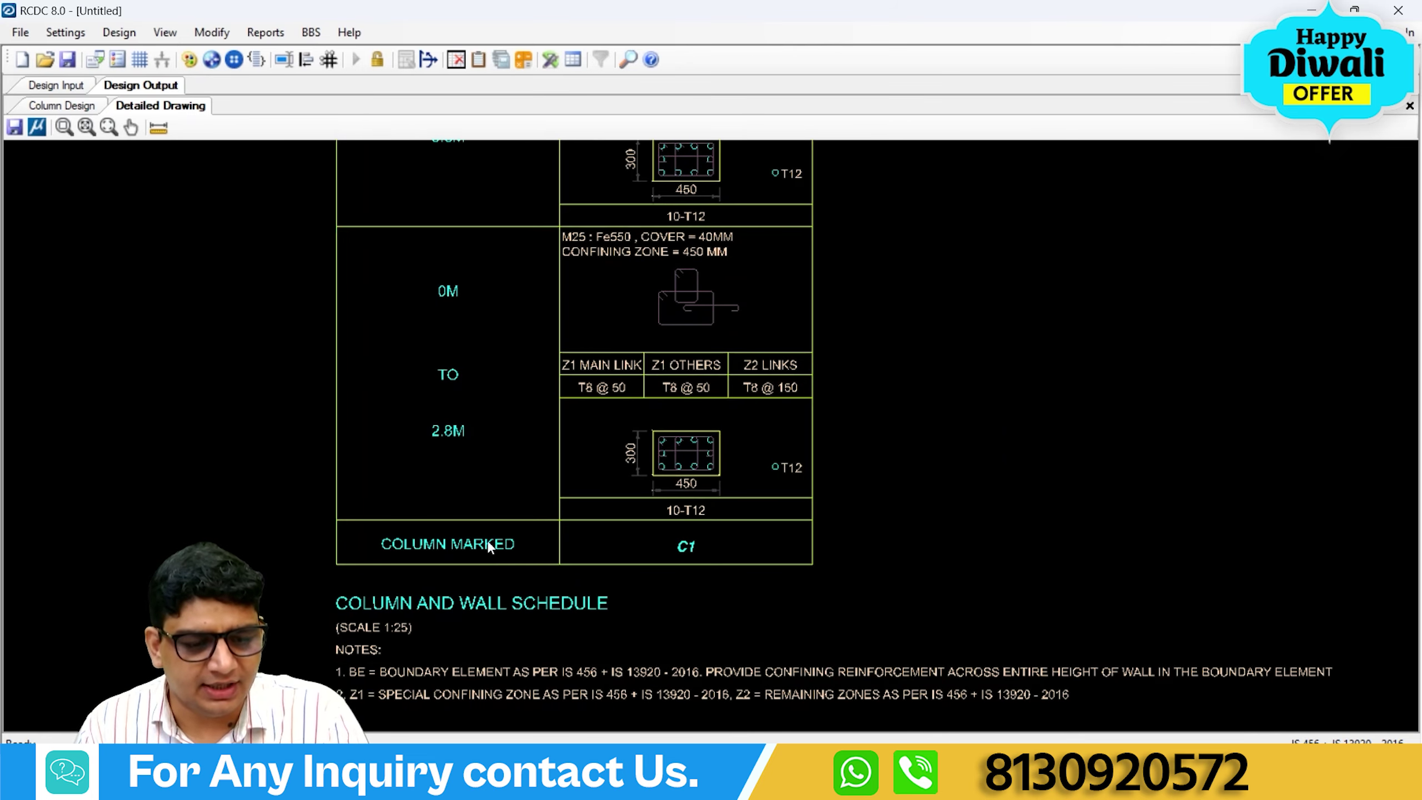
pyautogui.scroll(1, 458, 264)
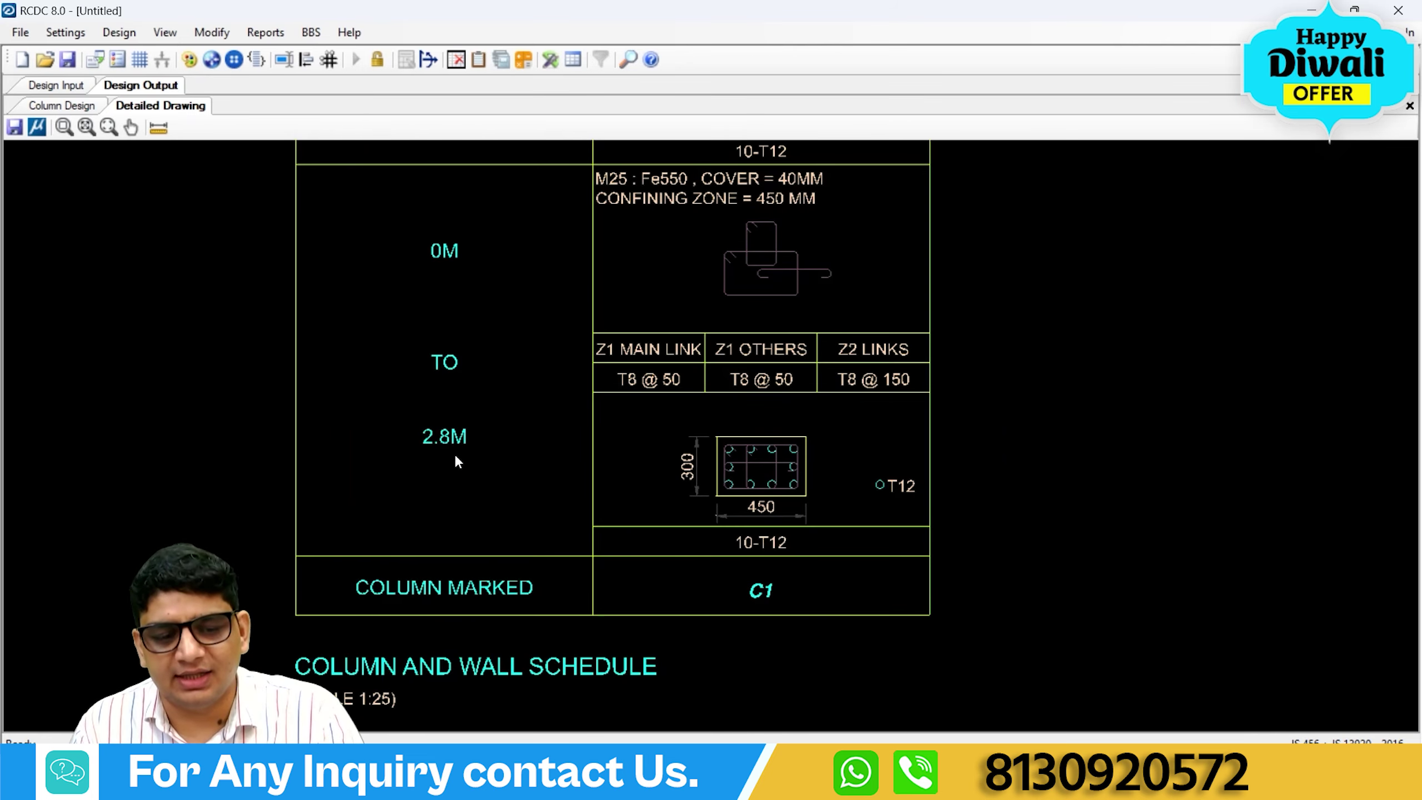
pyautogui.scroll(2, 459, 460)
pyautogui.scroll(1, 872, 593)
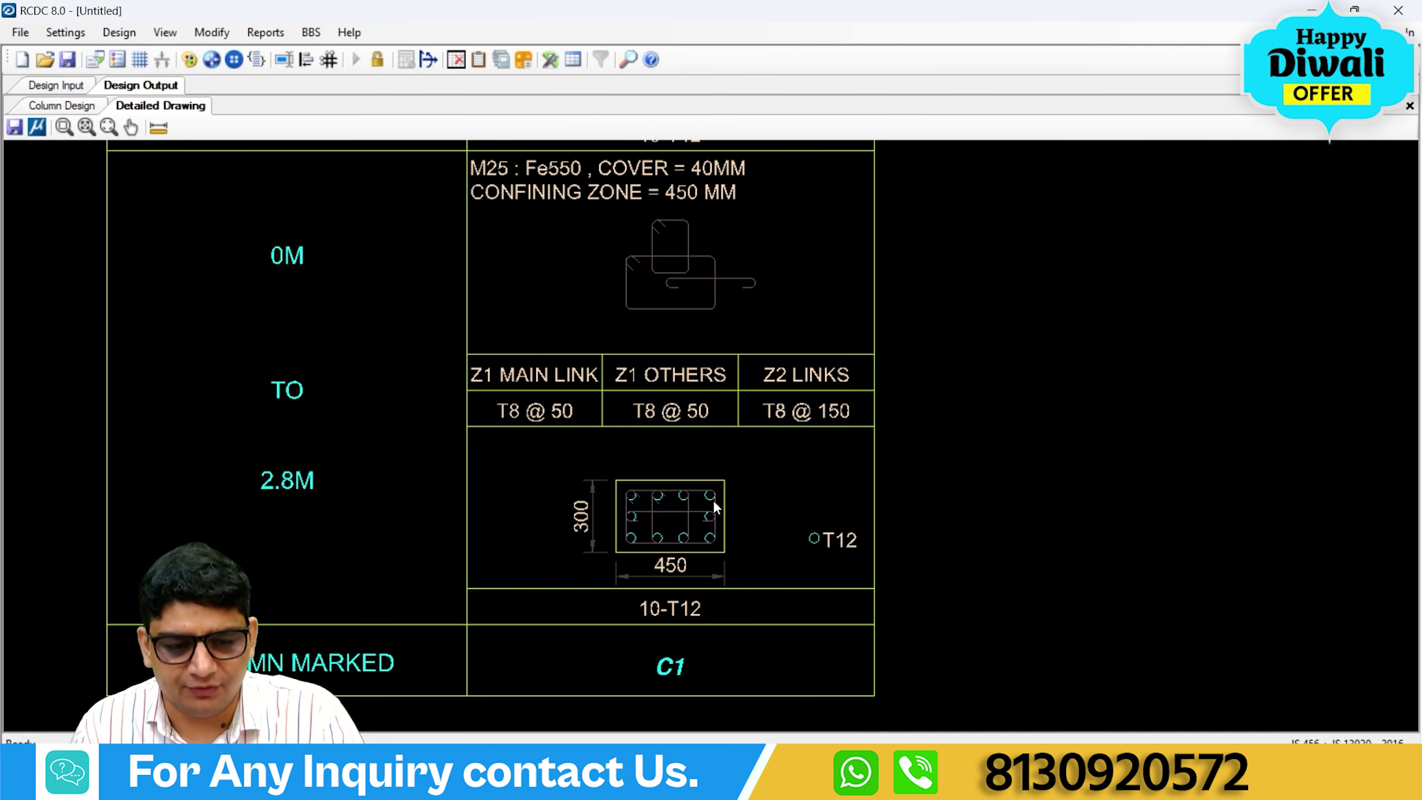
pyautogui.scroll(1, 715, 507)
pyautogui.moveTo(685, 576); pyautogui.dragTo(712, 491, button='middle')
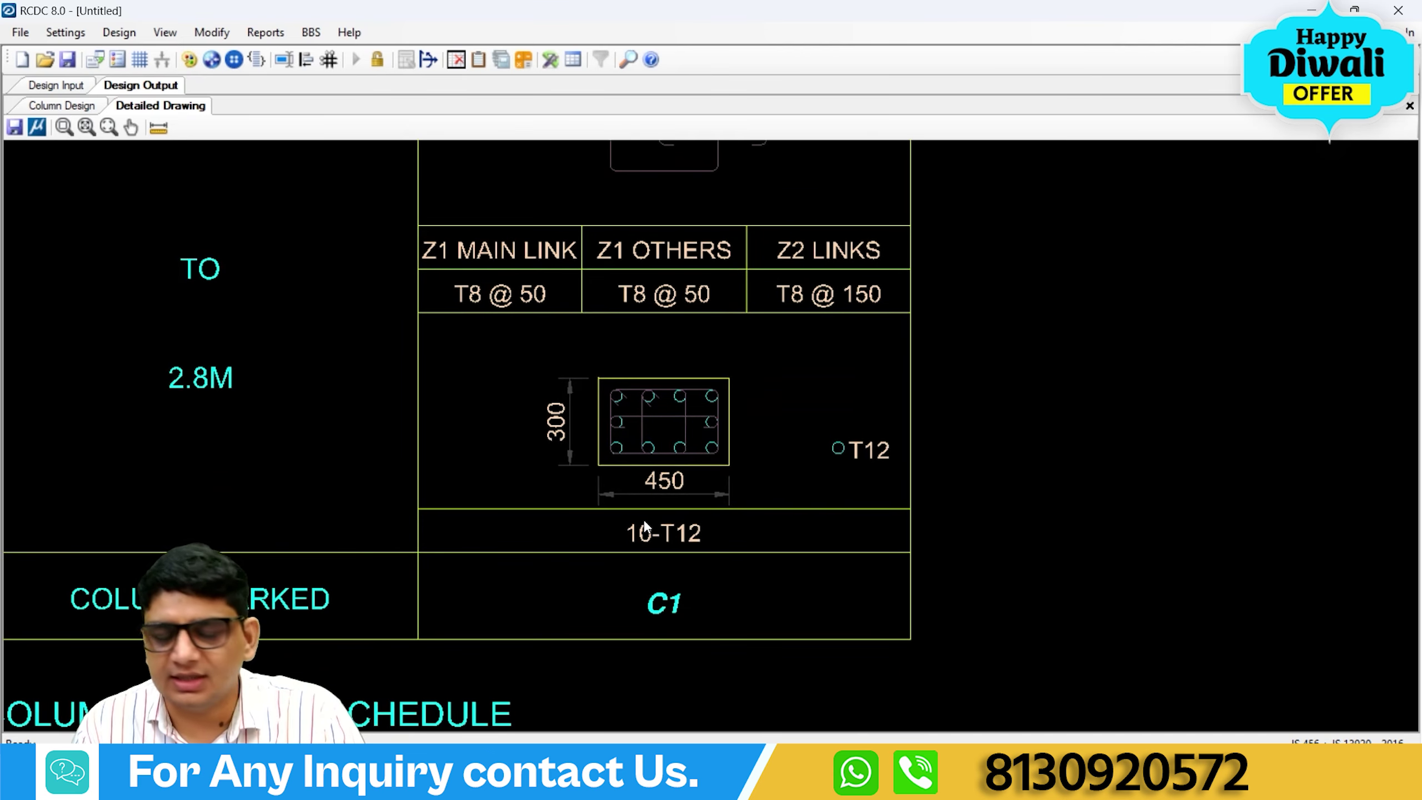
pyautogui.scroll(1, 699, 505)
pyautogui.scroll(2, 605, 519)
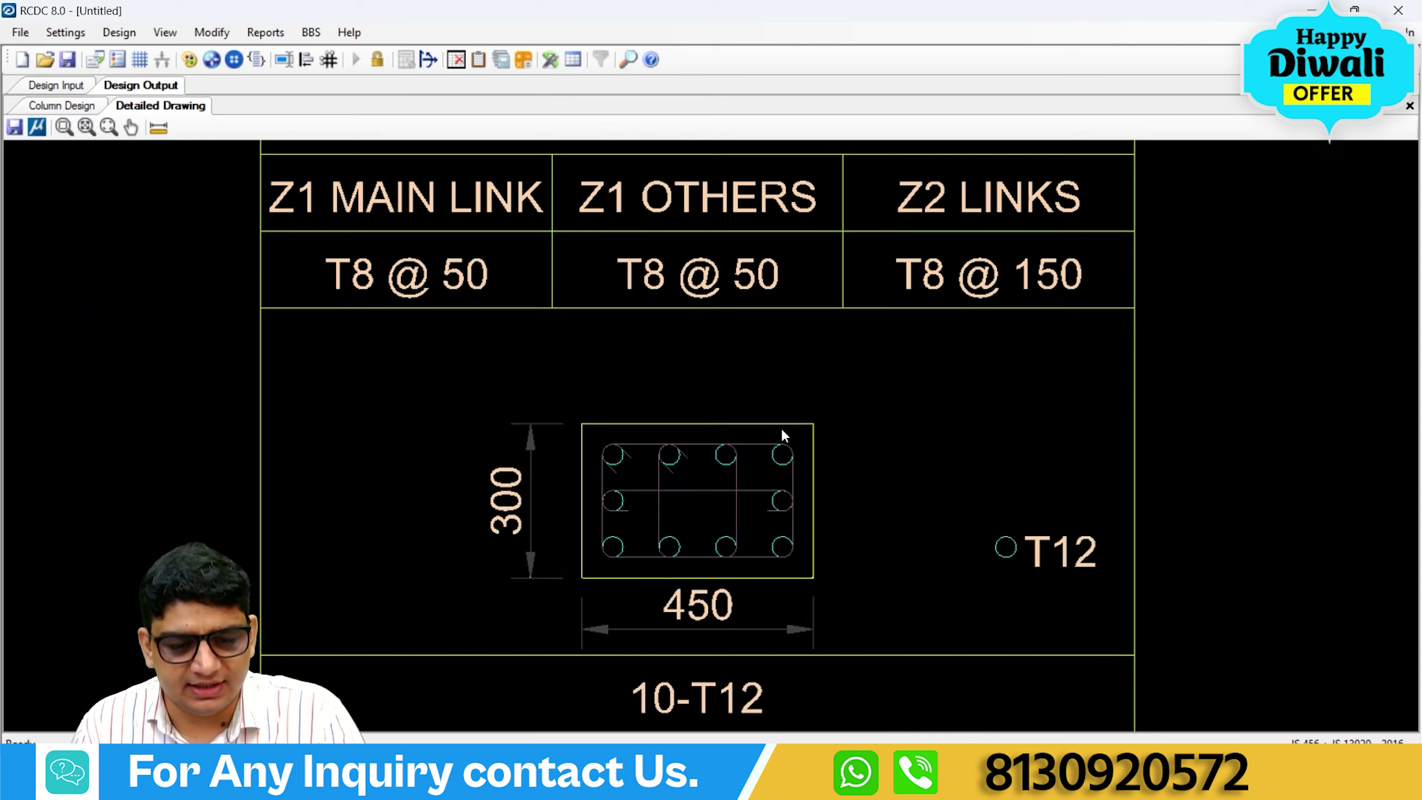
pyautogui.scroll(-5, 783, 434)
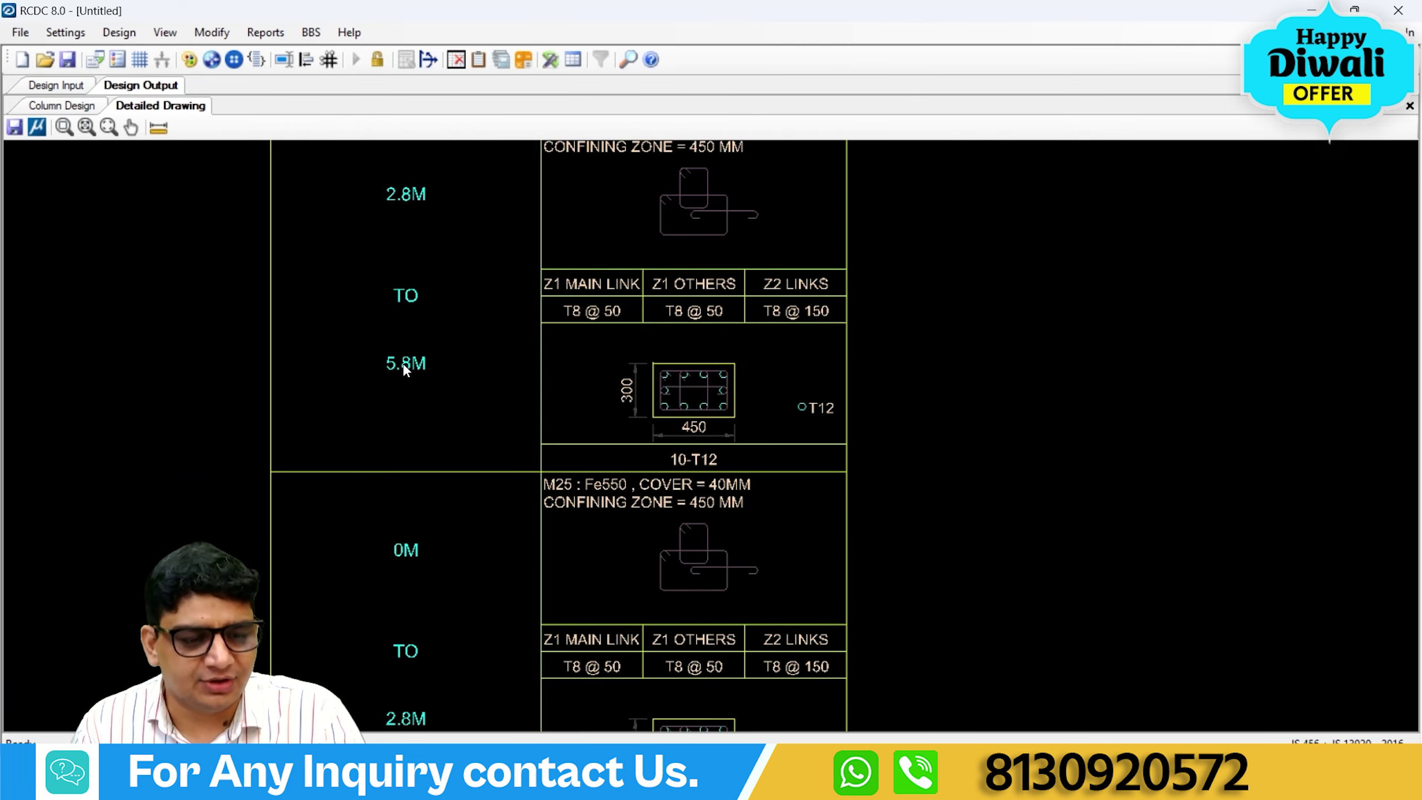
# Examine C1's section and link details level by level from 2.8m up to 14.8m, and the overall schedule.
pyautogui.moveTo(406, 370); pyautogui.dragTo(381, 491, button='middle')
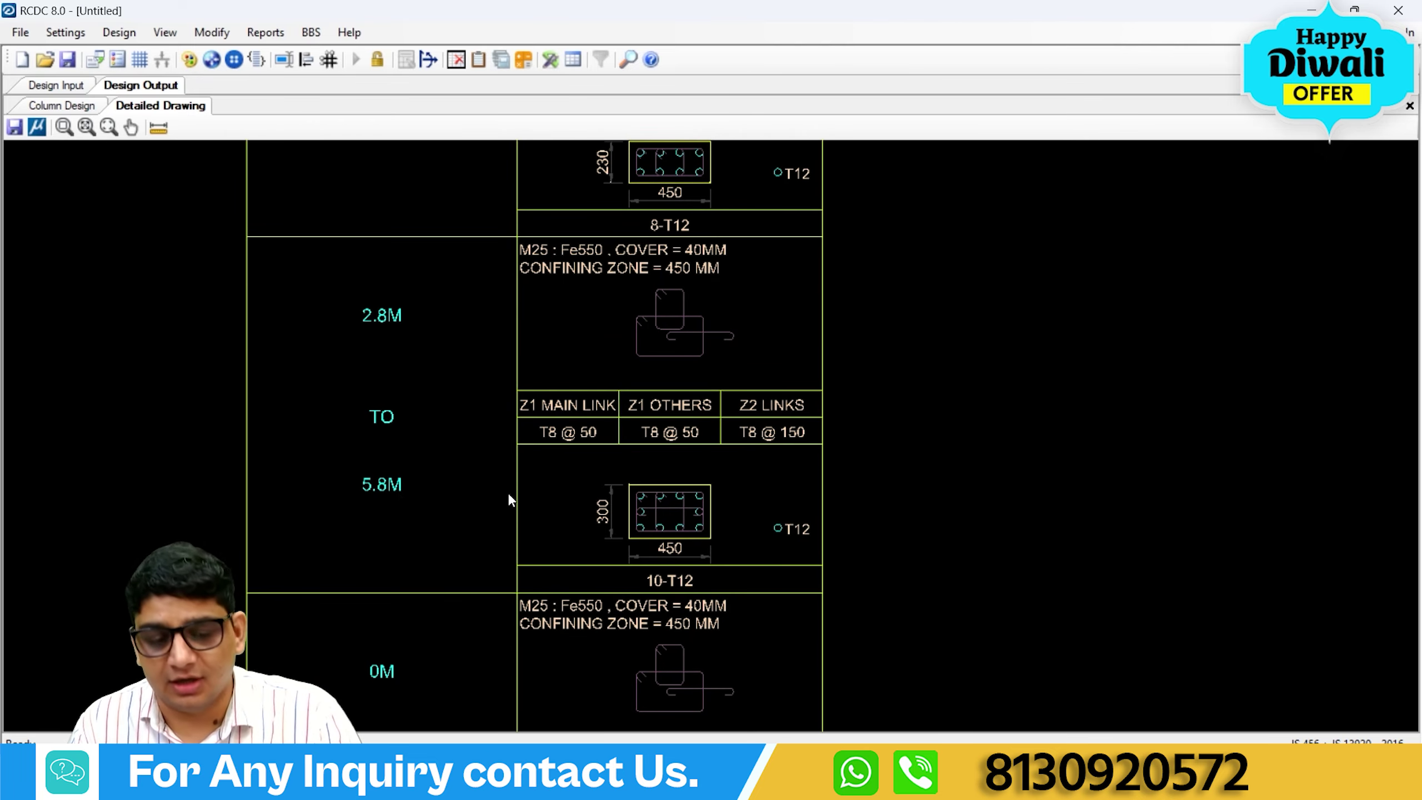
pyautogui.scroll(2, 681, 358)
pyautogui.scroll(-1, 628, 449)
pyautogui.moveTo(628, 449); pyautogui.dragTo(611, 734, button='middle')
pyautogui.moveTo(394, 368); pyautogui.dragTo(409, 515, button='middle')
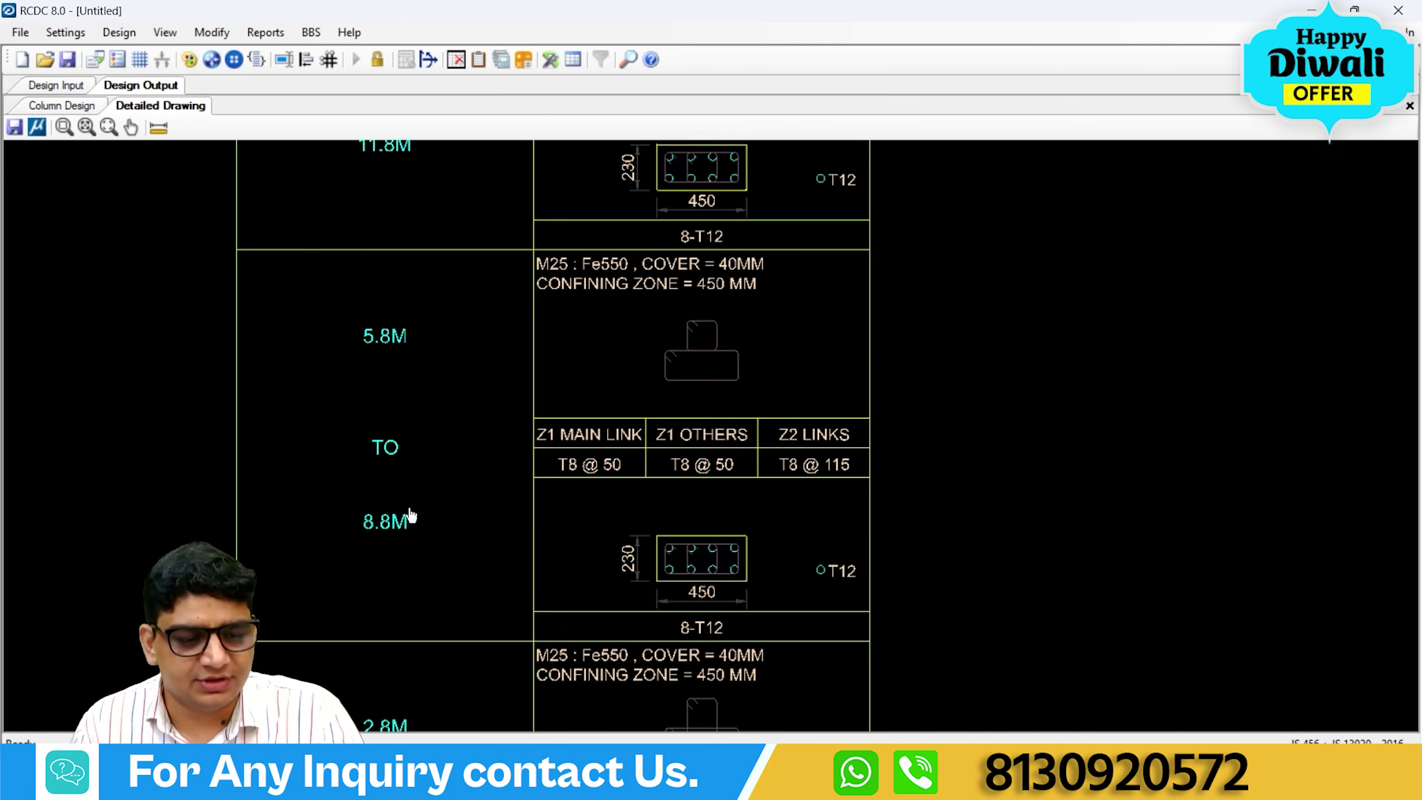
pyautogui.moveTo(667, 522); pyautogui.dragTo(709, 716, button='middle')
pyautogui.moveTo(404, 311); pyautogui.dragTo(416, 397, button='middle')
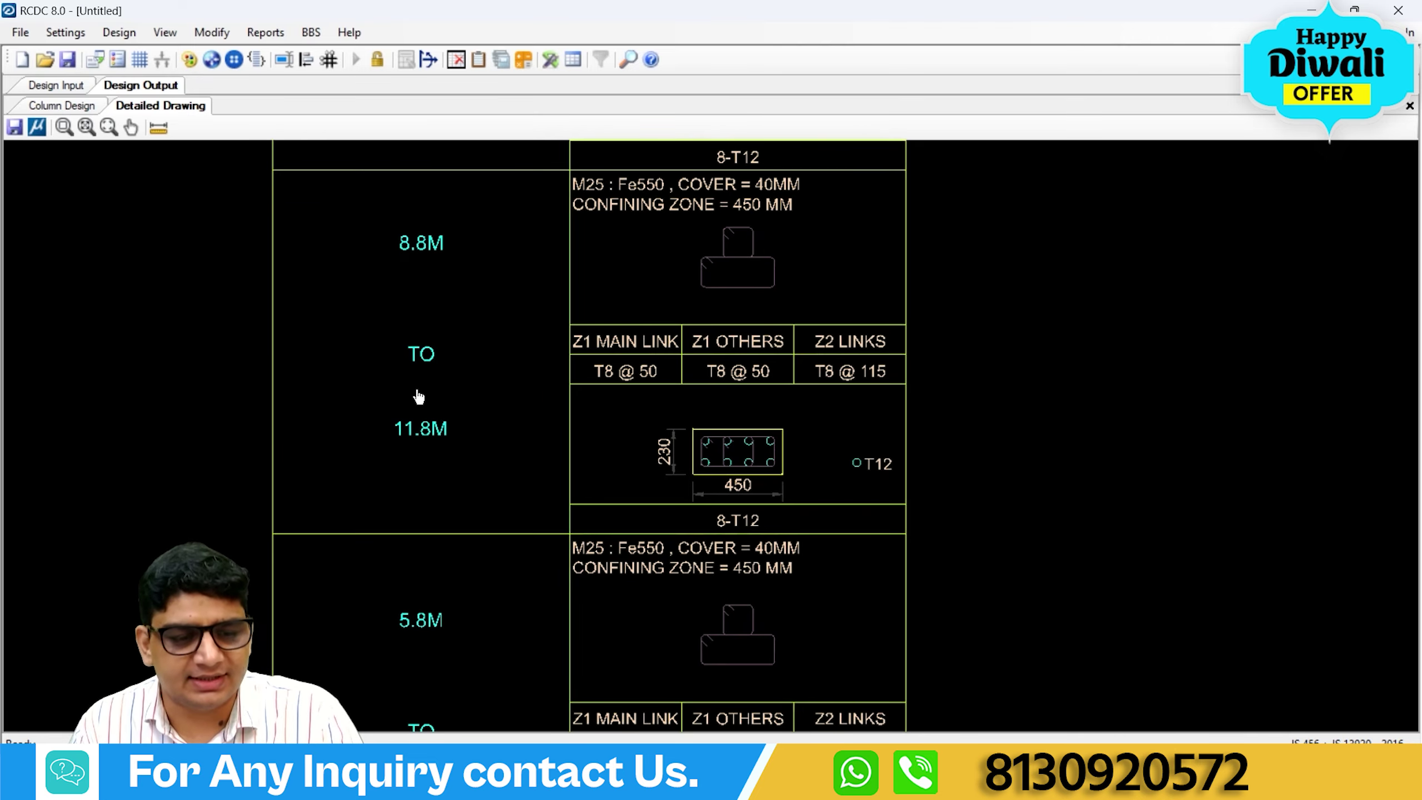
pyautogui.moveTo(437, 157); pyautogui.dragTo(405, 569, button='middle')
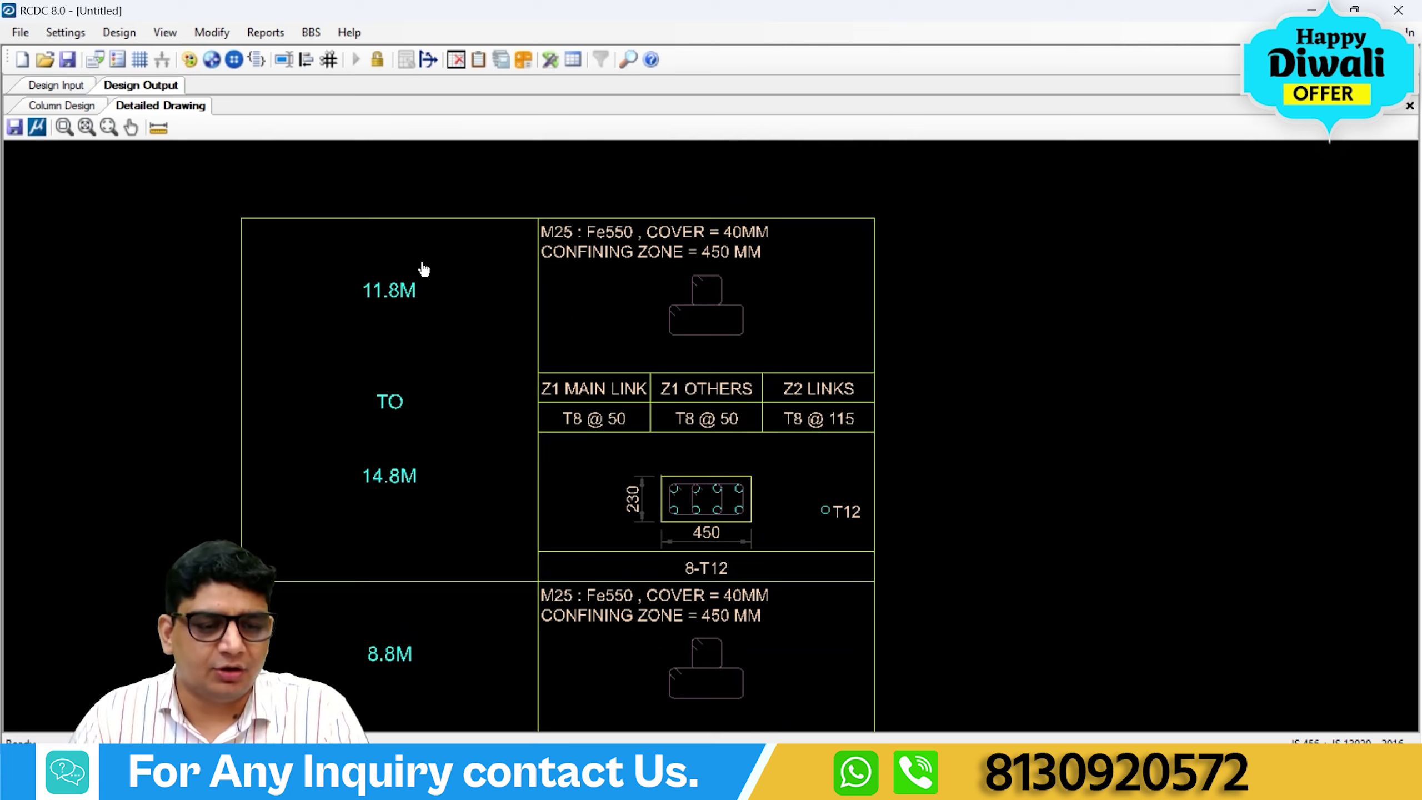
pyautogui.scroll(-5, 422, 270)
pyautogui.scroll(-2, 554, 425)
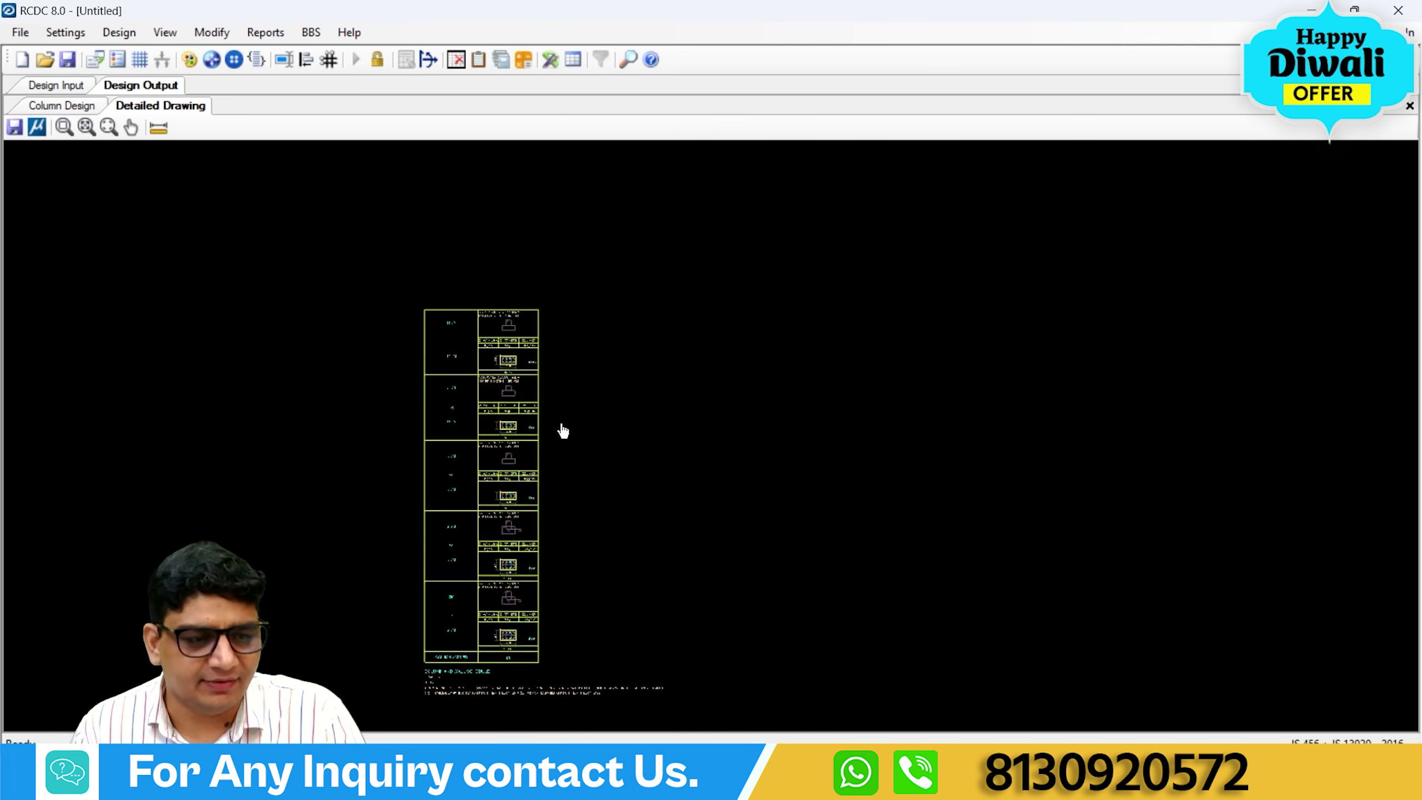
pyautogui.scroll(4, 406, 473)
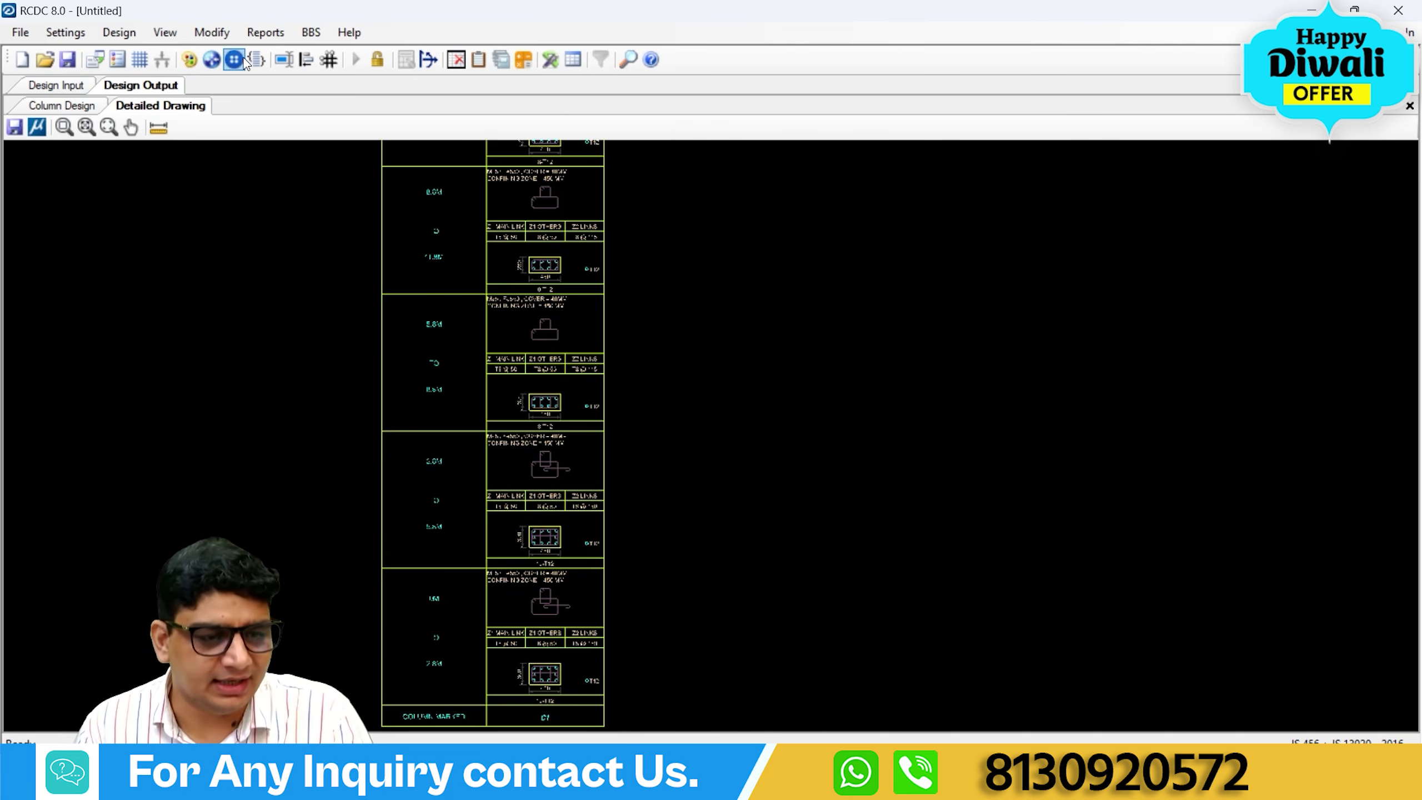
# Generate the Bill Of Quantities summary for the columns with the preset rates in Rs, and review its concrete and rebar quantities.
pyautogui.click(263, 33)
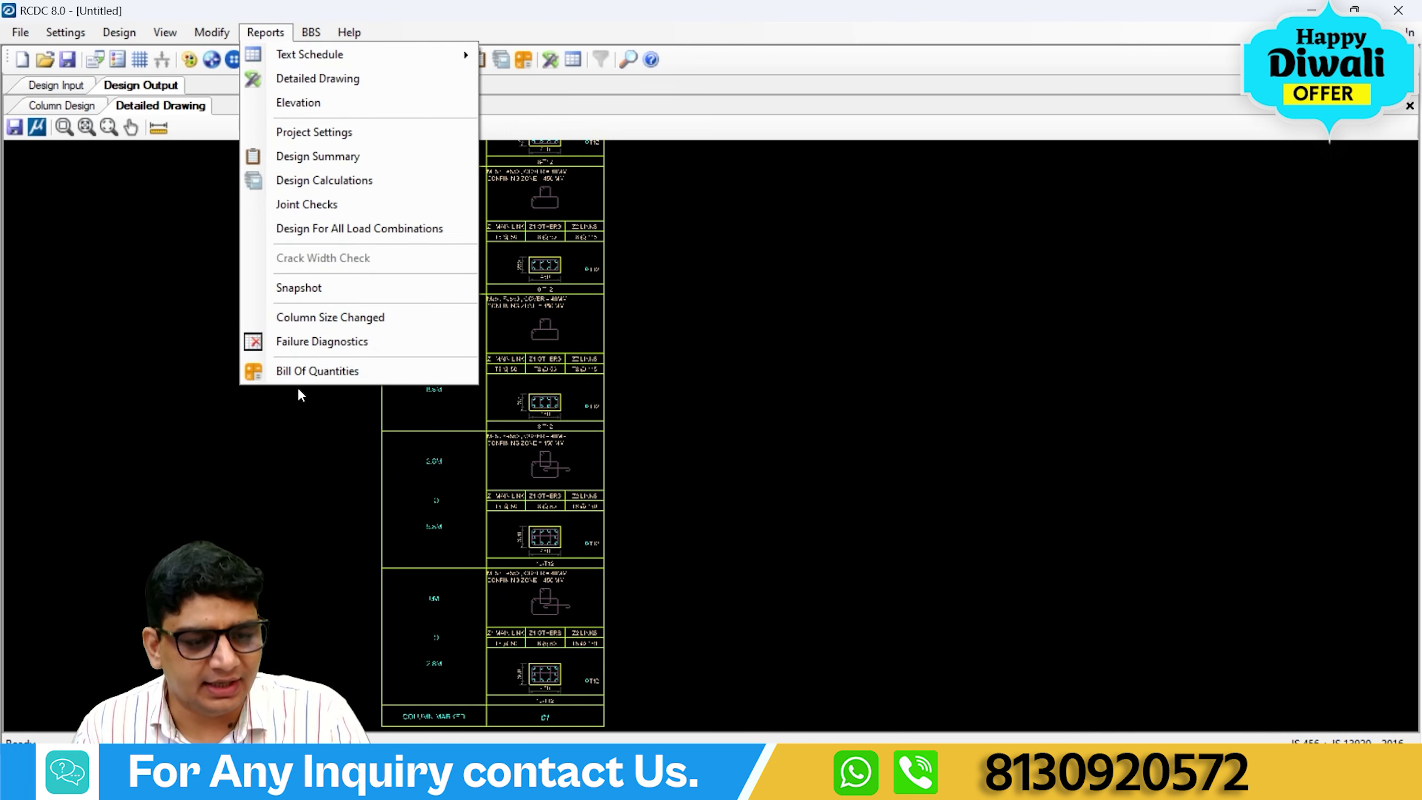
pyautogui.click(311, 372)
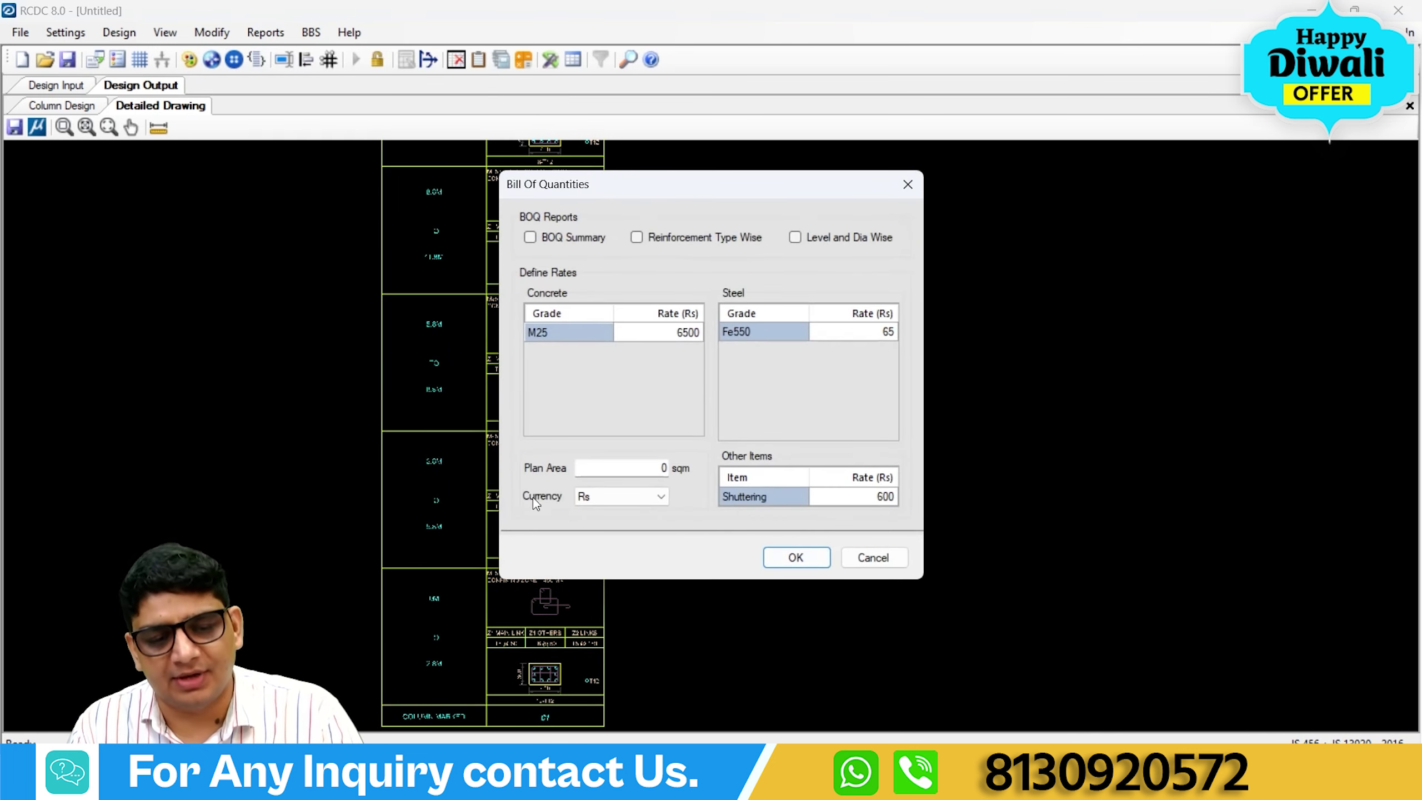
pyautogui.click(795, 557)
pyautogui.scroll(-1, 574, 357)
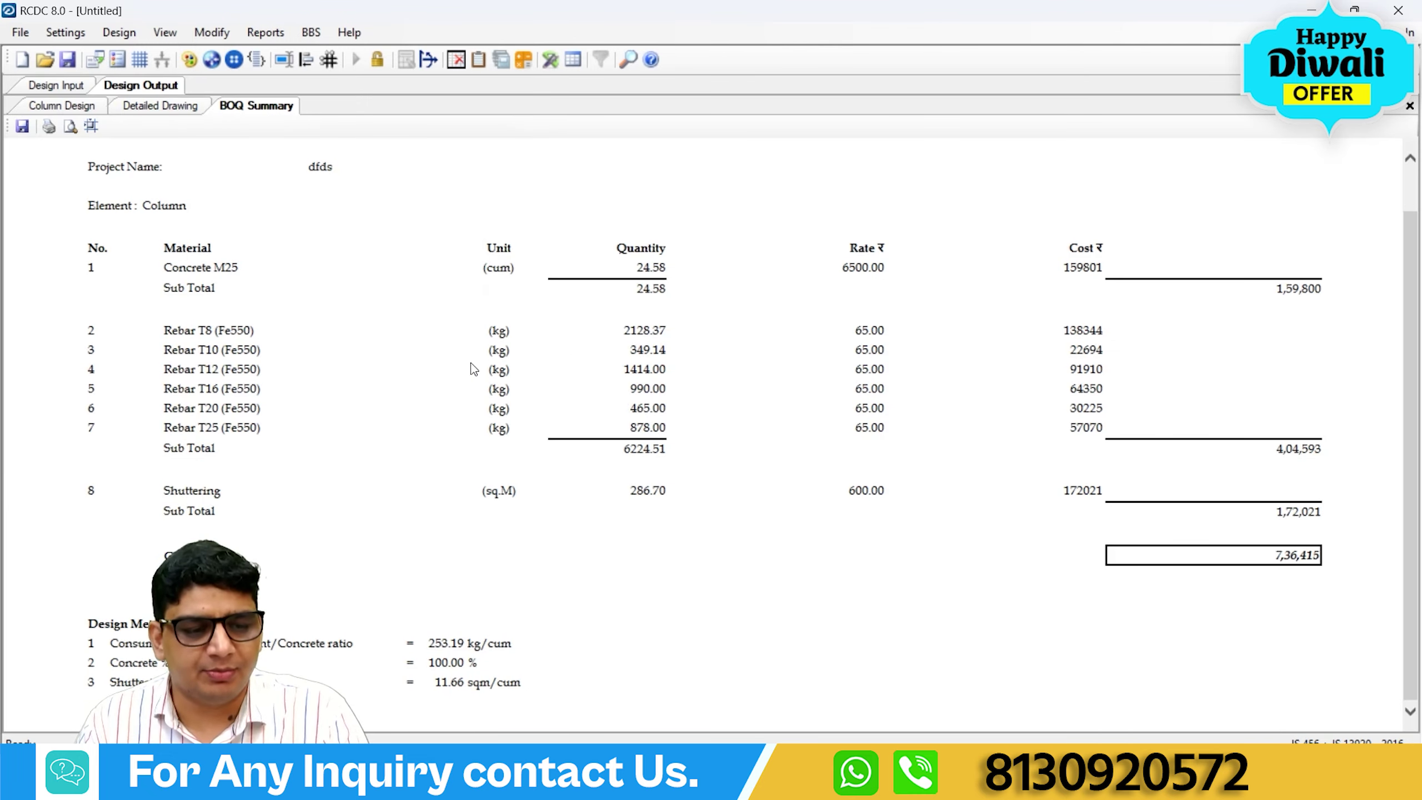
pyautogui.moveTo(637, 289); pyautogui.dragTo(674, 302)
pyautogui.click(739, 446)
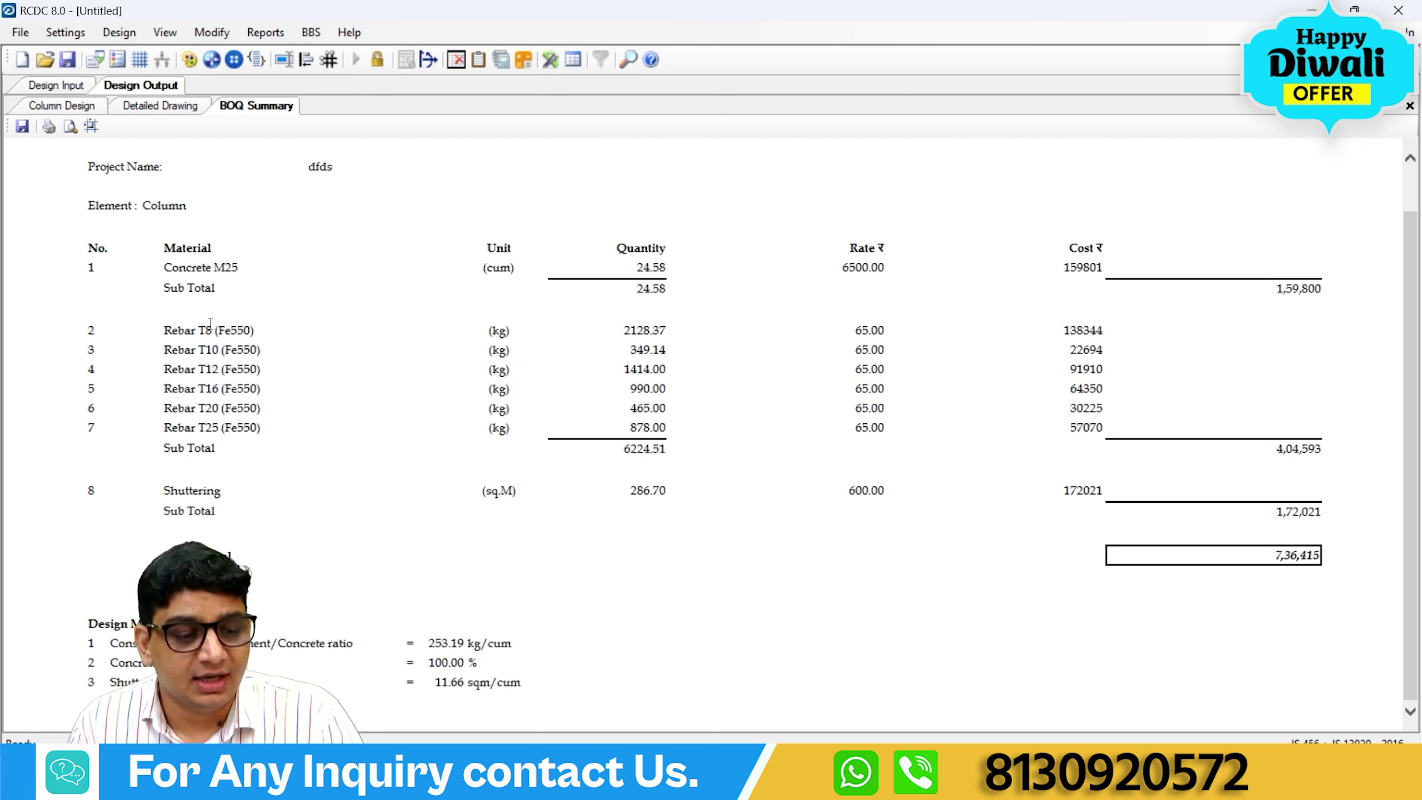
# Review the rebar quantity subtotal and the total cost in the columns' BOQ summary.
pyautogui.moveTo(623, 449); pyautogui.dragTo(664, 455)
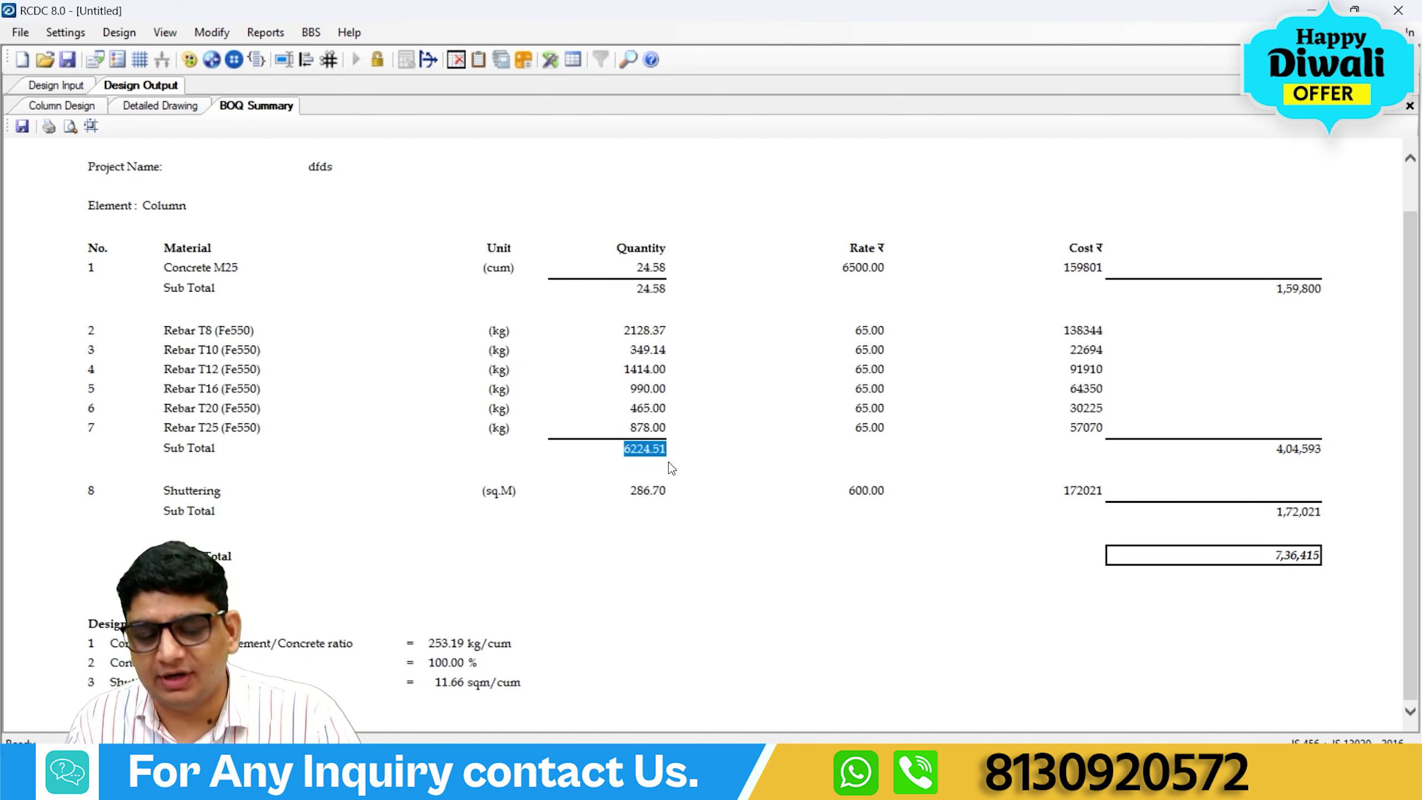
pyautogui.moveTo(612, 512); pyautogui.dragTo(672, 568)
pyautogui.click(676, 571)
pyautogui.moveTo(1275, 556); pyautogui.dragTo(1321, 556)
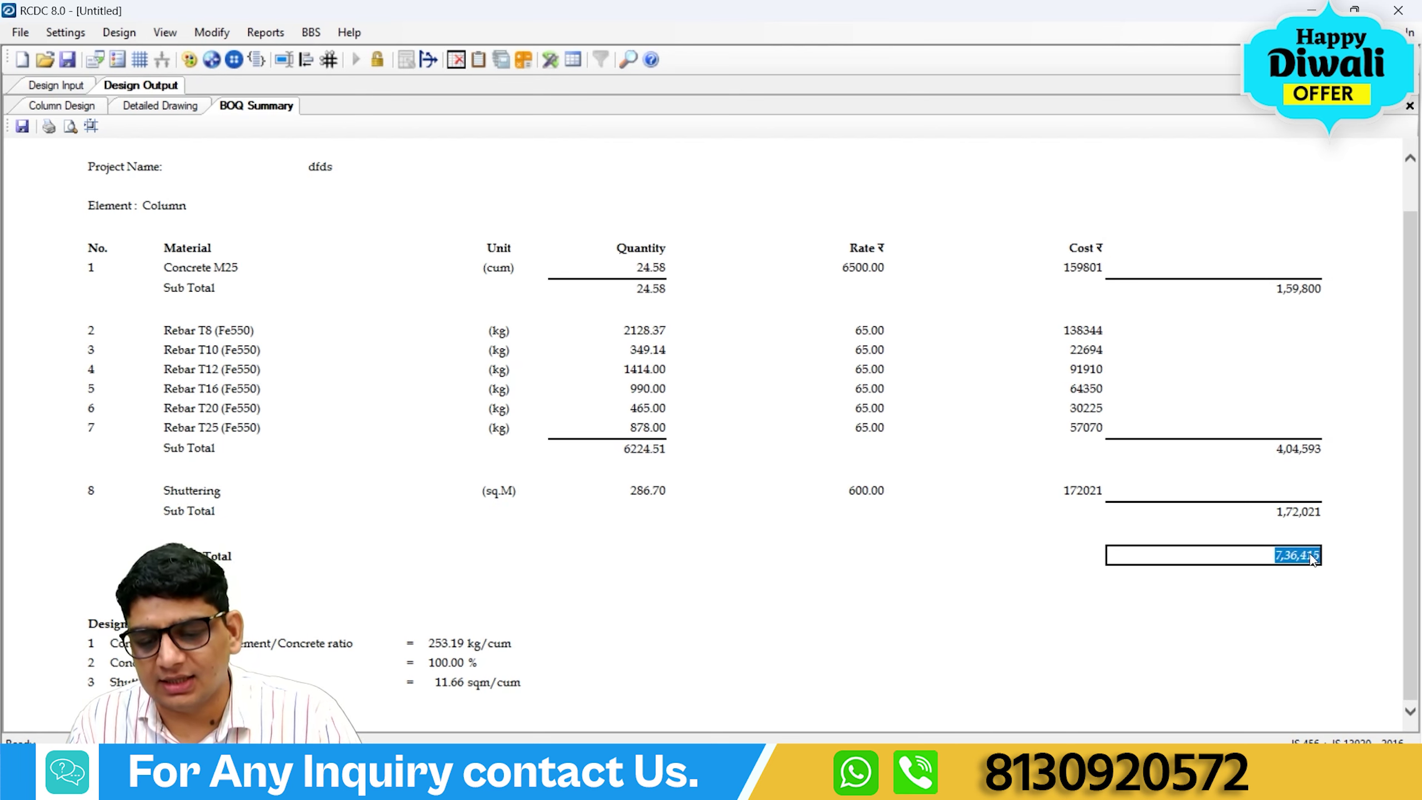
pyautogui.scroll(1, 208, 423)
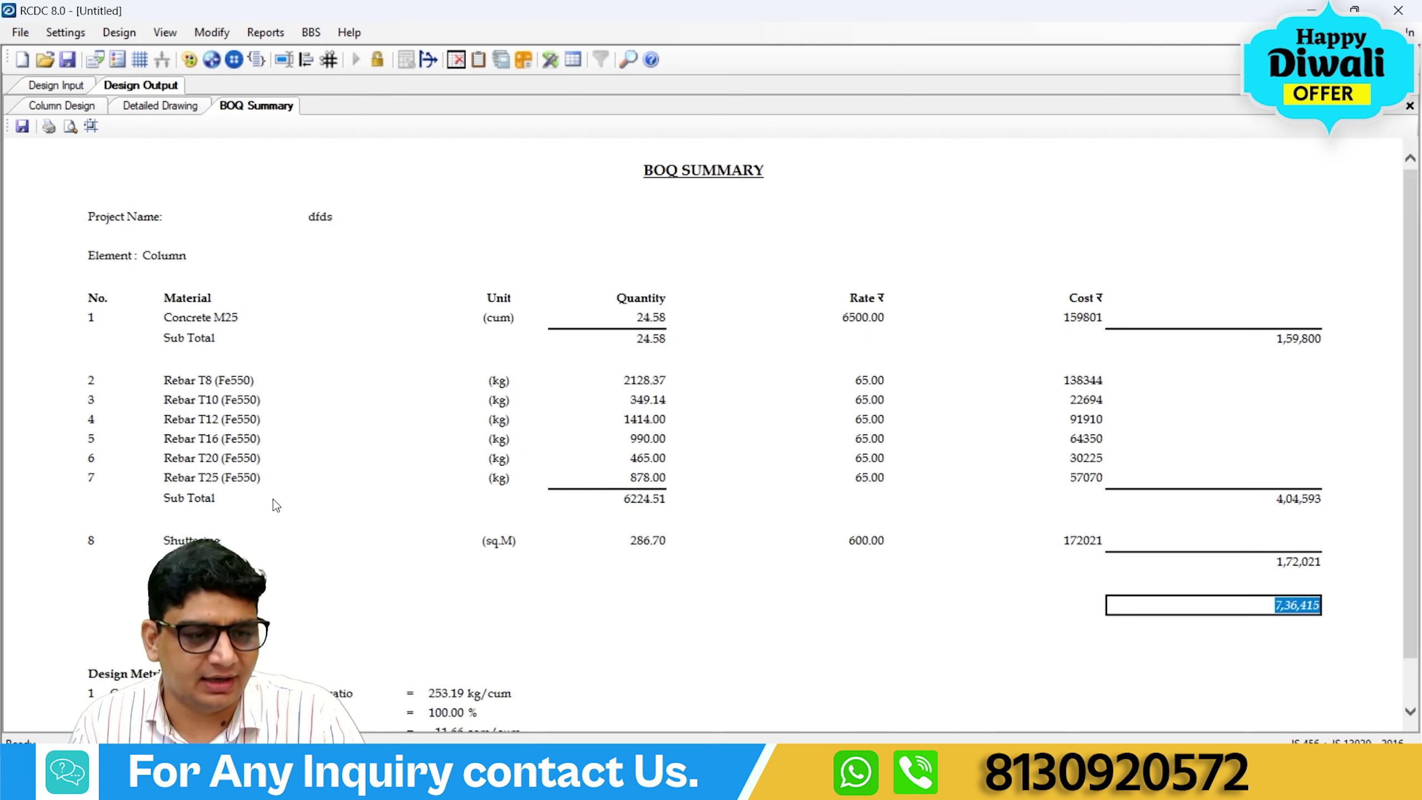
# Generate the bar bending schedule to screen as a drawing for all columns, with rebar numbering by element.
pyautogui.click(313, 32)
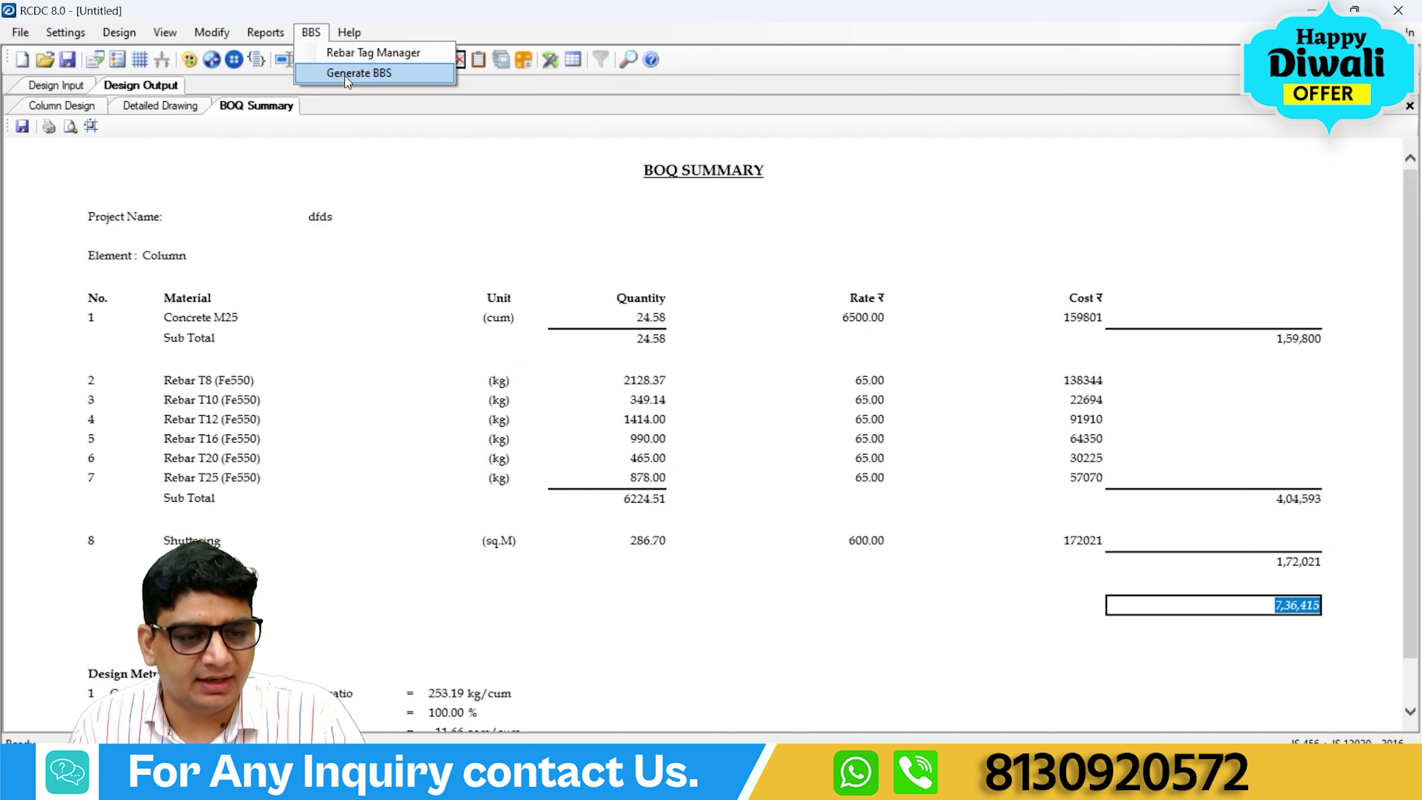
pyautogui.click(359, 73)
pyautogui.click(396, 241)
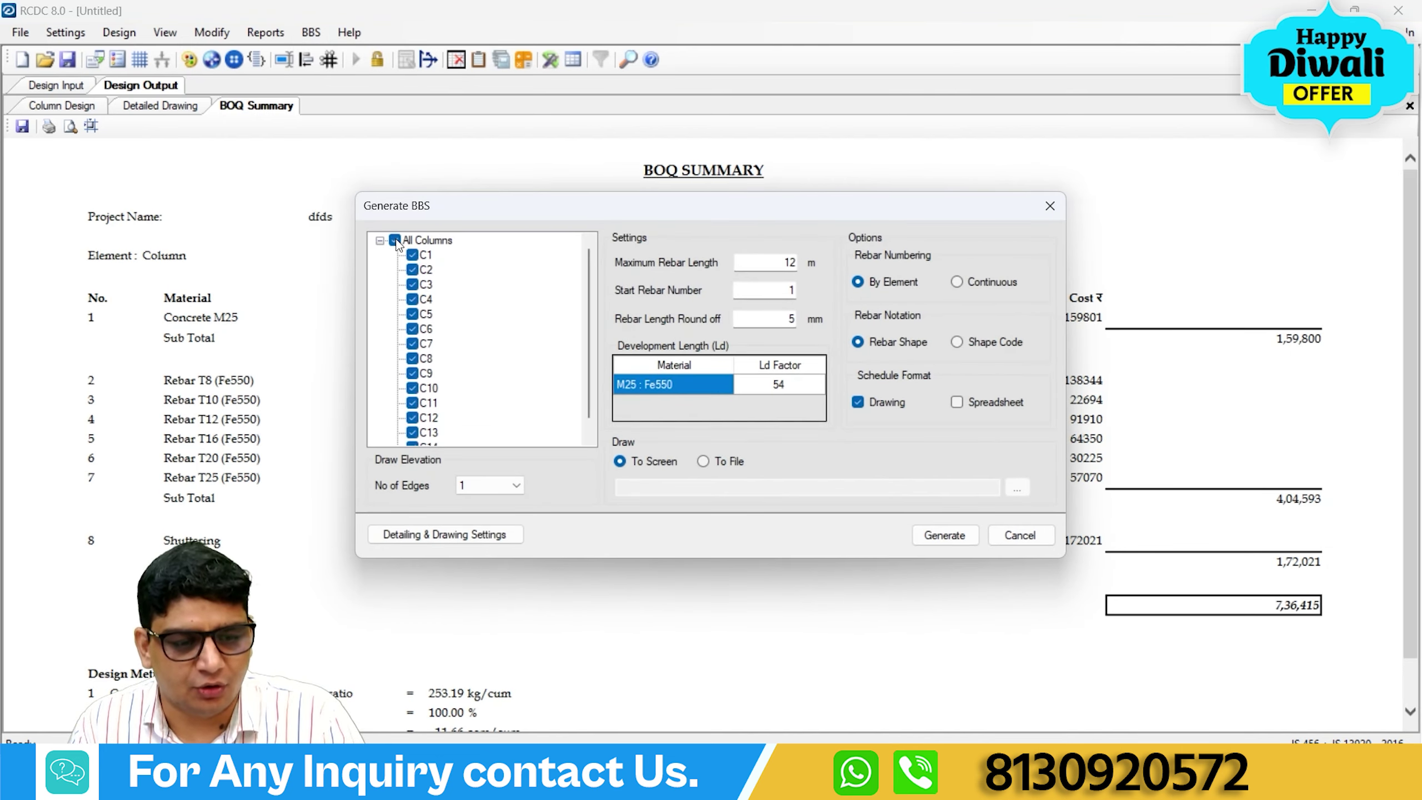
pyautogui.click(944, 535)
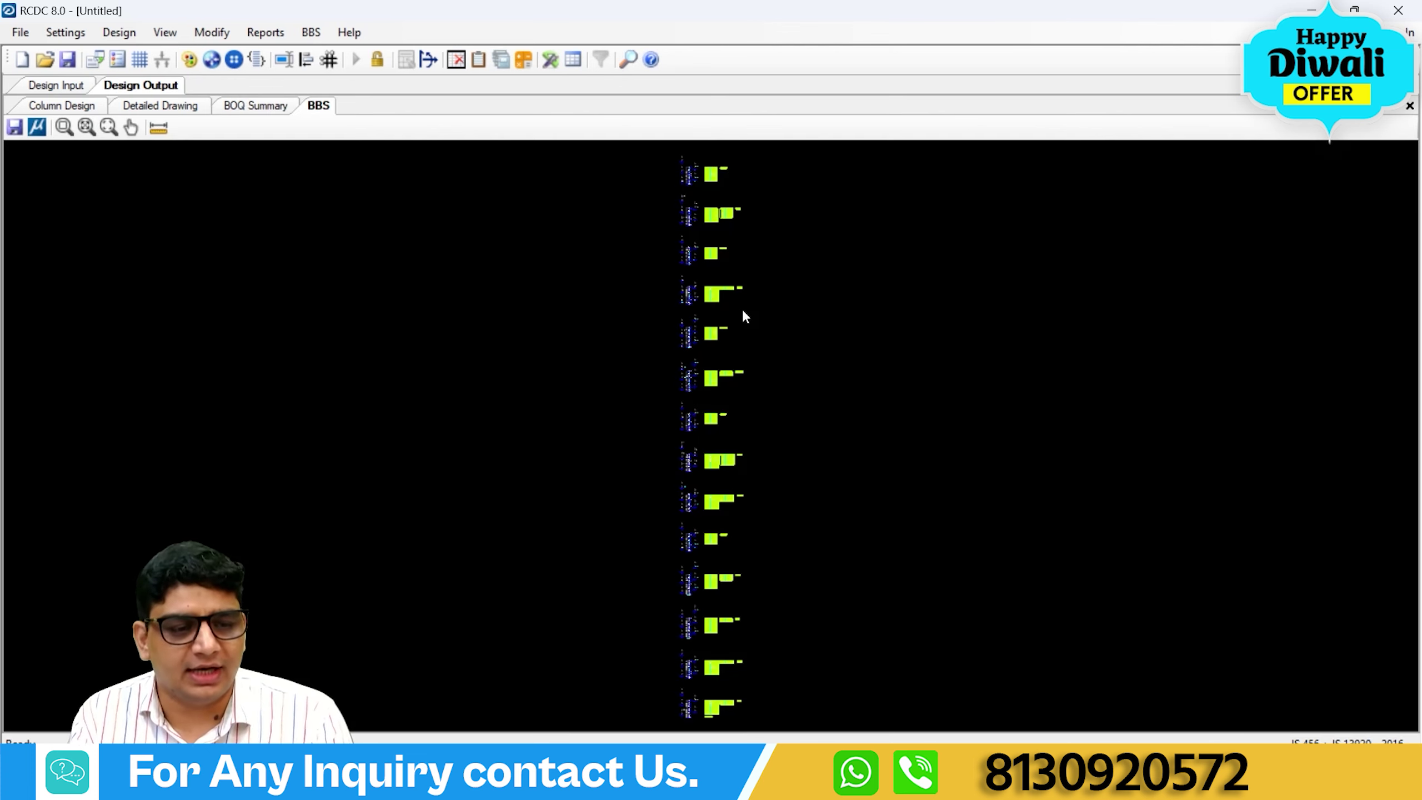
# Examine column C14's bar bending drawing, including its elevation, bar callouts between levels and section details.
pyautogui.scroll(5, 730, 185)
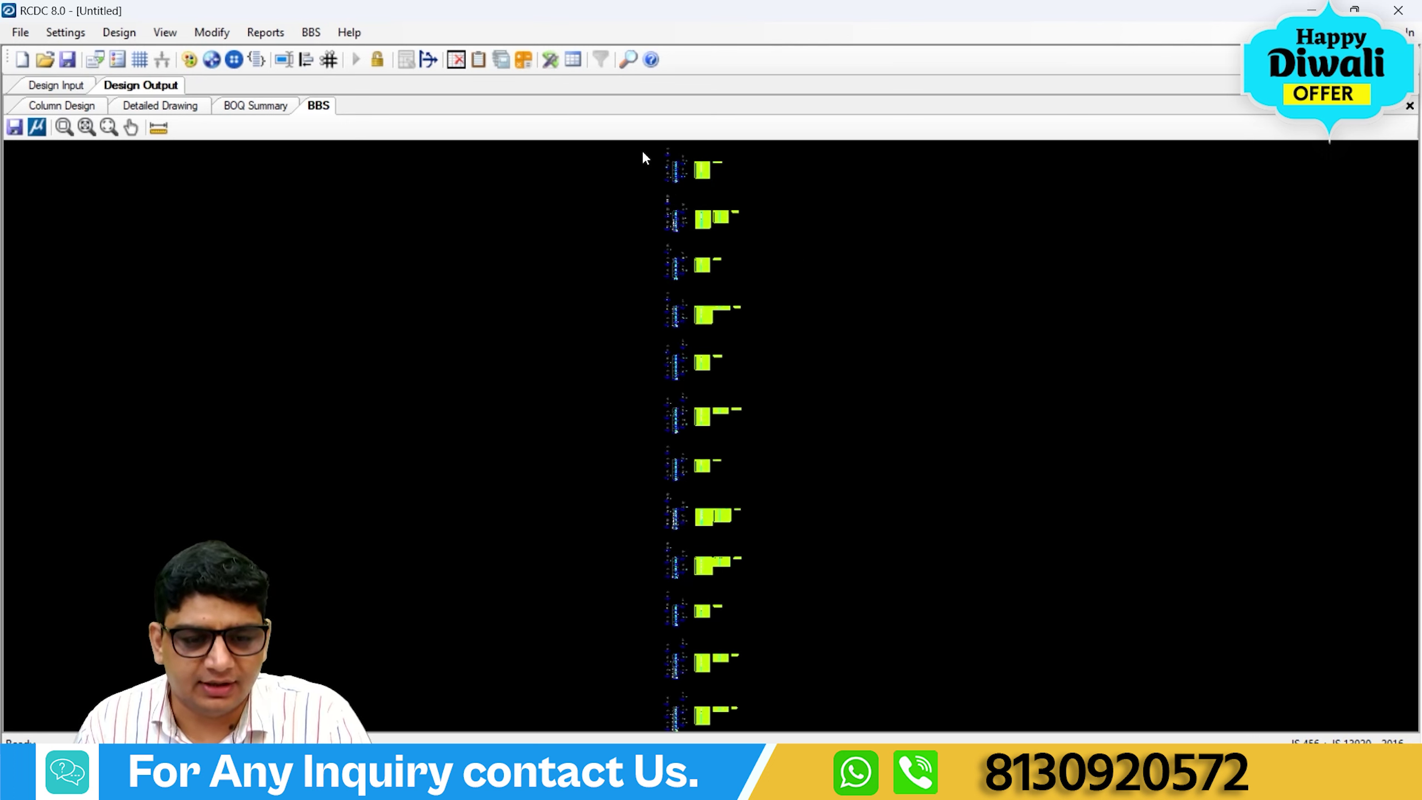
pyautogui.scroll(4, 701, 176)
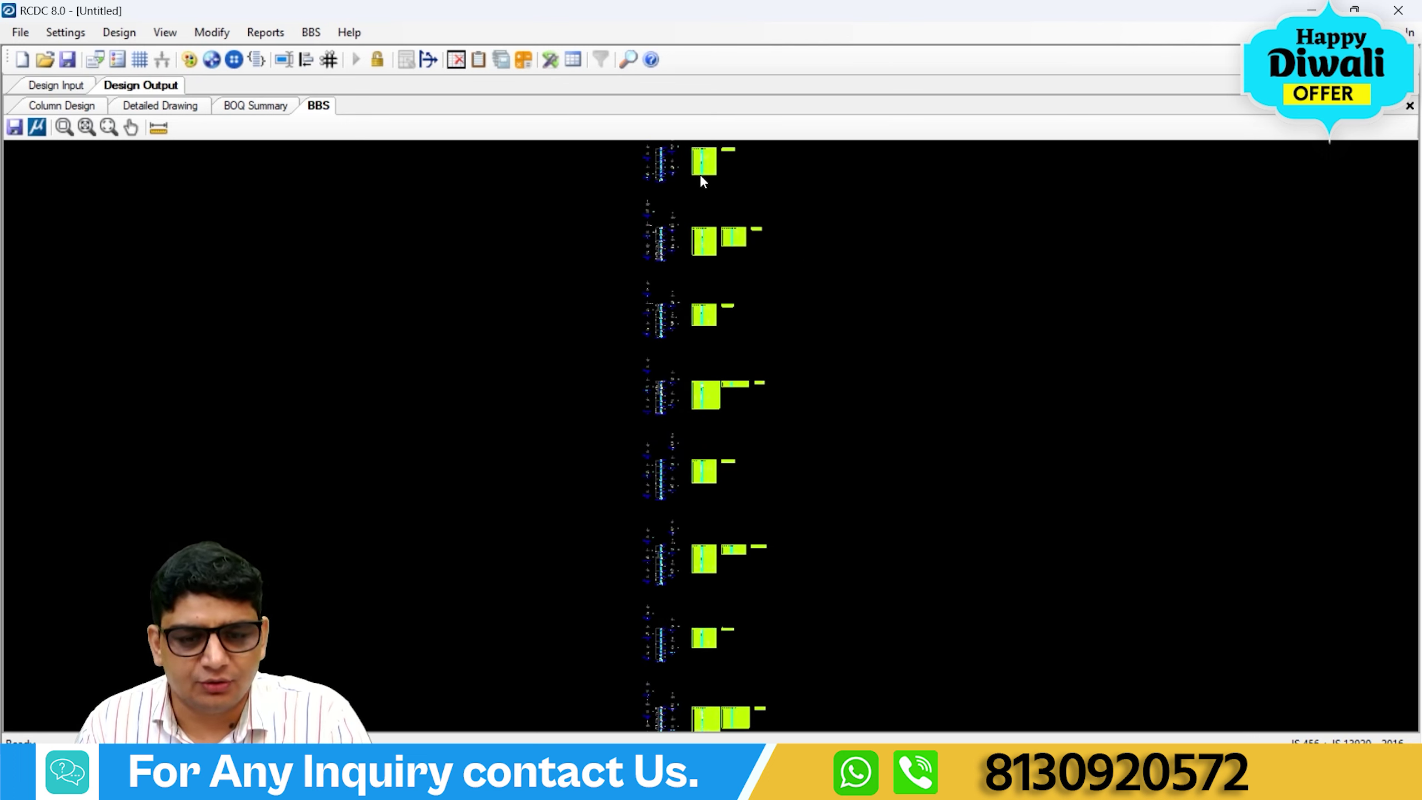
pyautogui.scroll(4, 718, 176)
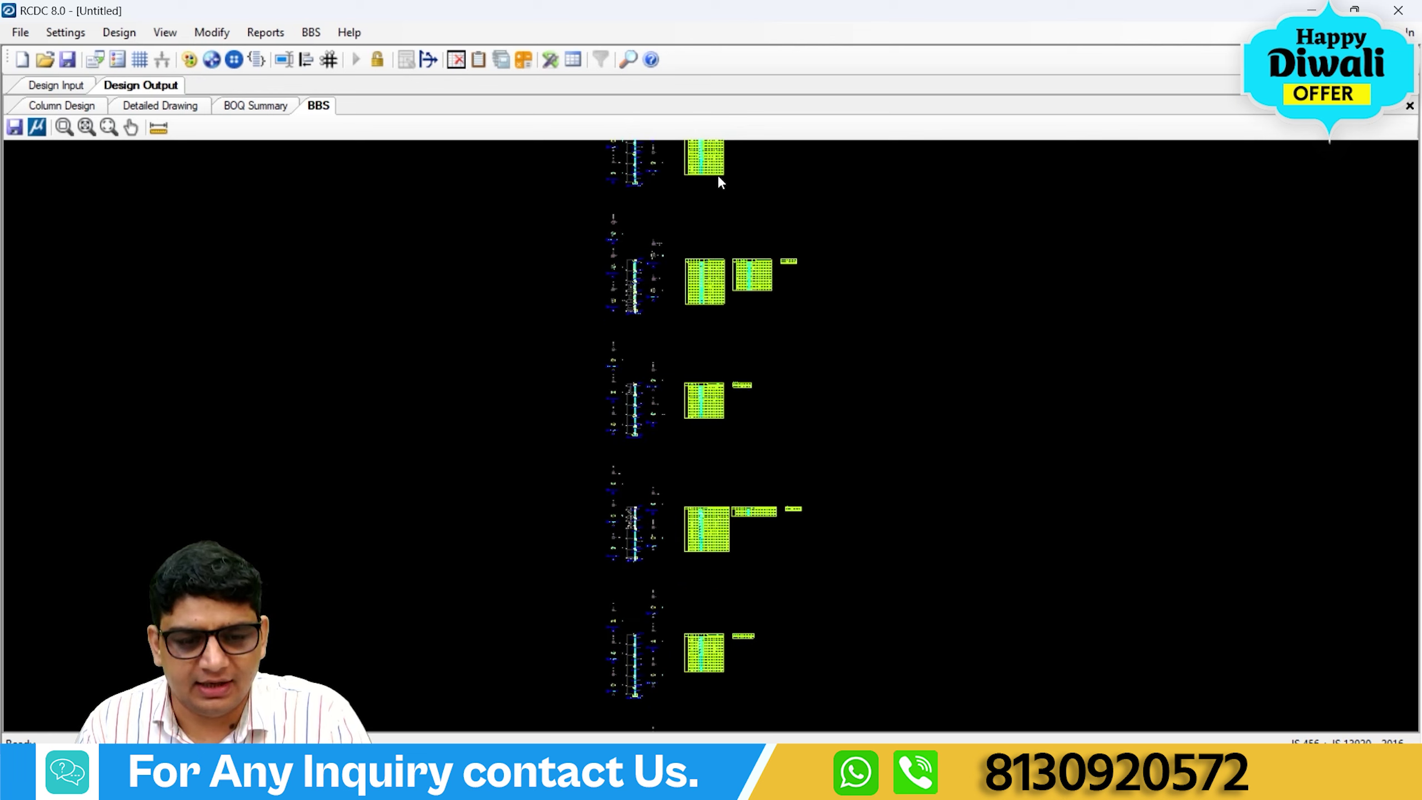
pyautogui.scroll(5, 719, 179)
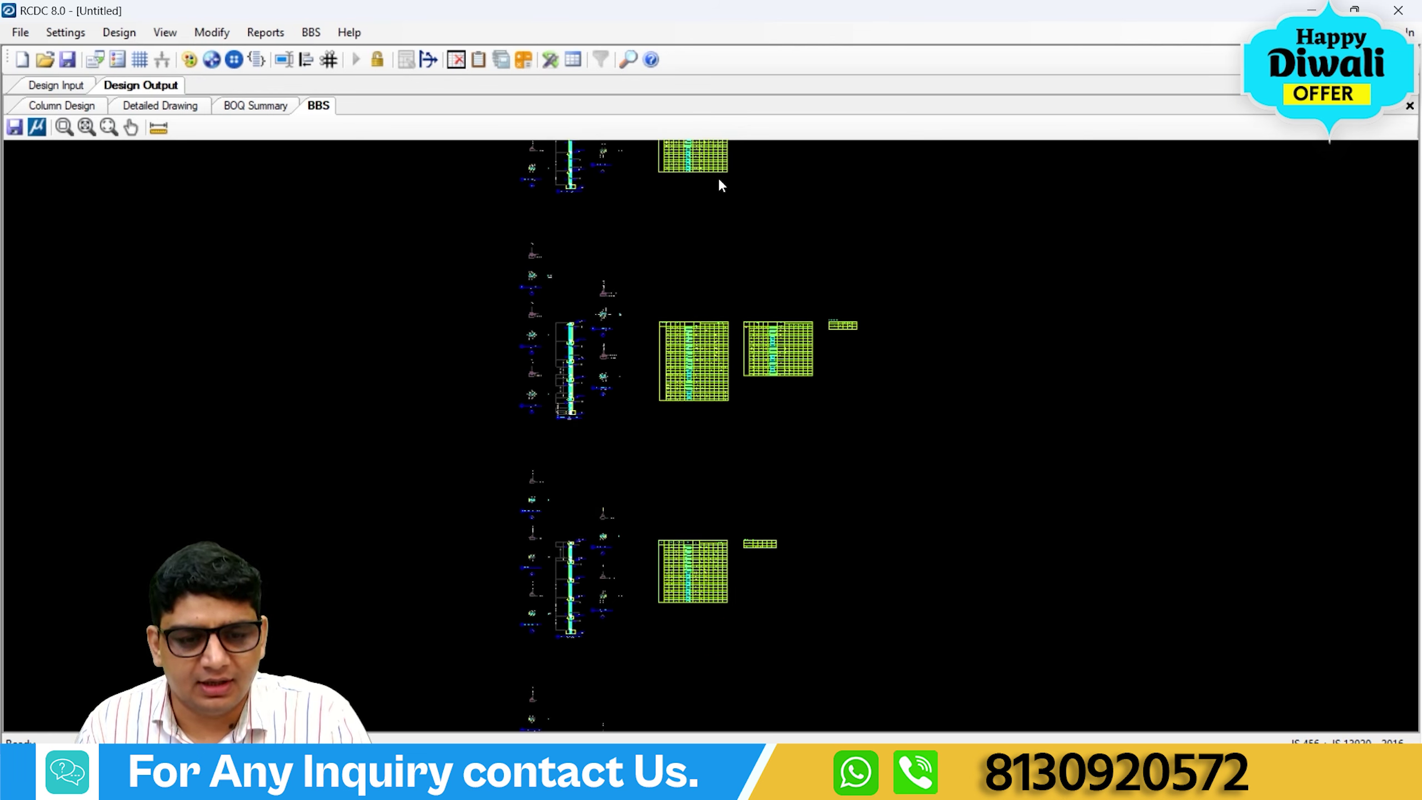
pyautogui.scroll(5, 719, 181)
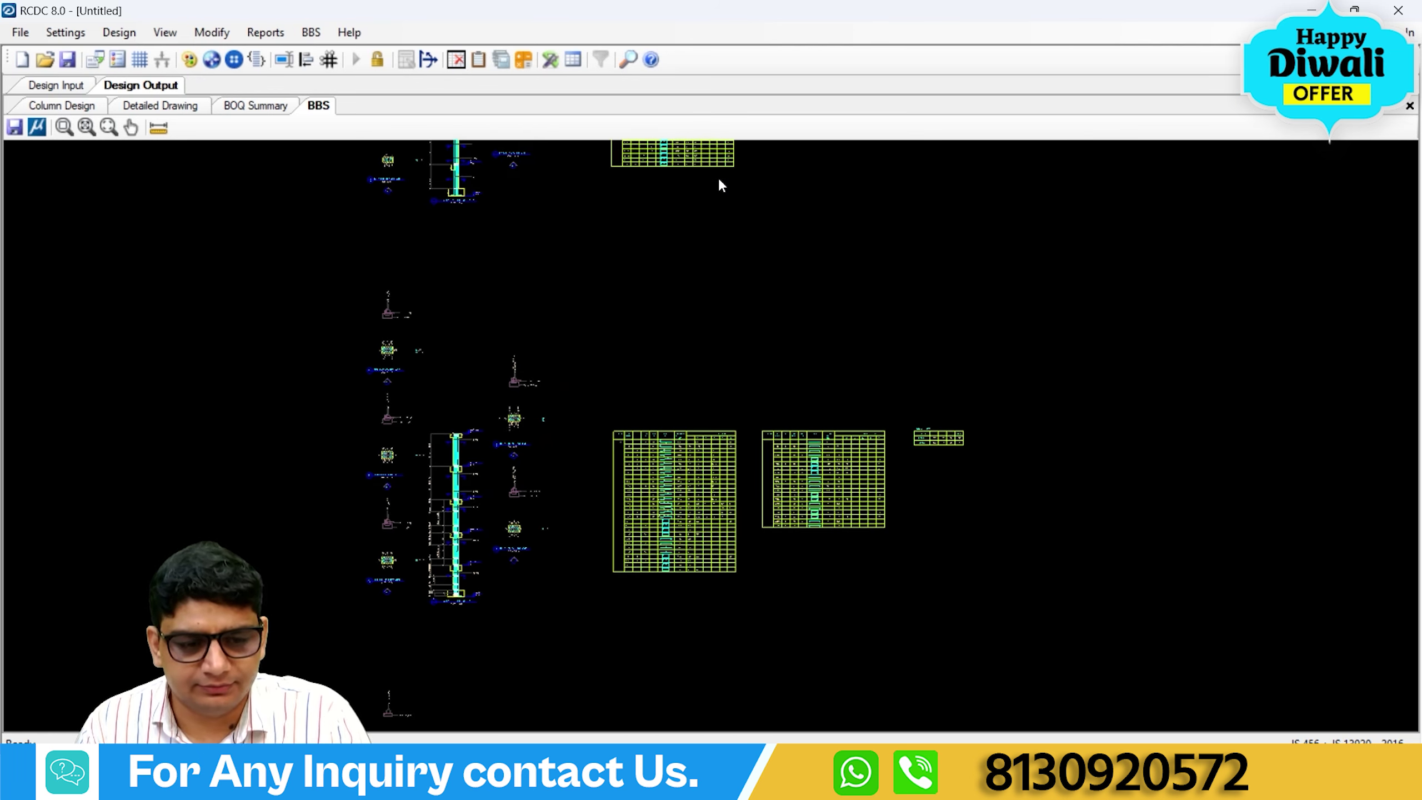
pyautogui.scroll(-4, 641, 340)
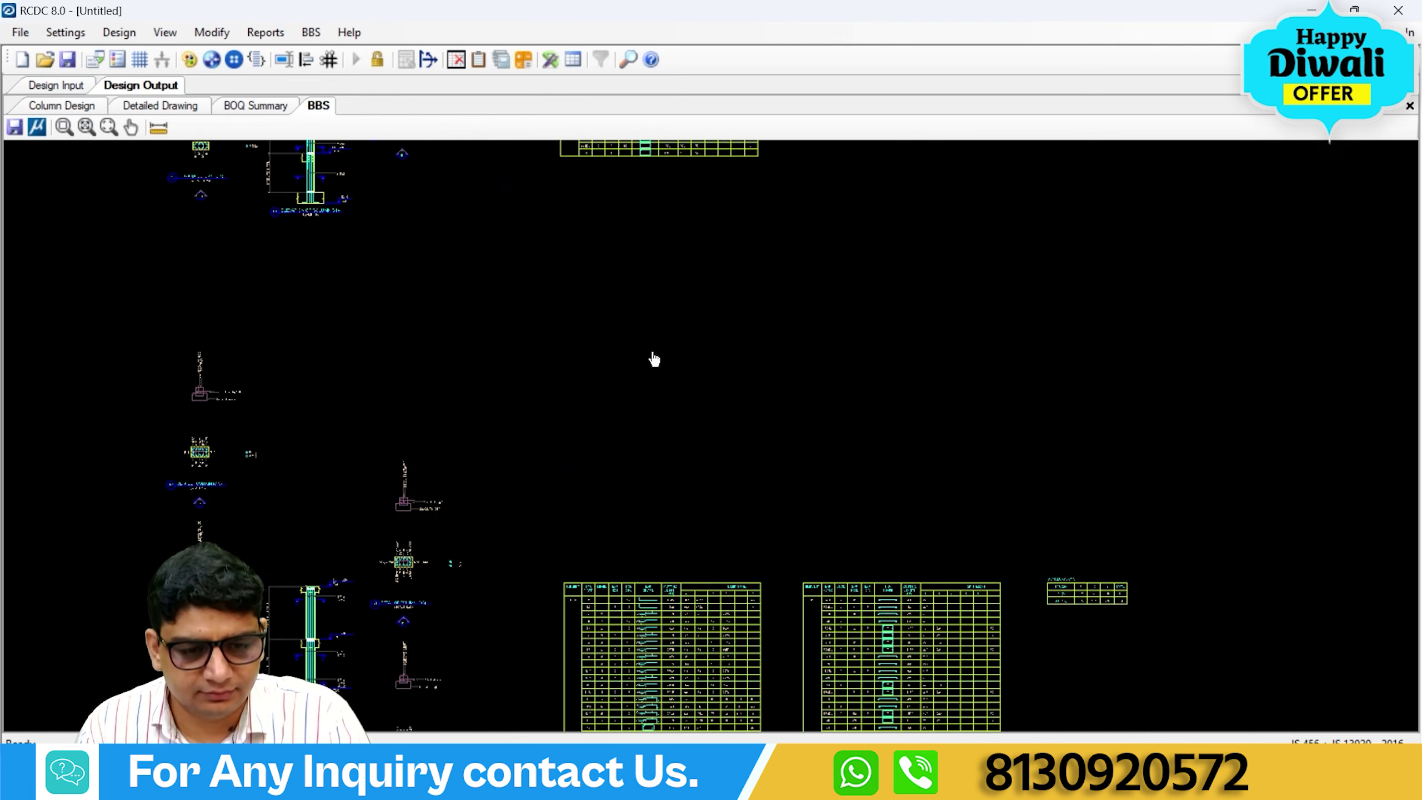
pyautogui.scroll(5, 797, 584)
pyautogui.scroll(6, 716, 563)
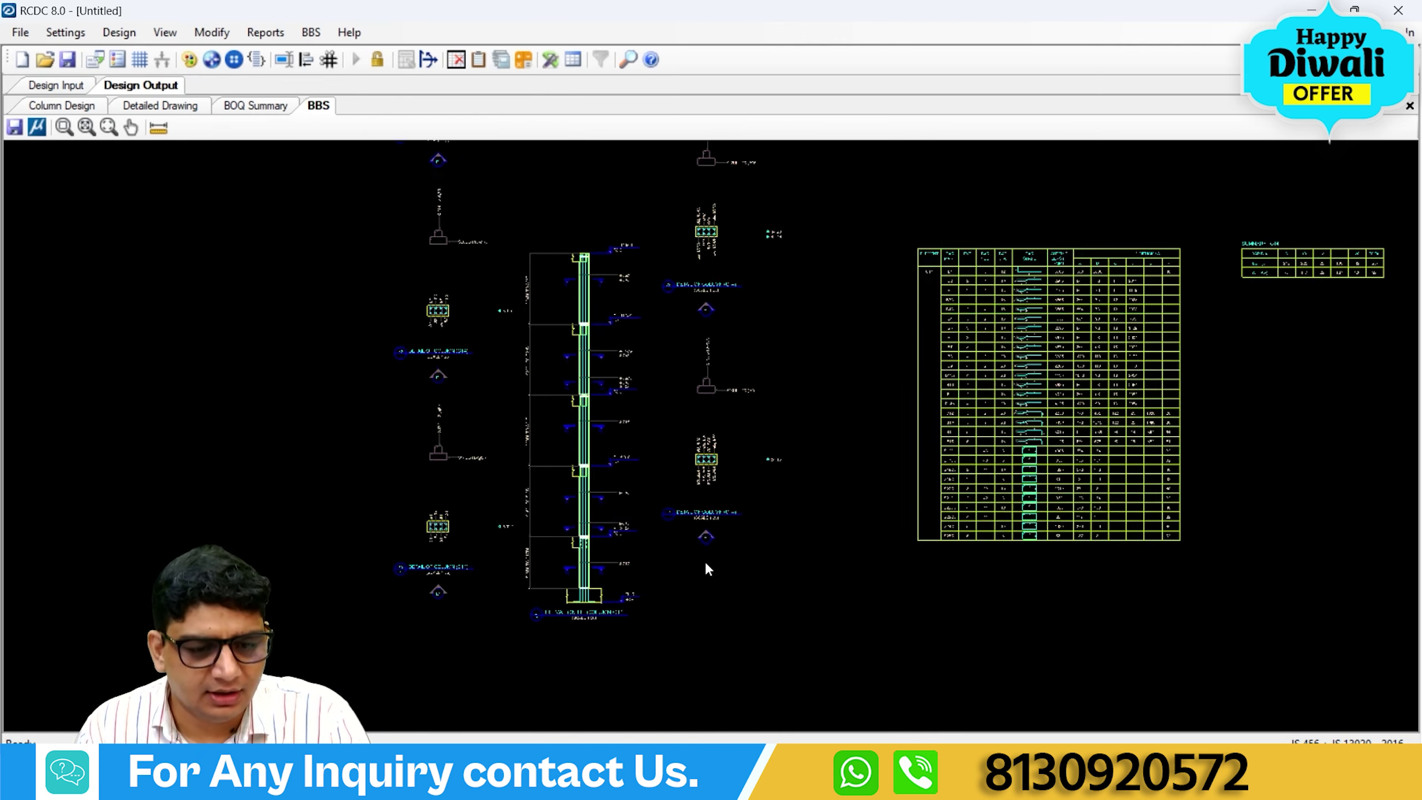
pyautogui.scroll(5, 521, 430)
pyautogui.scroll(5, 521, 431)
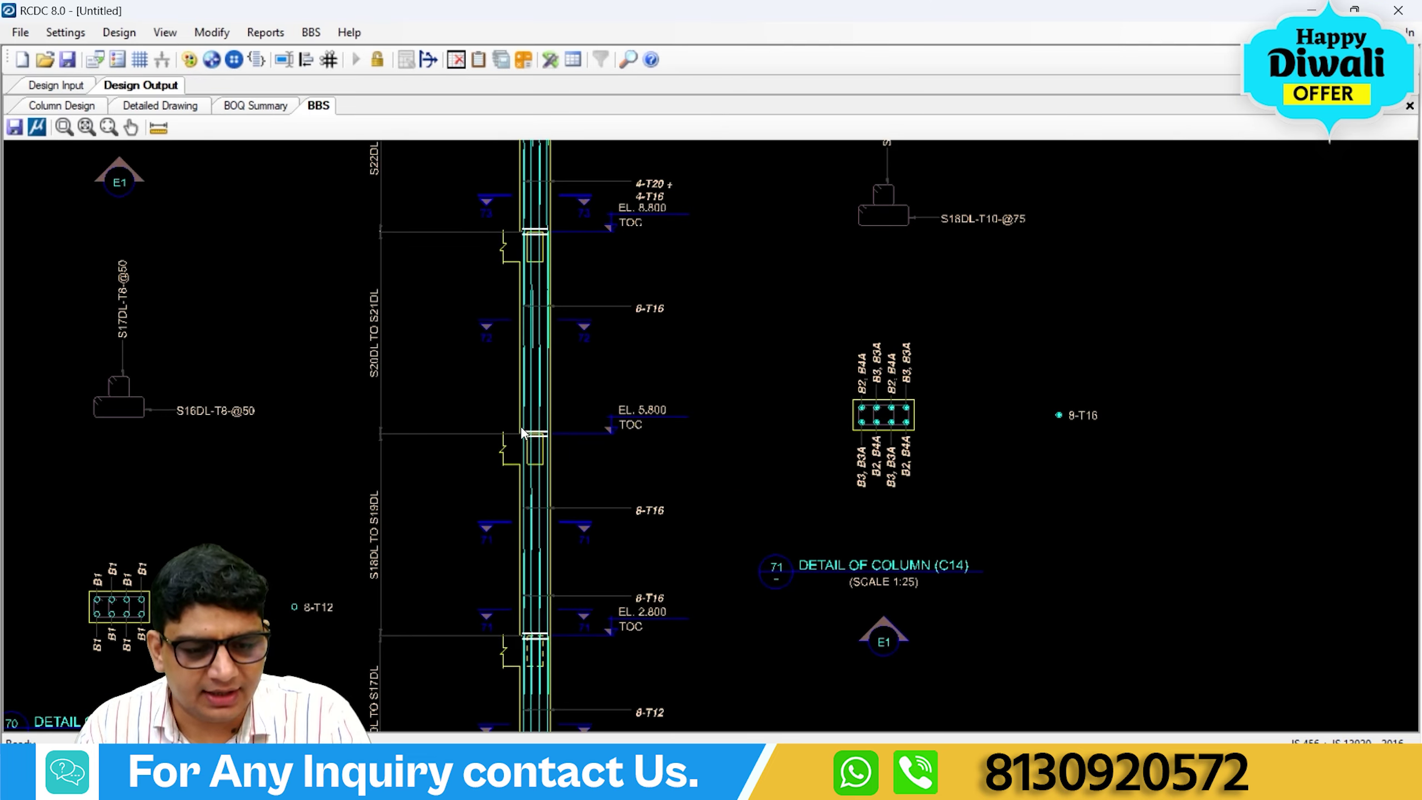
pyautogui.scroll(2, 562, 431)
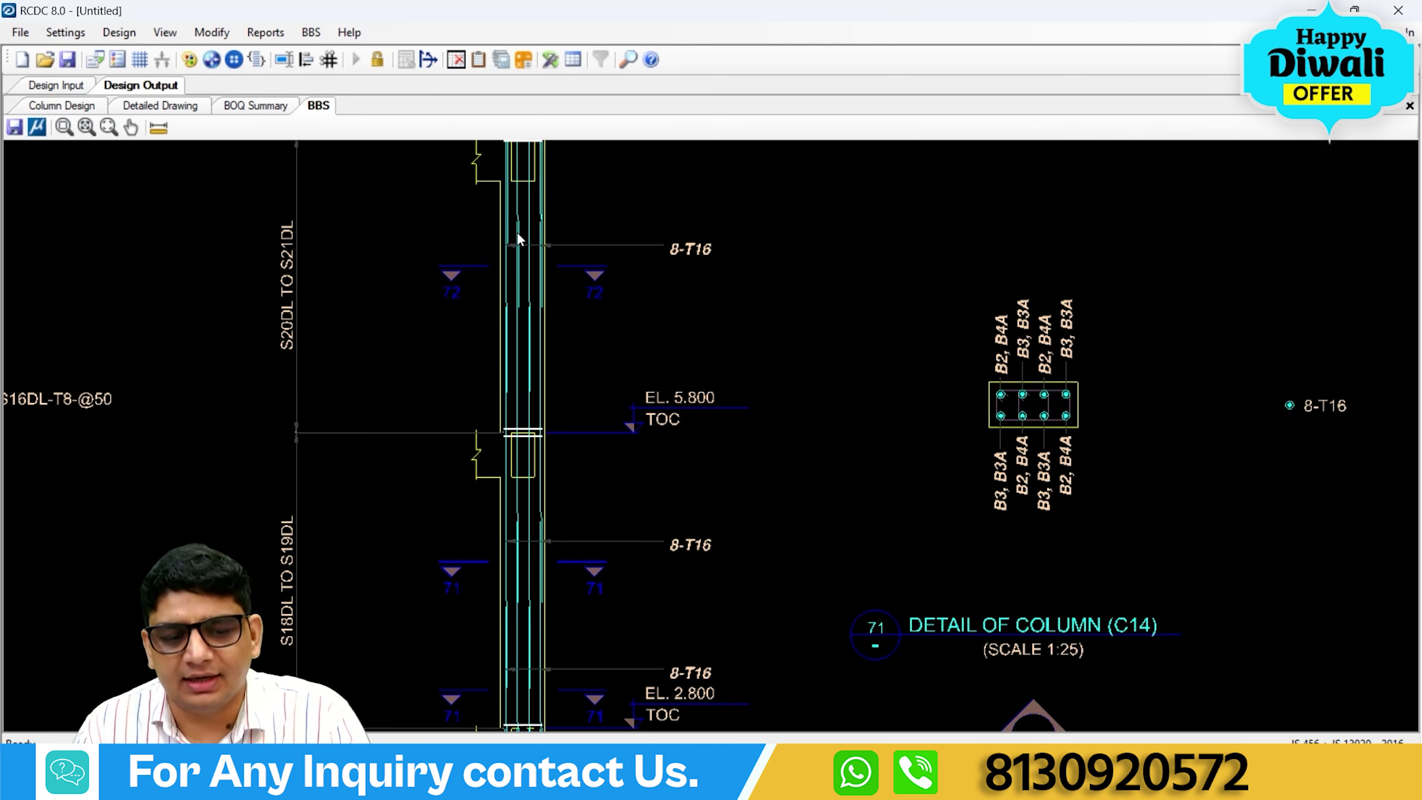
pyautogui.scroll(3, 519, 240)
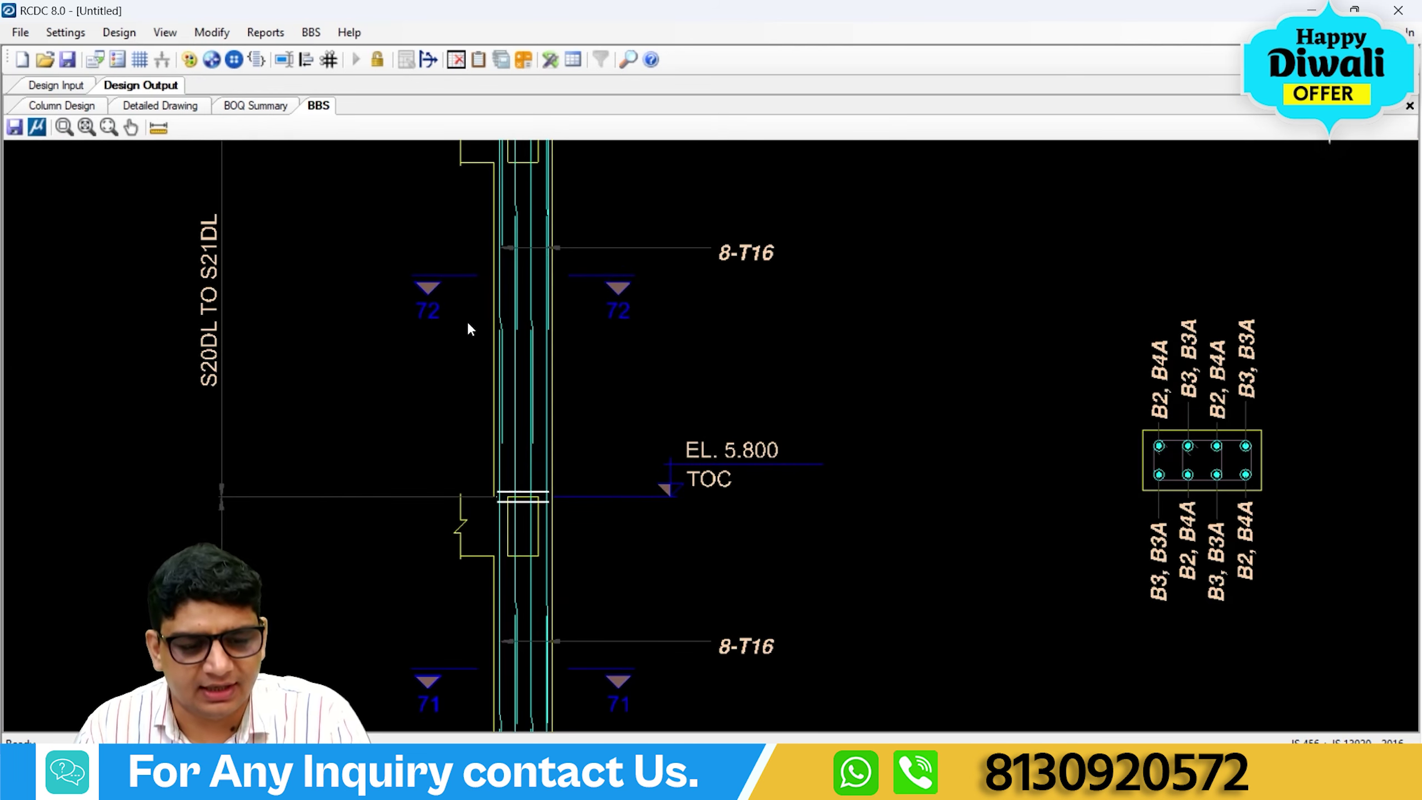
pyautogui.scroll(-6, 403, 381)
pyautogui.scroll(-5, 418, 351)
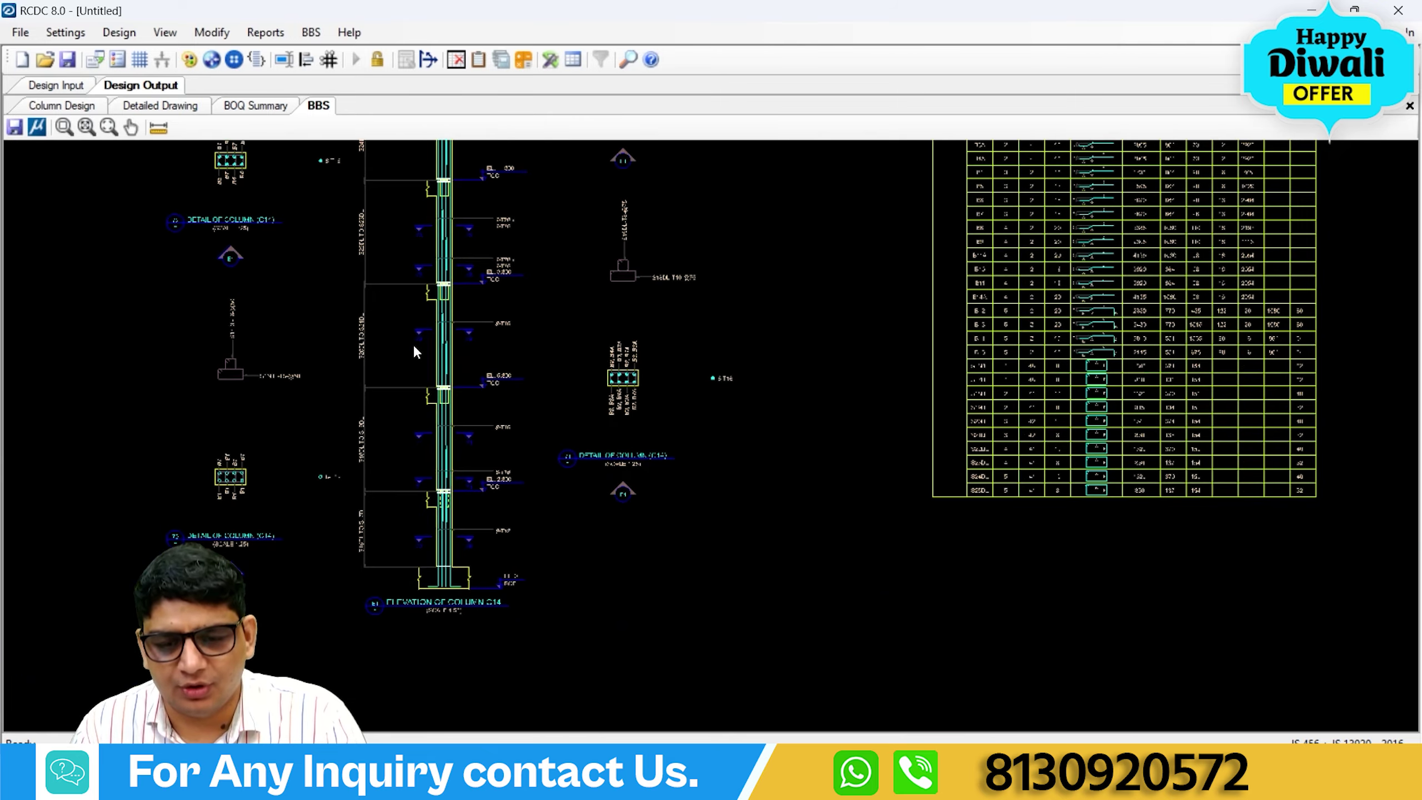
# Examine C14's bar schedule with shapes and cutting lengths, and its summary of bar lengths and weights by diameter.
pyautogui.scroll(-1, 414, 351)
pyautogui.scroll(4, 968, 207)
pyautogui.scroll(3, 951, 190)
pyautogui.scroll(-4, 526, 429)
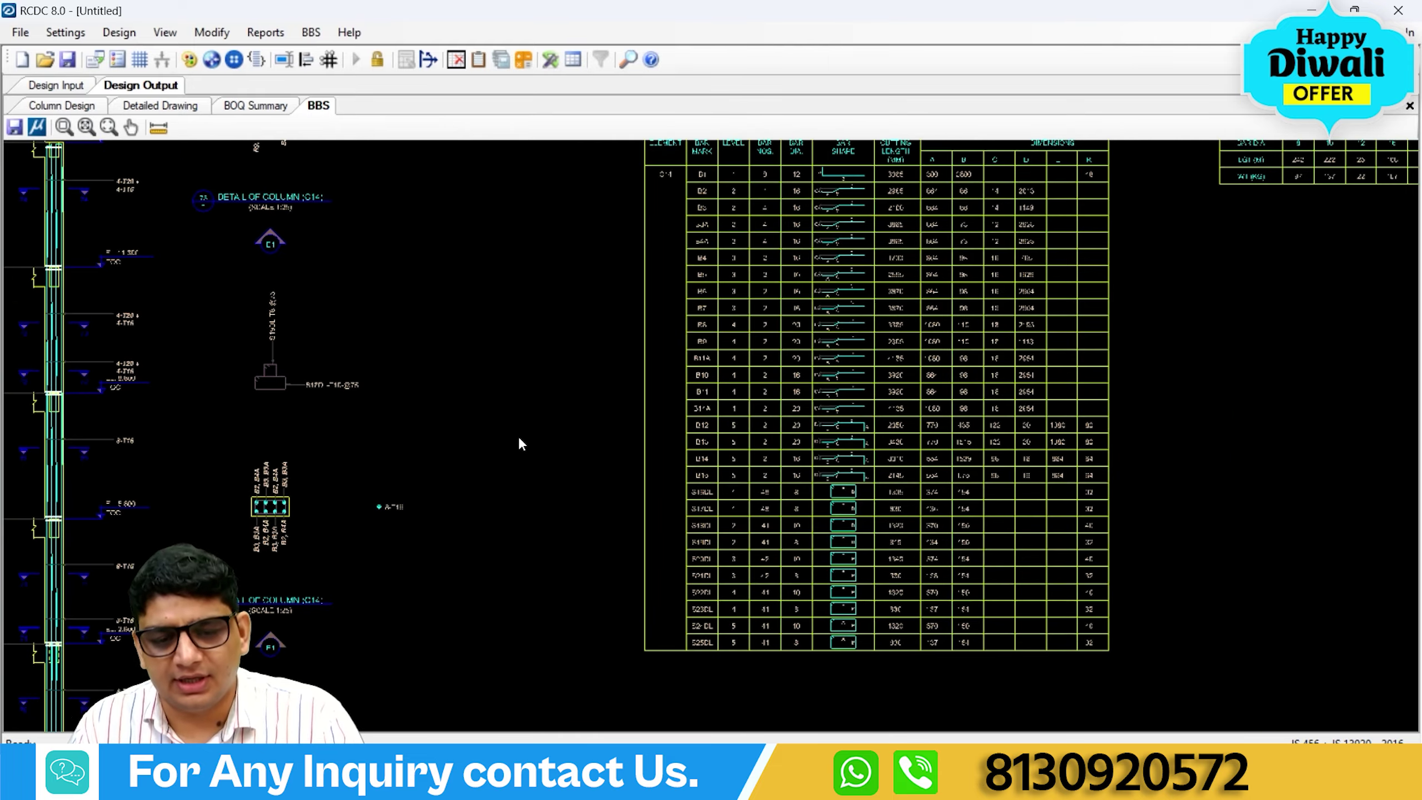
pyautogui.scroll(-2, 501, 457)
pyautogui.scroll(4, 1124, 256)
pyautogui.scroll(3, 1069, 240)
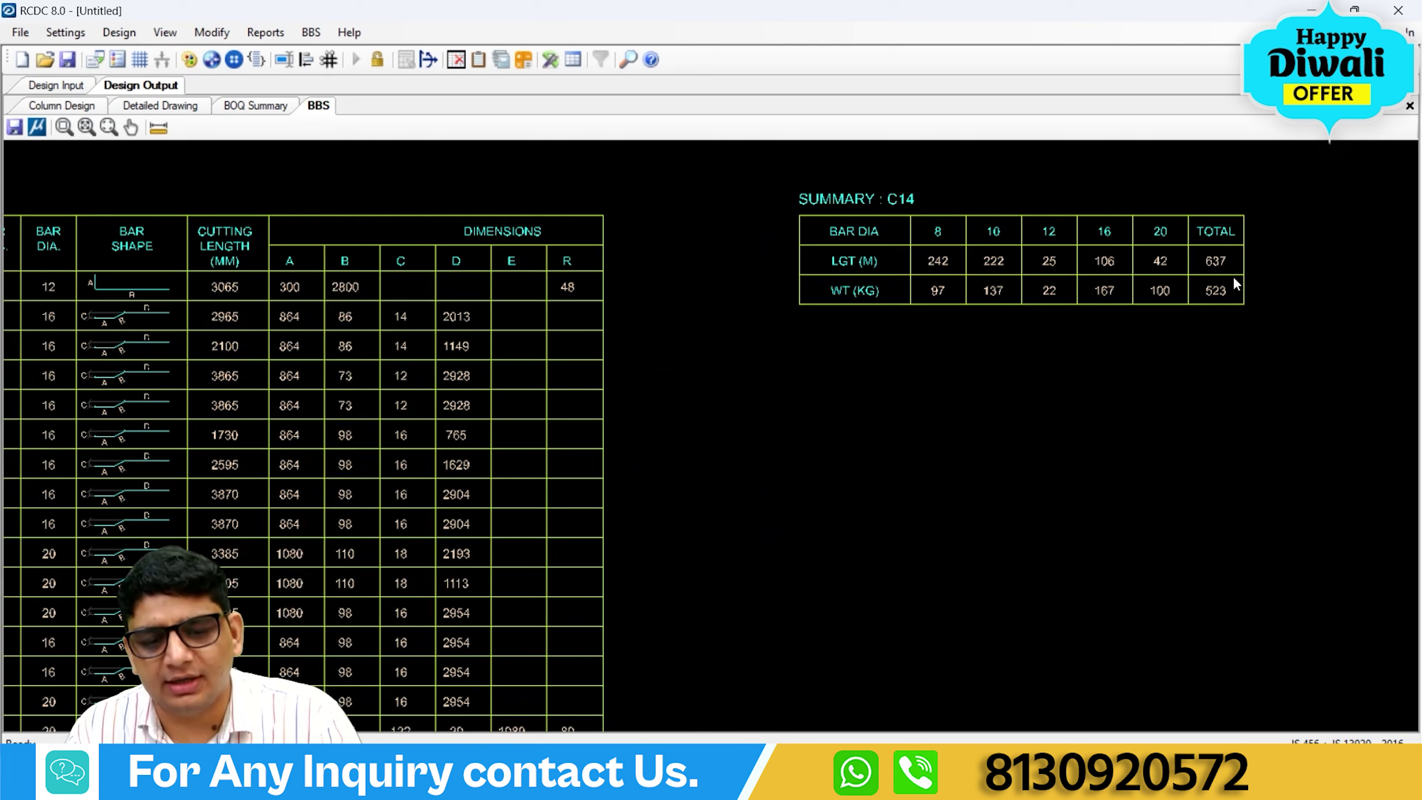
pyautogui.scroll(2, 1220, 279)
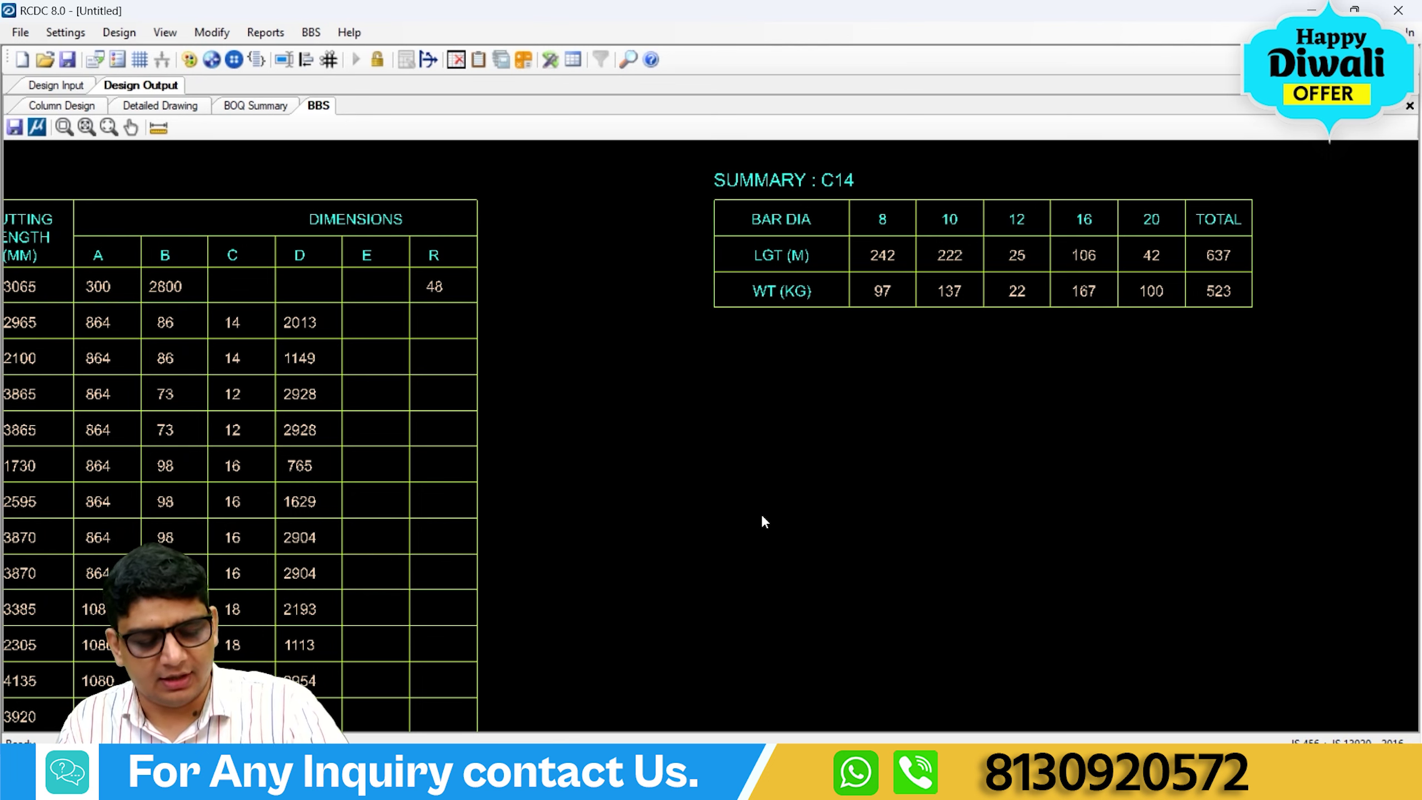
# Close the column project and enter new project details: project ghgfh, client hgh, engineer ghgh.
pyautogui.hotkey('alt', 'F4')
pyautogui.click(750, 455)
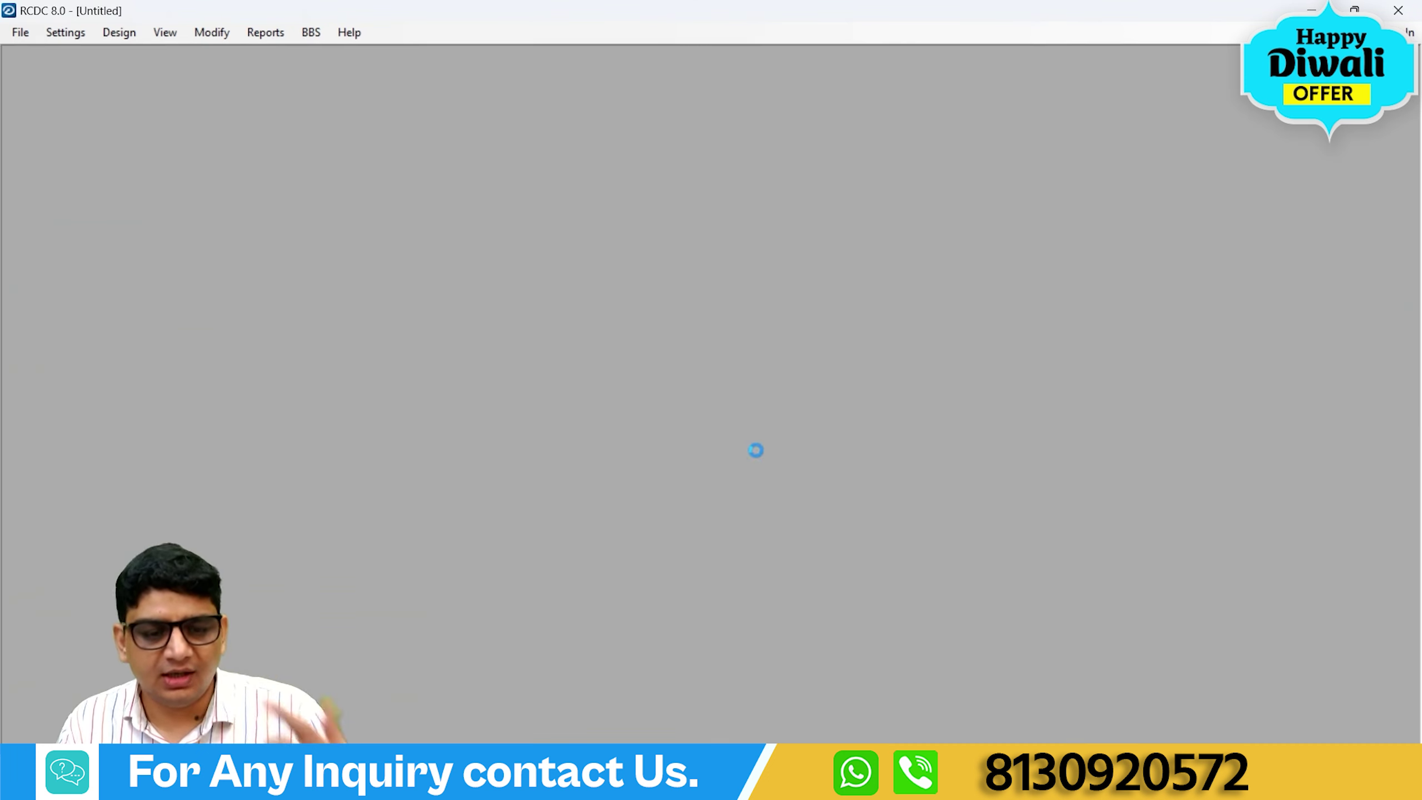
pyautogui.write('ghgfh')
pyautogui.click(744, 263)
pyautogui.write('hghghgfh')
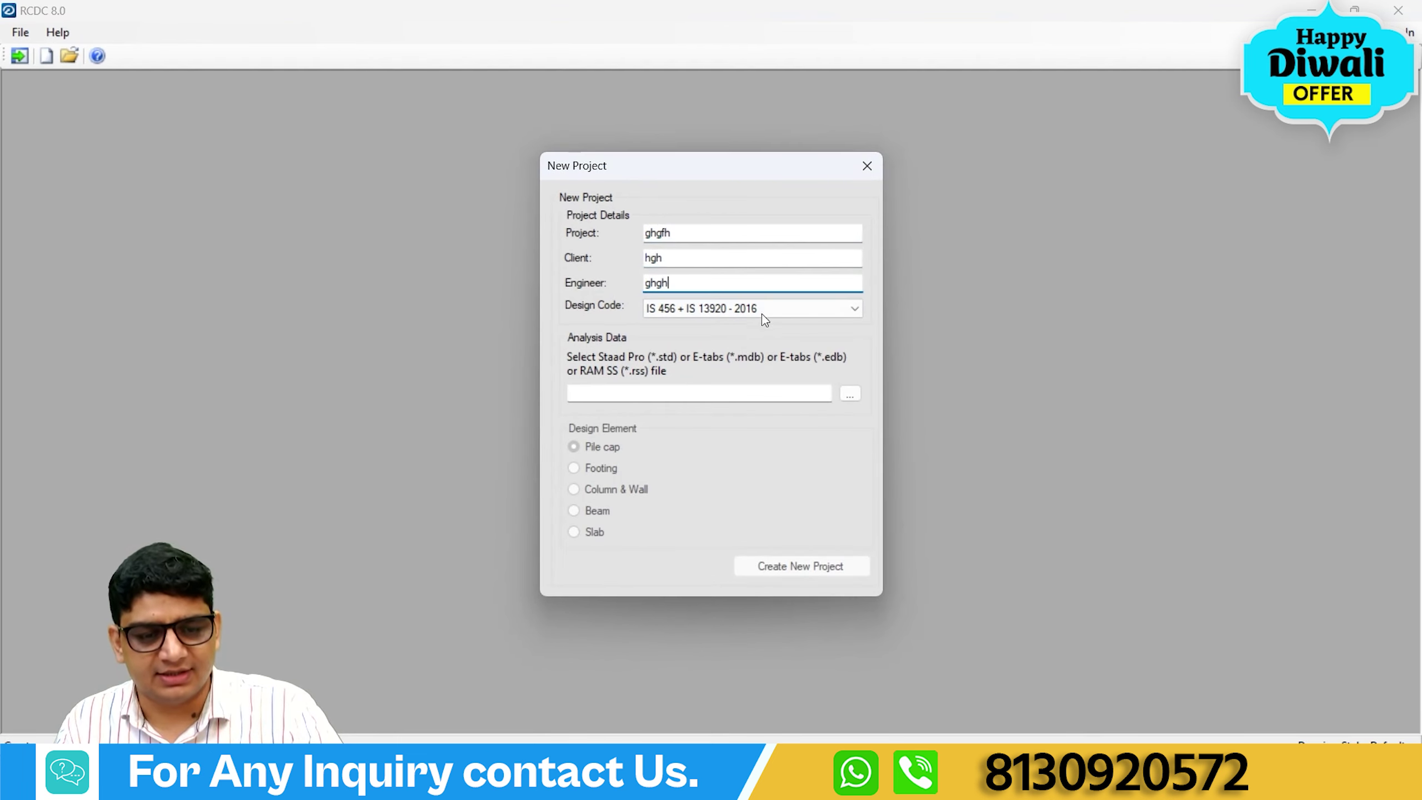
# Load youtube project.STD as the analysis data and create a beam design project for the 5.8m level.
pyautogui.click(850, 393)
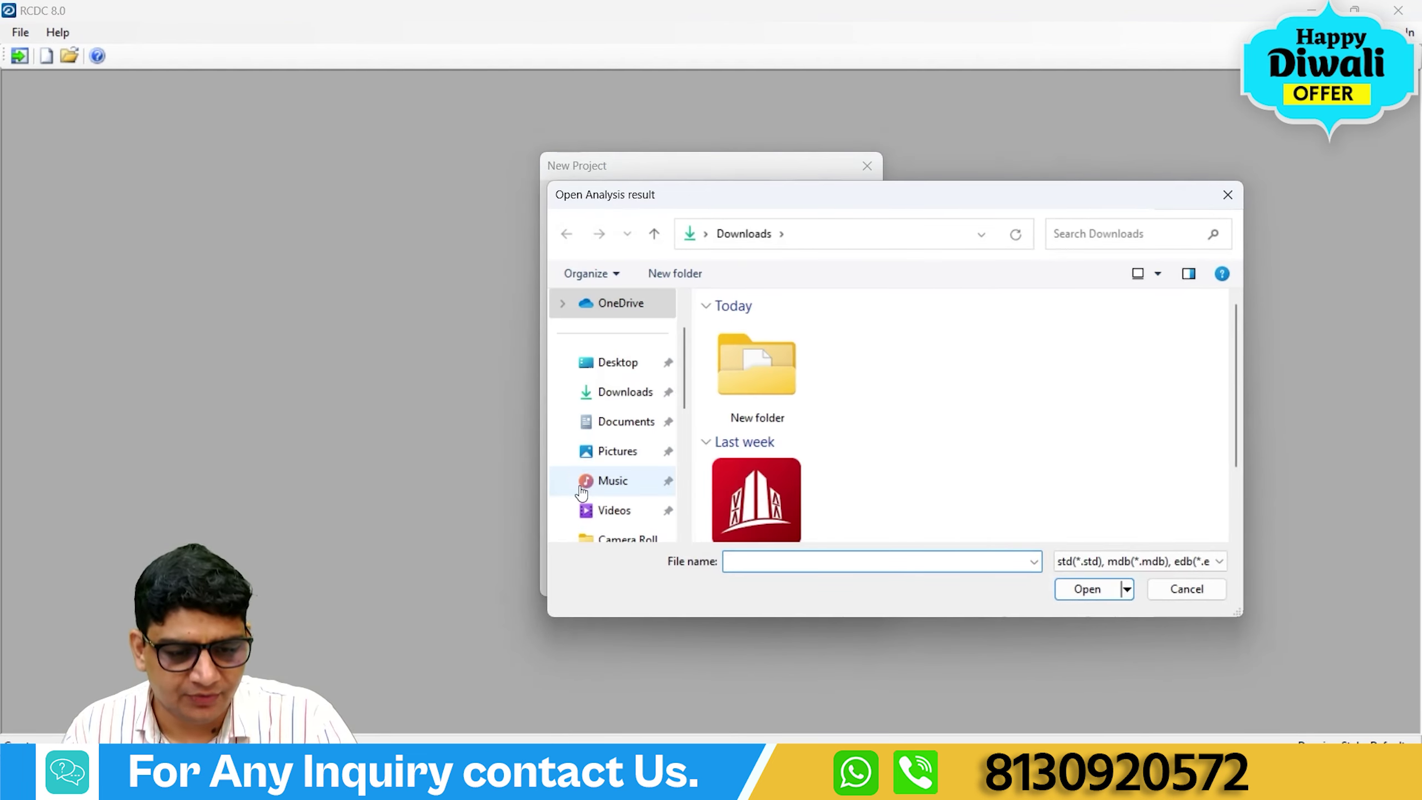
pyautogui.click(719, 478)
pyautogui.click(1084, 589)
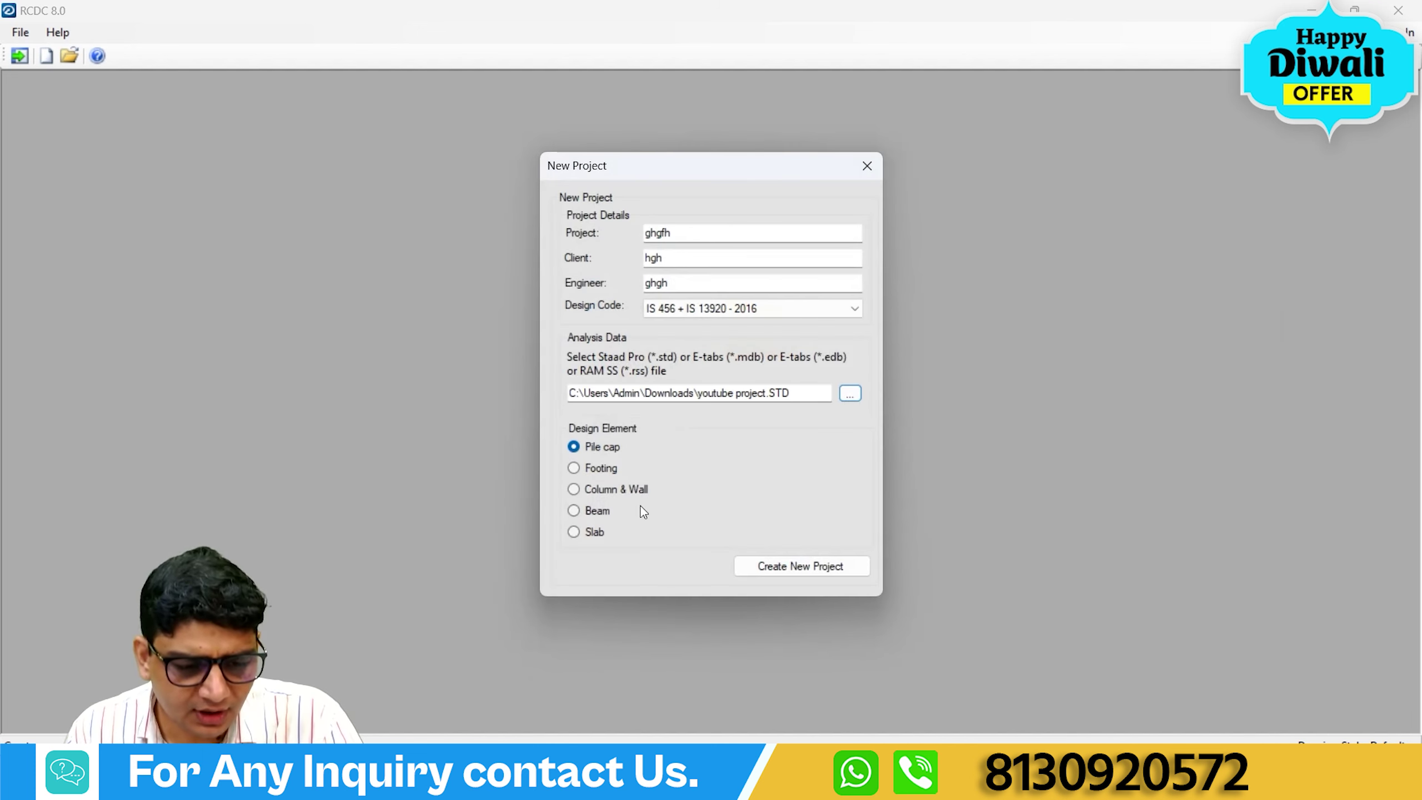
pyautogui.click(592, 511)
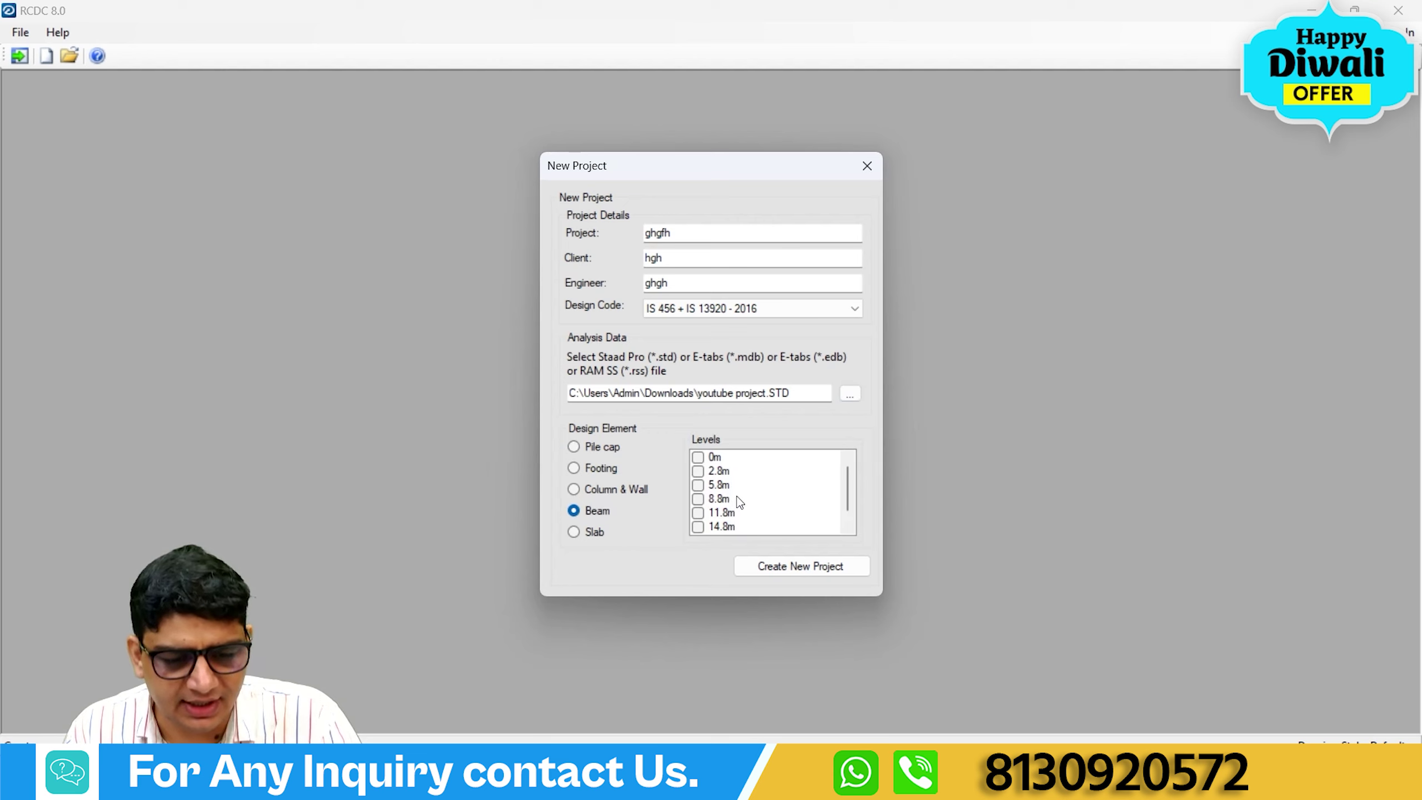
pyautogui.click(698, 485)
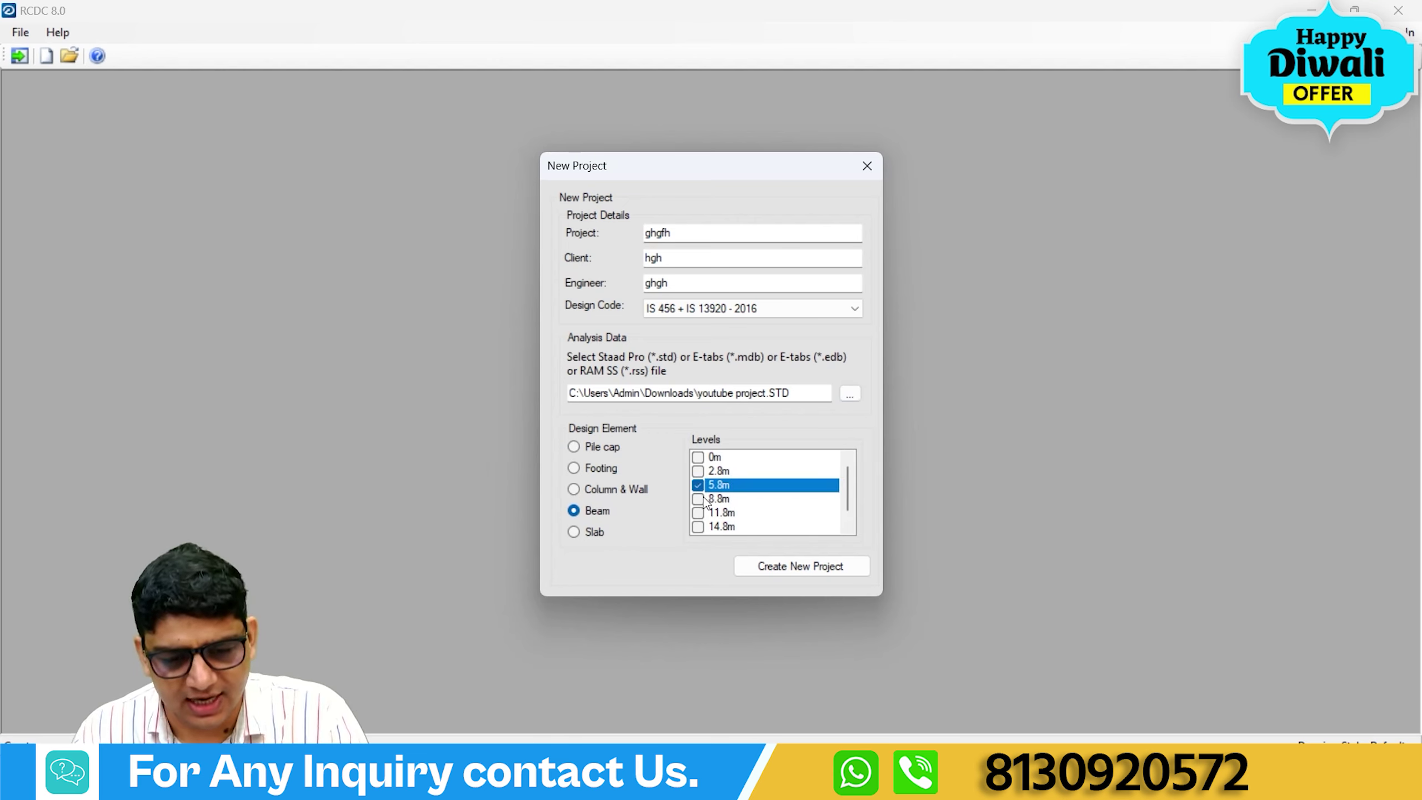
pyautogui.click(784, 565)
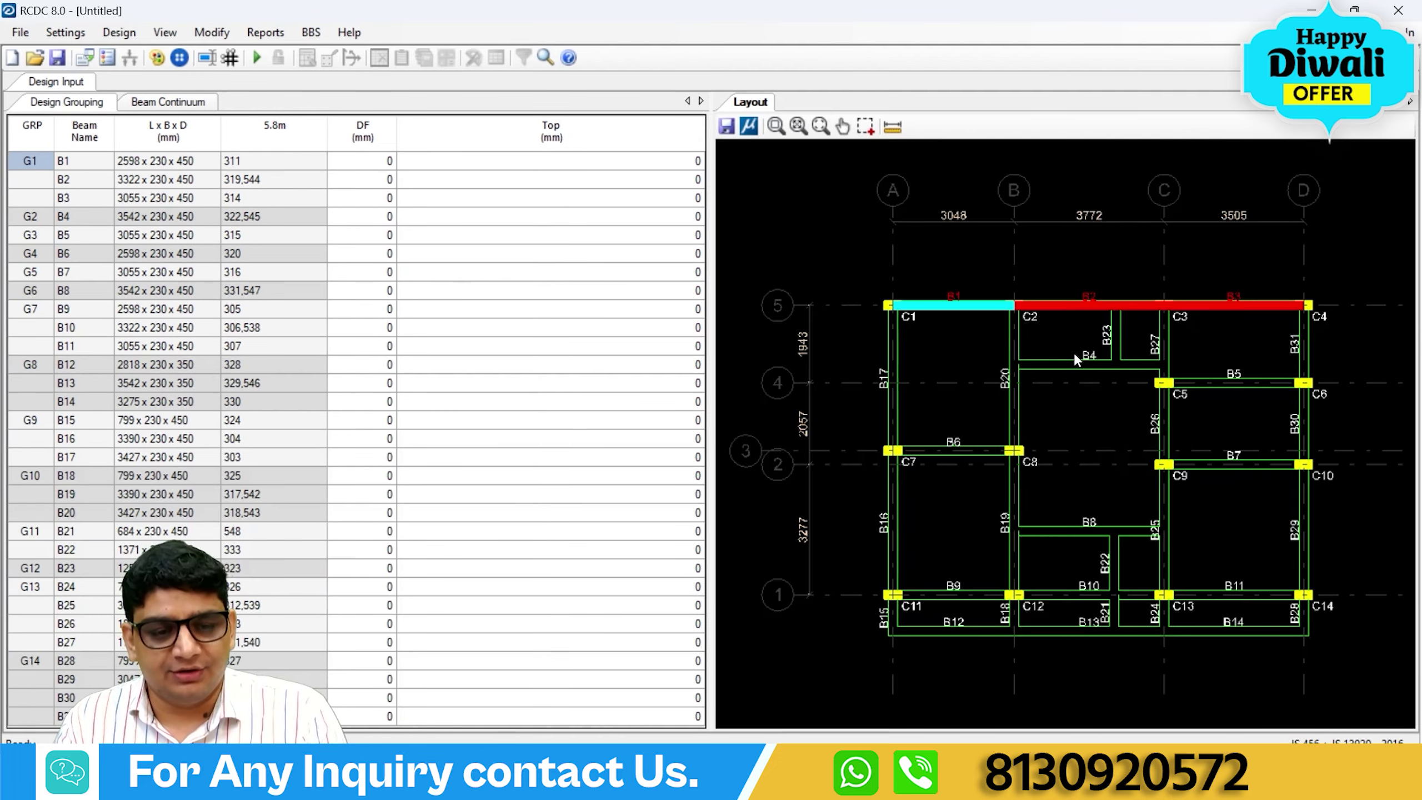
# Enable ductile design with ductile shear at supports and set the steel grade to Fe550 for the beams.
pyautogui.scroll(2, 1073, 351)
pyautogui.scroll(-3, 996, 310)
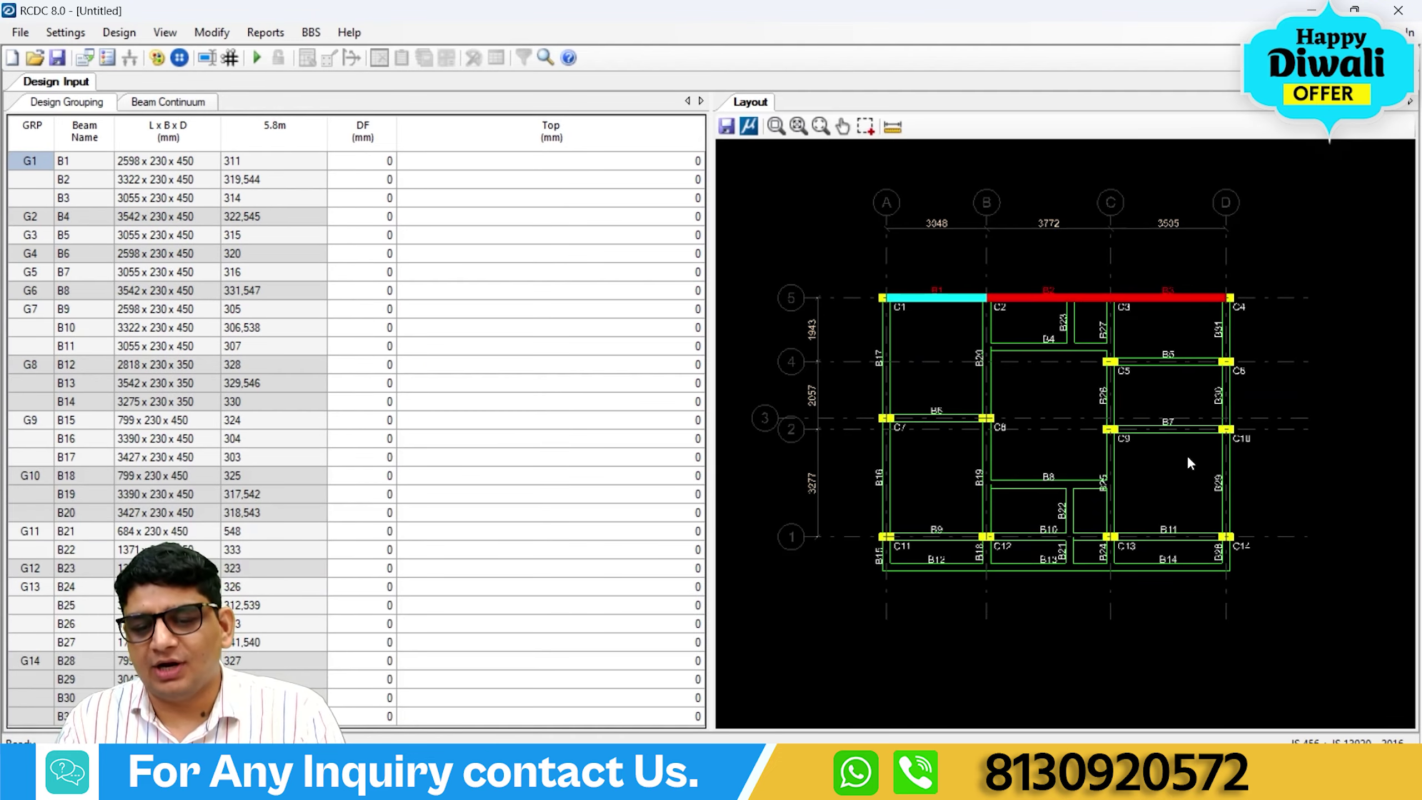
pyautogui.scroll(2, 1204, 469)
pyautogui.scroll(-2, 1244, 365)
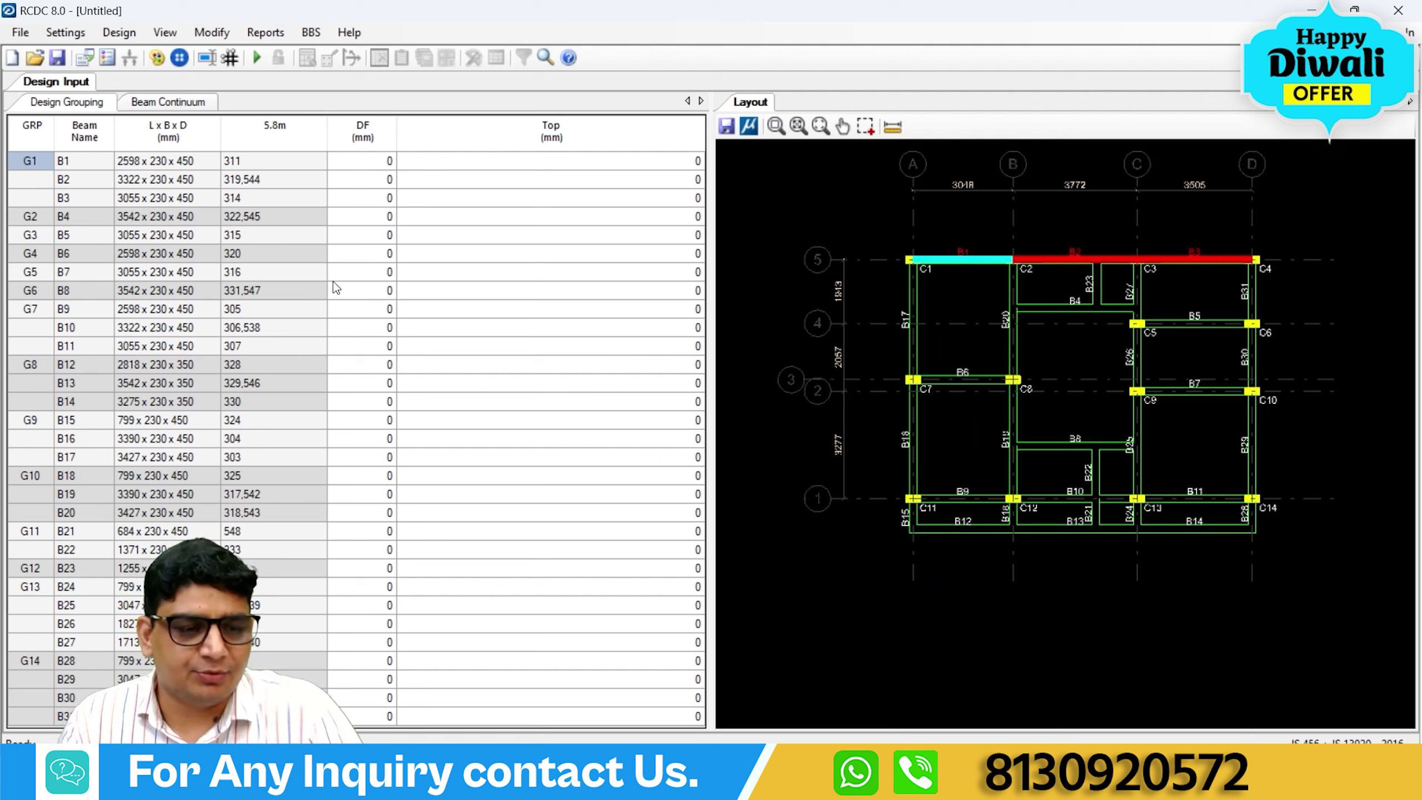
pyautogui.click(66, 32)
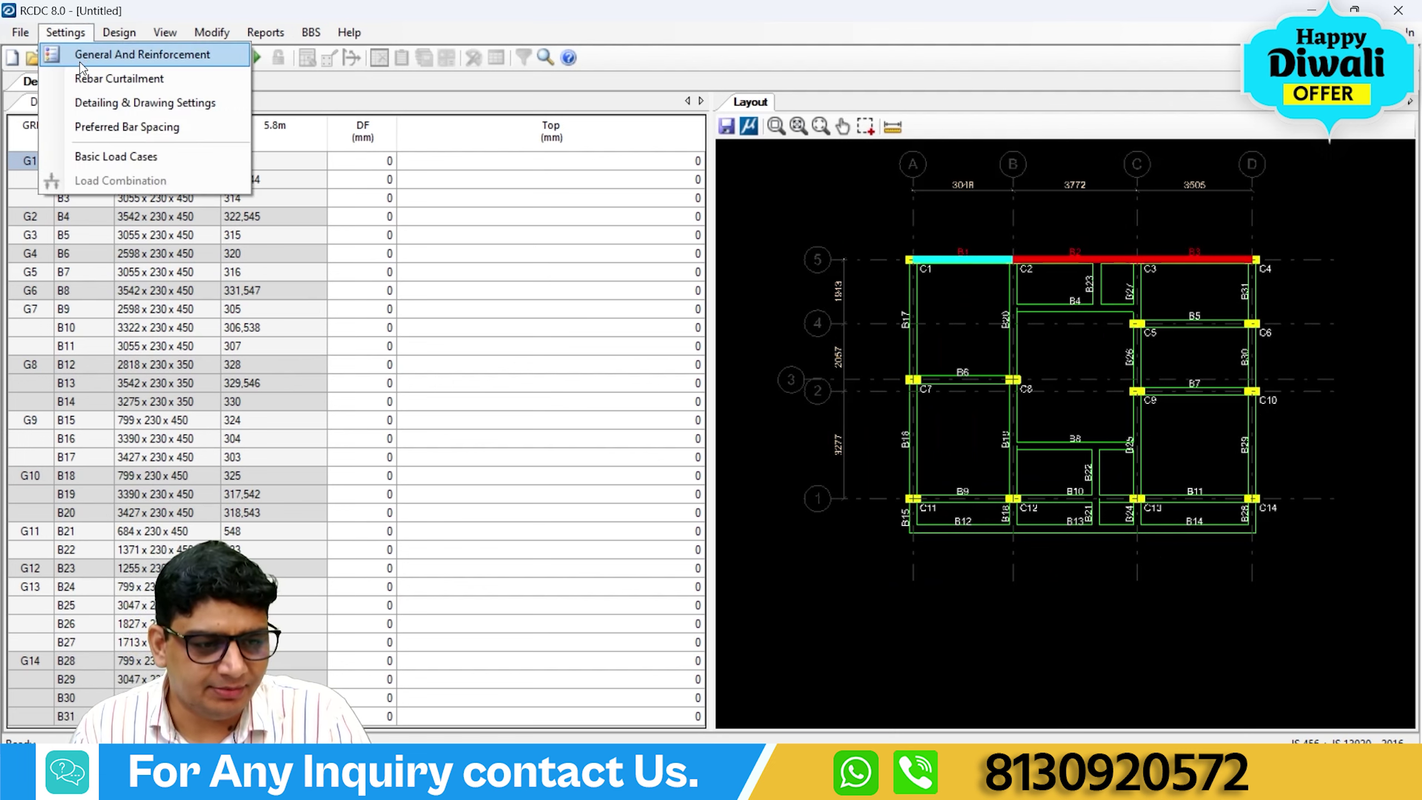
pyautogui.click(85, 56)
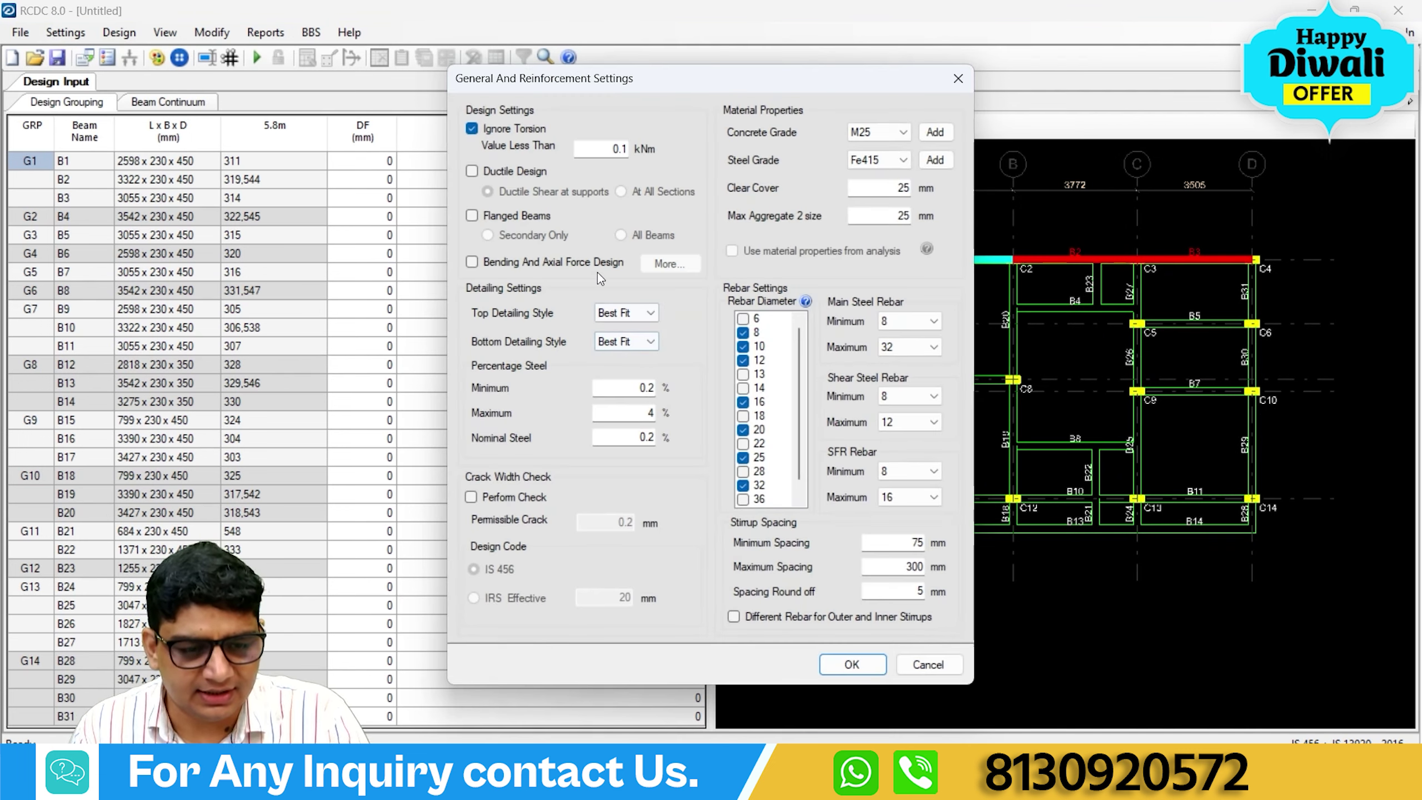
pyautogui.click(472, 171)
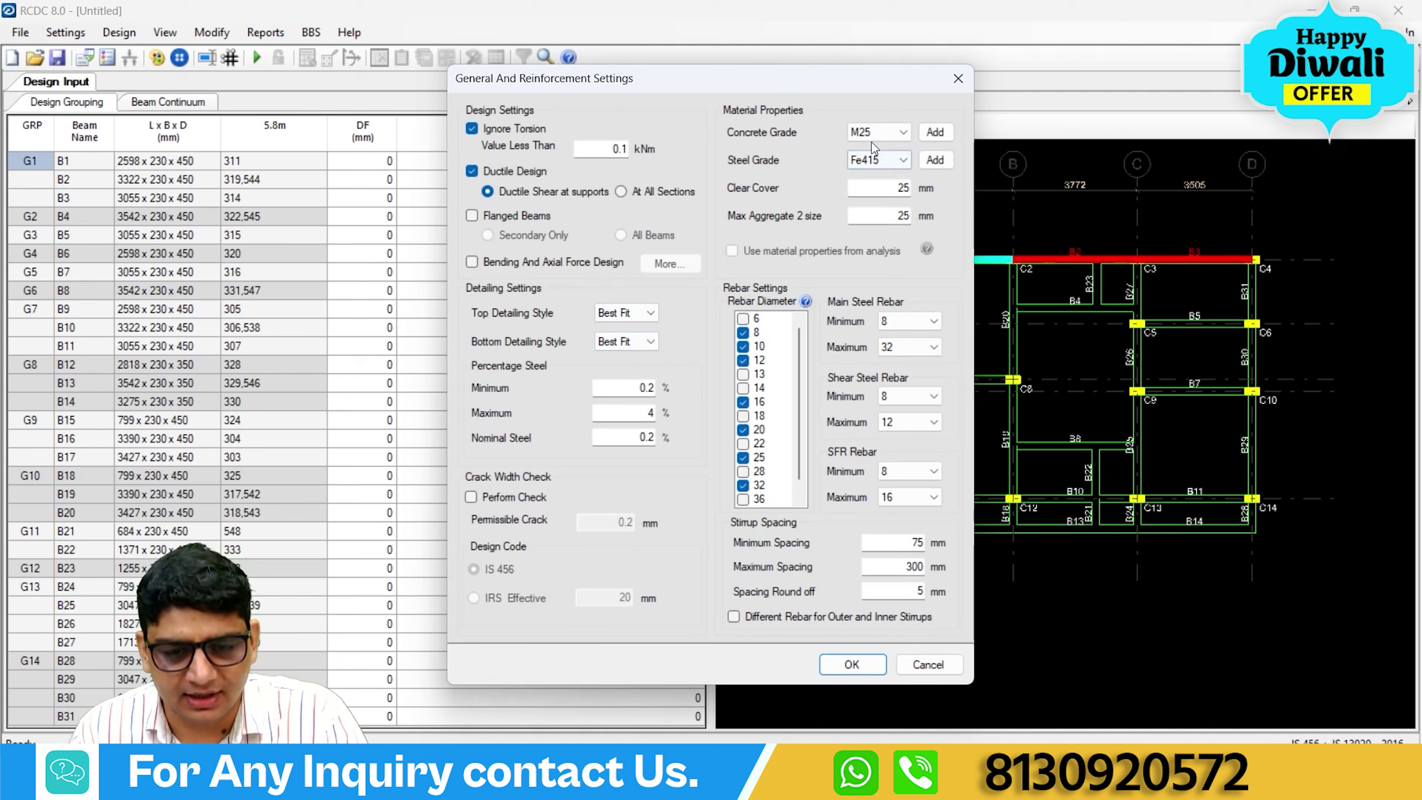
pyautogui.click(877, 159)
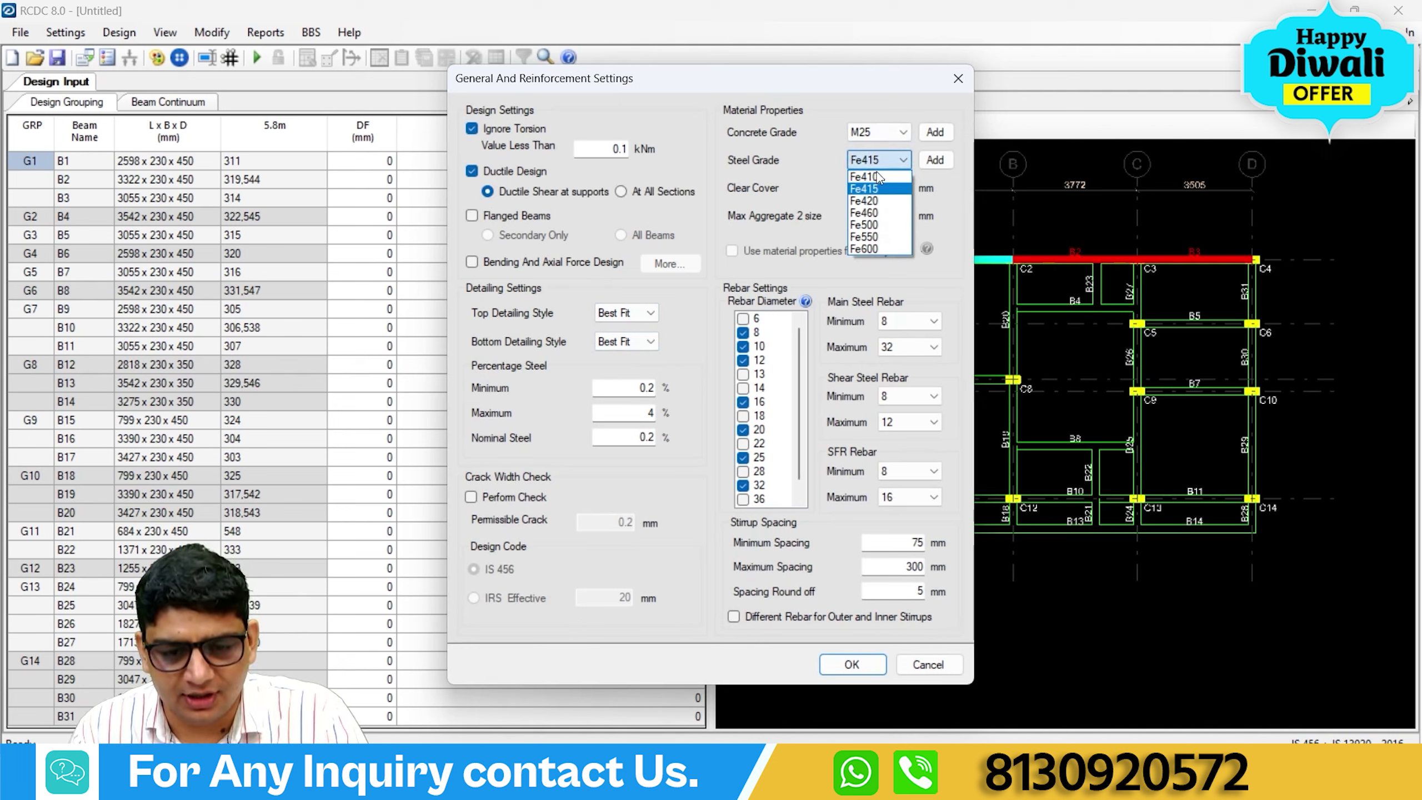
pyautogui.click(873, 235)
# Exclude the 25 and 32 mm bar diameters, set the maximum main steel rebar to 20, and accept the reinforcement settings.
pyautogui.click(759, 460)
pyautogui.click(756, 459)
pyautogui.doubleClick(764, 485)
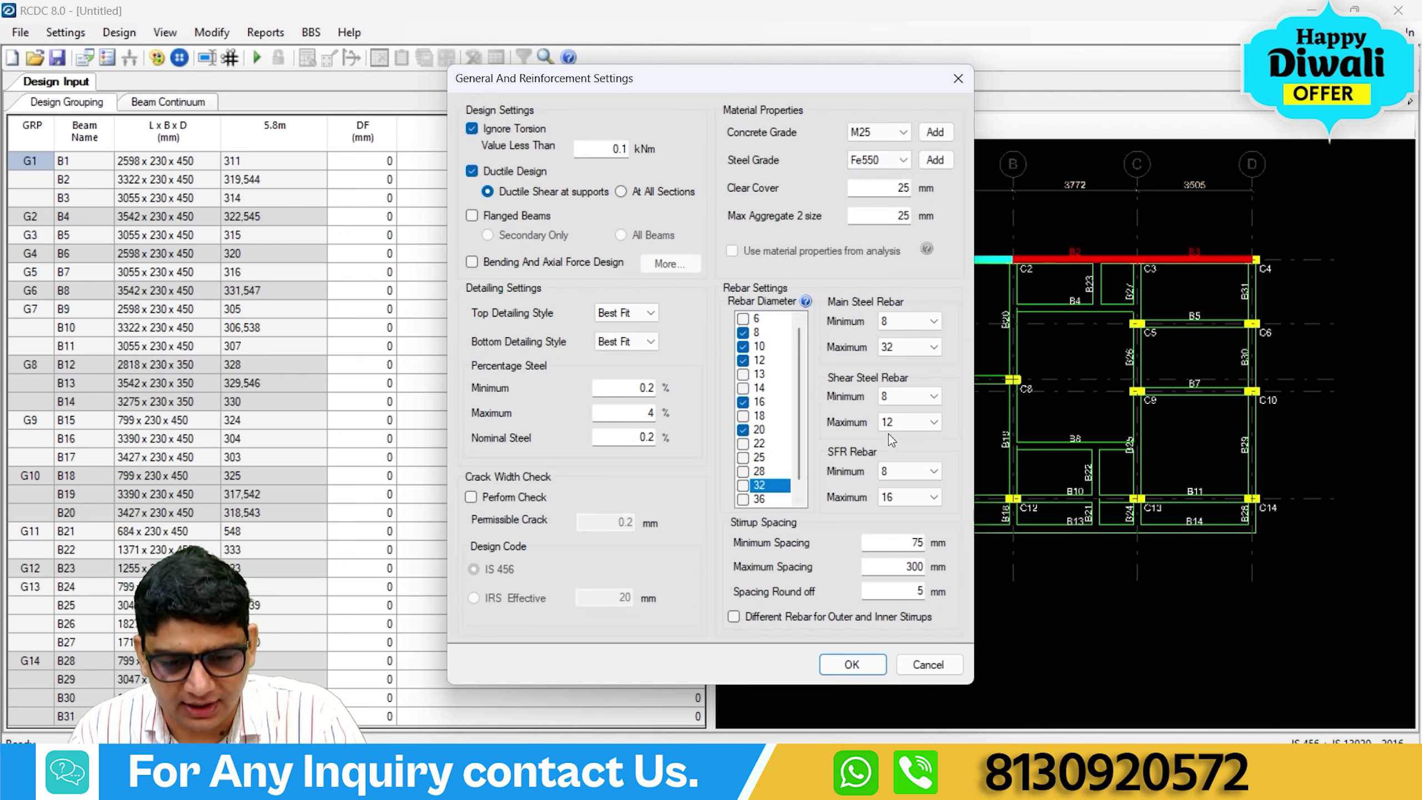
pyautogui.click(897, 346)
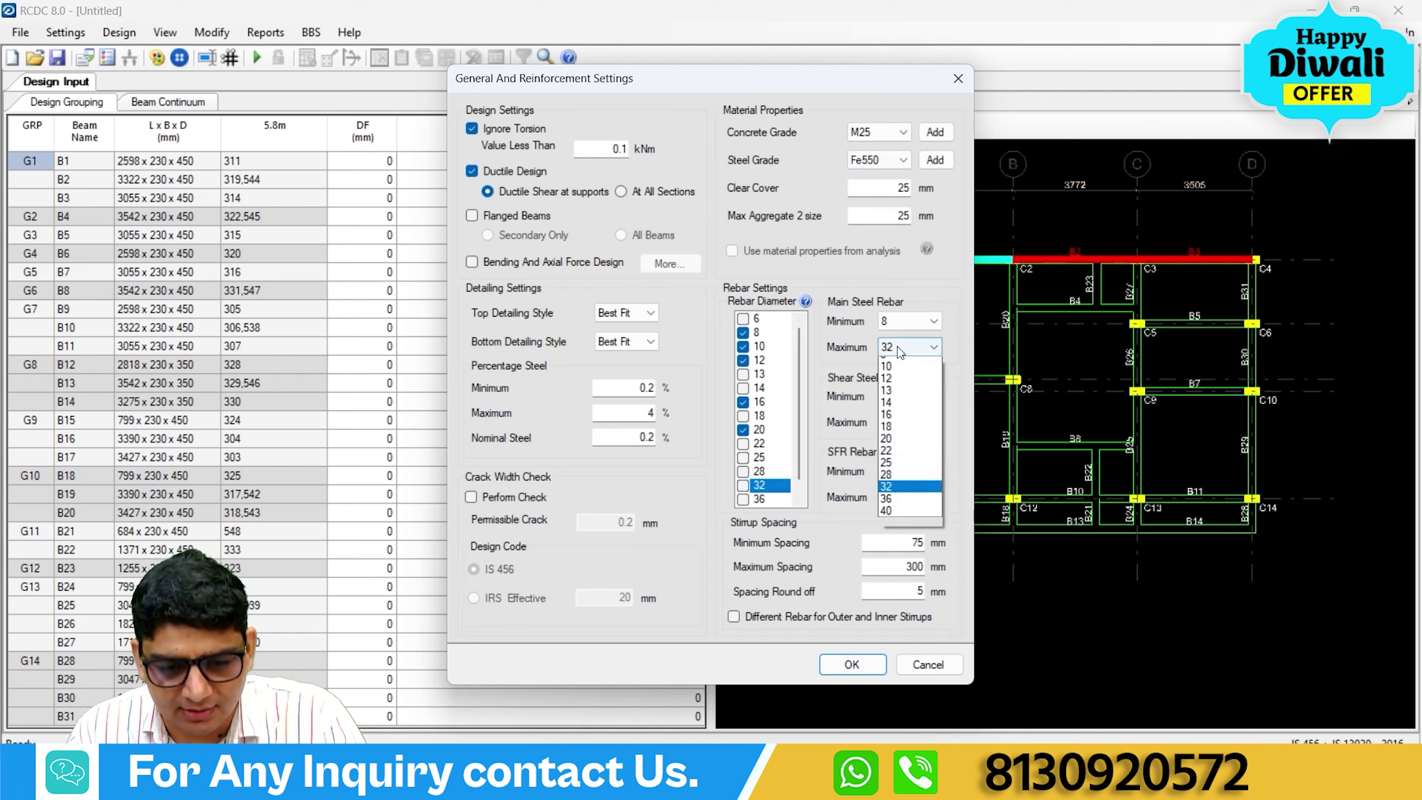
pyautogui.click(890, 451)
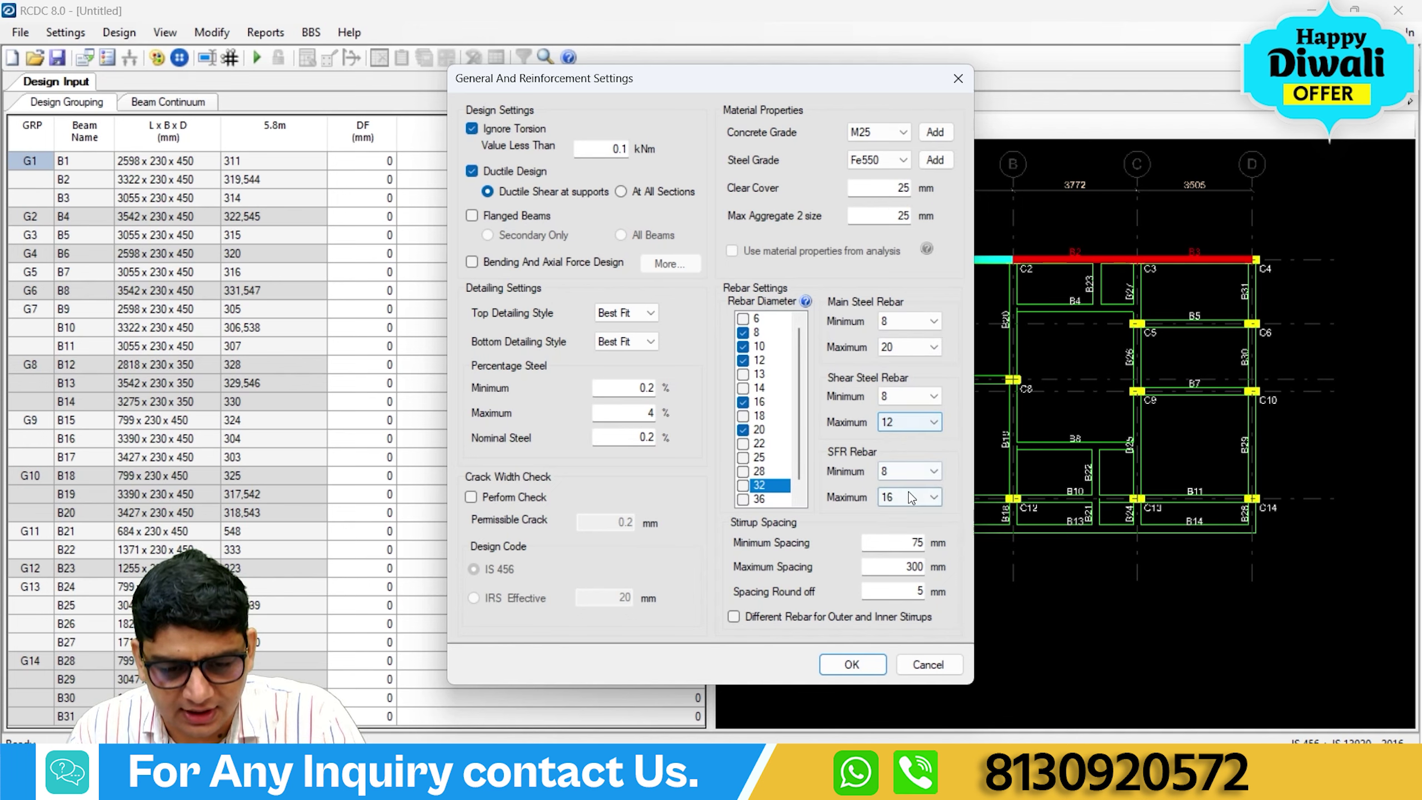
pyautogui.click(852, 664)
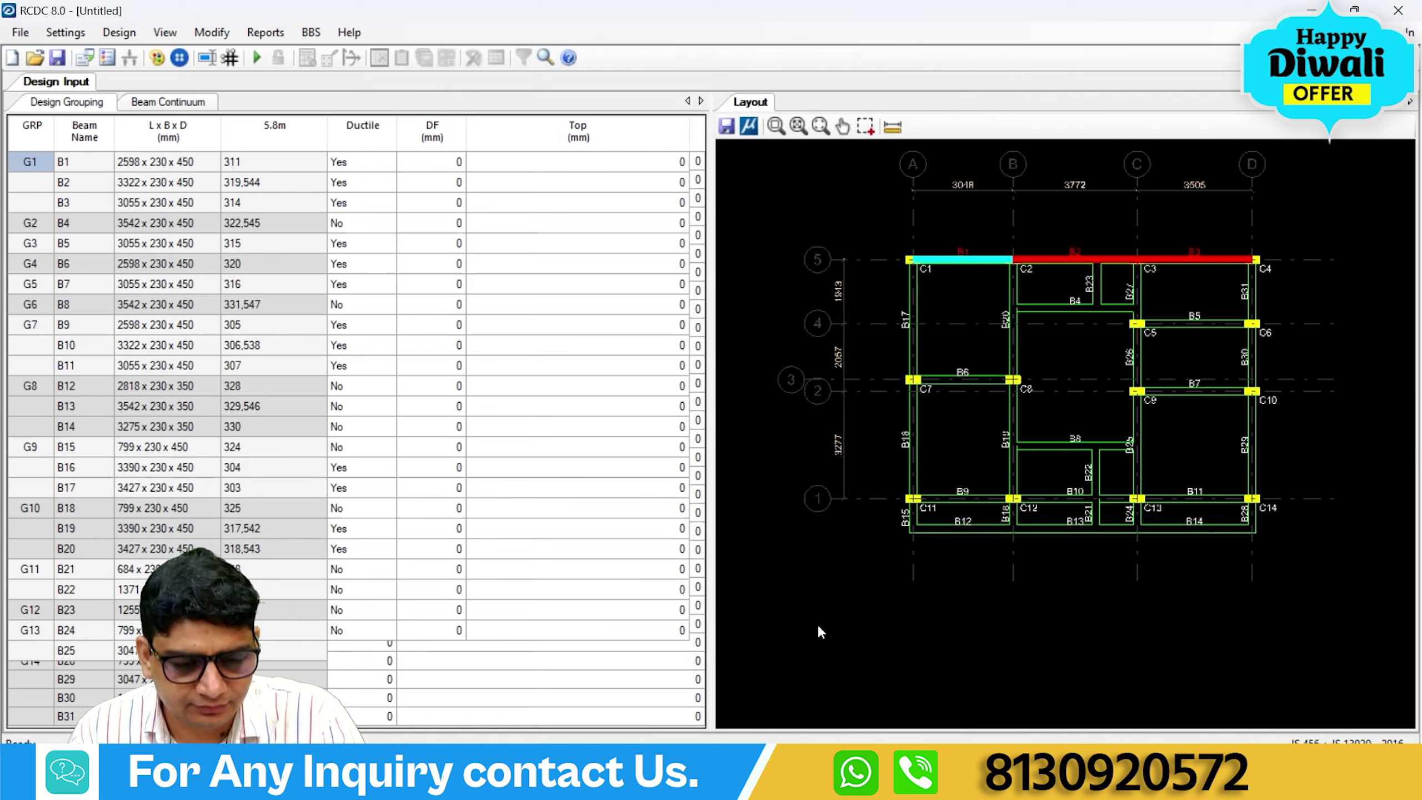
# Assign the Earthquake X load type to basic load cases SX+ and SX-.
pyautogui.click(78, 35)
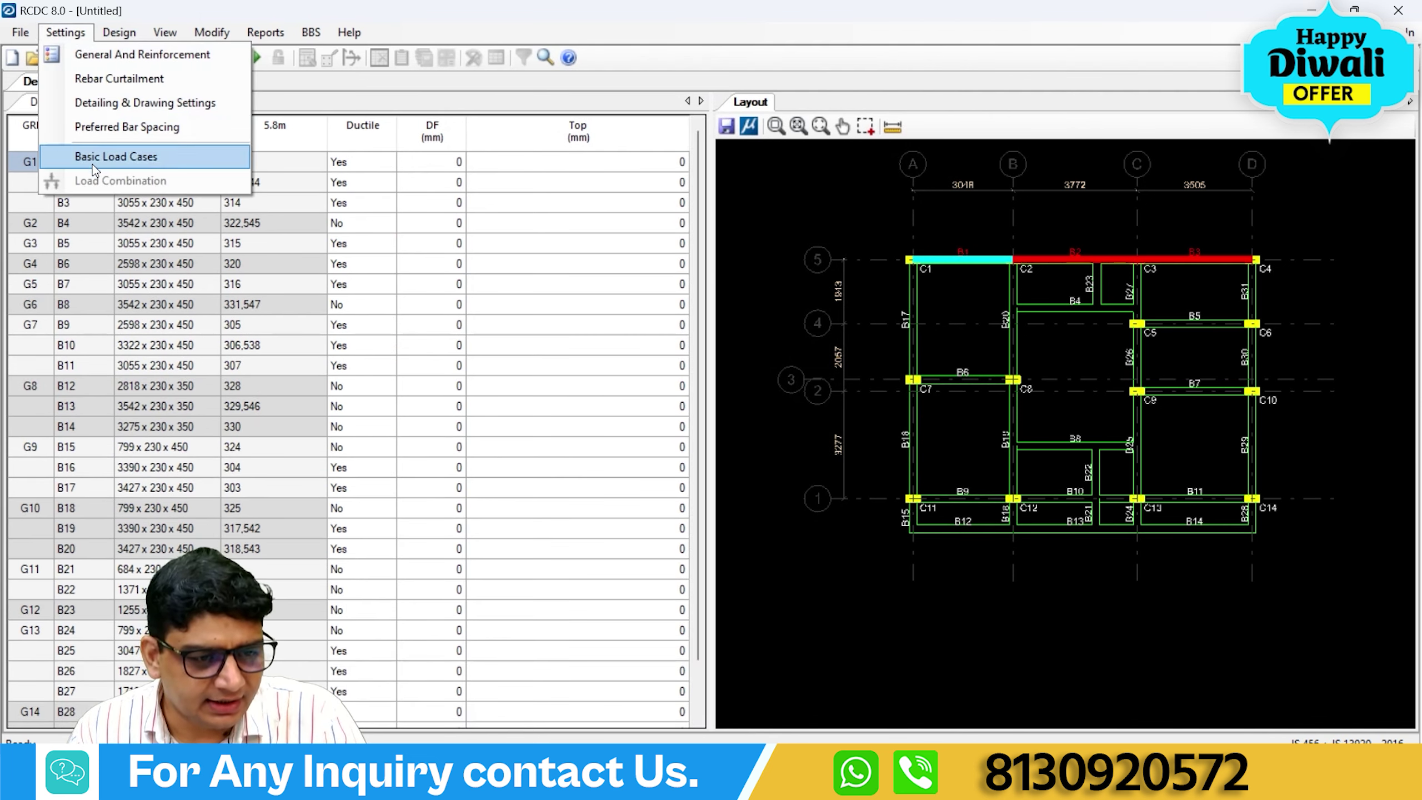
pyautogui.click(112, 157)
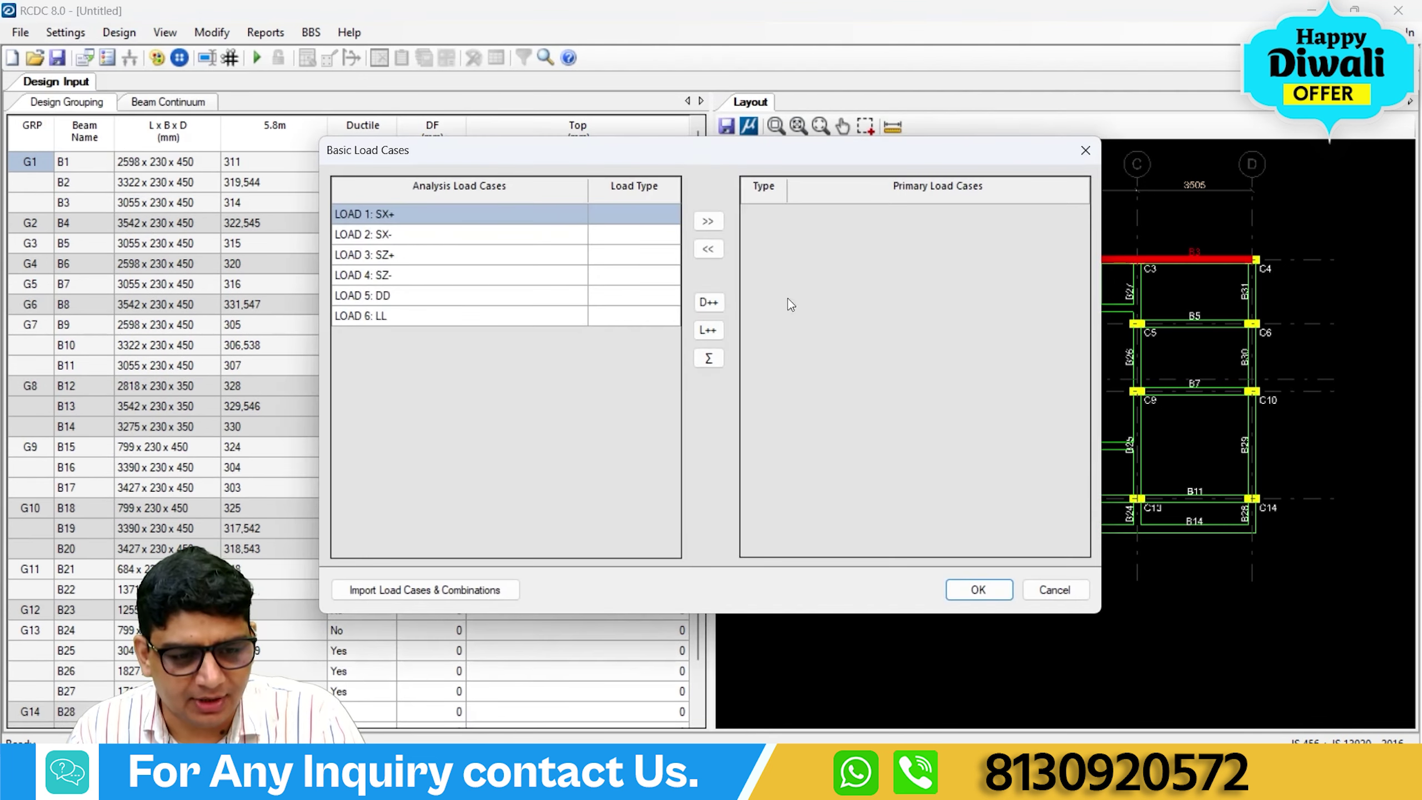
pyautogui.click(650, 216)
pyautogui.click(670, 215)
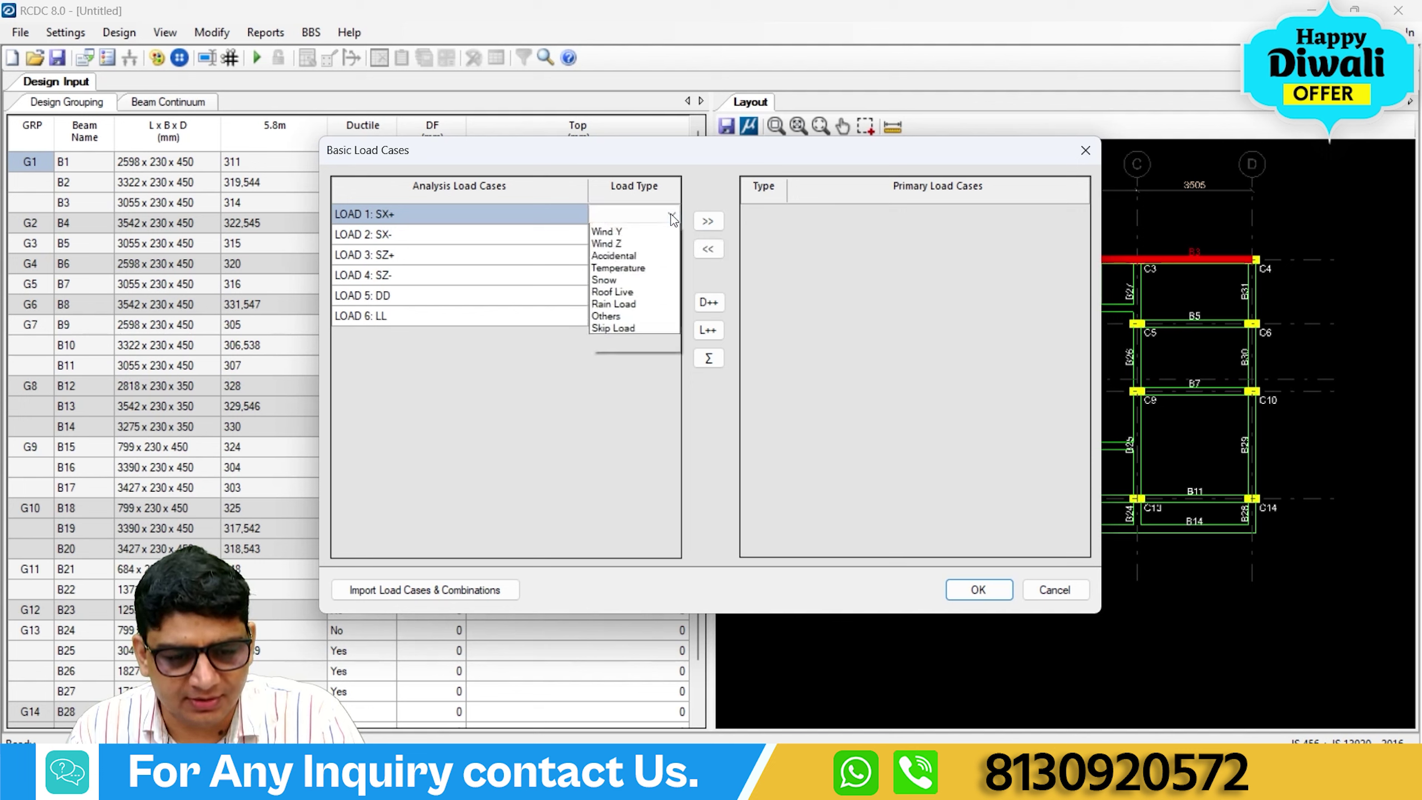
pyautogui.click(644, 261)
pyautogui.click(649, 235)
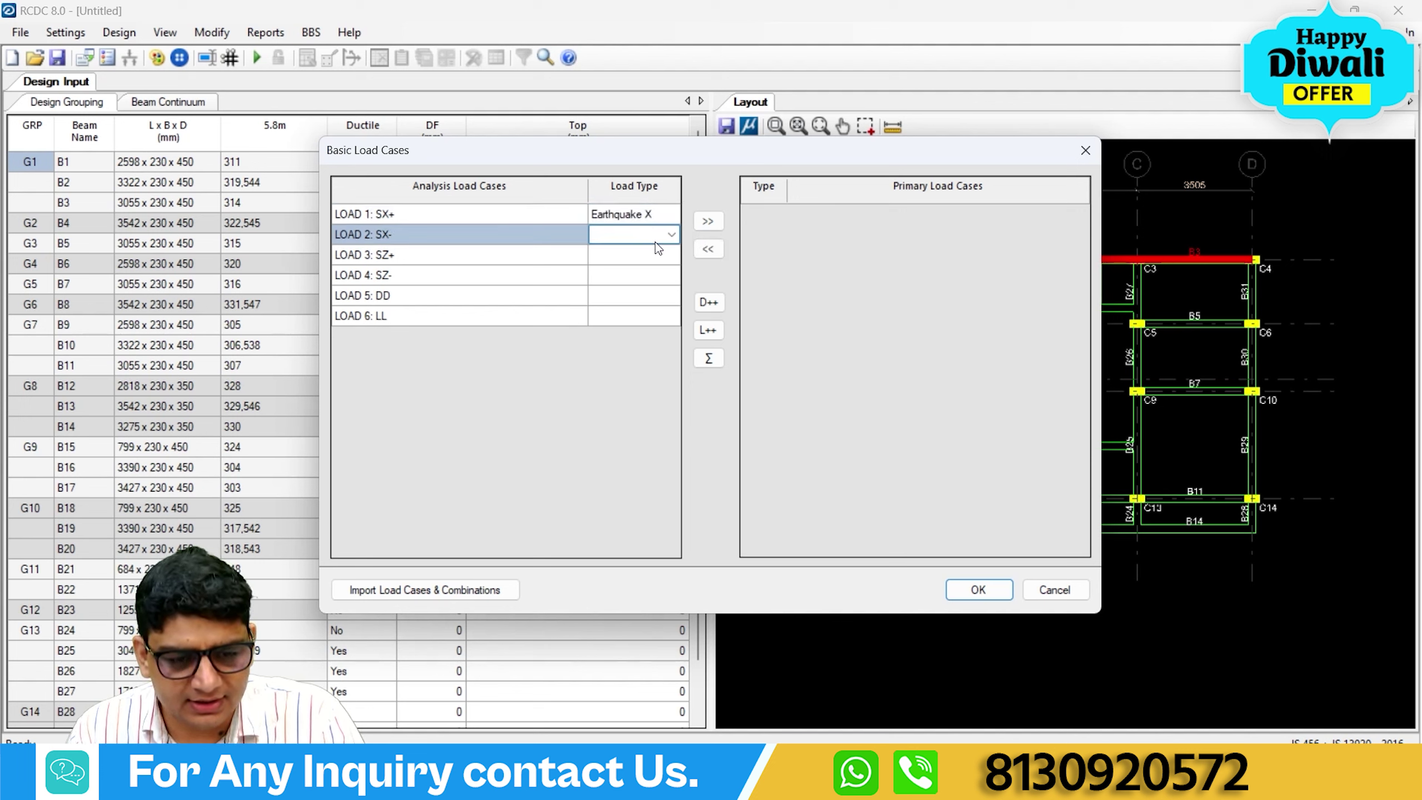
pyautogui.click(671, 234)
pyautogui.click(619, 287)
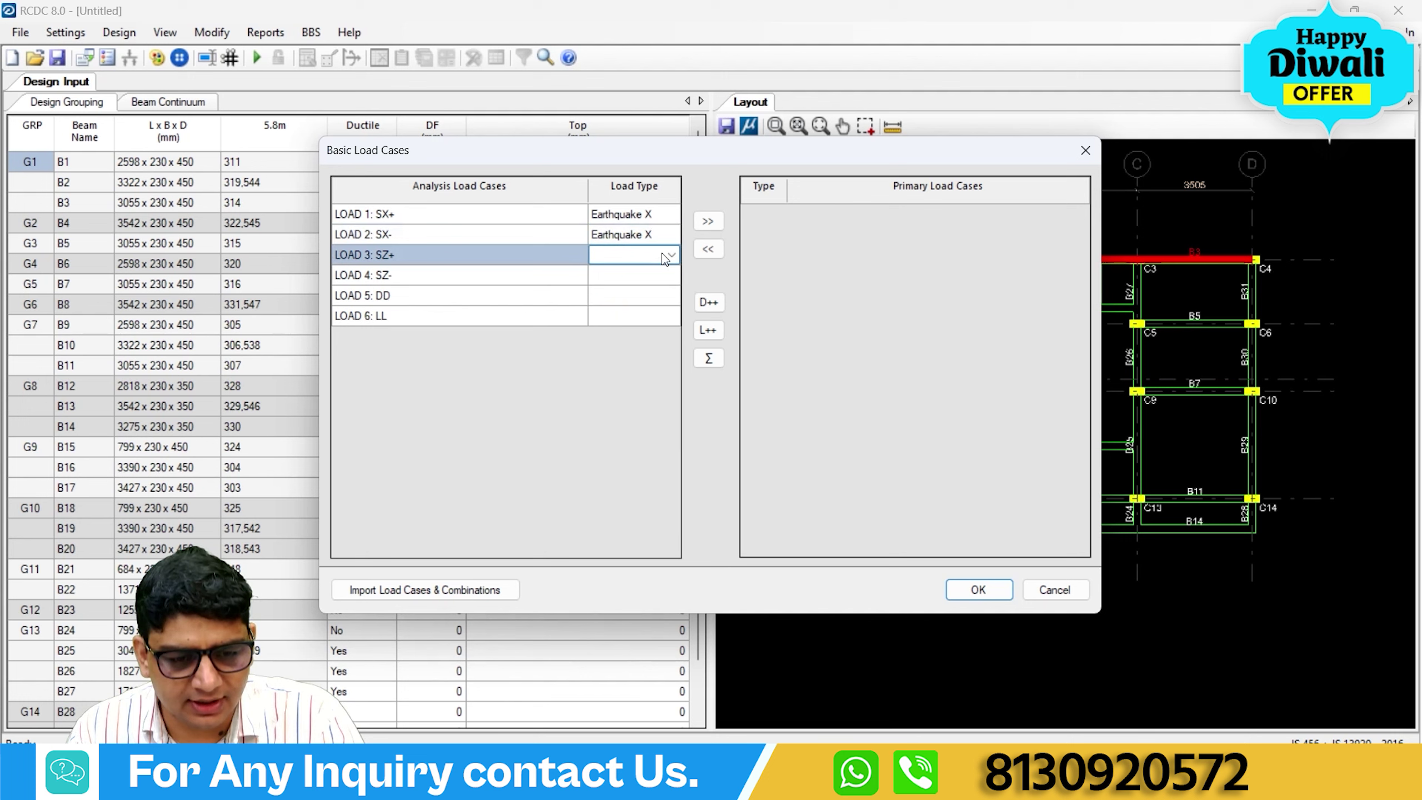
# Assign the Earthquake Z load type to basic load cases SZ+ and SZ-.
pyautogui.click(649, 255)
pyautogui.click(627, 320)
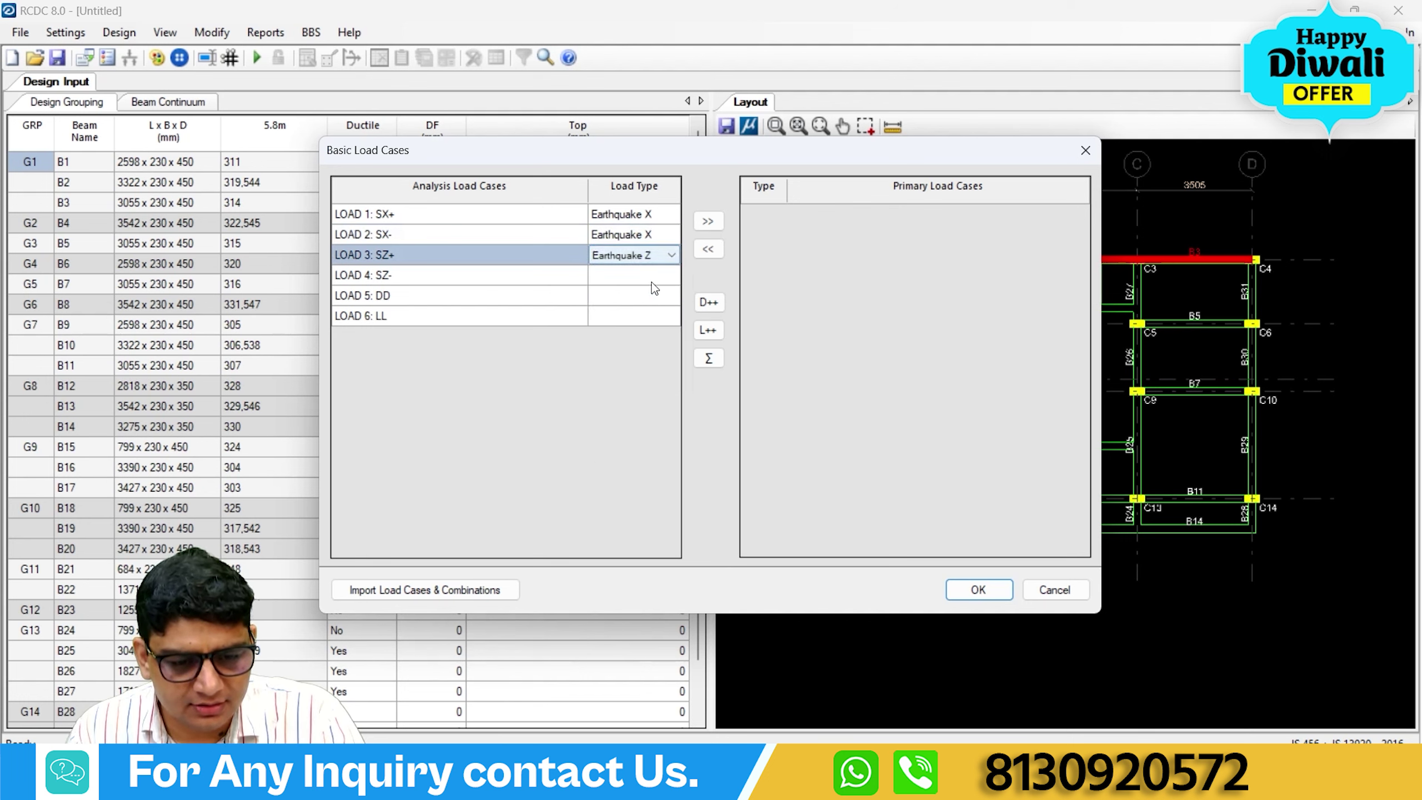
pyautogui.click(649, 275)
pyautogui.click(649, 275)
pyautogui.click(644, 340)
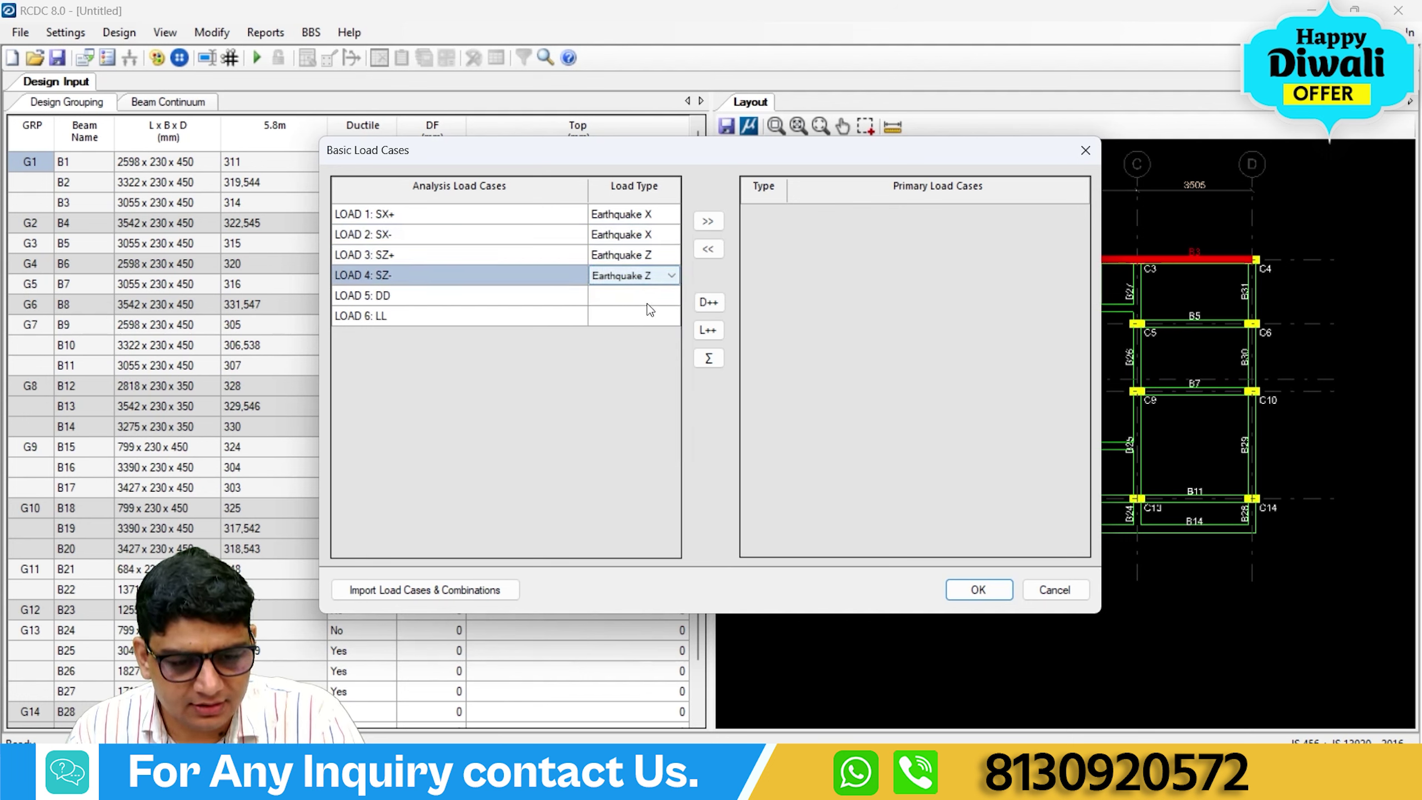
# Classify load case DD as Dead Load and load case LL as Live Load.
pyautogui.click(650, 296)
pyautogui.click(649, 296)
pyautogui.click(641, 314)
pyautogui.click(640, 316)
pyautogui.click(670, 318)
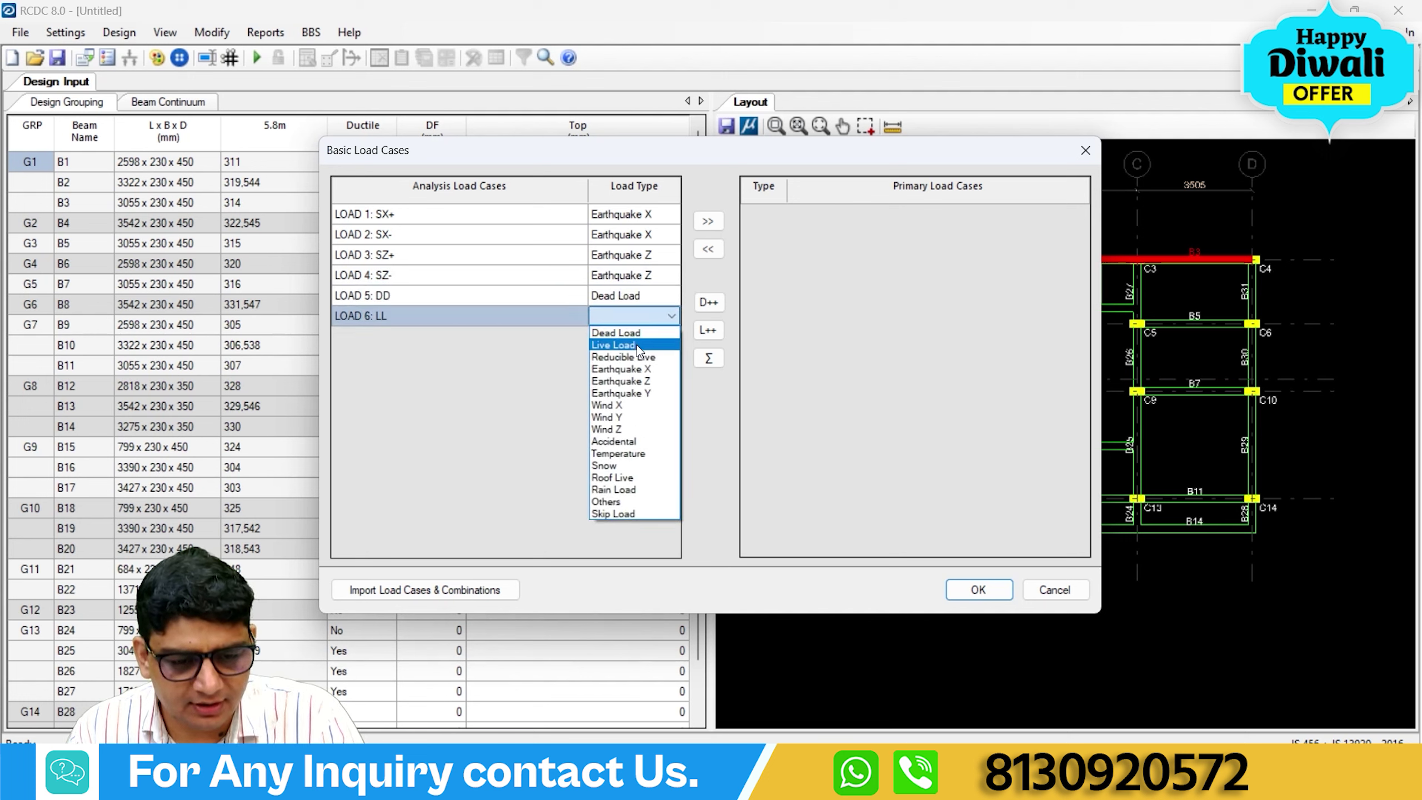
pyautogui.click(638, 343)
# Add all six analysis load cases to the primary load cases and accept them.
pyautogui.click(501, 213)
pyautogui.moveTo(501, 214); pyautogui.dragTo(511, 313)
pyautogui.click(706, 221)
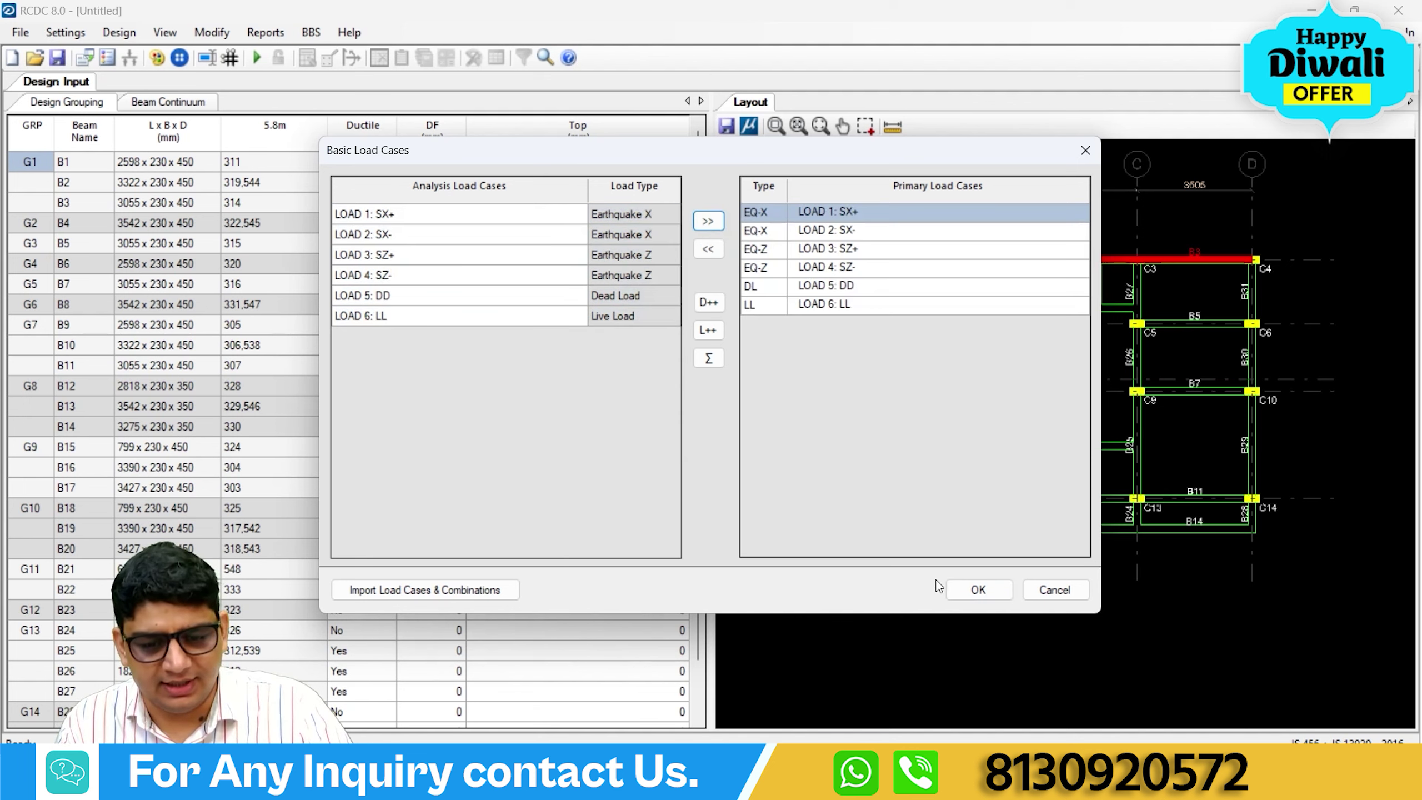
pyautogui.click(979, 589)
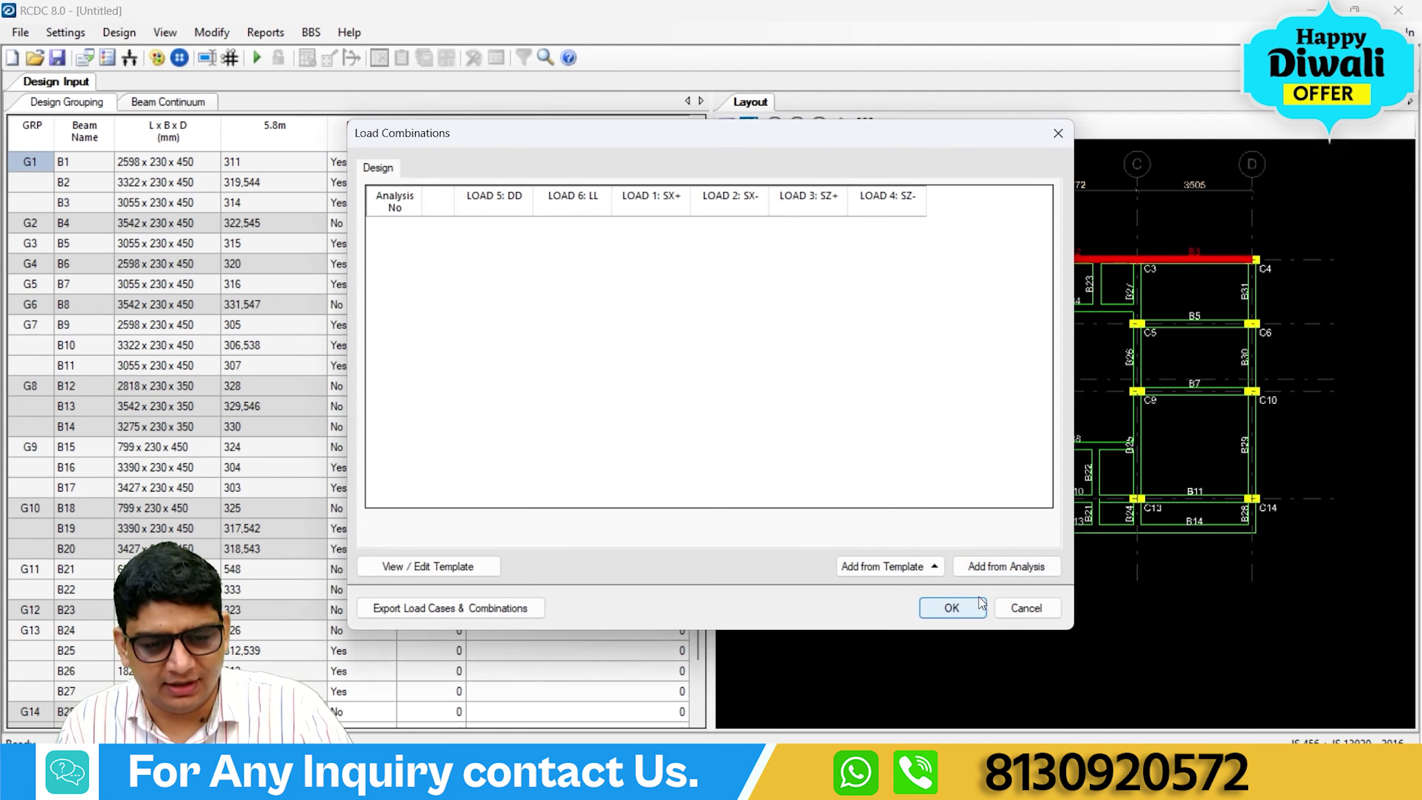
# Add the load combinations from the template, accept them, and run the design of the 5.8m level beams.
pyautogui.click(891, 565)
pyautogui.click(871, 512)
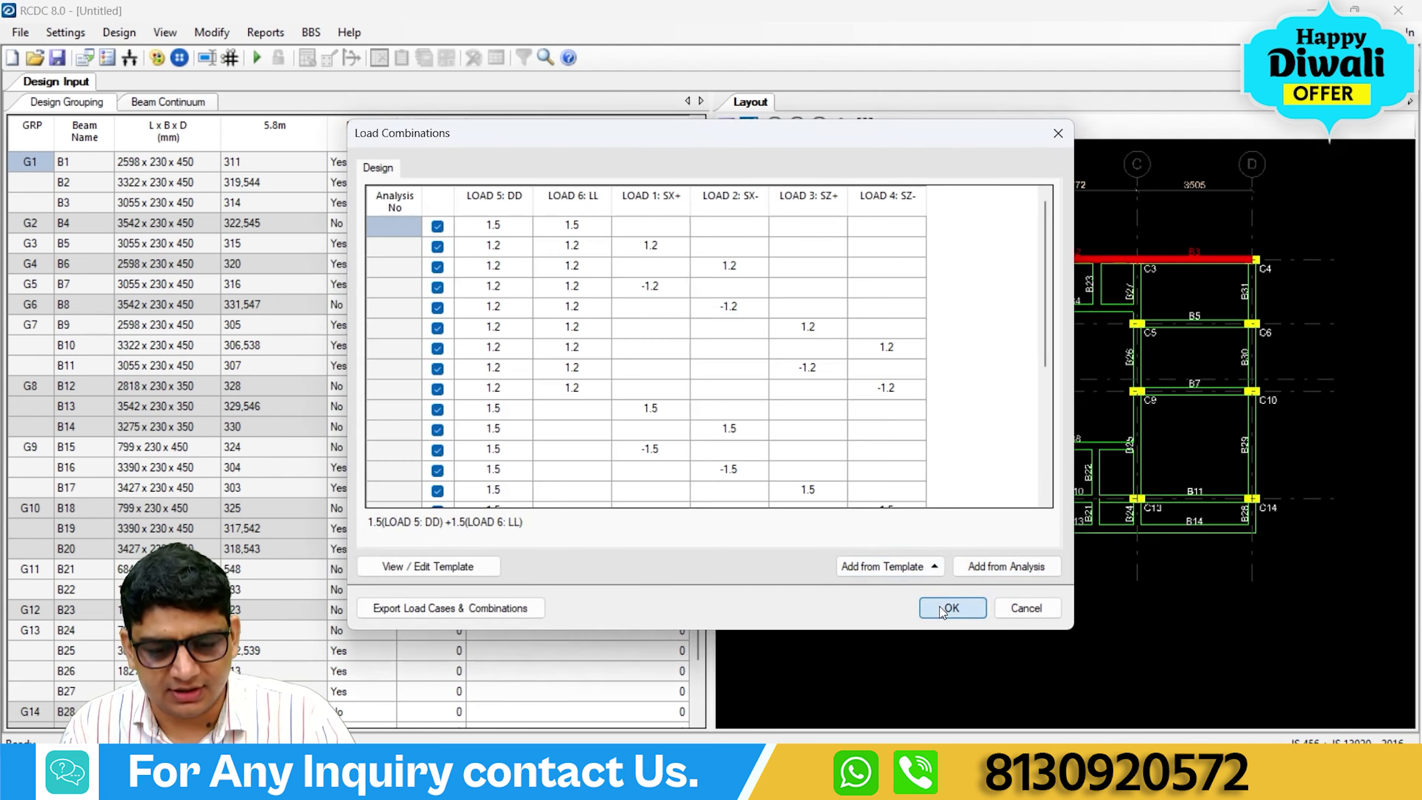
pyautogui.click(940, 606)
pyautogui.click(119, 31)
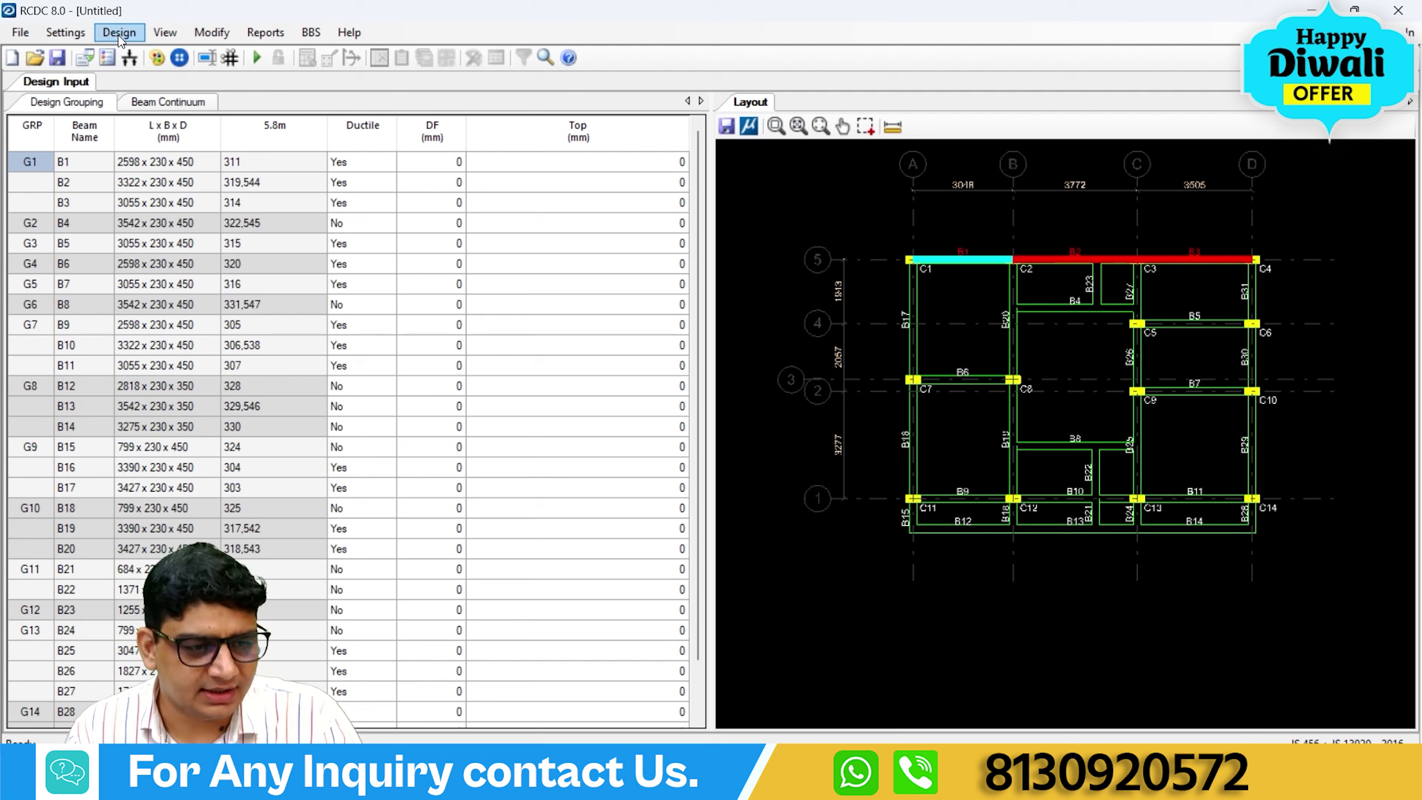
pyautogui.click(161, 55)
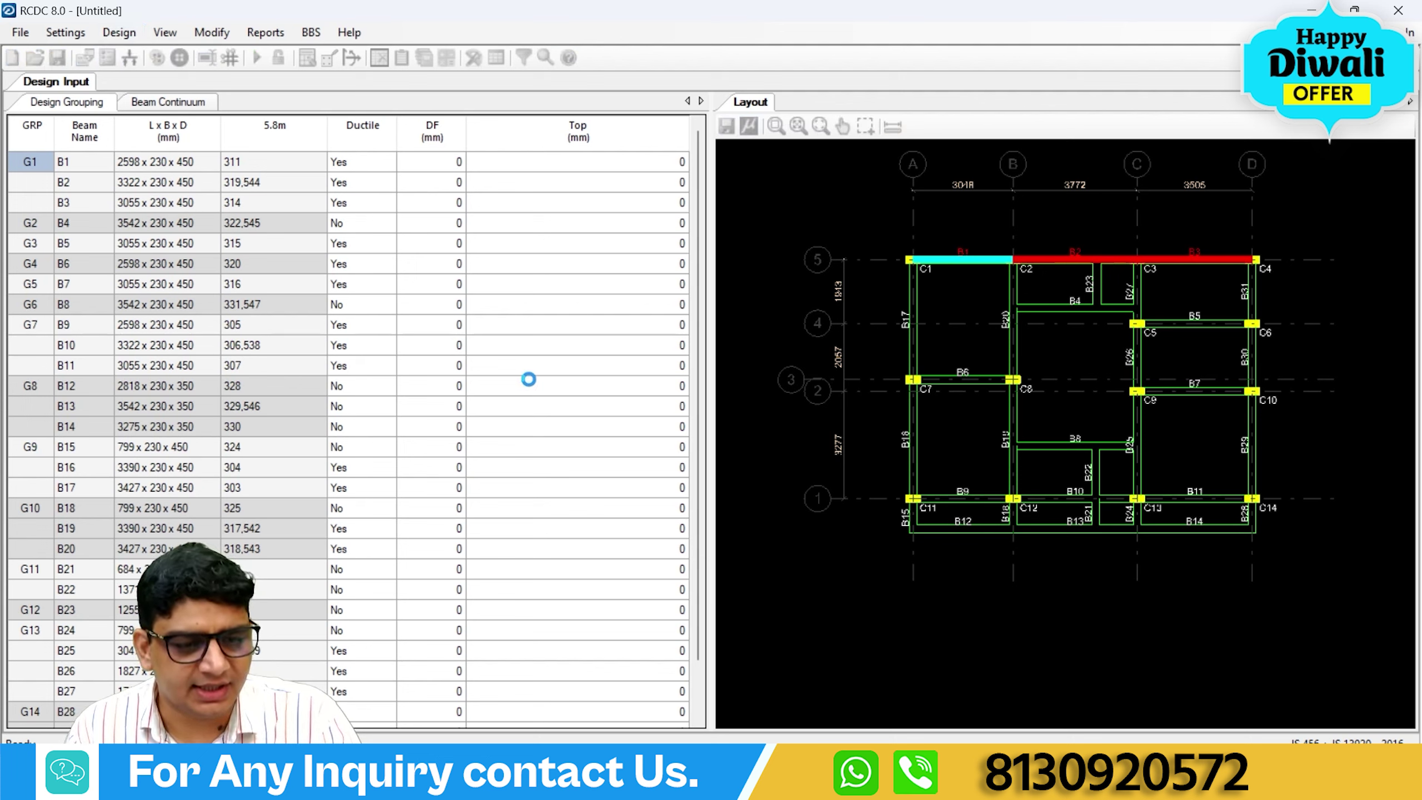
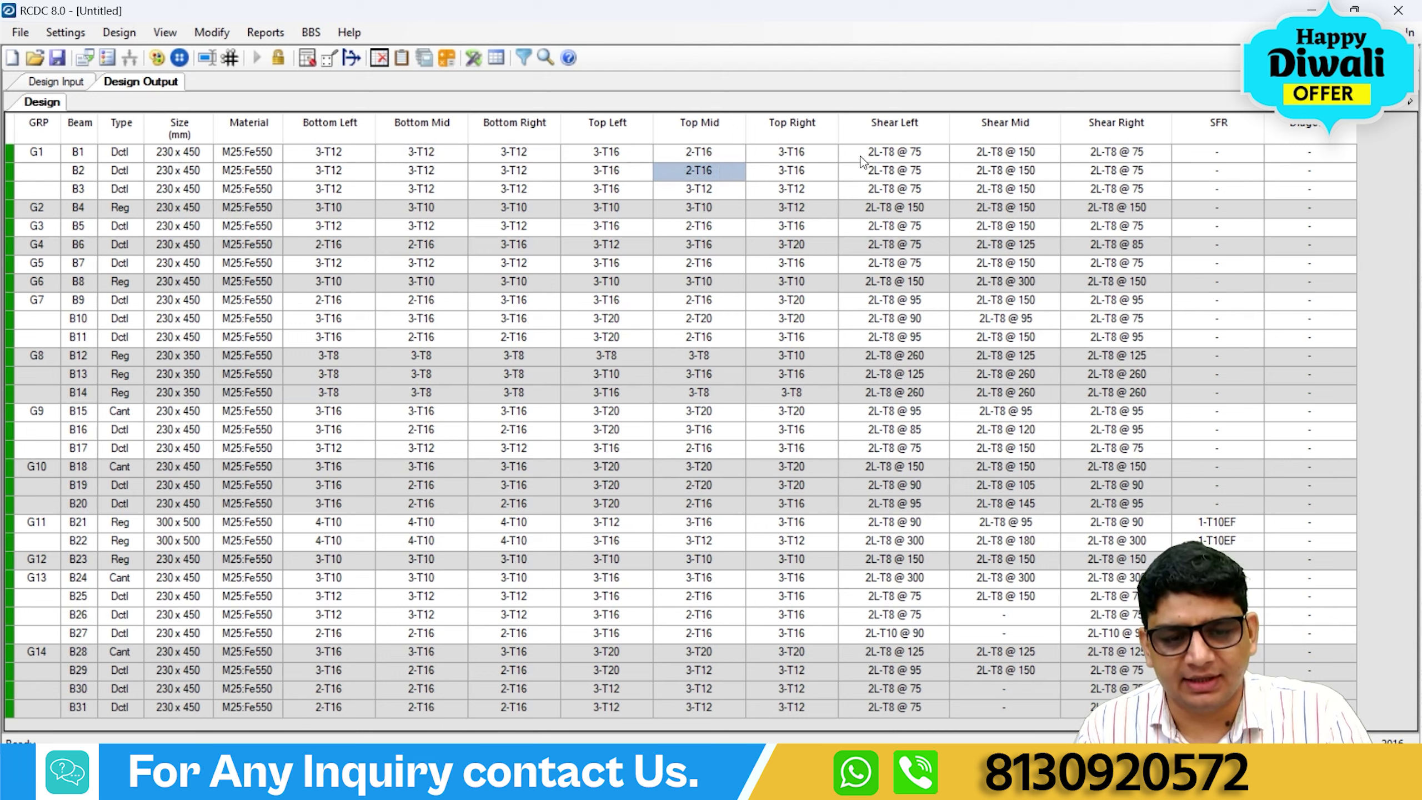
# Review the top reinforcement and shear stirrup spacings in the beam design output, dismissing the Bentley sign-in window.
pyautogui.moveTo(791, 466); pyautogui.dragTo(791, 504)
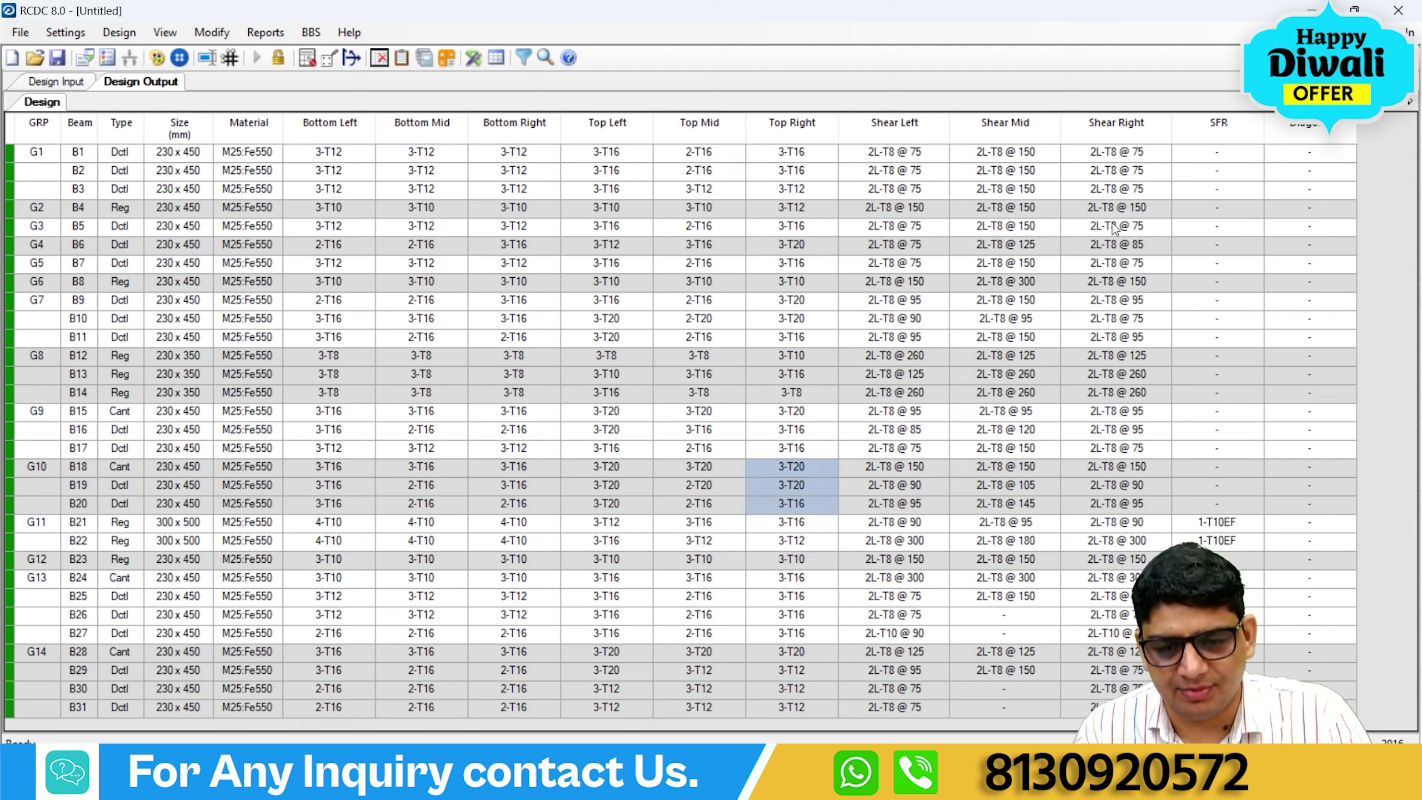
pyautogui.moveTo(908, 163); pyautogui.dragTo(1114, 652)
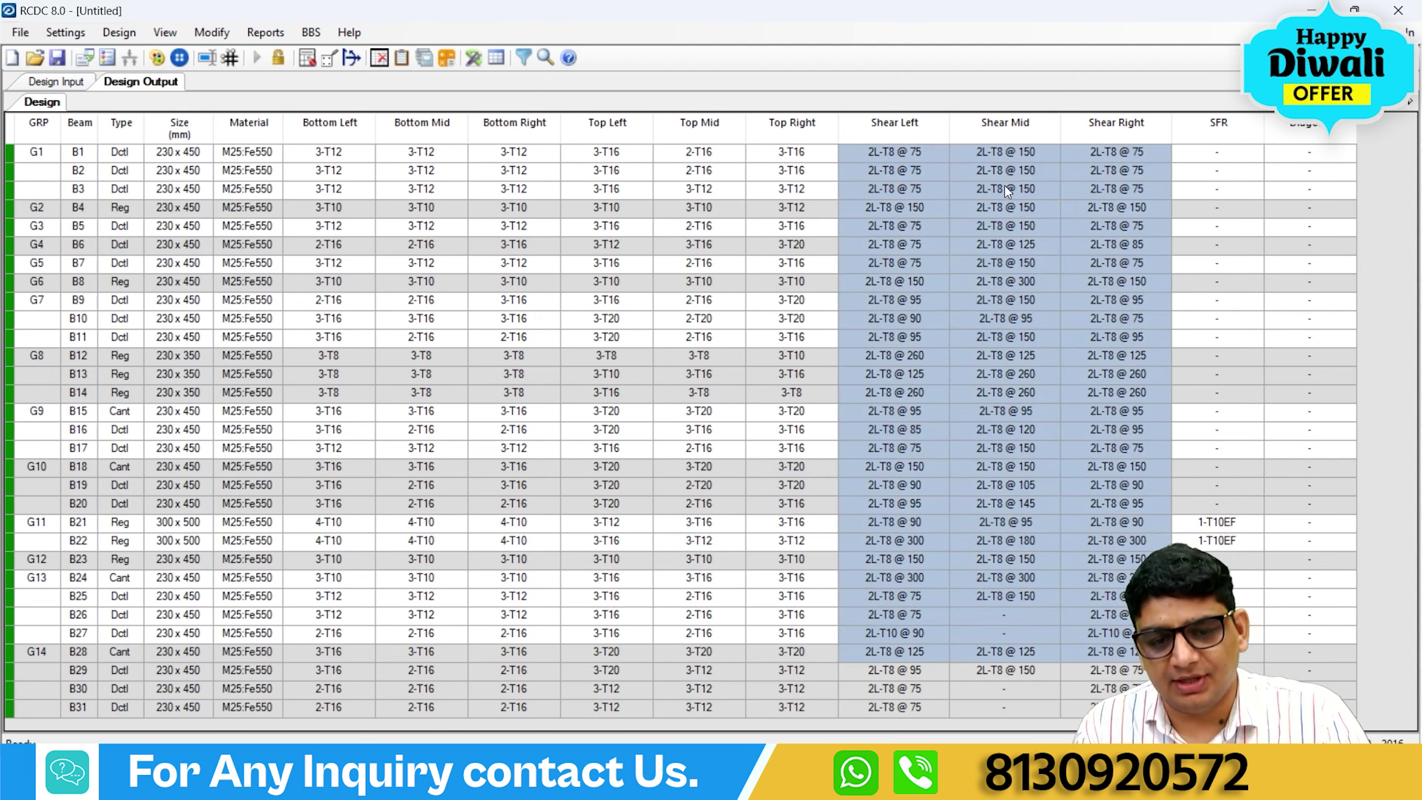
pyautogui.click(1004, 188)
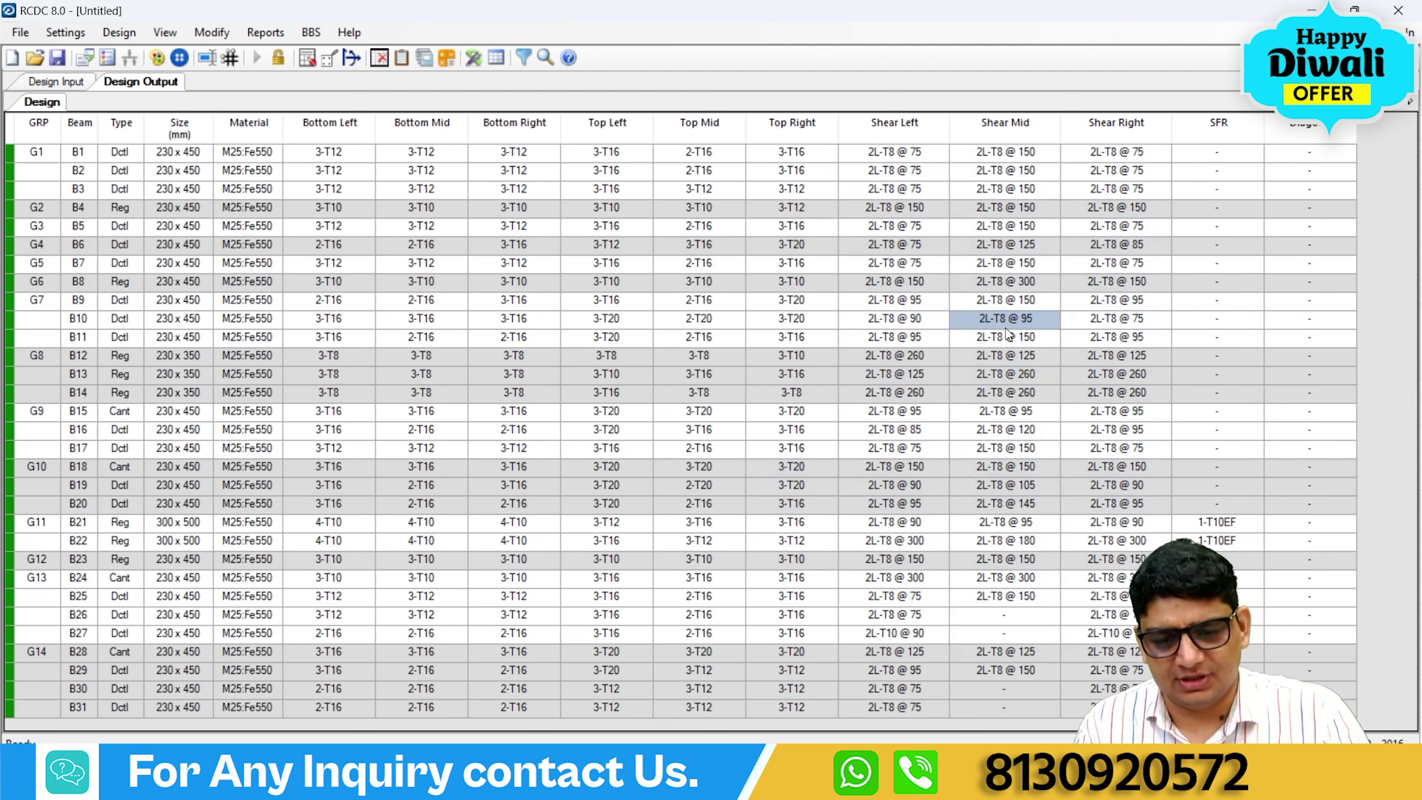
pyautogui.moveTo(901, 154); pyautogui.dragTo(918, 543)
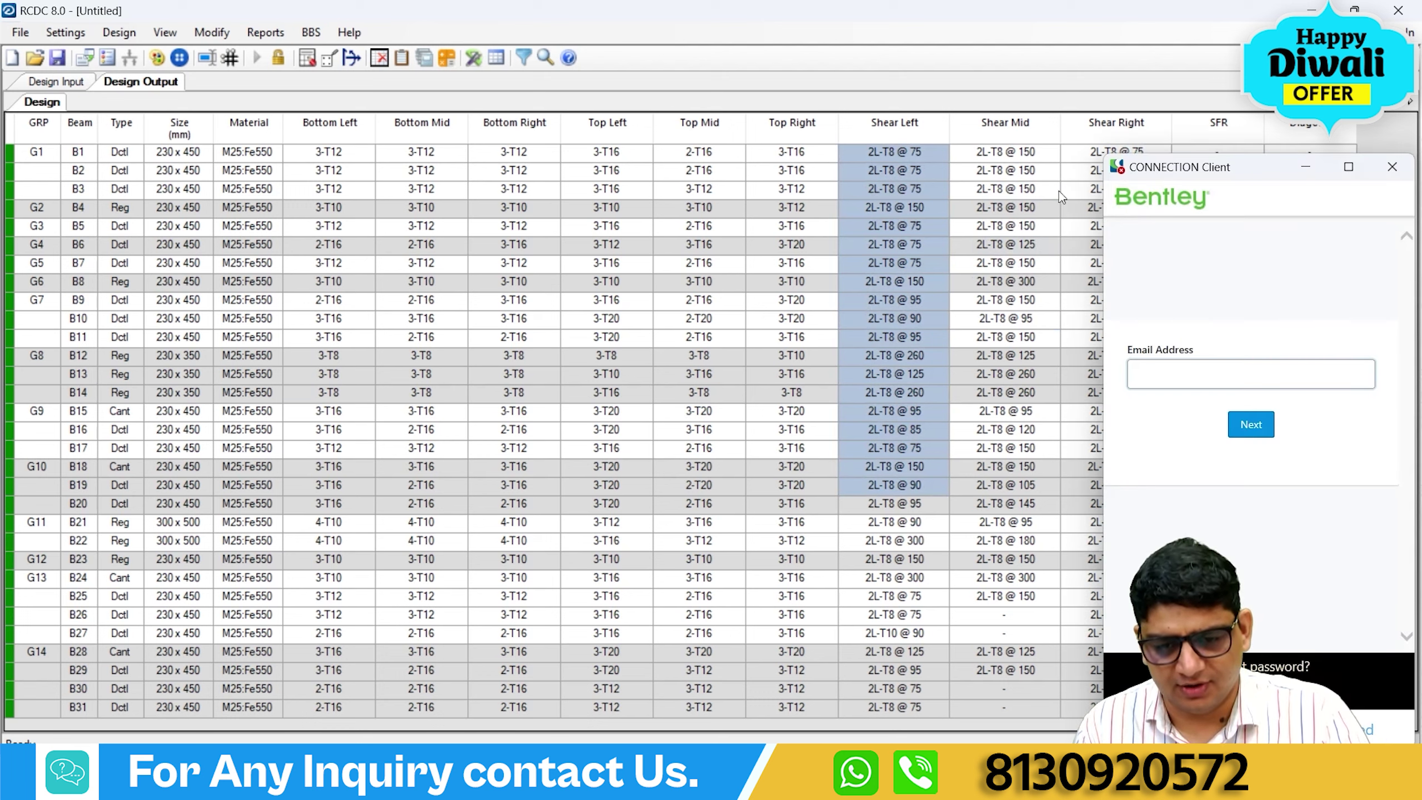
pyautogui.click(1392, 167)
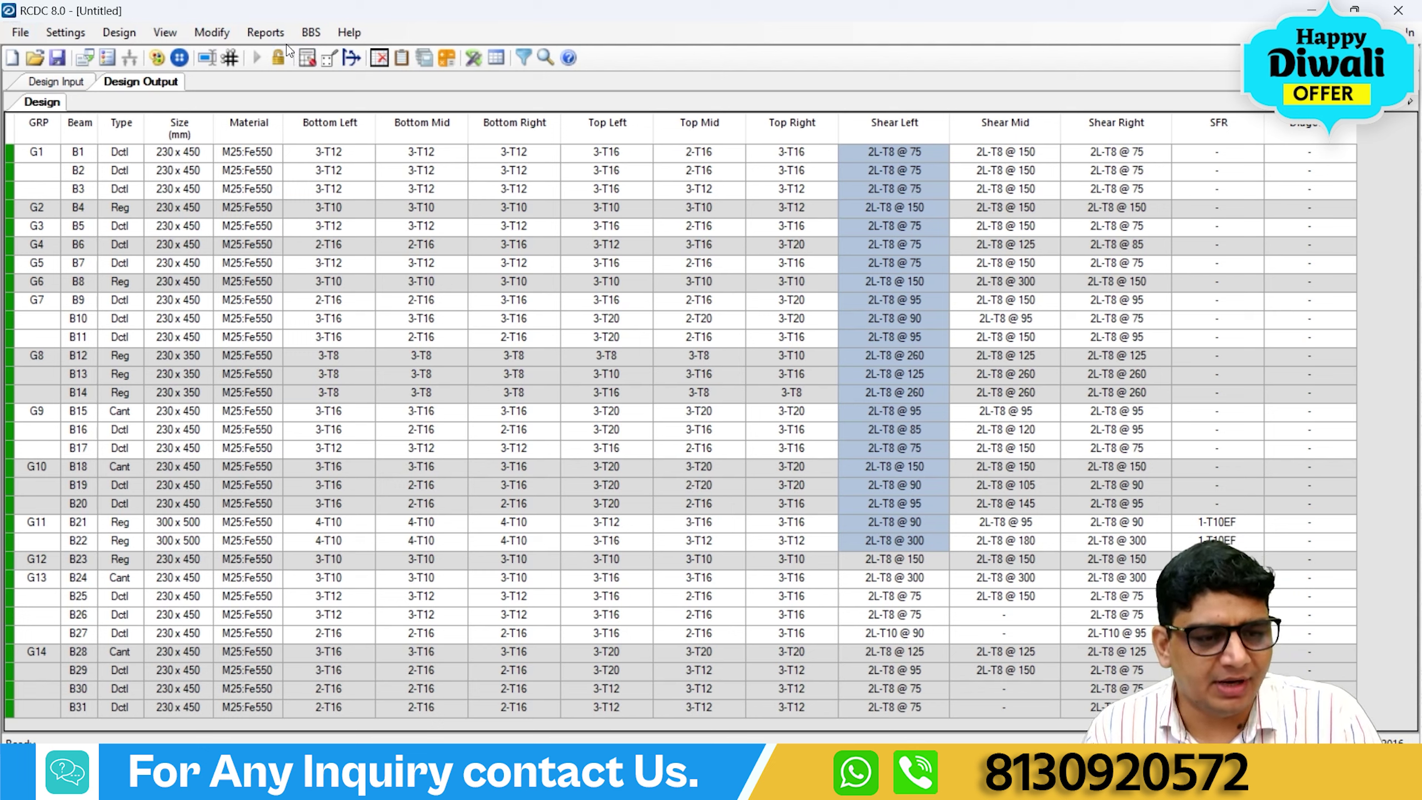
# Generate the beams' BOQ summary report and review its concrete, rebar and shuttering quantities.
pyautogui.click(266, 32)
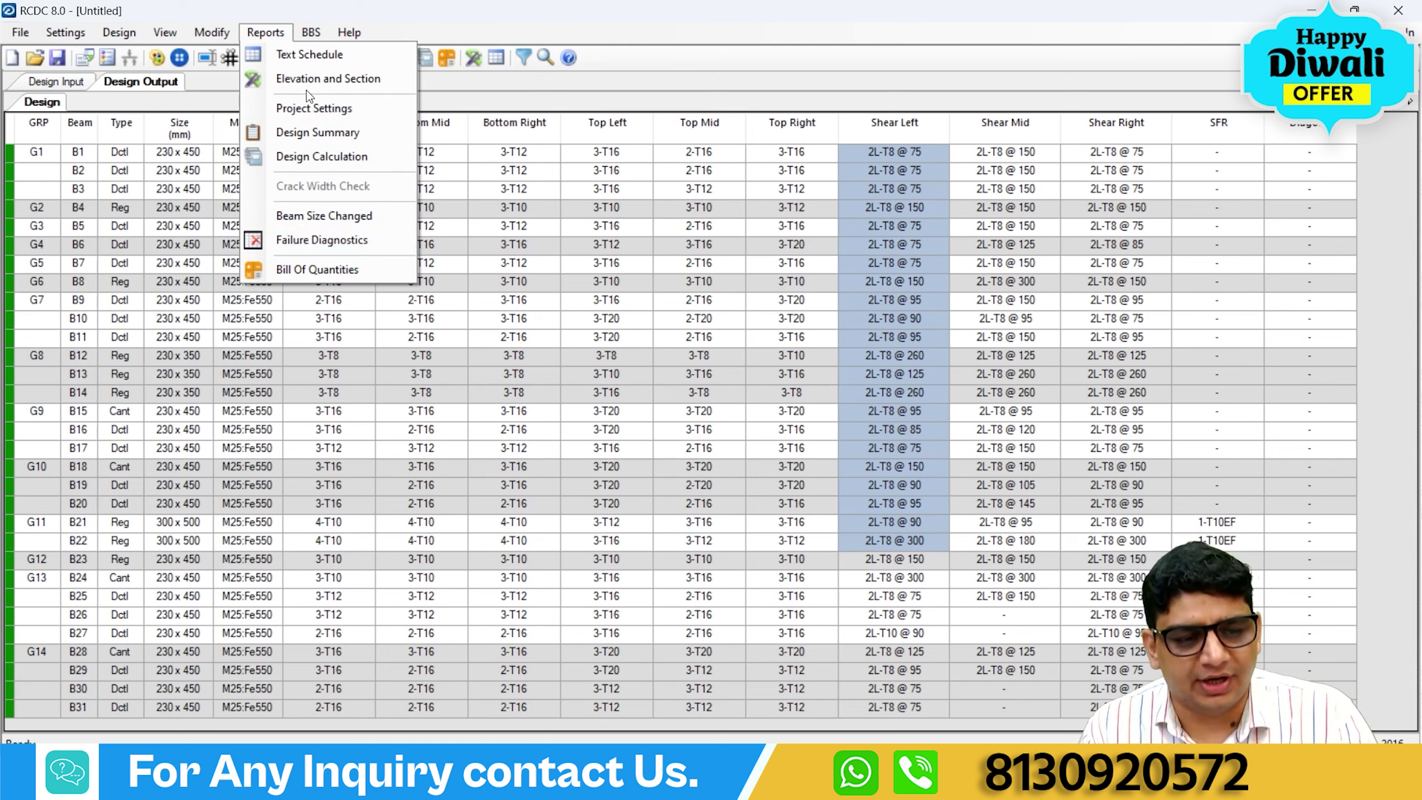
pyautogui.click(321, 269)
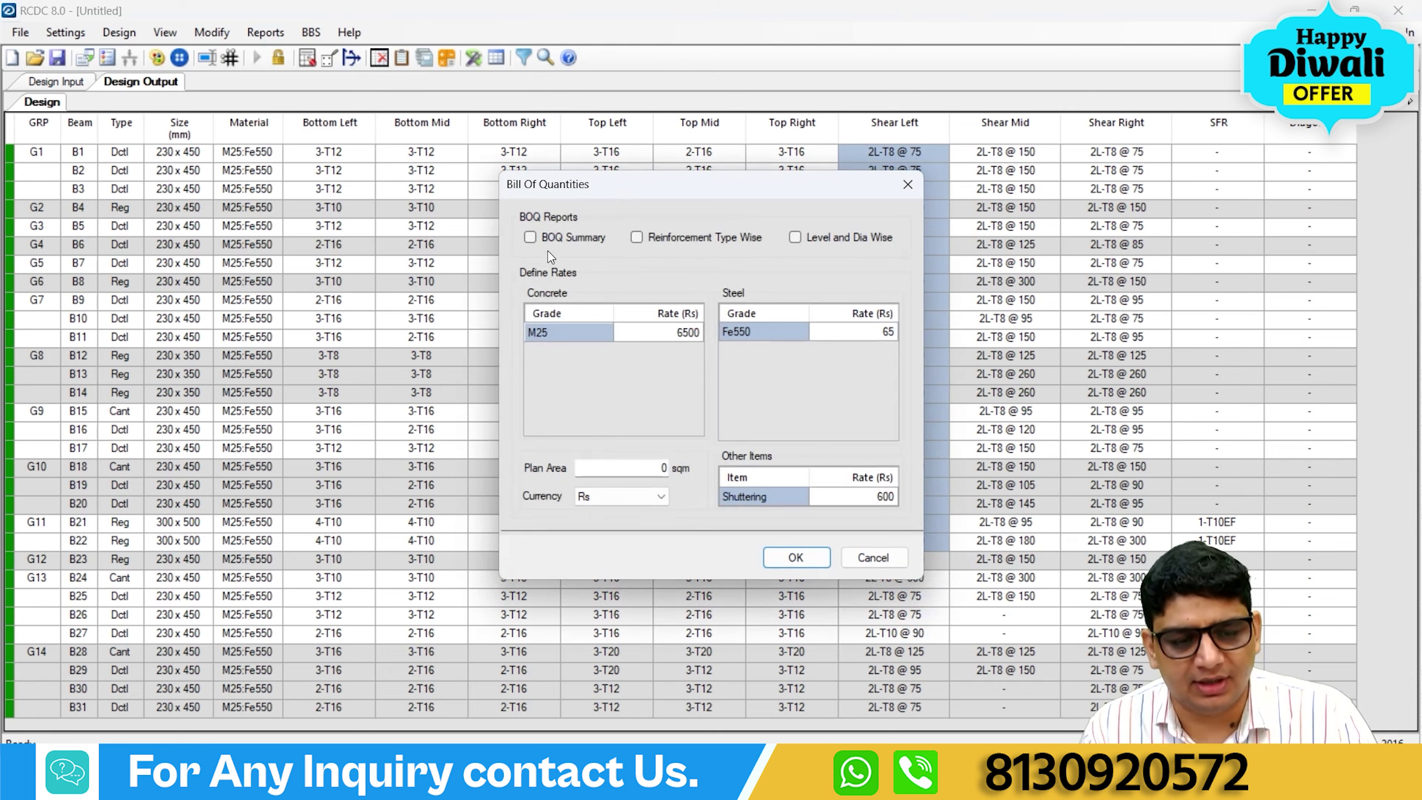
pyautogui.click(795, 557)
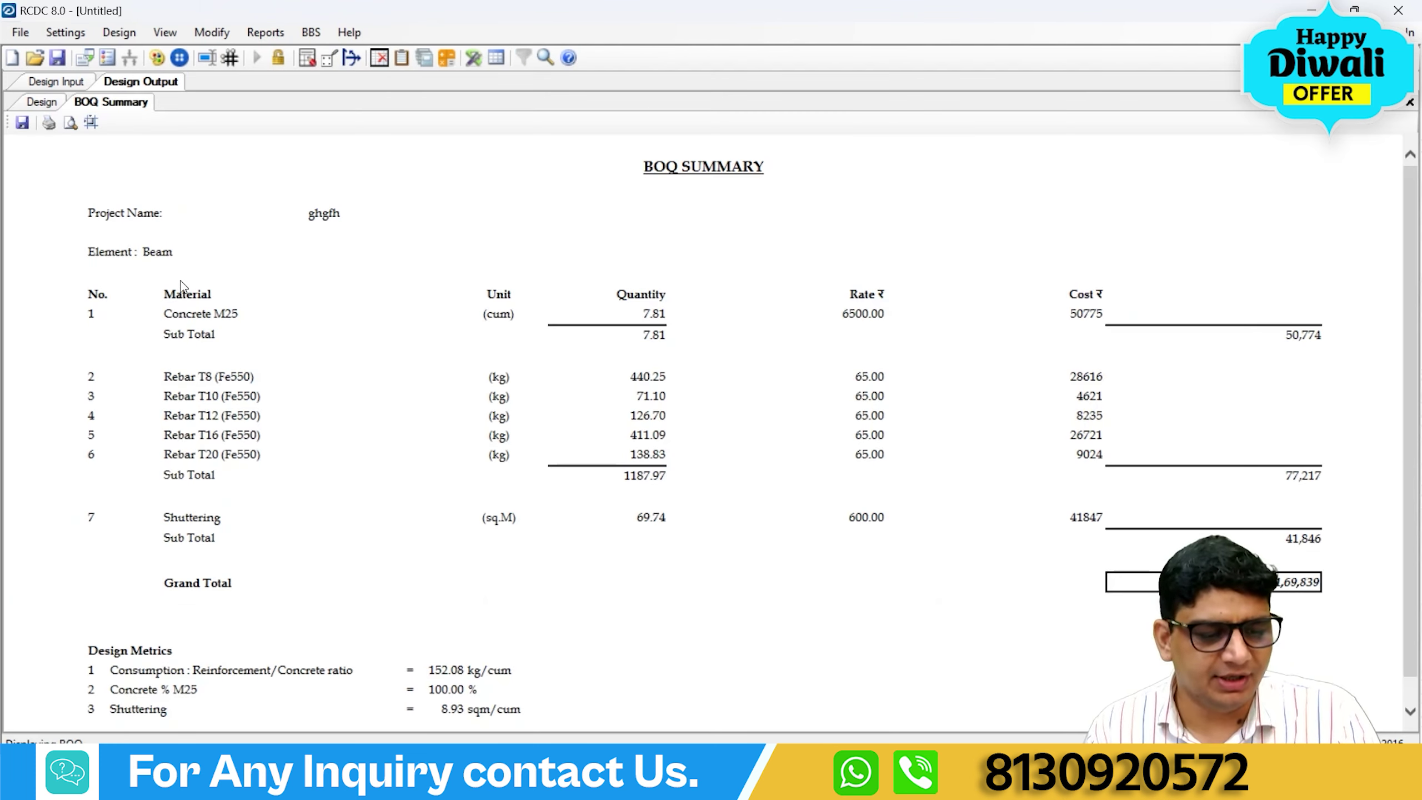
pyautogui.scroll(-1, 628, 286)
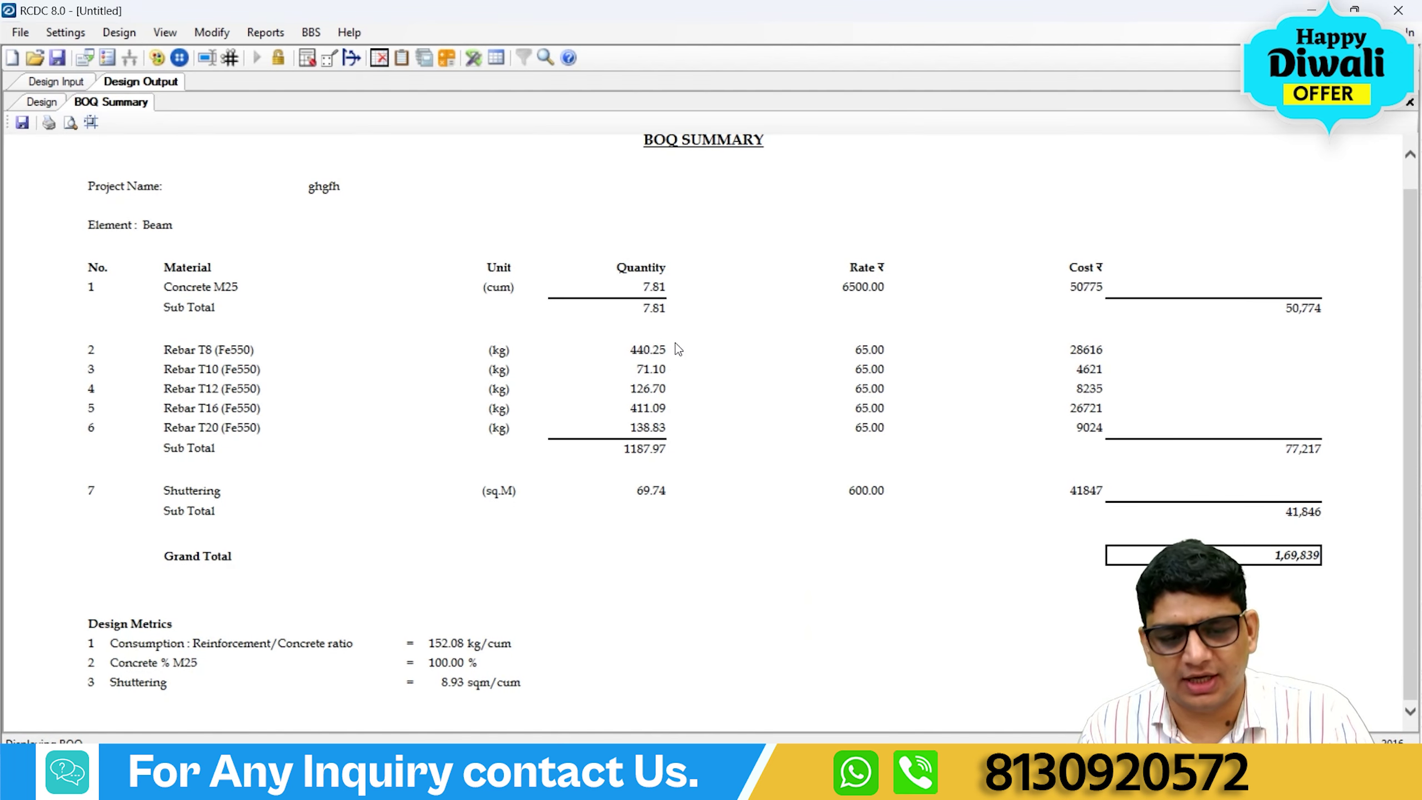
pyautogui.moveTo(642, 308); pyautogui.dragTo(671, 312)
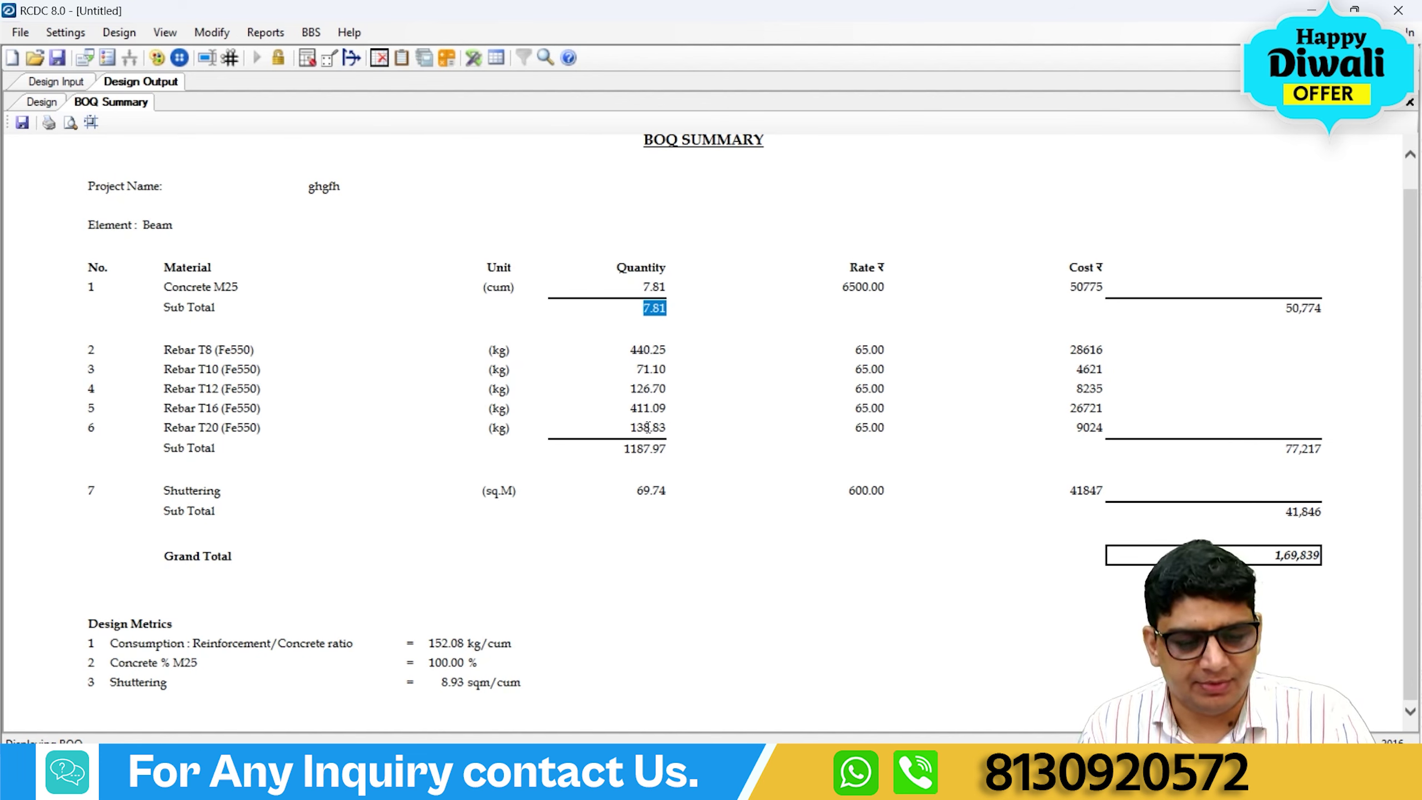
pyautogui.moveTo(620, 449); pyautogui.dragTo(693, 448)
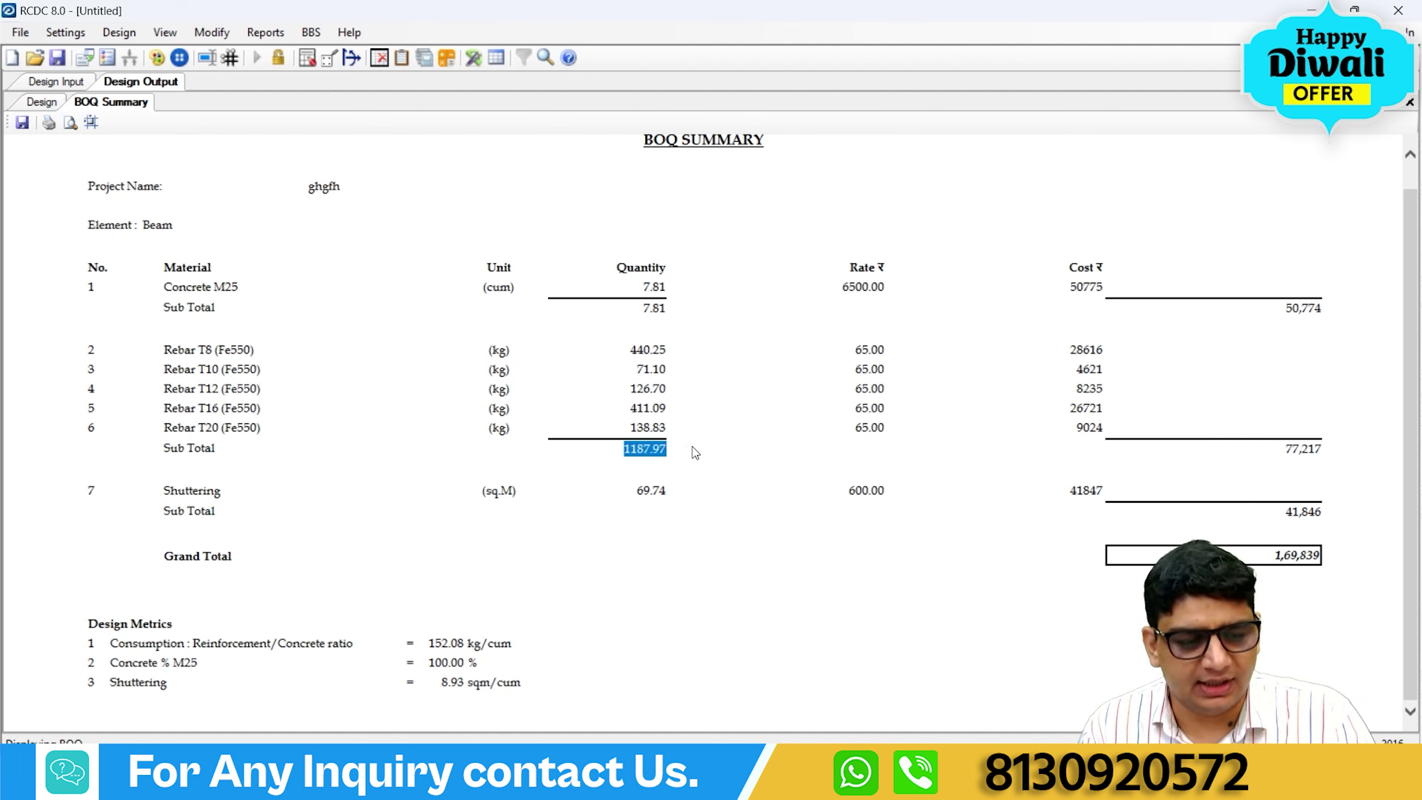
pyautogui.click(638, 455)
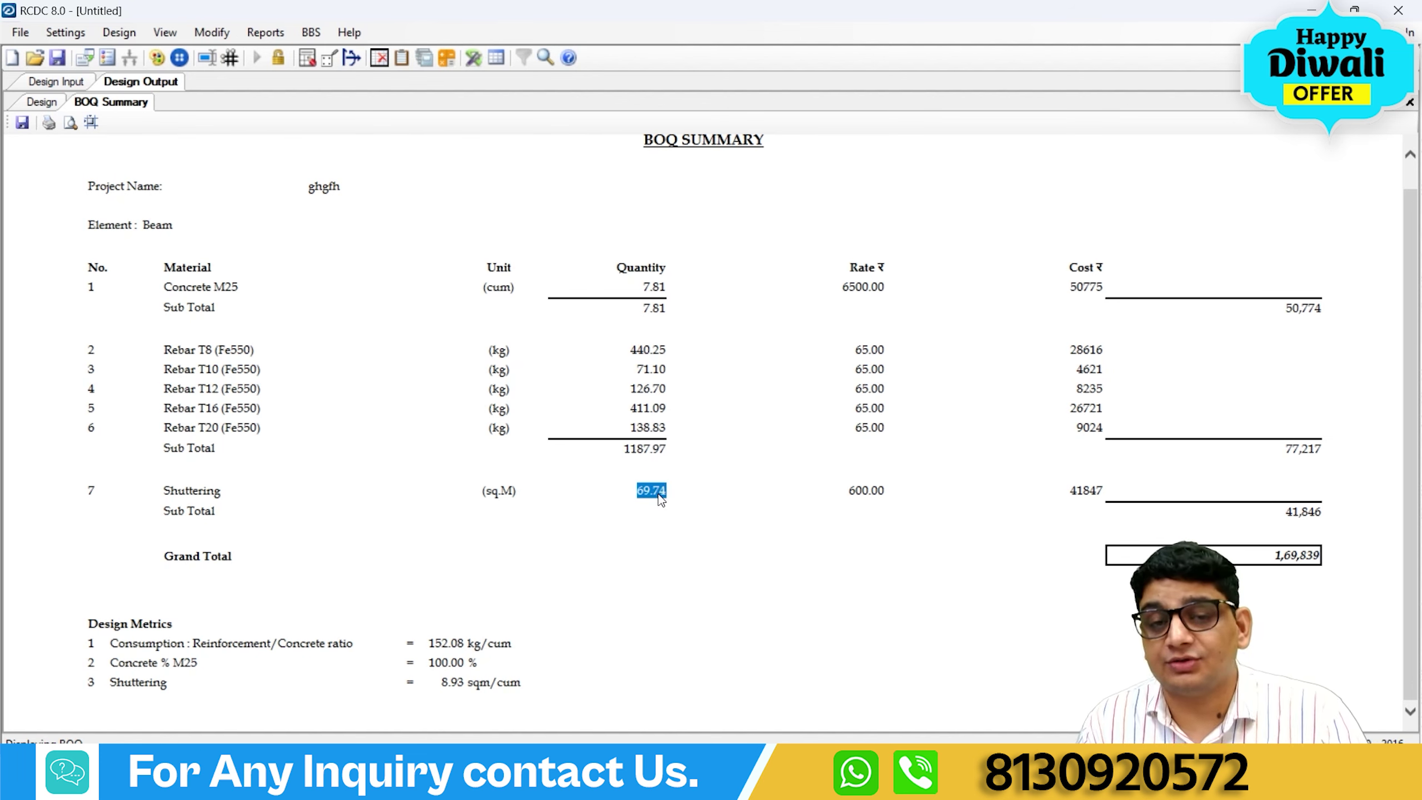
# Generate the bar bending schedule drawing on screen for beams B1-B2-B3 and view their reinforcement elevation.
pyautogui.click(311, 31)
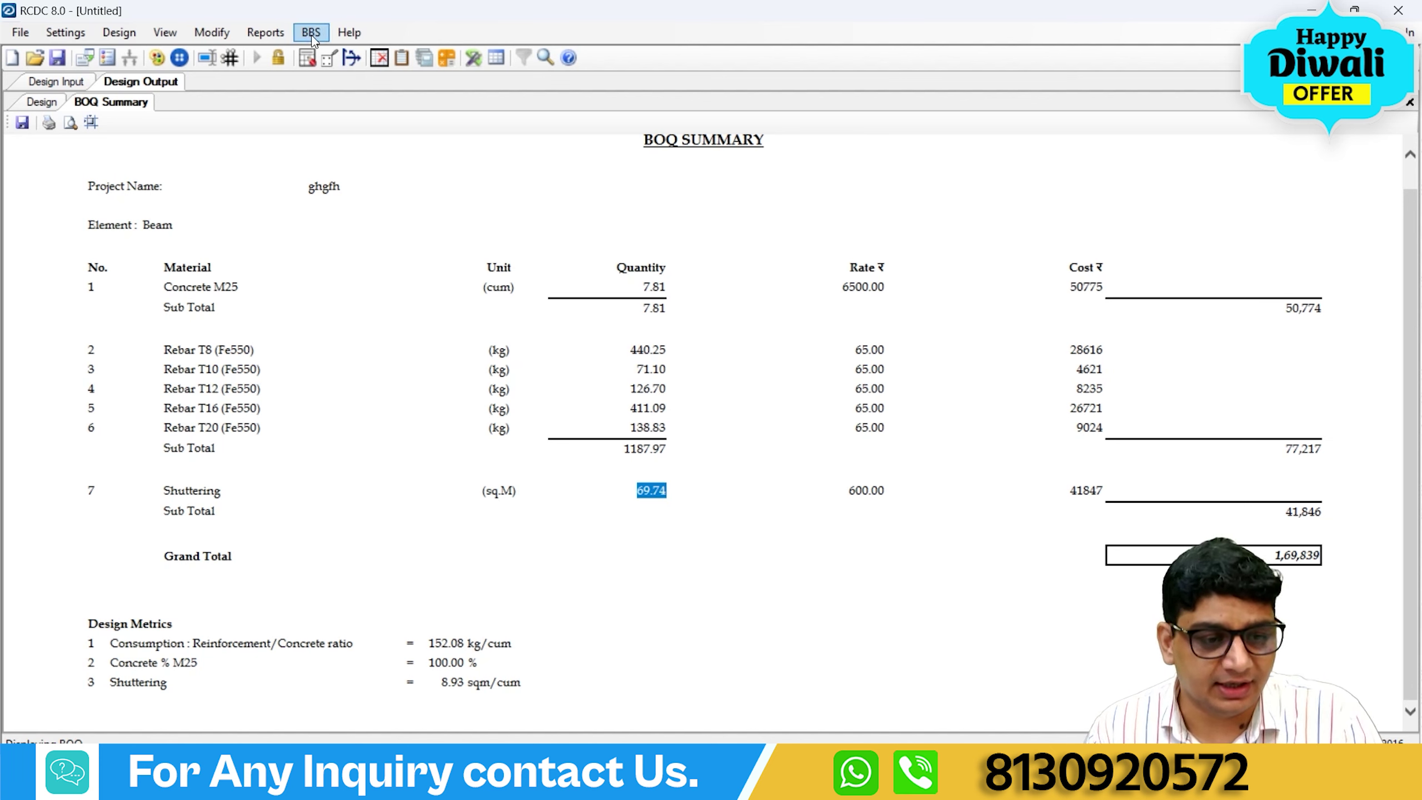
pyautogui.click(338, 70)
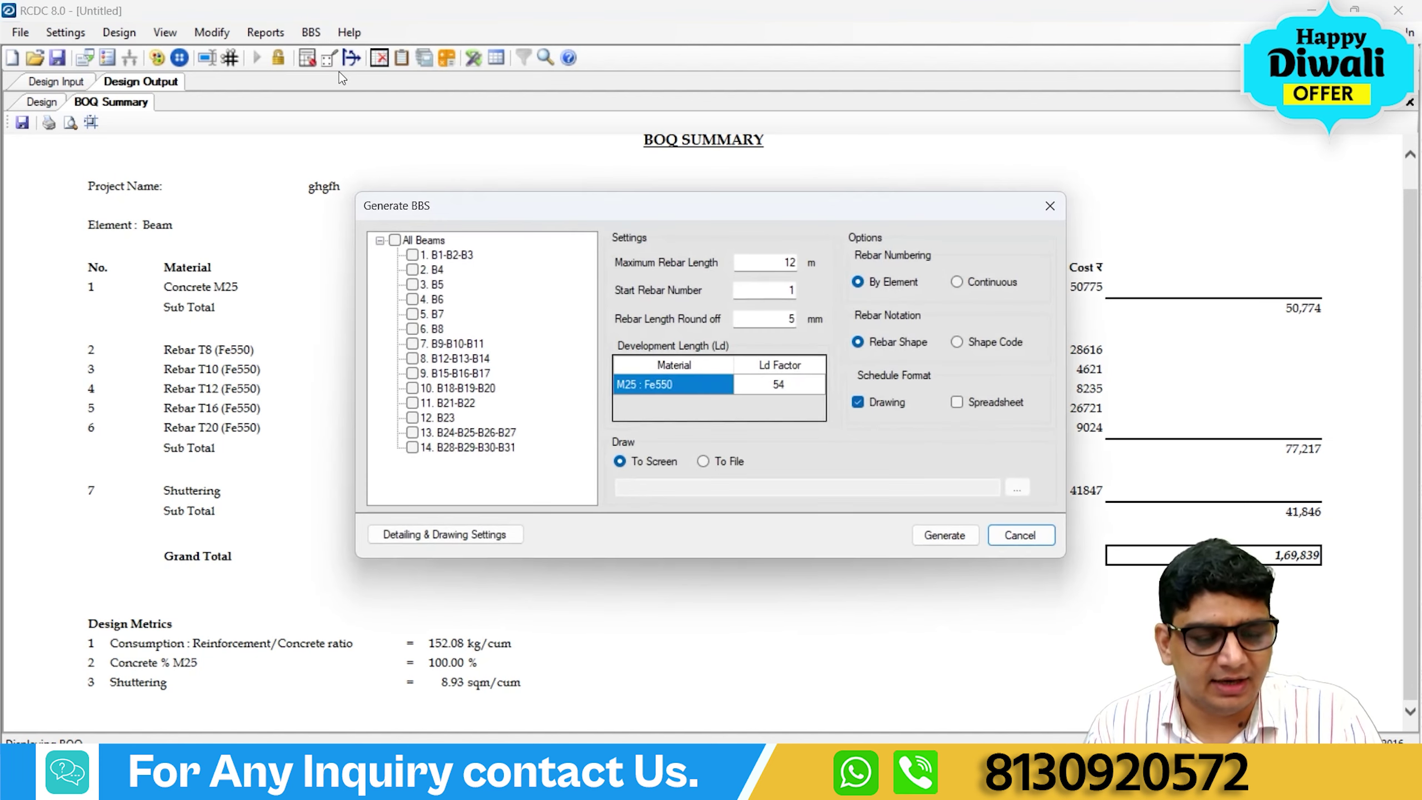
pyautogui.click(413, 256)
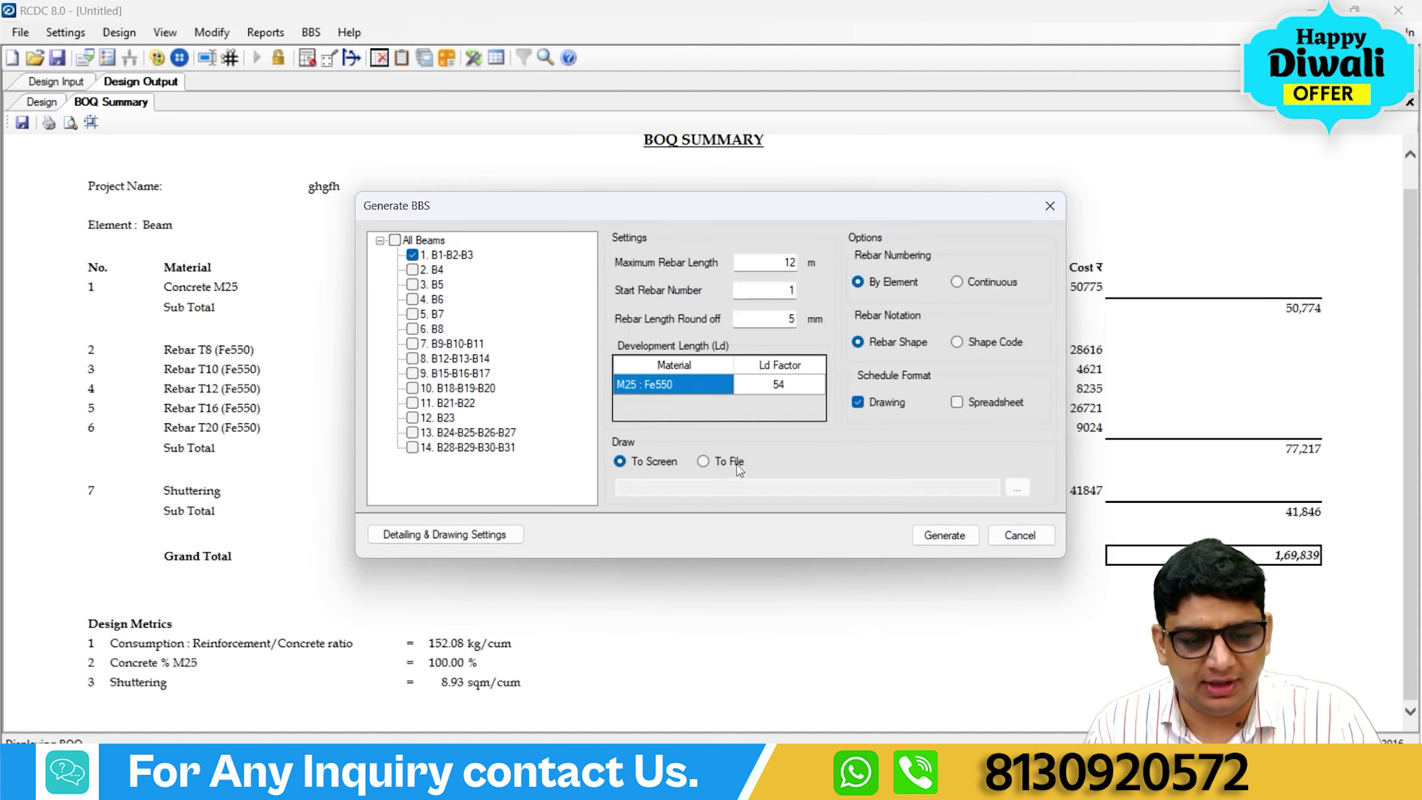
pyautogui.click(944, 535)
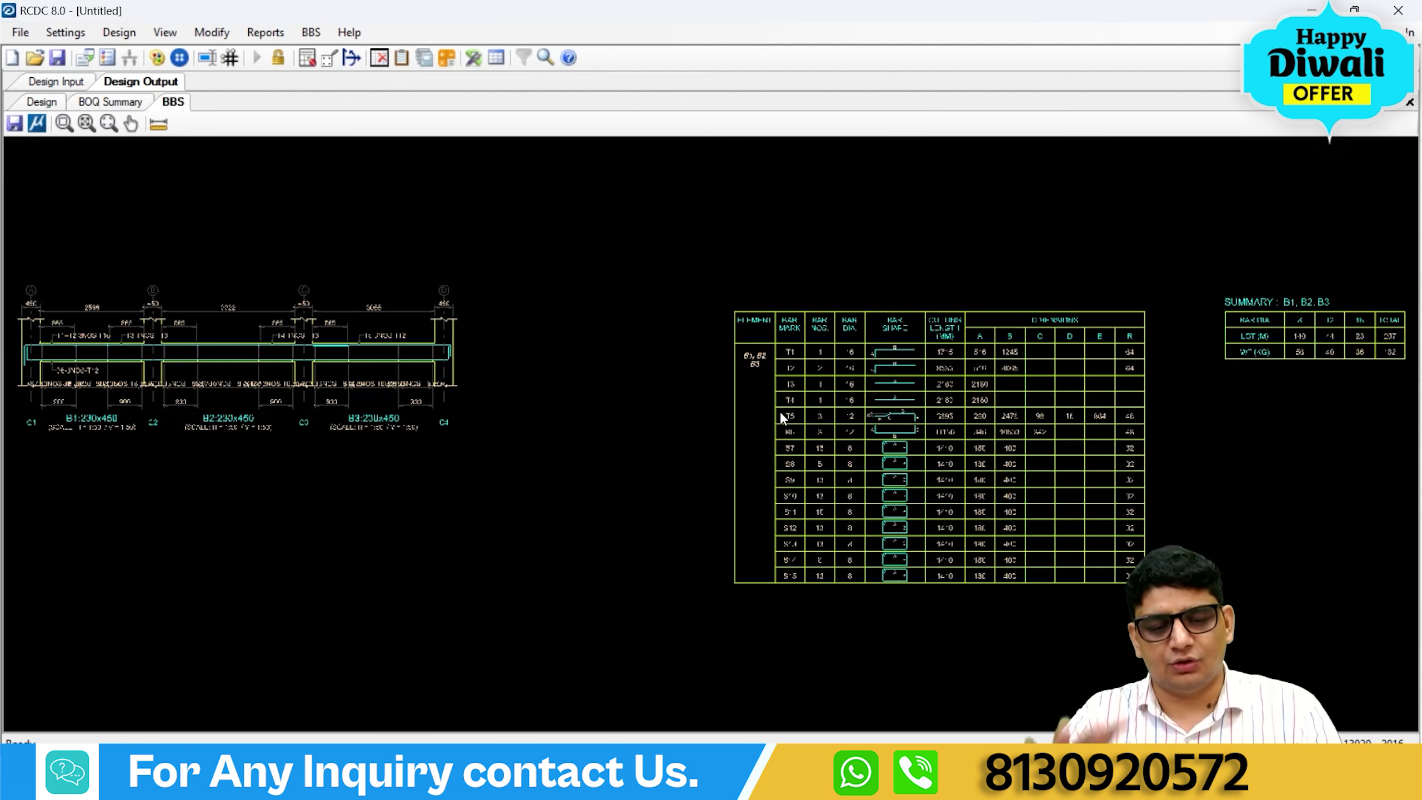
pyautogui.scroll(-2, 779, 411)
pyautogui.scroll(1, 256, 411)
pyautogui.scroll(3, 164, 340)
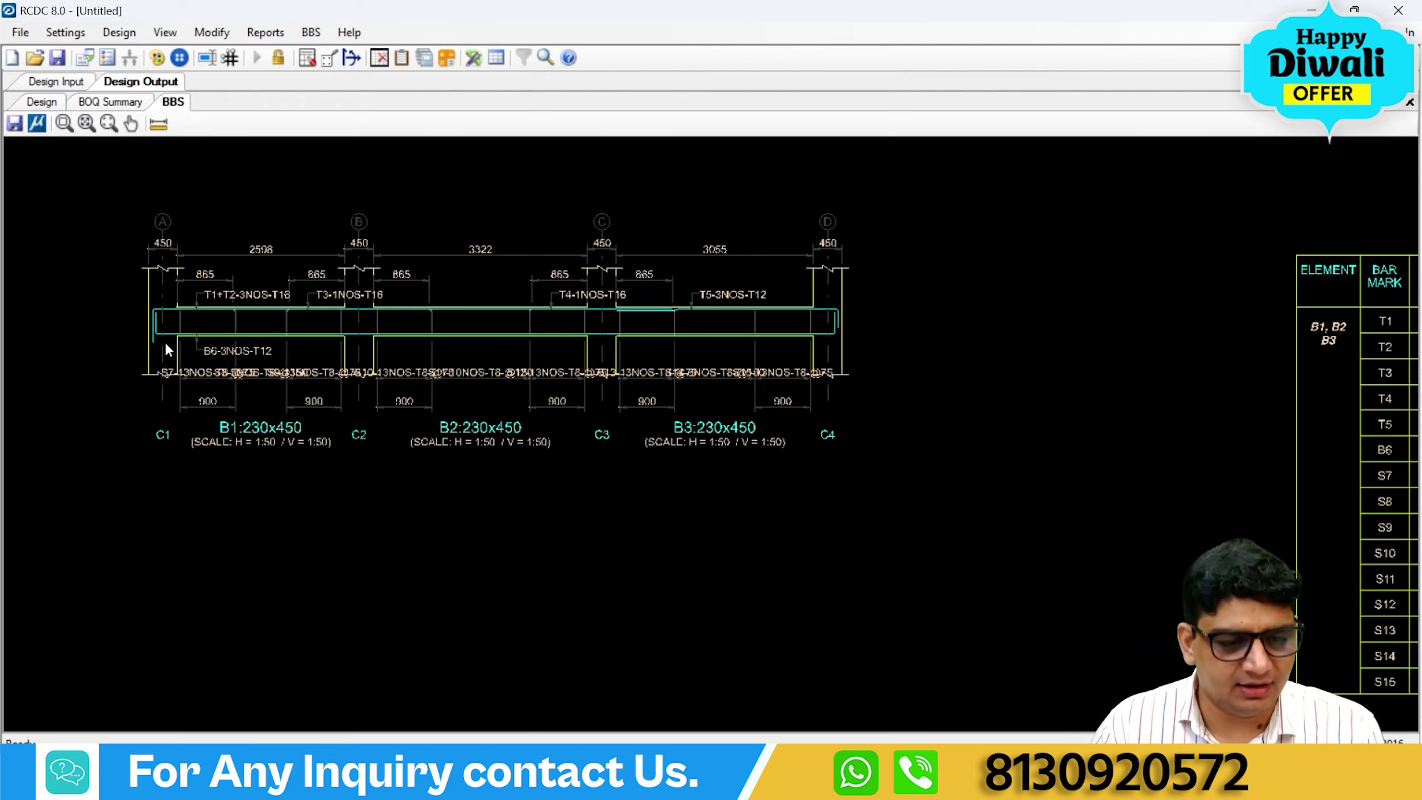
# Examine the beams B1-B2-B3 elevation, their bar bending schedule table, and the bar diameter length and weight summary.
pyautogui.scroll(2, 166, 345)
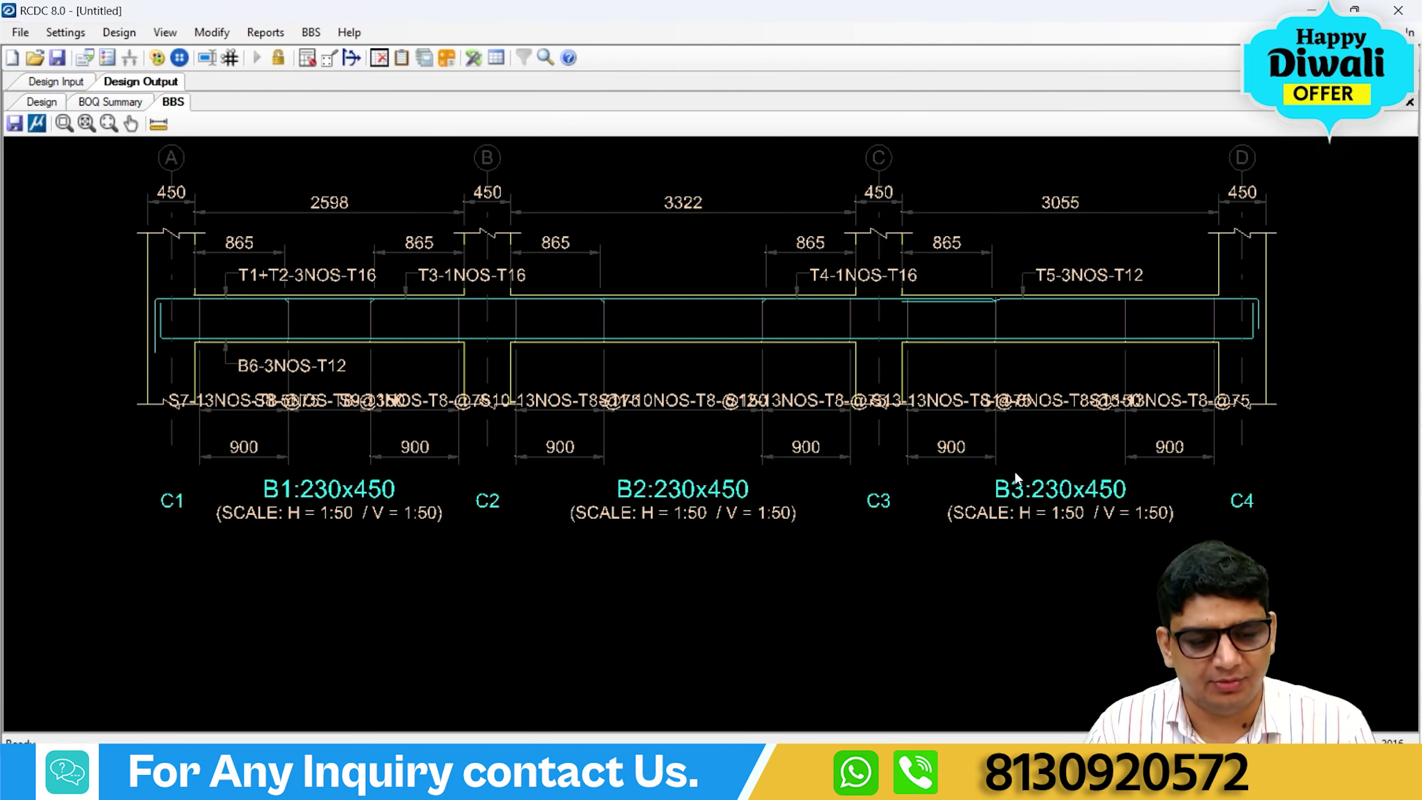
pyautogui.scroll(-2, 750, 517)
pyautogui.scroll(2, 641, 530)
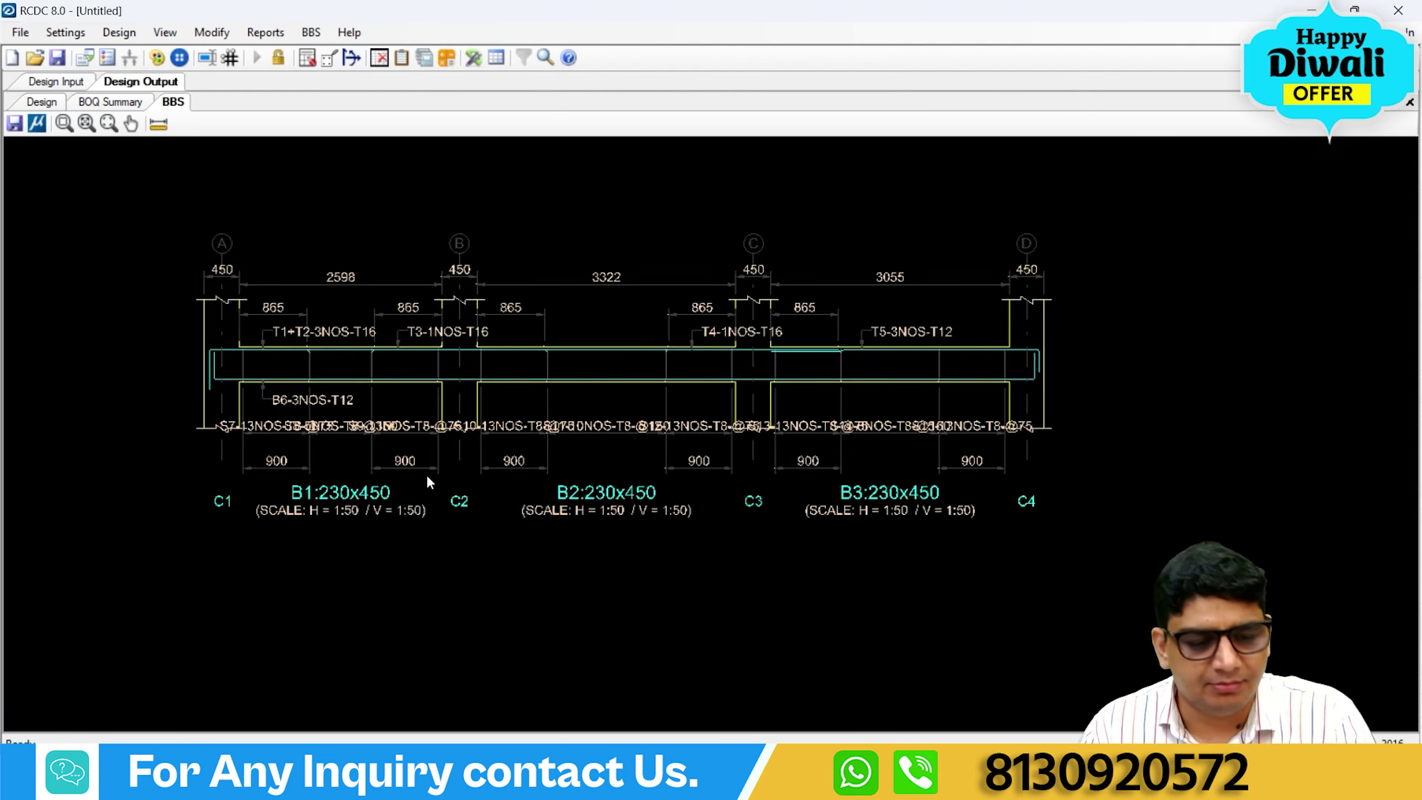
pyautogui.scroll(-2, 389, 520)
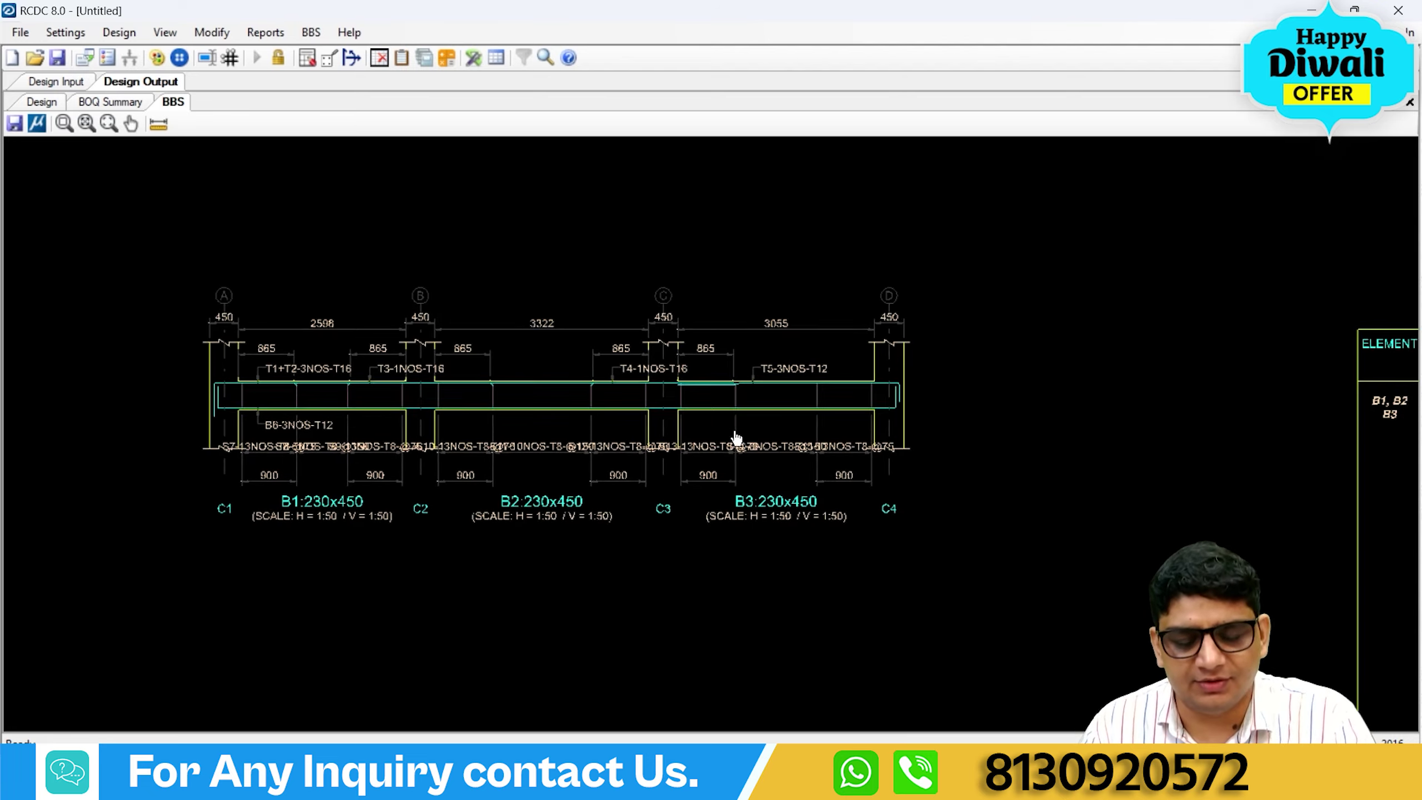
pyautogui.scroll(3, 356, 283)
pyautogui.moveTo(767, 415); pyautogui.dragTo(302, 360, button='middle')
pyautogui.scroll(2, 478, 409)
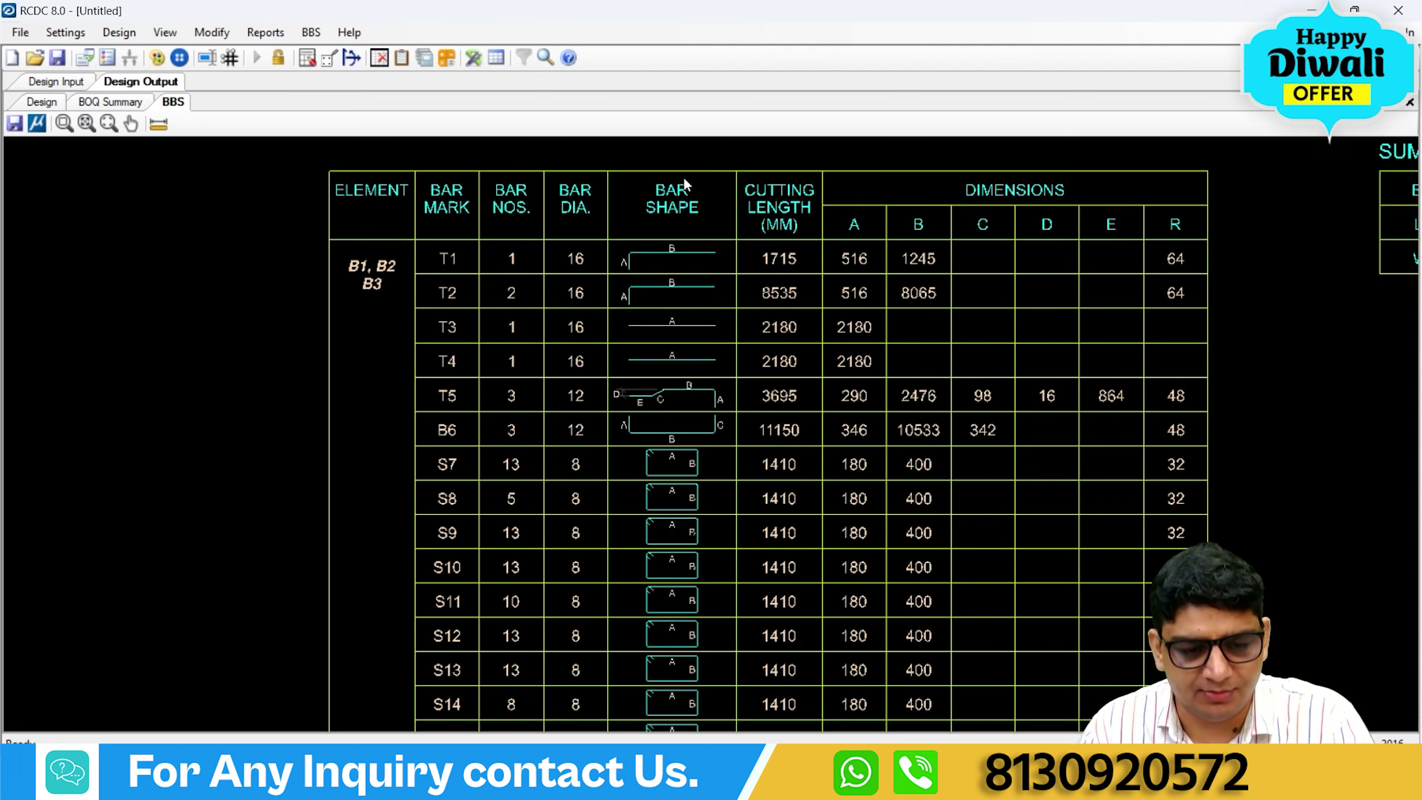
pyautogui.scroll(-2, 683, 496)
pyautogui.moveTo(958, 476); pyautogui.dragTo(516, 438, button='middle')
pyautogui.scroll(3, 925, 216)
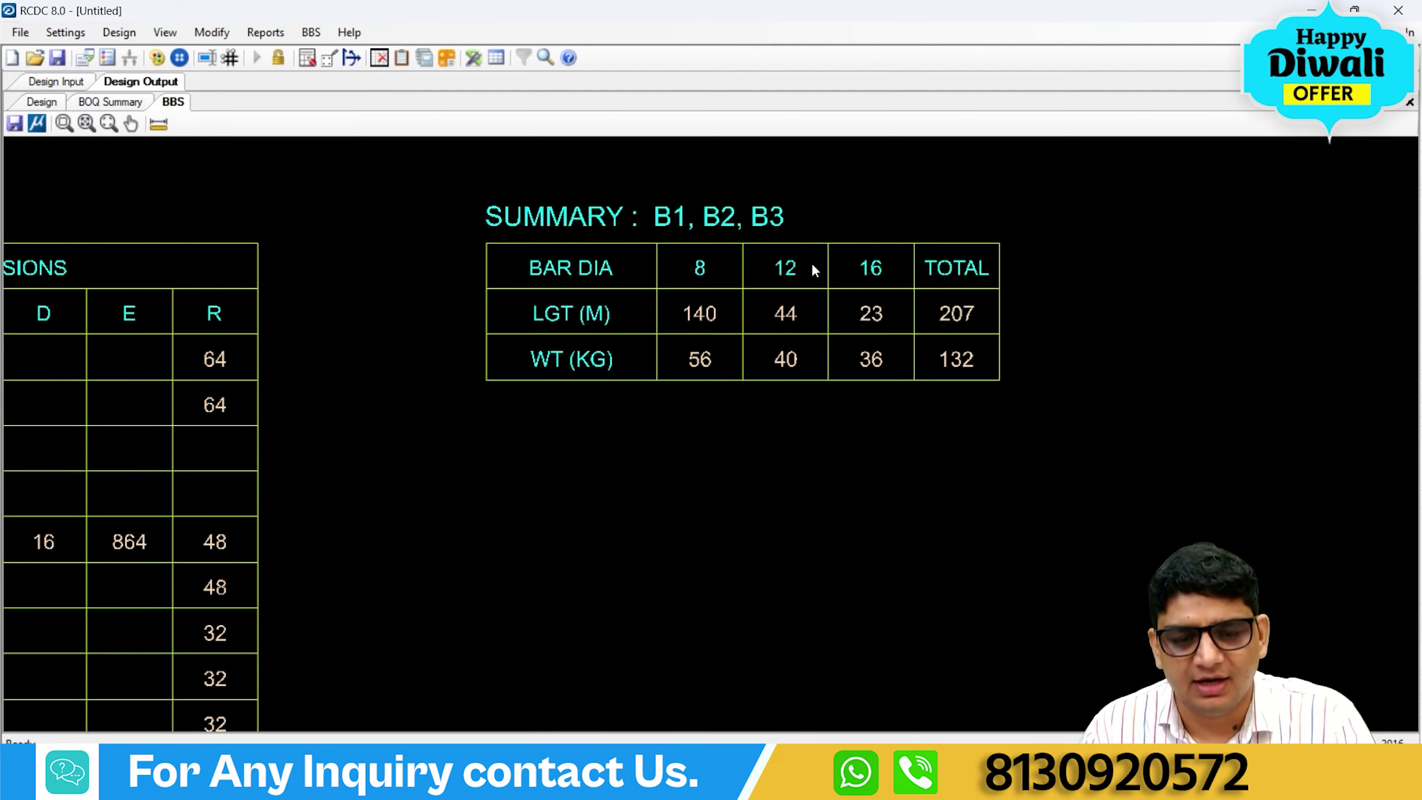
# Return to the B1-B2-B3 elevation and inspect the bar marks along the B1 and B2 spans.
pyautogui.scroll(-4, 1117, 313)
pyautogui.moveTo(1082, 460); pyautogui.dragTo(1405, 464, button='middle')
pyautogui.scroll(4, 473, 419)
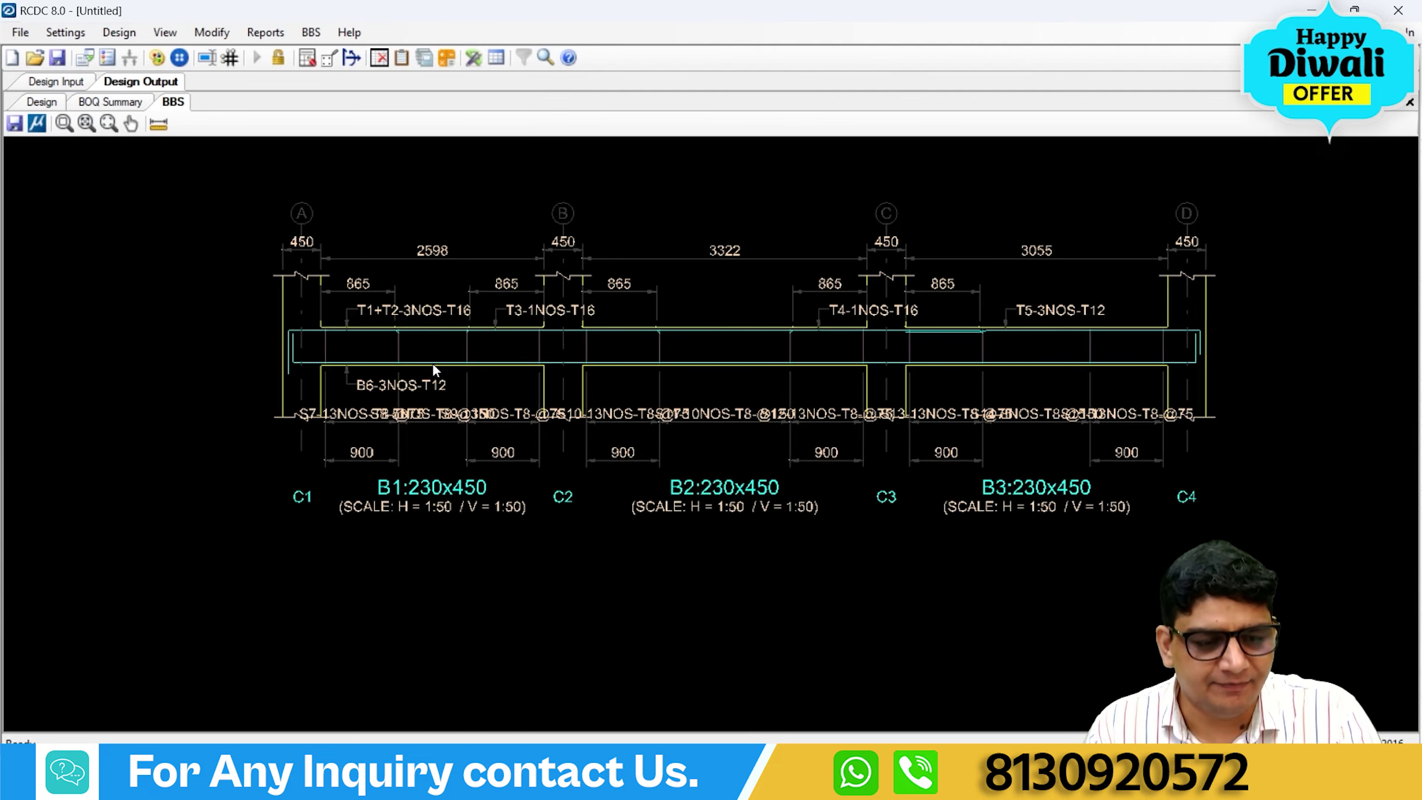
pyautogui.scroll(2, 457, 381)
pyautogui.scroll(1, 685, 338)
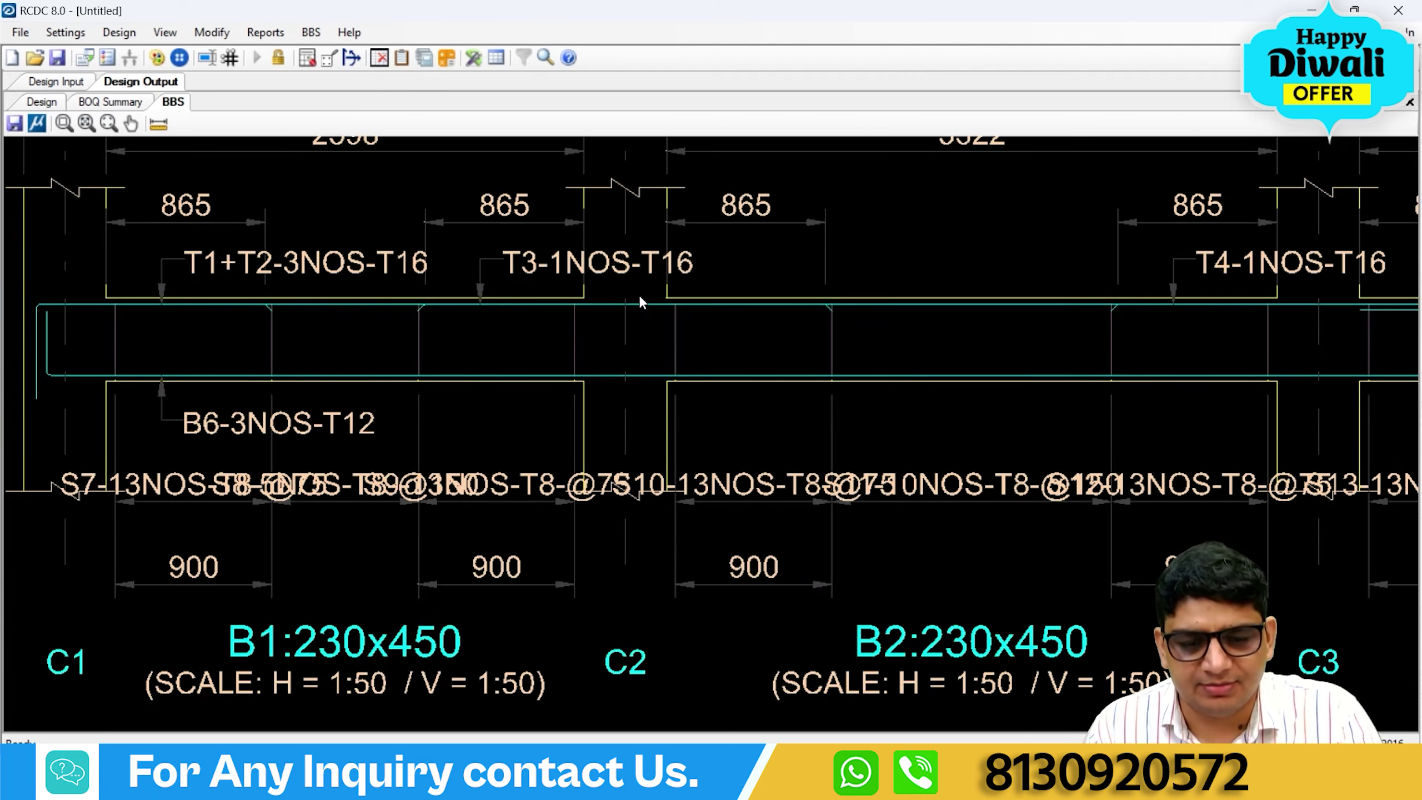
pyautogui.scroll(-2, 638, 296)
pyautogui.scroll(-2, 639, 300)
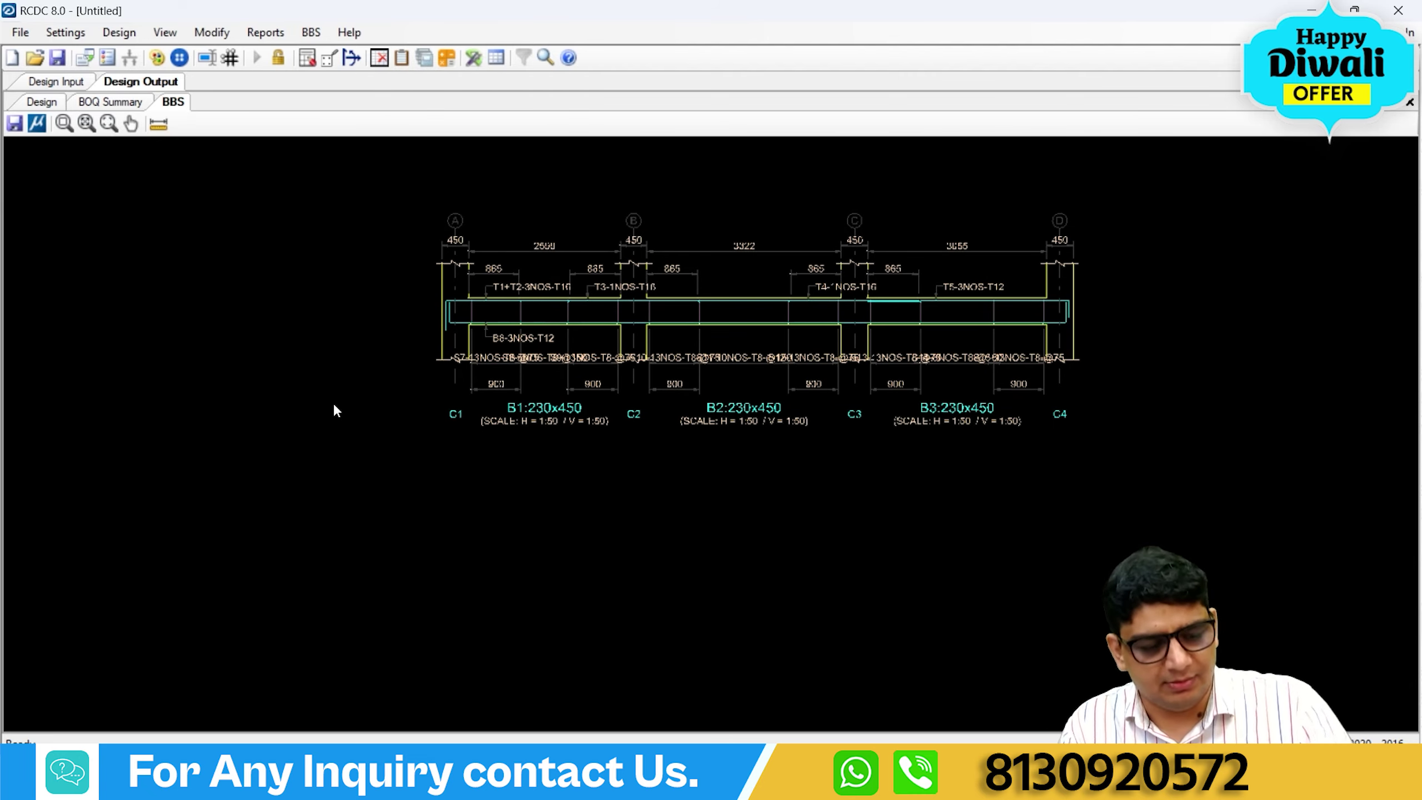
# Start a new project with project "dfdf", client "hdgh" and engineer "hdh".
pyautogui.hotkey('ctrl', 'n')
pyautogui.click(732, 458)
pyautogui.write('dfdf')
pyautogui.click(733, 257)
pyautogui.write('hdgh')
pyautogui.click(733, 280)
pyautogui.write('hdh')
# Load the analysis file youtube project.STD from the Downloads folder into the new project.
pyautogui.click(849, 394)
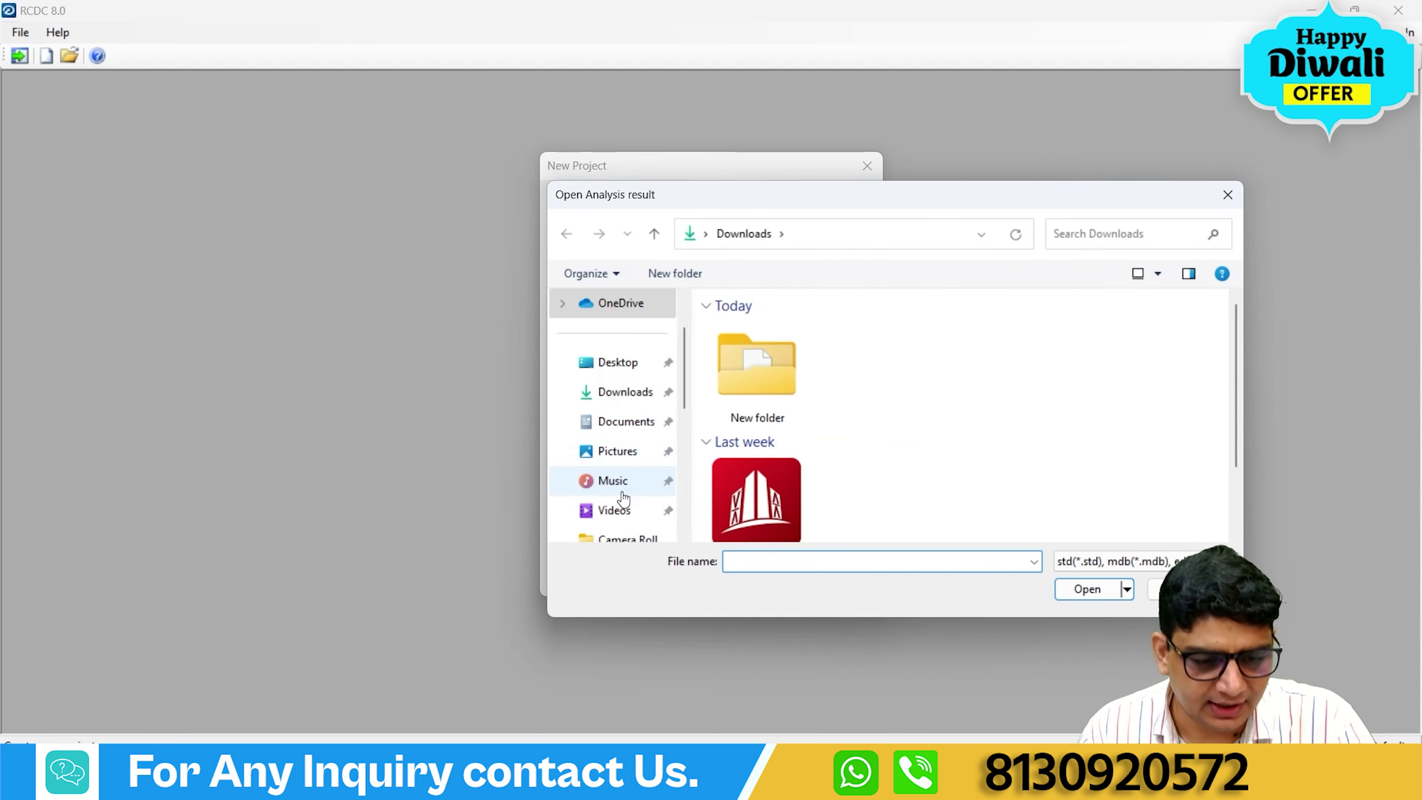
pyautogui.click(625, 391)
pyautogui.click(764, 493)
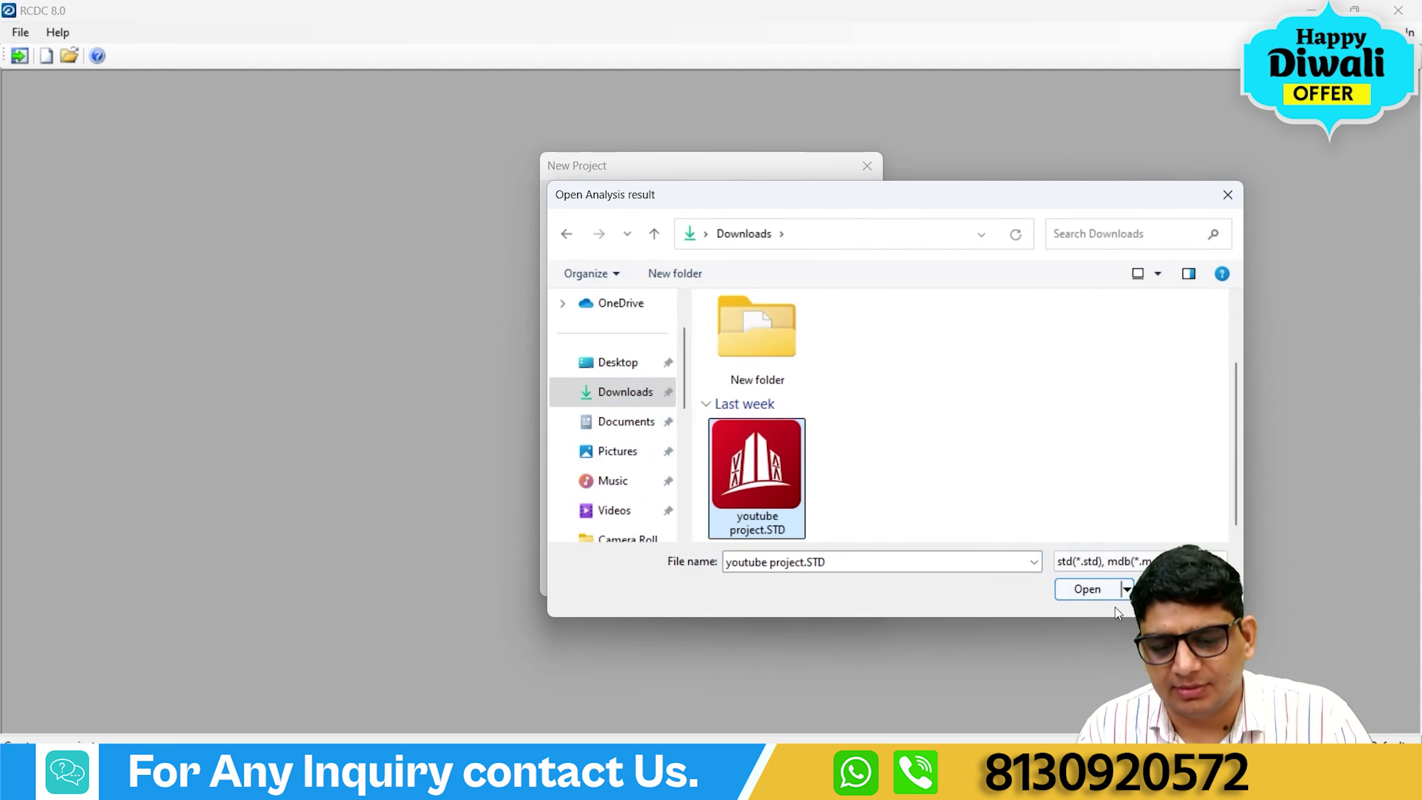
pyautogui.click(1088, 589)
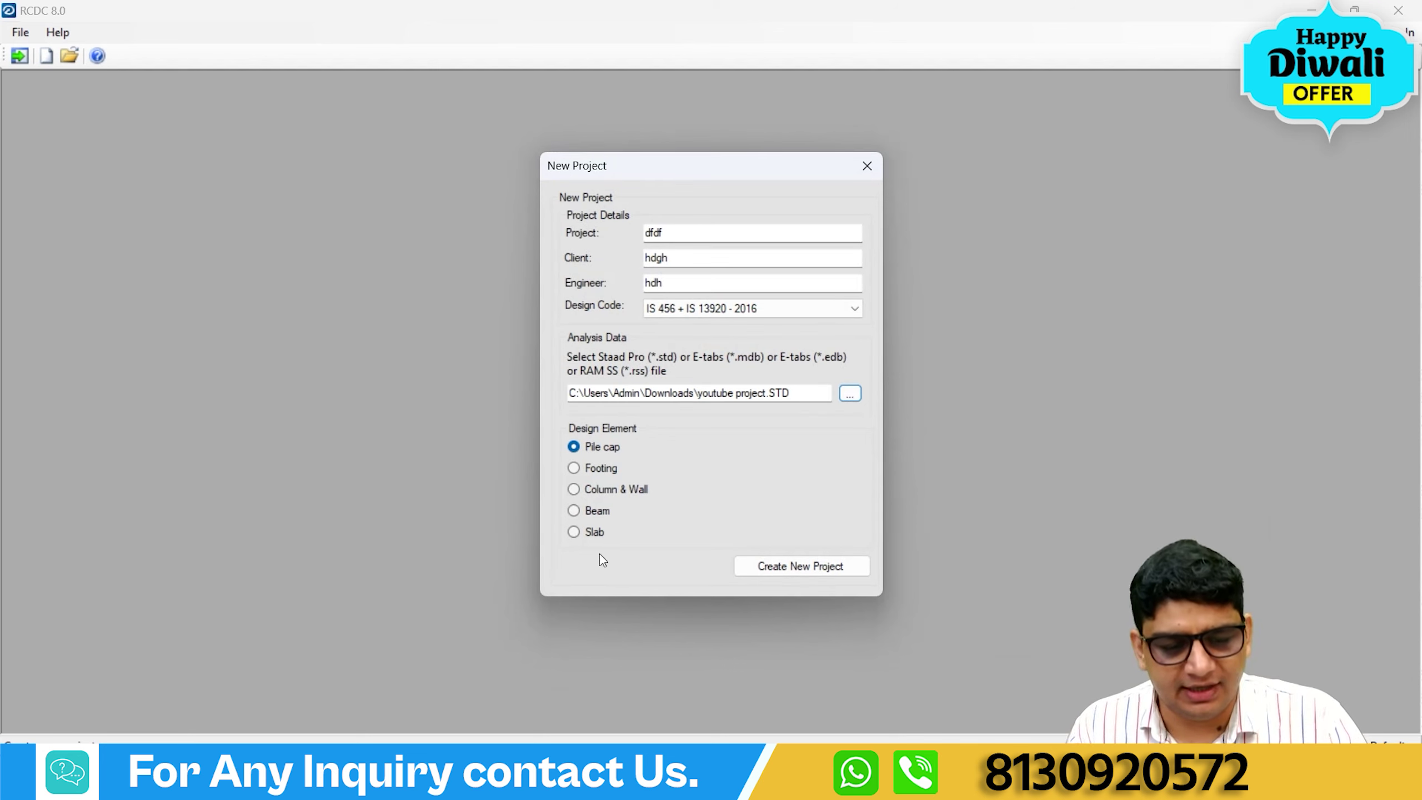
# Choose Slab as the design element at the 5.8m level and create the project.
pyautogui.click(589, 536)
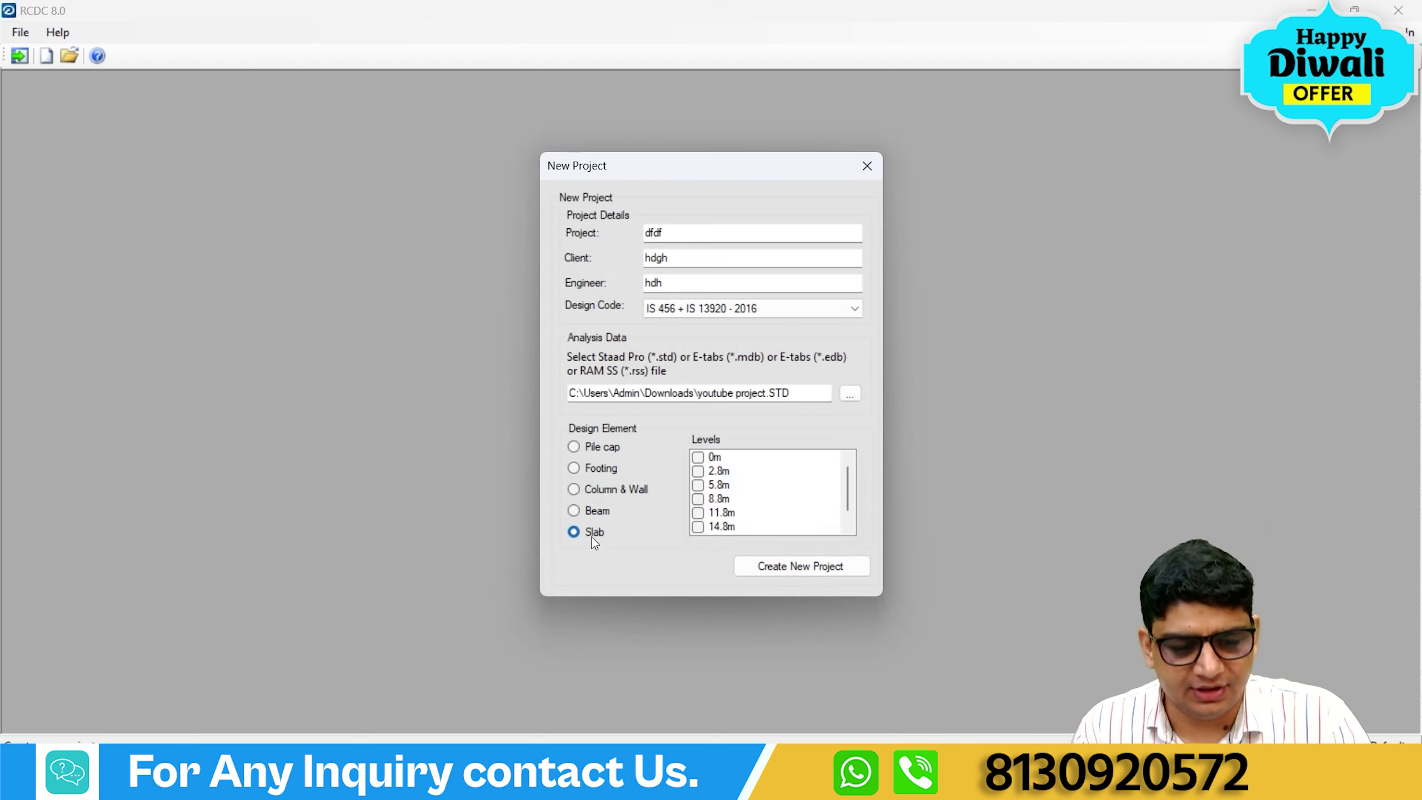
pyautogui.click(704, 490)
pyautogui.click(701, 486)
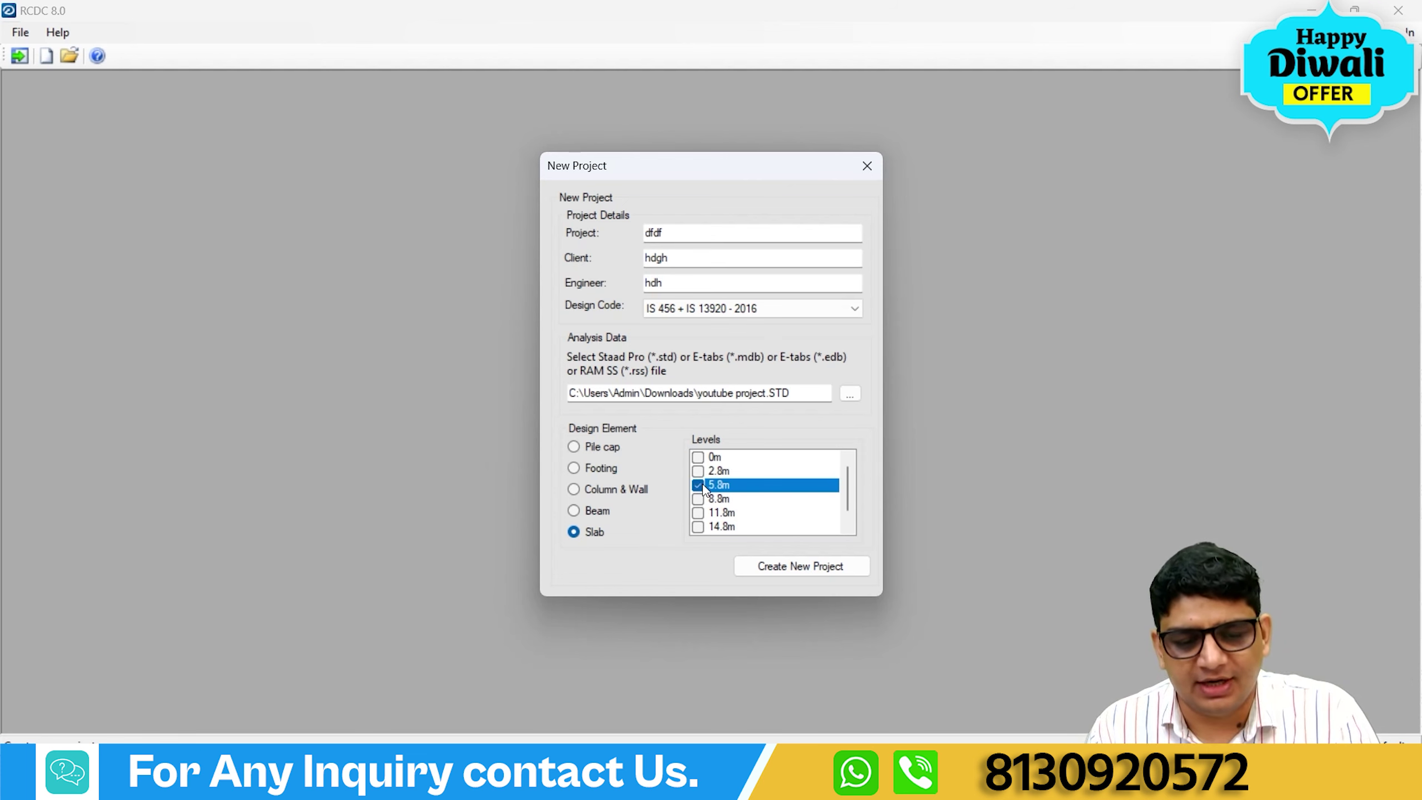
pyautogui.click(790, 567)
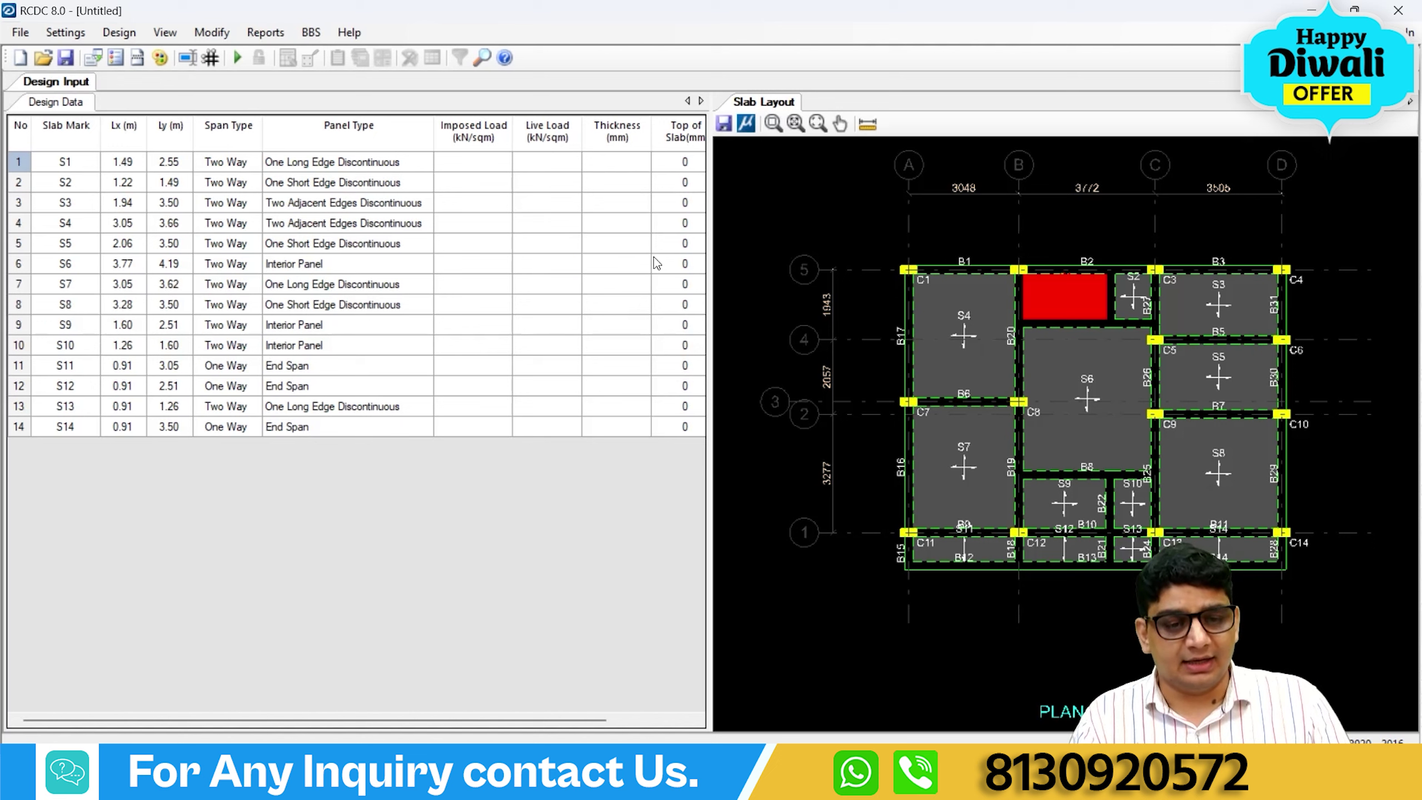
# Set the thickness of all slabs S1 to S14 to 125 mm.
pyautogui.click(608, 162)
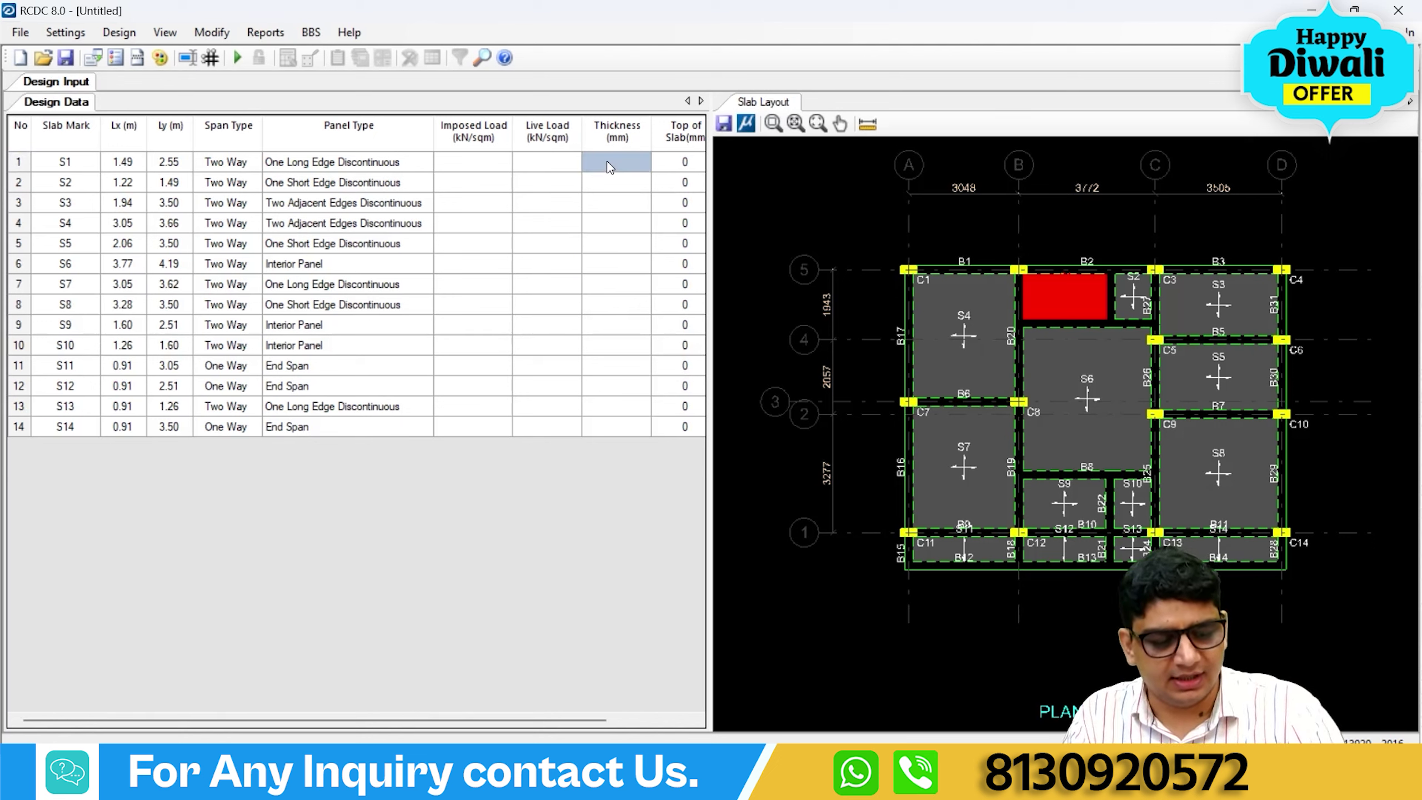
pyautogui.write('125')
pyautogui.click(627, 385)
pyautogui.click(629, 162)
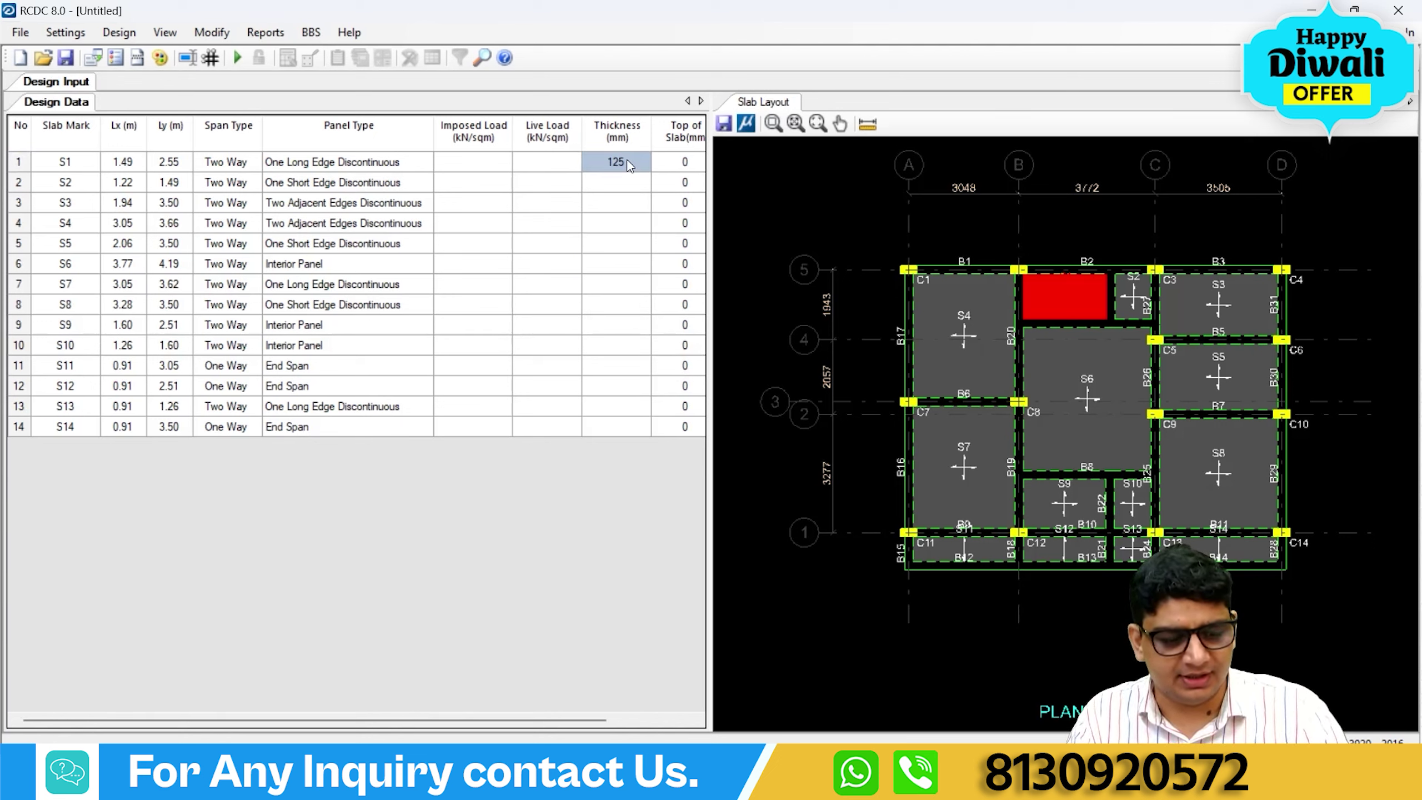
pyautogui.moveTo(618, 183); pyautogui.dragTo(607, 423)
pyautogui.write('125')
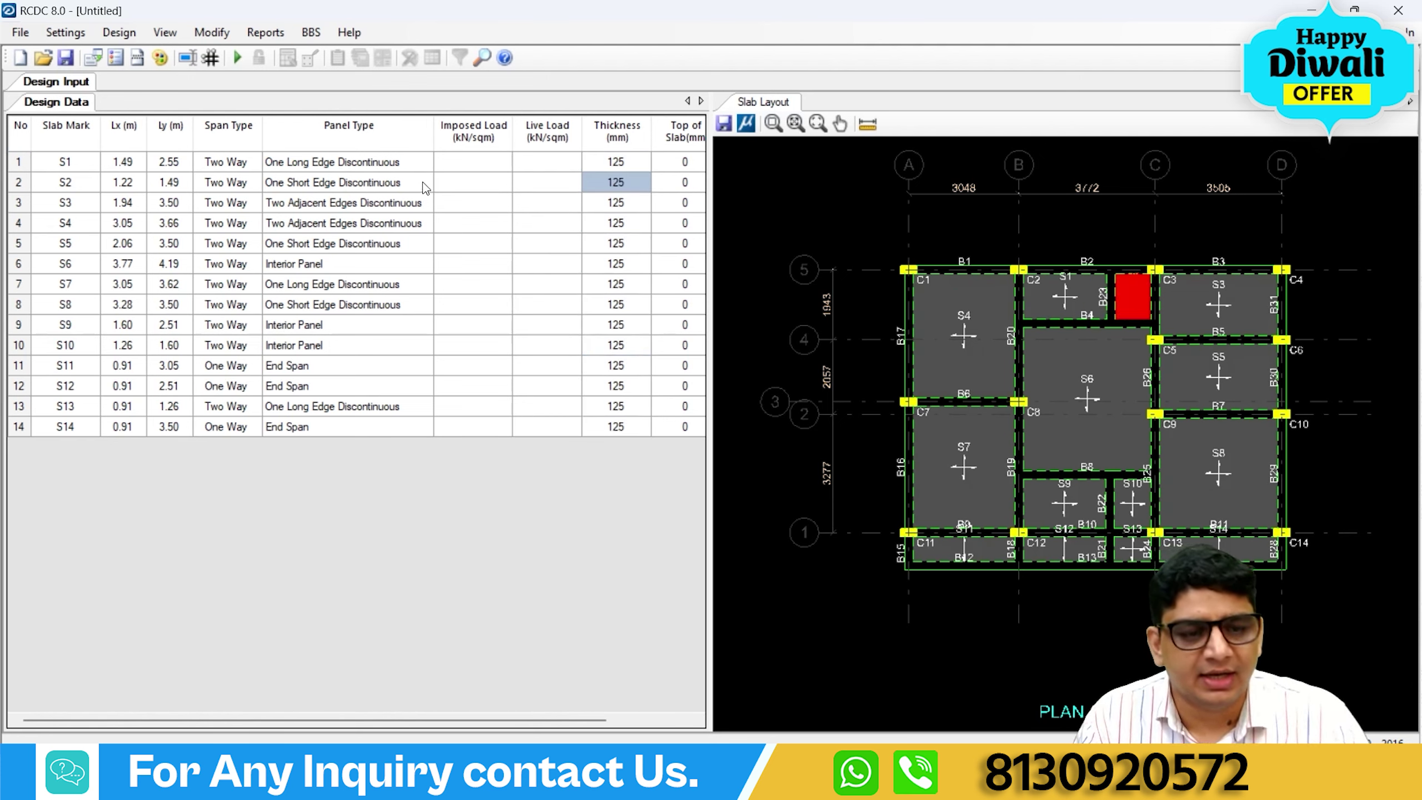
# Give slab S1 an imposed load of 4.125 kN/sqm and a live load of 2 kN/sqm.
pyautogui.click(455, 162)
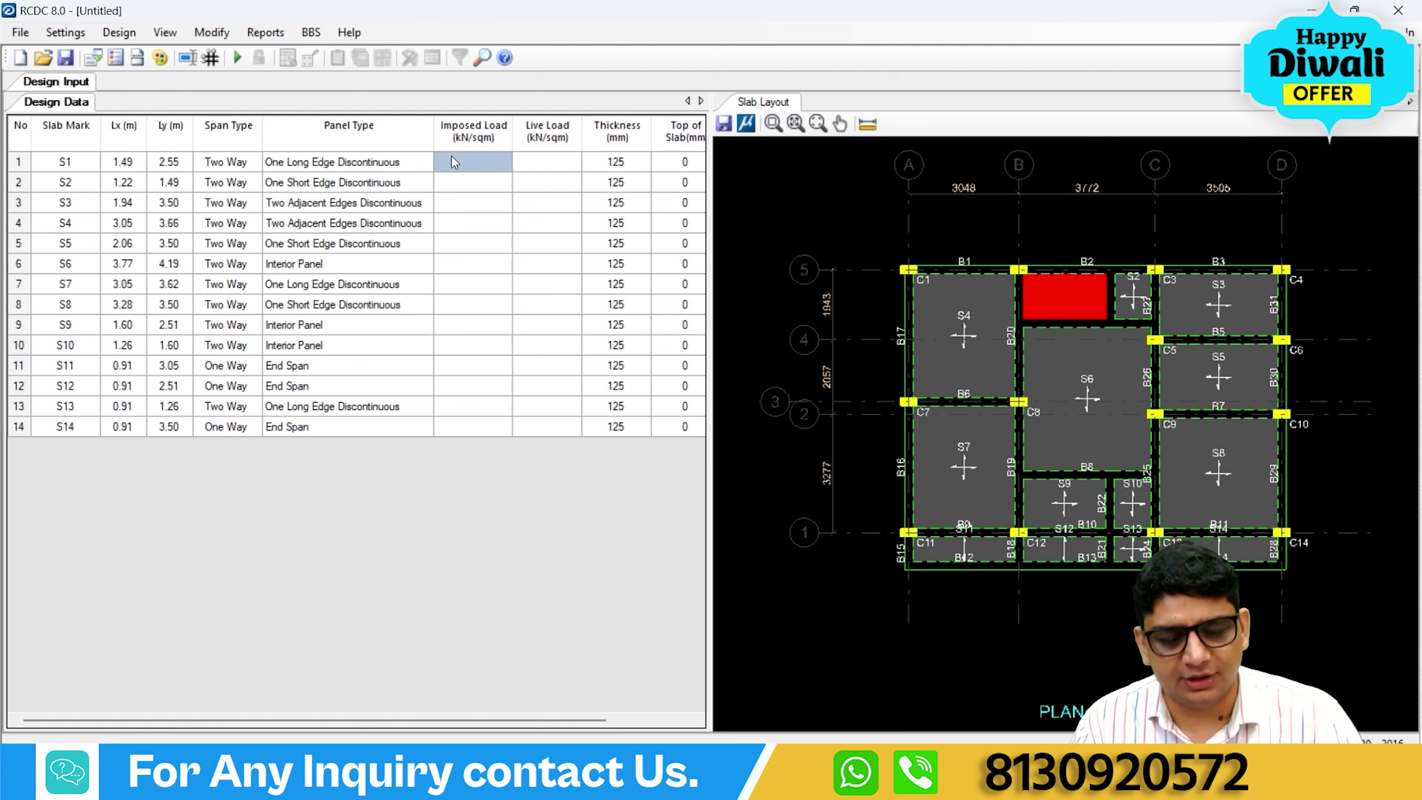
pyautogui.write('4.125')
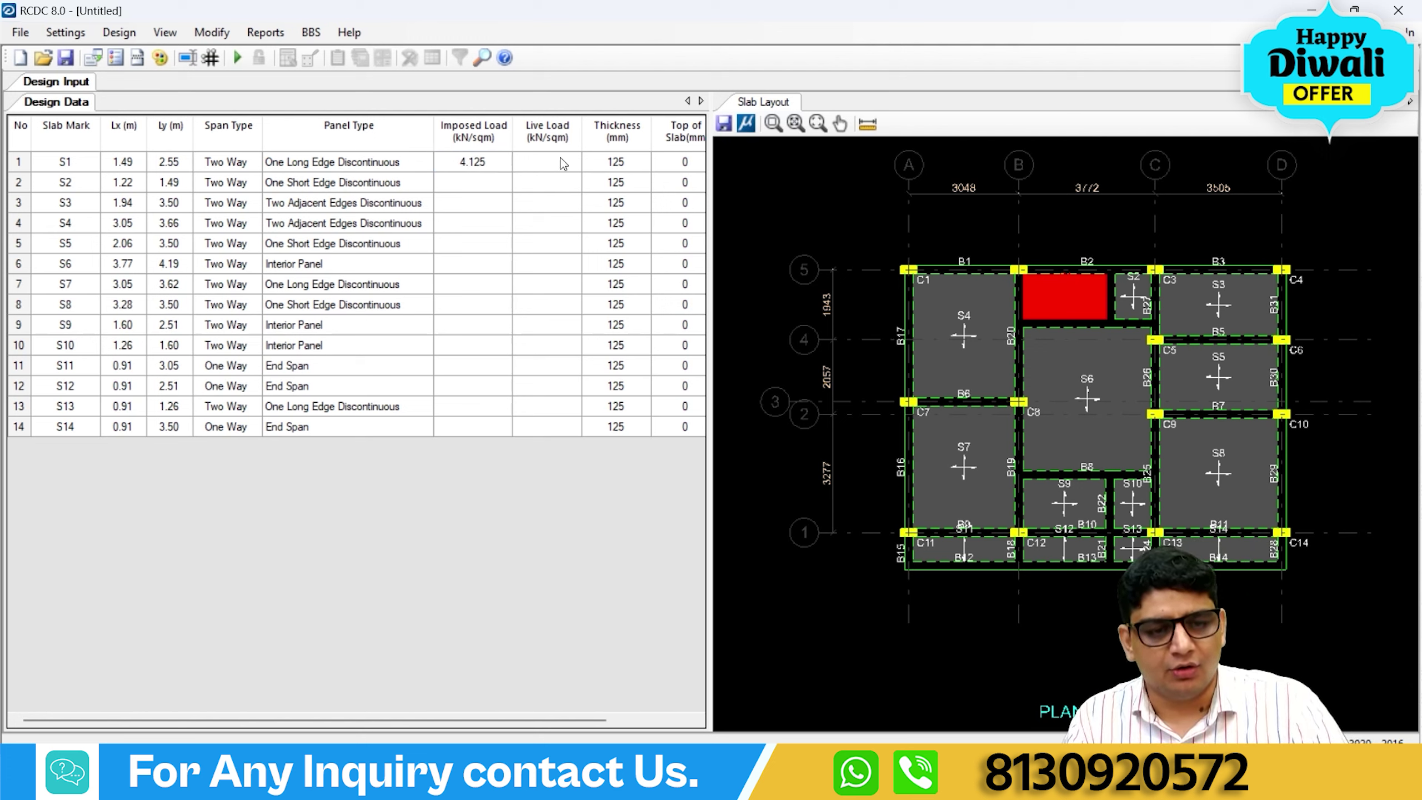
pyautogui.click(563, 164)
pyautogui.write('2')
# Apply the 4.125 kN/sqm imposed load and 2 kN/sqm live load to slabs S2 to S14.
pyautogui.click(463, 166)
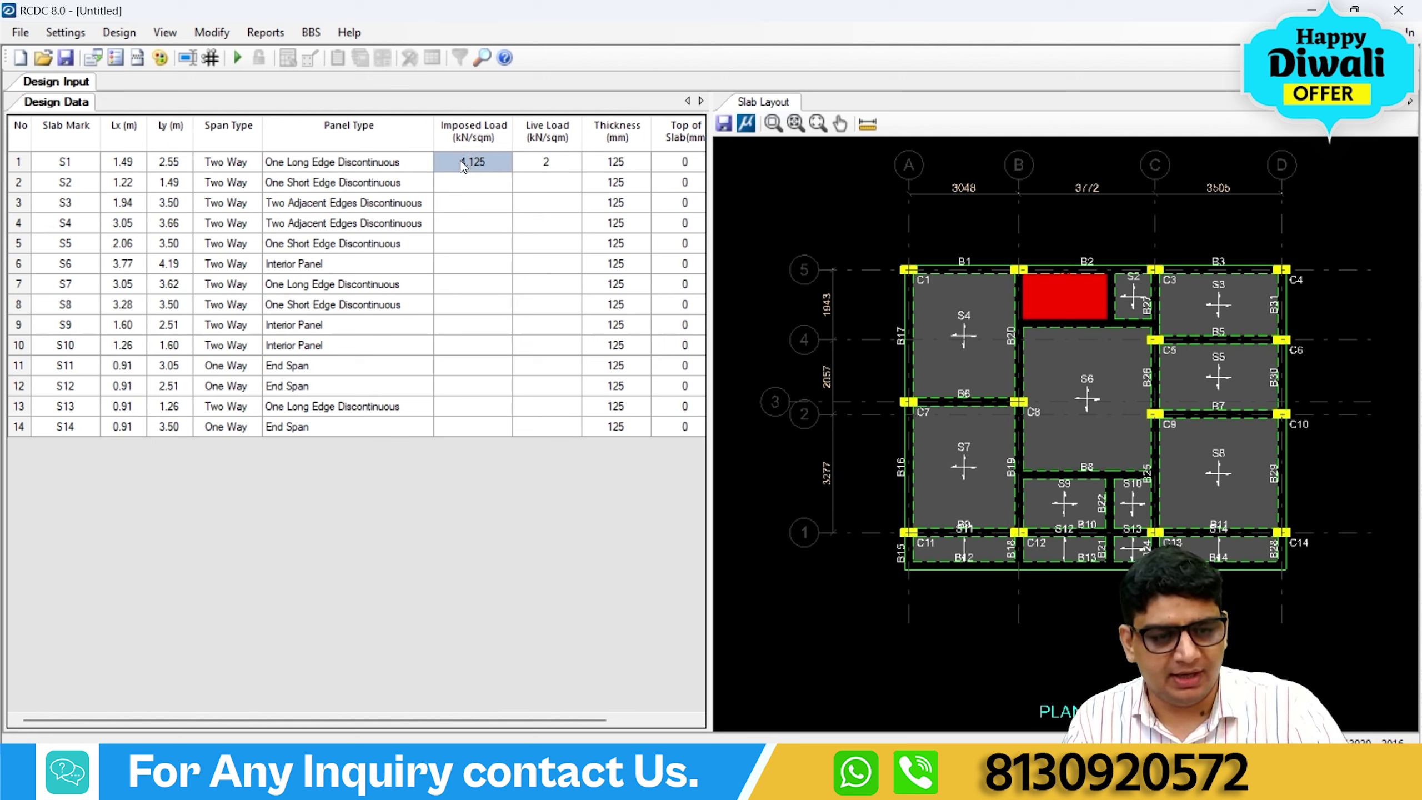
pyautogui.moveTo(470, 183); pyautogui.dragTo(475, 437)
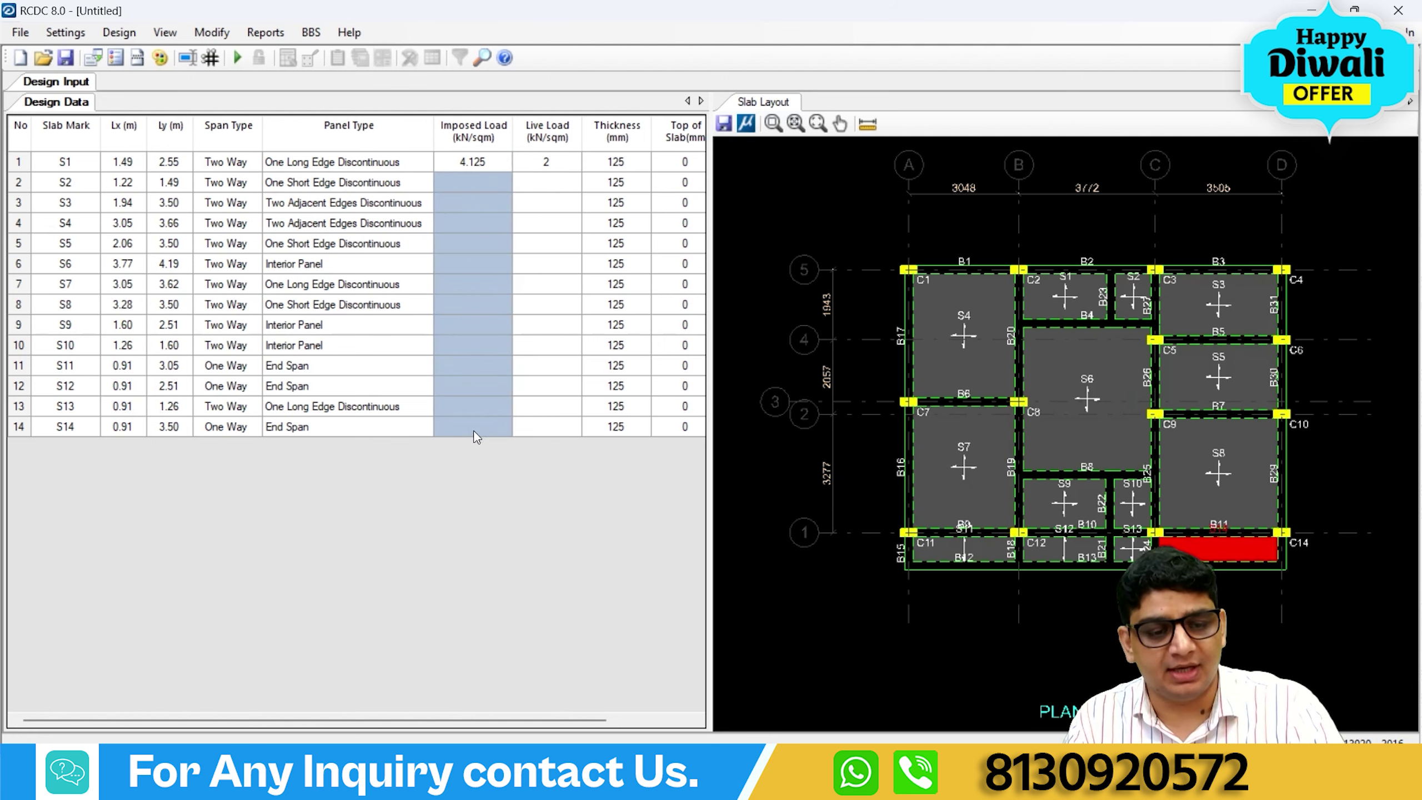
pyautogui.write('4.125 4.125 4.125 4.125 4.125 4.125 4.125 4.125 4.125 4.125 4.125 4.125 4.125')
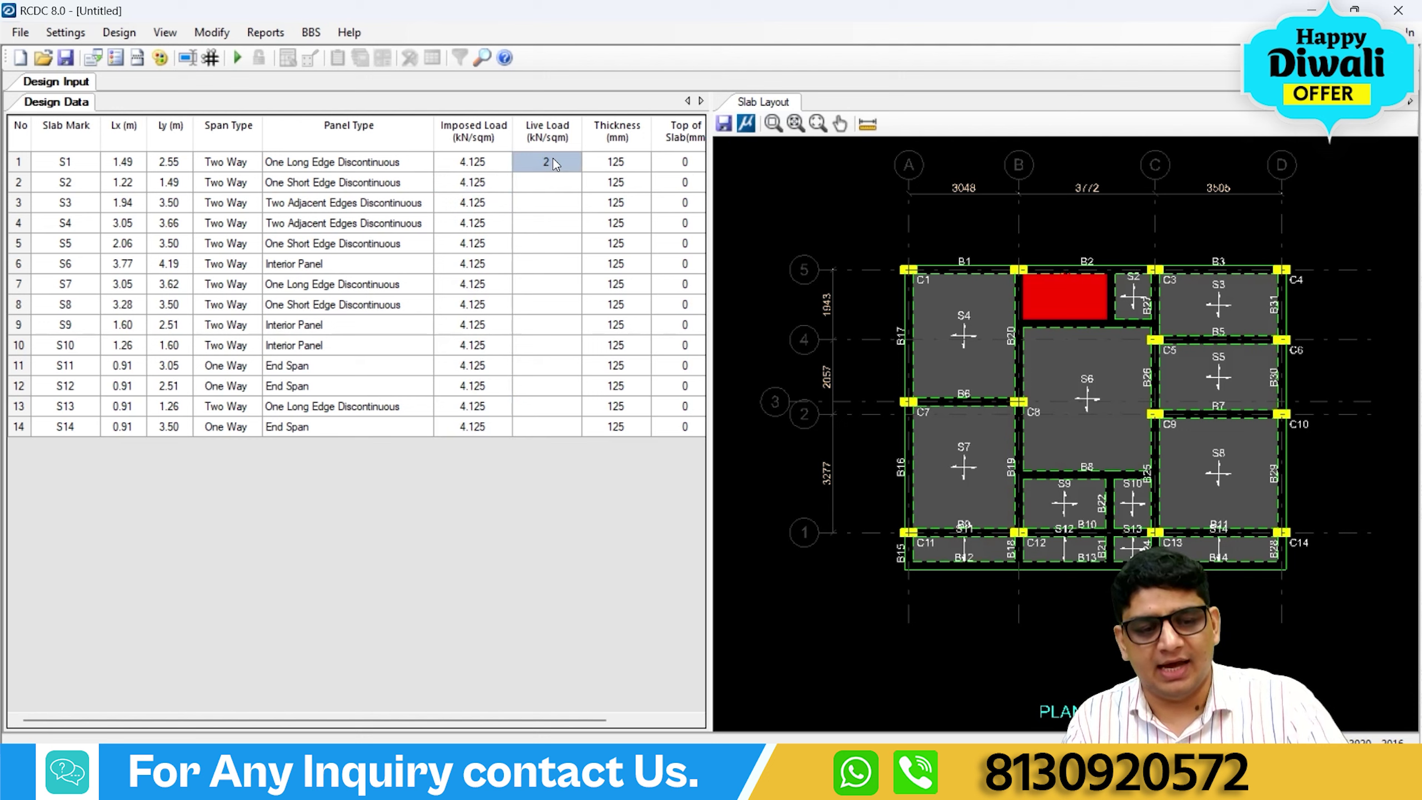
pyautogui.moveTo(547, 187); pyautogui.dragTo(564, 430)
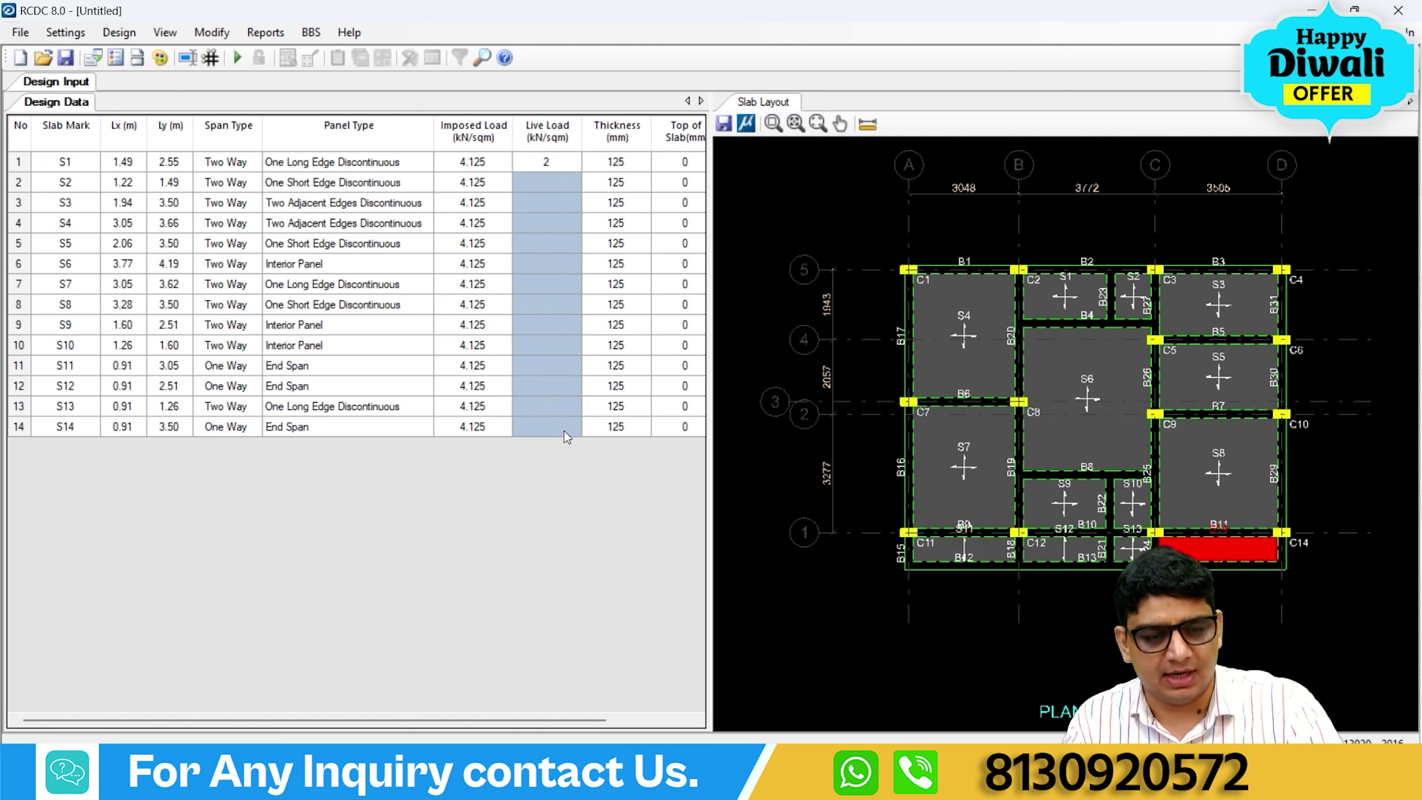
pyautogui.write('2')
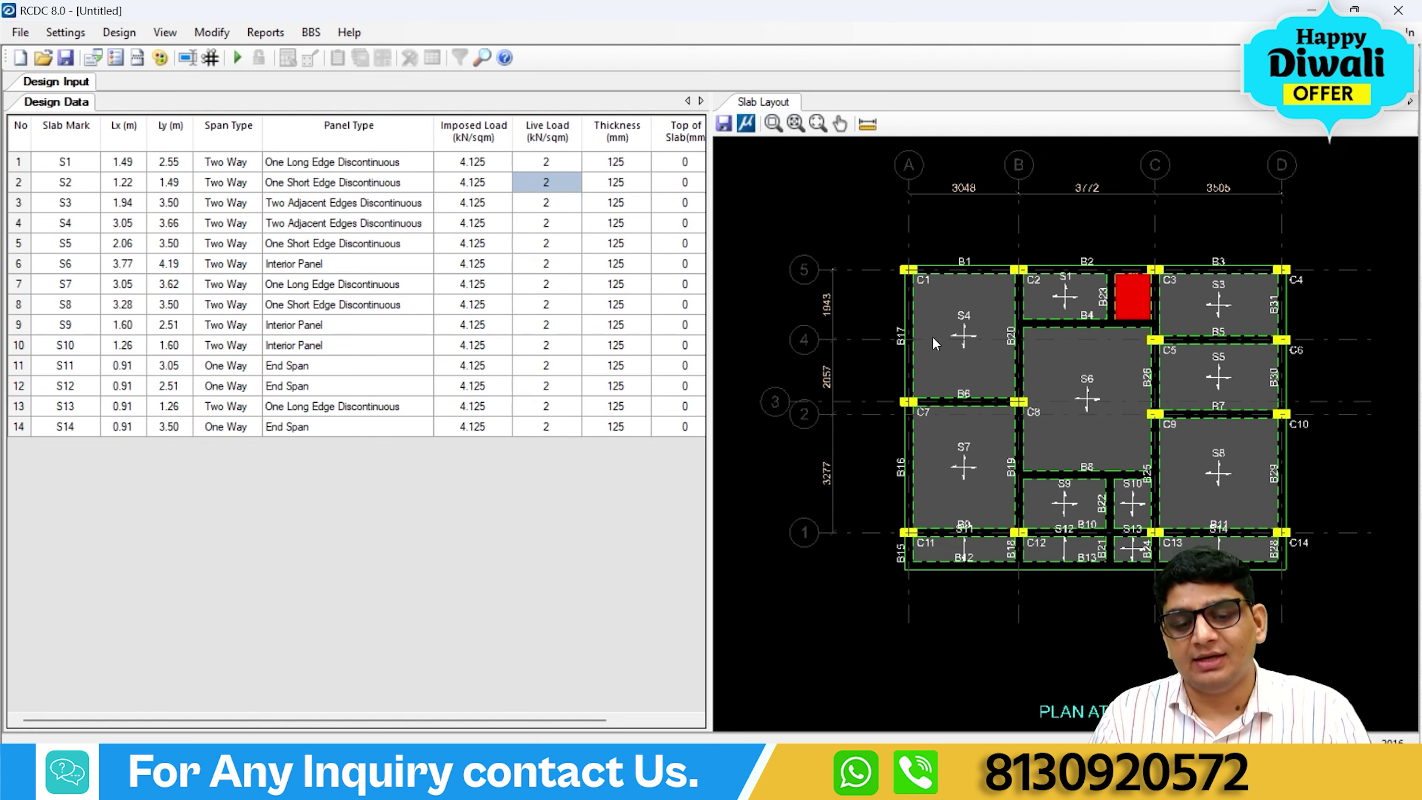
# Examine the slab layout plan at the 5.8m level, checking the panels' span directions and surrounding beams.
pyautogui.scroll(2, 1039, 383)
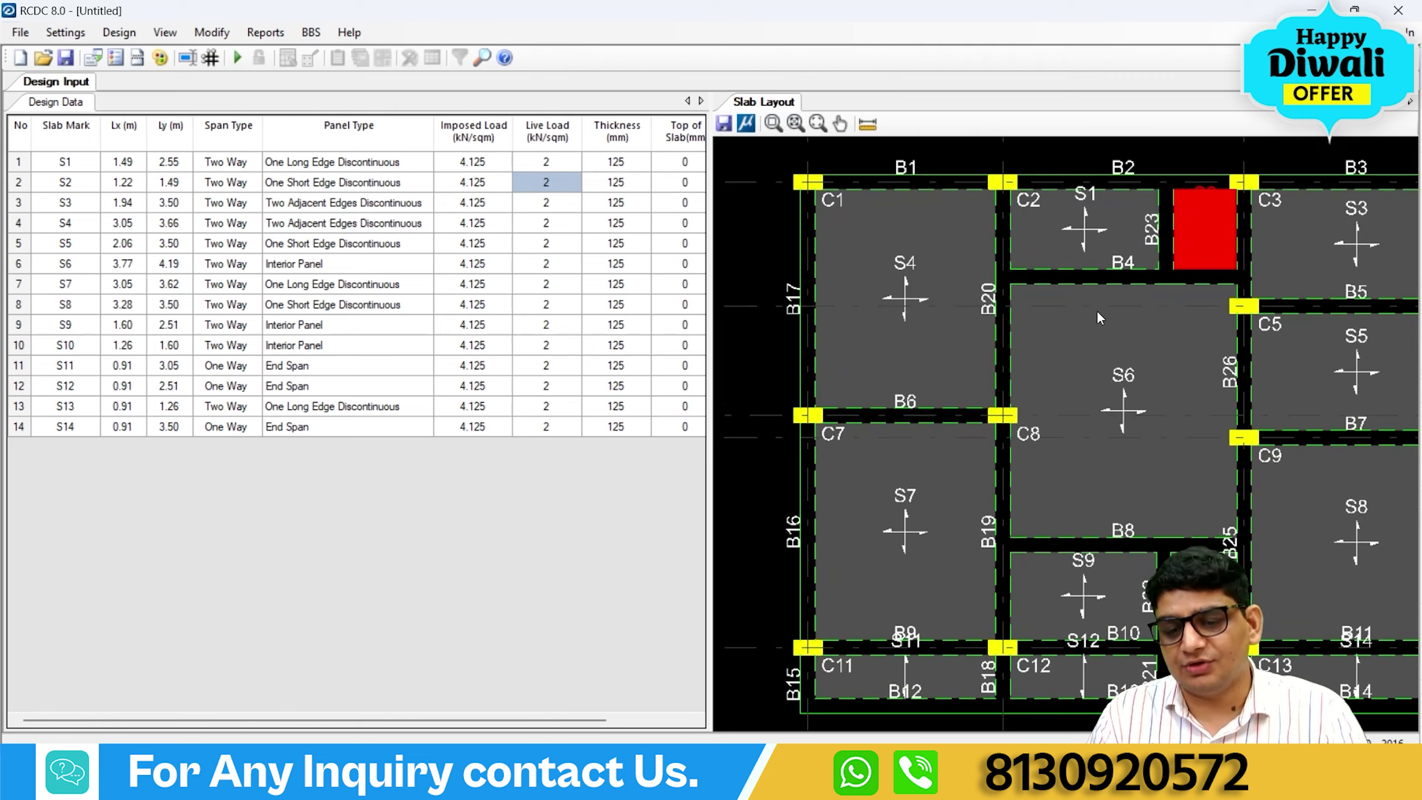
pyautogui.scroll(-2, 1064, 340)
pyautogui.scroll(3, 1064, 340)
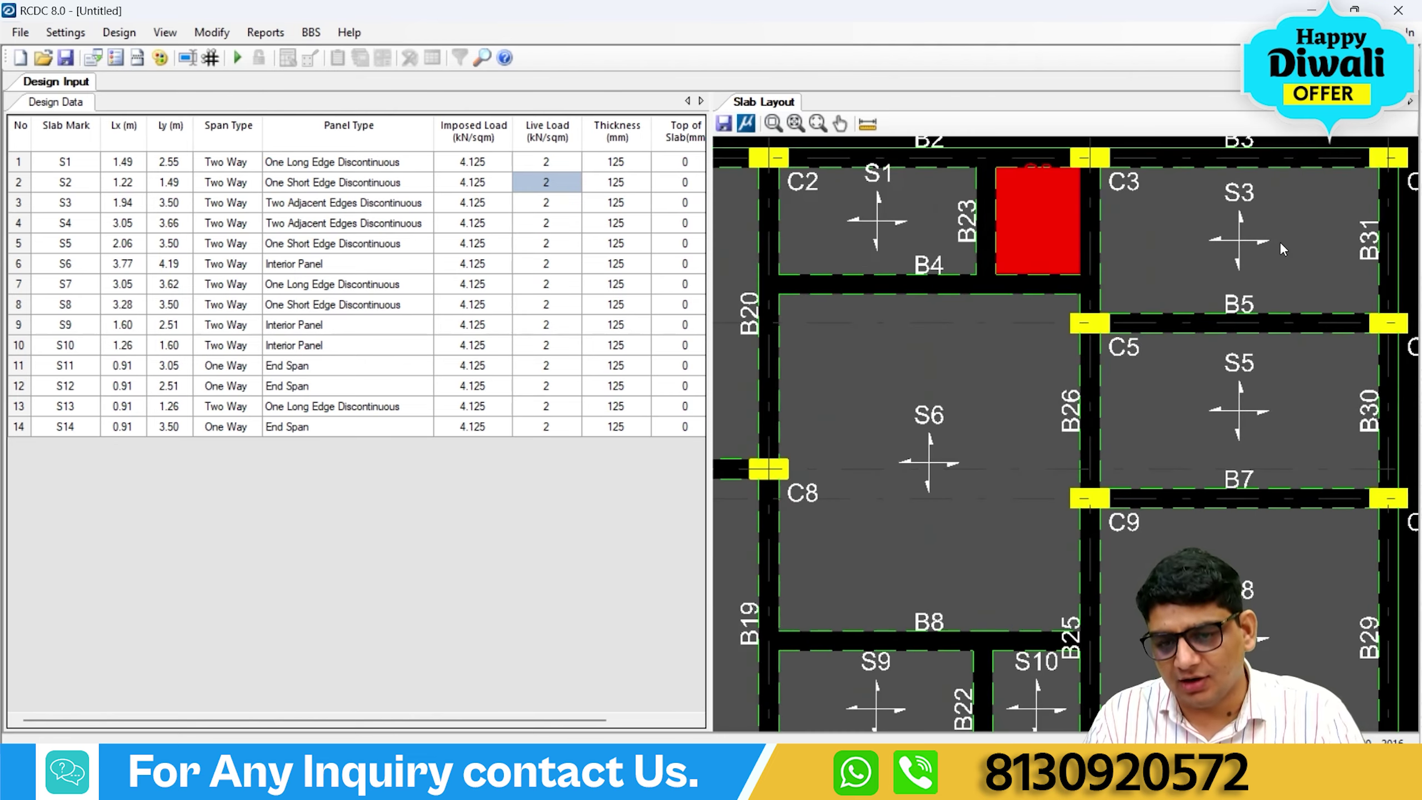
pyautogui.scroll(-3, 1129, 197)
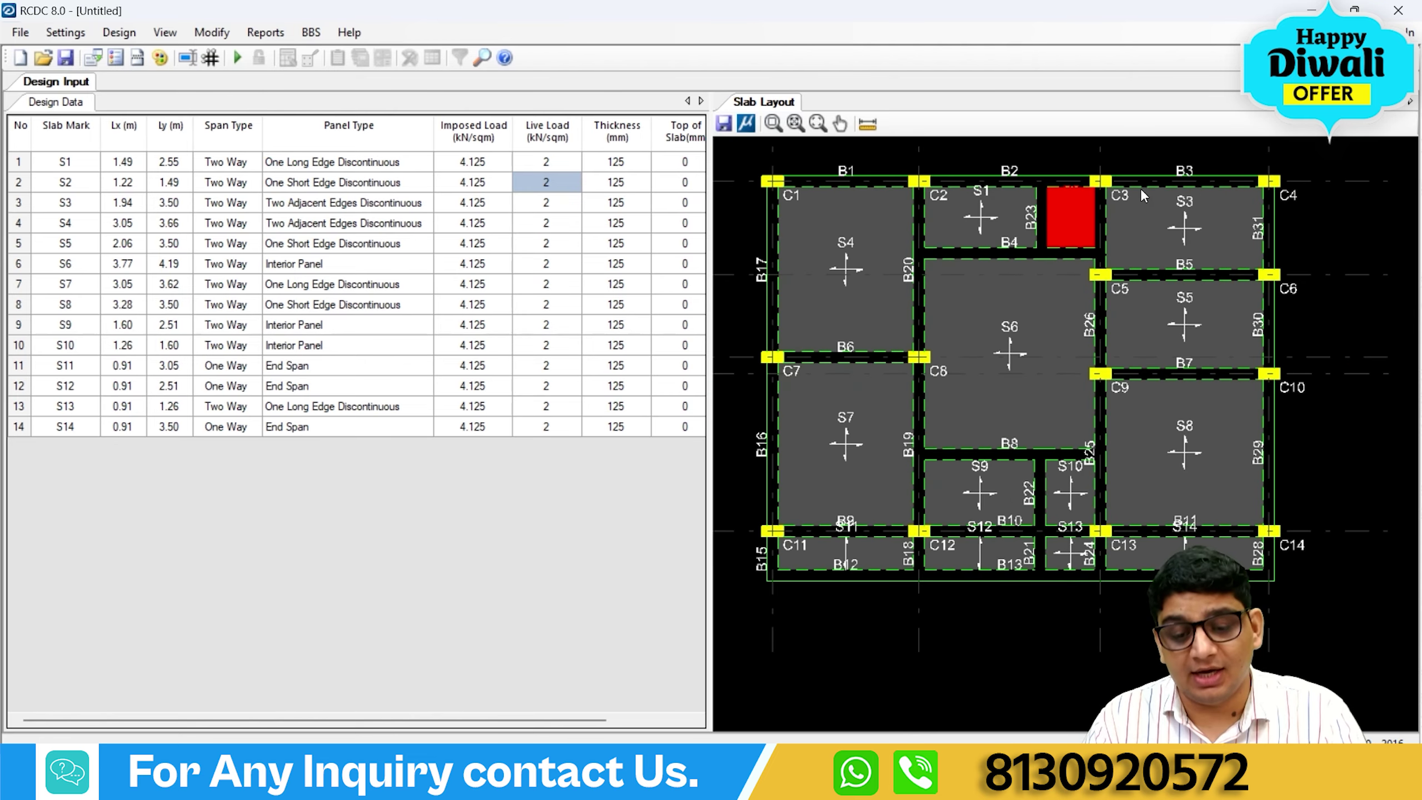
pyautogui.scroll(2, 1053, 561)
pyautogui.scroll(-2, 1251, 491)
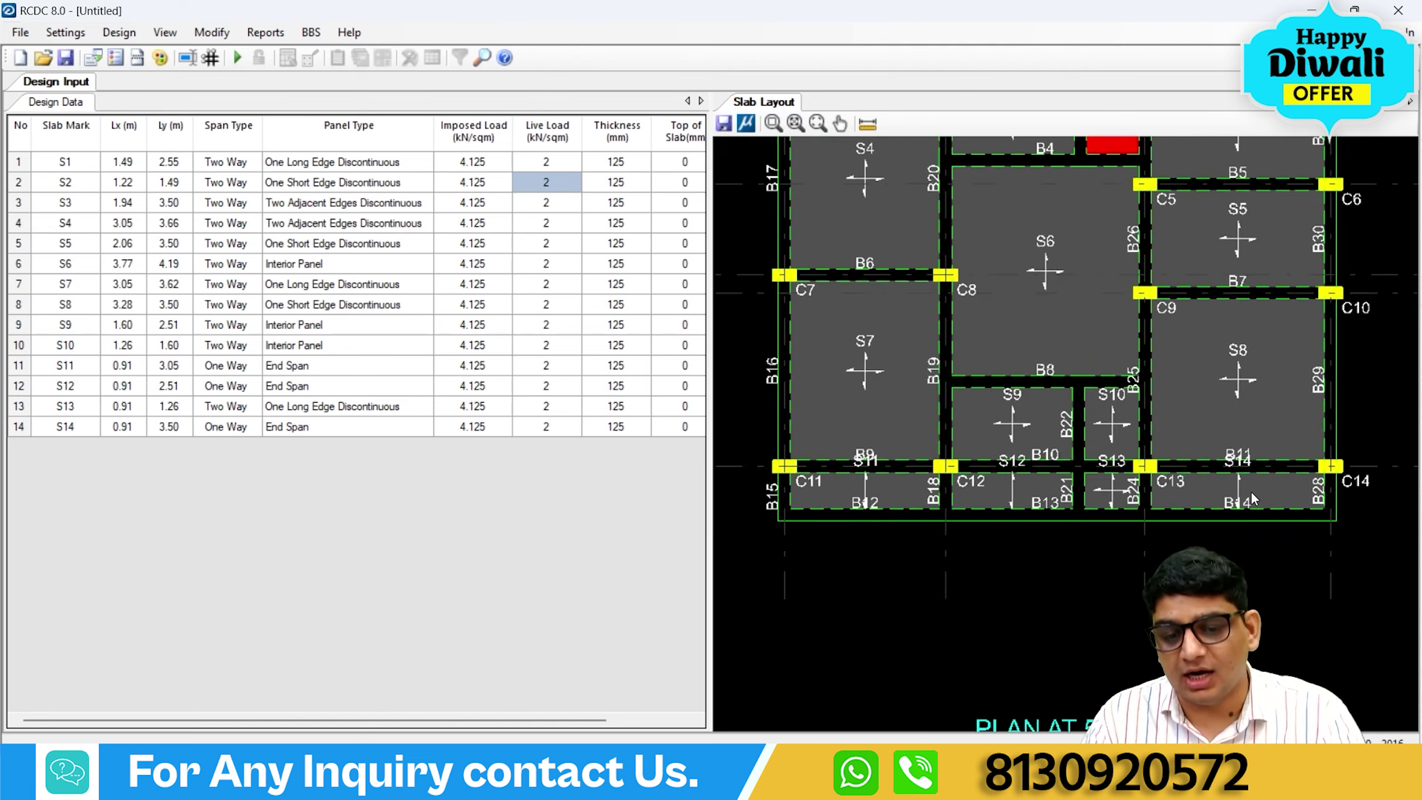
pyautogui.scroll(2, 897, 512)
pyautogui.scroll(-3, 954, 578)
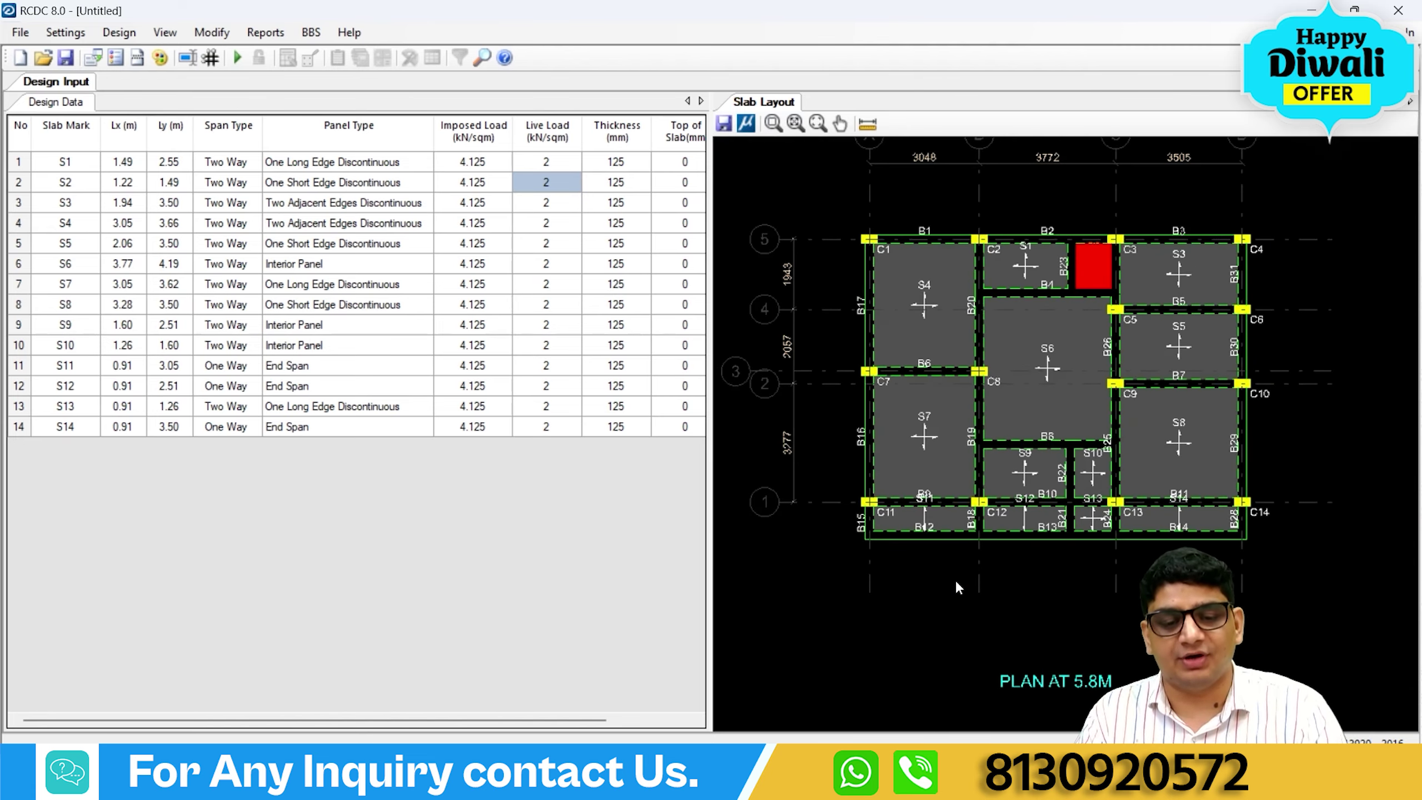
pyautogui.scroll(2, 878, 209)
pyautogui.scroll(-3, 893, 243)
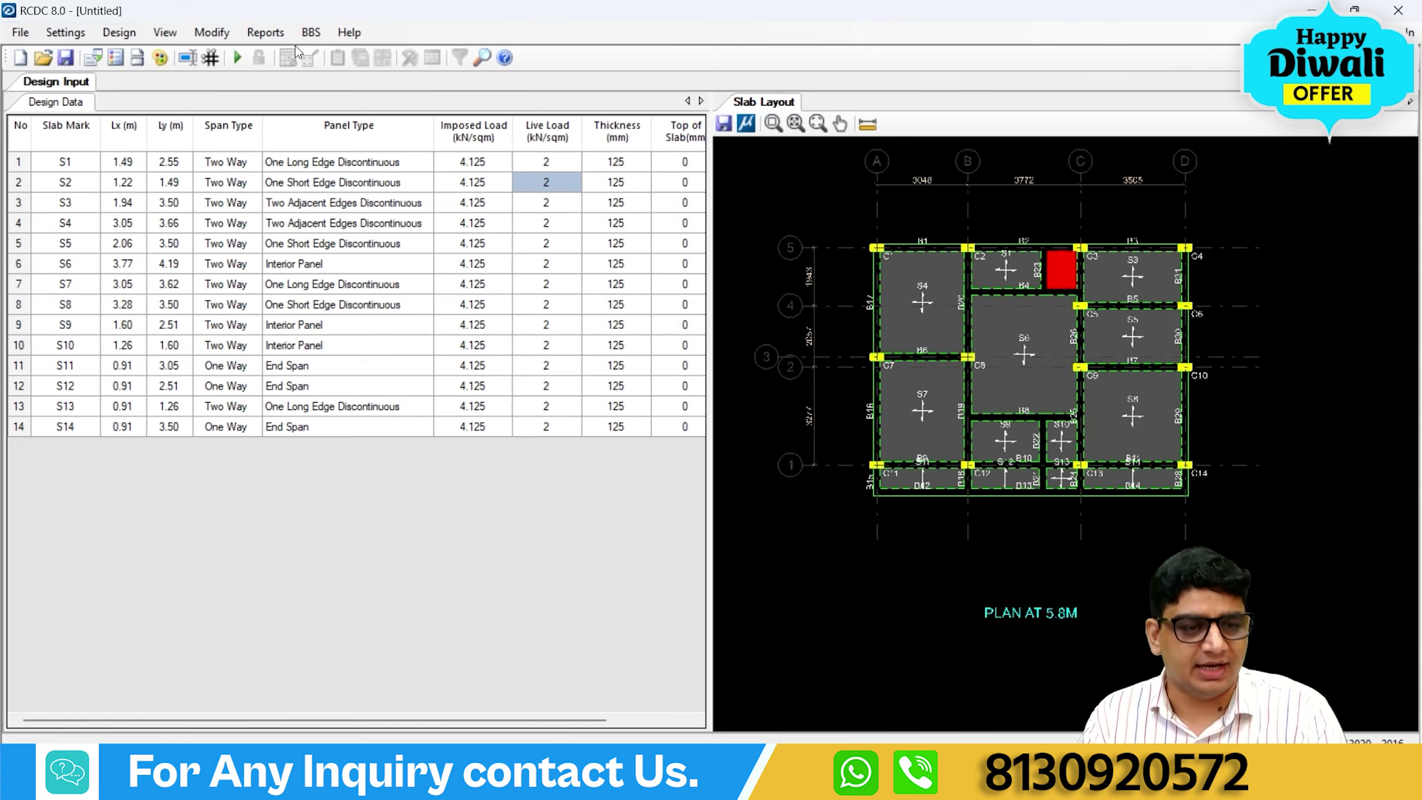
# In the slab design parameters, set the steel grade to Fe550 and the detailing style to Bent Up Rebars.
pyautogui.click(65, 32)
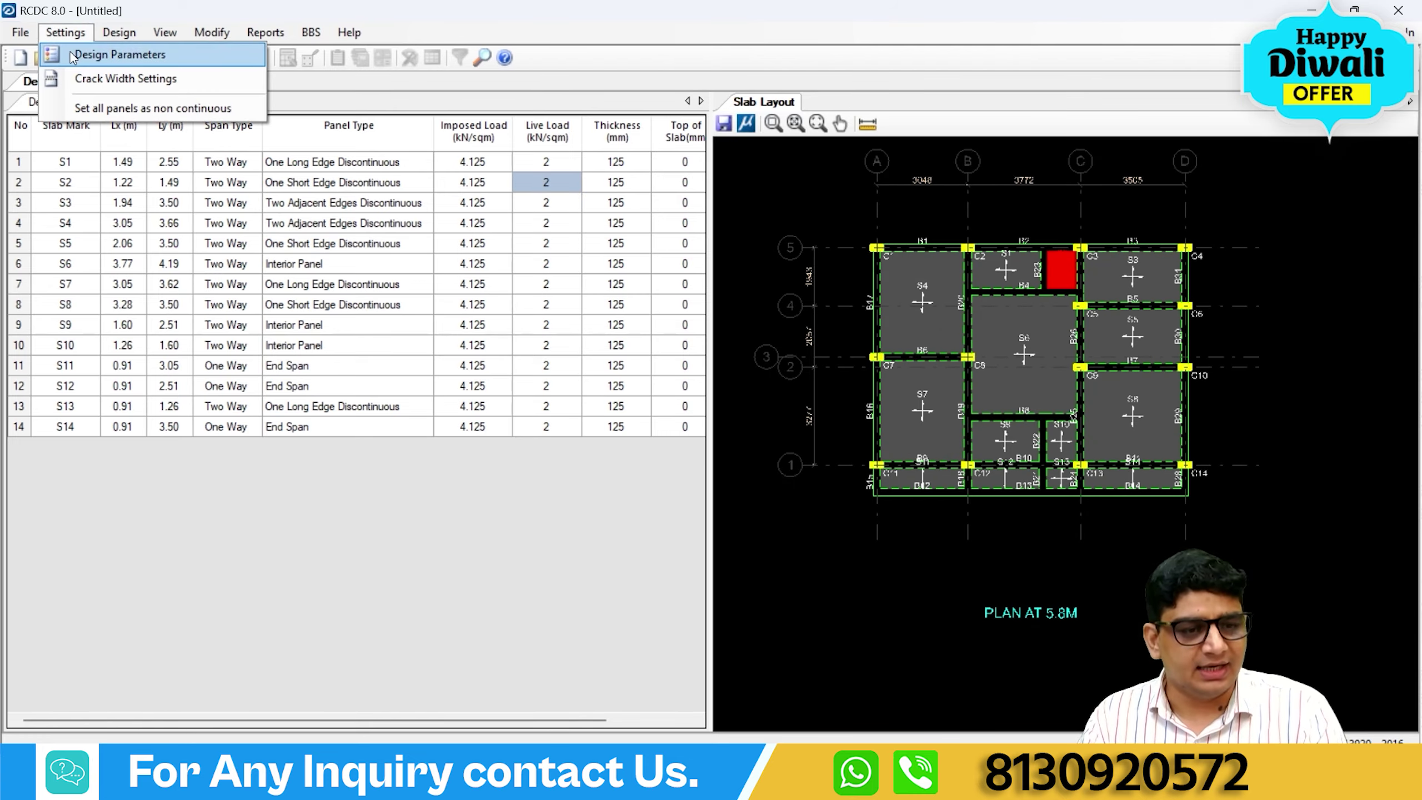
pyautogui.click(71, 58)
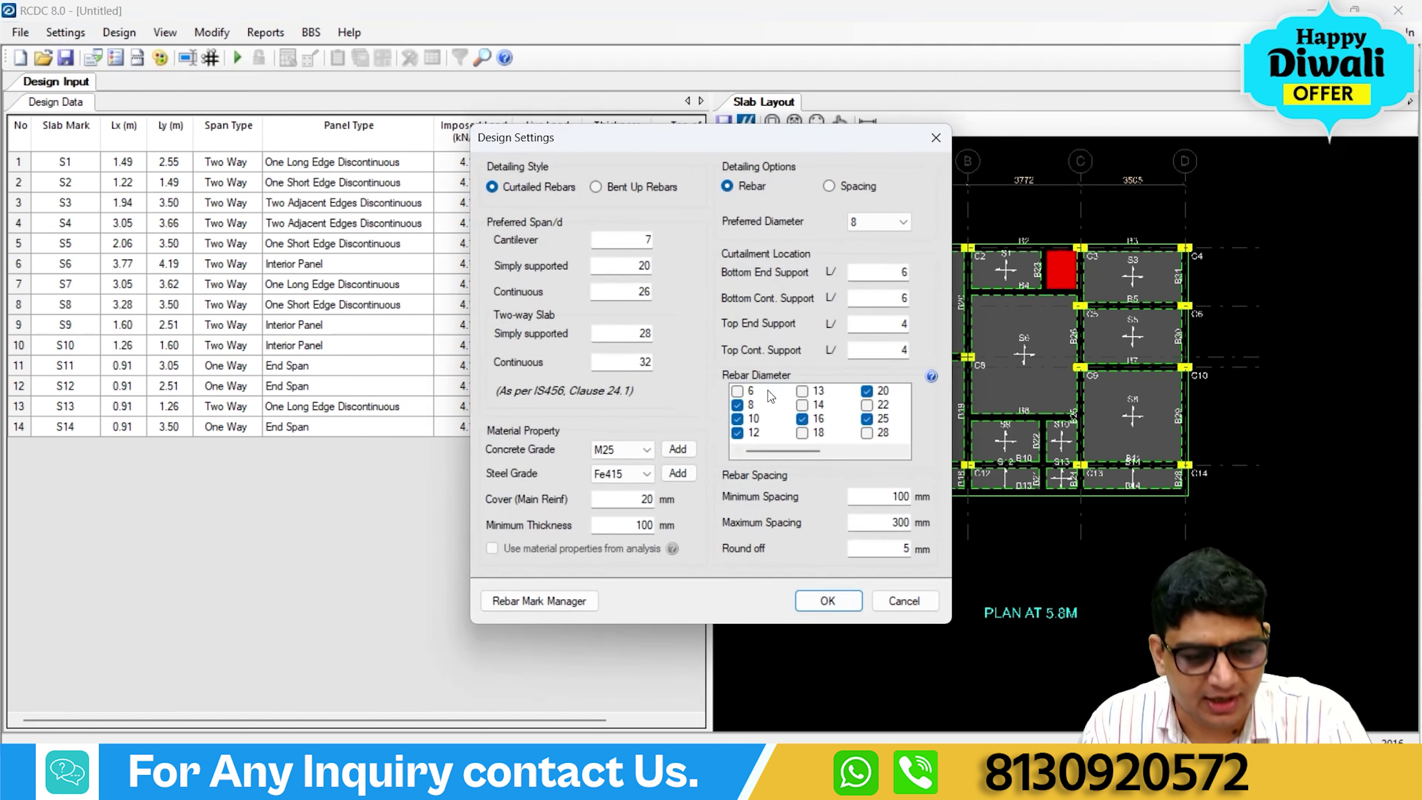
pyautogui.click(622, 477)
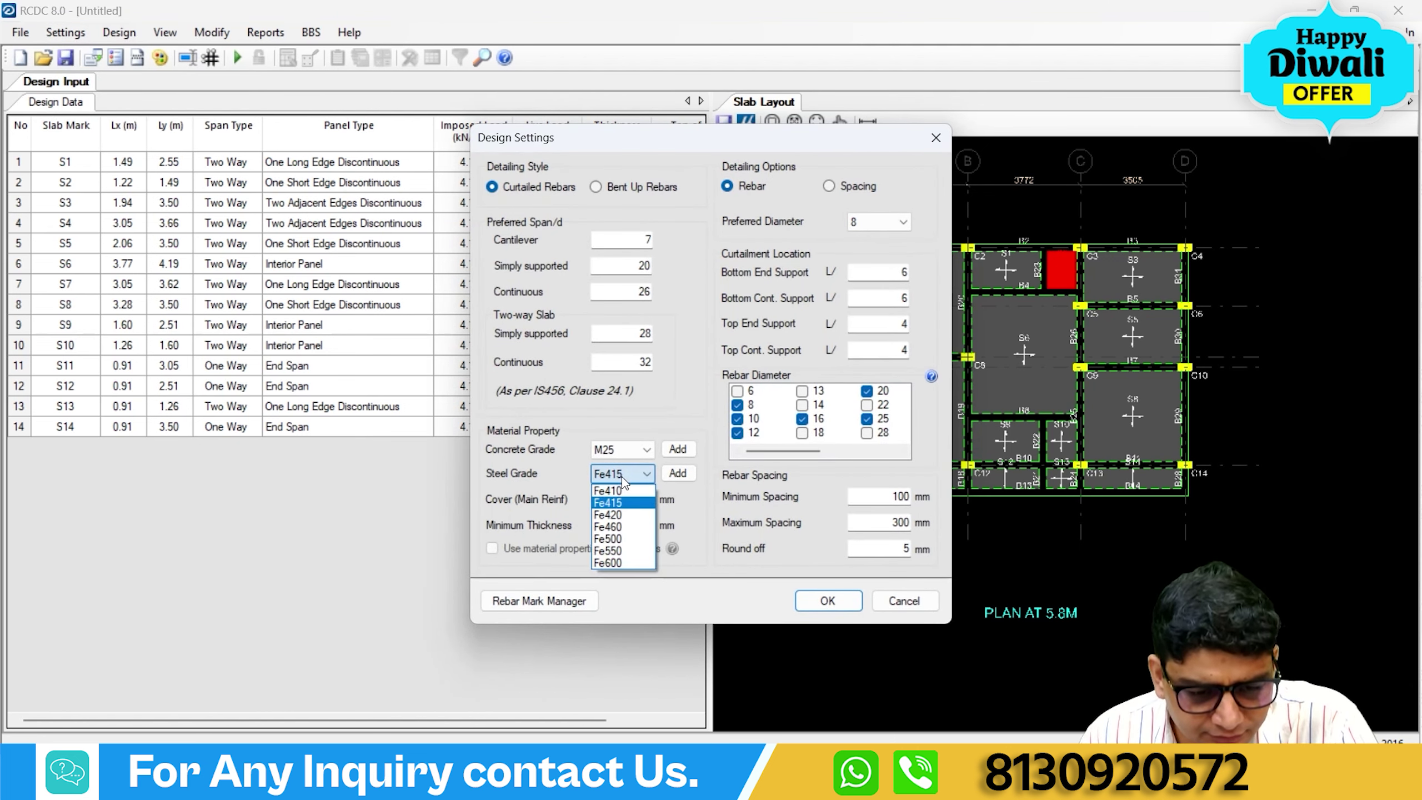
pyautogui.click(611, 550)
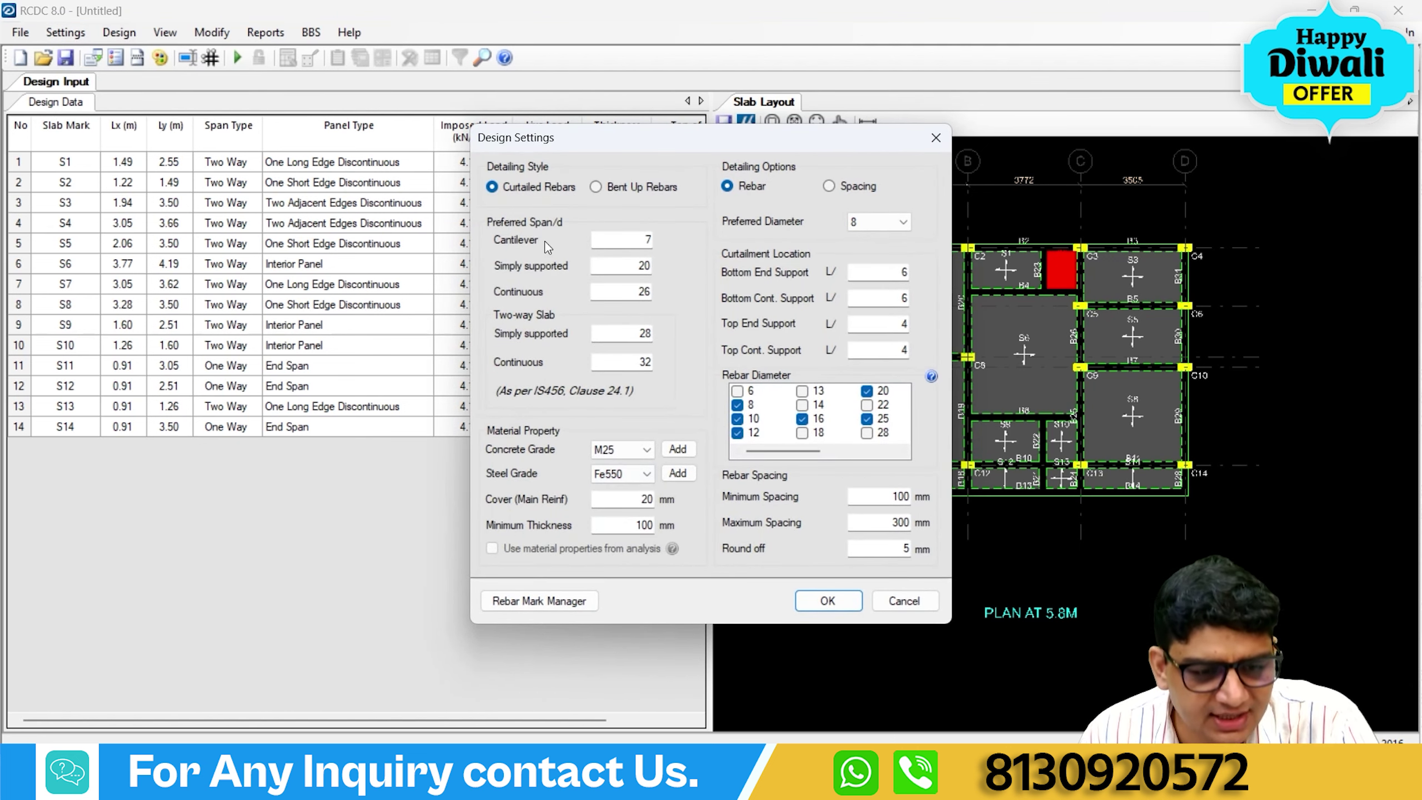
pyautogui.click(597, 187)
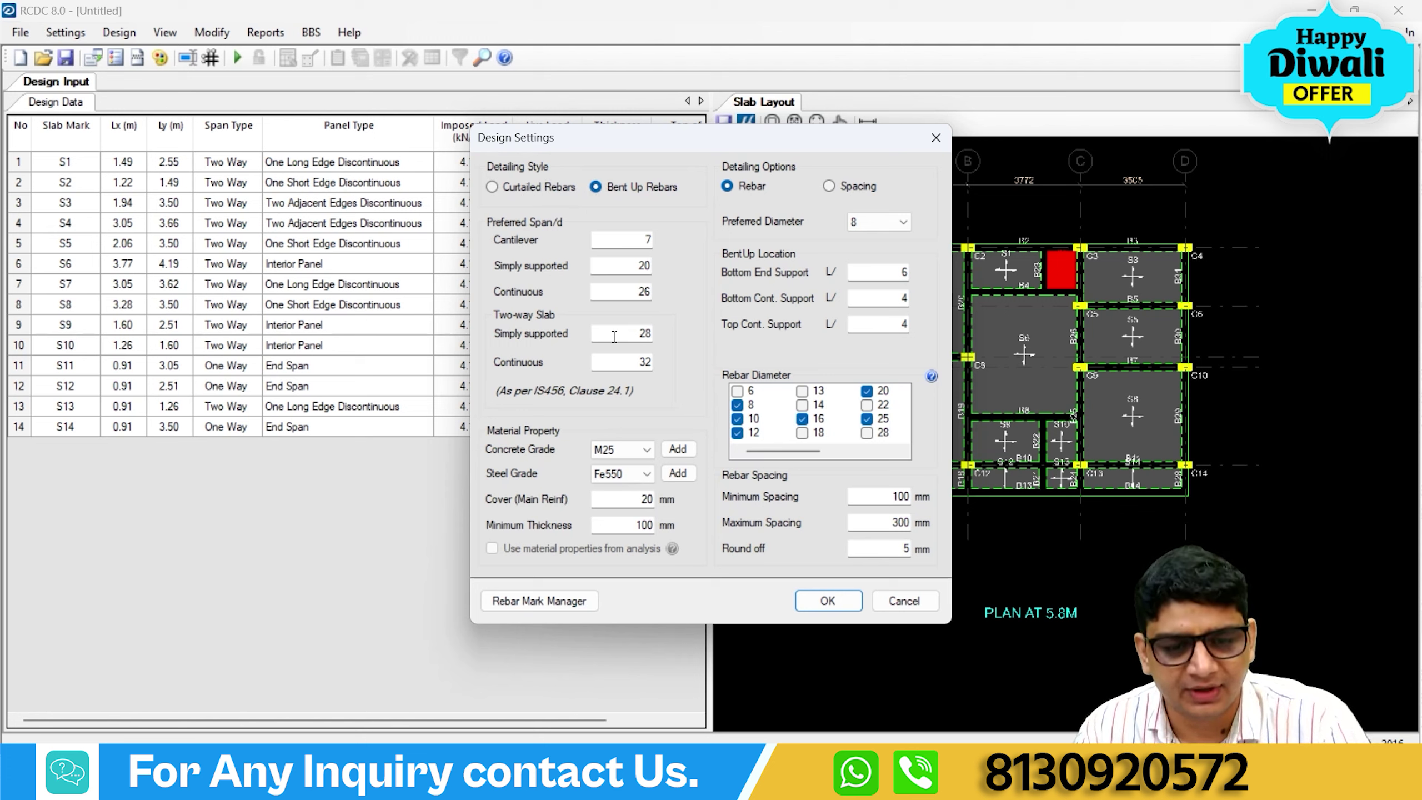
# Exclude the 16, 20, 25, 32 and 40 mm bars from the allowed rebar diameters and accept the design settings.
pyautogui.click(801, 418)
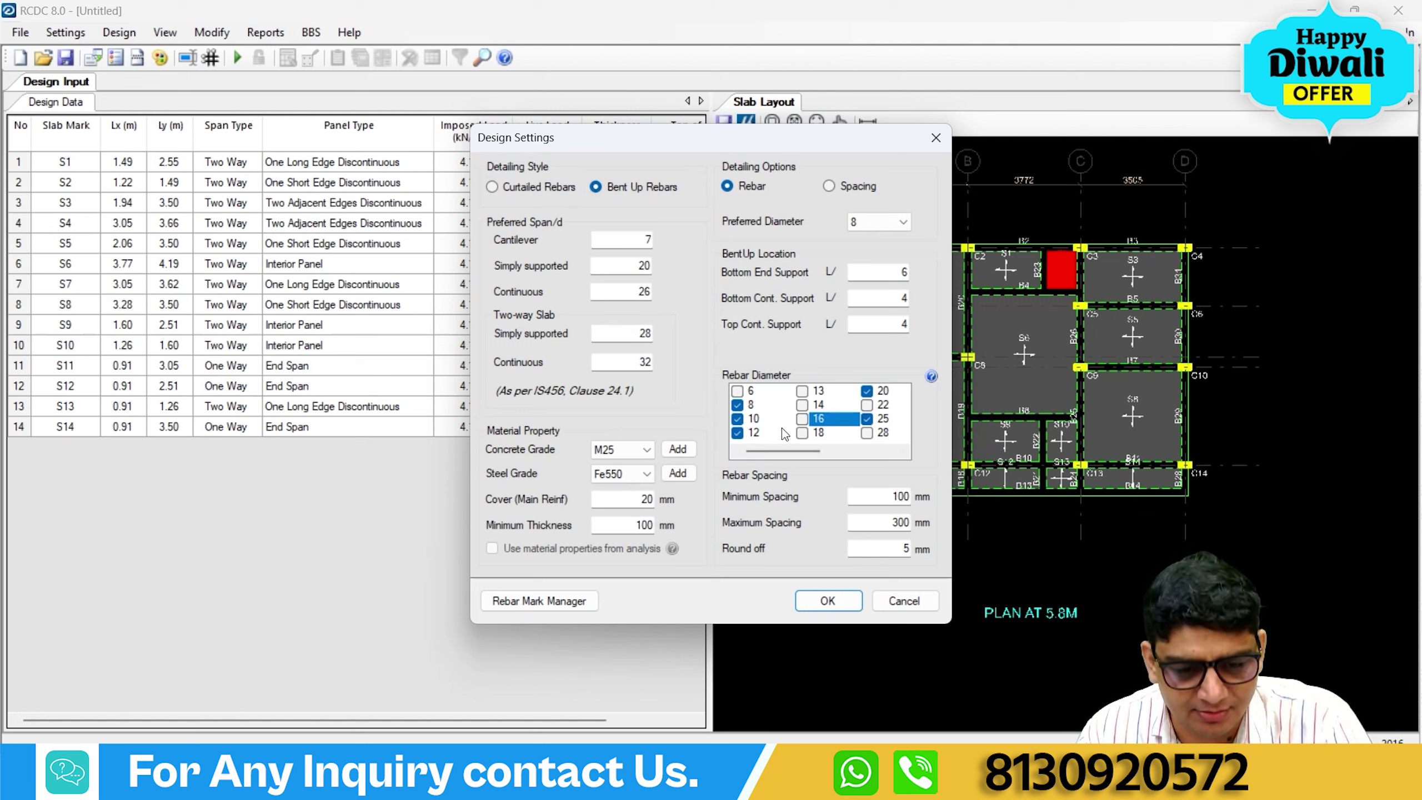
pyautogui.click(877, 395)
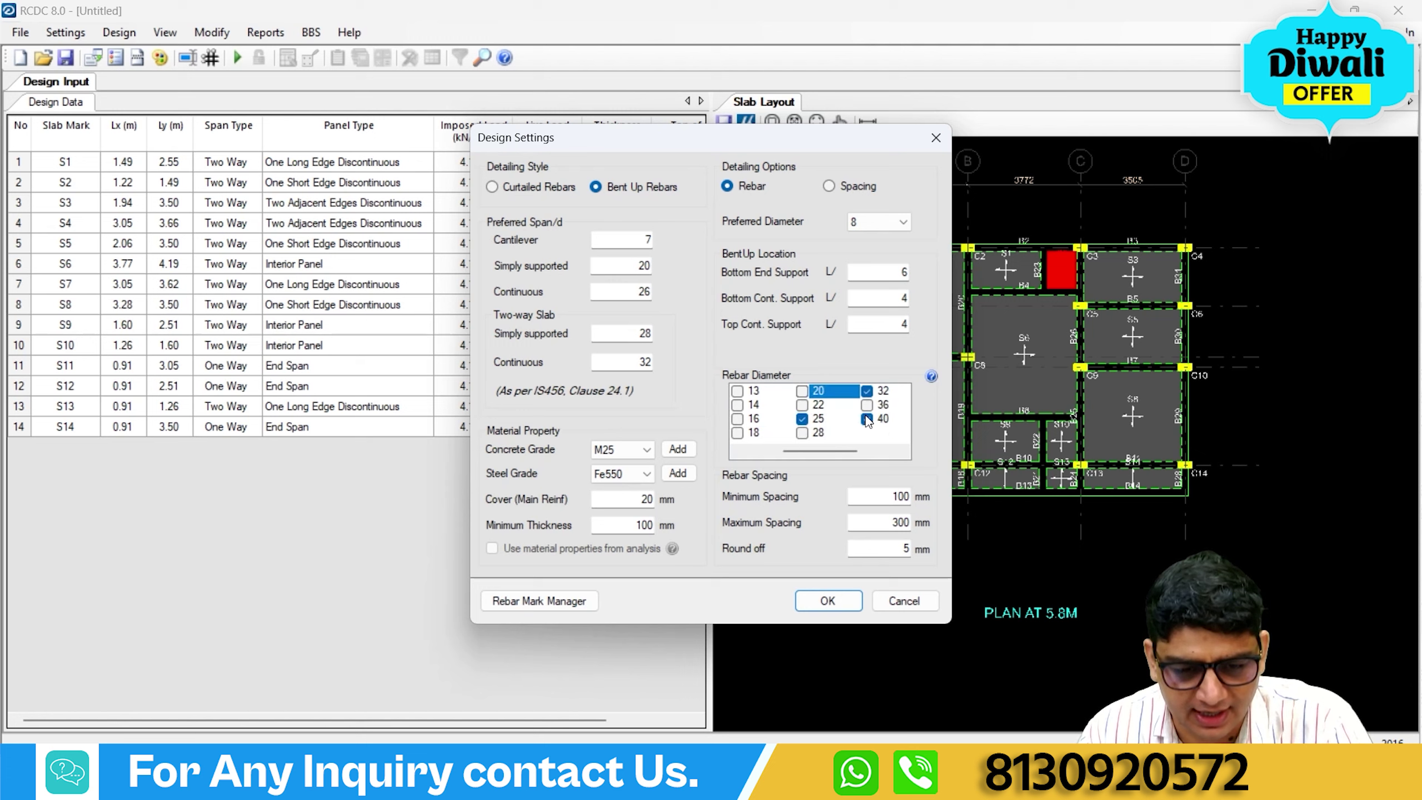
pyautogui.click(801, 424)
pyautogui.click(867, 419)
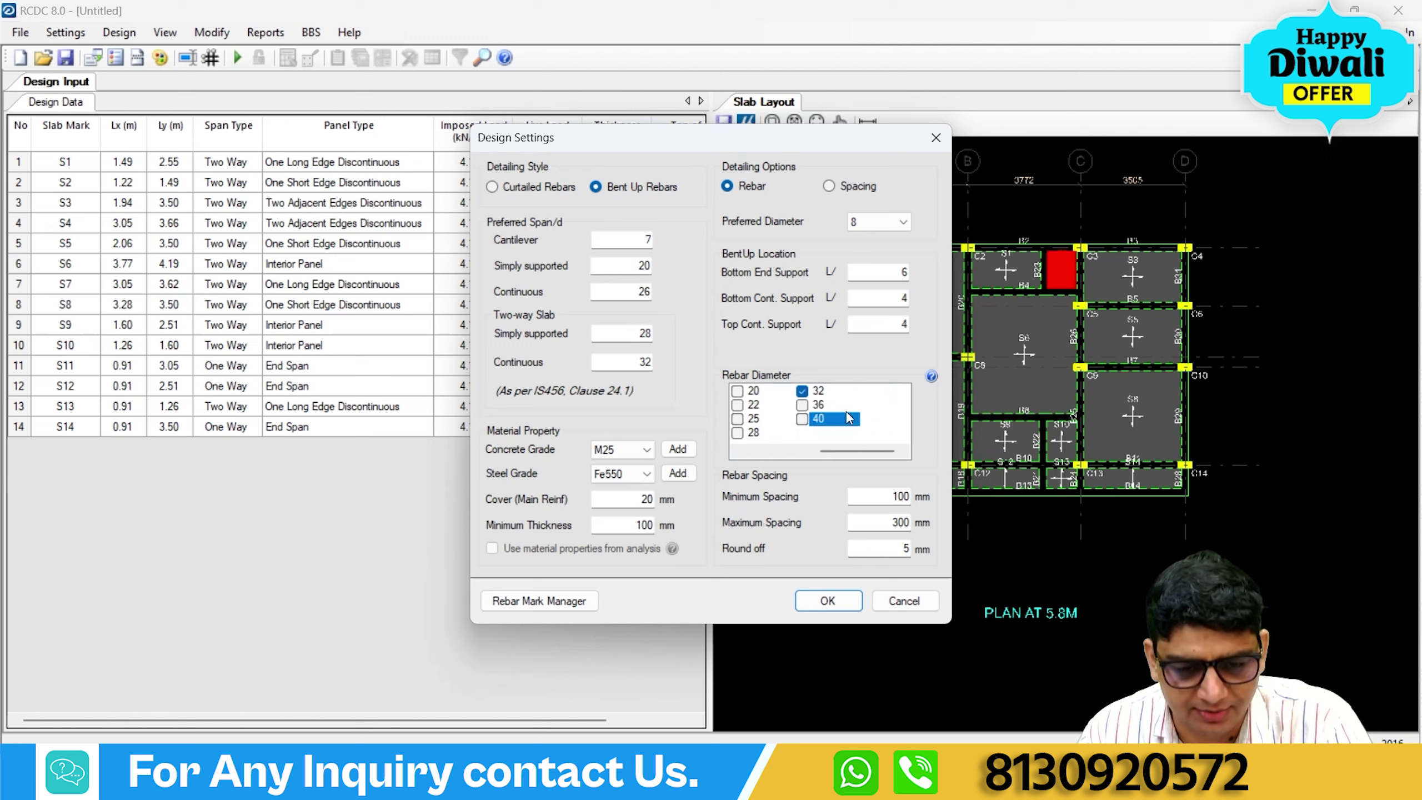
pyautogui.click(802, 392)
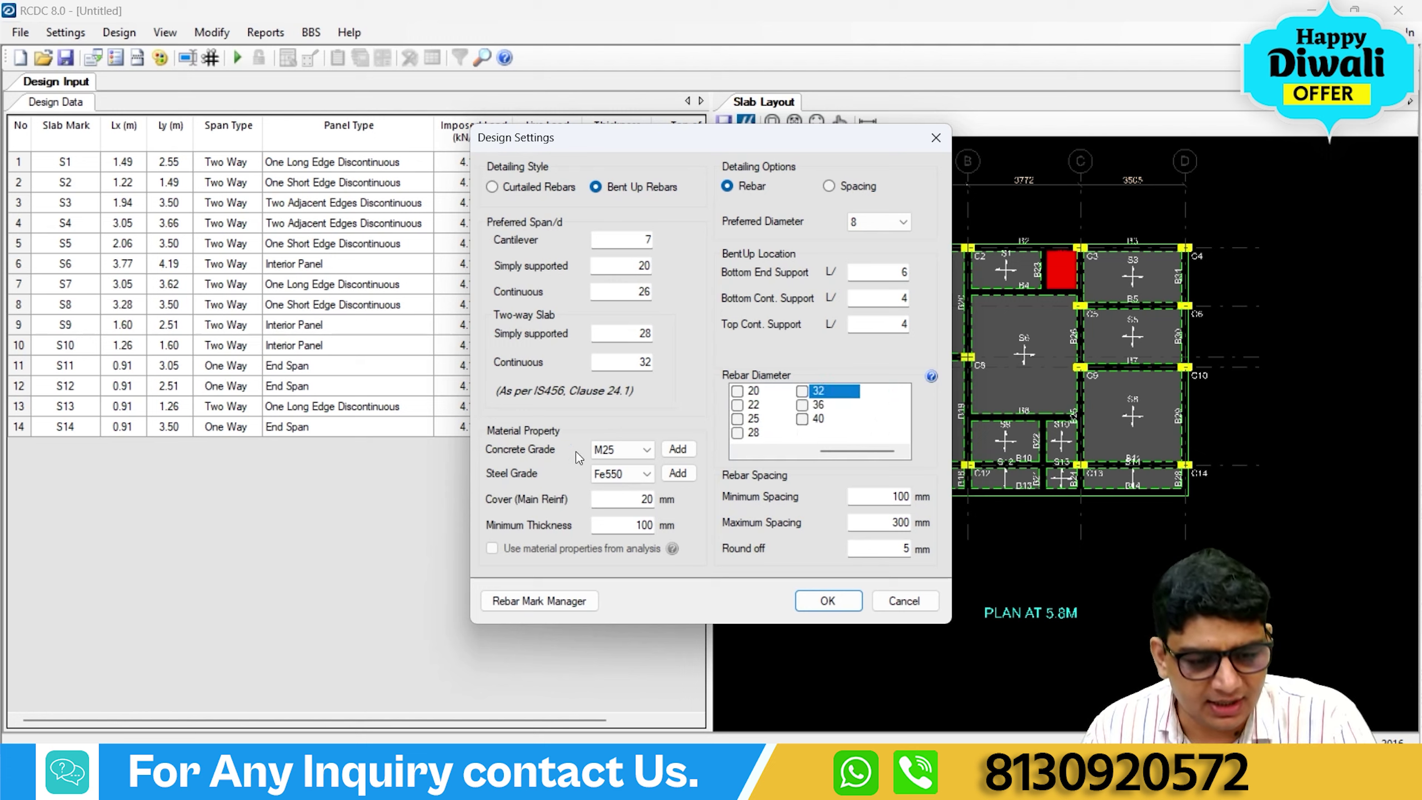
pyautogui.click(826, 601)
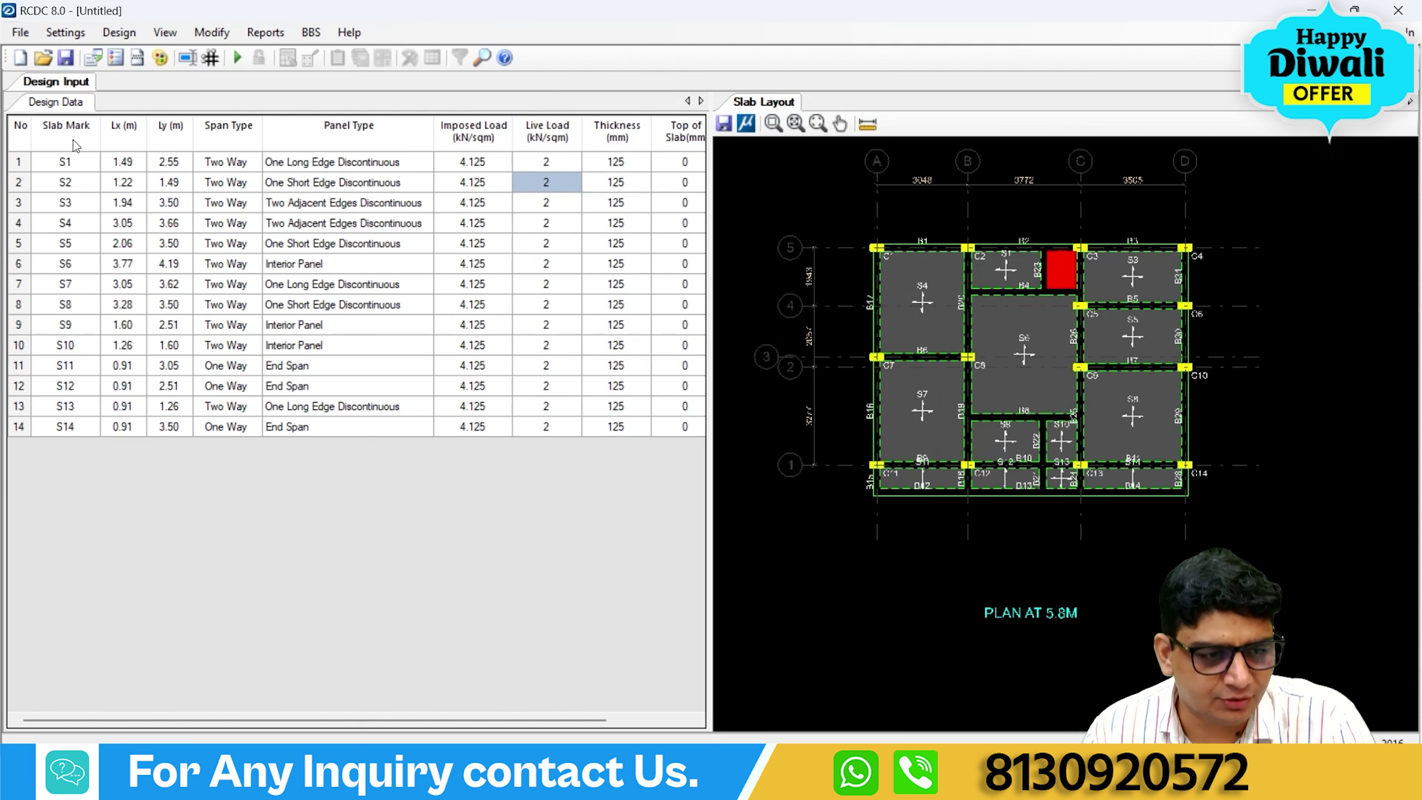
# Enable both the crack width check and the initial thermal cracking check in the crack width settings.
pyautogui.click(66, 32)
pyautogui.click(87, 81)
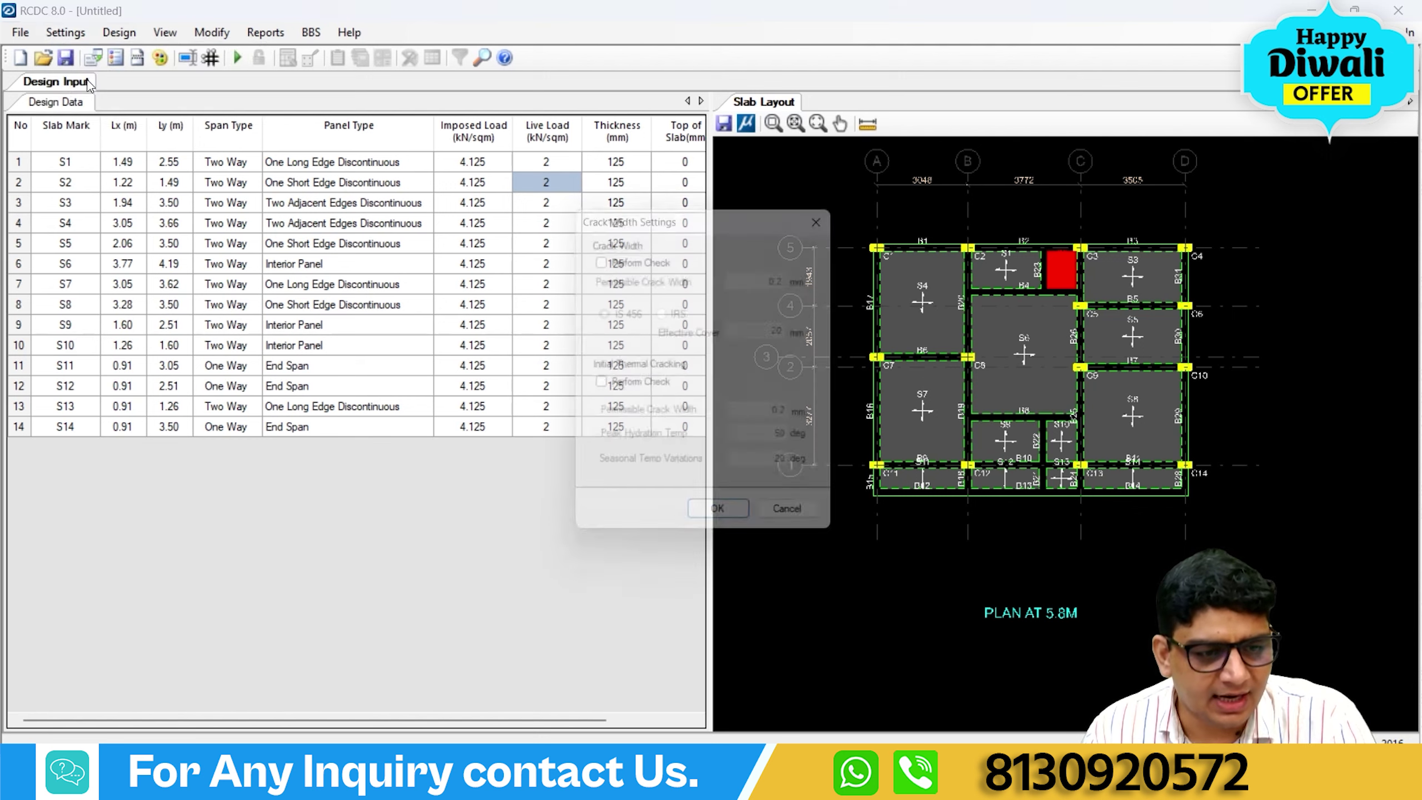
pyautogui.click(600, 257)
pyautogui.click(612, 392)
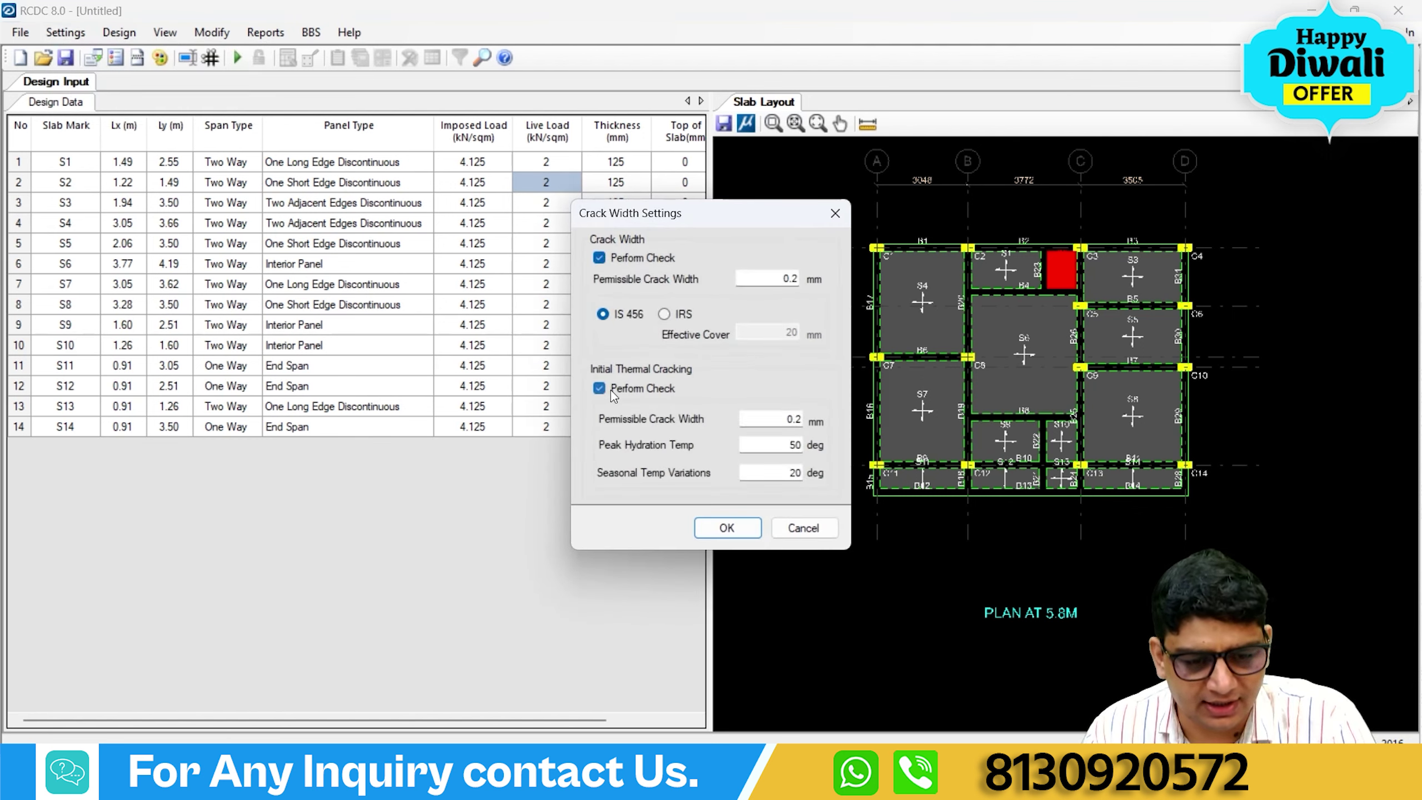
pyautogui.click(726, 527)
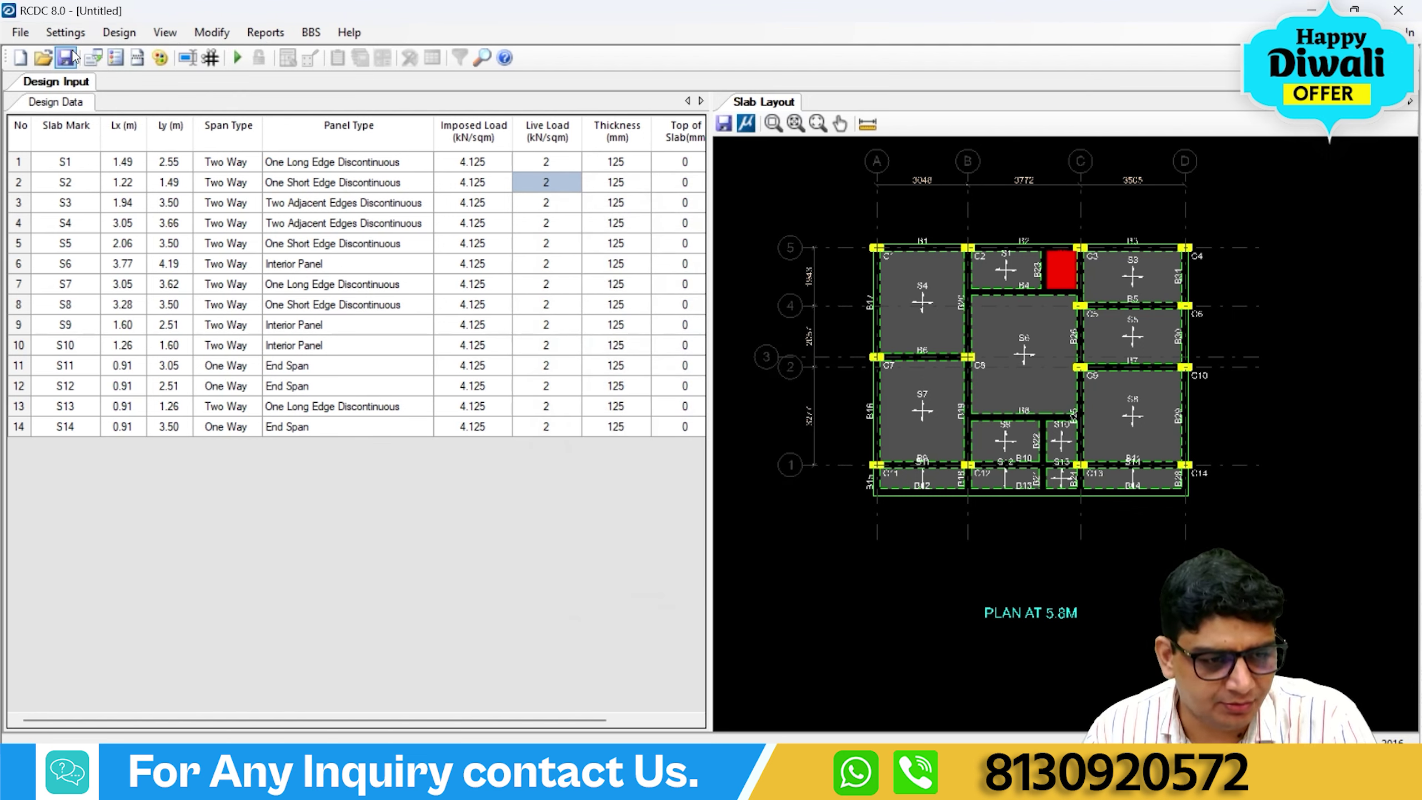
# Run the design of all the 5.8m level slabs with the current settings.
pyautogui.click(66, 32)
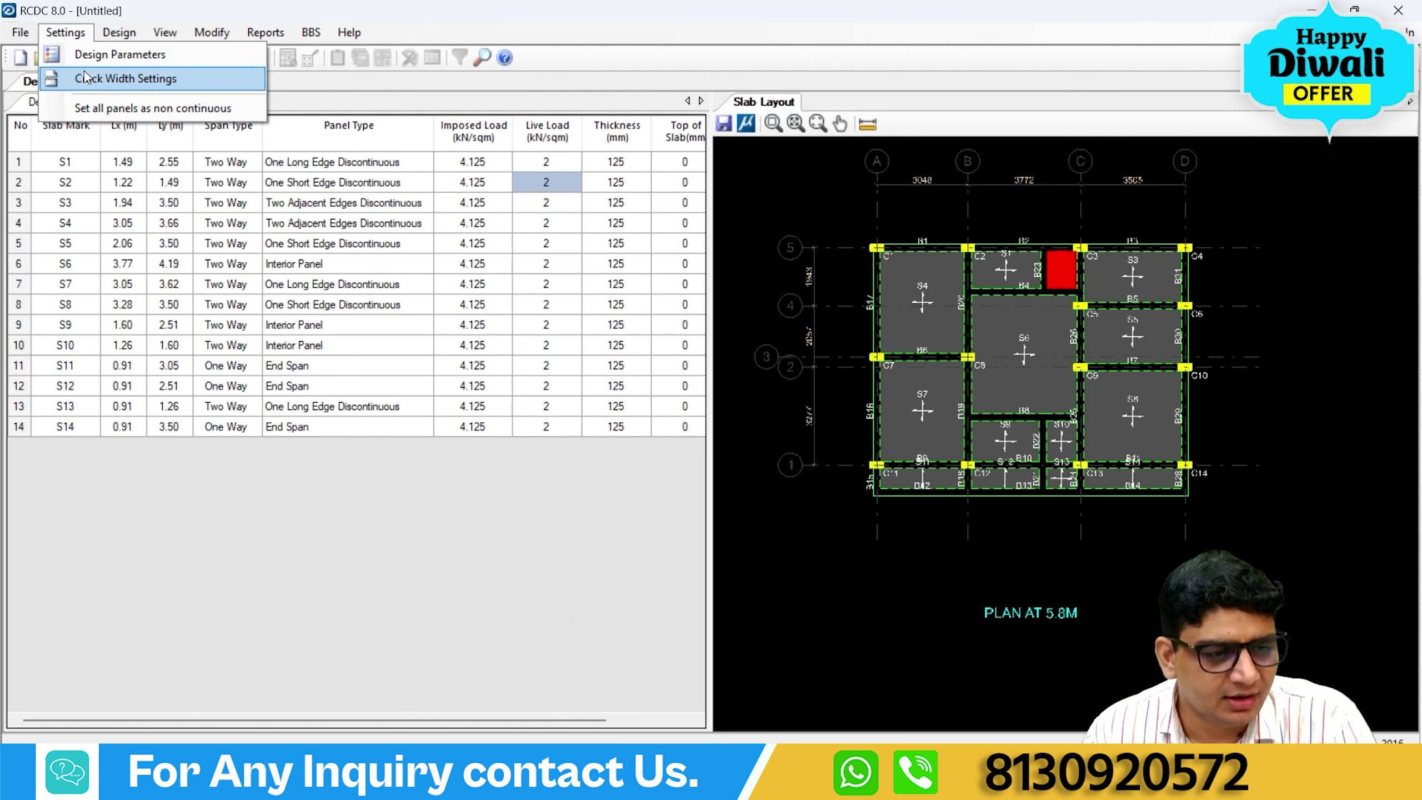
pyautogui.click(415, 298)
pyautogui.click(119, 32)
pyautogui.click(123, 51)
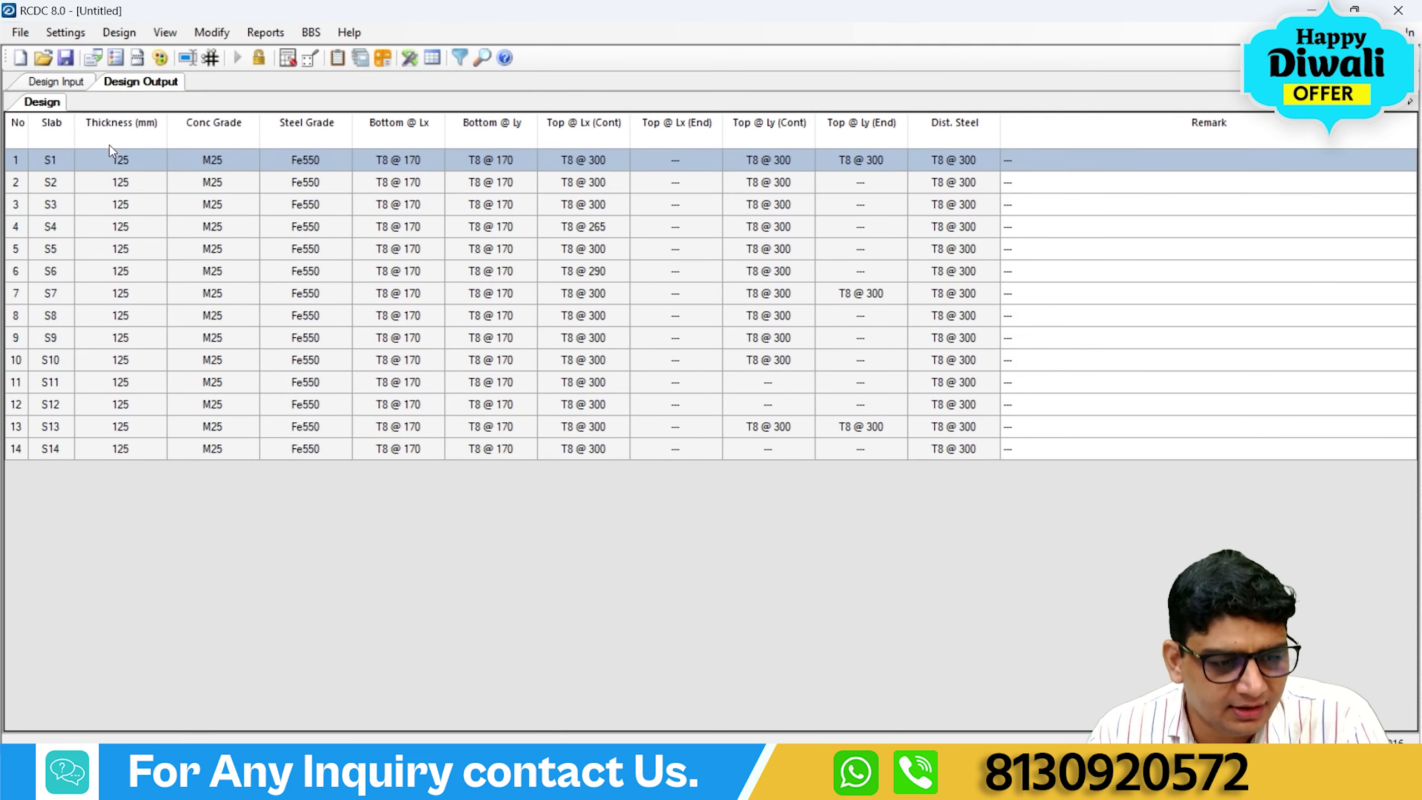
# Locate slab S4 in the layout plan and examine its top reinforcement in both directions in the design output.
pyautogui.click(62, 82)
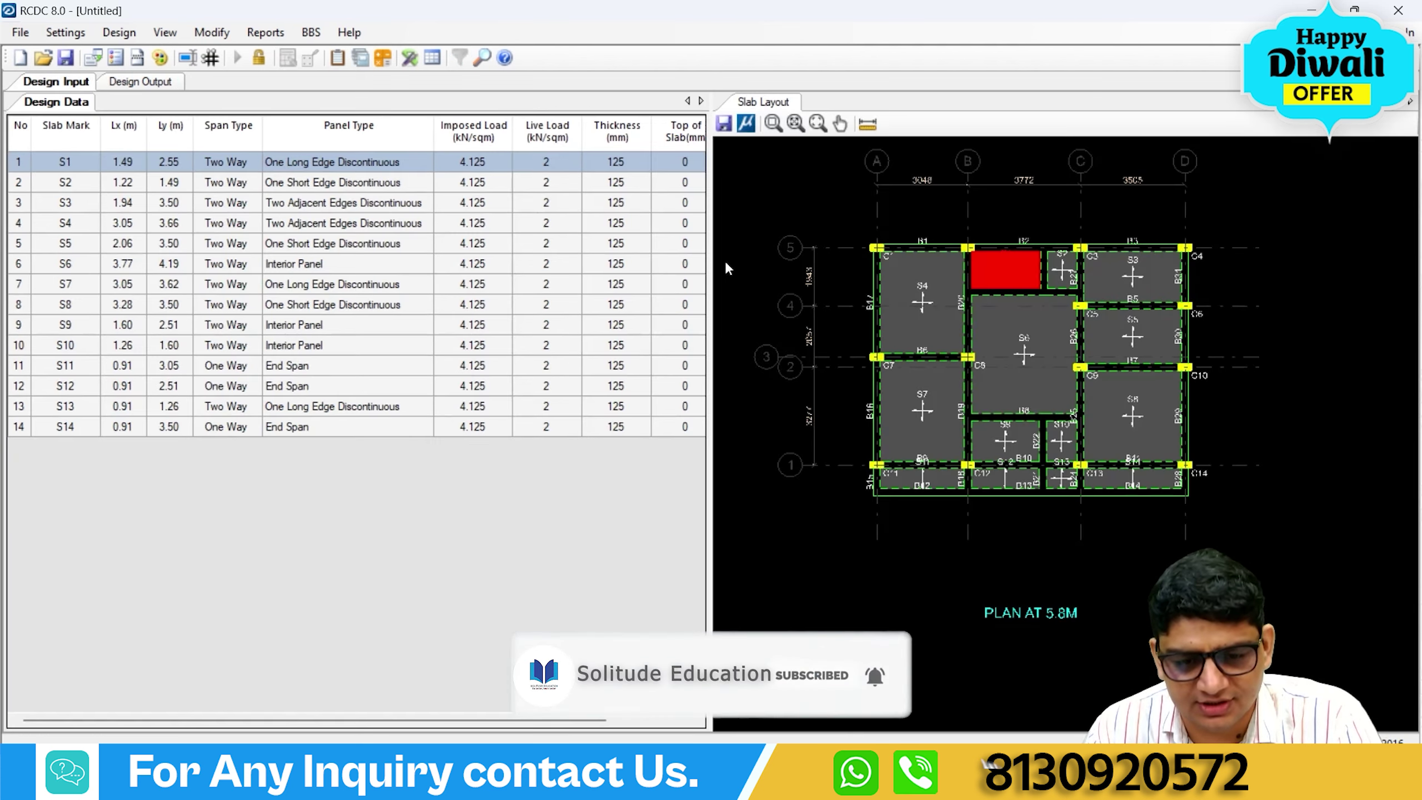
pyautogui.scroll(3, 937, 316)
pyautogui.click(907, 299)
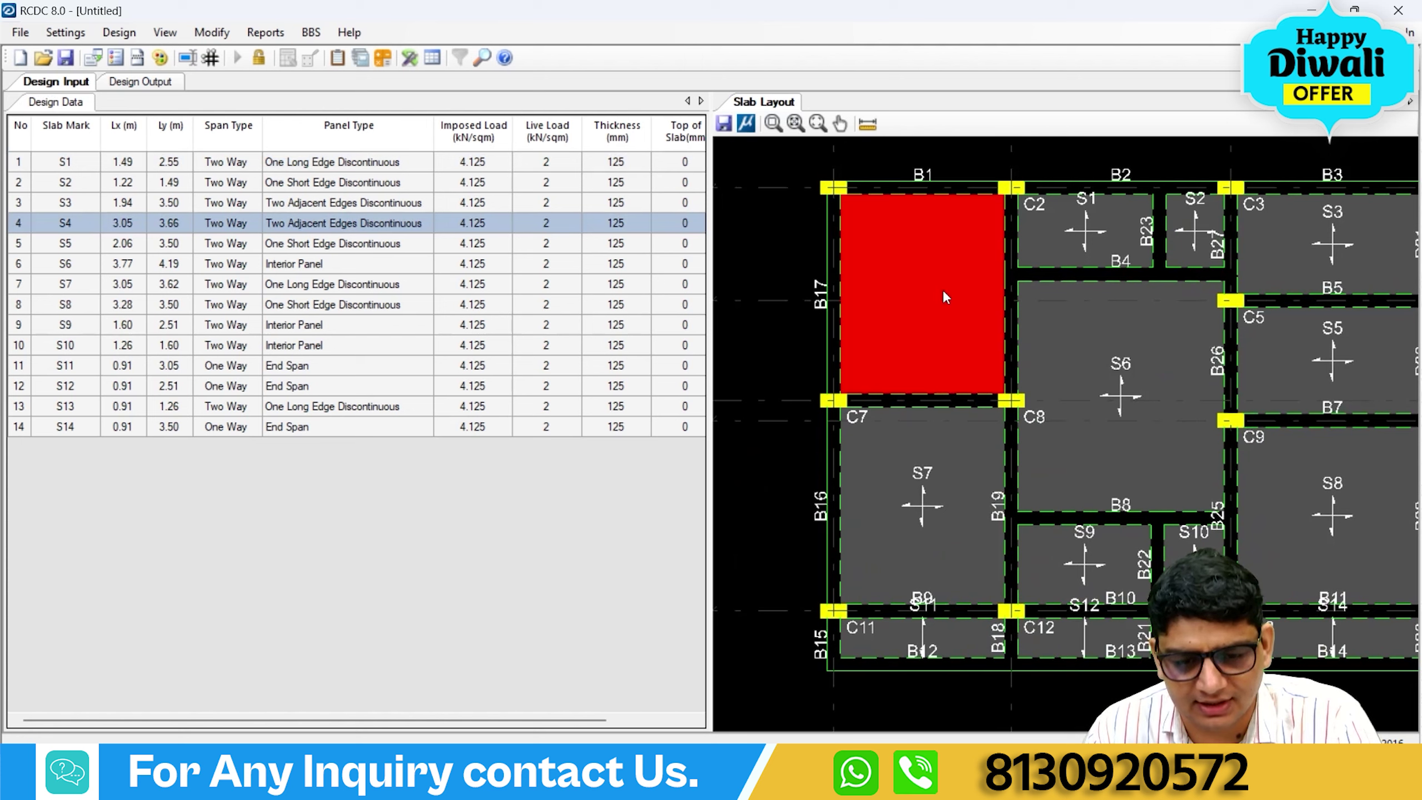
pyautogui.click(133, 80)
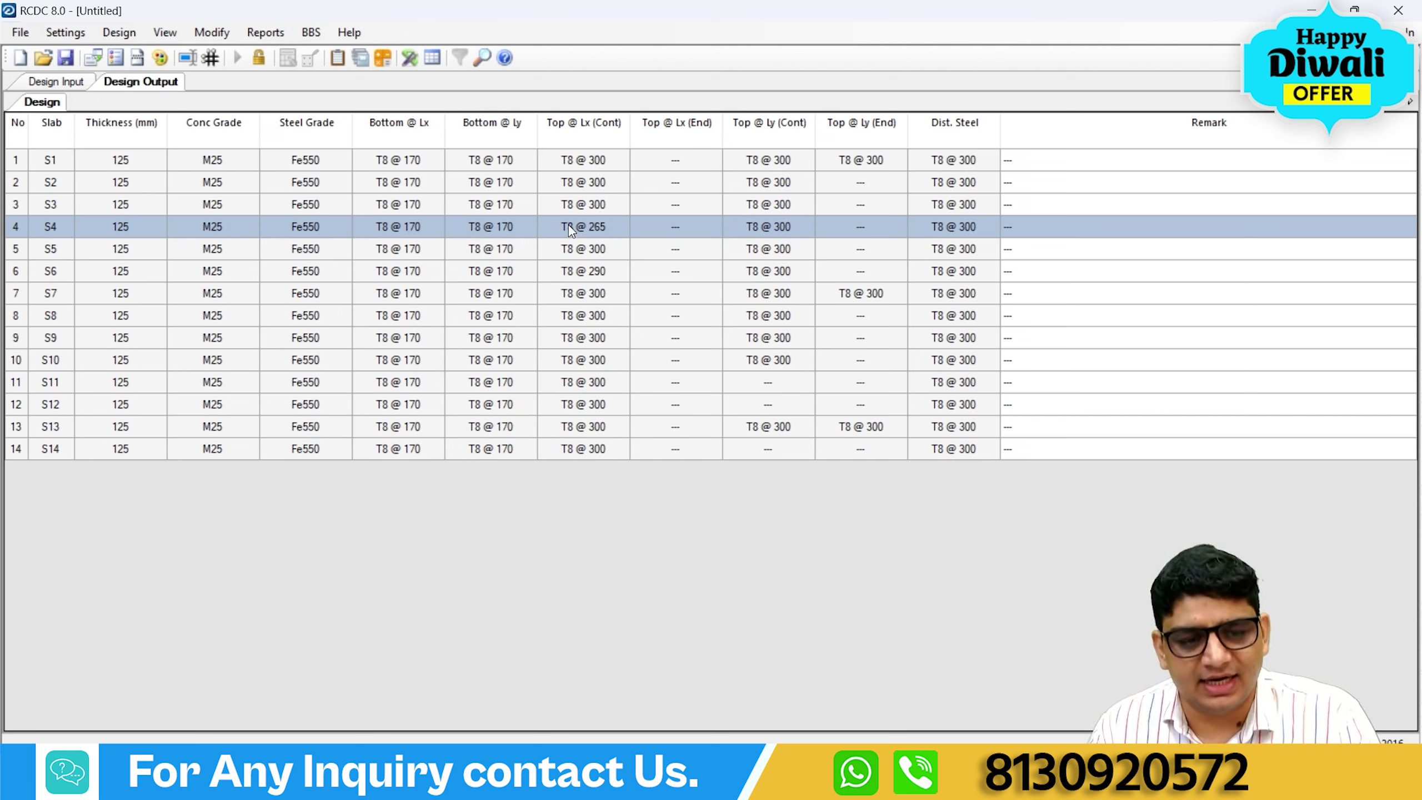
pyautogui.click(770, 231)
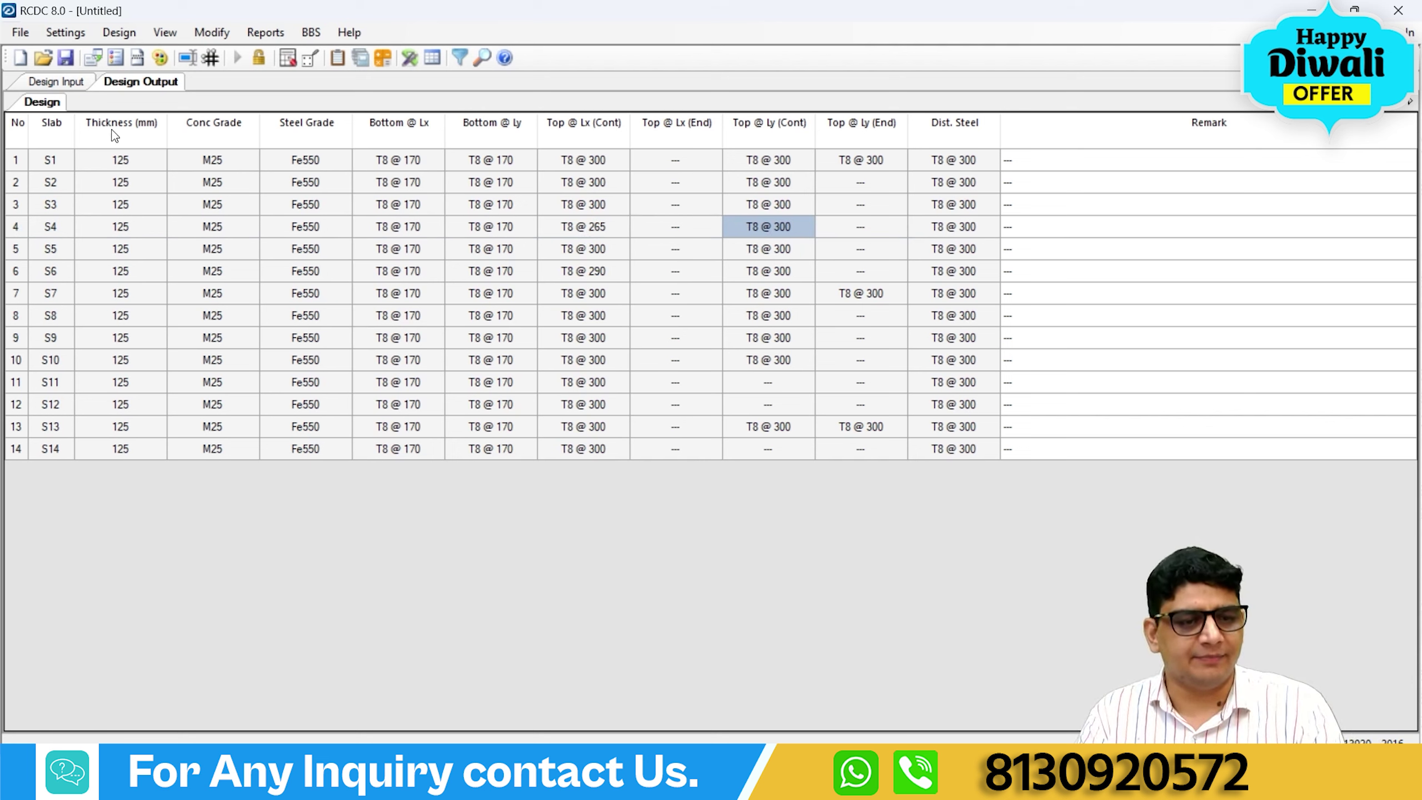
# Generate the General Arrangement Plan of the slabs and inspect the slab thickness labels and the beam size legend.
pyautogui.click(271, 34)
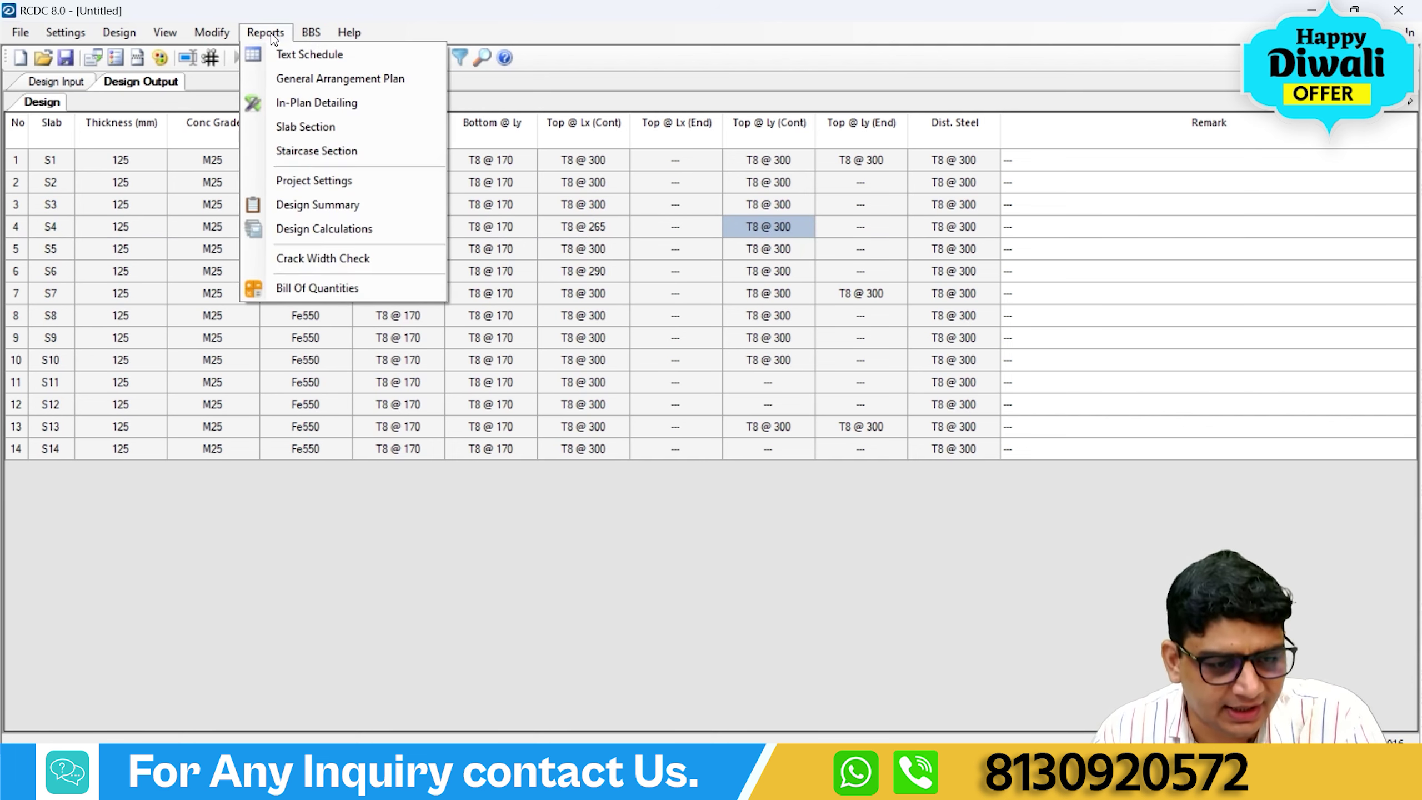
pyautogui.click(300, 78)
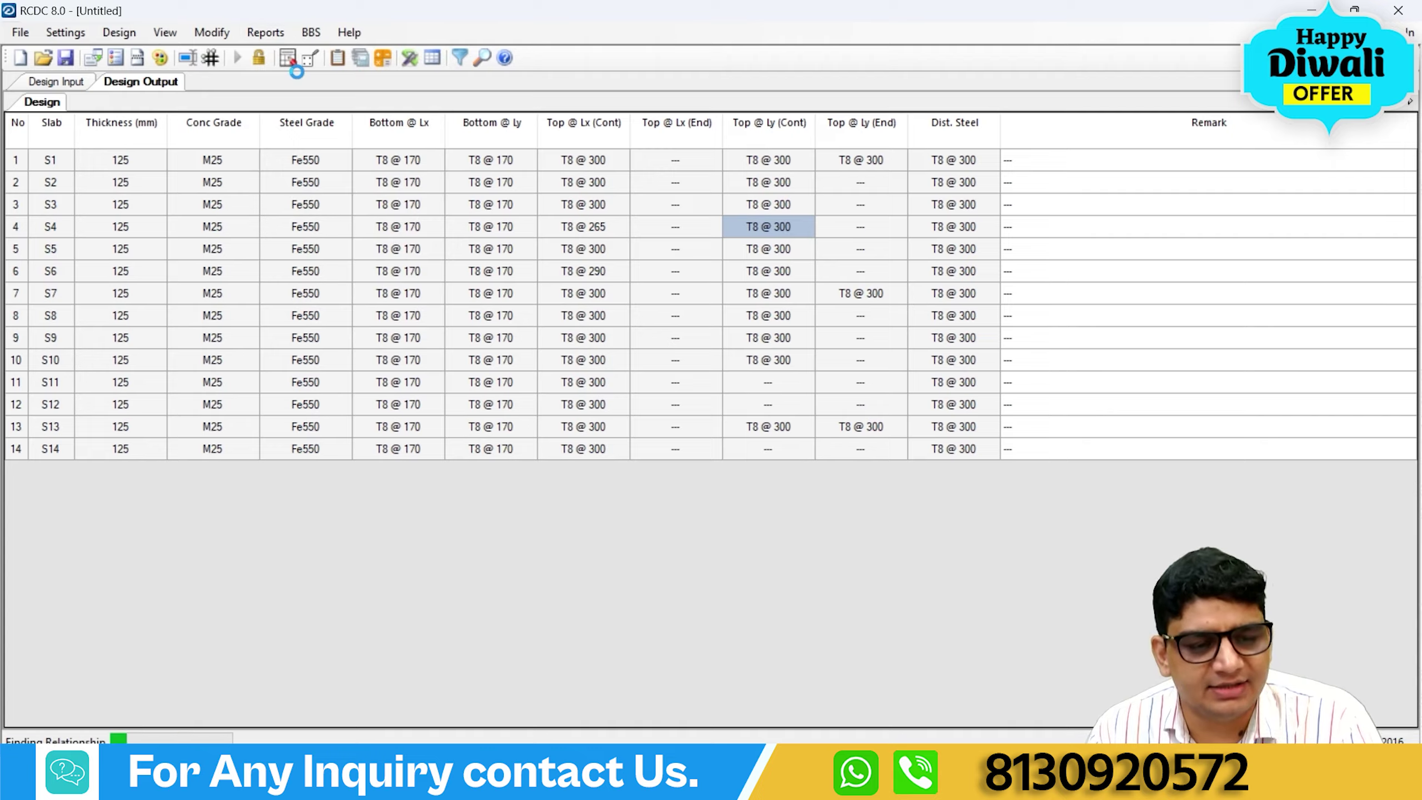
pyautogui.scroll(3, 412, 424)
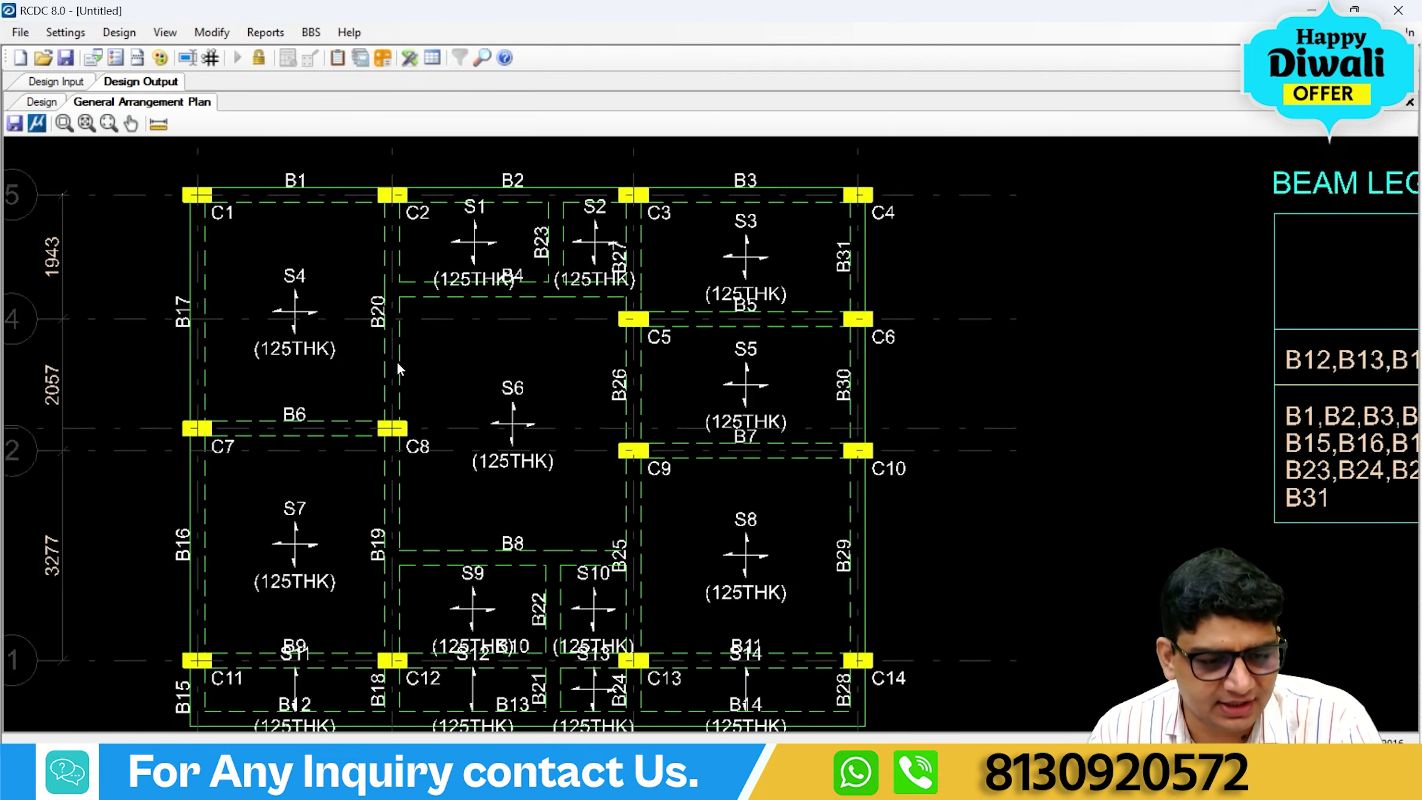
pyautogui.scroll(-3, 260, 314)
pyautogui.scroll(2, 914, 434)
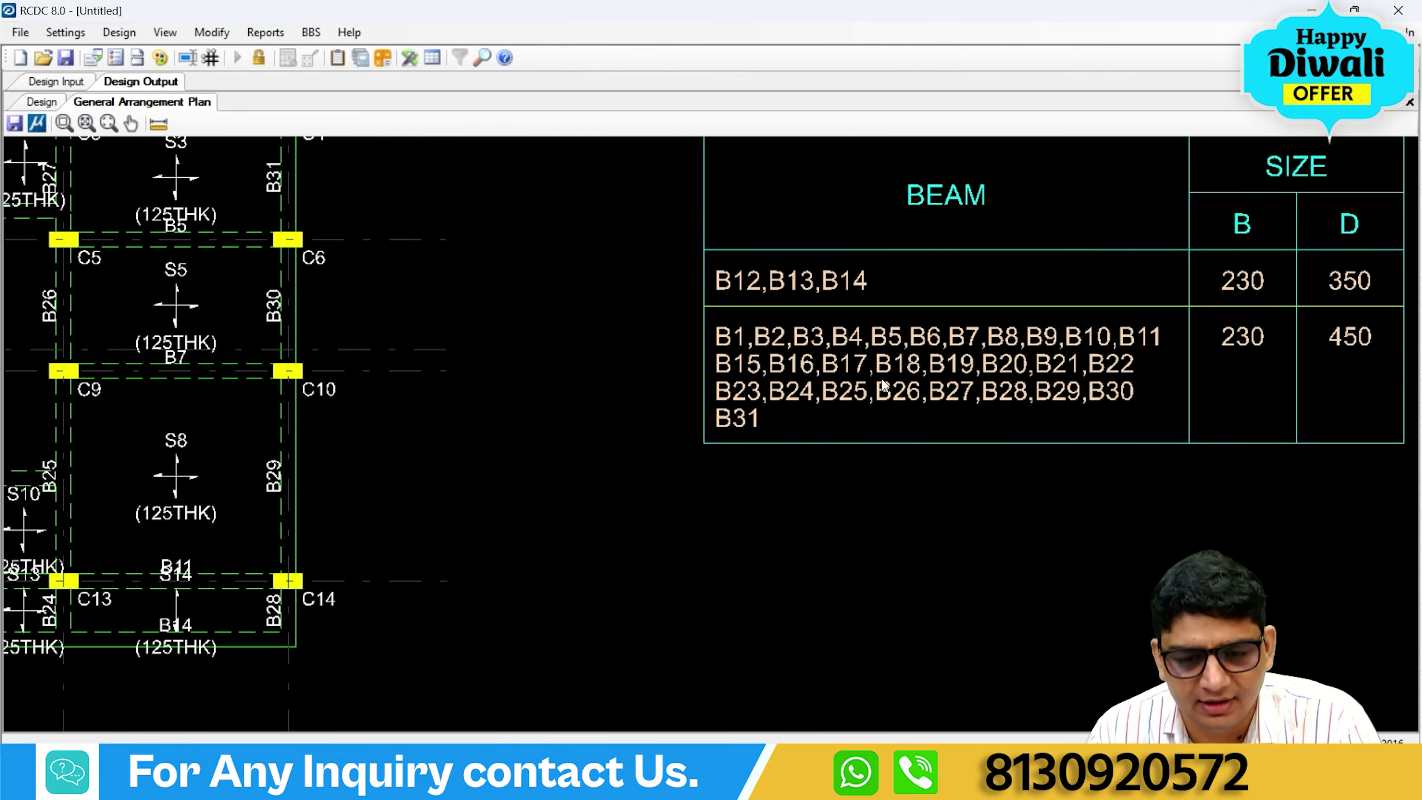